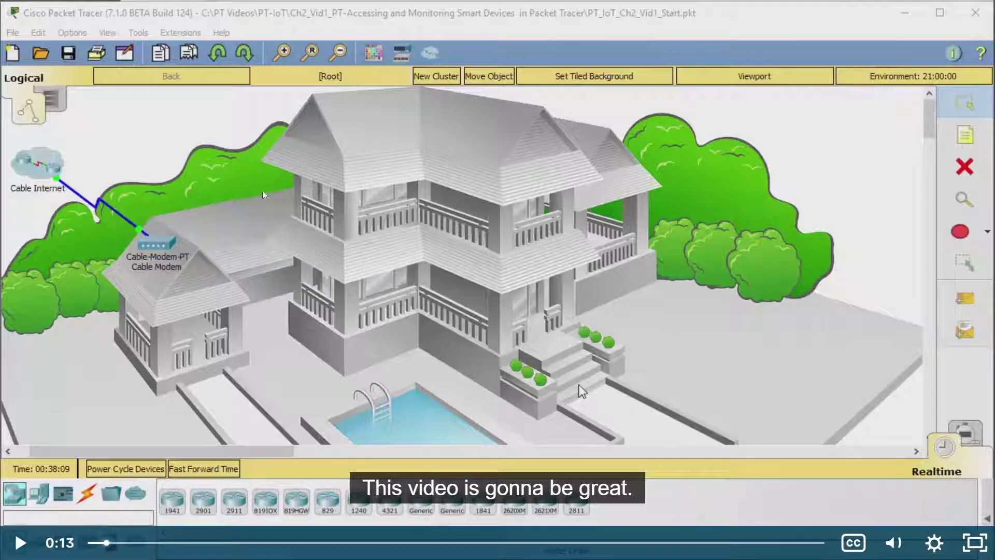
Step: Play the tutorial through the cable-modem explanation, pausing it at 0:27
left_click(579, 384)
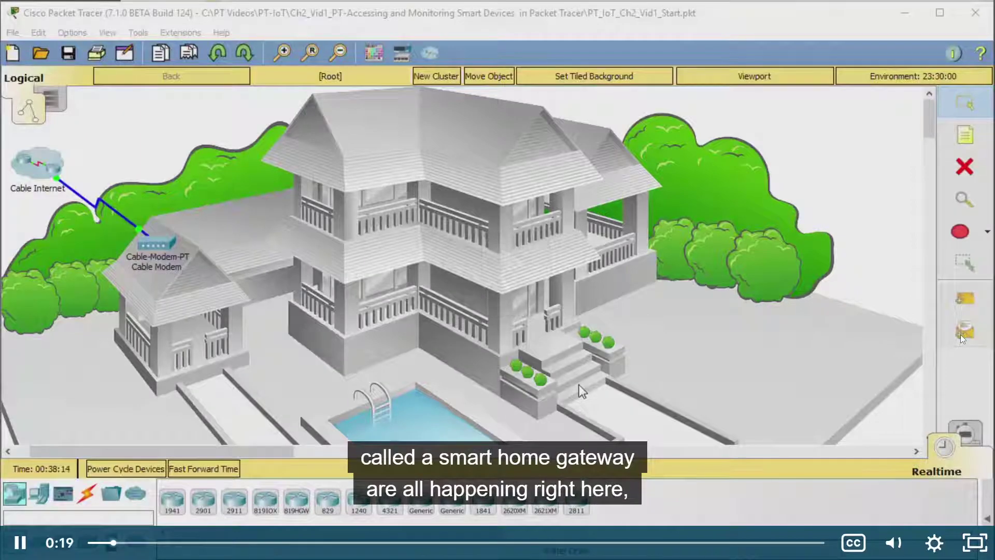
left_click(580, 385)
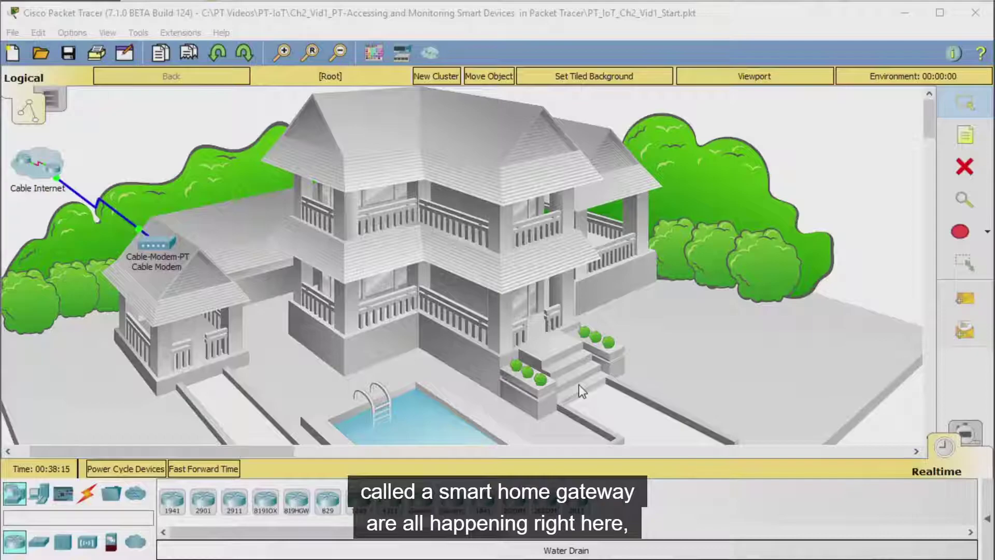
left_click(580, 385)
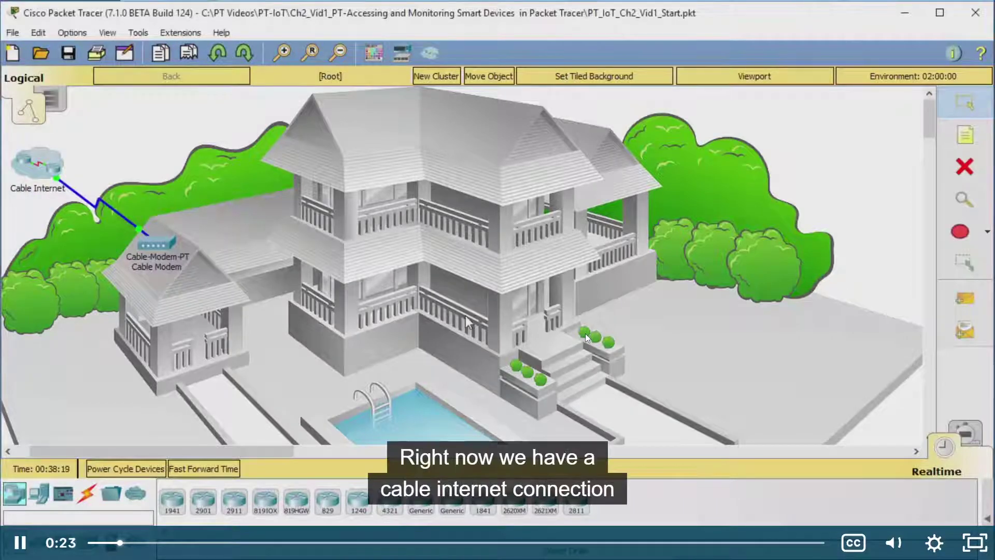
left_click(546, 331)
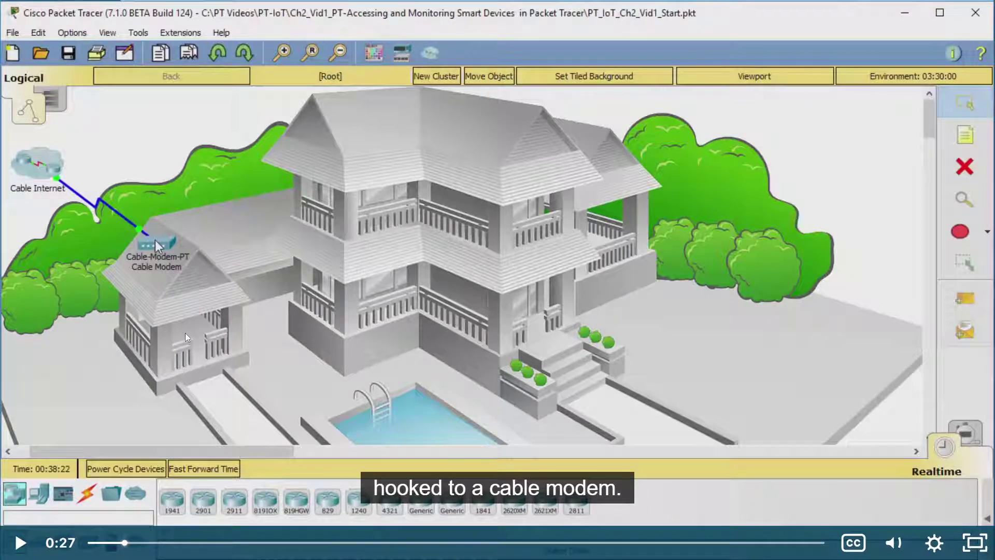
Step: Bring up the Packet Tracer project and the Alarms & Clock timers
key("super")
left_click(204, 553)
left_click(179, 553)
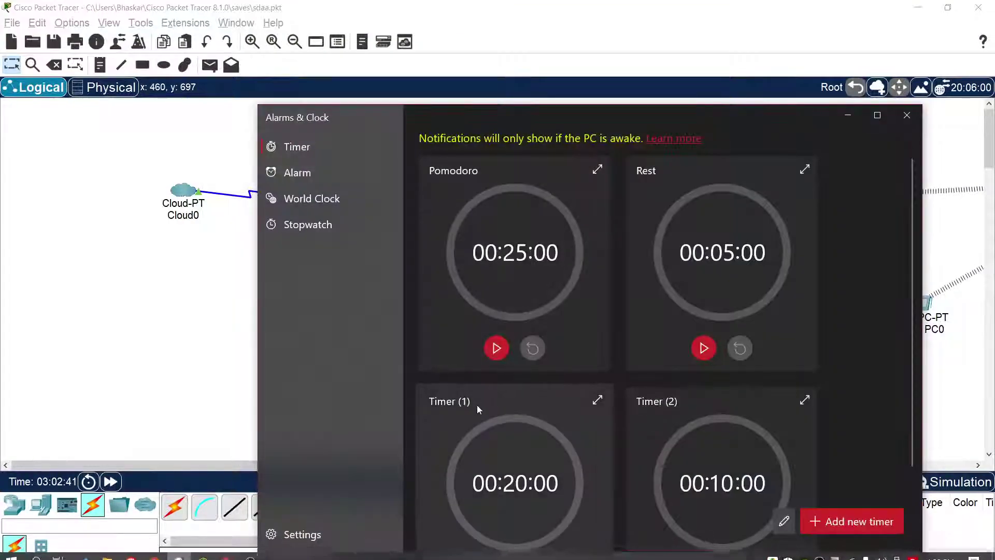
Step: Start the 25-minute Pomodoro timer, then go from Packet Tracer back to the tutorial
left_click(497, 348)
left_click(166, 269)
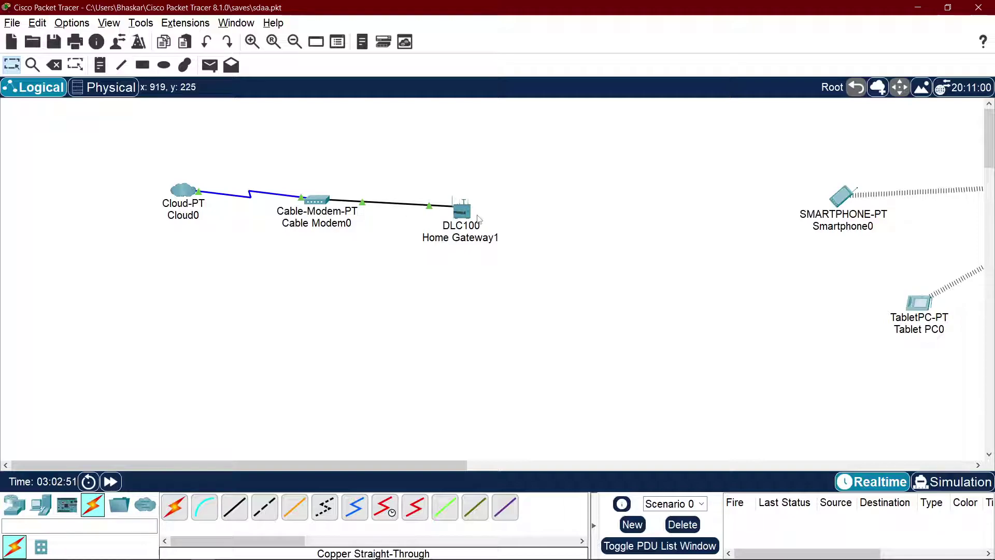
key("alt+Tab")
key("alt+Tab")
key("Tab")
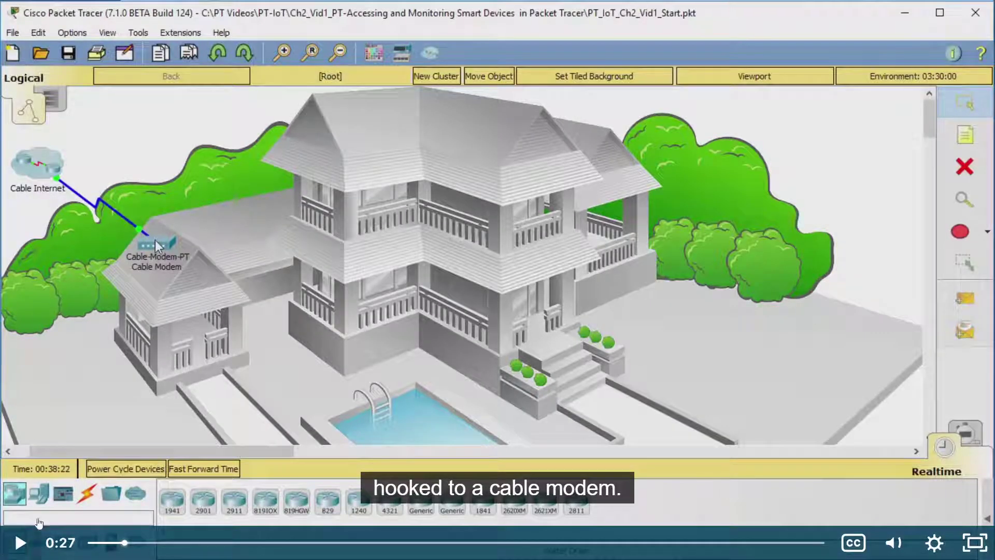
Step: Play the tutorial to 0:36, where Wireless Devices lists Home Gateway, and pause
left_click(356, 328)
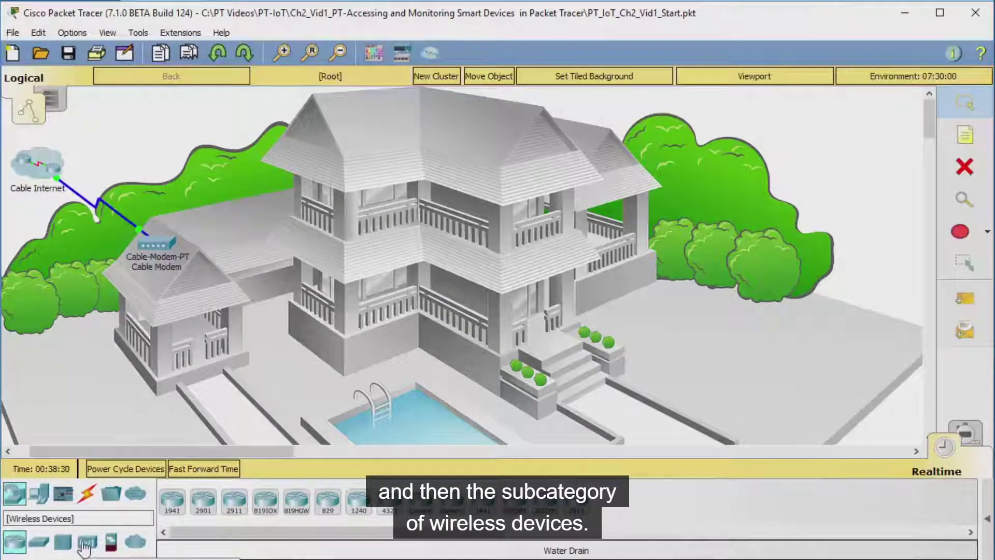
left_click(377, 264)
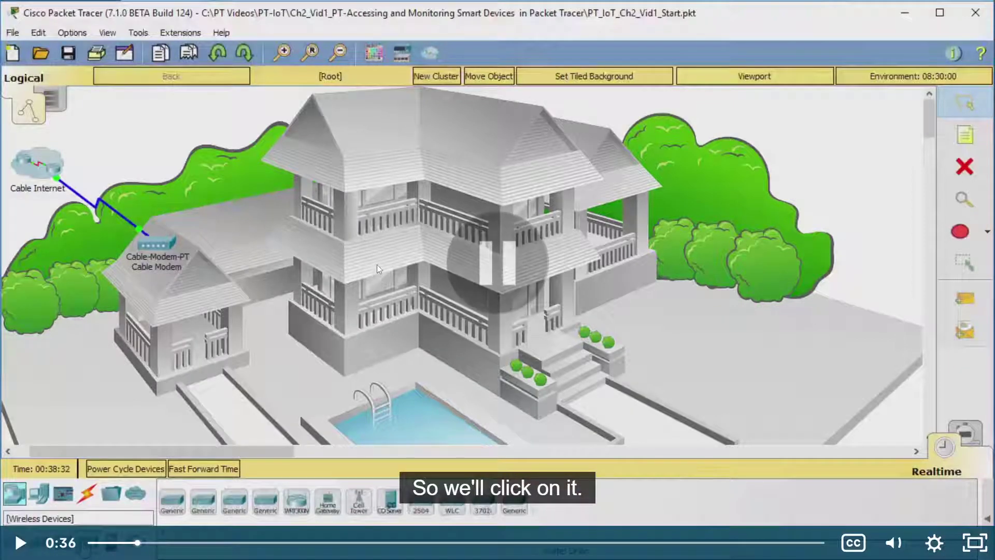
key("alt+Tab")
key("alt+Tab")
key("alt+Tab")
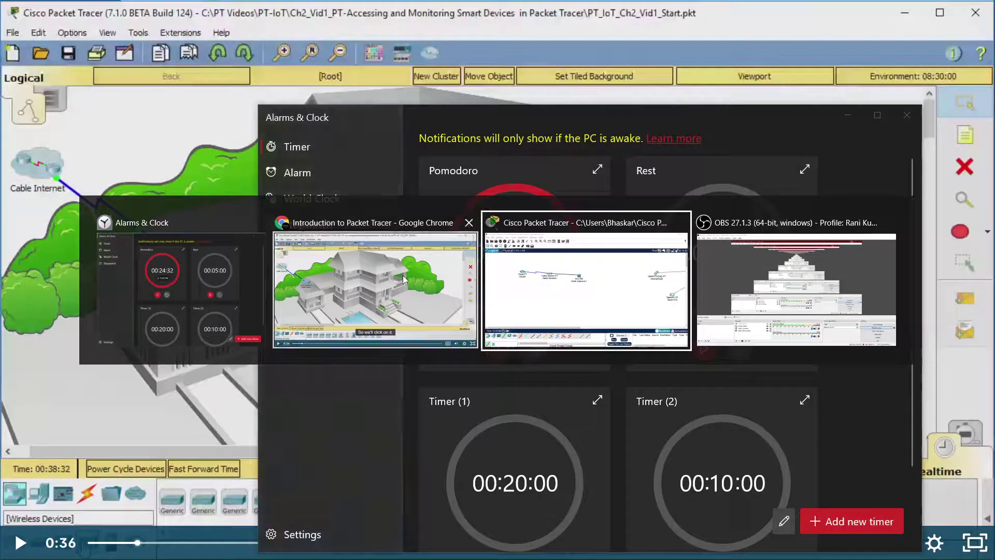
Step: View Home Gateway1's enlarged physical image and show the Wireless Devices catalogue
double_click(462, 214)
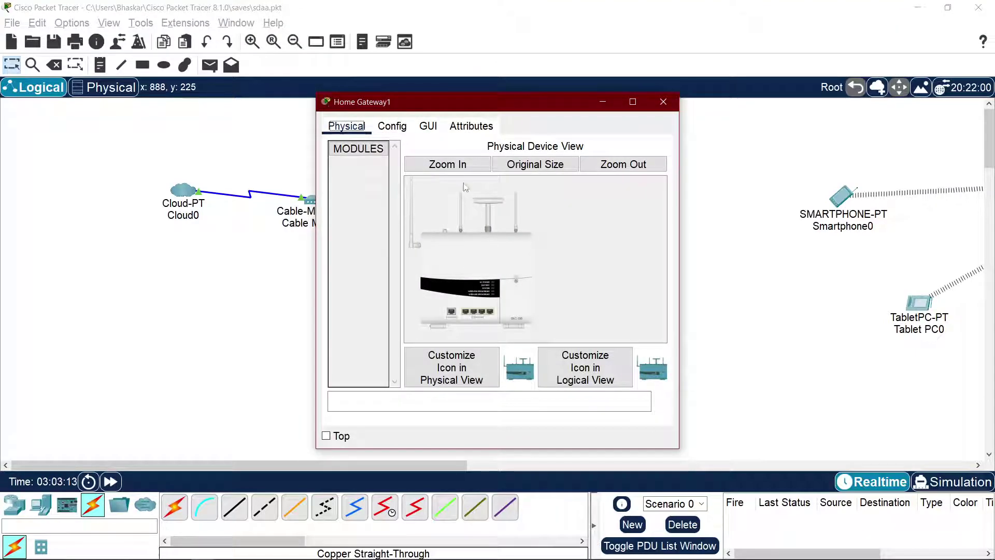
left_click(477, 169)
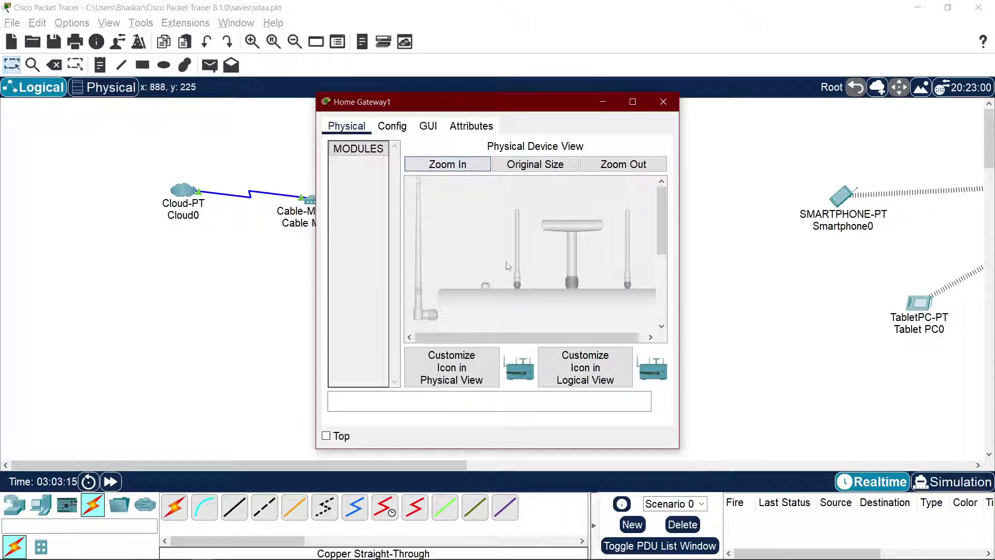
left_click(15, 505)
left_click(93, 547)
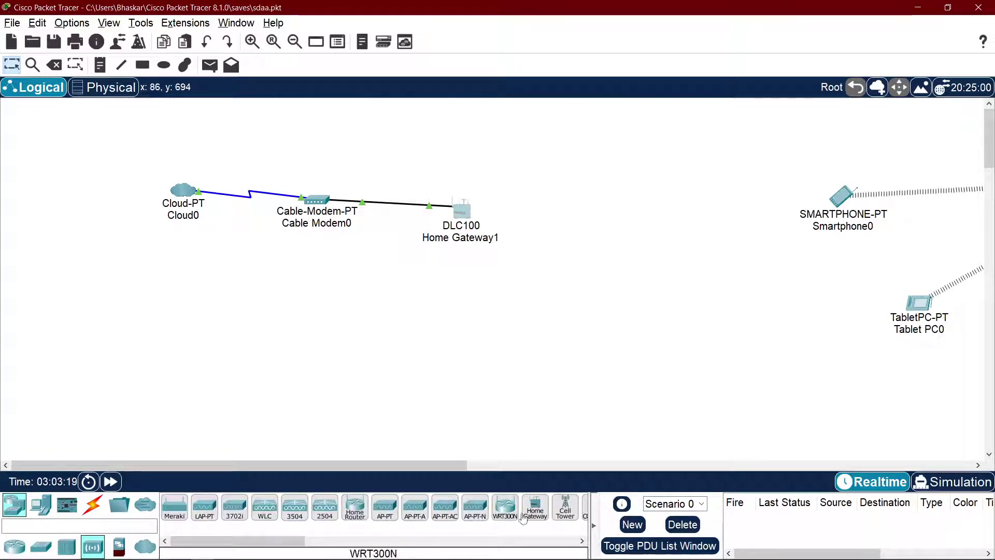
key("alt+Tab")
key("alt+Tab")
key("alt+Tab")
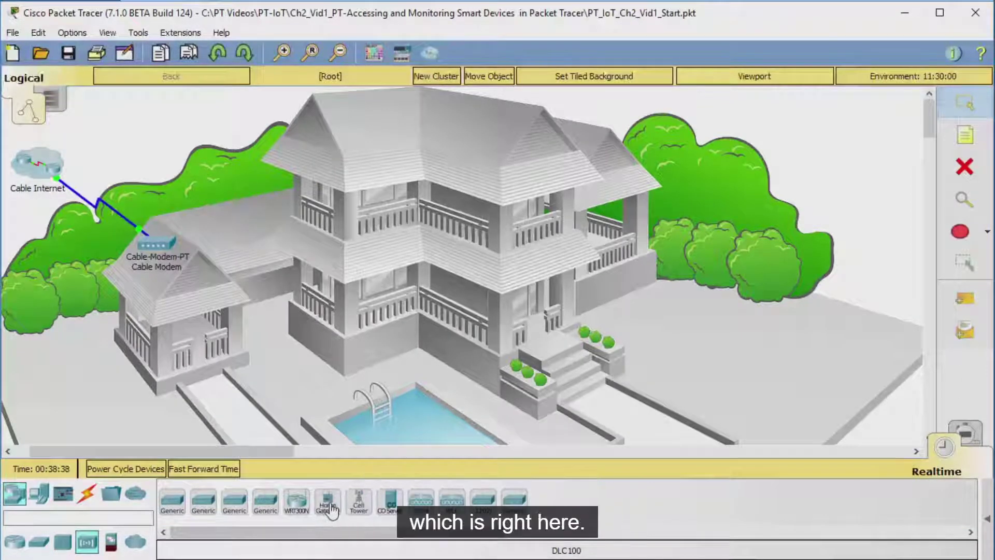
Step: Watch the tutorial place the DLC100 home gateway and open its settings, pausing at 1:04
left_click(330, 504)
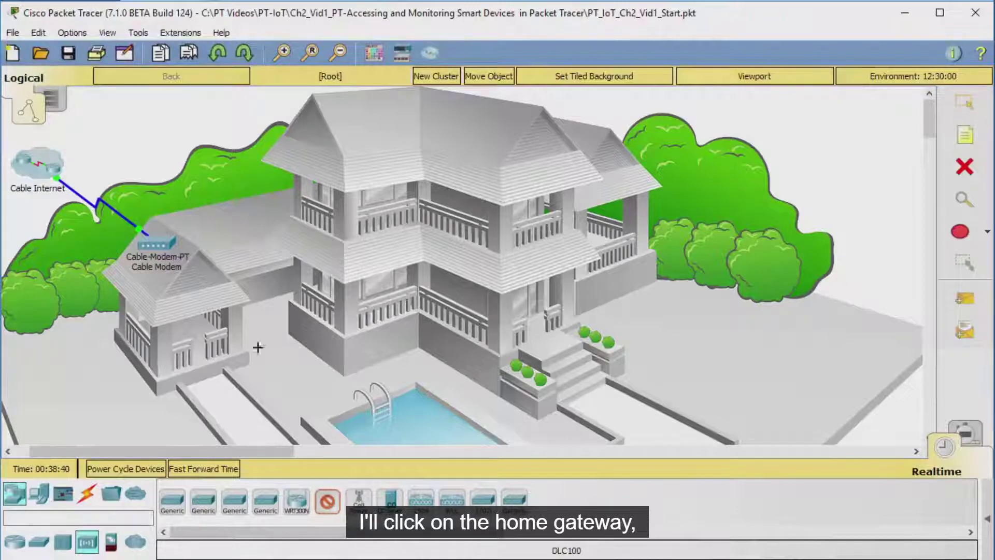
left_click(243, 238)
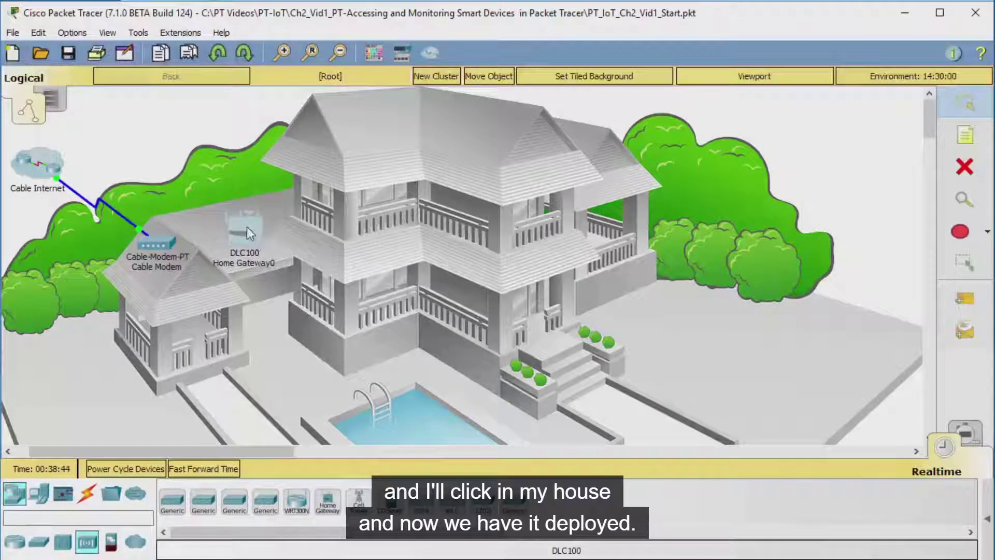
left_click(247, 229)
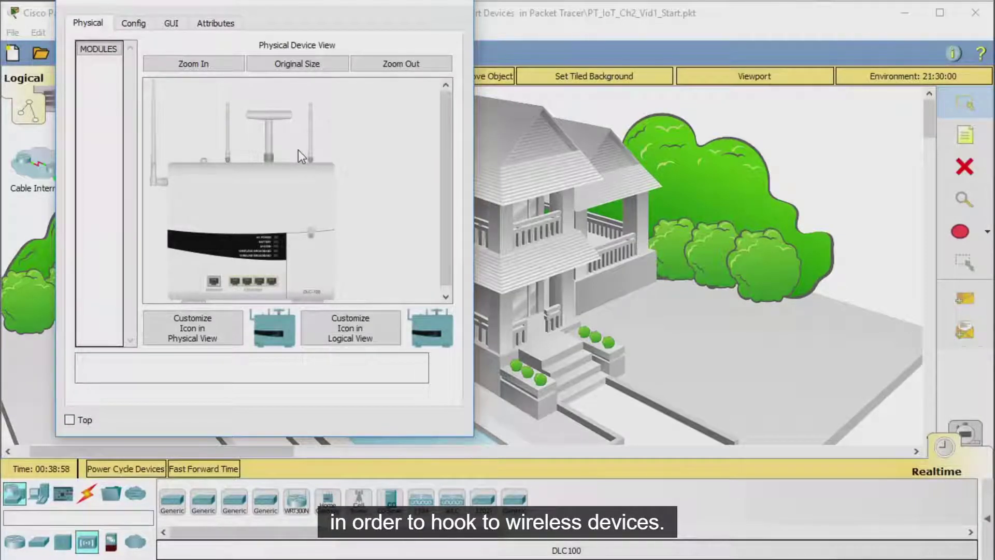
left_click(373, 292)
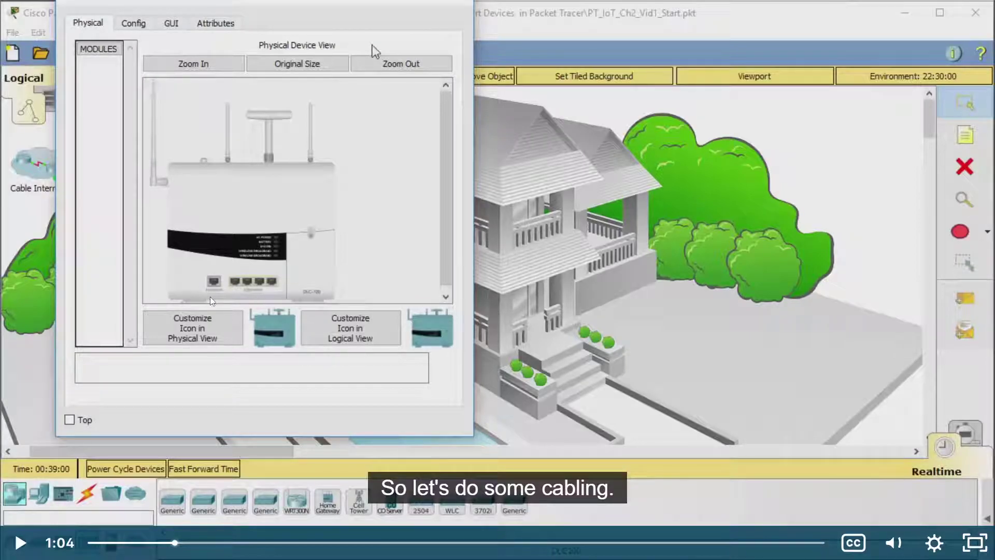
key("alt+Tab")
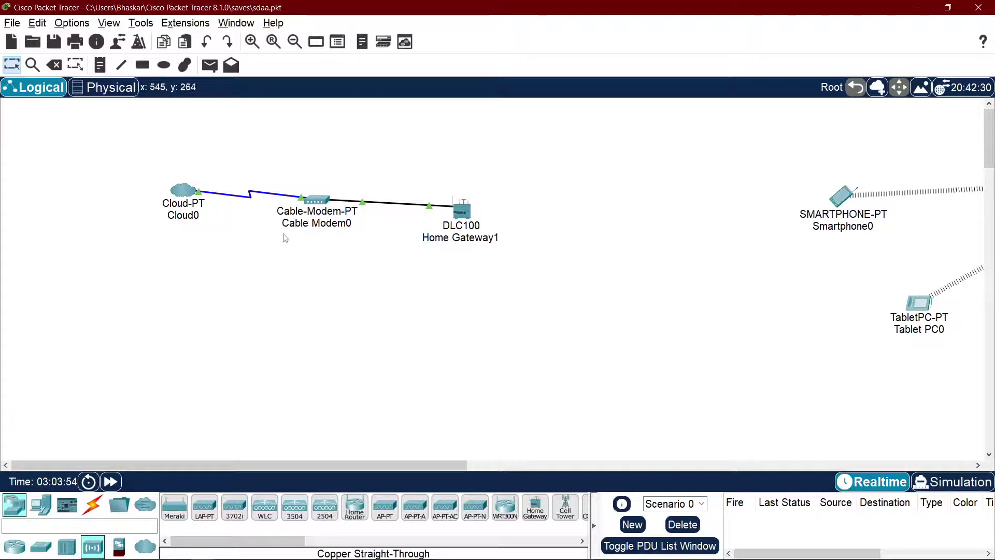
Step: Check Home Gateway1's Internet and Ethernet ports in its Physical Device View
left_click(462, 210)
scroll(495, 305, "down", 3)
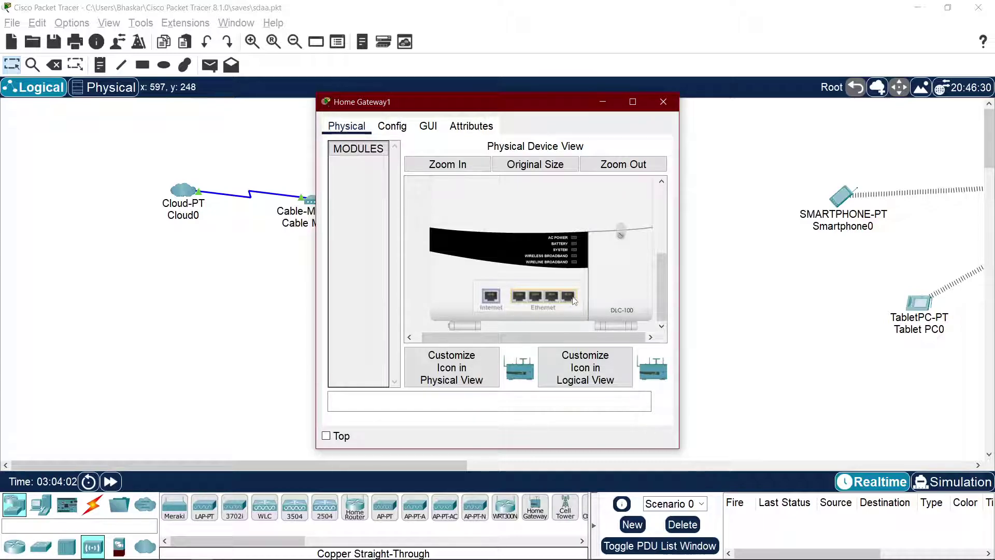
scroll(589, 293, "up", 5)
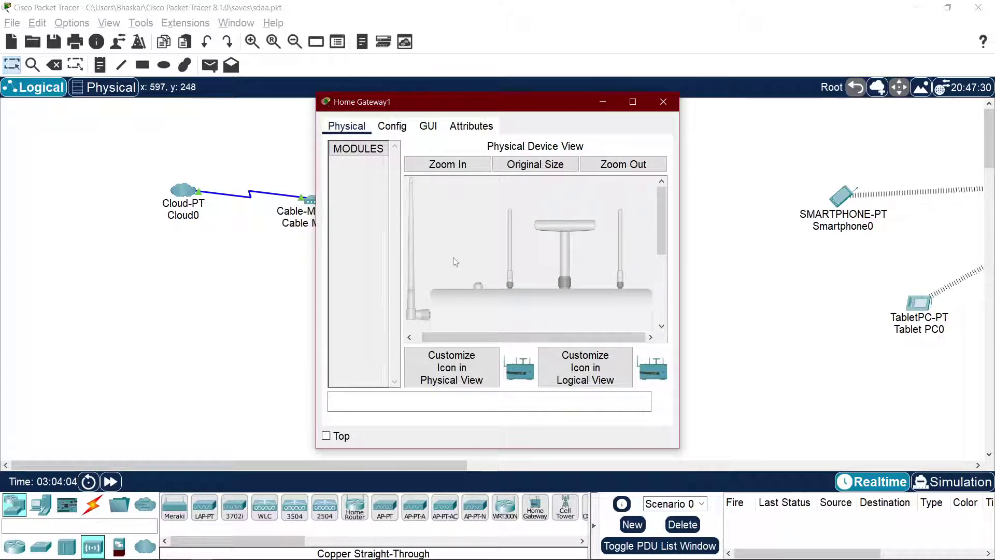
left_click(262, 279)
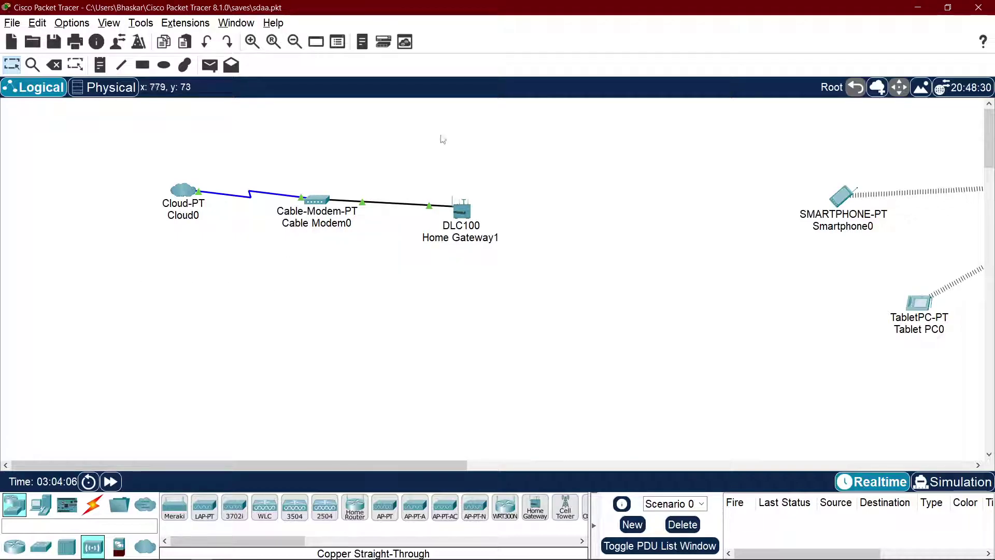
key("alt+Tab")
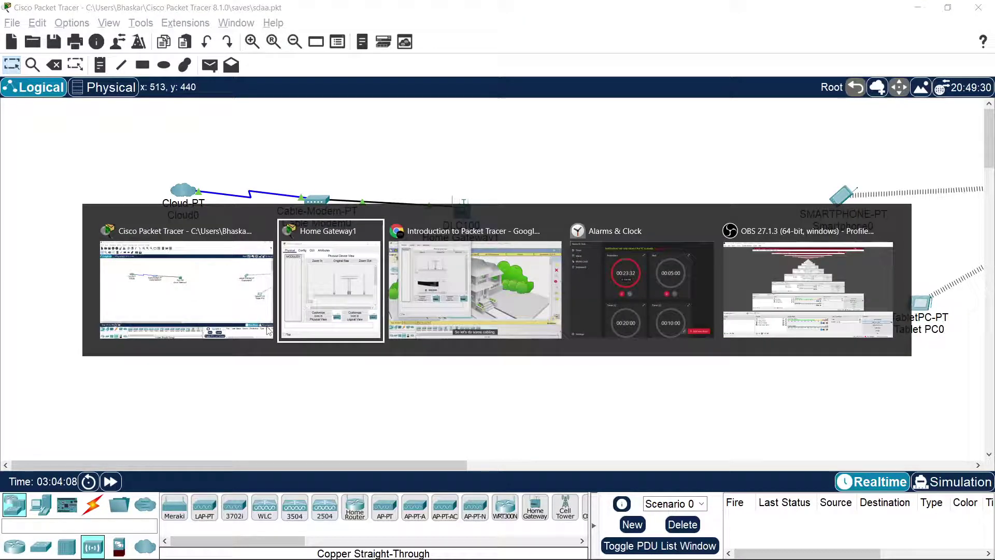
key("alt+Tab")
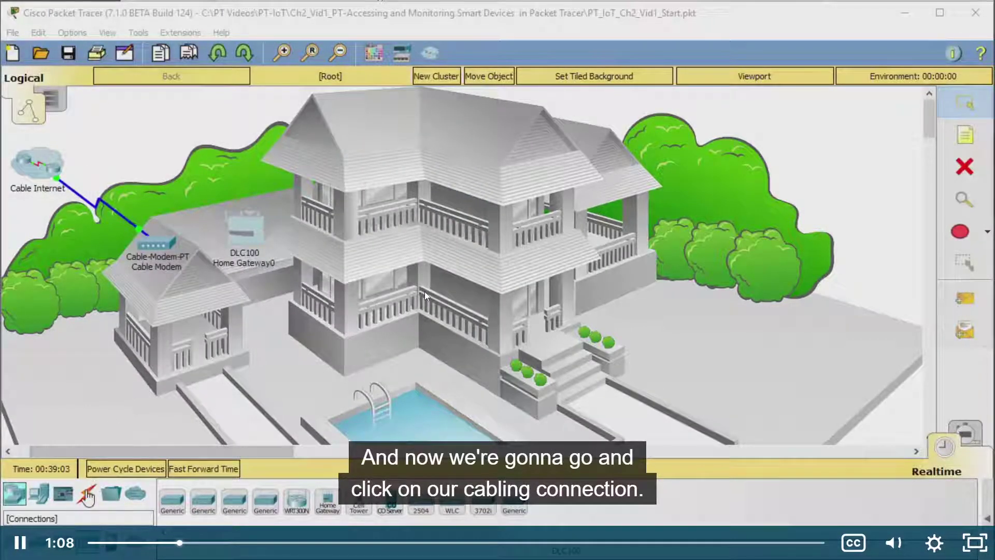
Step: Pause the tutorial at 1:10 on the cable types list
left_click(307, 223)
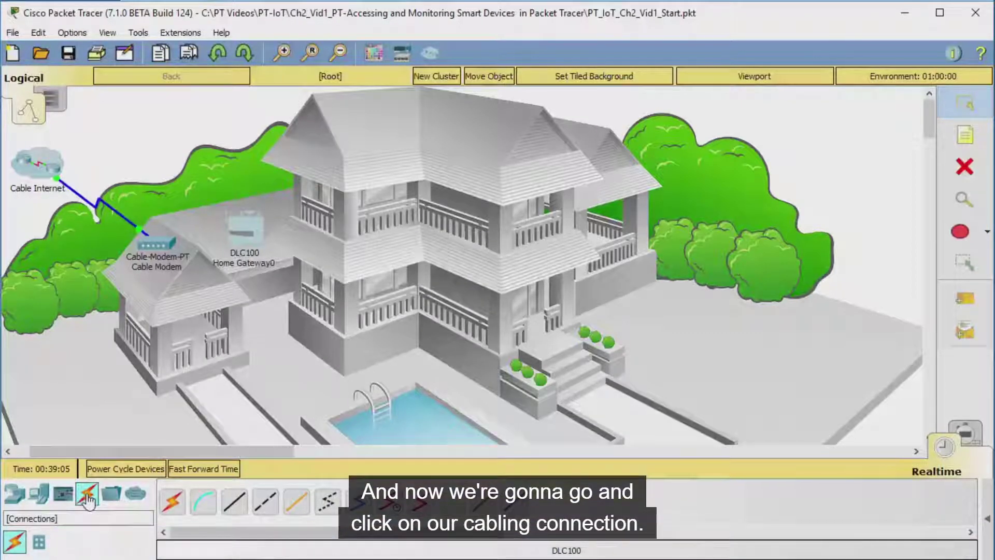
mouse_move(269, 237)
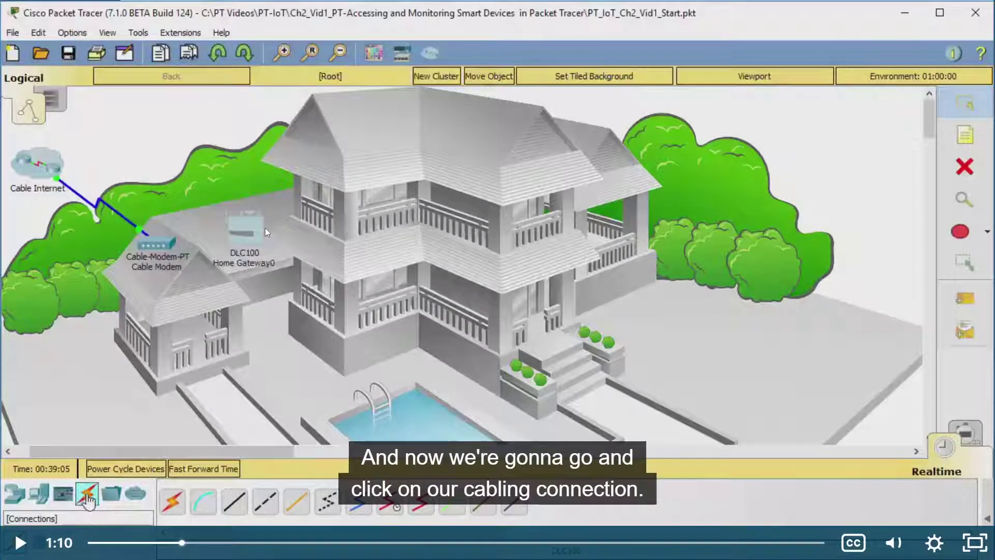
key("alt+Tab")
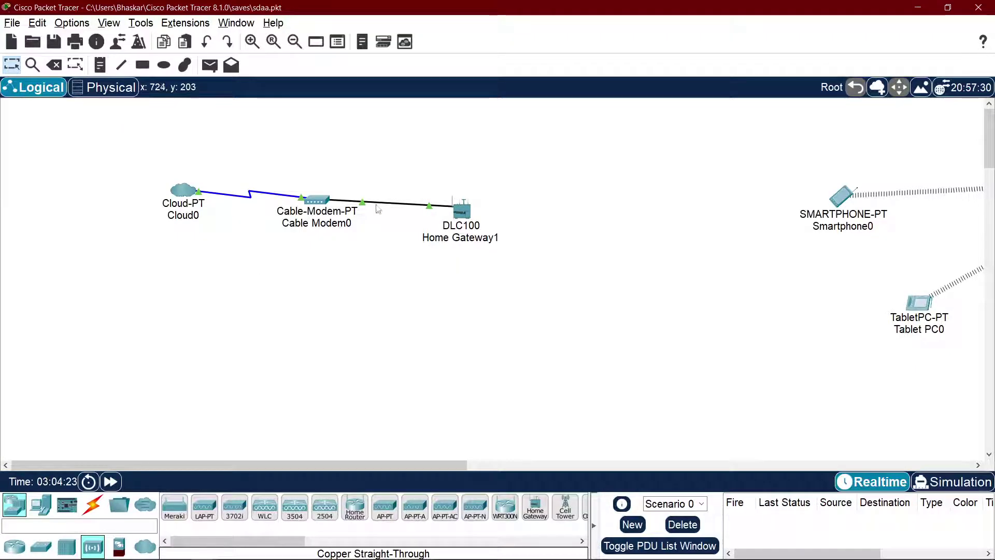
Step: Delete the existing Cable Modem0–Home Gateway1 link
left_click(379, 208)
left_click(315, 200)
key("Delete")
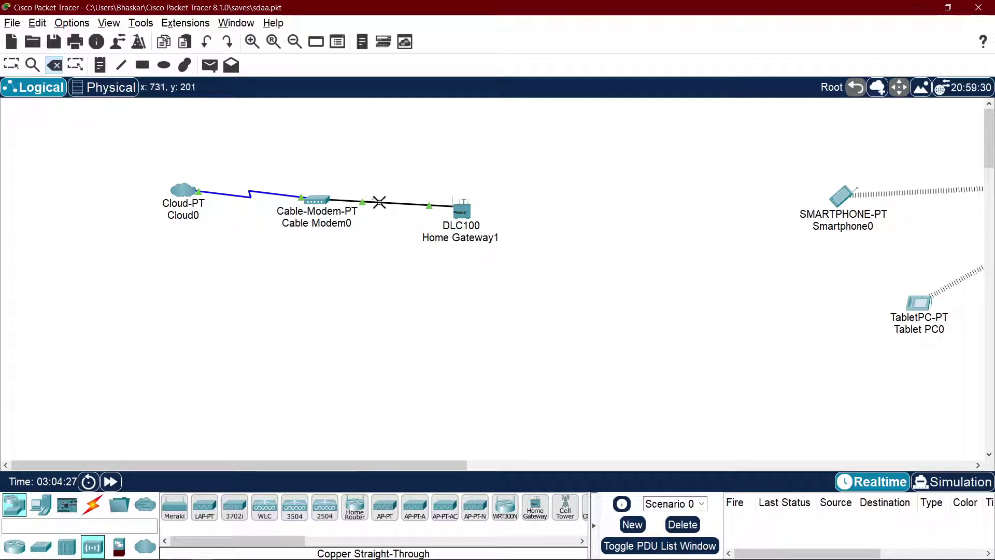
left_click(380, 202)
key("Escape")
Step: Connect Cable Modem0 Port 1 to Home Gateway1's Internet port with Copper Straight-Through cable
left_click(92, 507)
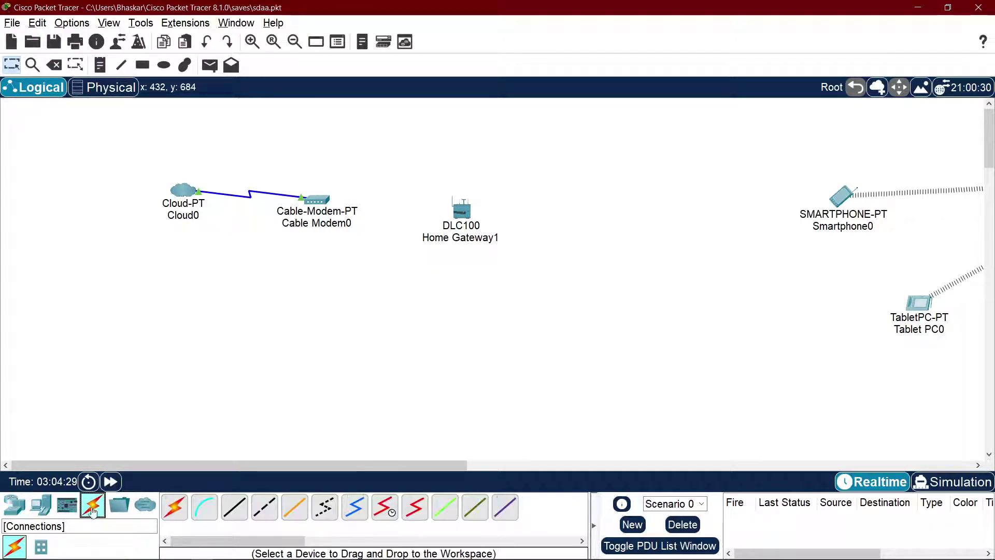
left_click(235, 507)
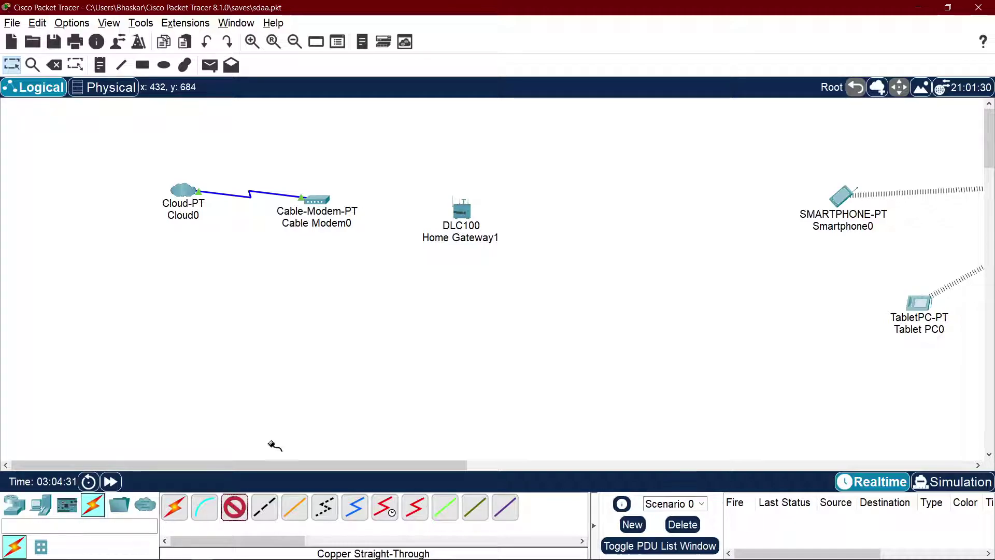
left_click(321, 202)
left_click(365, 213)
left_click(462, 207)
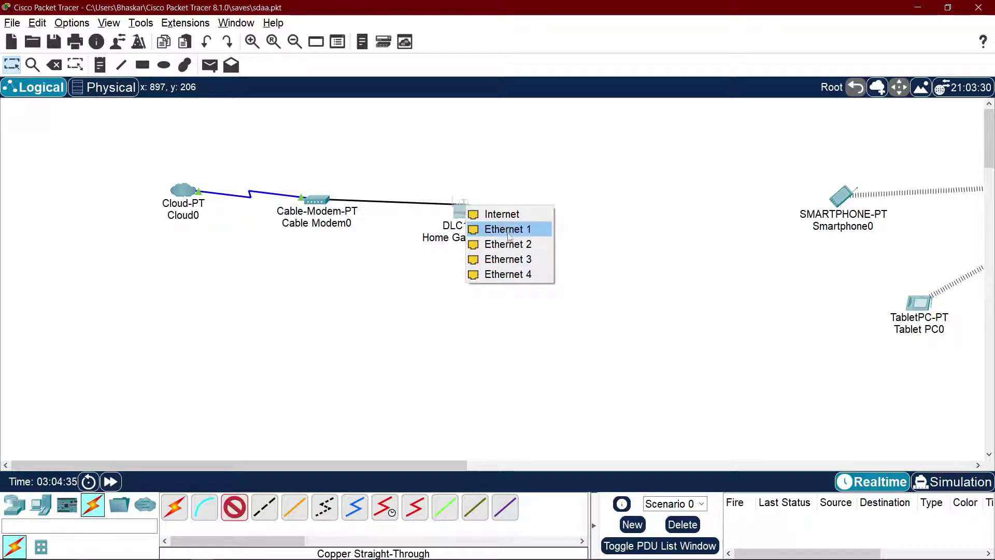
left_click(500, 215)
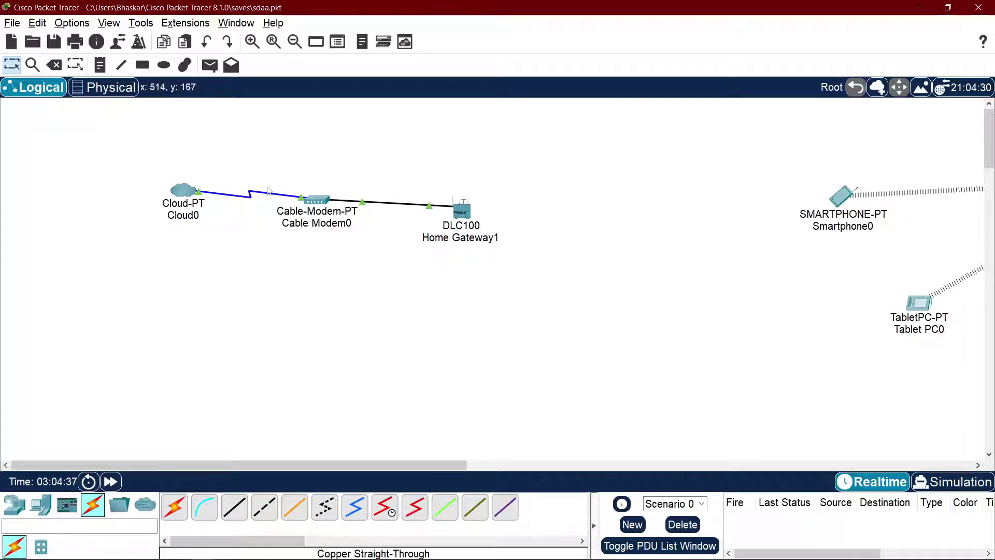
key("alt+Tab")
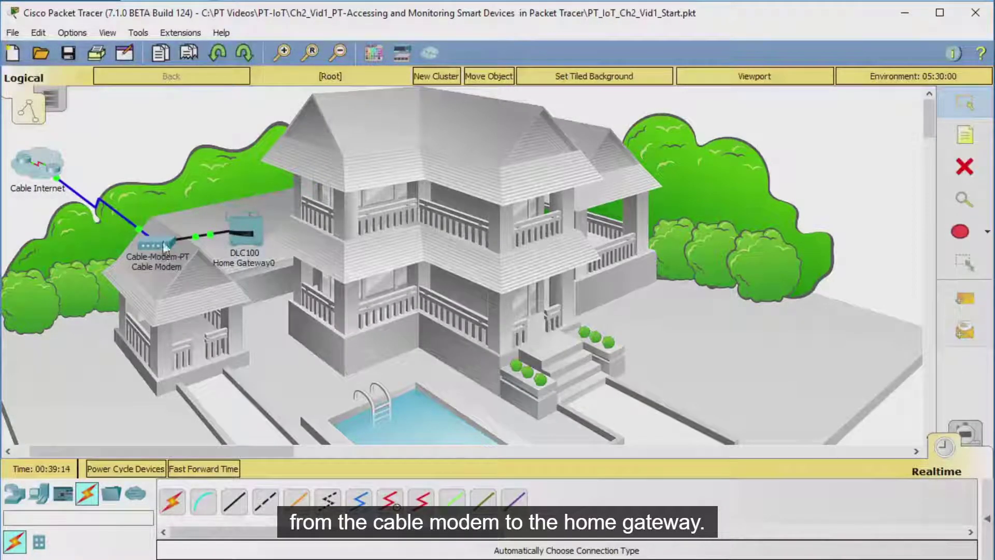
Step: Play the tutorial on to where the home gateway's settings open, then pause
left_click(482, 232)
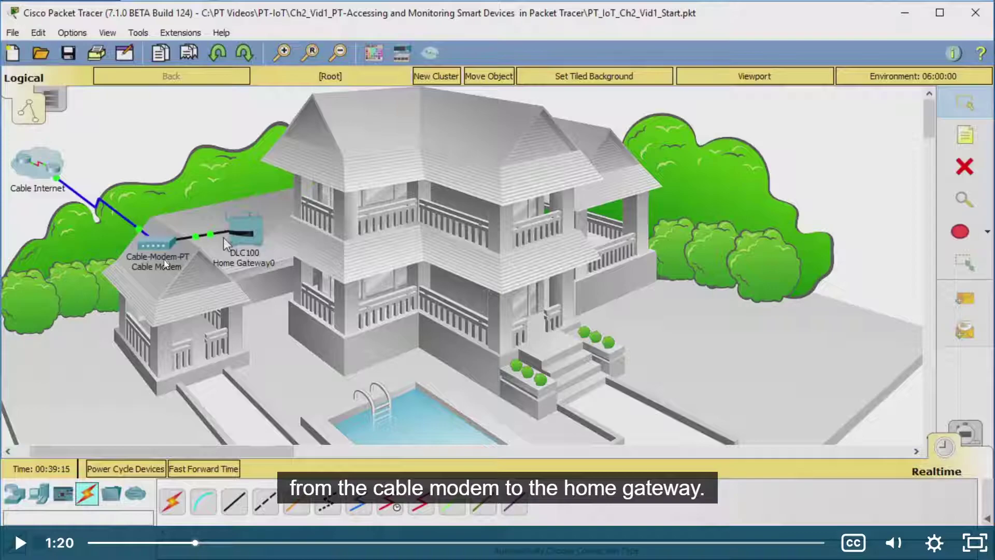
left_click(365, 237)
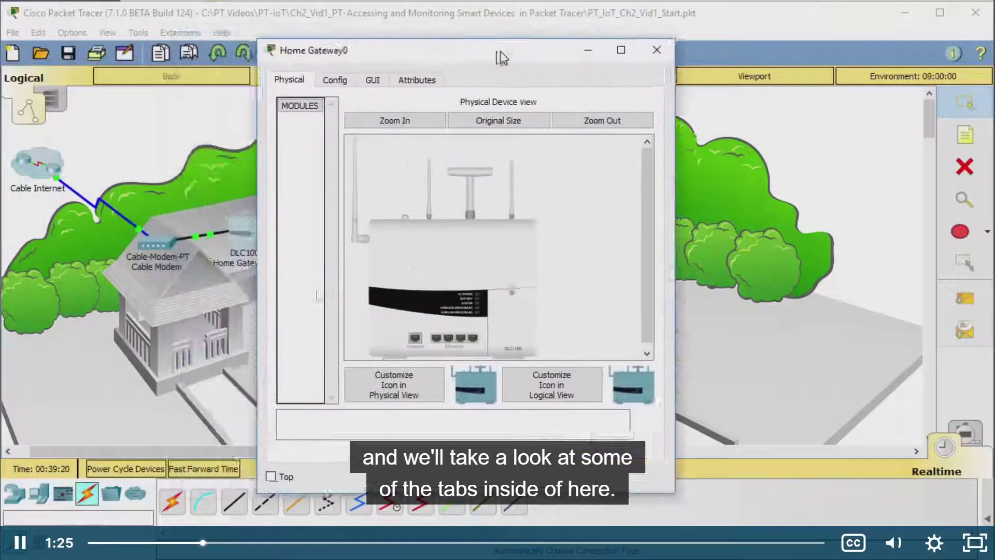
left_click(319, 282)
Step: Open and close Home Gateway1's settings window in your own workspace
key("alt+Tab")
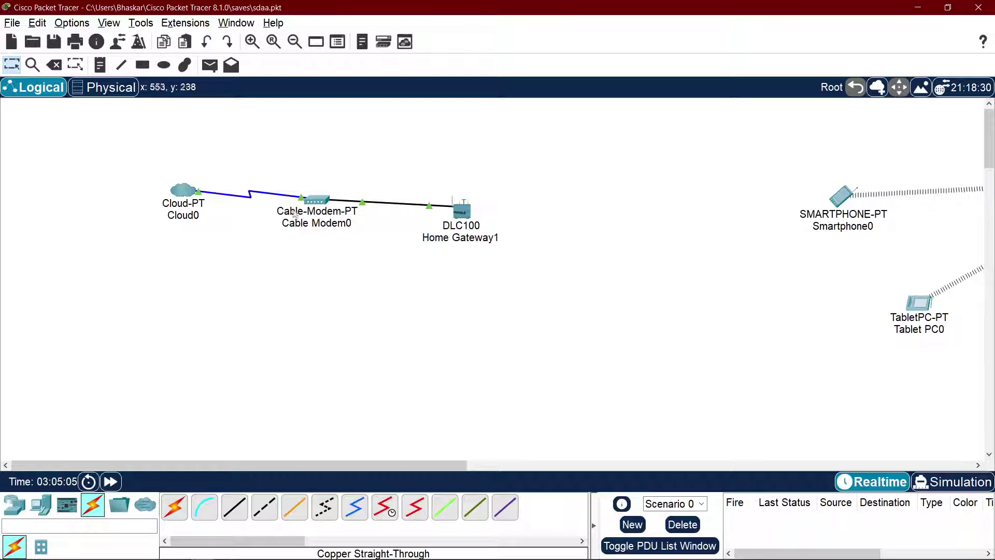
left_click(463, 211)
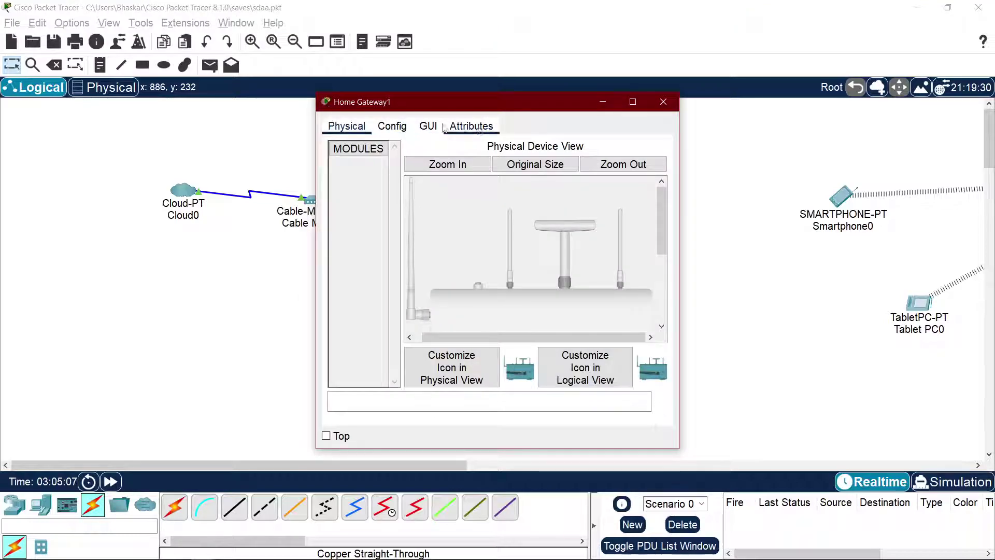
left_click(664, 102)
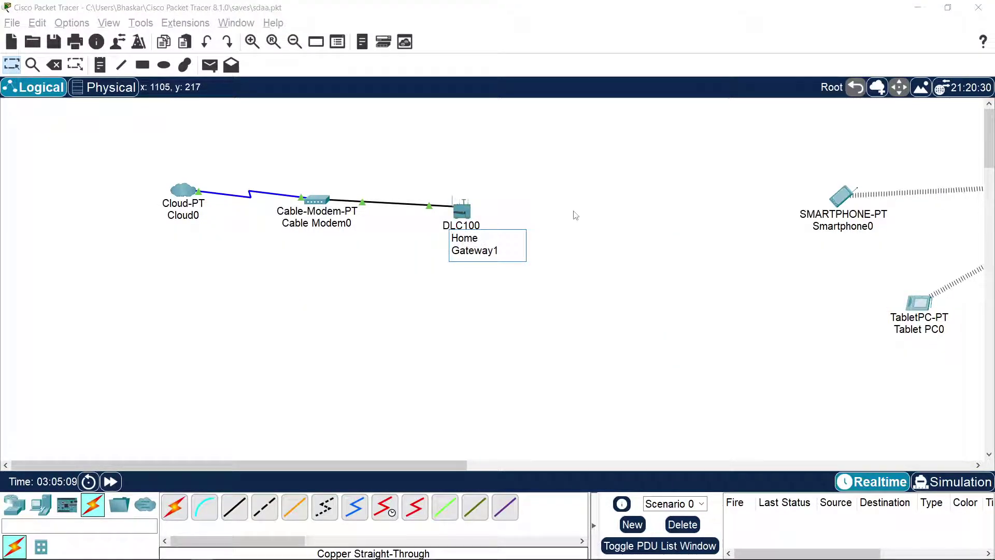
key("alt+Tab")
key("alt+Tab")
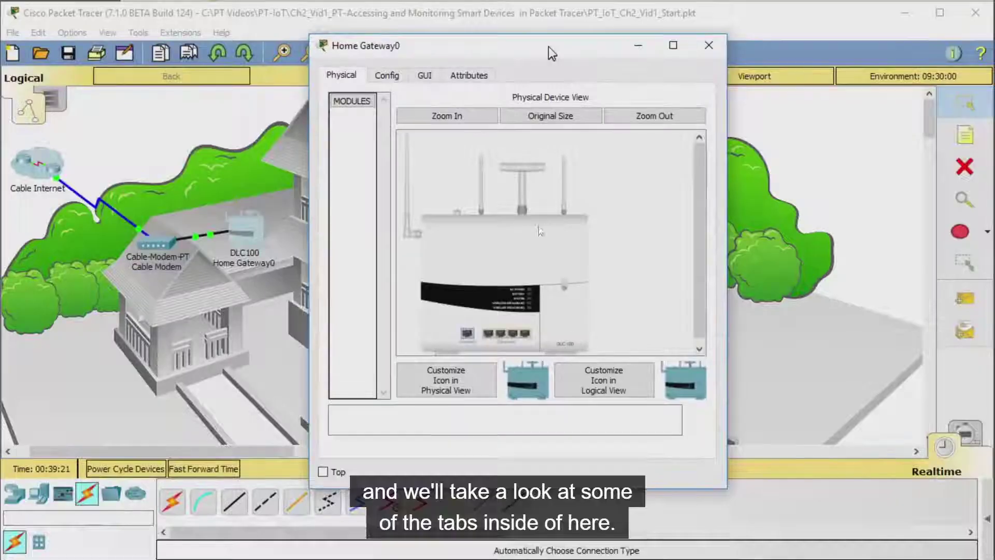
Step: Resume the tutorial to around 1:25, showing Home Gateway0's settings window
left_click(665, 253)
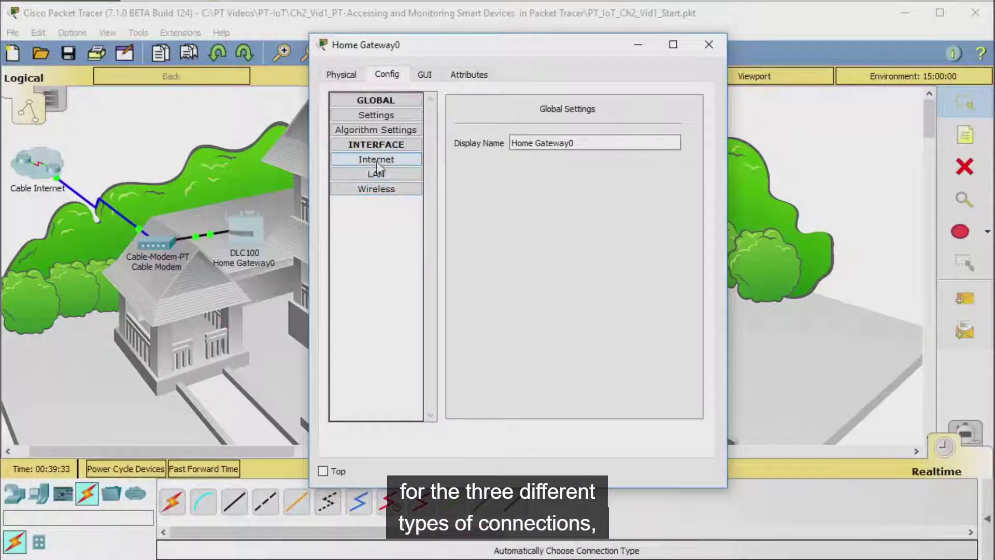
Step: Pause the tutorial and bring up Home Gateway1's Config settings in Packet Tracer
left_click(642, 257)
key("alt+Tab")
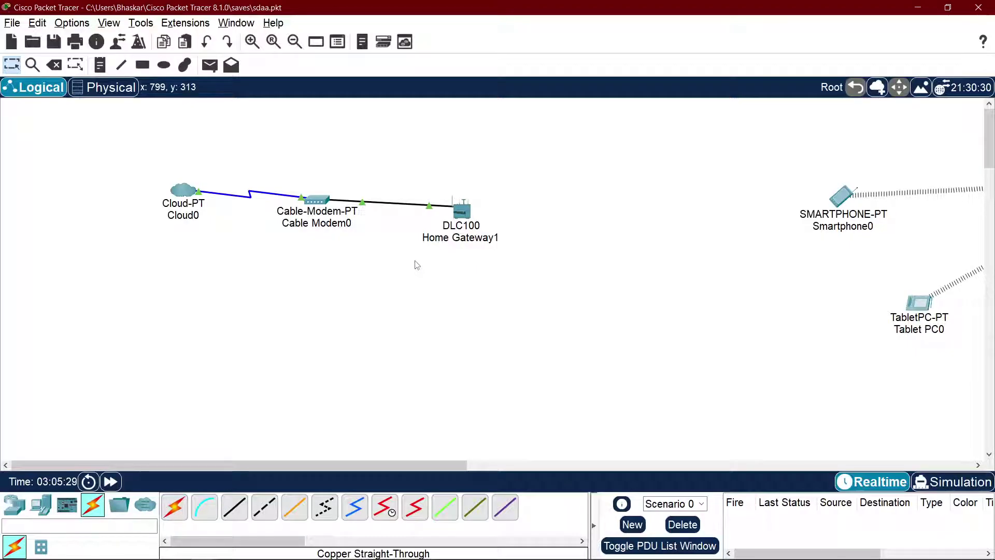
key("alt+Tab")
key("Tab")
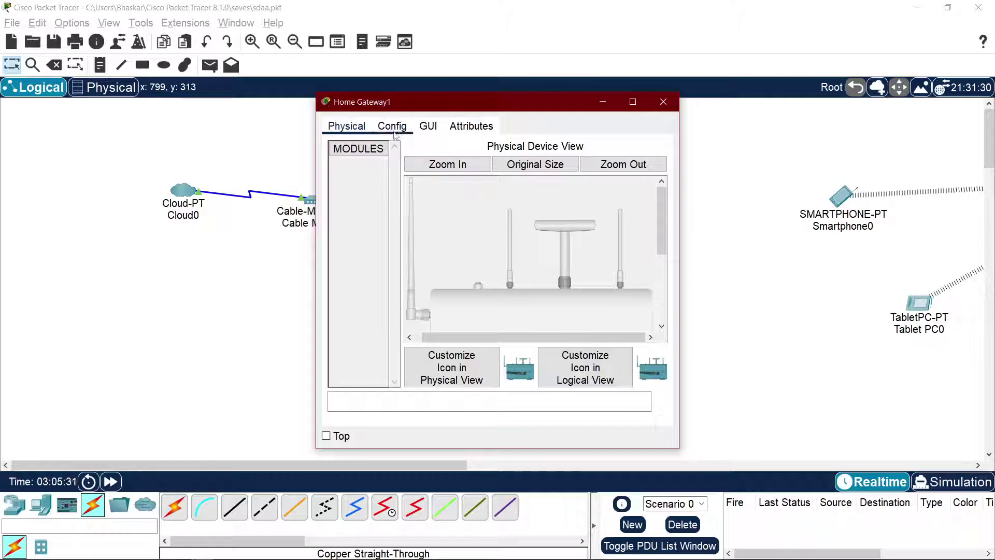
left_click(391, 127)
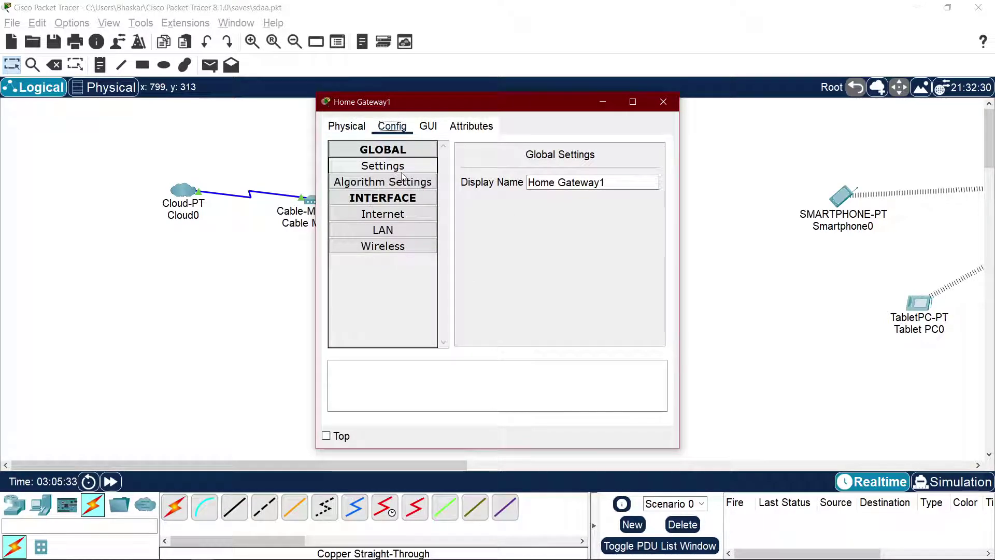
left_click_drag(491, 107, 752, 103)
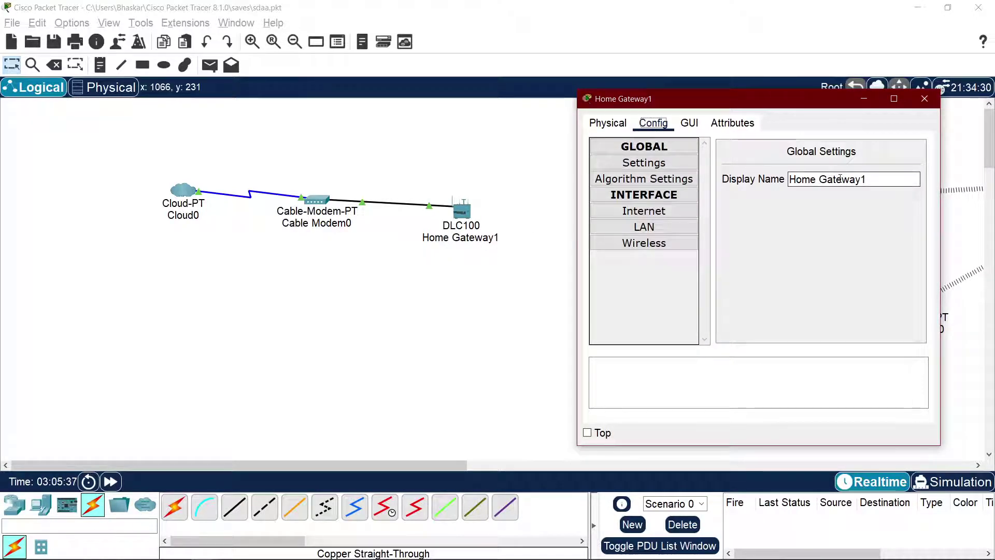
Step: Change the display name from Home Gateway1 to Home Gateway2
left_click(884, 180)
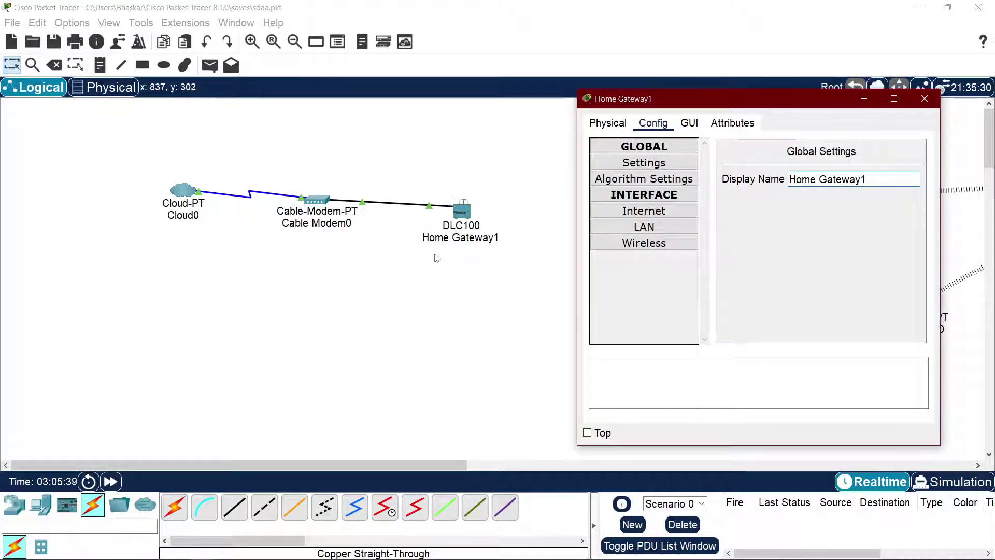
left_click(857, 184)
key("Delete")
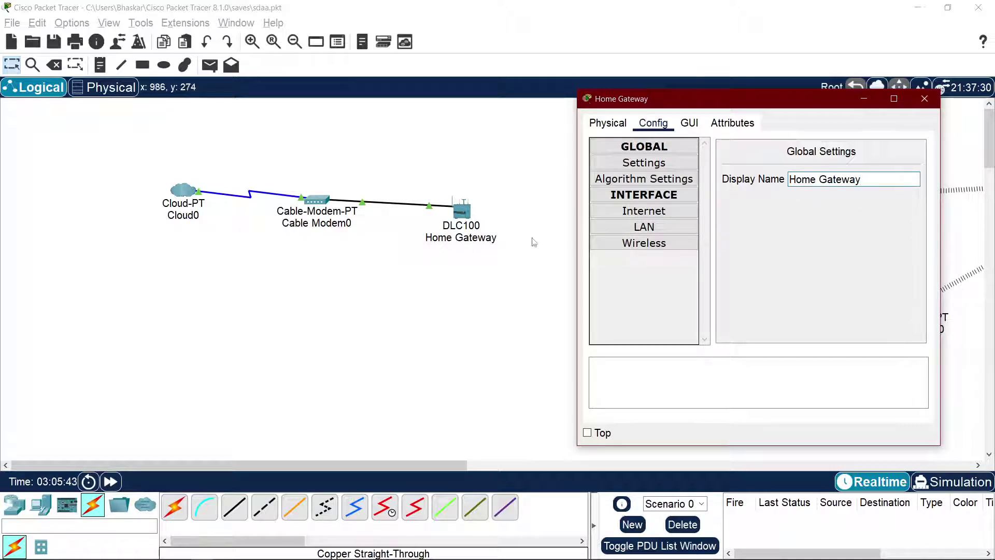
type("2")
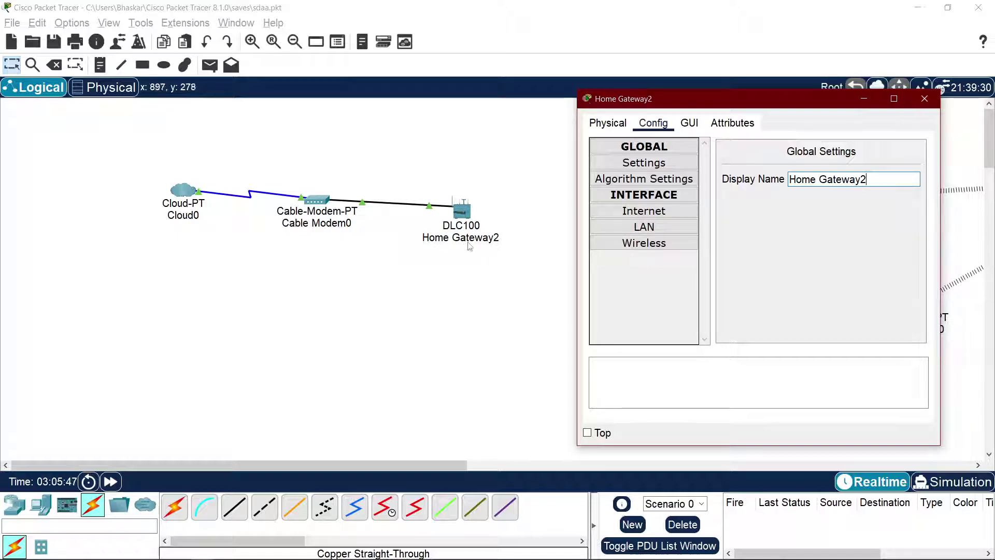
Step: Page through Algorithm Settings and Internet to the LAN page showing 192.168.25.1 / 255.255.255.0
left_click(674, 179)
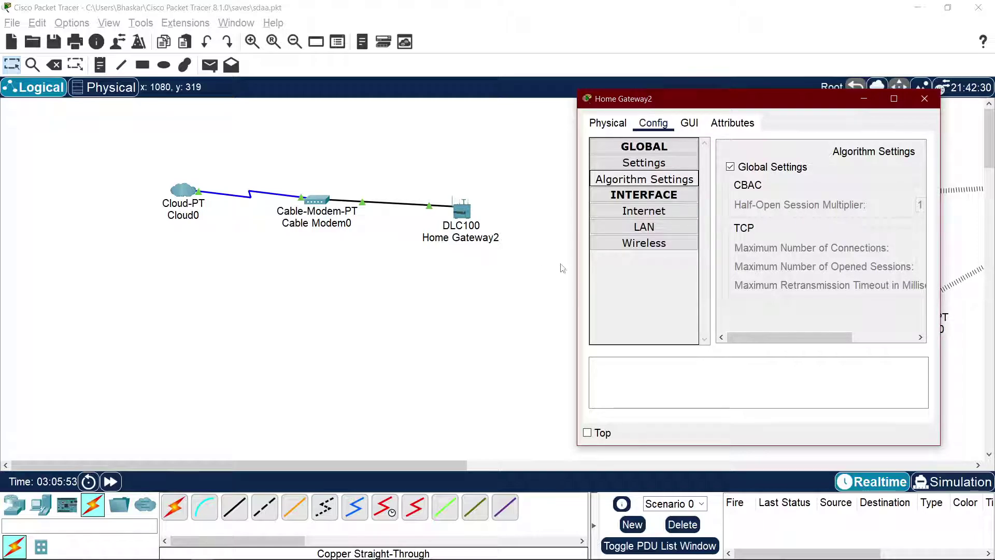
left_click_drag(578, 268, 471, 280)
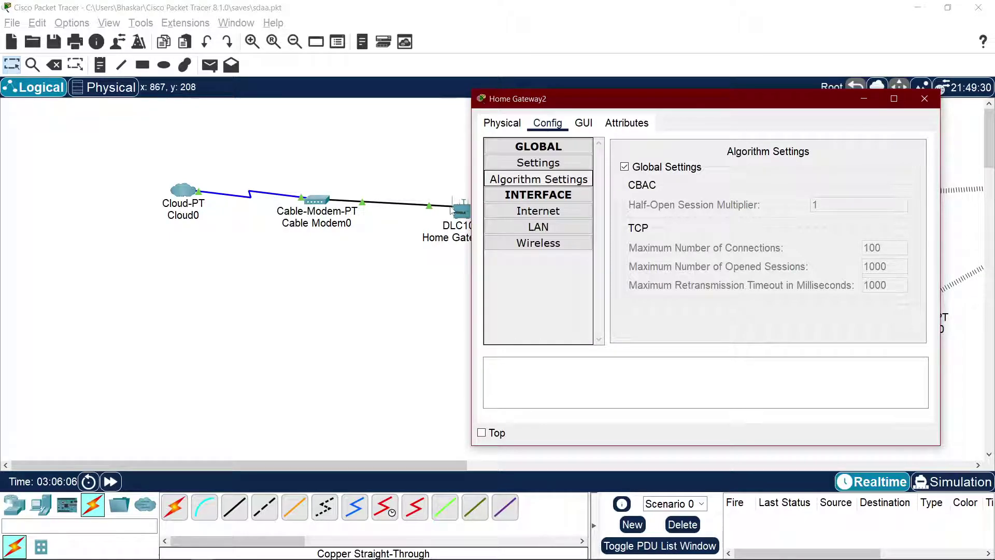
left_click(539, 211)
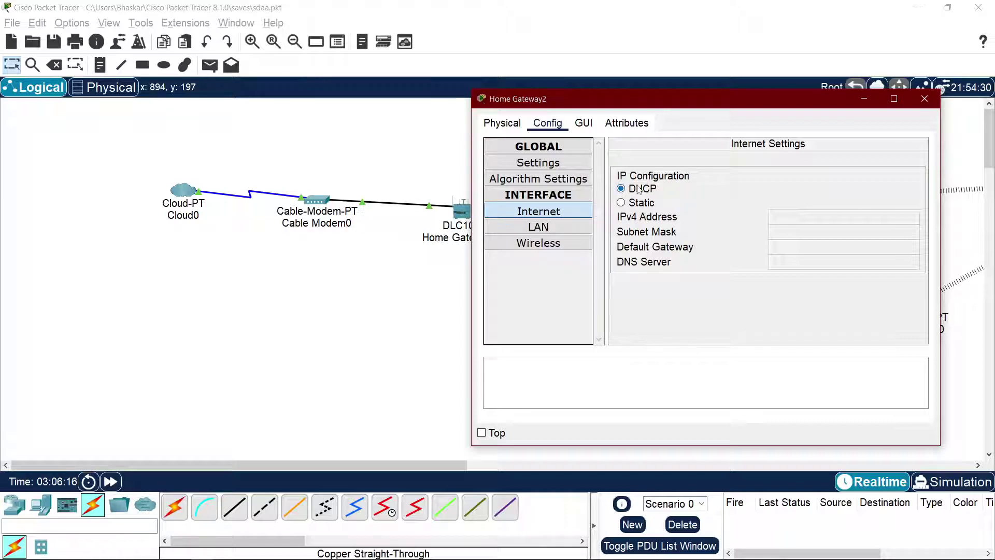
left_click_drag(576, 101, 693, 116)
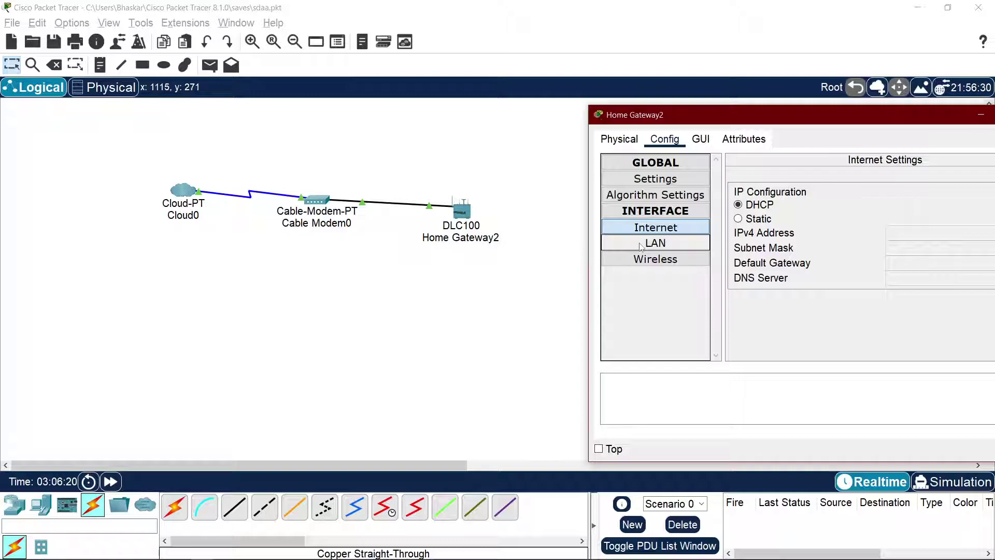
left_click(655, 243)
left_click_drag(757, 114, 588, 98)
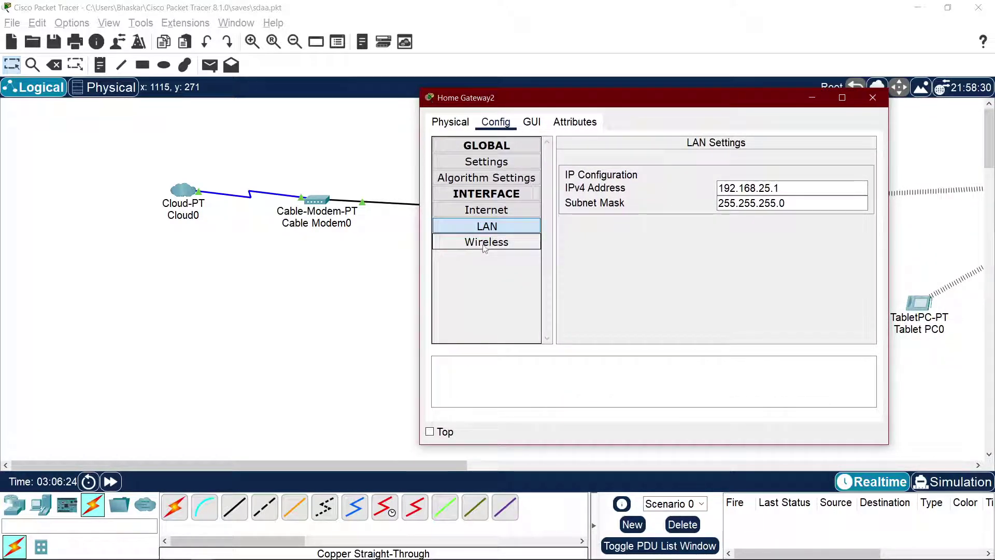
left_click_drag(546, 101, 261, 98)
Step: Show the Wireless page and check the 2.4 GHz channel list, keeping channel 6
left_click(602, 249)
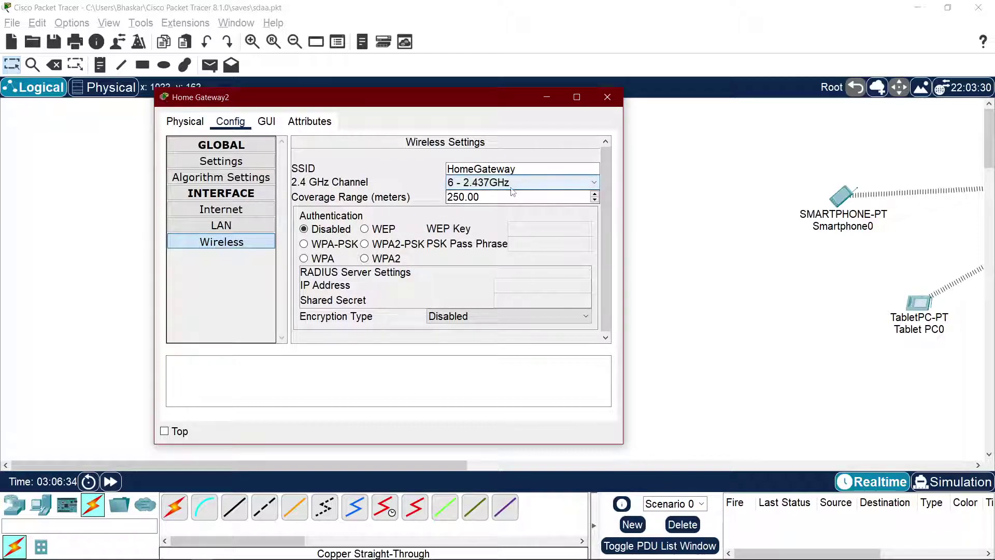
left_click(481, 185)
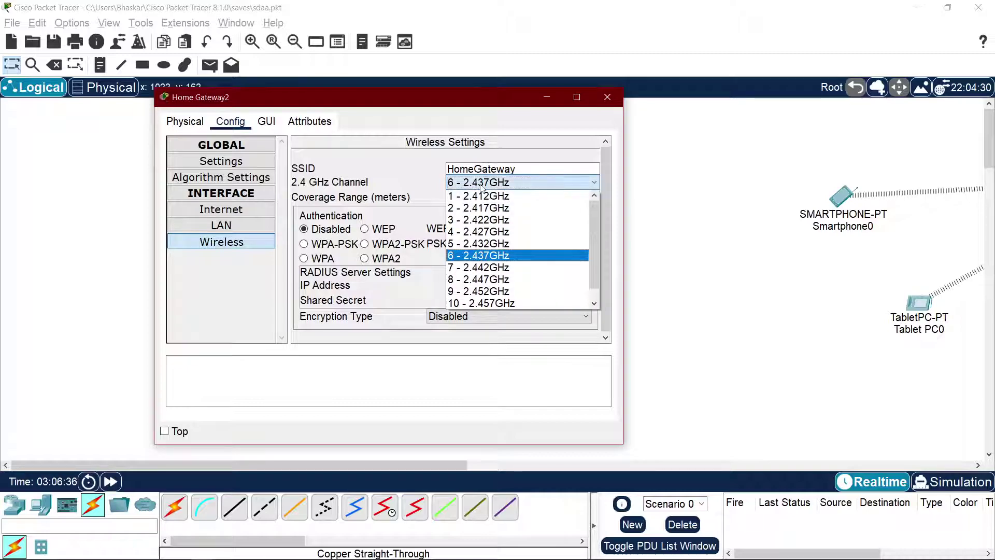
scroll(485, 254, "down", 1)
scroll(486, 253, "up", 1)
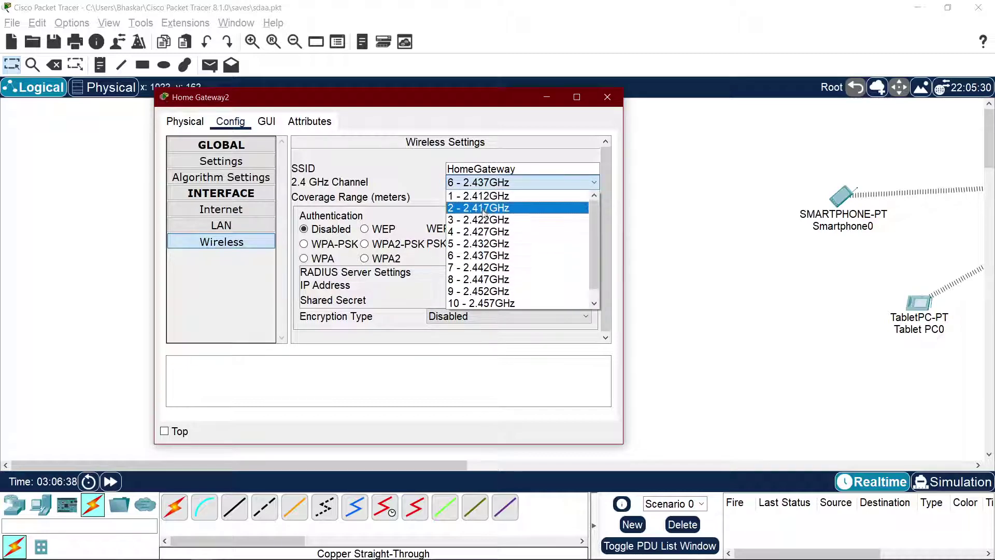
left_click(481, 184)
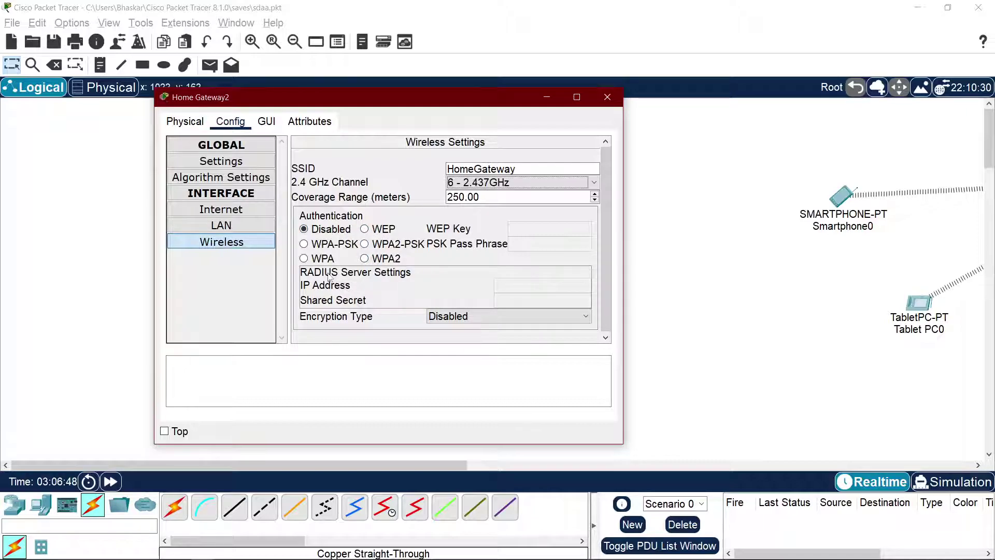
left_click(467, 316)
left_click(466, 329)
Step: Try WEP and WPA2 authentication and review the encryption type choices
left_click(378, 230)
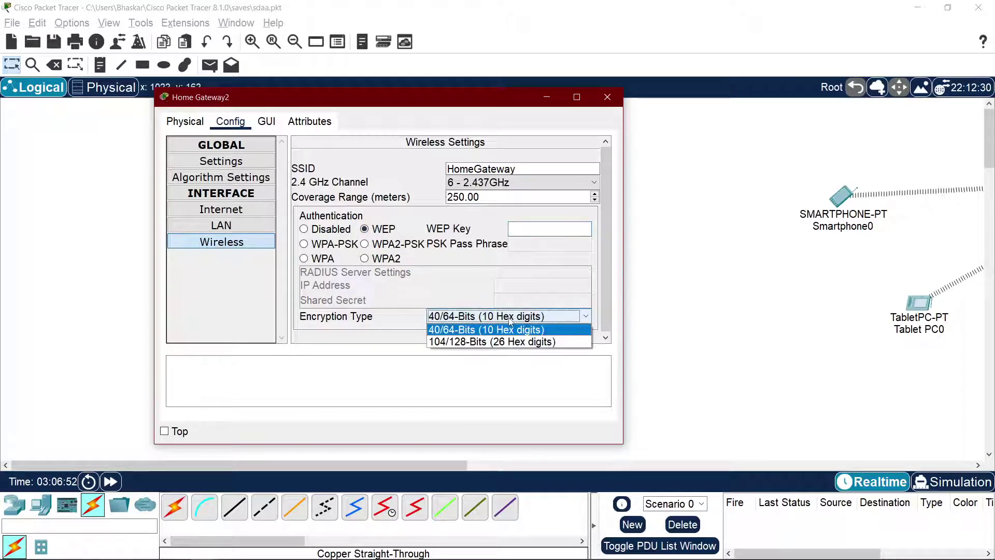
left_click(384, 259)
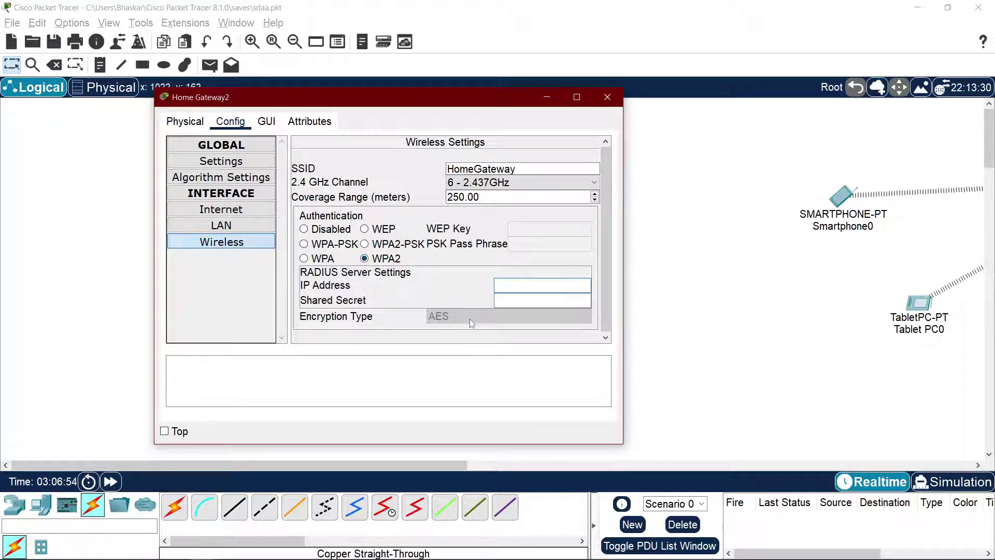
left_click(383, 231)
left_click(487, 319)
left_click(506, 332)
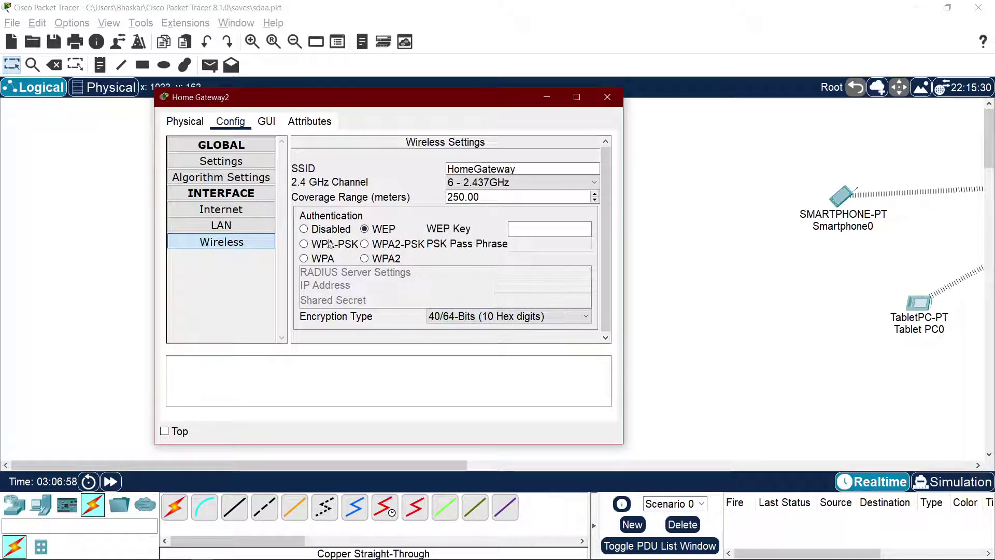
Step: Cycle through the PSK, WPA and off modes, settling on WEP with 40/64-bit encryption
left_click(322, 245)
left_click(397, 244)
left_click(381, 259)
left_click(318, 258)
left_click(330, 245)
left_click(321, 230)
left_click(375, 229)
left_click(492, 317)
left_click(492, 328)
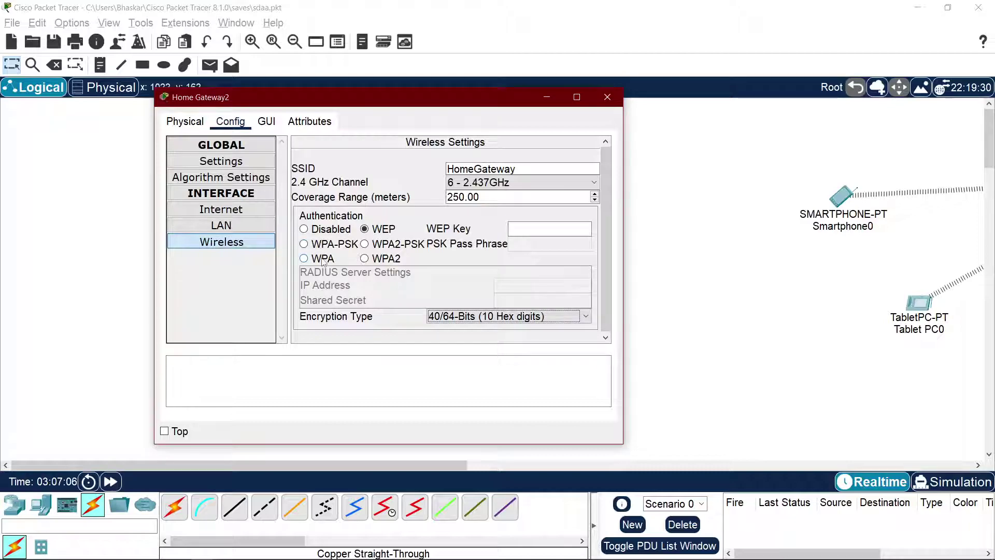
left_click(558, 231)
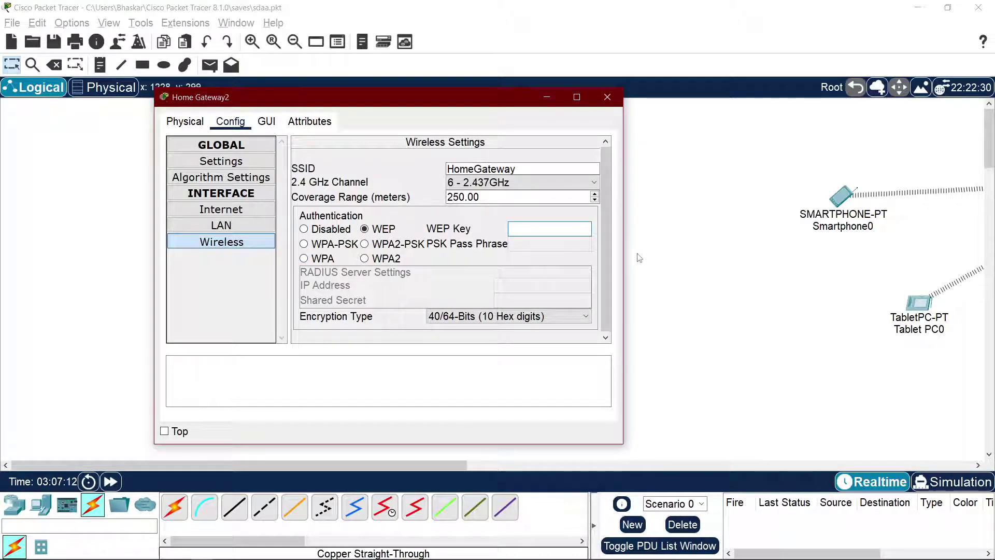
Step: Try WPA-PSK and WPA2-PSK, settle on WPA authentication with AES, then return to the video
left_click_drag(623, 262, 908, 278)
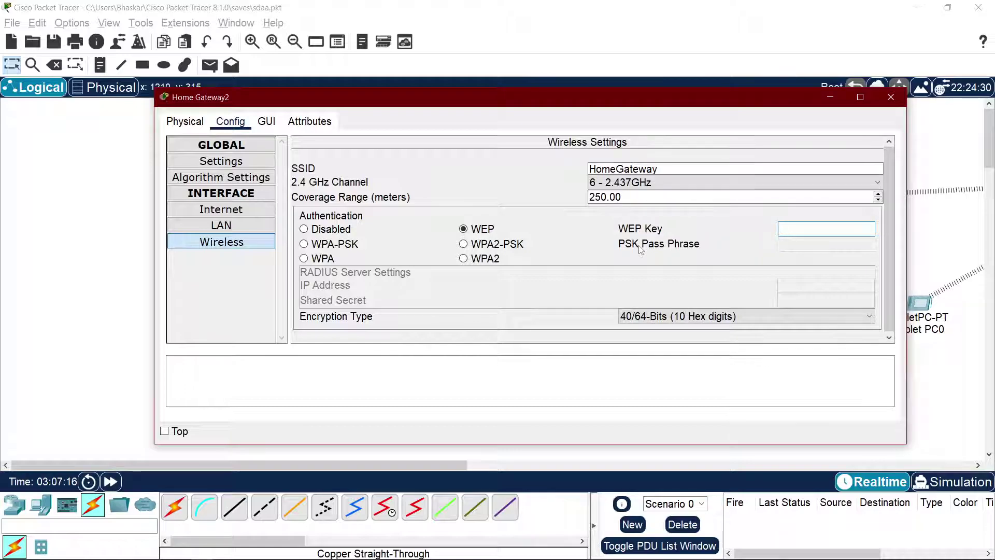
left_click(818, 231)
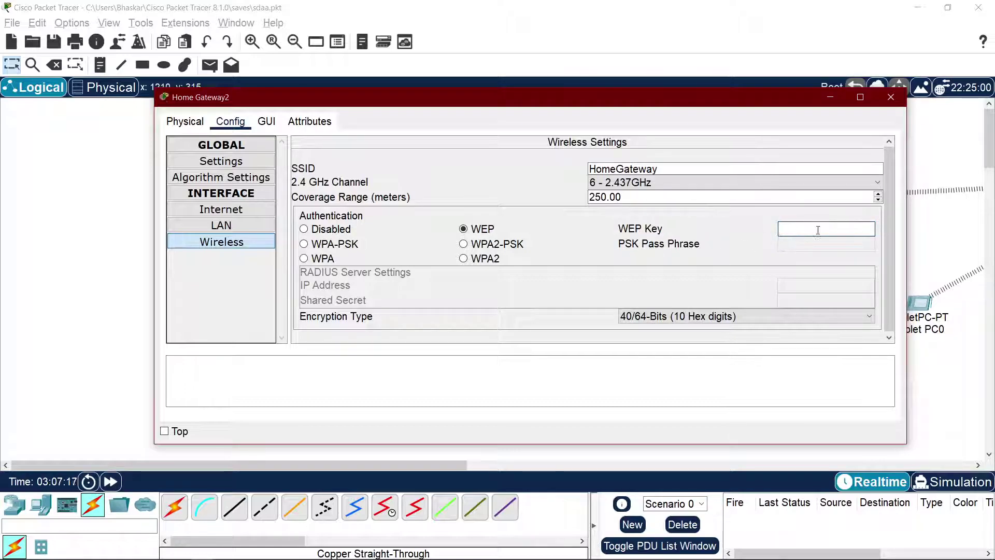
left_click(335, 244)
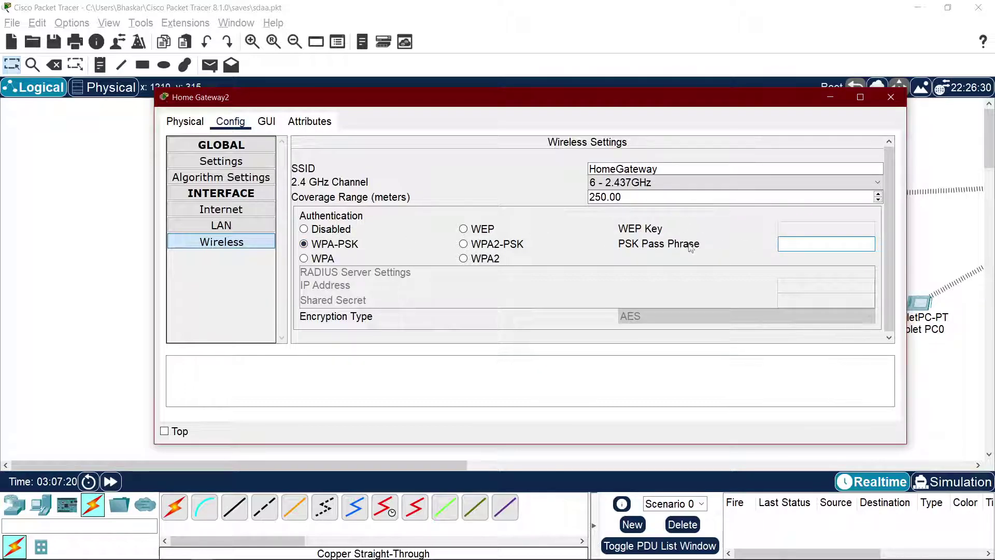
left_click(463, 244)
left_click(321, 258)
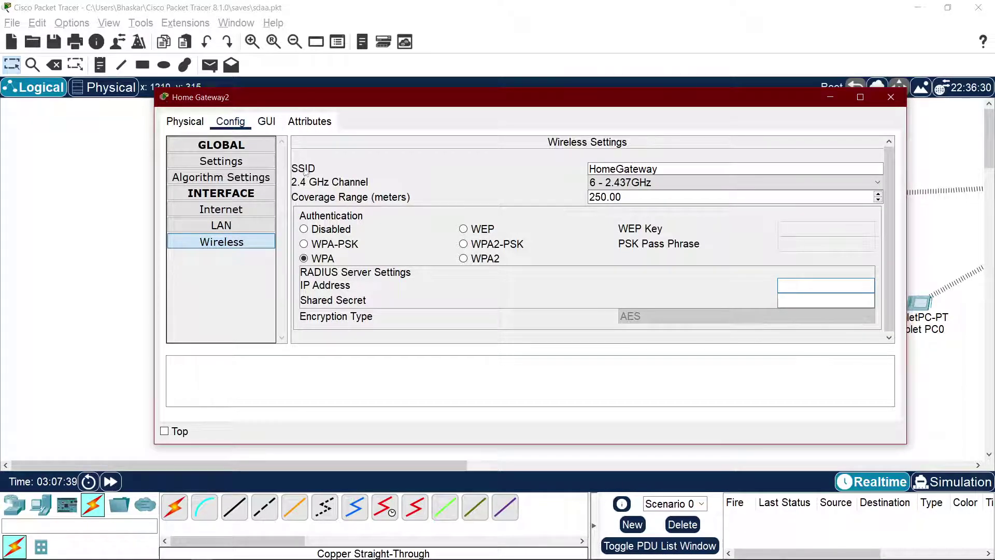
key("alt+Tab")
key("alt+Tab")
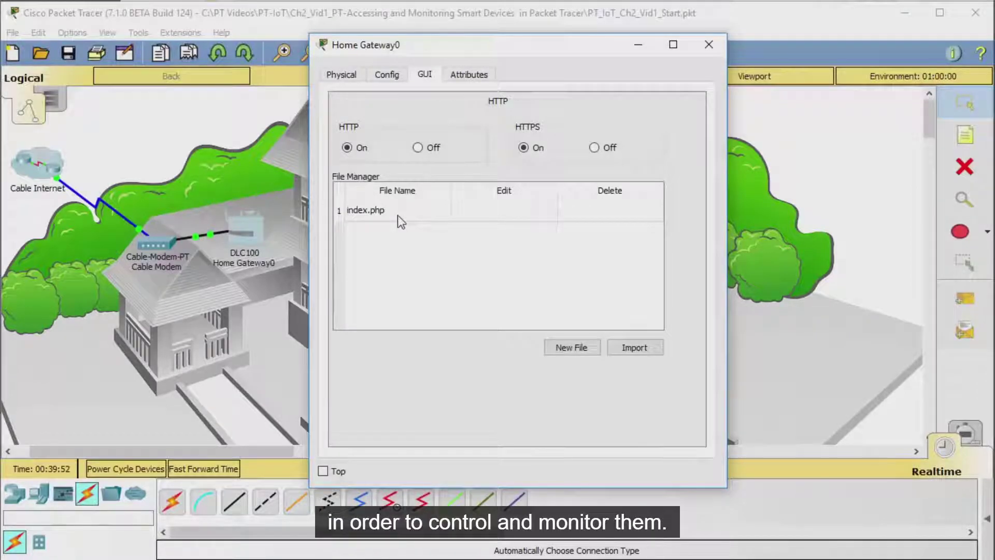
Step: Rewind the tutorial to about 1:48, where the web registration server is explained
left_click(468, 77)
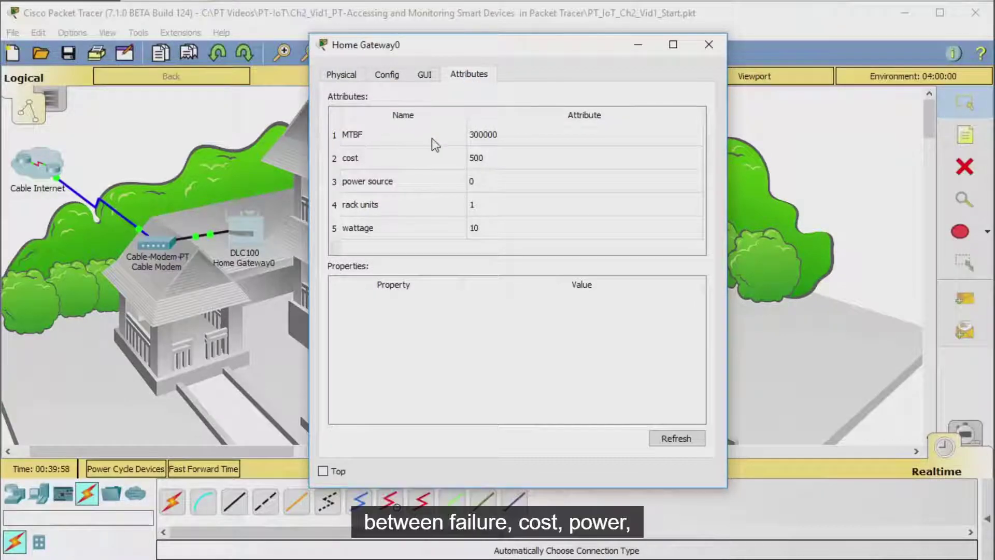
left_click(234, 542)
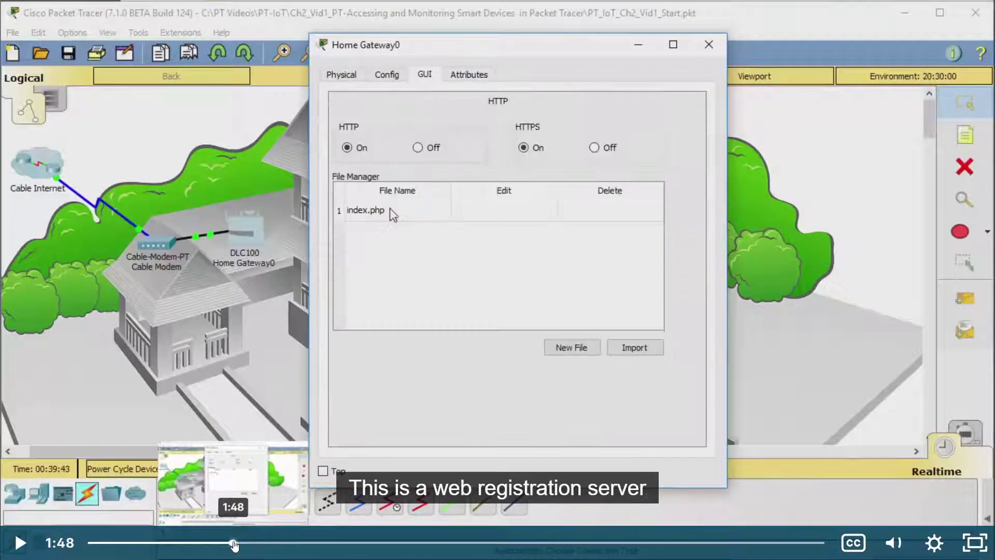
left_click(224, 543)
left_click(235, 543)
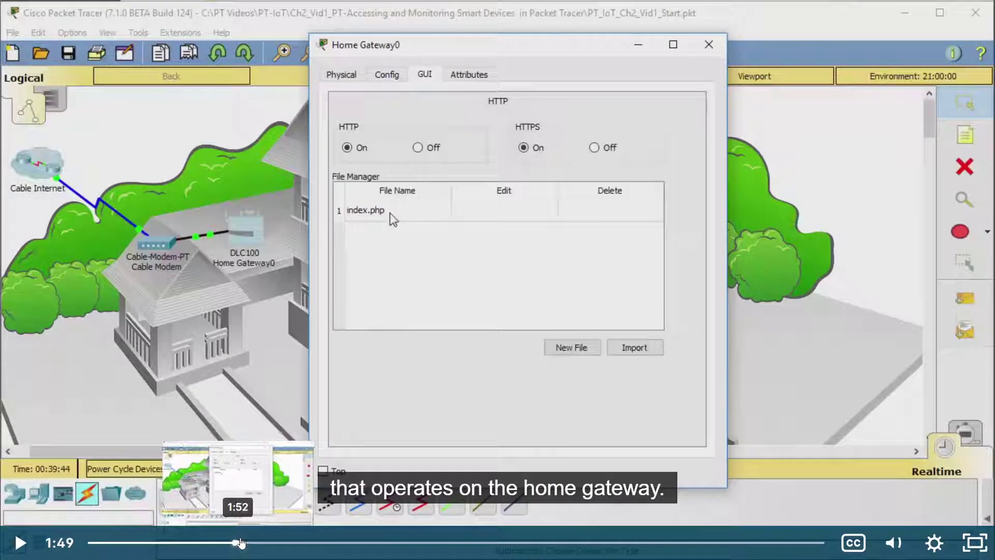
Step: Show Home Gateway2's GUI tab with HTTP, HTTPS and index.php
key("alt+Tab")
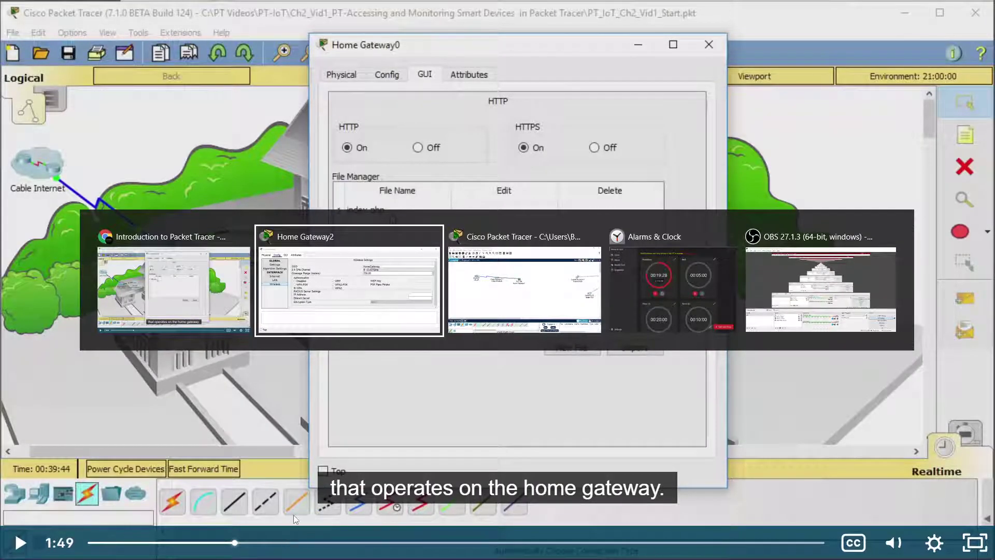
key("alt+Tab")
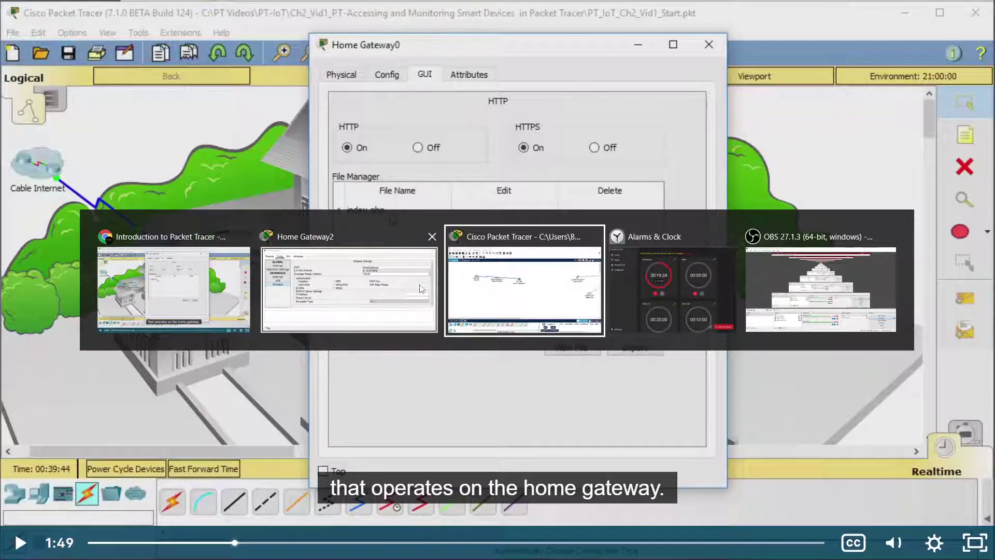
left_click(342, 293)
left_click(267, 122)
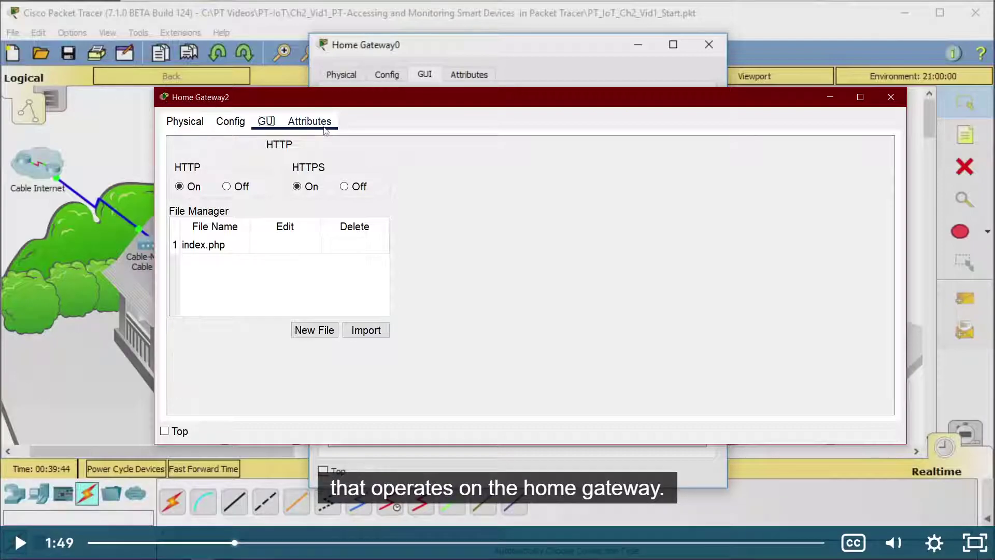
Step: Switch back to the tutorial and resume playback
key("alt+Tab")
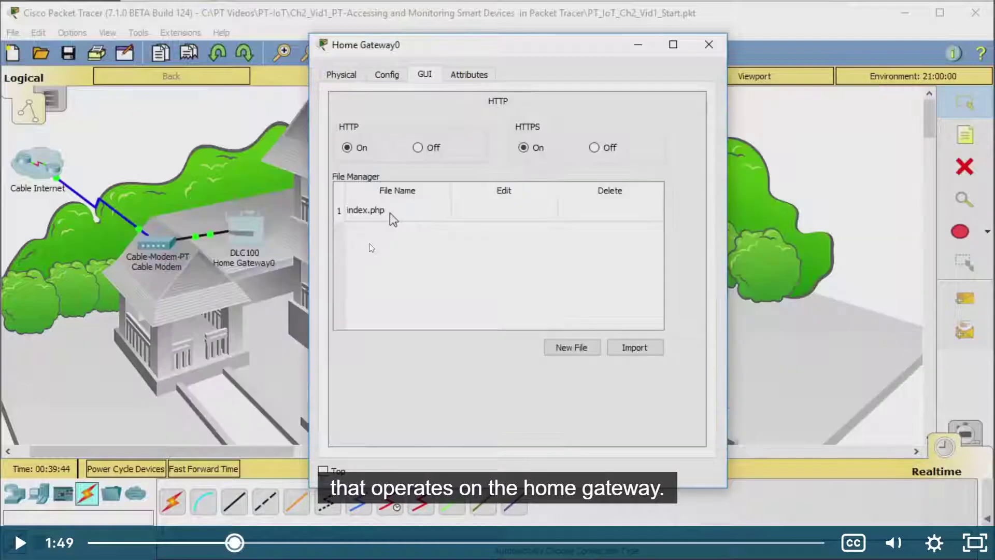
left_click(398, 231)
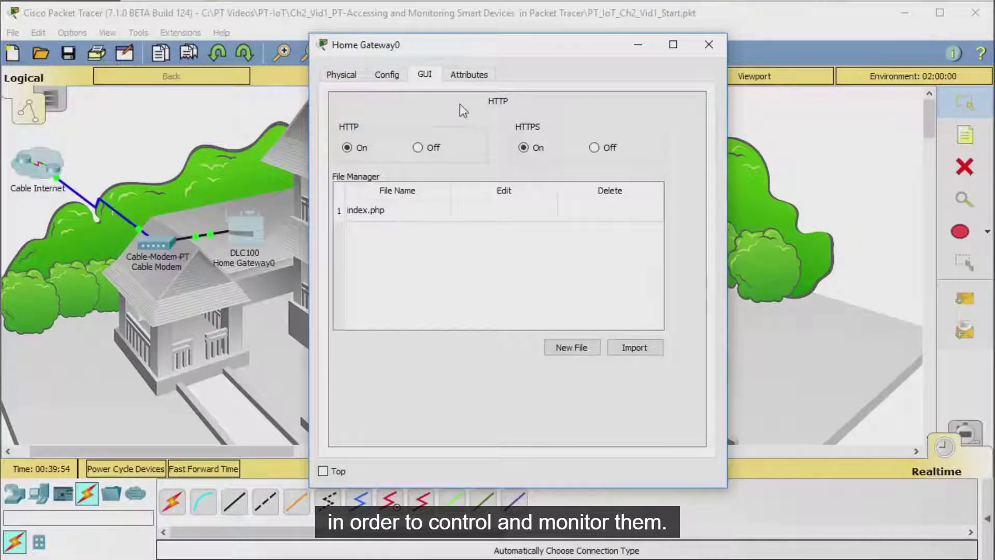
Step: Pause the tutorial at 2:08 on the Attributes tab and switch to Home Gateway2
left_click(470, 76)
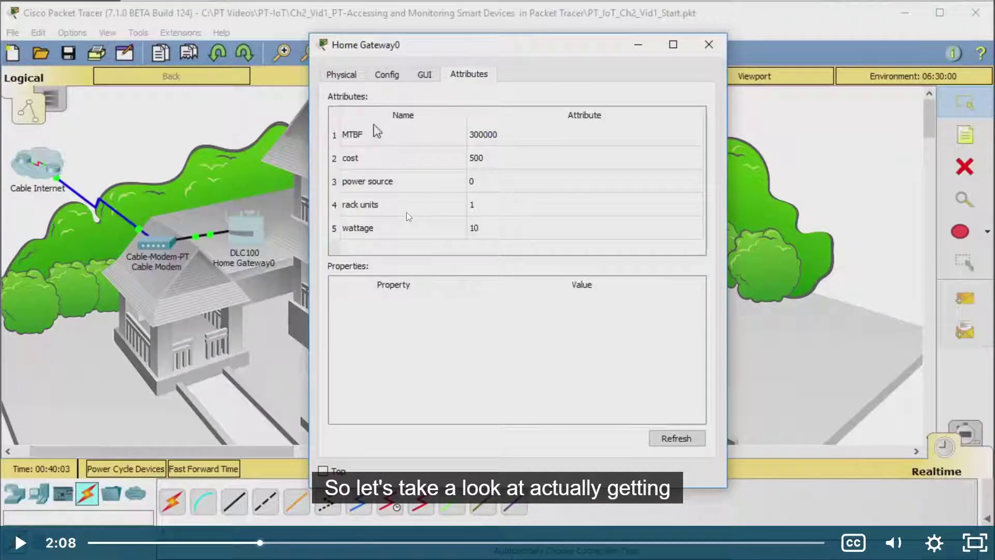
key("alt+Tab")
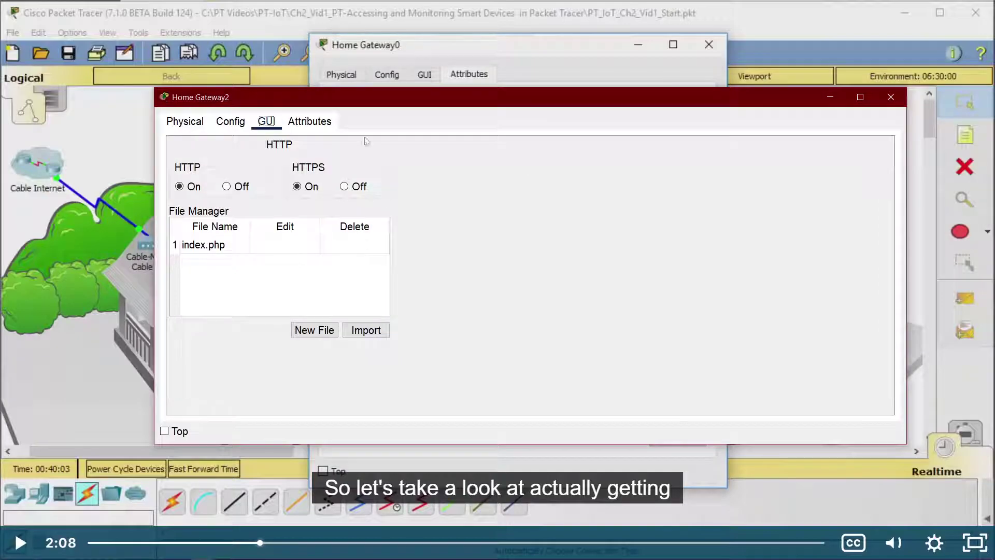
Step: Show Home Gateway2's Attributes tab and inspect MTBF 300000, cost 100 and wattage 20
left_click(310, 121)
scroll(277, 196, "down", 1)
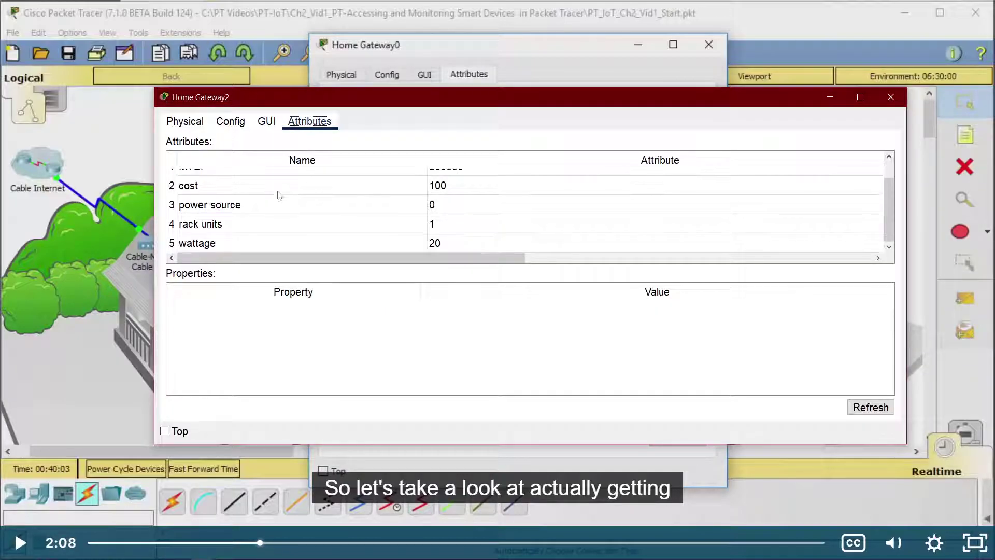
scroll(275, 208, "up", 1)
left_click(189, 179)
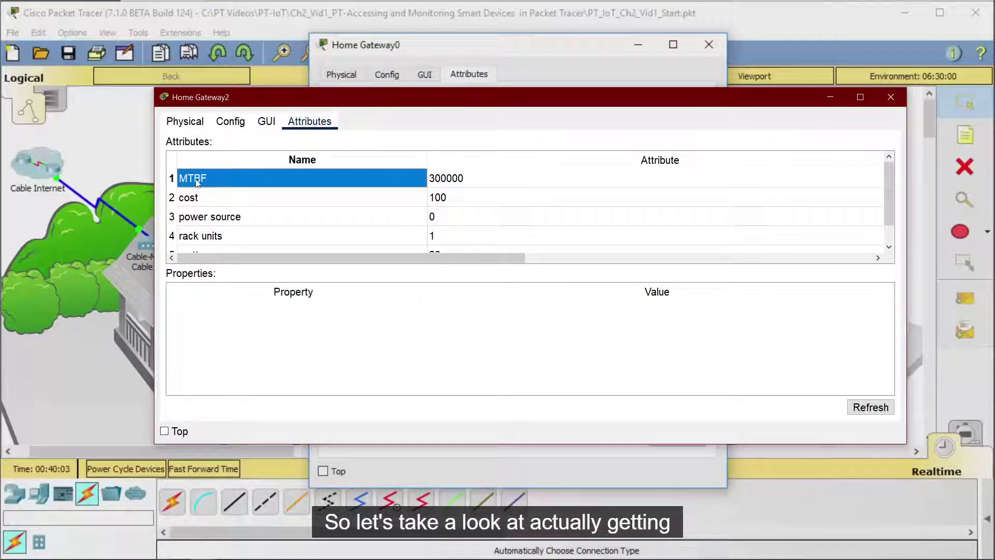
left_click(322, 157)
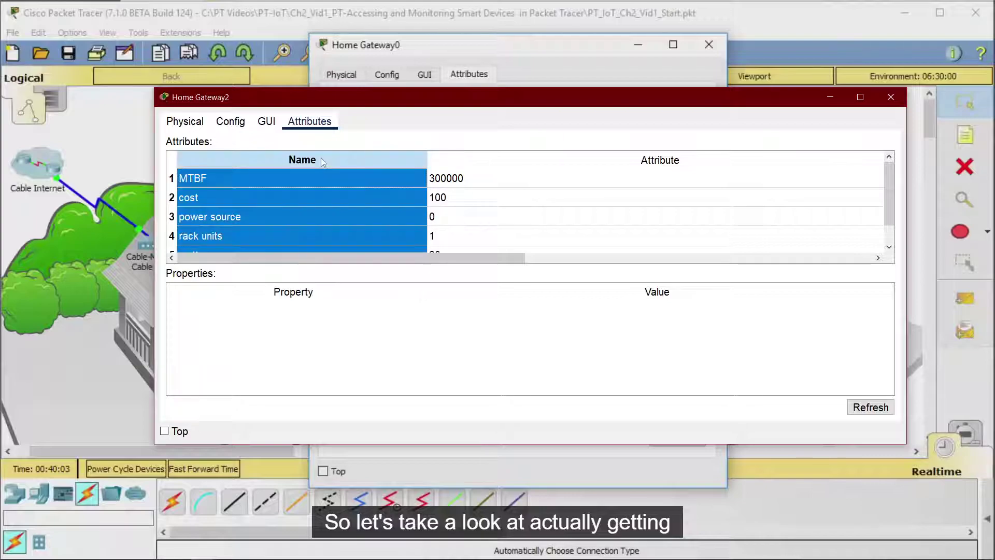
left_click(352, 146)
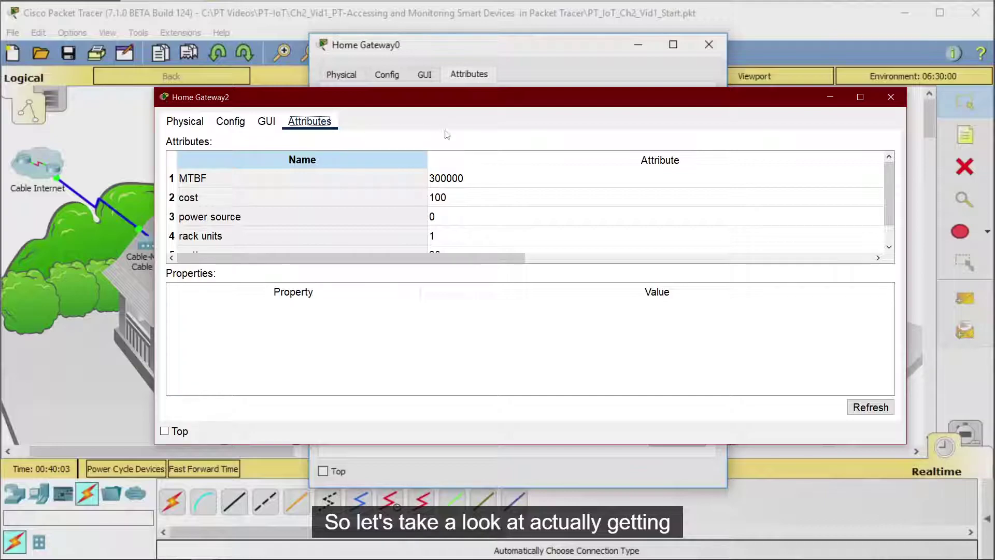
left_click(481, 176)
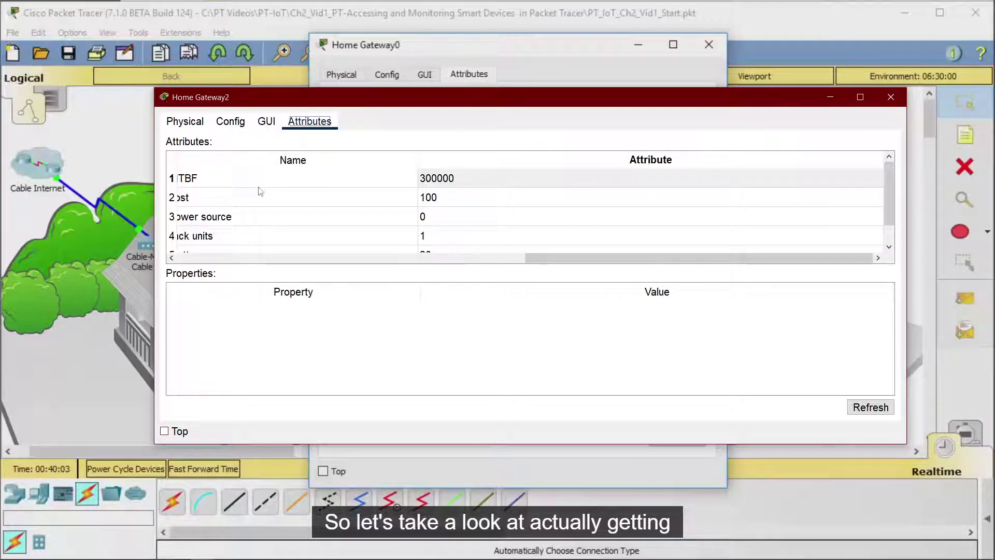
left_click(466, 195)
left_click(468, 181)
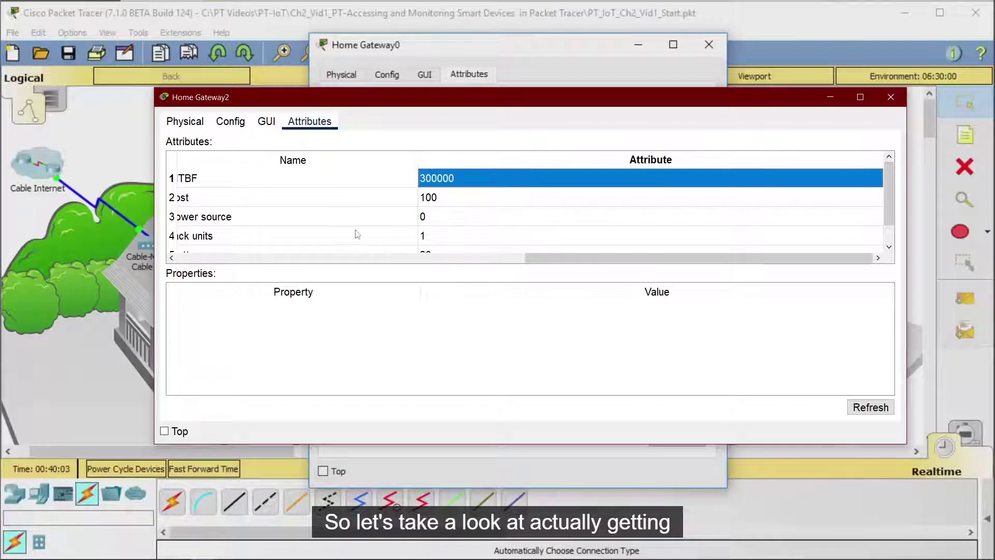
left_click(513, 260)
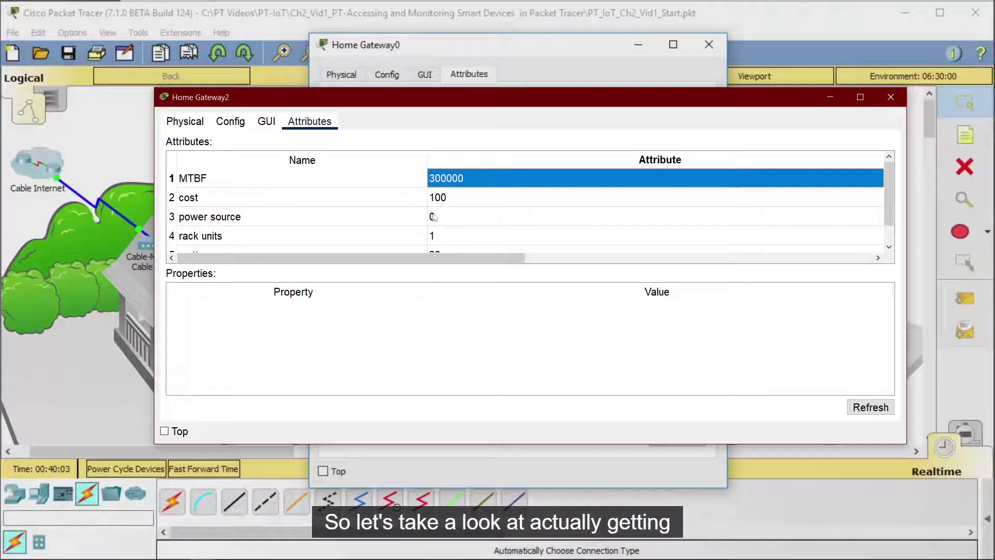
scroll(228, 222, "down", 1)
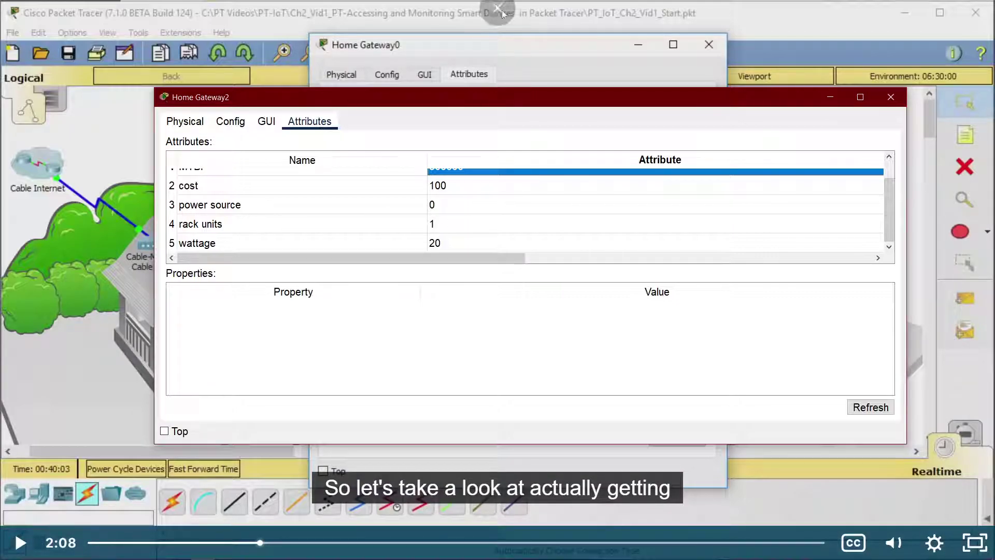
Step: Play the tutorial until the ceiling fan placement at 2:28, pause, and switch to Packet Tracer
left_click(552, 43)
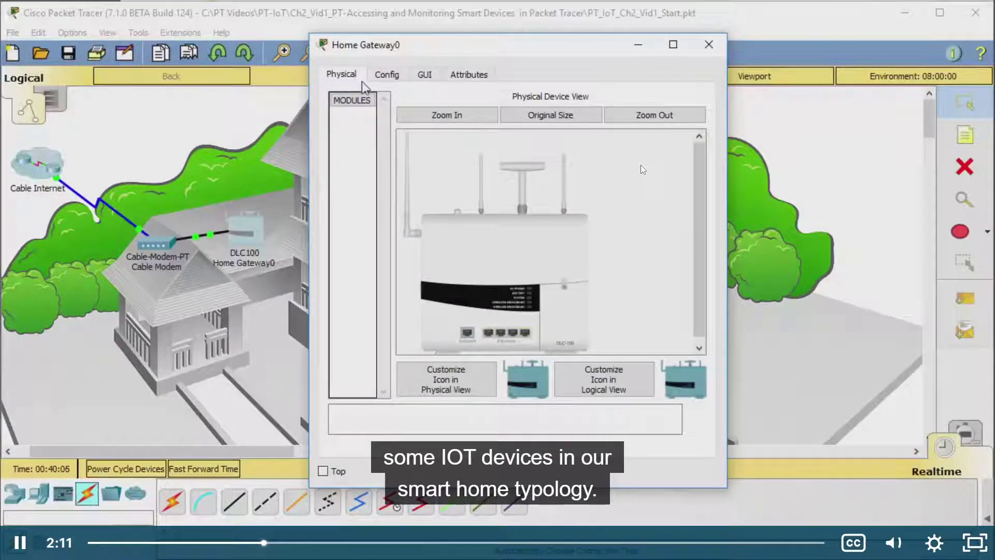
left_click(640, 202)
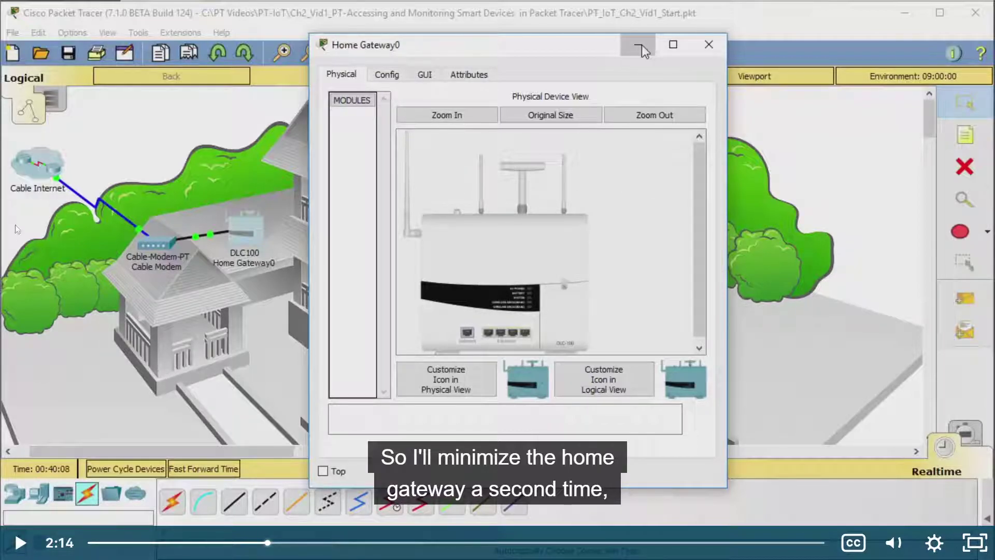
left_click(911, 262)
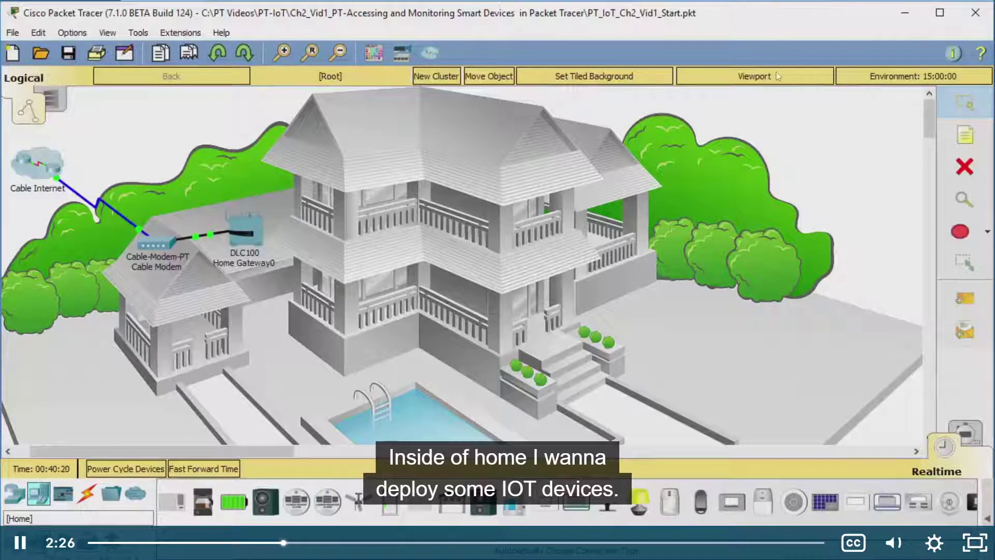
left_click(710, 137)
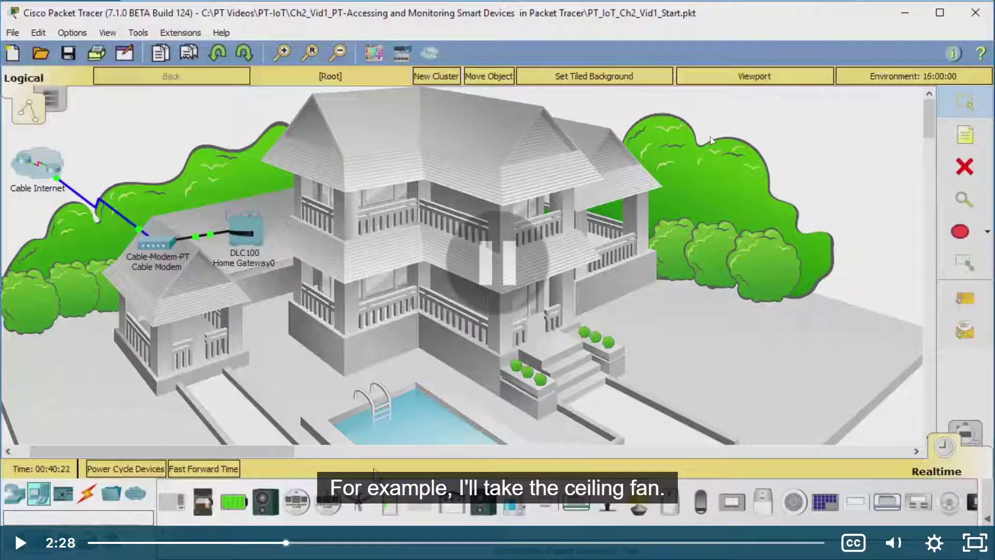
left_click(710, 136)
left_click(717, 132)
key("alt+Tab")
key("alt+Tab")
key("Tab")
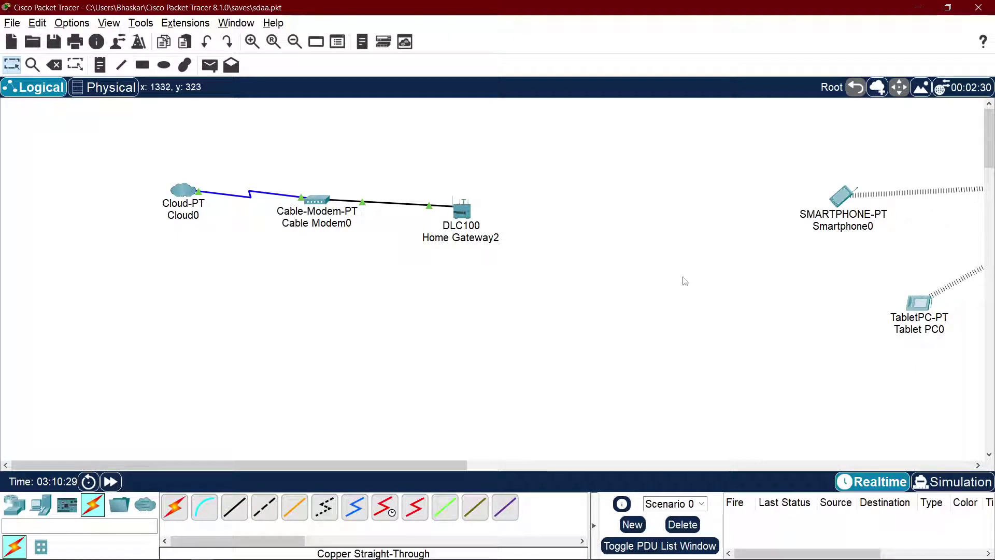
Step: Delete the smartphone, tablet and other right-hand devices from the workspace
left_click_drag(423, 462, 682, 463)
left_click_drag(229, 142, 841, 428)
key("Delete")
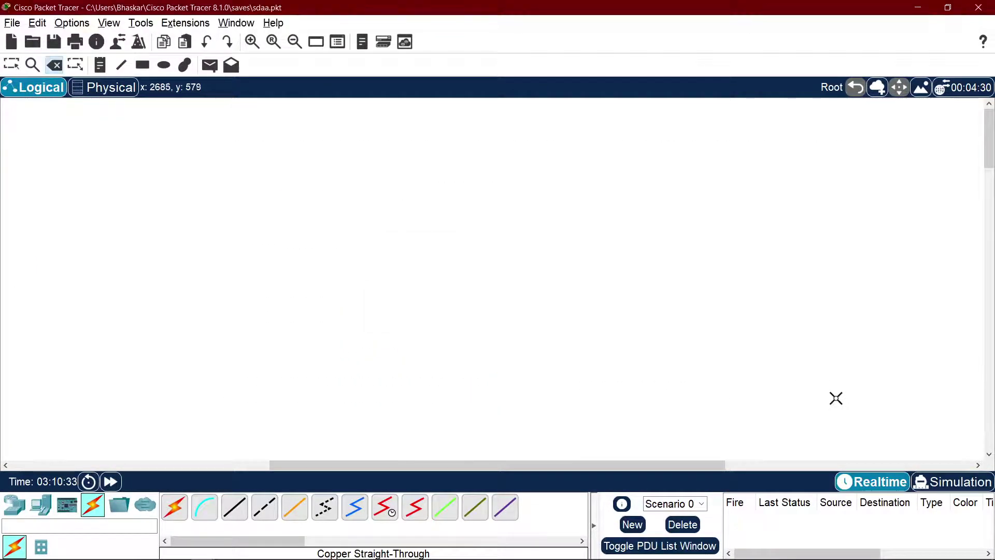
key("Escape")
left_click_drag(544, 466, 192, 450)
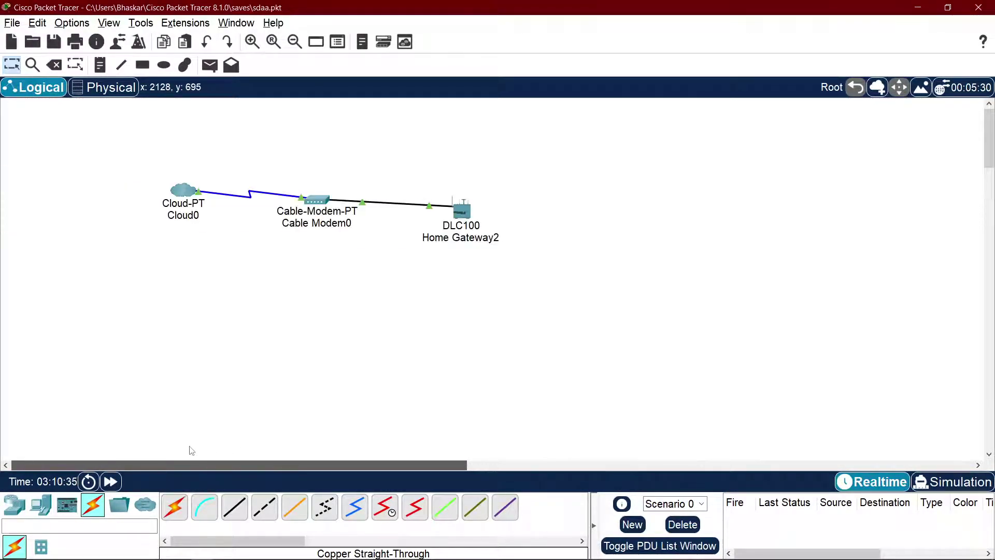
Step: Place a Ceiling Fan from End Devices > Home above the gateway
left_click(45, 511)
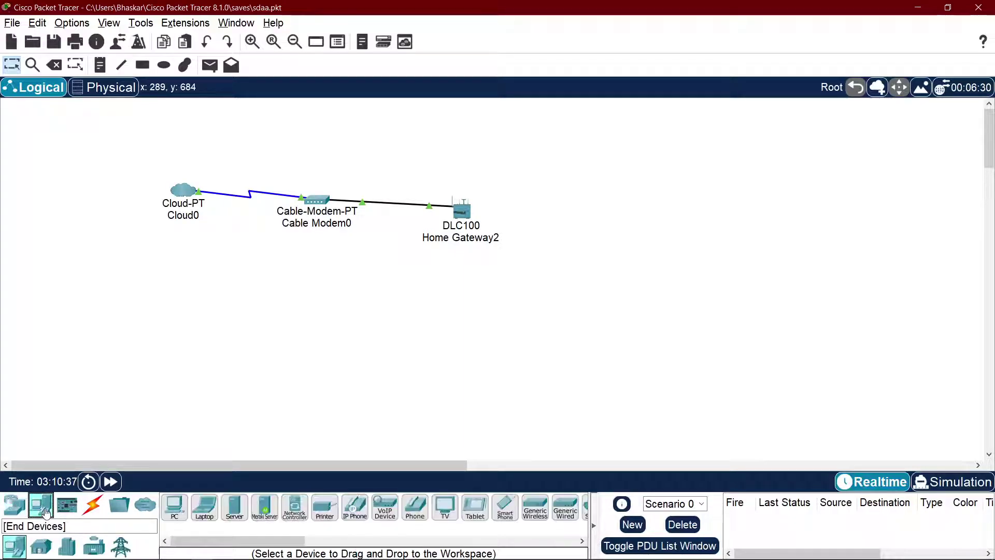
left_click(41, 547)
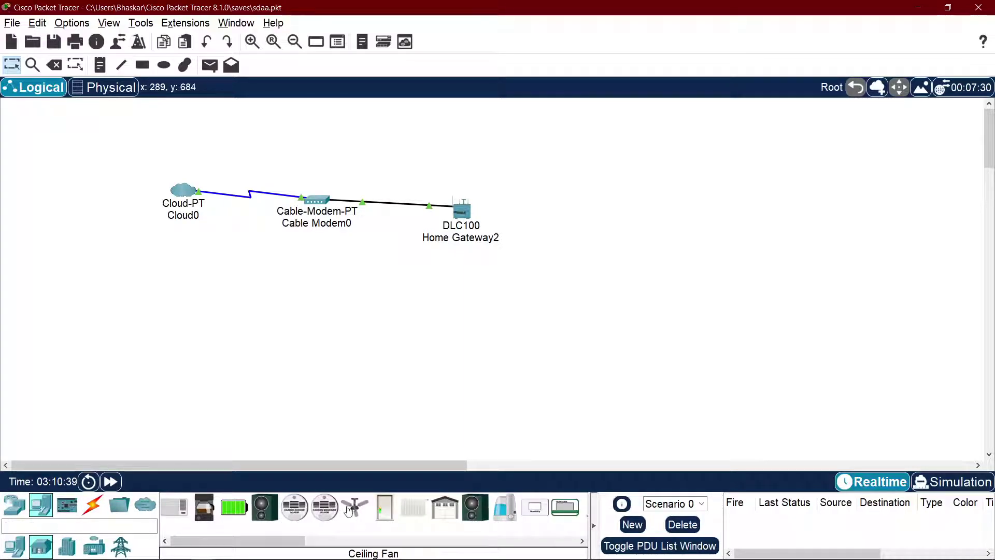
left_click(355, 507)
left_click(573, 160)
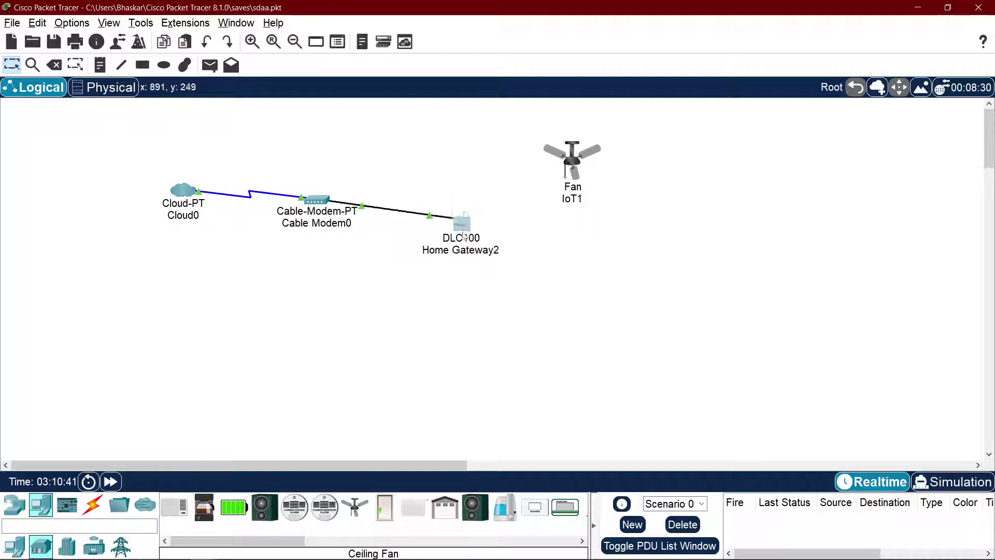
Step: Rearrange Home Gateway2 and Cable Modem0 so they sit level below the fan
left_click_drag(460, 209, 472, 358)
left_click_drag(320, 204, 287, 320)
left_click_drag(477, 362, 478, 315)
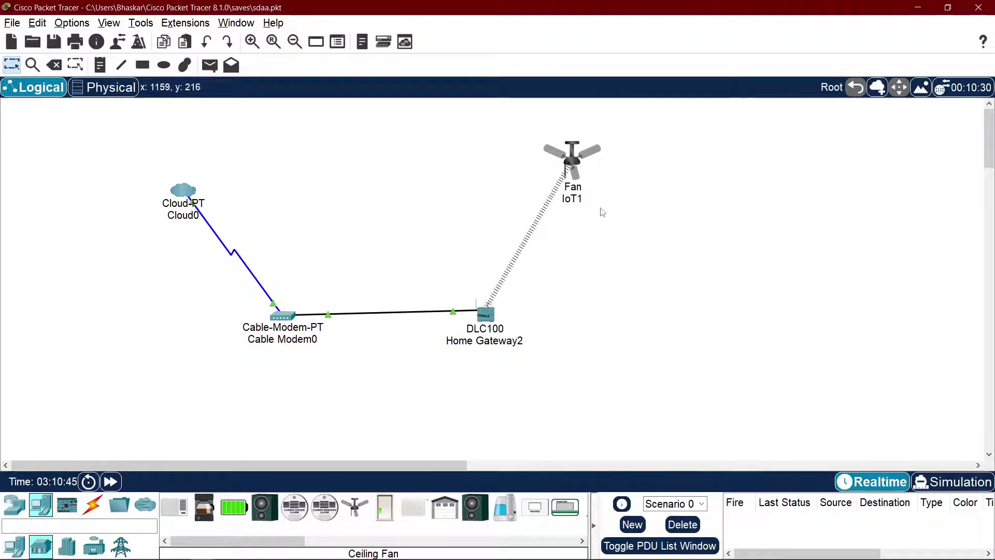
left_click_drag(584, 166, 563, 164)
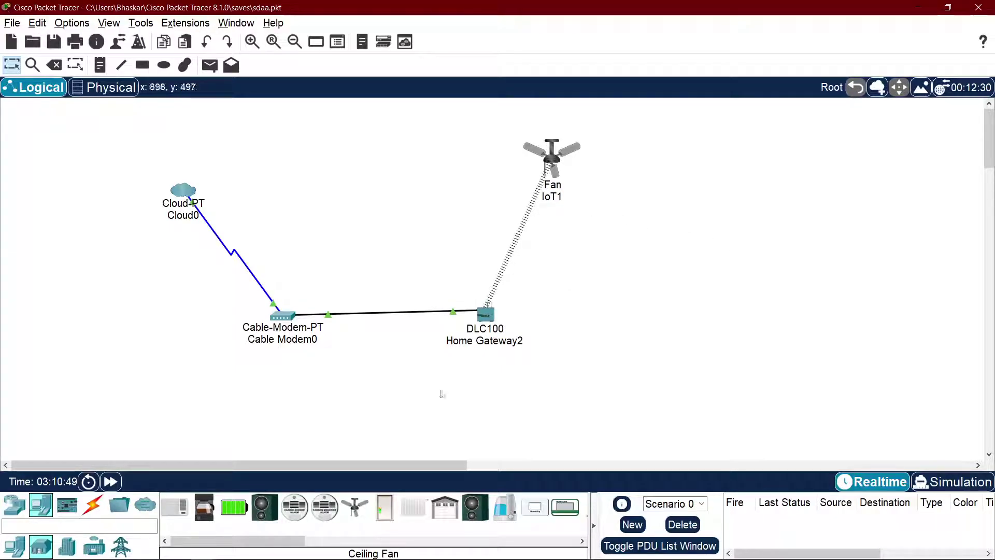
mouse_move(229, 553)
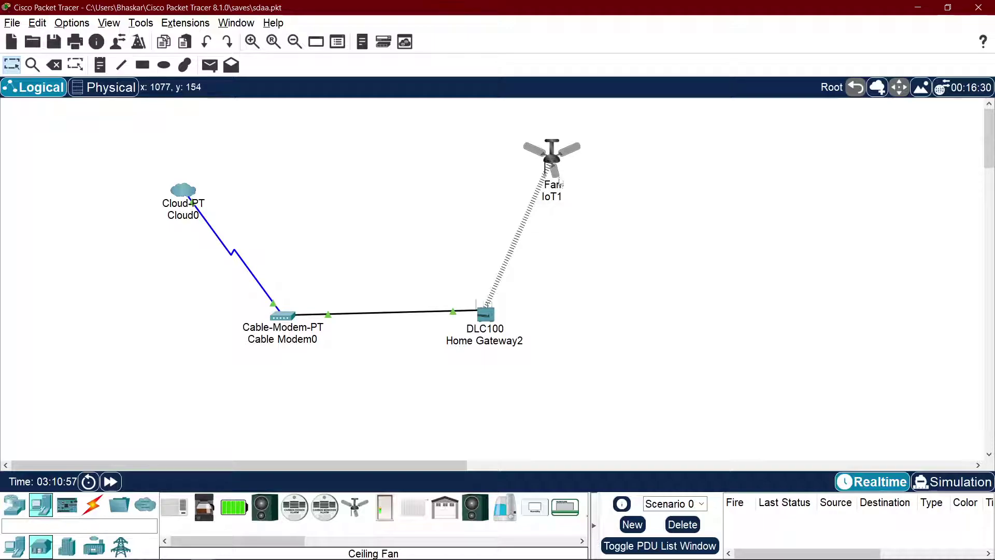
Step: In fan IoT1's advanced I/O Config, set the Network Adapter to PT-IOT-NM-1W and close the window
left_click(556, 162)
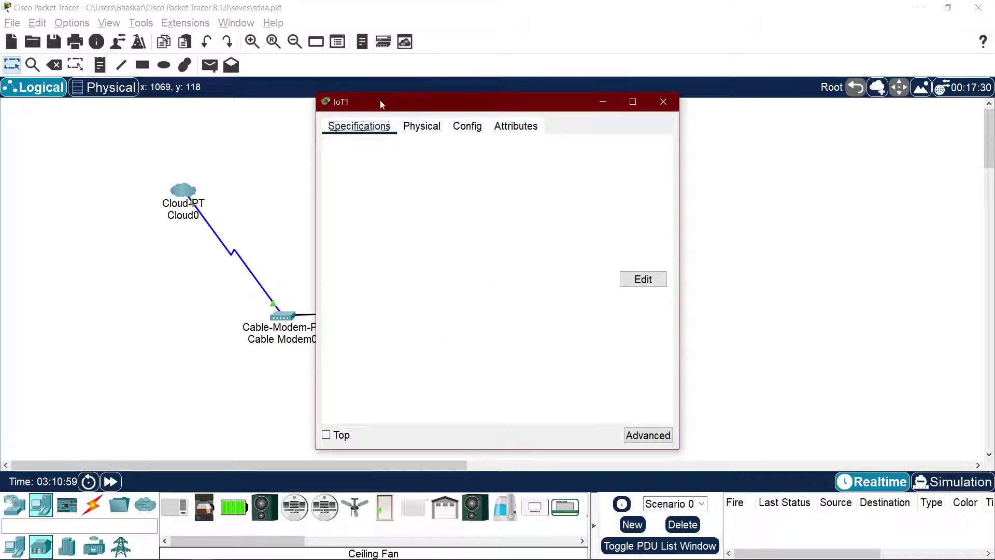
left_click_drag(381, 105, 621, 128)
left_click(661, 150)
left_click(707, 149)
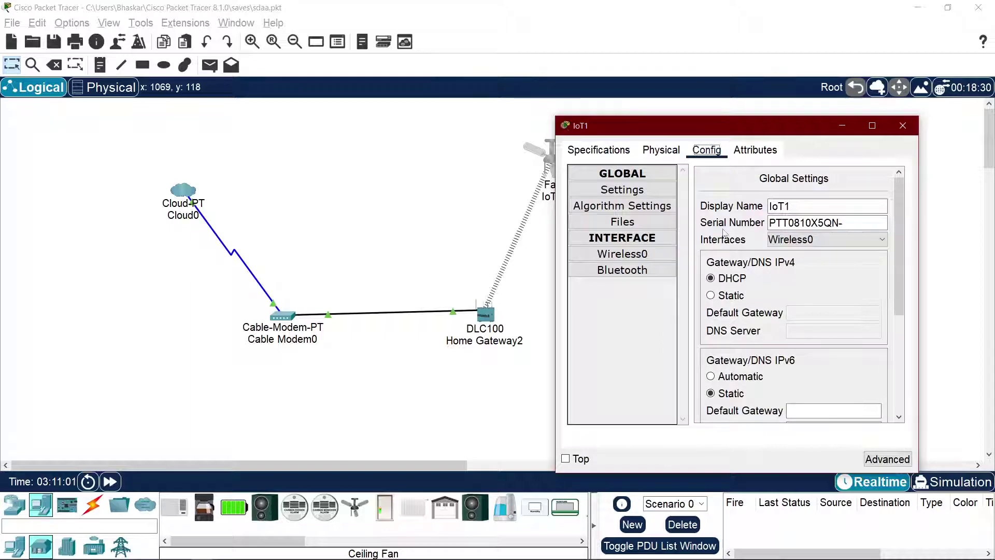
left_click(888, 459)
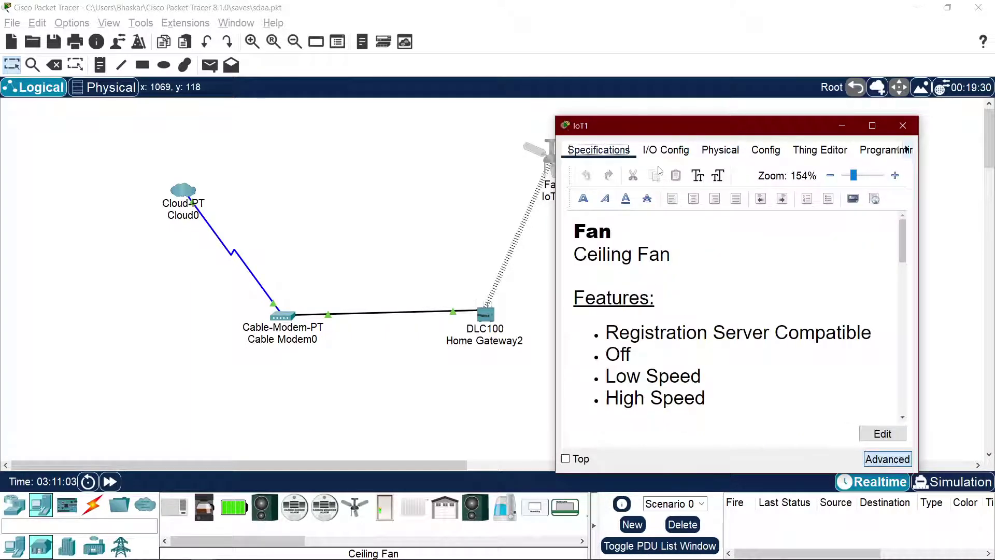
left_click(665, 149)
left_click(768, 171)
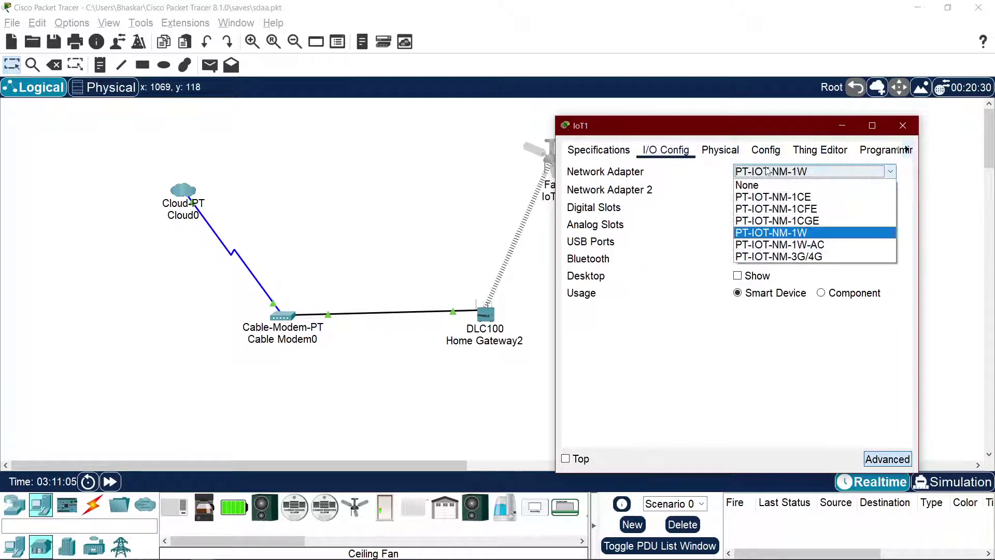
left_click(773, 197)
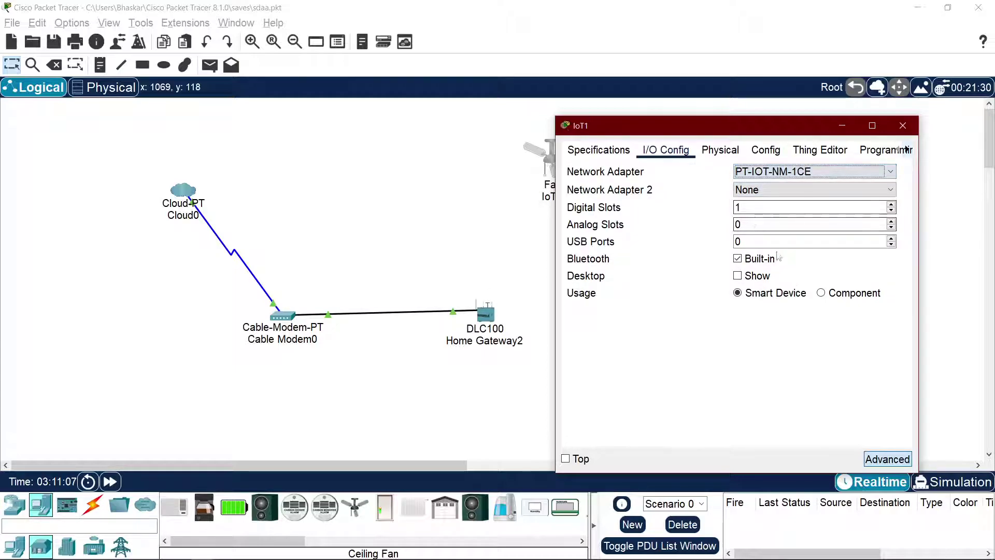
left_click(796, 172)
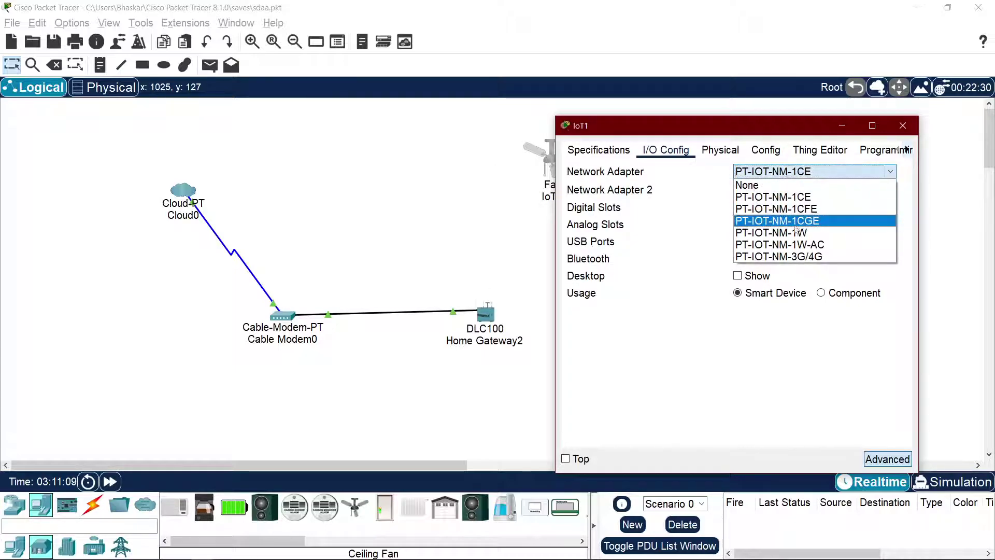
left_click(793, 233)
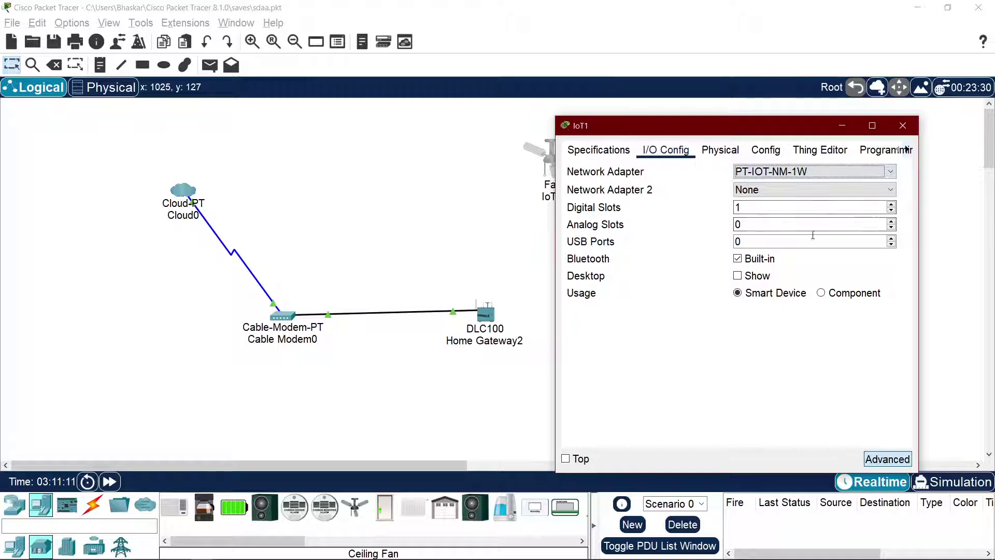
left_click(905, 127)
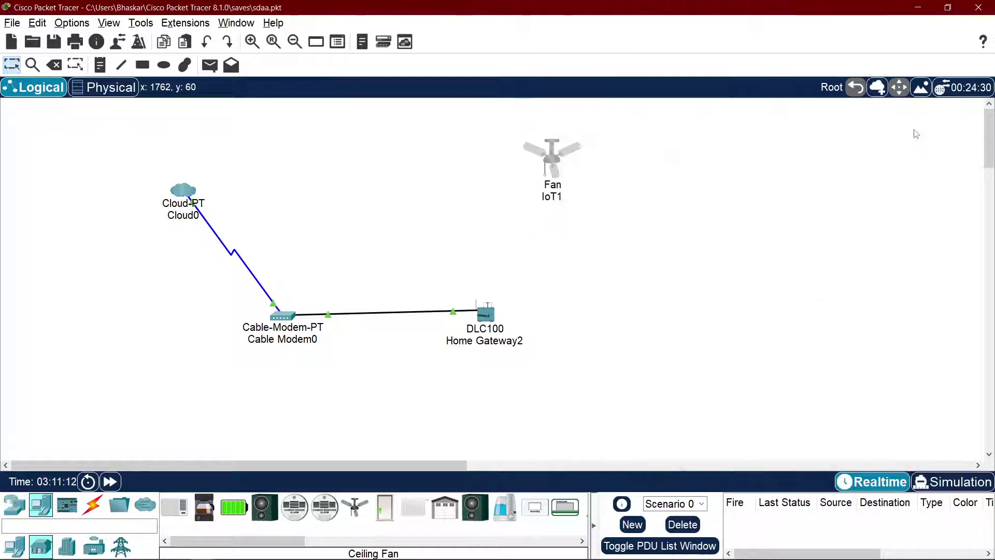
Step: Watch the tutorial place Light IoT1 upstairs and Door IoT2 at the front, pausing at 2:51
key("alt+Tab")
left_click(498, 299)
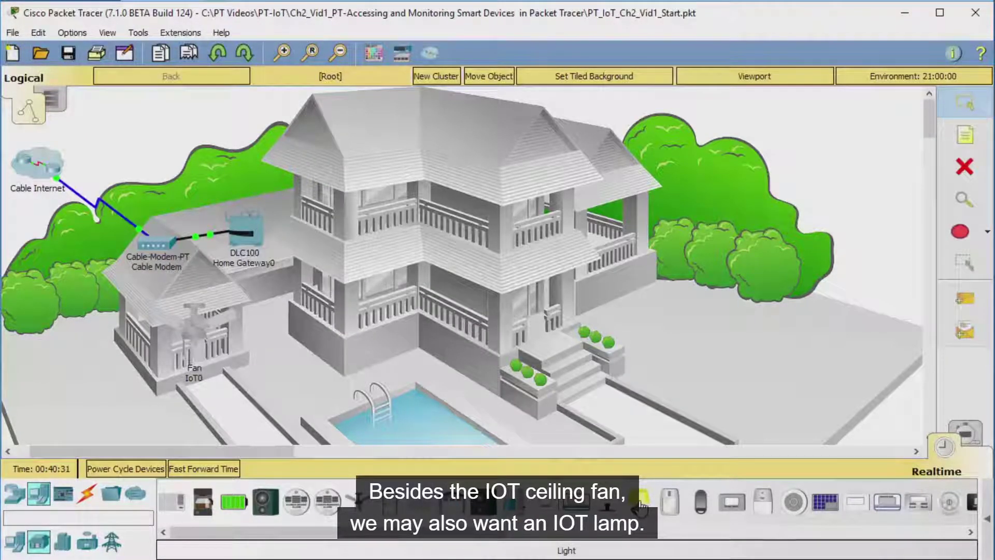
left_click(527, 218)
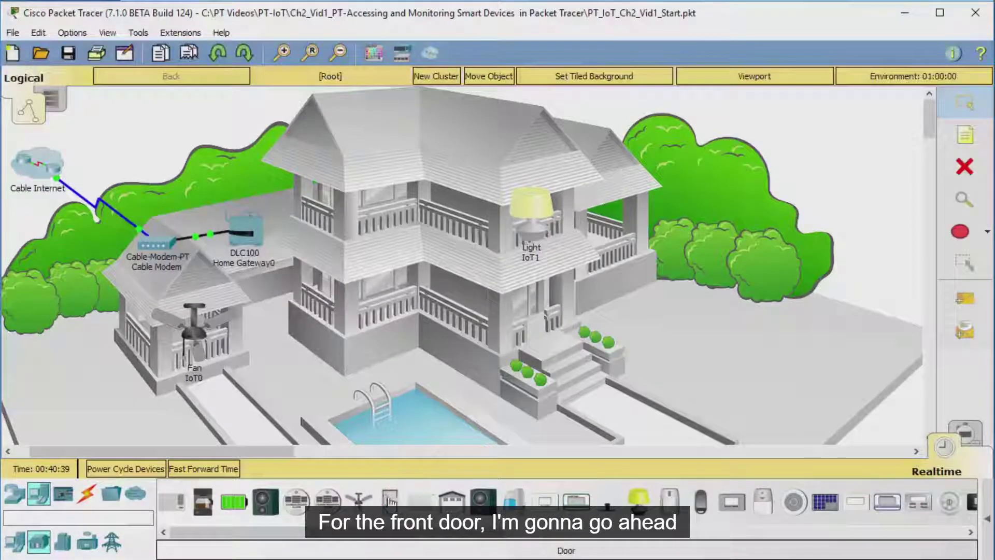
left_click(392, 502)
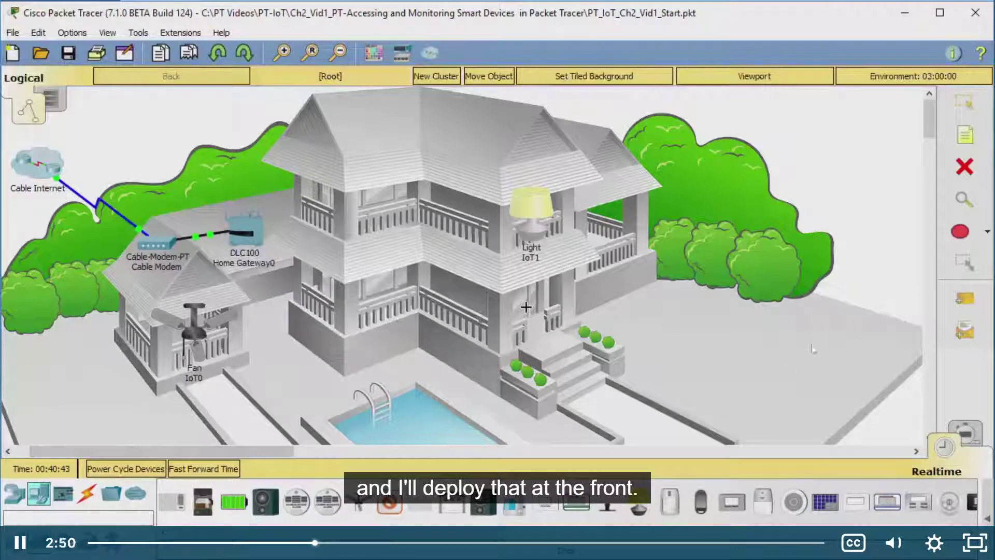
left_click(526, 306)
key("space")
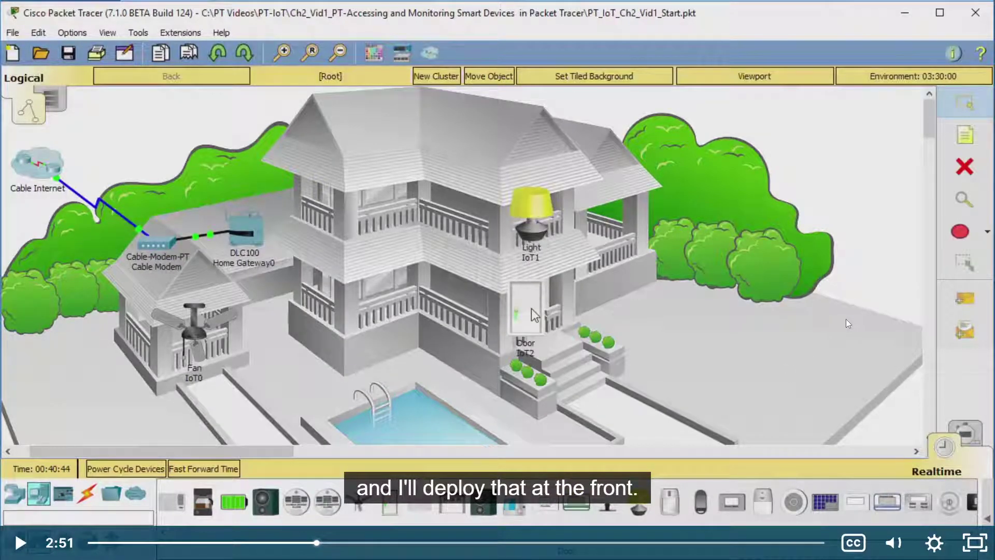
key("alt+Tab")
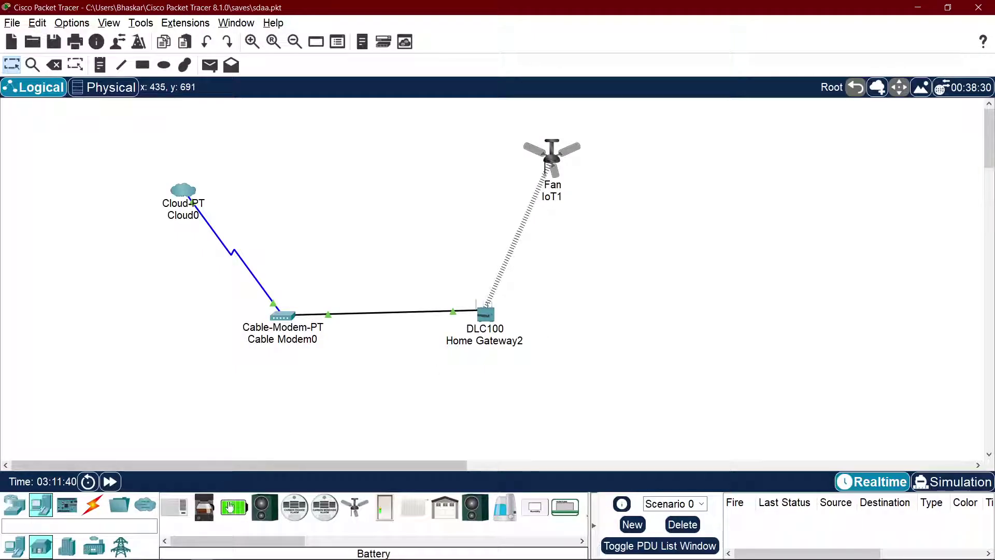
Step: Place a Door to the right of Home Gateway2 and a Light just above it
left_click(385, 506)
left_click(641, 346)
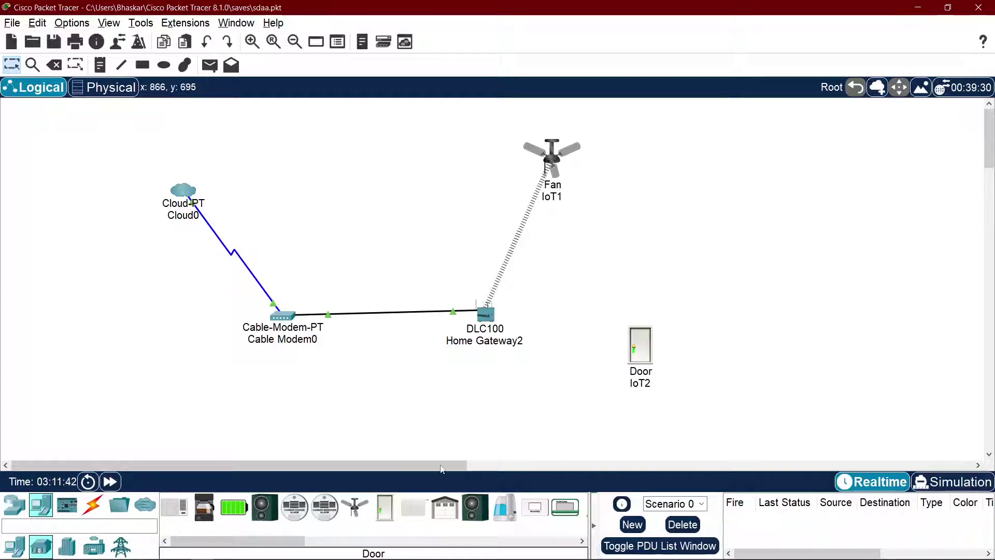
left_click(313, 539)
left_click(390, 507)
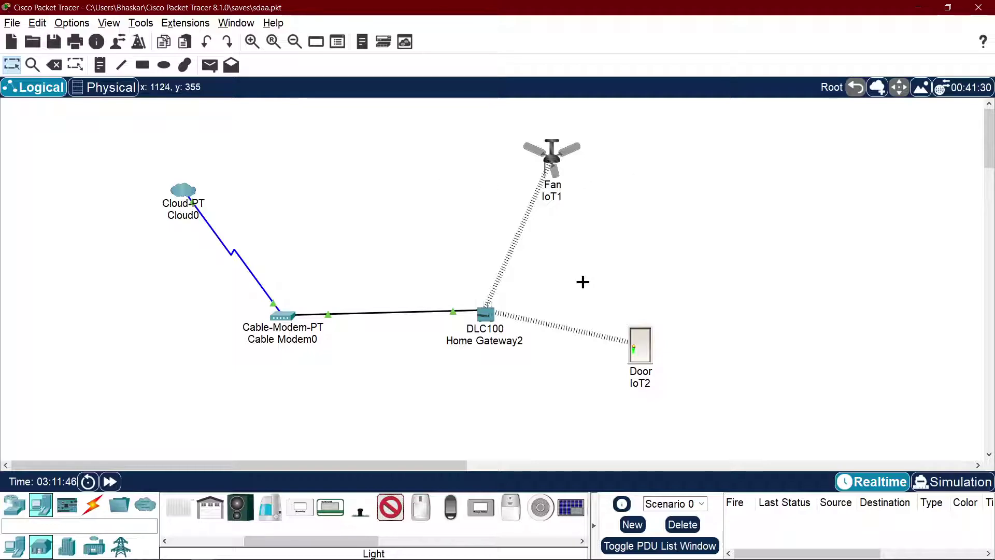
left_click(640, 276)
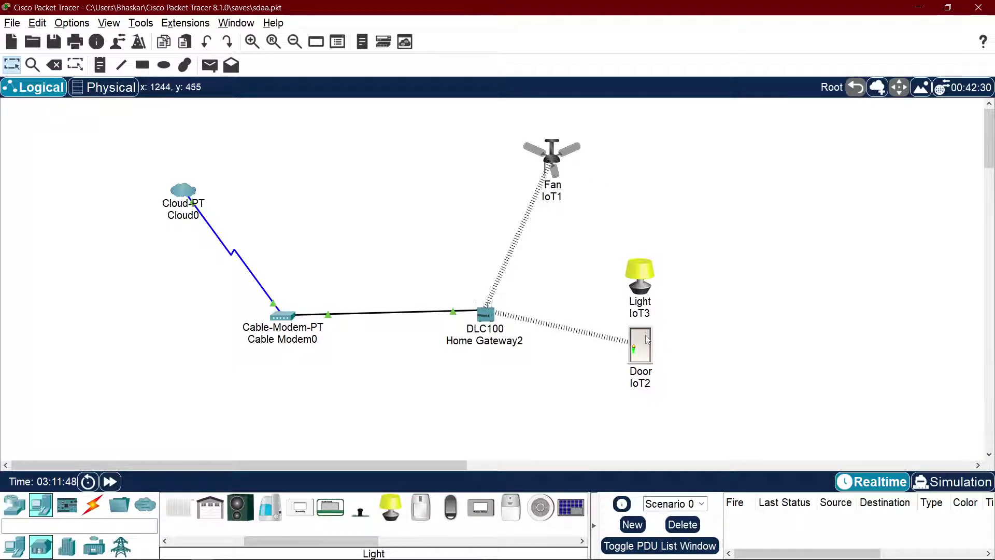
mouse_move(643, 357)
left_mouse_down()
mouse_move(641, 370)
mouse_move(647, 351)
left_mouse_up()
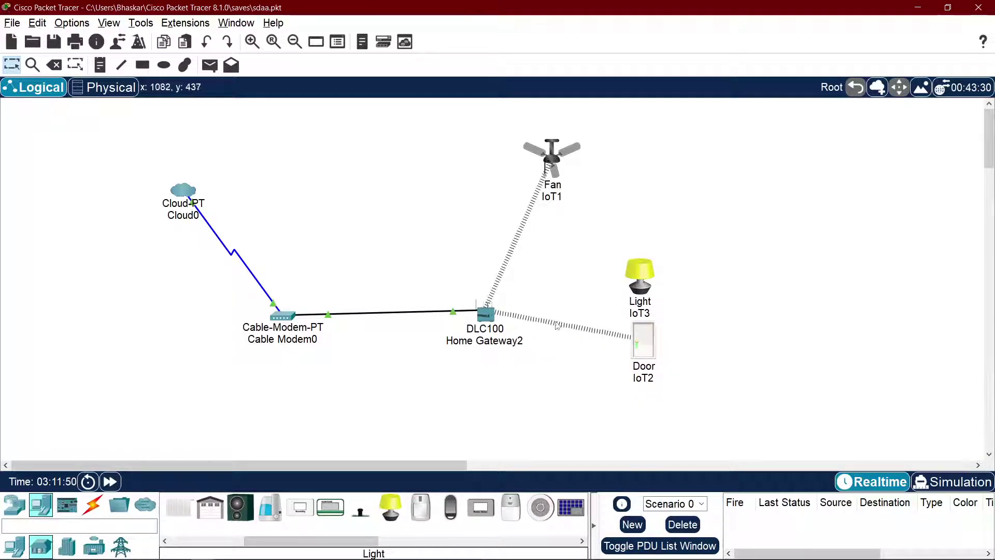
Step: After checking the tutorial, place a Wind Detector to the left of the fan
key("alt+Tab")
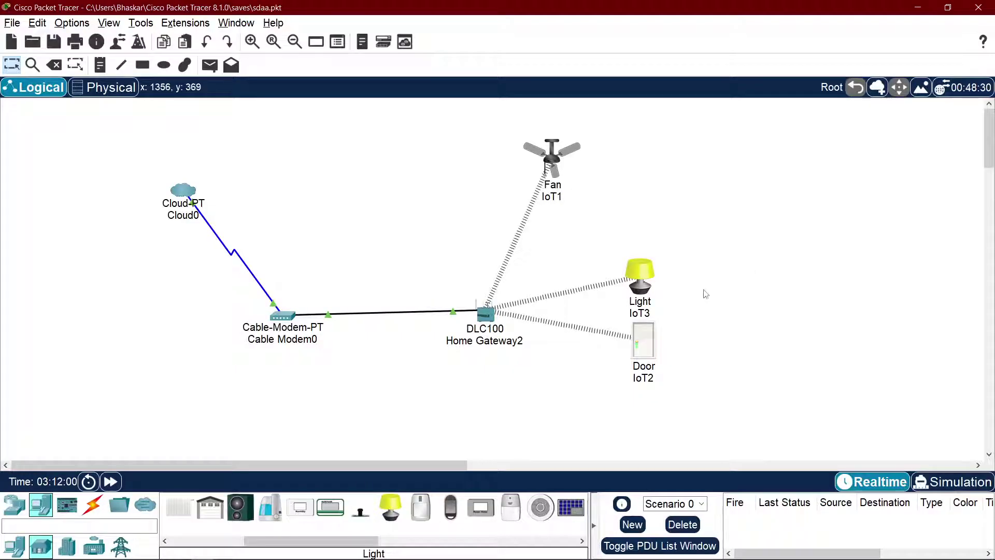
left_click_drag(328, 540, 439, 539)
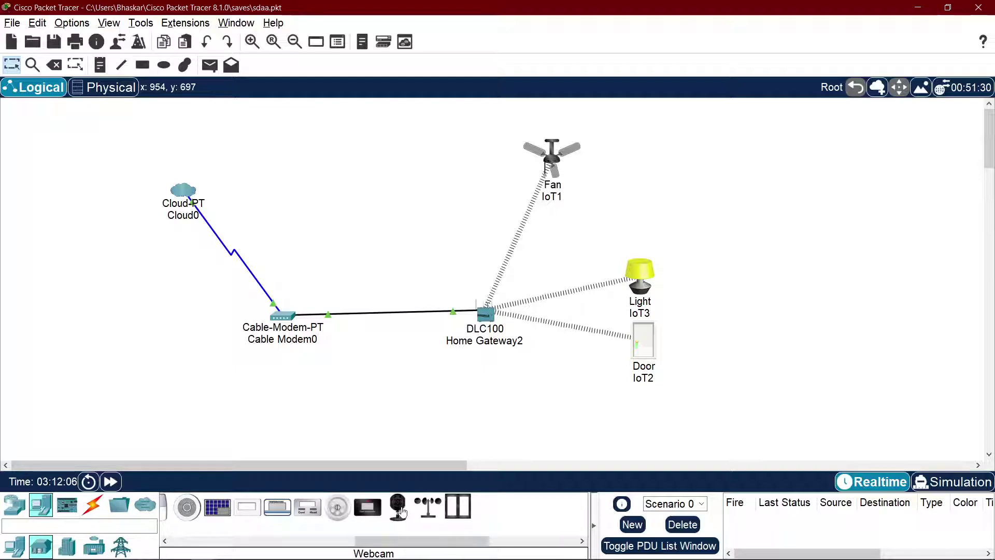
left_click(430, 510)
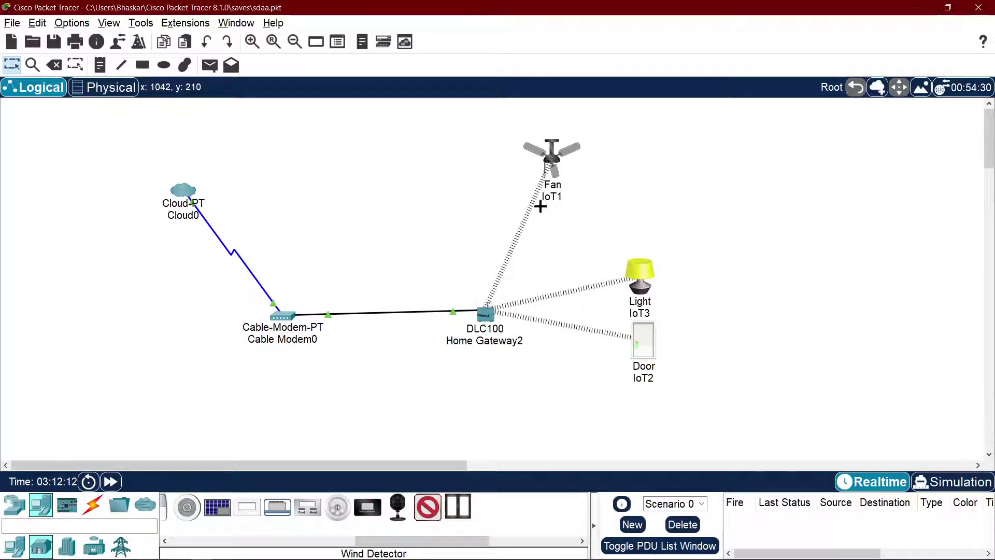
left_click(392, 168)
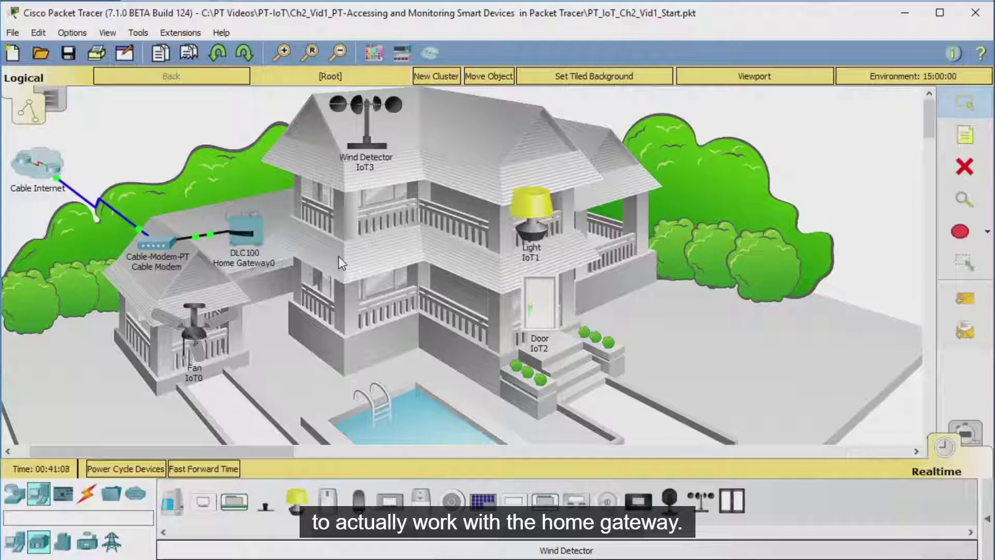
Step: Watch the tutorial's gateway wireless settings, pause it, and open fan IoT1's device window
left_click(248, 237)
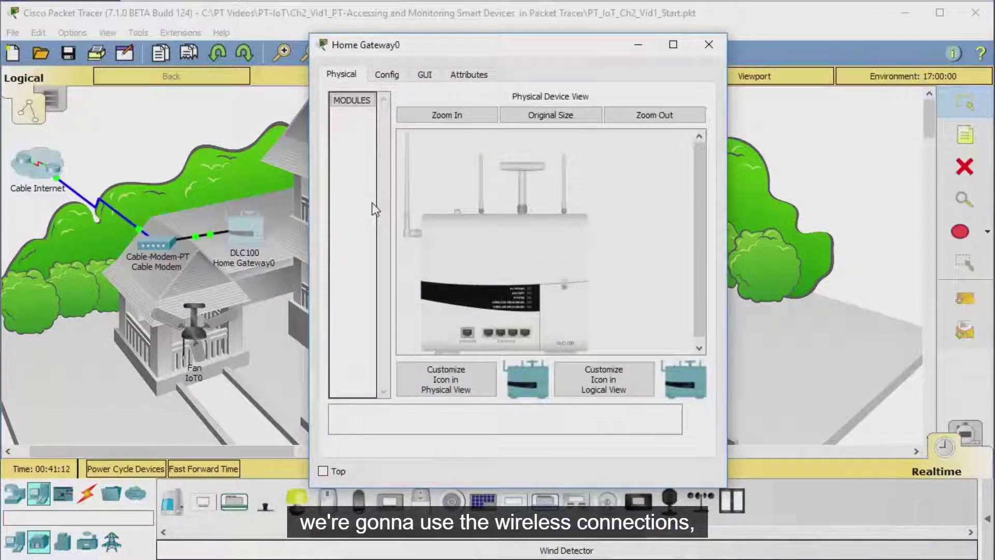
left_click(393, 76)
left_click(384, 188)
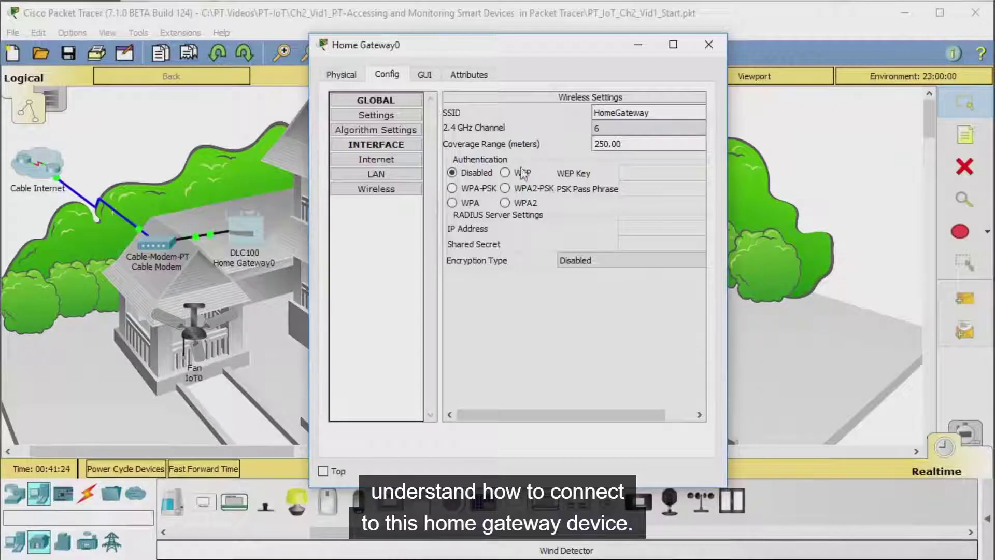
left_click(634, 206)
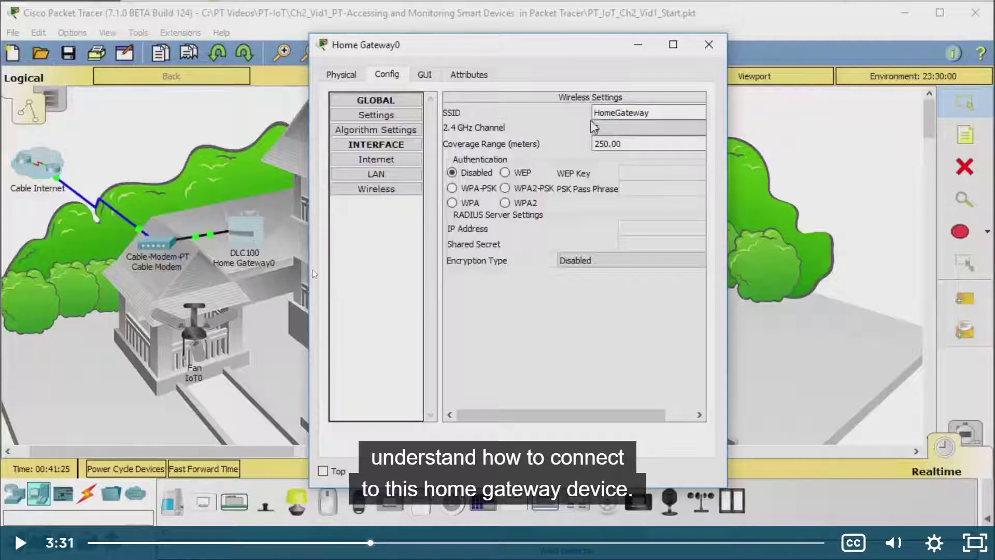
left_click(397, 237)
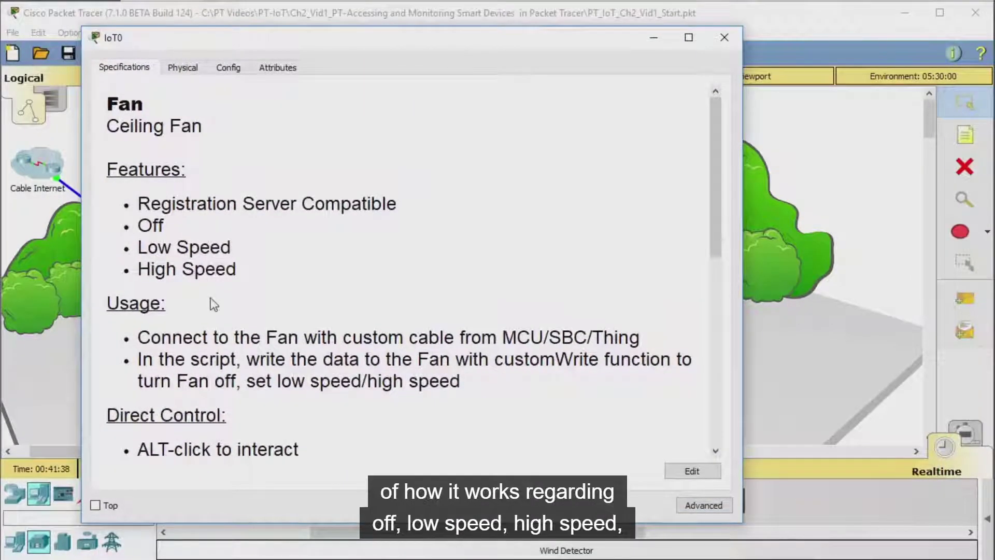
left_click(487, 198)
key("alt+Tab")
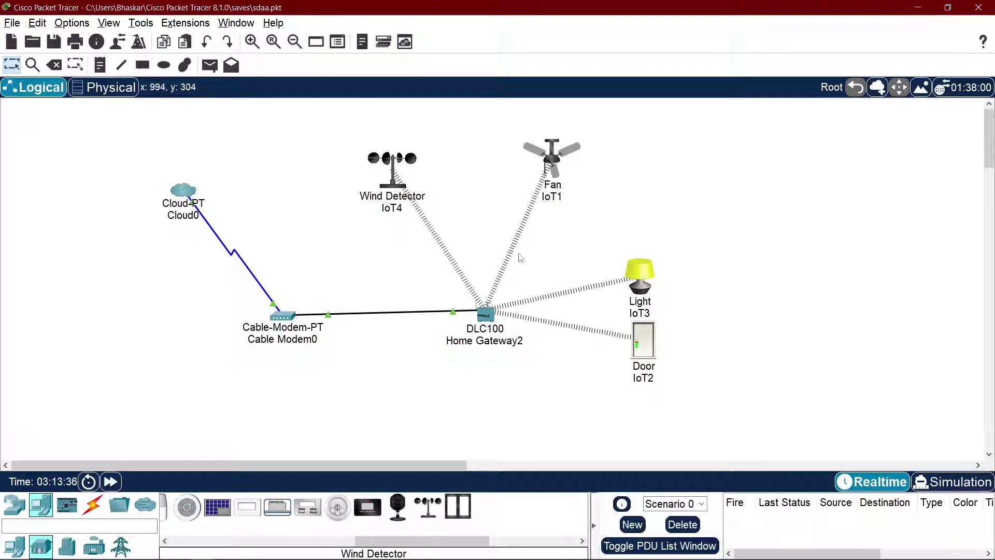
left_click(550, 160)
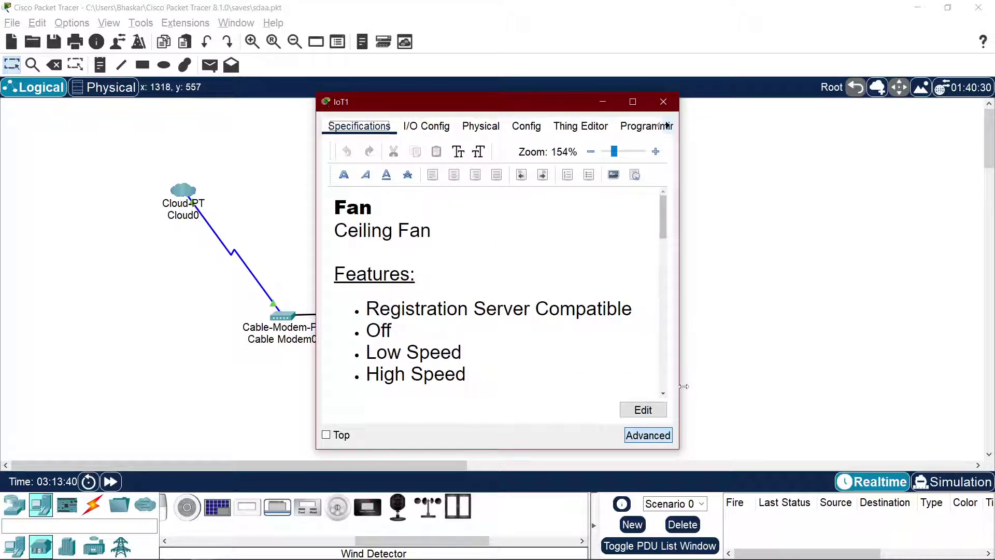
Step: Widen IoT1's window and read its Specifications features: Off, Low Speed and High Speed
left_click_drag(679, 386, 825, 386)
scroll(631, 291, "down", 8)
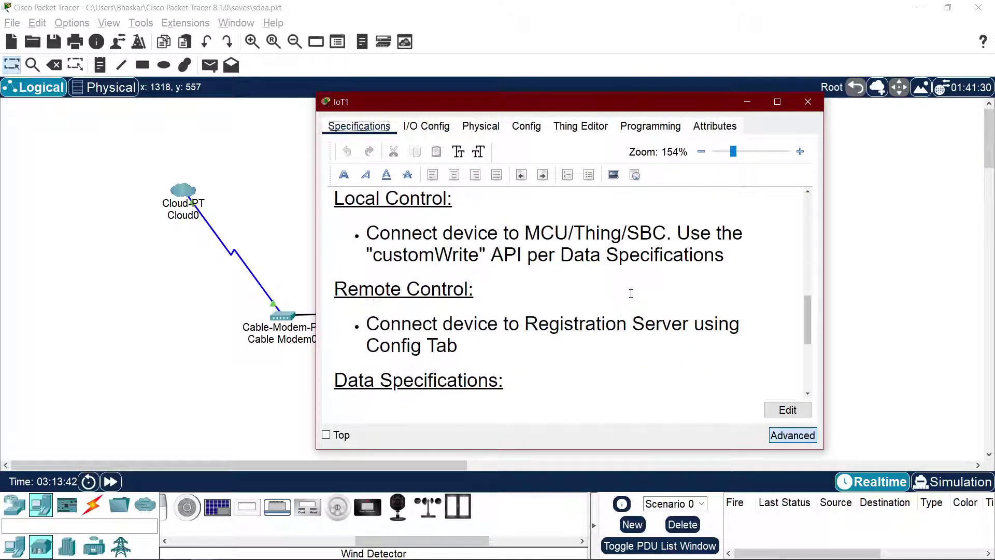
scroll(485, 272, "up", 8)
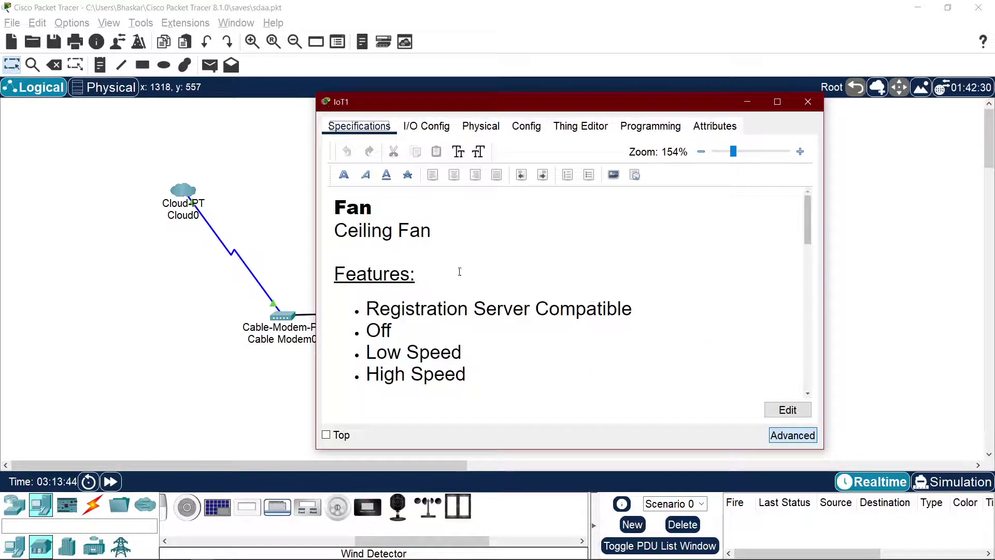
left_click(348, 214)
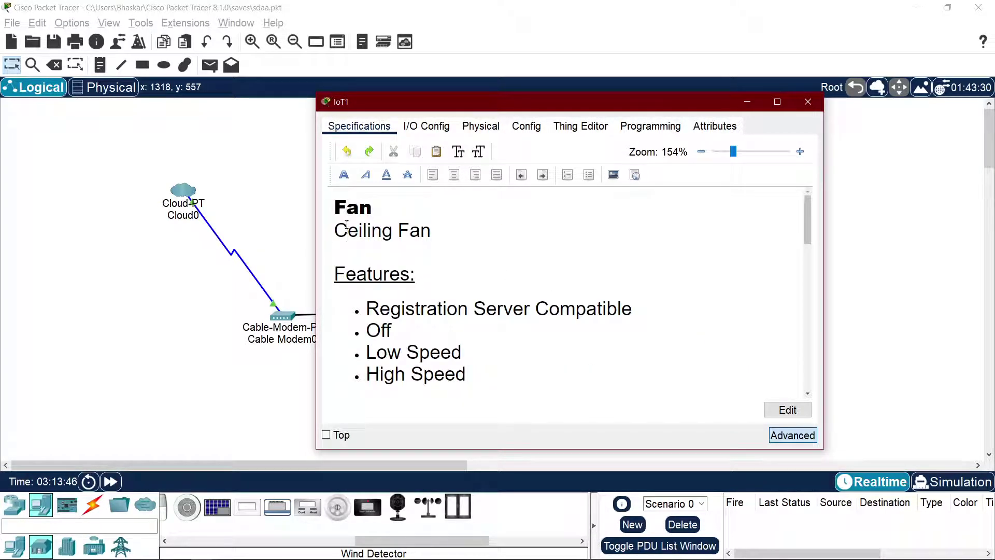
left_click_drag(367, 308, 636, 311)
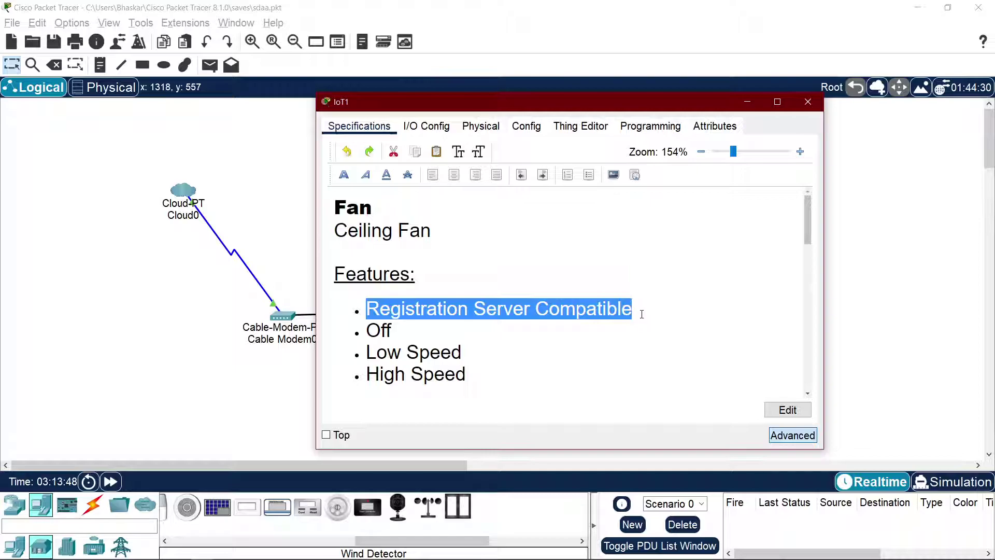
left_click(462, 352)
double_click(385, 330)
left_click(409, 352)
scroll(464, 363, "down", 3)
scroll(463, 332, "up", 1)
scroll(463, 326, "down", 1)
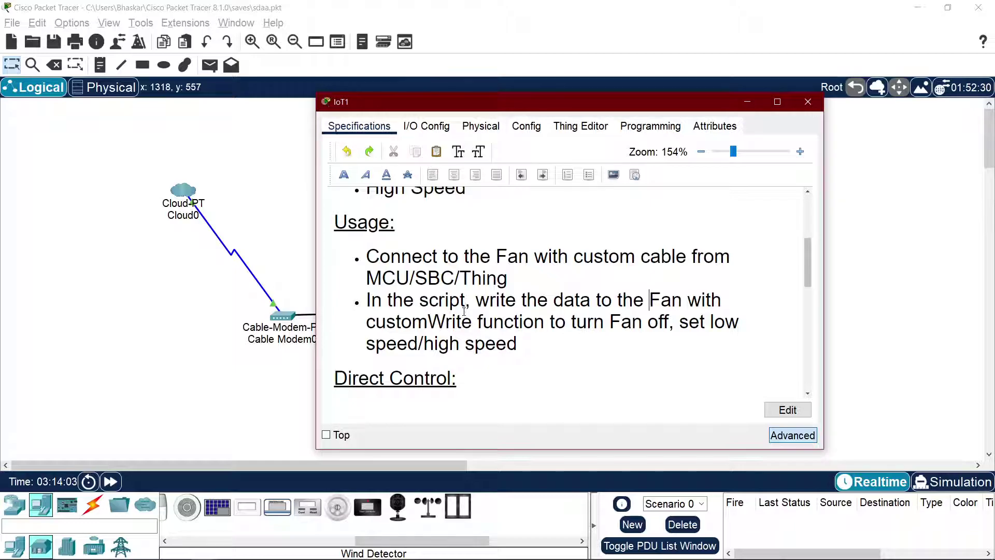
scroll(651, 298, "down", 2)
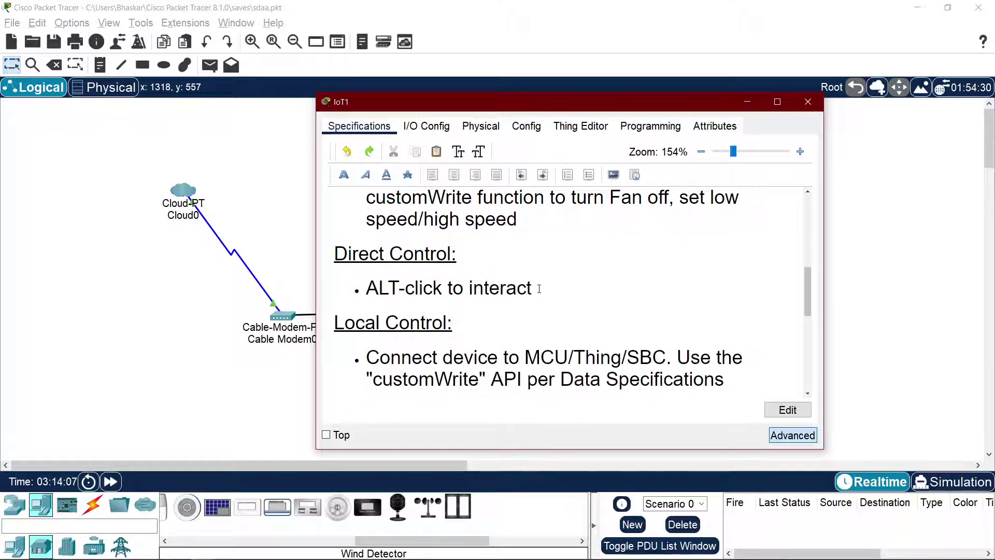
scroll(563, 287, "down", 1)
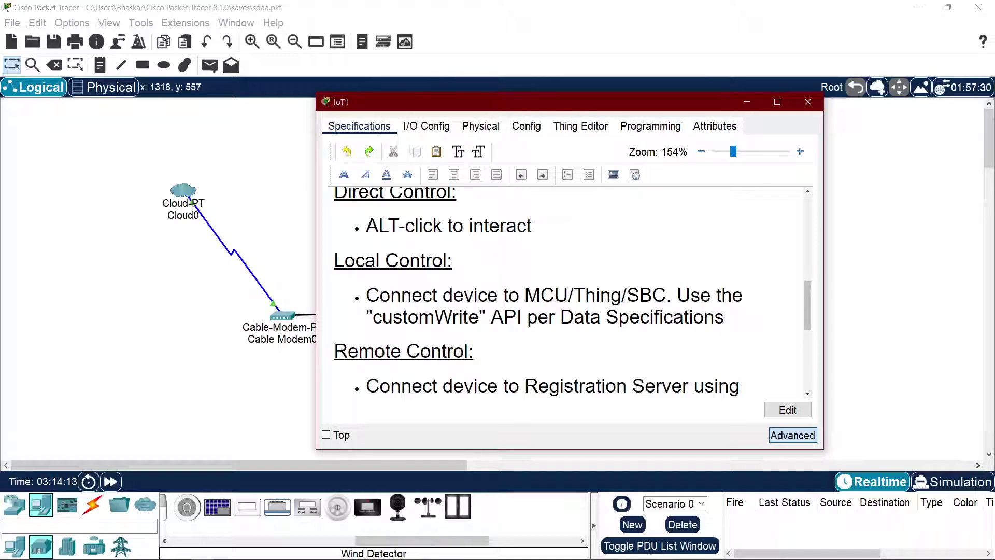
scroll(547, 306, "down", 3)
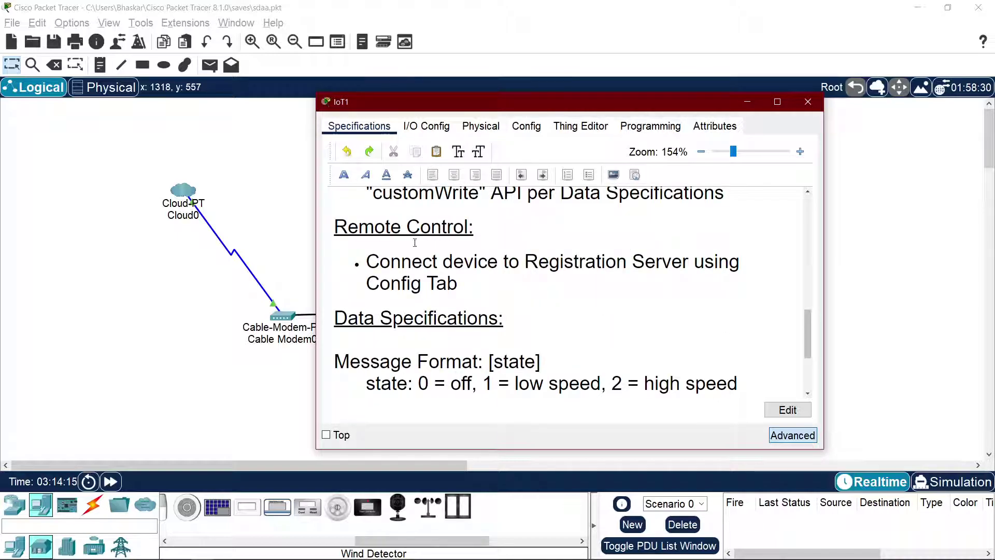
Step: Move the window aside, read down to the Local Control SBC note and Example, then return to the tutorial
left_click_drag(454, 110, 397, 100)
scroll(496, 263, "down", 1)
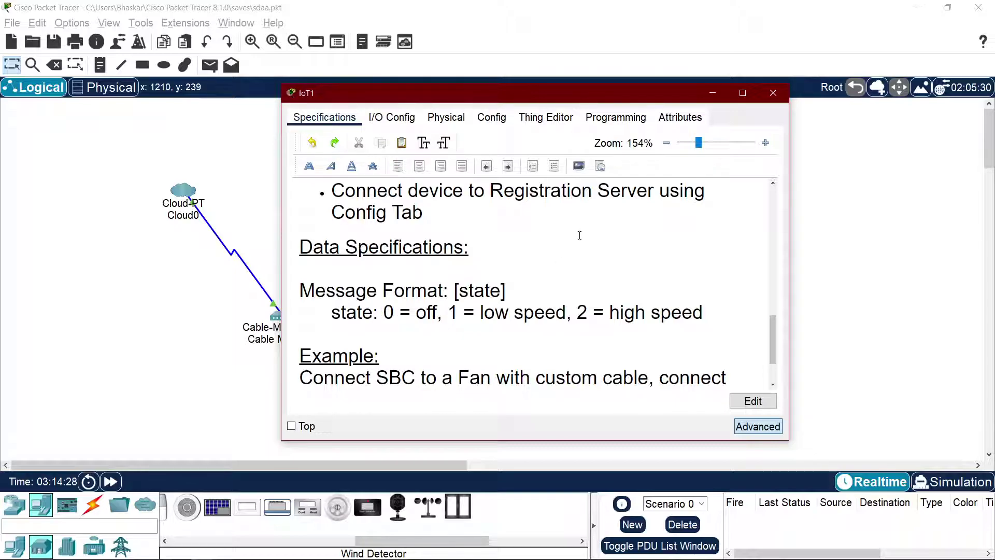
scroll(580, 235, "down", 3)
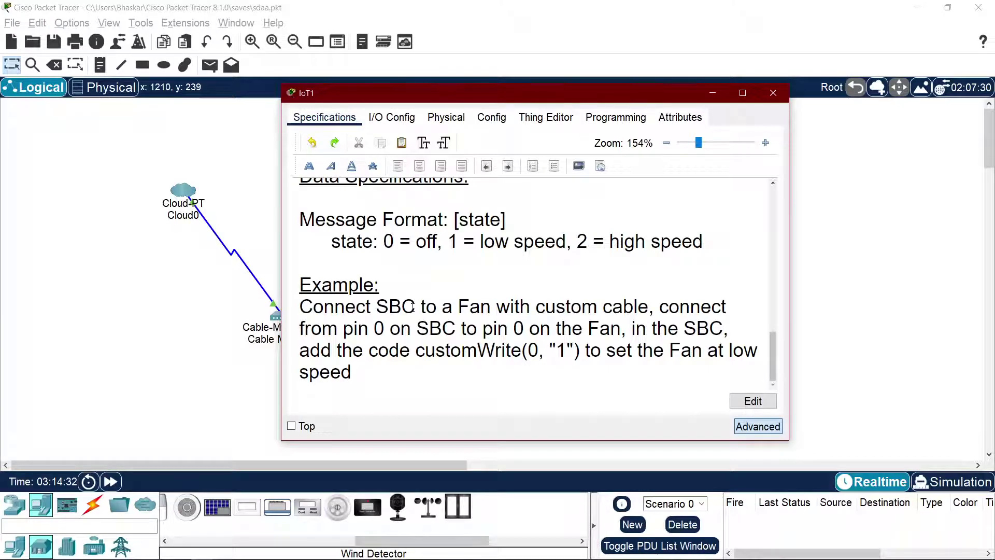
scroll(416, 307, "up", 10)
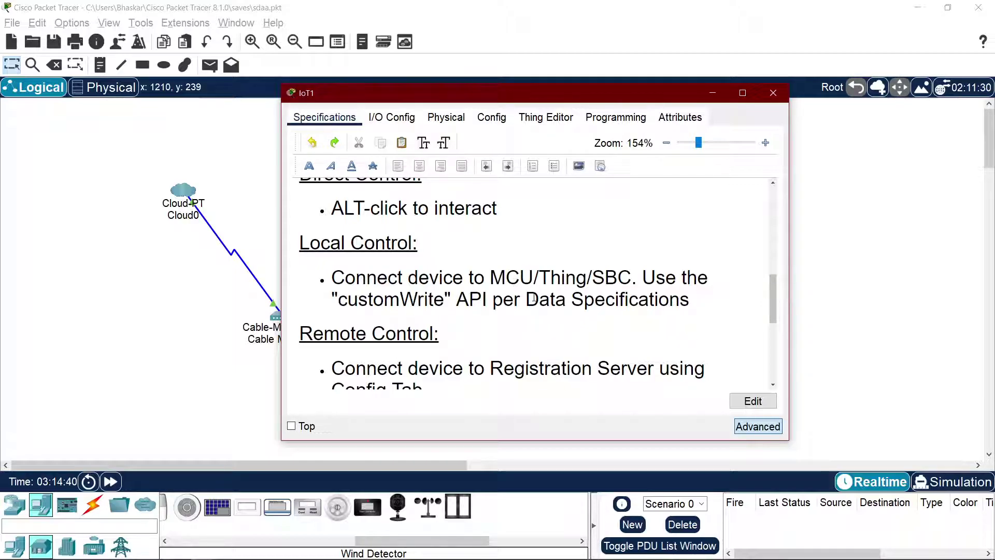
double_click(613, 277)
left_click(504, 315)
scroll(504, 315, "down", 4)
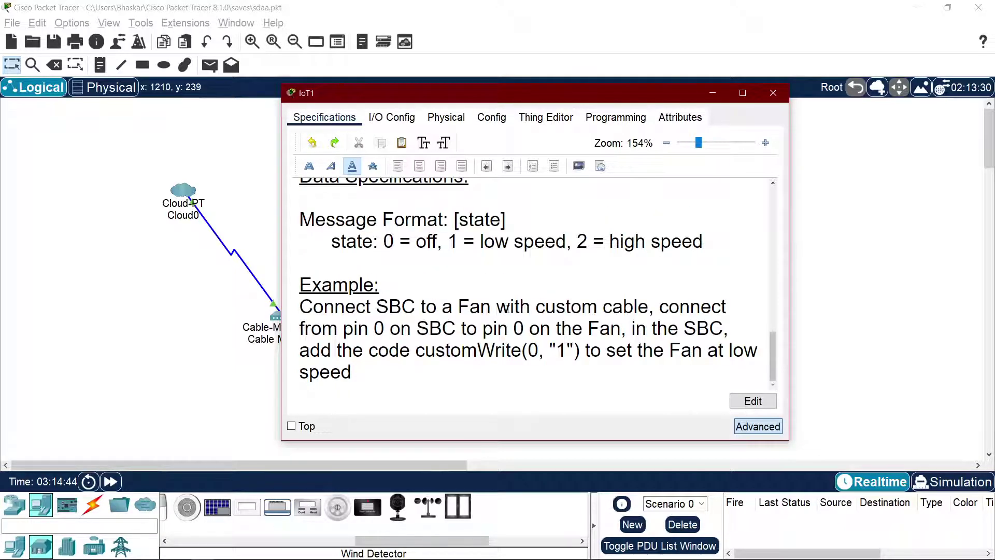
key("super")
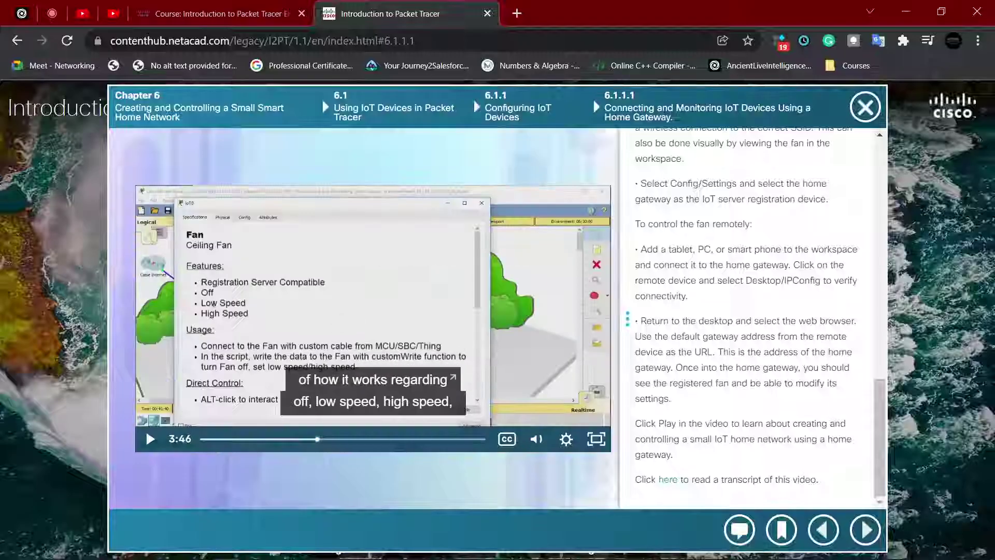
key("Escape")
Step: Search Google for 'sbc', then start replacing the query with 'mcu'
left_click(517, 13)
type("sbc")
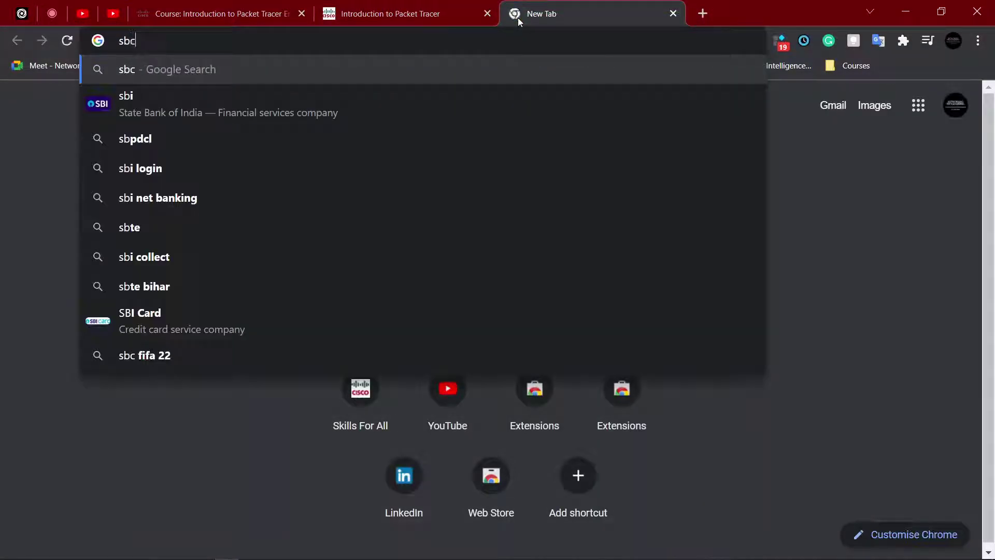
key("Return")
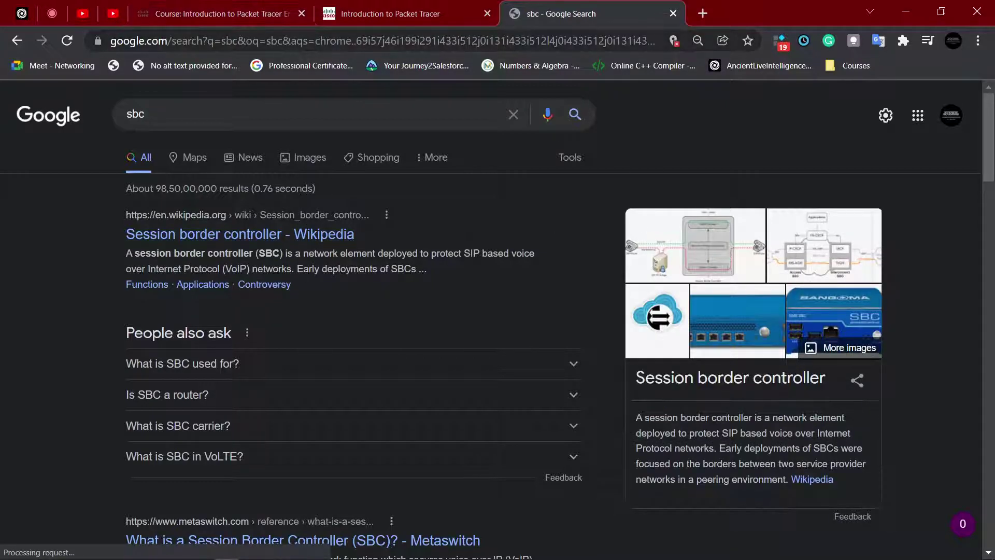
double_click(214, 103)
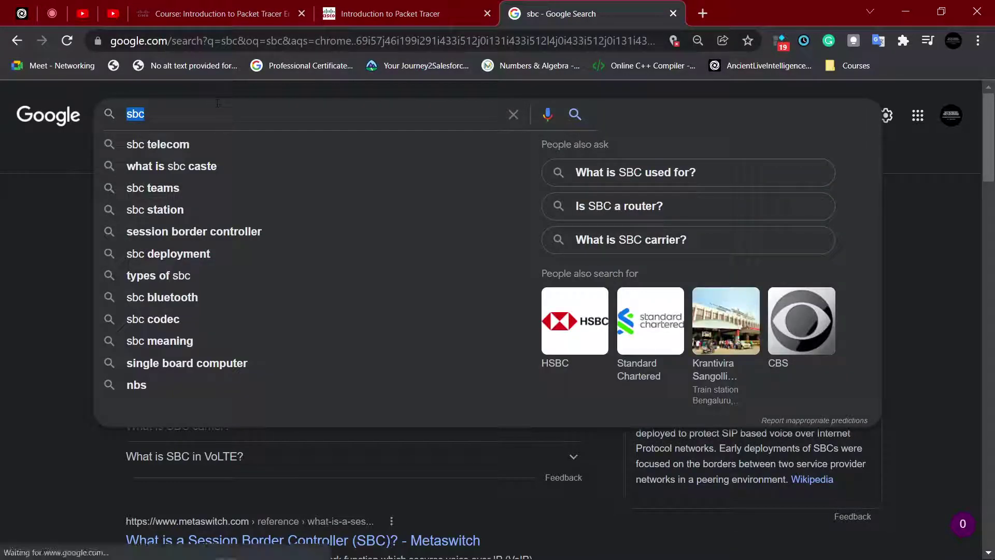
type("mcu")
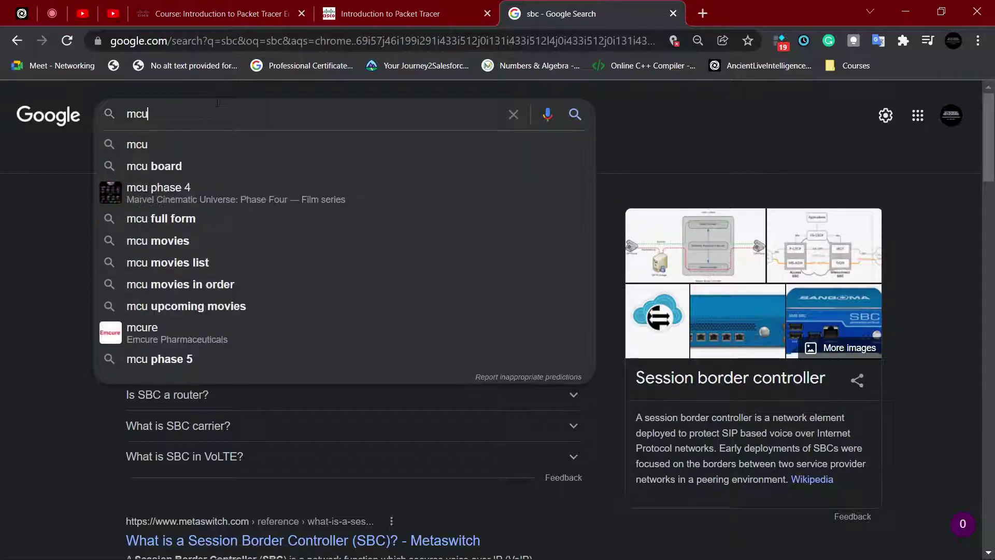
key("alt+Tab")
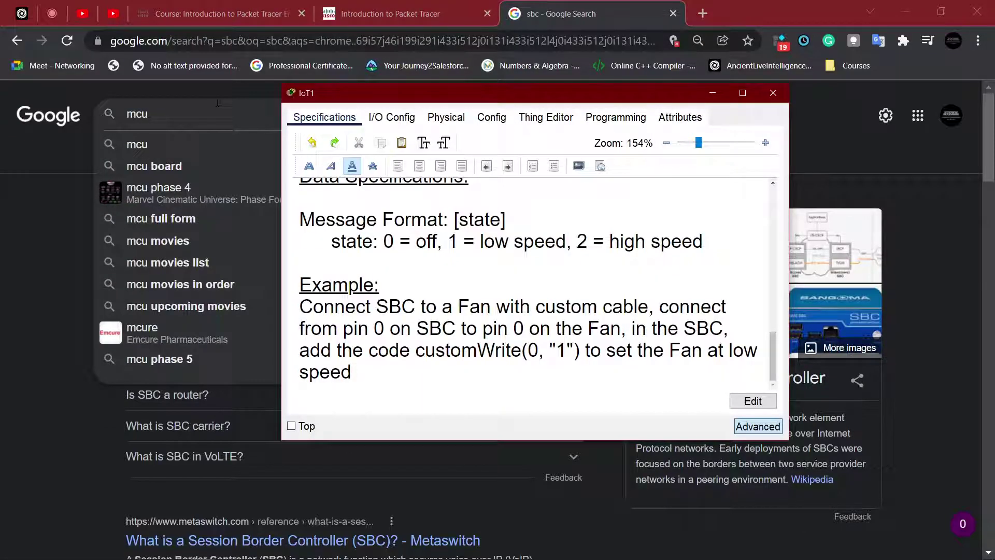
key("alt+Tab")
Step: Search Google for 'mcu full form in embedded system'
type("fu")
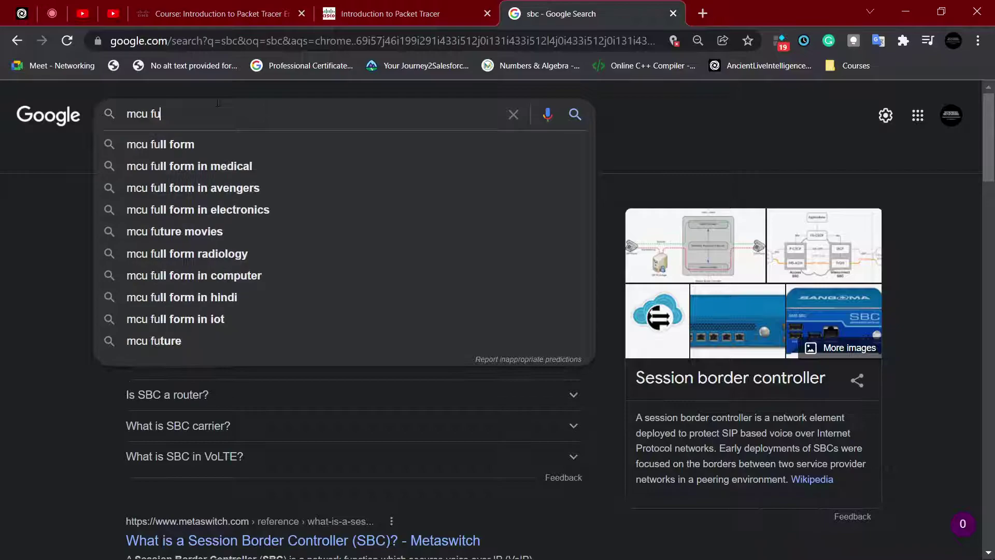
key("Down")
key("Return")
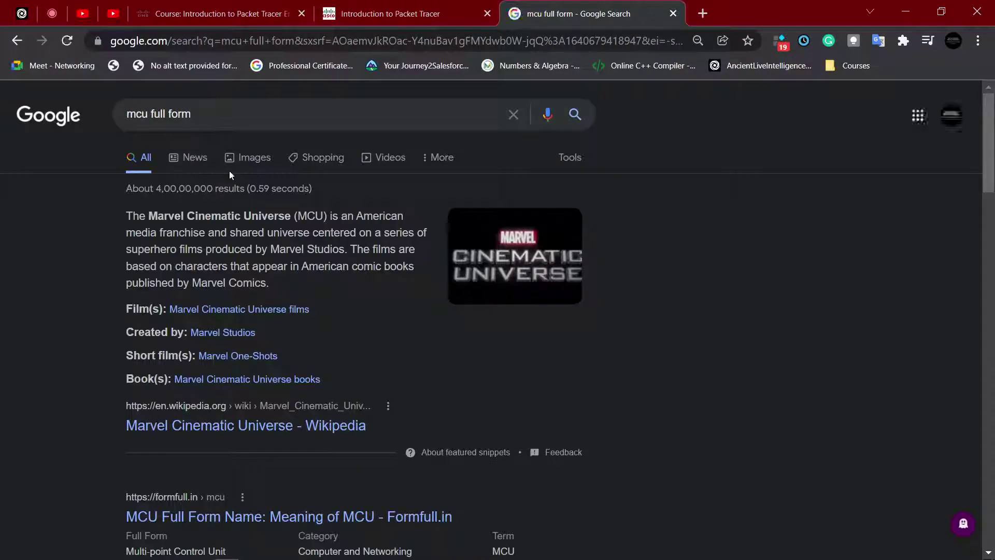
left_click(191, 112)
type("in ")
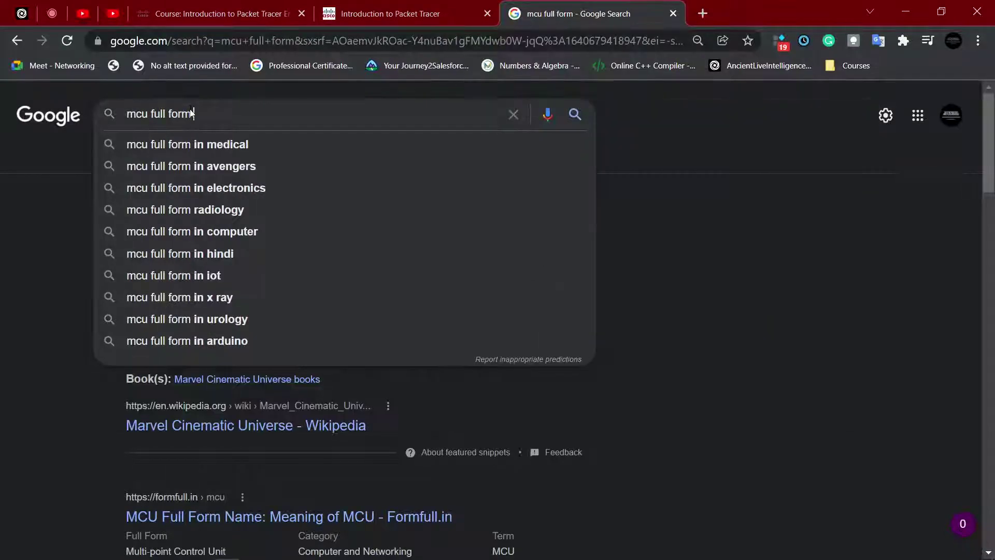
type("m")
key("BackSpace")
key("Down")
key("Down")
key("Down")
key("Down")
key("Down")
key("Down")
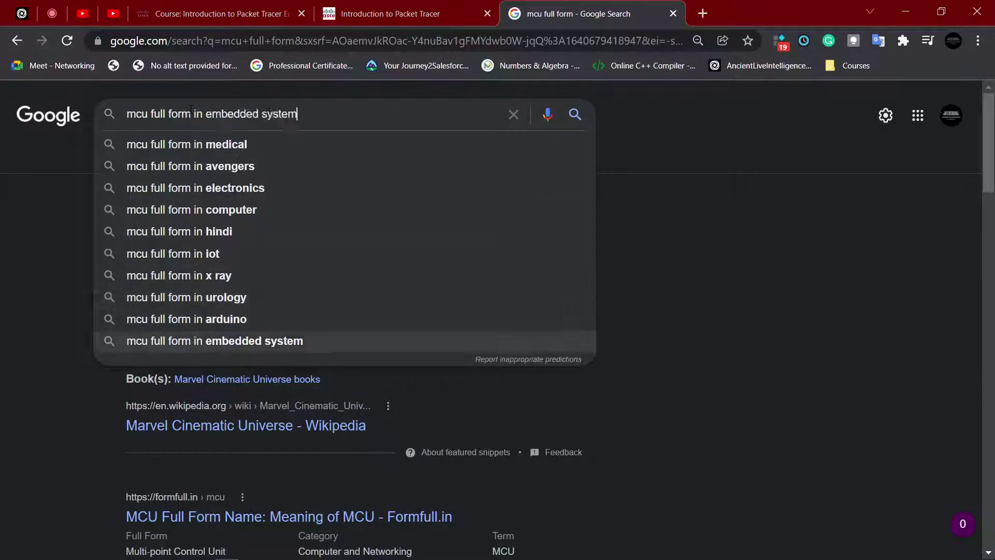
key("Return")
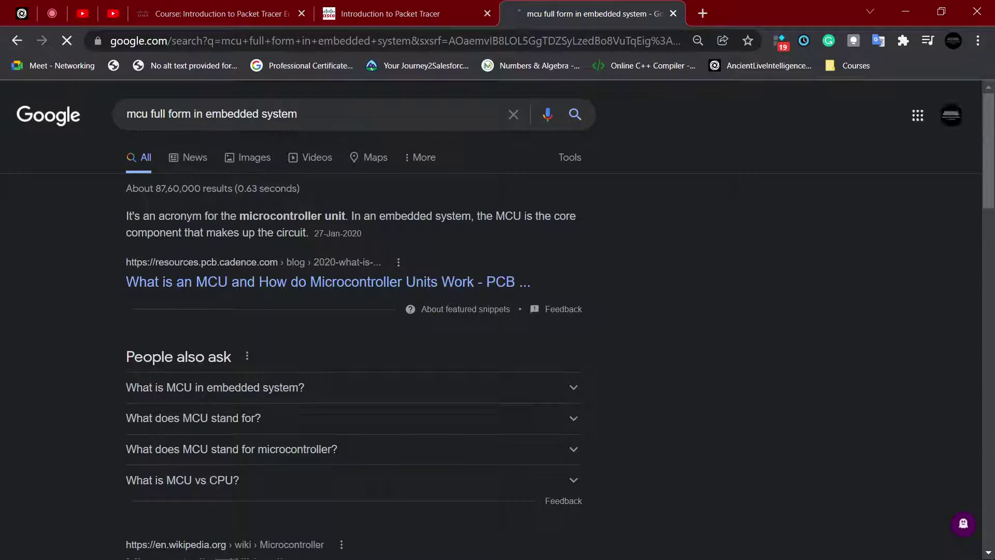
Step: Note 'microcontroller' in the answer and bring fan IoT1's specifications back to the front
left_click_drag(239, 217, 308, 217)
left_click(332, 218)
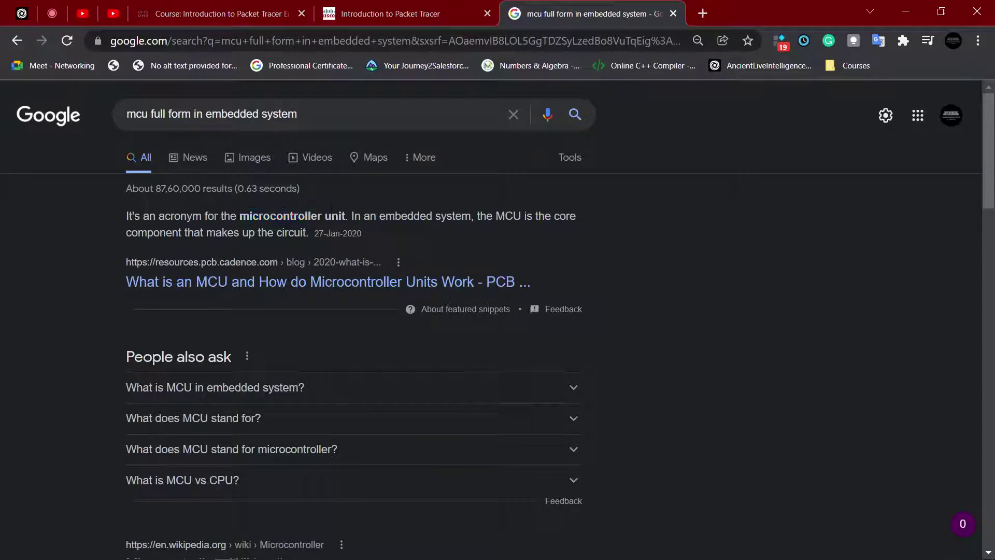
key("alt+Tab")
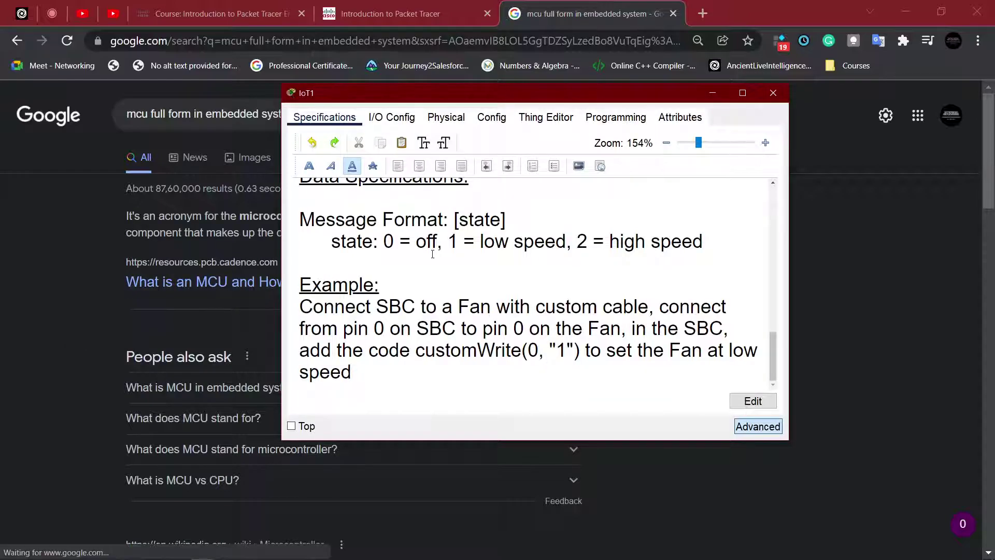
key("alt+Tab")
key("Tab")
key("alt+Tab")
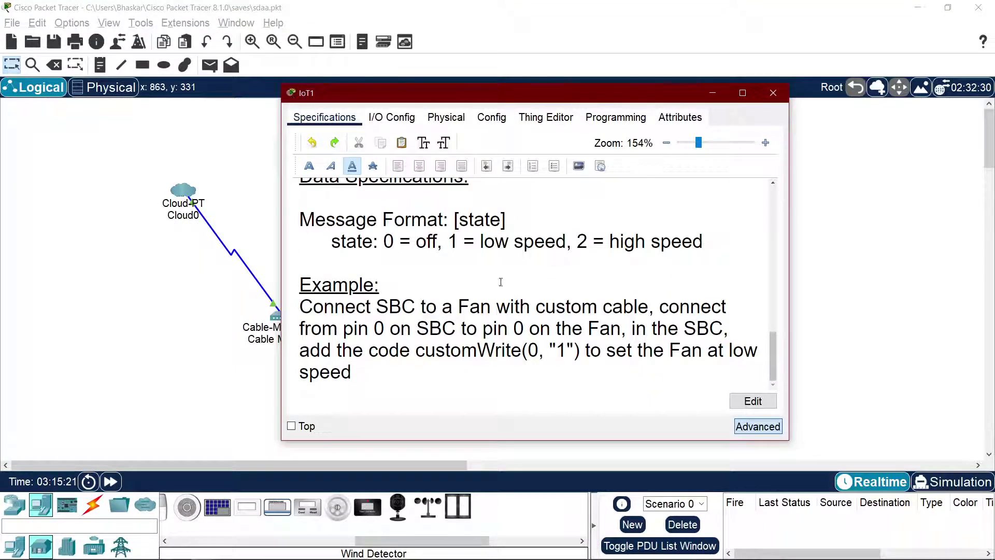
Step: Go back to the 'sbc' search results in Chrome, then bring fan IoT1's specifications over them
key("alt+Tab")
key("Tab")
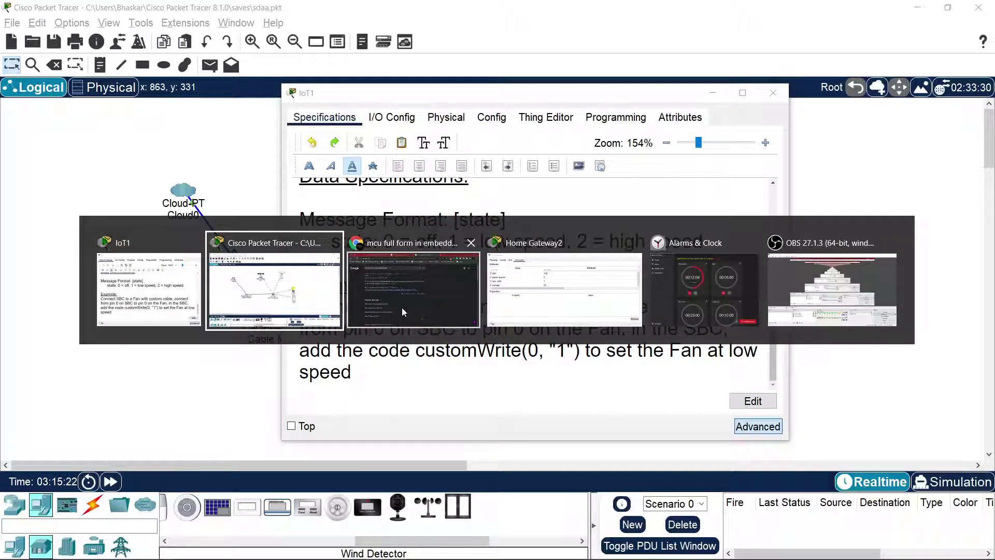
key("alt+Left")
key("alt+Left")
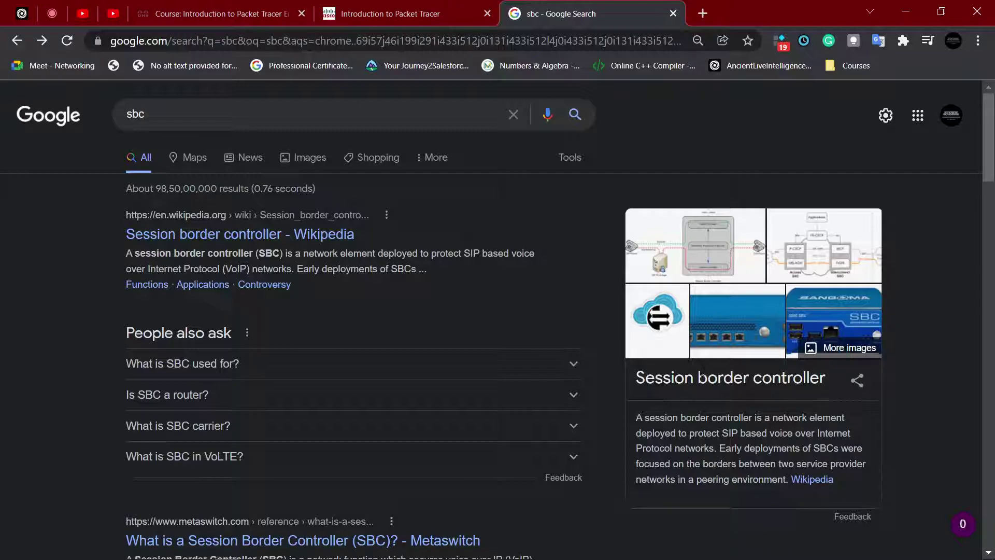
key("alt+Tab")
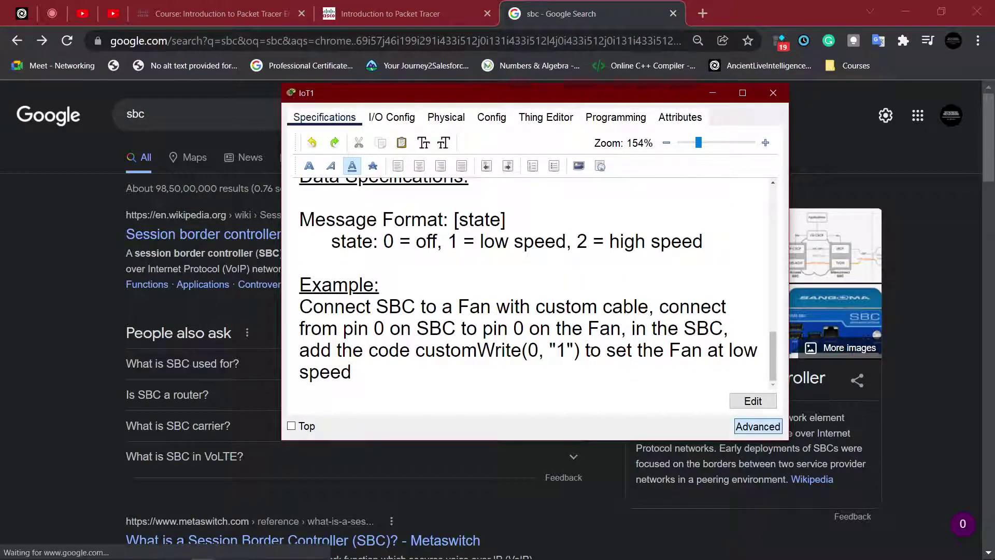
Step: Study the customWrite(0, ...) code in the fan's Example text, then go to the Introduction to Packet Tracer page
left_click(428, 314)
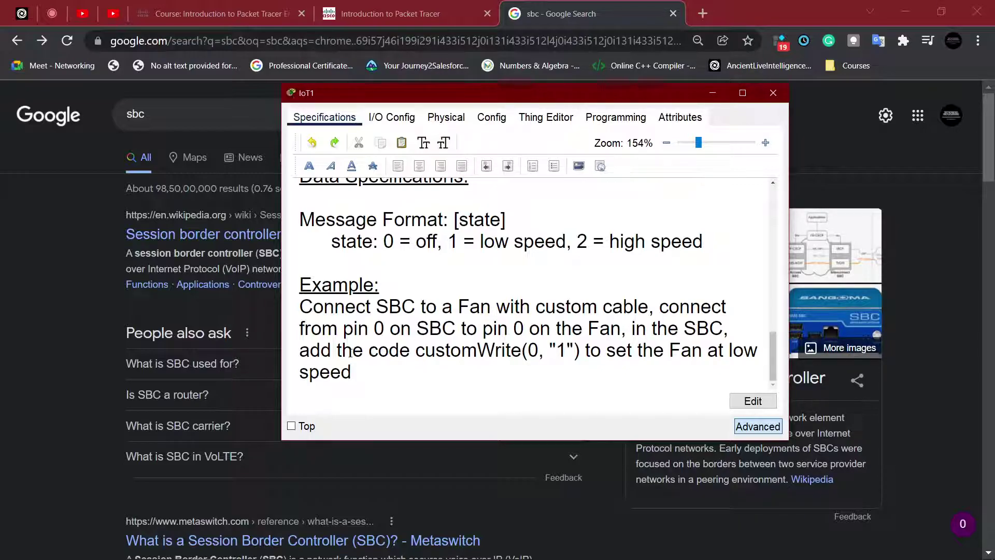
left_click_drag(426, 351, 503, 350)
left_click(566, 350)
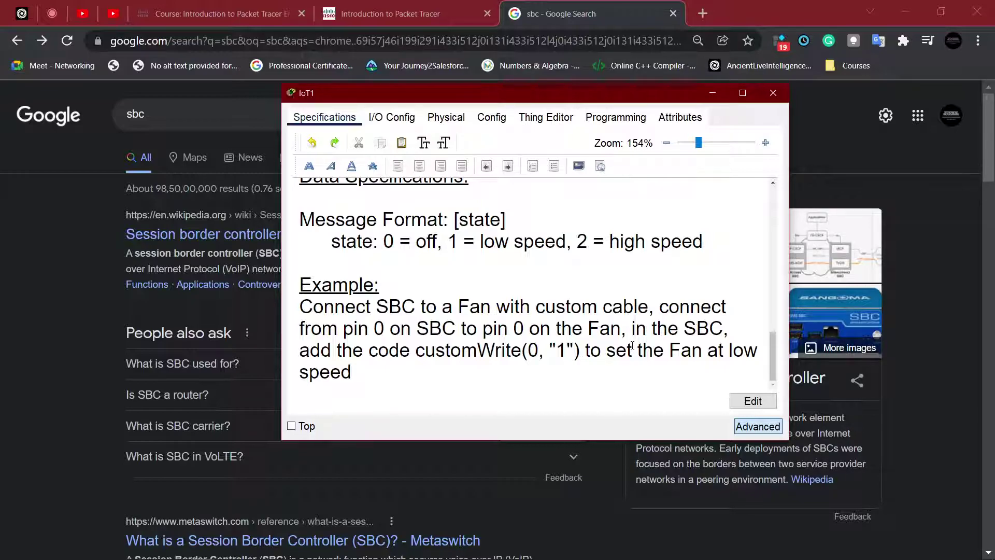
double_click(533, 350)
left_click(533, 351)
double_click(533, 351)
left_click(564, 350)
left_click(513, 255)
double_click(572, 353)
left_click(623, 334)
scroll(614, 292, "up", 10)
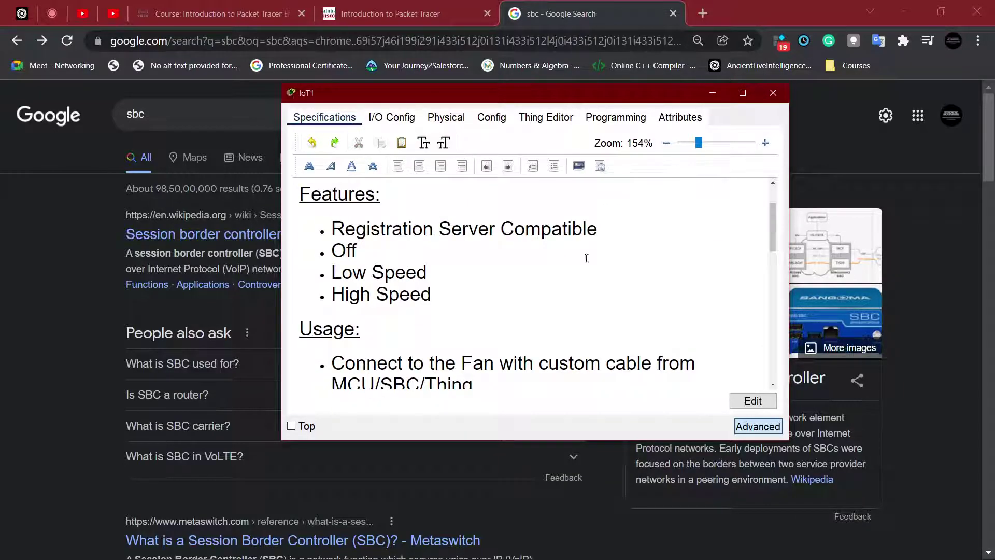
left_click(372, 6)
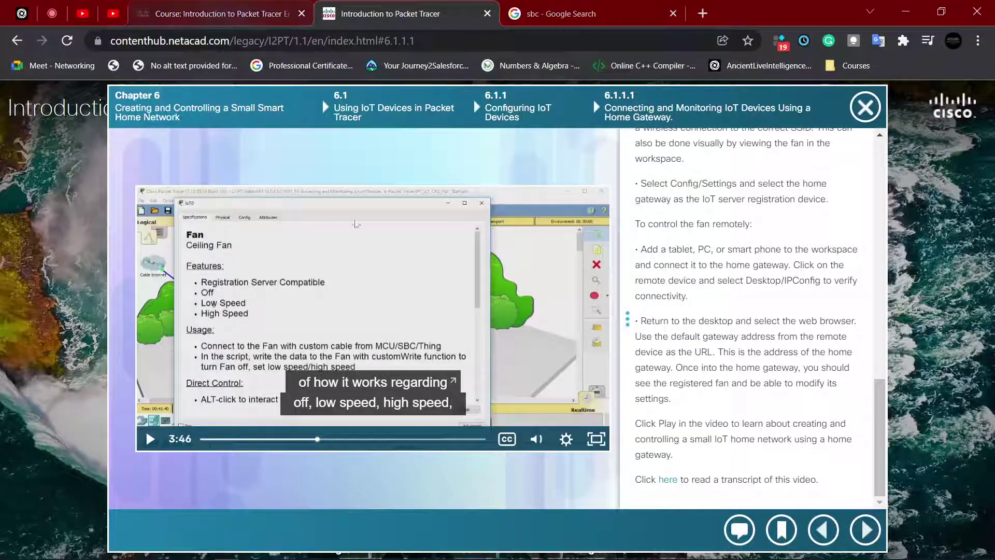
Step: Watch the tutorial full screen up to the fan's config part, then exit full screen paused at 4:02
left_click(597, 439)
left_click(333, 257)
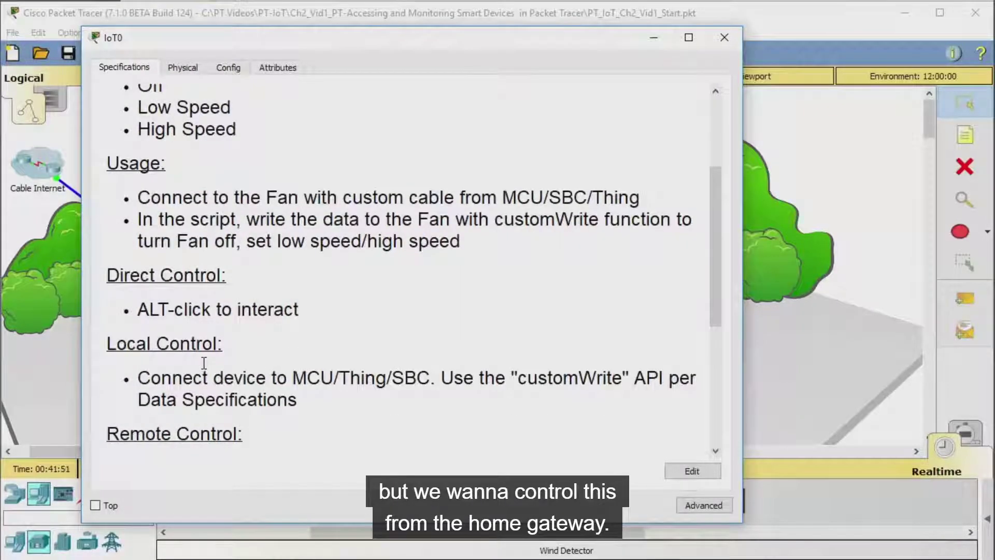
left_click(641, 264)
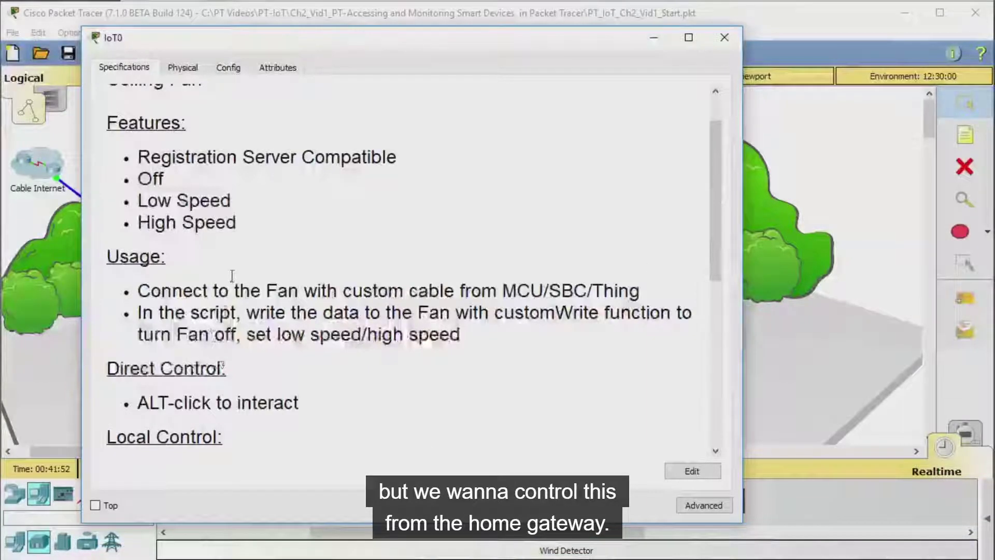
left_click(567, 179)
left_click(569, 181)
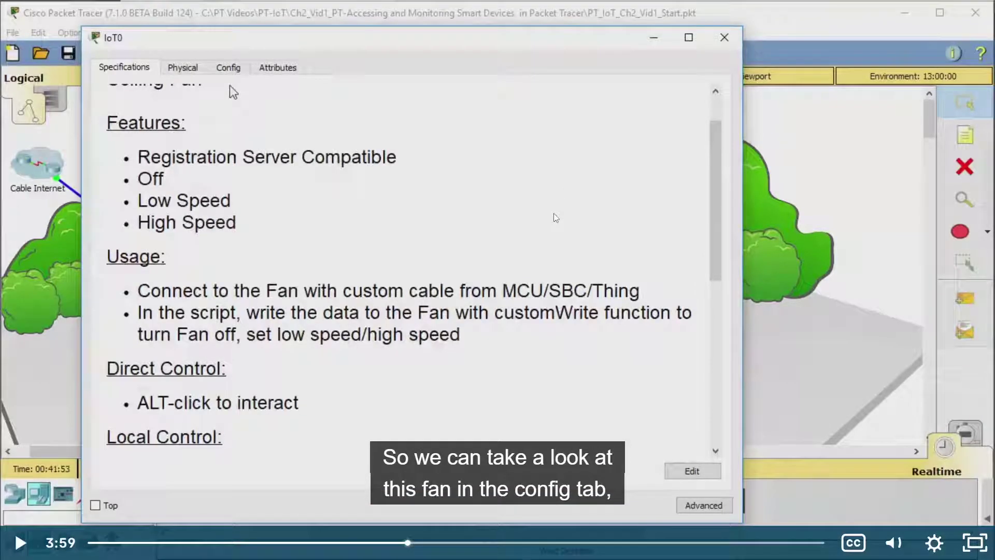
left_click(554, 214)
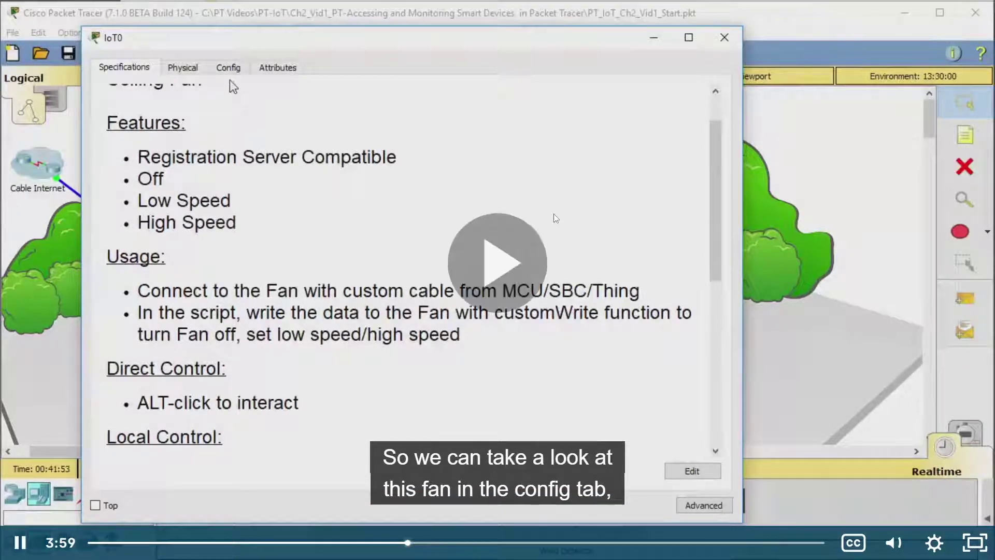
left_click(554, 214)
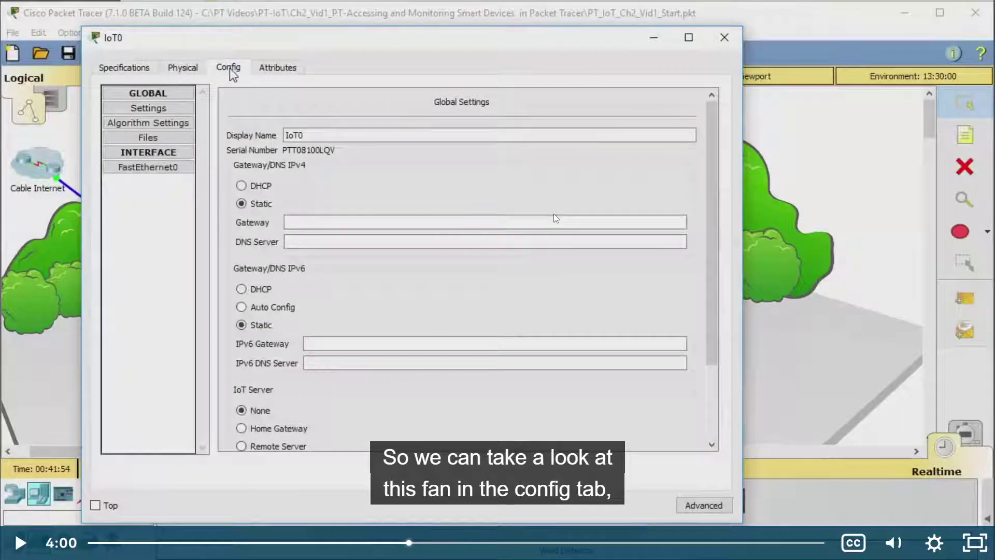
left_click(554, 218)
key("Escape")
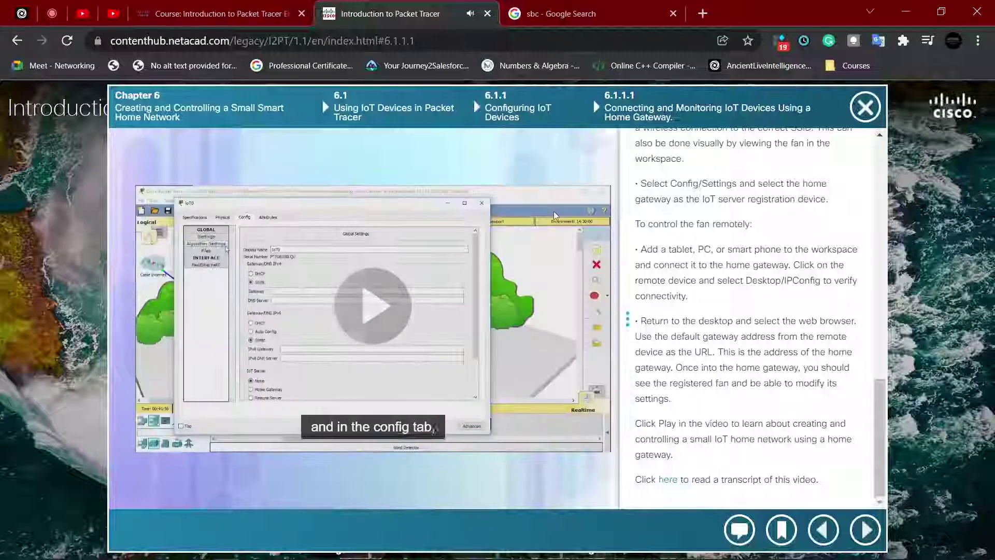
left_click(481, 257)
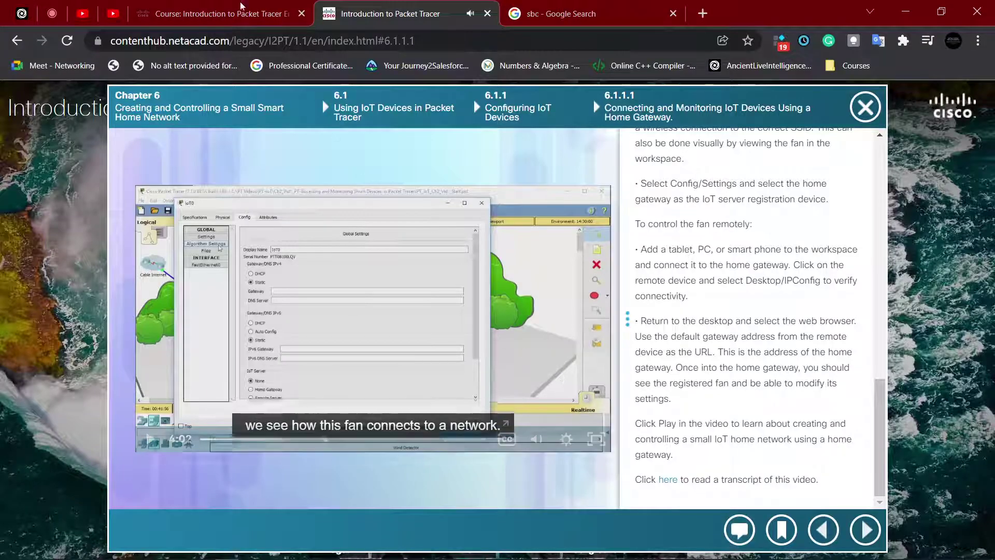
Step: Mute the microphone source in the screen recorder and return to the course page
left_click(250, 550)
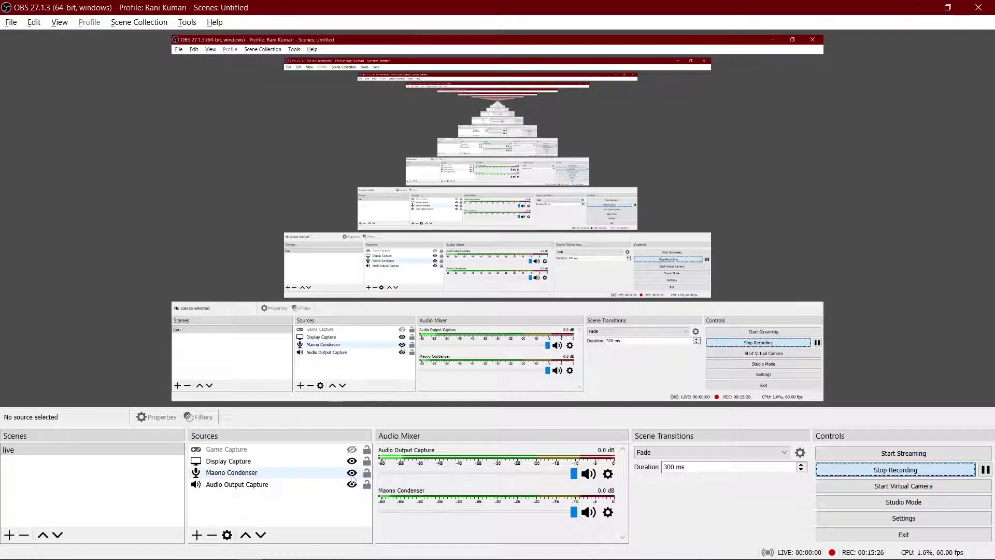
left_click(352, 473)
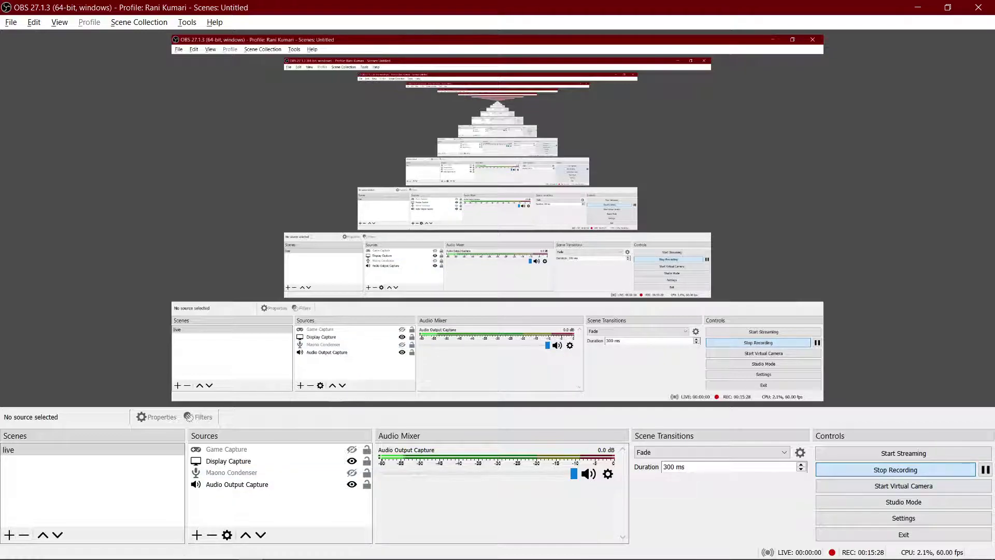
mouse_move(217, 553)
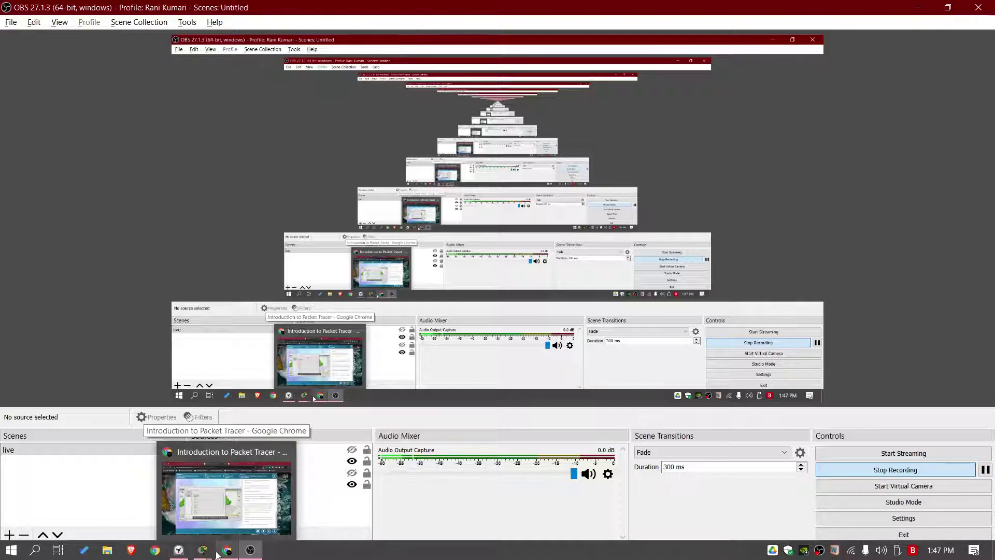
left_click(216, 519)
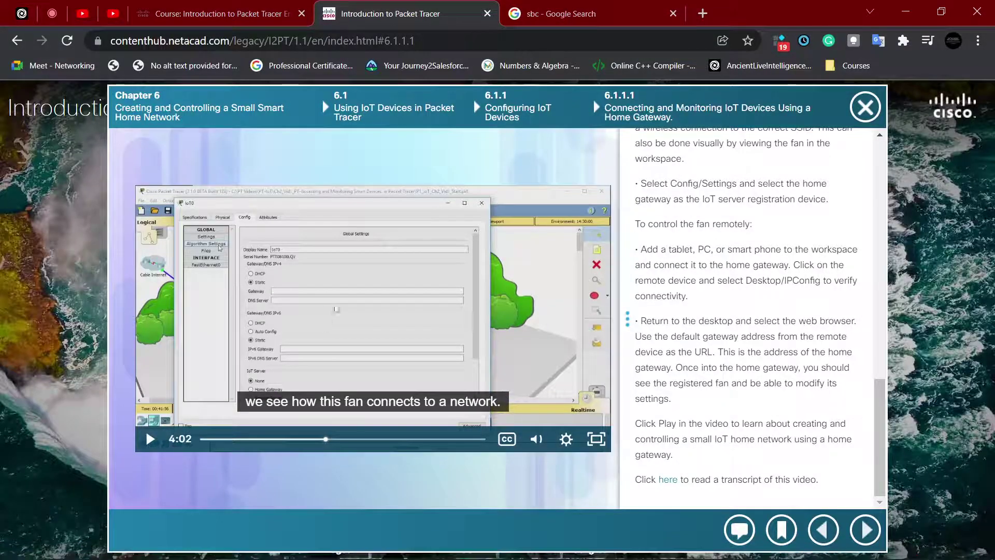
Step: Close the Google Search tab and unmute the recorder's microphone source
left_click(674, 14)
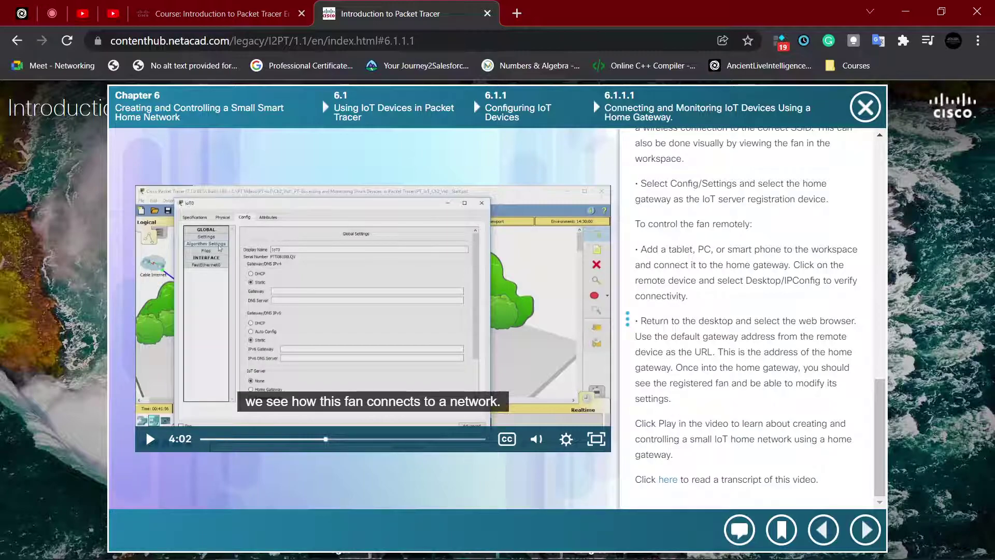
left_click(248, 551)
left_click(352, 473)
left_click(917, 7)
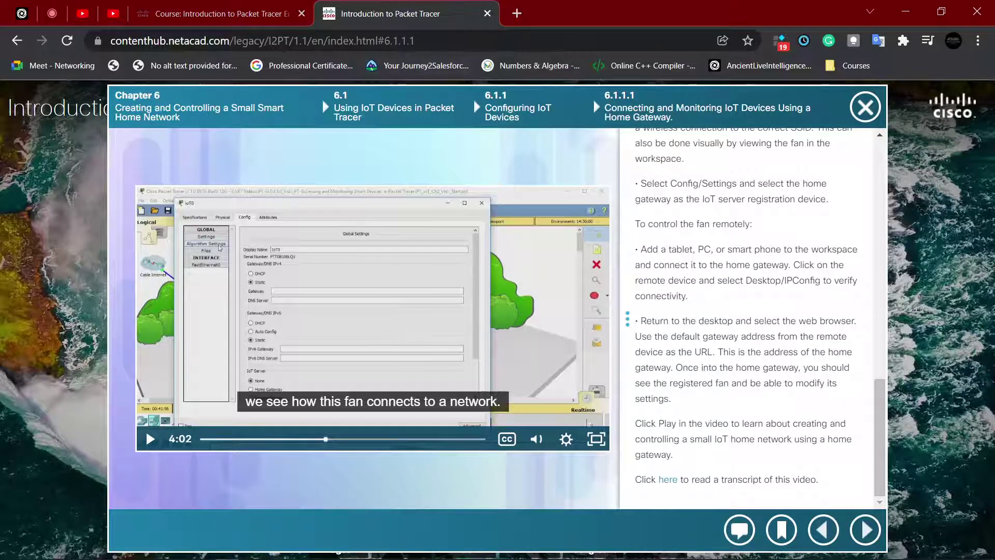
Step: Rewatch the tutorial full screen from 3:57, pause it, and show IoT1's Config global settings
left_click(603, 445)
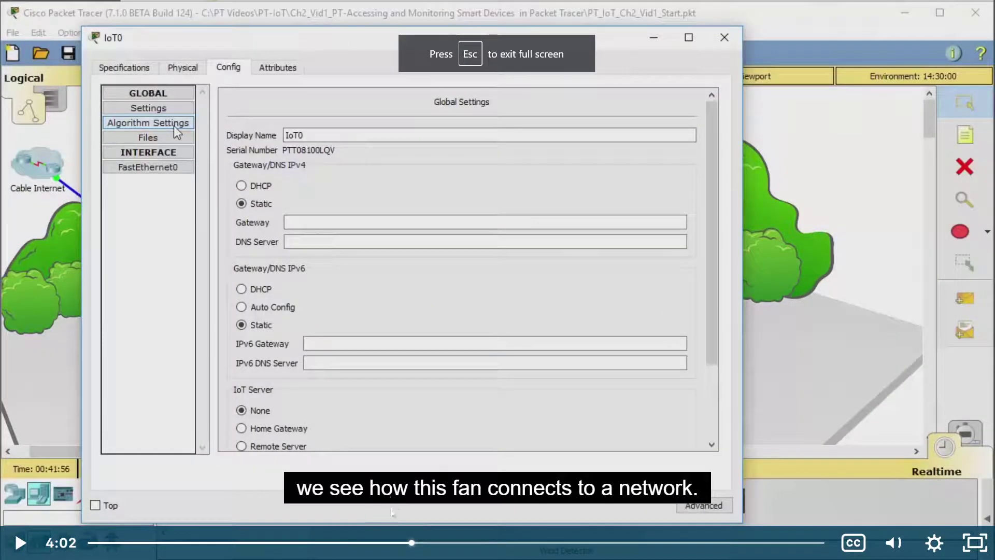
left_click(407, 543)
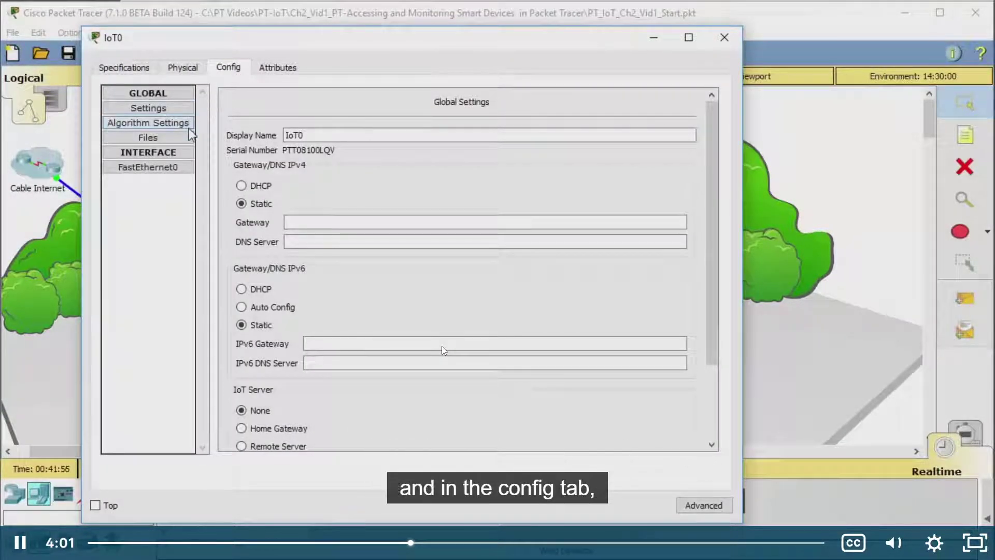
left_click(451, 324)
key("alt+Tab")
key("alt+Tab")
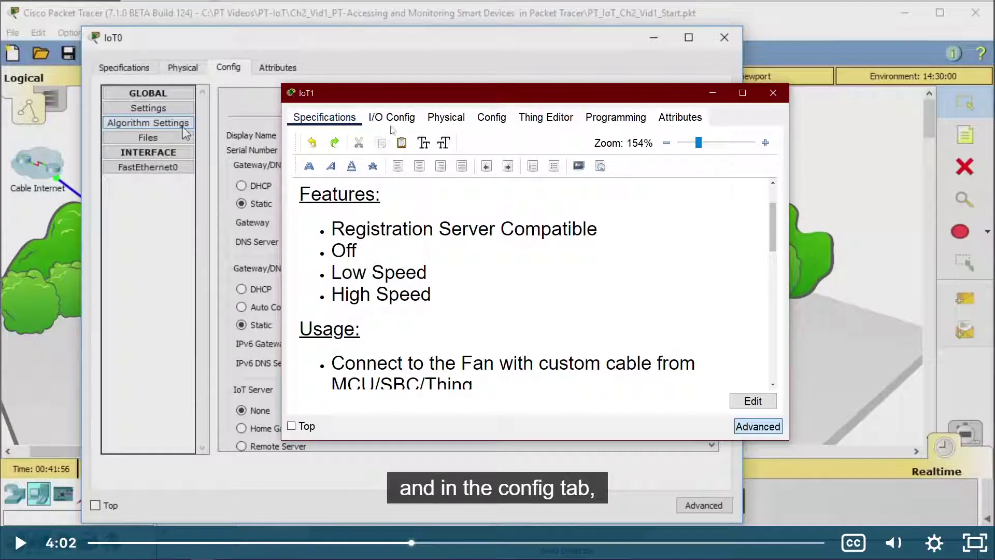
left_click(475, 119)
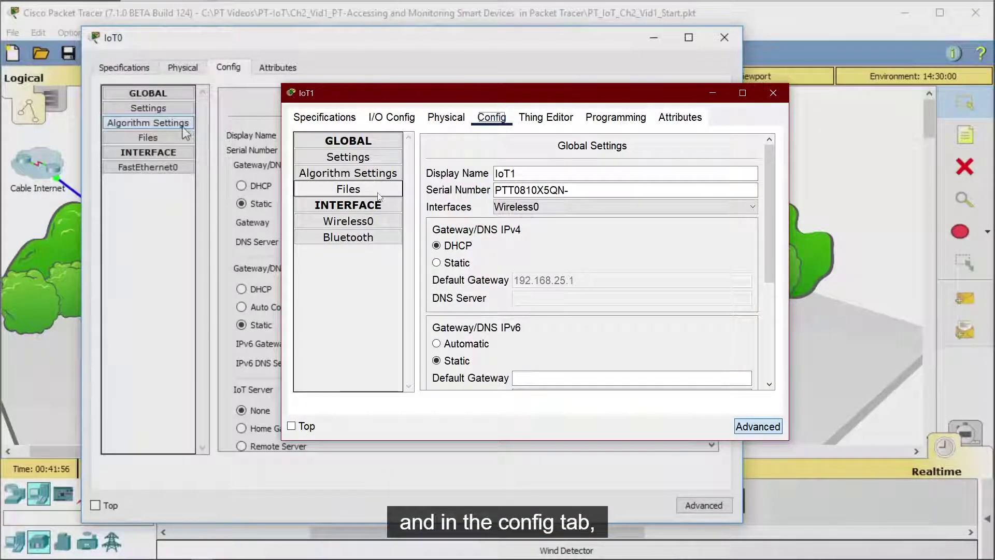
Step: Turn off IoT1's Advanced tabs, show its Config global settings, and move the window right
left_click(752, 426)
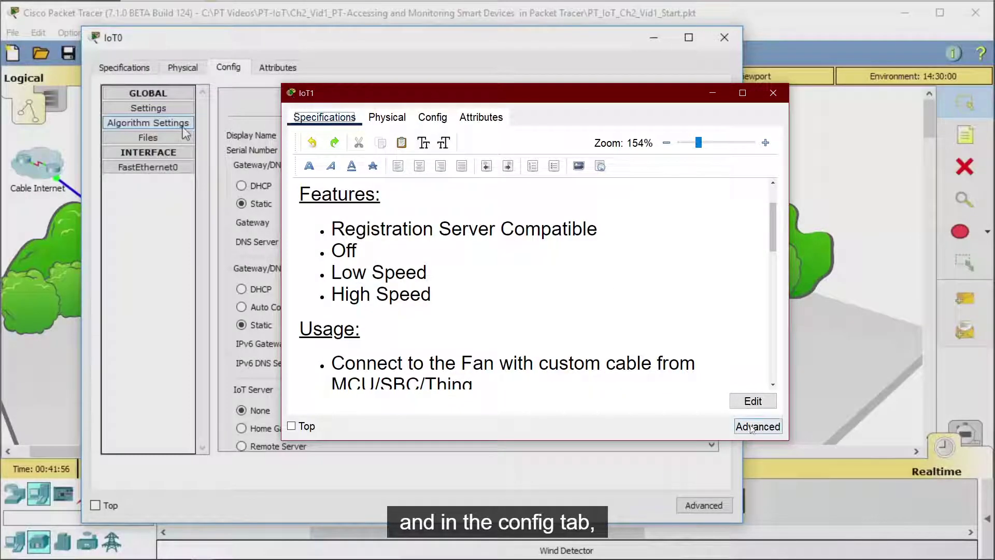
left_click(755, 428)
left_click(756, 428)
left_click(757, 428)
left_click(760, 428)
left_click(759, 428)
left_click(759, 428)
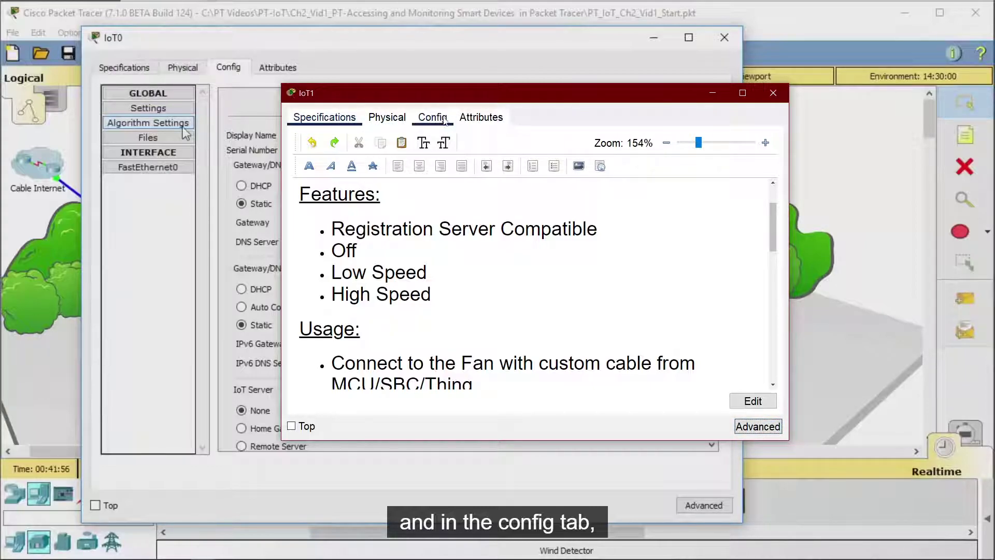
left_click(443, 122)
left_click_drag(391, 93, 607, 122)
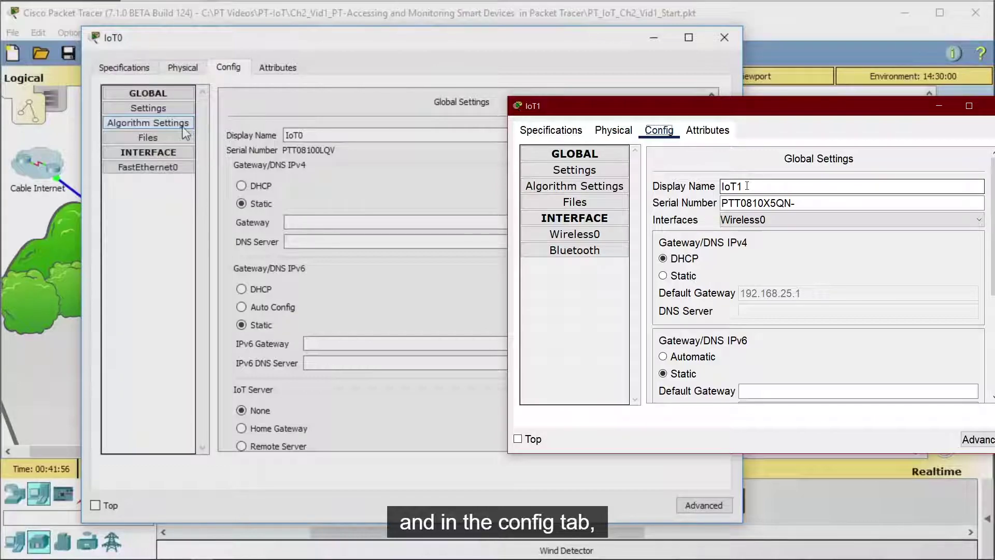
Step: Return to the tutorial and resume the video from 4:05
key("alt+Tab")
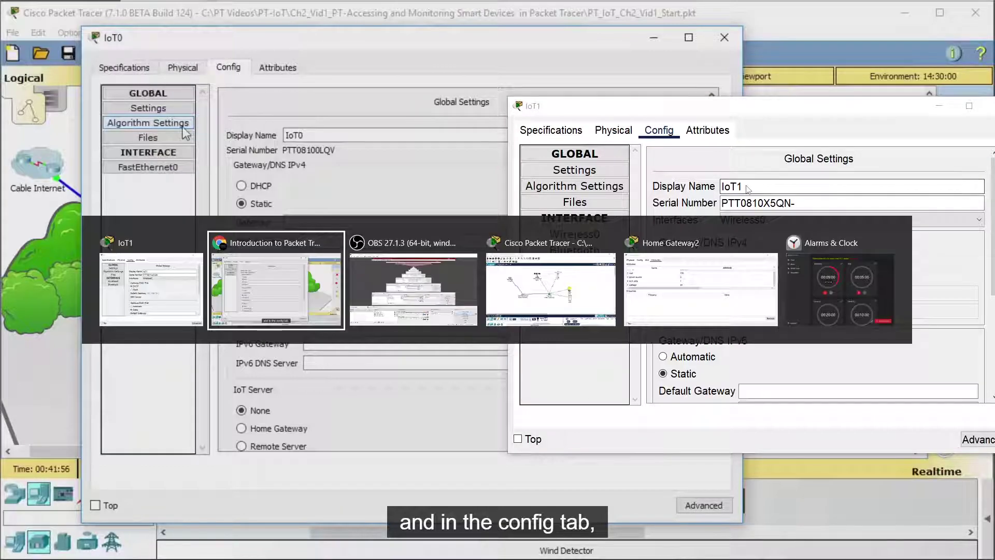
key("alt+Tab")
key("alt+Tab")
key("alt+Tab")
key("alt+Tab")
key("alt+Tab")
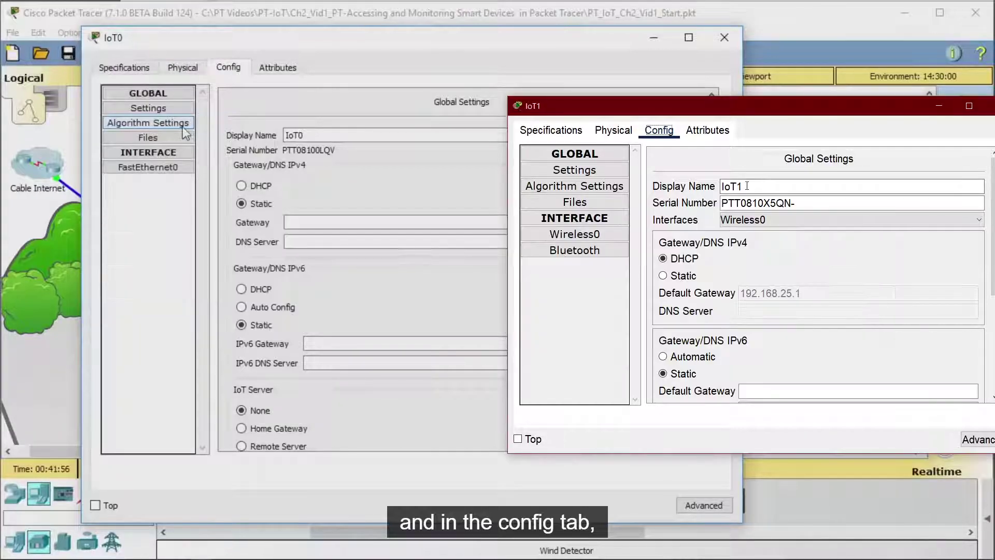
key("alt+Tab")
left_click(747, 186)
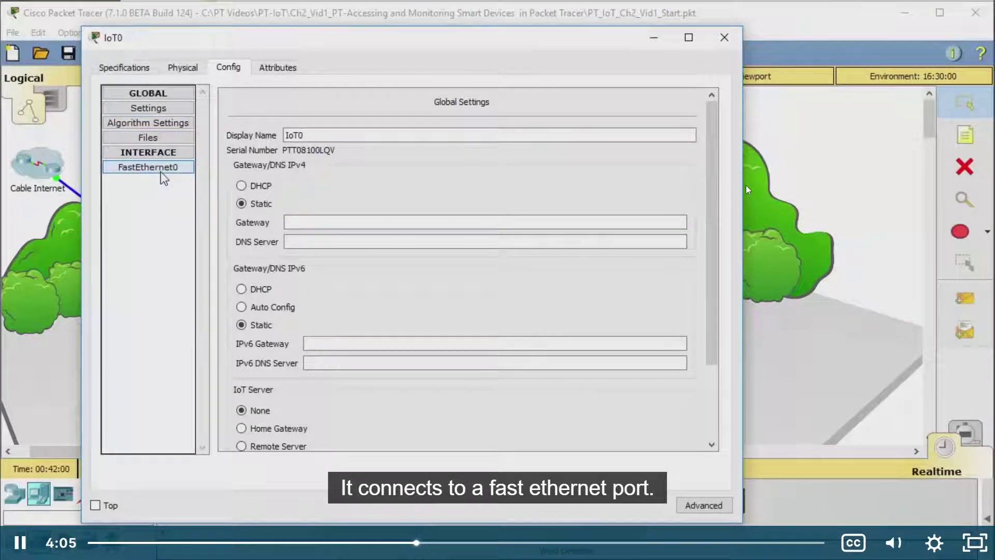
Step: Pause the tutorial, look over IoT1's window, then resume playback toward the fan's advanced tabs
left_click(745, 186)
key("alt+Tab")
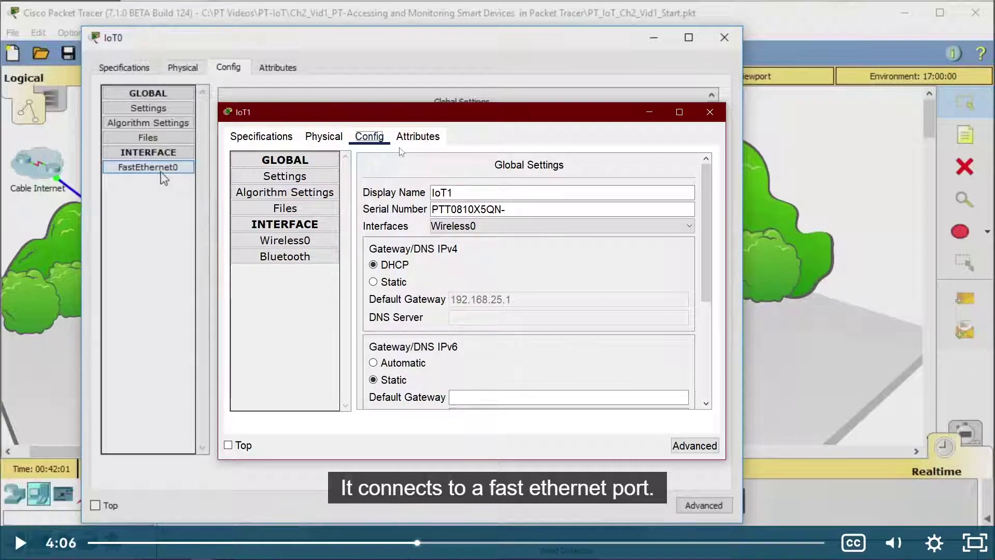
key("space")
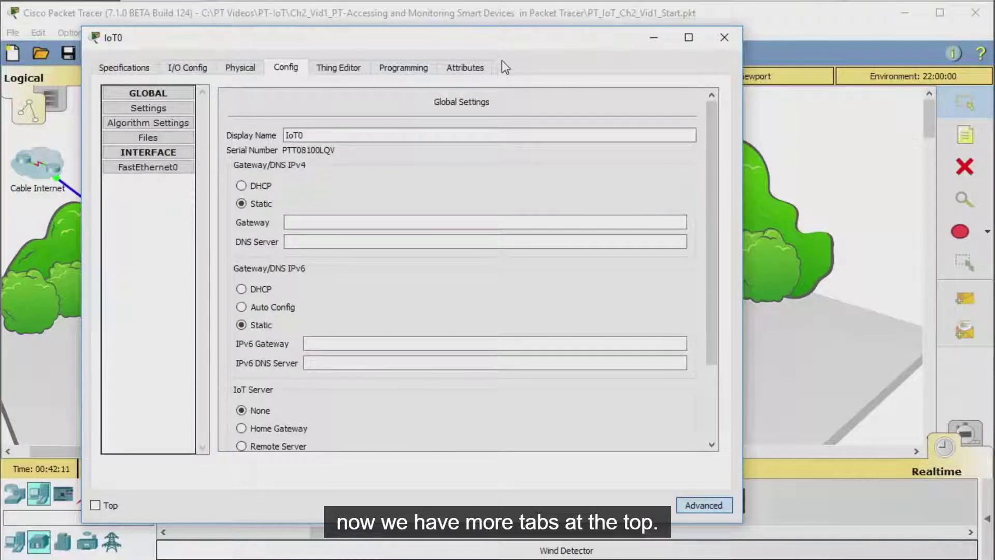
Step: Play the tutorial to fan IoT0's I/O Config page and pause it
left_click(189, 70)
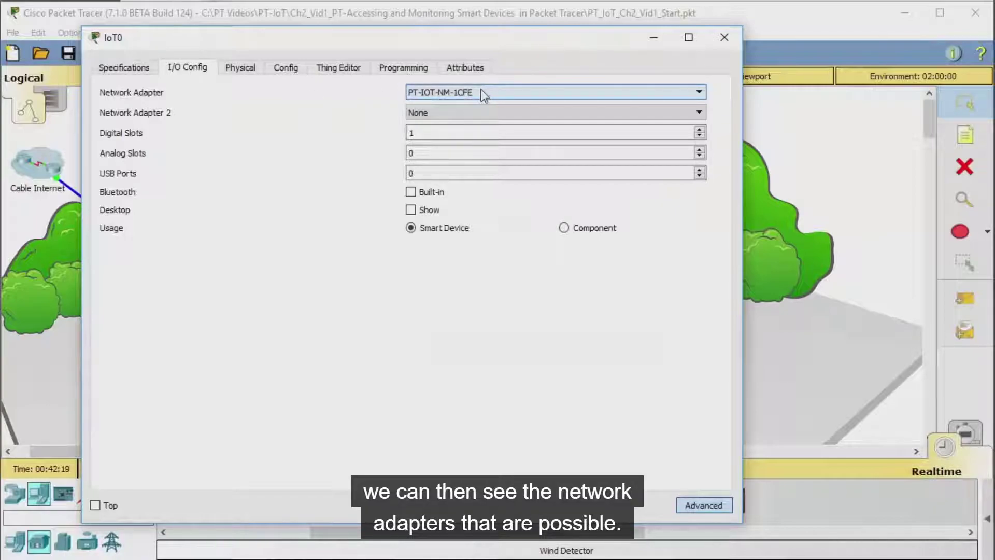
left_click(478, 92)
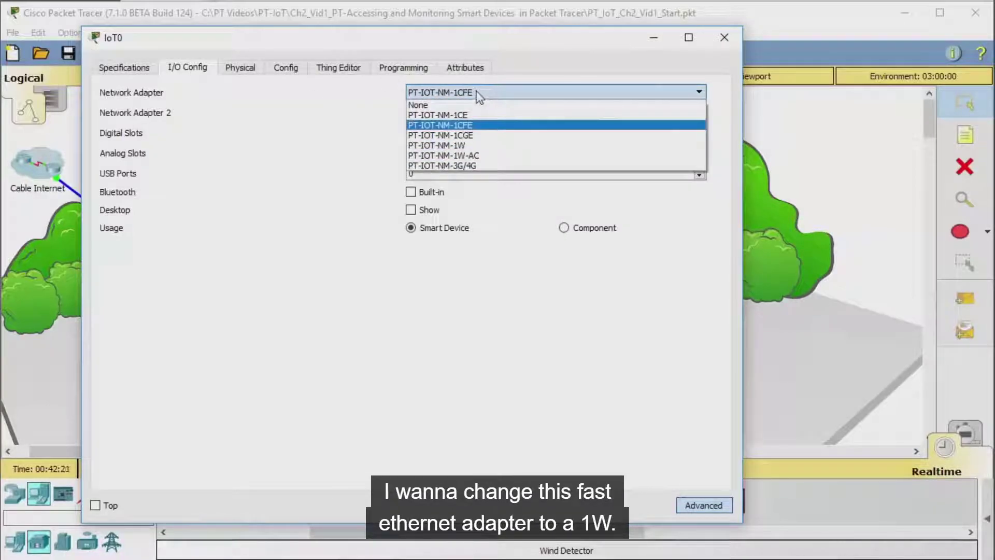
left_click(487, 146)
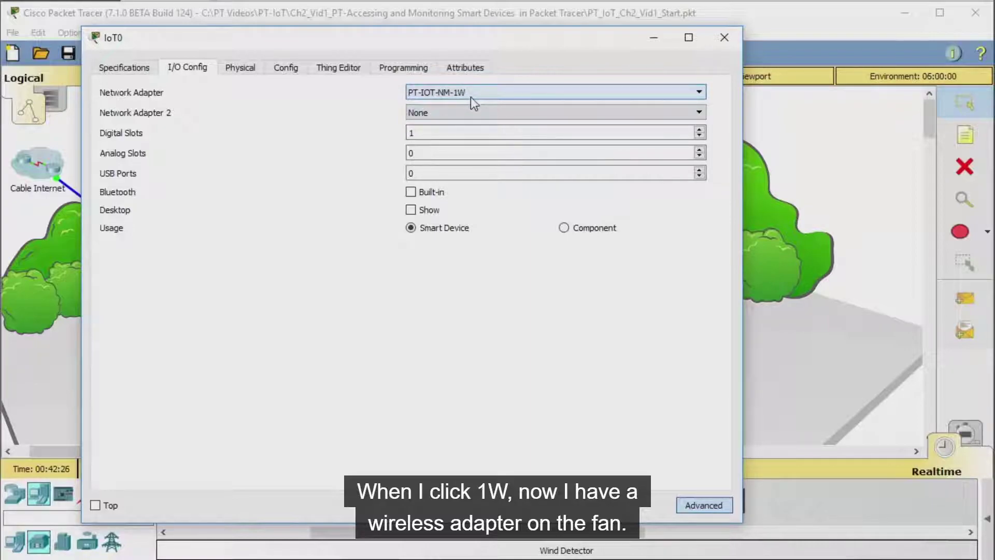
key("space")
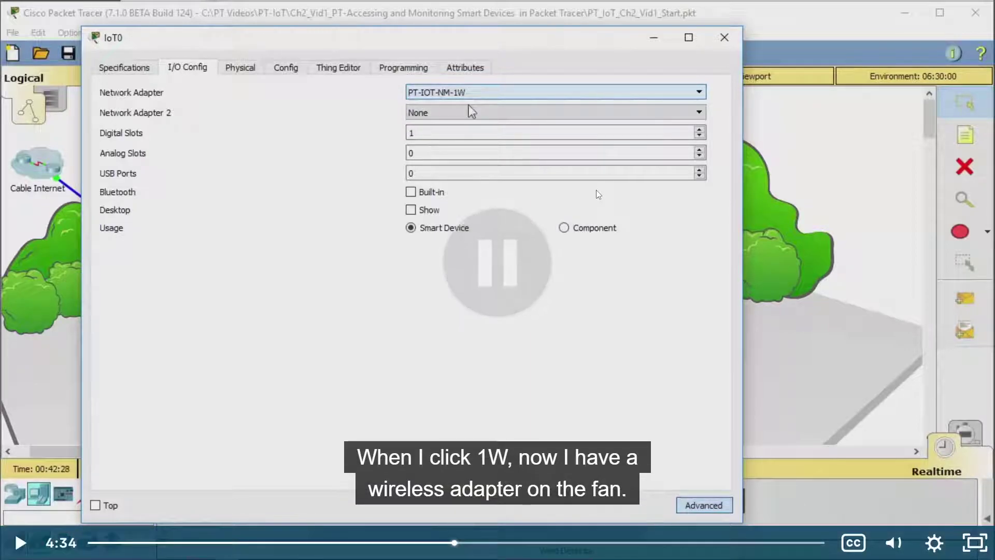
Step: Set IoT1's network adapter to PT-IOT-NM-1W under Advanced > I/O Config
key("alt+Tab")
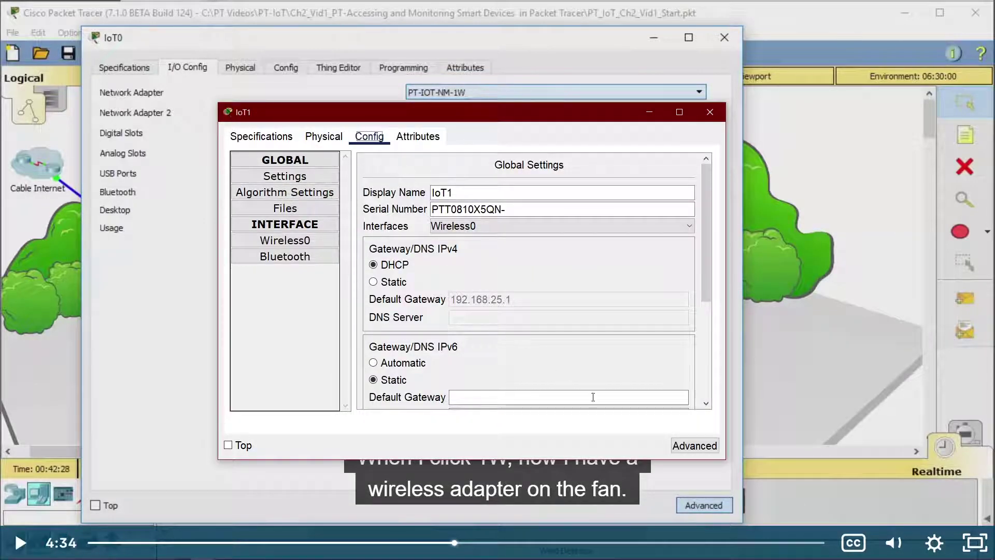
left_click(677, 447)
left_click(328, 136)
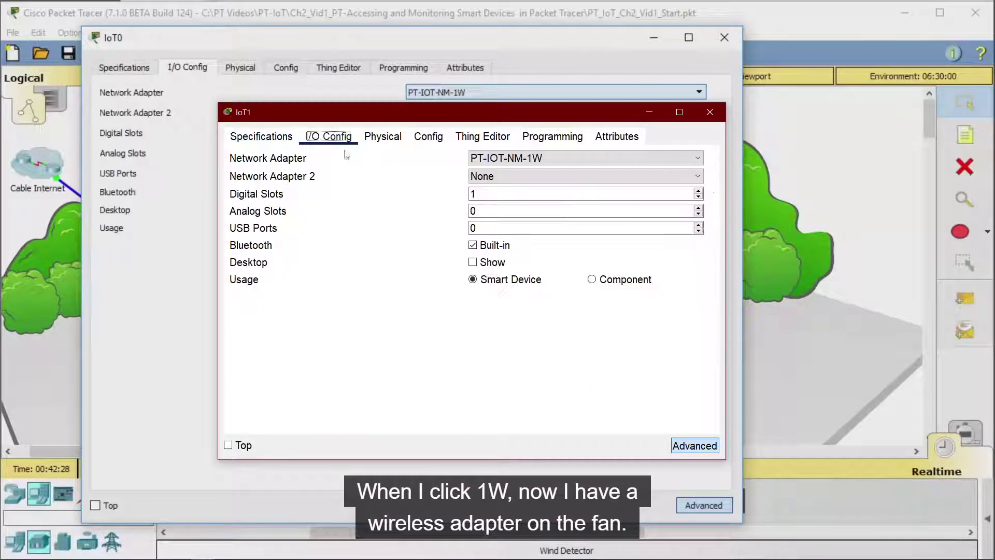
left_click(543, 164)
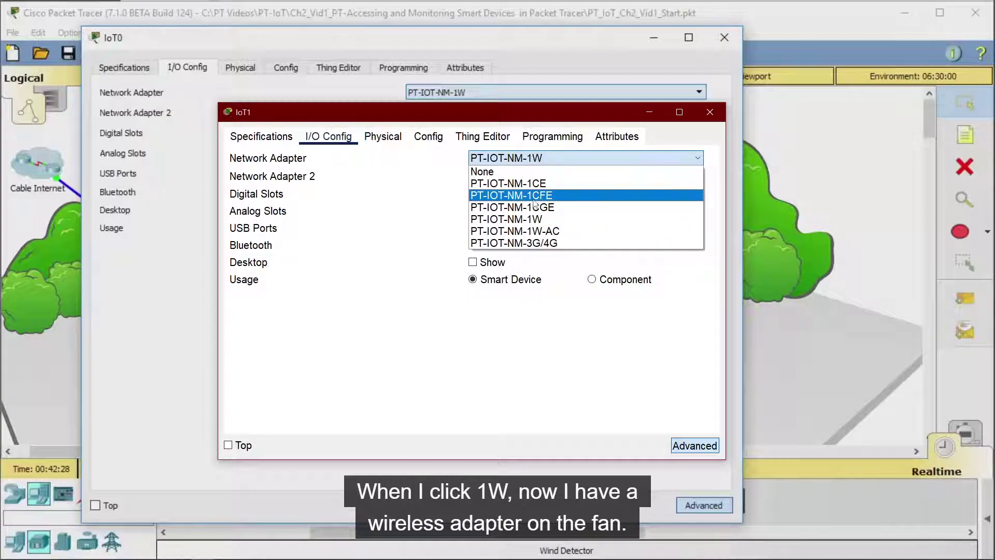
left_click(539, 219)
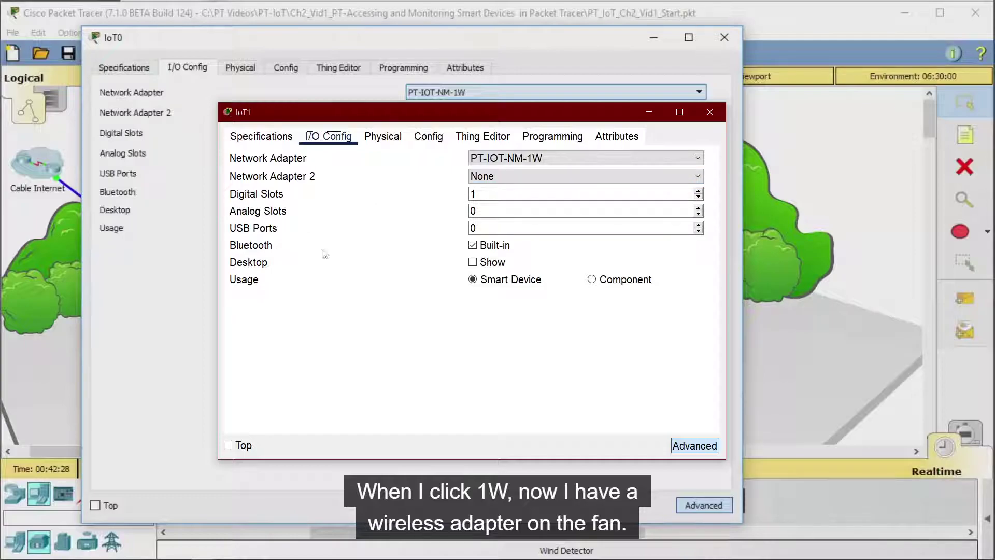
Step: Close the IoT1 window and pause the tutorial at 4:37 on the PT-IOT-NM-1W adapter
left_click(473, 245)
left_click(521, 237)
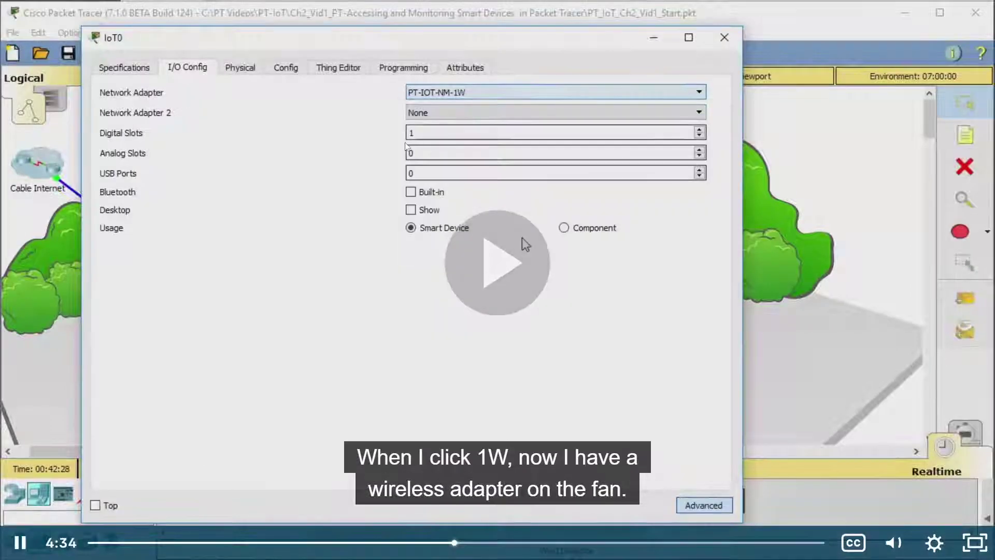
left_click(523, 247)
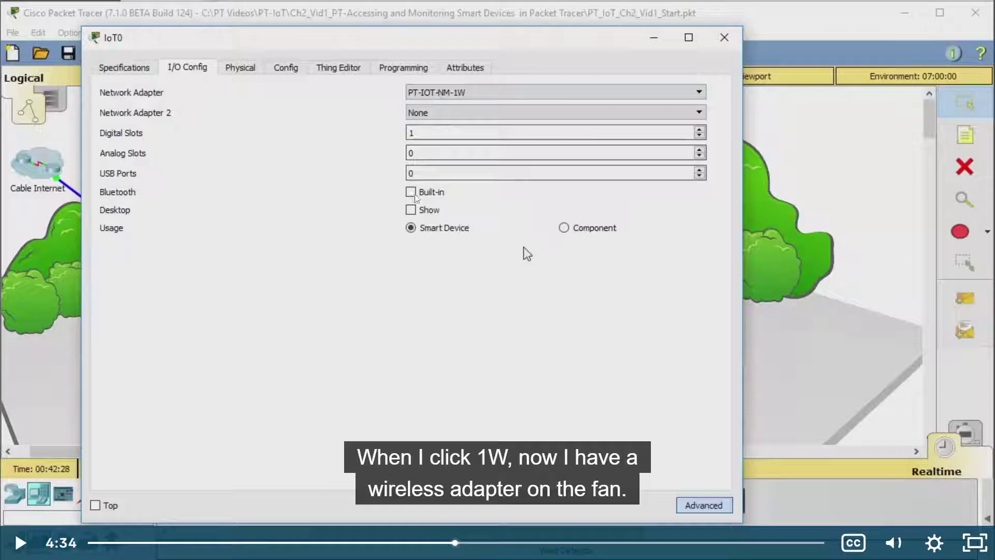
key("alt+Tab")
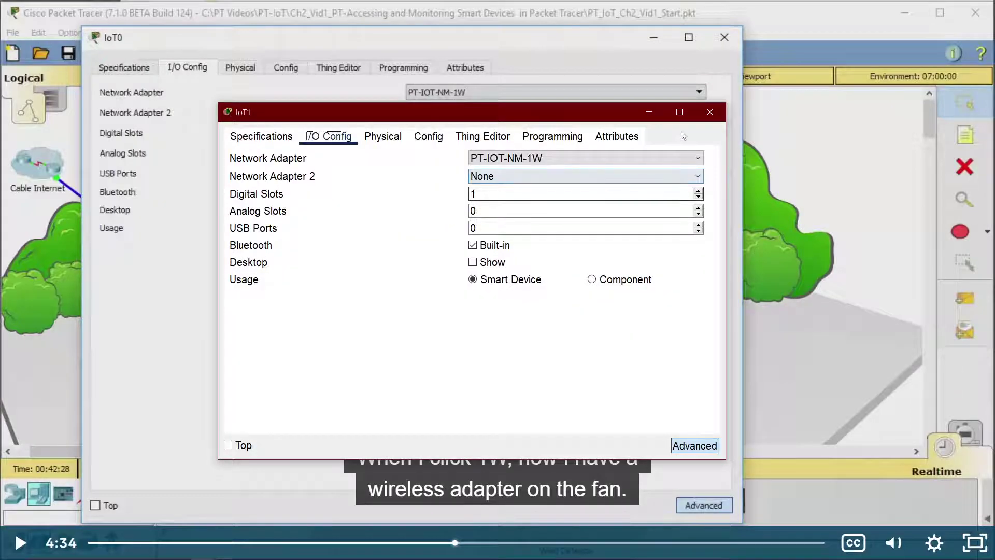
left_click(708, 115)
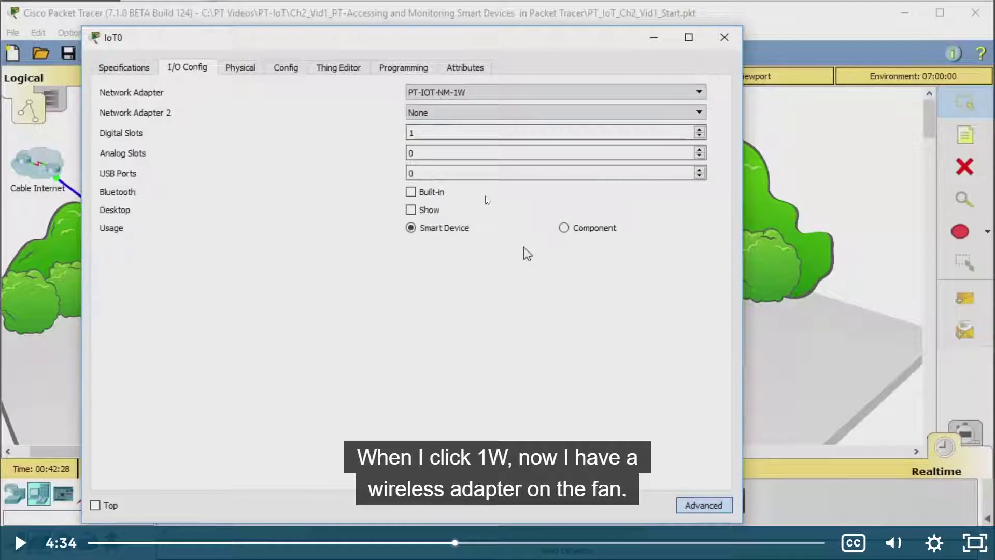
left_click(526, 253)
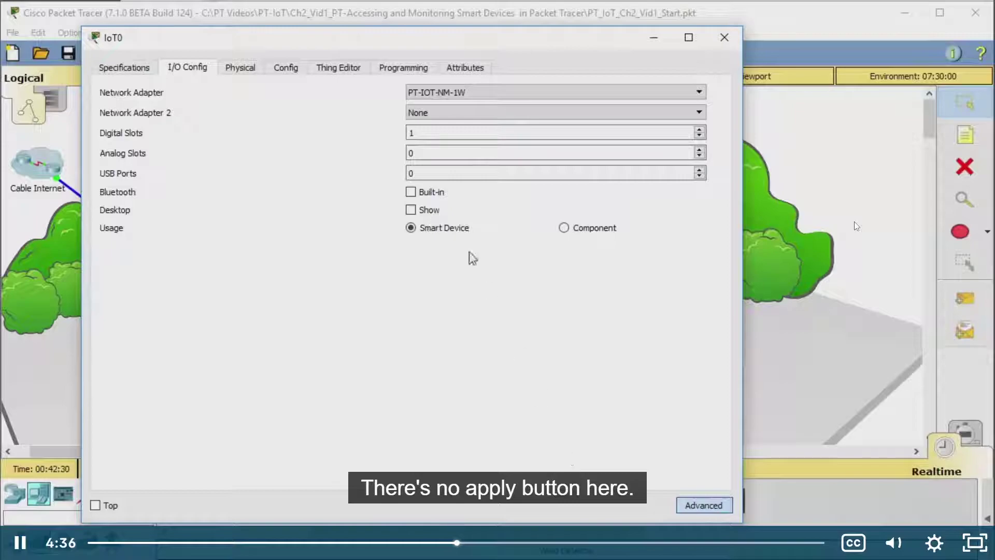
left_click(854, 222)
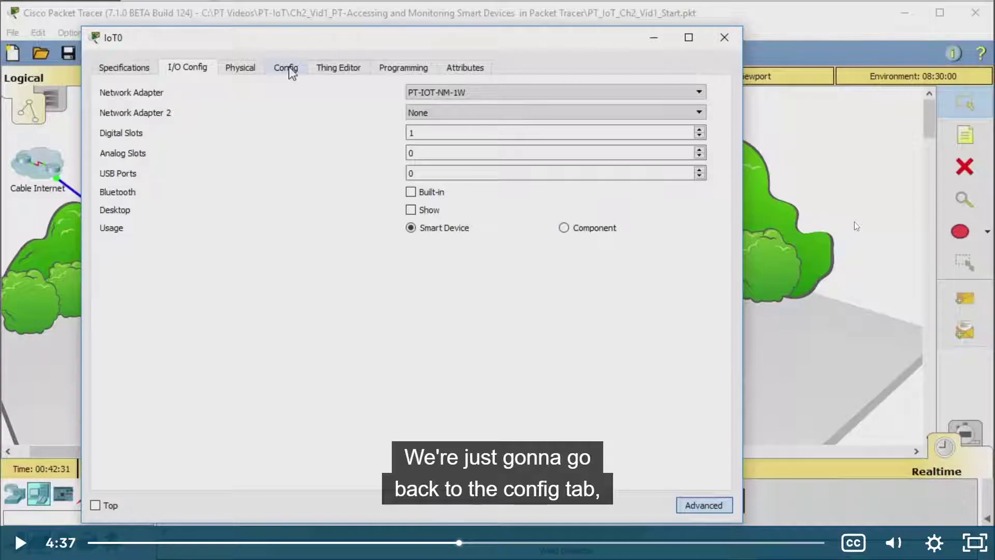
Step: Resume the tutorial and check the computer's network connection status
left_click(854, 222)
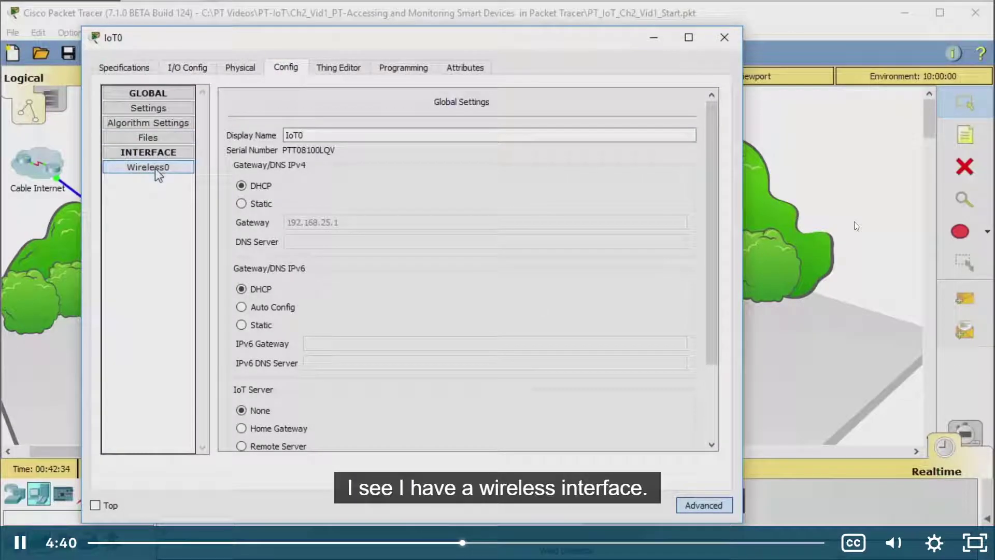
key("super")
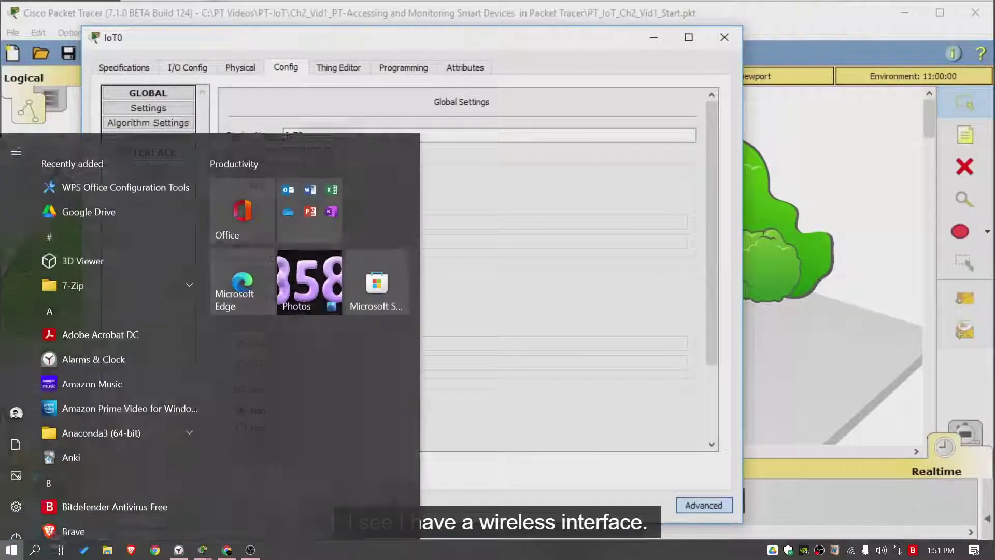
left_click(851, 551)
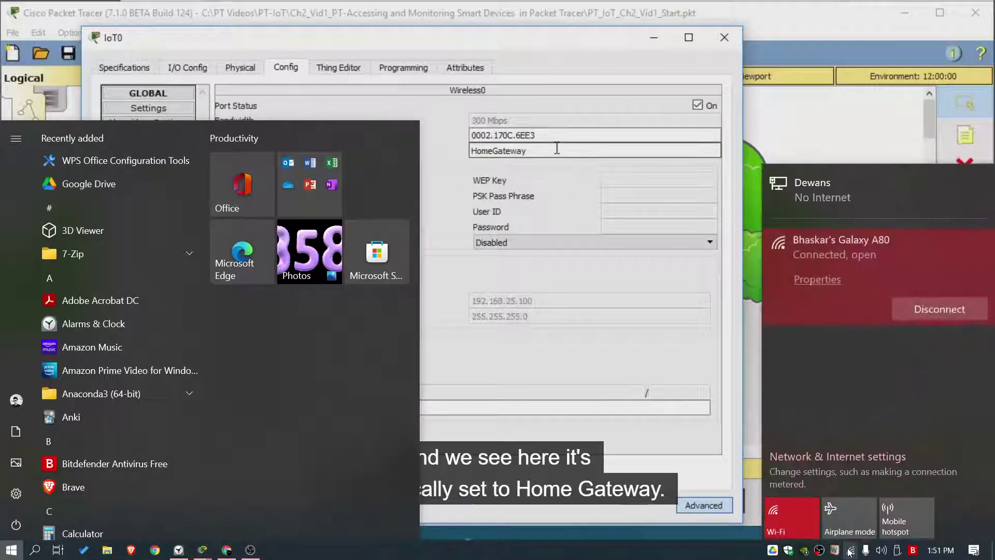
left_click(851, 550)
left_click(674, 229)
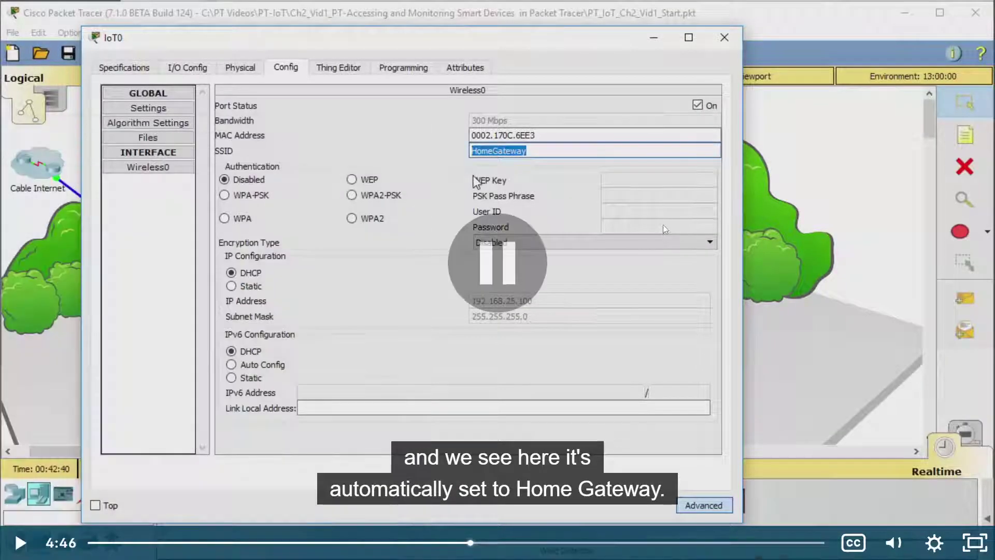
Step: Pause through IoT0's Wireless0 page to read SSID HomeGateway, DHCP and 192.168.25.100
left_click(620, 224)
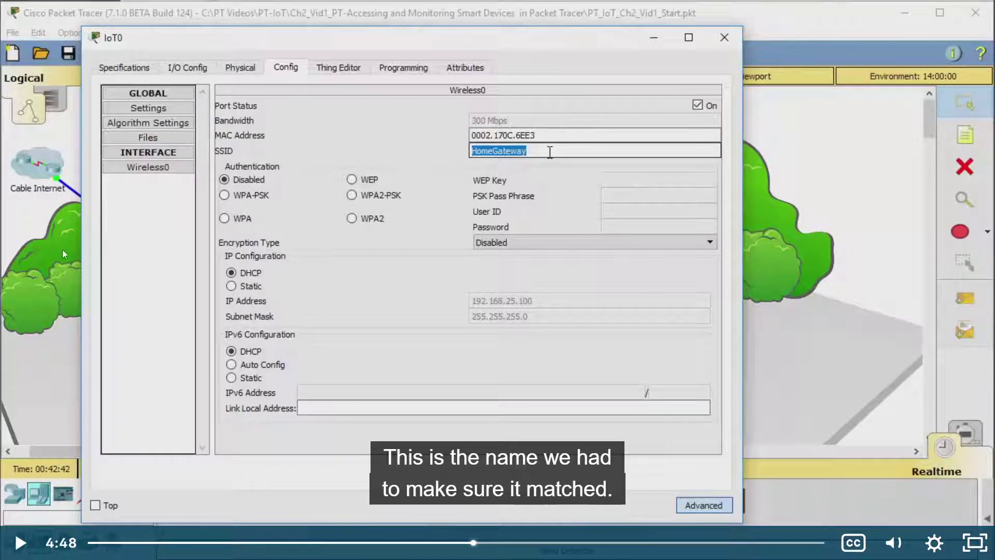
left_click(488, 265)
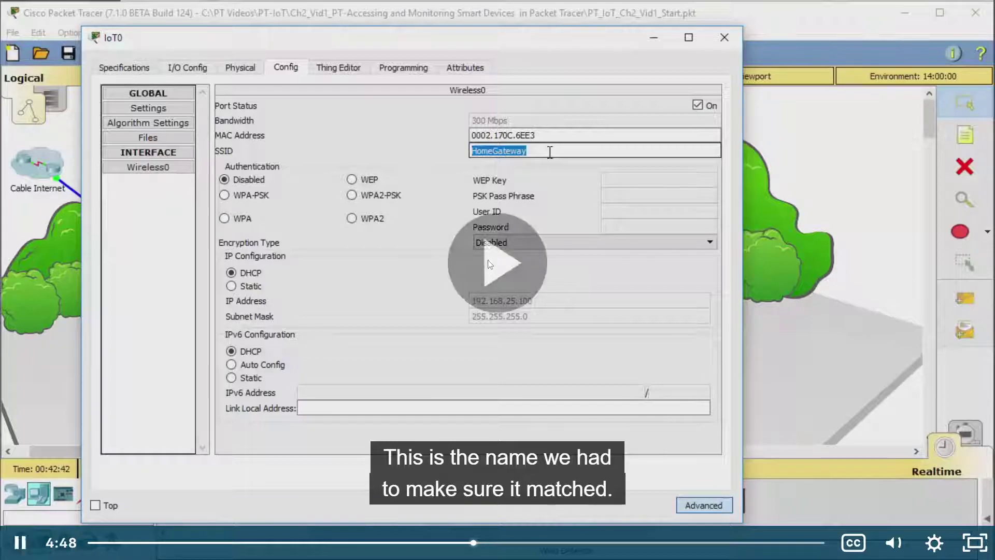
left_click(785, 223)
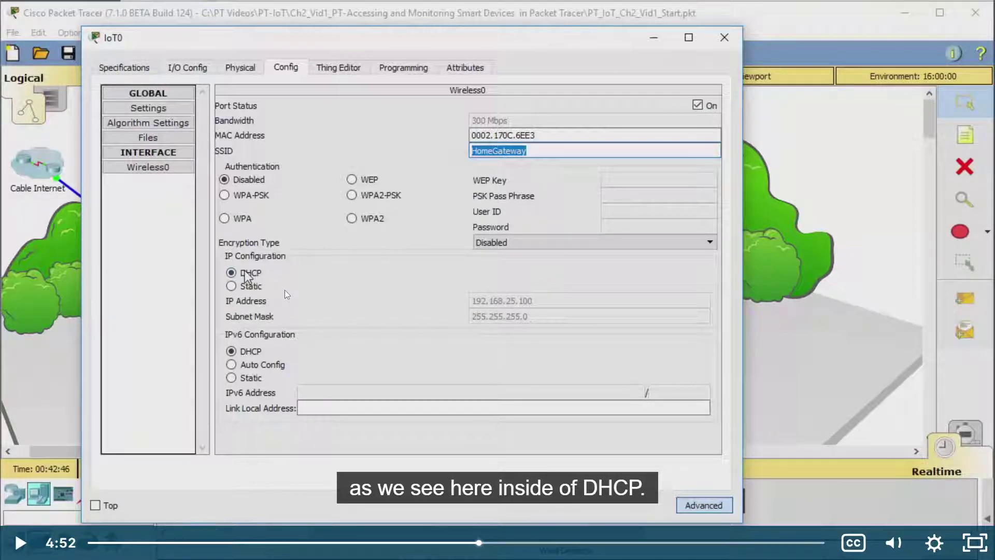
left_click(539, 249)
left_click(509, 306)
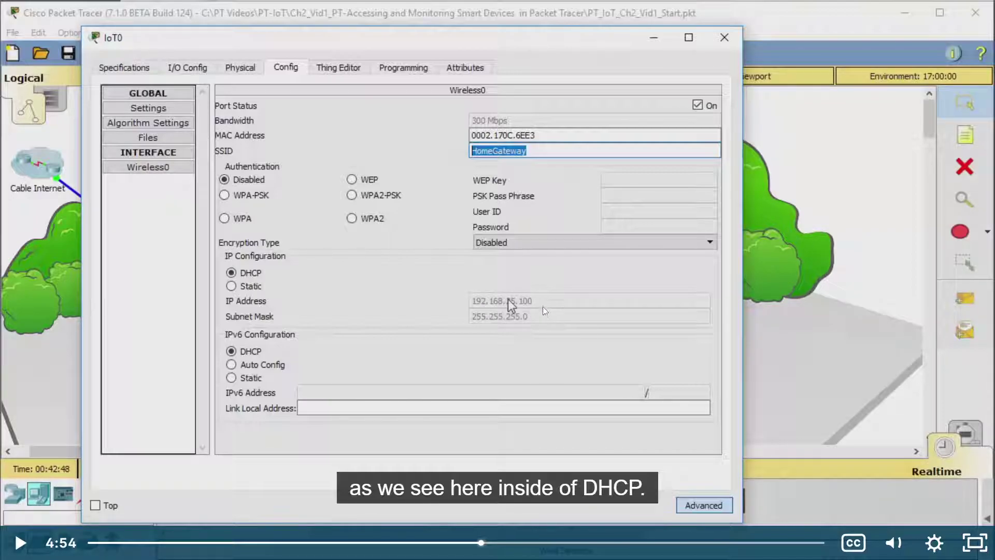
key("alt+Tab")
key("alt+Tab")
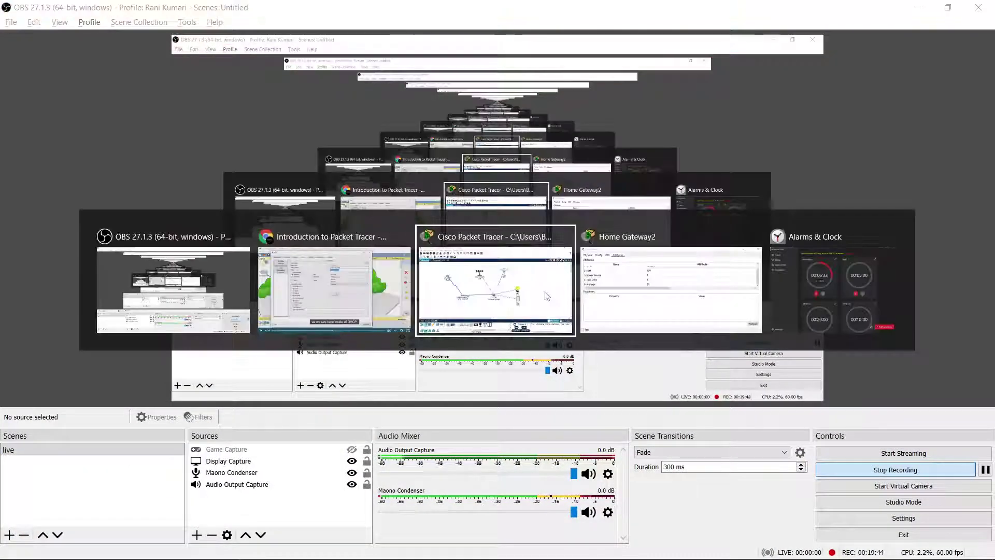
key("alt+Tab")
Step: Confirm Home Gateway2's Wireless SSID is HomeGateway and review its Internet settings
key("Tab")
key("Tab")
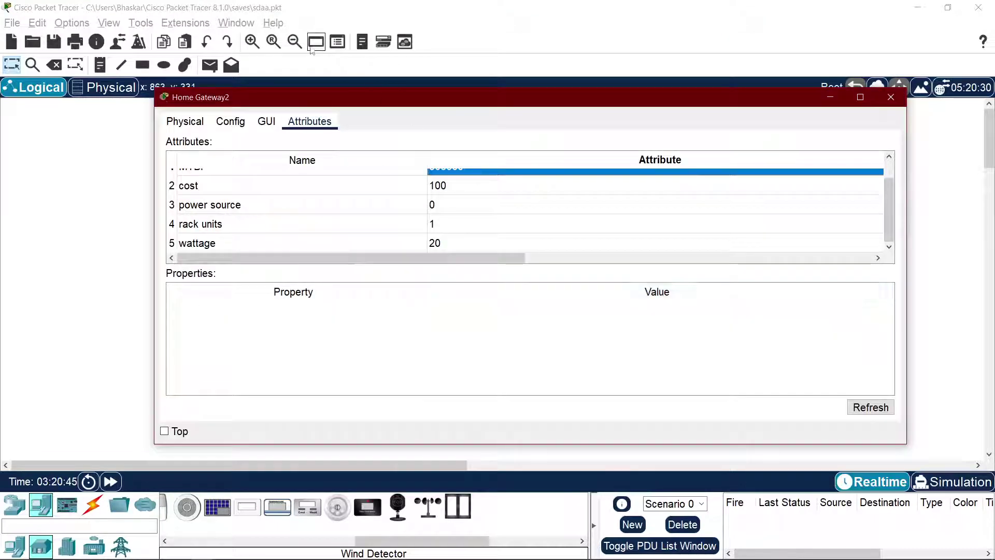
left_click(244, 123)
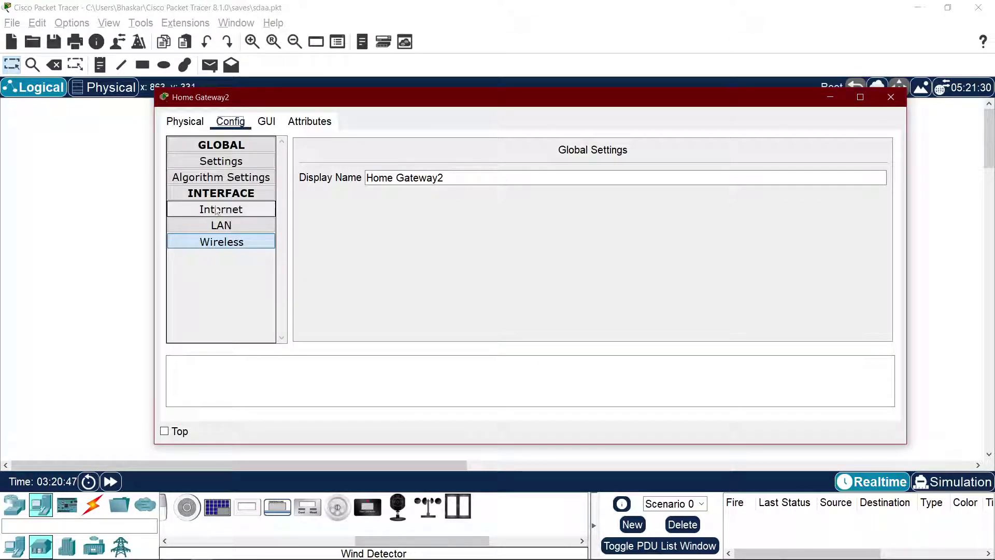
left_click(232, 244)
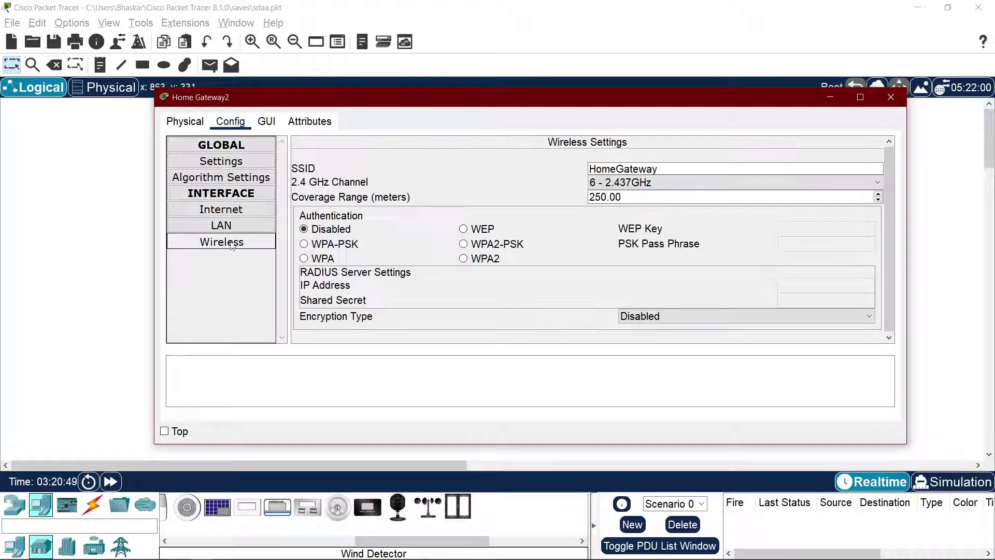
left_click(227, 210)
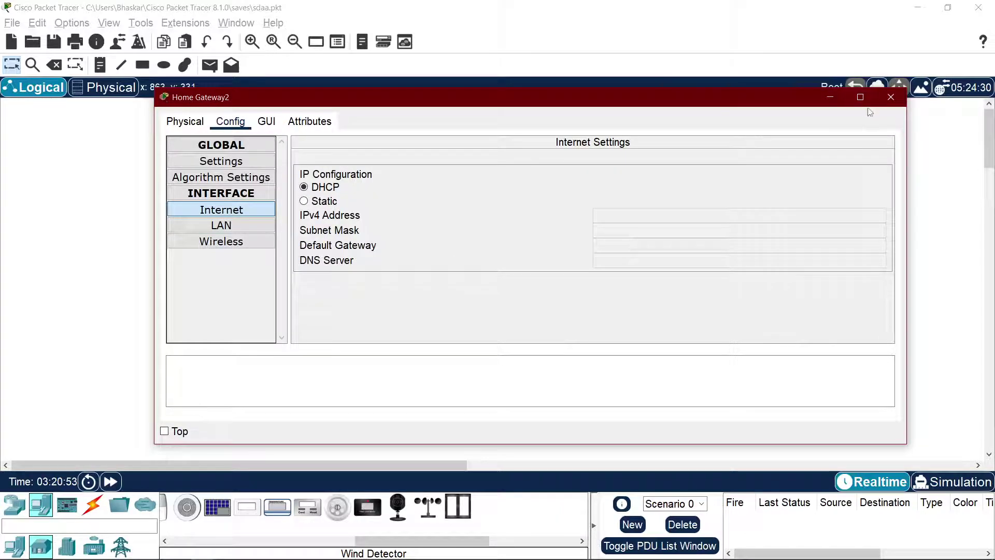
left_click(890, 97)
Step: Open fan IoT1's Advanced Config > Wireless0, showing DHCP address 192.168.25.101
key("alt+Tab")
key("alt+Tab")
left_click(259, 282)
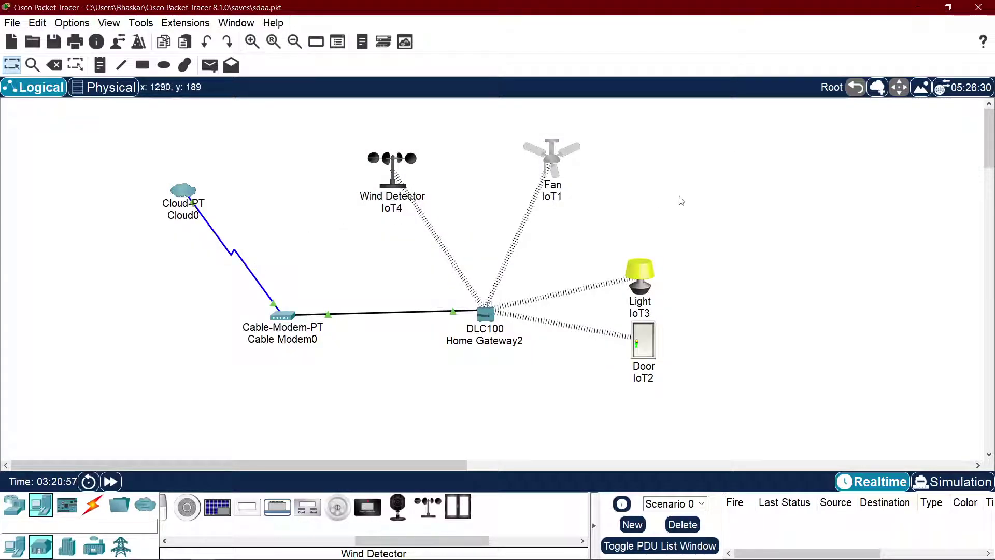
left_click(559, 164)
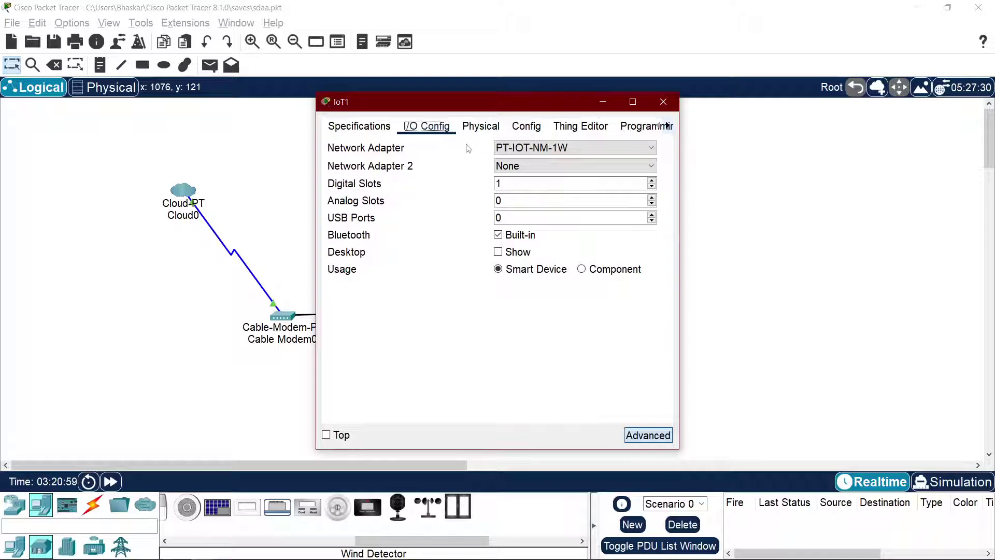
left_click(648, 435)
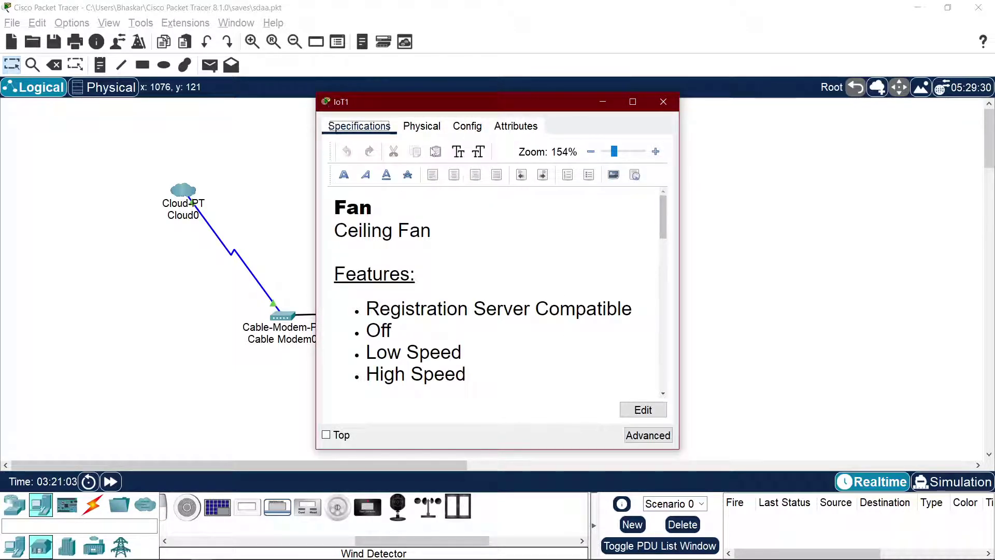
left_click(465, 127)
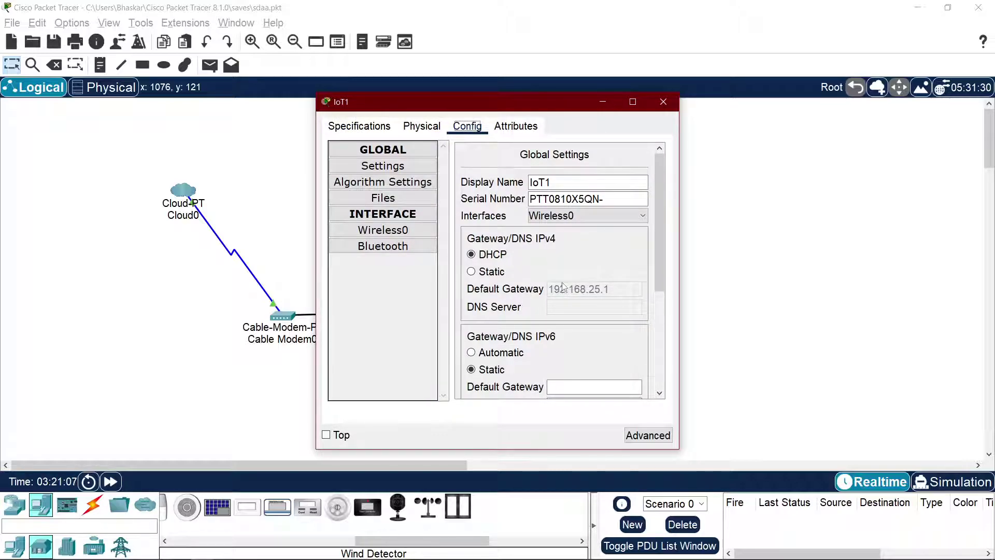
scroll(564, 297, "down", 3)
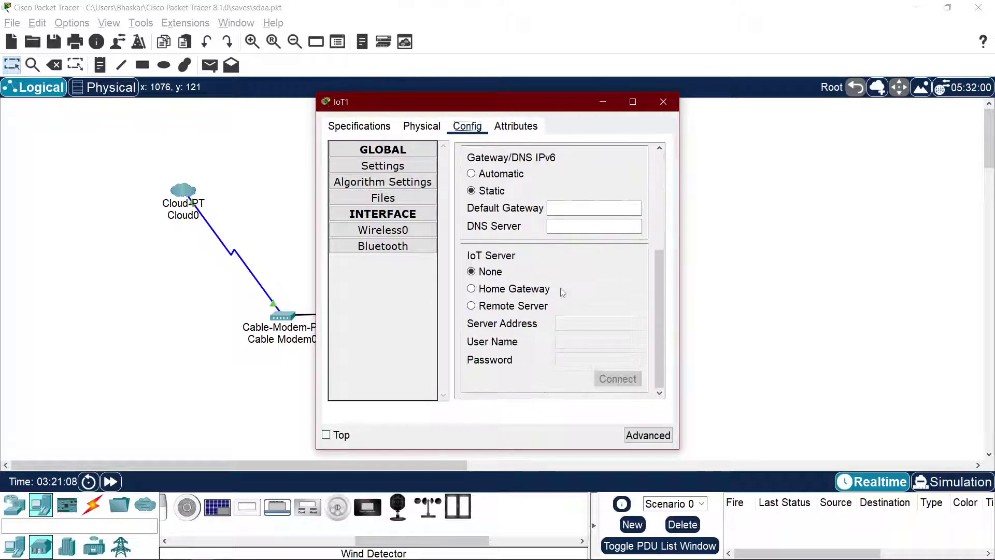
left_click(384, 230)
scroll(569, 256, "down", 5)
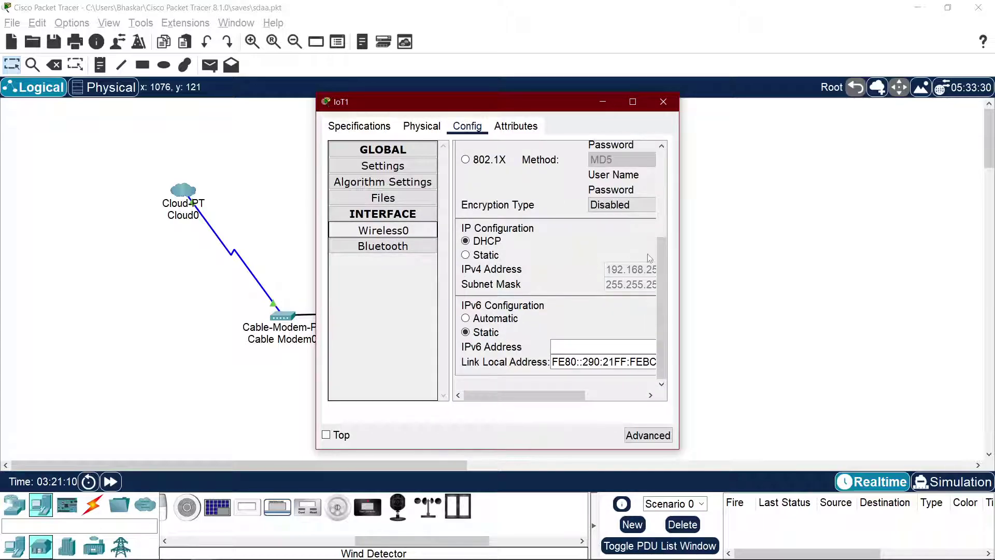
Step: Widen the fan settings window, move it aside, and bring the tutorial back
left_click_drag(680, 284, 822, 291)
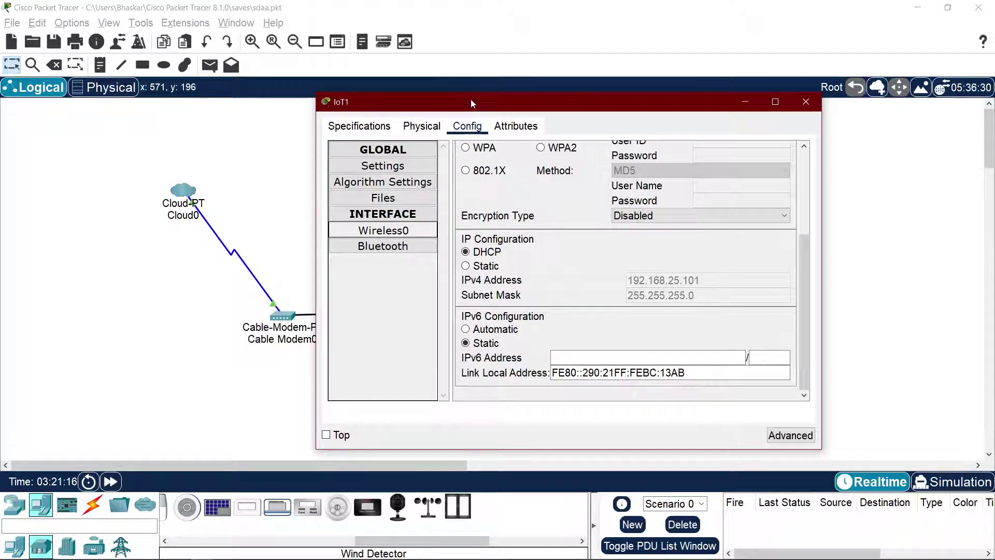
left_click_drag(474, 102, 700, 104)
key("alt+Tab")
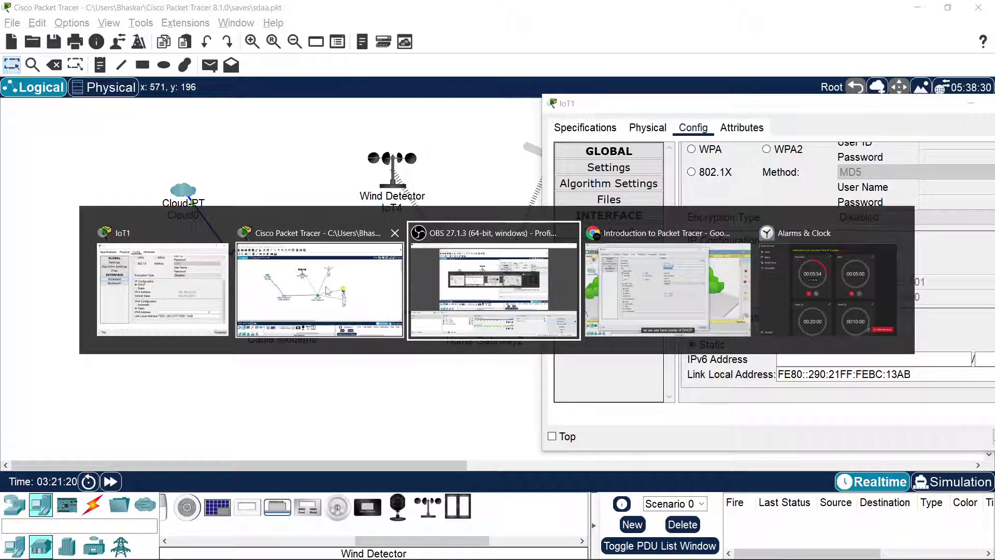
left_click(624, 274)
Step: Play the tutorial to 5:04, where fan IoT0 shows a wireless link to Home Gateway0
left_click(540, 246)
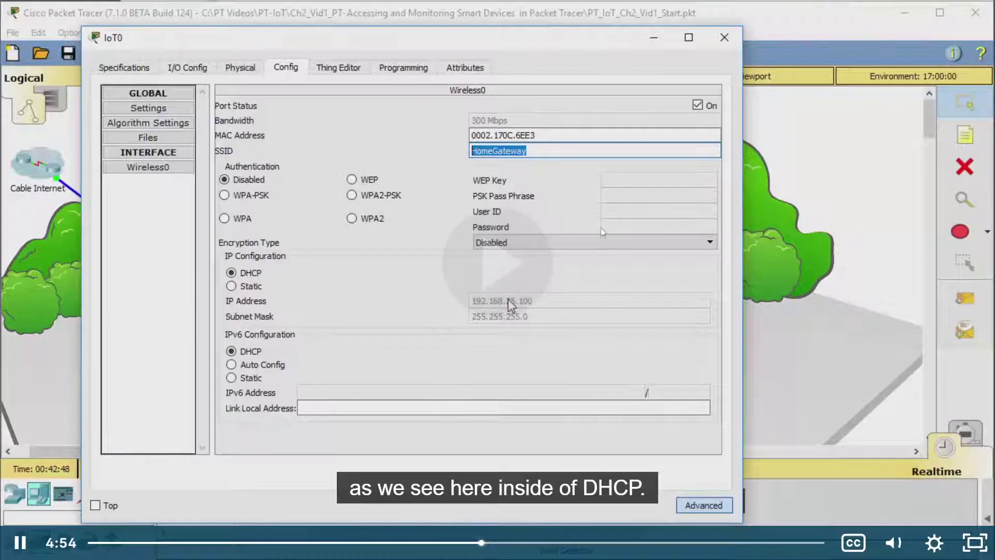
left_click(601, 226)
left_click(601, 227)
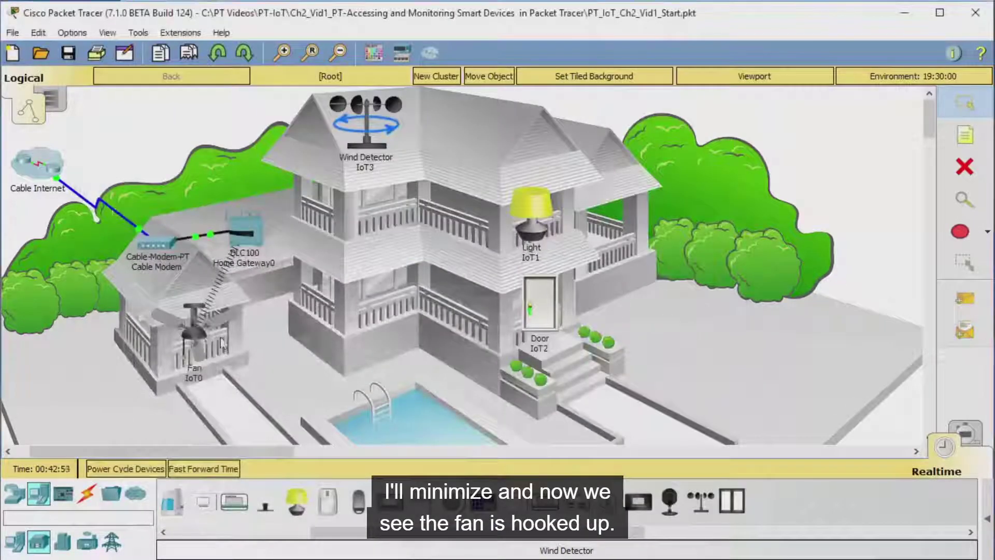
left_click(579, 234)
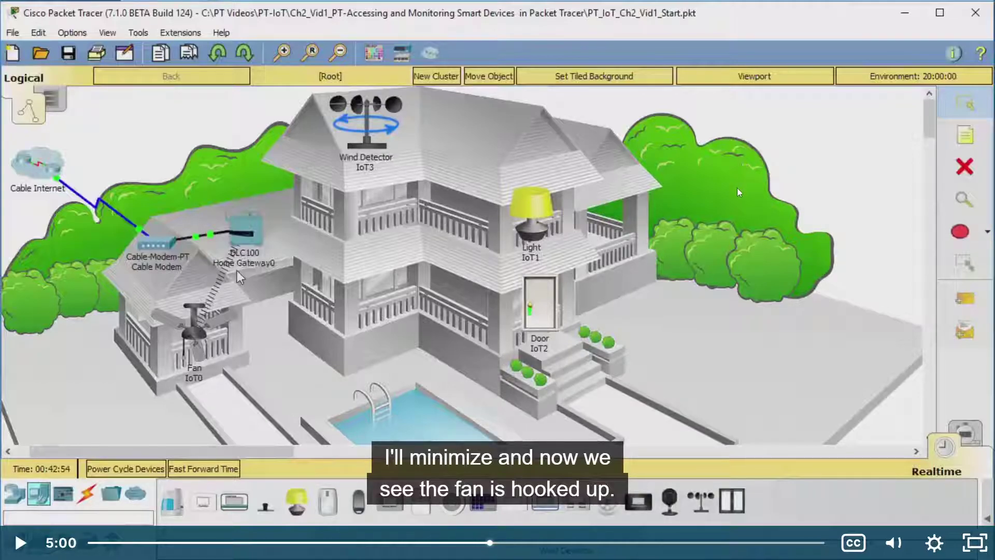
left_click(747, 200)
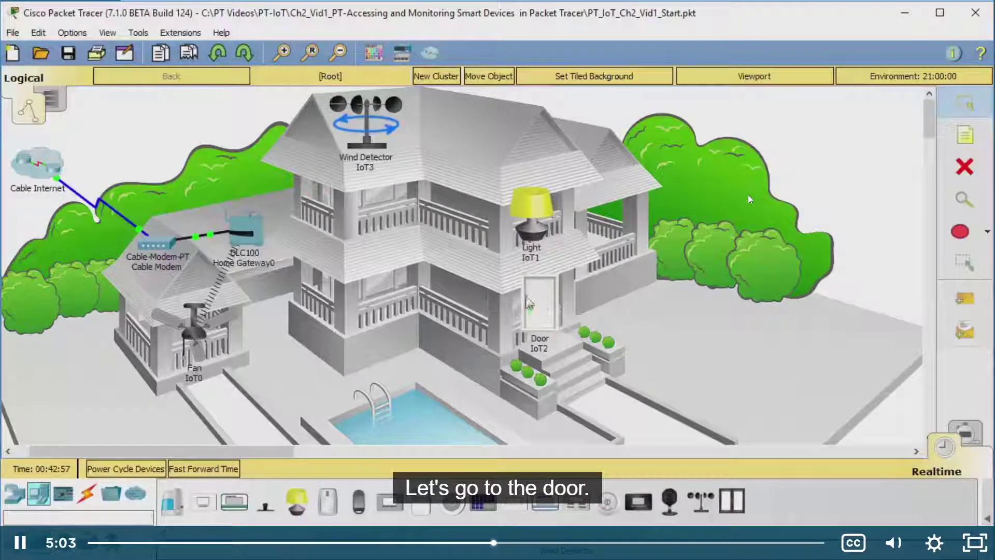
key("alt+Tab")
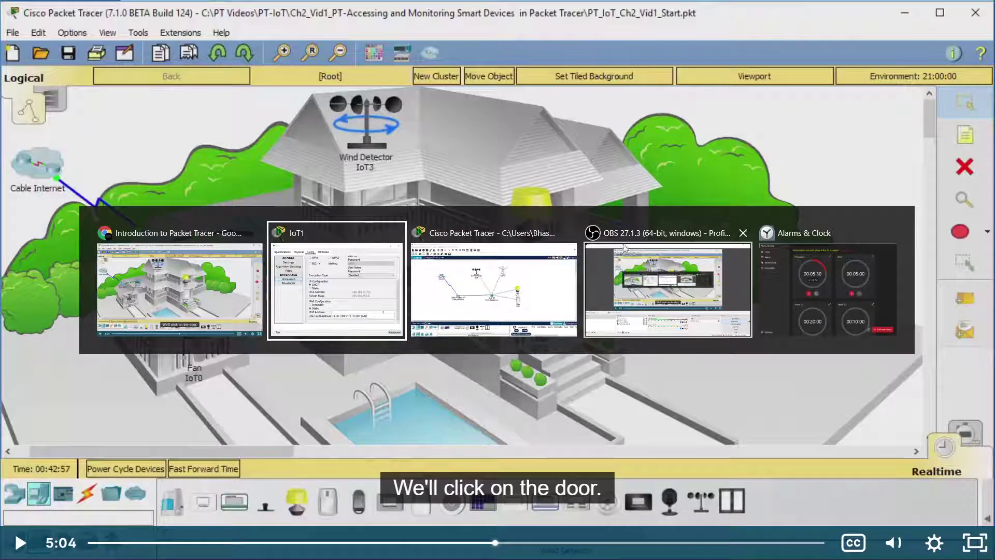
Step: Watch the tutorial give door IoT2 a wireless adapter and DHCP address 192.168.25.101
key("alt+Tab")
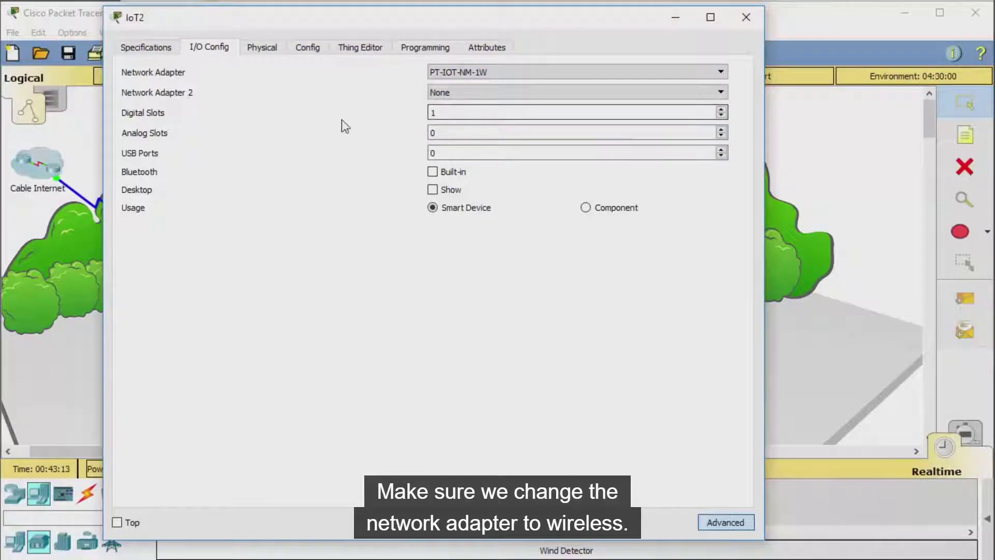
left_click(310, 49)
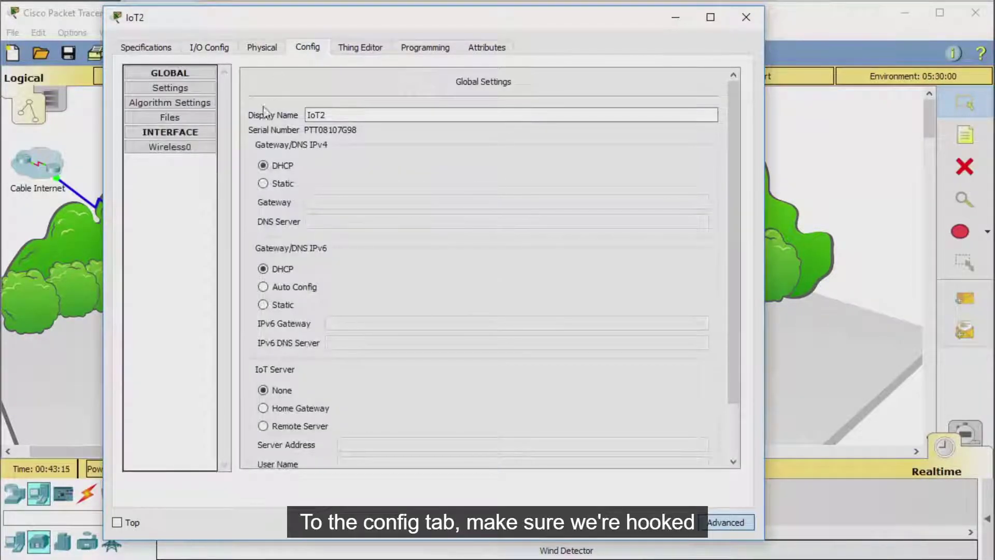
left_click(190, 147)
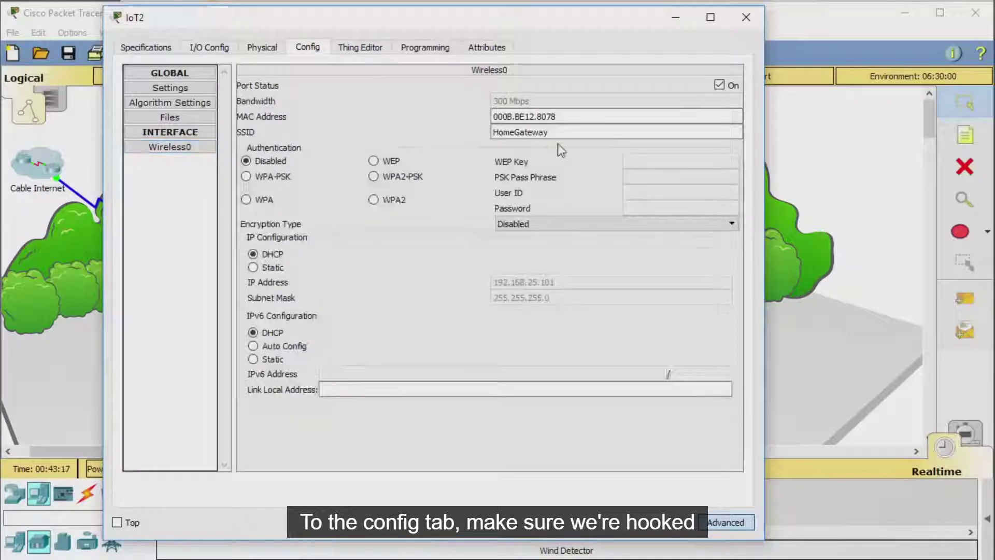
left_click(577, 309)
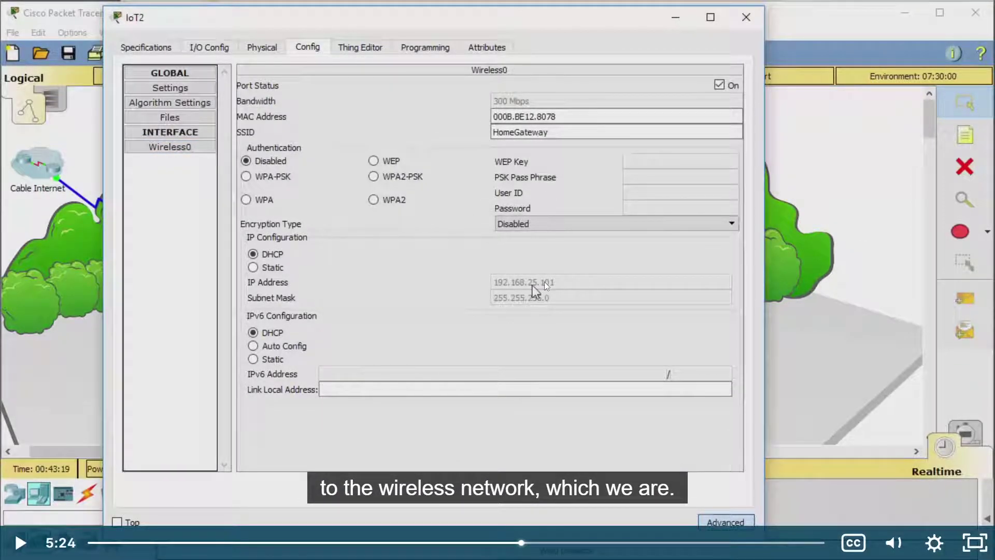
left_click(536, 292)
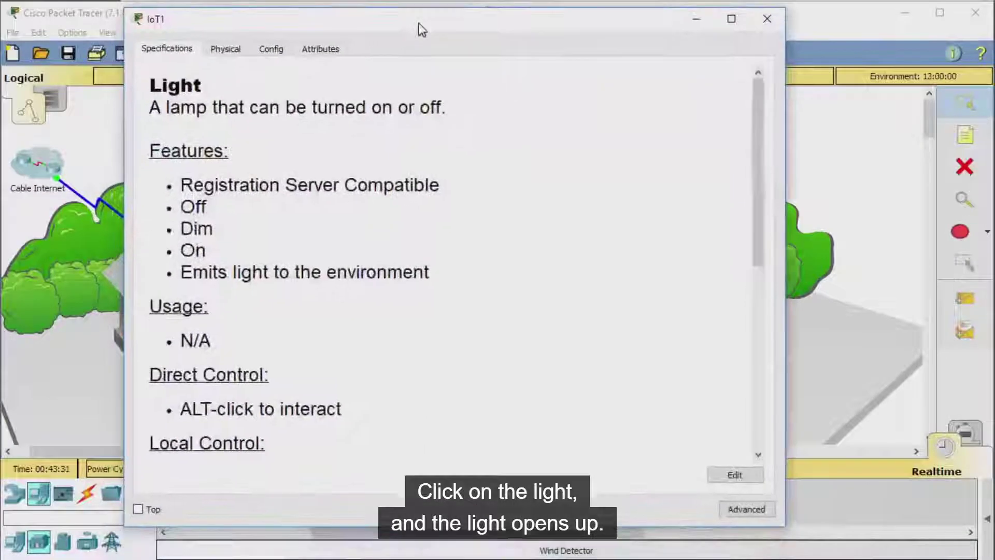
Step: Fit Light IoT1 with PT-IOT-NM-1W, confirm Wireless0 address 192.168.25.102, and close it
left_click(763, 512)
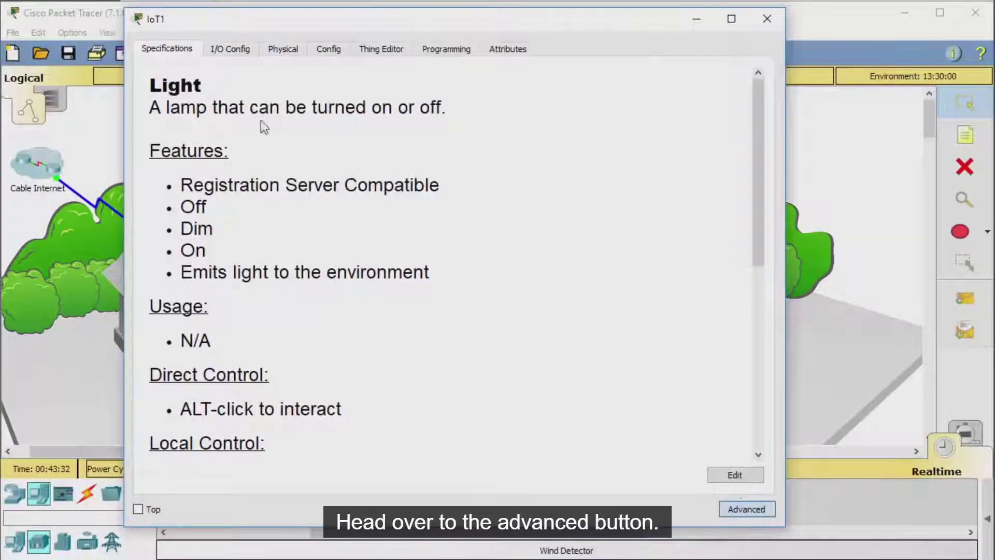
left_click(230, 49)
left_click(481, 74)
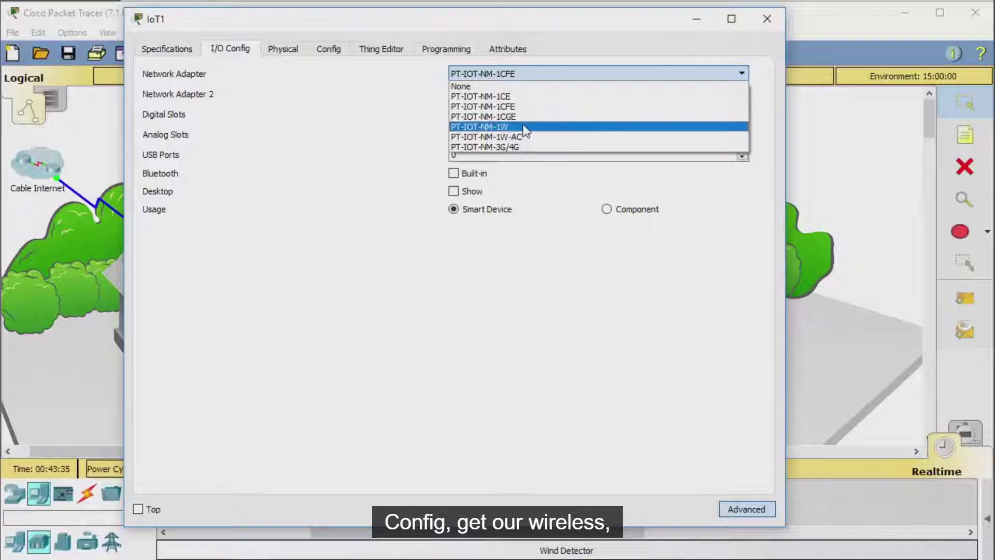
left_click(523, 127)
left_click(334, 48)
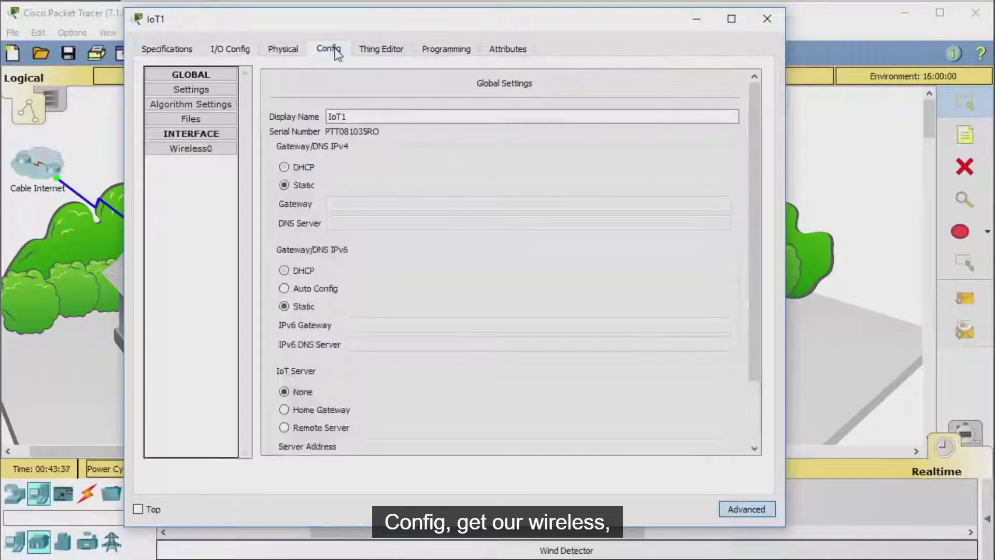
left_click(190, 148)
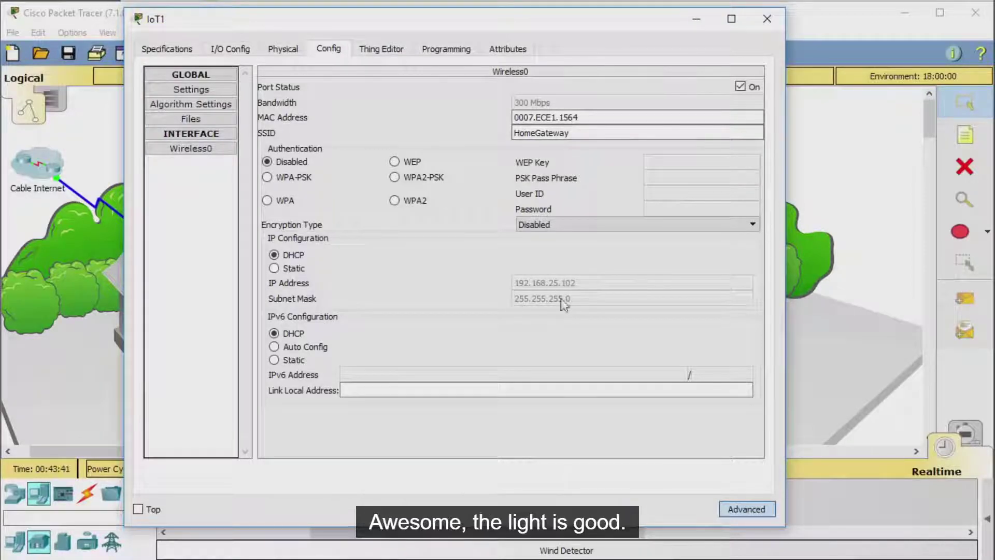
left_click(697, 19)
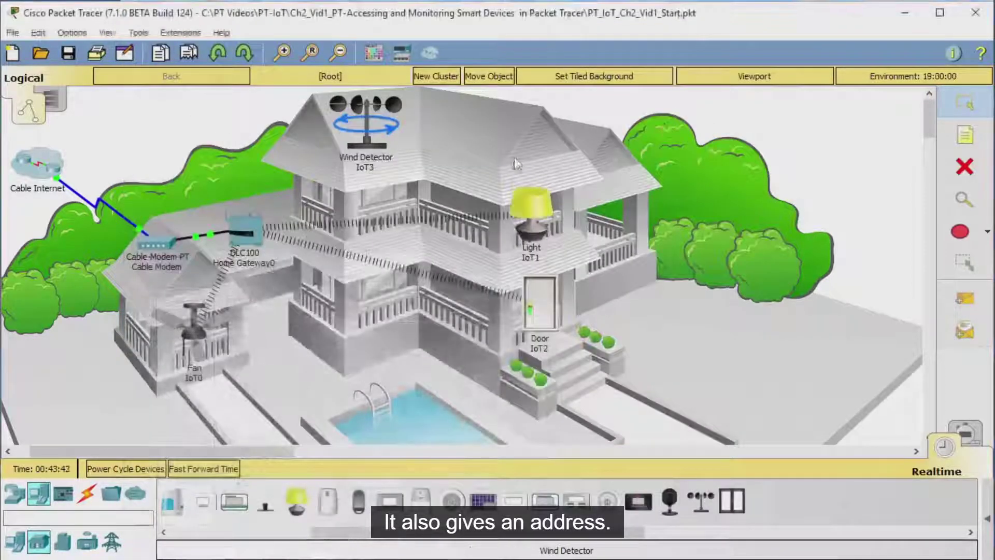
Step: Fit Wind Detector IoT3 with PT-IOT-NM-1W, confirm Wireless0 address 192.168.25.103, and close it
left_click(367, 122)
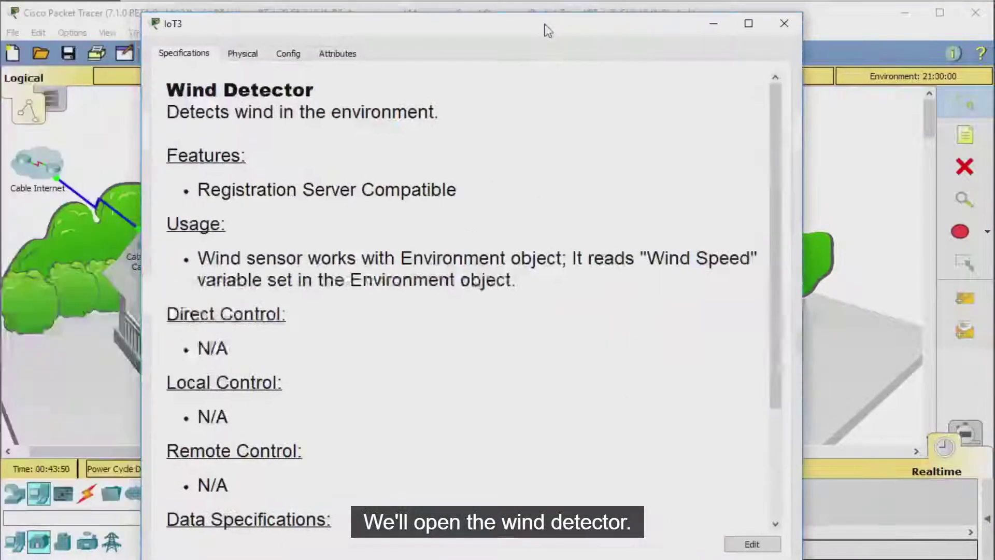
mouse_move(532, 19)
left_mouse_down()
mouse_move(534, 65)
mouse_move(529, 16)
left_mouse_up()
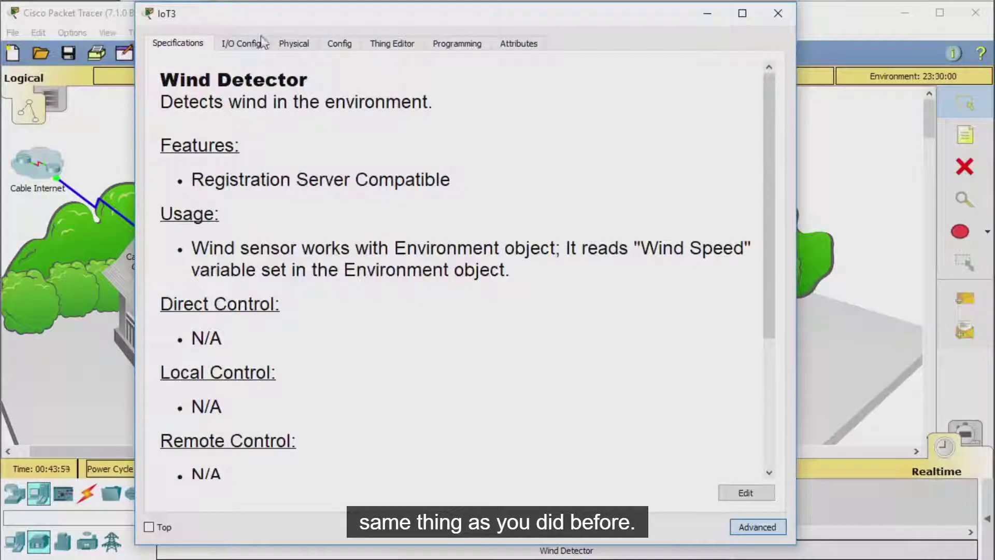
left_click(259, 44)
left_click(506, 70)
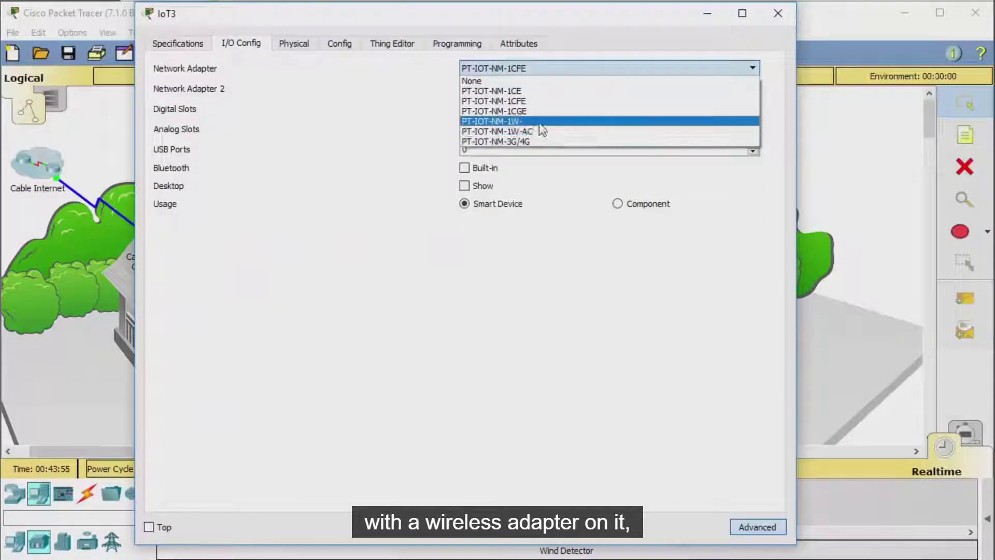
left_click(537, 123)
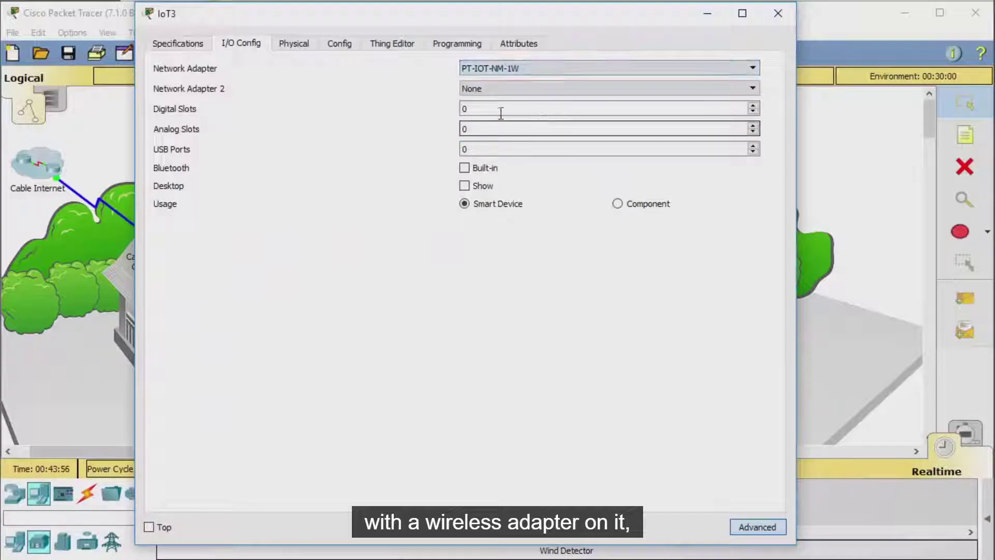
left_click(345, 47)
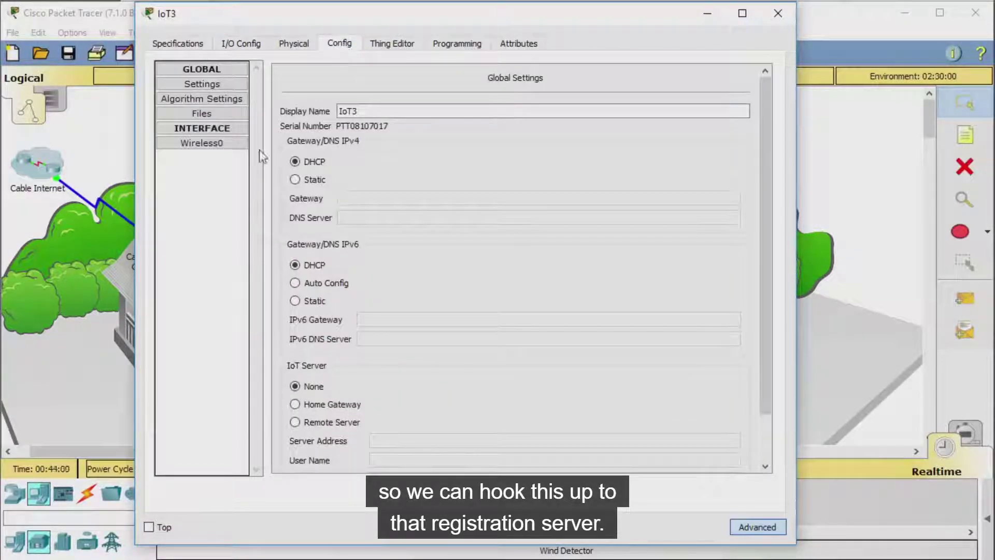
left_click(201, 142)
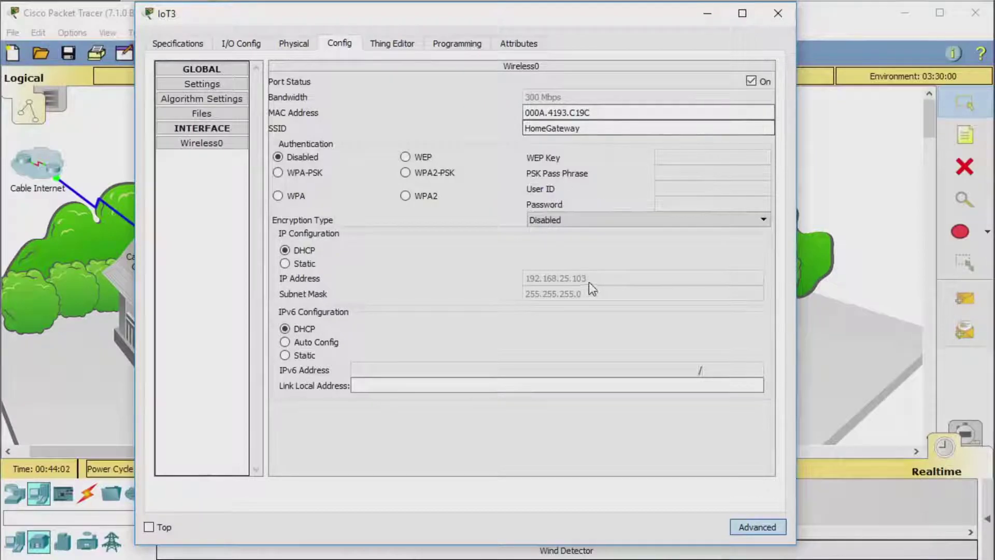
left_click(778, 13)
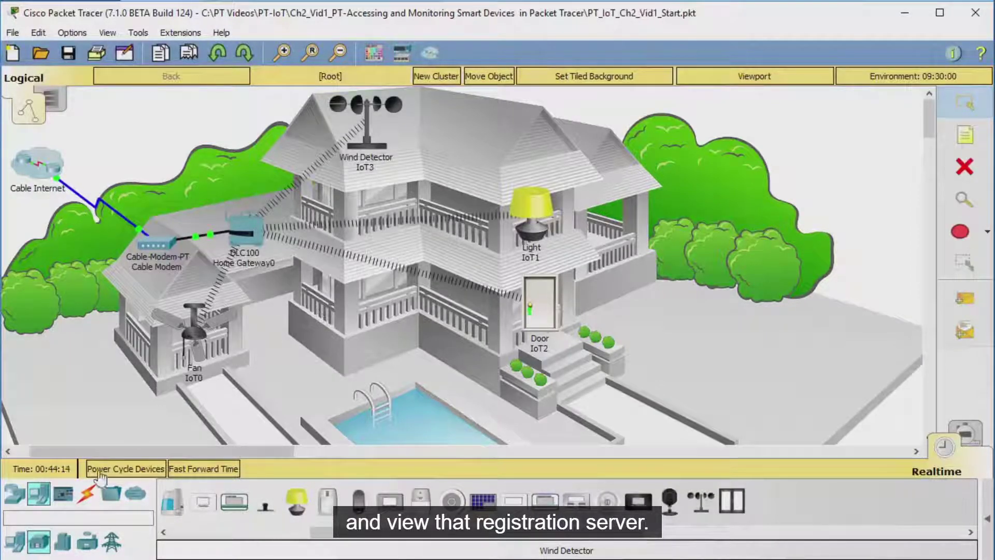
Step: Pick the Wireless Tablet from End Devices and pause the tutorial
left_click(43, 497)
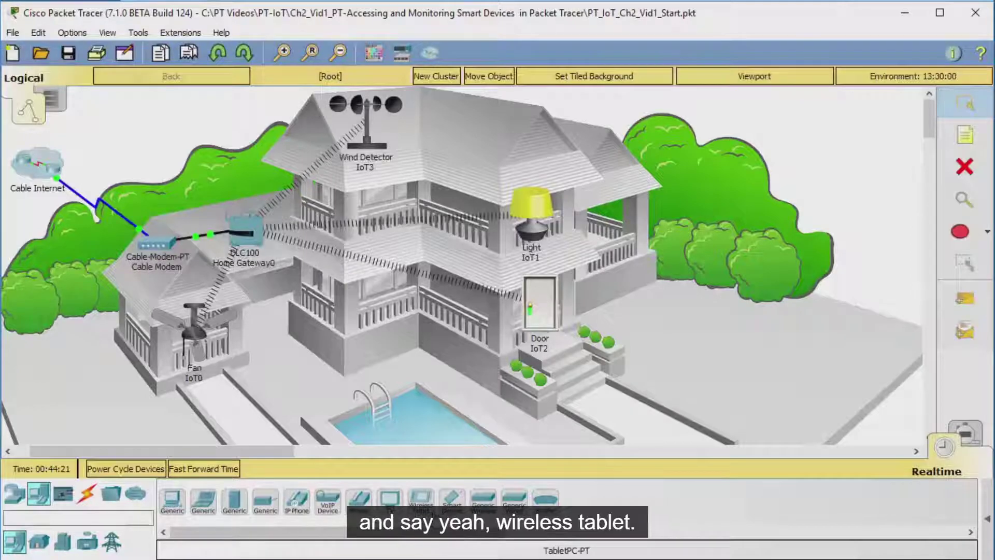
left_click(421, 499)
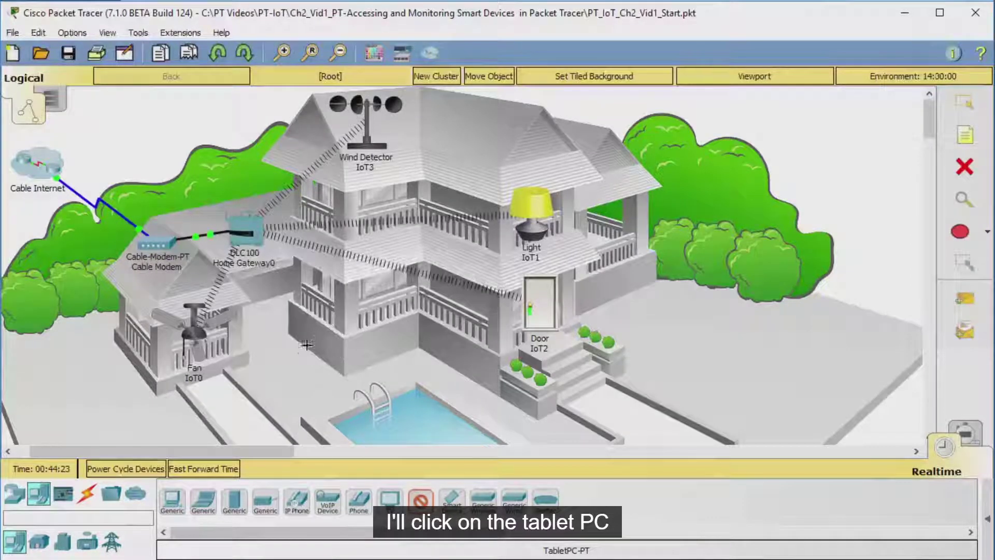
left_click(540, 250)
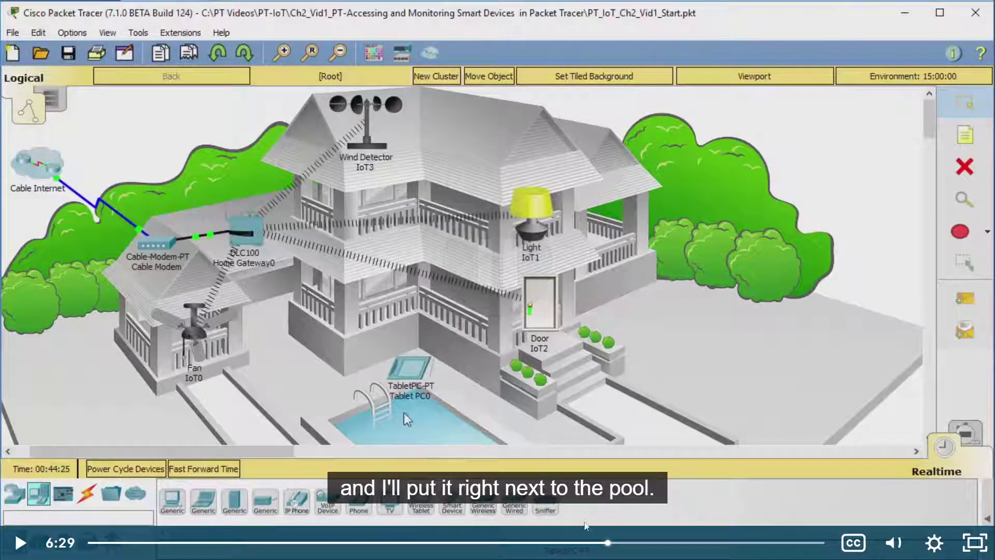
Step: Rewind the tutorial to 6:06 and leave it paused at 6:09
left_click(577, 543)
key("space")
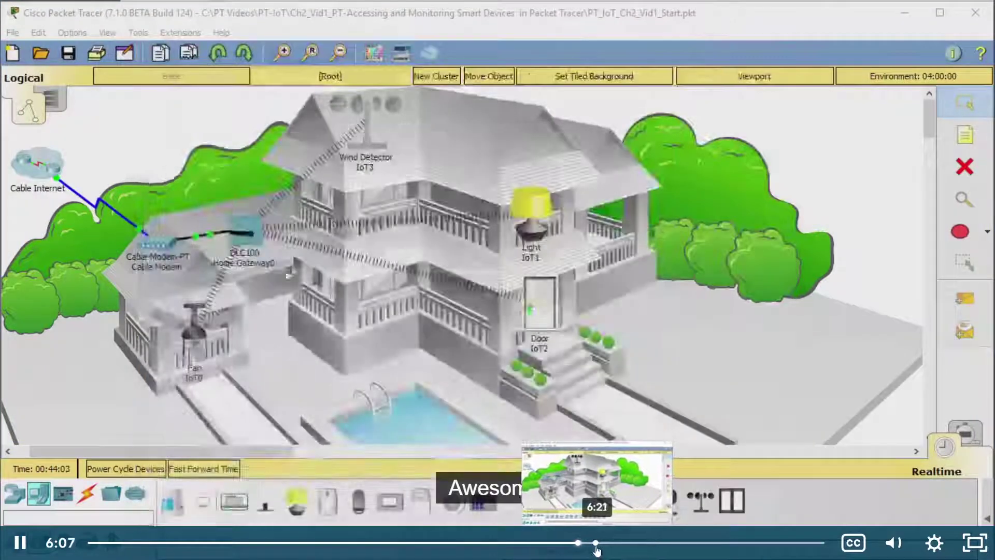
left_click(600, 392)
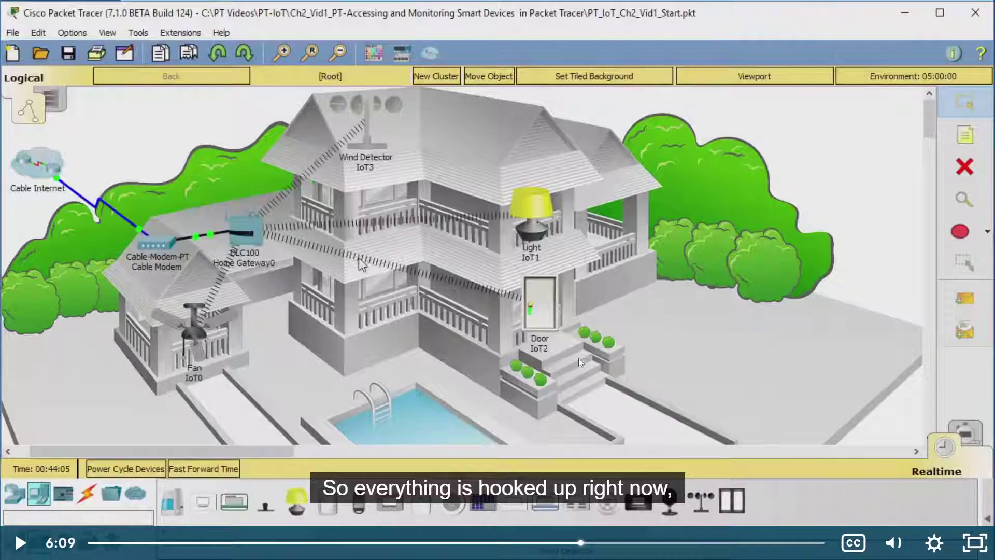
left_click(733, 333)
left_click(695, 317)
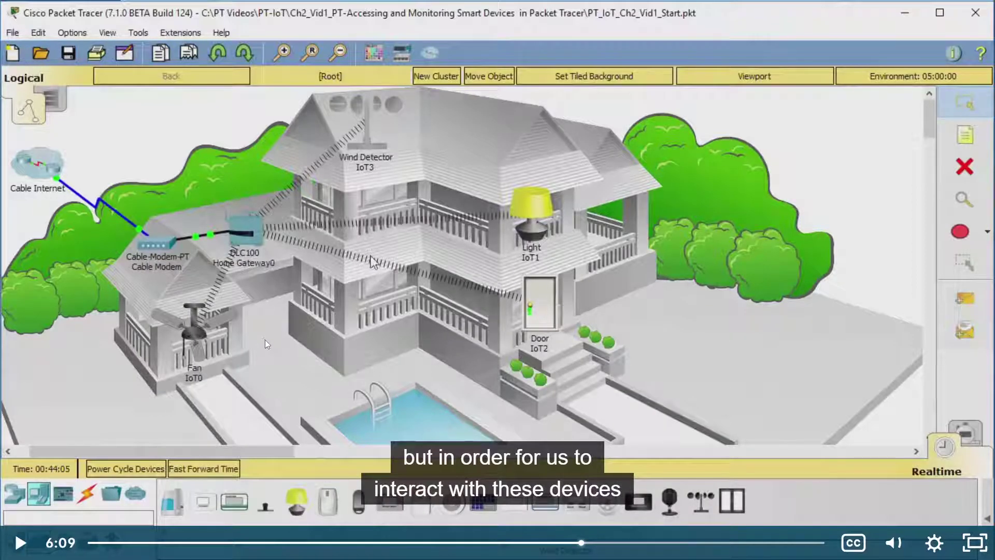
key("alt+Tab")
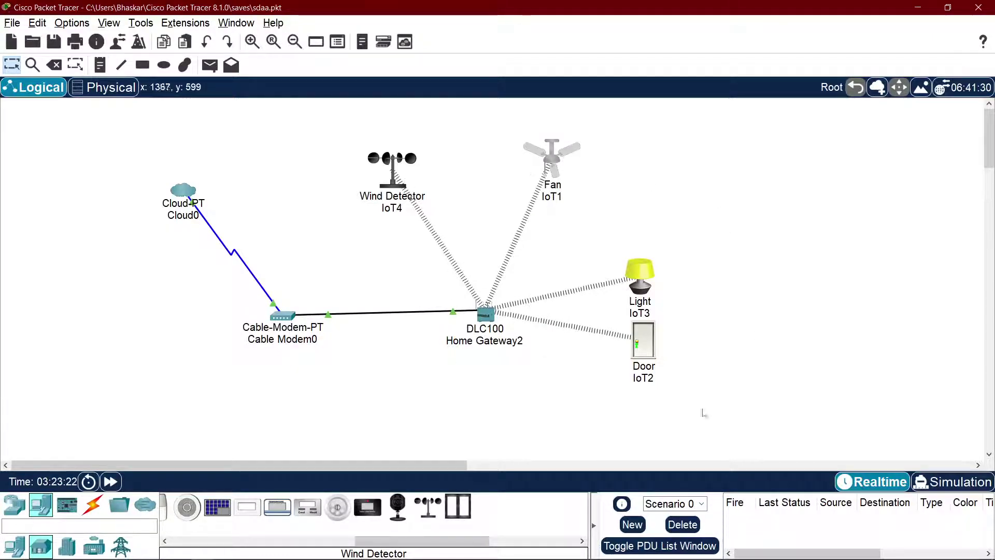
Step: Resume the tutorial briefly, then return to the live Packet Tracer window
key("alt+Tab")
left_click(561, 353)
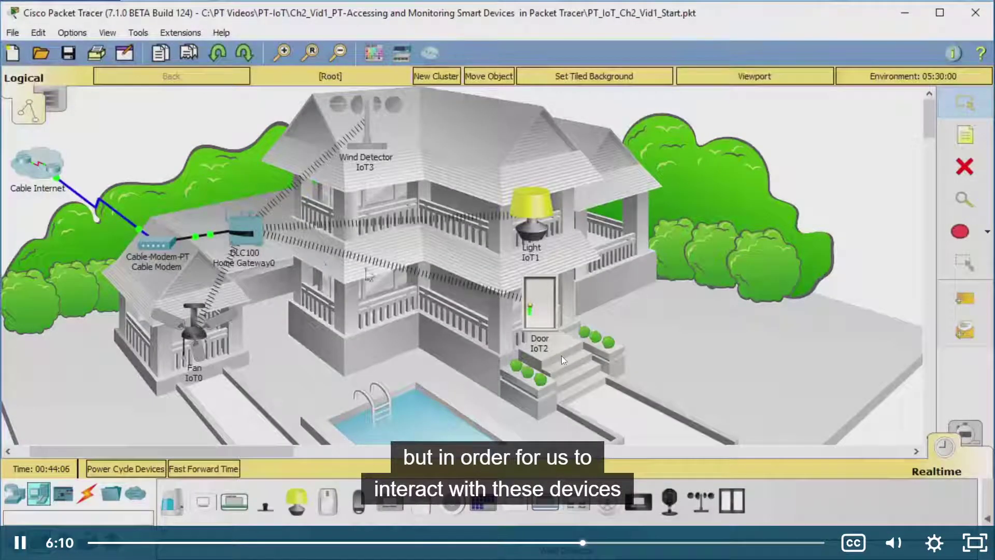
key("alt+Tab")
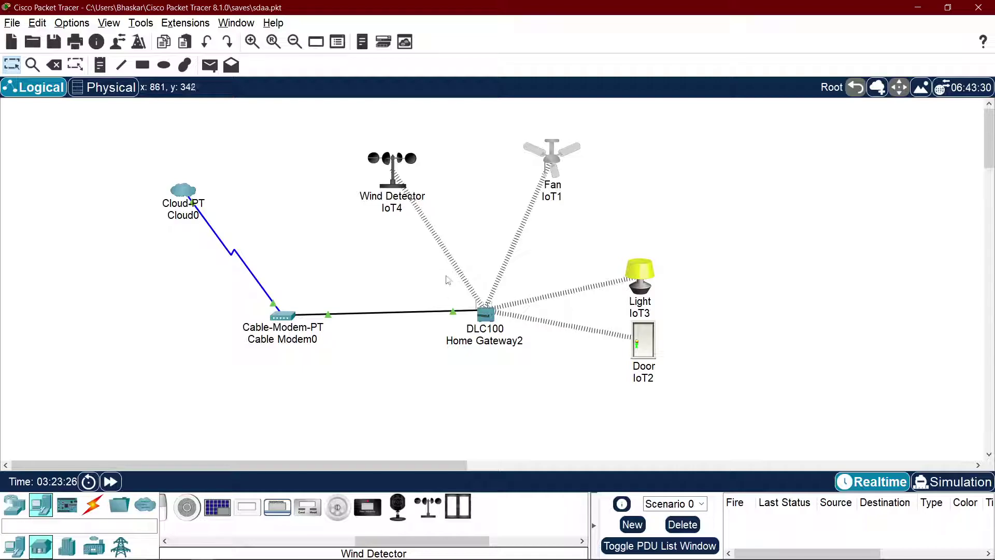
Step: View index.php in Home Gateway2's File Manager, close it, and nudge Light IoT3 upward
left_click(484, 311)
left_click(428, 126)
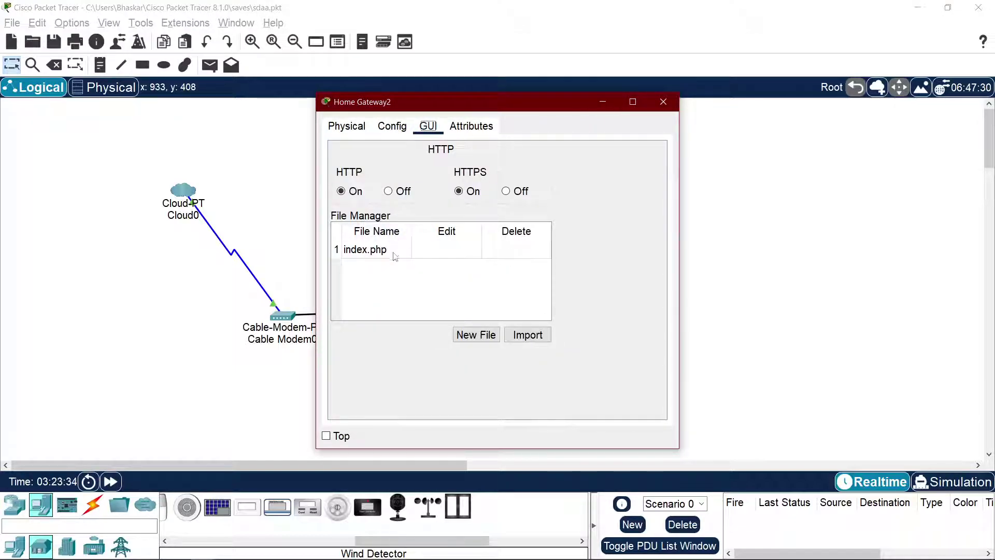
left_click(373, 257)
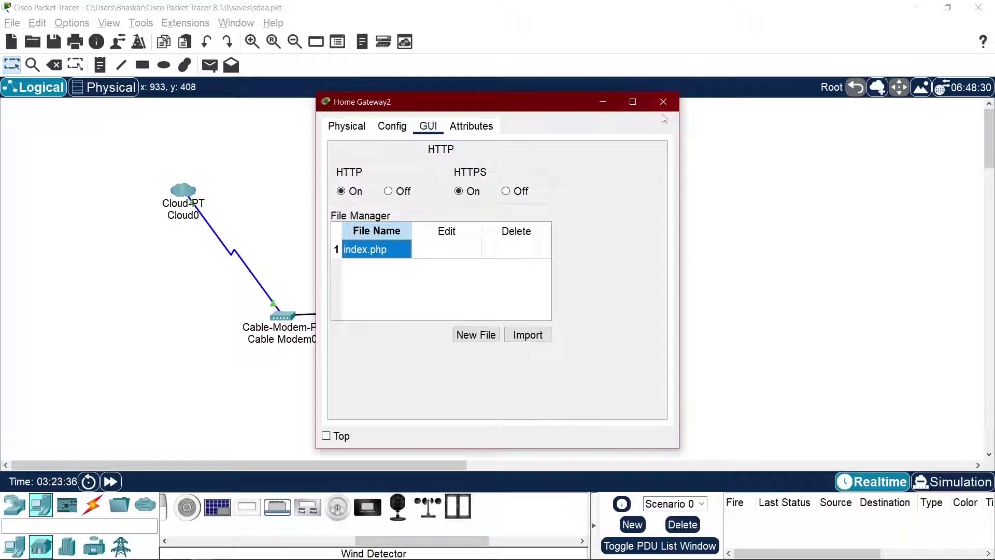
left_click(663, 101)
left_click_drag(643, 280, 643, 246)
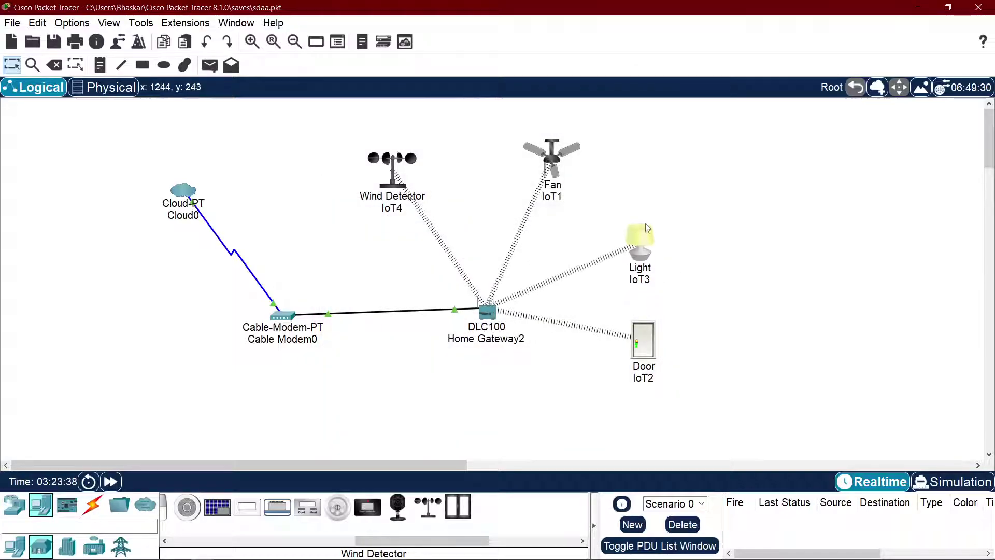
Step: Drag Door IoT2 up-right toward the light, show the End Devices category, and return to the Chrome tutorial video
left_click_drag(652, 347, 656, 331)
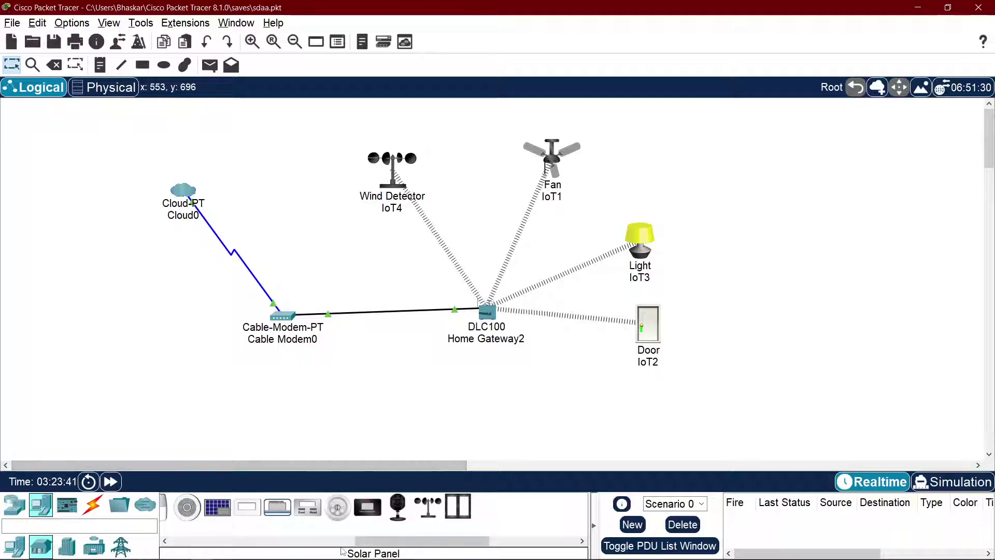
left_click_drag(392, 541, 193, 541)
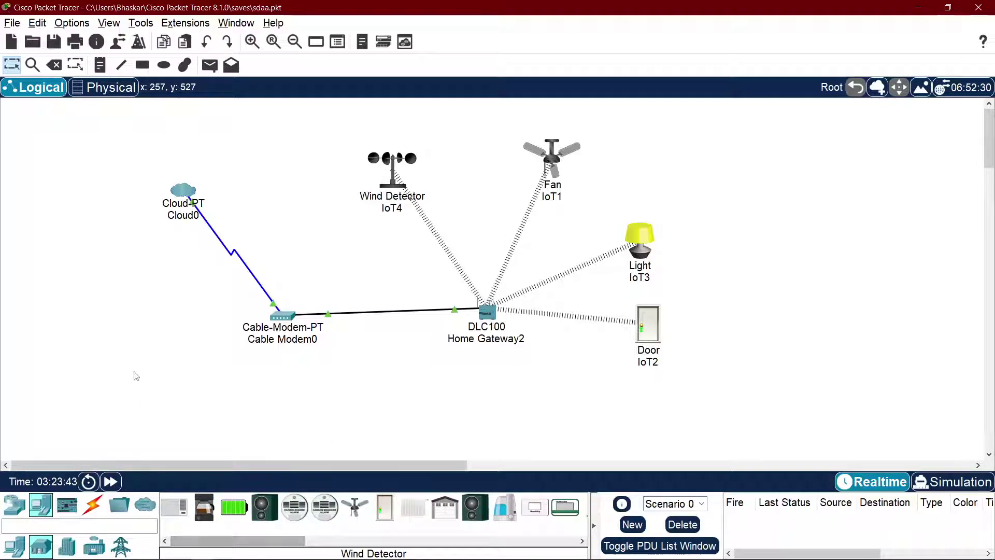
left_click(18, 548)
left_click(14, 509)
left_click(40, 505)
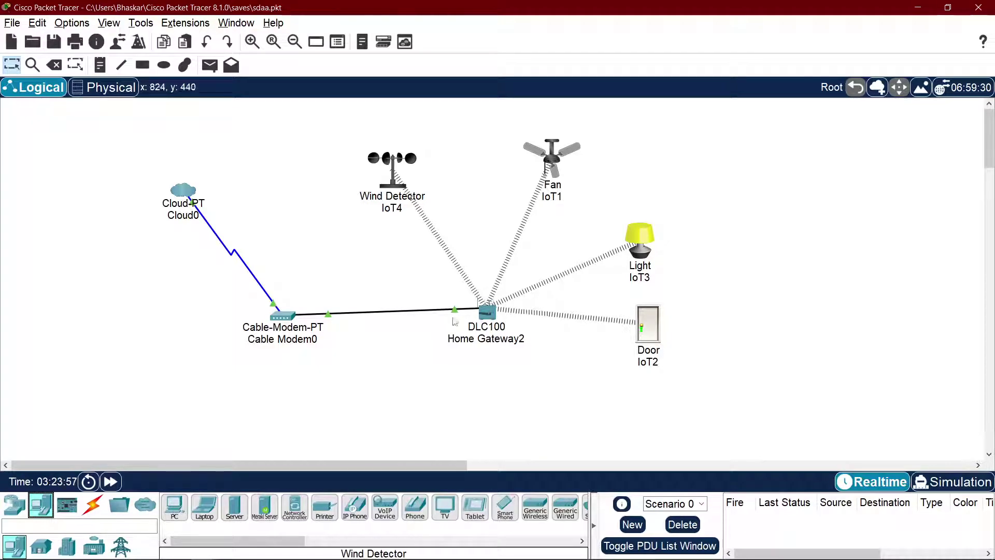
mouse_move(485, 323)
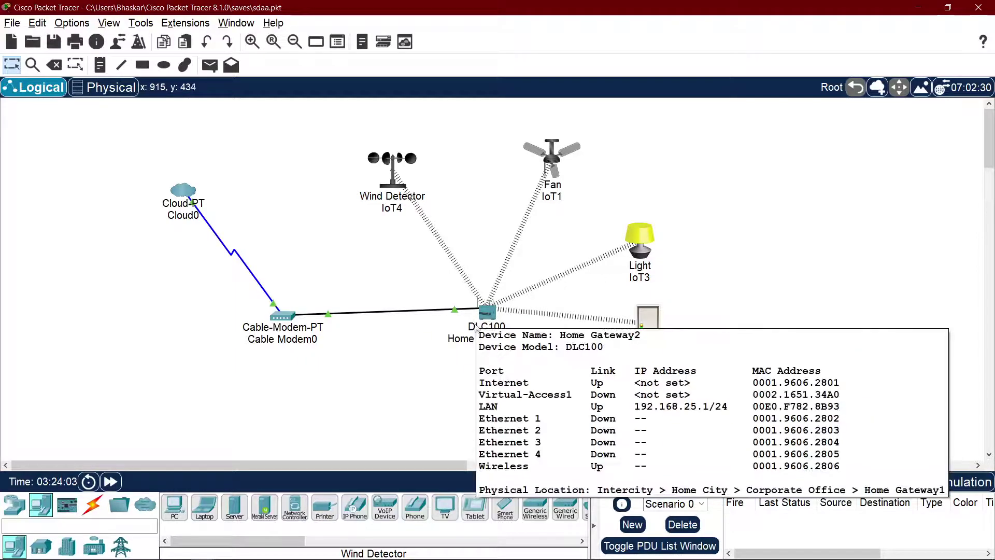
key("alt+Tab")
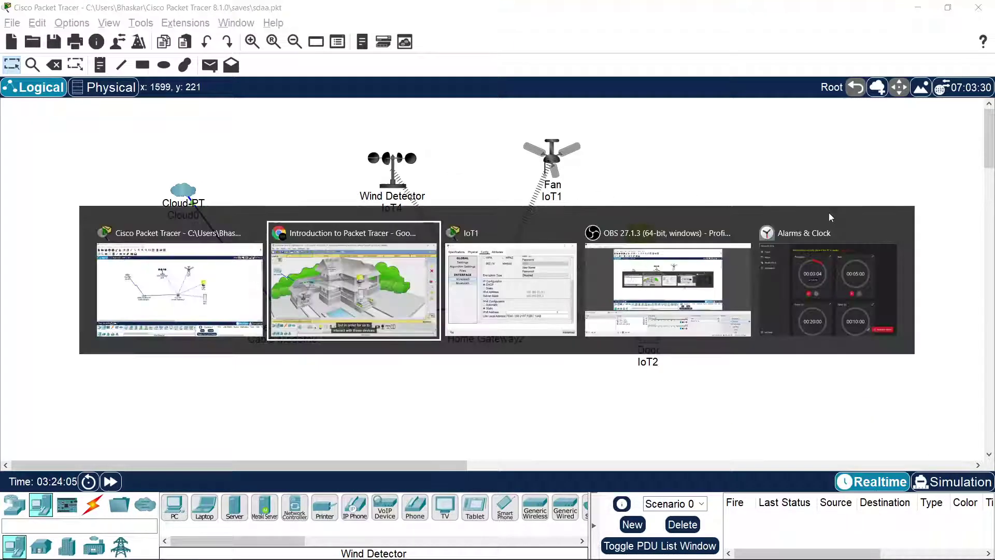
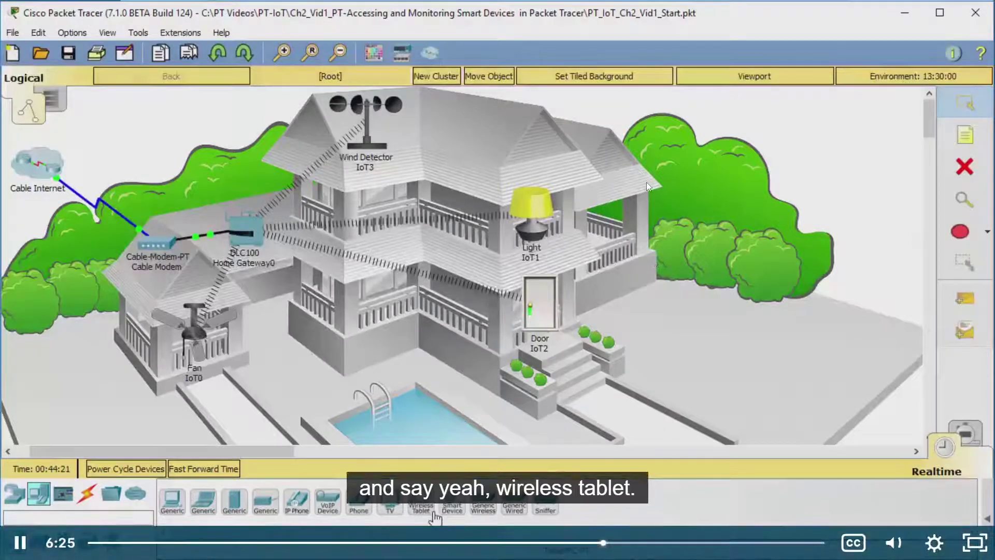
Step: Place a Tablet PC on the canvas below Home Gateway2
key("alt+Tab")
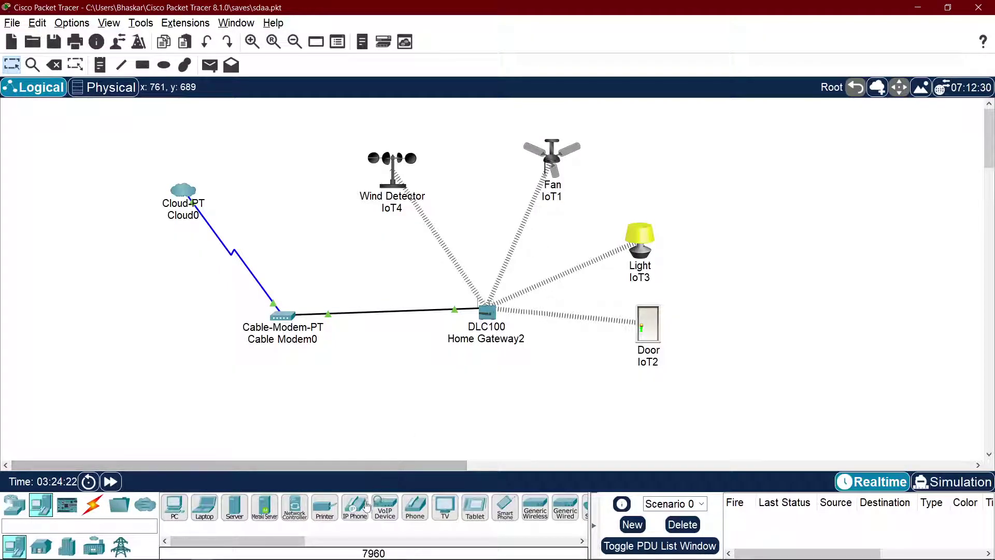
left_click(477, 513)
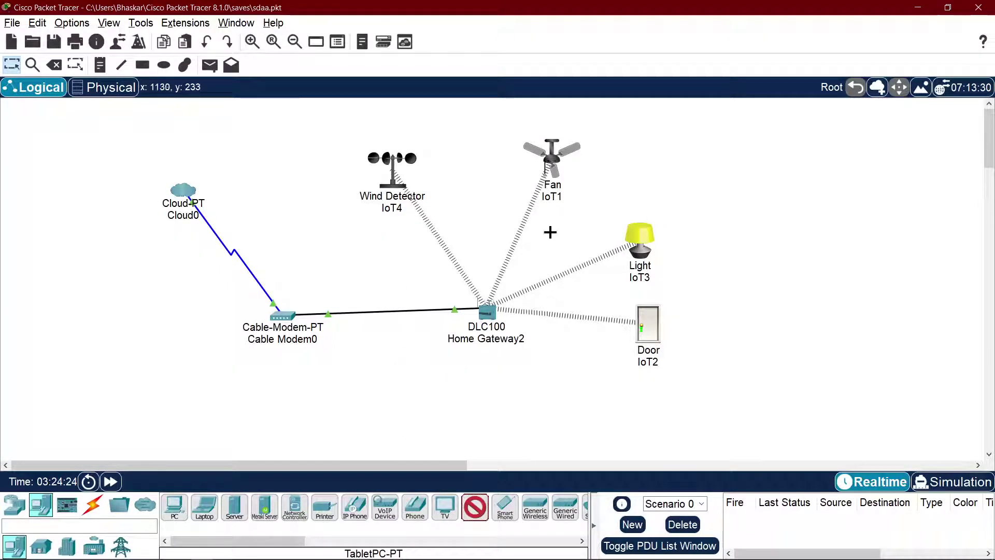
left_click(393, 400)
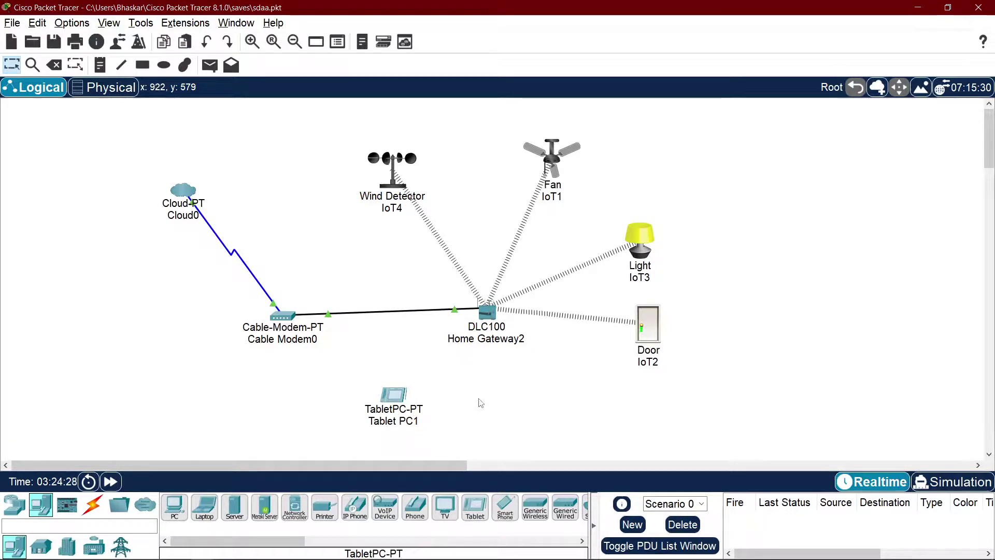
Step: Pause the tutorial video, then return to Packet Tracer
key("alt+Tab")
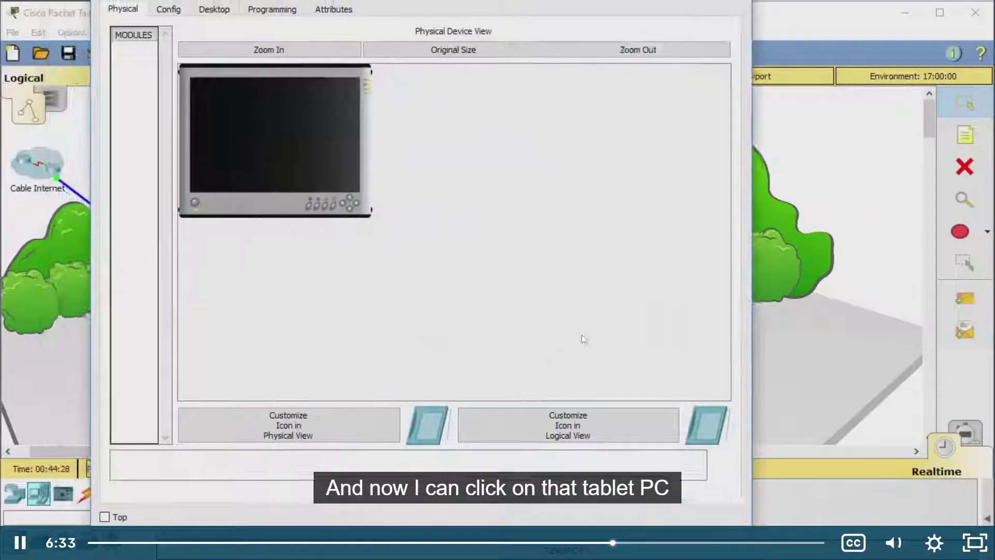
left_click(582, 309)
key("alt+Tab")
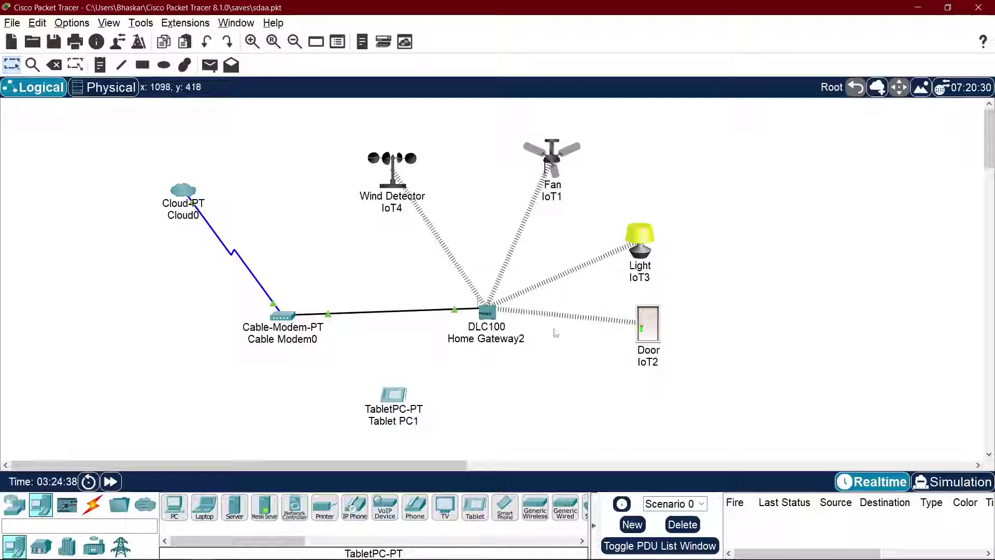
Step: Open Tablet PC1, zoom its device view, power it on and show its Desktop apps
left_click(386, 395)
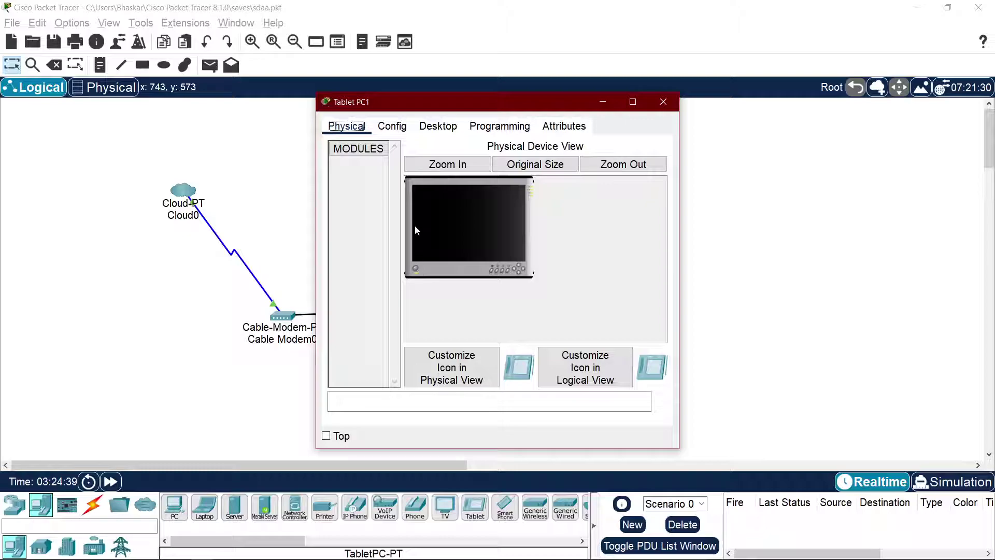
left_click(456, 165)
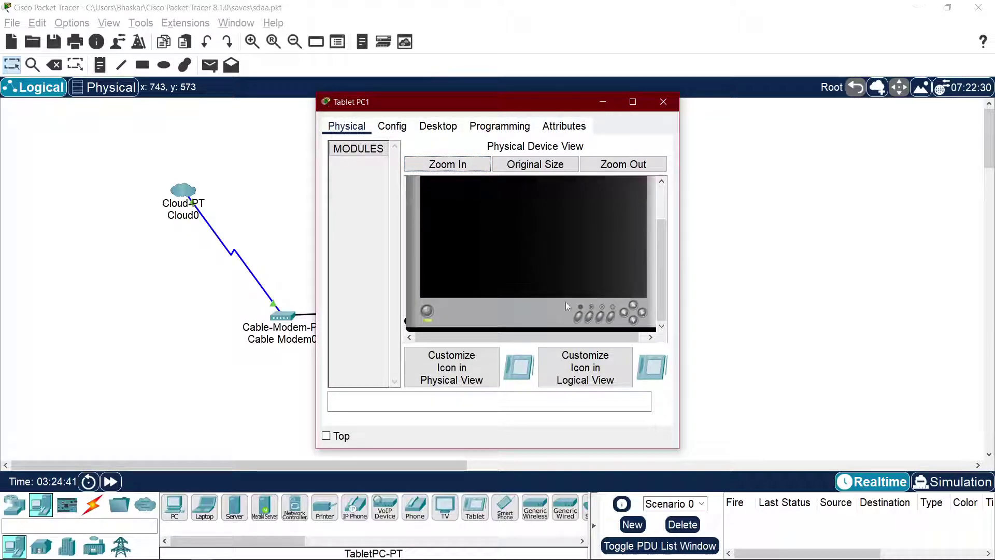
left_click(427, 310)
left_click(427, 310)
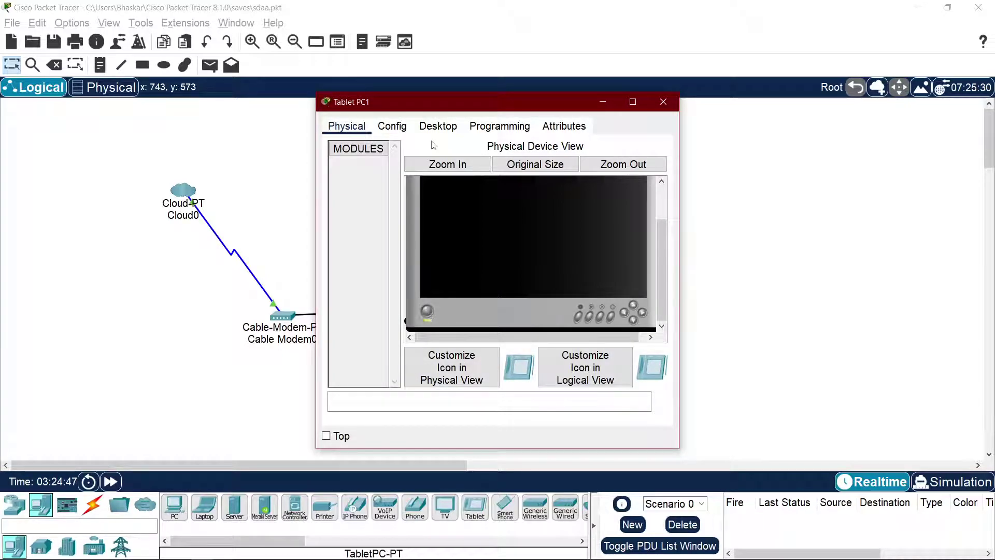
left_click(439, 127)
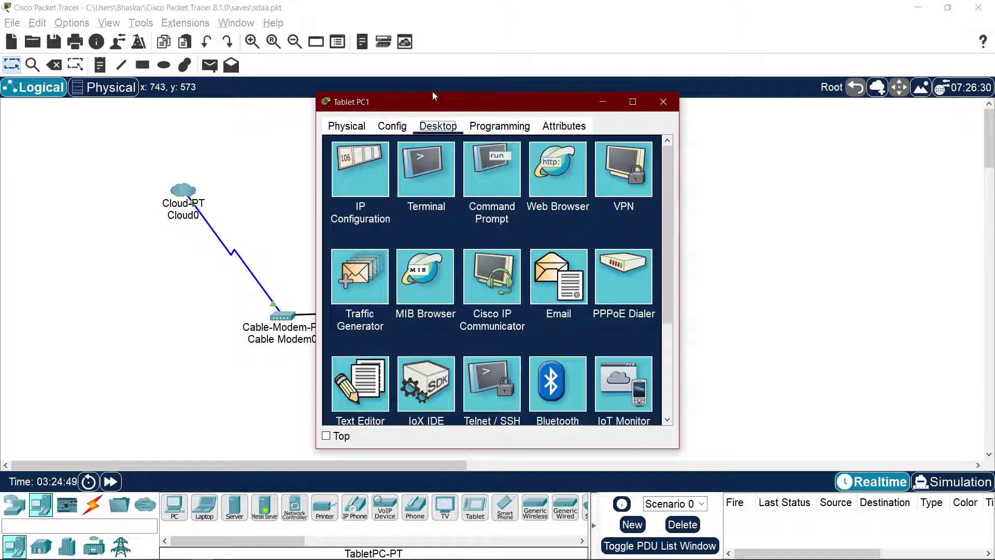
left_click_drag(434, 101, 798, 105)
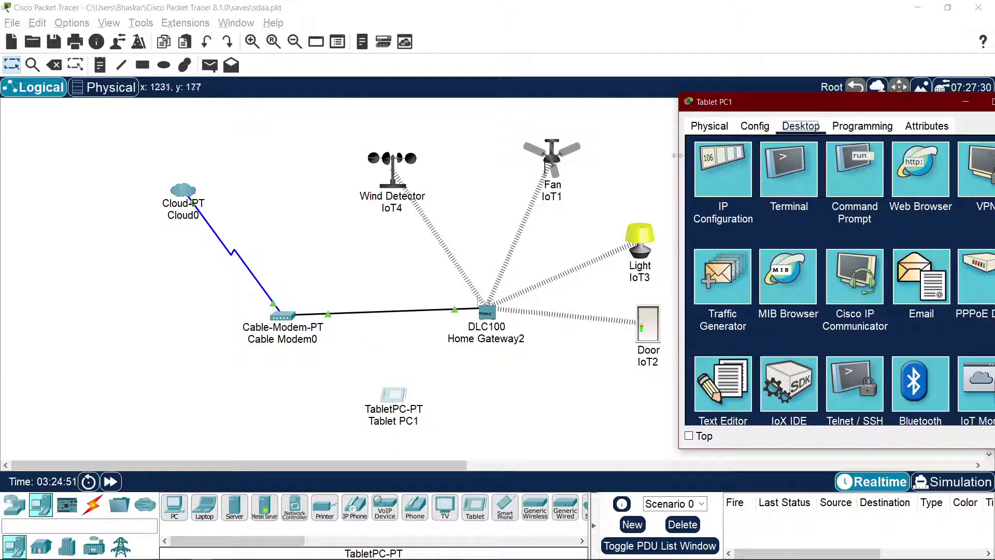
left_click_drag(752, 101, 518, 108)
Step: Show Tablet PC1's Config > Wireless0 settings in a widened window
left_click(521, 132)
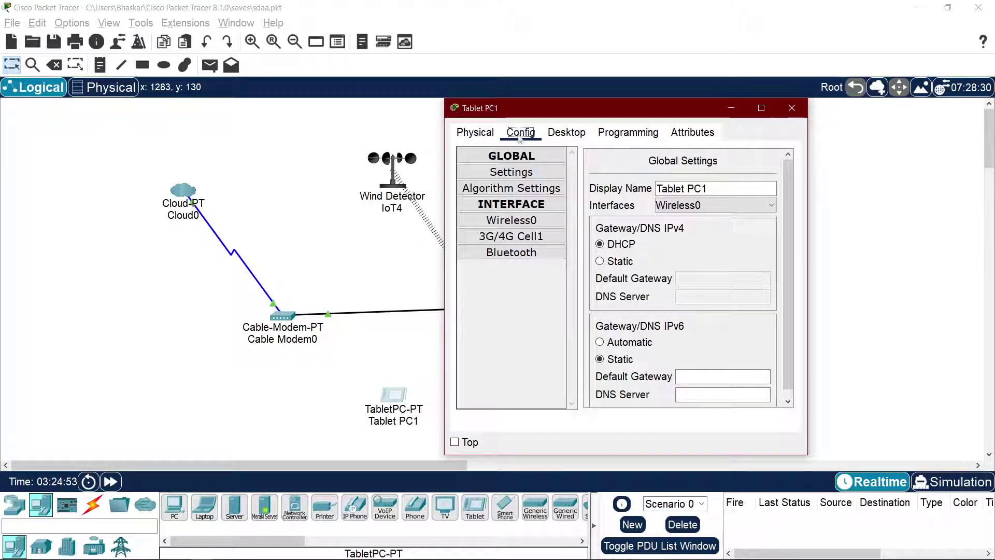
left_click(513, 221)
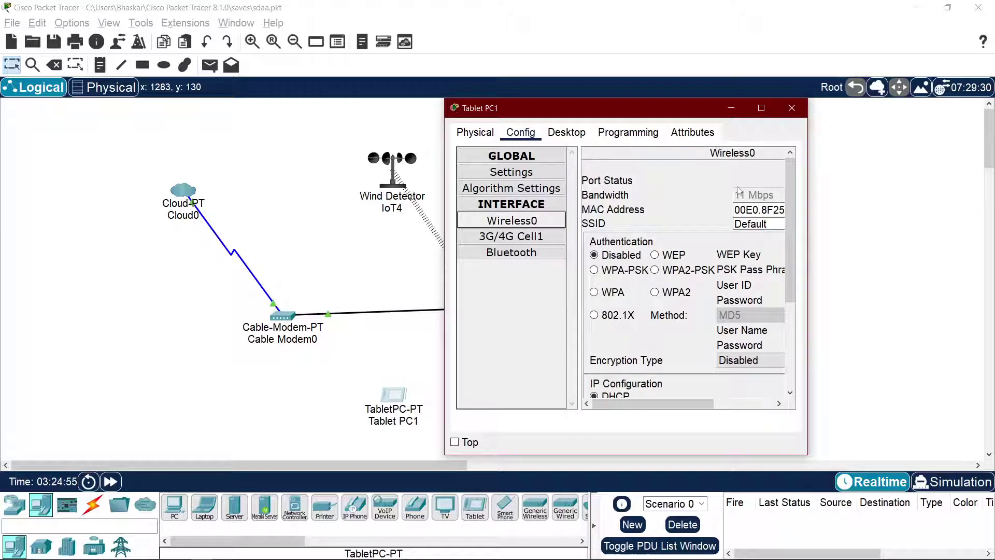
left_click_drag(811, 270, 975, 270)
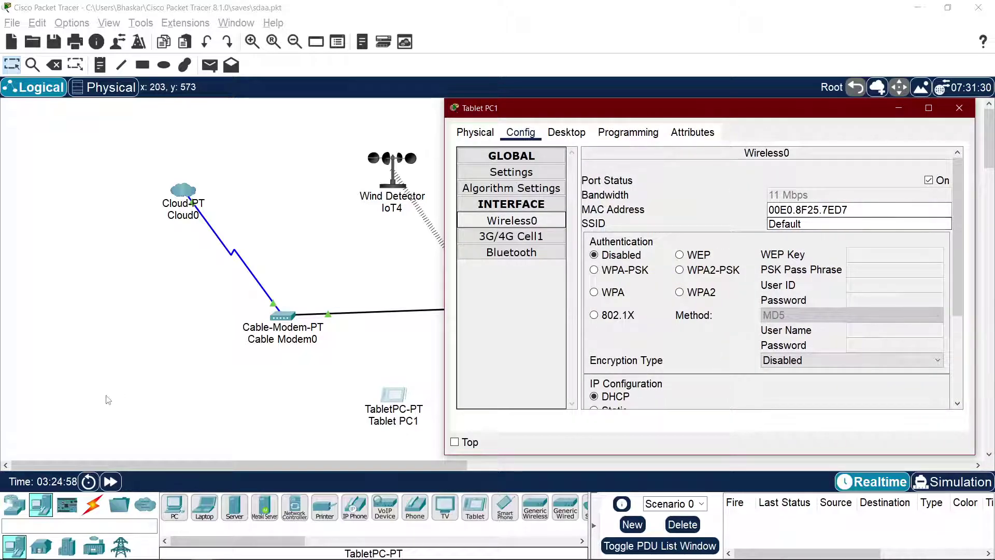
left_click(107, 400)
Step: Copy the SSID 'HomeGateway' from Home Gateway2's wireless configuration
left_click(487, 321)
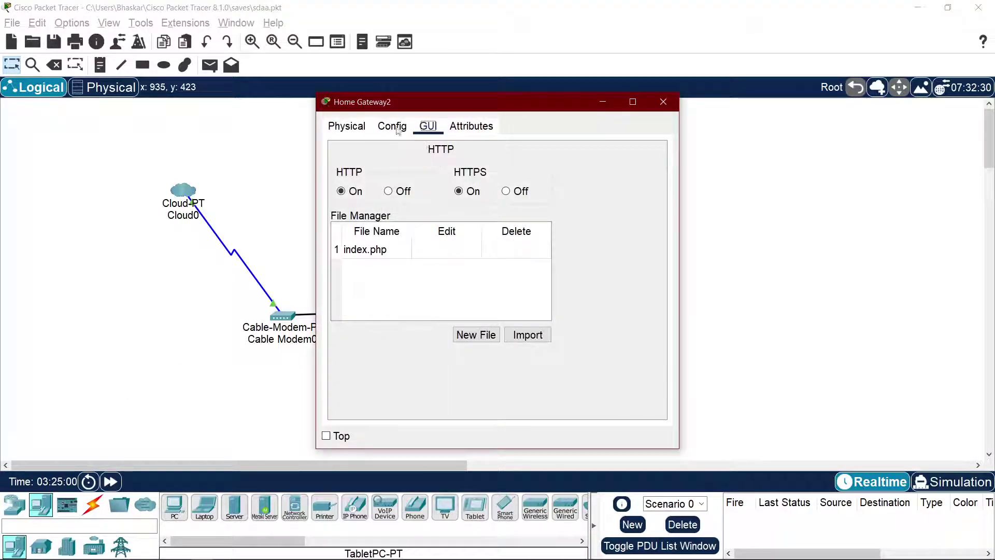
left_click(405, 131)
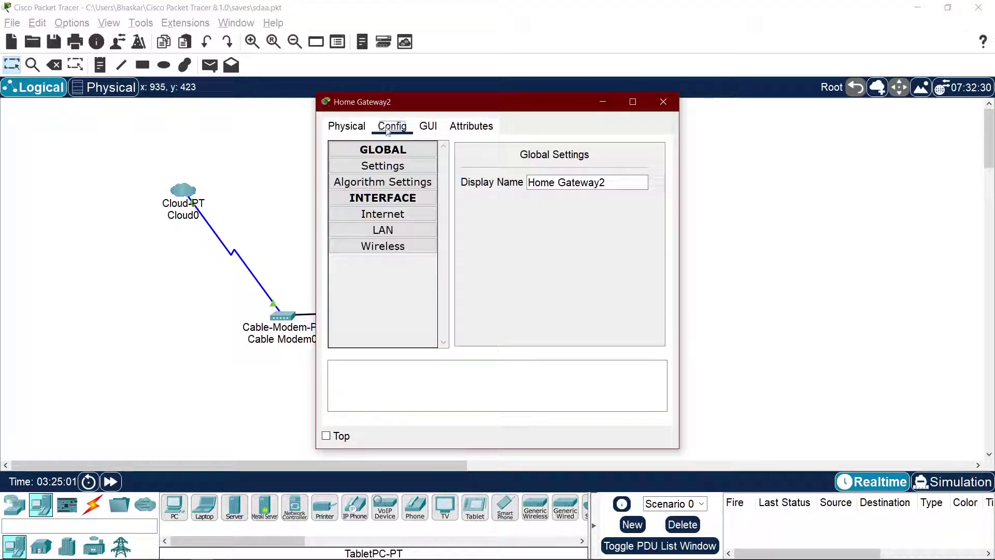
left_click(373, 216)
left_click(383, 246)
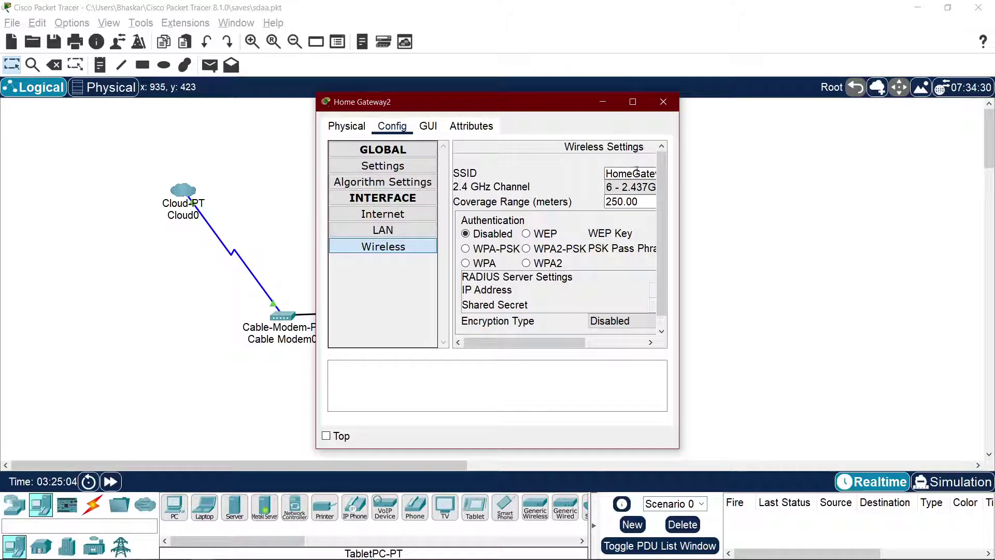
left_click_drag(543, 344, 580, 348)
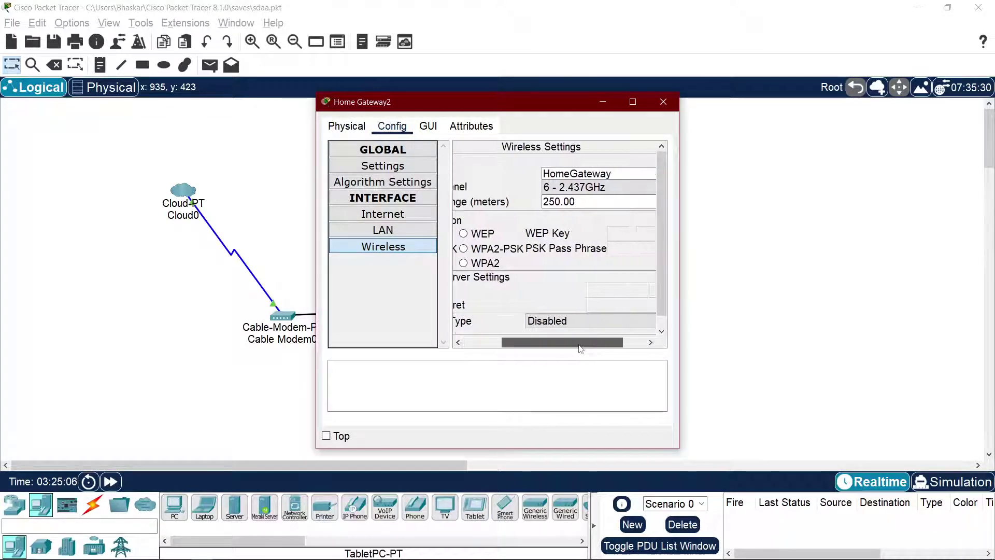
double_click(590, 173)
key("ctrl+c")
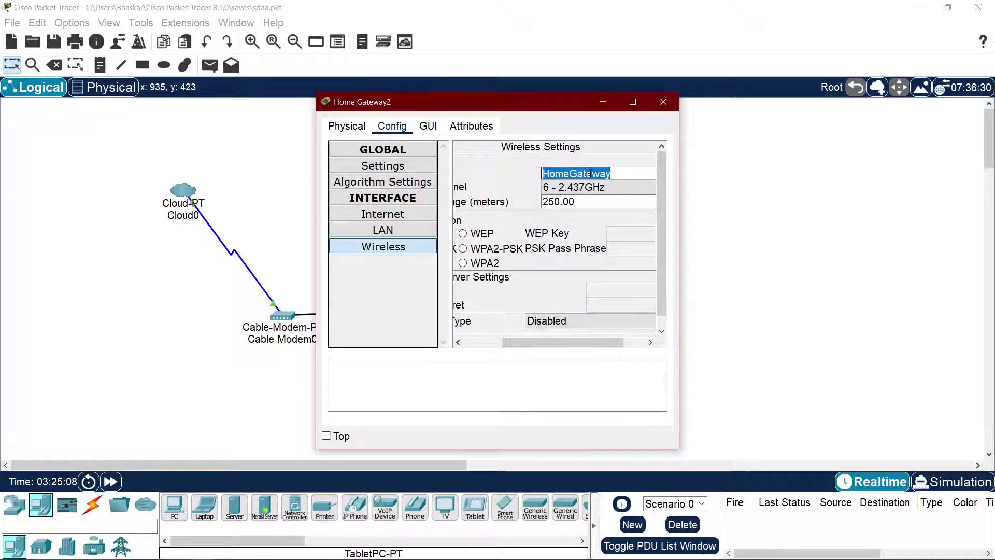
left_click(664, 102)
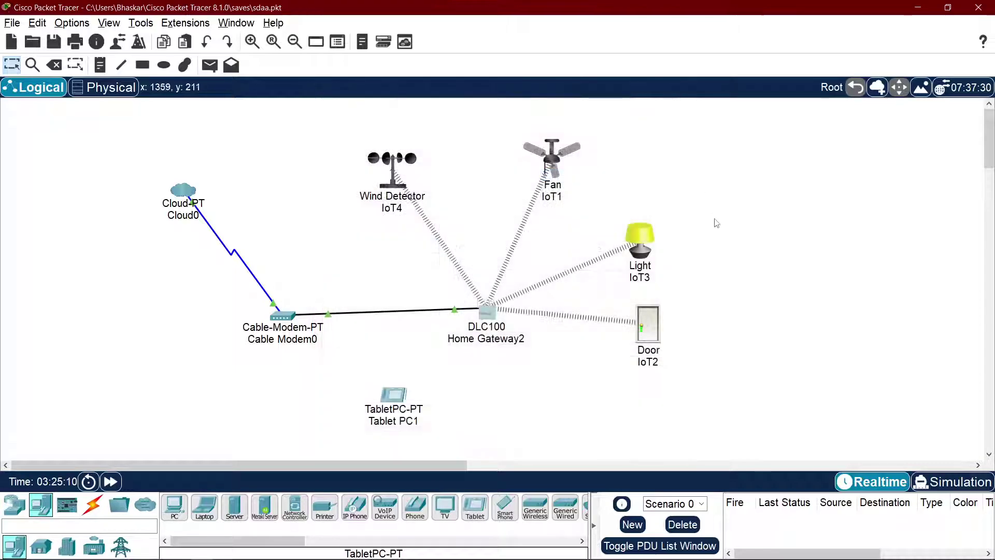
Step: Paste HomeGateway as Tablet PC1's Wireless0 SSID and close the tablet window
left_click(394, 395)
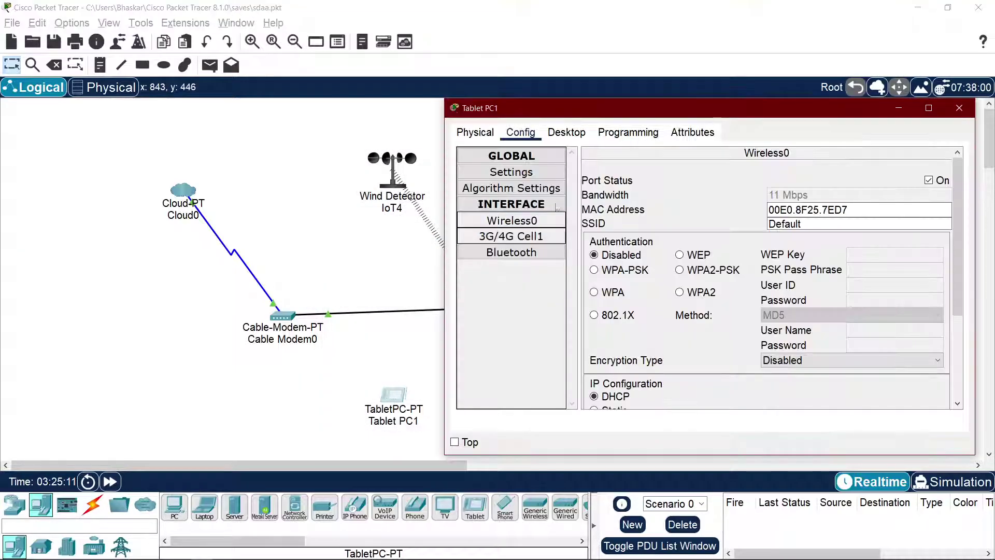
double_click(802, 224)
key("ctrl+v")
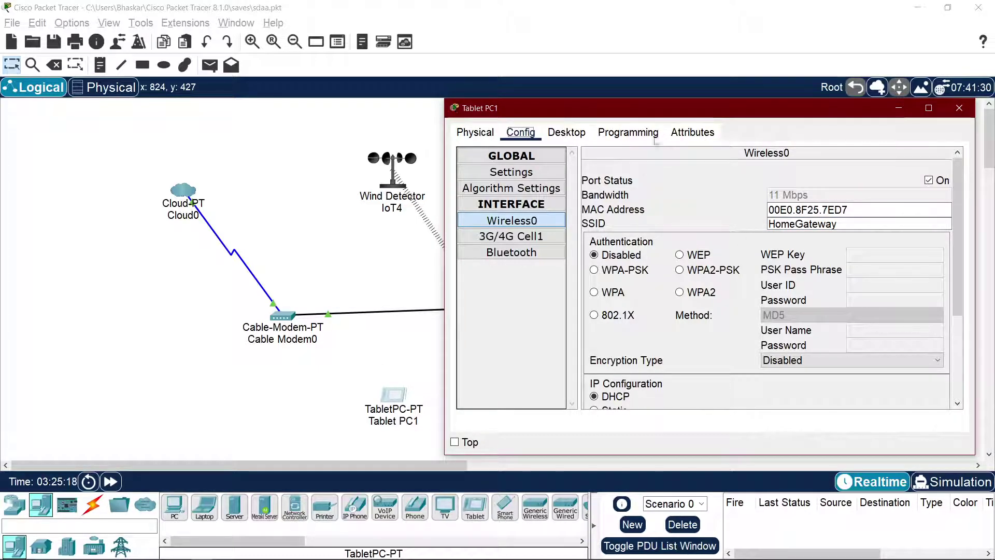
left_click_drag(859, 115, 687, 118)
left_click(787, 111)
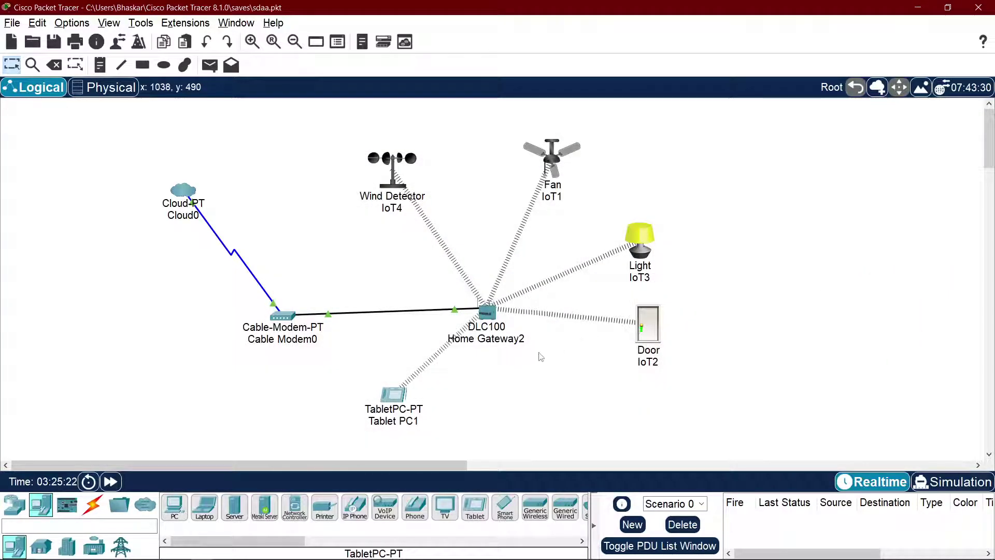
key("alt+Tab")
Step: Watch the tutorial set the tablet SSID to HomeGateway with DHCP, then pause
left_click(505, 278)
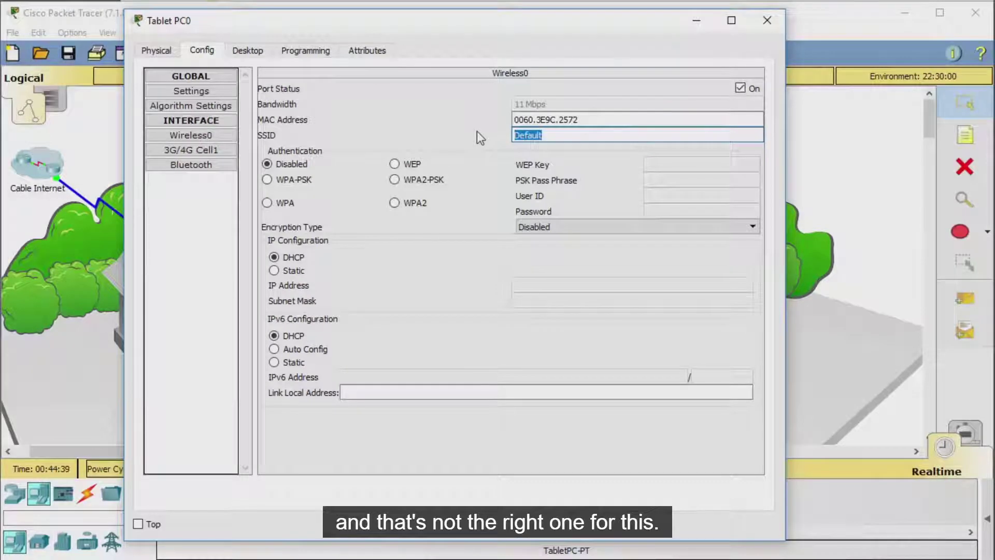
type("HomeGateway")
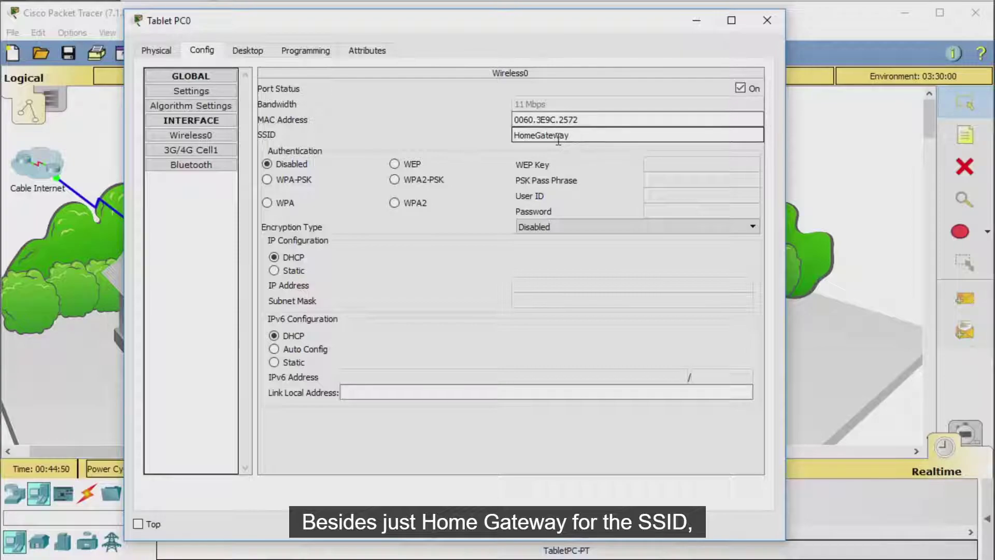
left_click(279, 272)
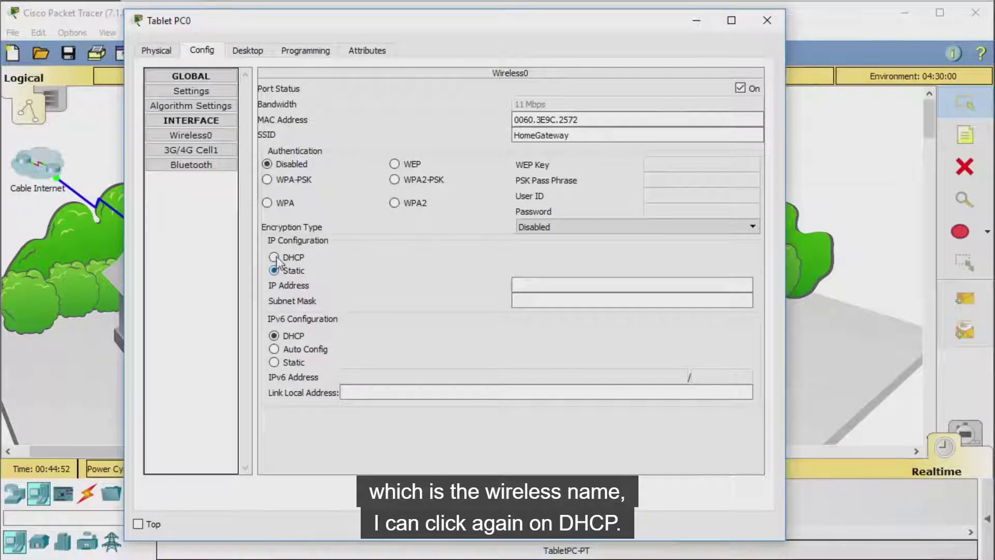
left_click(274, 258)
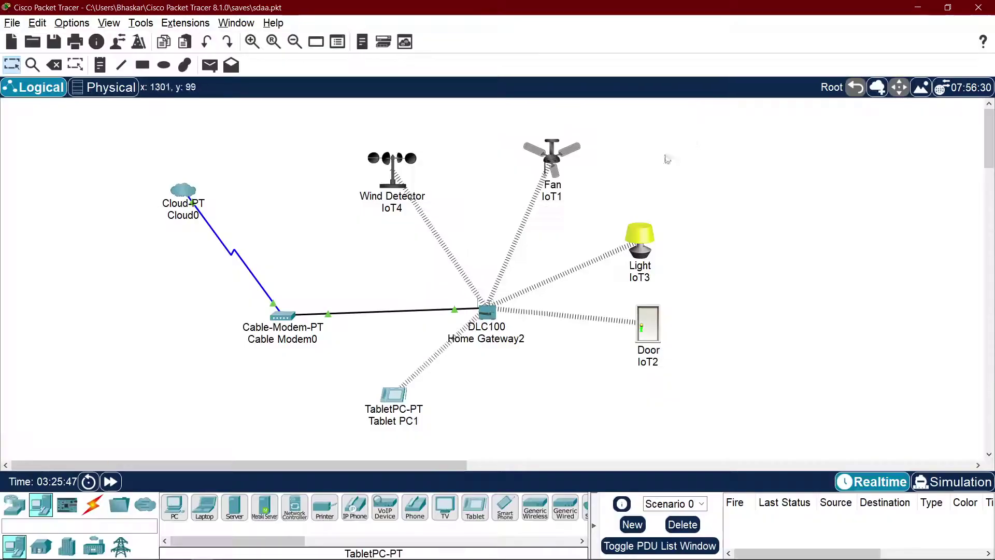
Step: Look over the IoT1 fan's settings window and close it
key("alt+Tab")
left_click(558, 322)
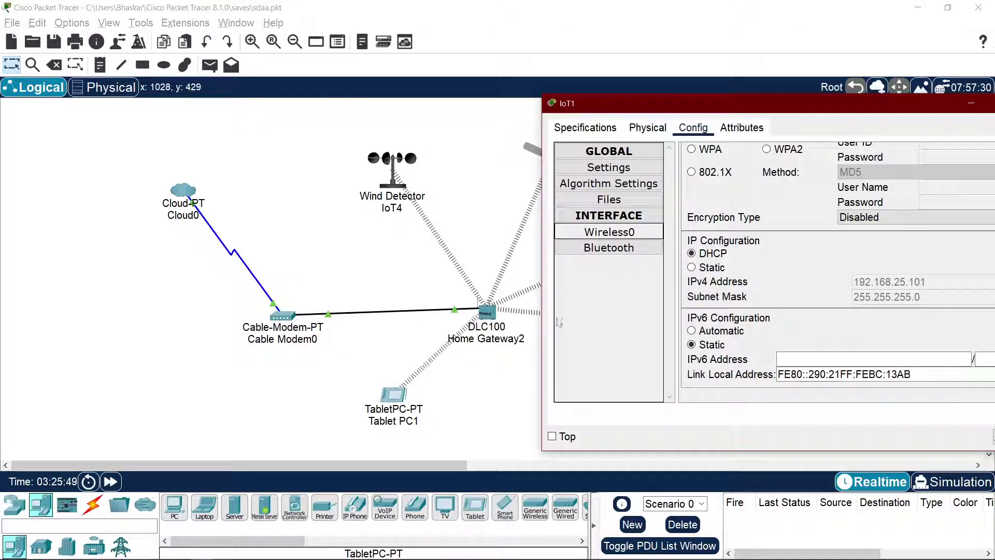
left_click_drag(764, 107, 479, 123)
scroll(612, 243, "down", 3)
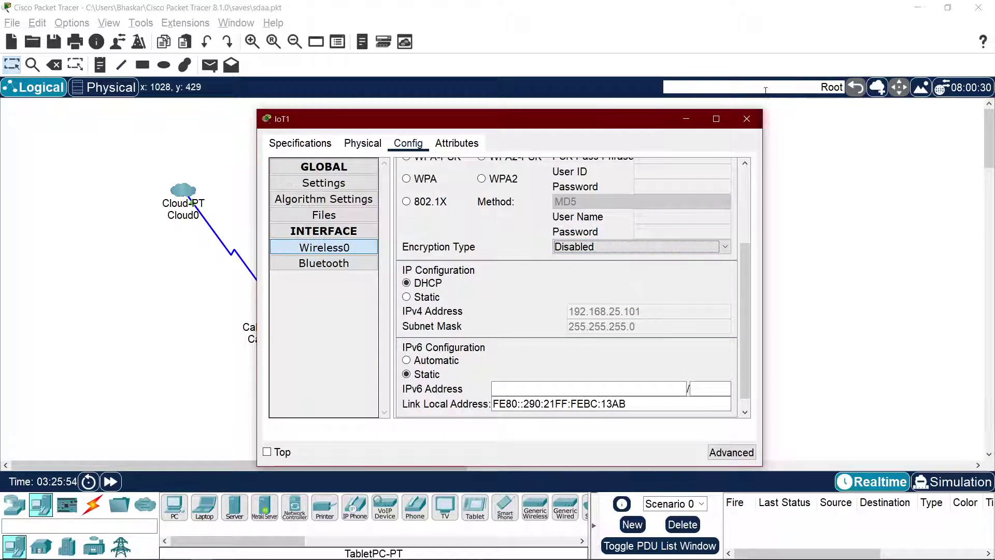
left_click(747, 119)
Step: Toggle Tablet PC1's Wireless0 addressing from Static back to DHCP
left_click(391, 396)
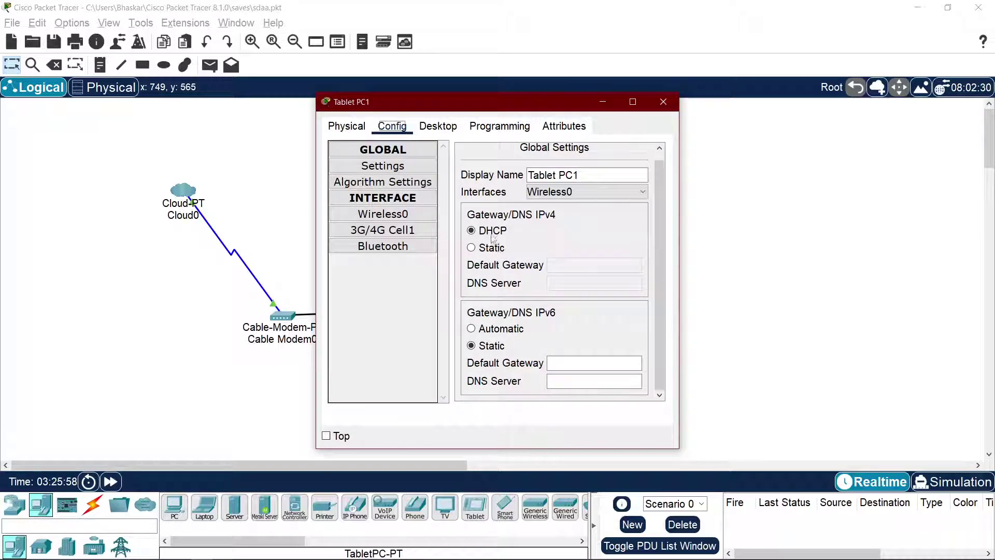
left_click_drag(684, 225, 896, 228)
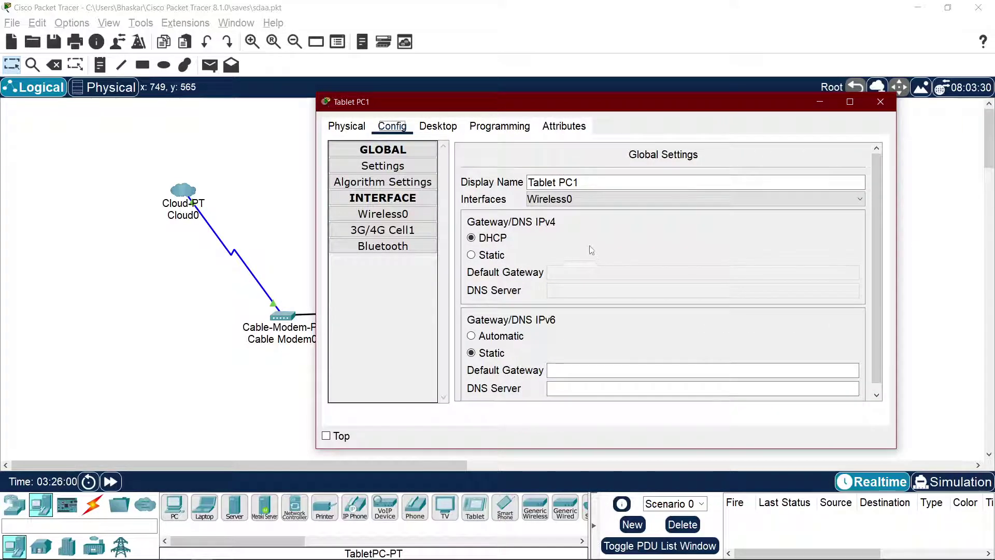
left_click(392, 215)
scroll(652, 217, "down", 3)
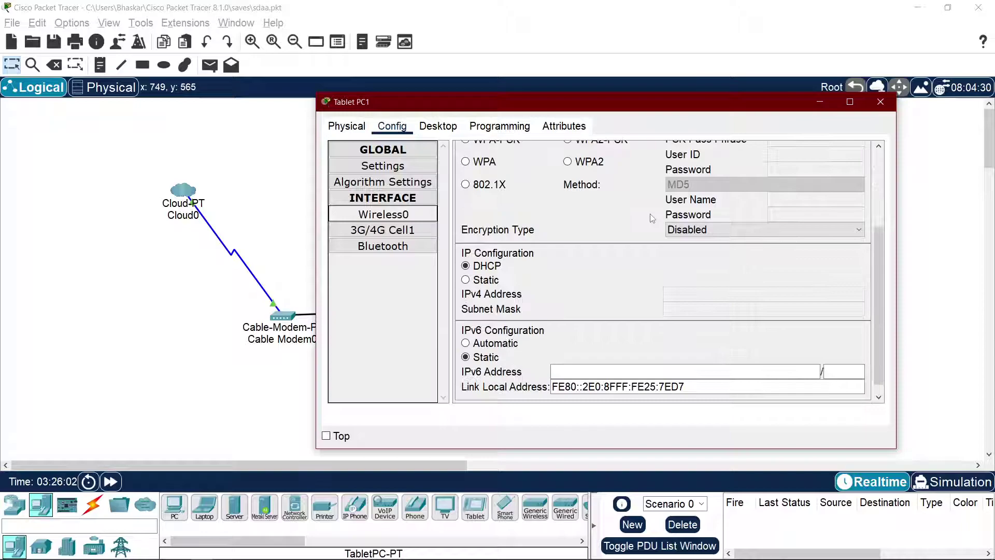
scroll(656, 230, "up", 5)
scroll(656, 230, "down", 5)
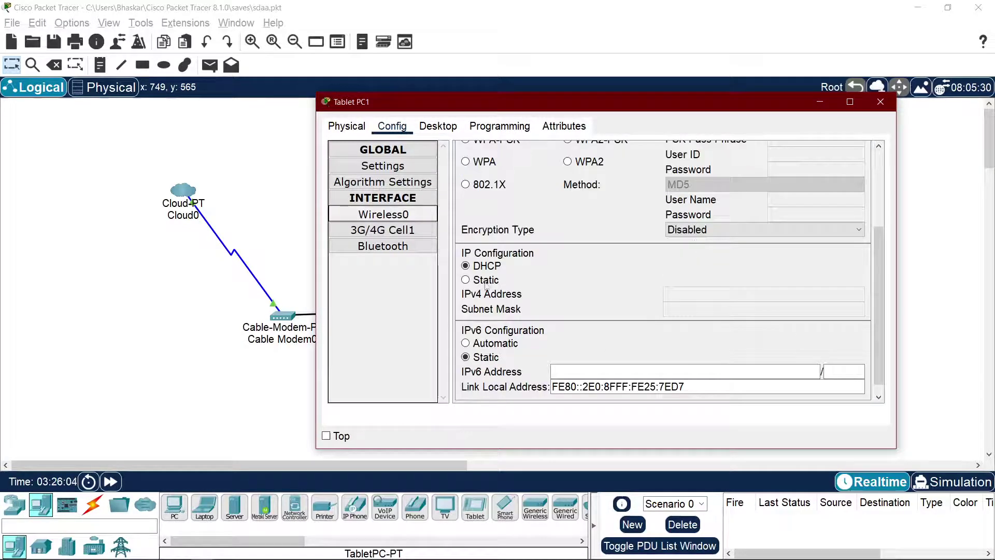
left_click(481, 281)
left_click(485, 266)
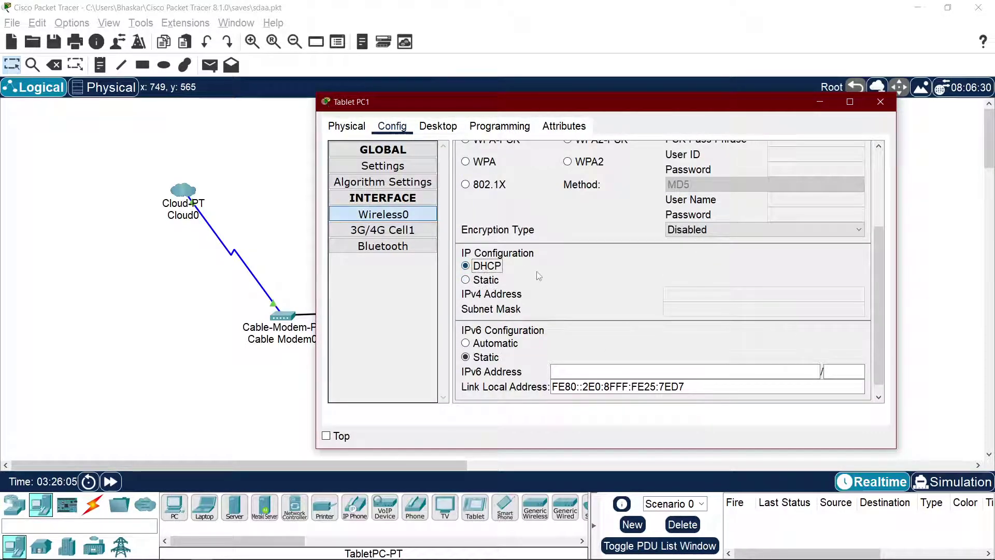
Step: Confirm the tablet's DHCP address 192.168.25.105 and close its window
scroll(719, 273, "up", 2)
scroll(718, 274, "up", 2)
scroll(717, 280, "down", 3)
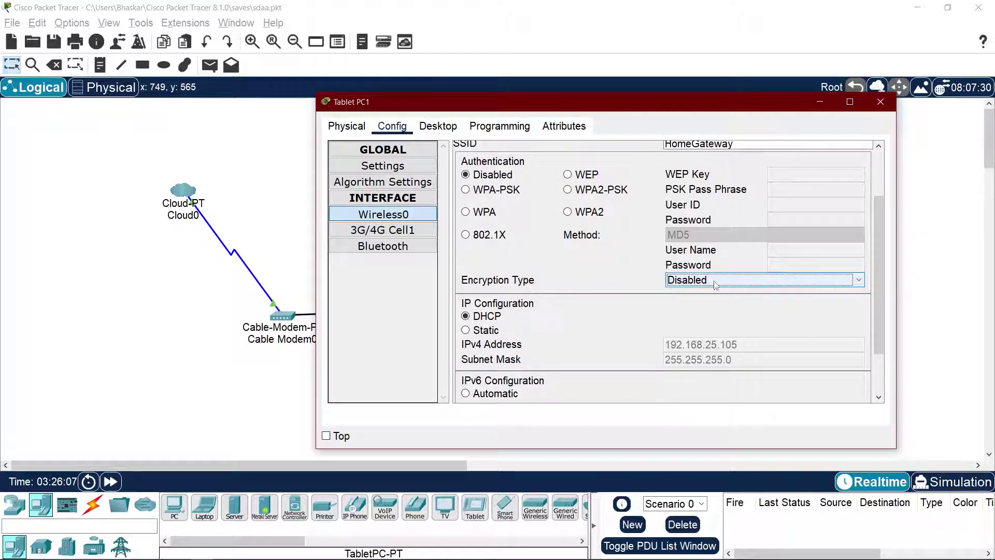
left_click(737, 342)
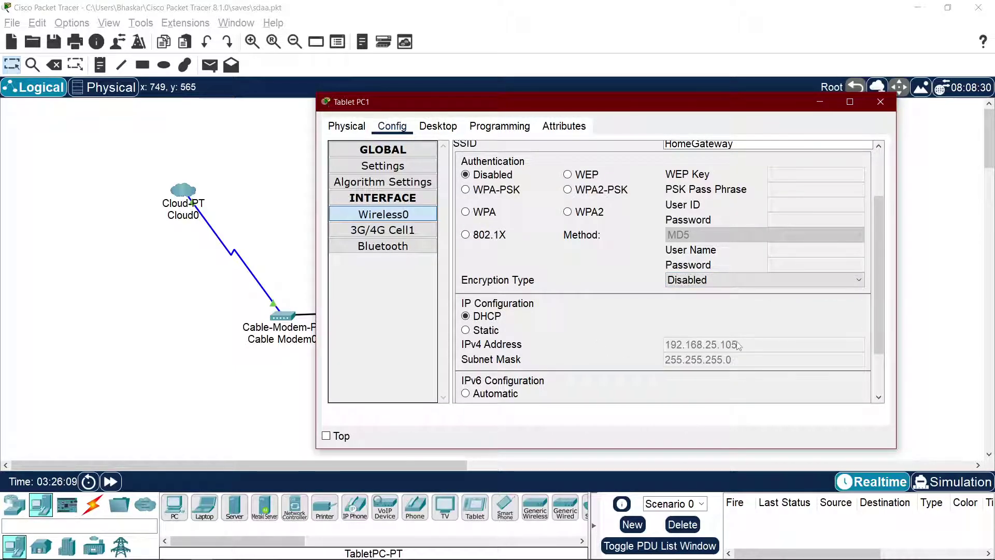
left_click(895, 105)
key("alt+Tab")
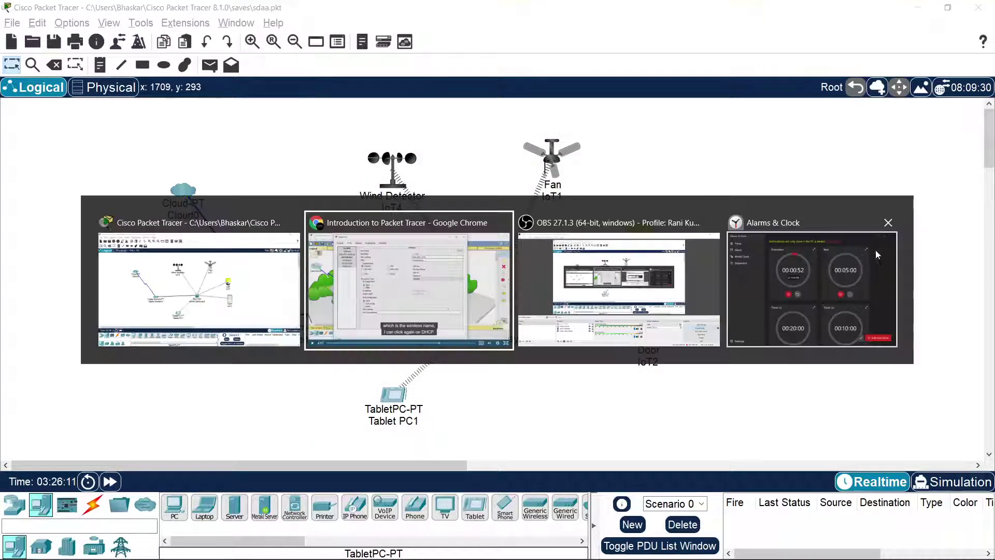
Step: Play the tutorial on toward the tablet web browser step
left_click(541, 258)
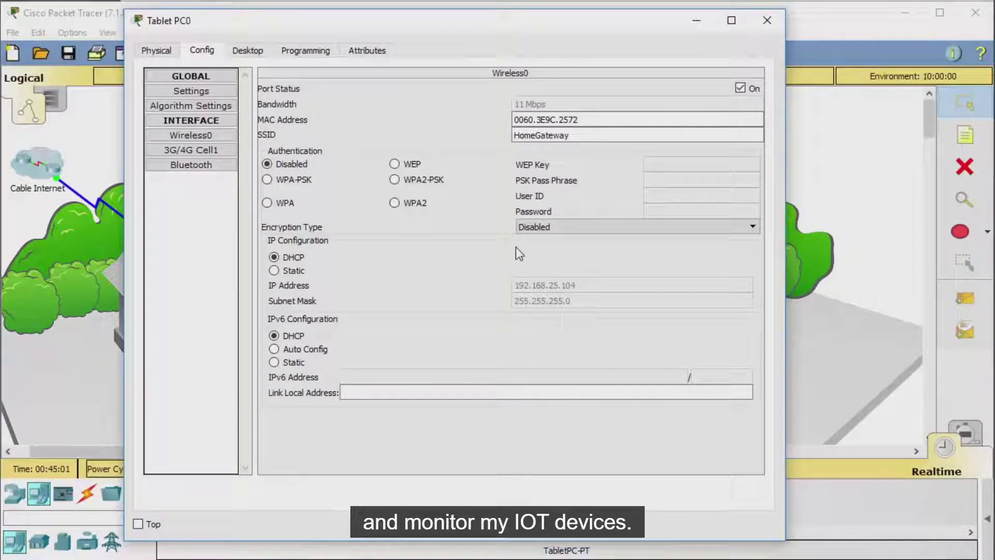
left_click(248, 50)
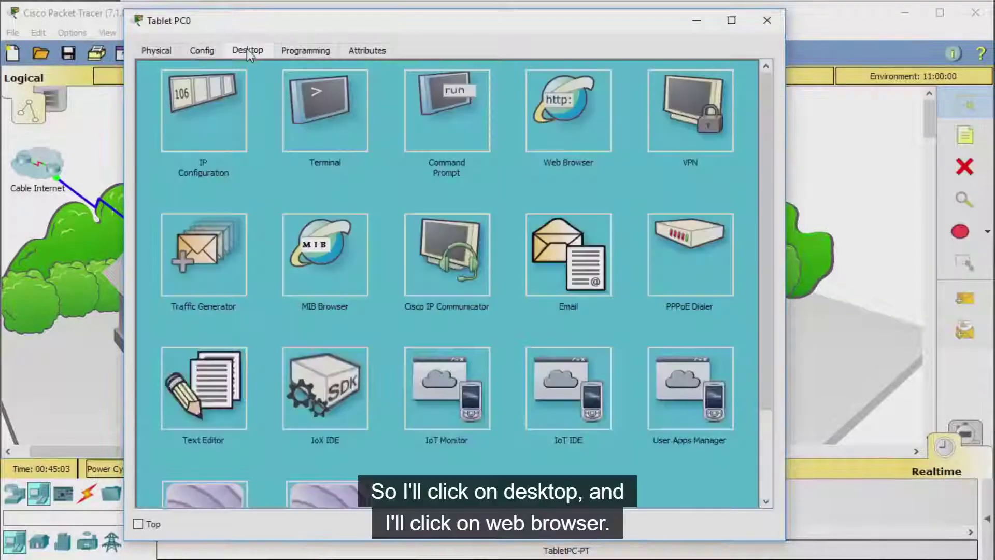
left_click(717, 212)
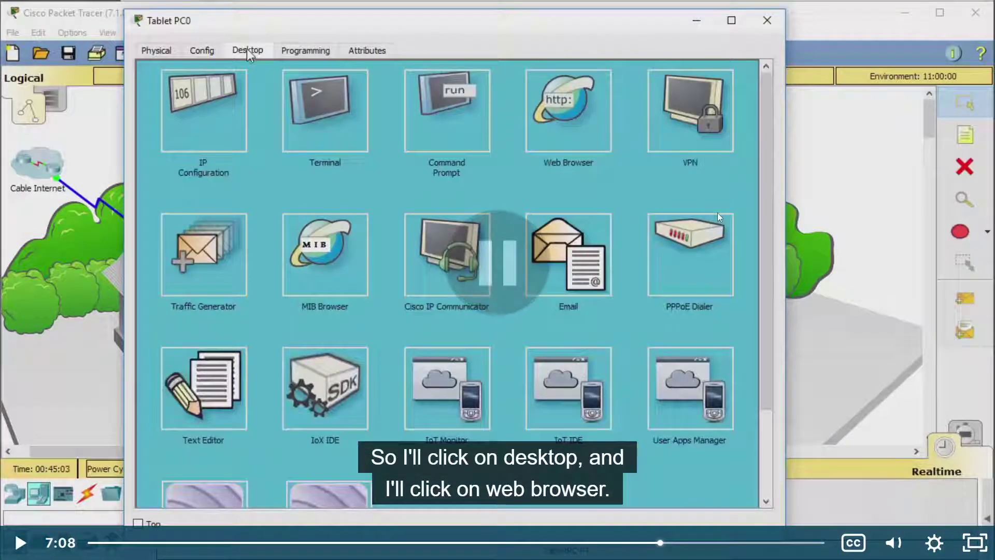
left_click(652, 204)
Step: Reset and restart the Pomodoro timer in Alarms & Clock
key("super")
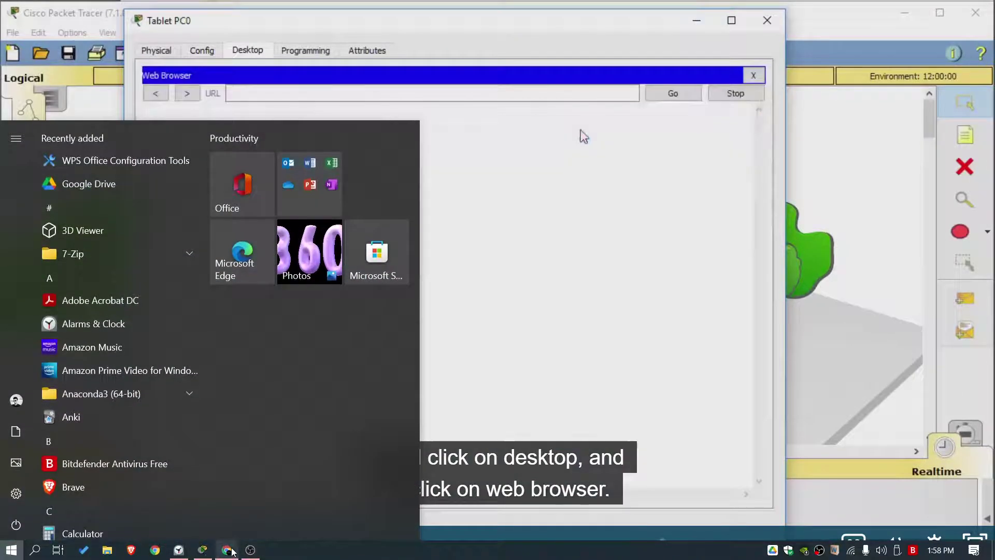
mouse_move(206, 551)
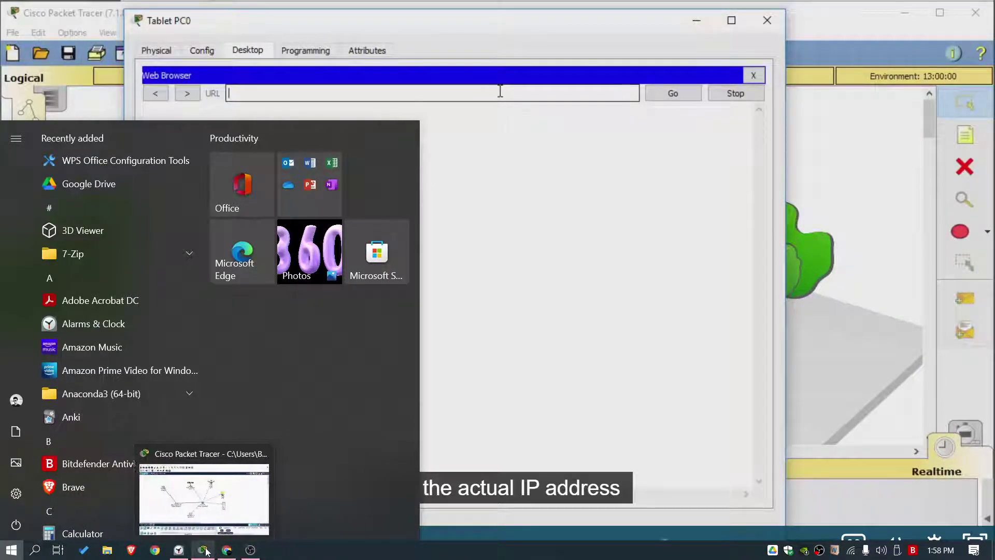
left_click(176, 501)
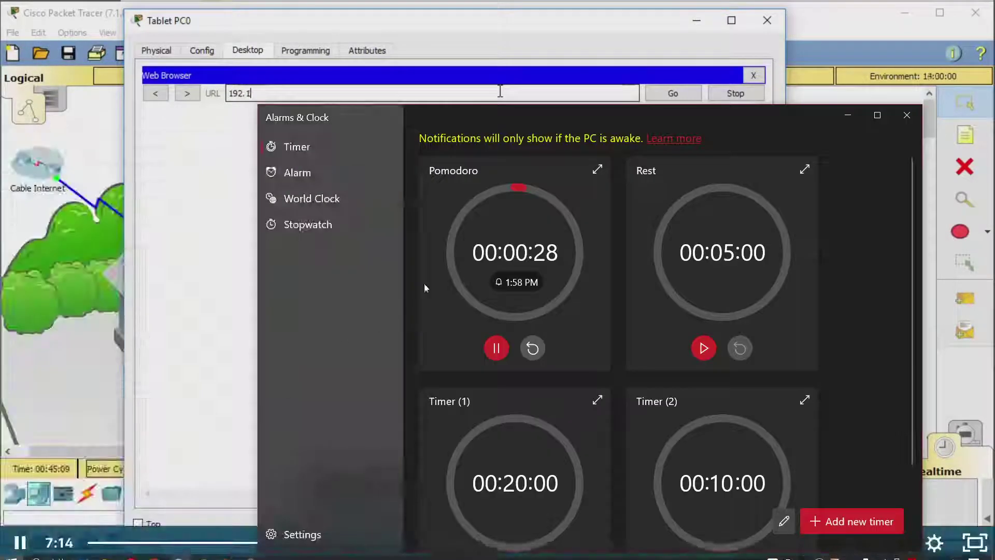
left_click(224, 286)
left_click(318, 300)
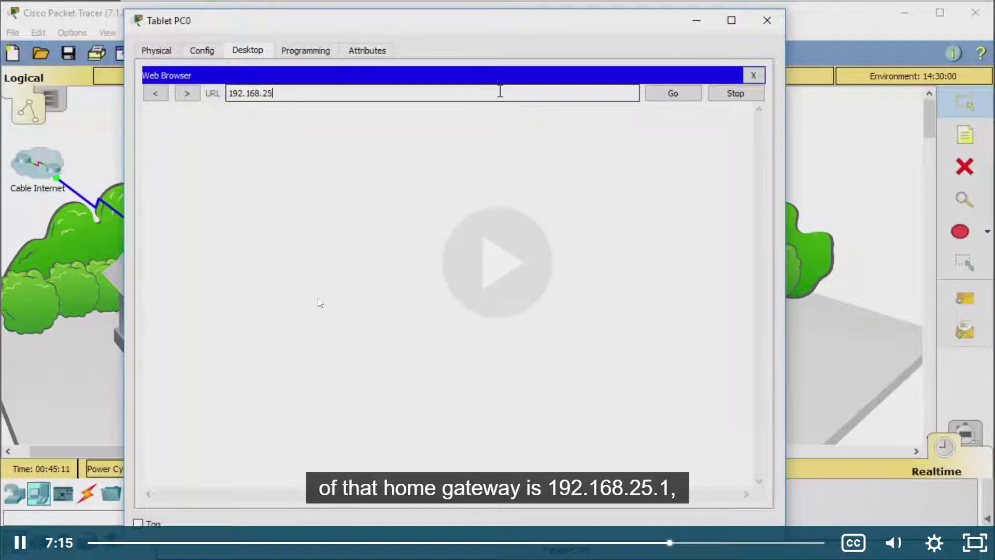
left_click(320, 300)
key("alt+Tab")
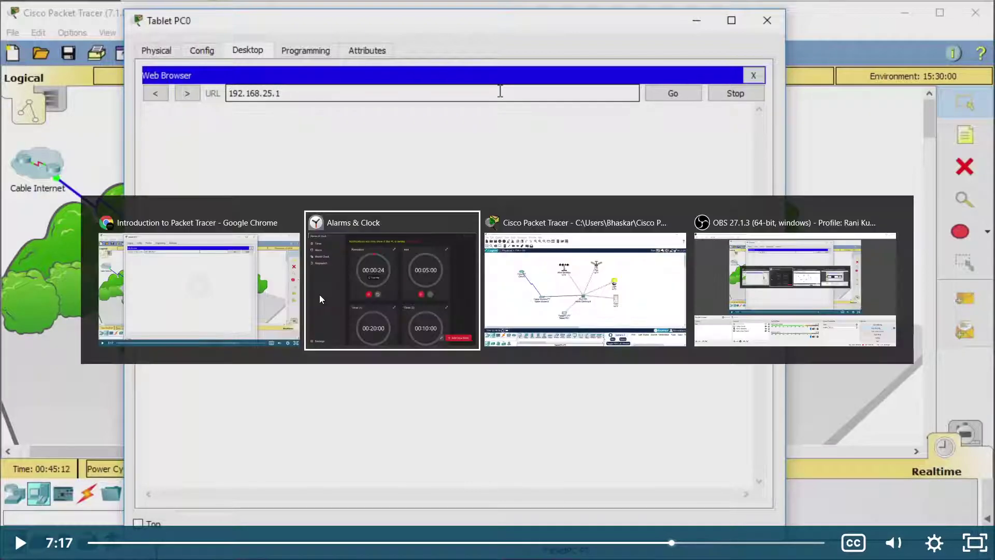
left_click(532, 348)
left_click(496, 348)
left_click(848, 115)
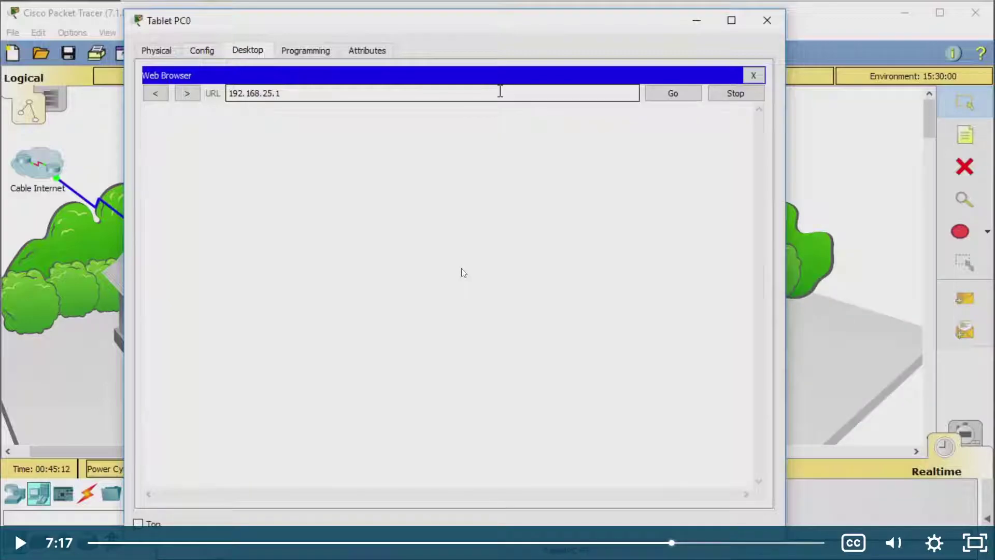
key("alt+Tab")
left_click(496, 348)
Step: Pause the tutorial where 192.168.25.1 is entered and return to Packet Tracer
left_click(624, 26)
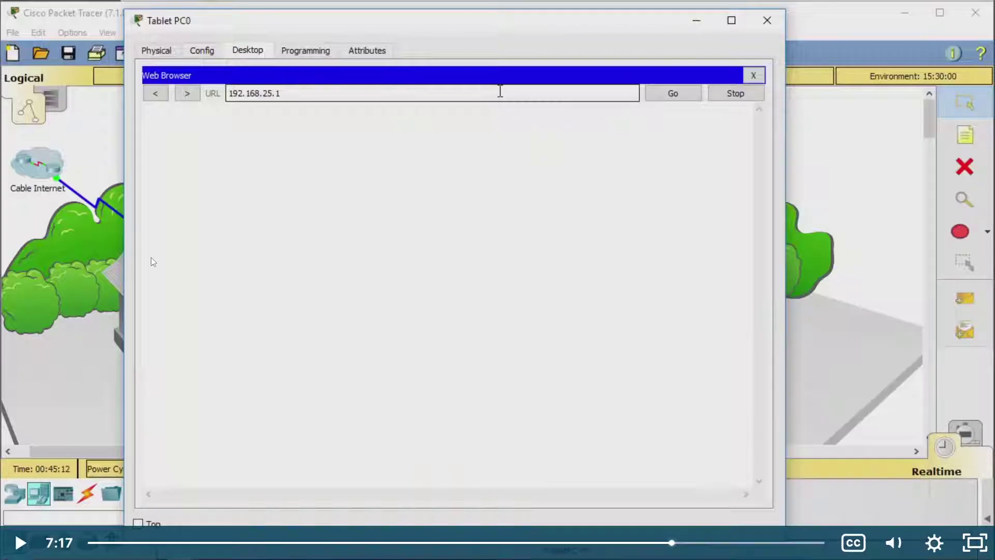
left_click(626, 26)
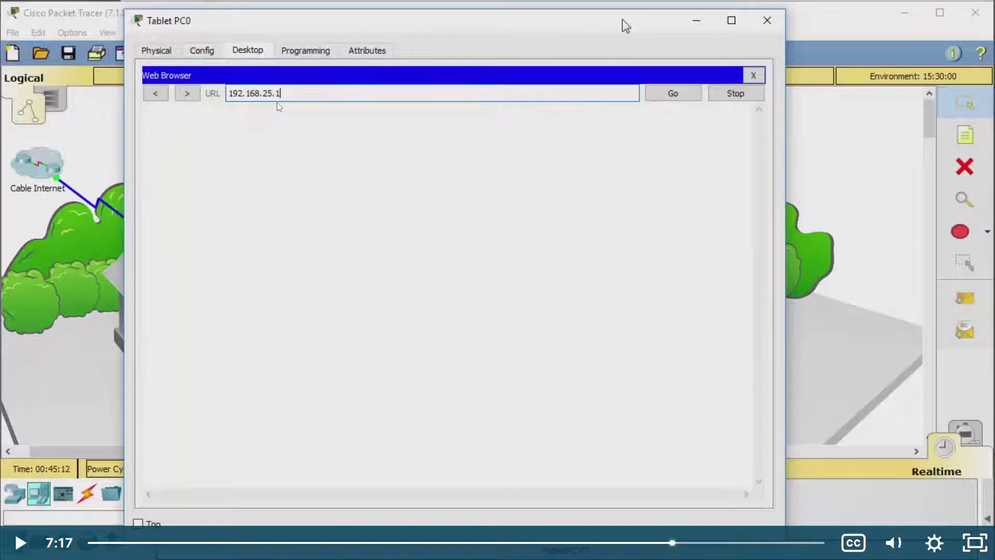
key("alt+Tab")
key("alt+Tab")
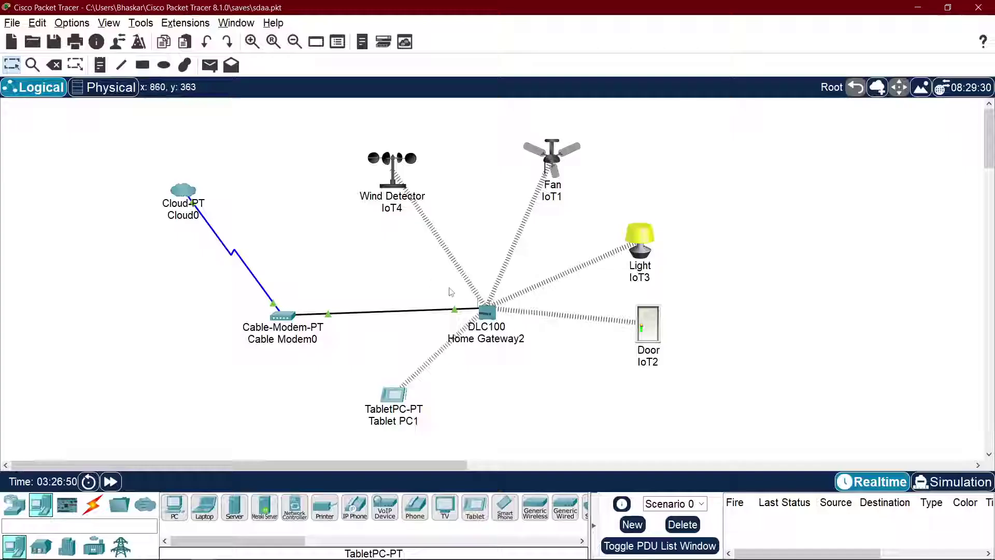
Step: Check Home Gateway2's LAN settings for the gateway address
left_click(487, 317)
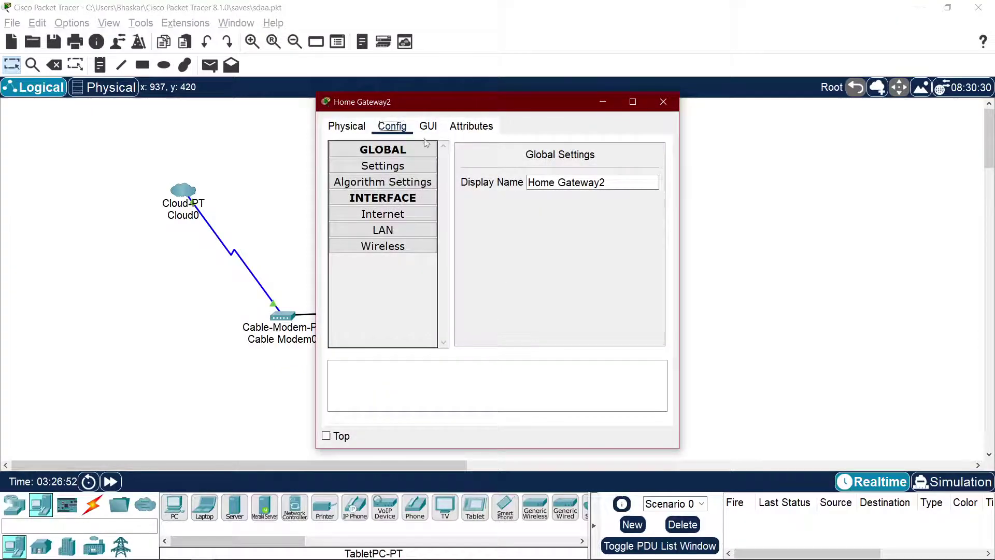
left_click(664, 102)
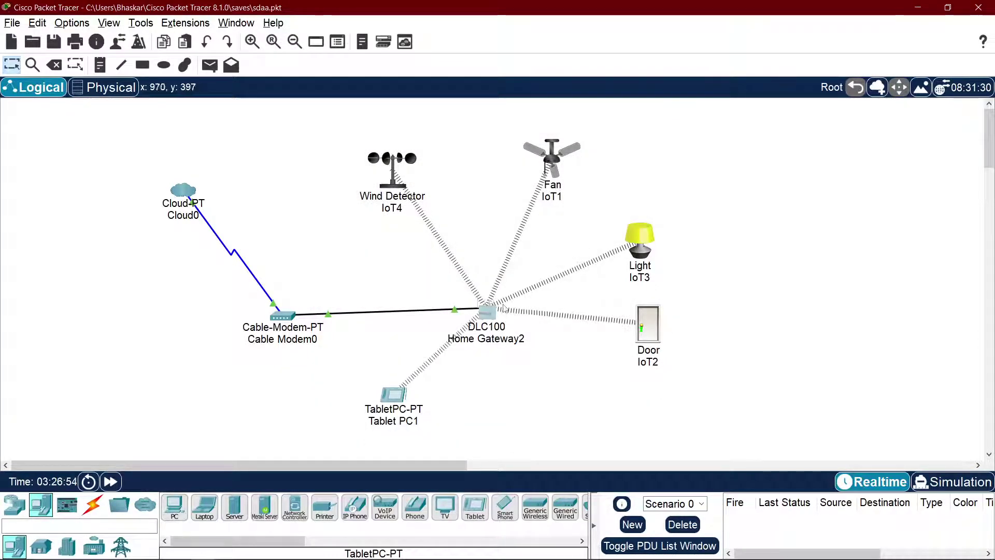
left_click(488, 317)
left_click(347, 126)
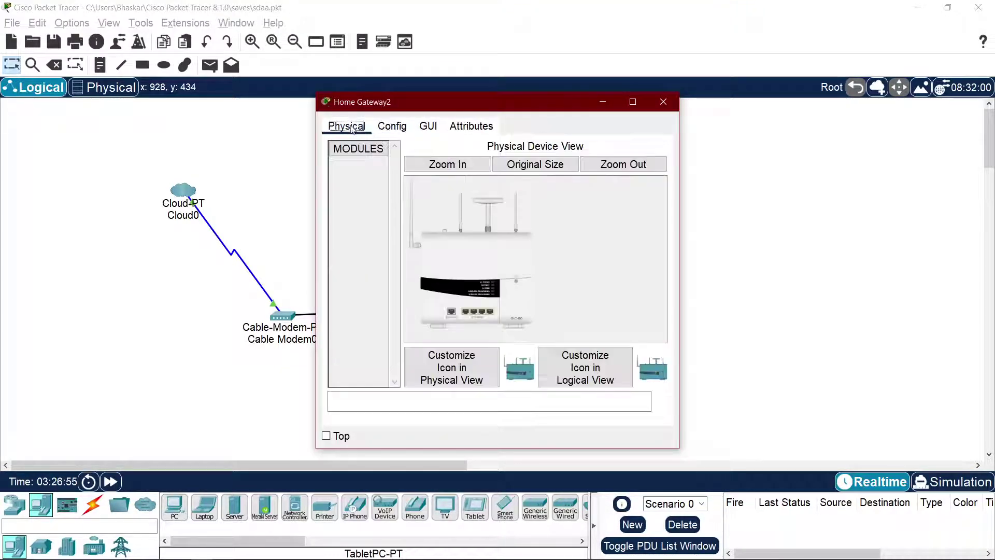
left_click(393, 126)
left_click(397, 231)
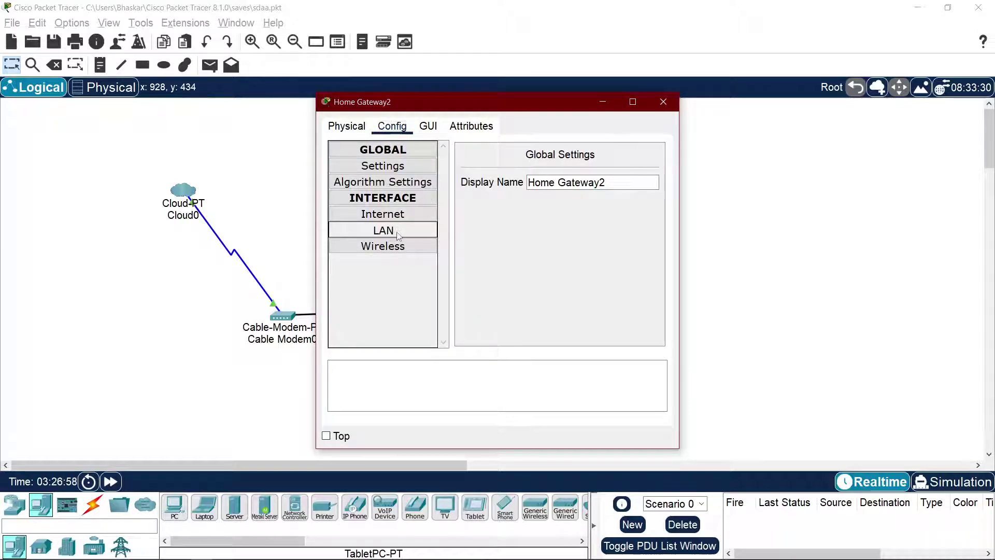
left_click(663, 102)
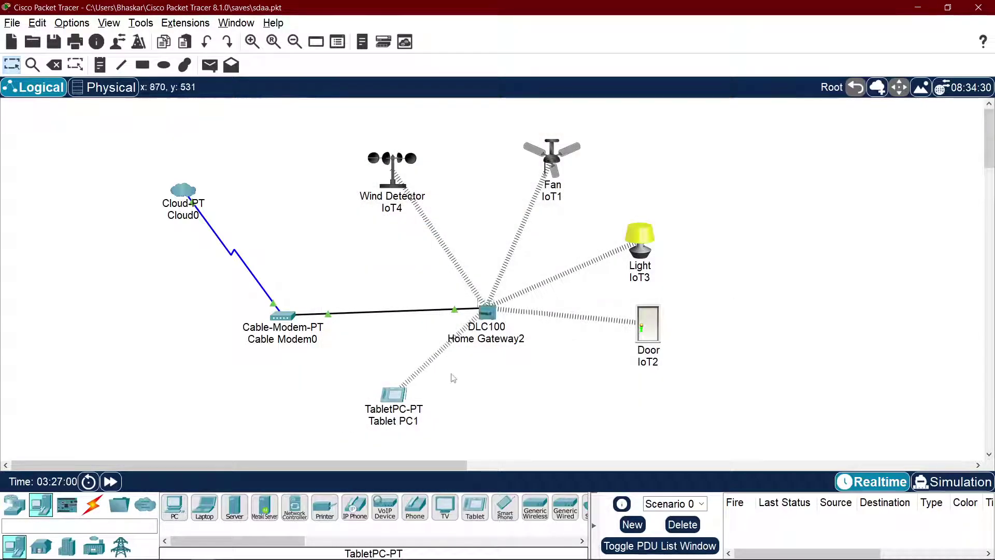
Step: Enter 192.168.25.1 in Tablet PC1's Web Browser URL field
left_click(404, 397)
left_click(427, 127)
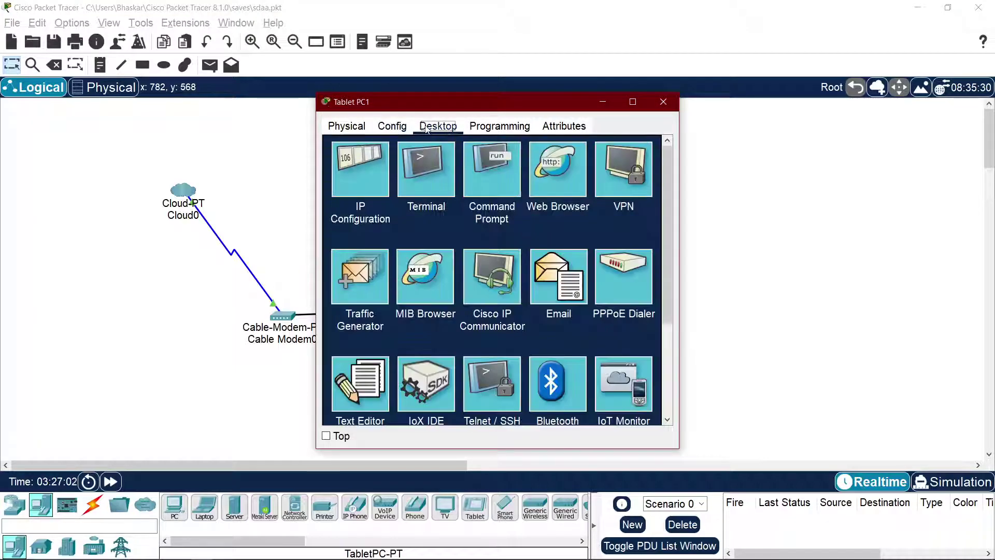
left_click(547, 180)
left_click(418, 166)
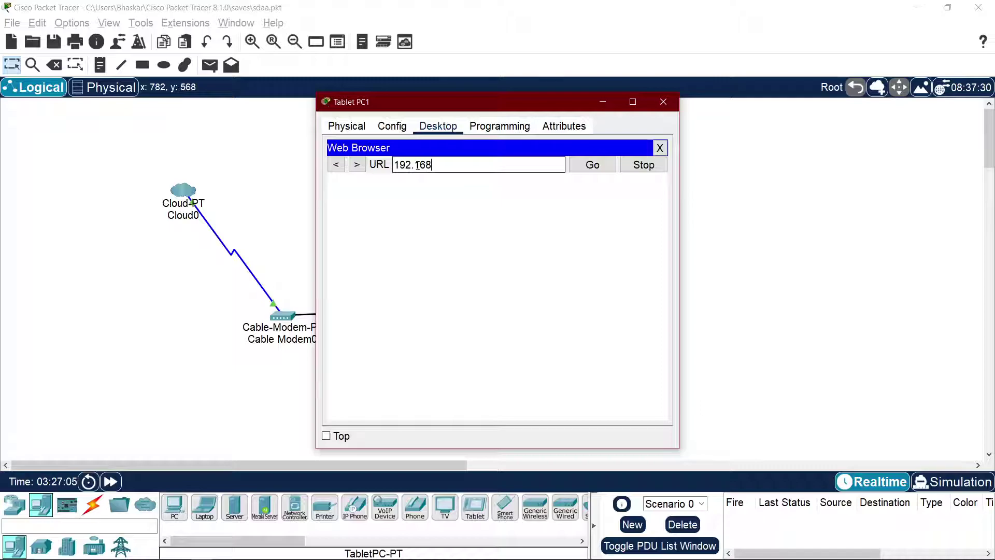
type("192.168.25.1")
key("alt+Tab")
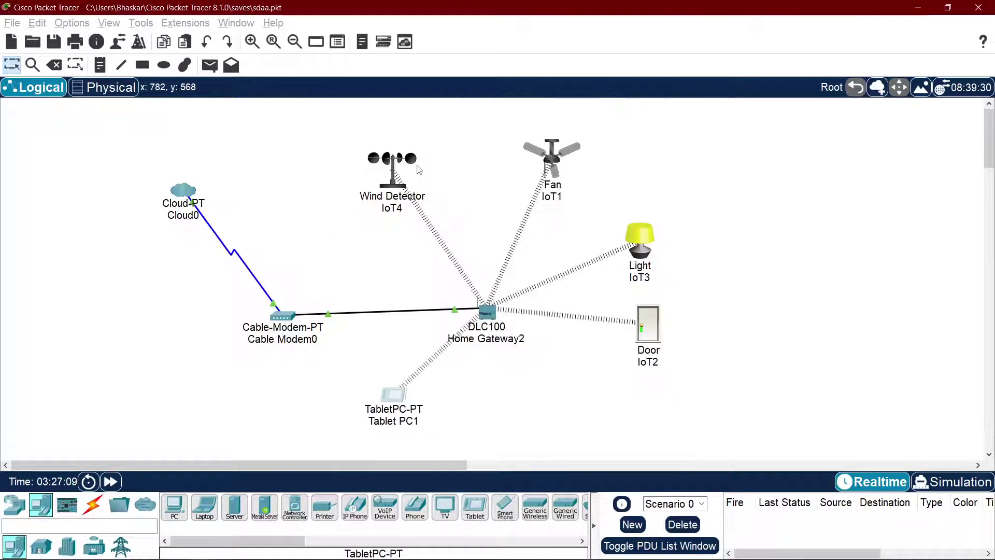
Step: Briefly play the tutorial, then load 192.168.25.1 on the tablet's browser
key("alt+Tab")
key("Tab")
key("space")
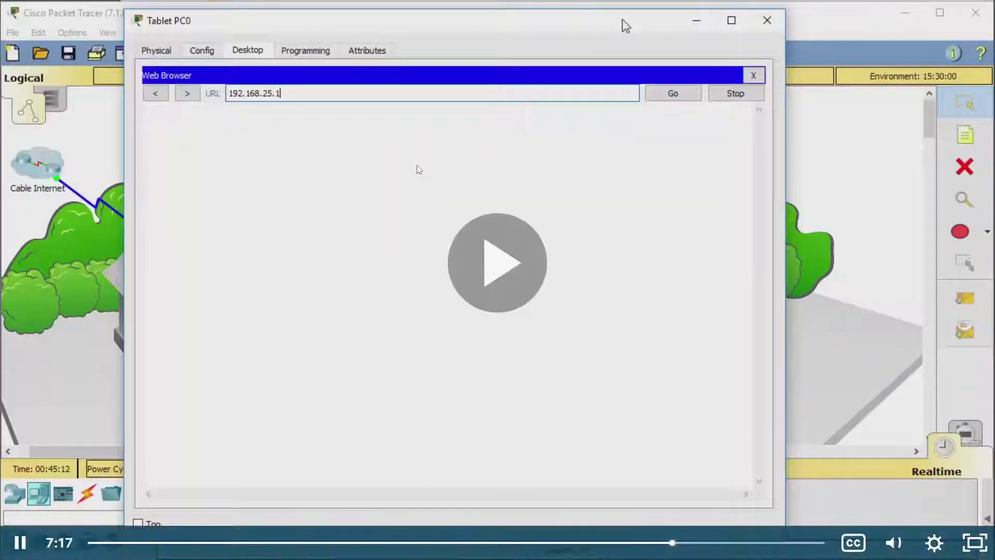
key("space")
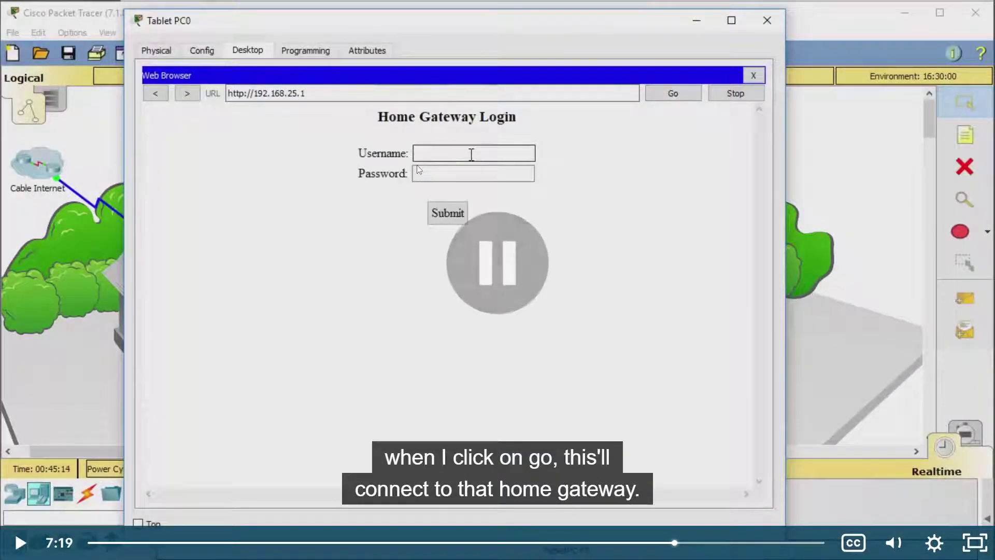
key("alt+Tab")
key("Tab")
key("Return")
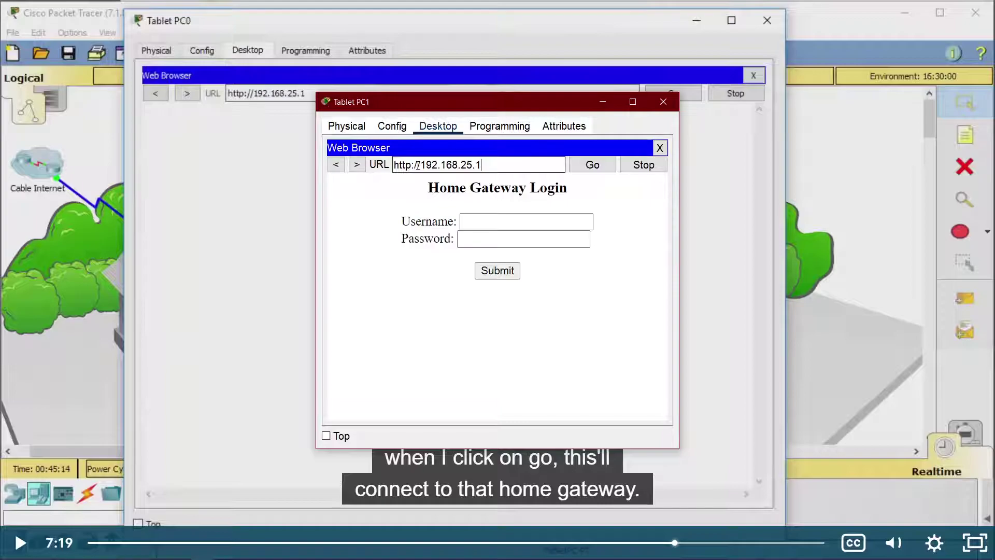
Step: Play the tutorial on and pause at 7:23 as the login username is typed
key("alt+Tab")
key("space")
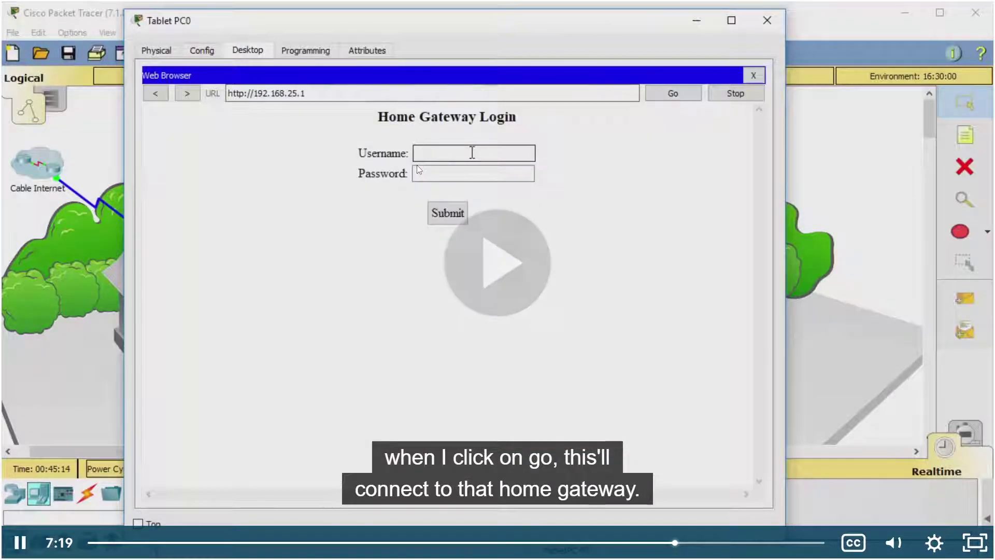
key("space")
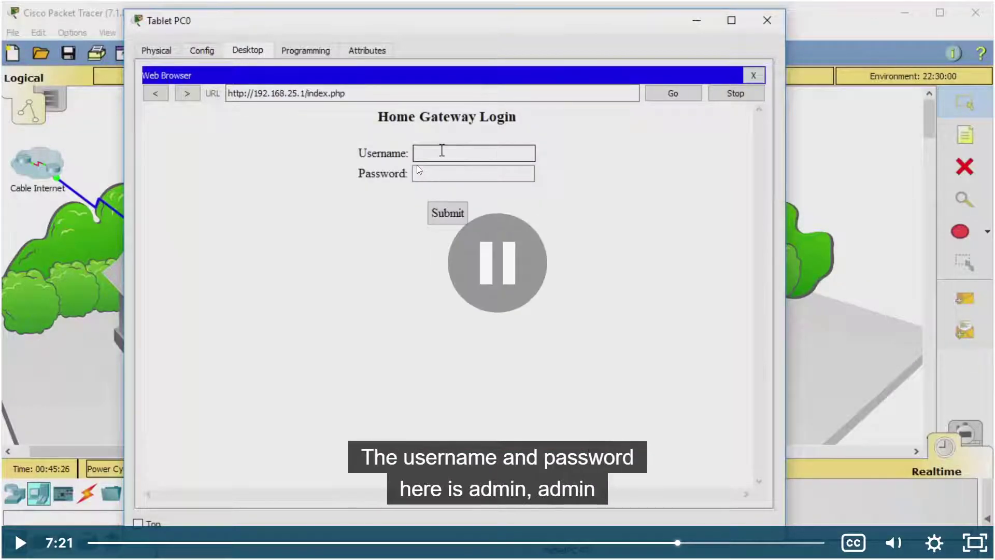
key("space")
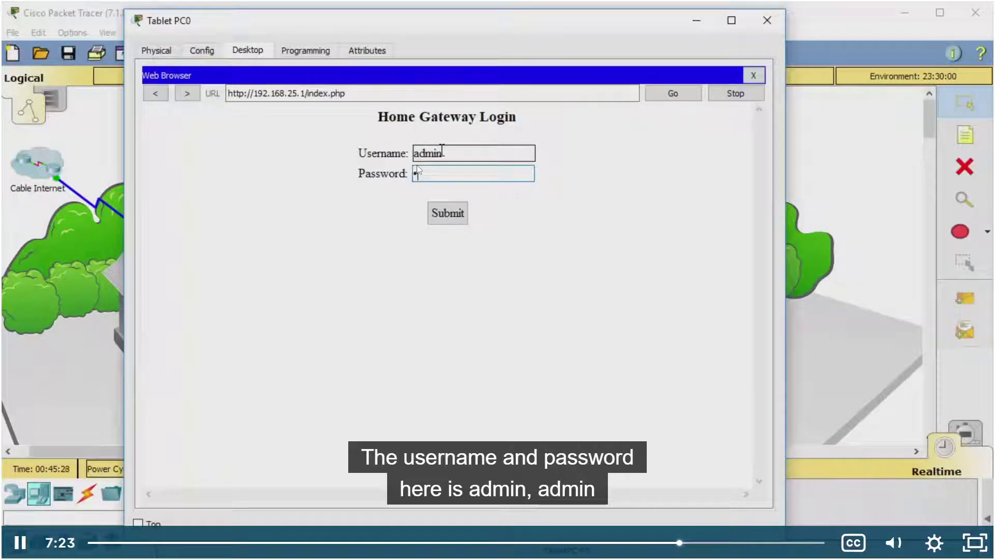
key("space")
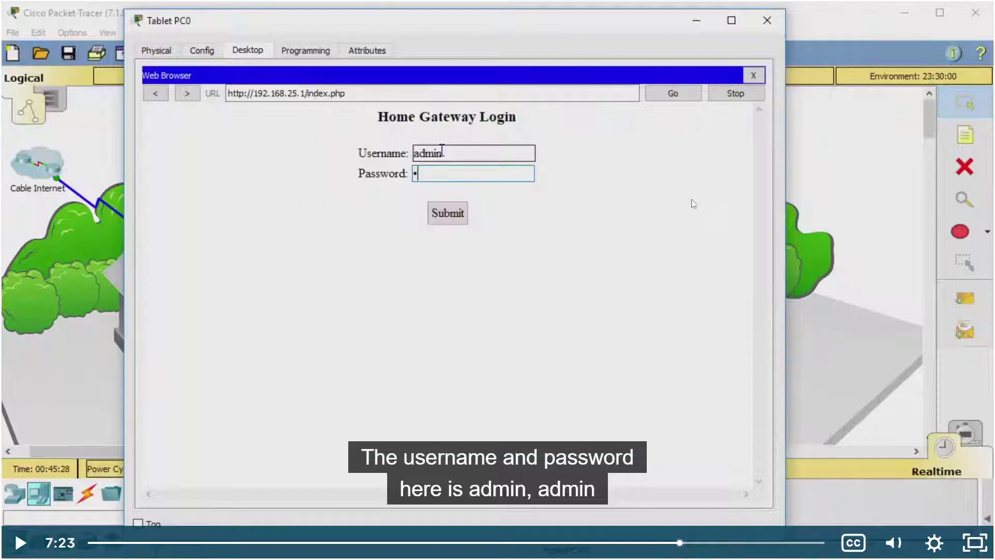
Step: Play the tutorial through the IoE Server device list, pausing around 8:04
left_click(694, 204)
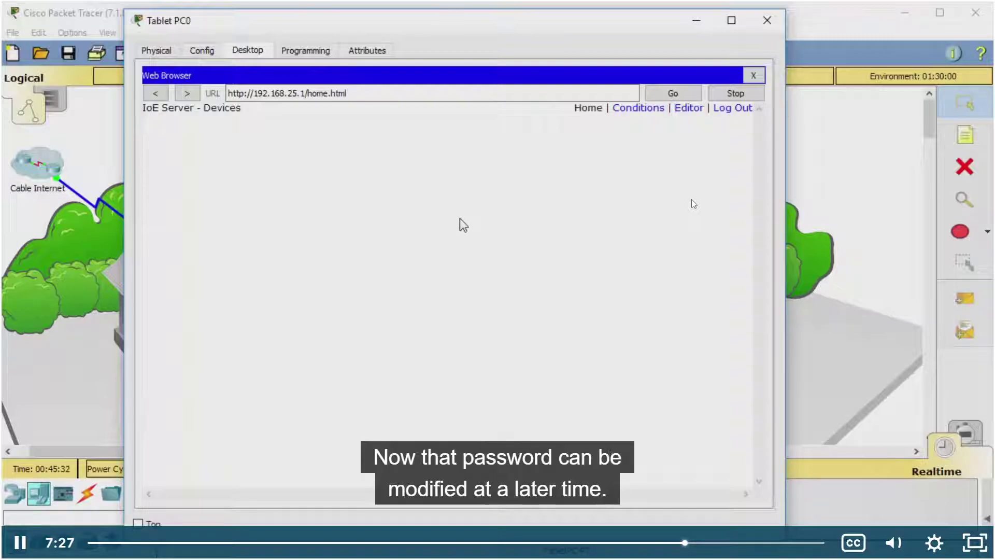
left_click(694, 204)
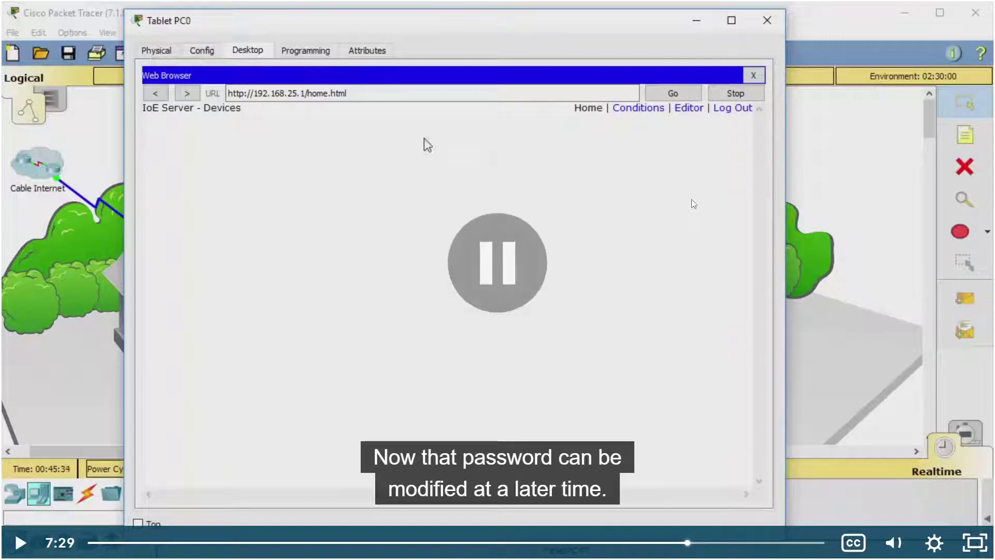
left_click(694, 203)
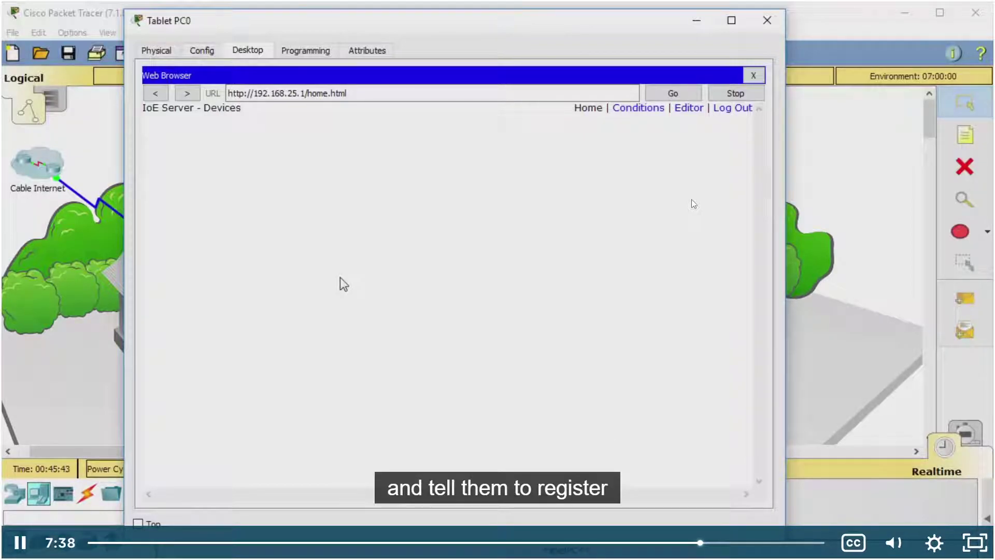
left_click(692, 200)
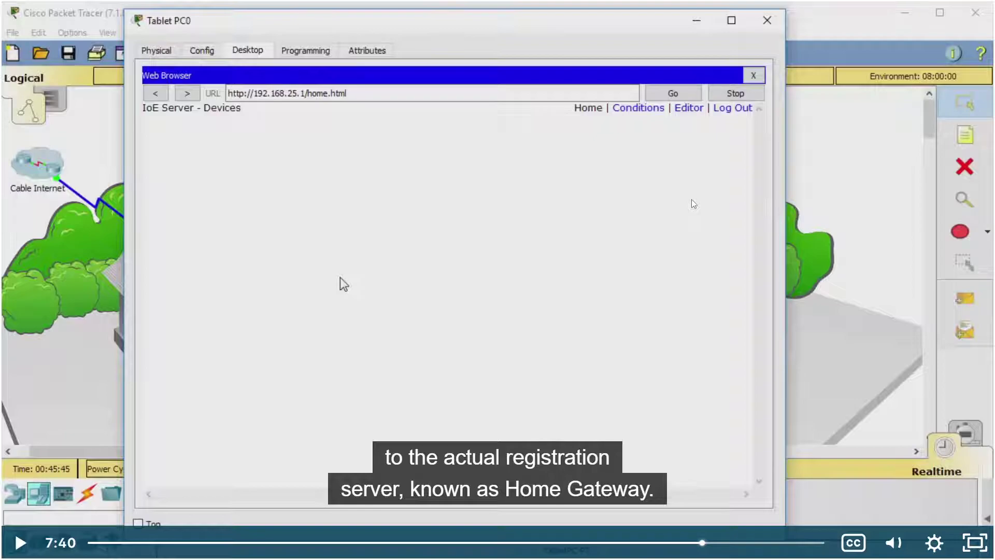
left_click(692, 200)
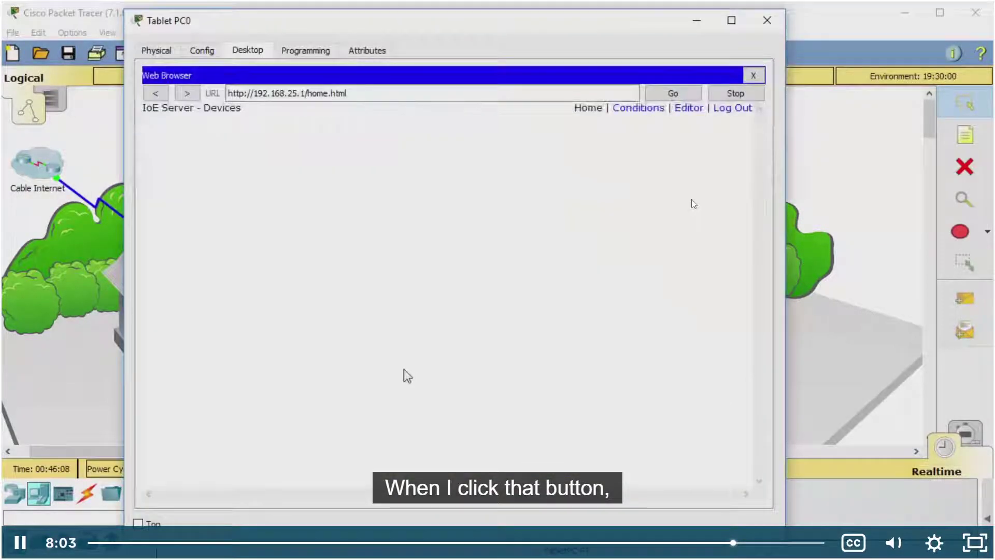
left_click(674, 196)
key("alt+Tab")
key("alt+Tab")
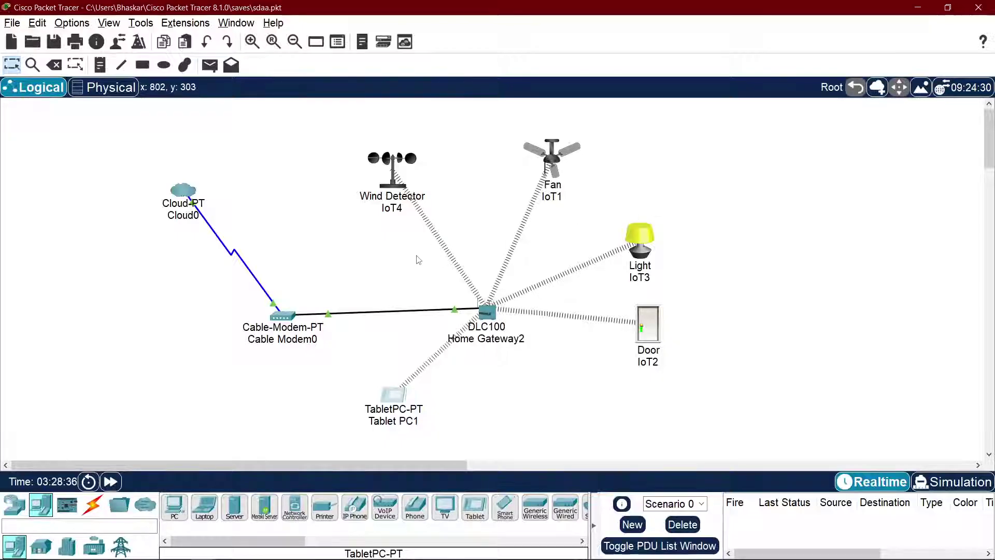
Step: Set Door IoT2's IoT Server to Home Gateway in its settings
left_click(646, 334)
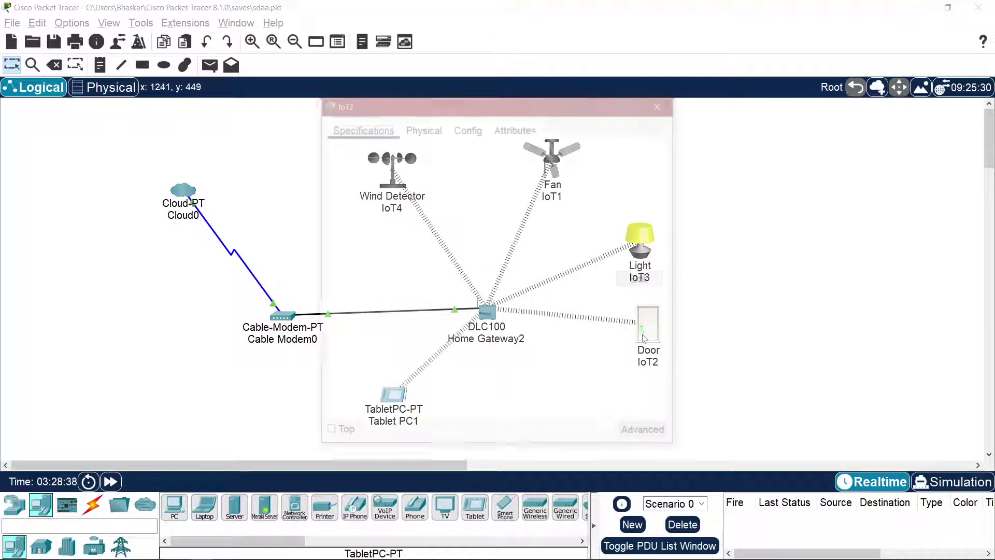
left_click(467, 126)
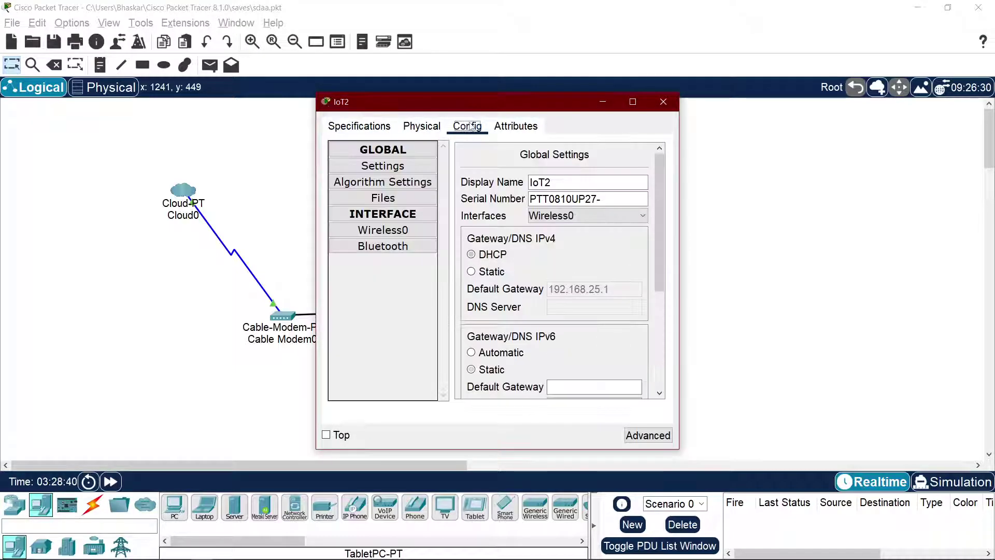
scroll(630, 280, "down", 3)
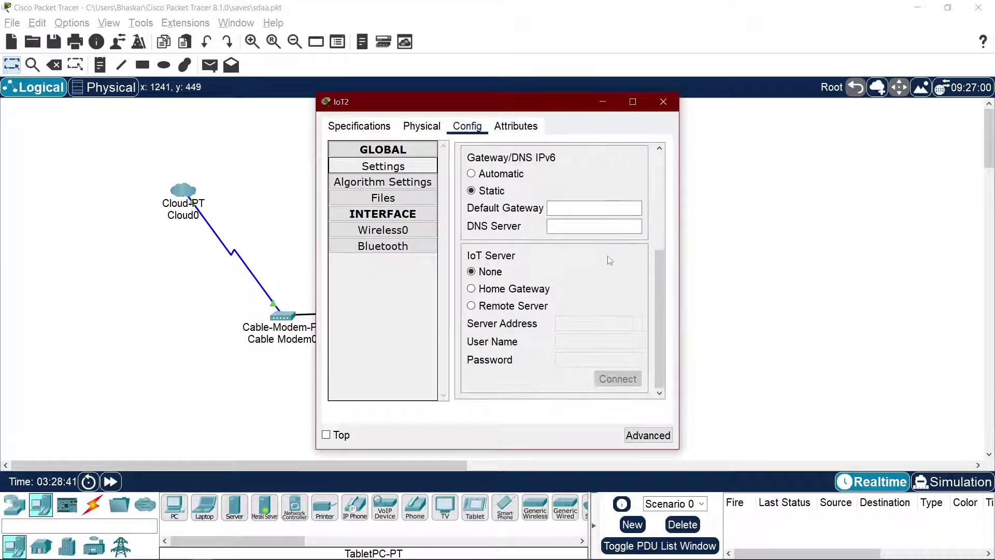
left_click(493, 289)
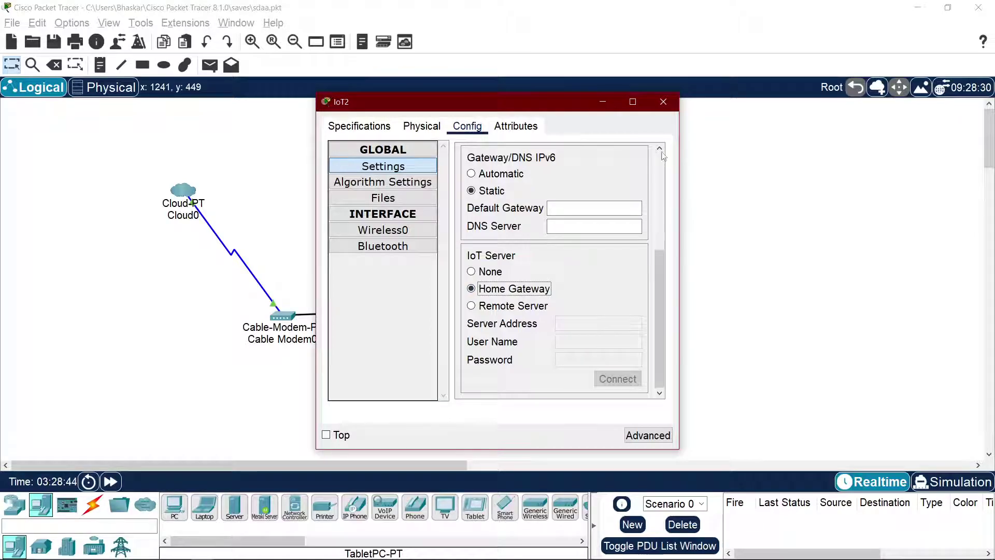
left_click(664, 102)
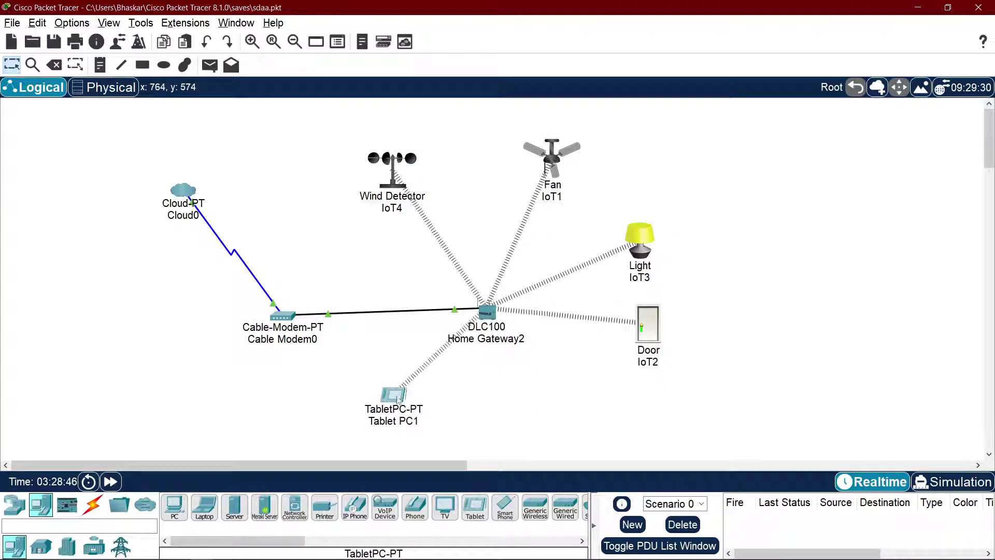
Step: Clear the address in Tablet PC1's browser to reload the device list
left_click(399, 393)
left_click(736, 170)
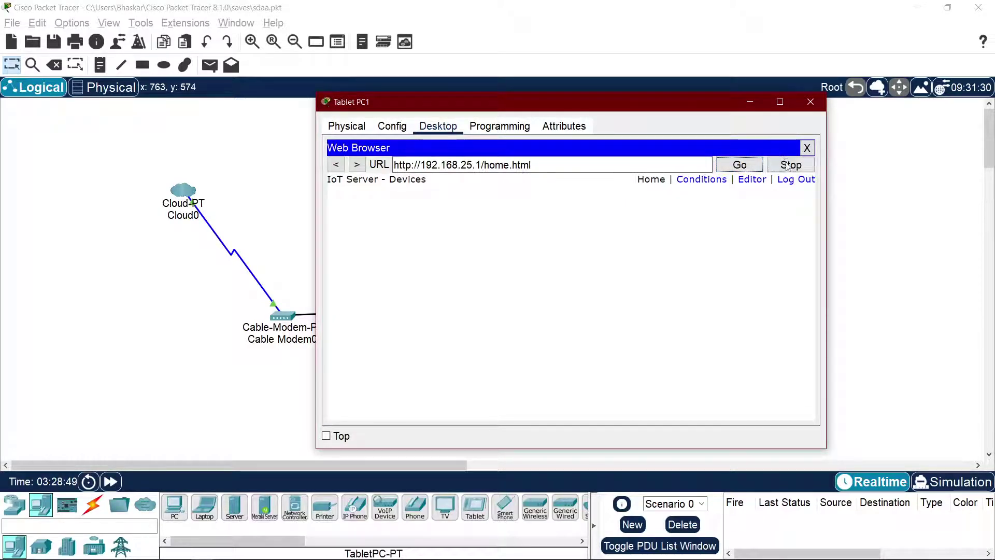
left_click_drag(482, 110, 833, 115)
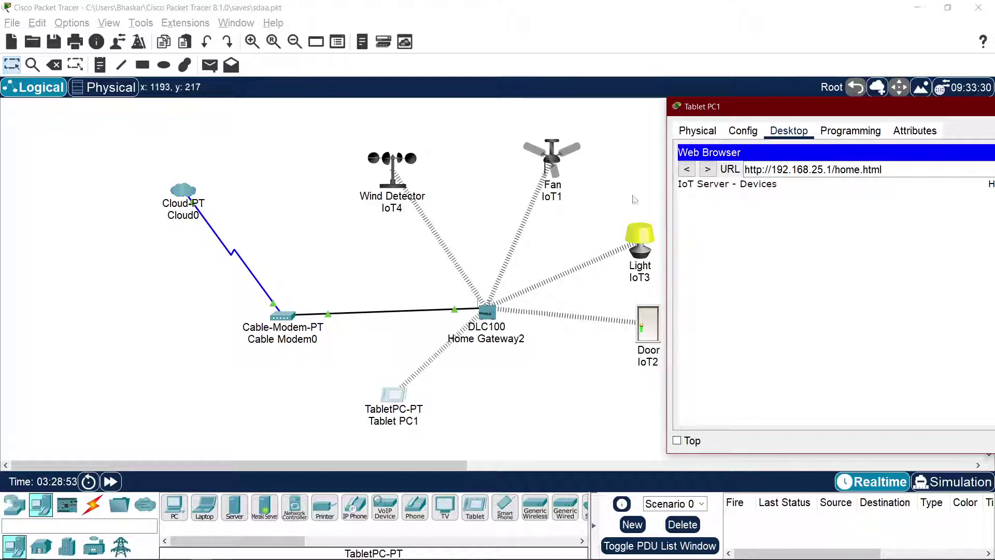
left_click_drag(765, 107, 455, 112)
left_click(615, 178)
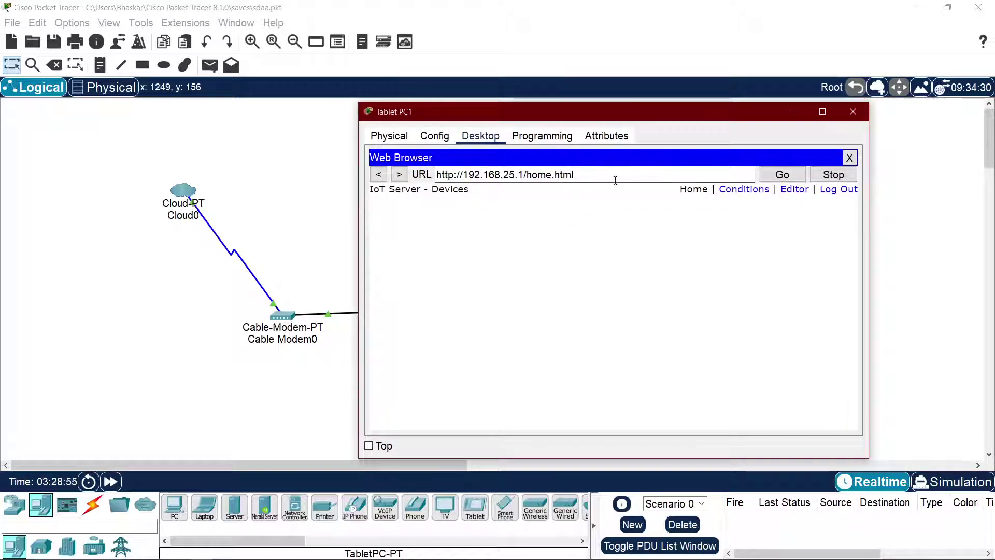
key("BackSpace")
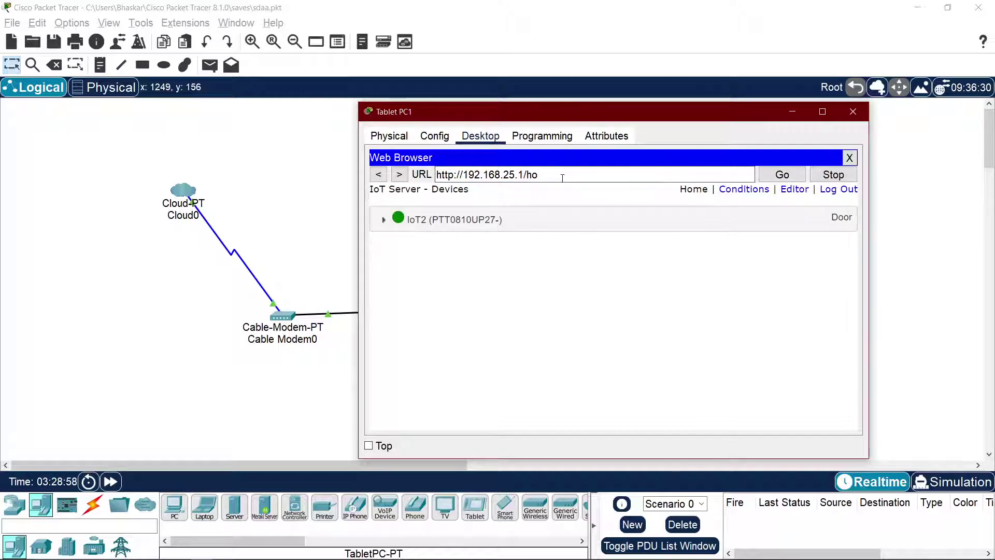
key("ctrl+a")
key("BackSpace")
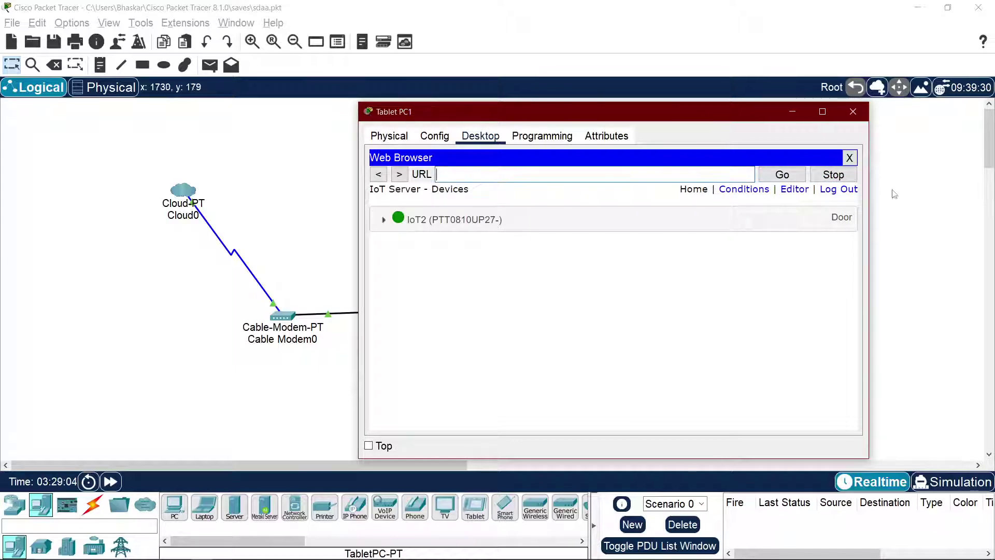
Step: Log out of the gateway page on the tablet and sign back in with the admin credentials
left_click(839, 189)
left_click(639, 232)
type("admin")
key("Tab")
type("admi")
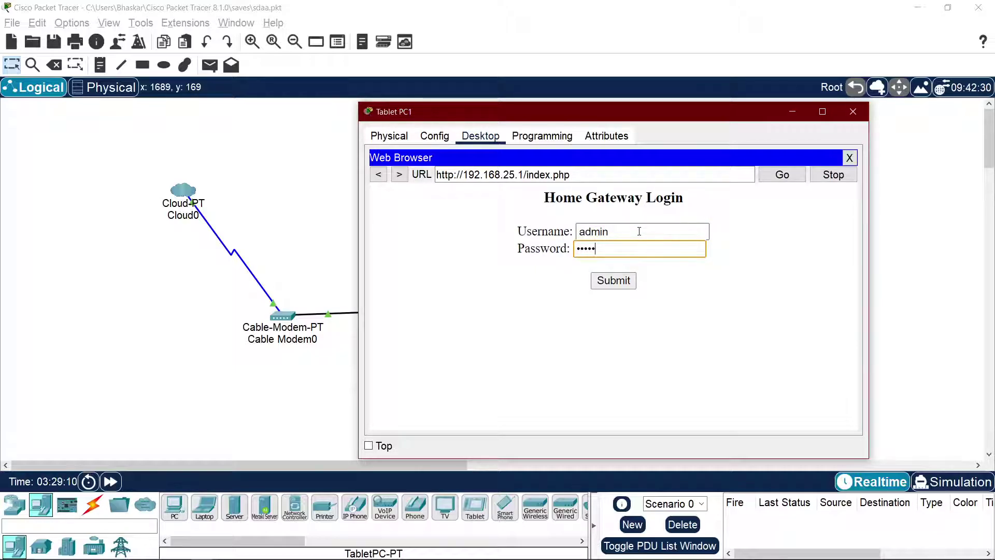
key("Return")
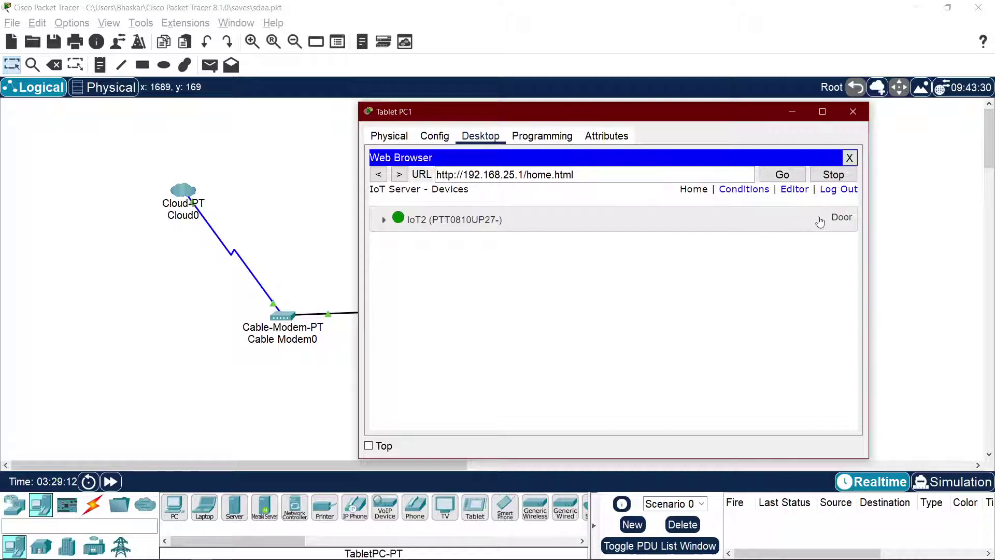
Step: Expand the Door IoT2 entry, lock it remotely, and resume the tutorial video
left_click(834, 222)
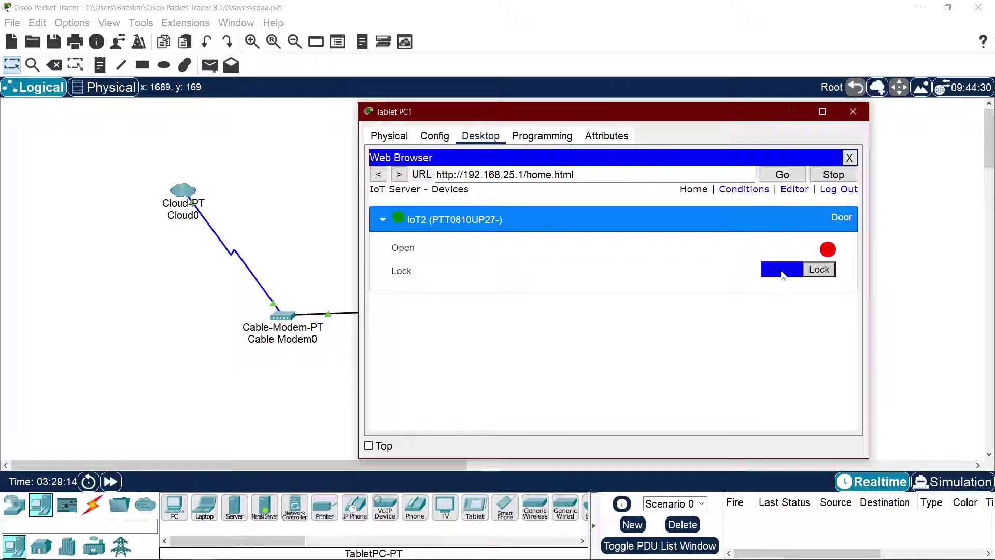
left_click_drag(607, 118, 282, 120)
left_click(484, 279)
left_click(483, 280)
left_click(484, 280)
left_click(486, 283)
left_click(486, 283)
left_click(485, 283)
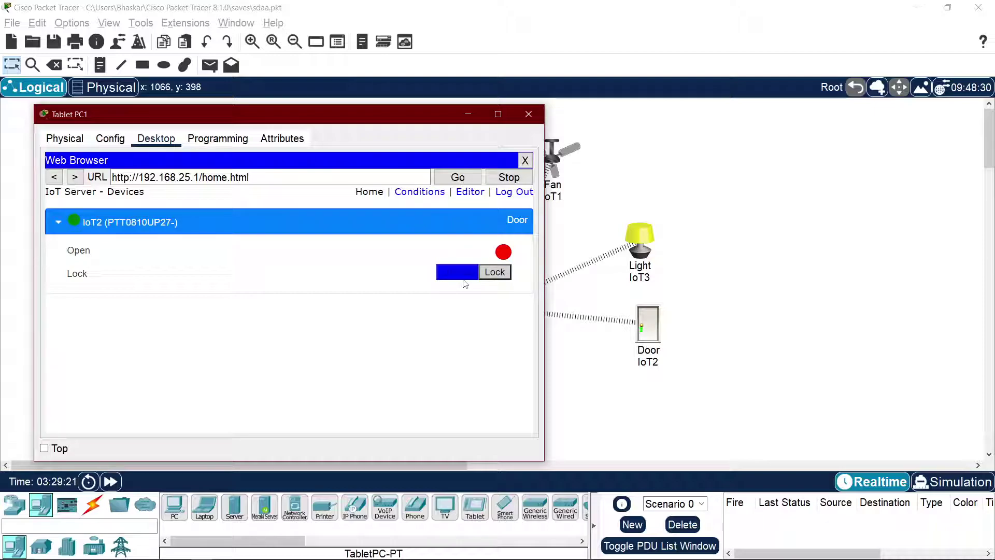
left_click(466, 280)
left_click(456, 272)
left_click(492, 274)
left_click(463, 274)
left_click(500, 276)
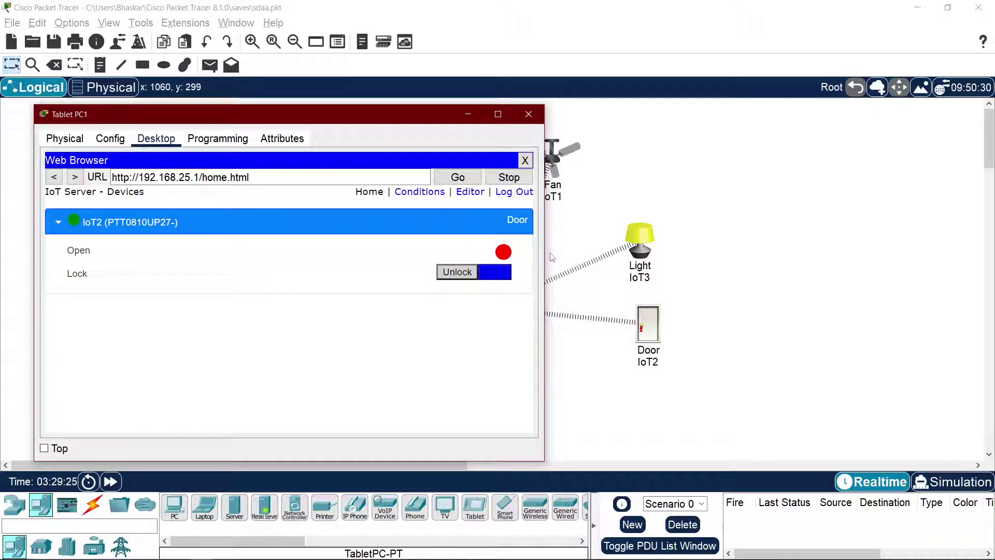
key("alt+Tab")
key("space")
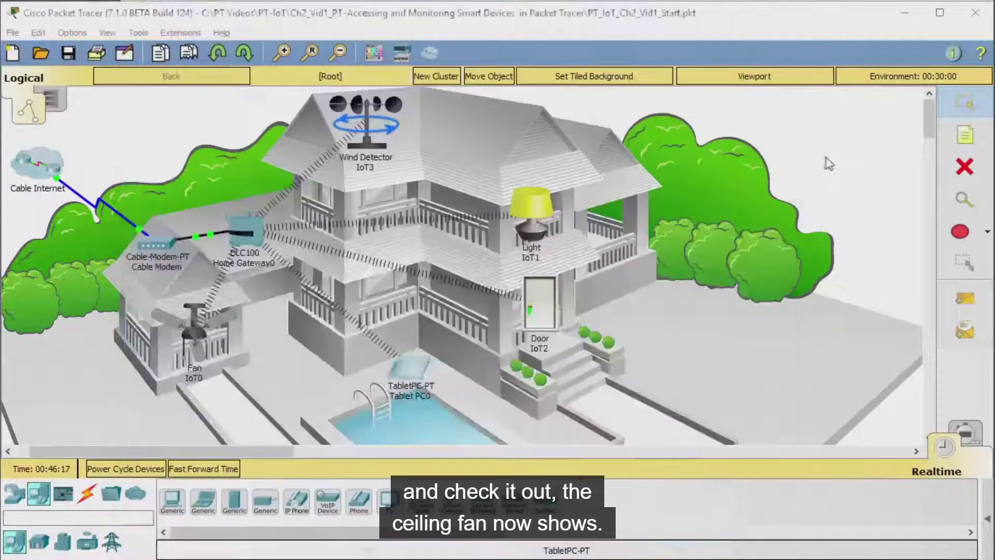
Step: Pause the tutorial at 8:14 after the note on the other three IoT devices, then return to Packet Tracer
left_click(548, 247)
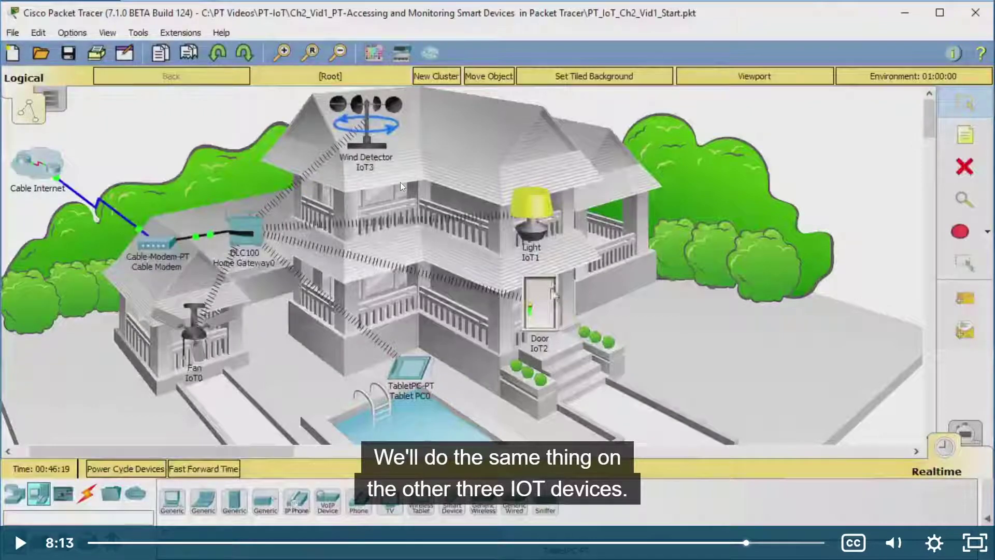
left_click(524, 255)
left_click(526, 246)
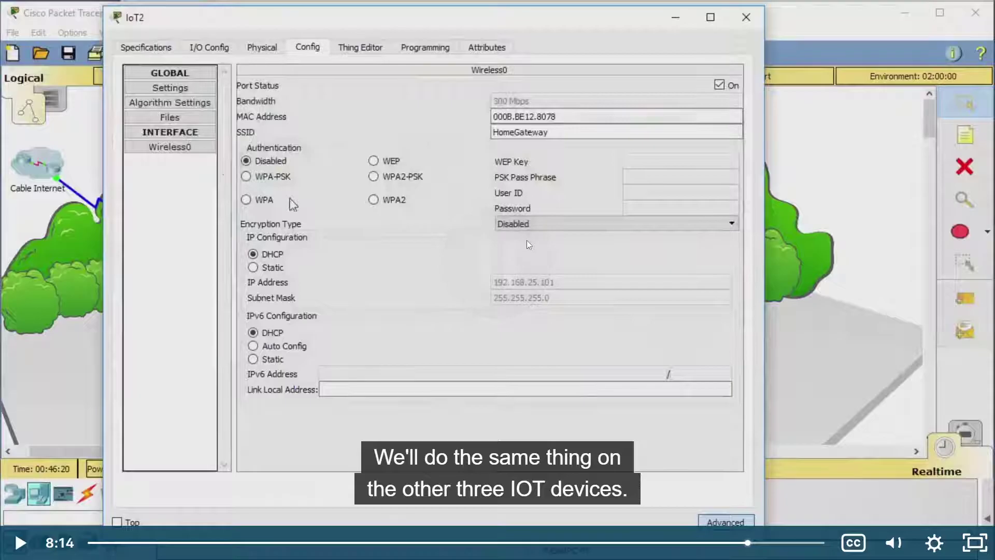
key("alt+Tab")
key("alt+Tab")
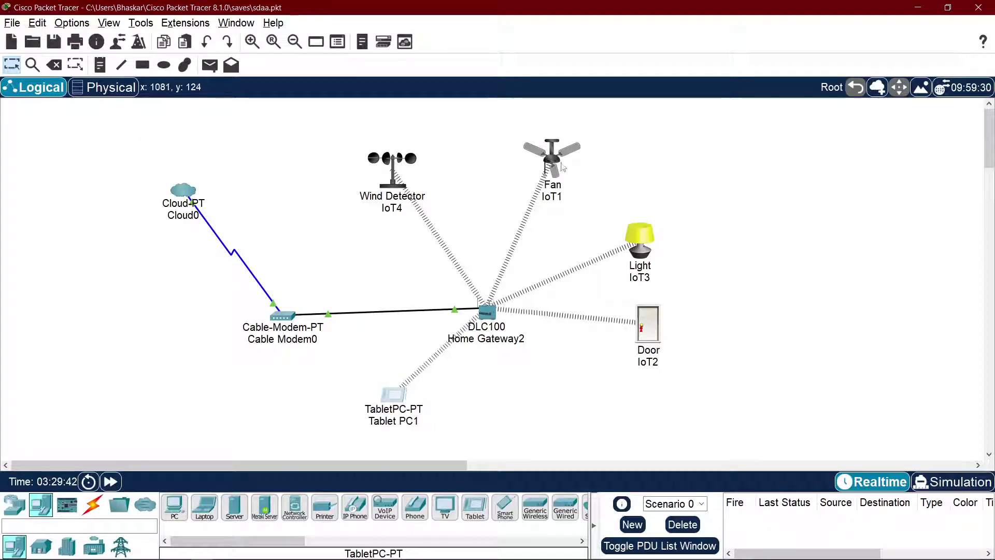
Step: Set the Fan IoT1's IoT Server to Home Gateway and close its window
left_click(562, 166)
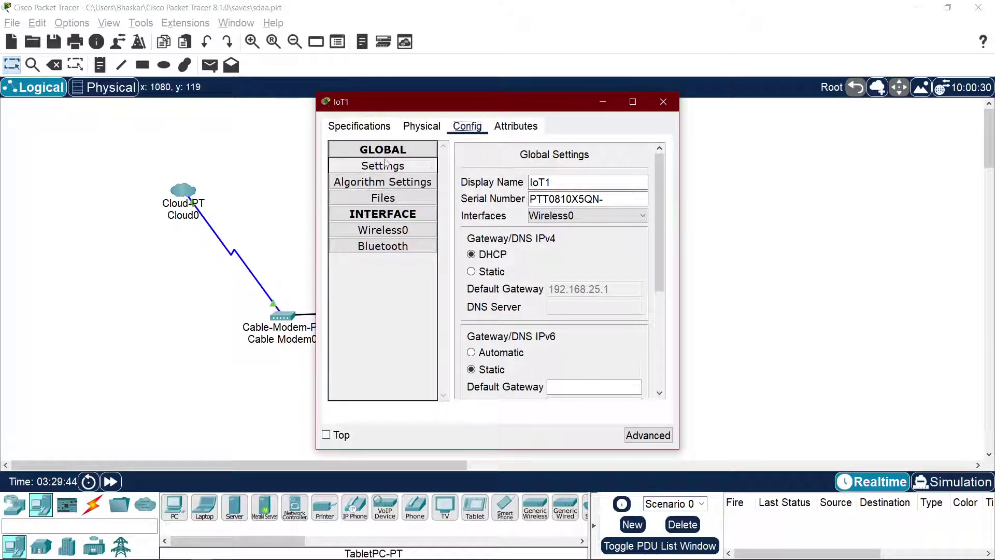
scroll(538, 227, "down", 3)
left_click(505, 290)
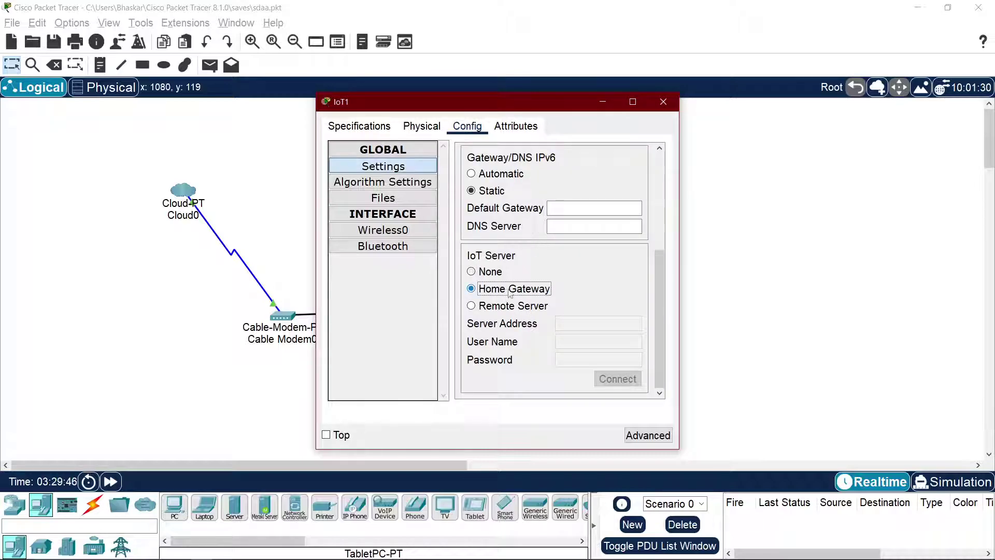
left_click(663, 102)
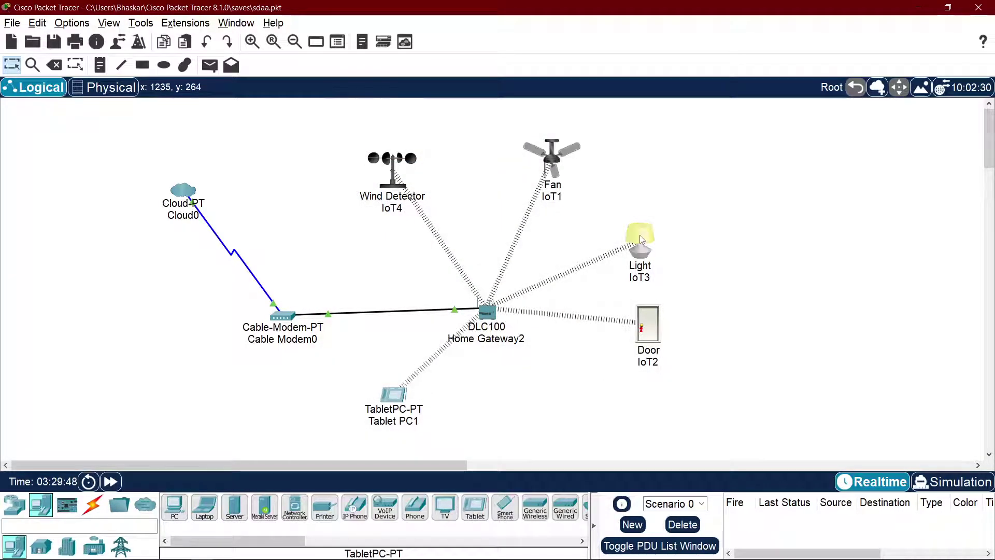
Step: Set the Light IoT3's IoT Server to Home Gateway and close its window
left_click(640, 237)
left_click(467, 126)
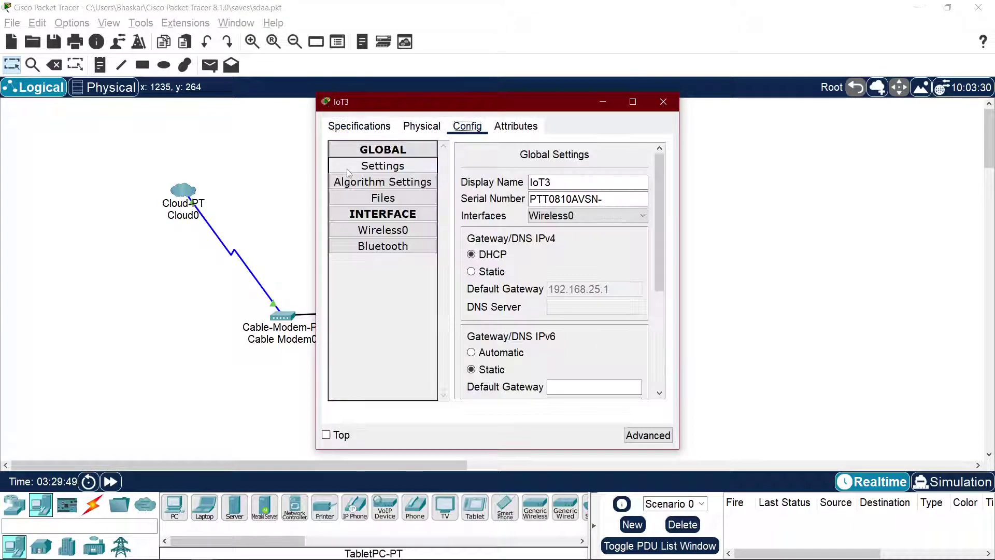
scroll(513, 243, "down", 3)
left_click(472, 287)
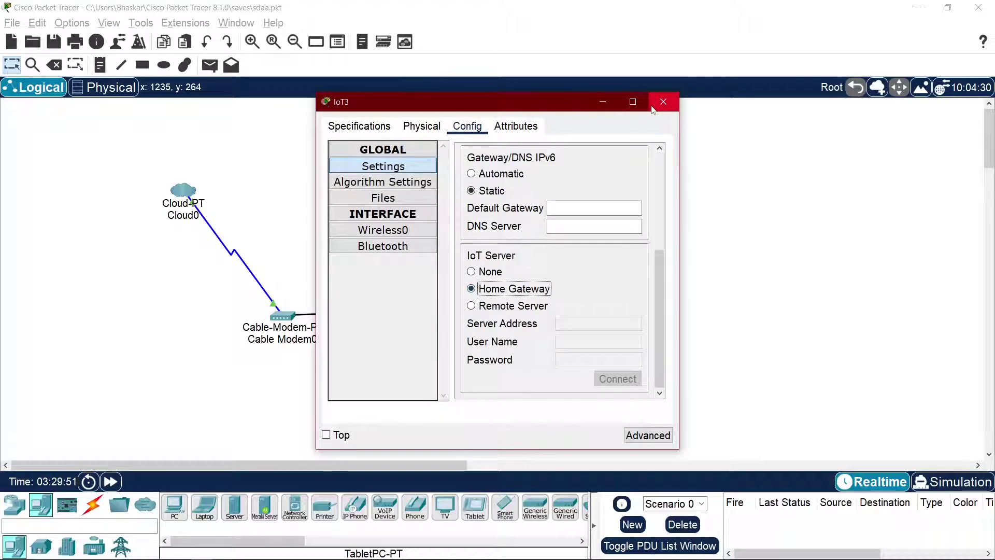
left_click(663, 103)
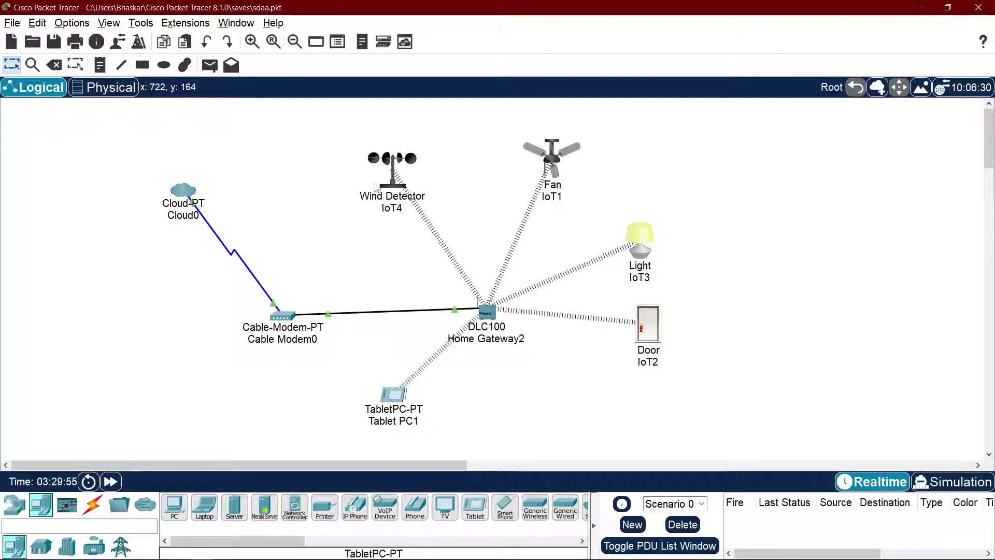
Step: Set the Wind Detector IoT4's IoT Server to Home Gateway and close its window
left_click(394, 180)
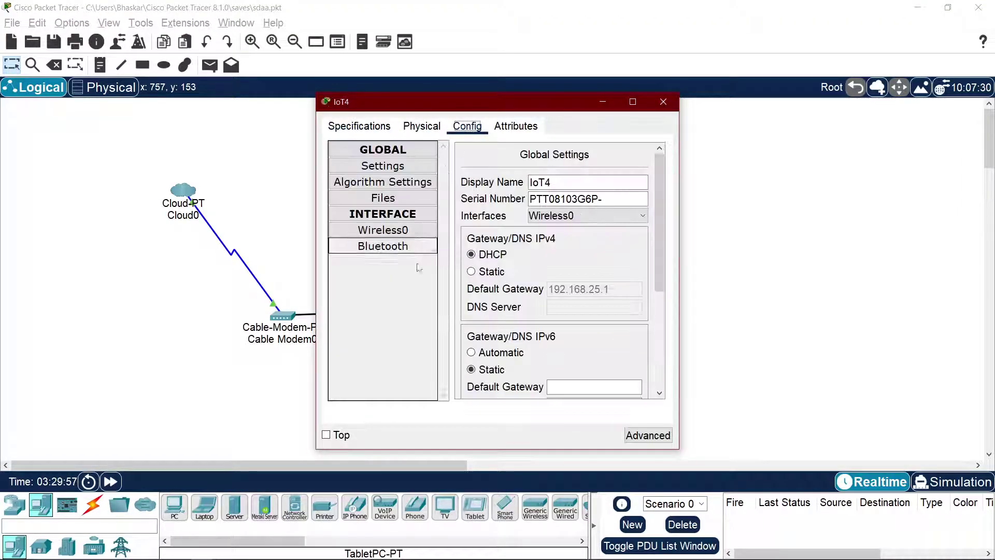
scroll(494, 286, "down", 3)
left_click(484, 288)
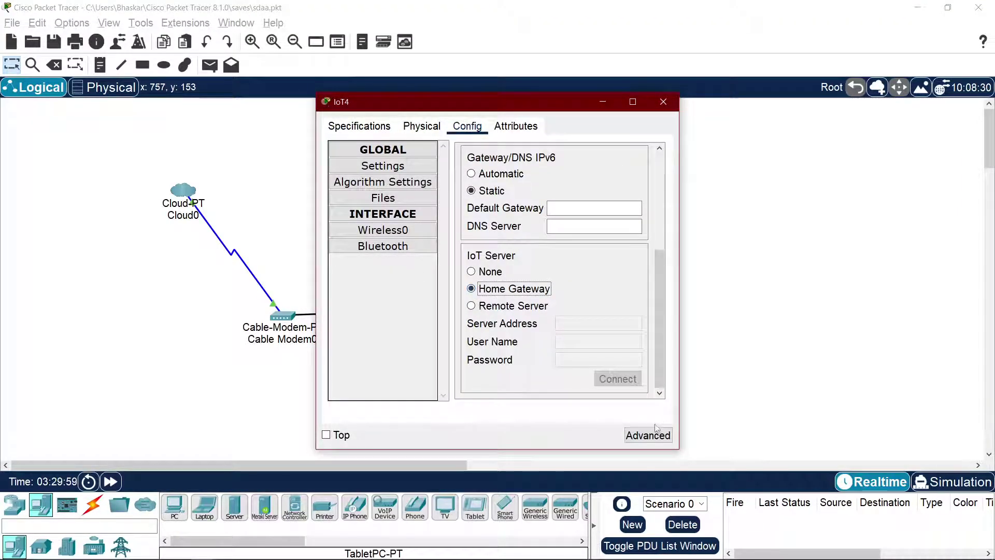
left_click(664, 101)
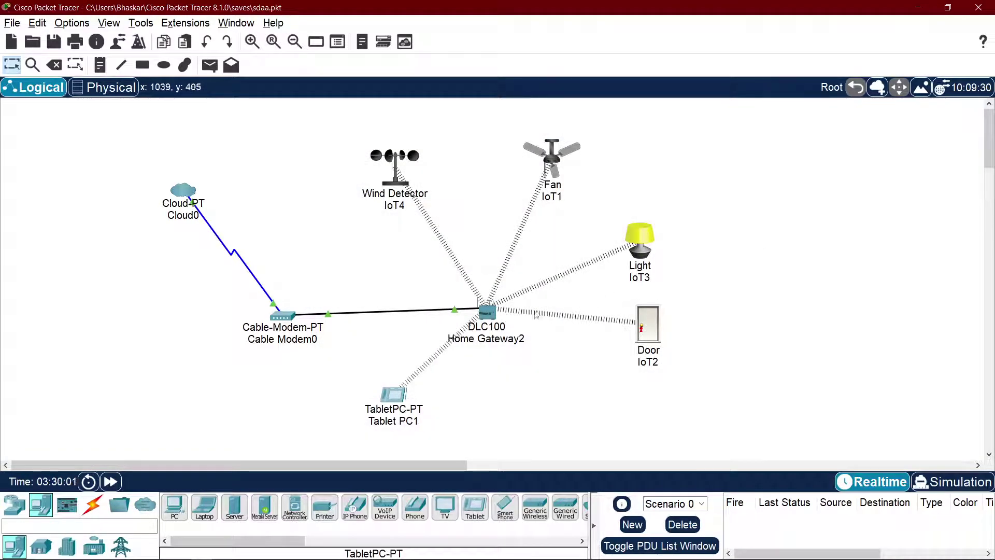
Step: Check Tablet PC1's device list for Door, Ceiling Fan, Light and Wind Detector, testing the door lock
left_click(411, 387)
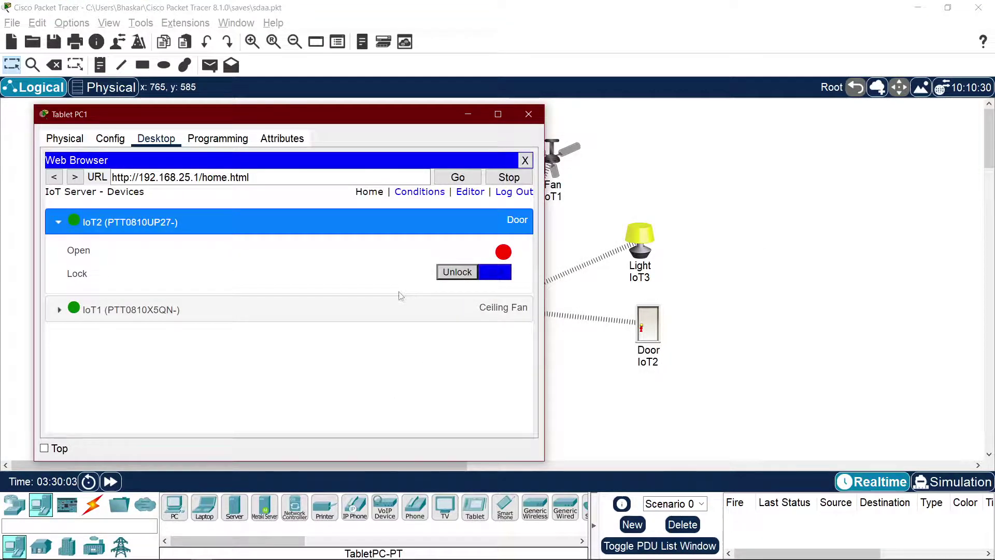
left_click(486, 279)
left_click(487, 278)
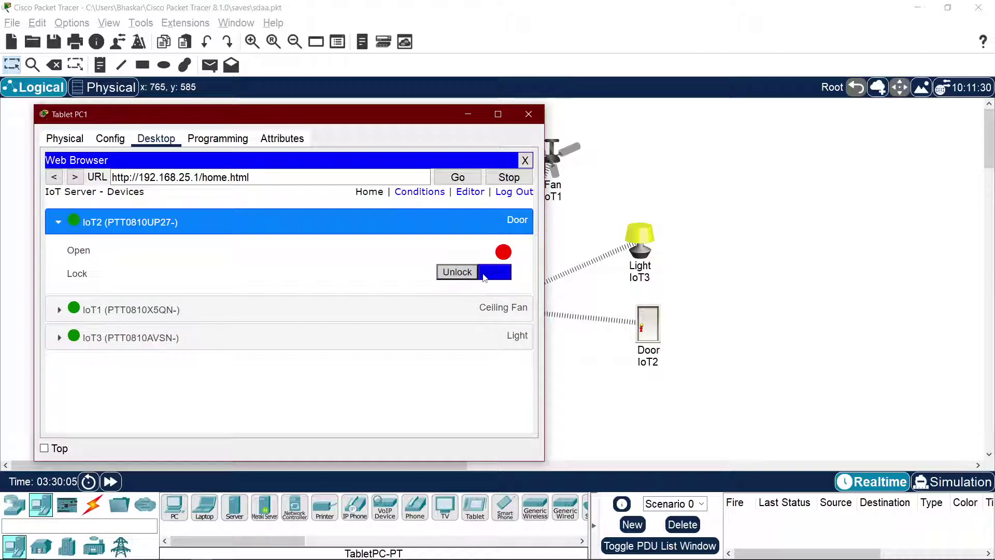
left_click(451, 220)
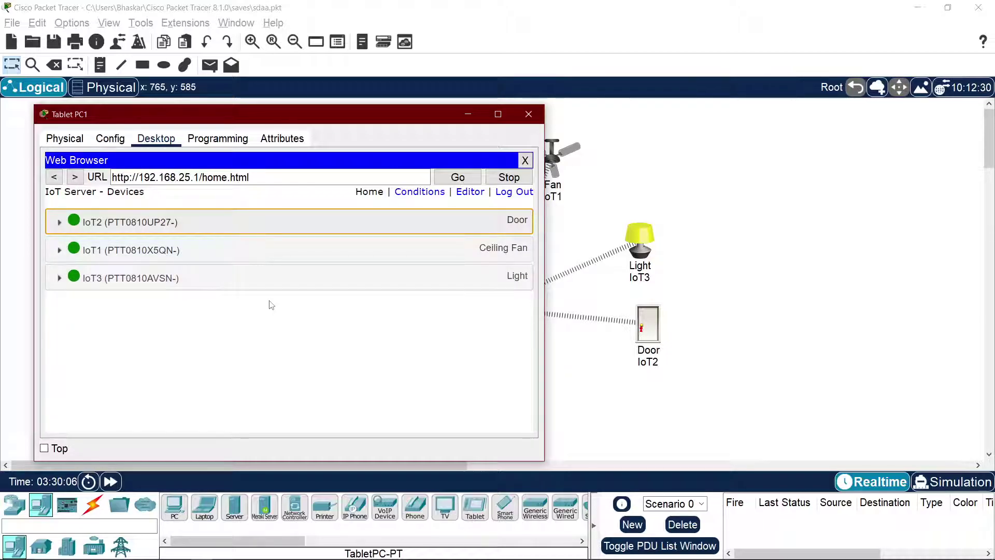
left_click_drag(346, 121, 407, 118)
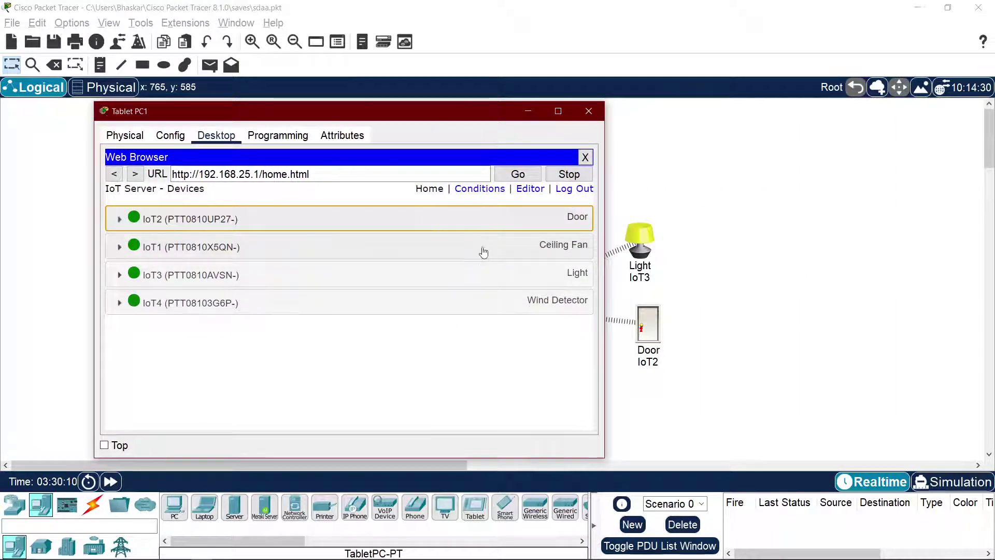
key("alt+Tab")
key("alt+Tab")
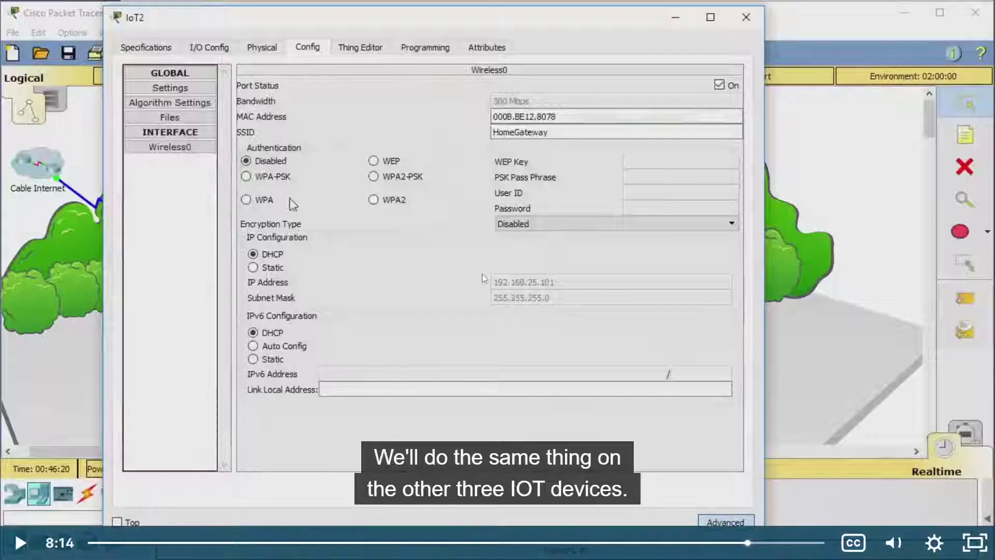
Step: Watch the tutorial's device-list check, then pause it and switch to Packet Tracer
left_click(478, 283)
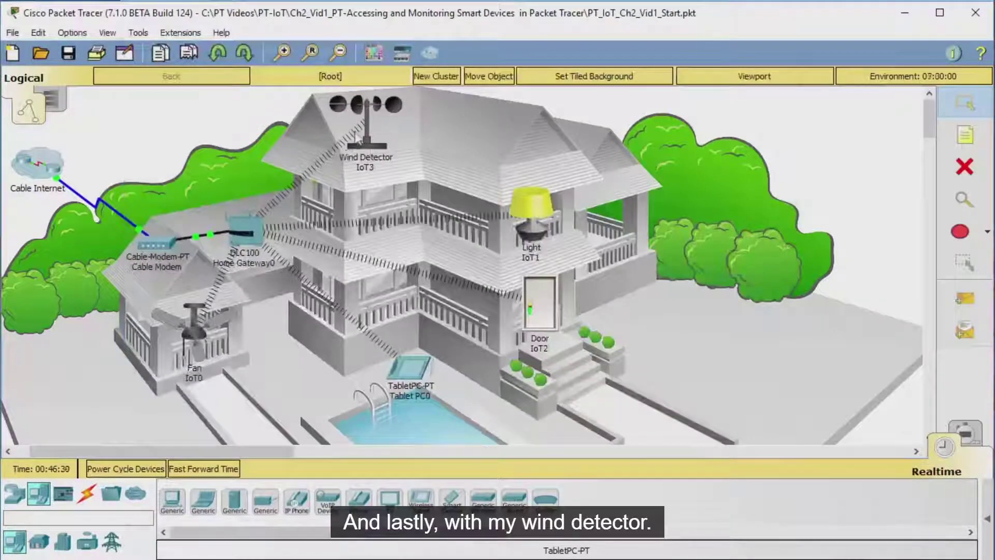
scroll(358, 133, "down", 1)
left_click(372, 102)
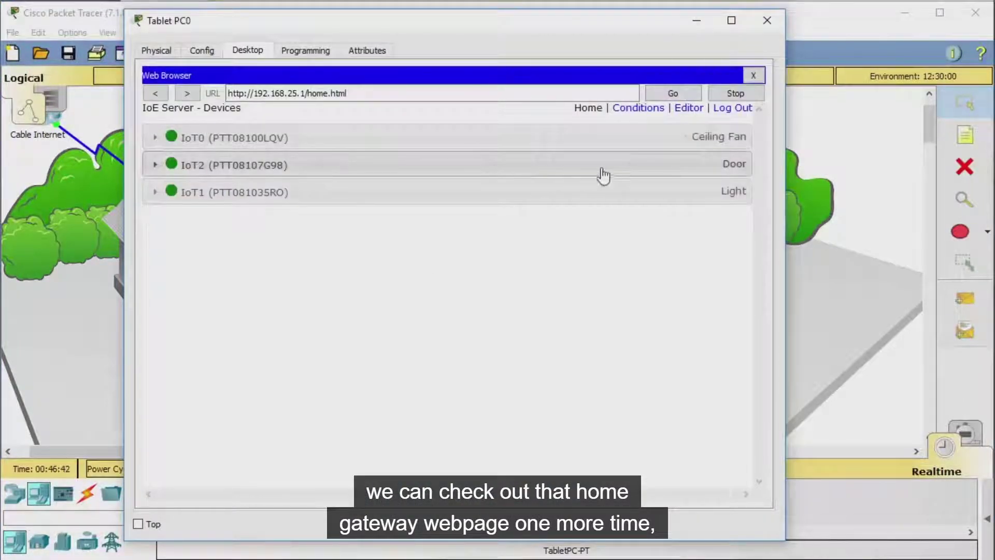
left_click(672, 97)
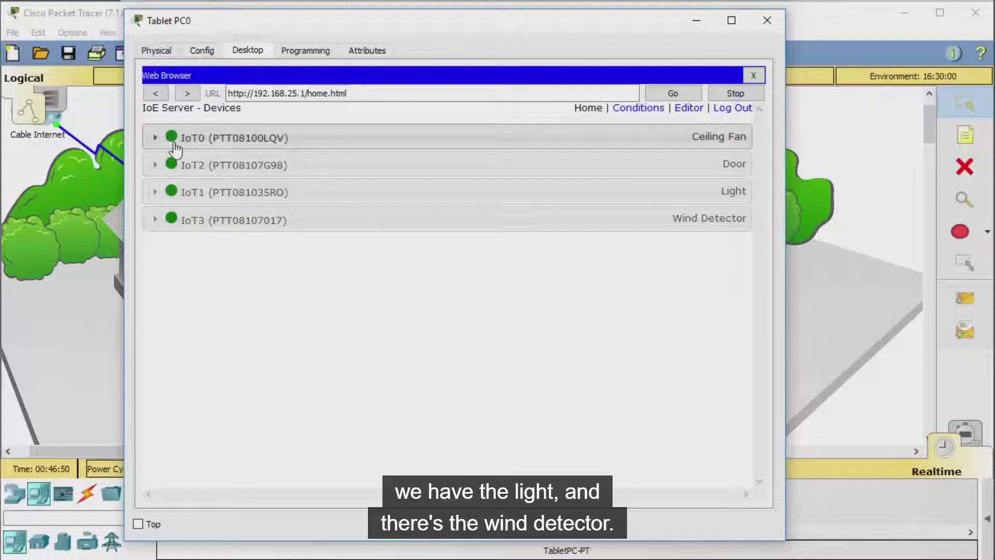
left_click(197, 149)
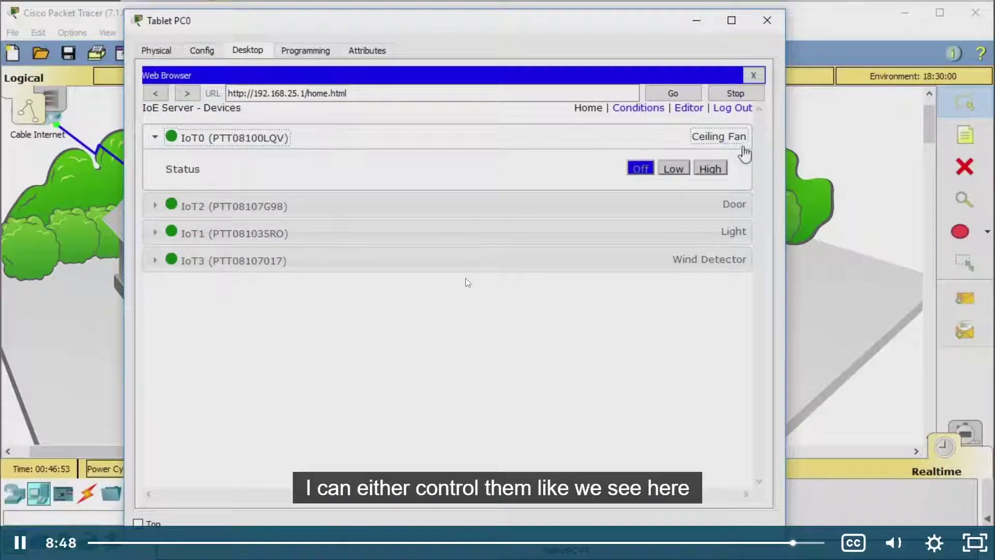
left_click(486, 236)
key("alt+Tab")
key("alt+Tab")
Step: Expand and collapse the Door, Light, Ceiling Fan and Wind Detector rows on Tablet PC1
left_click(390, 288)
left_click(264, 217)
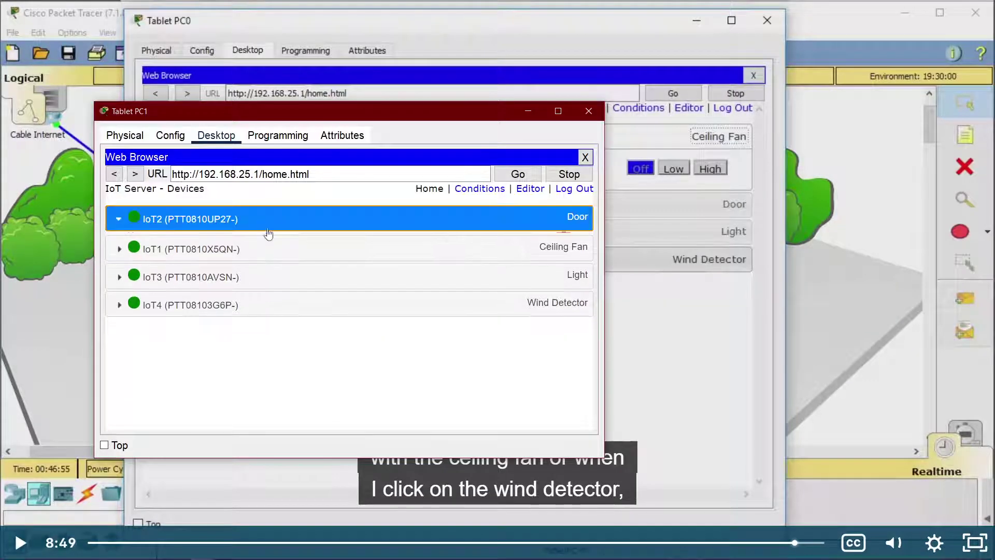
left_click(254, 337)
left_click(254, 309)
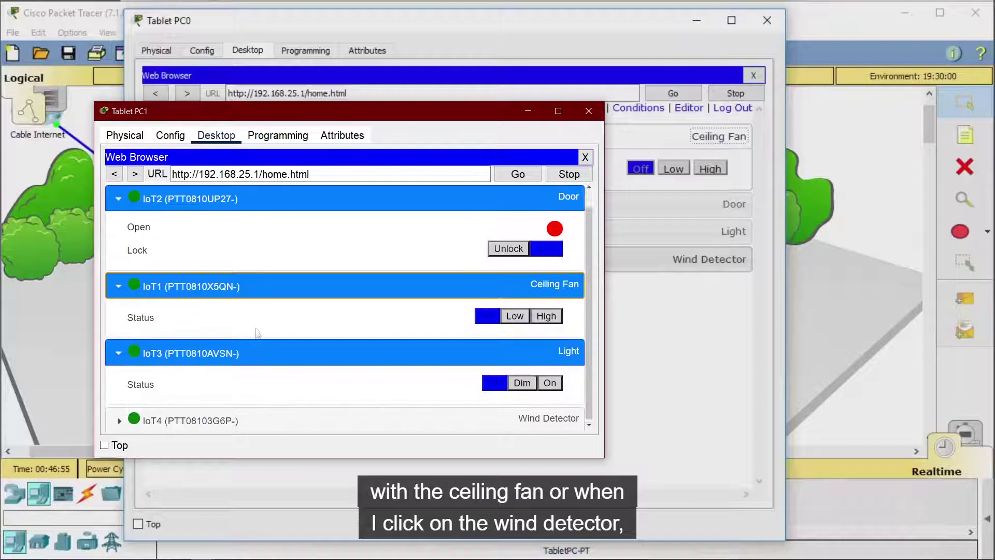
left_click(239, 415)
scroll(339, 307, "down", 1)
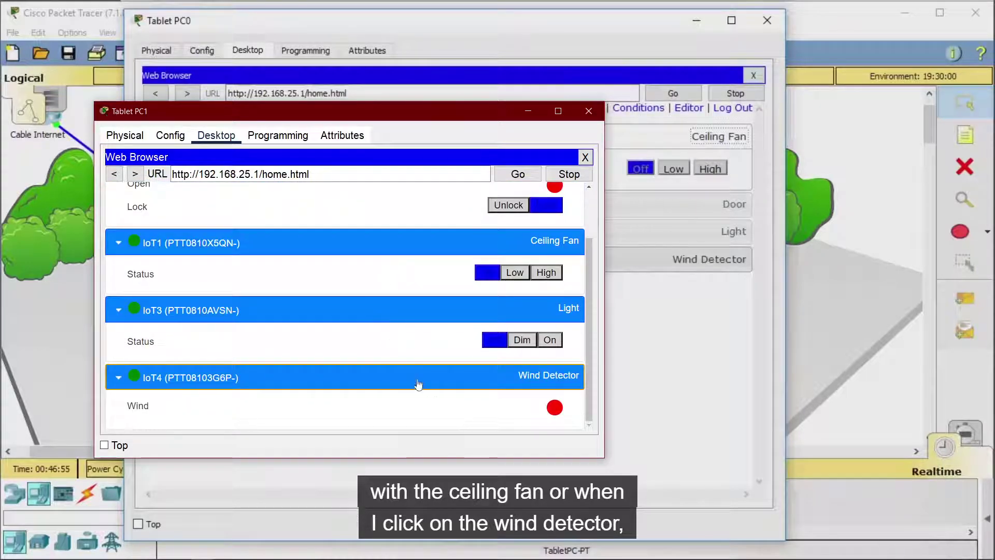
left_click(253, 309)
left_click(145, 274)
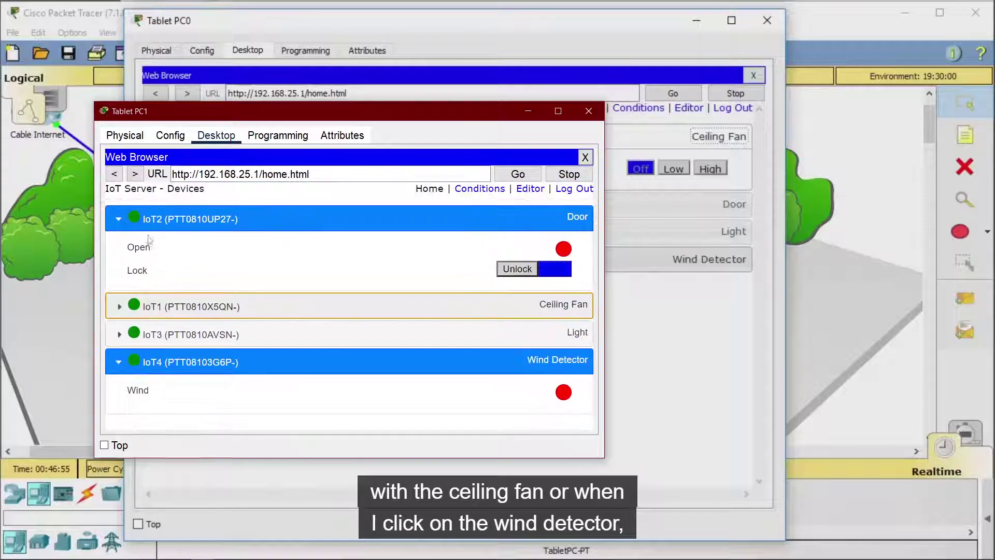
left_click(147, 227)
key("alt+Tab")
Step: Play the tutorial to 8:57, expand the tablet's Ceiling Fan row, and return to Packet Tracer
left_click(511, 283)
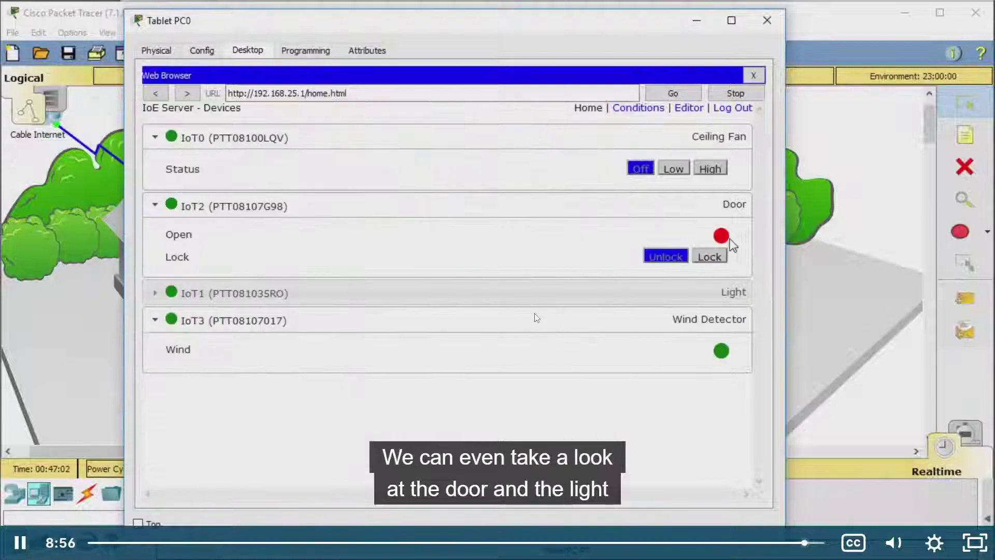
left_click(533, 317)
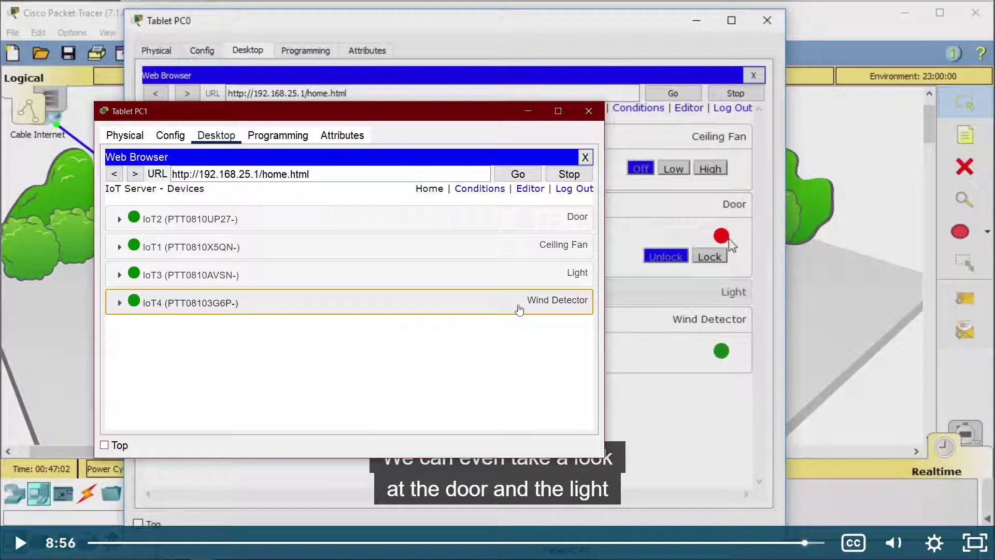
left_click(694, 298)
left_click(664, 297)
key("alt+Tab")
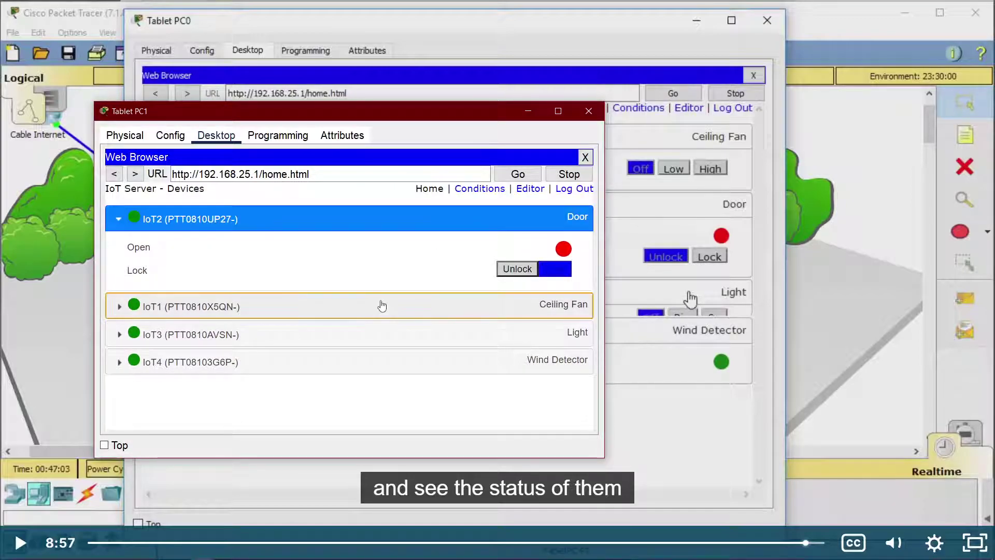
left_click(400, 306)
key("alt+Tab")
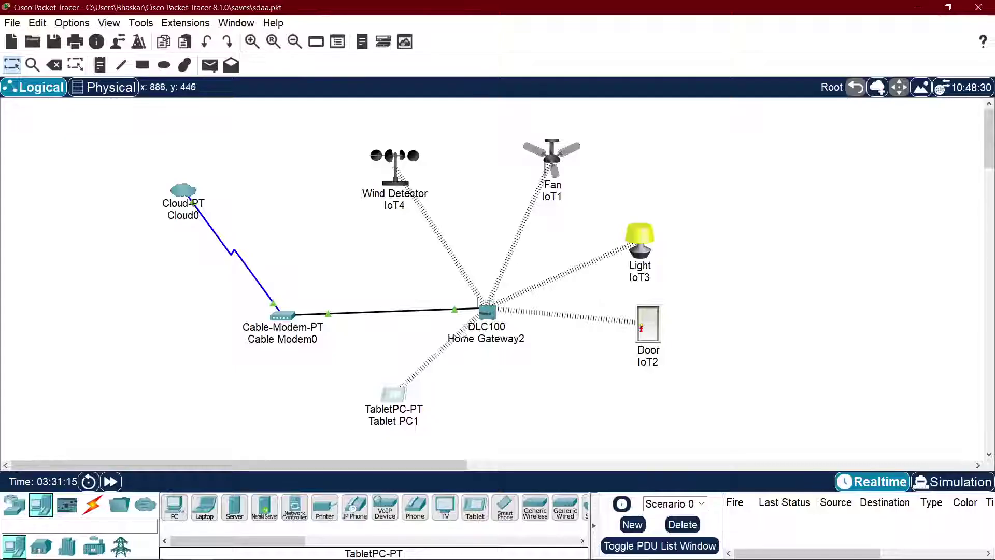
Step: Bring Tablet PC1's browser forward and toggle the door lock on and off several times
key("alt+Tab")
key("Tab")
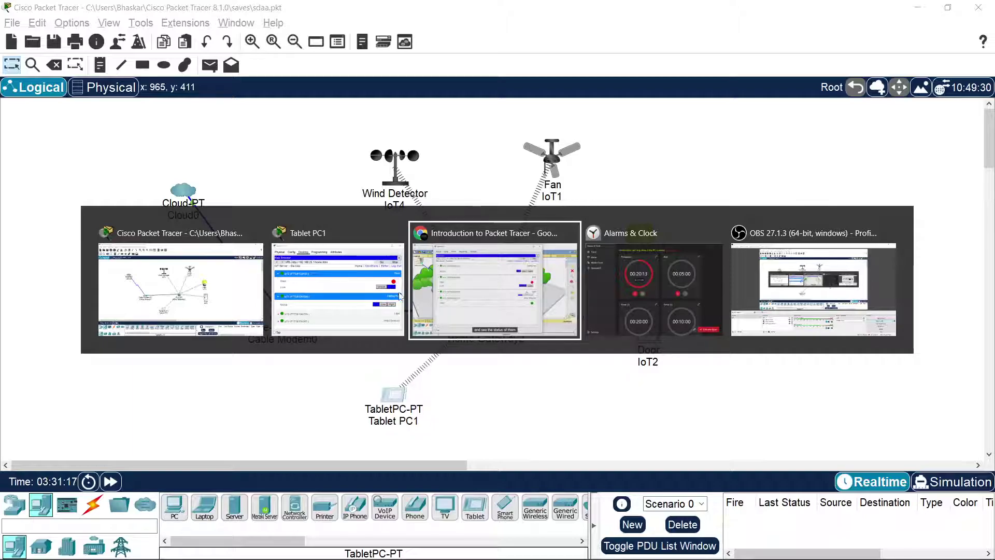
left_click(340, 274)
left_click_drag(390, 105, 318, 90)
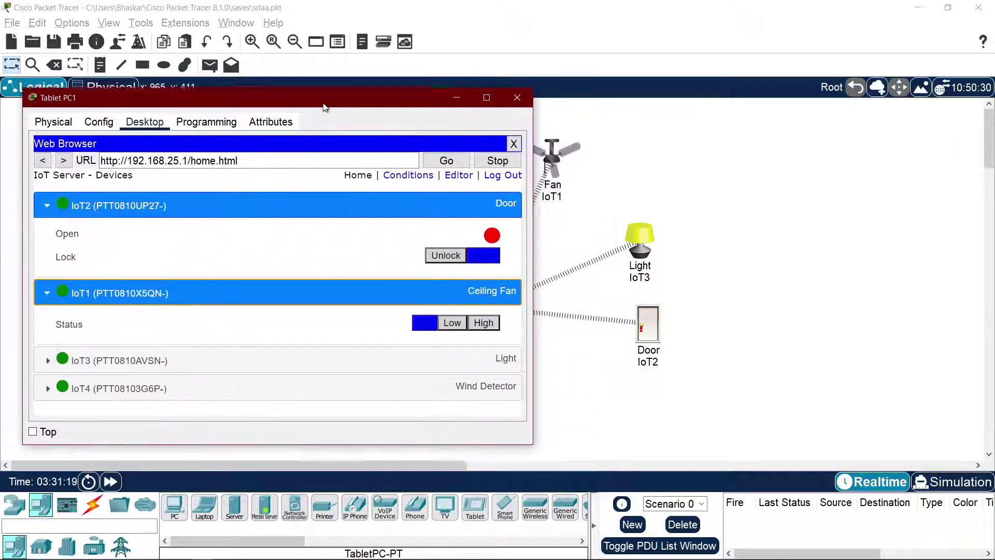
left_click(465, 258)
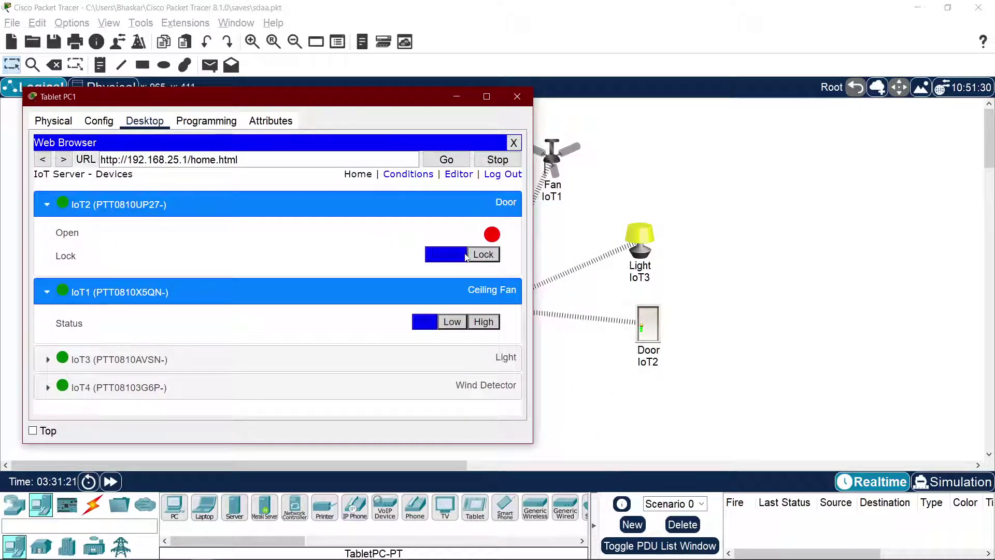
left_click(456, 252)
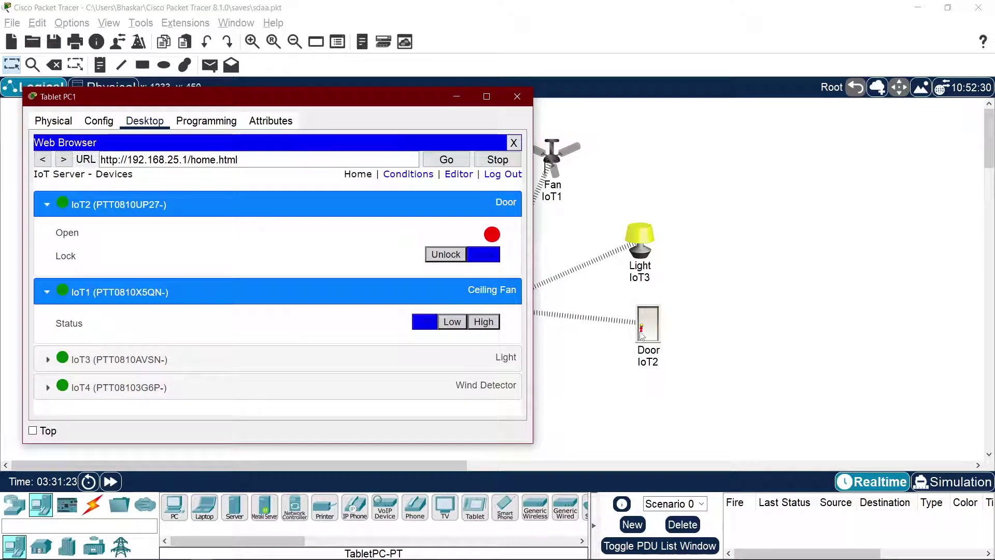
left_click(451, 258)
left_click(446, 256)
left_click(446, 257)
left_click(447, 257)
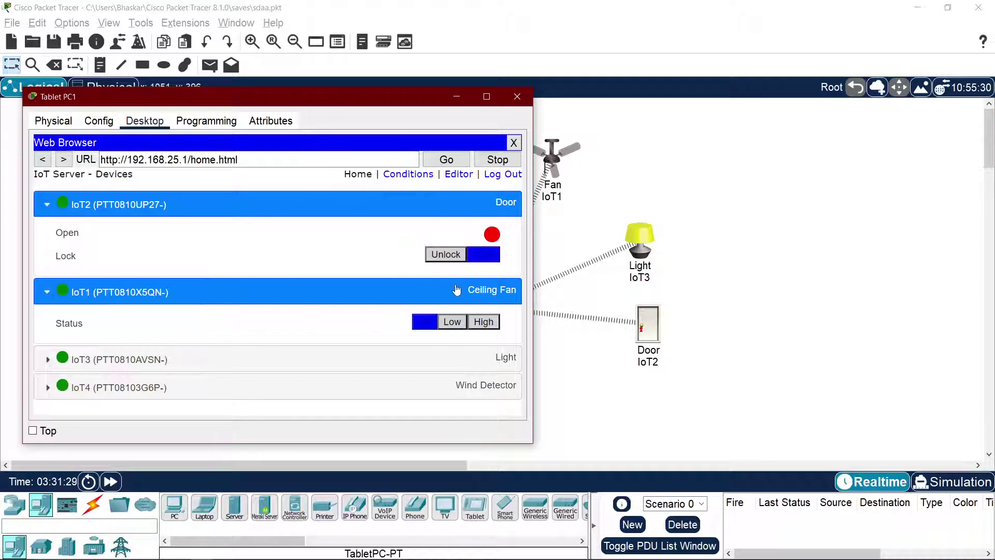
left_click_drag(418, 96, 316, 90)
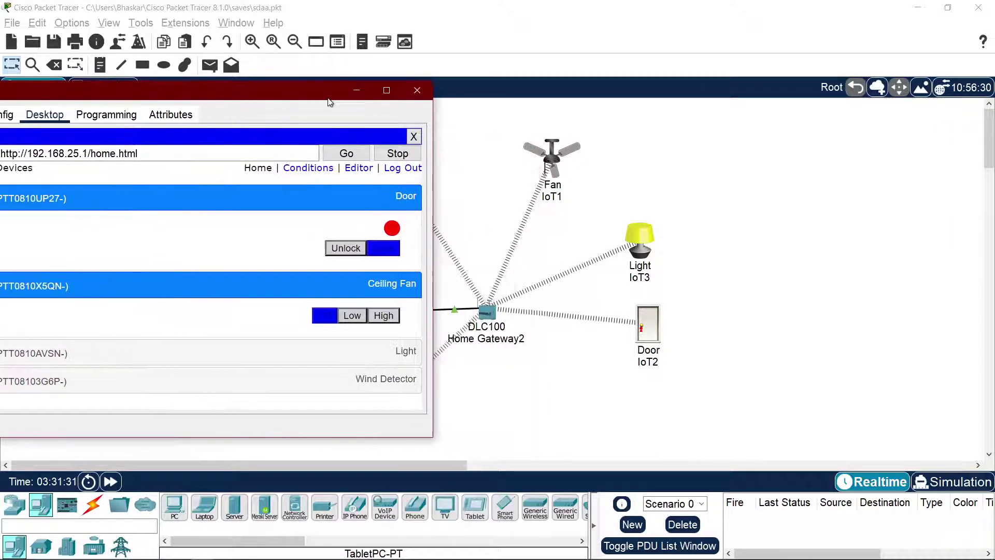
Step: Run the ceiling fan at Low, then High, then Off, and collapse the Door and Fan sections
left_click(352, 316)
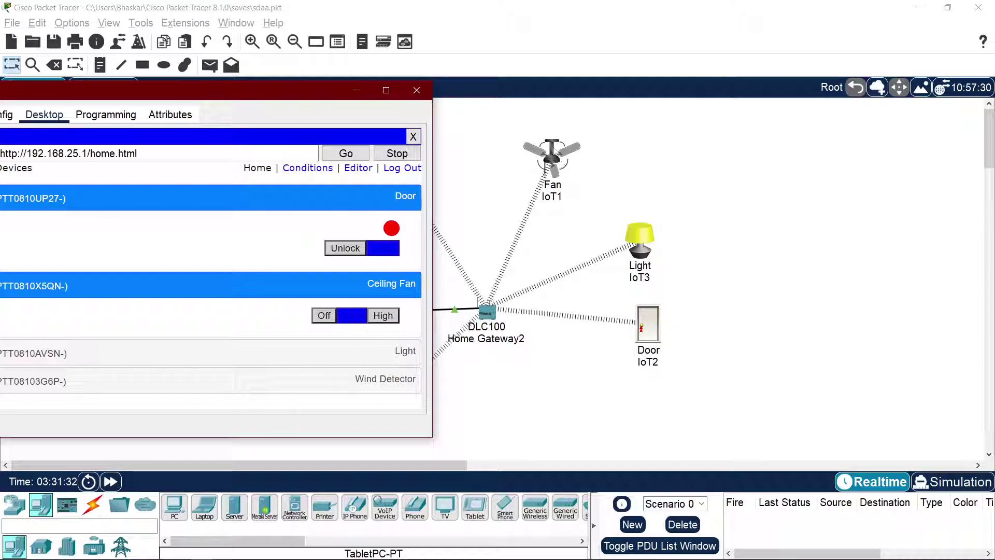
left_click(397, 316)
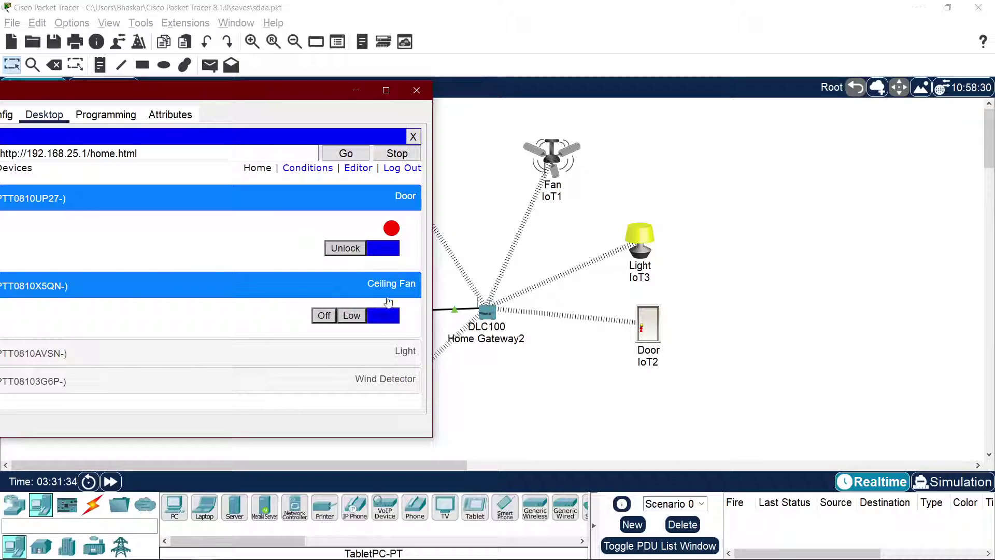
left_click(324, 316)
left_click_drag(254, 92, 504, 79)
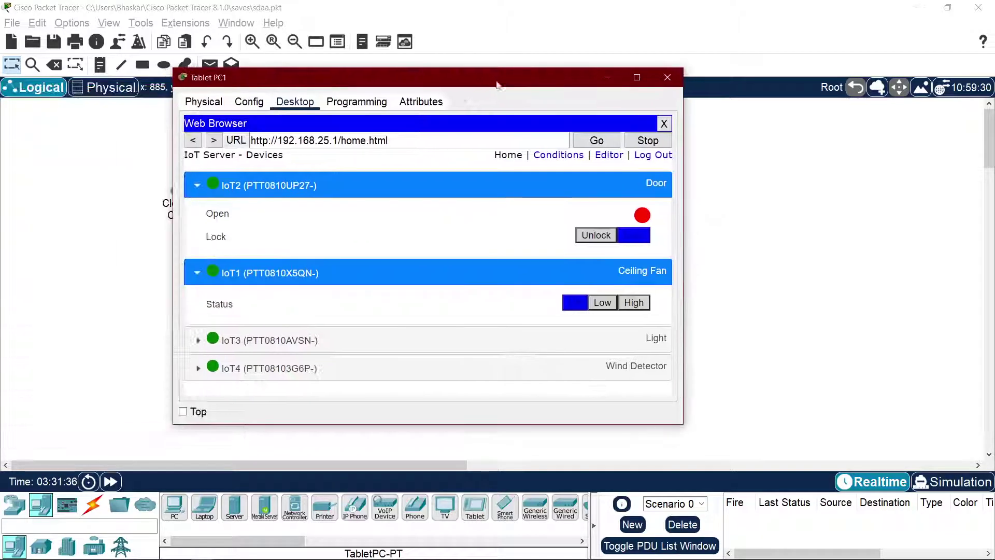
left_click(198, 188)
left_click(197, 214)
Step: Switch the Light to Dim, On and back Off, then expand the Wind Detector section
left_click(195, 242)
left_click_drag(438, 89, 254, 89)
left_click(424, 272)
left_click(454, 272)
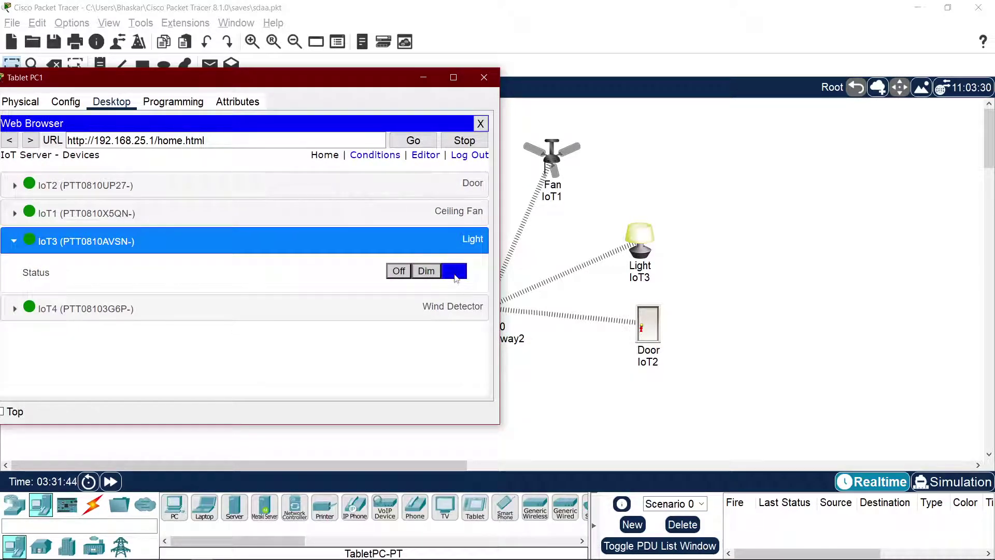
left_click(407, 275)
left_click(427, 273)
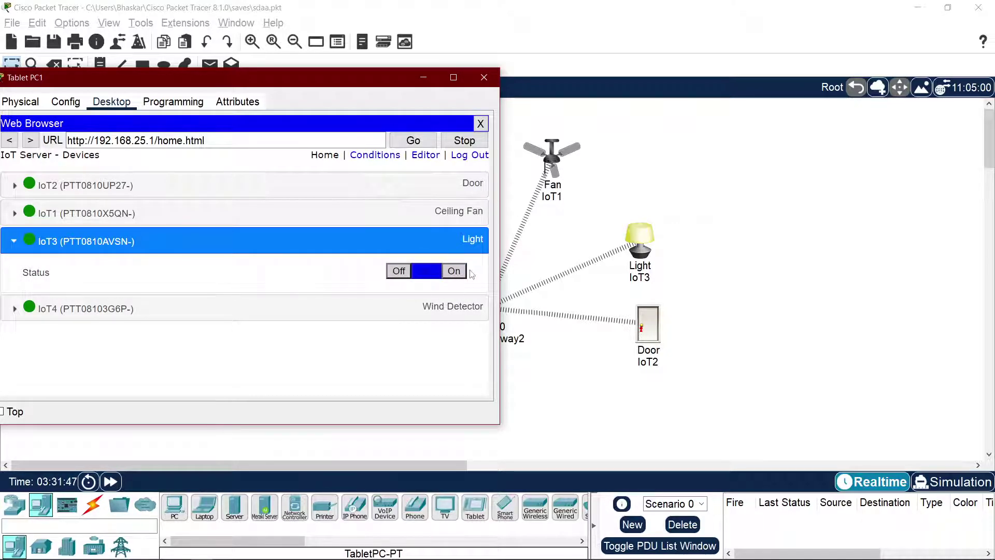
left_click(407, 274)
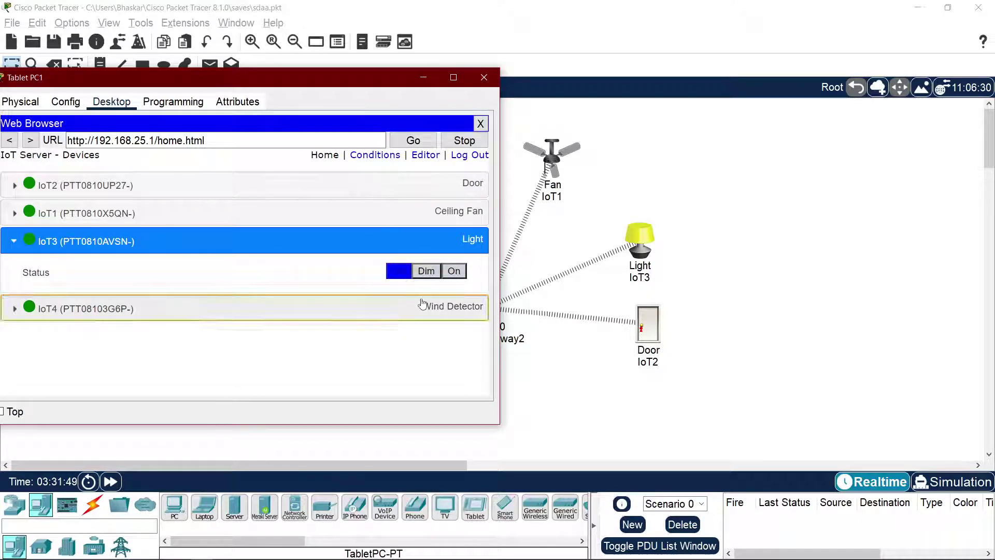
left_click(423, 304)
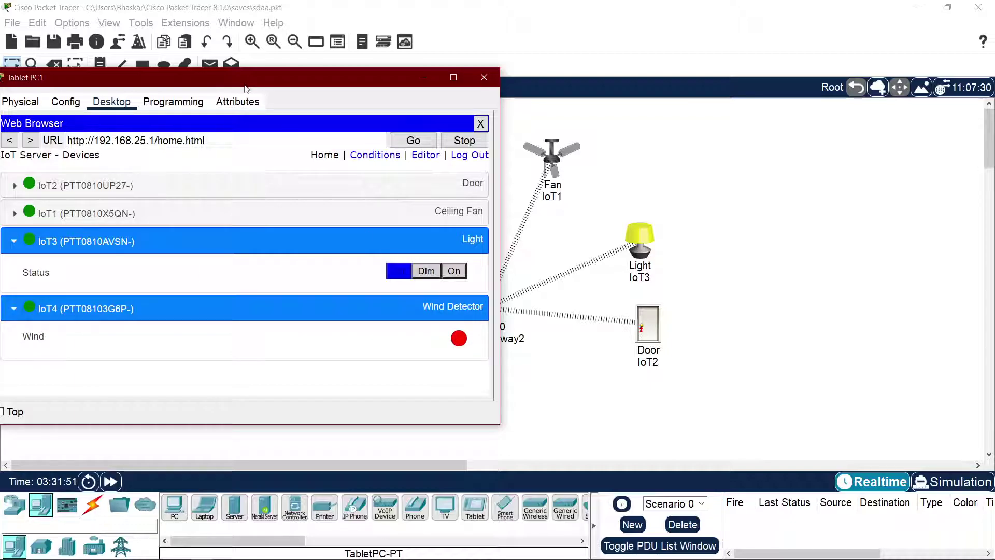
left_click_drag(246, 87, 579, 123)
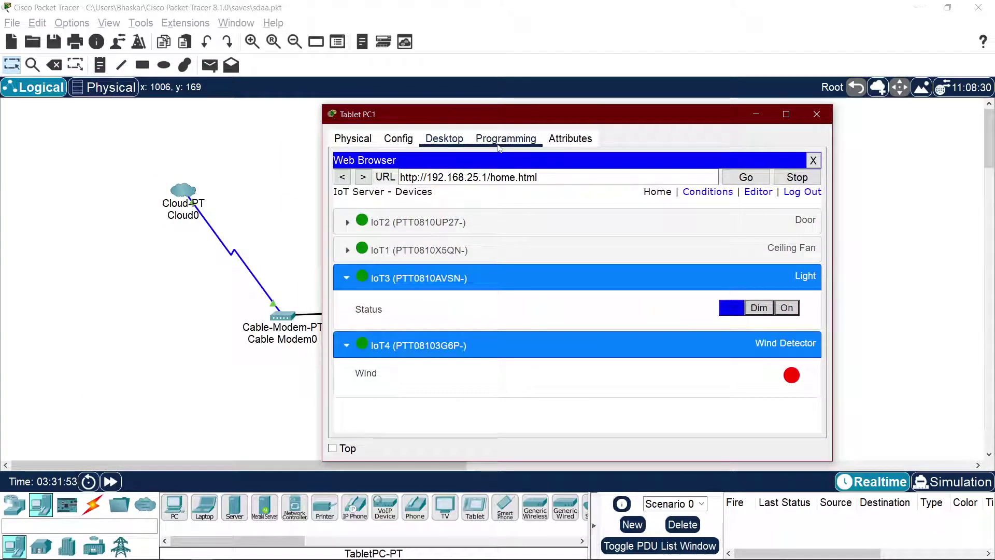
key("alt+Tab")
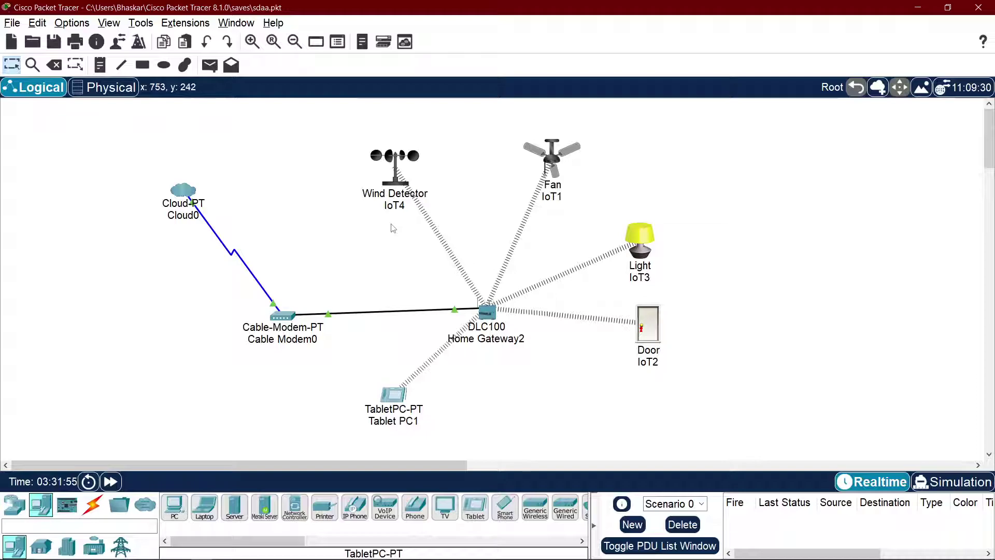
Step: Let the tutorial video play to its end, then exit full screen to the 6.1.1.1 lesson page
key("alt+Tab")
key("Tab")
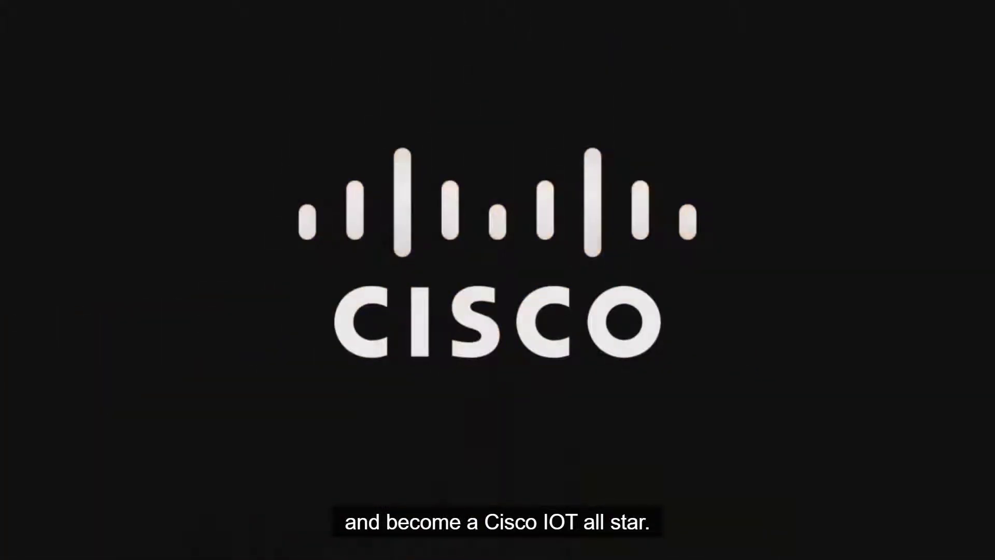
left_click(469, 226)
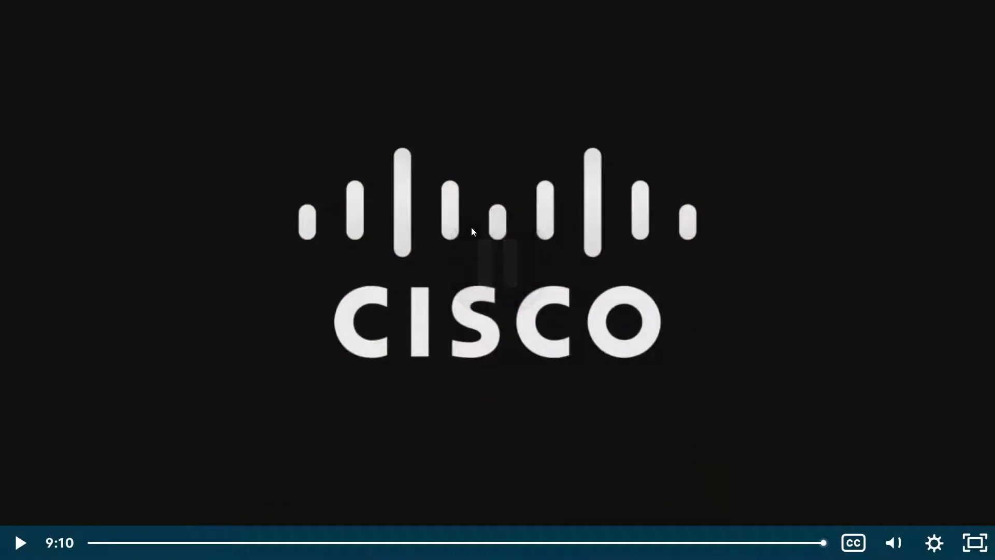
key("Escape")
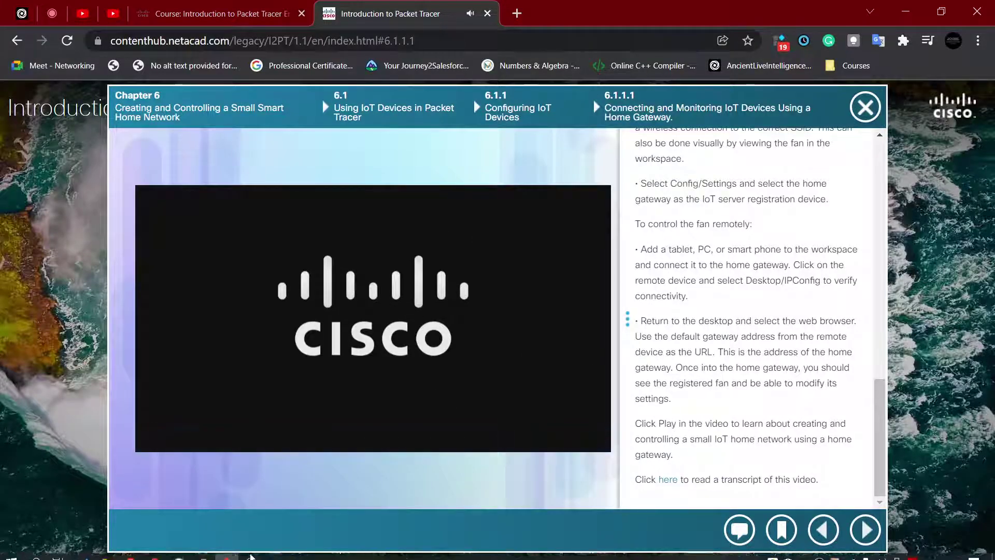
Step: Return to the Introduction to Packet Tracer course tab and advance to lesson 6.1.1.2
left_click(251, 557)
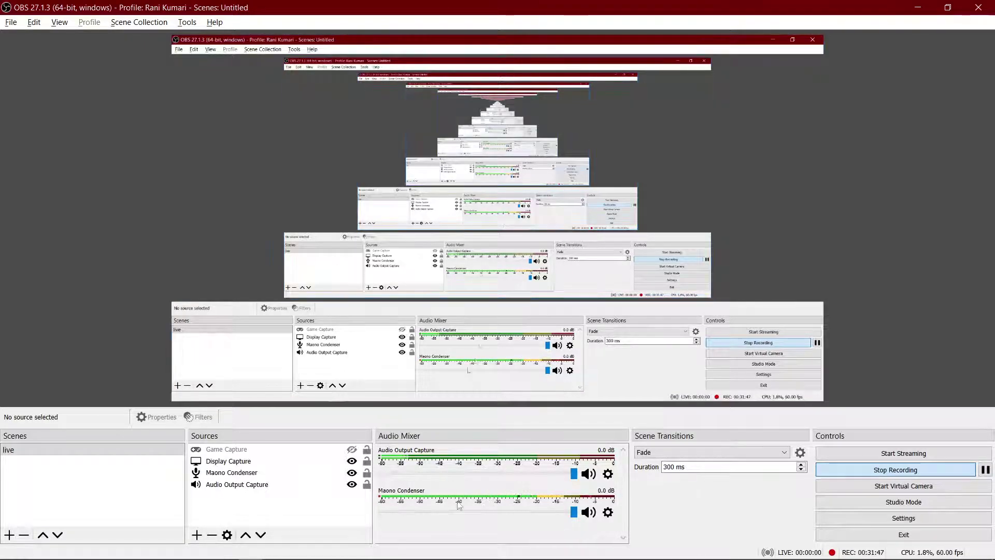
left_click(228, 552)
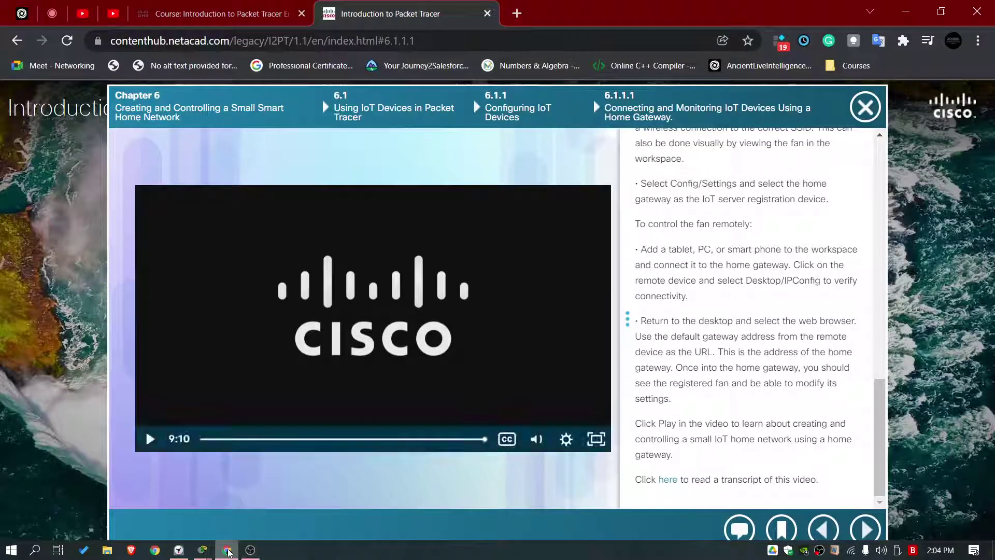
left_click(223, 13)
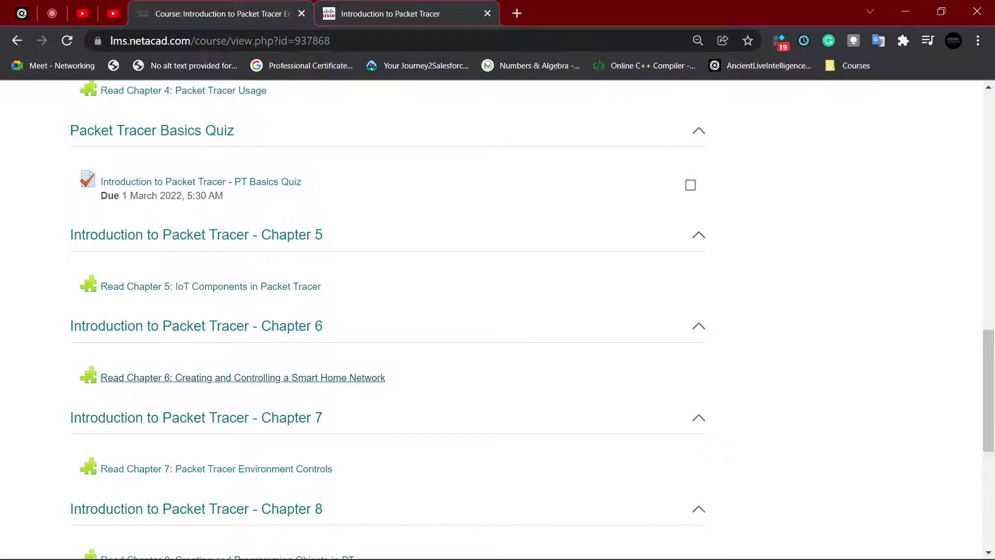
left_click(342, 18)
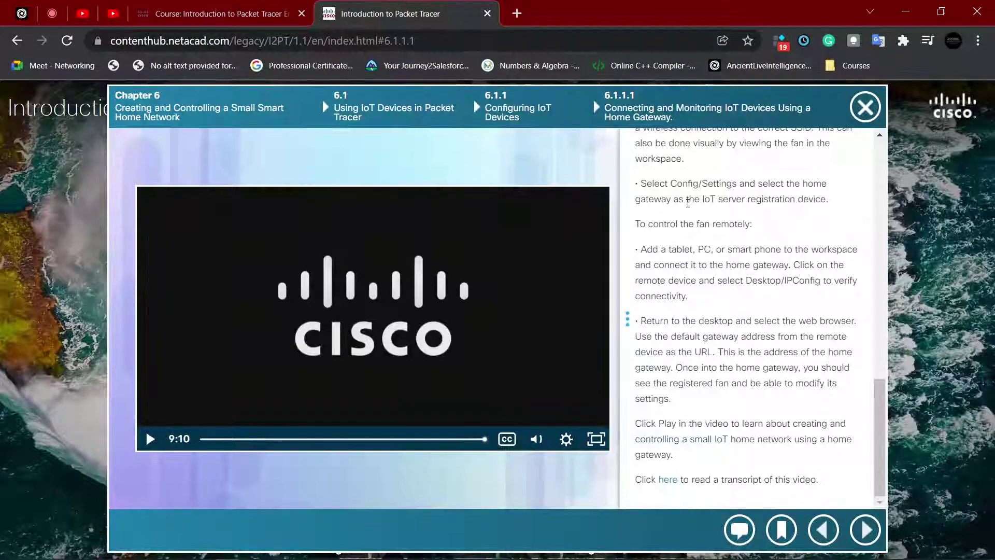
left_click(879, 527)
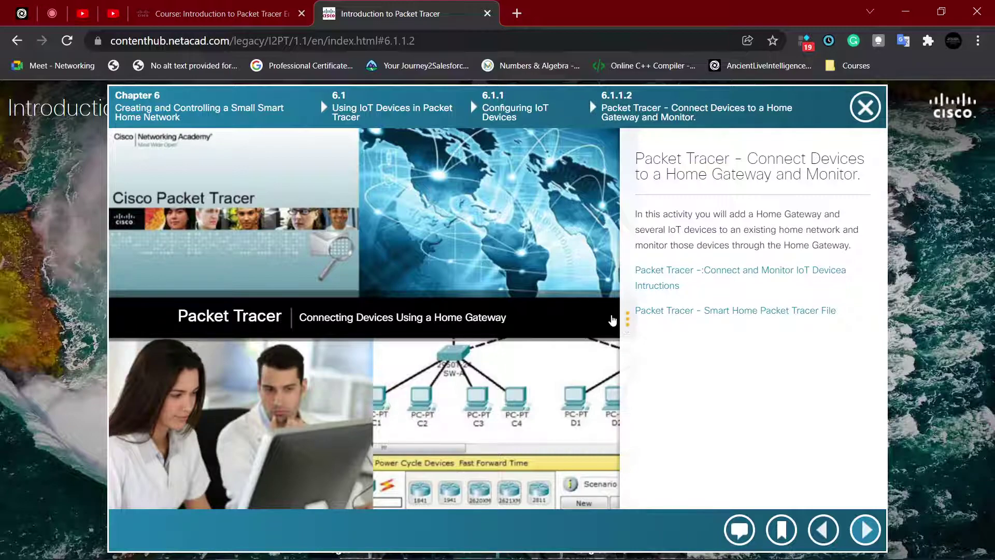
Step: Read lesson 6.1.1.2's description and briefly open its activity instructions PDF
left_click_drag(627, 319, 363, 316)
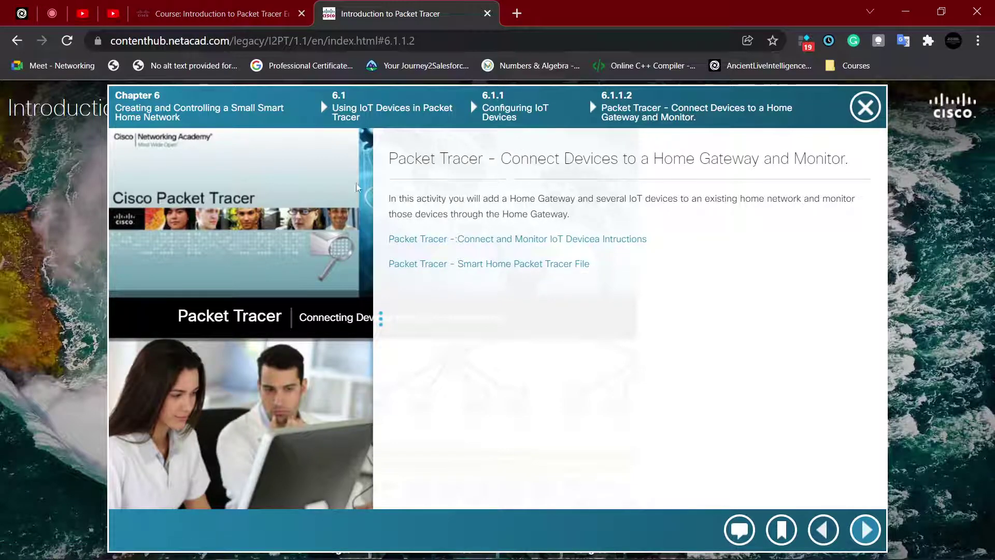
left_click_drag(390, 163, 648, 161)
left_click(518, 162)
left_click(700, 160)
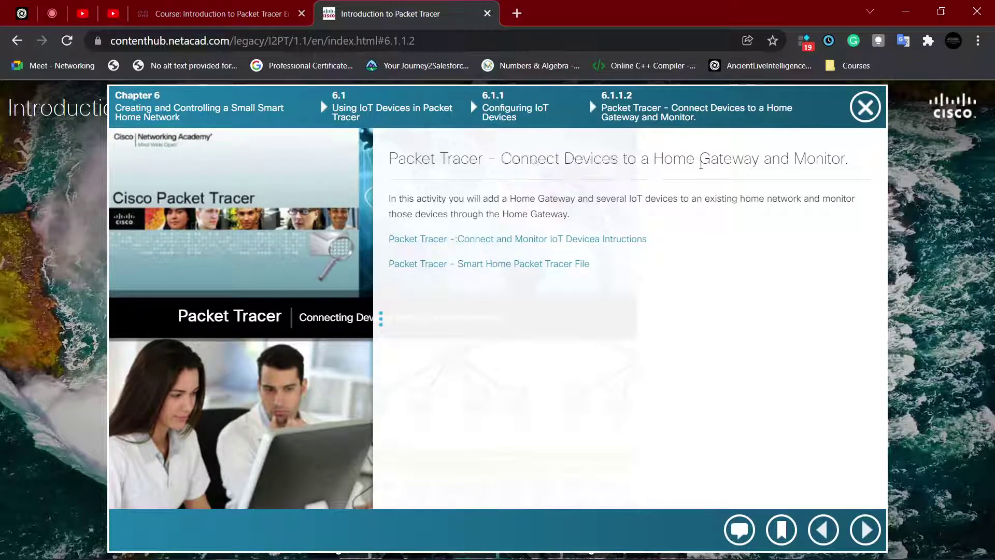
left_click_drag(790, 161, 626, 160)
left_click(462, 179)
left_click_drag(459, 200, 609, 197)
left_click(631, 203)
left_click(609, 197)
left_click_drag(463, 214, 603, 217)
left_click(605, 239)
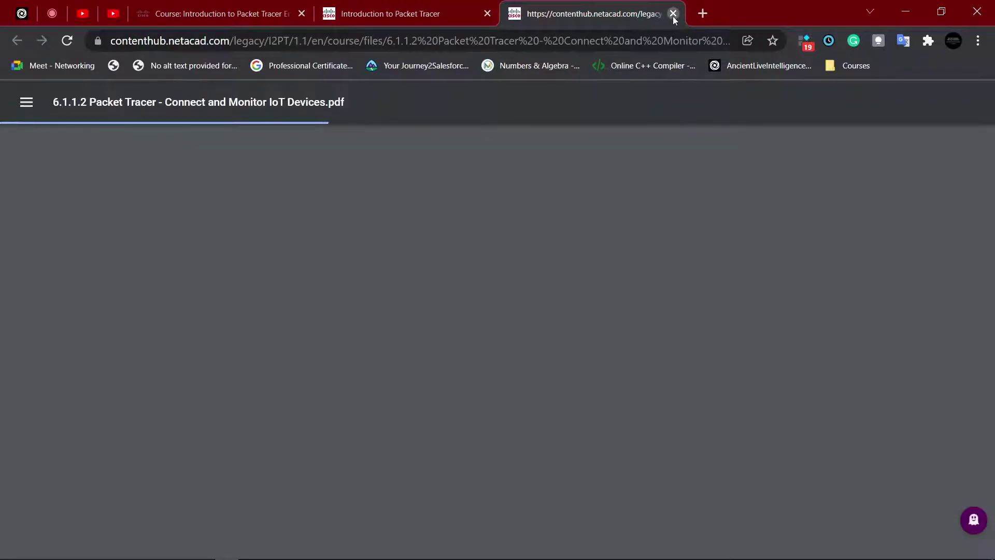
left_click(672, 13)
left_click(628, 280)
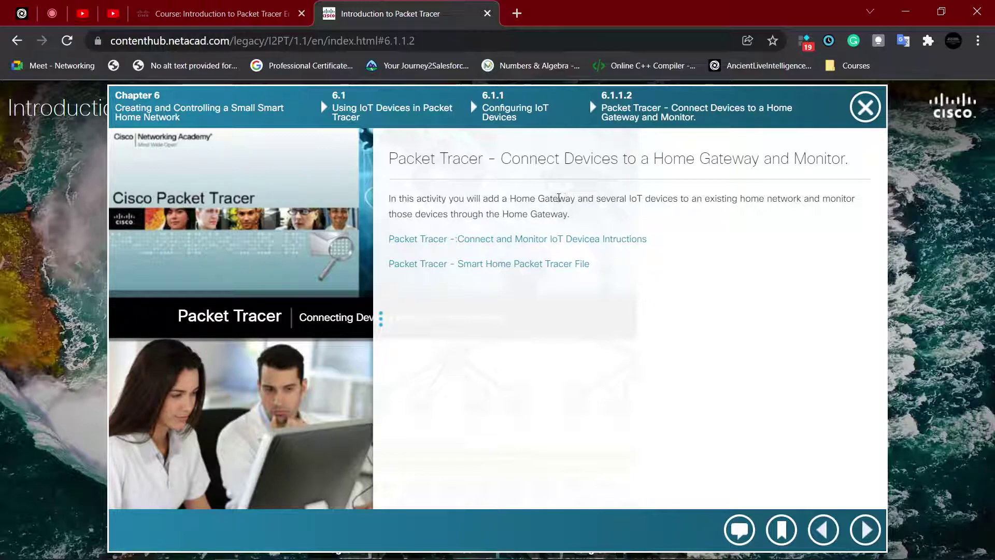
Step: Look ahead at lesson 6.2.1.1, then go back to lesson 6.1.1.2
left_click(865, 529)
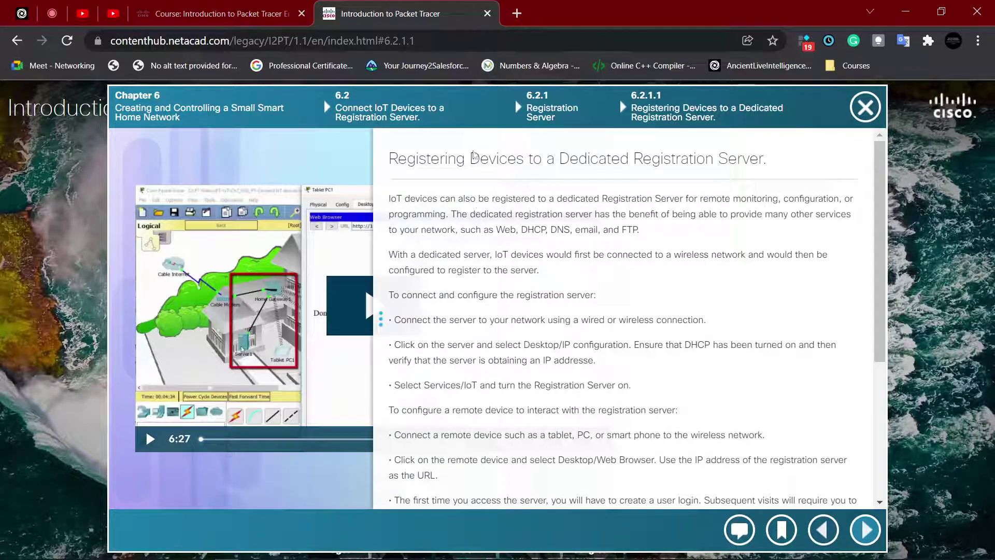
left_click_drag(476, 158, 709, 163)
left_click(709, 163)
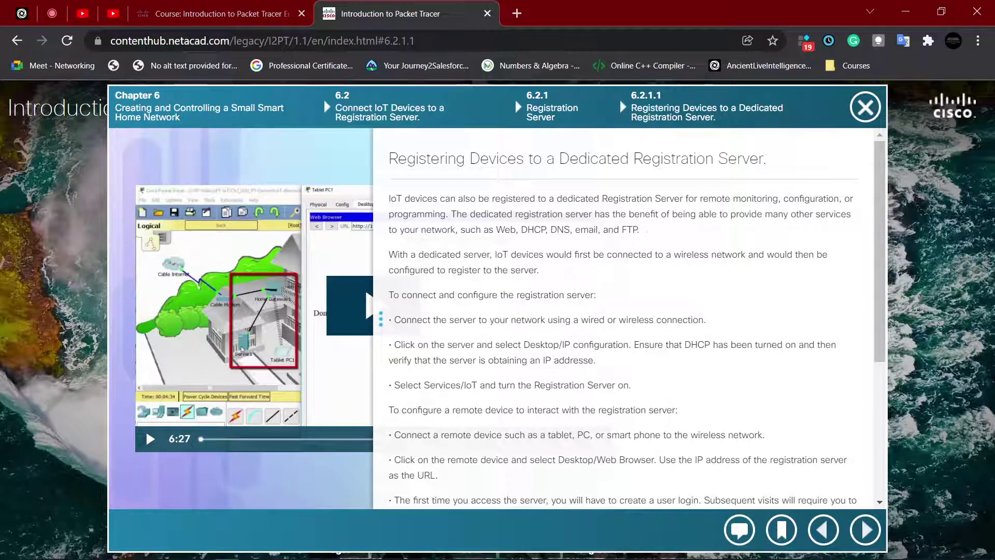
mouse_move(177, 537)
mouse_move(202, 550)
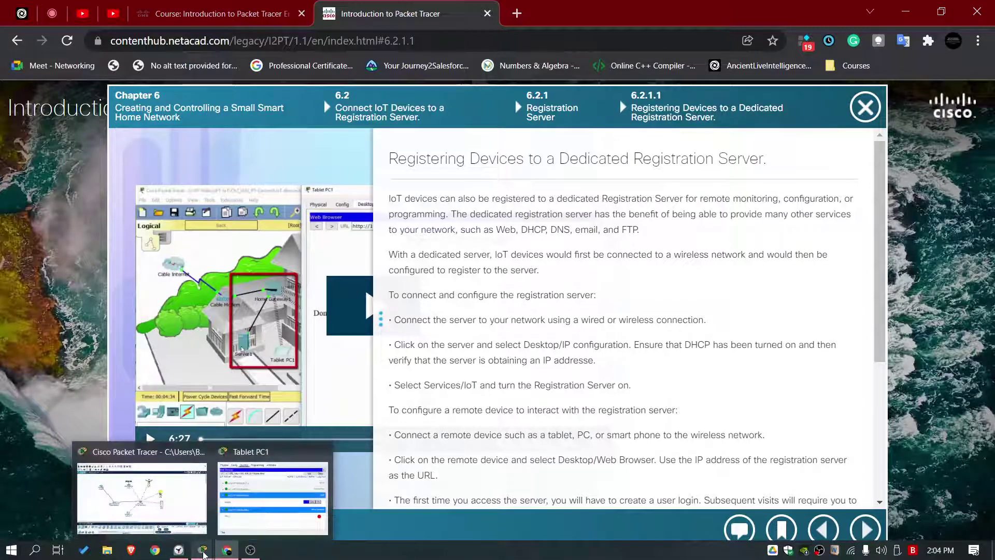
left_click(181, 500)
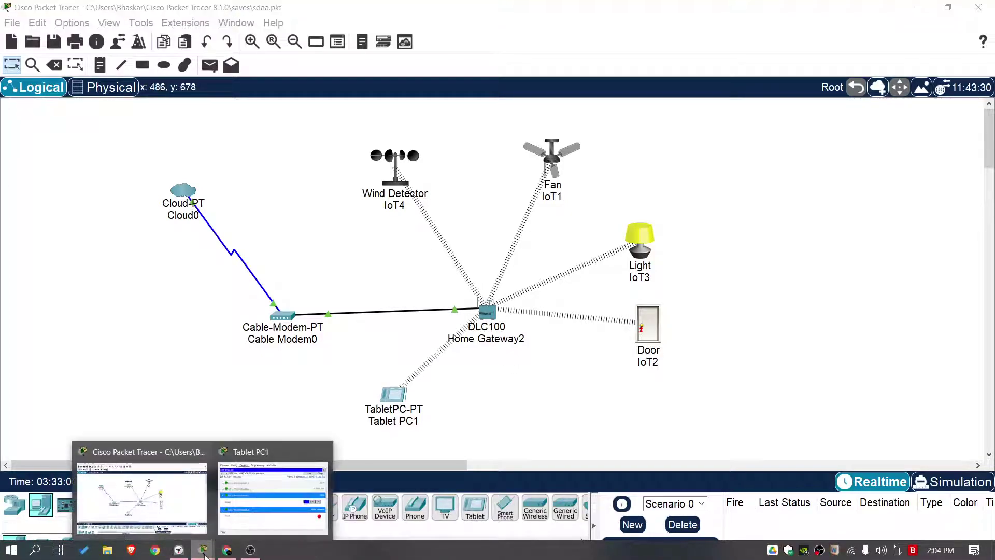
left_click(227, 550)
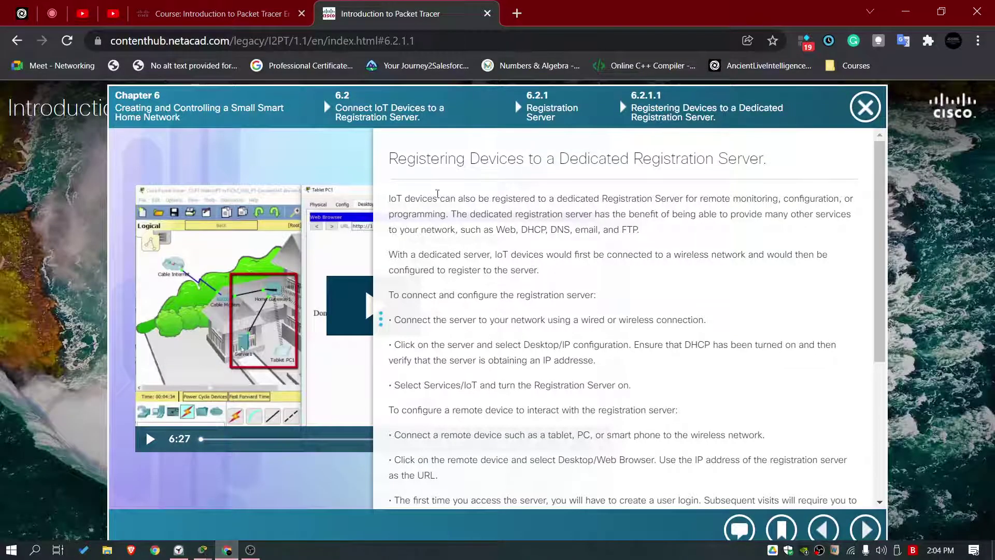
scroll(430, 233, "down", 5)
scroll(506, 328, "up", 3)
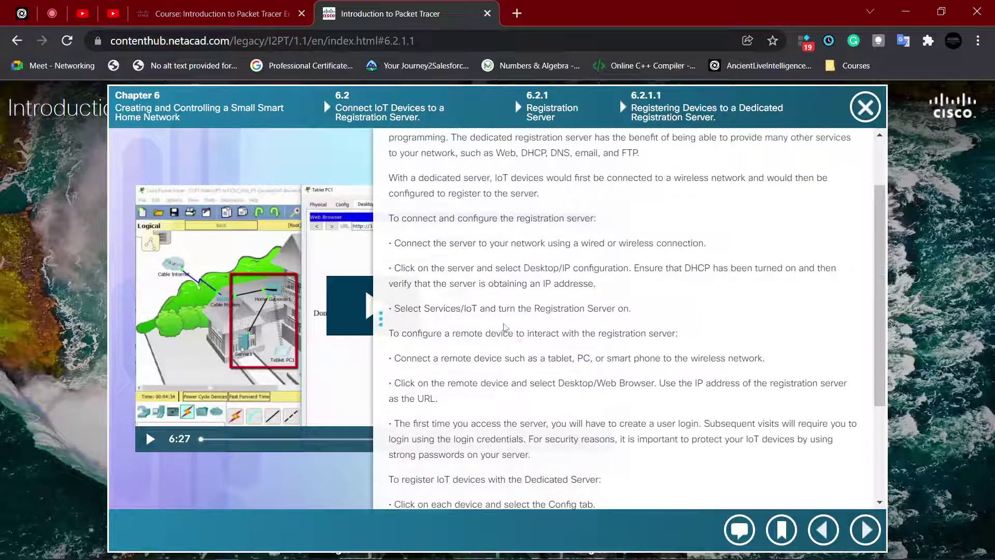
scroll(505, 327, "up", 2)
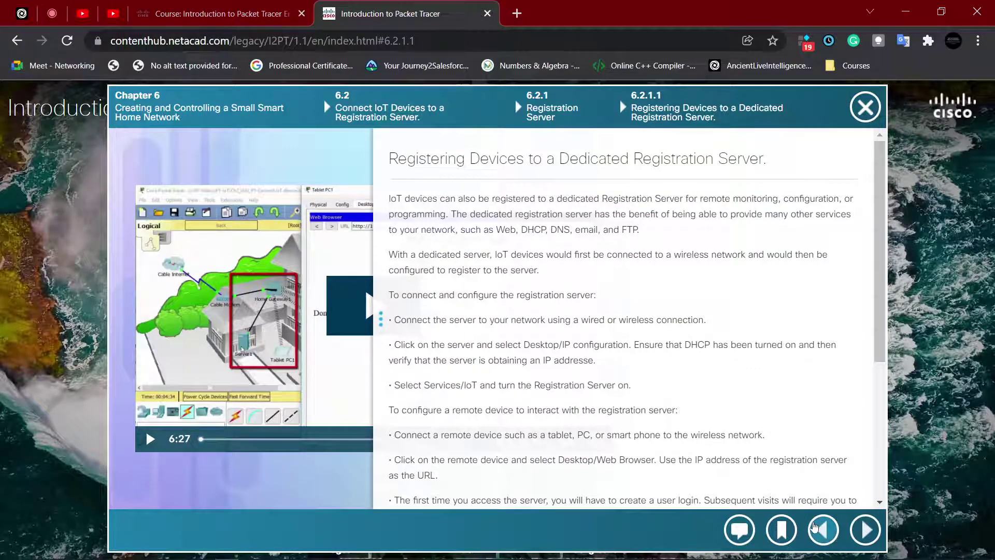
left_click(823, 528)
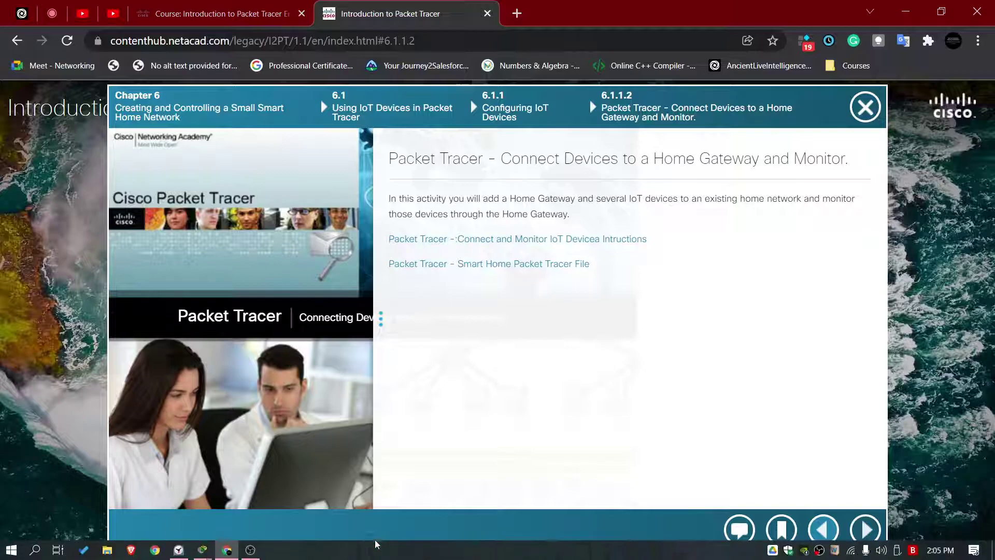
Step: Pause the Pomodoro timer, reset it to 00:25:00, and bring the OBS window forward
mouse_move(203, 550)
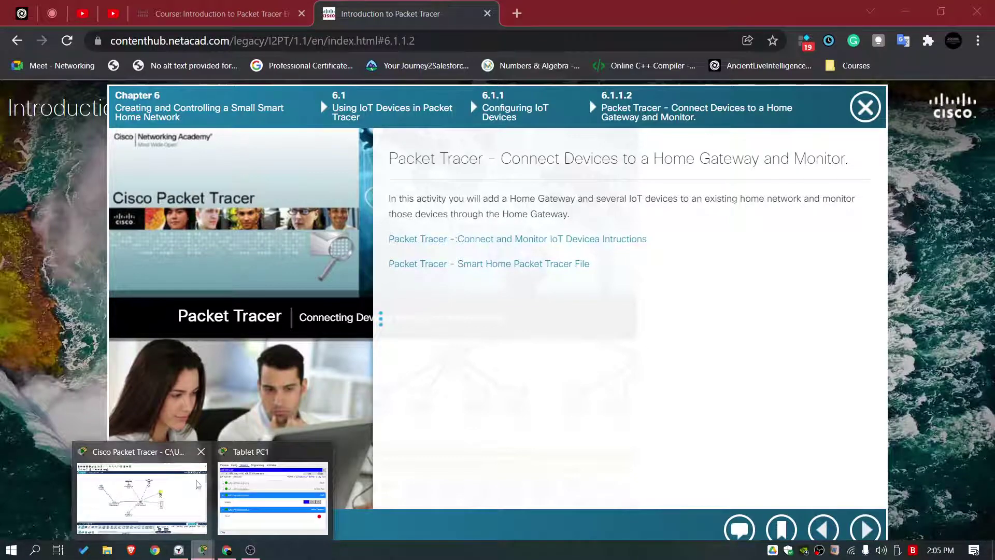
left_click(178, 551)
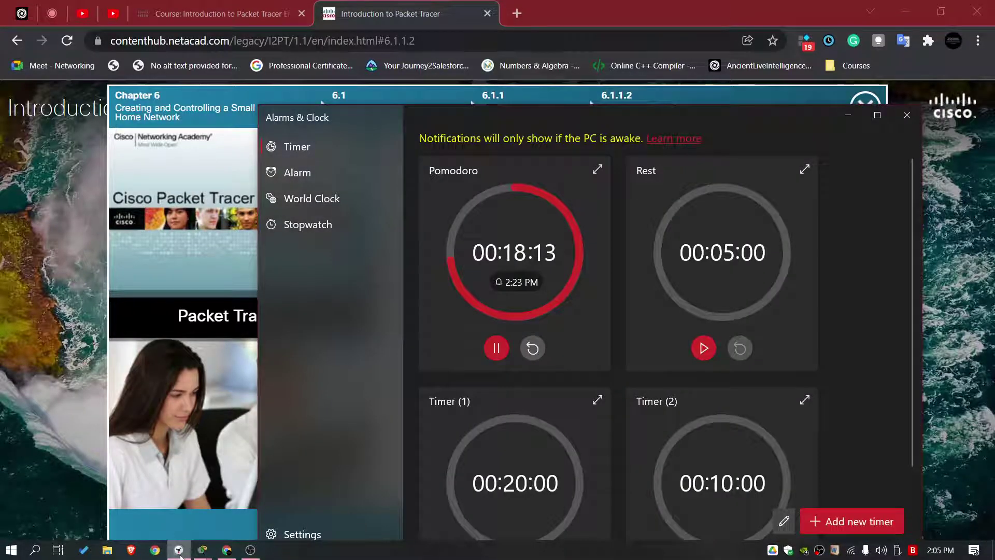
left_click(179, 551)
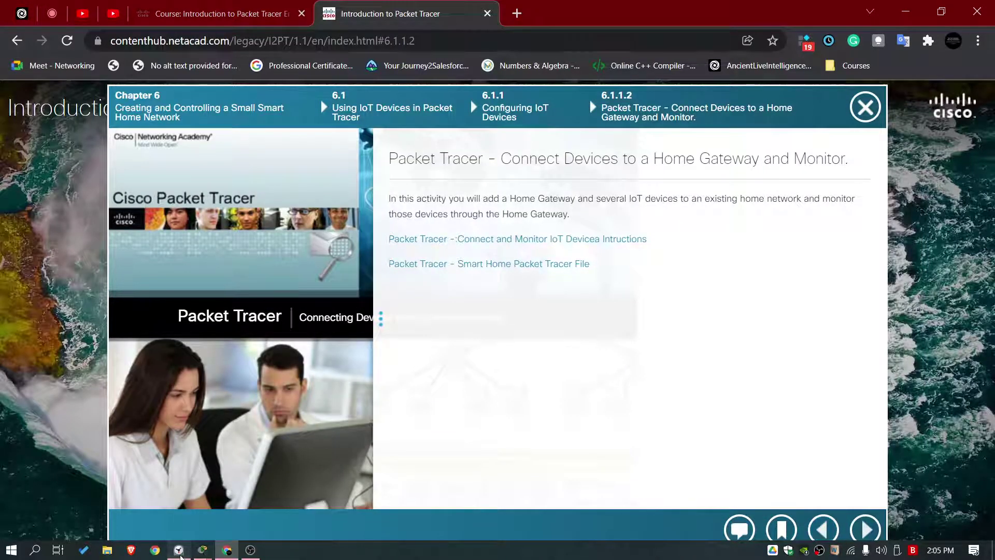
left_click(179, 550)
left_click(496, 348)
left_click(533, 348)
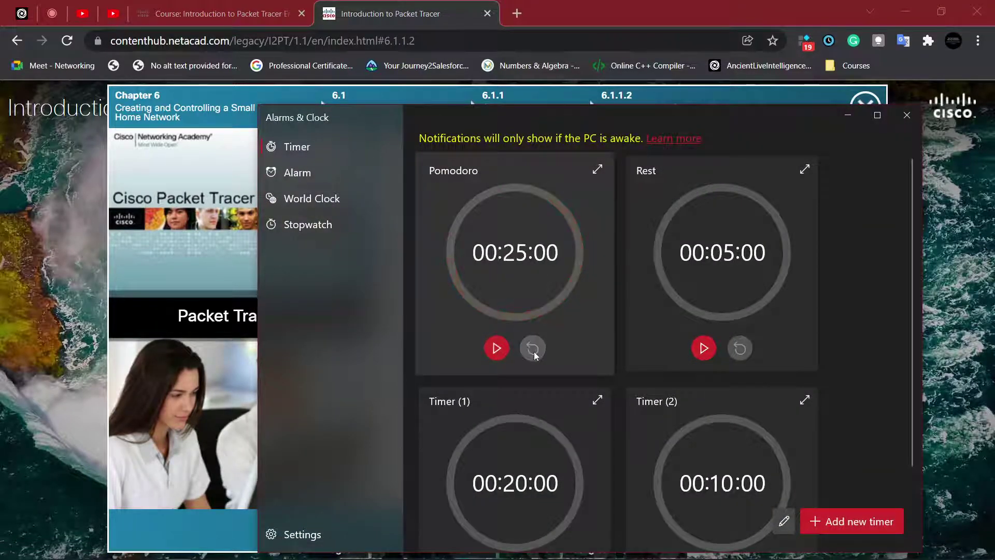
left_click(251, 550)
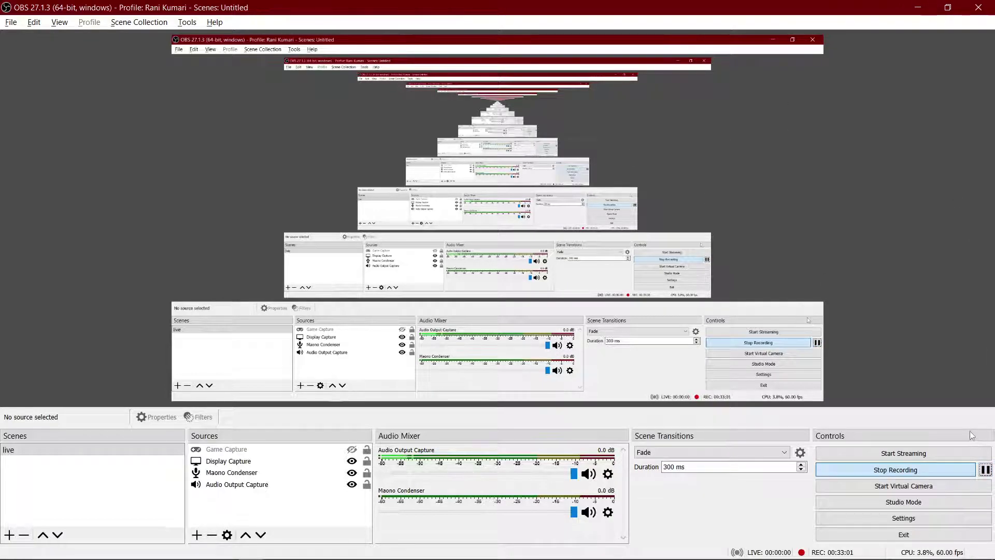
Step: Minimise OBS and read the Home Gateway activity intro, briefly highlighting its title and phrases
left_click(917, 8)
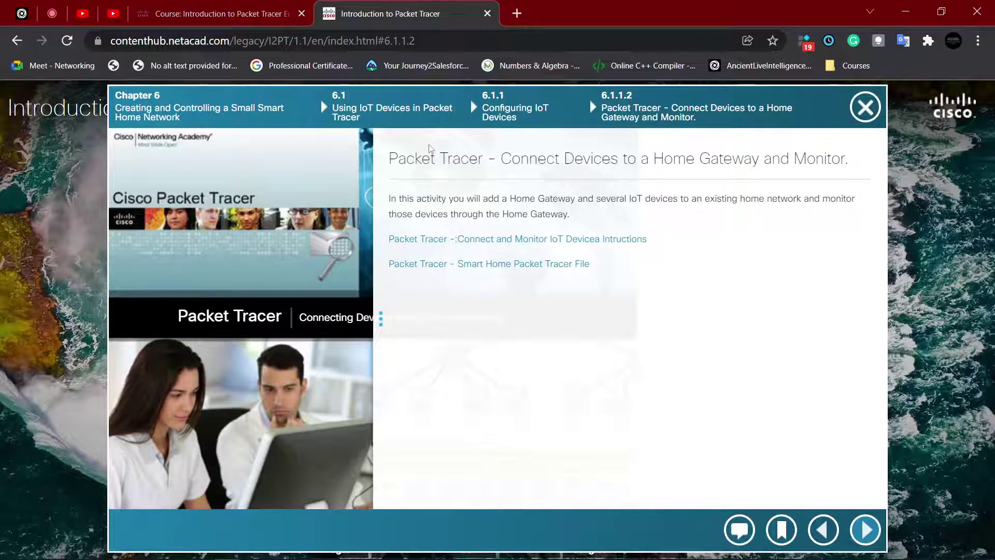
left_click_drag(430, 155, 658, 160)
left_click(645, 162)
left_click_drag(413, 200, 580, 203)
left_click(505, 204)
left_click(616, 201)
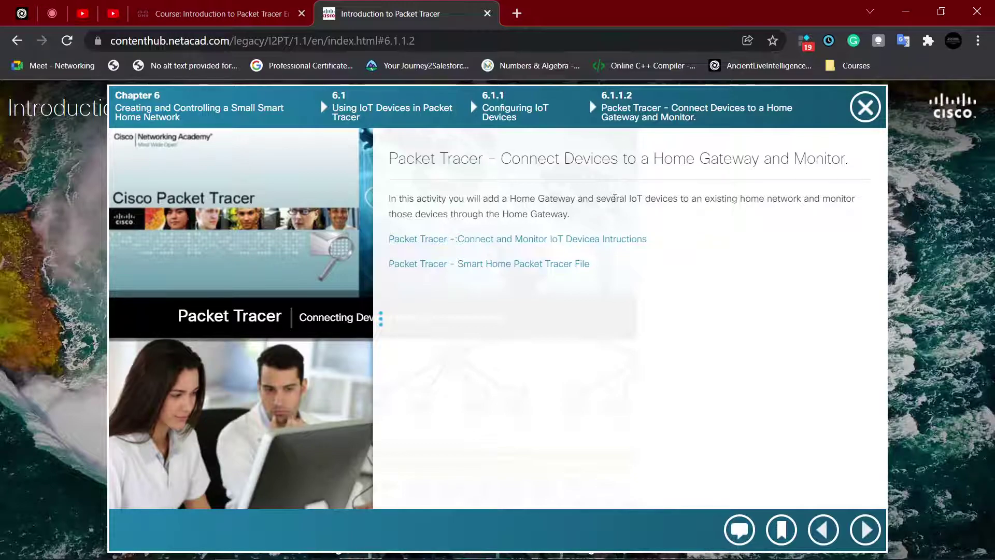
left_click_drag(502, 215, 566, 214)
left_click(551, 215)
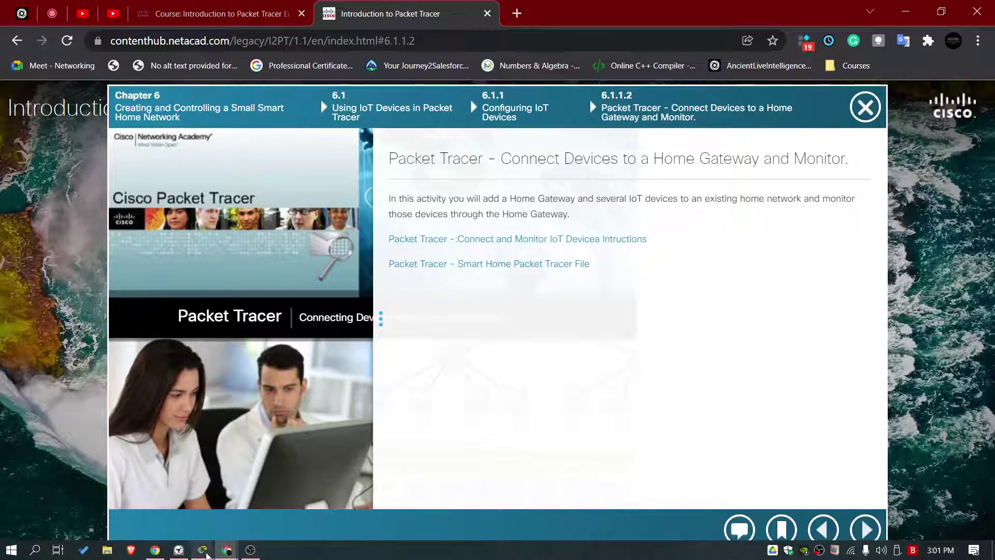
Step: In Packet Tracer, close Tablet PC1's web browser window
mouse_move(206, 554)
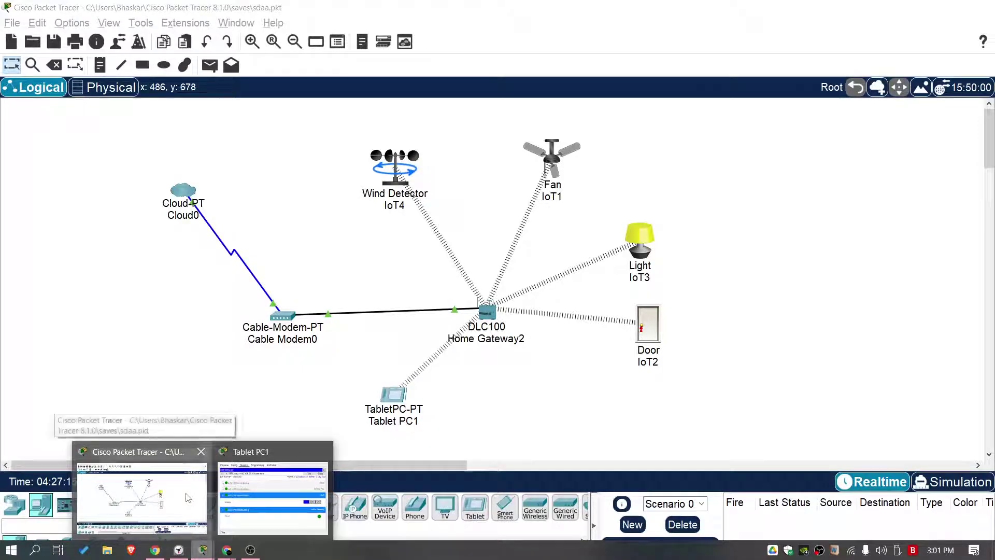
left_click(141, 495)
mouse_move(202, 549)
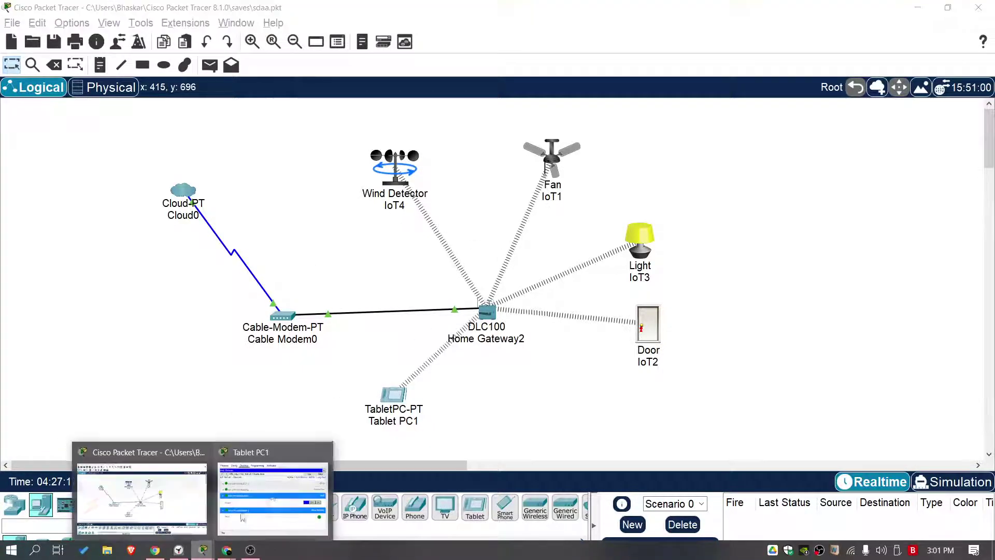
left_click(289, 486)
left_click(816, 114)
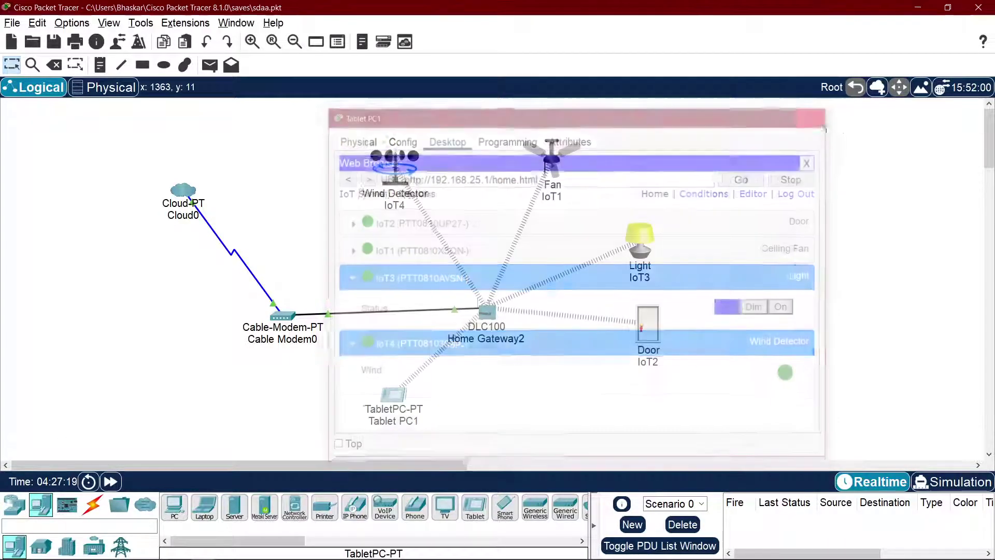
Step: Minimise Packet Tracer and open the Connect and Monitor IoT Devices instructions PDF in a new tab
left_click(918, 7)
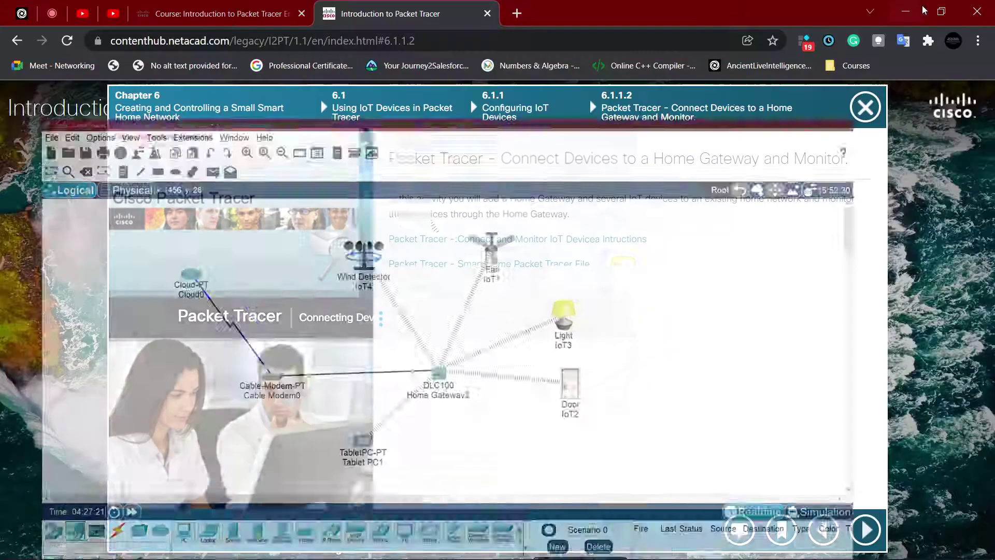
left_click(578, 245)
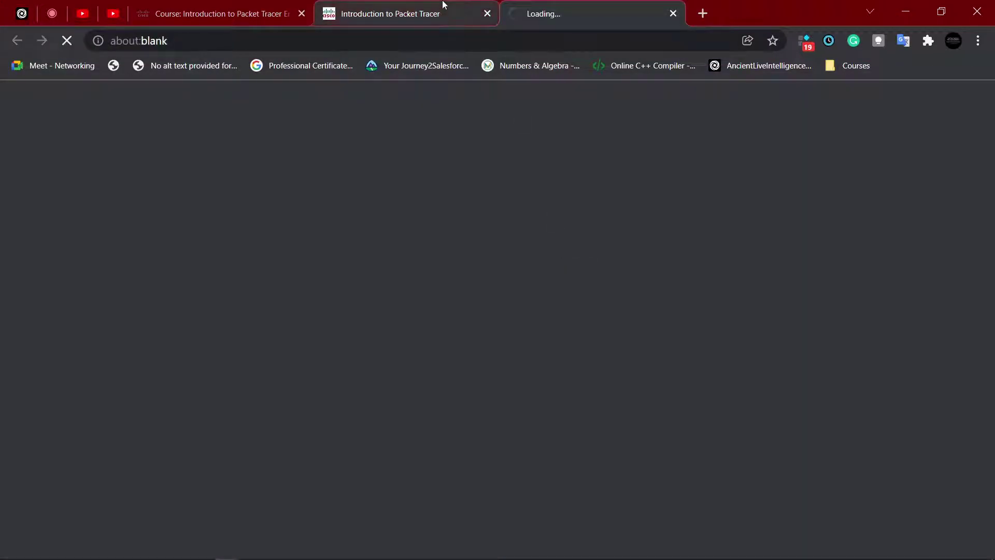
left_click(441, 8)
left_click(582, 7)
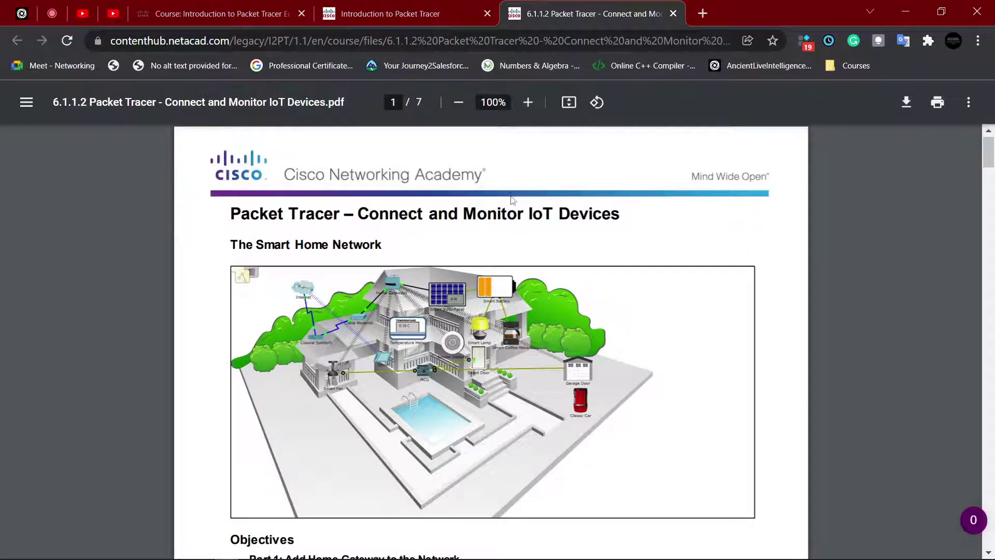
Step: Skim the instructions PDF, then return to the activity page and start downloading the Smart Home file
scroll(513, 200, "down", 15)
scroll(514, 200, "down", 20)
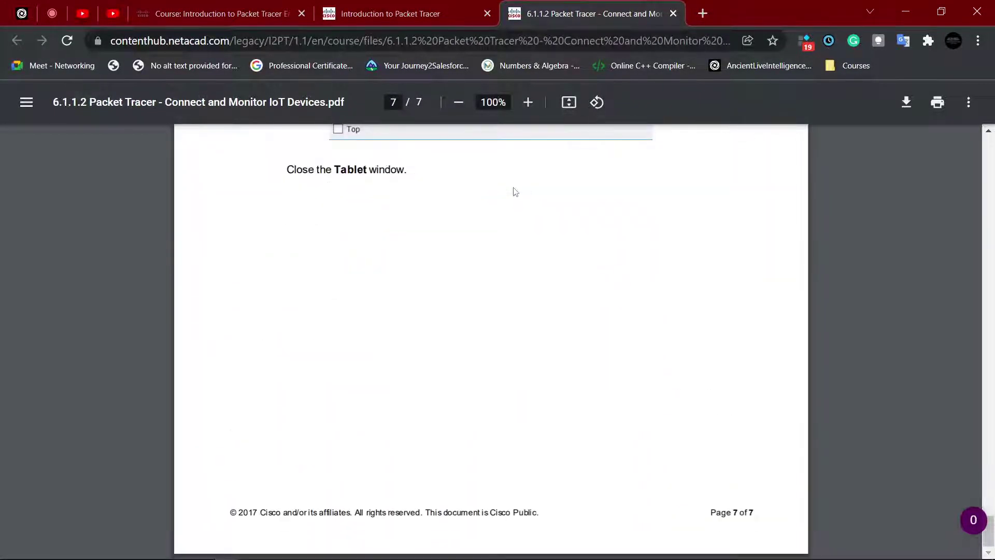
scroll(517, 199, "up", 20)
scroll(518, 186, "down", 20)
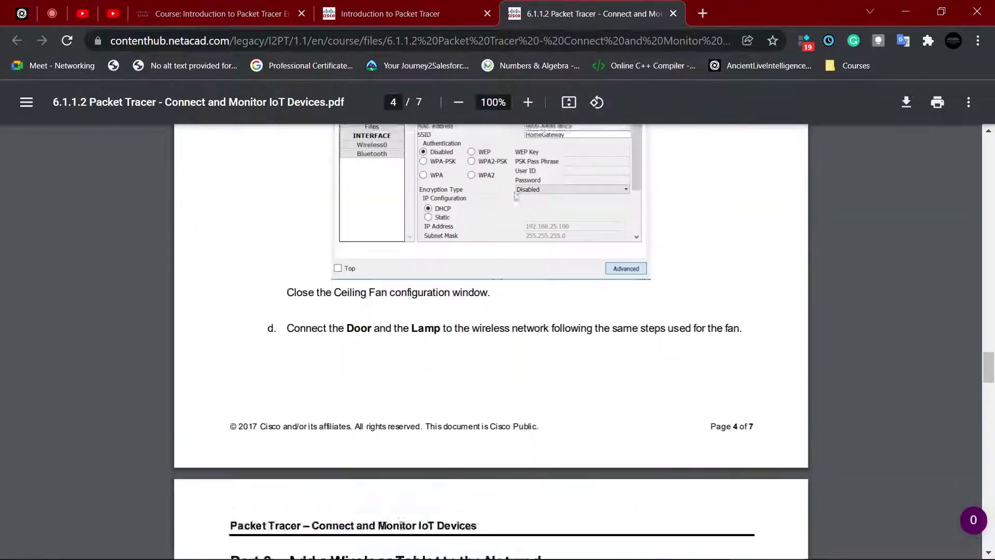
scroll(517, 187, "down", 9)
scroll(518, 186, "up", 6)
left_click(394, 14)
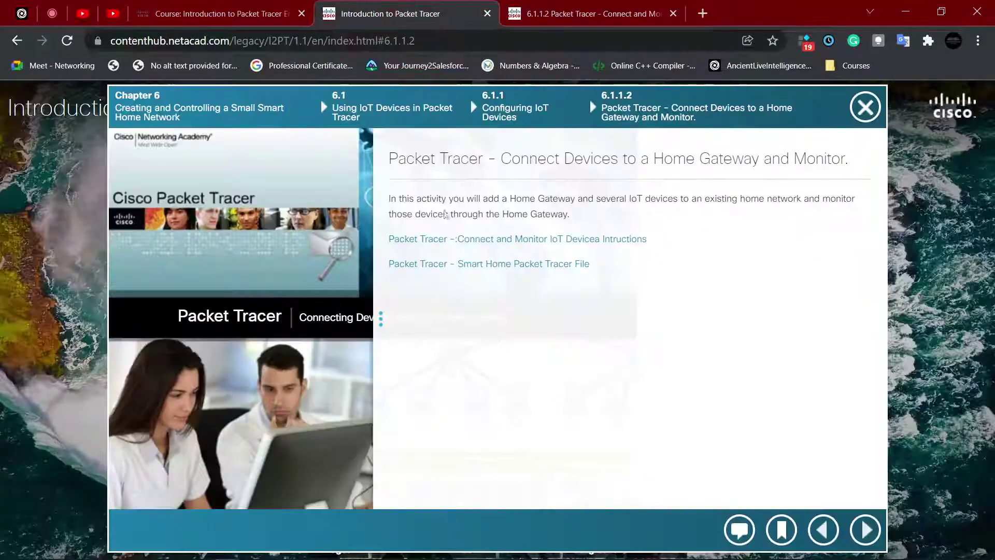
left_click(499, 264)
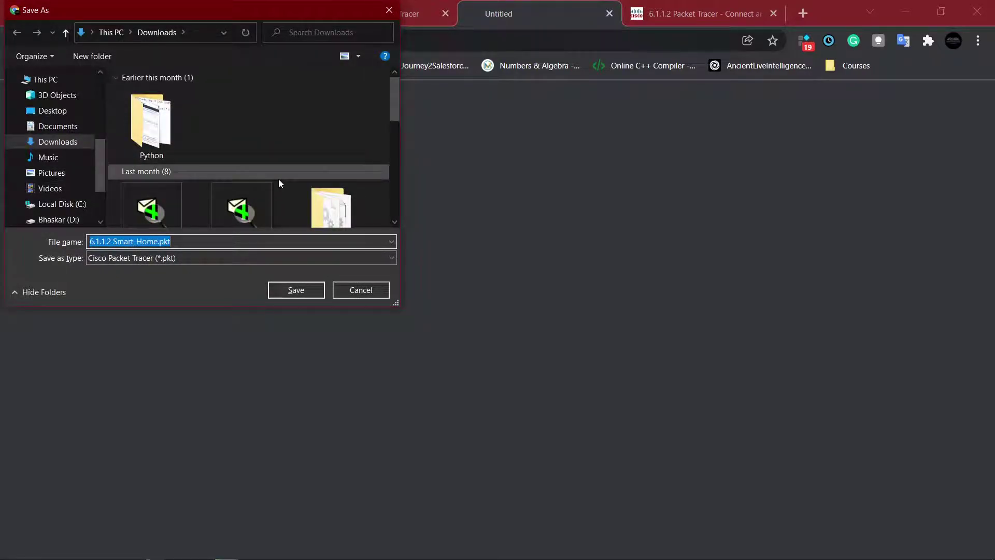
Step: Save 6.1.1.2 Smart_Home.pkt into Downloads and show it in its folder
left_click_drag(394, 103, 394, 110)
left_click(302, 290)
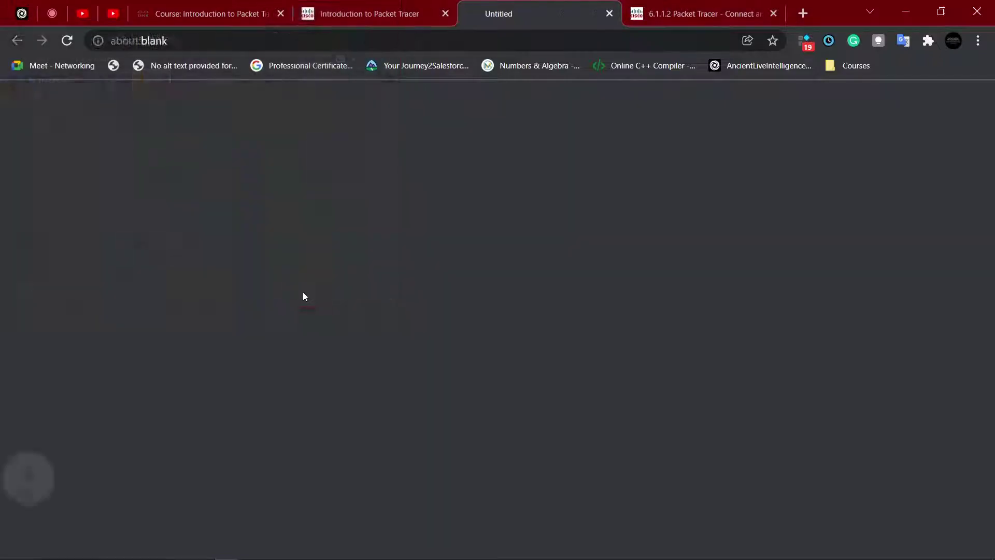
left_click(165, 541)
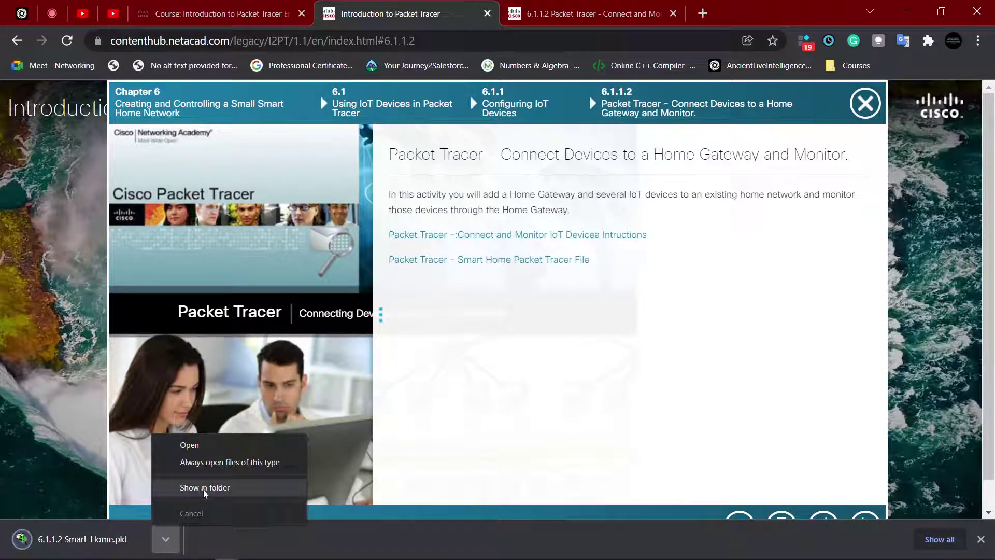
left_click(203, 488)
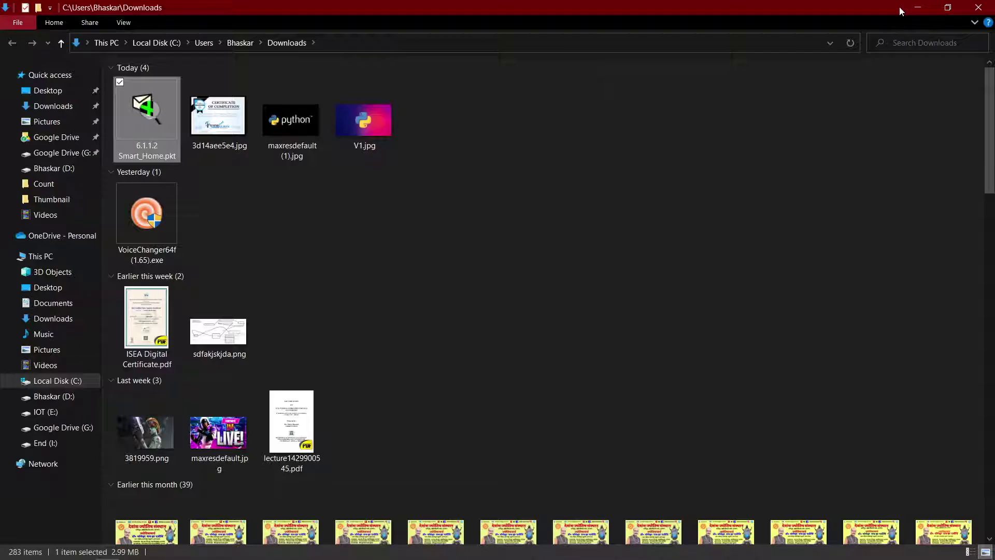
Step: Close File Explorer and open the downloaded Smart_Home.pkt in Packet Tracer
left_click(916, 8)
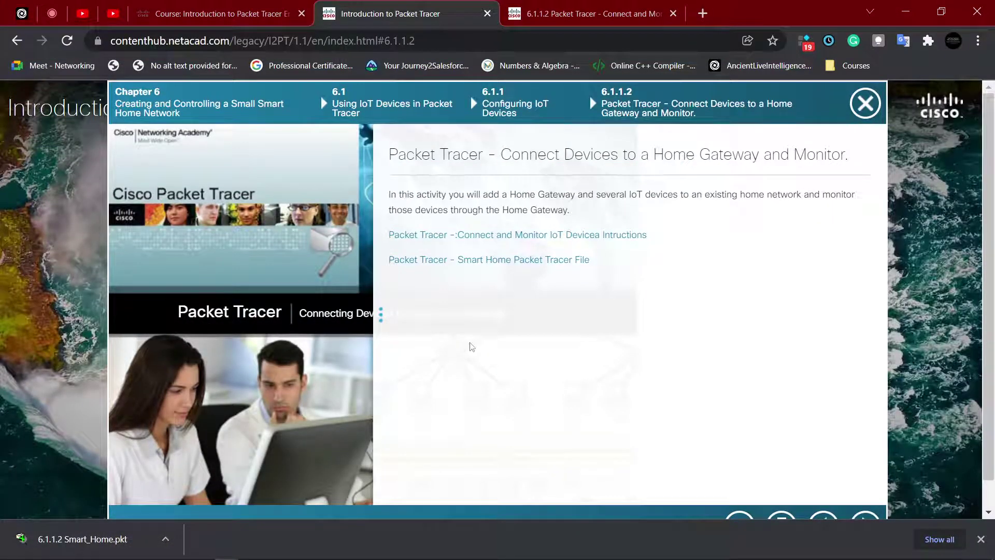
mouse_move(302, 542)
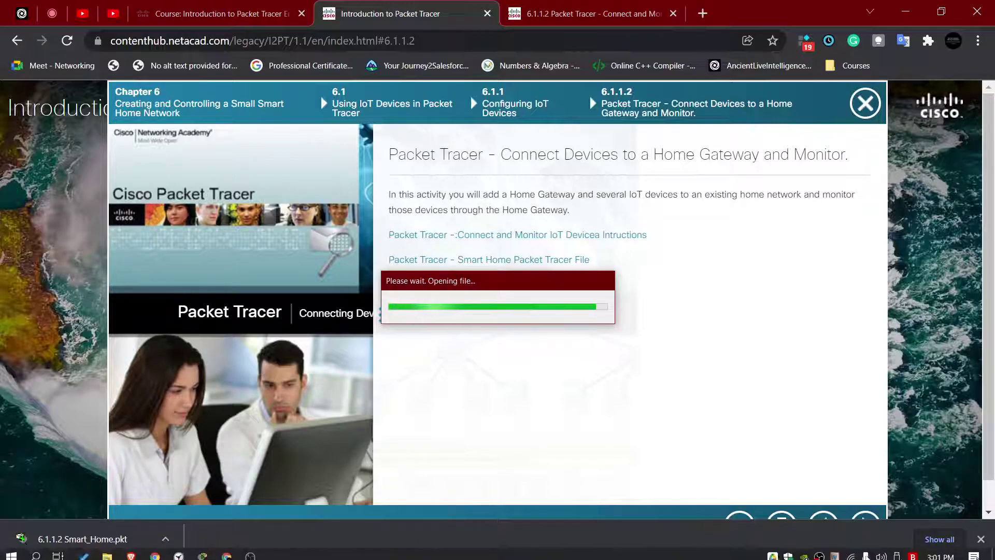
left_click(852, 551)
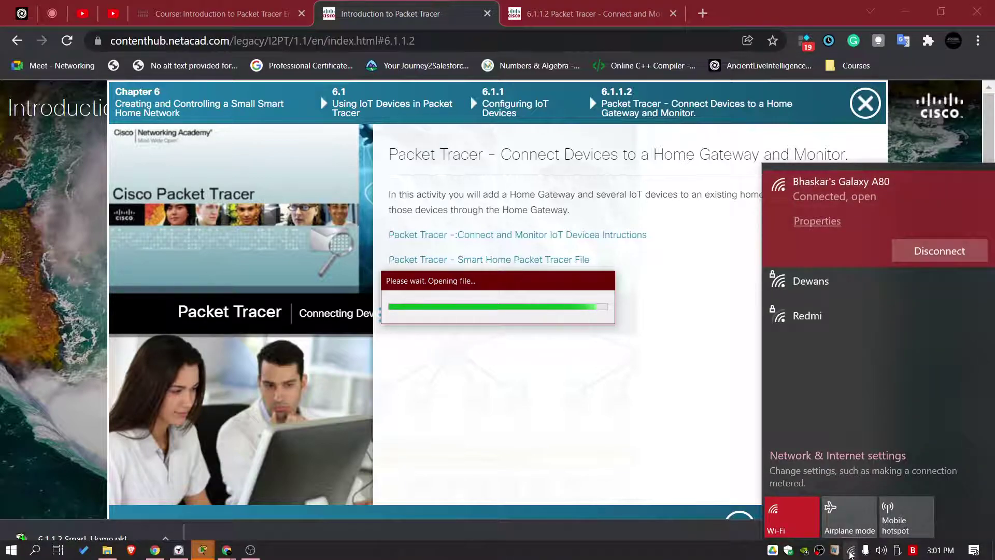
left_click(850, 553)
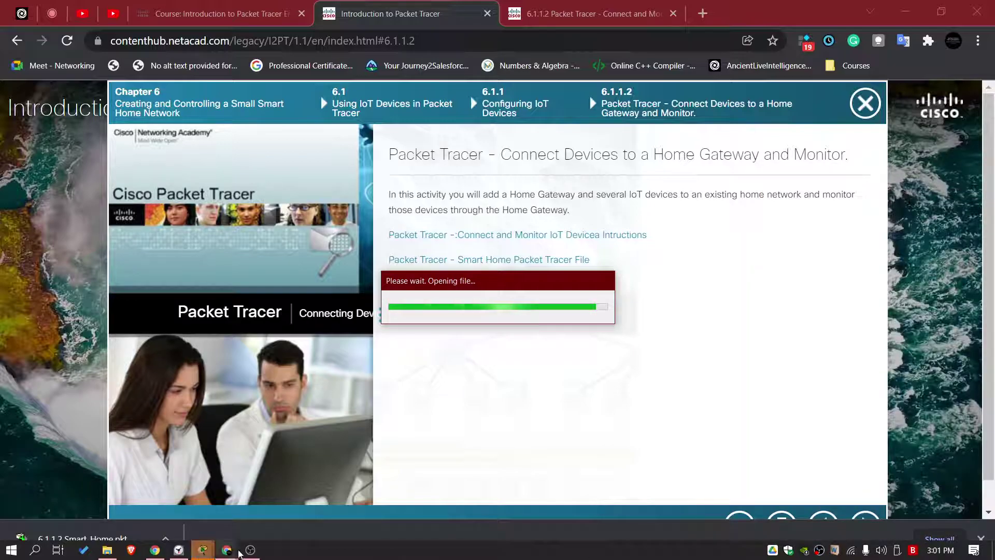
left_click(251, 553)
left_click(250, 552)
mouse_move(203, 549)
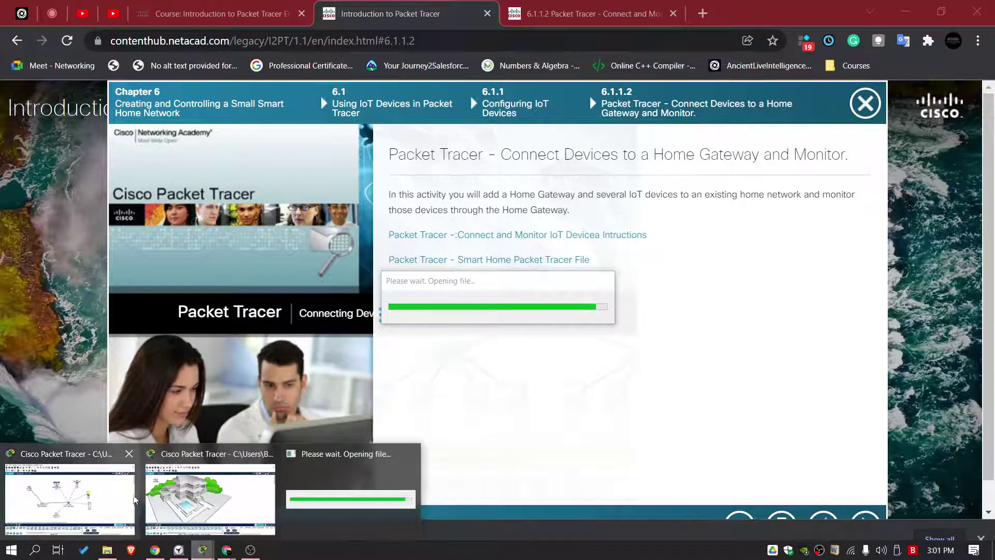
left_click(350, 488)
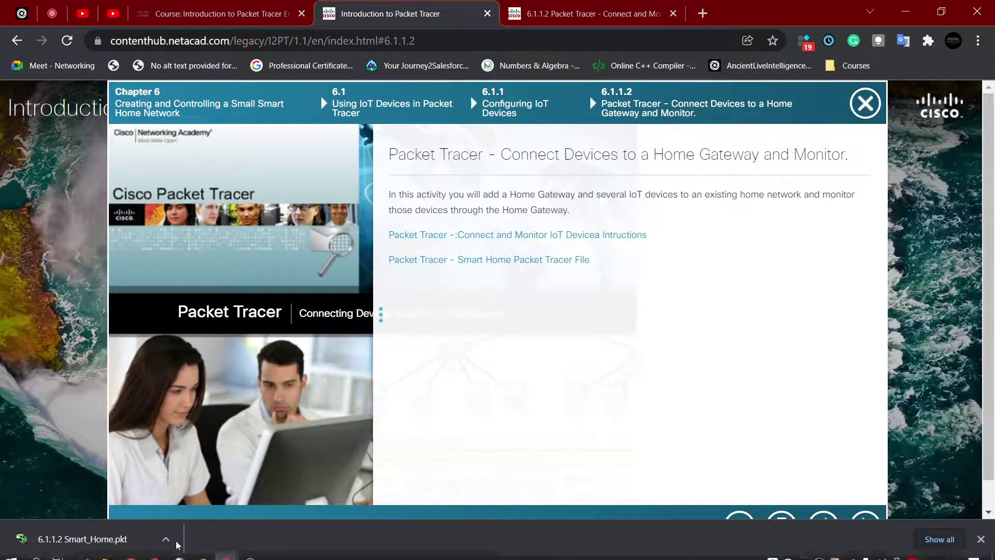
mouse_move(203, 549)
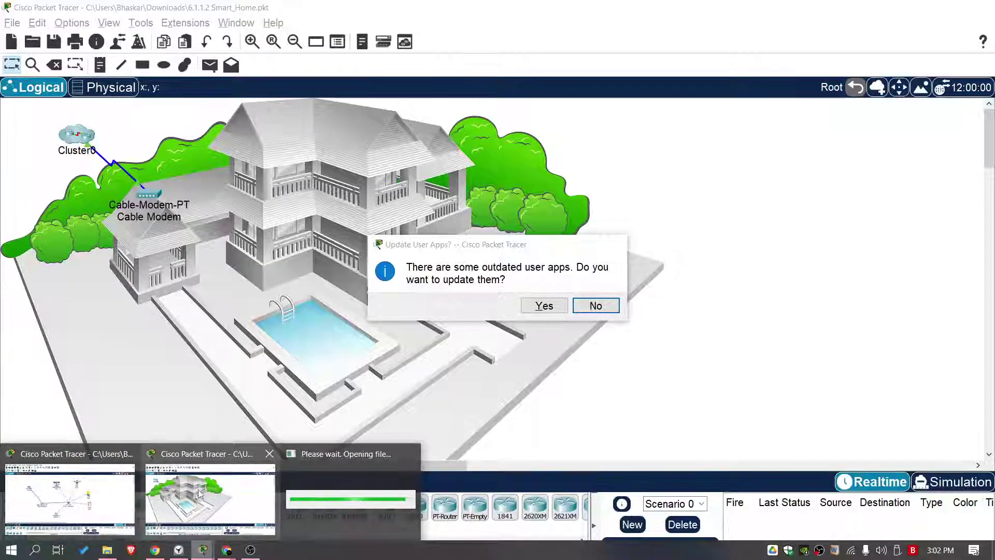
left_click(200, 493)
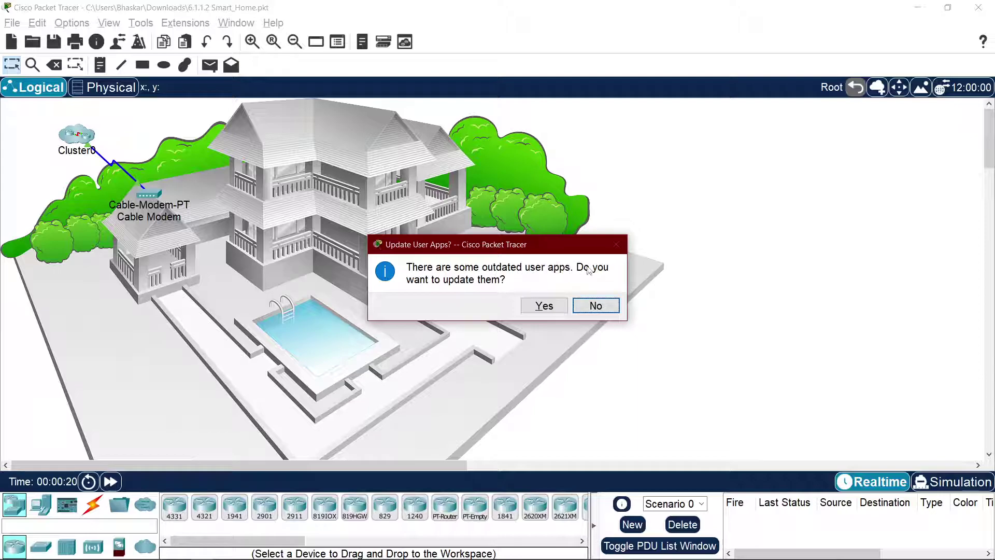
Step: Accept updating the outdated user apps, then switch to Chrome's Introduction to Packet Tracer page
left_click(542, 306)
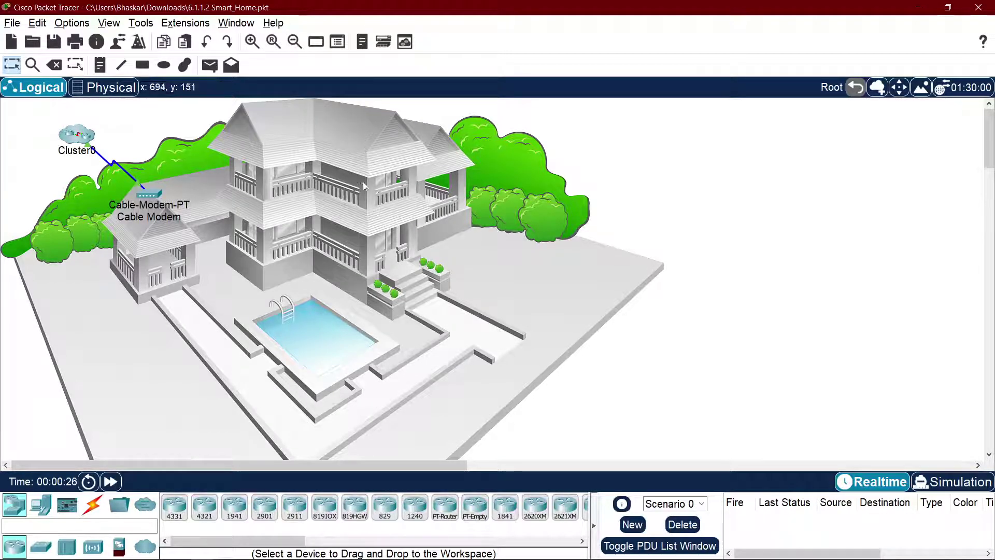
mouse_move(244, 551)
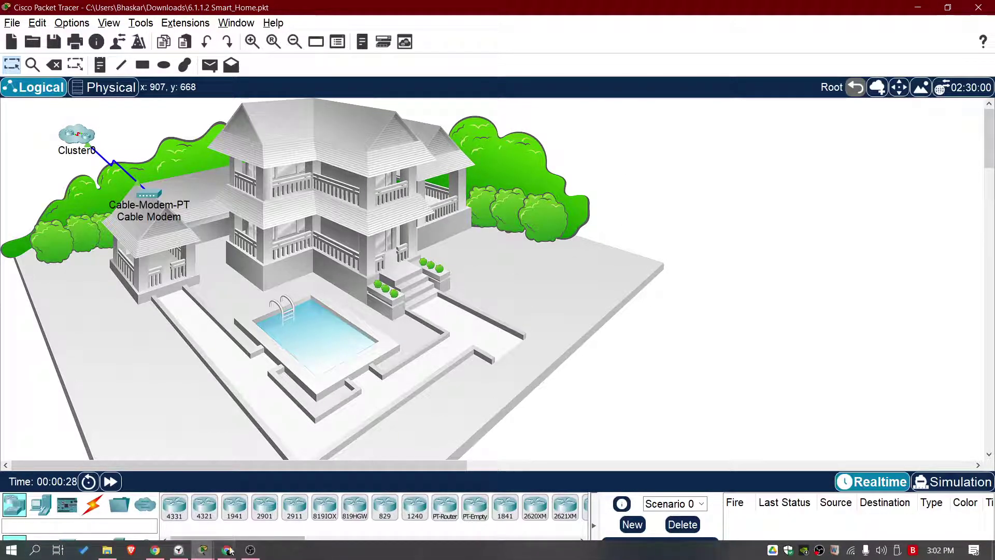
left_click(155, 550)
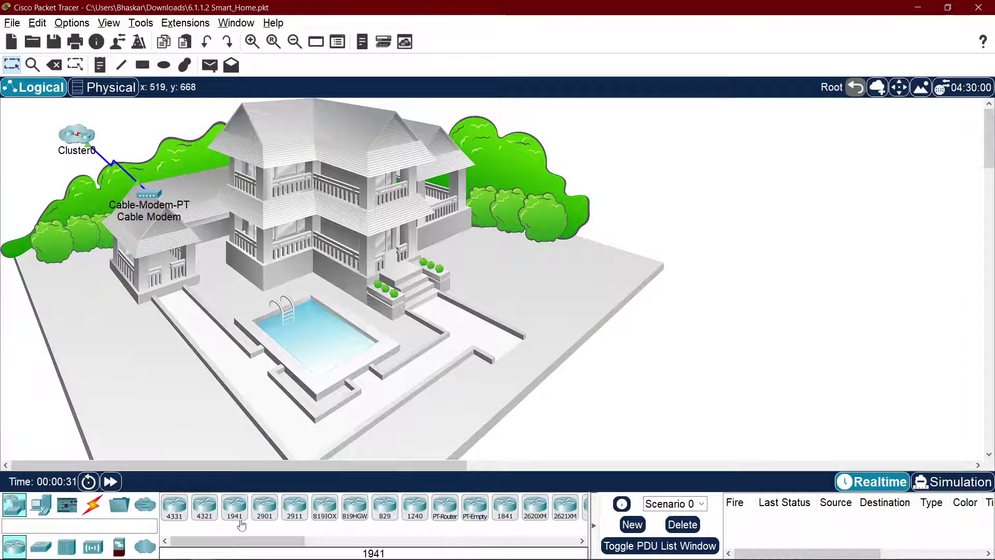
mouse_move(234, 556)
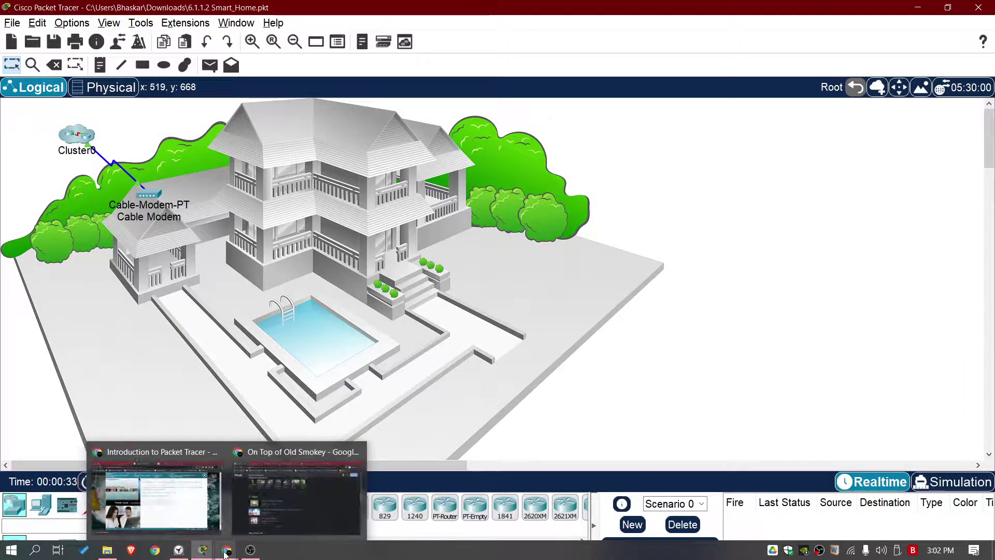
left_click(196, 519)
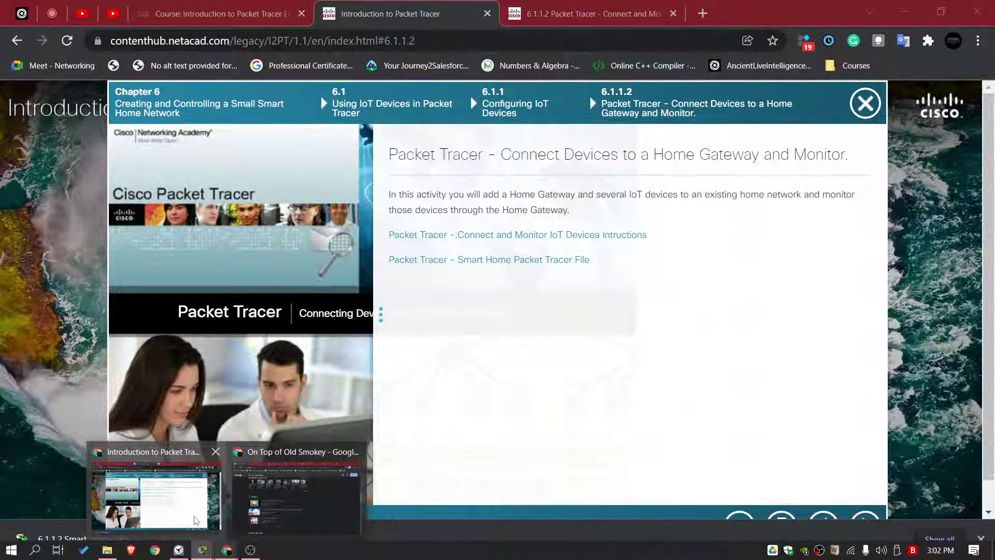
Step: Open the lab PDF full screen and read its title and Part 1–3 objectives
left_click(591, 14)
key("F11")
scroll(466, 291, "up", 20)
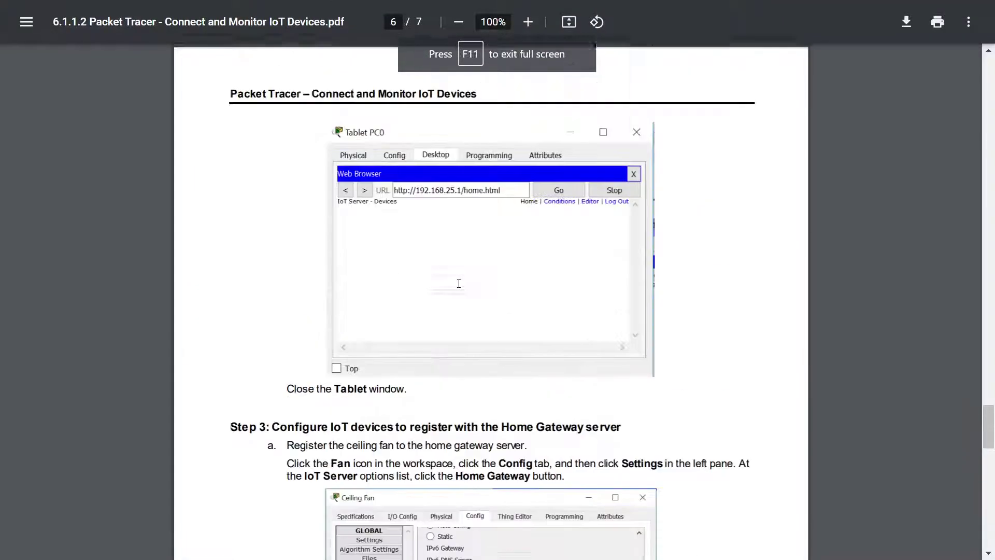
scroll(492, 268, "up", 10)
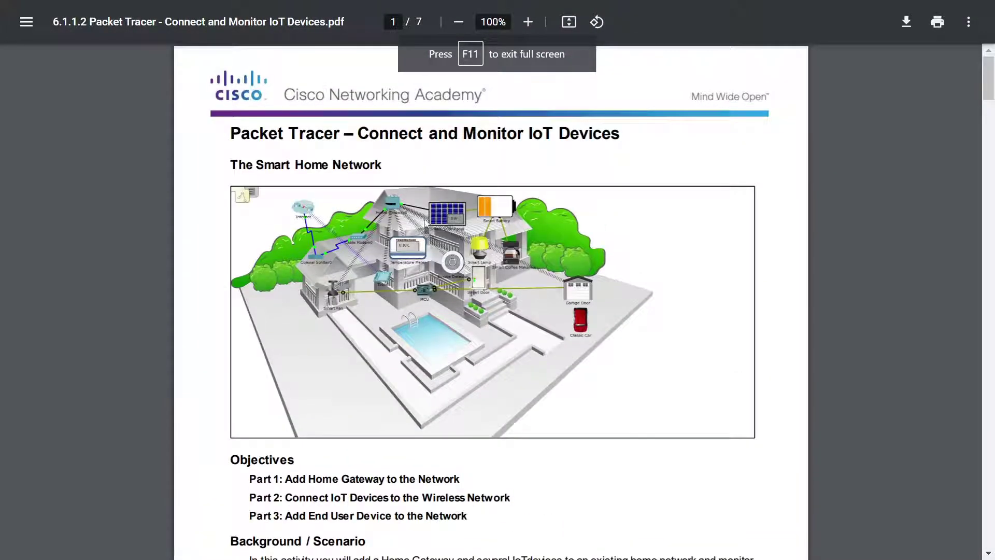
left_click_drag(273, 130, 380, 133)
left_click(642, 142)
left_click(270, 156)
left_click_drag(260, 161, 381, 162)
left_click(442, 163)
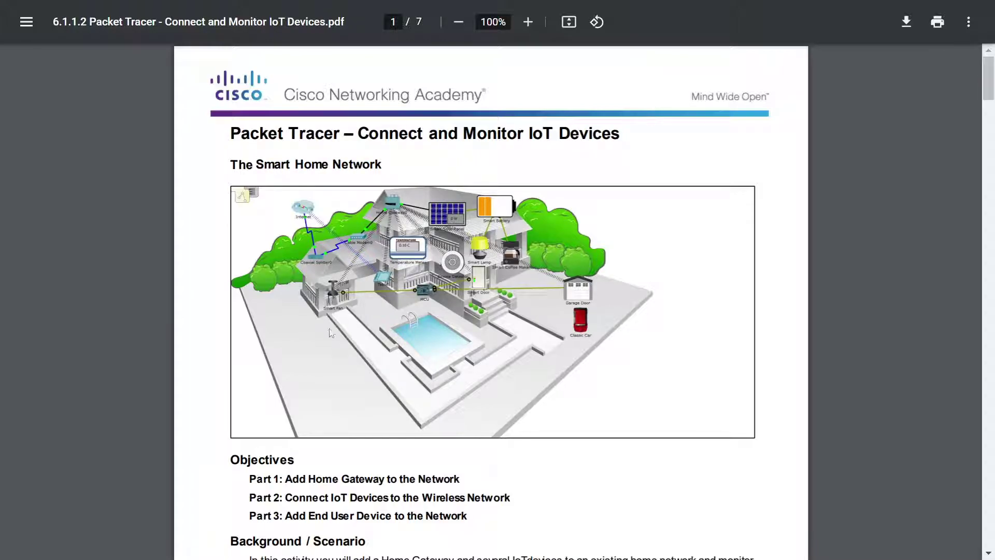
scroll(345, 316, "down", 5)
left_click_drag(290, 171, 460, 169)
left_click(467, 176)
left_click_drag(379, 169, 513, 190)
left_click_drag(296, 207, 489, 227)
left_click(490, 228)
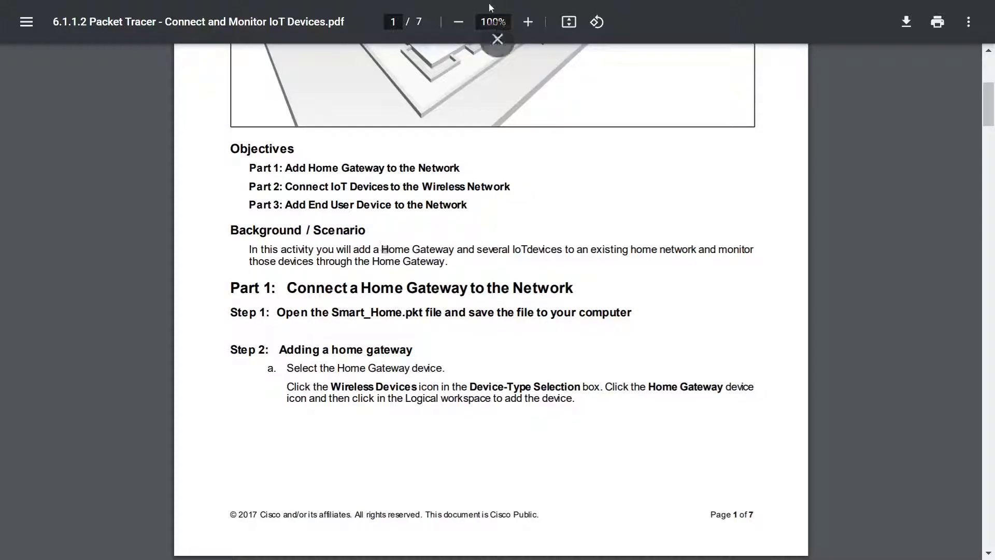
Step: Fit the page to width and read the Background and Part 1 steps for adding a Home Gateway
left_click(566, 21)
scroll(469, 247, "down", 15)
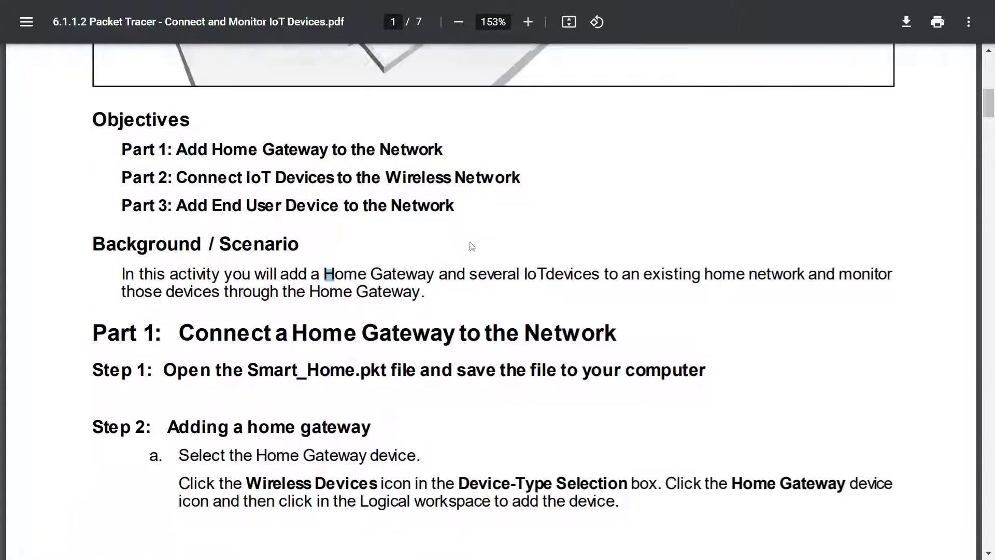
scroll(447, 225, "up", 3)
left_click_drag(198, 214, 510, 208)
left_click(345, 208)
left_click(622, 210)
left_click_drag(590, 211, 417, 209)
left_click_drag(692, 208, 698, 205)
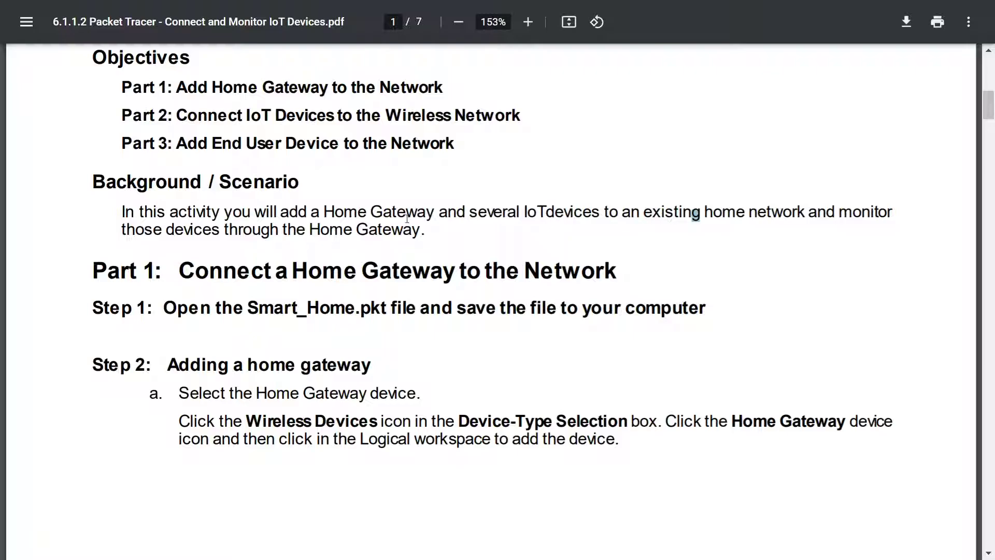
left_click_drag(398, 282, 619, 272)
left_click(674, 270)
left_click_drag(240, 304, 387, 310)
scroll(399, 260, "down", 3)
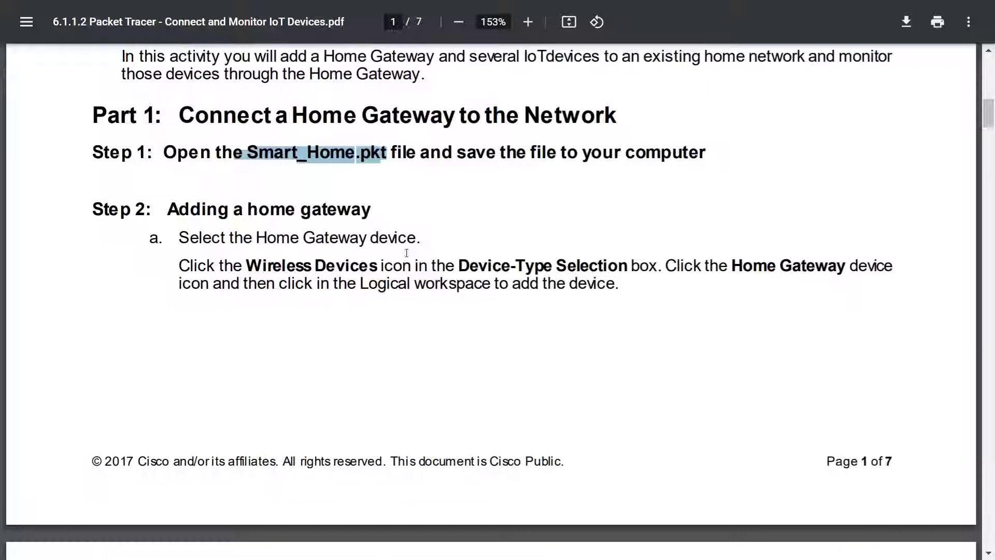
left_click_drag(207, 211, 337, 216)
left_click(337, 219)
left_click_drag(243, 234, 420, 237)
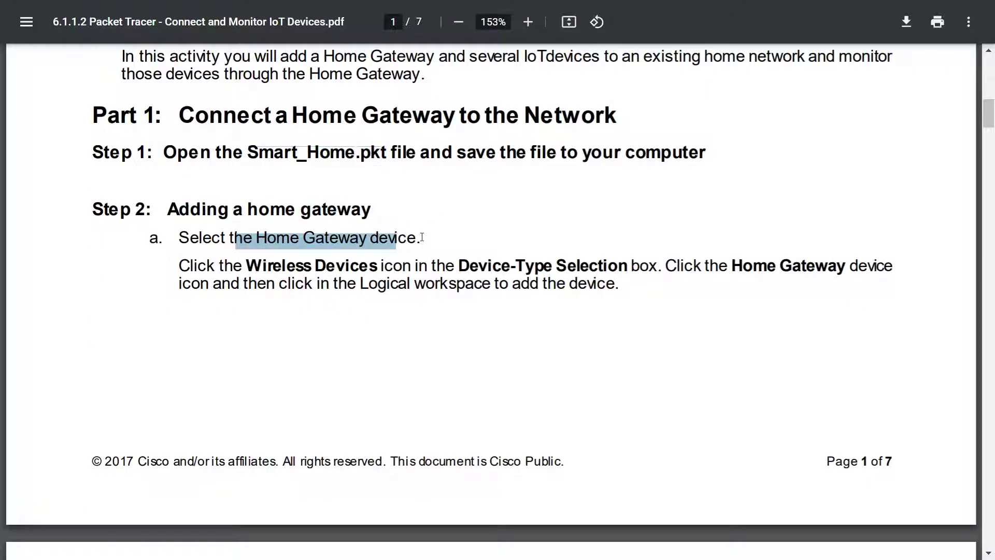
left_click(244, 254)
left_click_drag(285, 263, 438, 263)
left_click(511, 263)
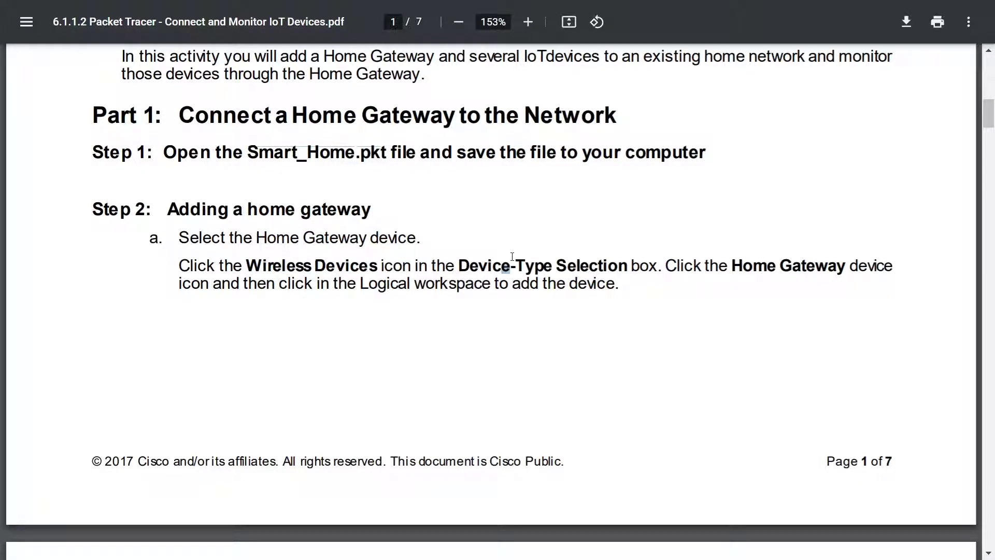
Step: Scroll to page 2's step connecting the Home Gateway to the Cable Modem
scroll(356, 138, "down", 3)
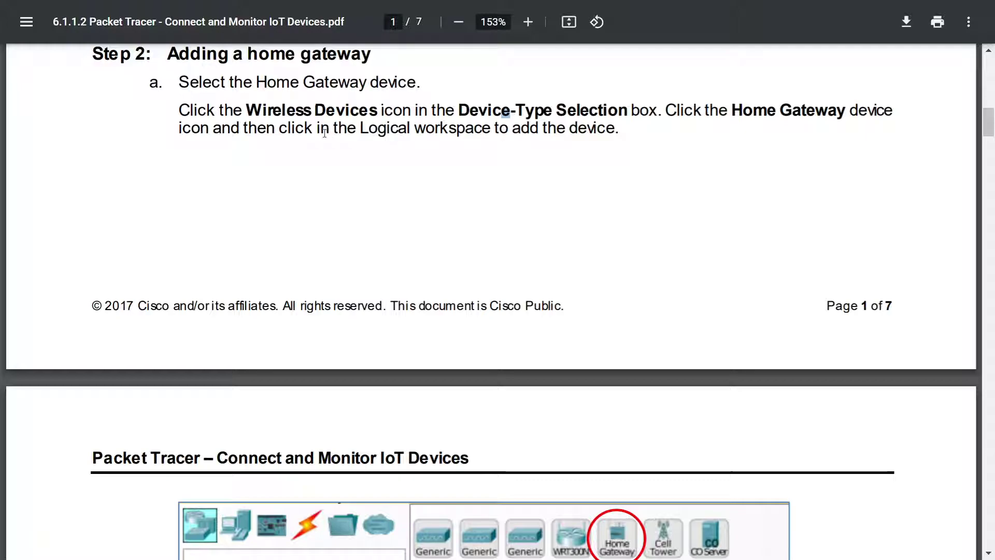
scroll(477, 158, "down", 6)
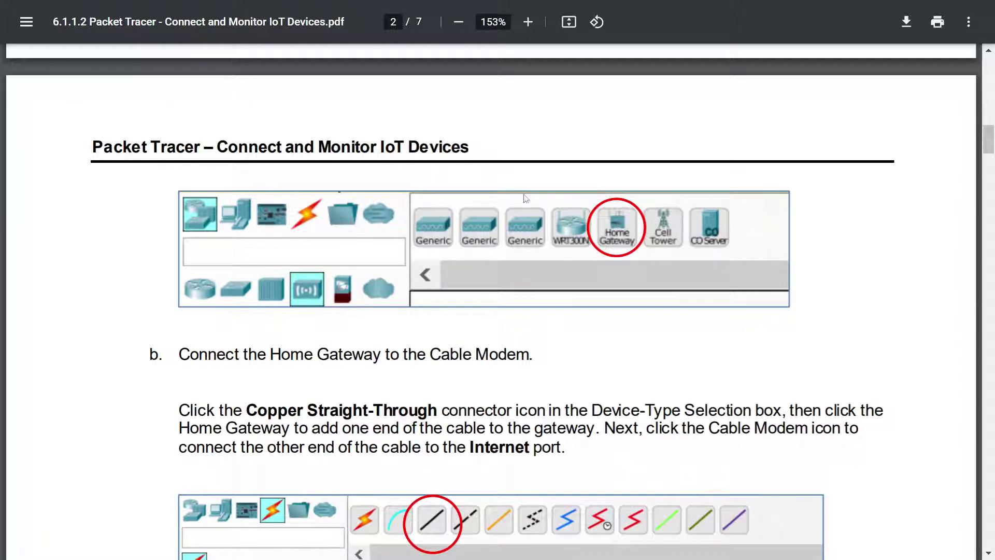
scroll(607, 260, "up", 6)
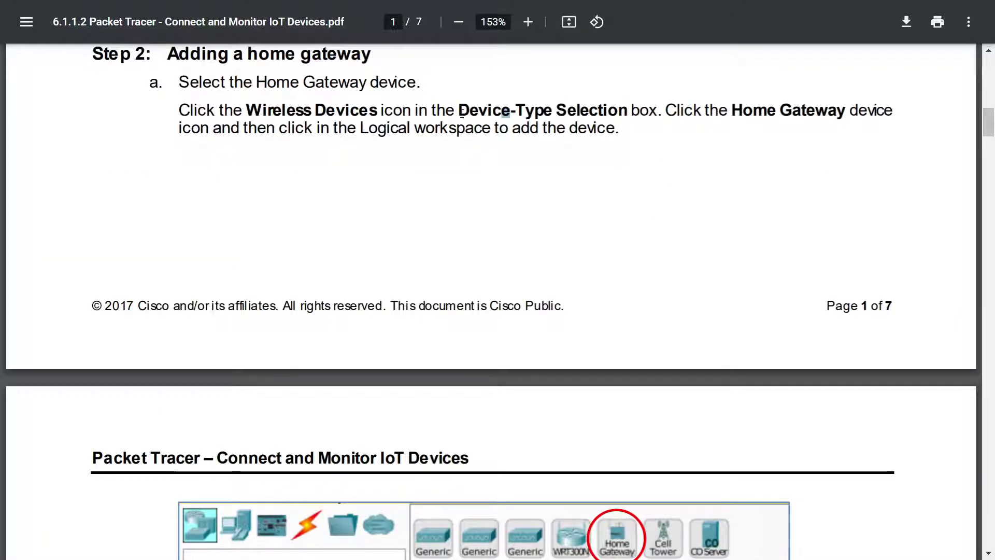
scroll(672, 177, "down", 6)
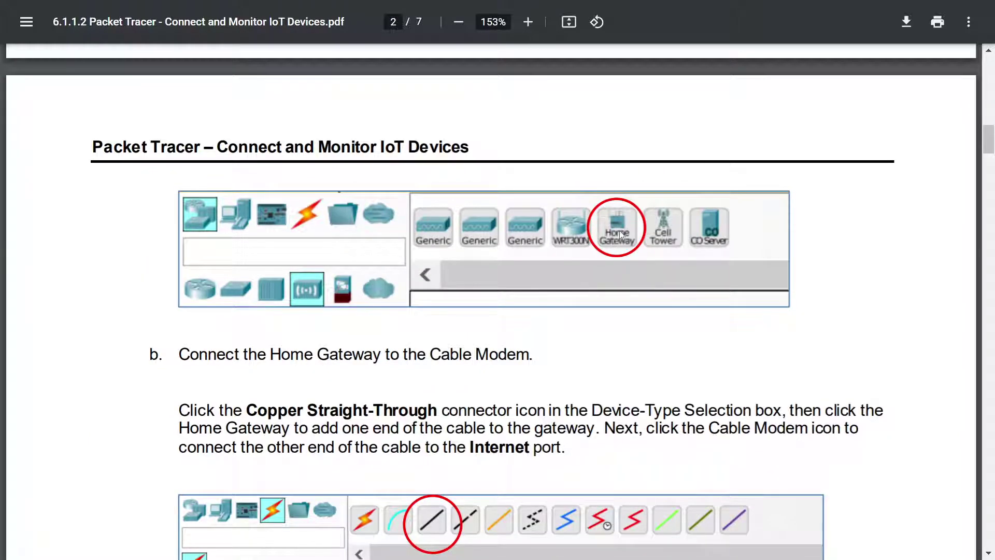
scroll(330, 273, "down", 3)
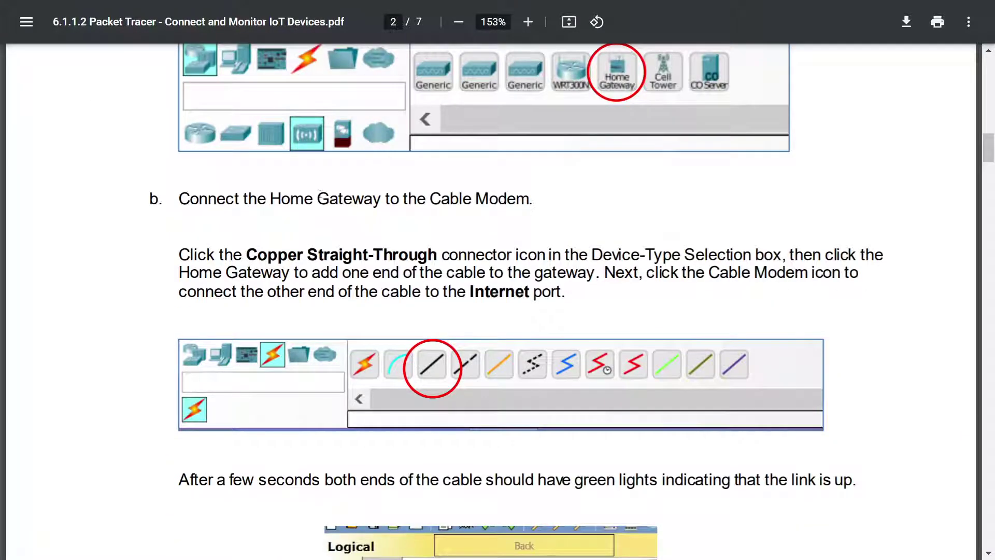
left_click_drag(258, 199, 488, 199)
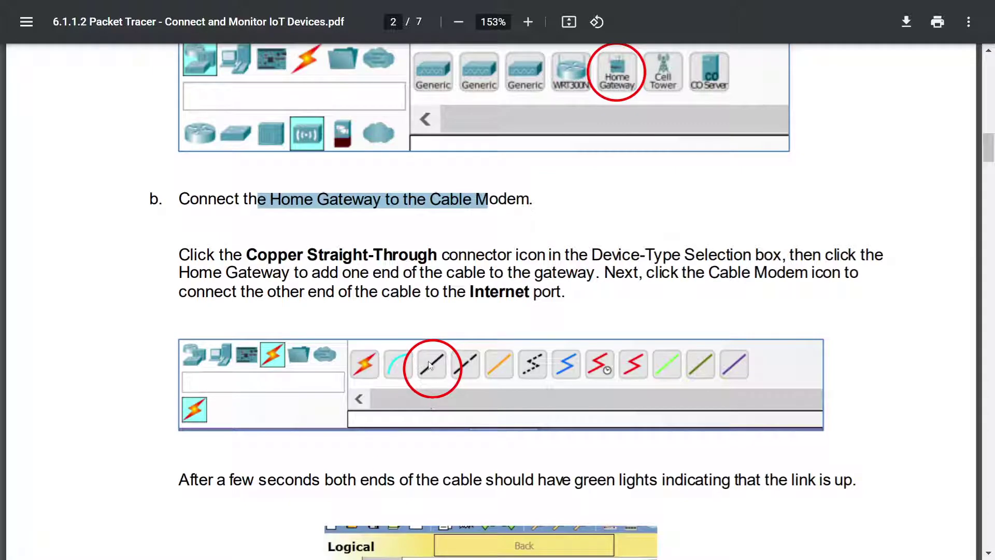
scroll(431, 356, "down", 6)
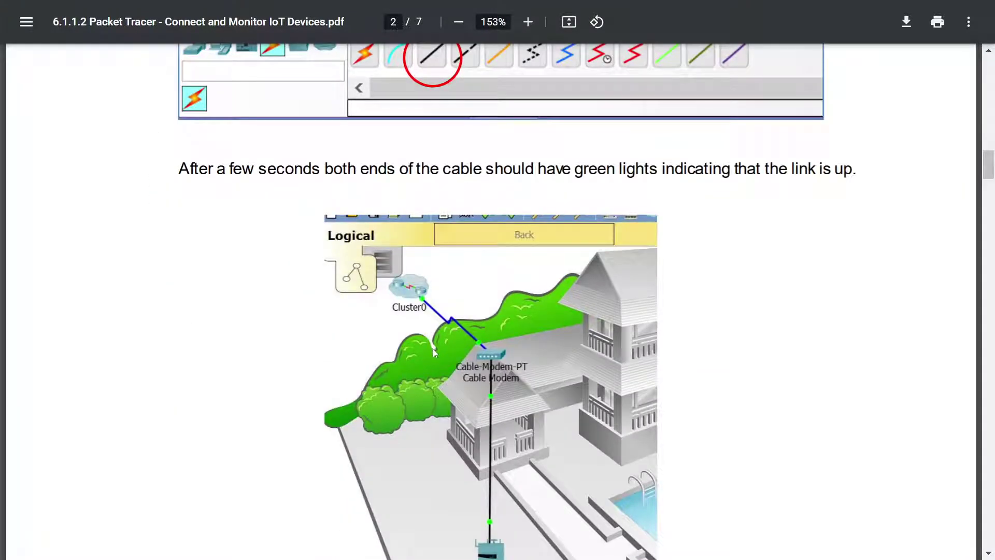
scroll(433, 349, "down", 3)
scroll(522, 386, "up", 6)
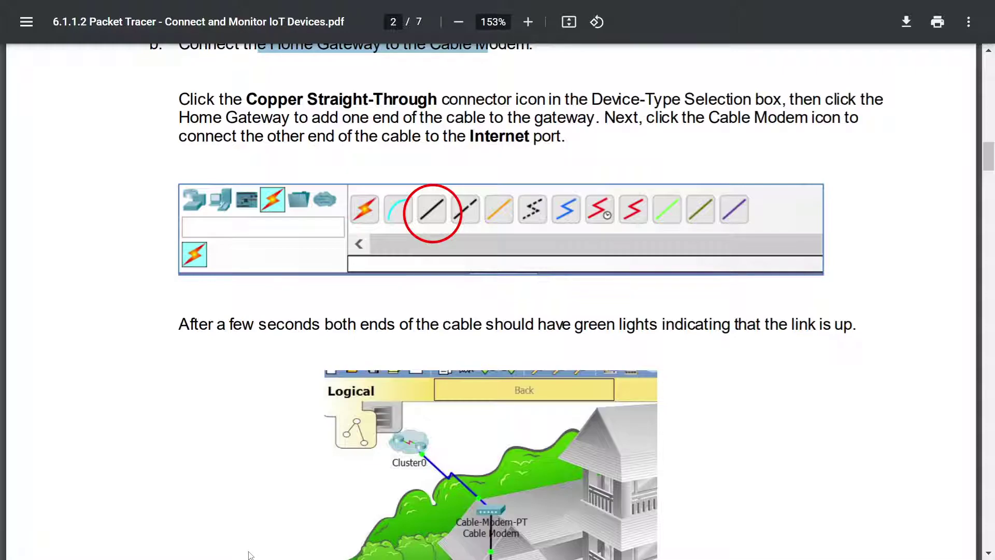
key("super")
Step: Leave full-screen view and start a Pomodoro timer in Alarms & Clock
mouse_move(250, 551)
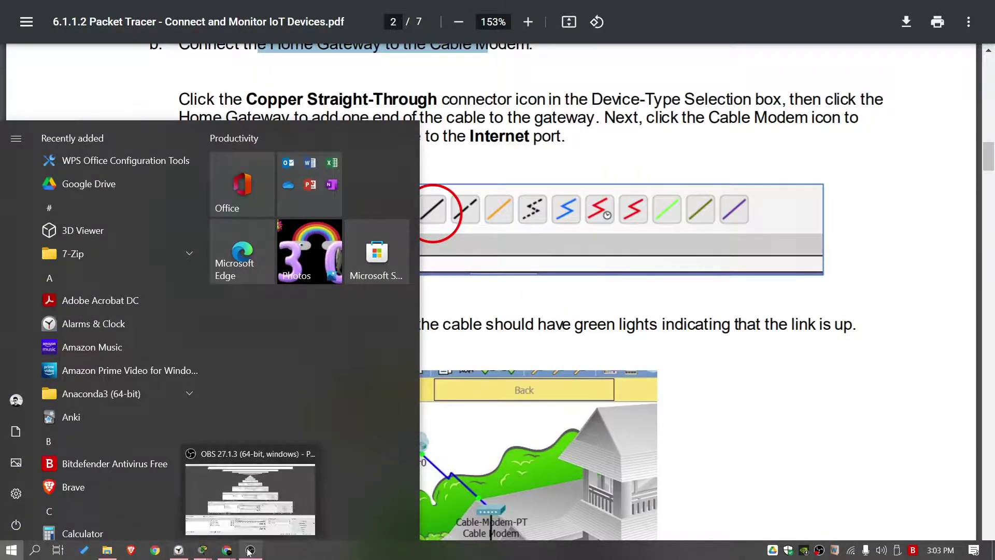
left_click(190, 514)
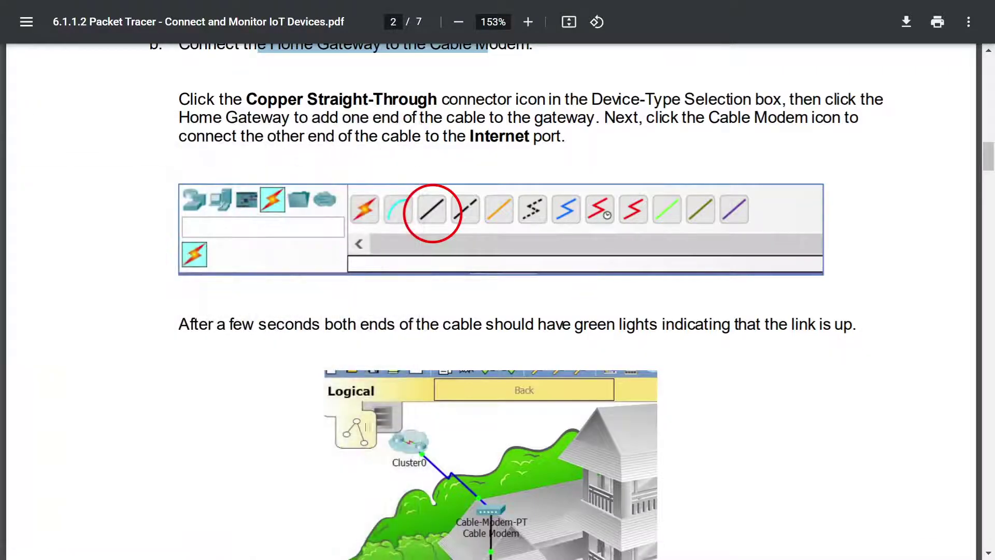
key("F11")
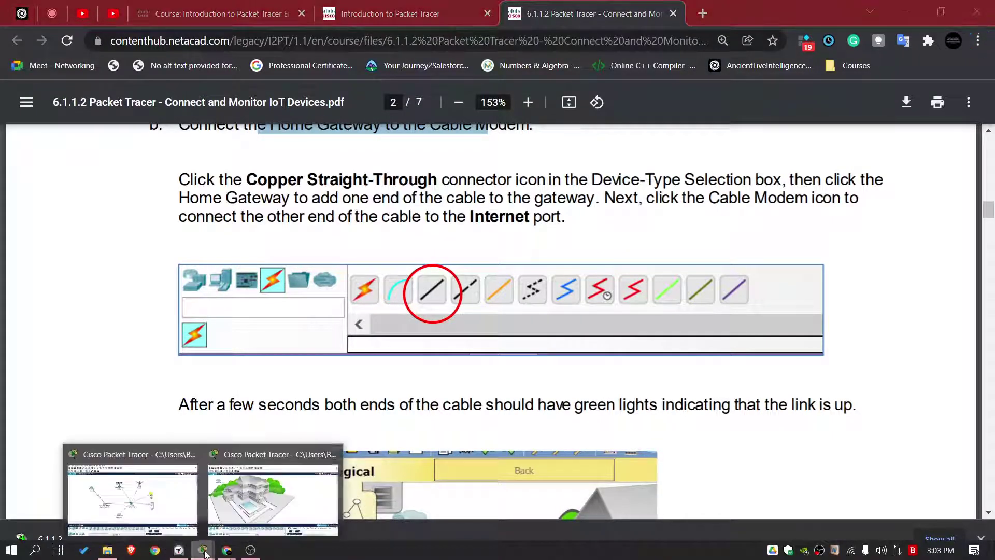
left_click(181, 551)
left_click(495, 347)
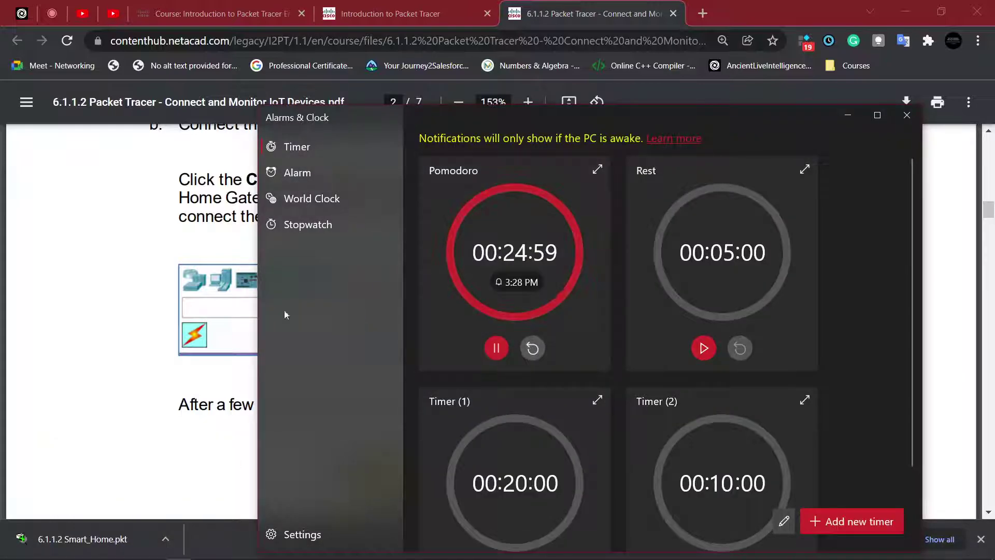
left_click(116, 469)
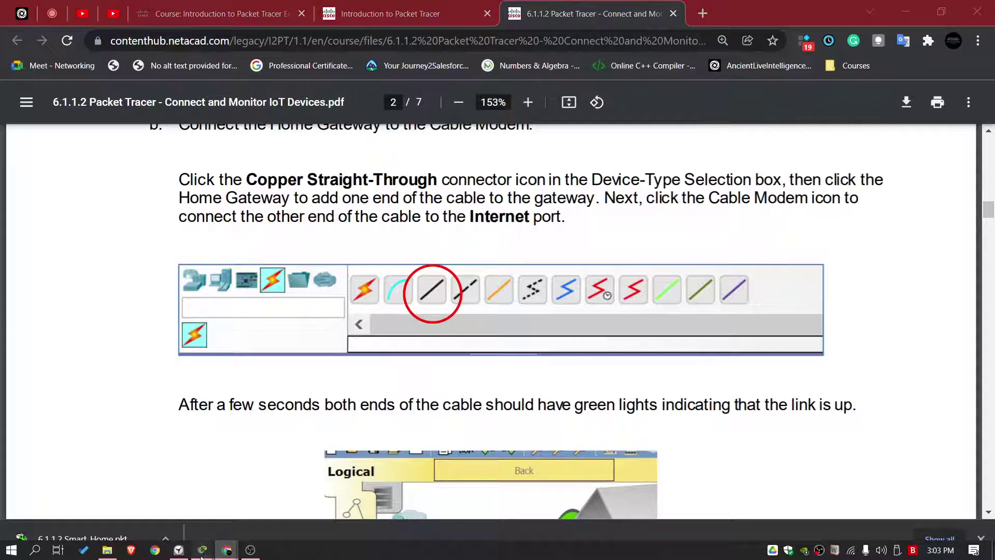
Step: Place a Home Gateway from Wireless Devices on the house's upper floor in Smart_Home.pkt
mouse_move(202, 550)
mouse_move(156, 498)
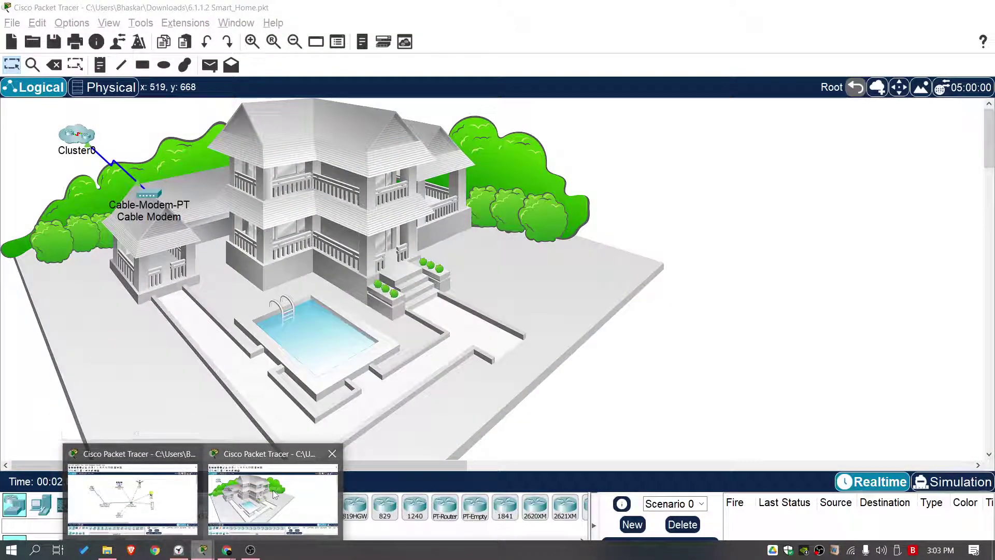
left_click(212, 500)
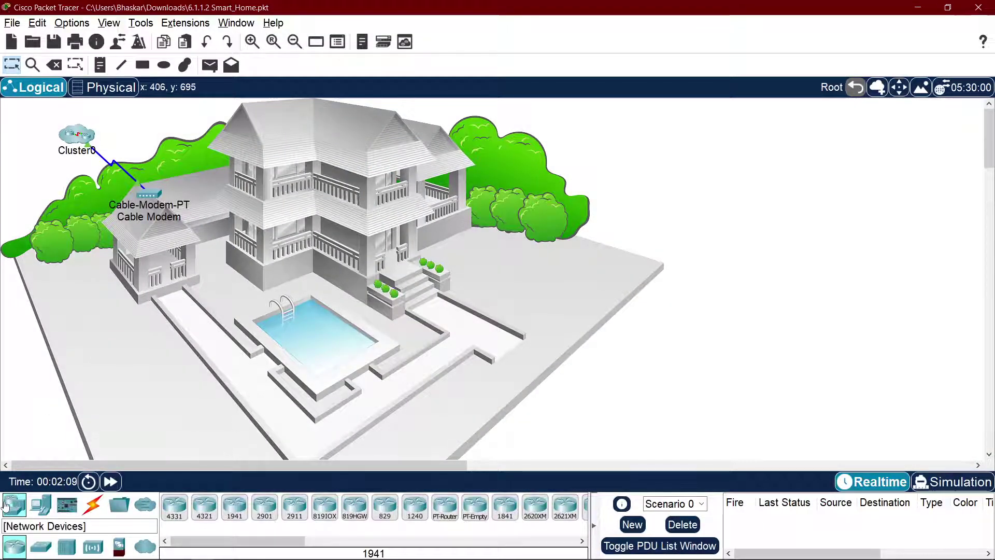
left_click(93, 546)
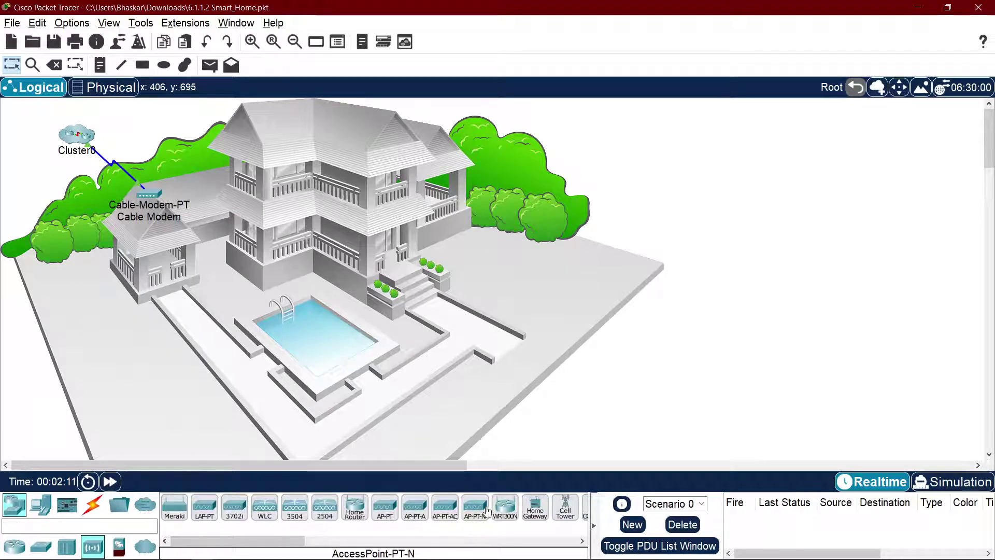
left_click(535, 506)
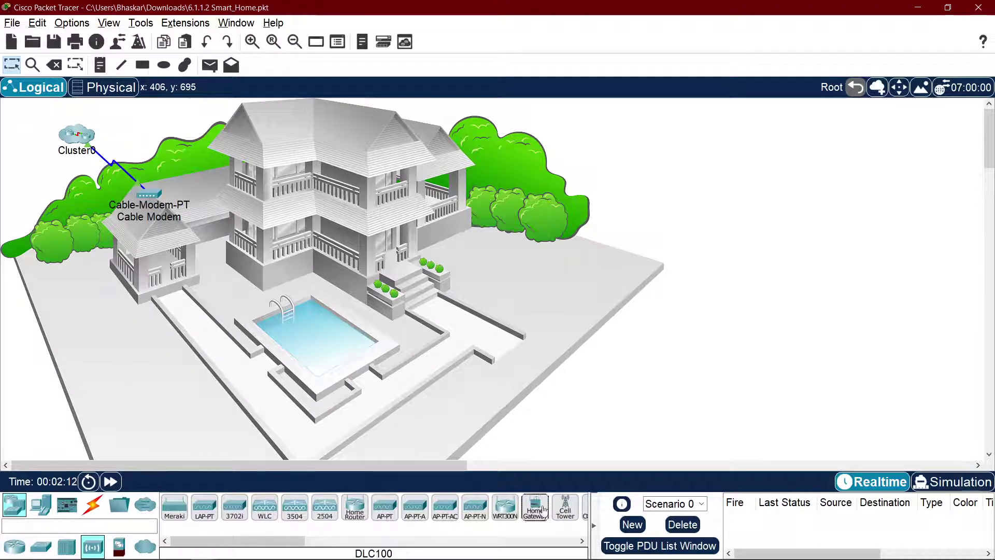
left_click(216, 226)
left_click_drag(216, 225, 269, 235)
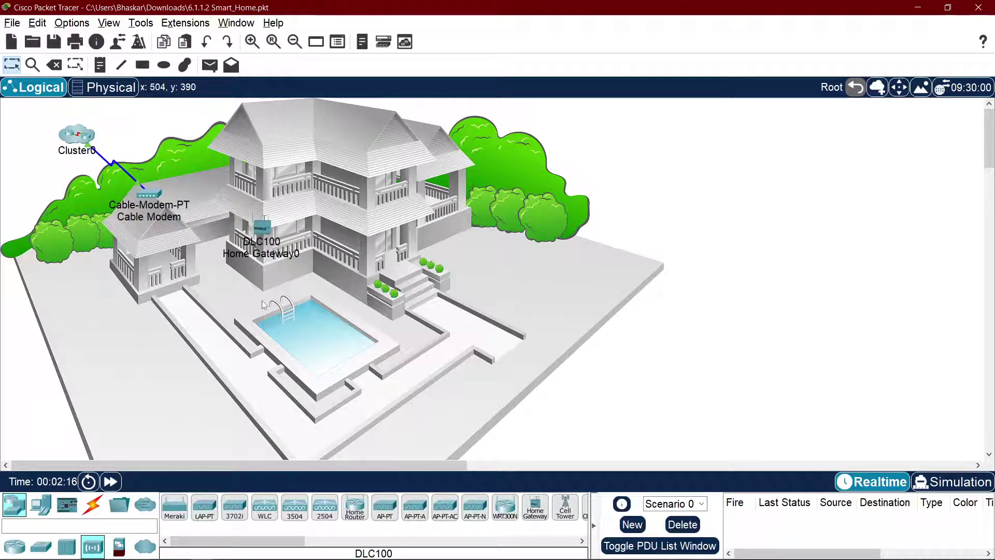
Step: Cable the Cable Modem's Port 1 to the Home Gateway with a copper straight-through cable
left_click(92, 506)
left_click(240, 511)
left_click(150, 194)
left_click(190, 198)
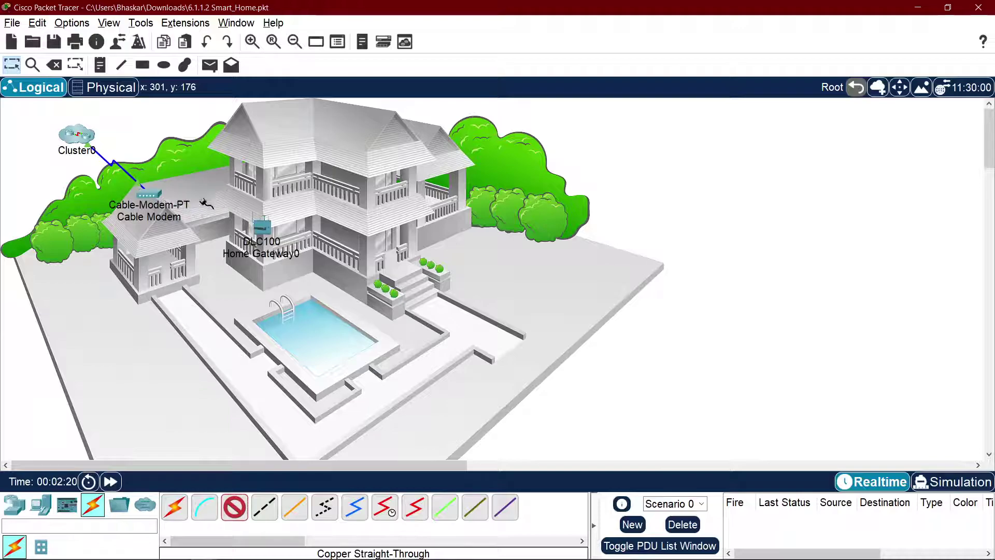
left_click(257, 229)
left_click(290, 237)
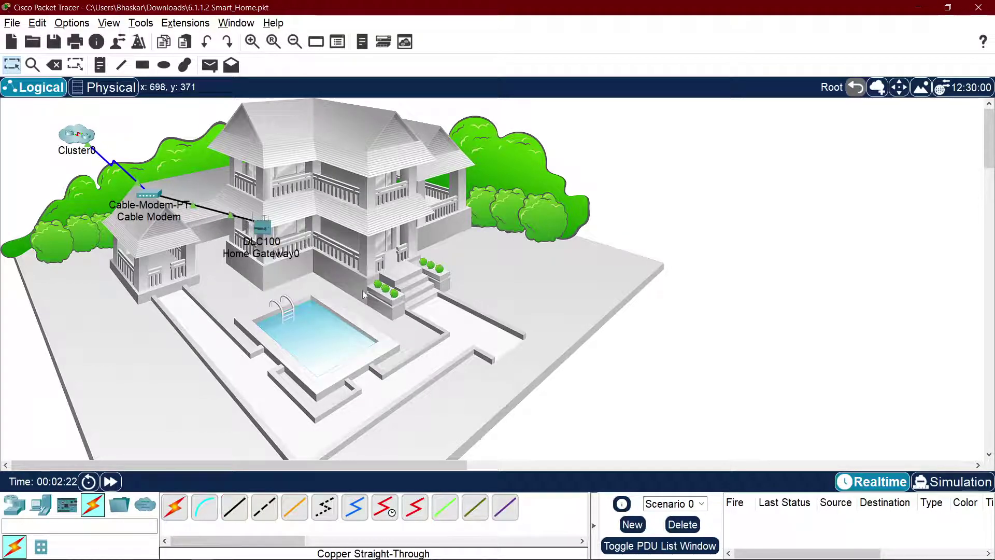
key("alt+Tab")
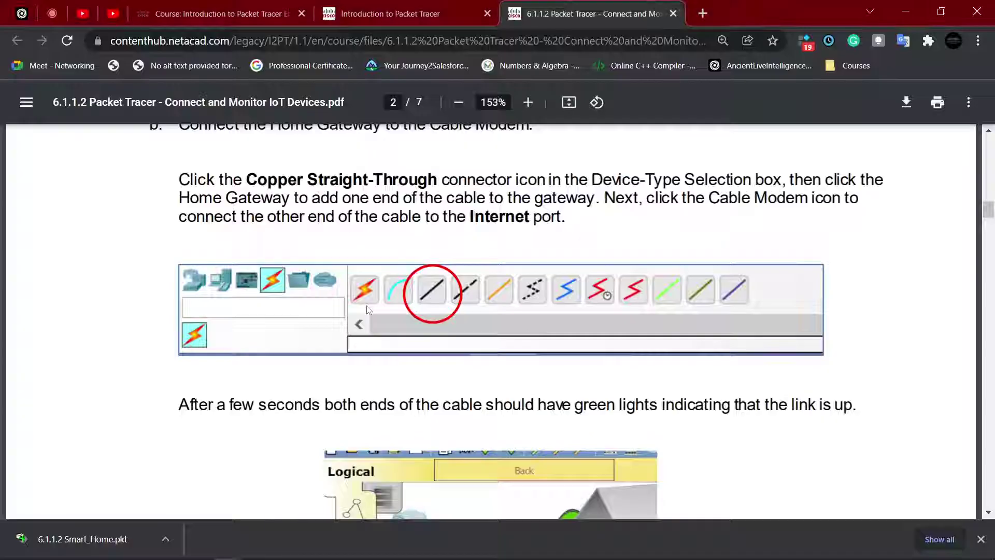
Step: Read the PDF's connection steps and the note about green link lights
key("alt+Tab")
key("alt+Tab")
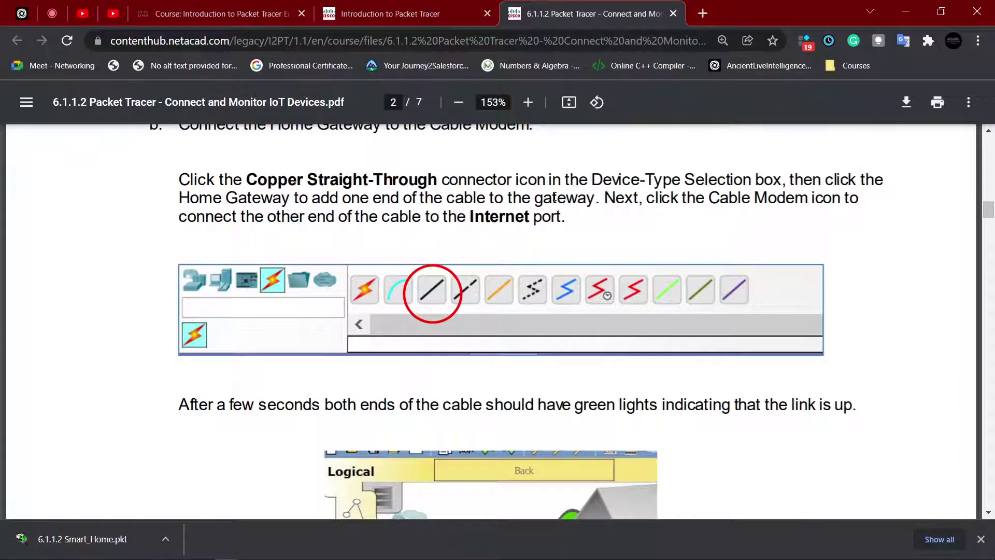
left_click_drag(664, 179, 751, 181)
left_click(270, 187)
left_click_drag(246, 197, 442, 182)
left_click(526, 203)
left_click_drag(596, 199, 567, 201)
left_click(677, 196)
scroll(541, 252, "down", 3)
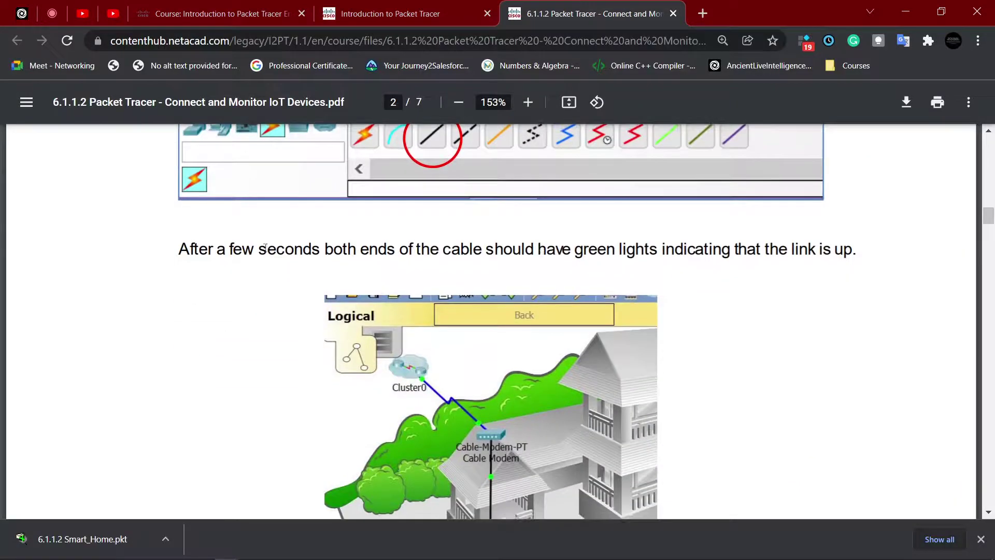
left_click_drag(188, 253, 644, 252)
left_click(465, 263)
left_click(716, 254)
Step: Close the download bar, go full screen, and read down to Part 2 on adding Fan, Door and Lamp
scroll(601, 332, "down", 3)
scroll(726, 312, "up", 3)
middle_click(845, 301)
middle_click(857, 346)
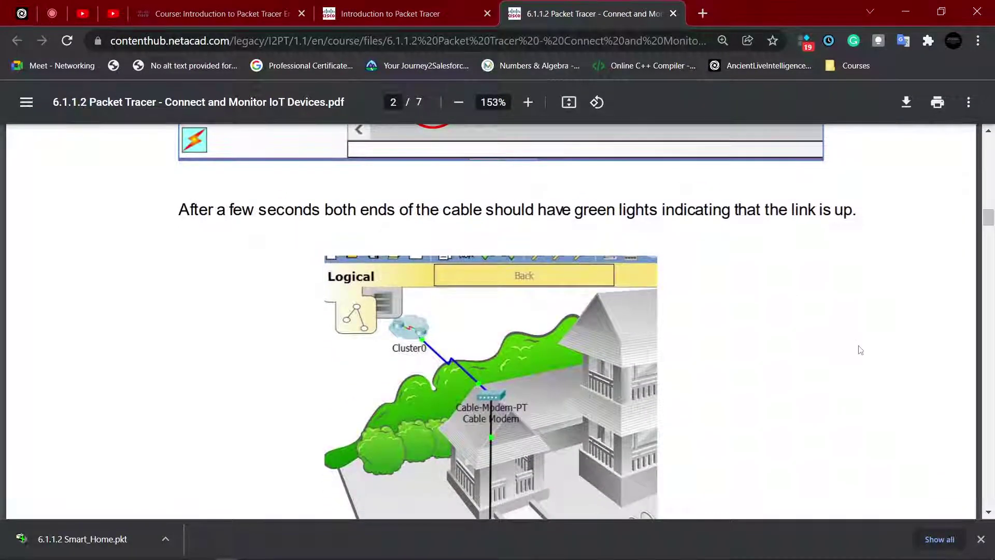
left_click(981, 540)
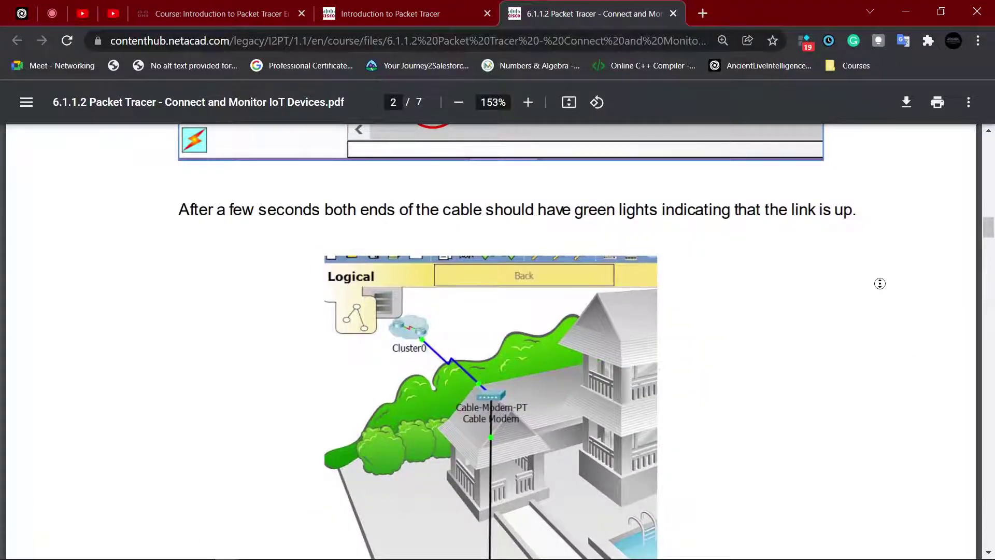
key("F11")
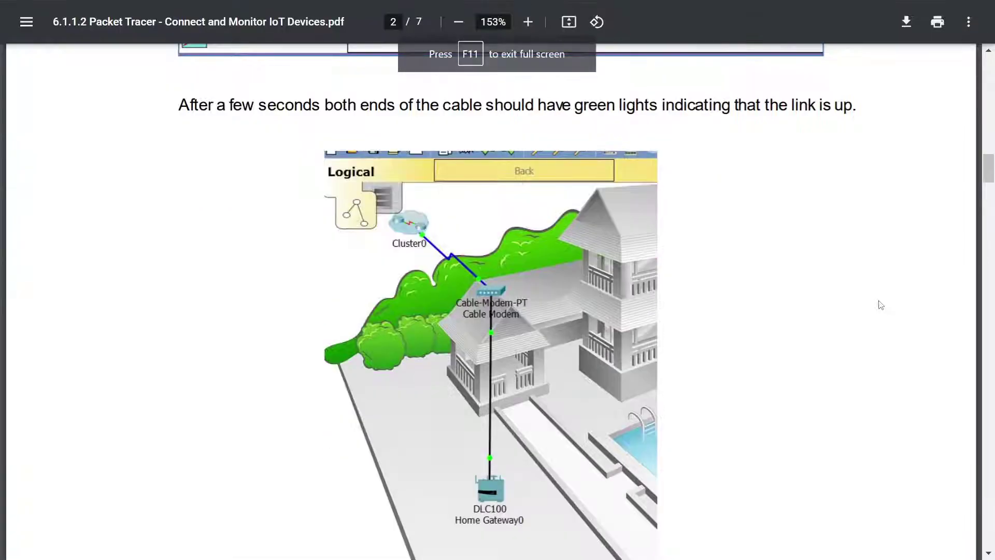
left_click_drag(403, 105, 616, 112)
left_click(684, 120)
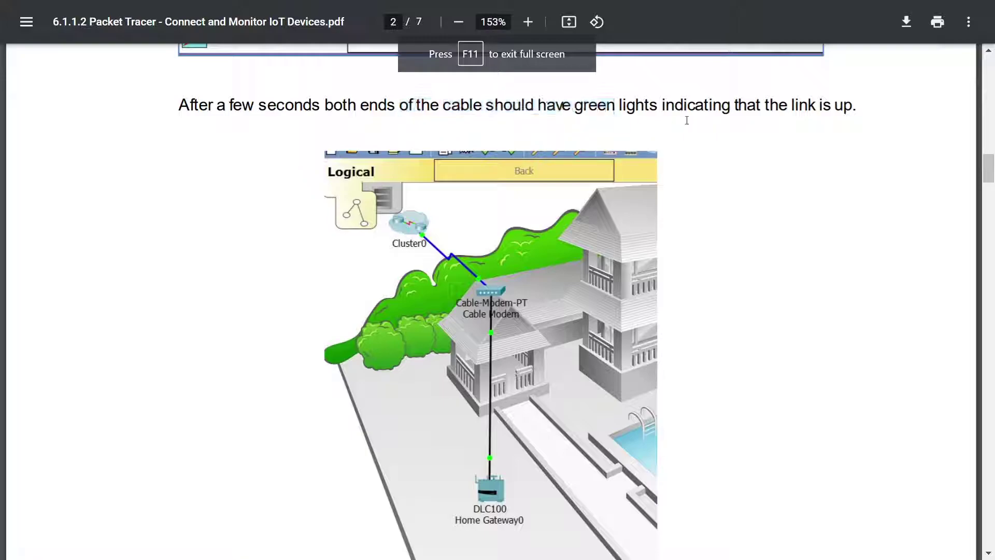
middle_click(899, 167)
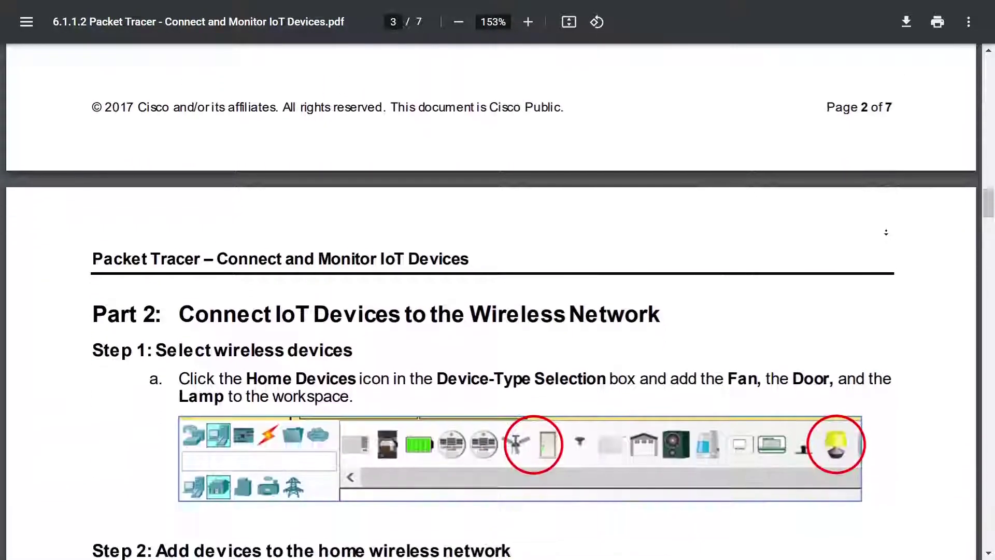
middle_click(886, 233)
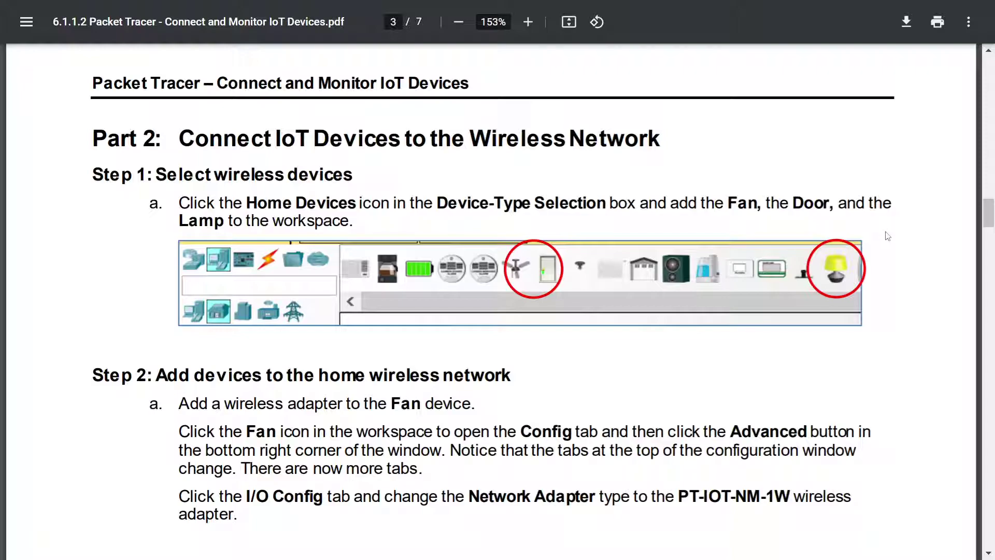
key("alt+Tab")
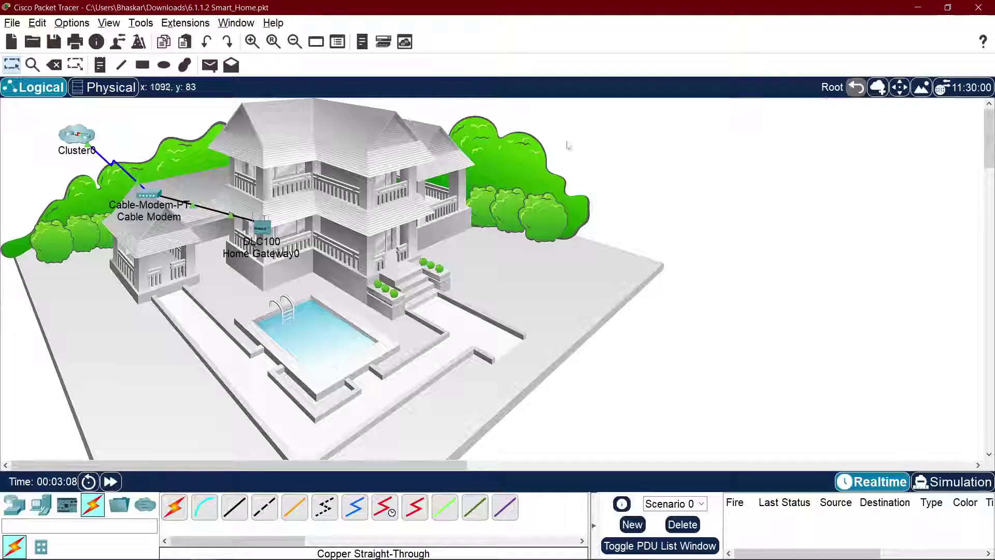
Step: Place a Ceiling Fan on the roof, a Door at the entrance and a Light on the house
left_click(41, 503)
left_click(40, 546)
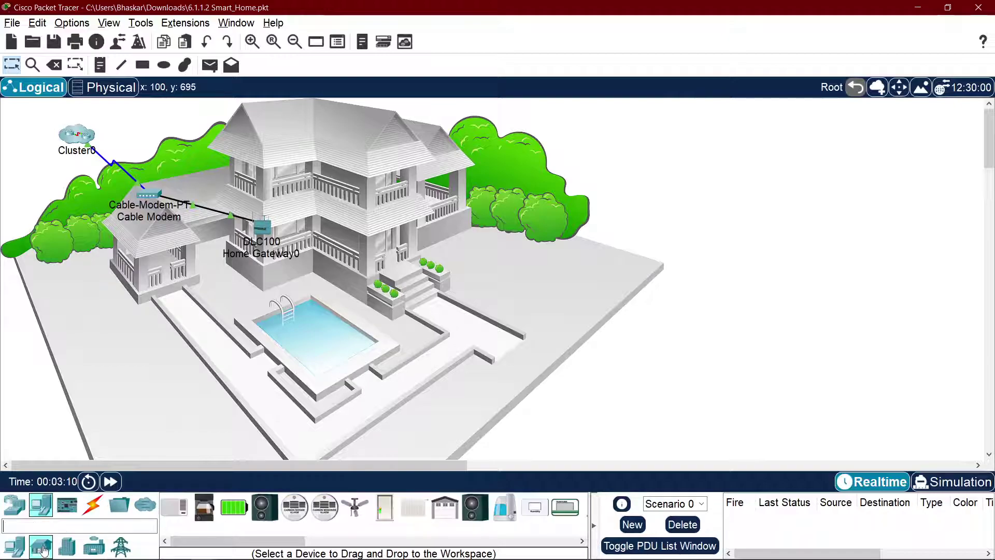
left_click(356, 513)
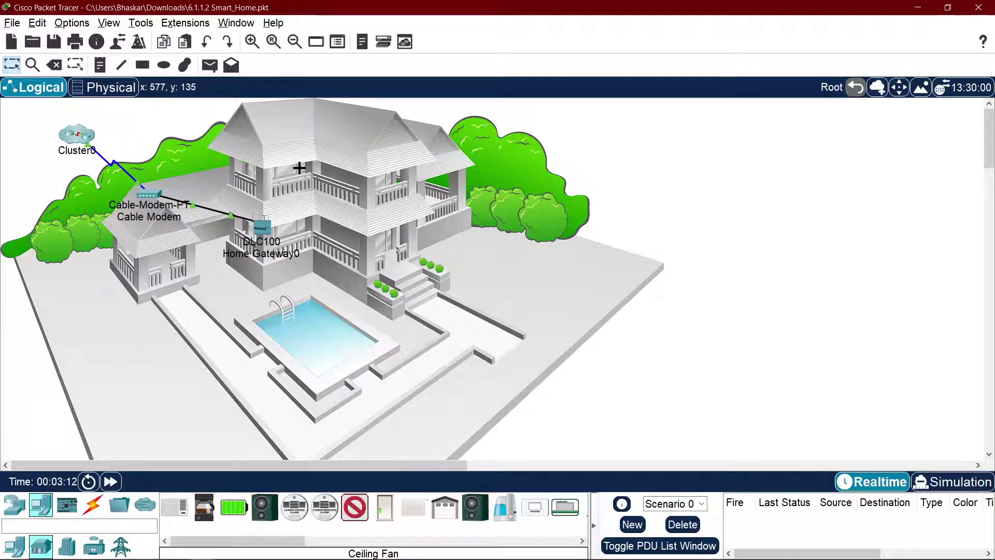
left_click(299, 164)
left_click(384, 508)
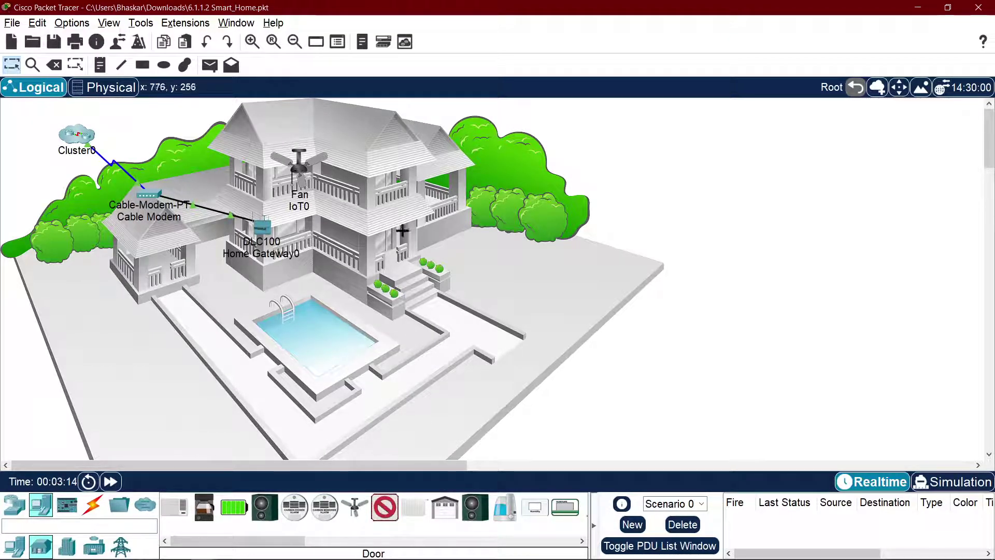
left_click(390, 237)
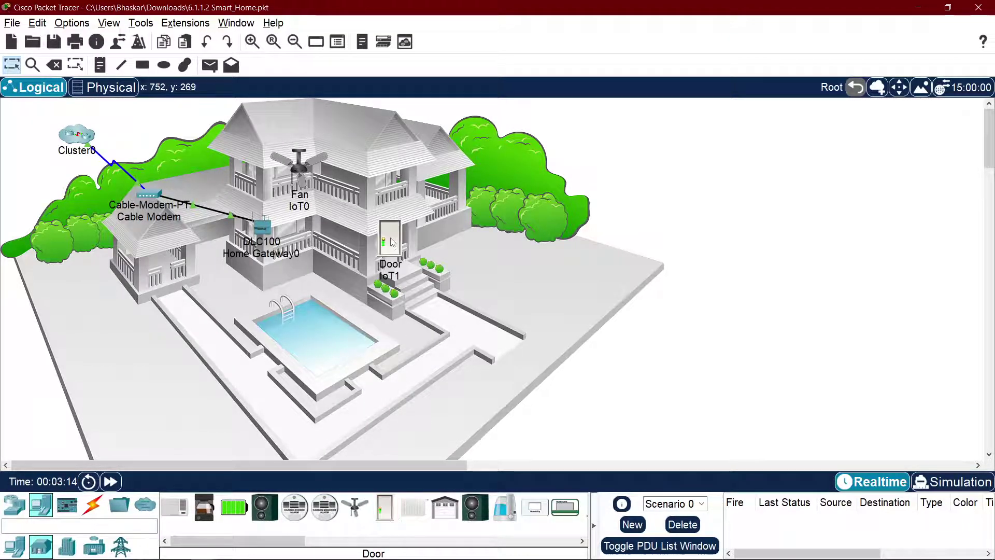
left_click_drag(291, 541, 384, 544)
left_click(331, 507)
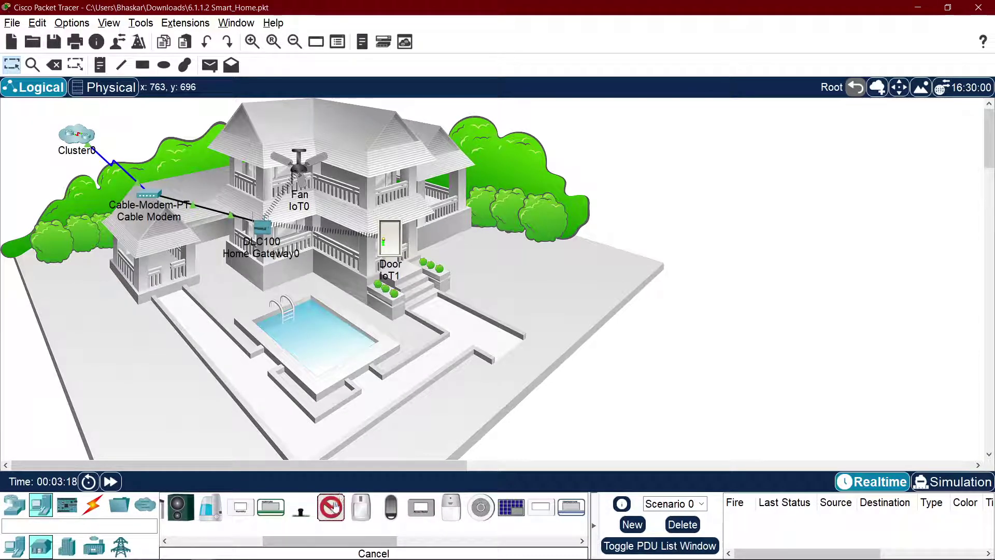
left_click(392, 178)
Step: Nudge the Door down slightly and move the Light above it, then return to the lab PDF
left_click(382, 184)
left_click(663, 102)
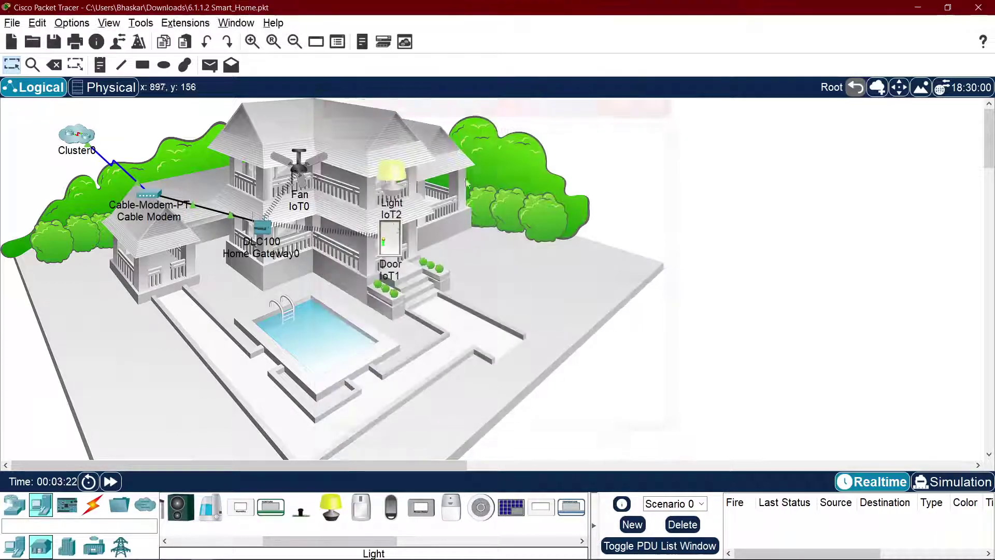
left_click_drag(398, 245, 399, 246)
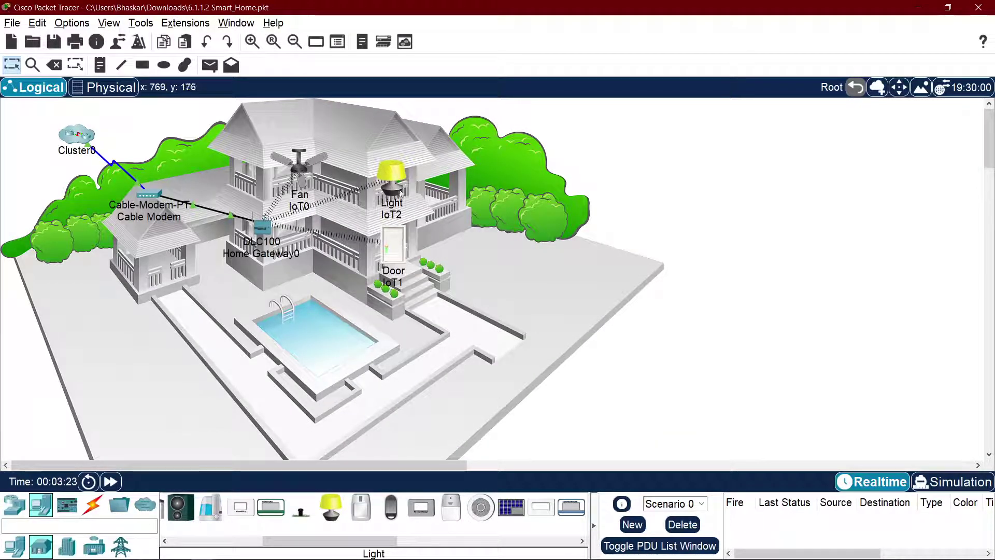
left_click_drag(396, 176, 395, 164)
key("alt+Tab")
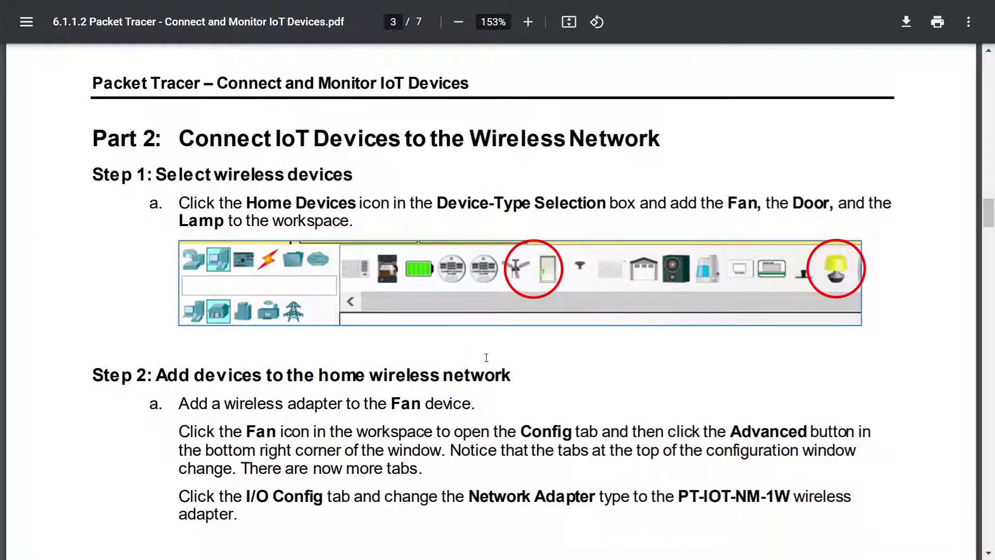
Step: Scroll the lab PDF to Step 2, highlighting the Fan icon instruction and the Step 2 heading
scroll(486, 357, "down", 3)
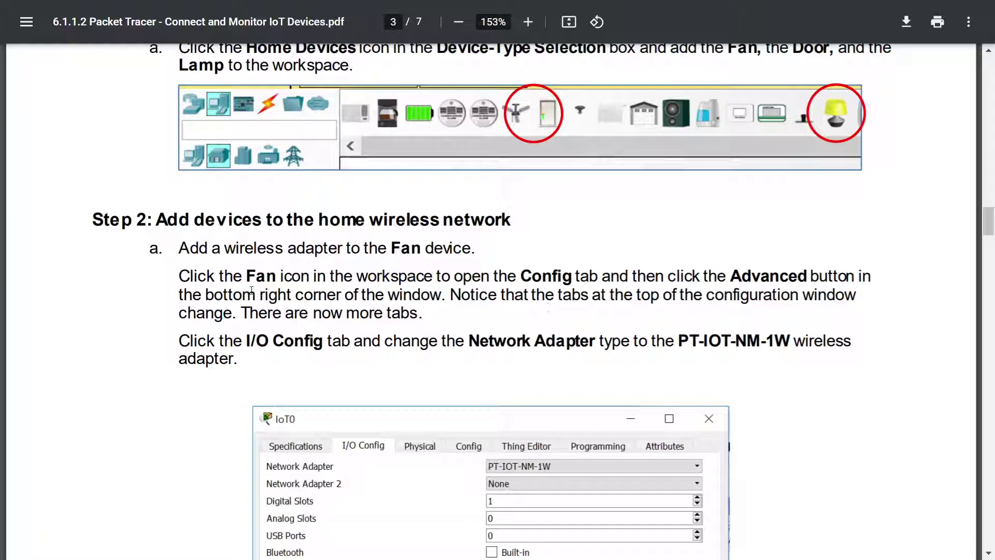
left_click_drag(226, 272, 490, 277)
left_click(495, 278)
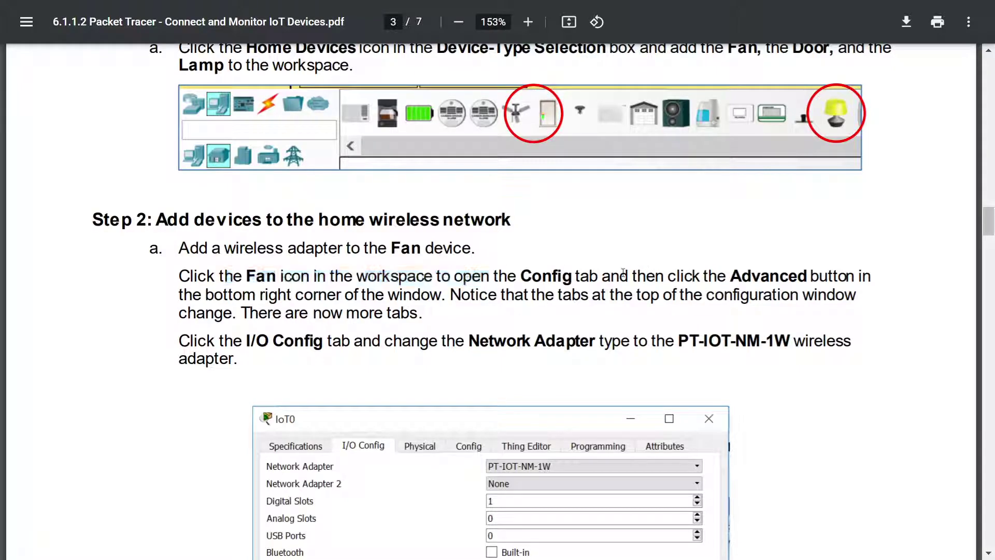
left_click_drag(177, 217, 441, 215)
left_click(532, 220)
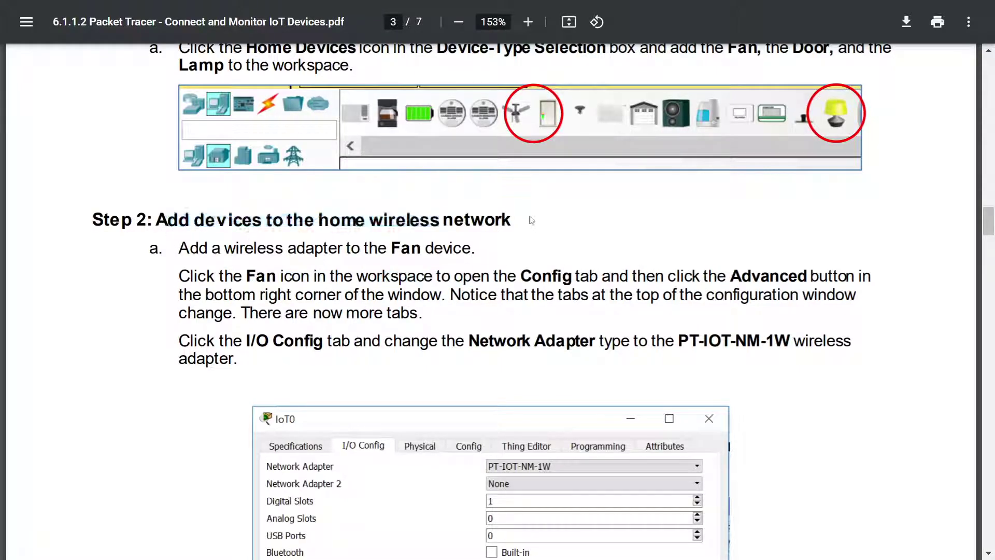
left_click_drag(167, 212, 502, 220)
left_click(544, 259)
Step: Highlight the wireless adapter instruction and the words 'Fan icon' further down the page
scroll(542, 254, "up", 3)
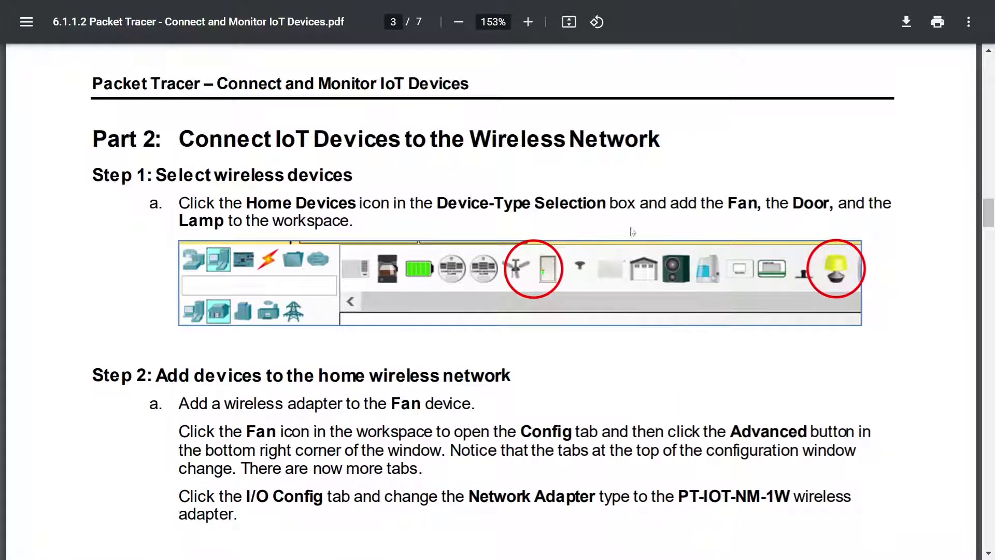
scroll(356, 231, "down", 3)
left_click_drag(222, 251, 346, 251)
left_click(374, 264)
scroll(385, 265, "down", 3)
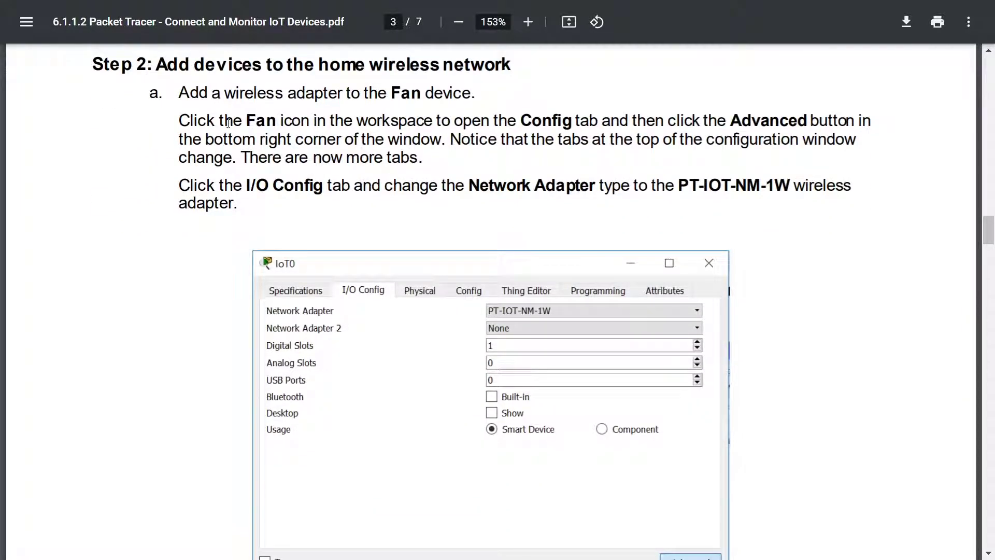
left_click_drag(243, 118, 310, 120)
left_click(428, 125)
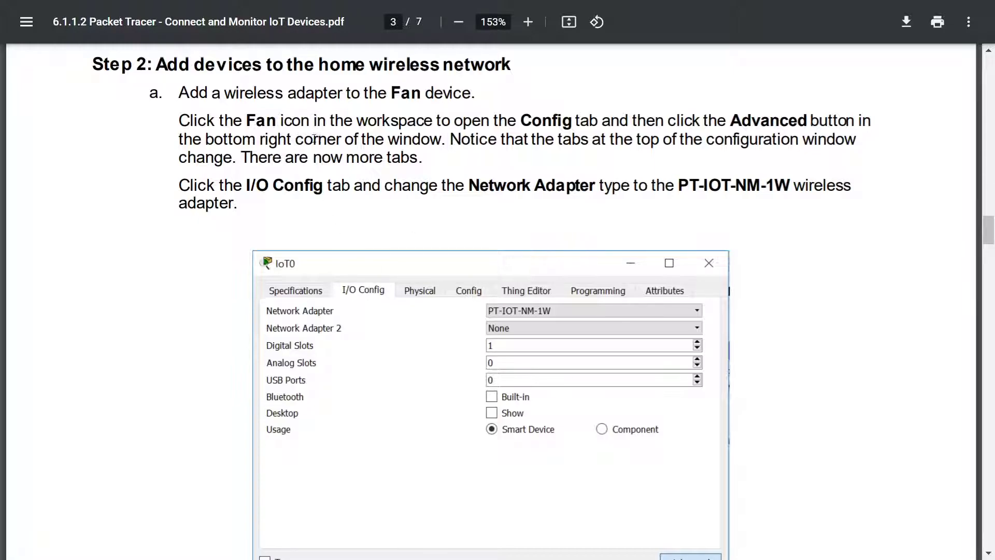
Step: Read Step 2a in the PDF on the extra tabs, I/O Config and the PT-IOT-NM-1W adapter
scroll(669, 391, "down", 6)
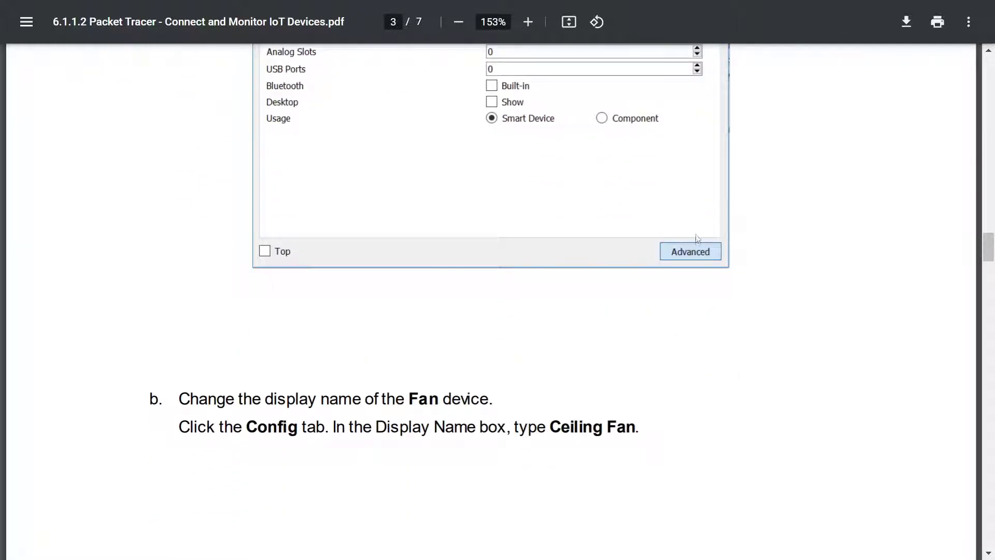
scroll(698, 258, "up", 6)
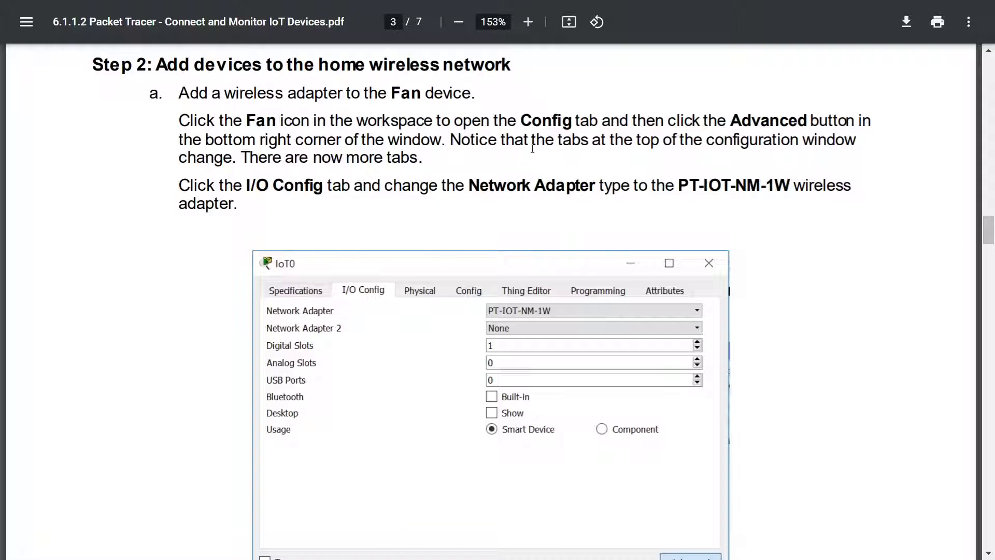
left_click_drag(250, 161, 437, 160)
left_click(331, 206)
left_click_drag(234, 187, 310, 187)
left_click(479, 223)
left_click_drag(683, 185, 820, 190)
Step: Read the Config instruction for the Fan's display name, then return to the Packet Tracer topology
scroll(815, 191, "down", 8)
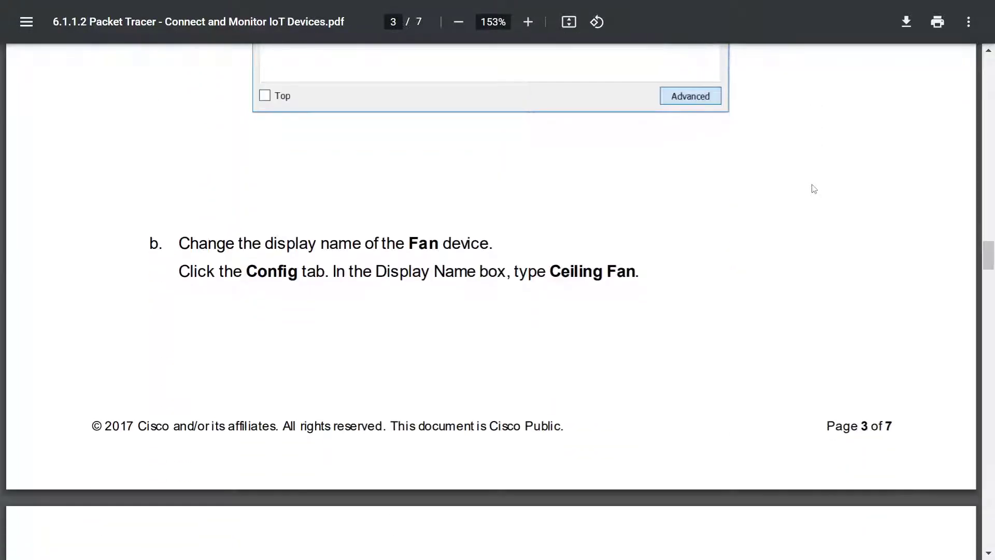
mouse_move(239, 242)
left_mouse_down()
mouse_move(441, 244)
mouse_move(237, 246)
left_mouse_up()
left_click(466, 243)
left_click(229, 247)
left_click_drag(224, 279, 362, 273)
left_click(534, 272)
key("alt+Tab")
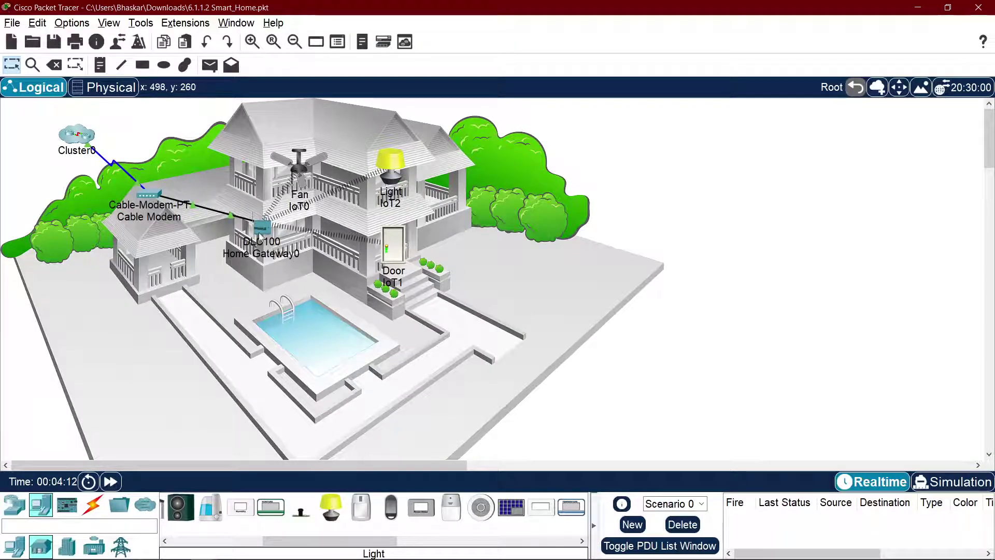
Step: Open the Fan's Config settings and select its display name IoT0, checking the lab PDF
left_click(287, 172)
left_click(452, 125)
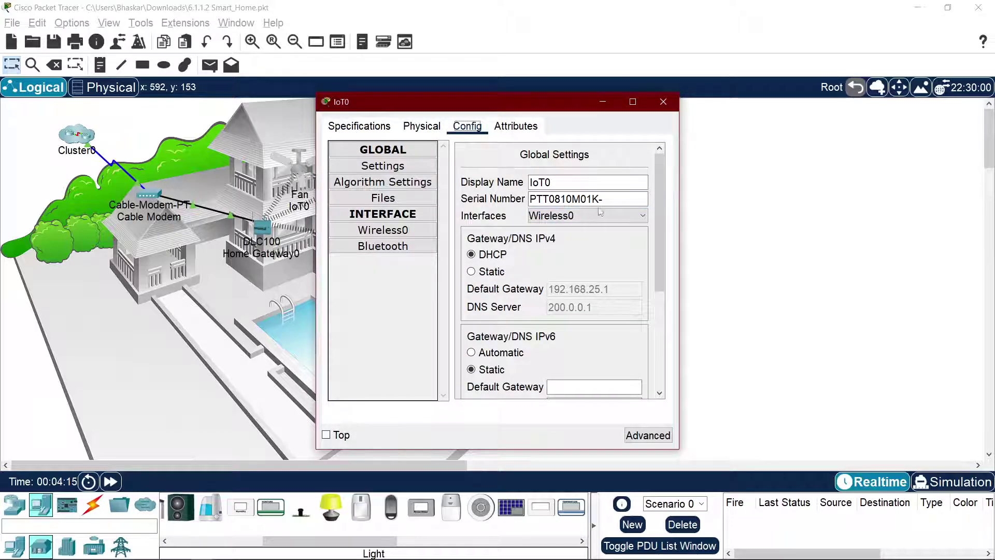
left_click(383, 181)
left_click(383, 166)
double_click(536, 182)
key("alt+Tab")
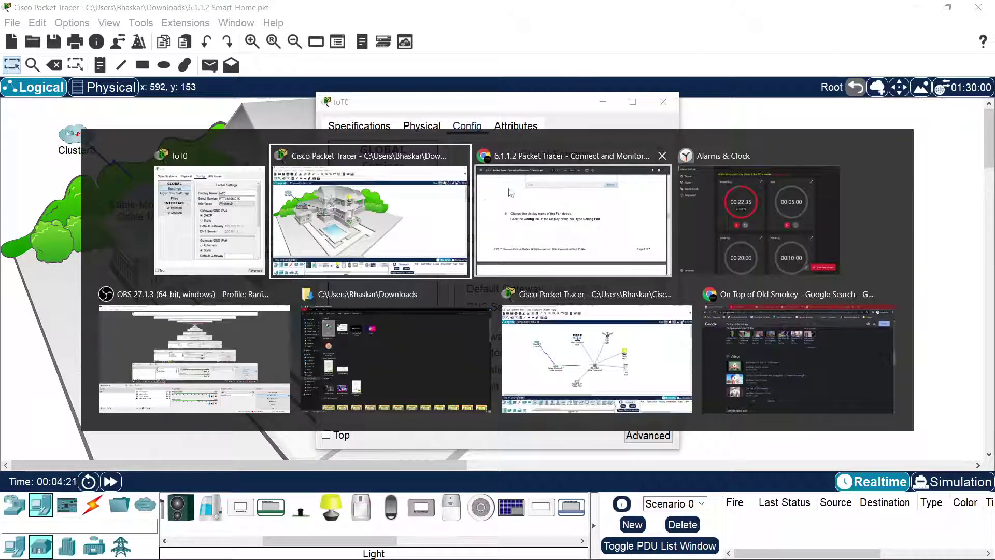
key("alt+Tab")
key("alt+Tab")
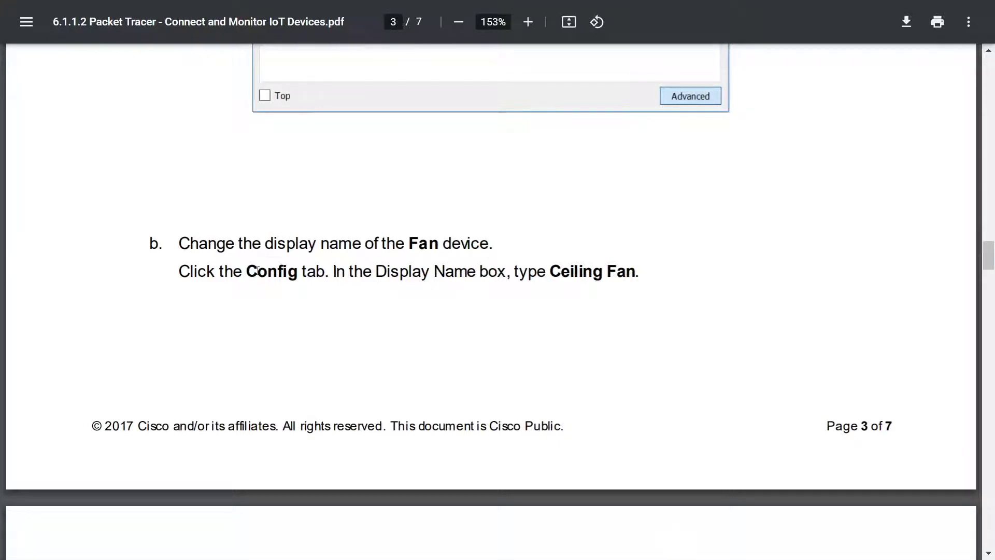
key("alt+Tab")
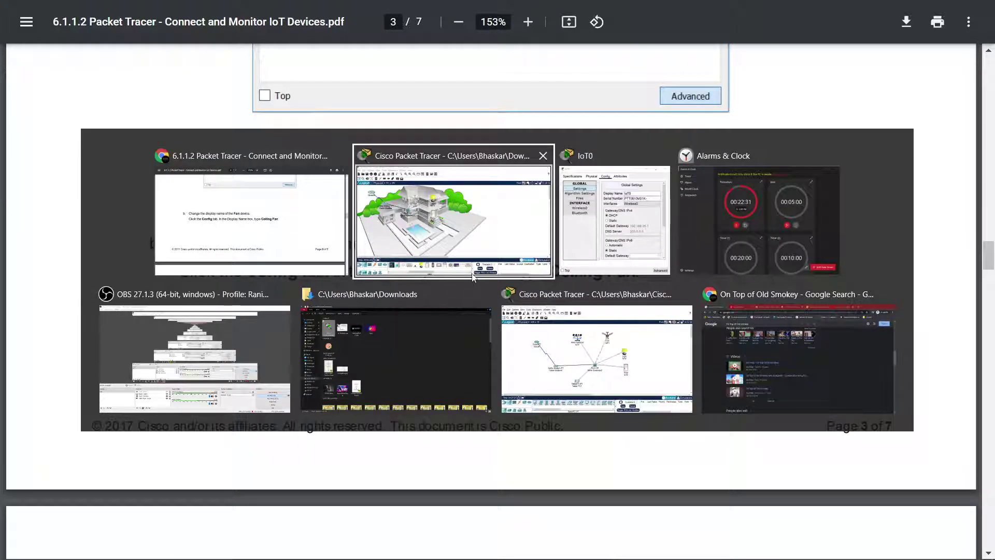
key("alt+Tab")
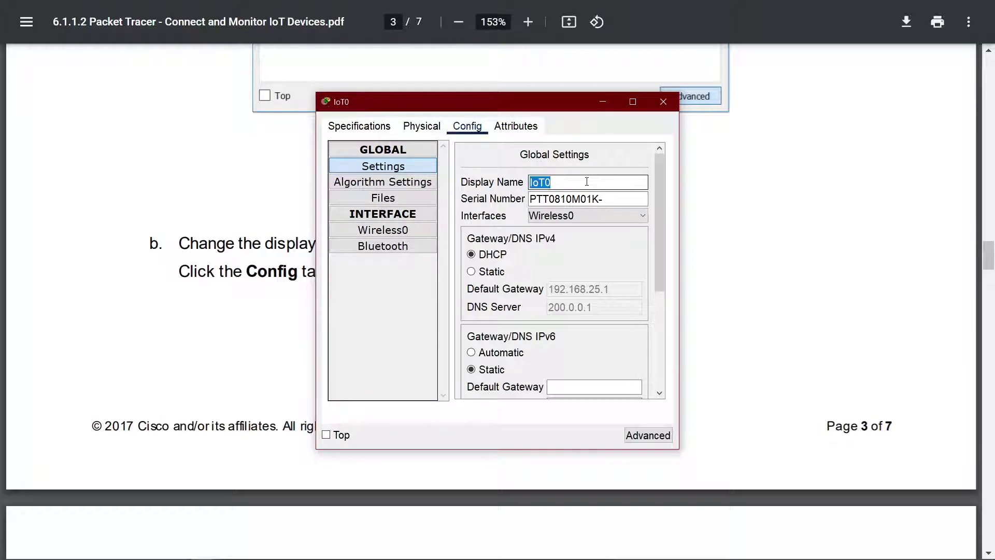
Step: Replace the display name with 'Ceiling Fan' and close the Fan's configuration window
left_click_drag(490, 106, 823, 170)
type("Cei")
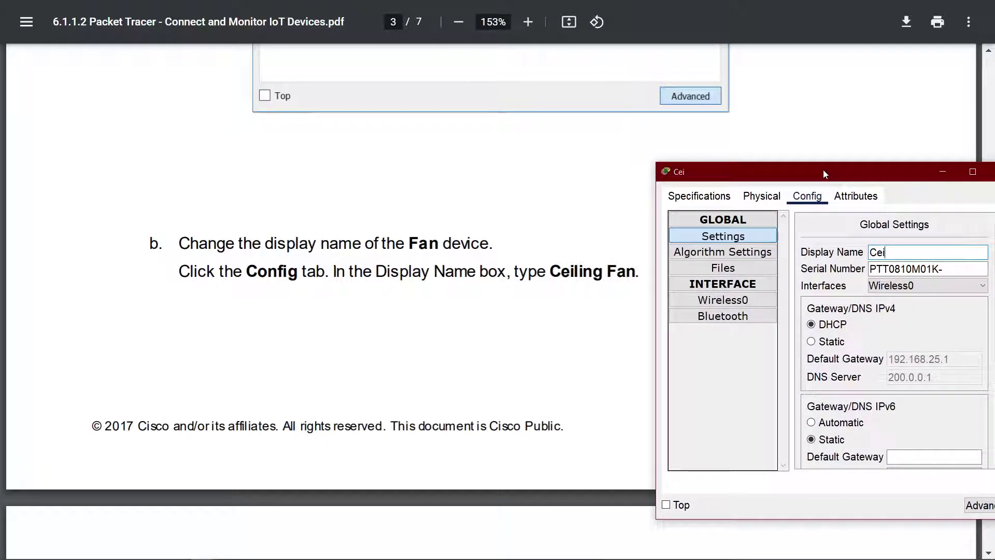
type("ling Fan")
left_click_drag(823, 169, 464, 163)
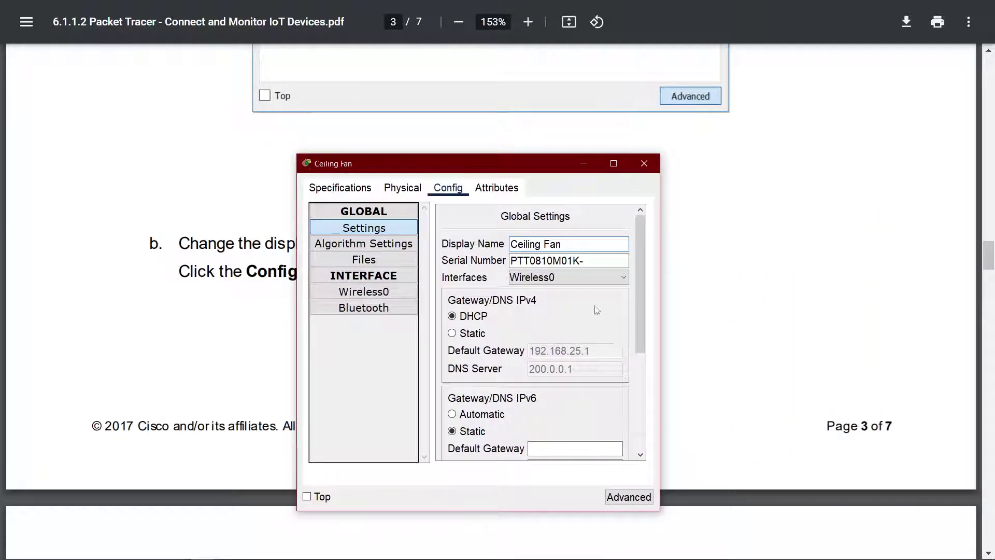
scroll(800, 160, "up", 10)
scroll(800, 161, "down", 7)
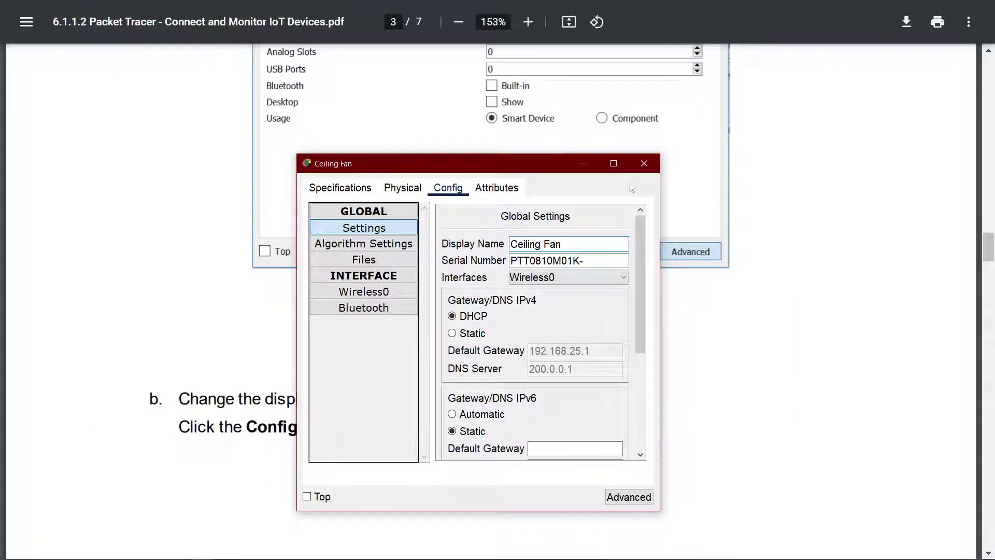
left_click(644, 163)
scroll(630, 248, "down", 9)
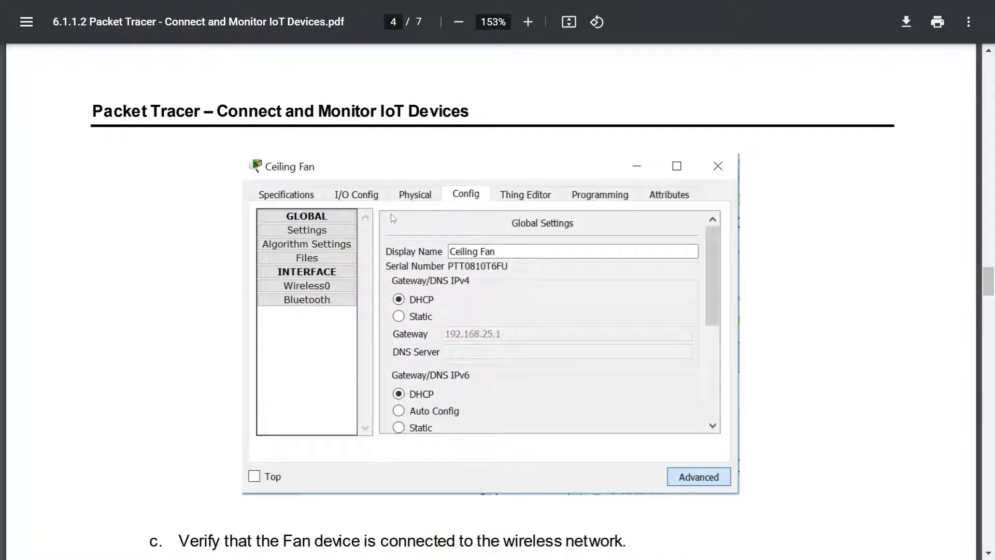
Step: Read the PDF instruction about the fan's Wireless0 interface
scroll(393, 219, "down", 6)
left_click_drag(179, 230, 443, 220)
left_click(515, 223)
left_click_drag(178, 257, 610, 257)
left_click(492, 263)
left_click(747, 256)
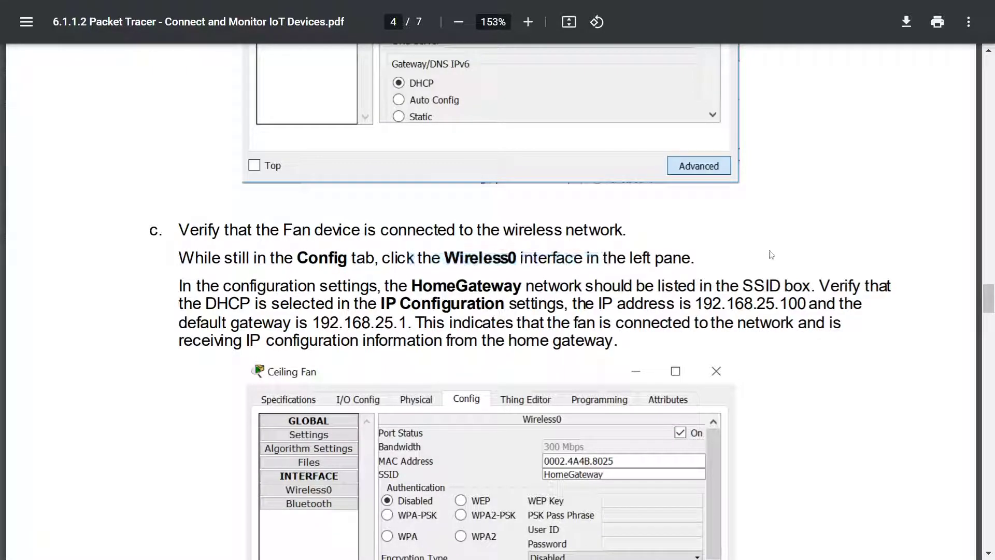
scroll(747, 254, "down", 3)
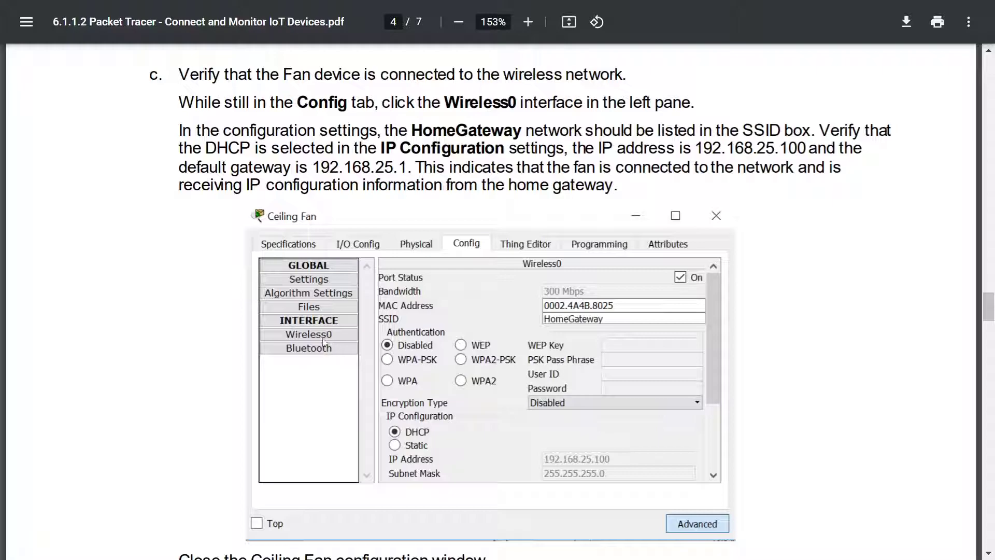
Step: Read the verification step naming the HomeGateway network and default gateway 192.168.25.1
left_click_drag(232, 133, 593, 133)
left_click(394, 134)
left_click(508, 131)
left_click_drag(802, 133, 754, 133)
left_click_drag(729, 133, 704, 134)
left_click(555, 134)
left_click_drag(210, 161, 469, 155)
left_click_drag(578, 170, 588, 171)
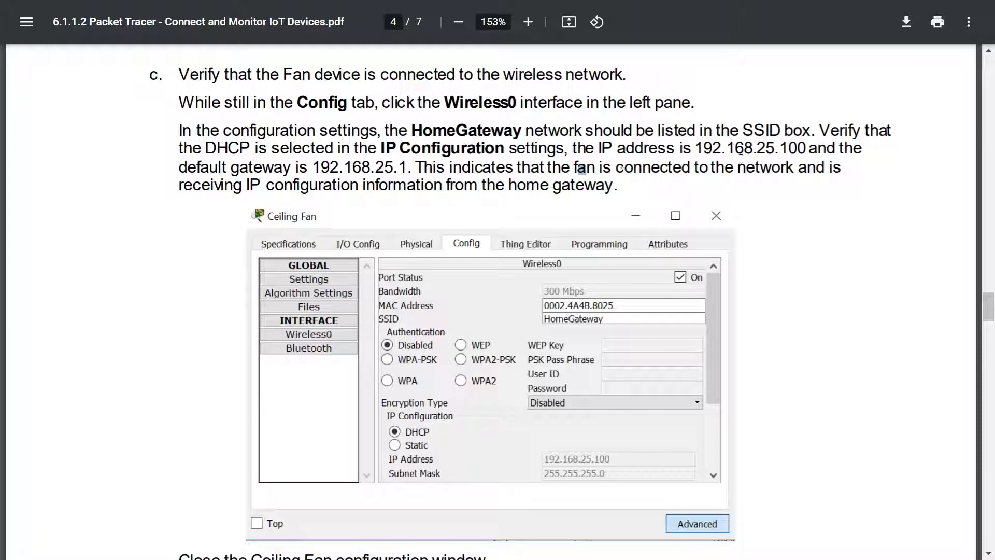
left_click_drag(410, 161, 229, 161)
left_click(225, 162)
Step: View the Ceiling Fan's wireless interface settings, widening the window to show full values
key("alt+Tab")
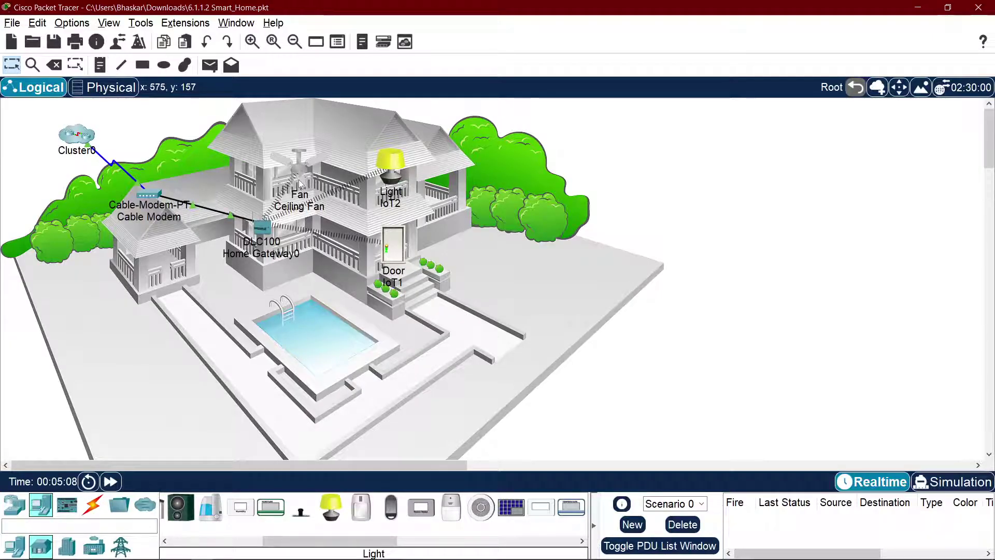
left_click(303, 168)
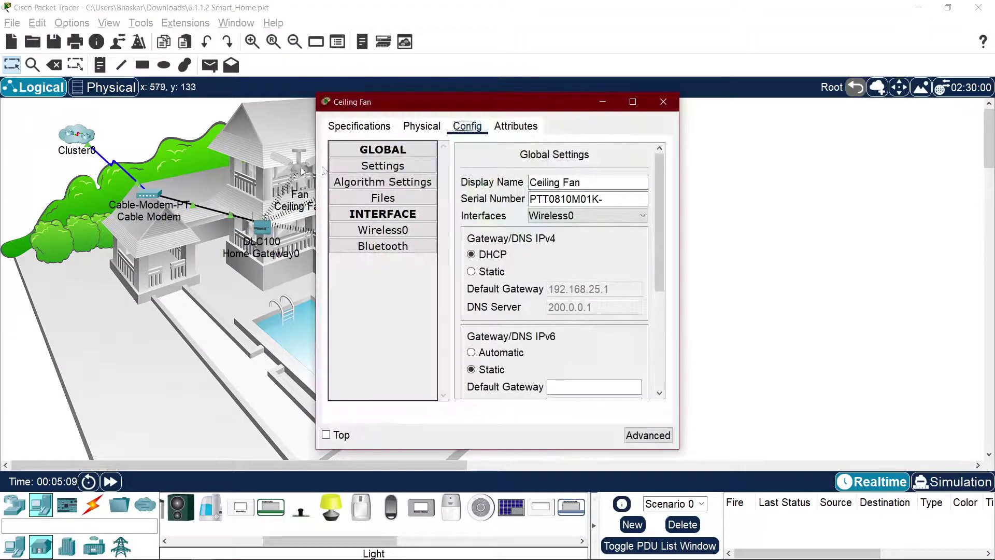
left_click(383, 230)
scroll(570, 259, "down", 2)
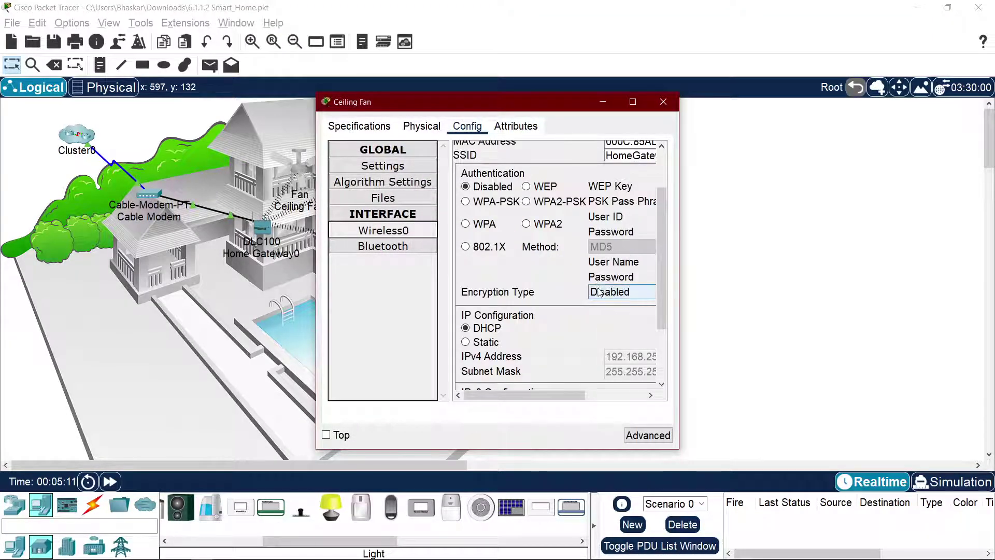
scroll(595, 295, "up", 2)
scroll(533, 358, "down", 4)
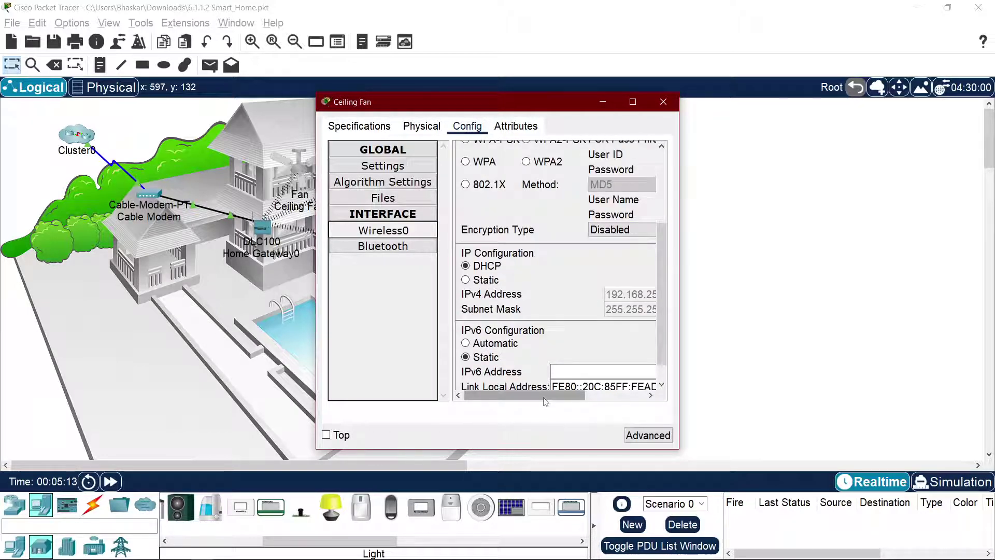
scroll(546, 401, "right", 3)
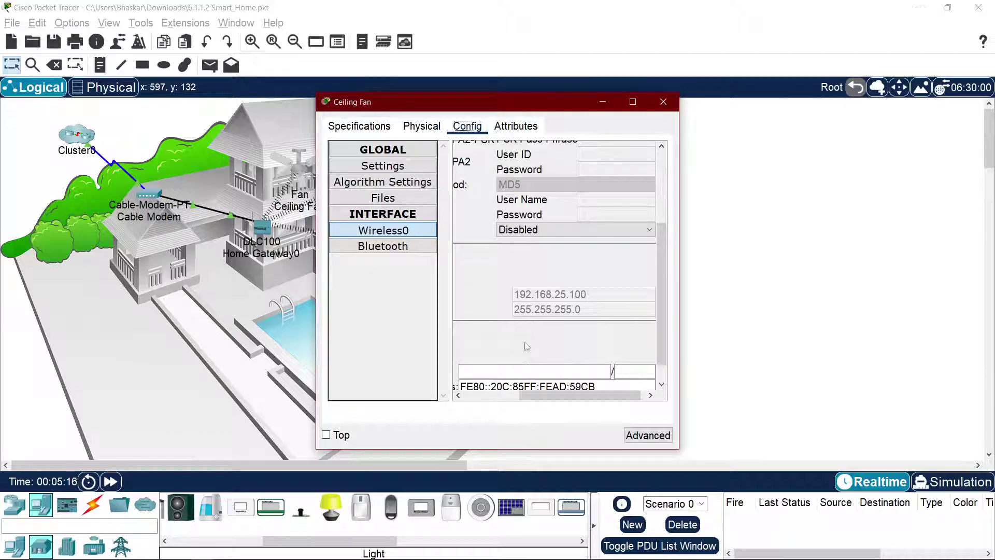
scroll(526, 337, "left", 3)
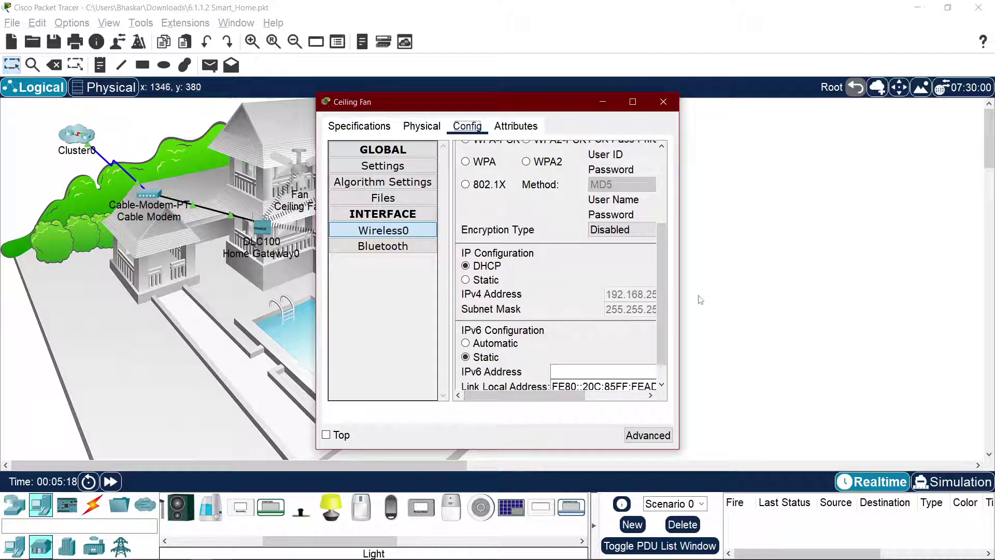
left_click_drag(679, 317, 835, 320)
Step: Compare the gateway 192.168.25.1 in the PDF, then show the fan's global settings
key("alt+Tab")
key("alt+Tab")
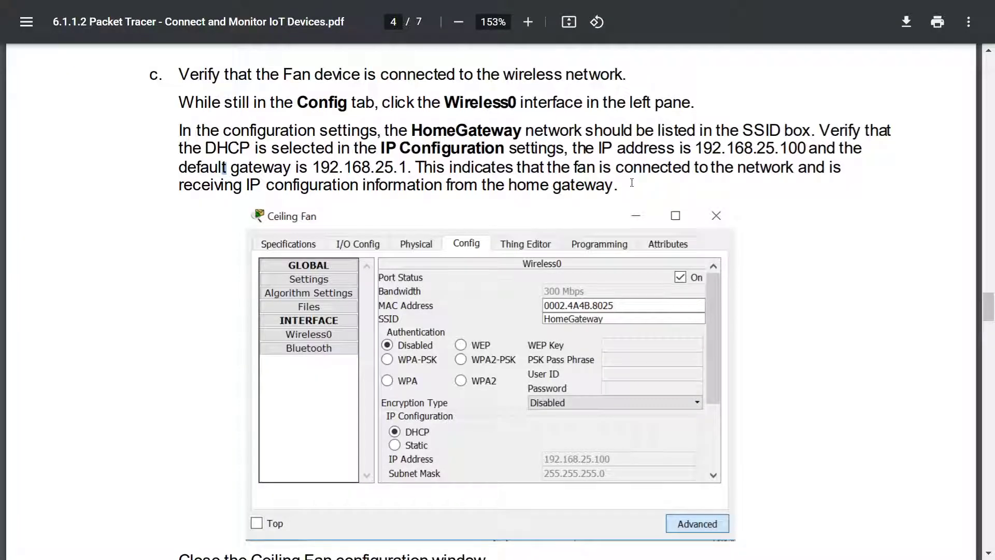
left_click_drag(302, 171, 418, 174)
left_click(423, 175)
key("alt+Tab")
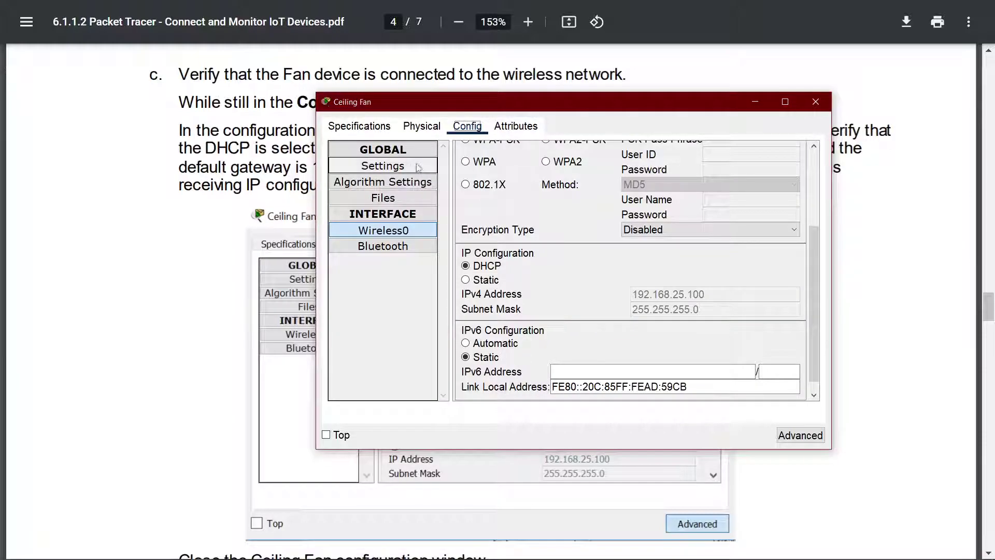
left_click(382, 151)
left_click(385, 151)
left_click(390, 165)
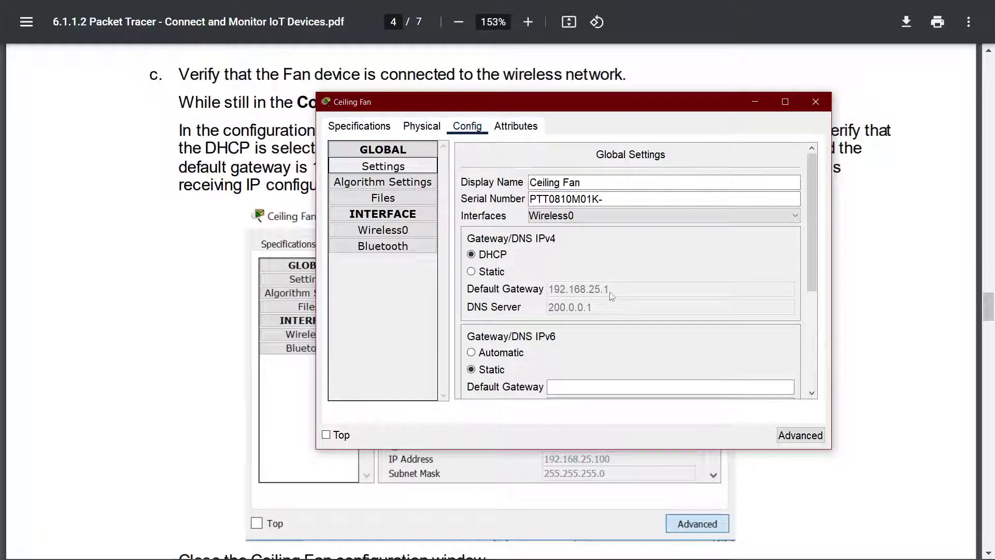
Step: Read the text confirming the fan's connection, then close the Ceiling Fan window
left_click(265, 216)
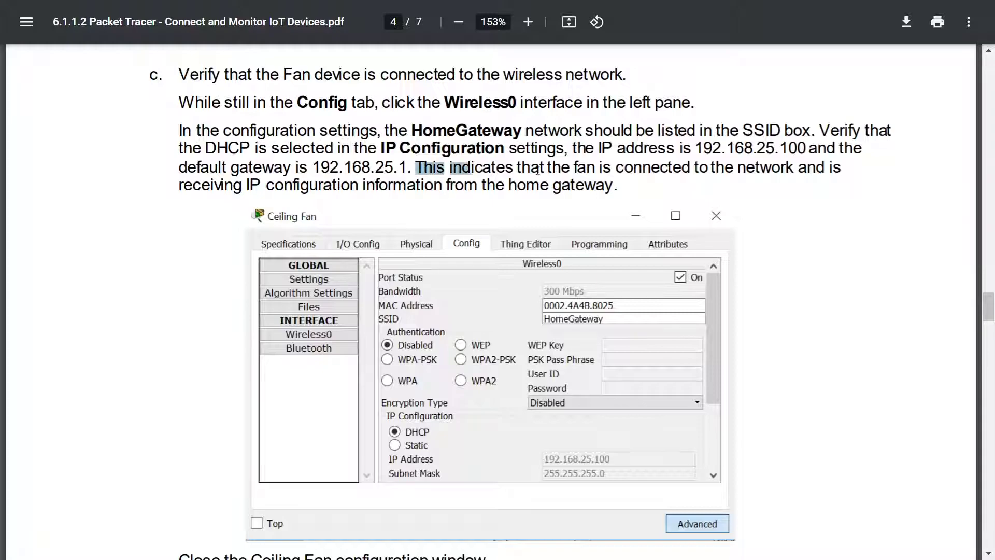
left_click_drag(806, 168, 614, 159)
left_click(550, 155)
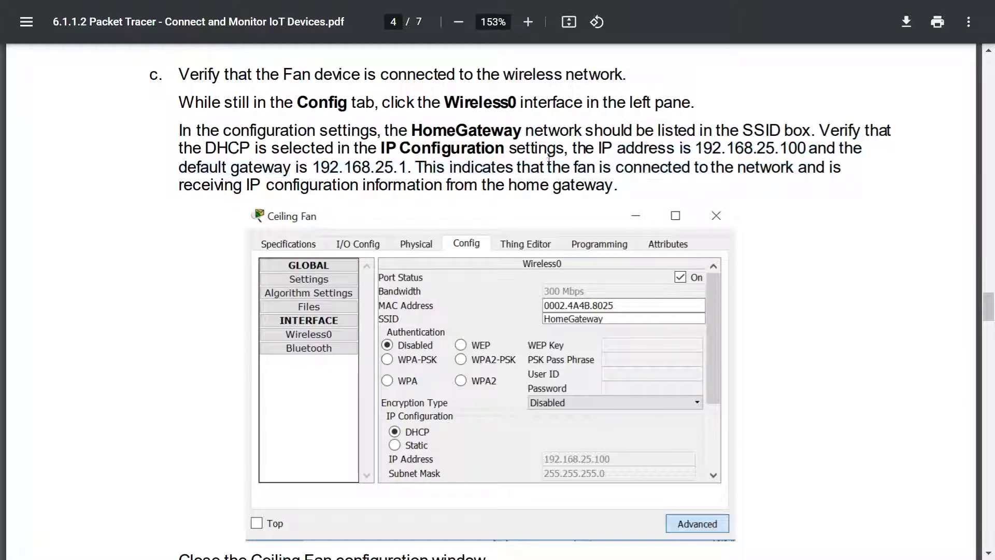
left_click_drag(488, 185, 502, 183)
scroll(668, 208, "down", 5)
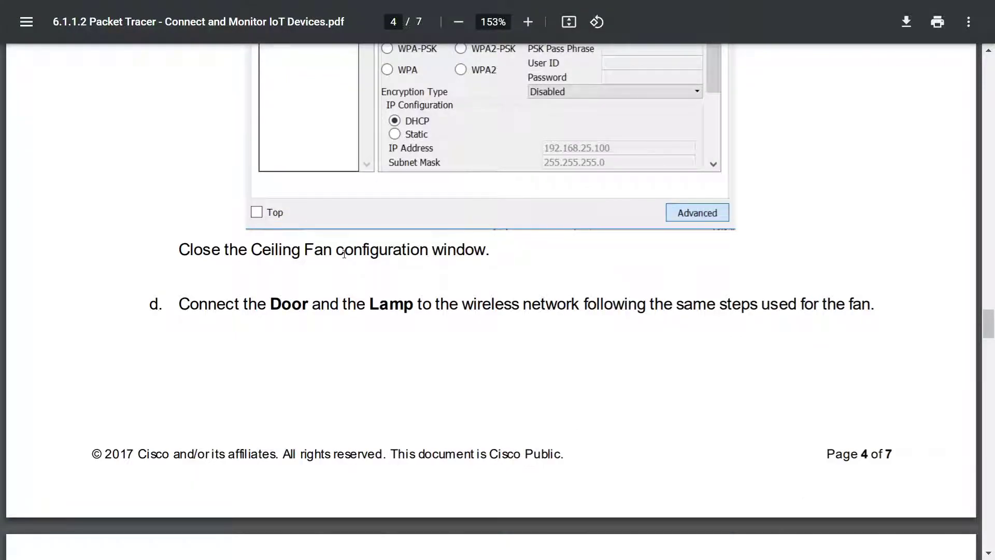
key("alt+Tab")
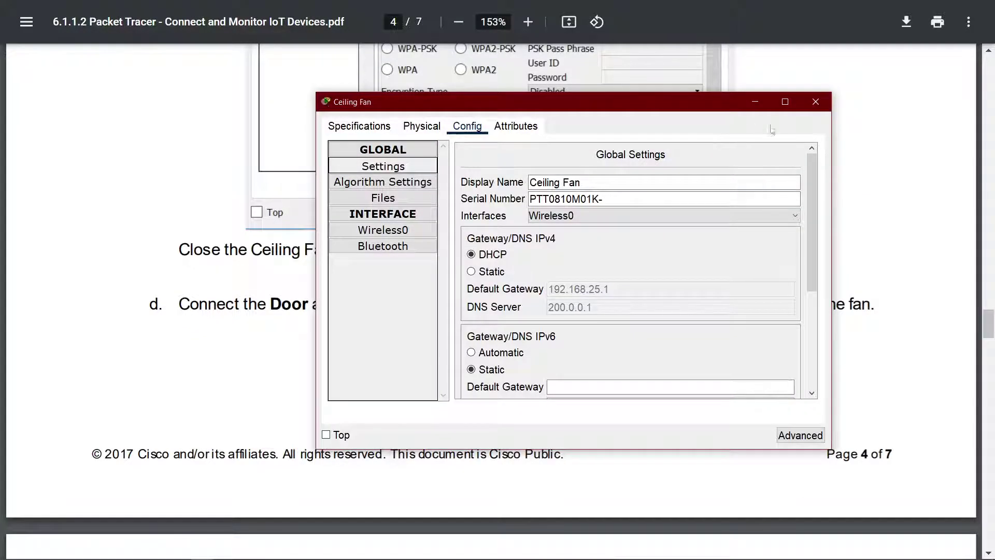
left_click(816, 101)
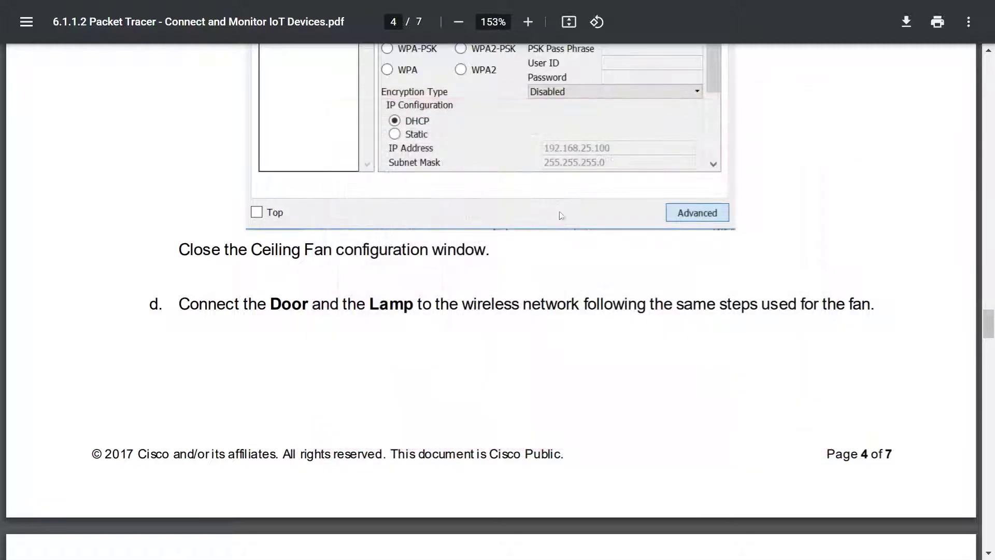
Step: Read on to step d about connecting the Door and Lamp, then return to Smart_Home
scroll(536, 226, "down", 3)
left_click_drag(244, 149, 491, 149)
left_click(728, 168)
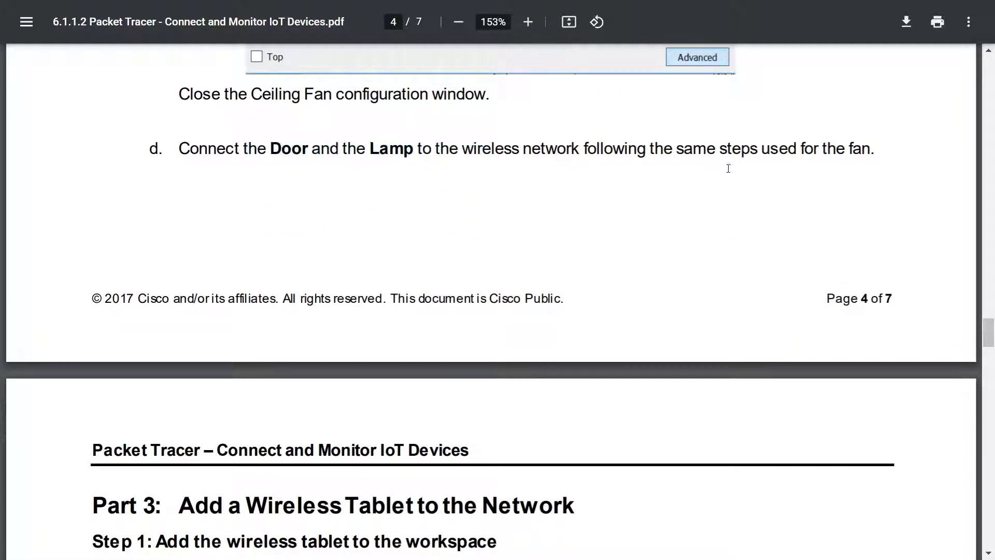
scroll(735, 171, "down", 3)
key("alt+Tab")
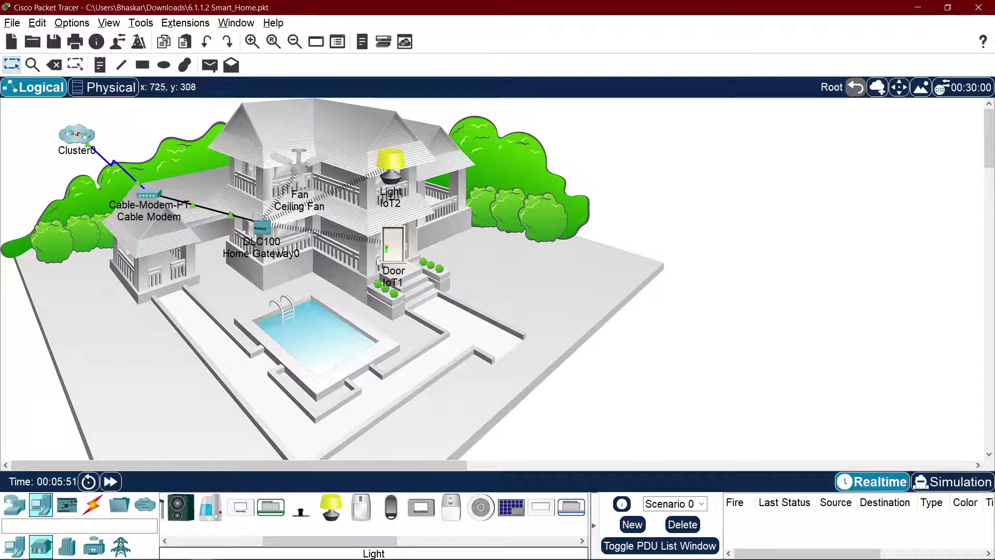
Step: Replace the lamp's display name IoT2 with 'Lamp Light', then open the Door (IoT1) device
left_click(397, 163)
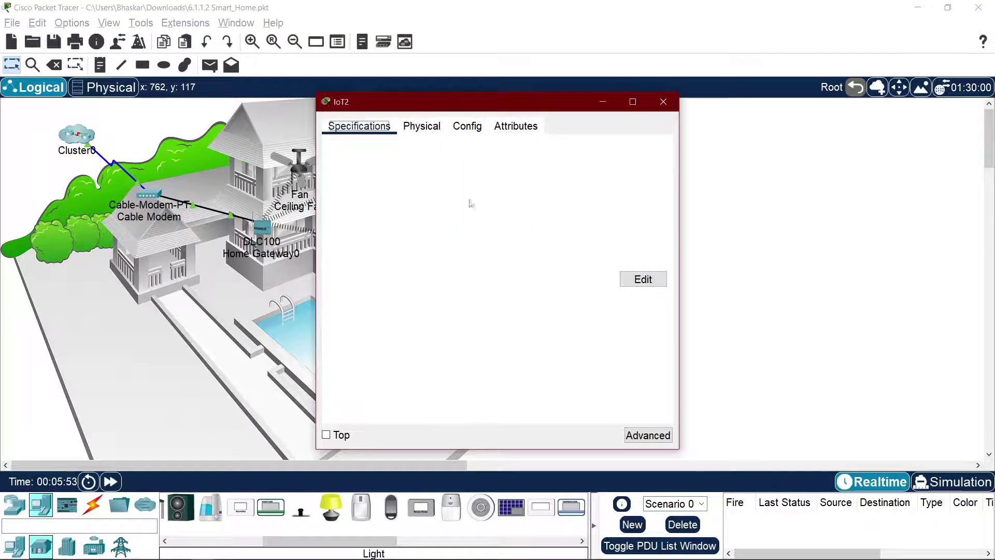
left_click(472, 129)
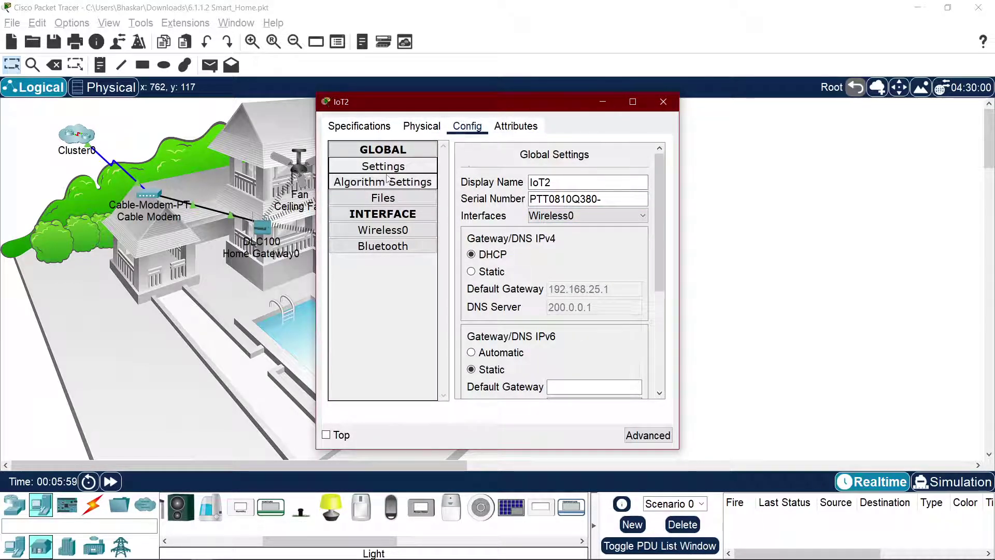
left_click_drag(407, 109, 686, 130)
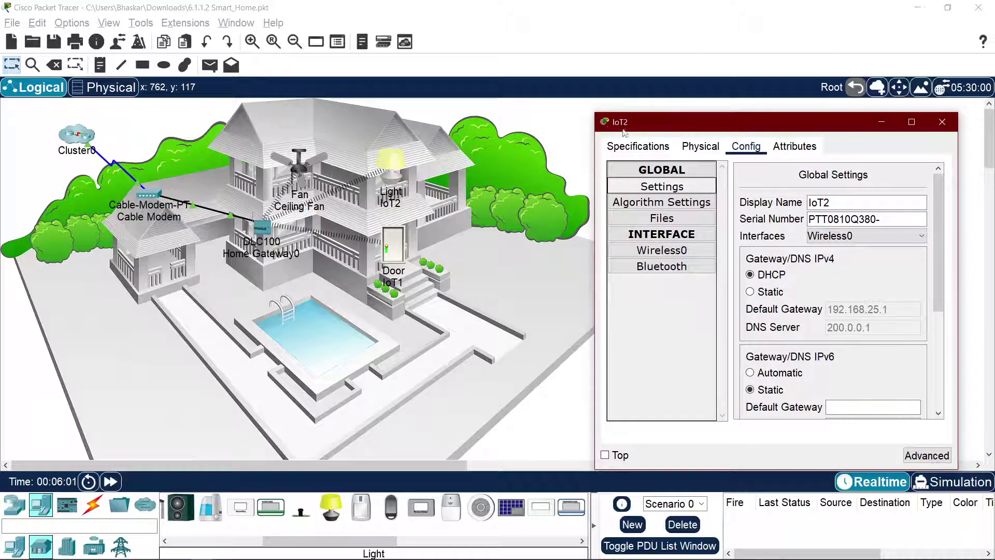
double_click(836, 202)
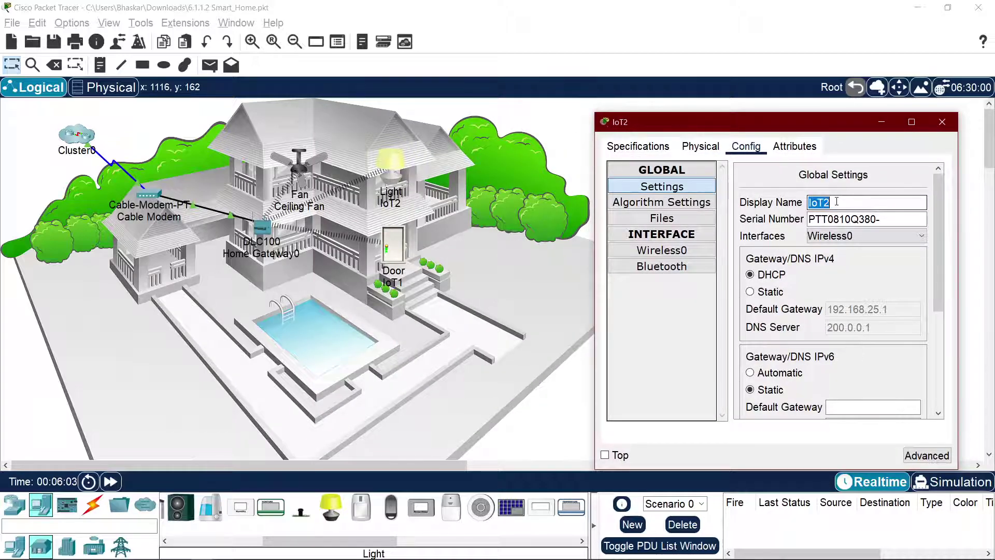
type("Lamp Light")
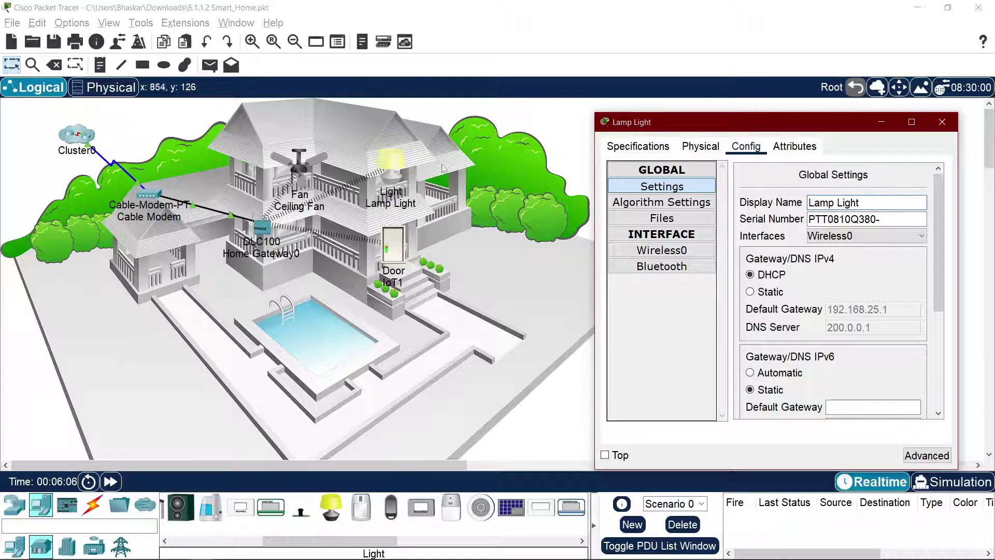
left_click(445, 407)
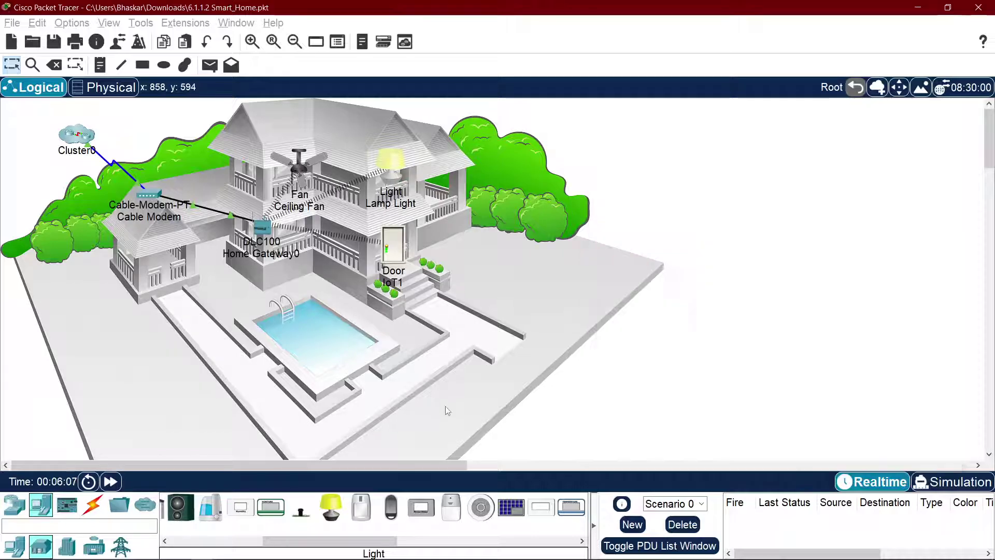
left_click(394, 261)
Step: Change the Door's display name from IoT1 to 'Kebaari' in its Config settings
left_click_drag(399, 99, 577, 105)
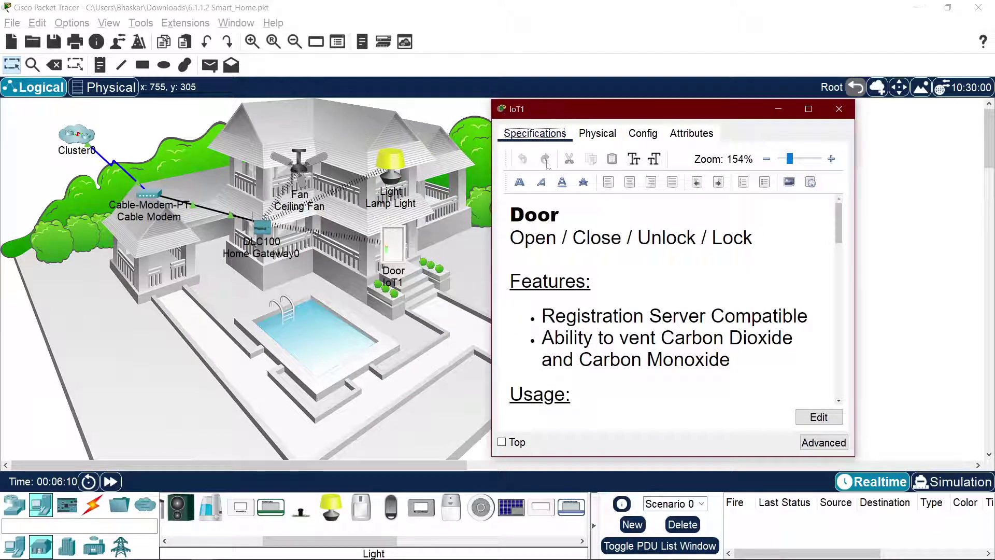
left_click(643, 133)
double_click(726, 189)
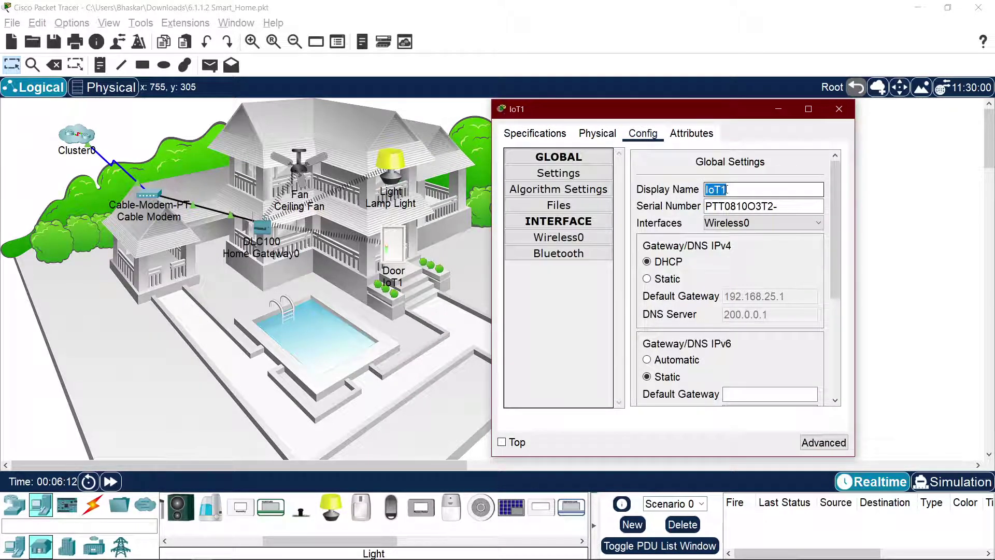
type("D")
key("BackSpace")
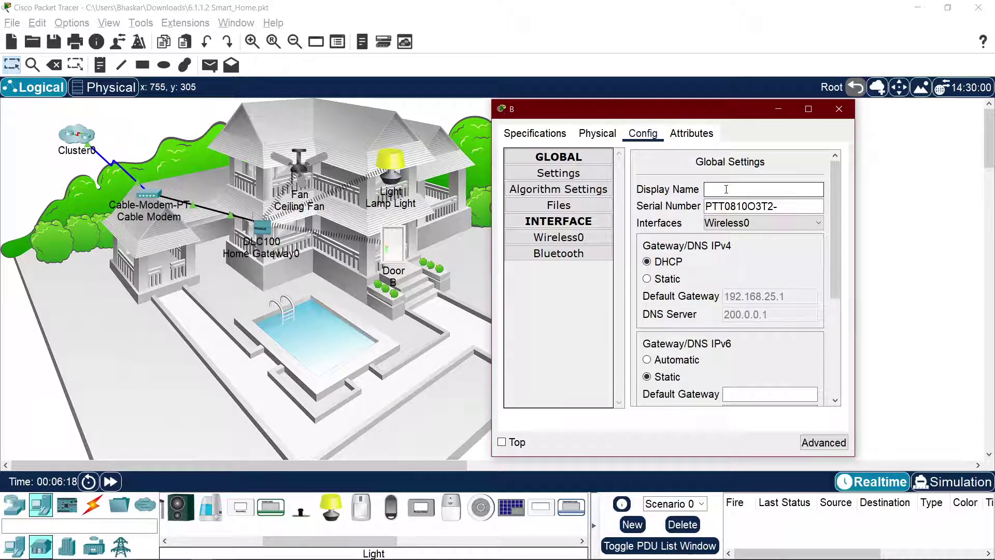
type("i")
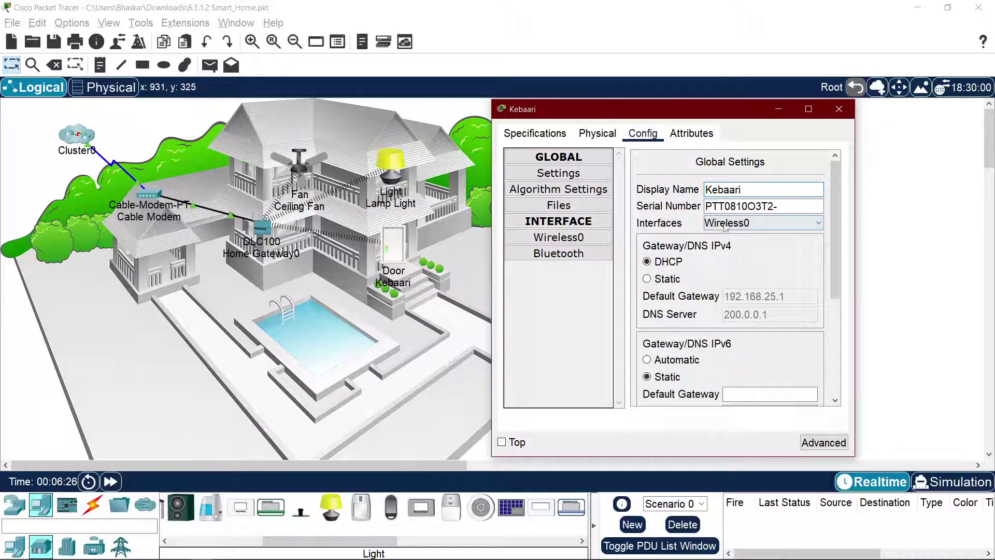
Step: Confirm the Door's I/O Config network adapter is PT-IOT-NM-1W, then nudge Home Gateway0 up-left
left_click(823, 442)
left_click(602, 133)
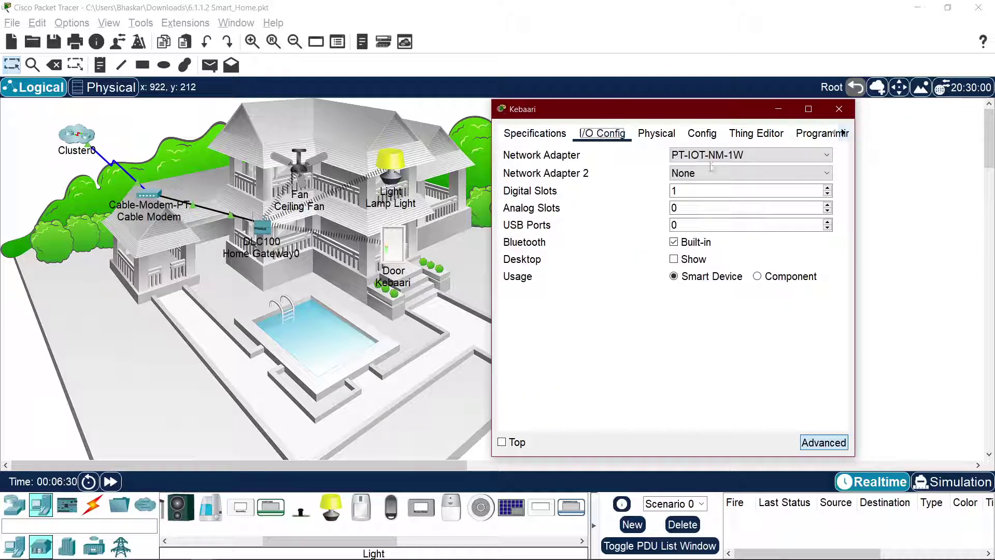
left_click(739, 155)
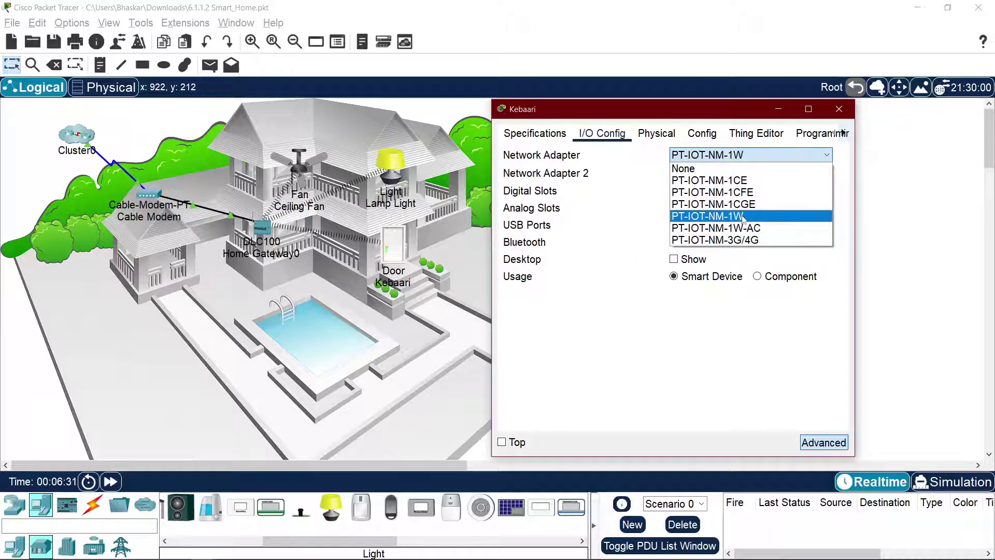
left_click(756, 354)
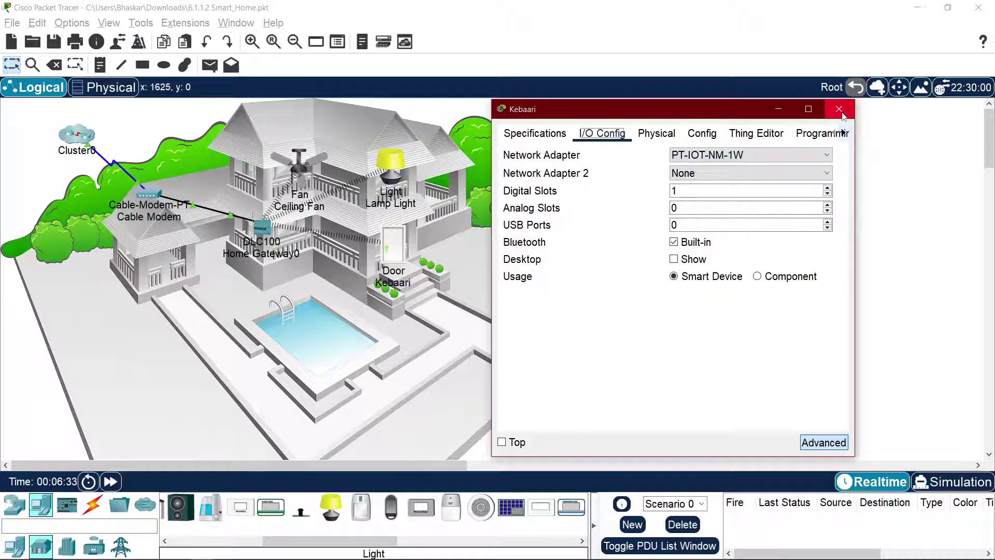
left_click(839, 109)
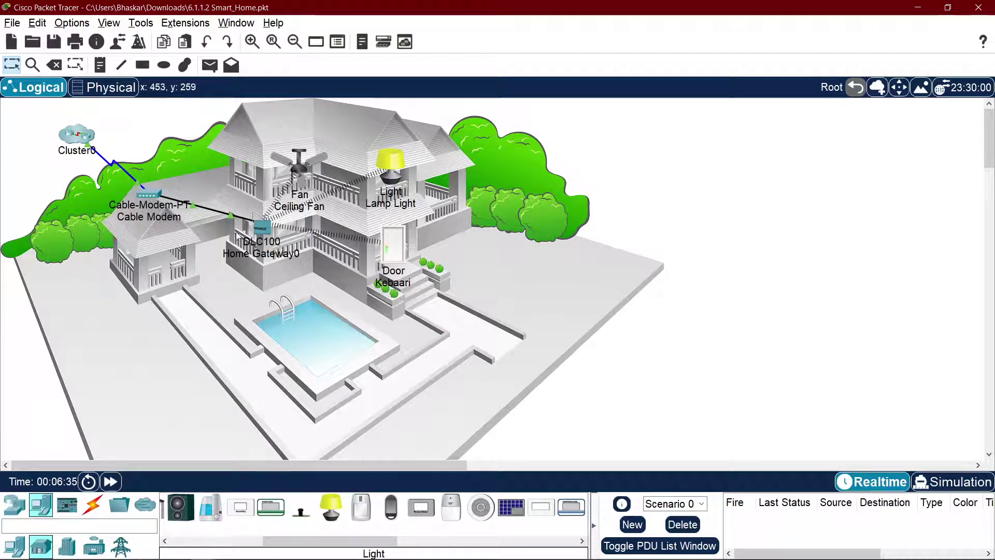
left_click_drag(263, 228, 242, 220)
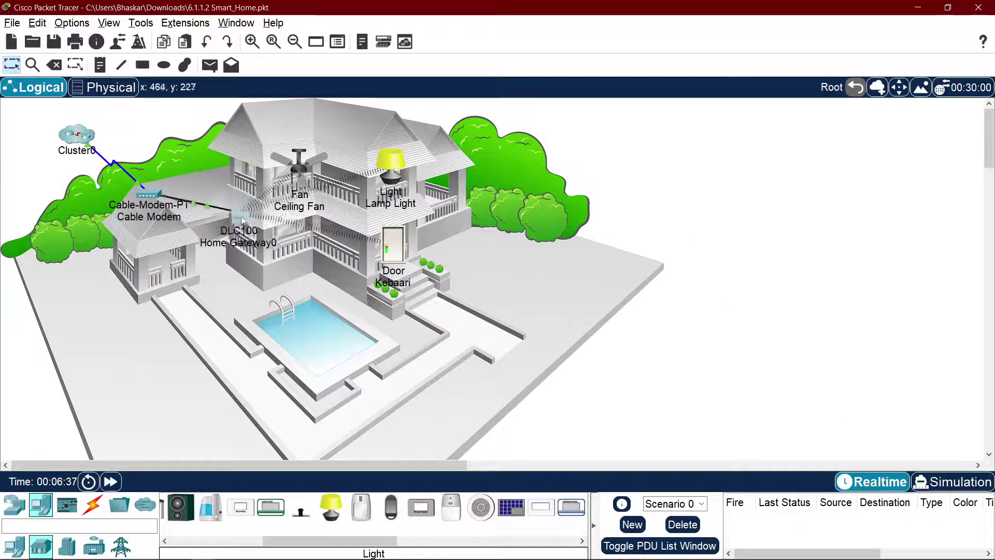
key("alt+Tab")
key("alt+Tab")
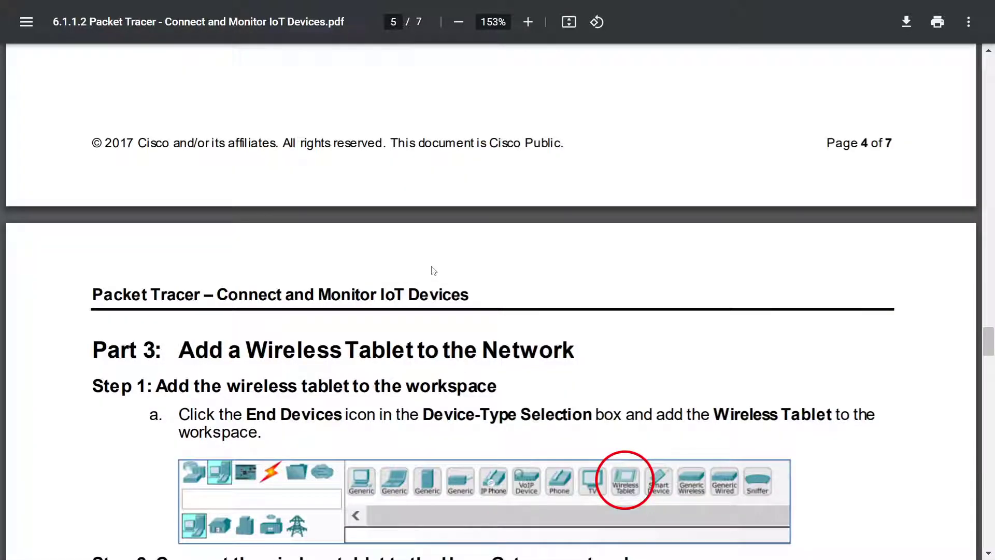
Step: Read Part 3 Step 1 on adding a tablet via End Devices and Device-Type Selection, then return to Packet Tracer
scroll(434, 271, "down", 3)
left_click_drag(178, 195, 519, 195)
left_click(551, 203)
left_click_drag(590, 197, 226, 195)
left_click(207, 208)
left_click_drag(193, 231, 351, 227)
left_click(509, 234)
left_click(232, 223)
left_click_drag(247, 258, 682, 239)
left_click(549, 265)
left_click(760, 240)
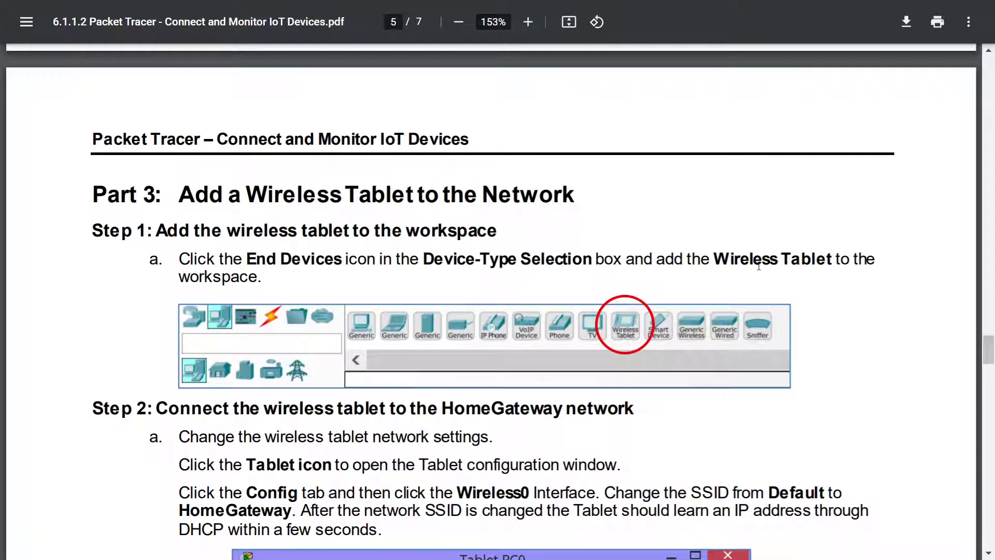
key("alt+Tab")
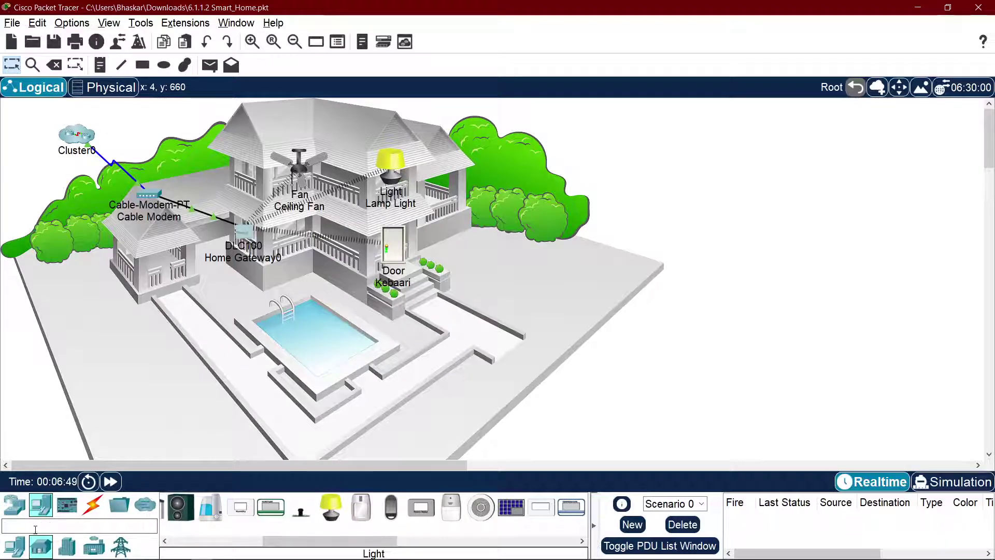
Step: Add a Tablet PC0 from End Devices and move it beside the pool
left_click(19, 547)
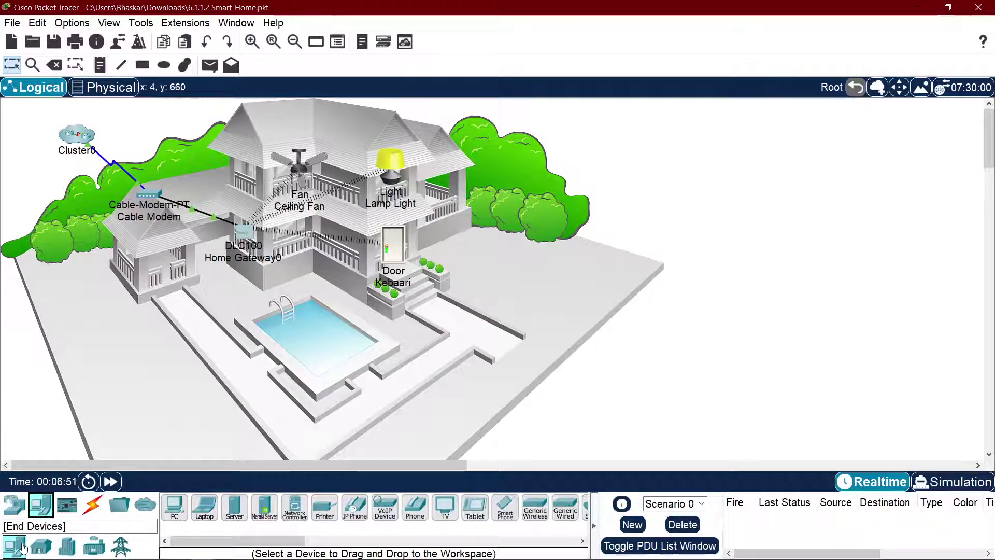
left_click(475, 507)
left_click(191, 314)
left_click_drag(177, 332, 315, 330)
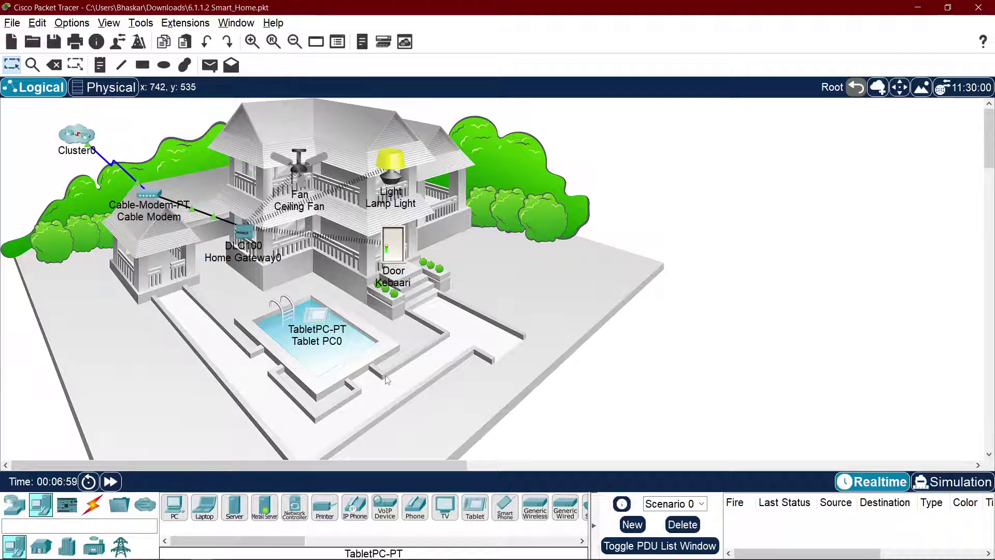
Step: Scroll the PDF to Part 3 Step 2 and read its heading
key("alt+Tab")
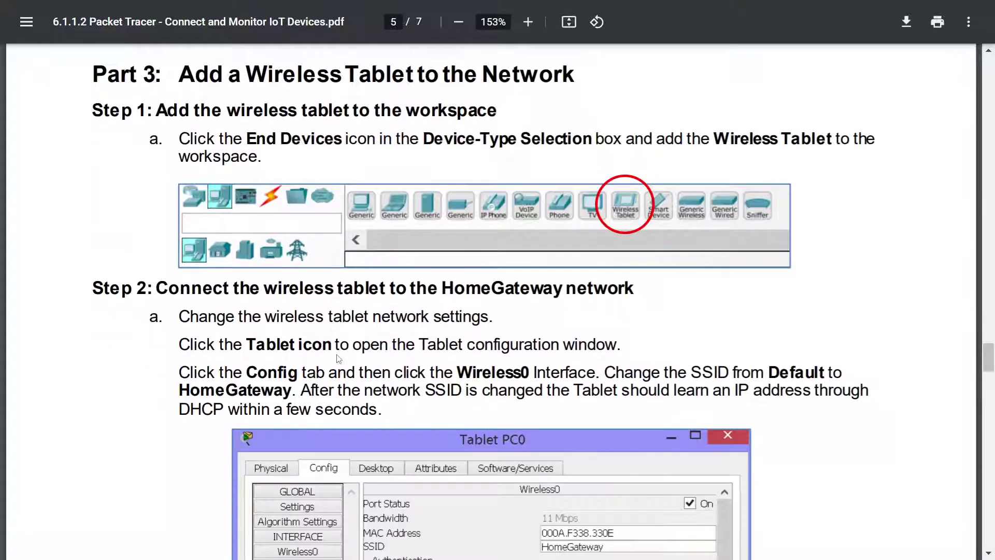
scroll(338, 358, "down", 1)
left_click_drag(191, 253, 465, 254)
left_click(568, 257)
left_click_drag(628, 253, 394, 254)
left_click(221, 233)
Step: Read Step 2's instructions for changing Tablet PC0's SSID to HomeGateway, then return to Packet Tracer
left_click(555, 252)
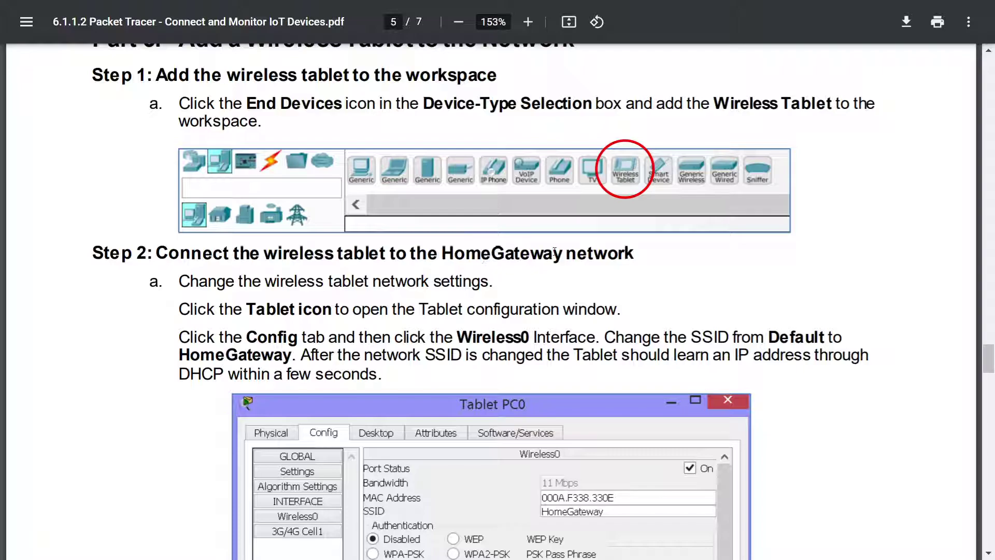
scroll(488, 238, "down", 3)
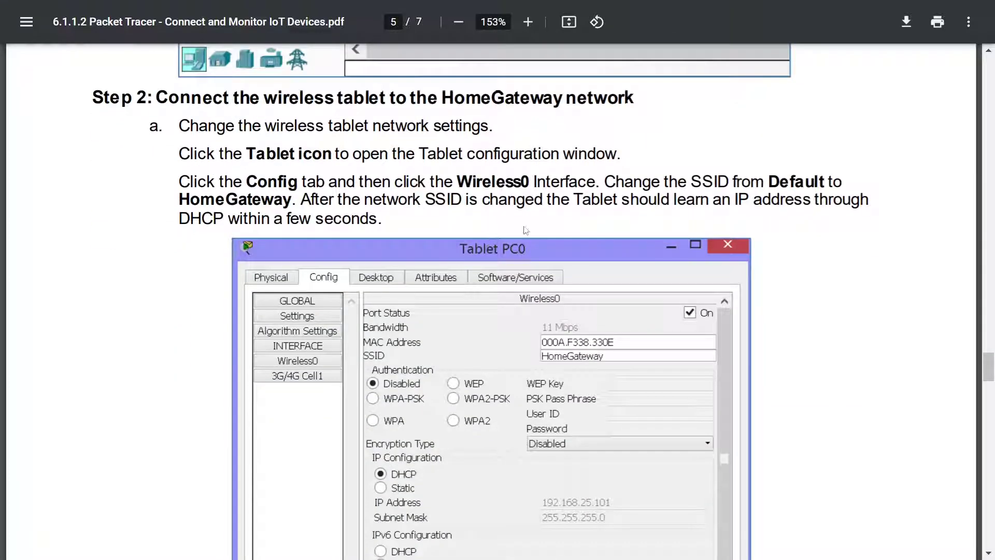
left_click_drag(259, 134, 434, 124)
left_click_drag(354, 126, 533, 127)
left_click(534, 175)
left_click_drag(437, 154, 654, 155)
left_click(642, 166)
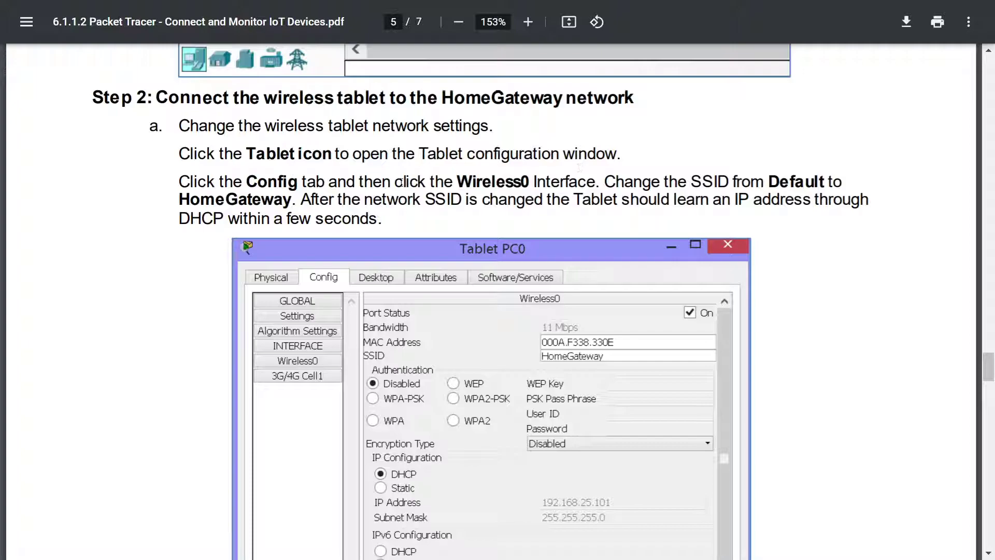
left_click_drag(418, 182, 552, 182)
left_click(555, 184)
double_click(253, 197)
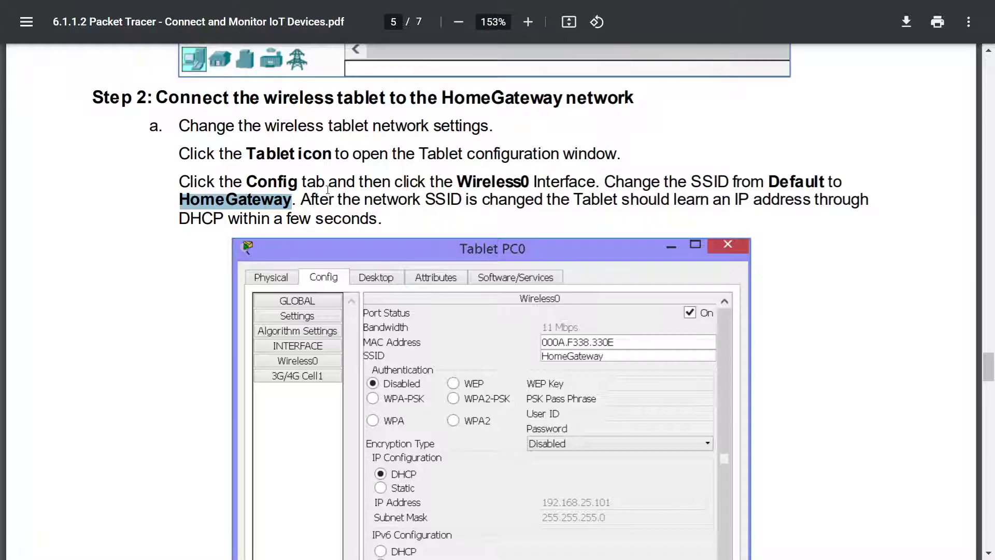
key("alt+Tab")
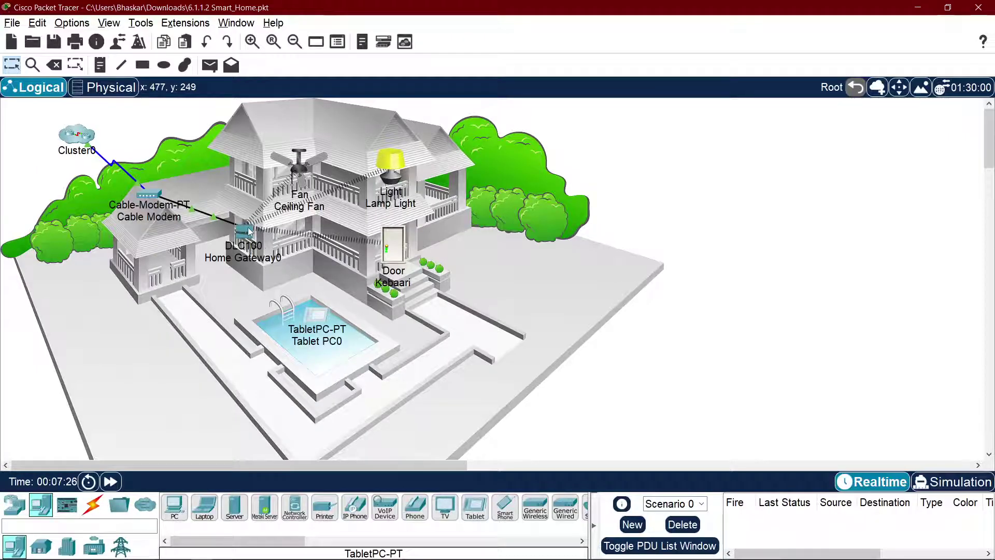
Step: Check that Home Gateway0's wireless SSID is HomeGateway
left_click(248, 230)
left_click(392, 126)
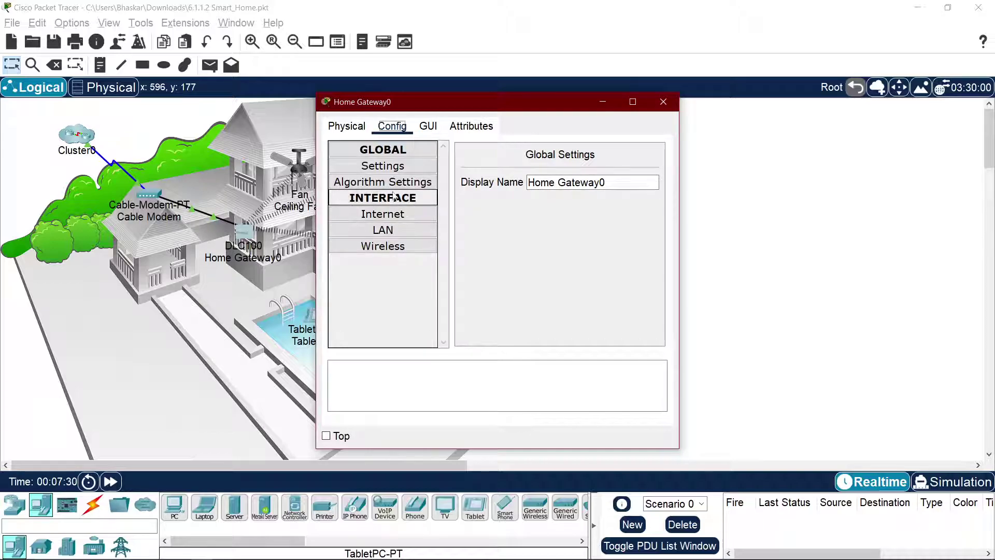
left_click(390, 247)
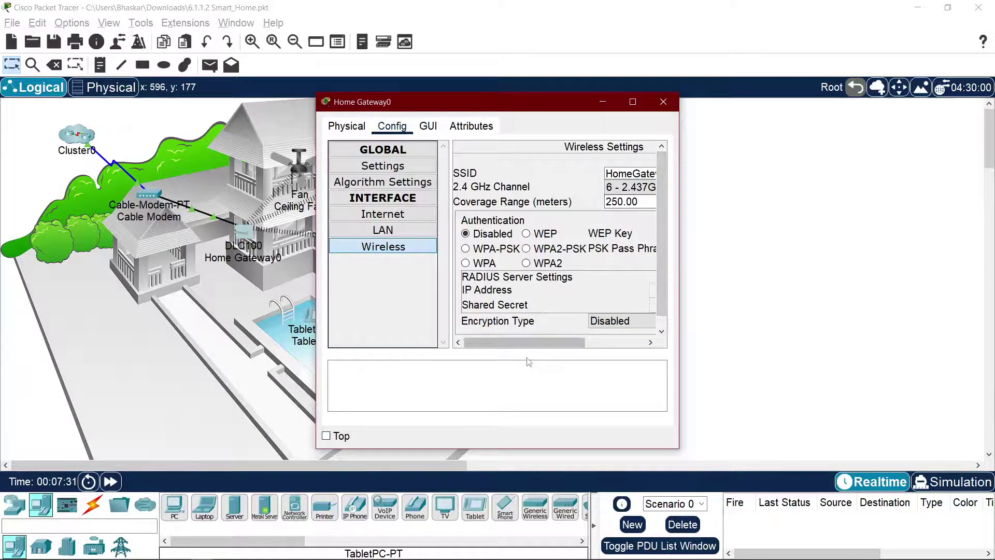
left_click_drag(526, 343, 594, 356)
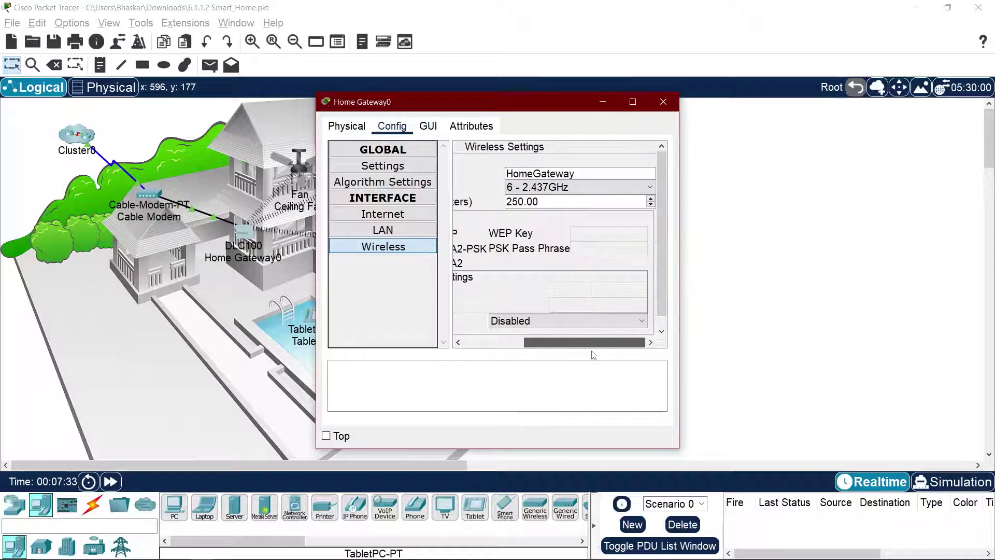
double_click(539, 174)
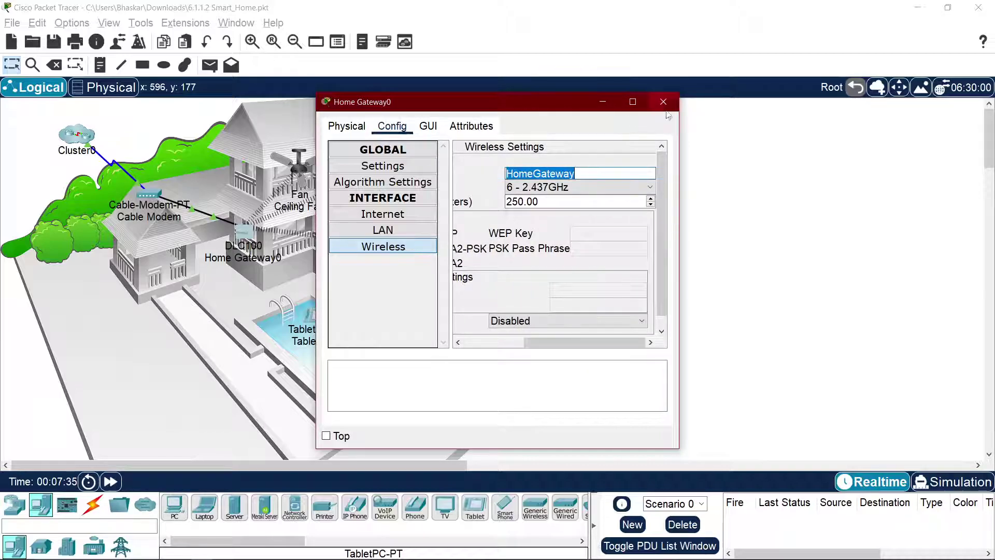
left_click(663, 102)
Step: Change Tablet PC0's Wireless0 SSID to HomeGateway and check its new wireless link
left_click(320, 326)
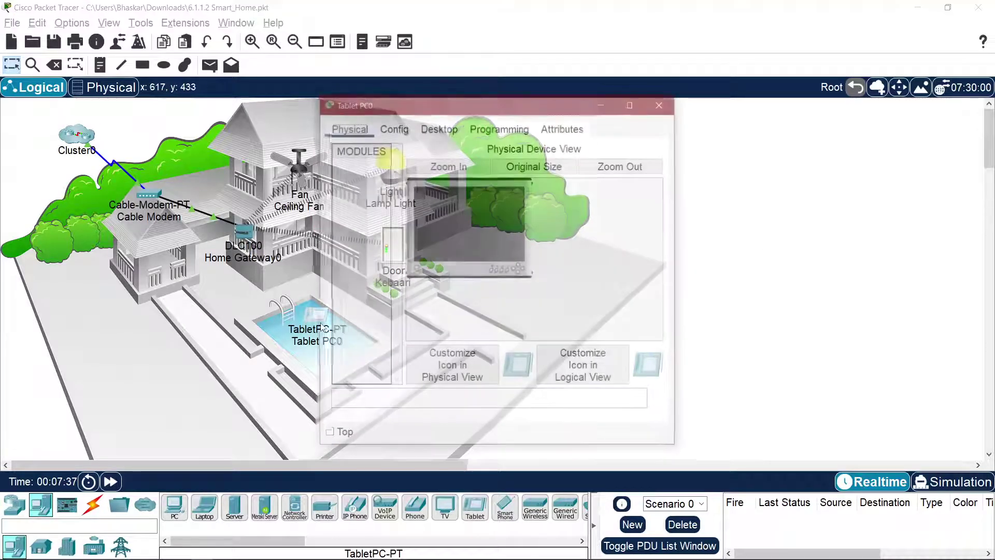
left_click(393, 126)
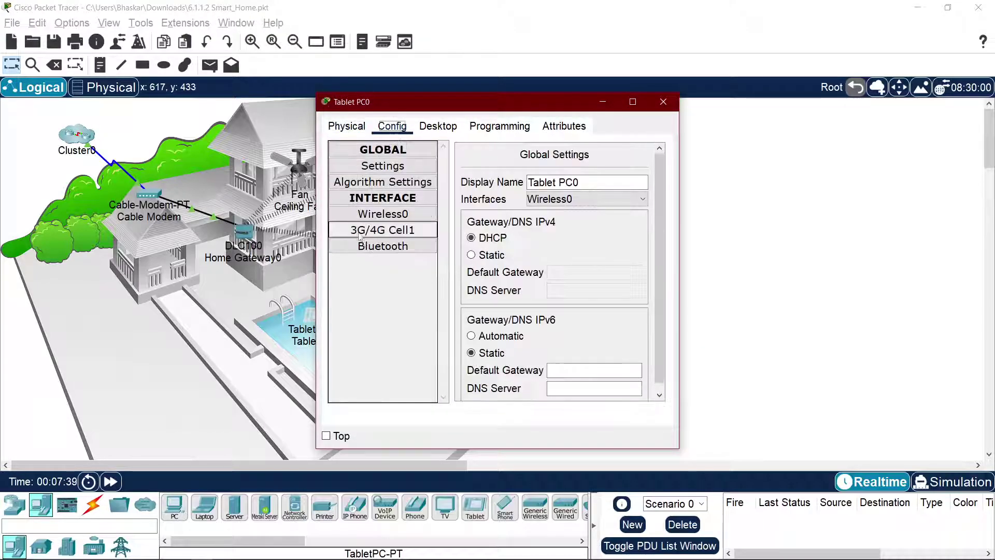
left_click(378, 215)
double_click(637, 213)
type("HomeGateway")
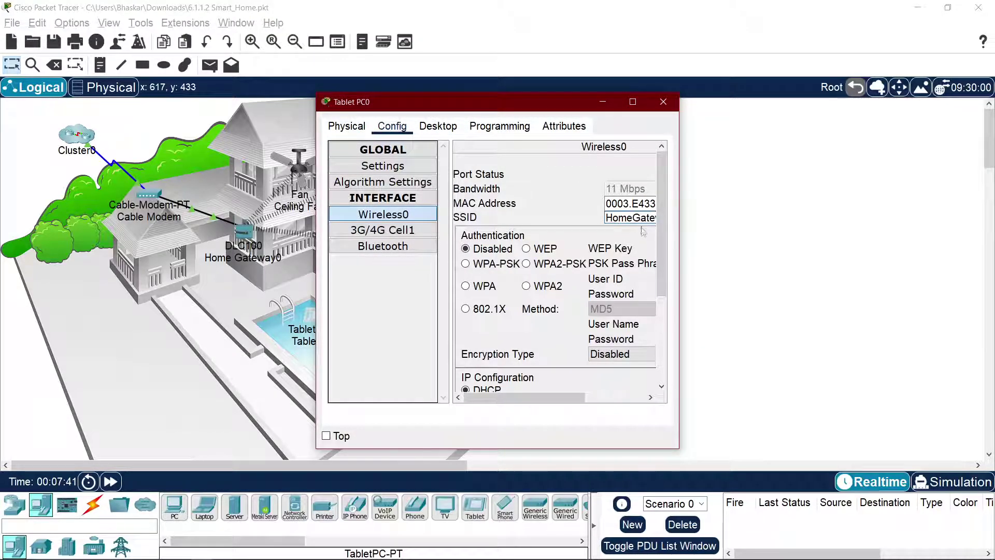
left_click_drag(473, 103, 789, 115)
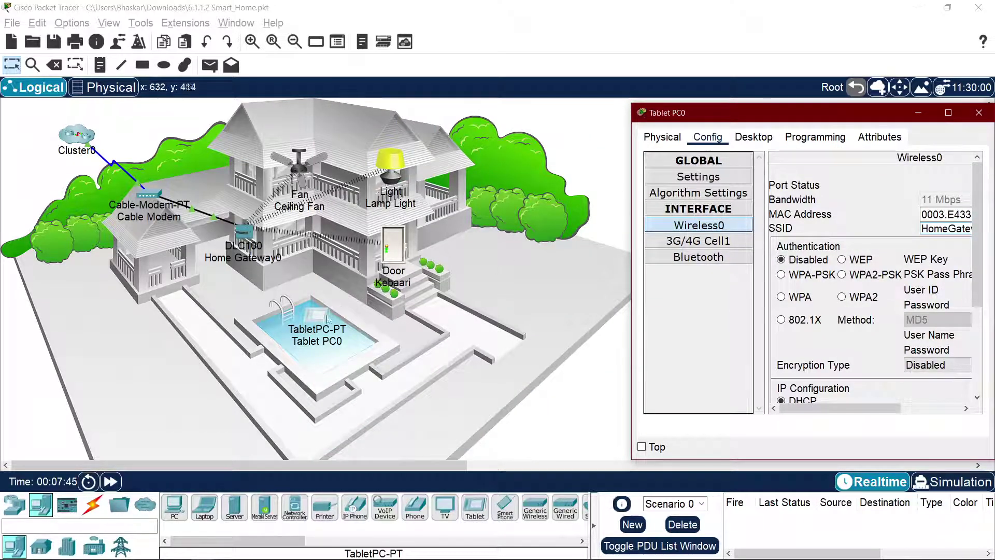
left_click(349, 332)
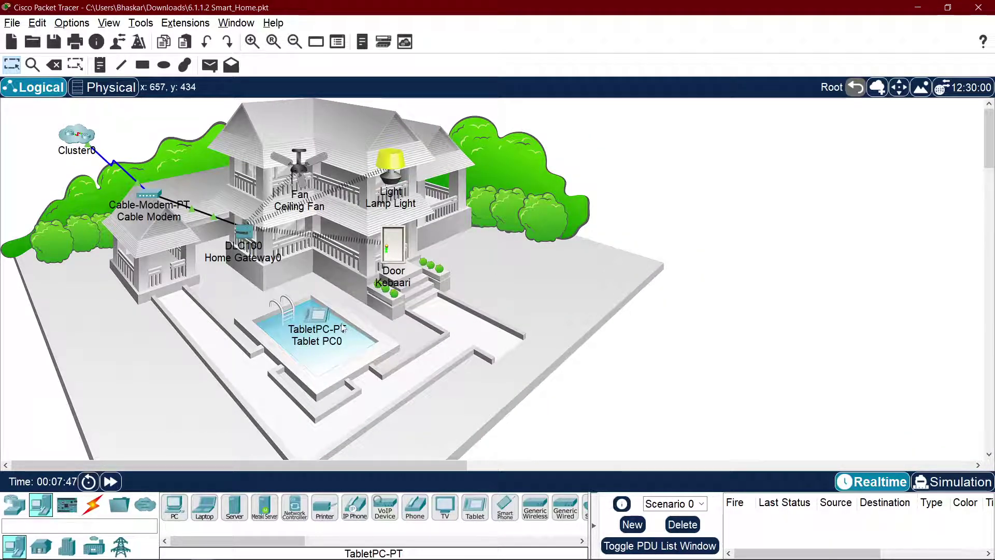
left_click(344, 329)
left_click(379, 317)
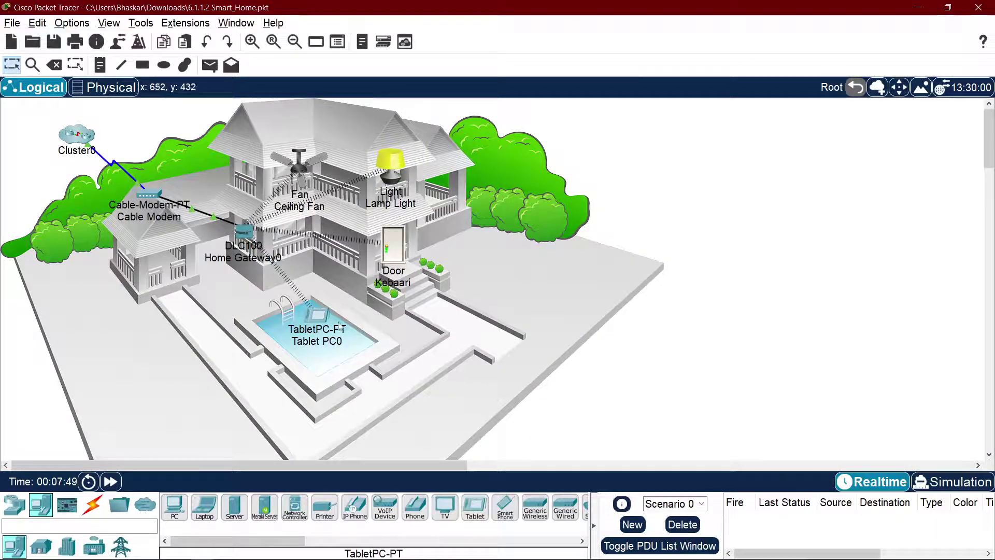
key("alt+Tab")
key("alt+Tab")
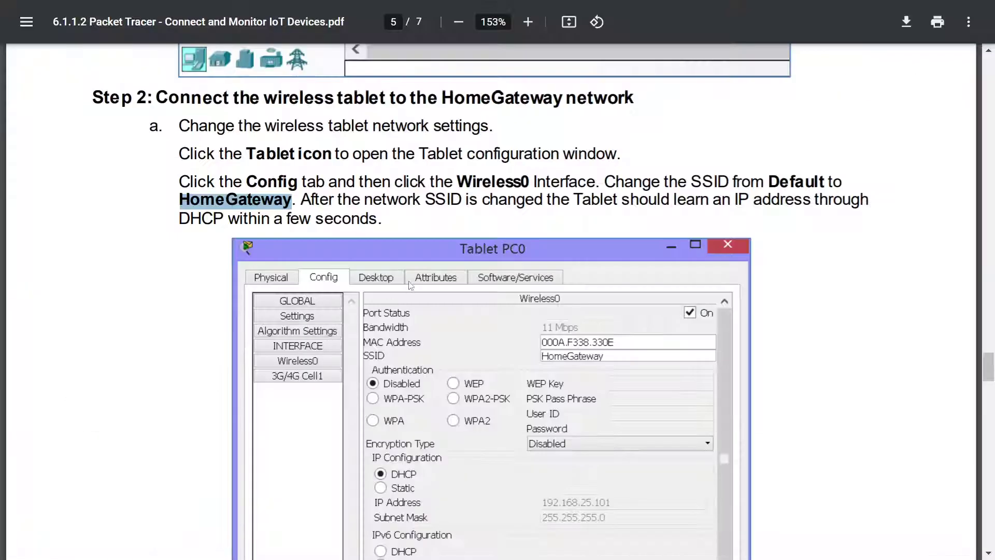
Step: Widen the tablet's Wireless0 settings and confirm DHCP assigned it 192.168.25.103
left_click(436, 212)
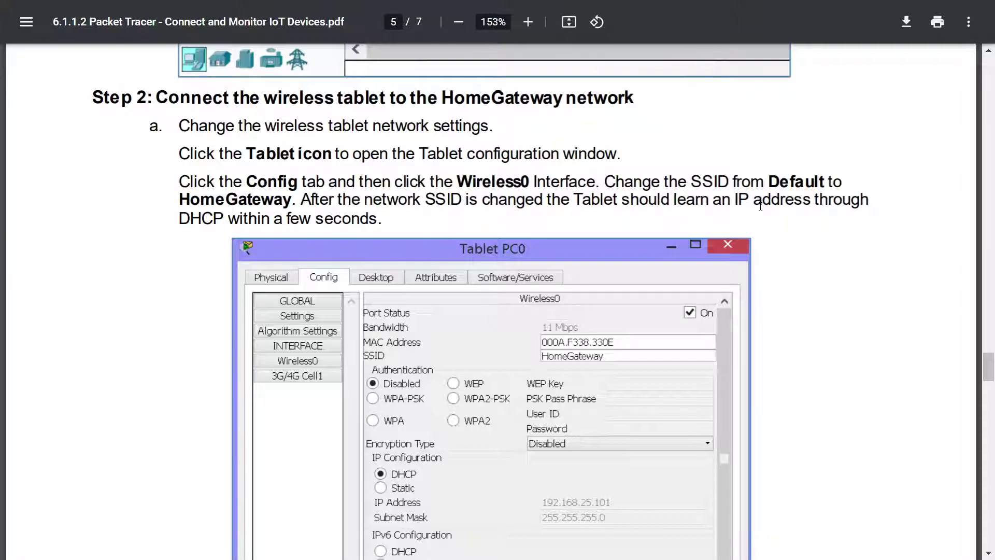
key("alt+Tab")
key("alt+Tab")
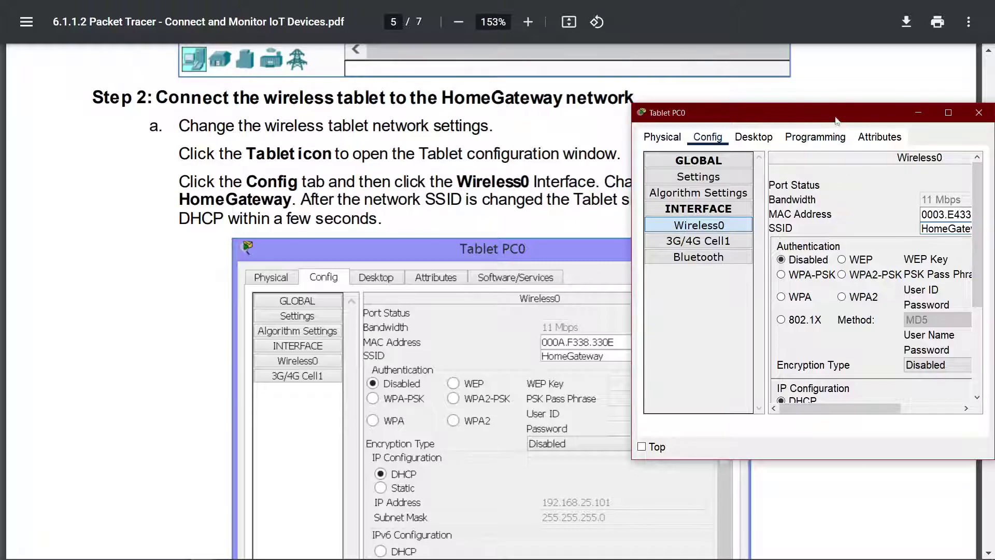
left_click_drag(829, 112, 587, 109)
scroll(627, 268, "down", 3)
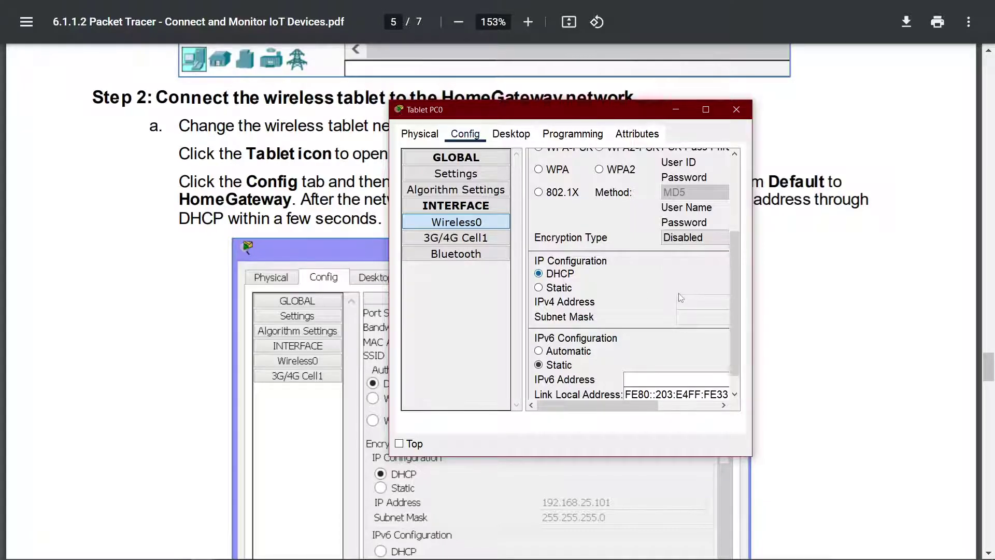
left_click_drag(752, 308, 969, 337)
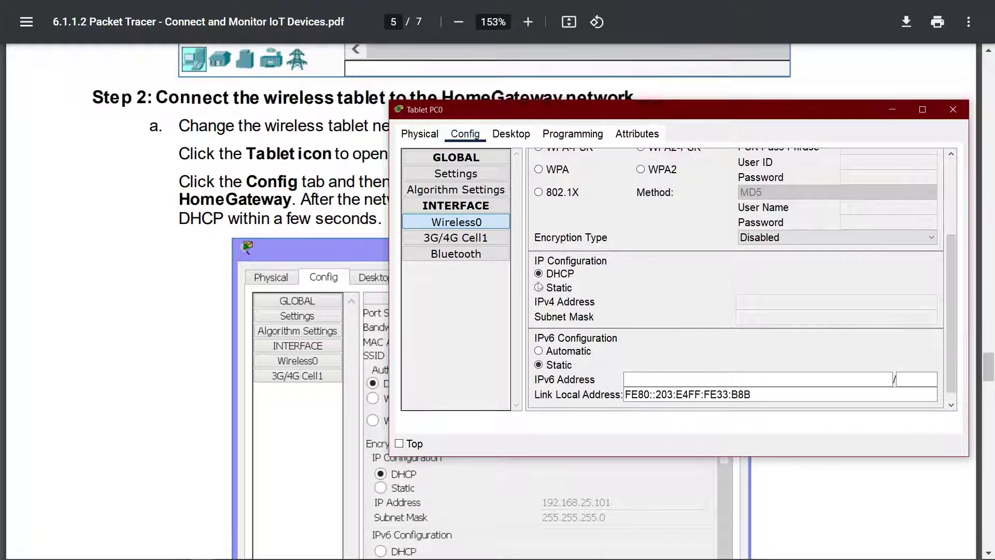
left_click(557, 274)
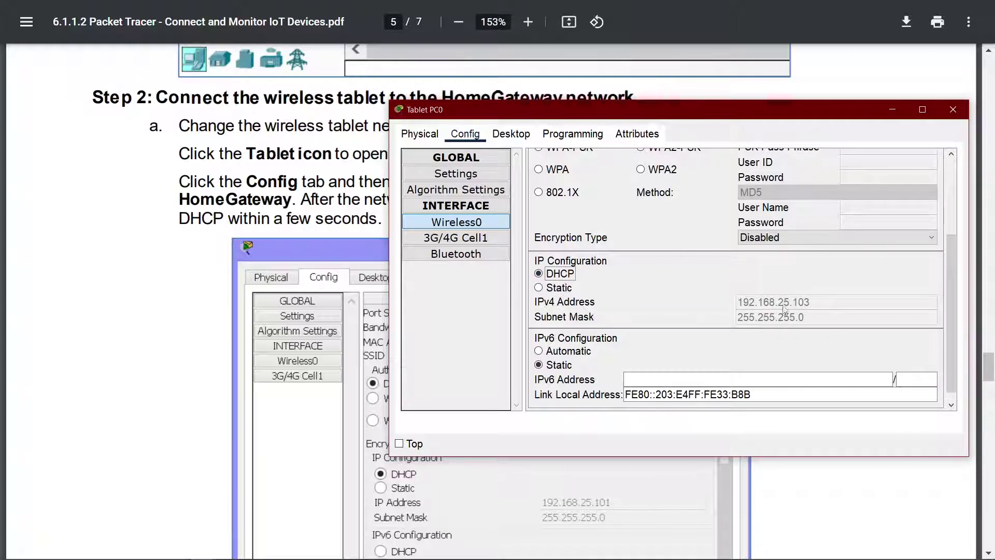
left_click(383, 232)
Step: Read step b in the PDF and highlight the gateway address 192.168.25.1
scroll(569, 206, "down", 9)
scroll(569, 205, "up", 3)
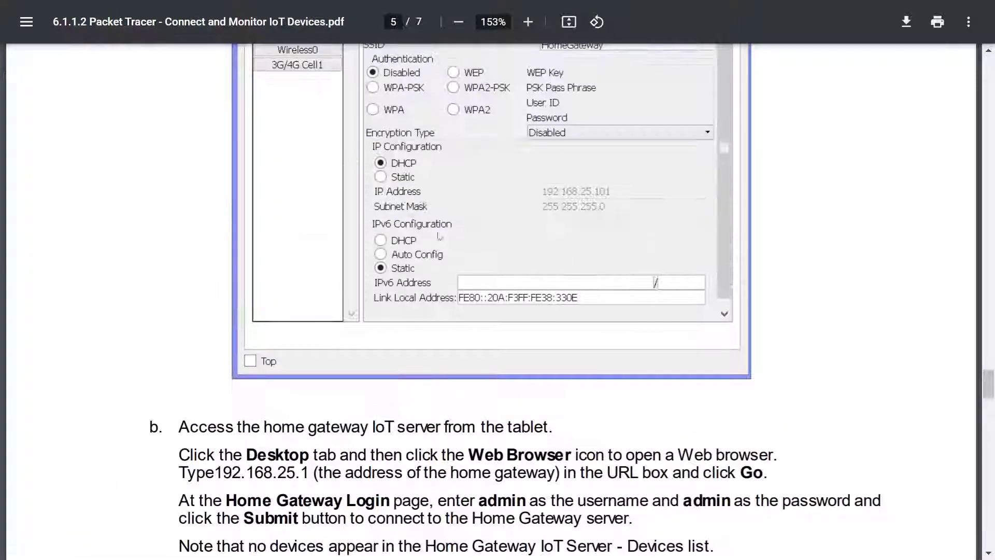
scroll(569, 205, "down", 3)
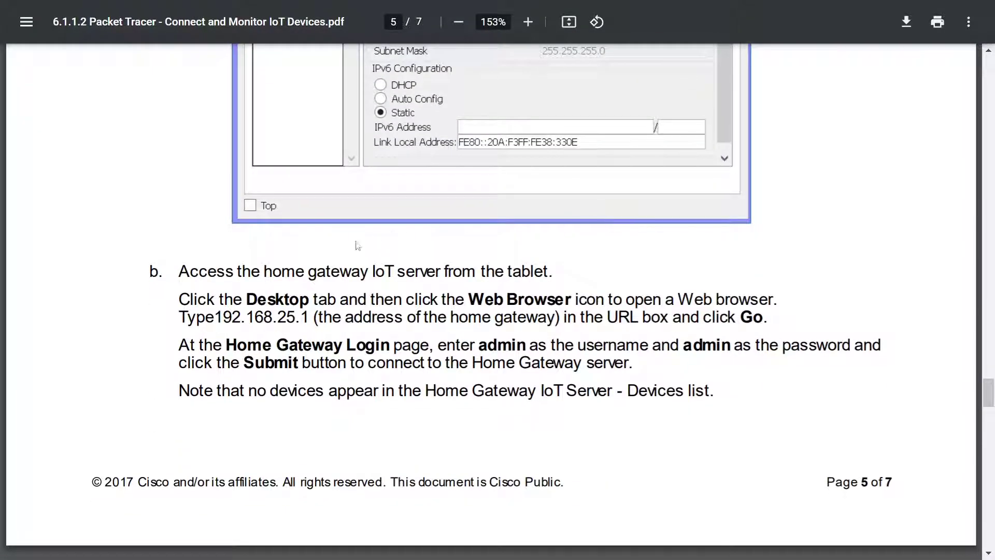
left_click_drag(265, 271, 295, 271)
left_click(353, 271)
left_click(558, 273)
left_click(262, 271)
left_click_drag(220, 317, 311, 317)
left_click(314, 316)
left_click_drag(464, 301, 447, 304)
left_click(396, 314)
Step: Bring Tablet PC0 forward with its Desktop applications showing
key("alt+Tab")
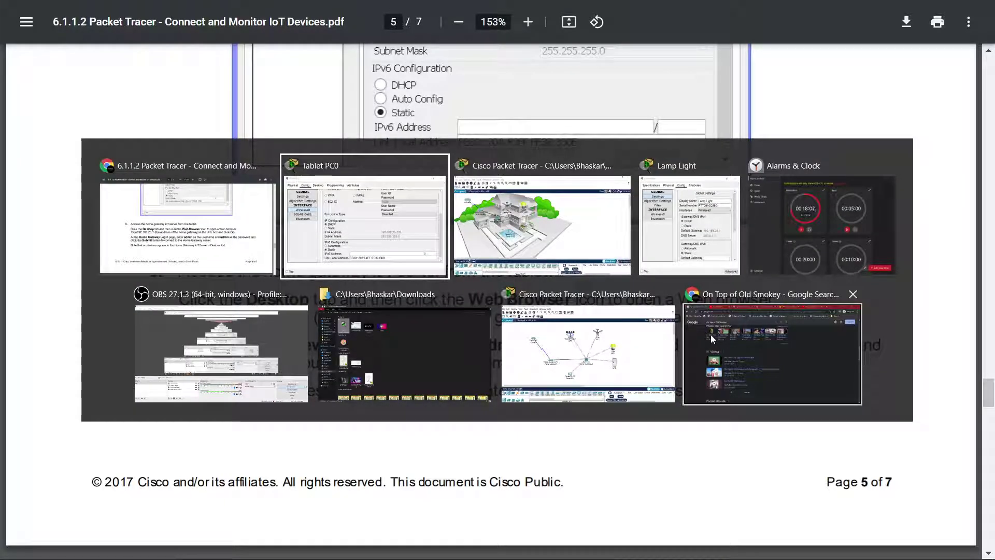
left_click(407, 223)
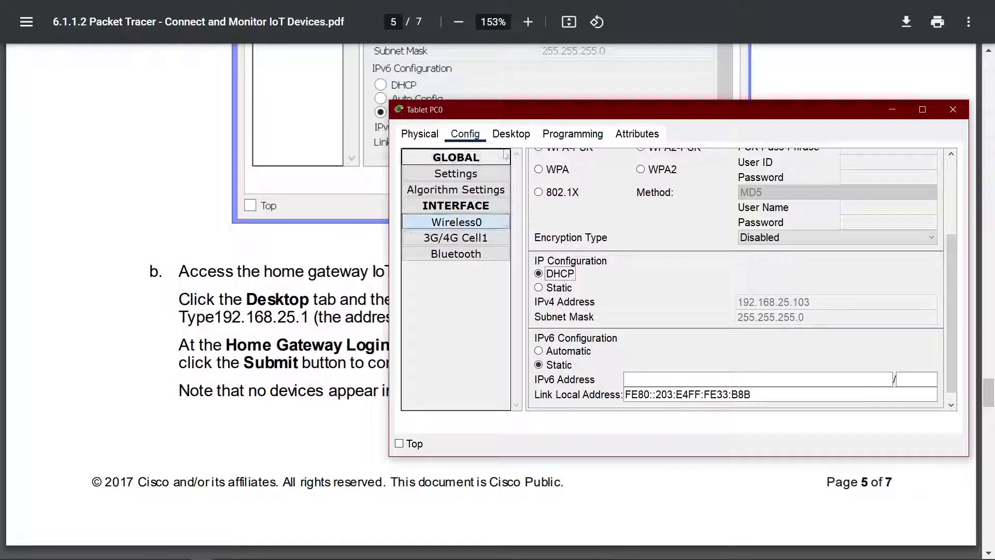
left_click(525, 140)
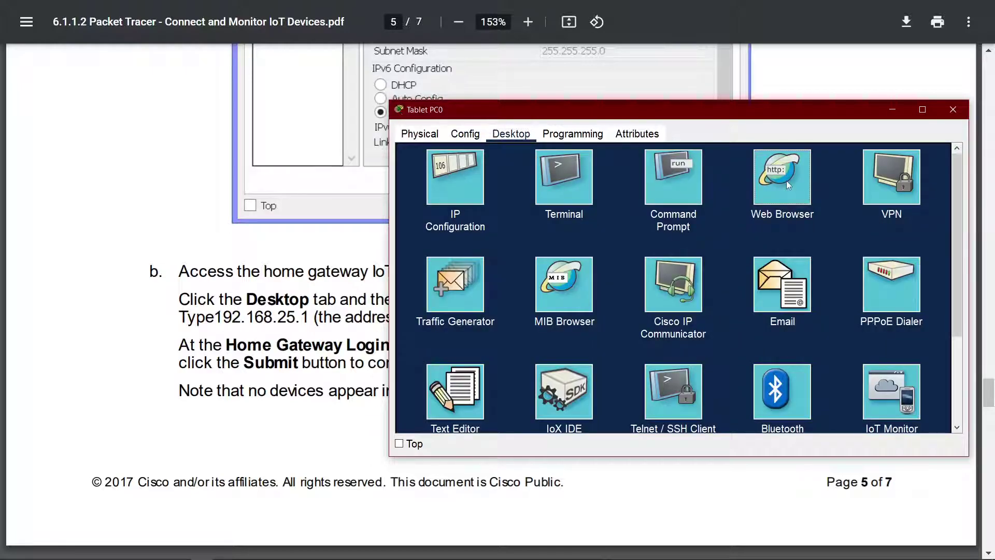
Step: Load the gateway login page at 192.168.25.1 in the tablet's Web Browser and check the PDF
left_click(783, 179)
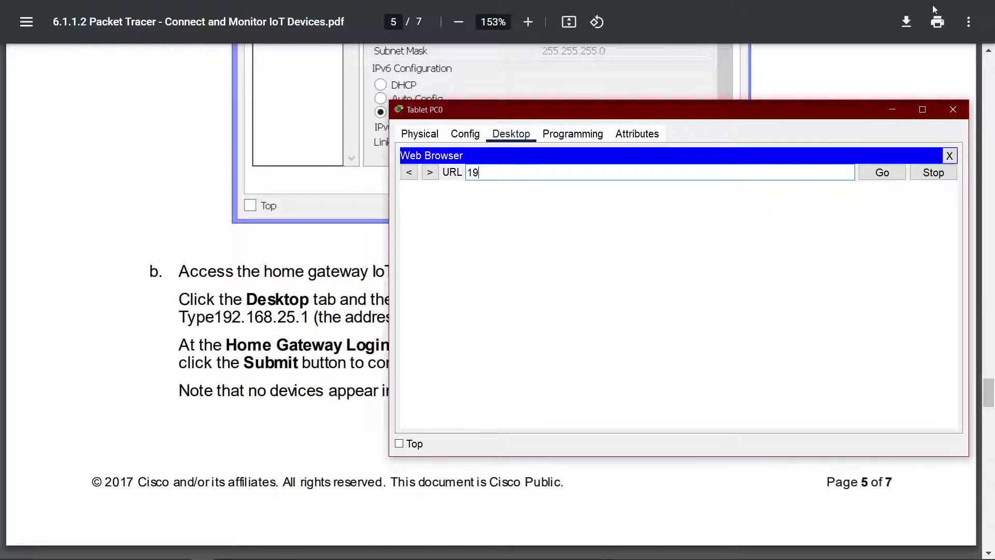
type("192.168.25")
key("Return")
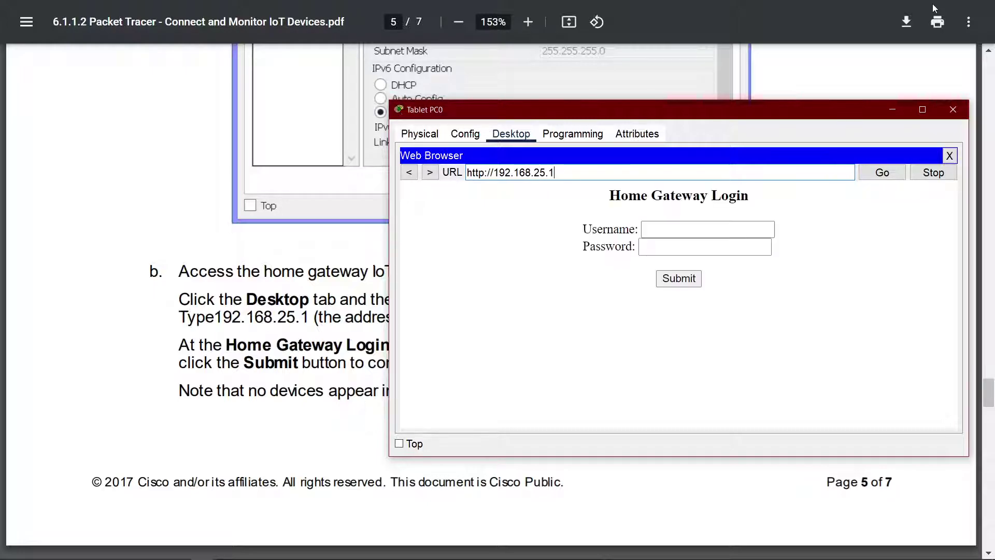
left_click(283, 331)
scroll(547, 365, "down", 1)
scroll(546, 364, "down", 2)
Step: Log in to the gateway as admin with the lab's default password
key("alt+Tab")
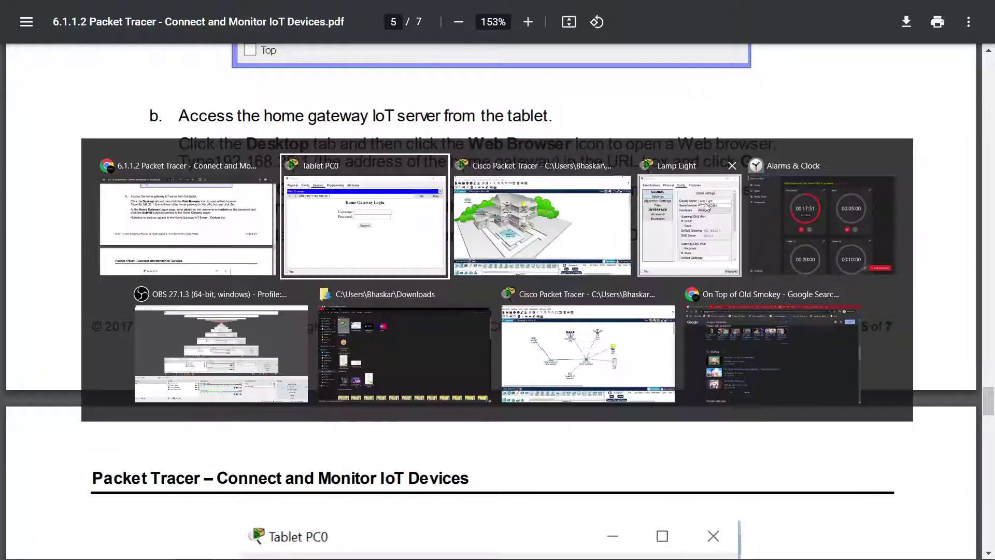
left_click(664, 232)
type("admin")
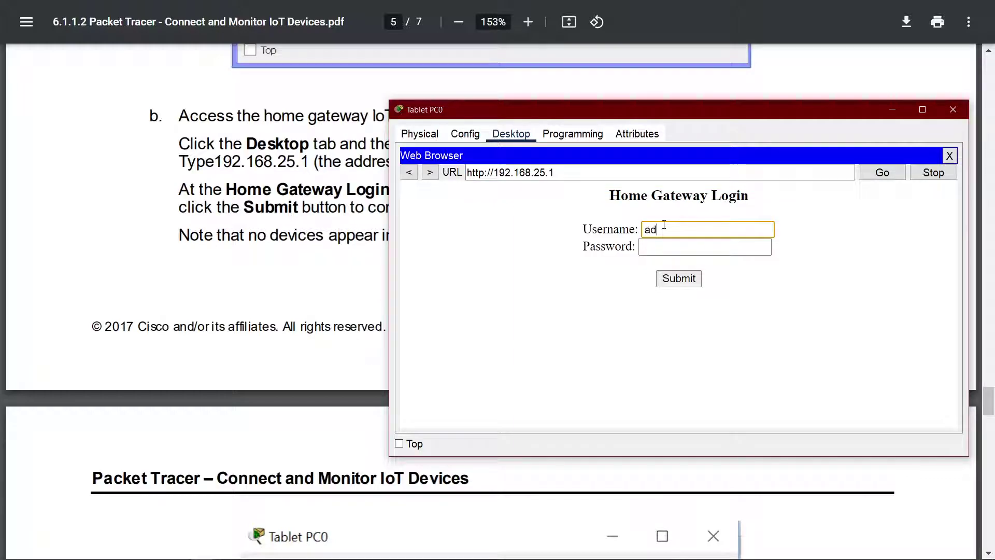
key("Tab")
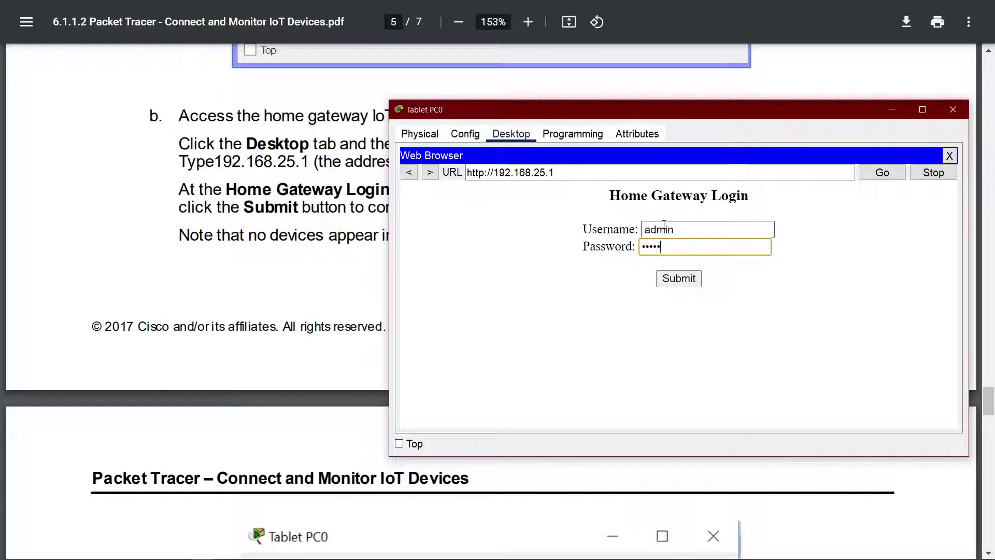
key("Return")
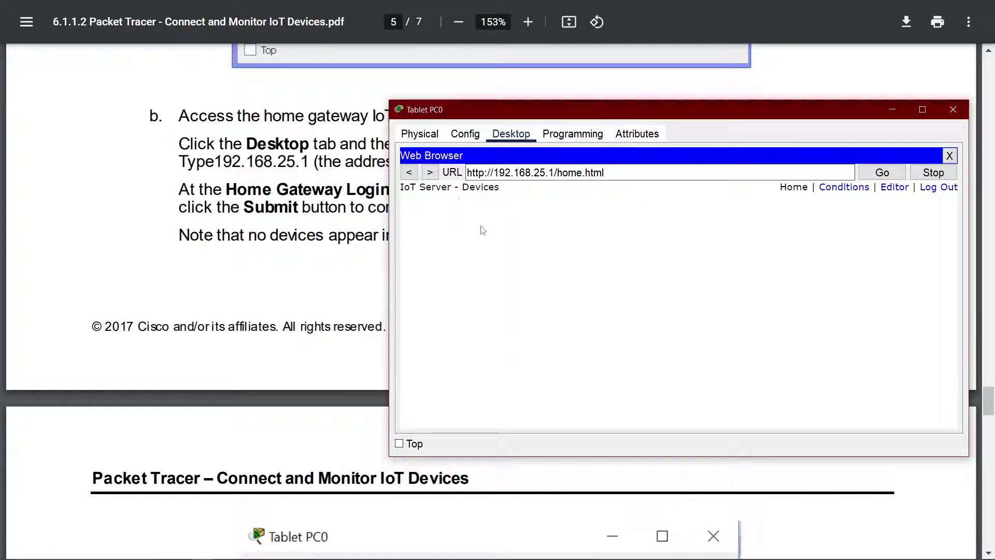
left_click(335, 218)
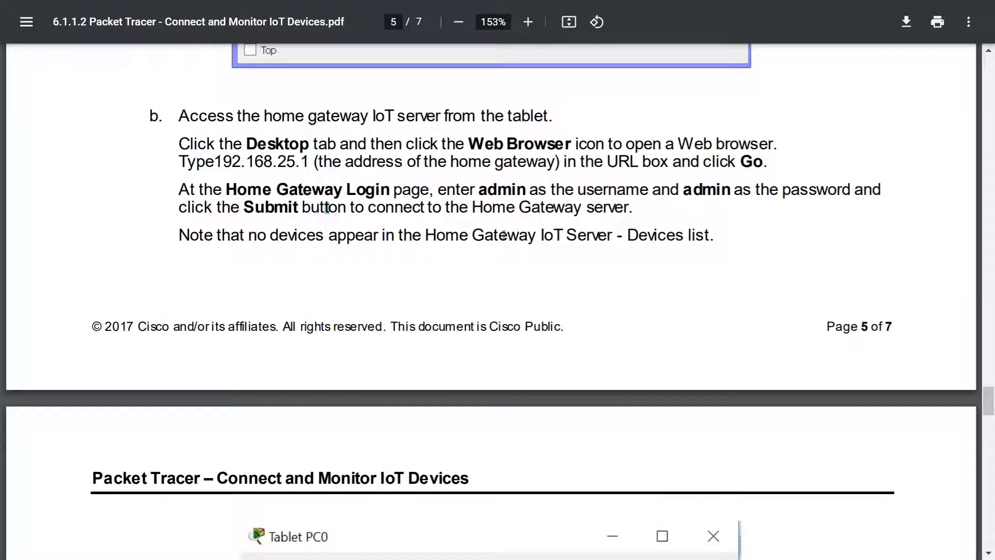
Step: Scroll to Step 3a and highlight the Fan's Config > Settings instructions
scroll(501, 239, "down", 9)
scroll(499, 244, "down", 3)
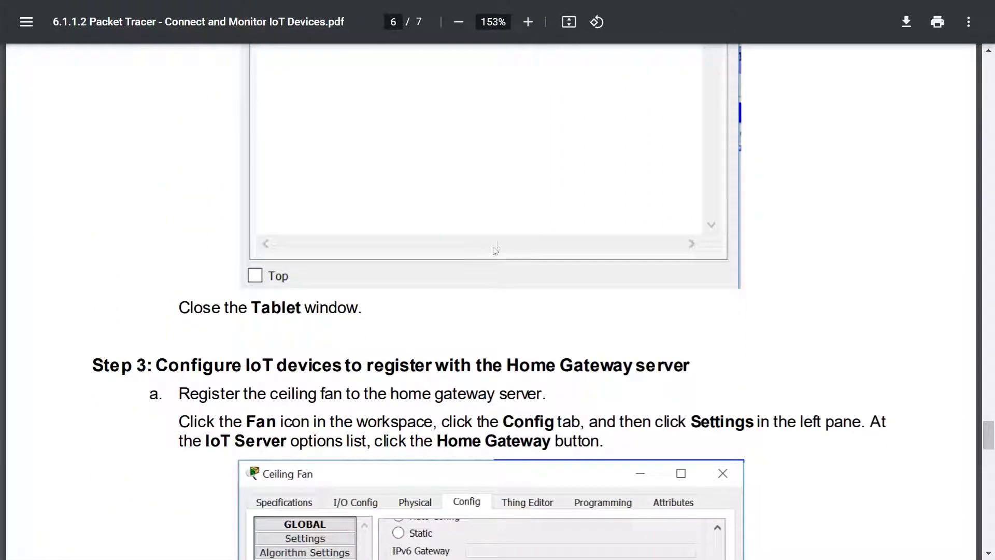
scroll(476, 323, "down", 3)
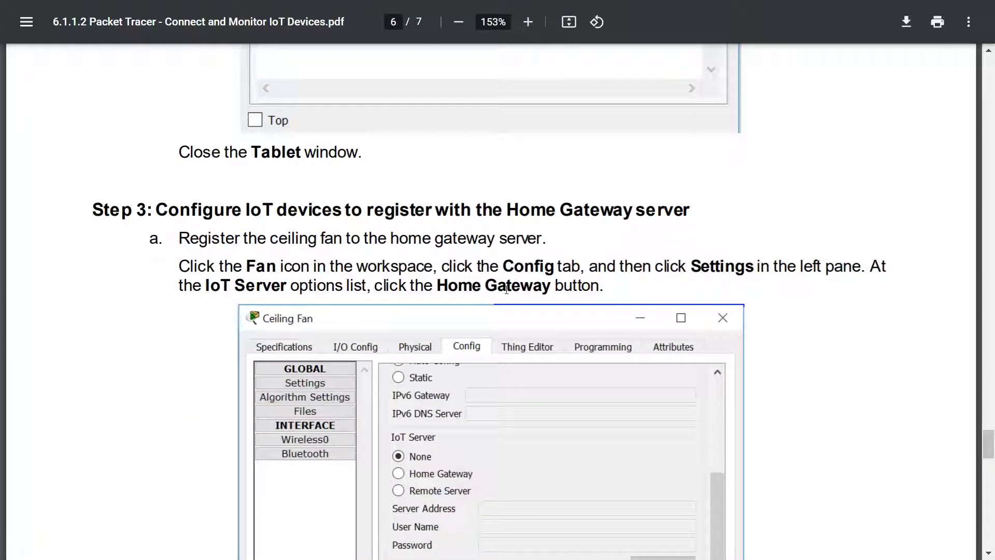
scroll(477, 307, "down", 3)
scroll(478, 298, "up", 3)
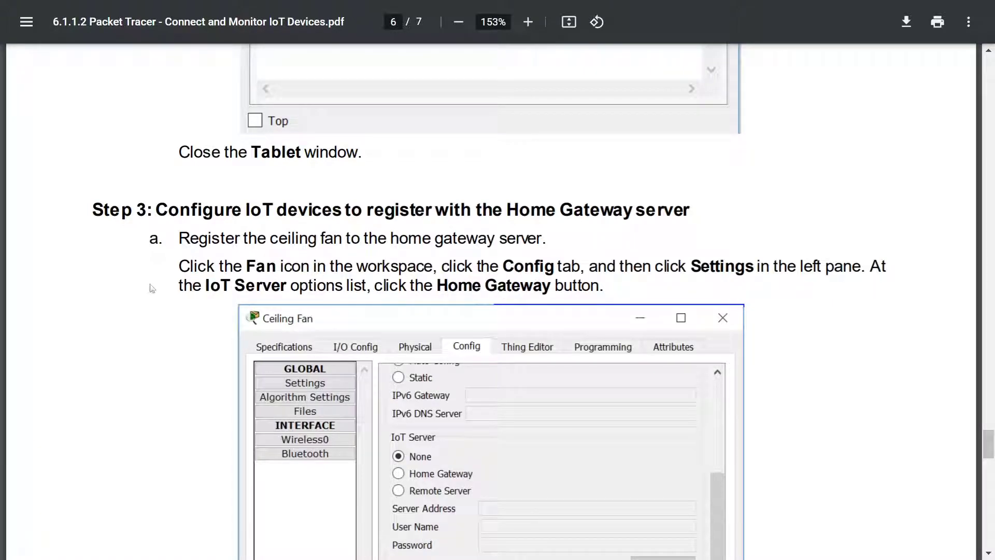
left_click_drag(433, 264, 158, 260)
left_click(453, 280)
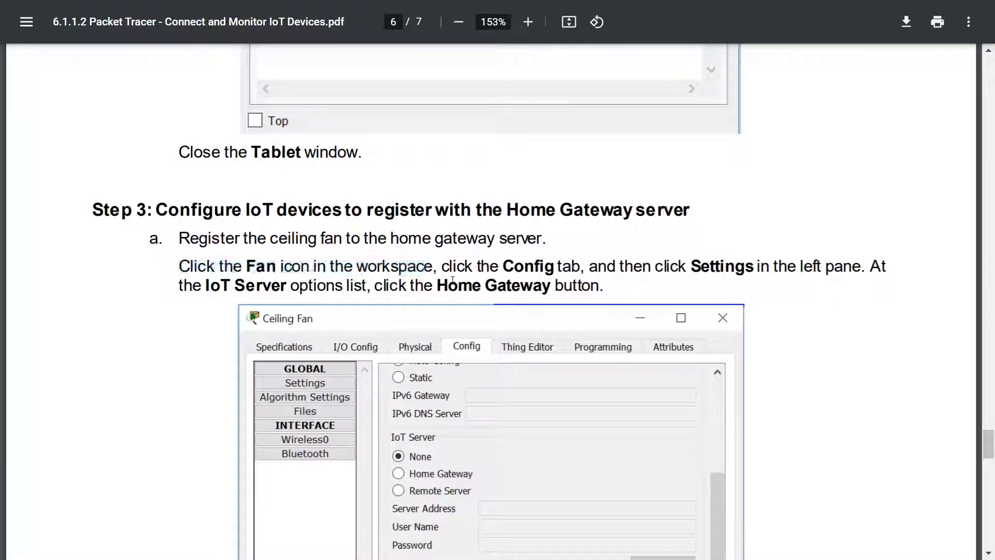
left_click_drag(443, 267, 598, 266)
left_click_drag(710, 267, 885, 257)
left_click(902, 258)
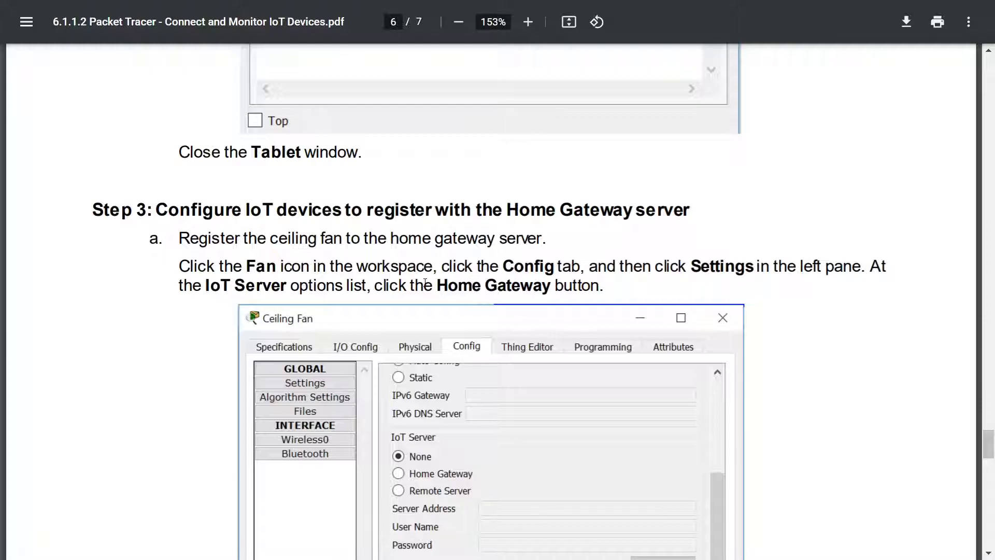
scroll(426, 283, "down", 6)
key("alt+Tab")
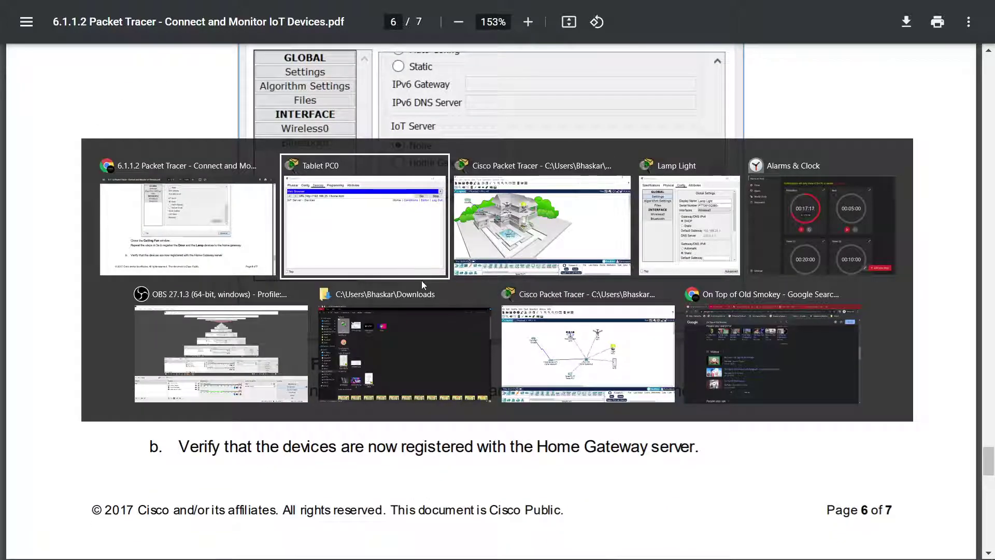
Step: Set the Ceiling Fan's and Lamp Light's IoT Server to Home Gateway
key("alt+Tab")
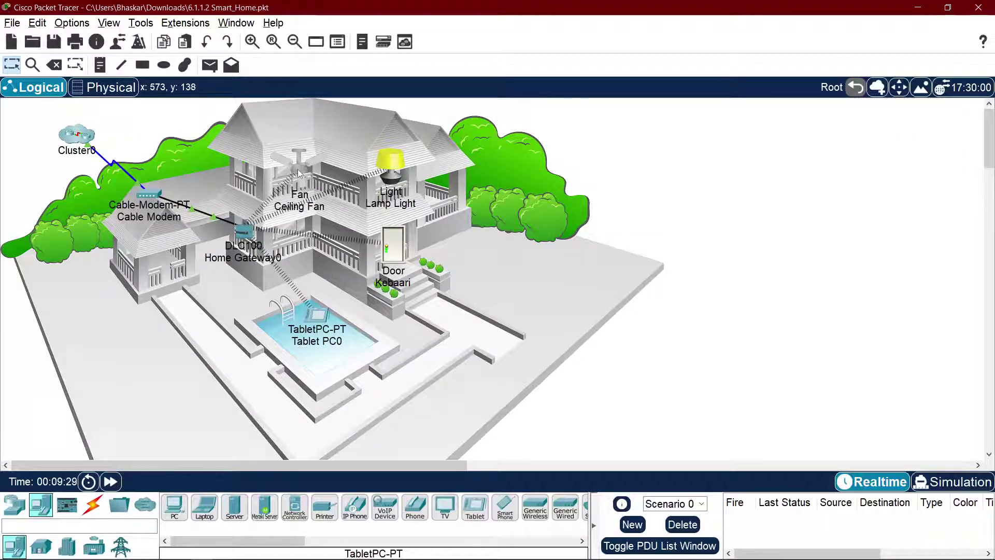
left_click(297, 170)
left_click(498, 289)
left_click(664, 102)
left_click(389, 158)
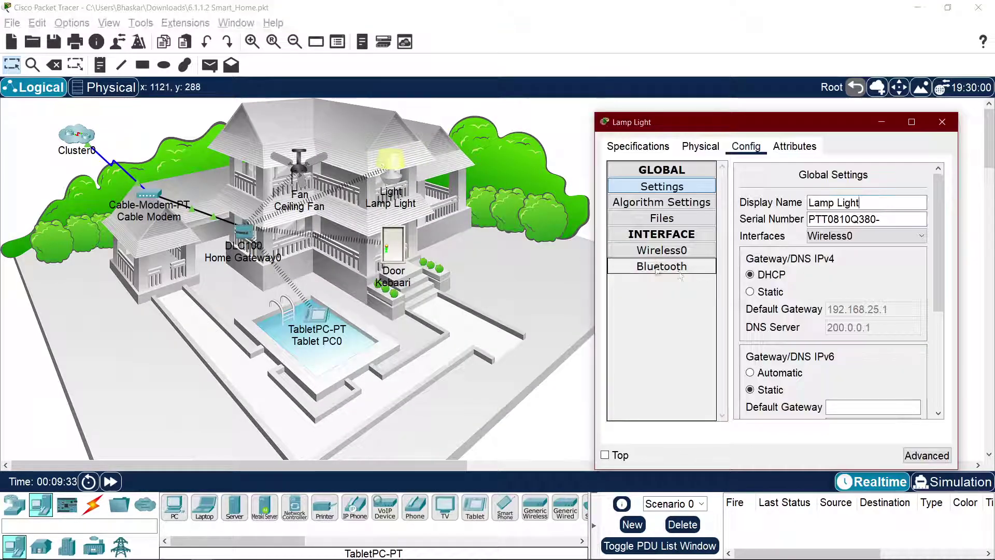
scroll(830, 311, "down", 3)
left_click(773, 309)
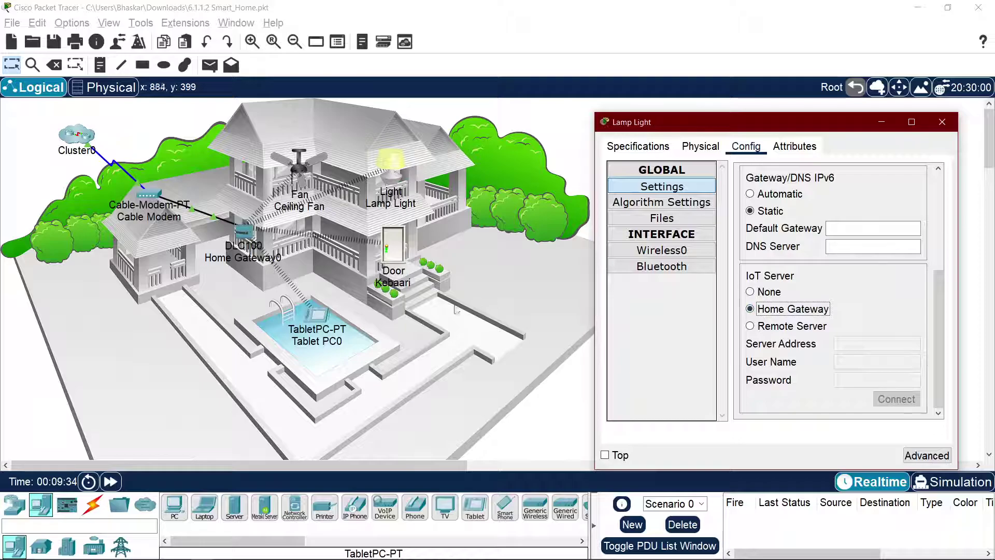
Step: Set the Kebaari door's IoT Server to Home Gateway and close its window
left_click(384, 254)
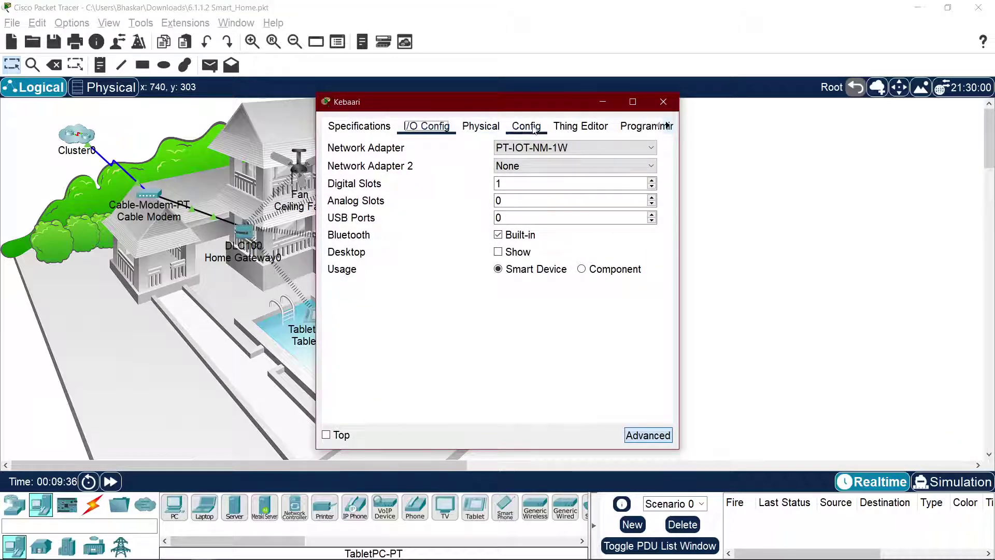
left_click(534, 129)
left_click(467, 127)
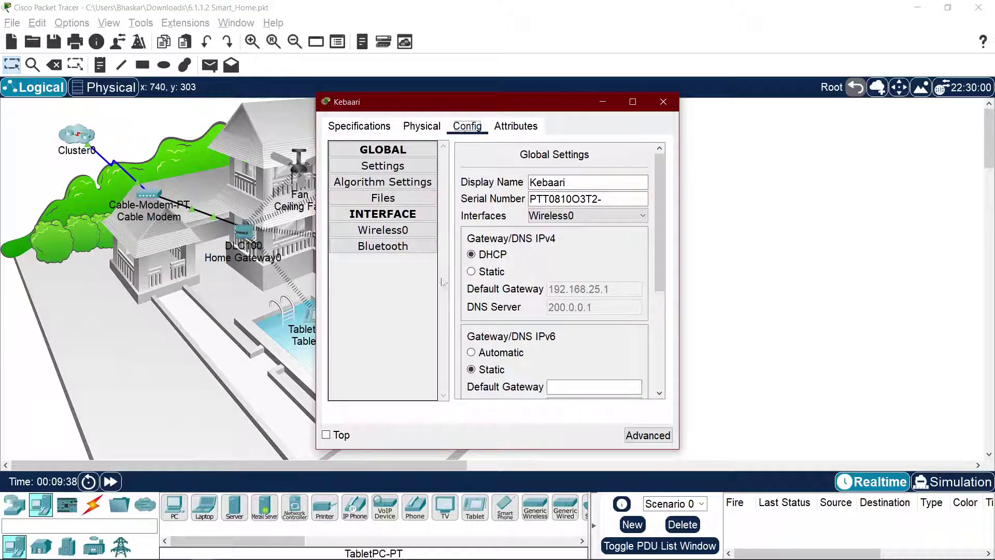
left_click(410, 231)
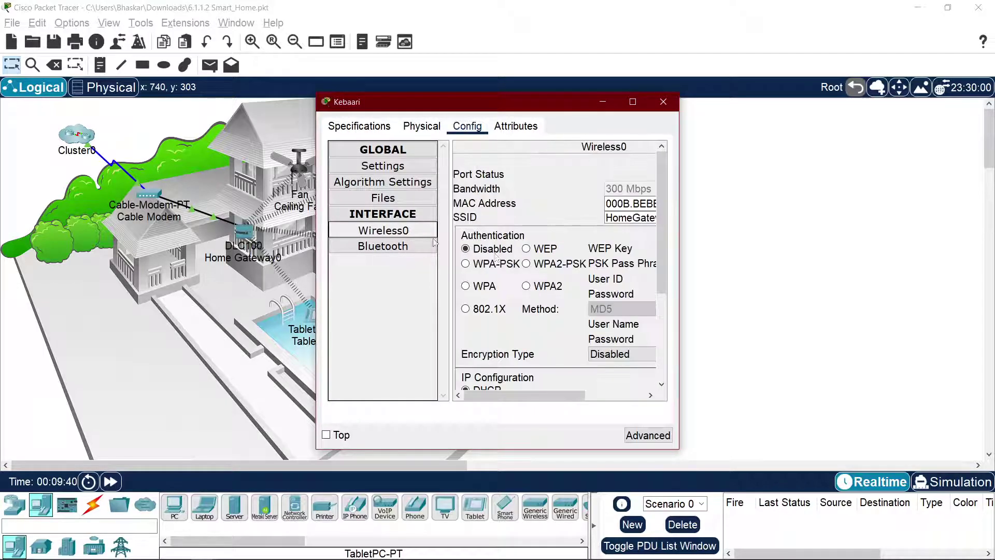
scroll(570, 268, "down", 3)
scroll(517, 312, "up", 5)
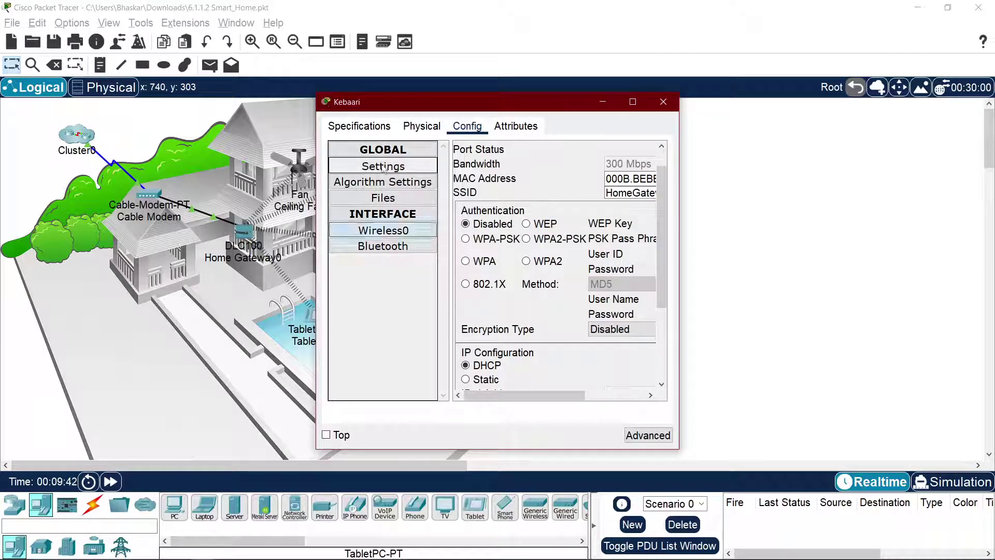
left_click(383, 166)
scroll(622, 241, "down", 5)
left_click(518, 289)
left_click(664, 102)
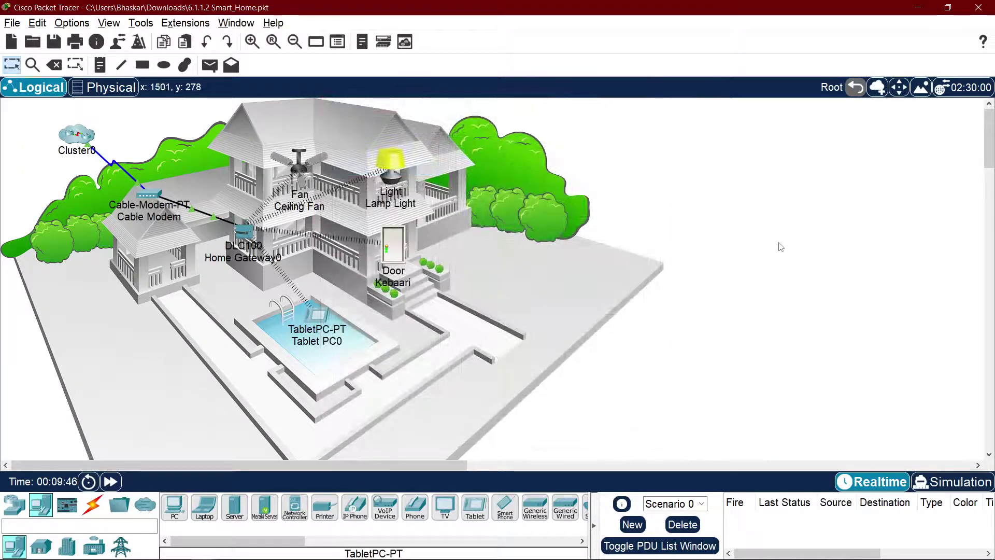
key("alt+Tab")
key("alt+Tab")
key("alt+Tab")
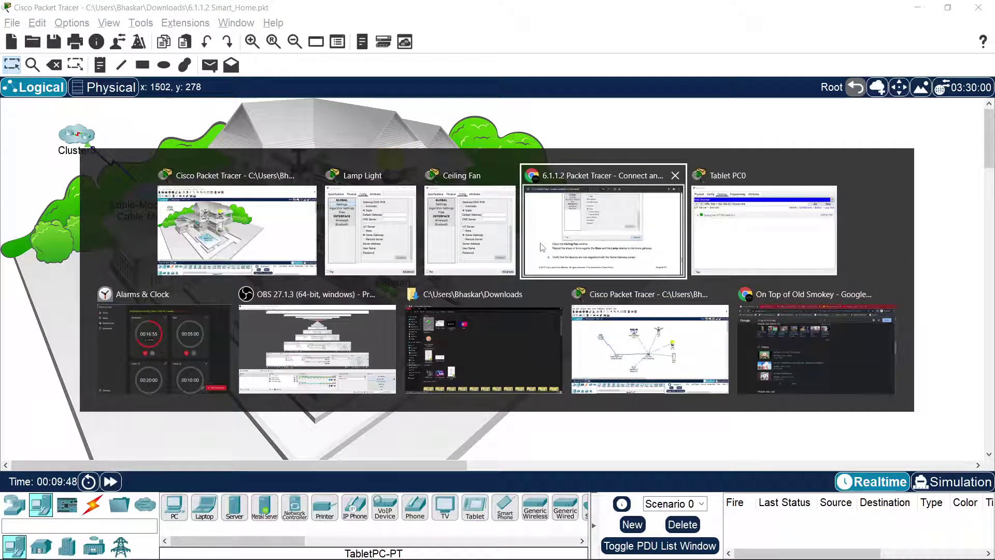
key("alt+Tab")
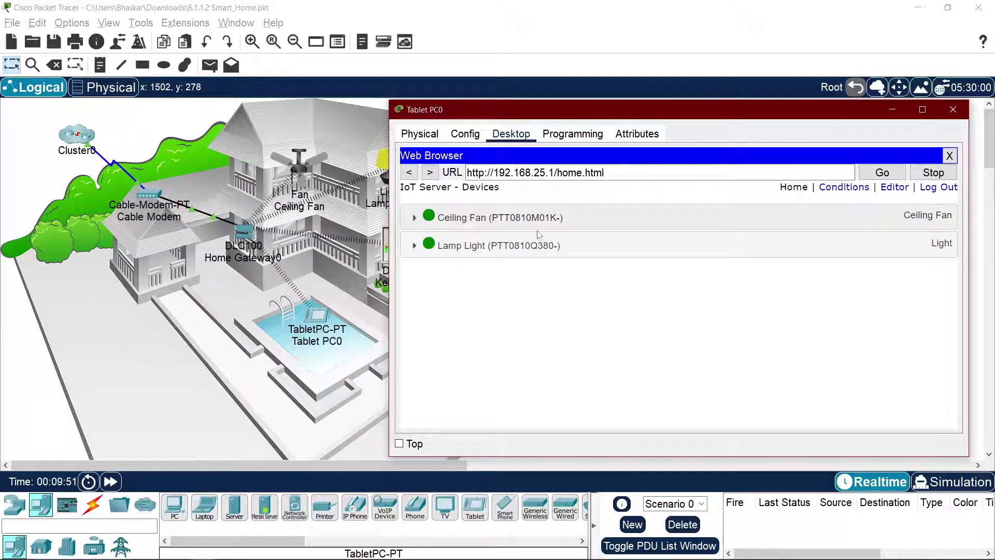
Step: Expand Ceiling Fan, Lamp Light and Kebaari, and toggle the door's lock
left_click_drag(542, 116, 746, 133)
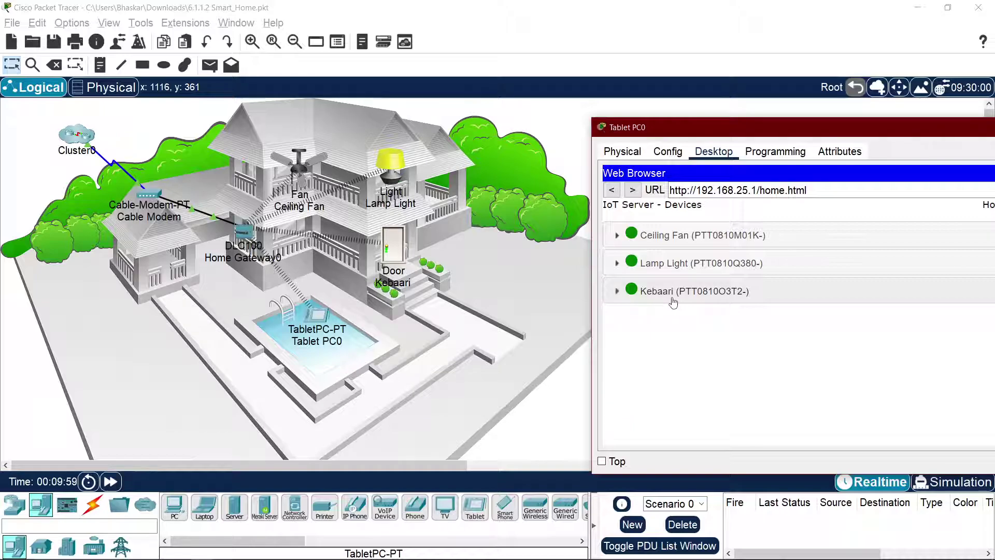
left_click_drag(722, 127, 449, 93)
left_click(465, 204)
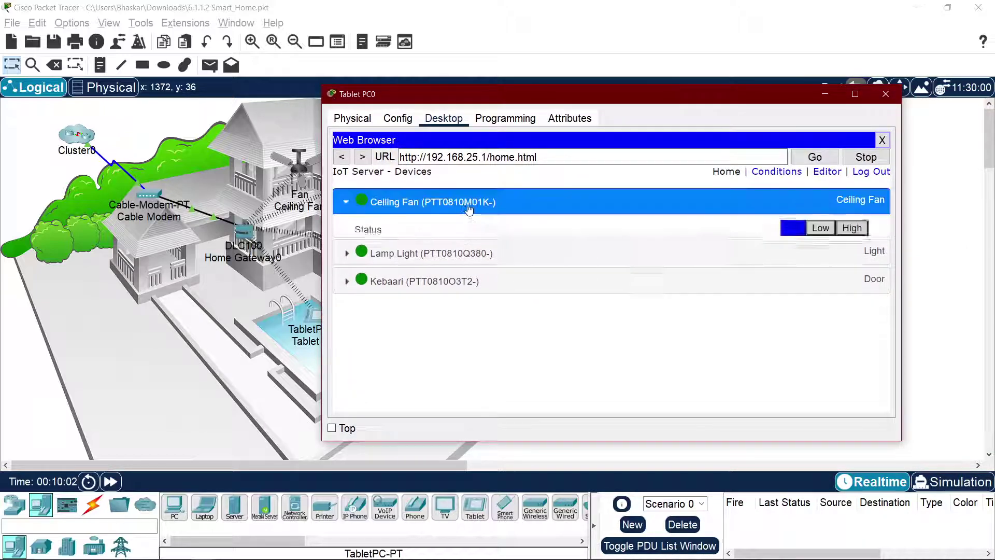
left_click(679, 284)
left_click(539, 357)
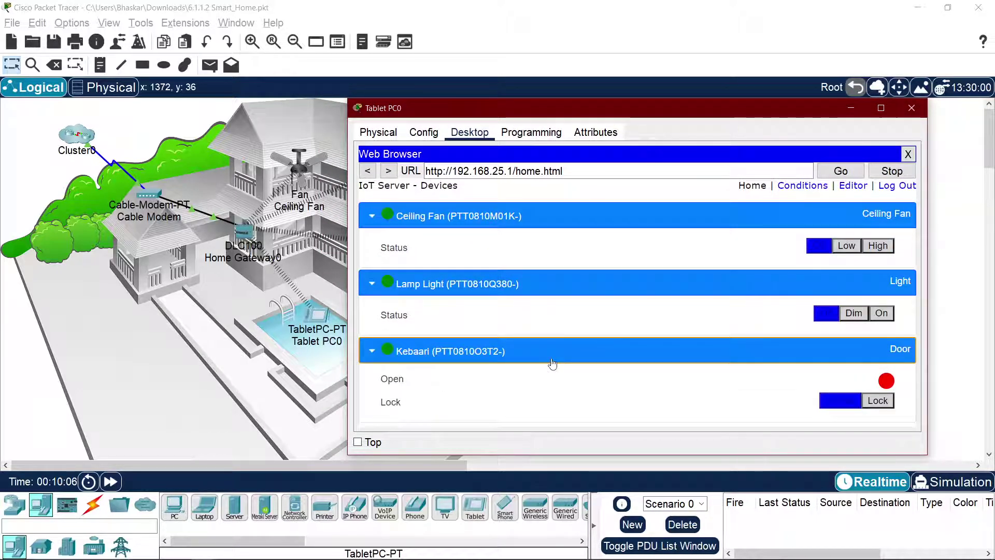
left_click(867, 402)
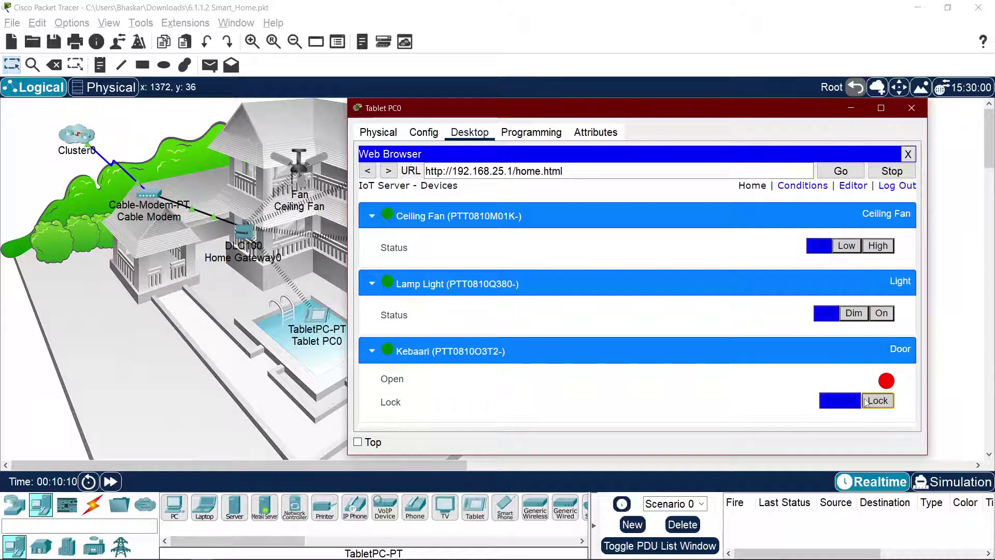
left_click(867, 402)
left_click(845, 403)
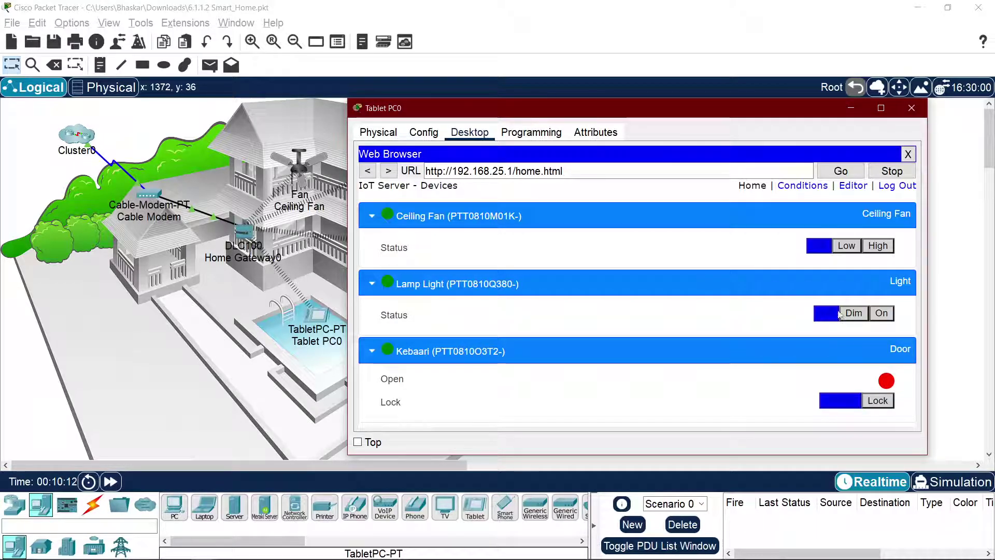
Step: Cycle the Lamp Light through Dim, On and Off, leaving it Off
left_click(853, 313)
left_click(881, 313)
left_click(828, 313)
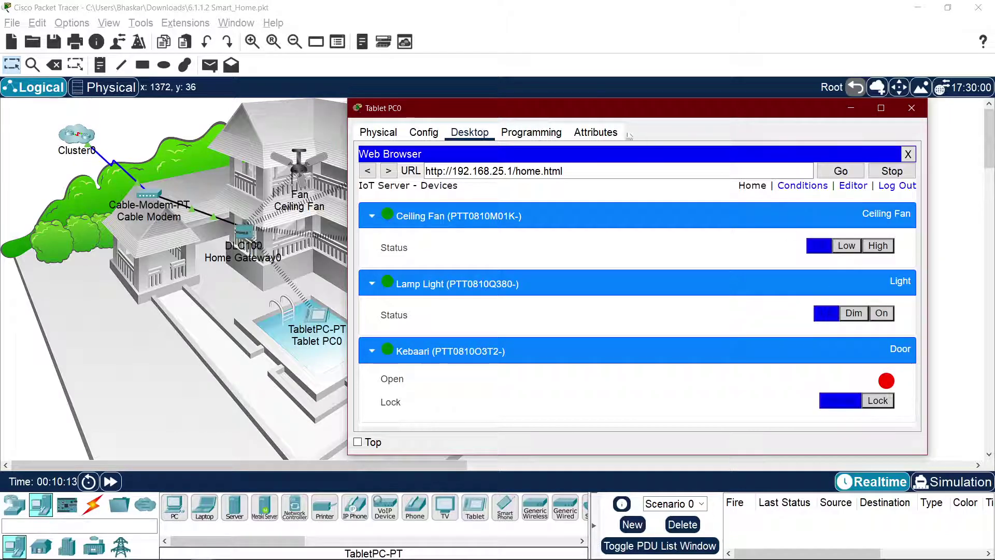
left_click_drag(609, 114, 450, 229)
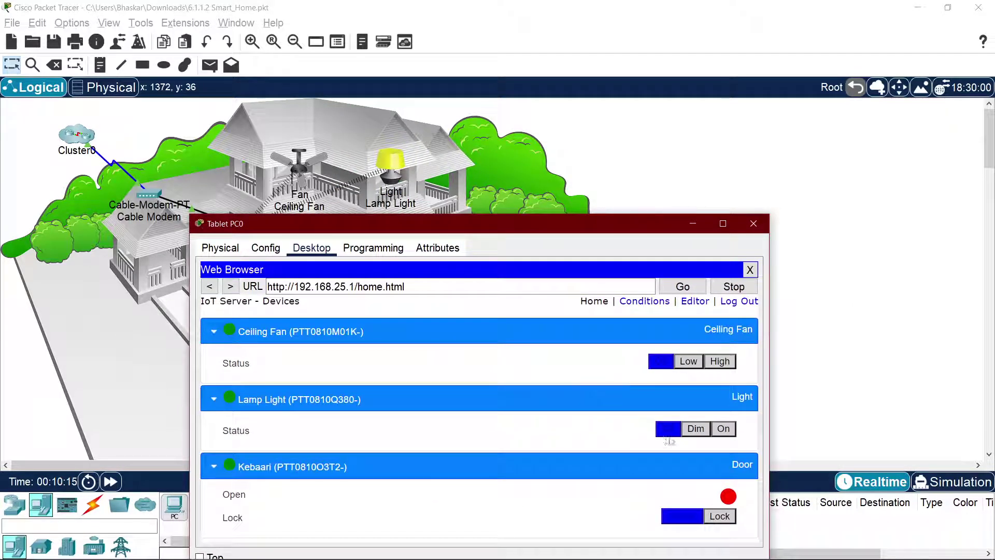
left_click(699, 433)
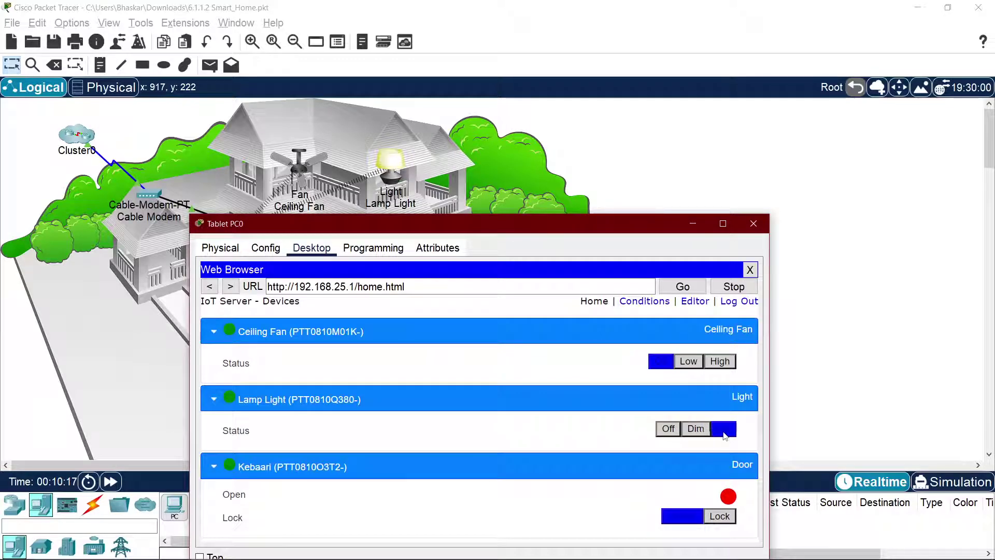
left_click(662, 432)
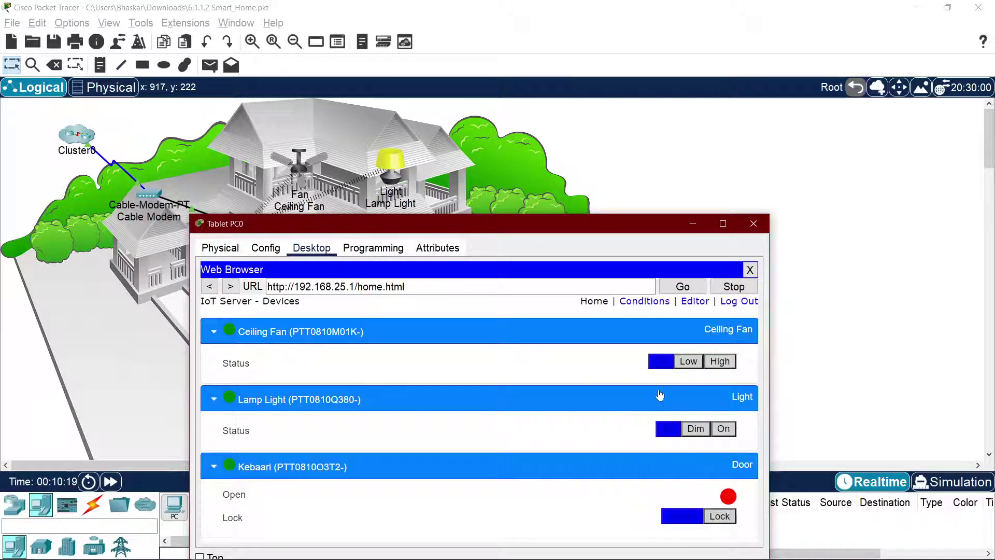
Step: Run the fan at Low, High, then Off, and collapse all three device rows
left_click(688, 363)
left_click(713, 363)
left_click(663, 364)
left_click(322, 331)
left_click(306, 357)
left_click(302, 398)
key("alt+Tab")
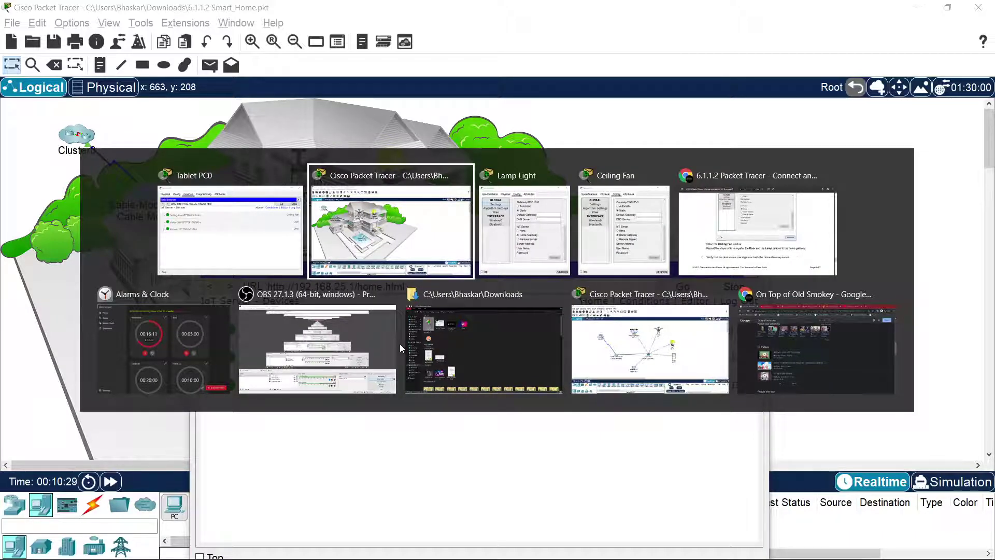
Step: Read Step 3b on registering Door and Lamp and verifying from the tablet at 192.168.25.1
key("alt+Tab")
key("alt+Tab")
key("alt+Tab")
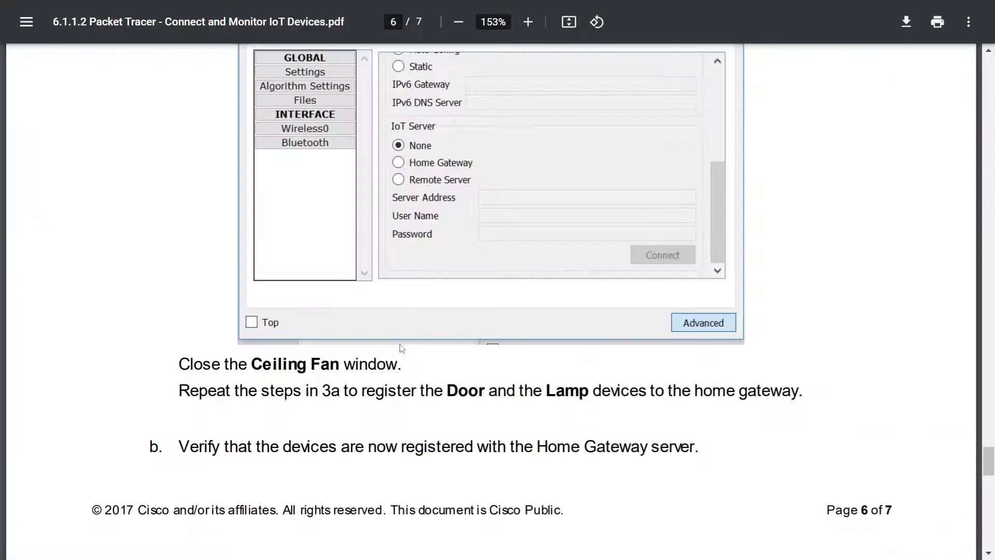
scroll(385, 325, "down", 3)
left_click_drag(311, 237, 830, 231)
left_click(540, 240)
left_click(839, 232)
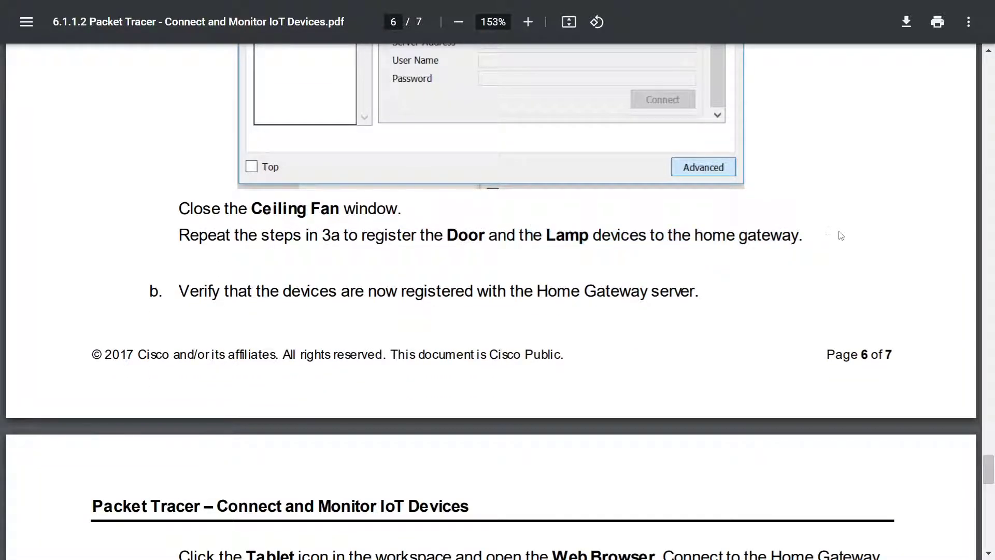
scroll(522, 266, "down", 3)
left_click_drag(430, 138, 666, 127)
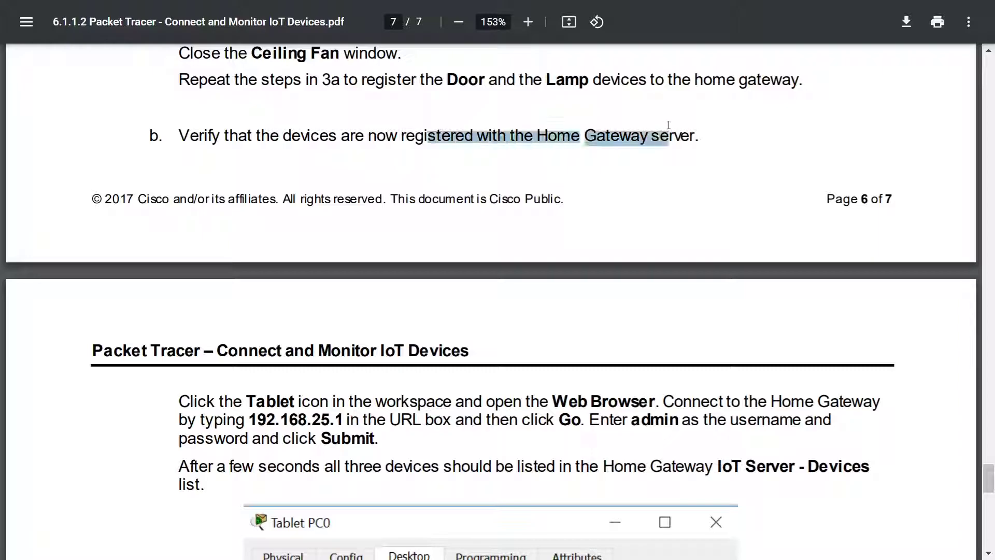
left_click(693, 137)
scroll(493, 189, "down", 6)
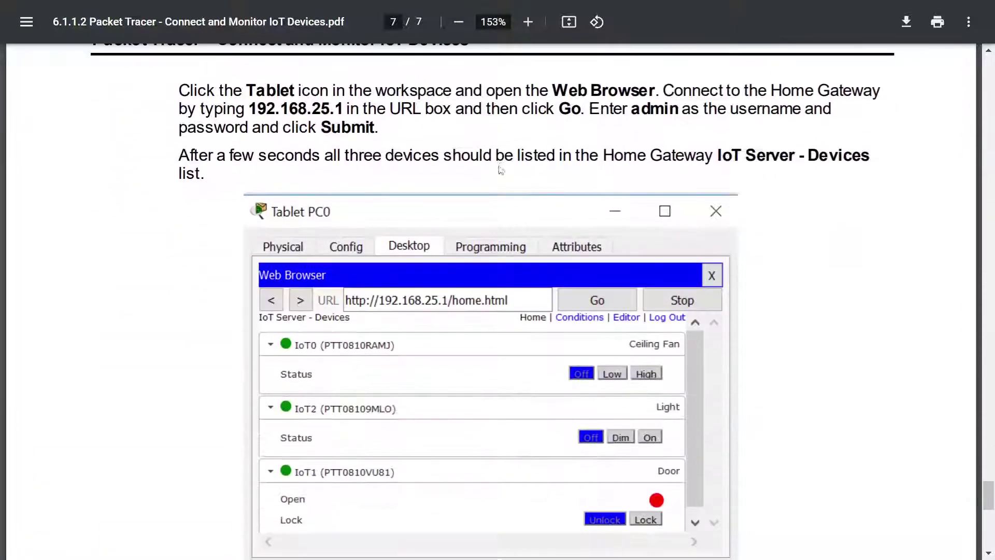
left_click_drag(333, 92, 569, 92)
left_click(645, 85)
left_click_drag(254, 103, 482, 110)
left_click(637, 117)
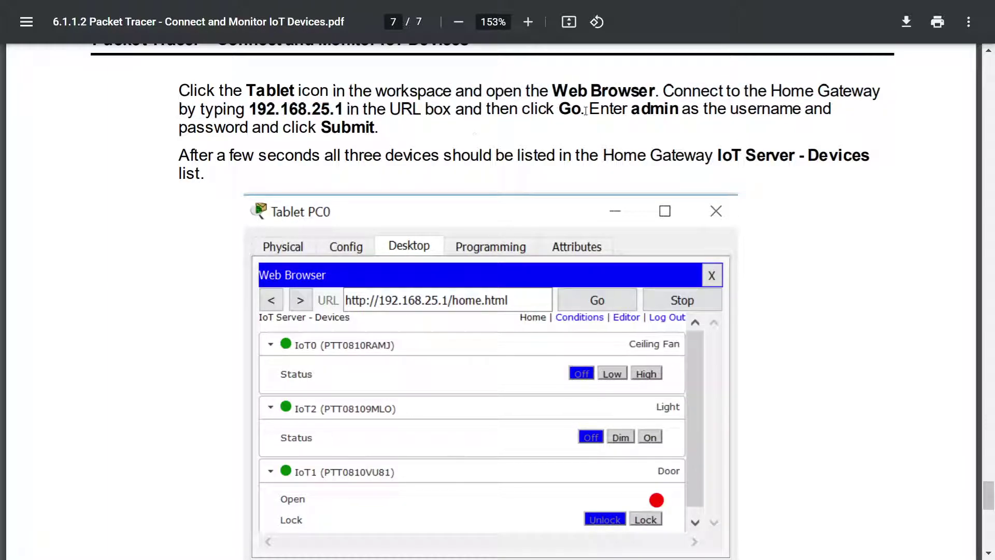
left_click_drag(357, 134, 378, 131)
left_click(418, 158)
left_click_drag(286, 136, 685, 157)
left_click(726, 159)
Step: Exit full-screen, scroll back up and close the lab PDF tab
scroll(772, 161, "down", 2)
scroll(771, 160, "down", 1)
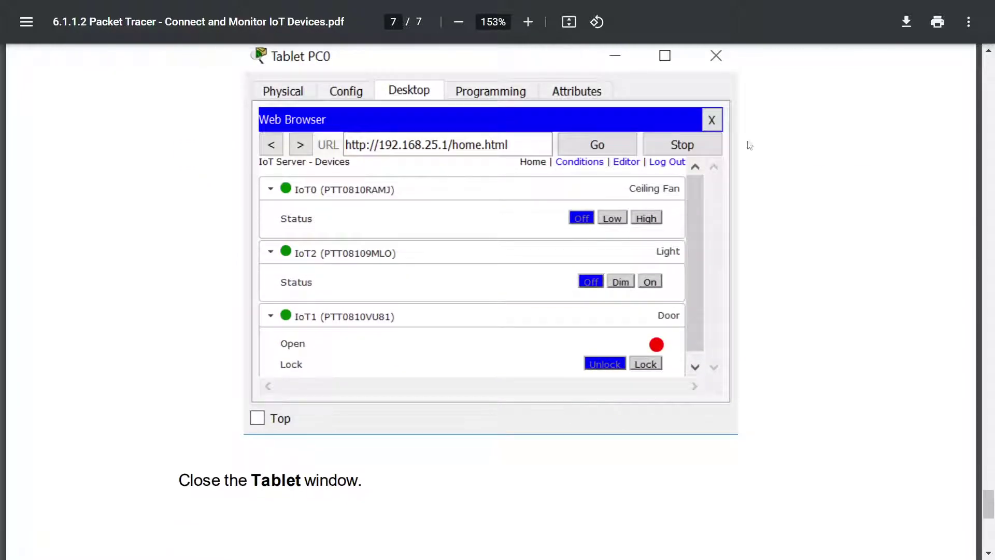
scroll(737, 159, "up", 4)
scroll(798, 195, "down", 11)
scroll(790, 164, "up", 6)
scroll(780, 151, "down", 4)
key("F11")
scroll(748, 150, "up", 6)
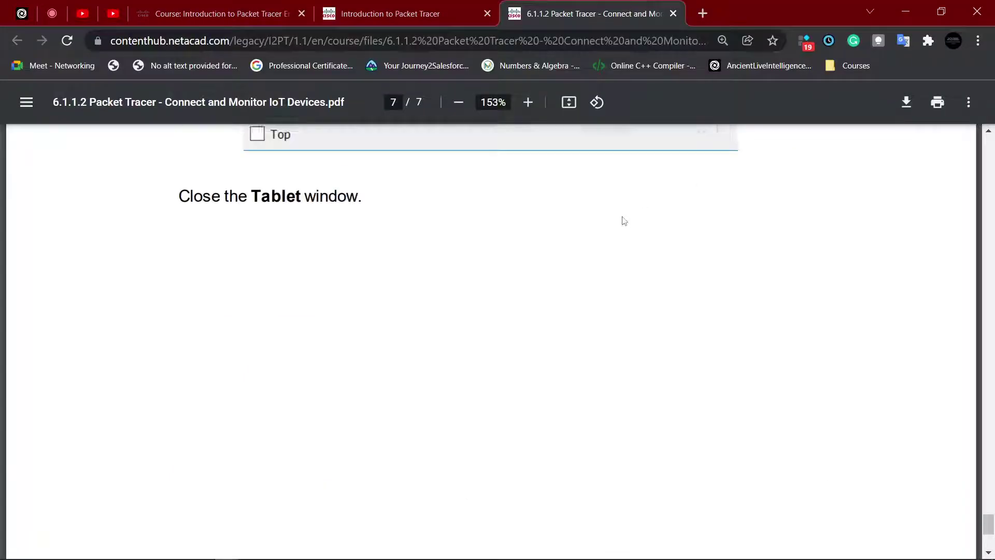
scroll(626, 220, "up", 20)
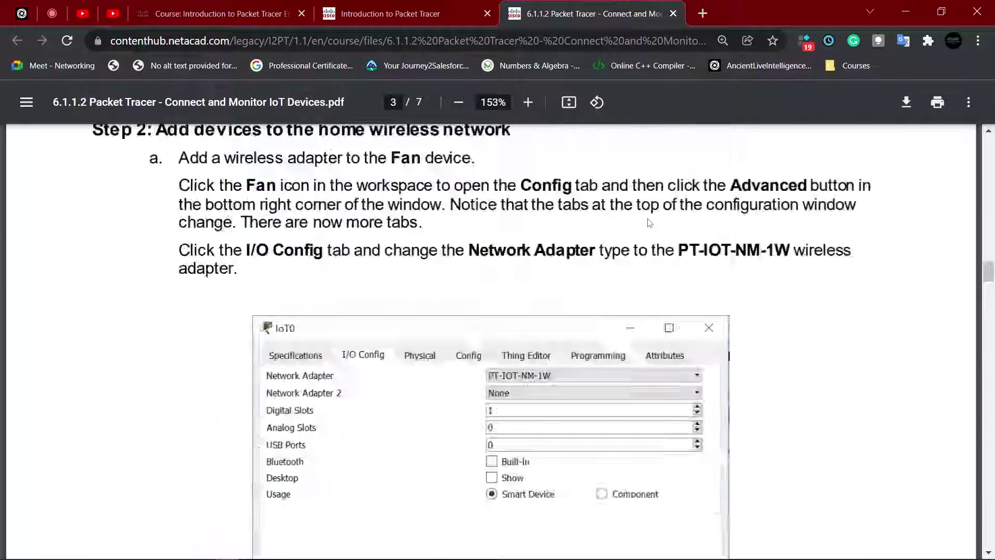
scroll(652, 226, "up", 6)
left_click(673, 13)
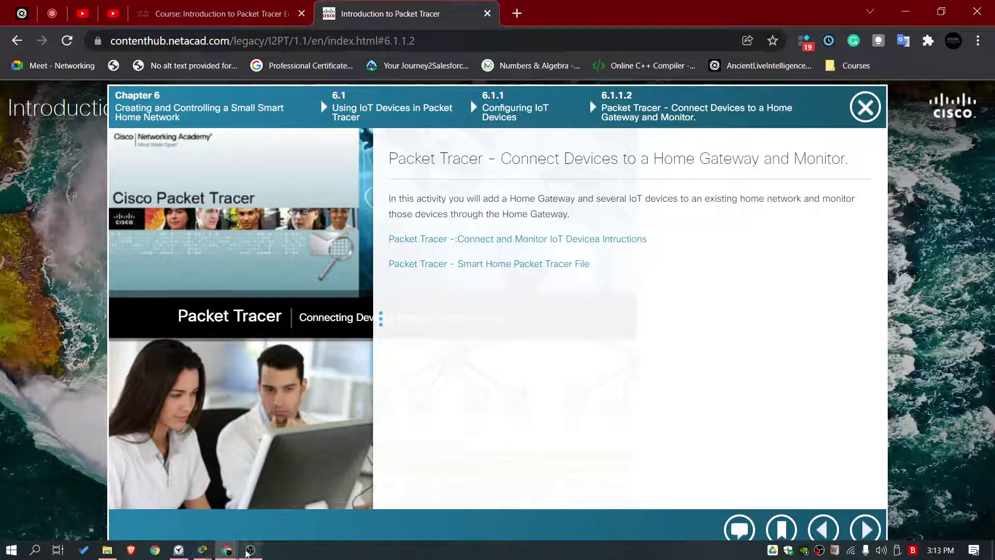
Step: Bring the Smart_Home project forward and save it
mouse_move(205, 550)
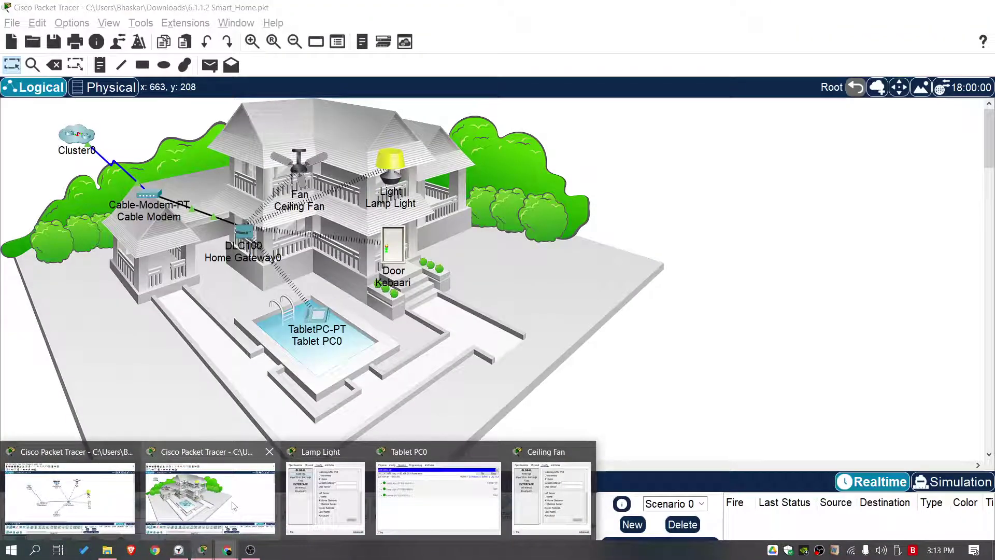
left_click(210, 496)
left_click(12, 23)
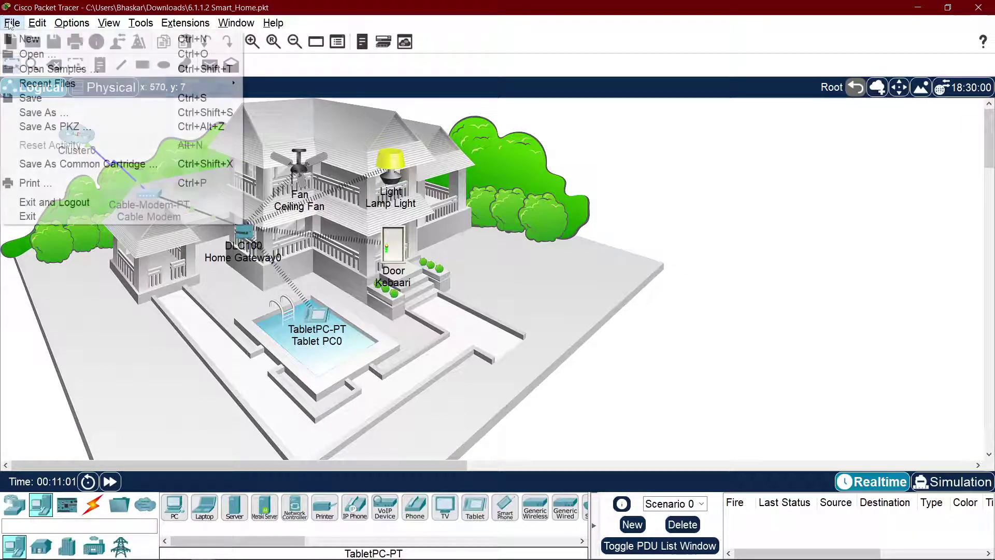
left_click(67, 104)
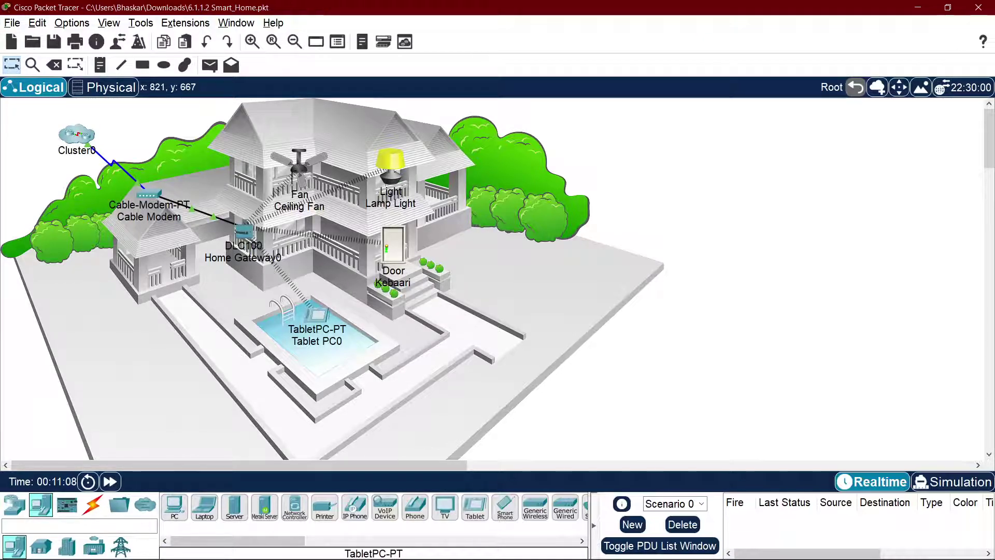
Step: Bring the NetAcad course window to the front
mouse_move(409, 558)
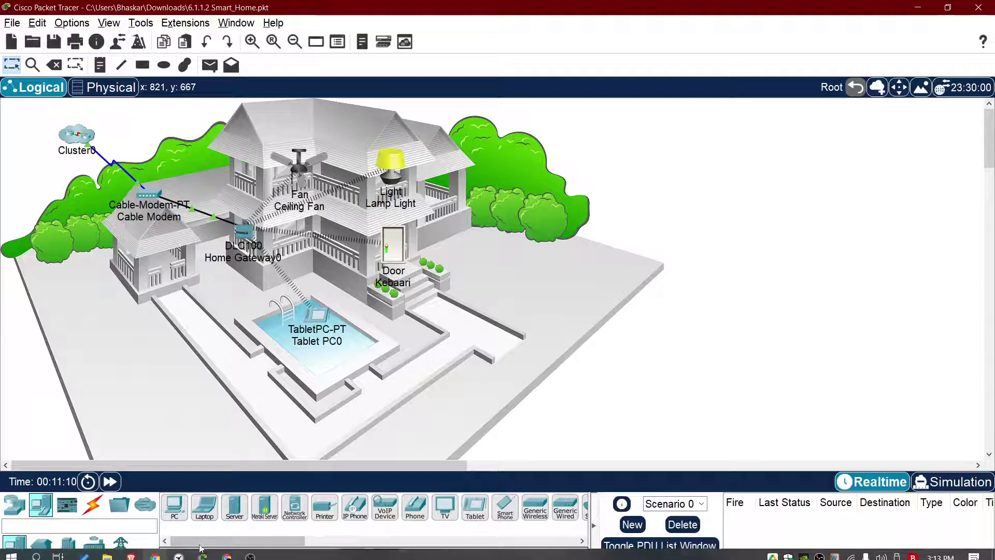
mouse_move(228, 551)
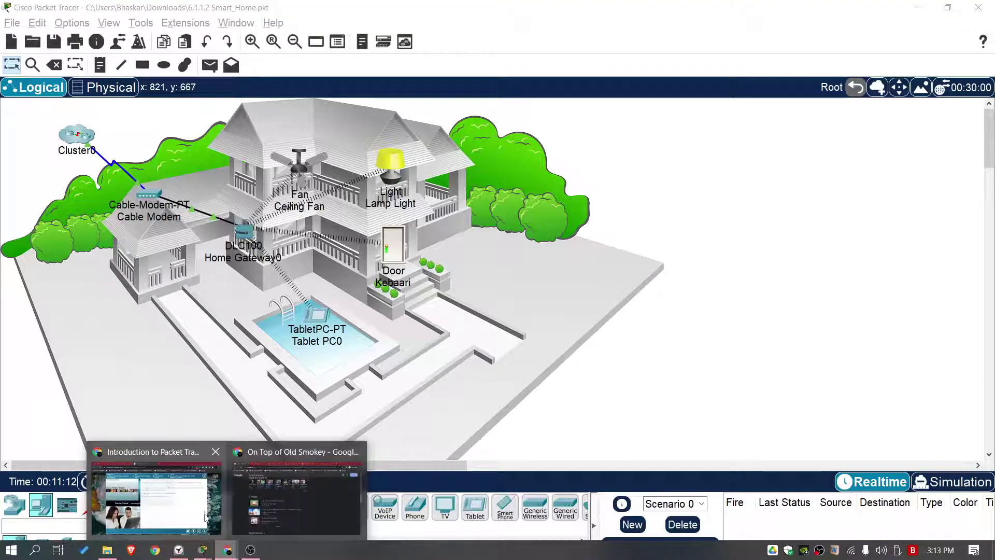
left_click(198, 507)
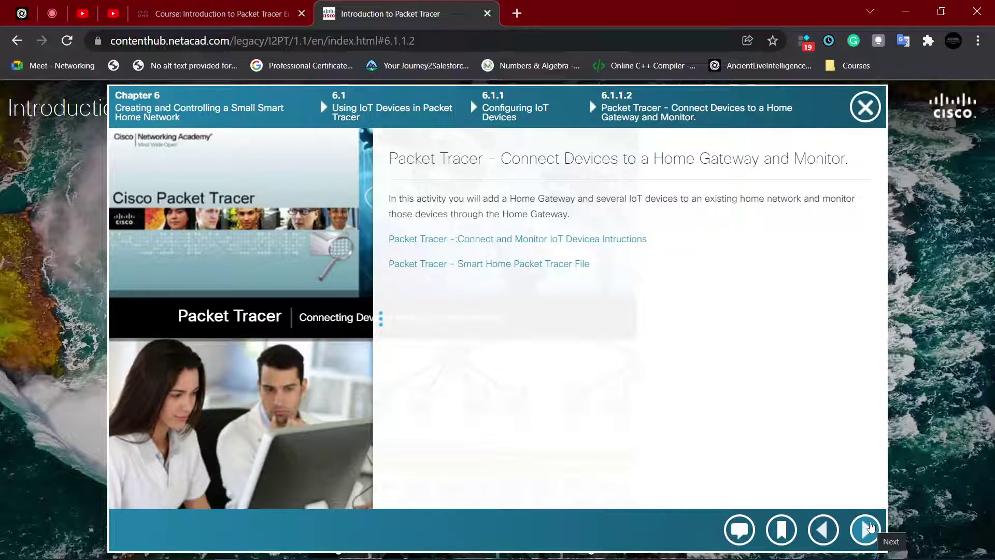
Step: Advance the lesson, then open netacad.com in a fresh browser tab
left_click(870, 527)
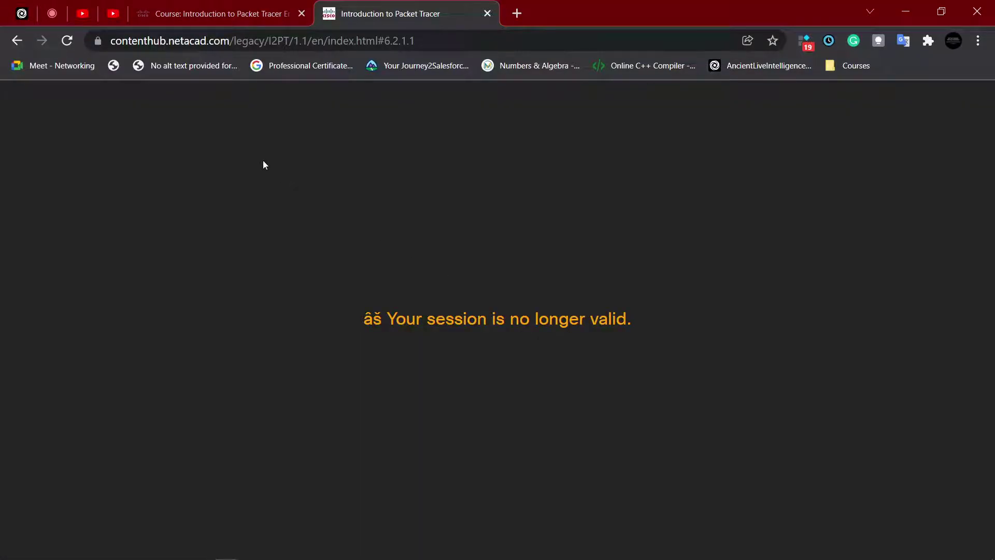
left_click(520, 16)
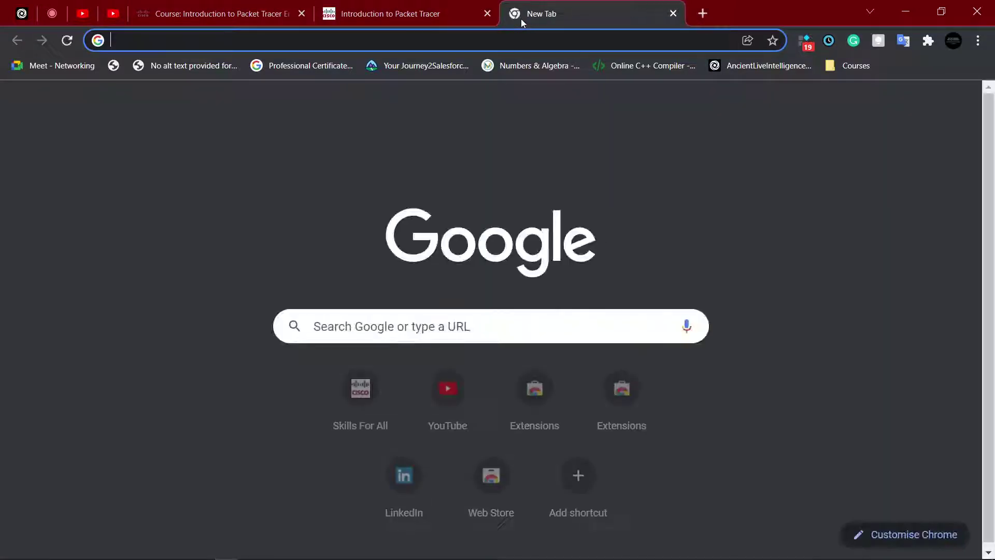
type("net")
key("Return")
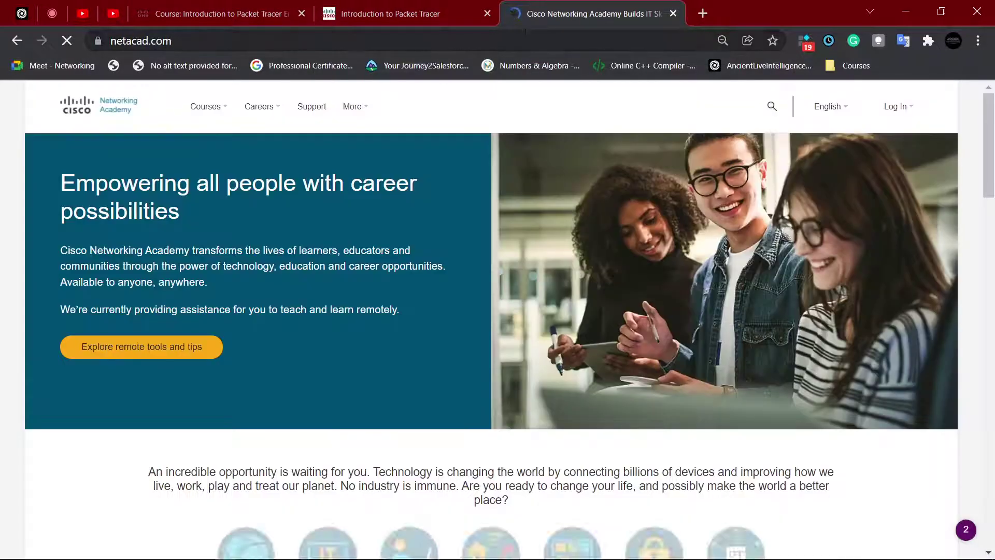
Step: Close the expired lesson tab and dismiss the Session expired notice on NetAcad
left_click(898, 105)
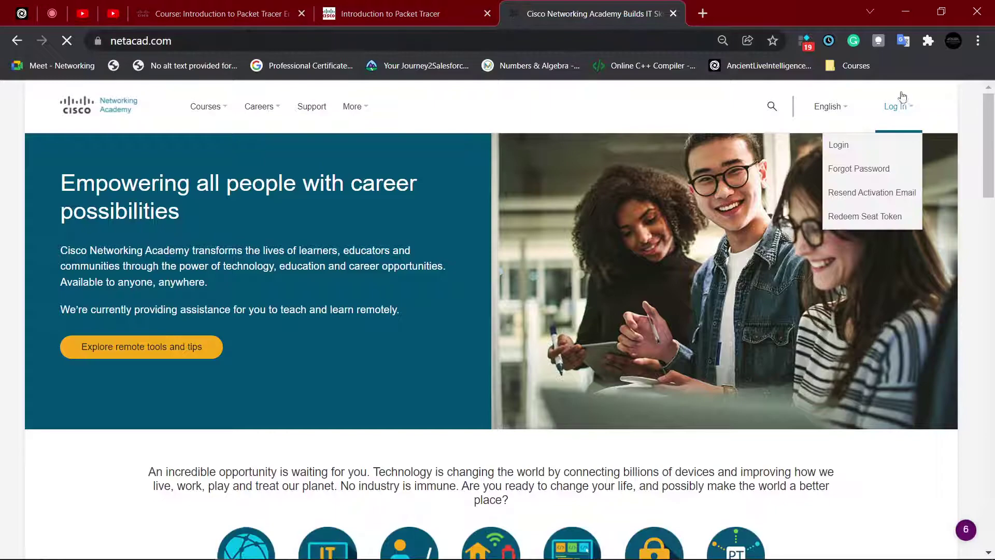
left_click(886, 146)
left_click(476, 16)
left_click(487, 15)
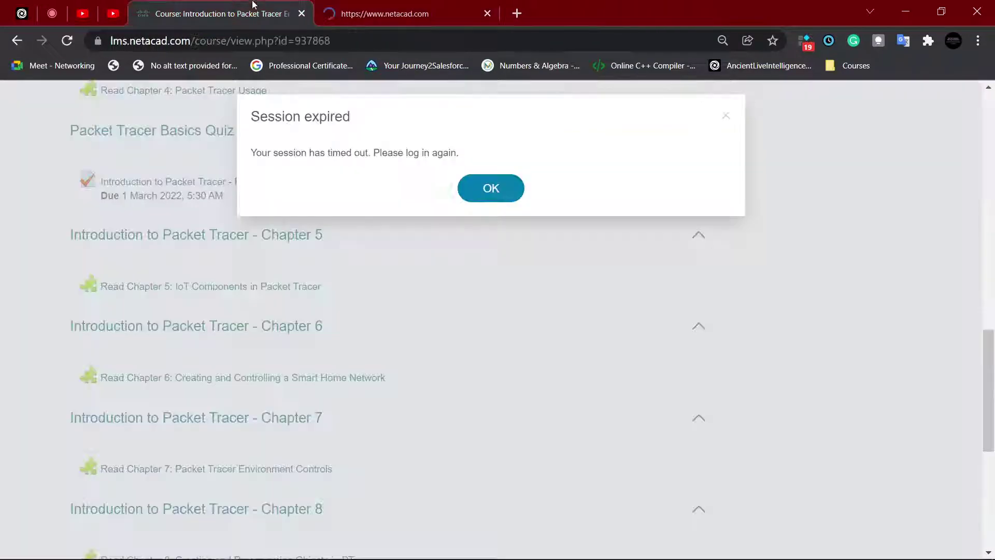
left_click(462, 190)
left_click(395, 4)
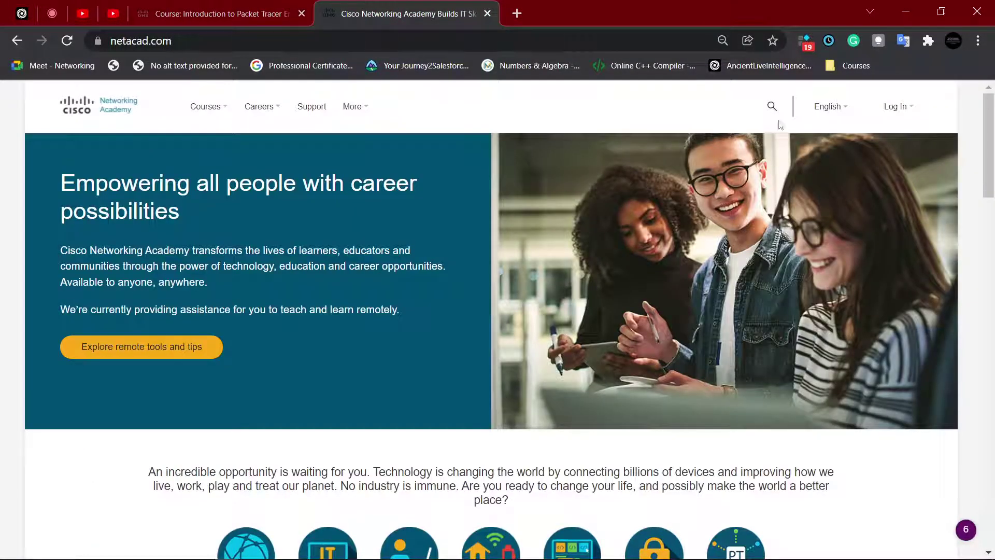
Step: Choose Log In > Login and launch the Introduction to Packet Tracer course
left_click(898, 106)
left_click(838, 143)
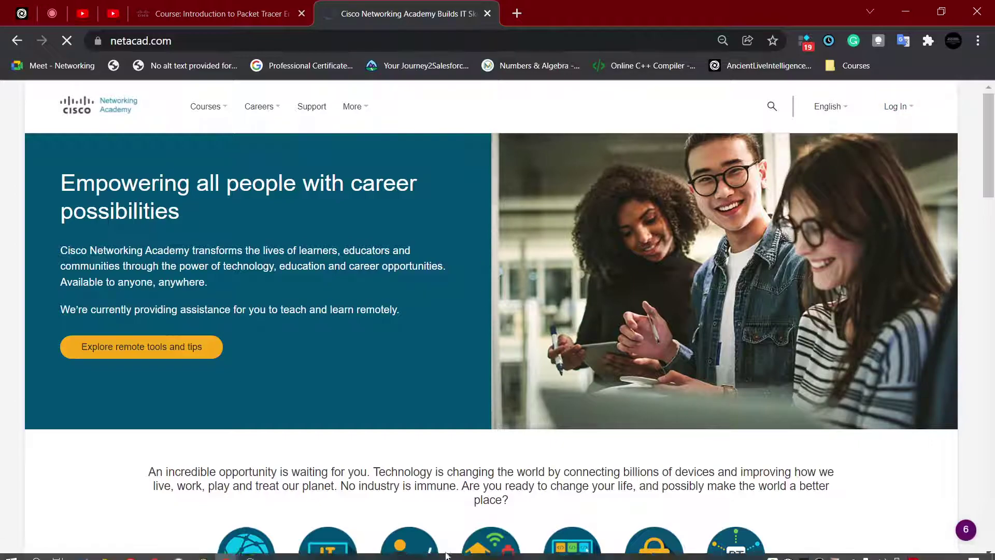
mouse_move(371, 101)
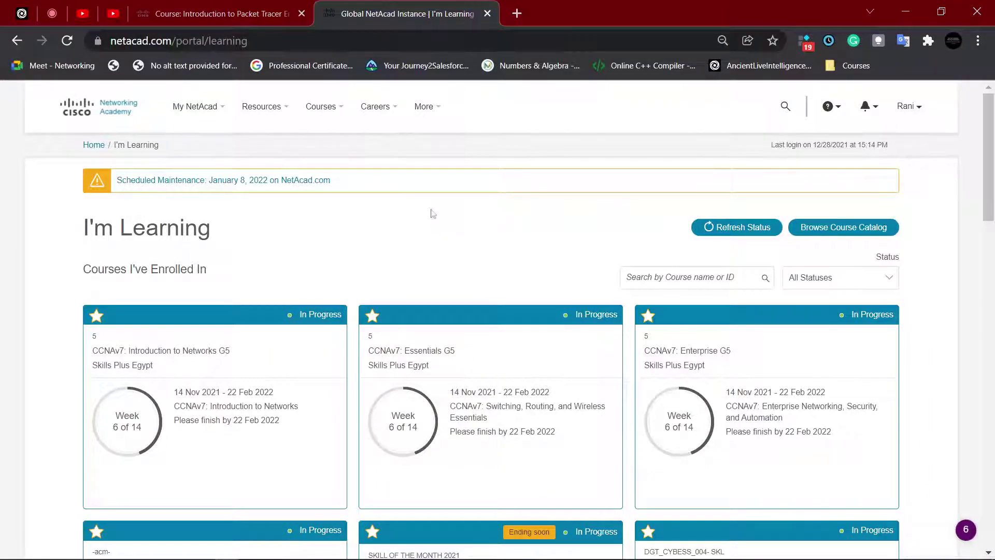
scroll(434, 212, "down", 6)
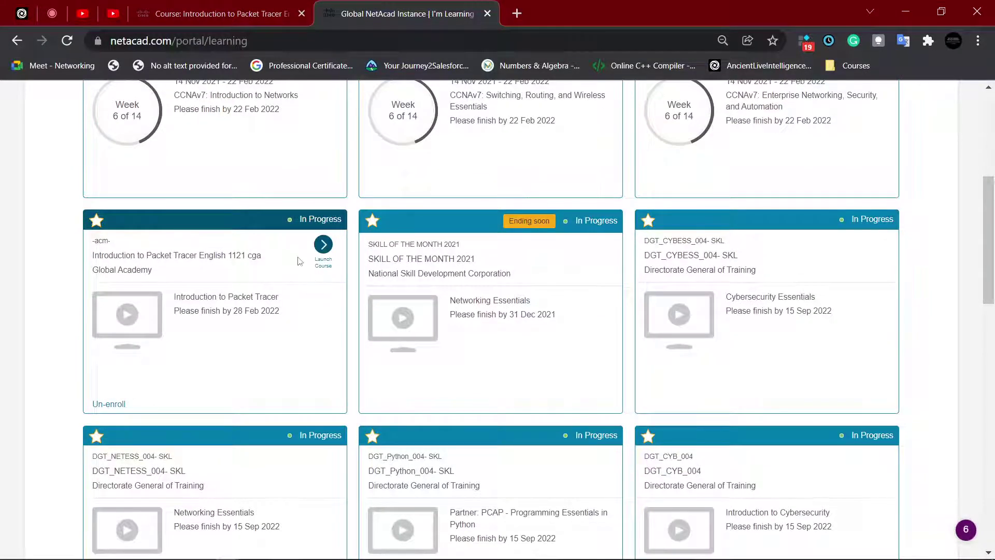
left_click(325, 263)
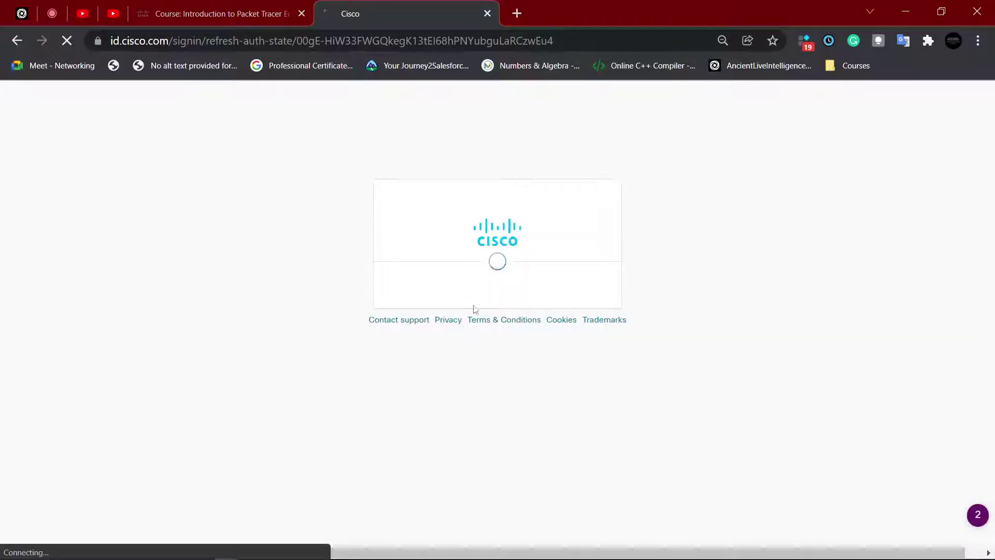
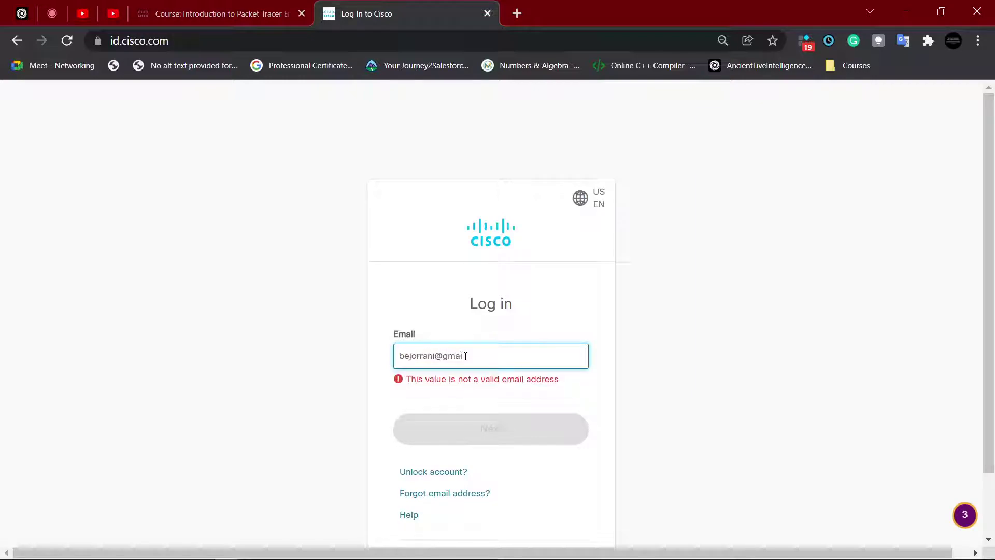
Step: Enter the account e-mail address and password to complete the Cisco login
key("Return")
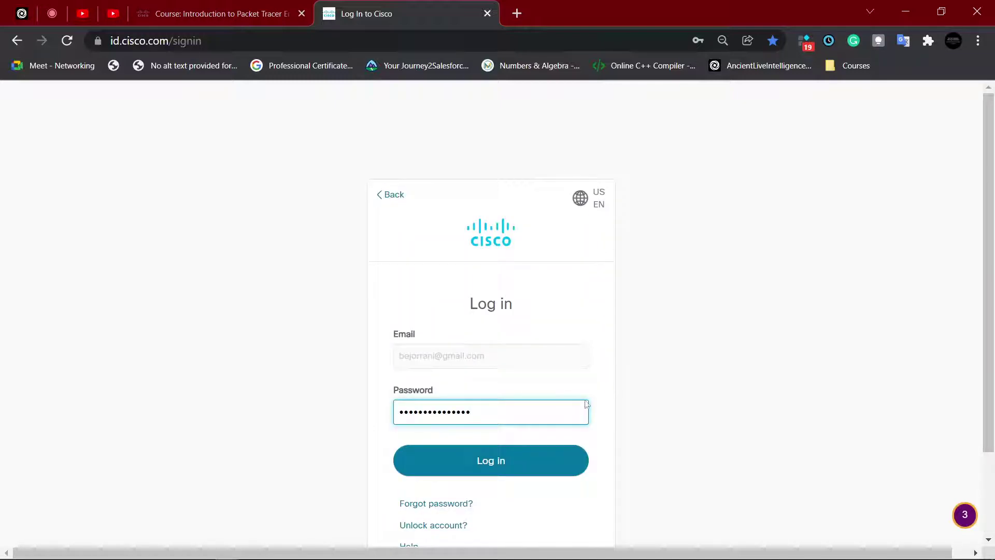
left_click(539, 464)
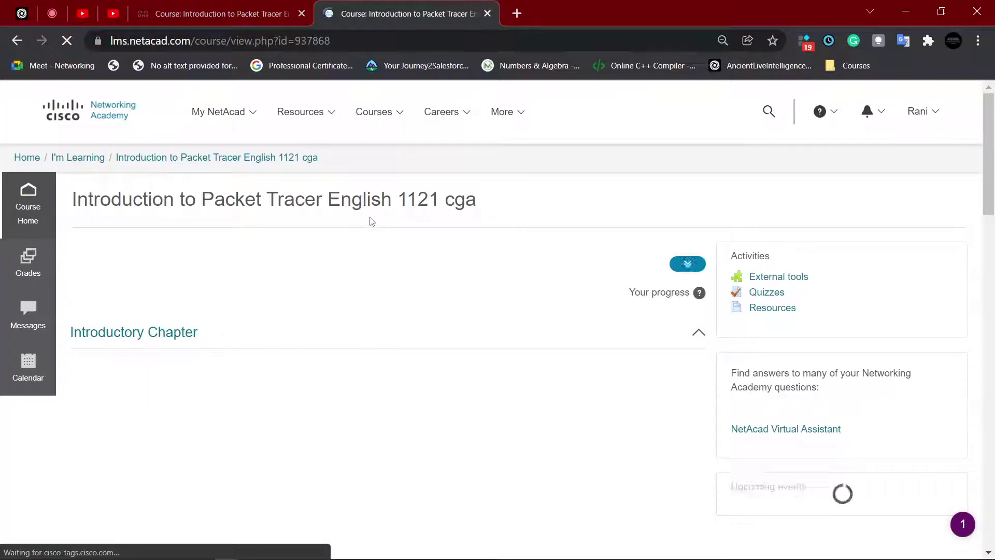
Step: Open Chapter 6 and page forward to lesson 6.2.1.1 on the registration server
scroll(378, 230, "down", 4)
scroll(378, 243, "down", 9)
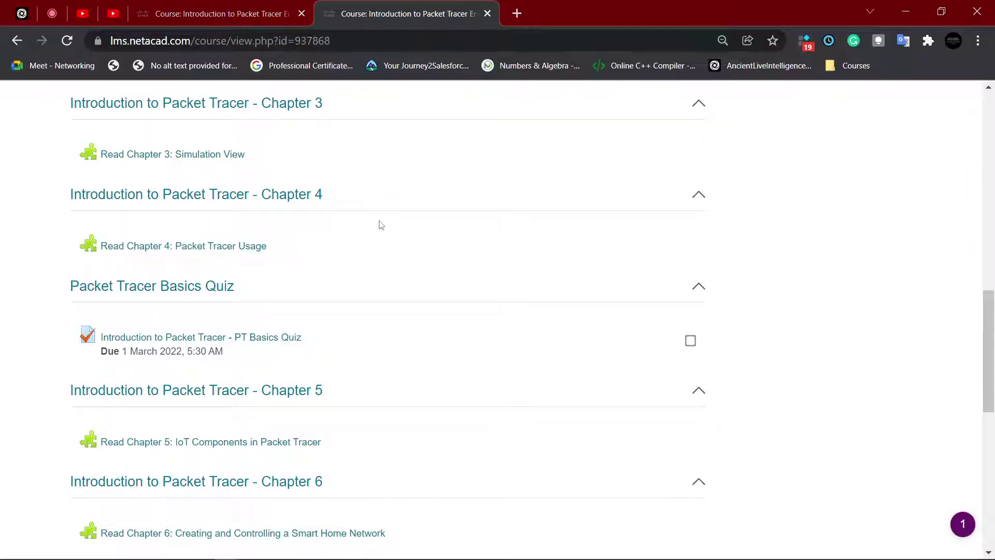
scroll(378, 228, "down", 6)
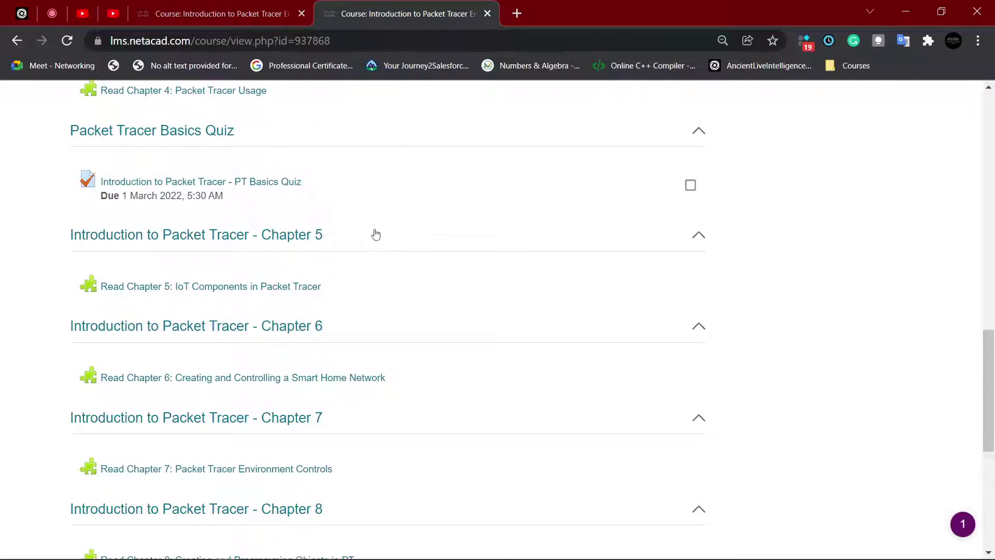
left_click(290, 227)
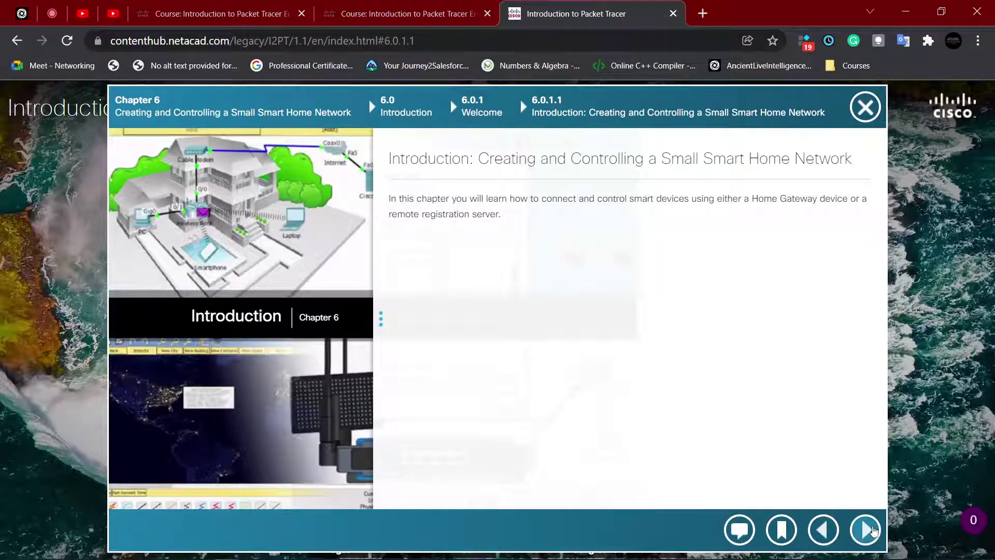
left_click(866, 529)
left_click(866, 531)
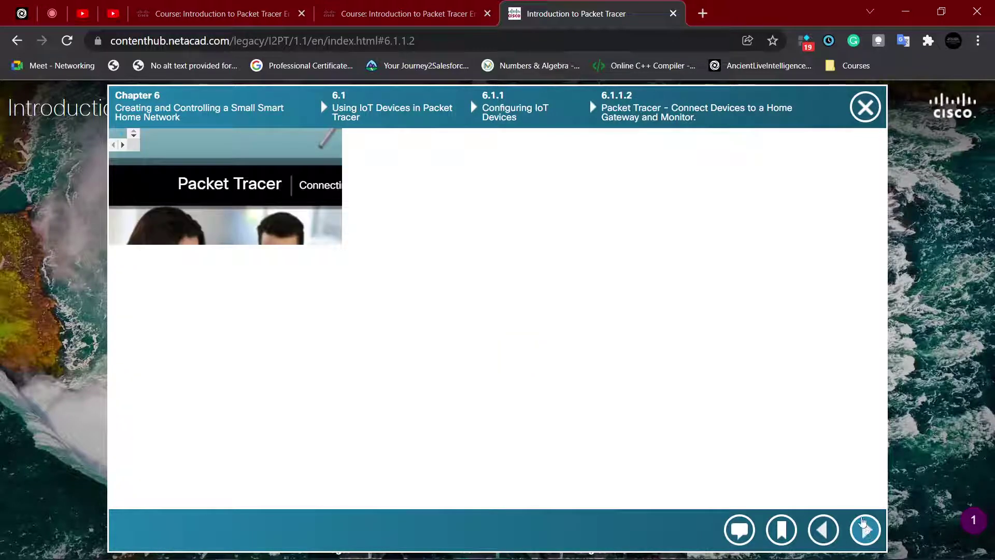
left_click(868, 533)
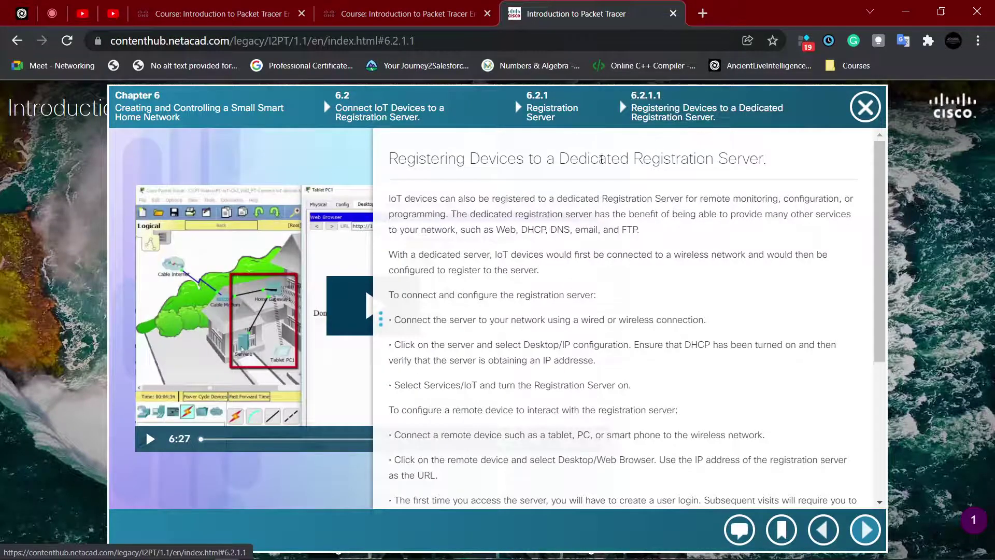
Step: Highlight words in the lesson heading, then bring up the OBS window
left_click_drag(467, 158, 696, 159)
left_click(740, 155)
left_click_drag(764, 159, 467, 162)
left_click(452, 161)
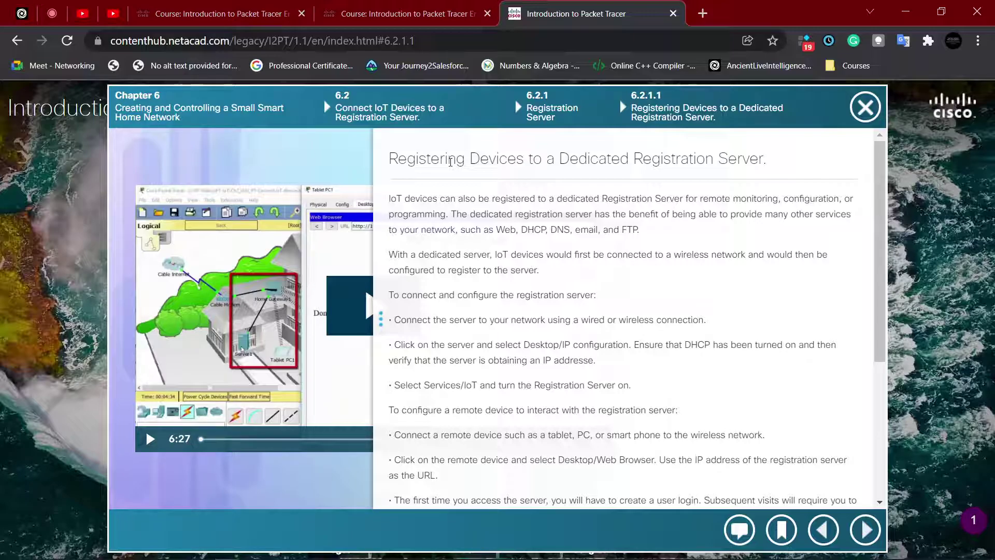
left_click(250, 550)
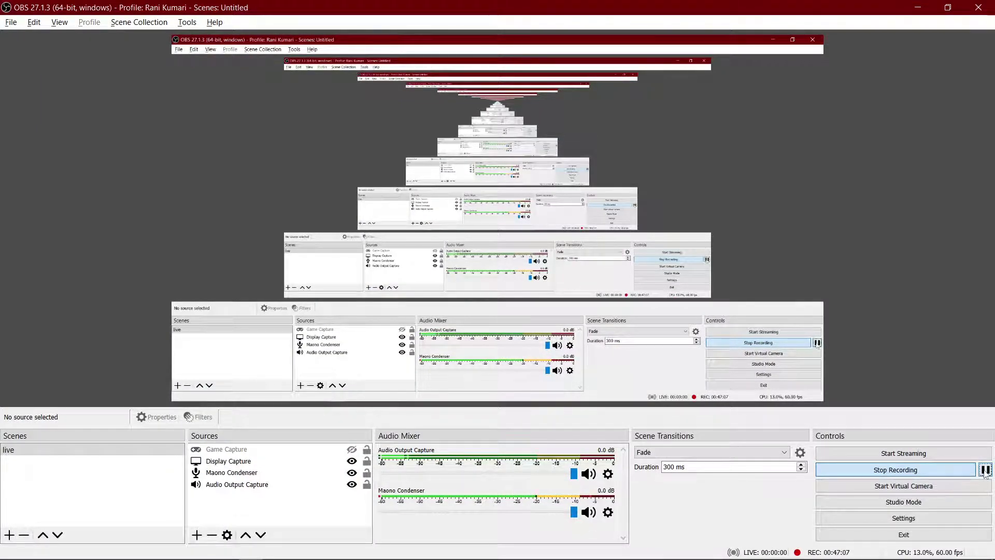
Step: Minimize OBS Studio so Chrome shows lesson 6.2.1.1 again
left_click(924, 8)
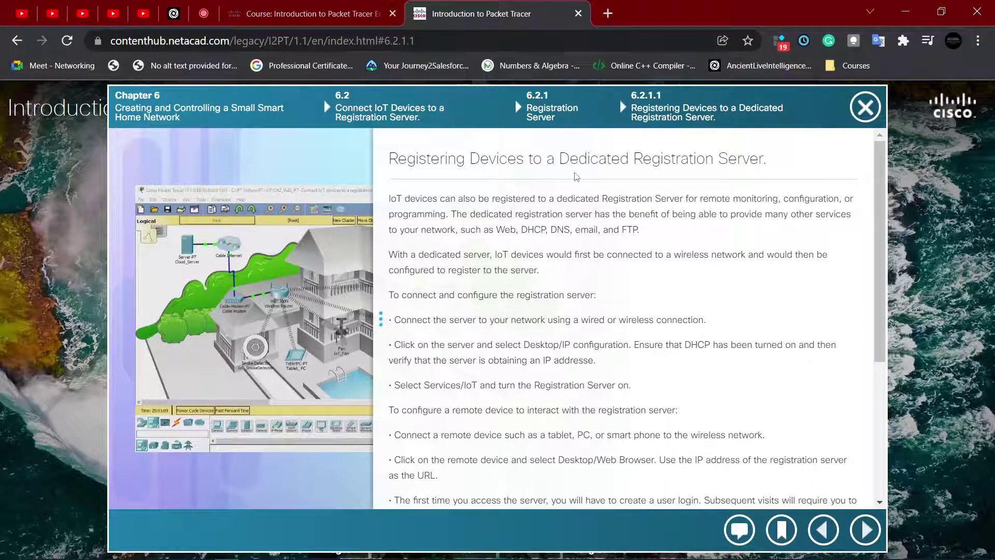
Step: Show lesson 6.2.1.1 full screen with F11 and highlight 'Registration Server.' in its heading
key("F11")
left_click_drag(389, 110, 547, 110)
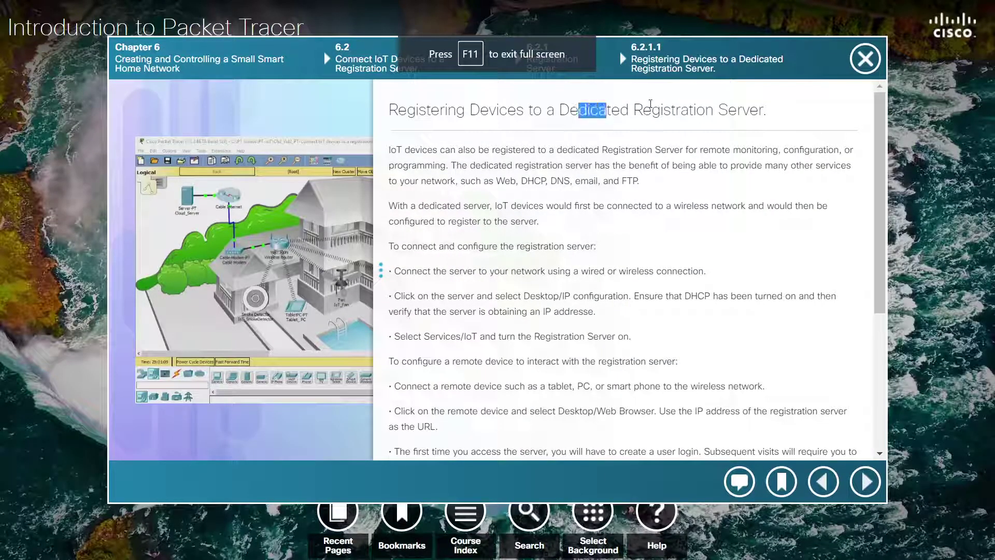
mouse_move(329, 308)
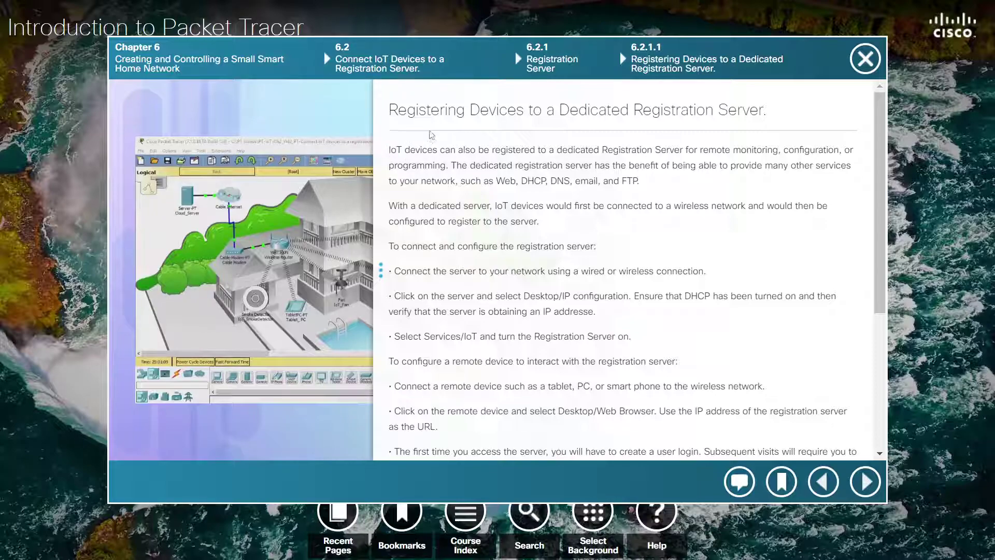
left_click_drag(594, 112, 638, 112)
left_click(757, 107)
left_click(673, 110)
Step: Highlight 'remote monitoring', 'programming' and the services list in the first paragraph
left_click_drag(779, 149, 719, 150)
left_click(694, 151)
left_click(725, 192)
left_click_drag(701, 154, 767, 149)
left_click(769, 150)
left_click_drag(448, 168, 405, 168)
left_click(477, 175)
left_click_drag(447, 182, 481, 182)
left_click(522, 192)
left_click_drag(637, 180, 596, 181)
left_click_drag(536, 170, 531, 170)
left_click(572, 182)
Step: Zoom the lesson to 125% and highlight the configure the registration server line
key("ctrl+plus")
key("ctrl+plus")
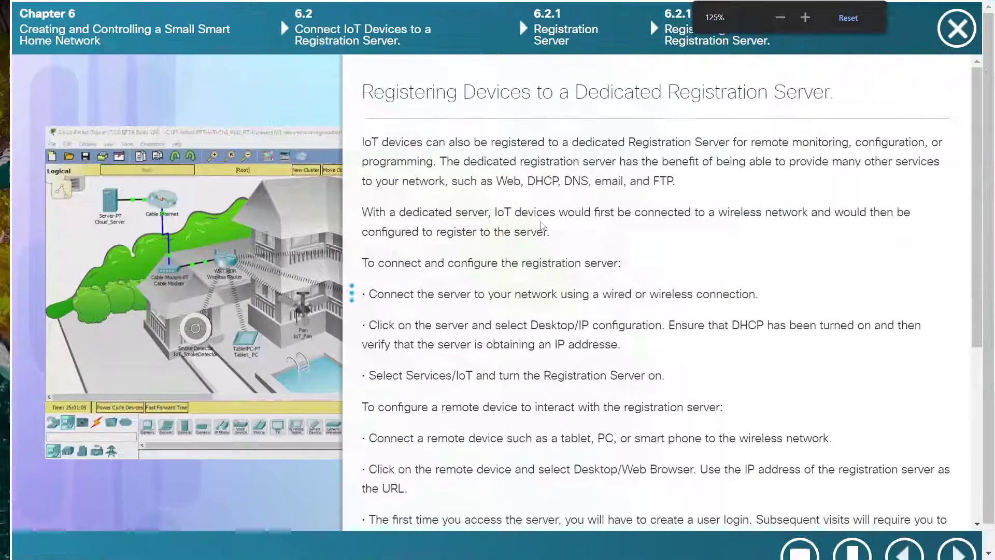
left_click_drag(433, 258, 549, 263)
left_click(624, 270)
left_click(476, 258)
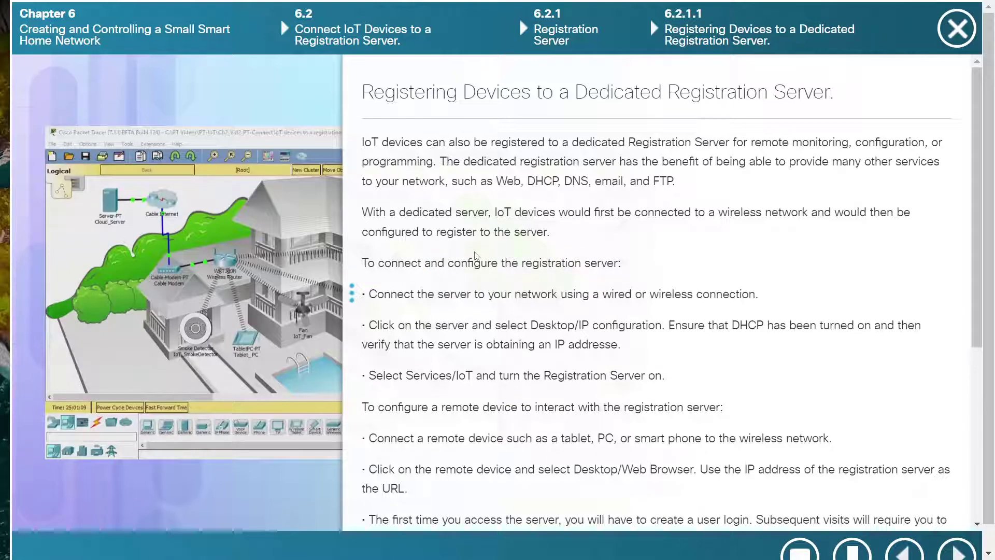
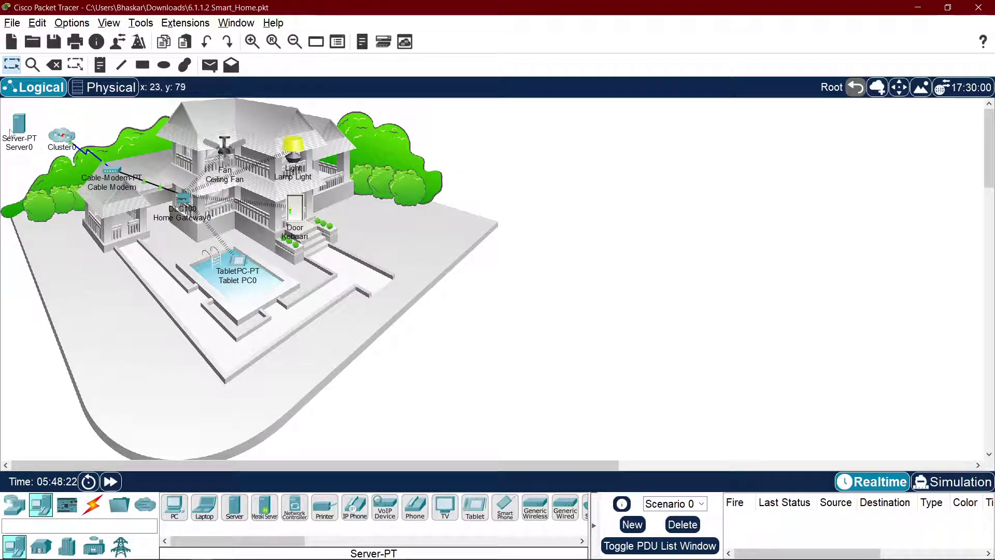
Step: Try a copper straight-through cable from Server0 to Cluster0, then cancel it because Cluster0 has no free port
left_click(92, 506)
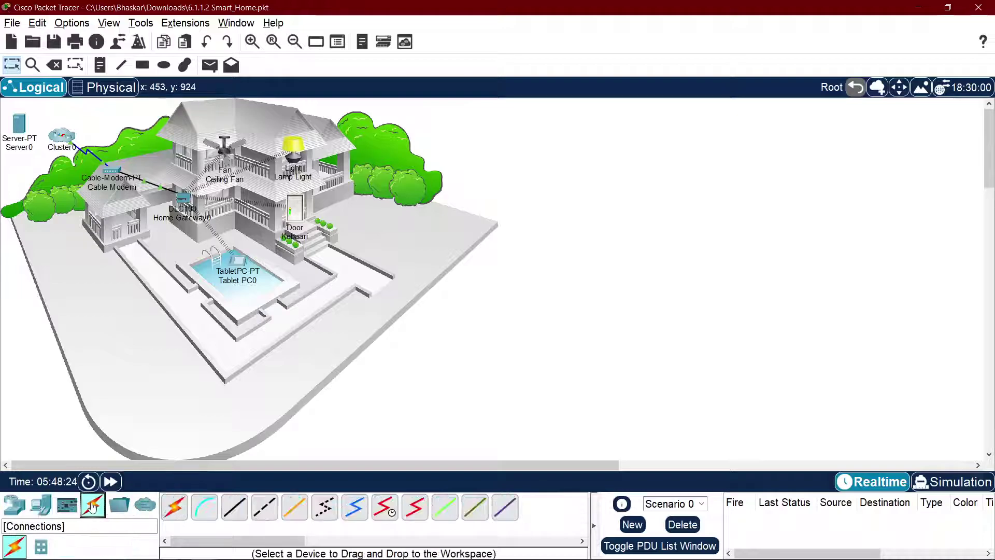
left_click(235, 507)
left_click(17, 125)
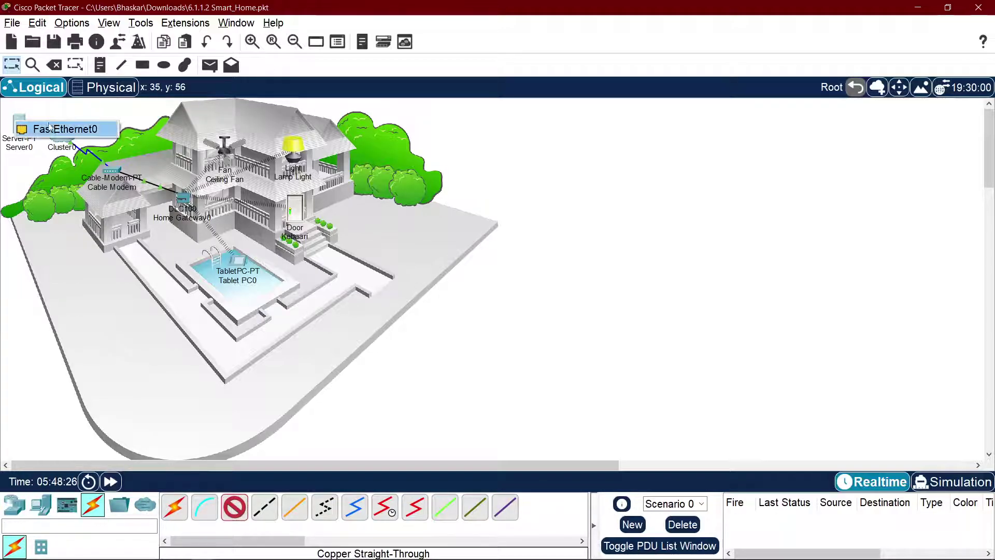
left_click(32, 133)
left_click(75, 146)
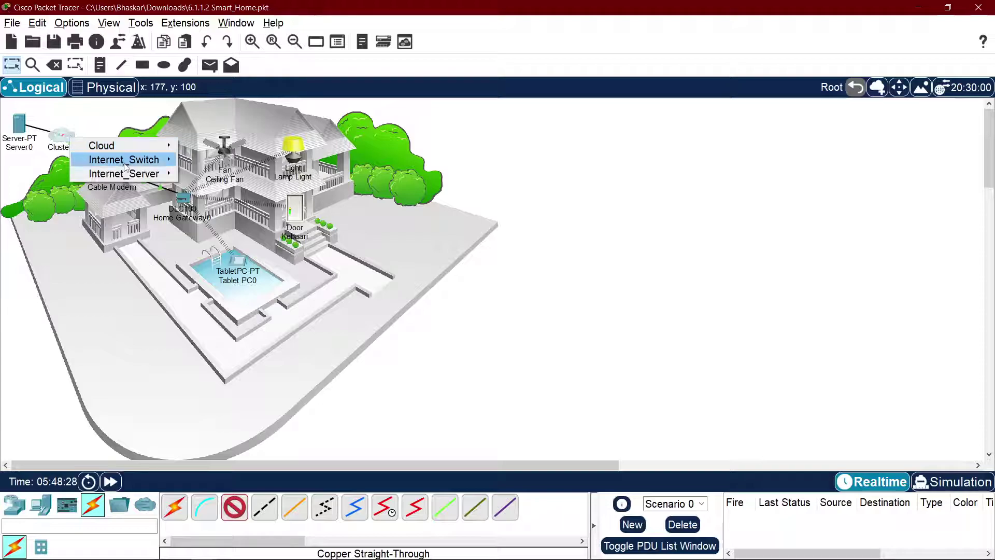
mouse_move(126, 165)
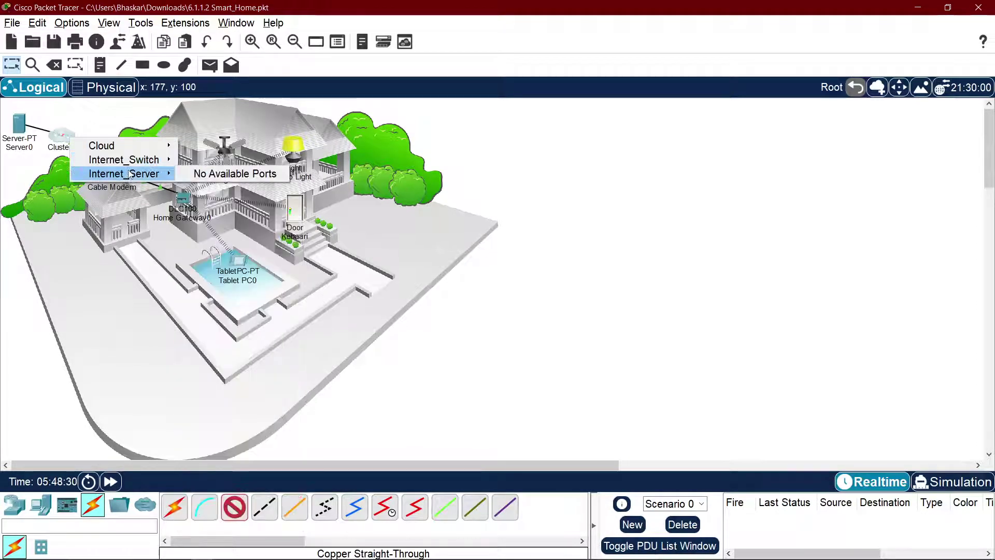
left_click(196, 174)
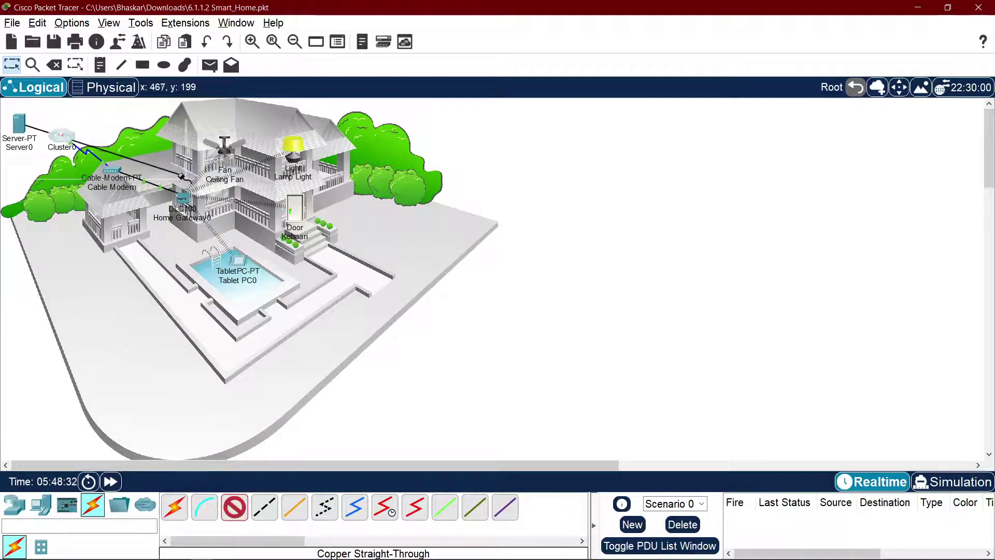
left_click(54, 134)
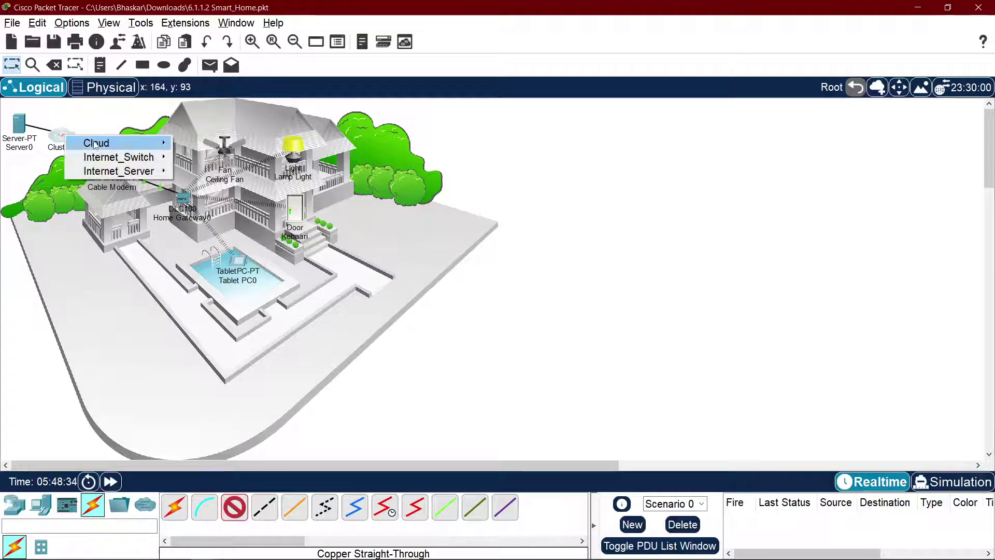
mouse_move(151, 144)
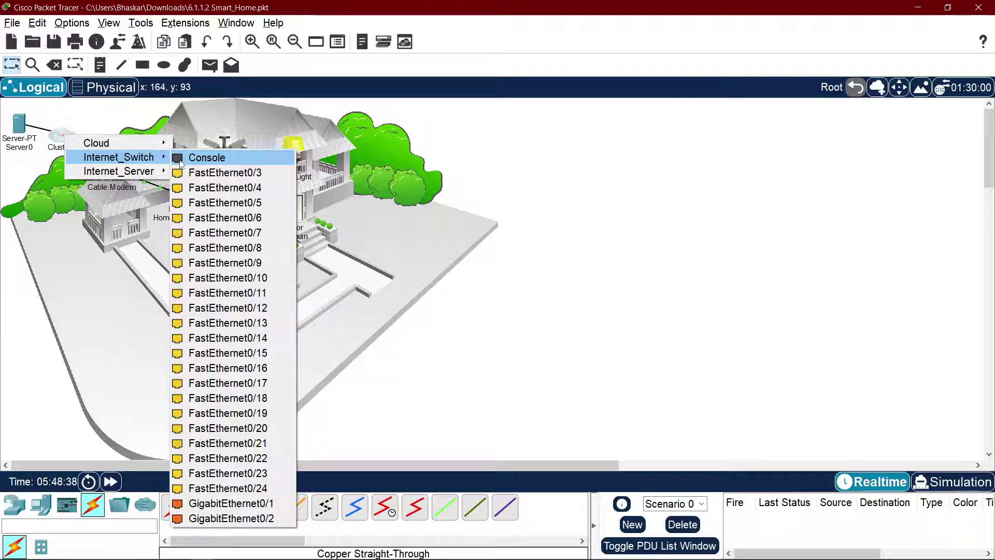
left_click(792, 211)
key("Escape")
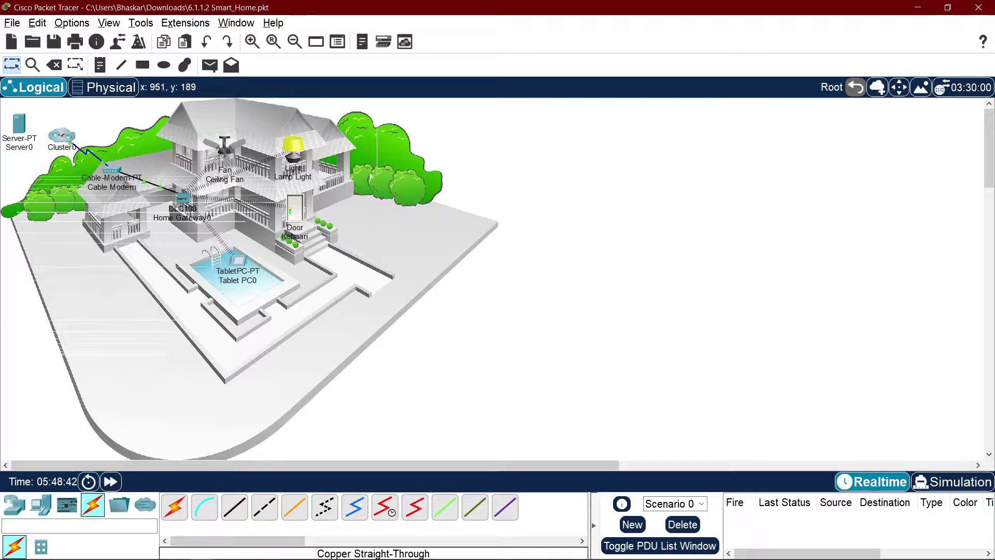
Step: Delete Server0 from the topology and move Cluster0 to the right of the house
left_click_drag(17, 125, 579, 186)
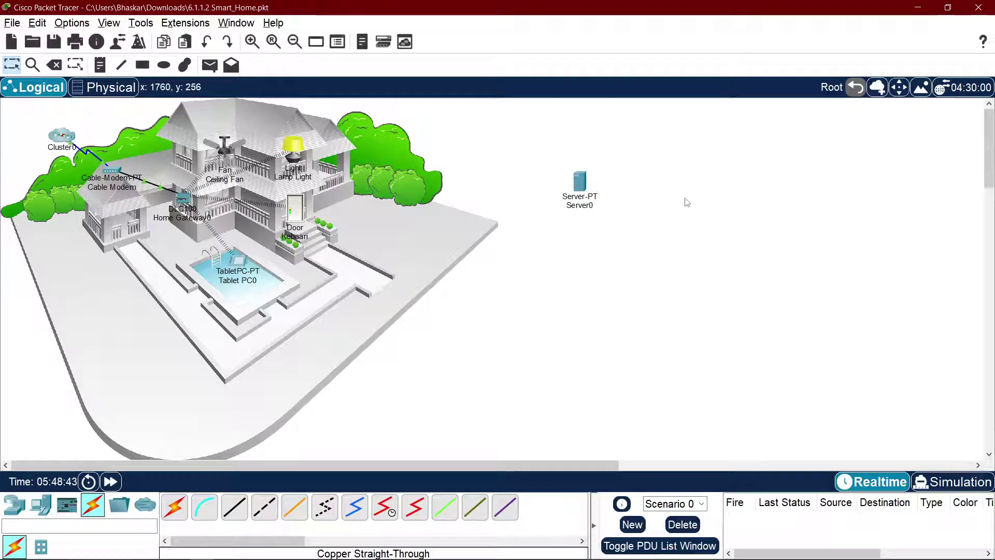
key("Delete")
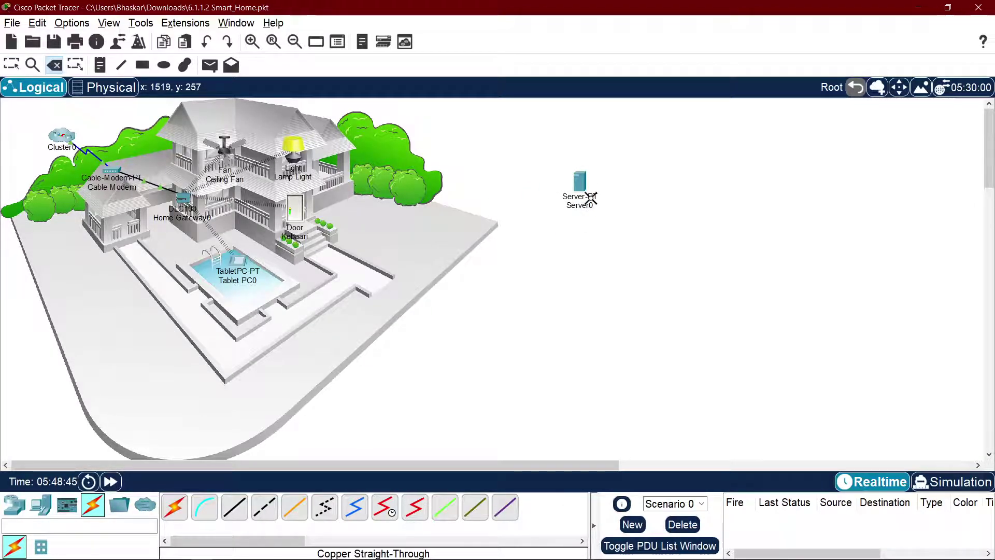
left_click(586, 199)
left_click(532, 303)
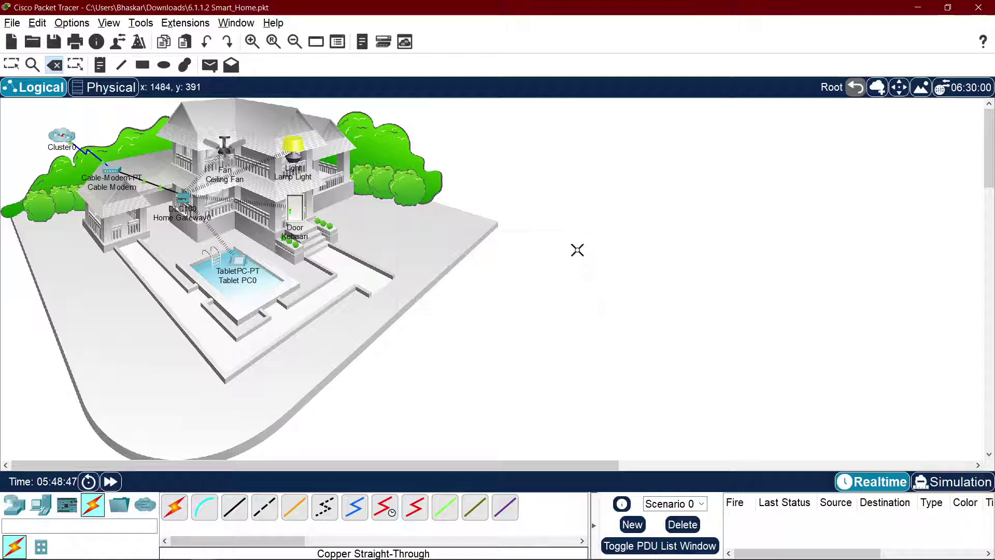
key("Escape")
left_click_drag(54, 133, 700, 192)
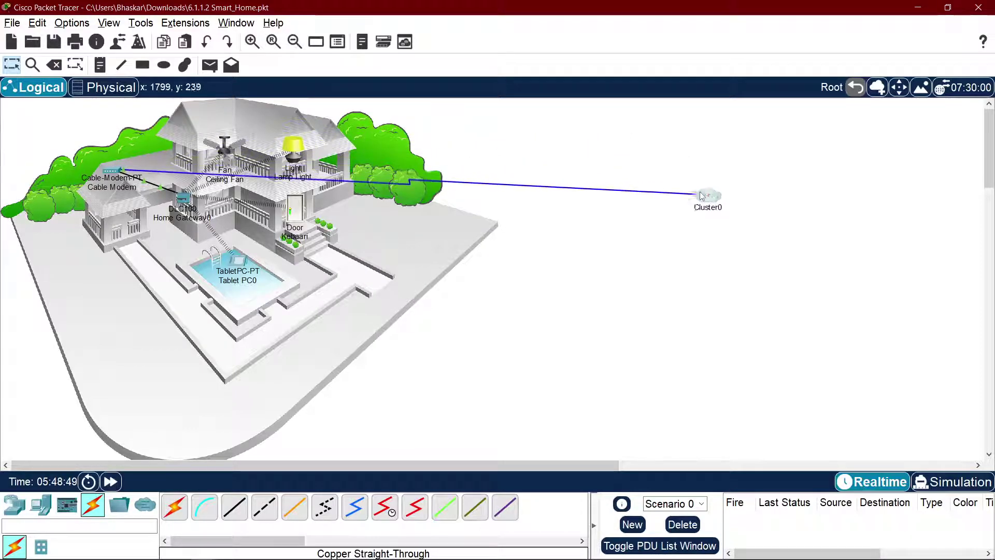
Step: Inside Cluster0, move the cloud toward the centre and copy Internet_Server, undoing the extra duplicate
double_click(717, 208)
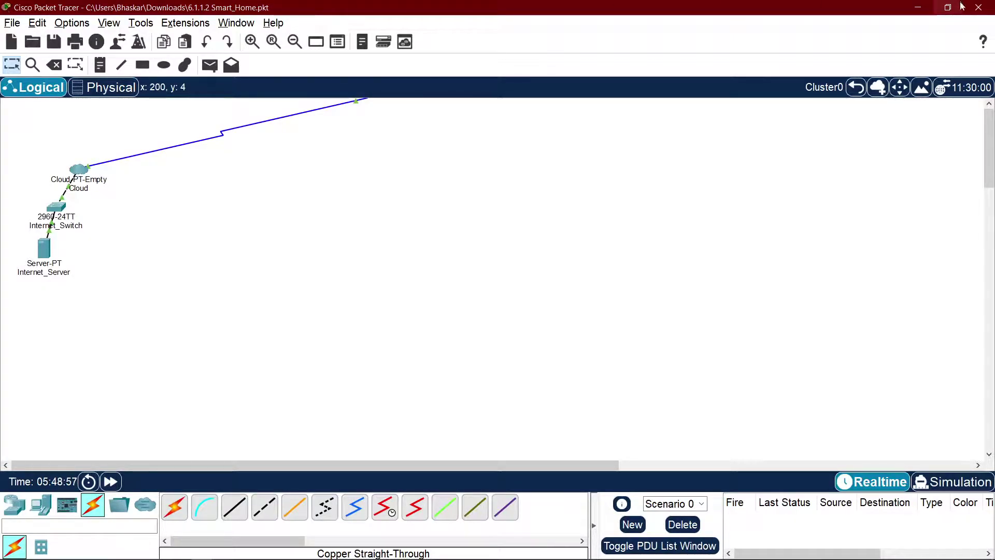
left_click(210, 551)
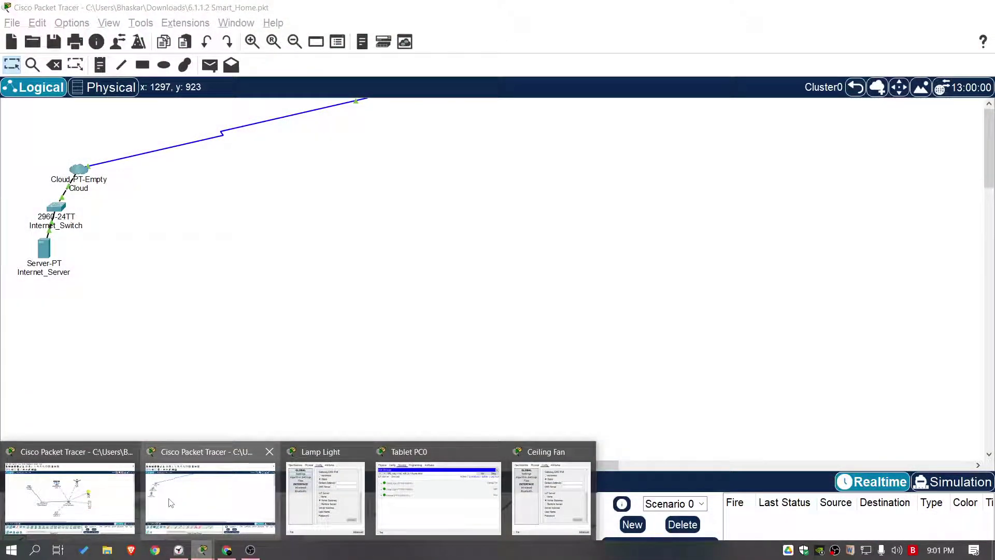
mouse_move(65, 492)
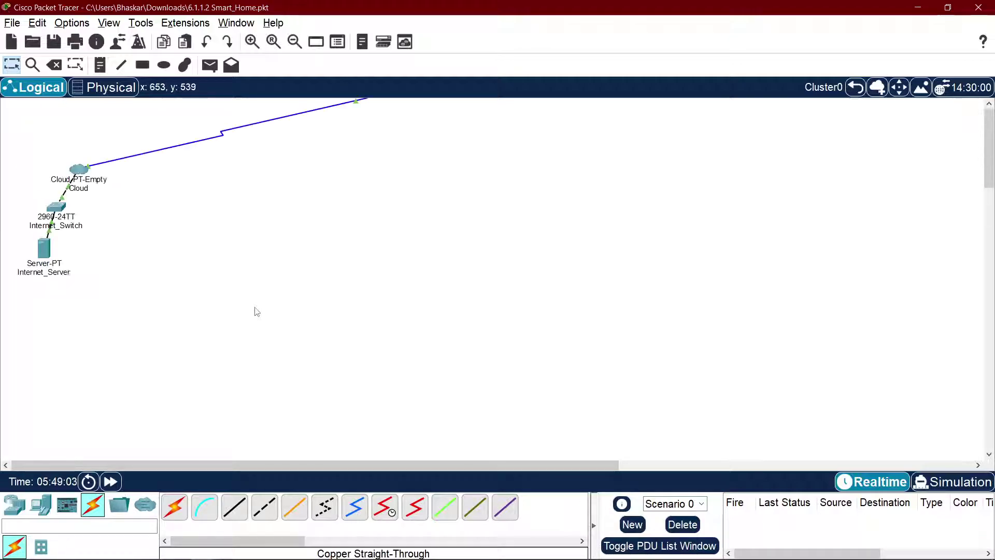
left_click_drag(86, 177, 319, 260)
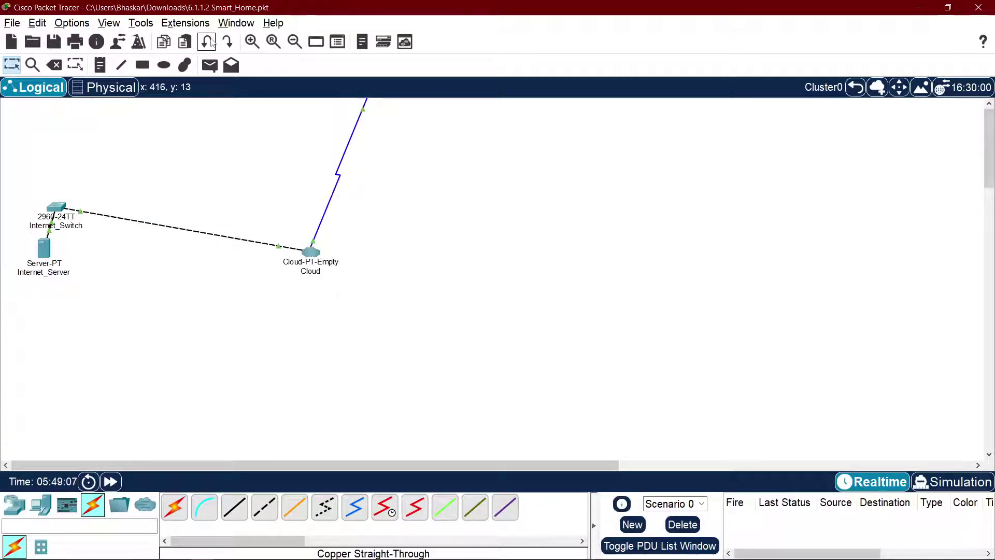
left_click(295, 42)
scroll(309, 166, "up", 3)
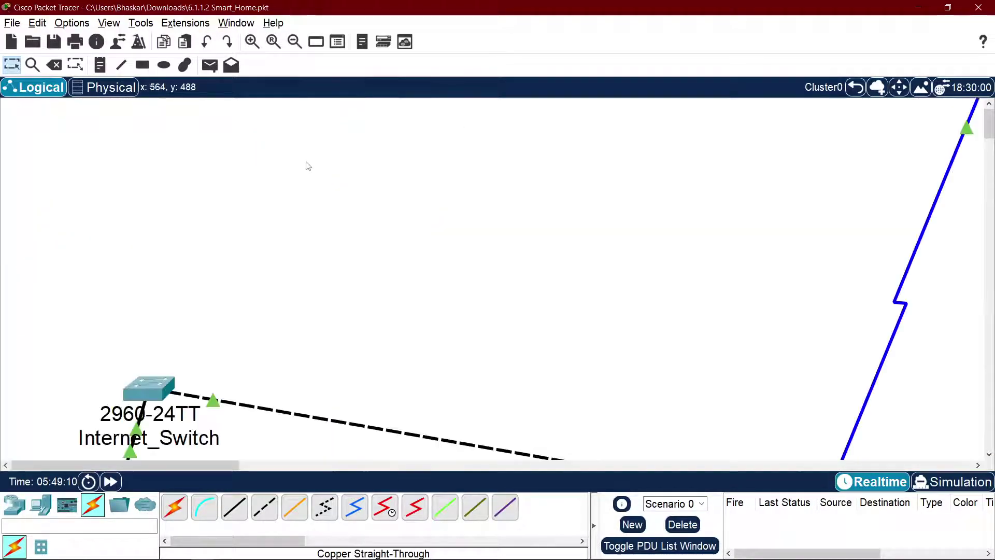
scroll(309, 166, "down", 1)
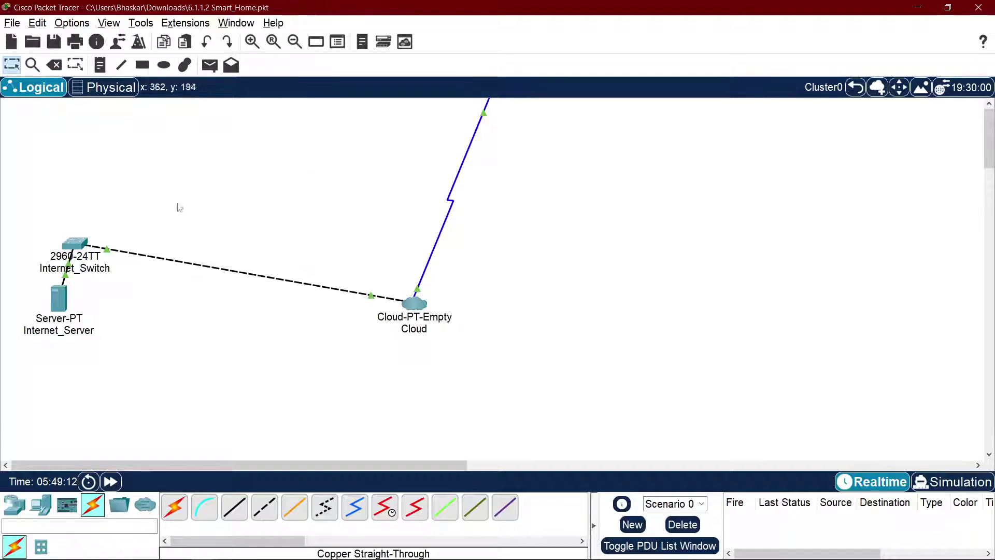
left_click_drag(62, 297, 72, 242)
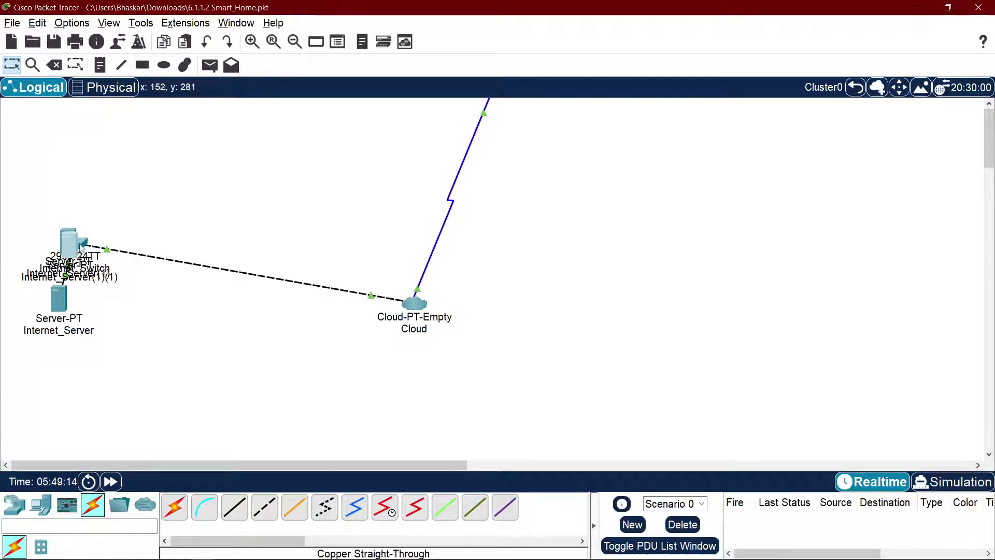
key("ctrl+z")
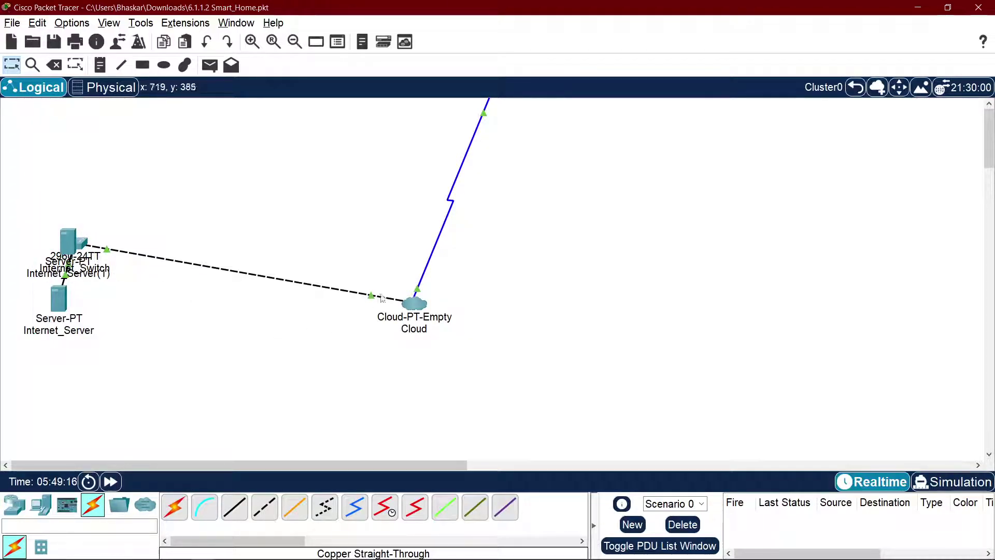
Step: Move the cloud top-left, Internet_Server(1) off the switch, and Internet_Switch to mid-canvas
left_click_drag(412, 301, 91, 147)
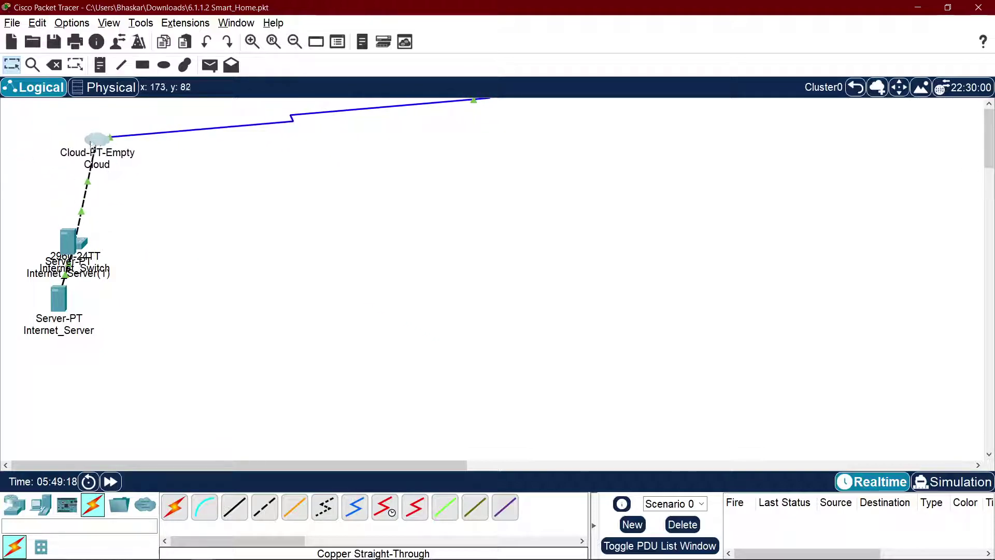
left_click_drag(69, 248, 274, 278)
left_click_drag(91, 262, 394, 218)
left_click_drag(412, 278, 414, 277)
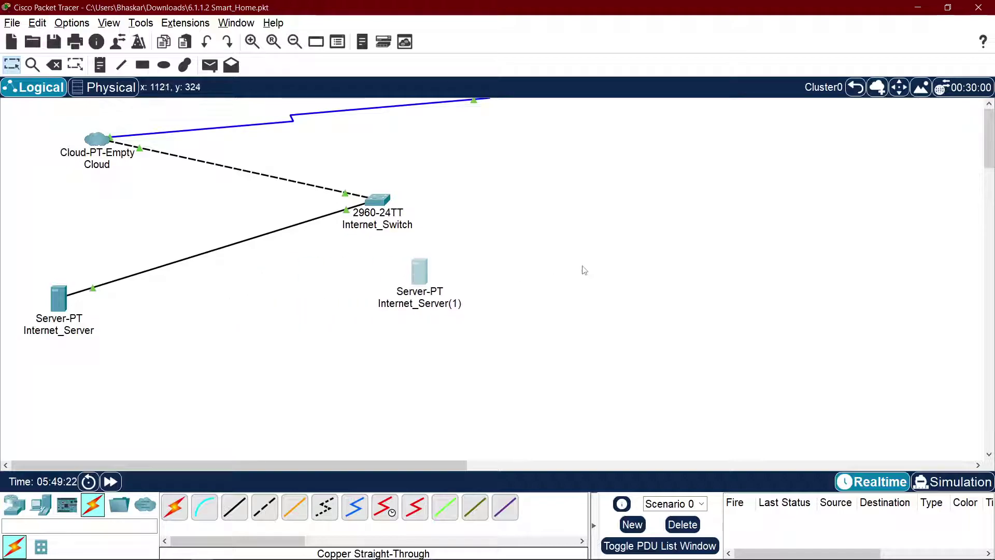
left_click(104, 87)
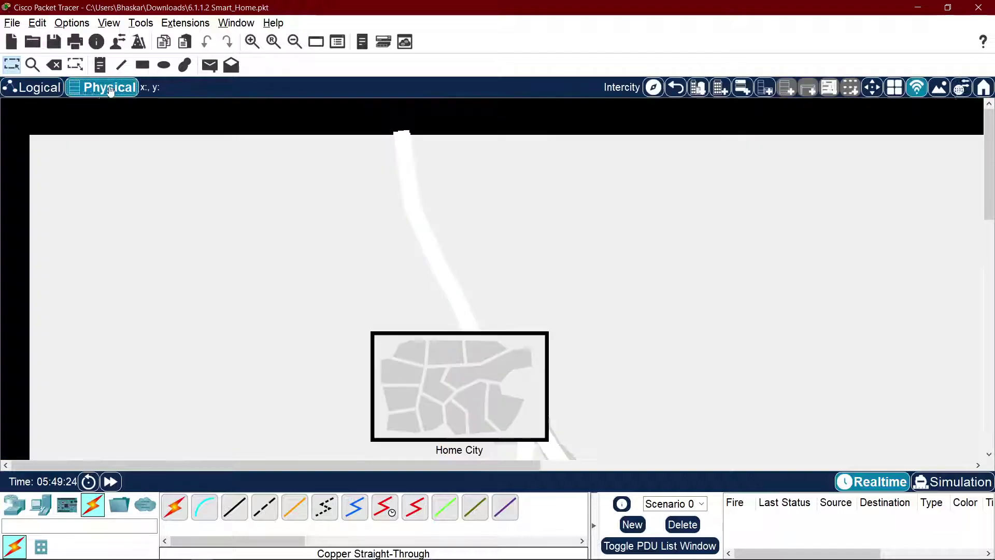
left_click(36, 87)
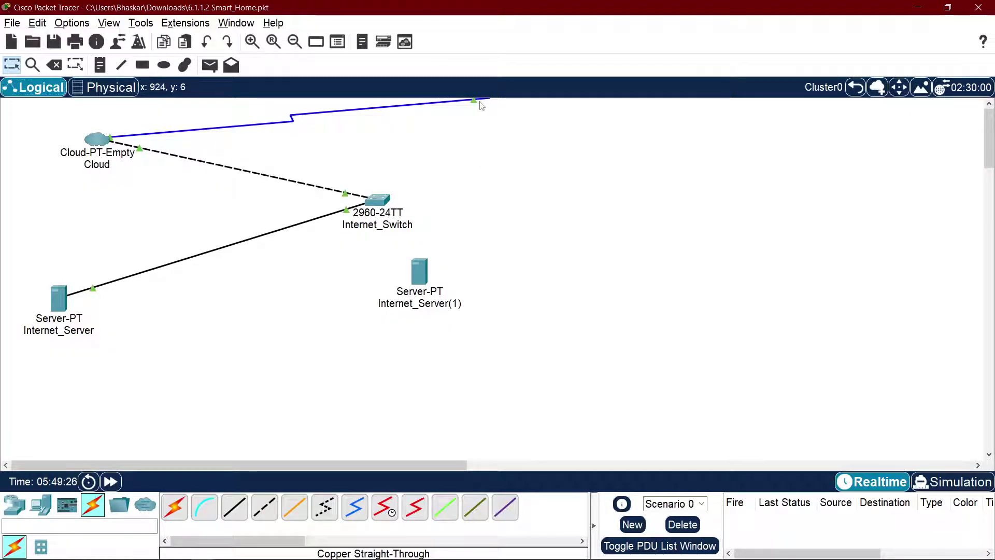
Step: Cancel the dangling cloud link, move Internet_Switch up-left beside the Cloud, and toggle simulation mode
left_click_drag(482, 105, 406, 153)
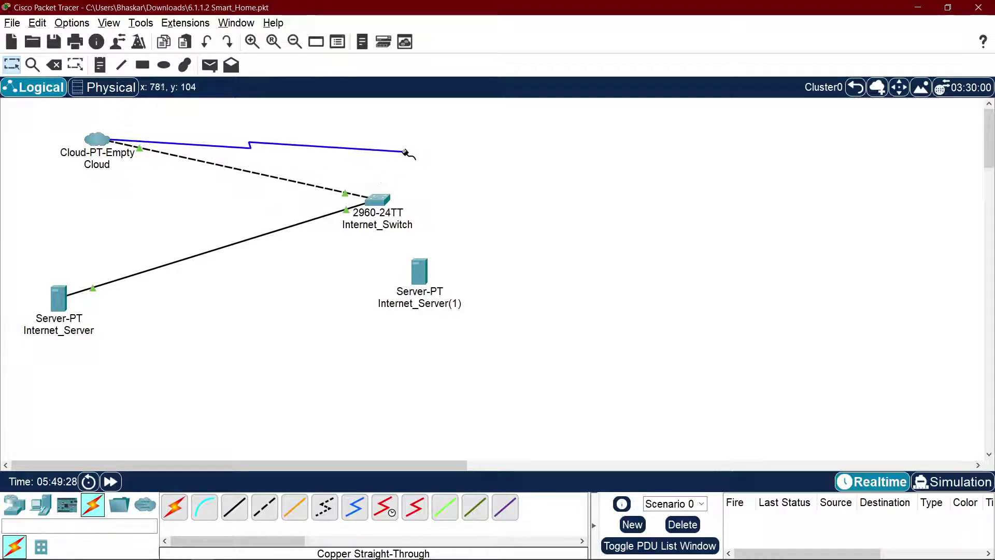
key("Escape")
left_click_drag(384, 202, 259, 171)
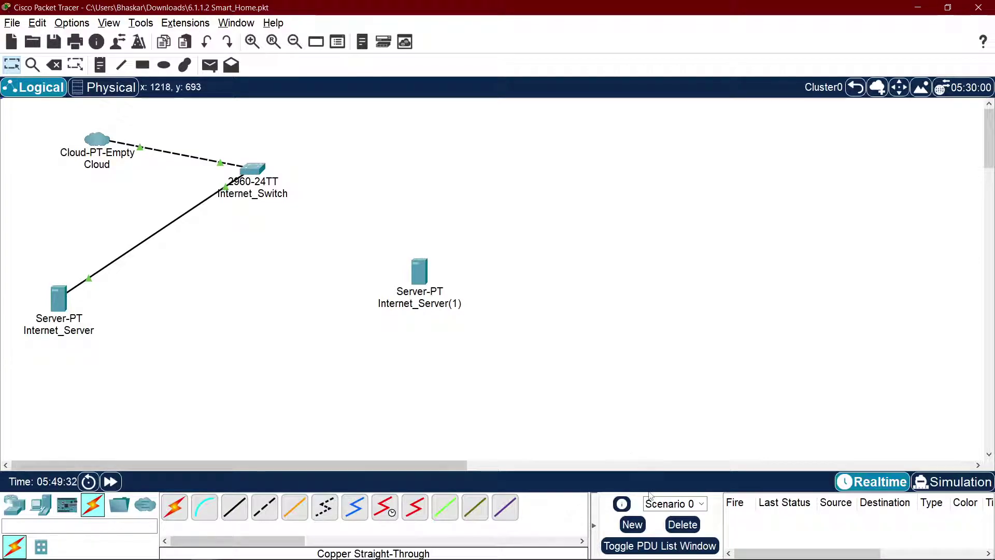
left_click(977, 480)
left_click(846, 481)
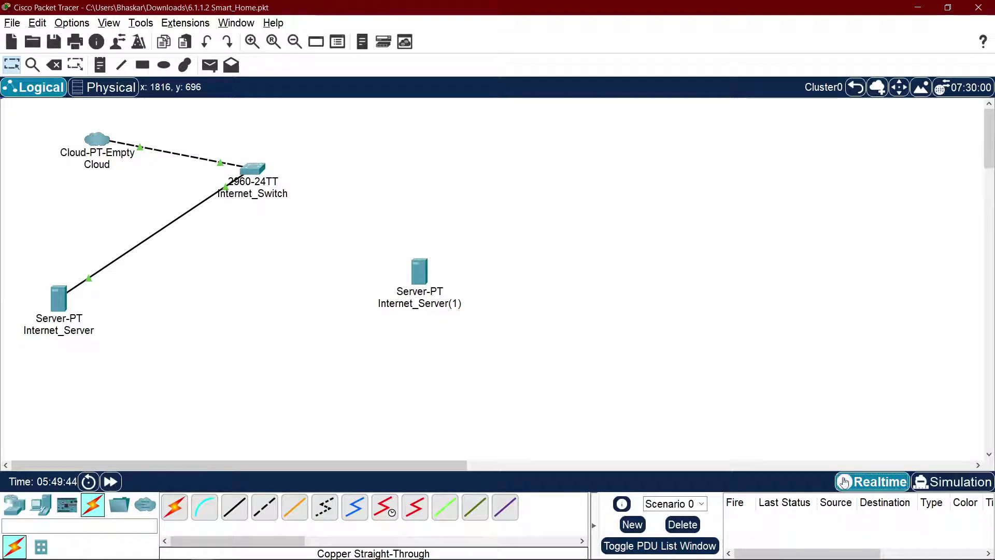
key("alt+Tab")
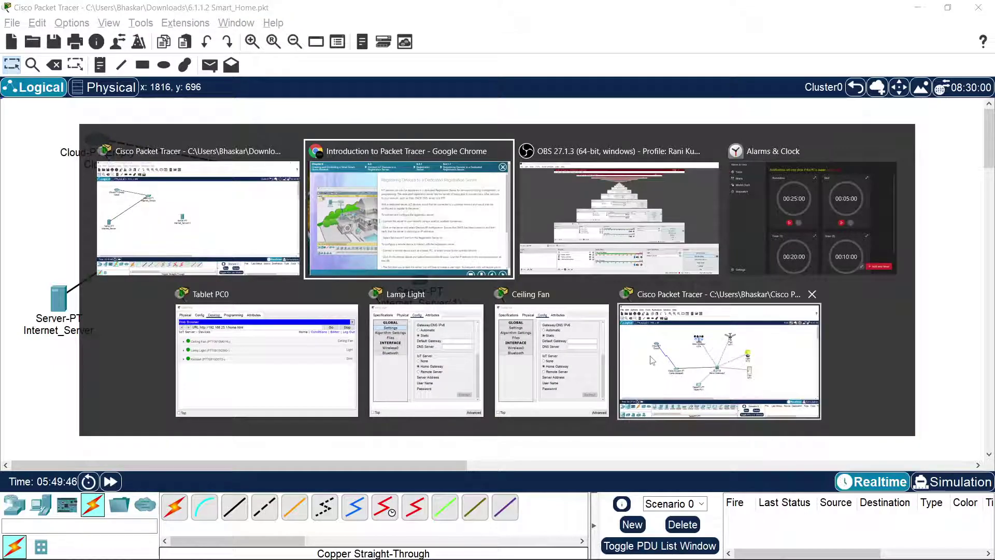
Step: Close the sdaa.pkt network without saving its changes
left_click(722, 387)
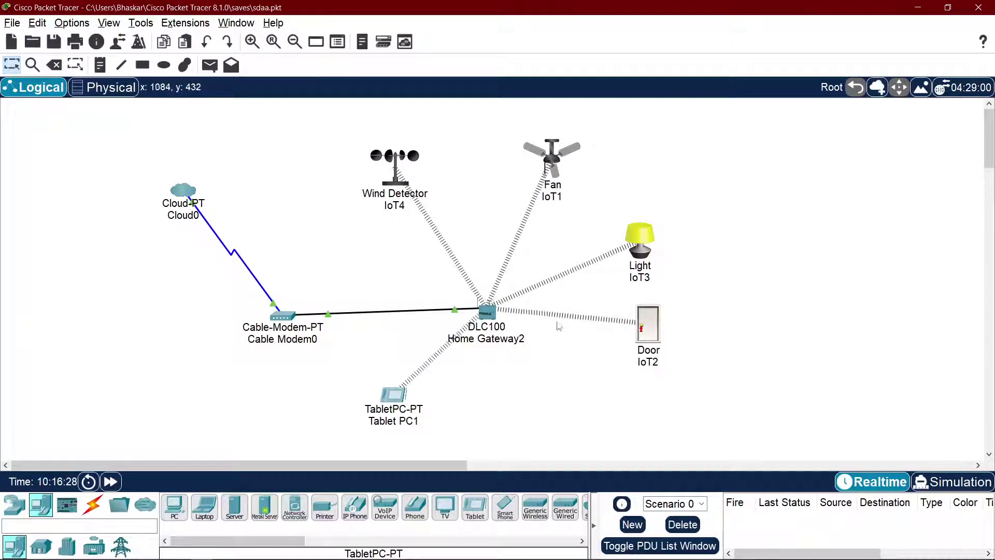
left_click_drag(488, 312, 476, 268)
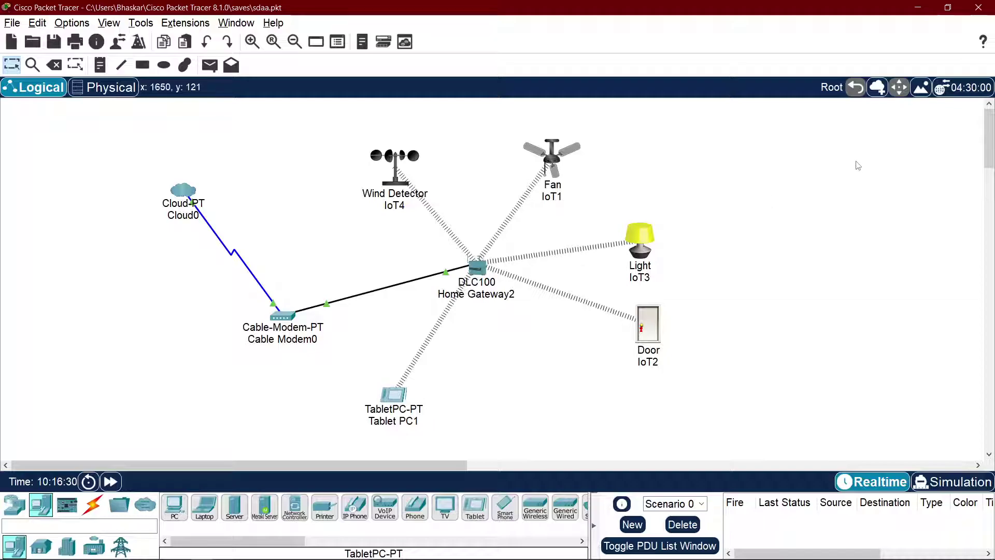
left_click(978, 7)
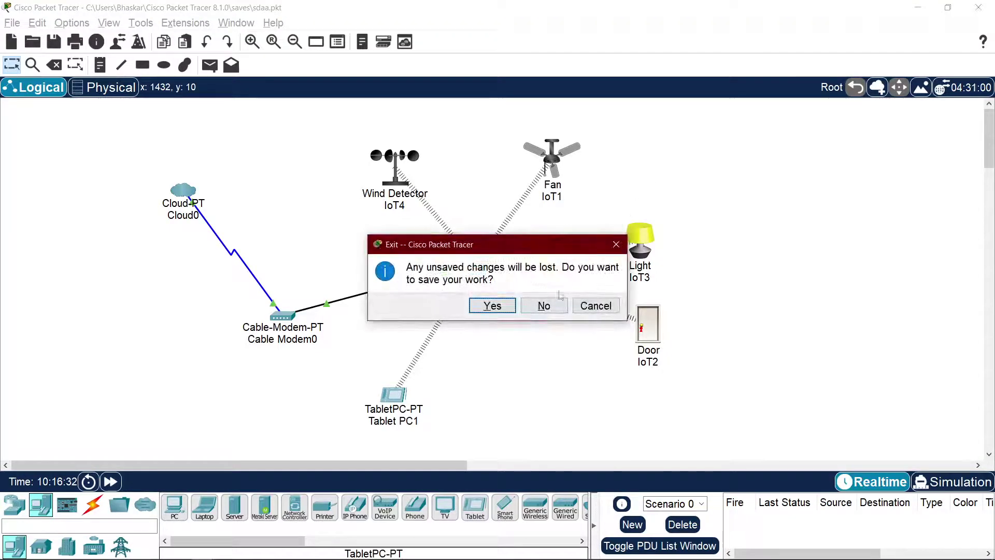
left_click(555, 305)
Step: Delete all four Cluster0 devices, then undo to restore them
left_click_drag(530, 245, 311, 332)
left_click(80, 377)
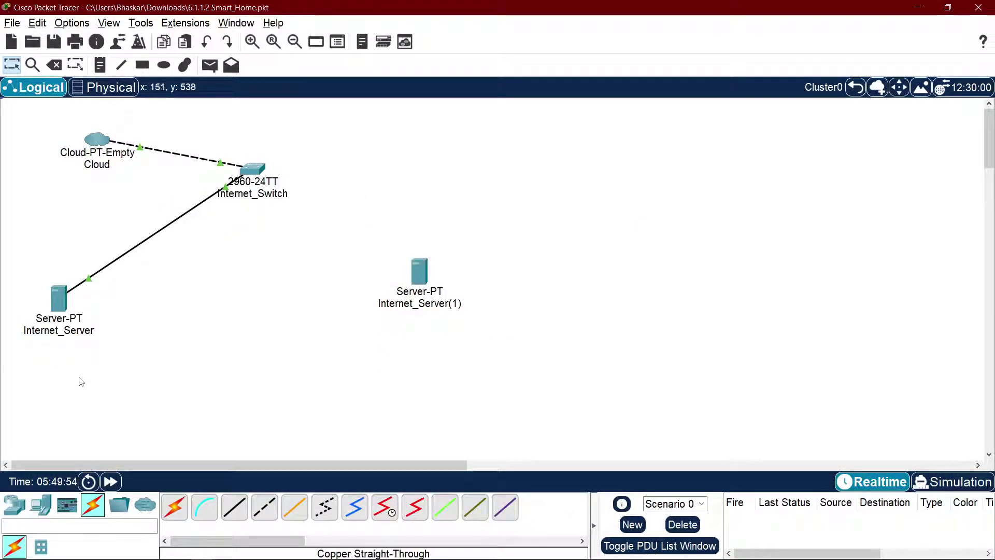
left_click_drag(63, 383, 617, 171)
key("Delete")
key("Return")
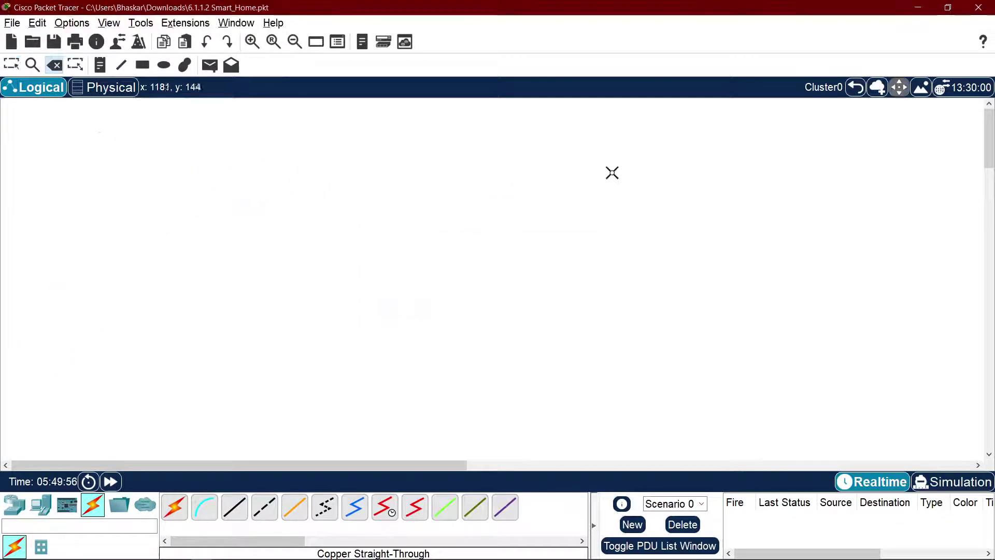
key("Escape")
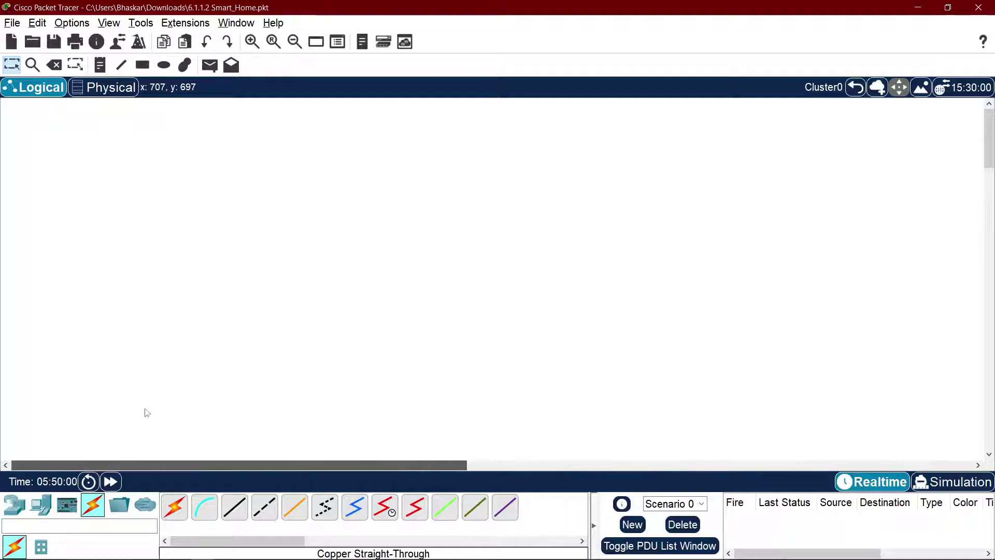
key("ctrl+z")
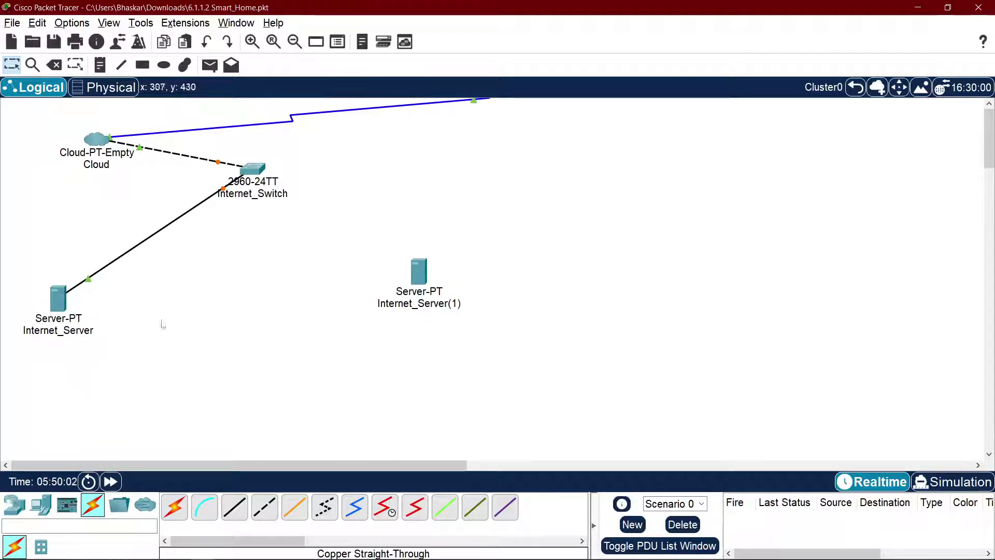
Step: Reopen Smart_Home.pkt from Recent Files, discarding unsaved changes
left_click(12, 23)
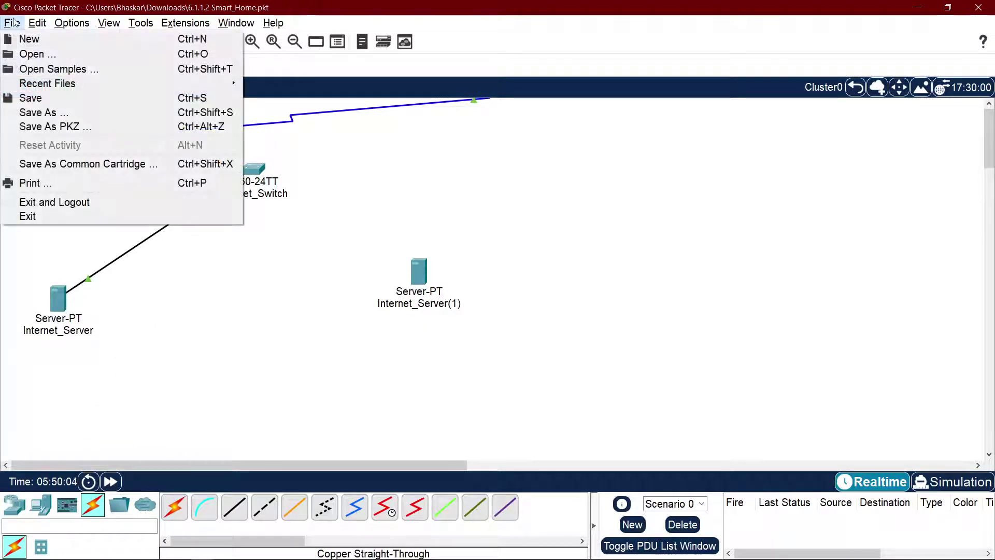
left_click(11, 23)
left_click(12, 23)
mouse_move(41, 81)
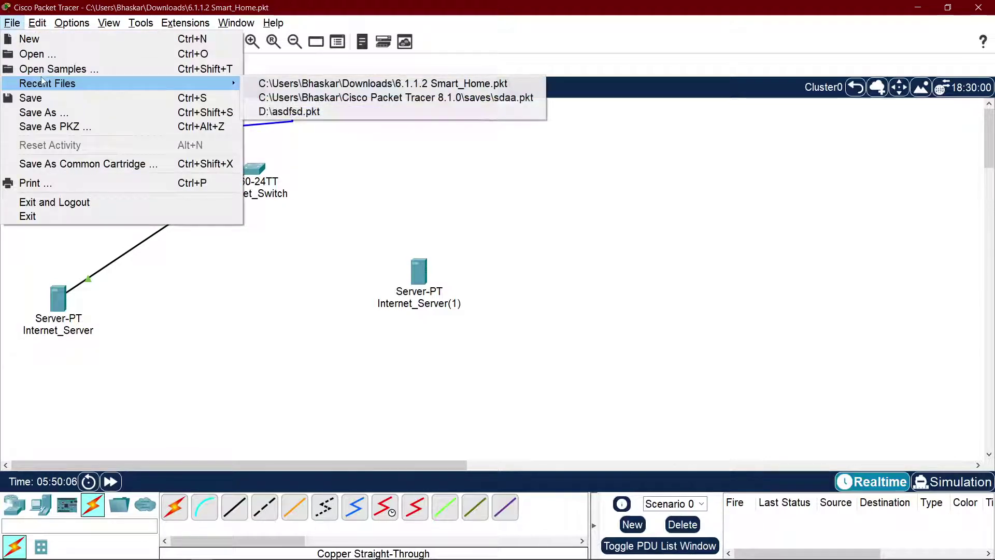
left_click(377, 83)
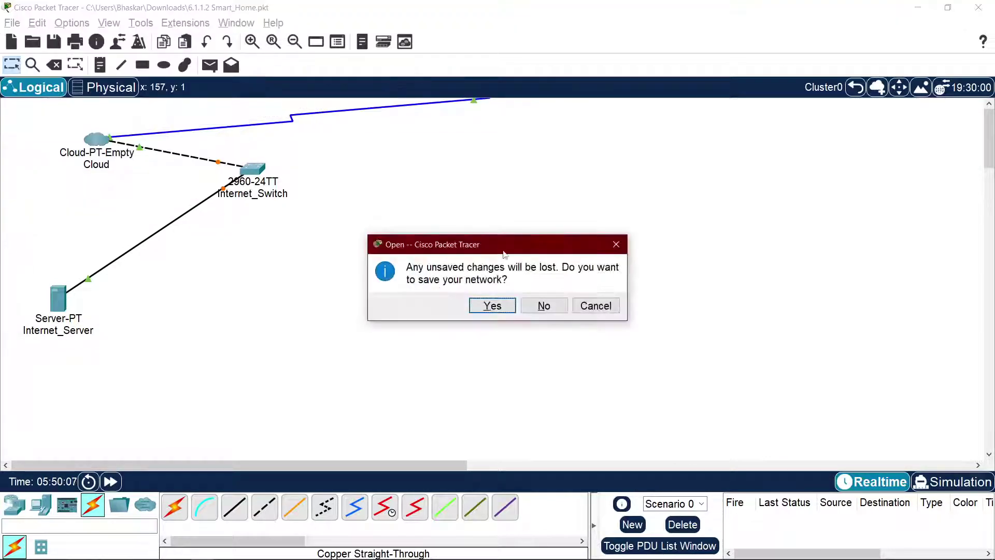
left_click(543, 305)
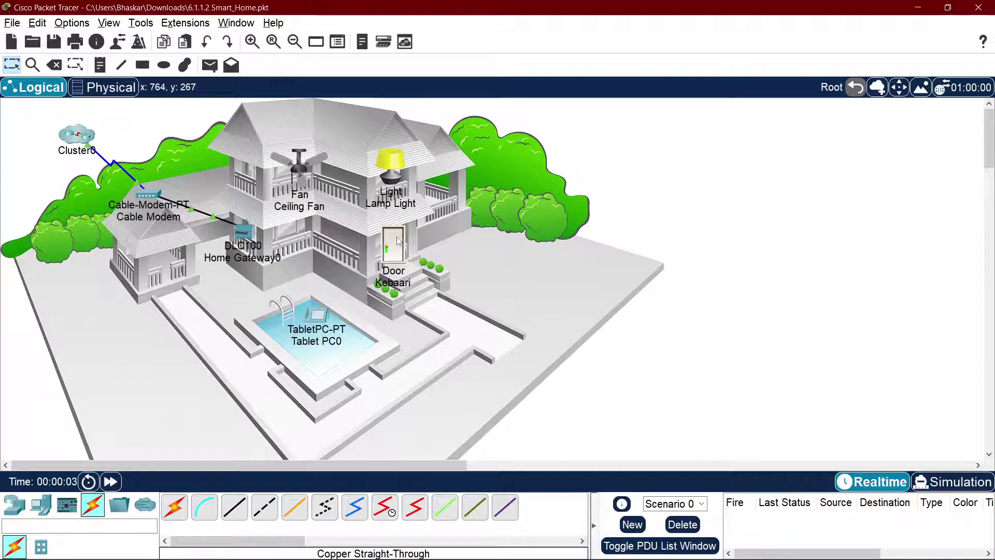
Step: Nudge Cluster0 slightly down-left and pick a generic Server from End Devices
mouse_move(399, 240)
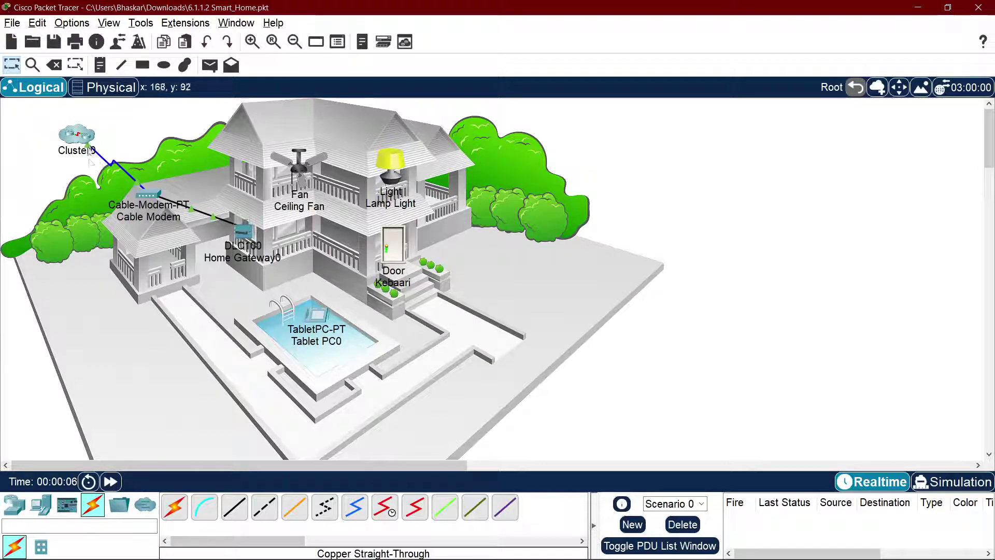
left_click_drag(81, 144, 73, 160)
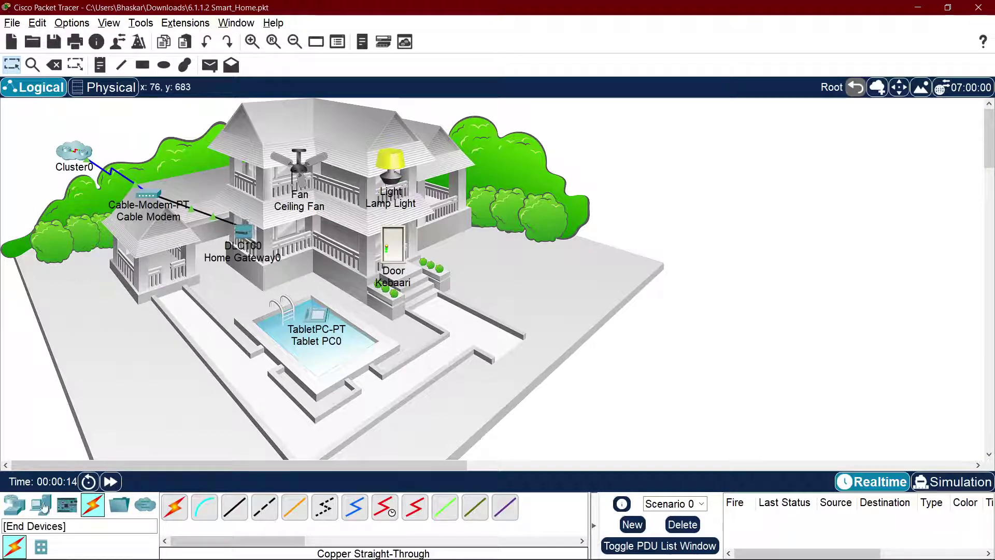
left_click(14, 505)
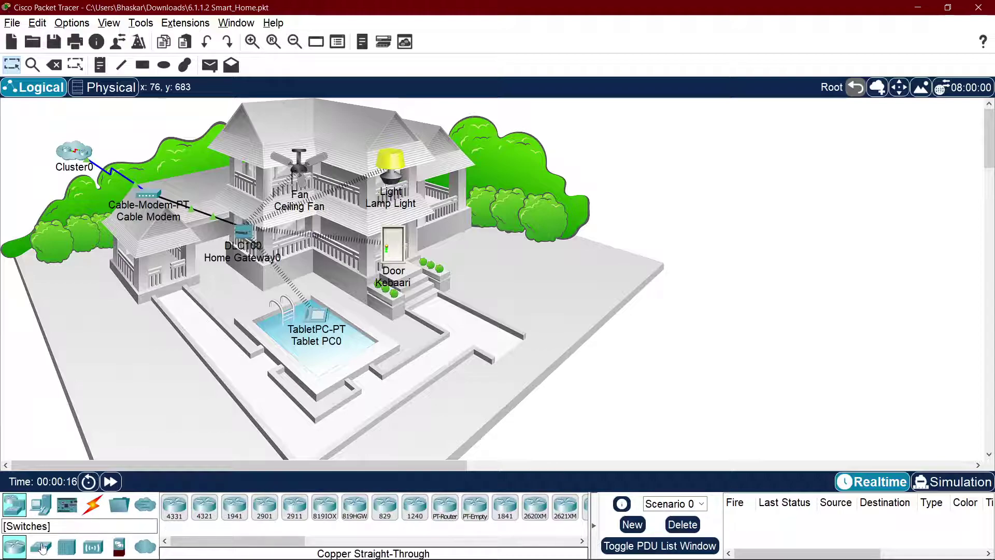
left_click(41, 505)
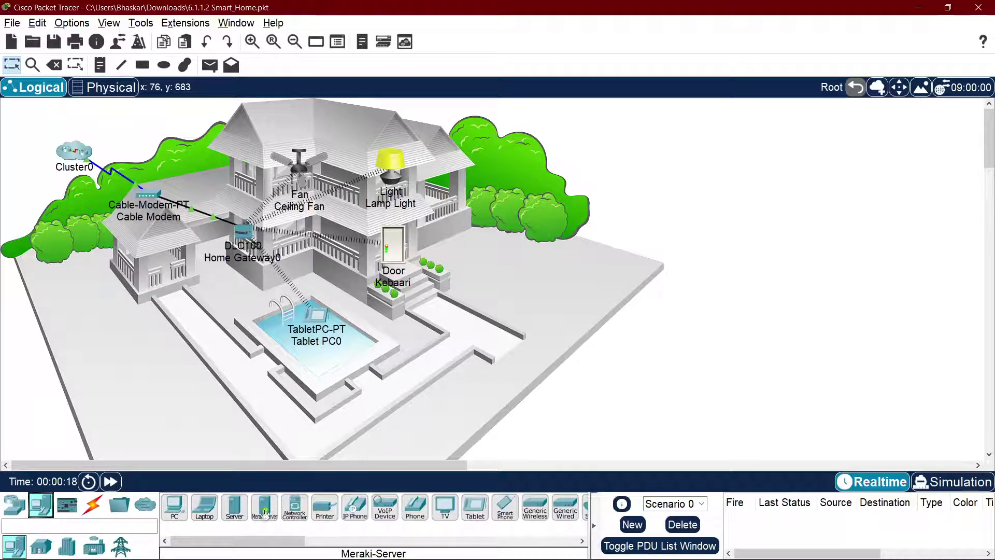
left_click(234, 505)
Step: Place Server0 top-left beside Cluster0; the automatic connection to Cluster0 is refused twice
left_click(77, 134)
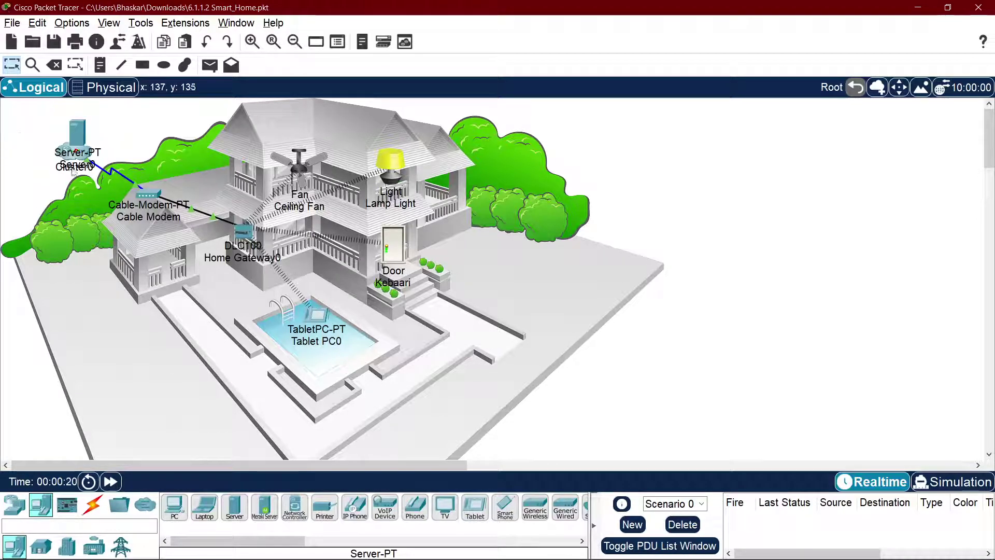
left_click_drag(77, 133, 26, 120)
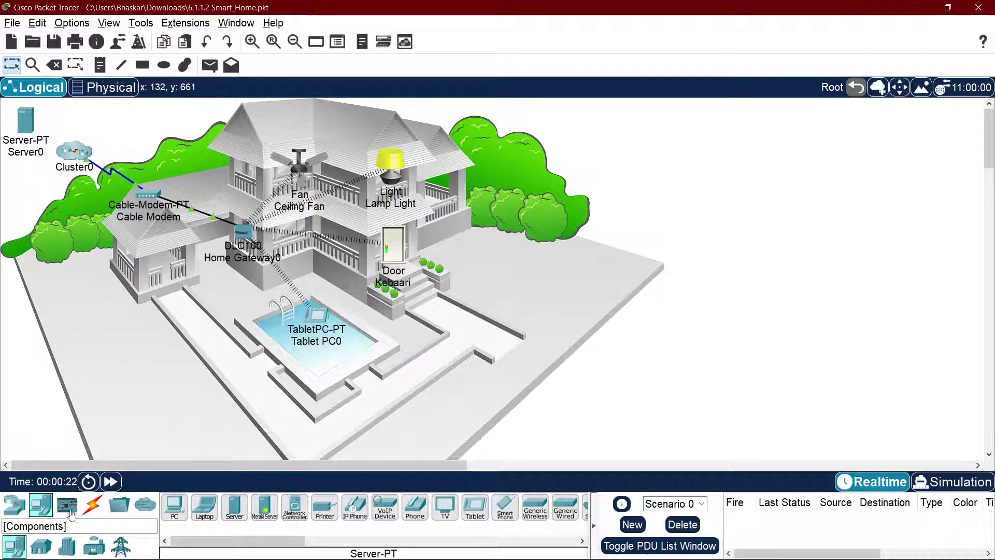
left_click(92, 505)
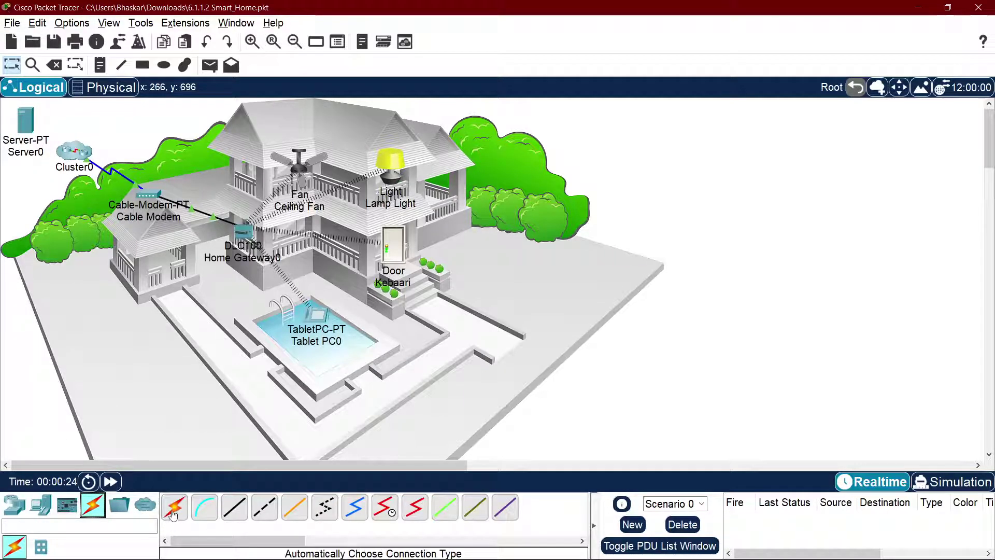
left_click(173, 507)
left_click(63, 153)
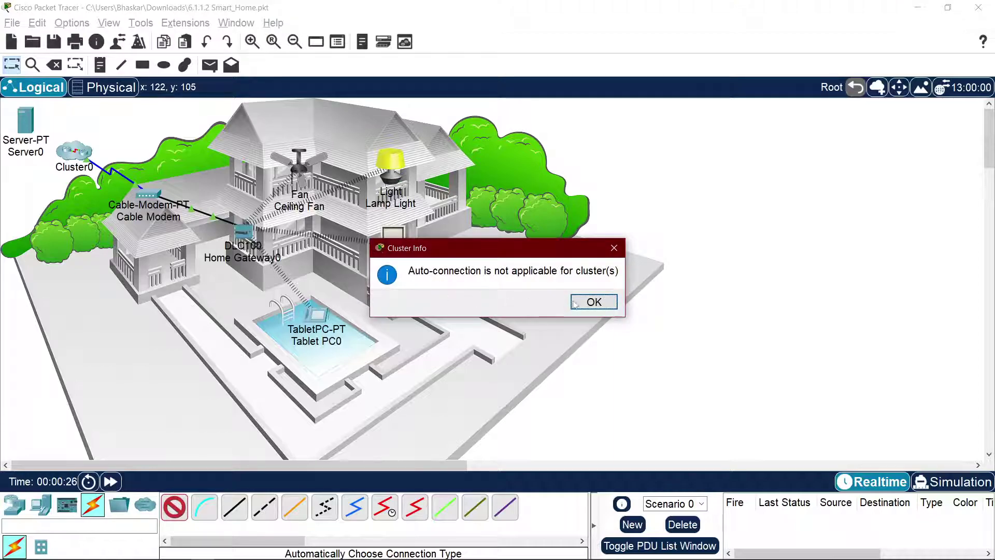
left_click(594, 302)
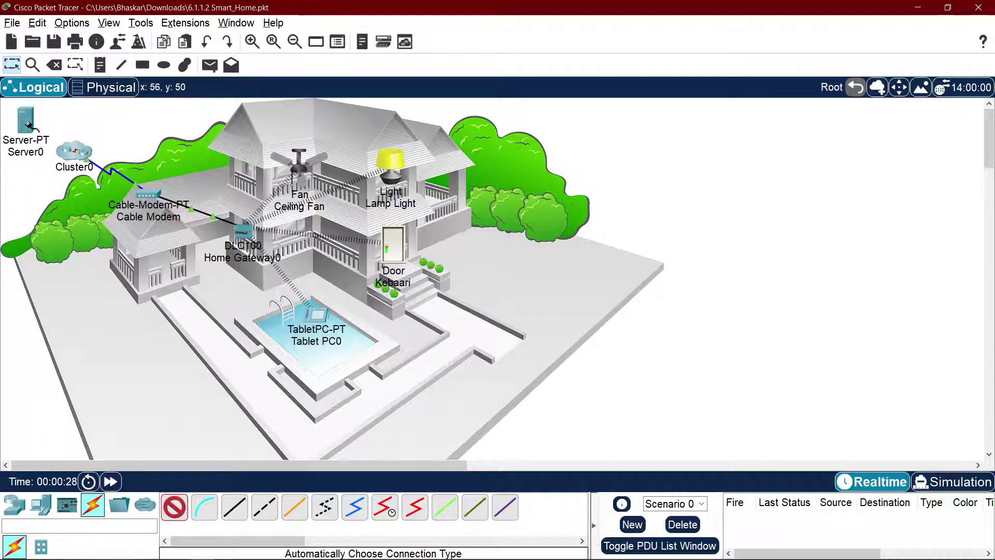
left_click(28, 125)
left_click(84, 153)
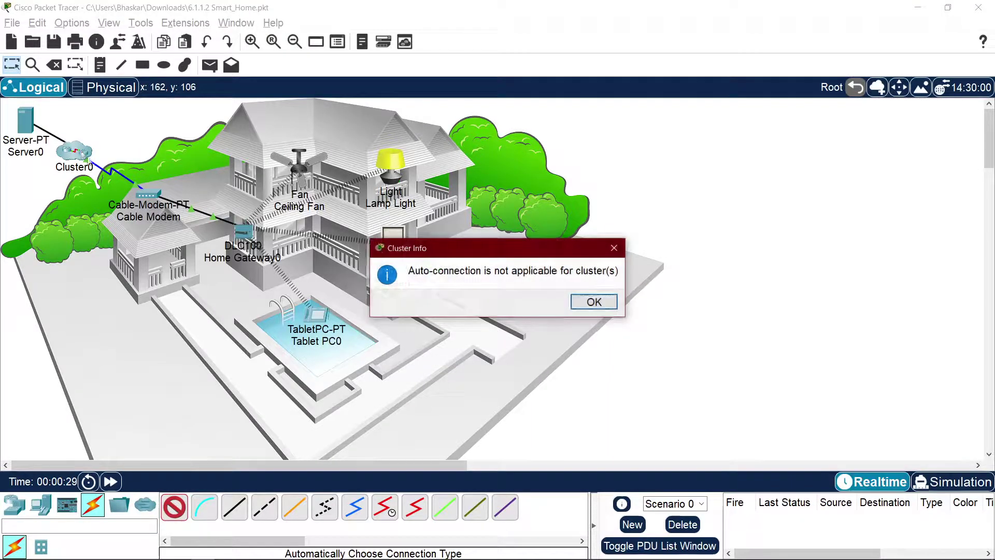
left_click(594, 304)
key("alt+Tab")
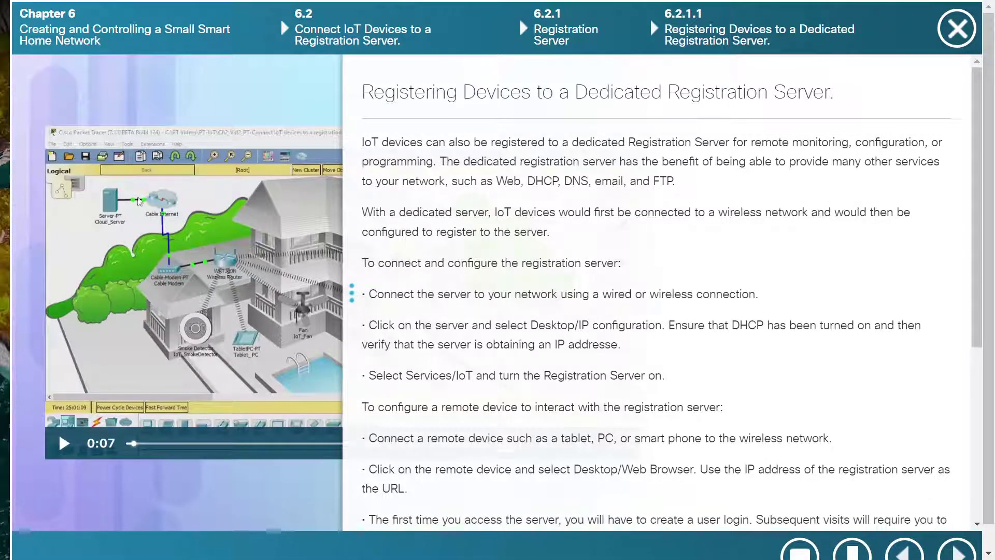
key("alt+Tab")
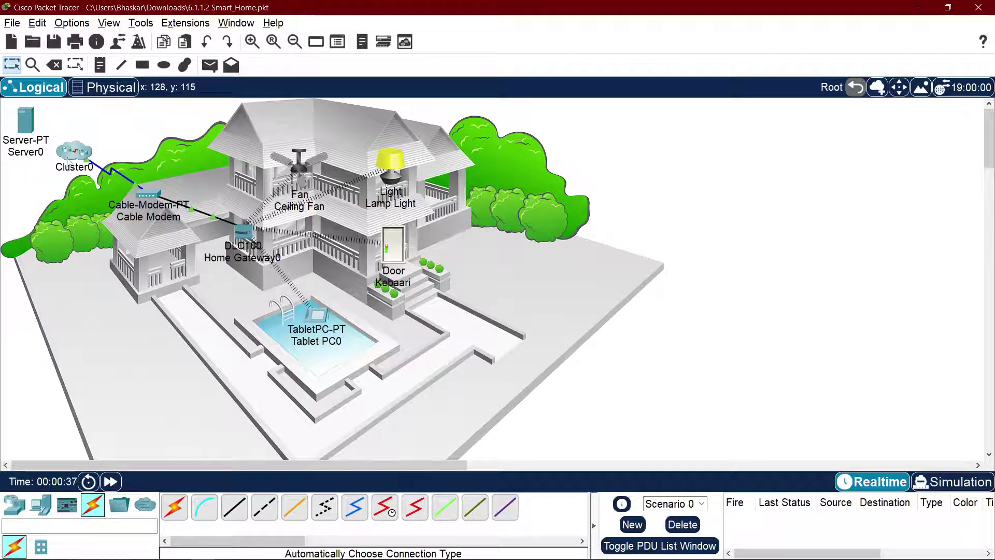
key("alt+Tab")
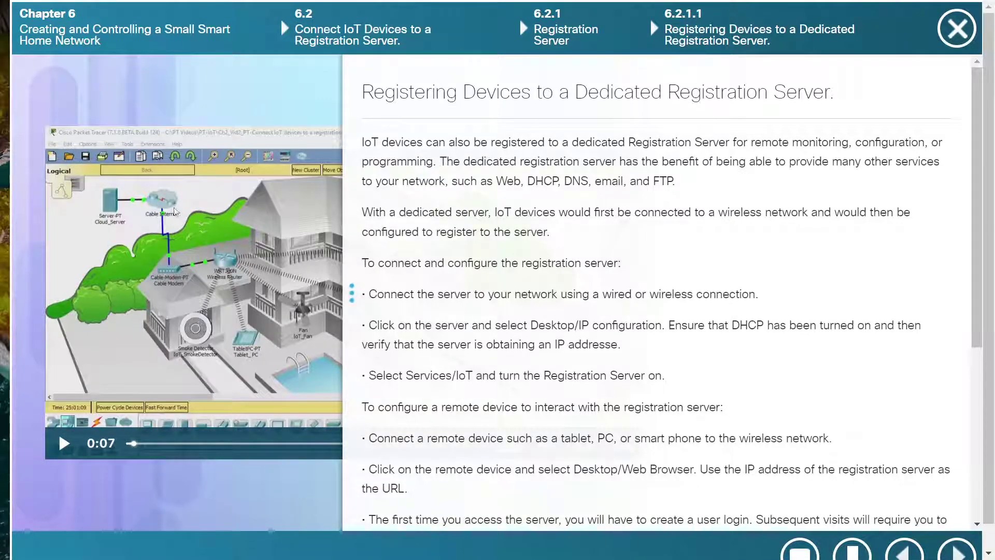
key("alt+Tab")
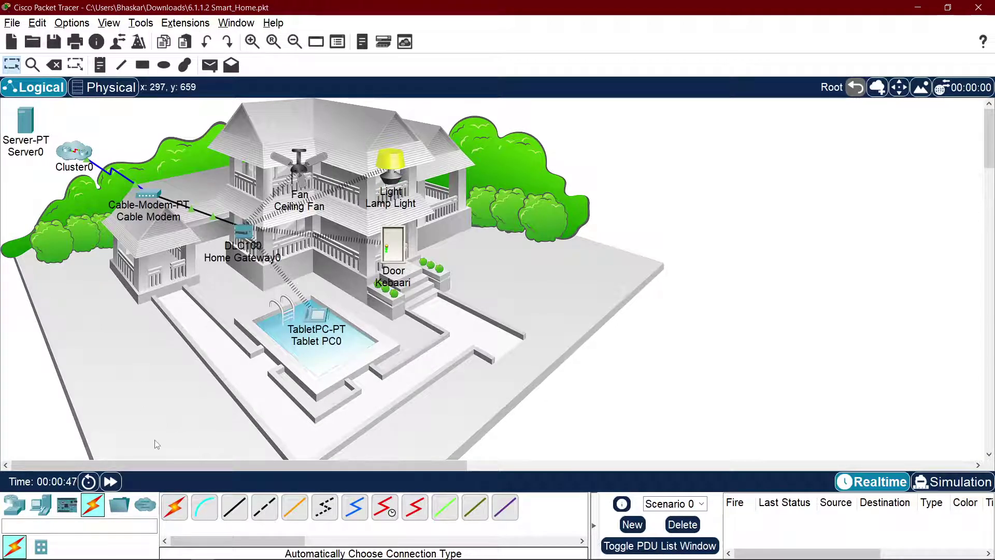
left_click(245, 503)
left_click(77, 151)
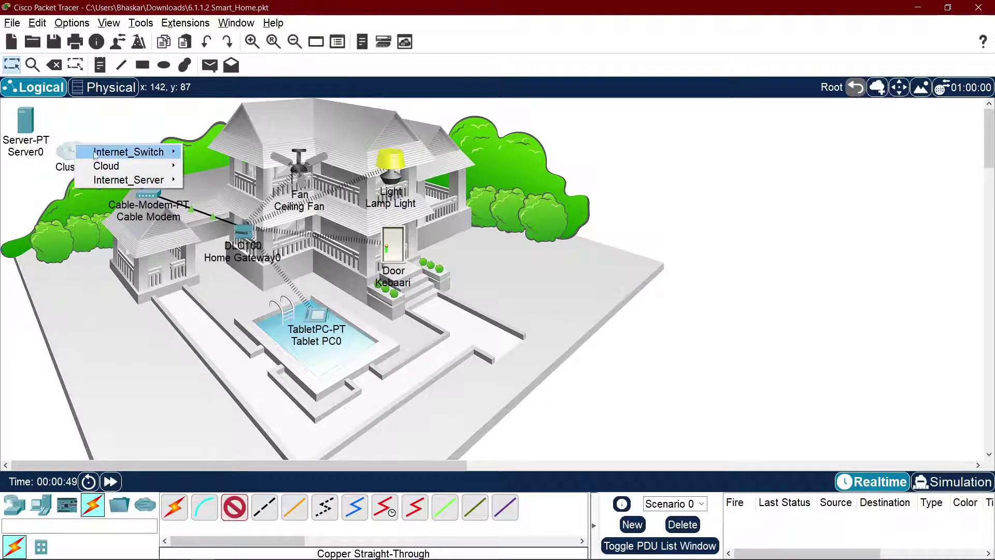
mouse_move(154, 155)
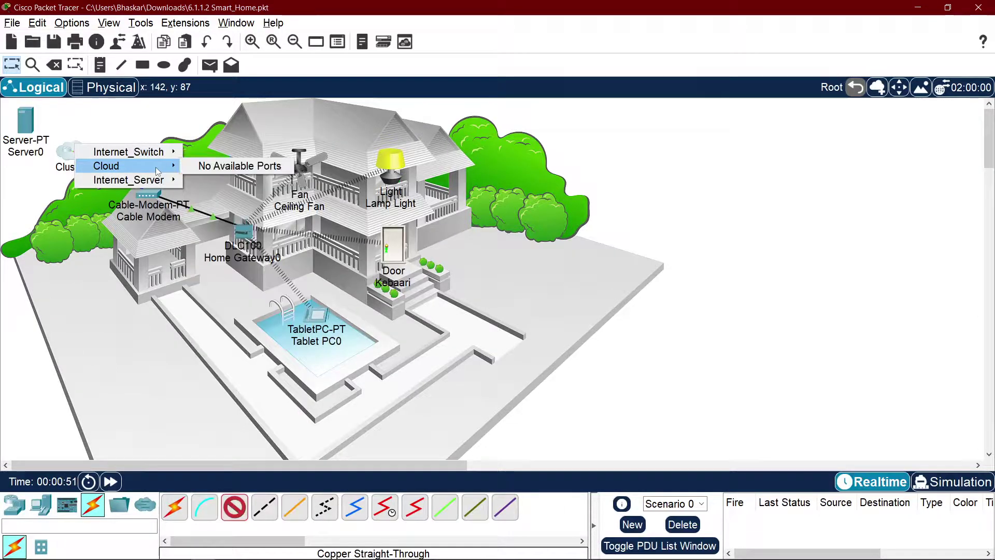
mouse_move(164, 180)
left_click(200, 181)
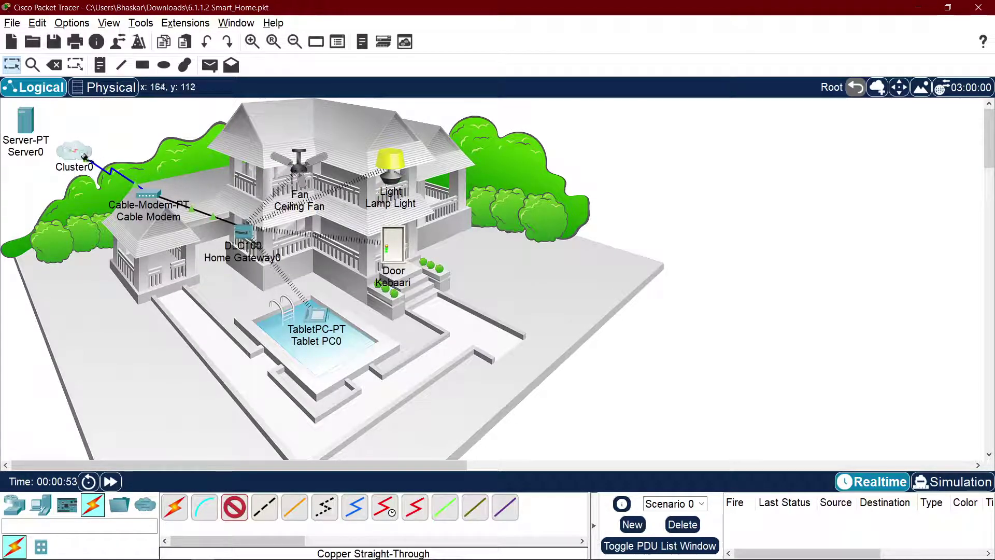
key("Escape")
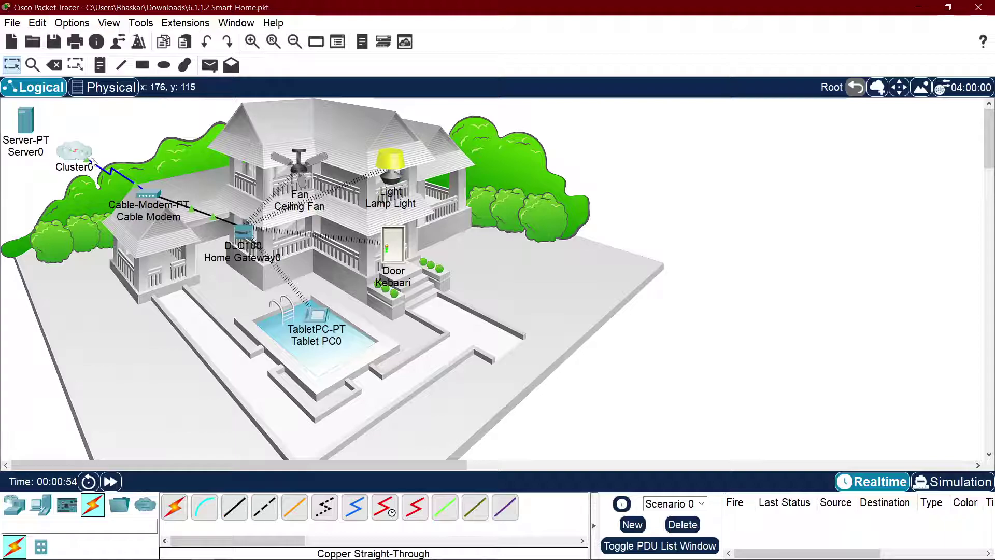
double_click(75, 153)
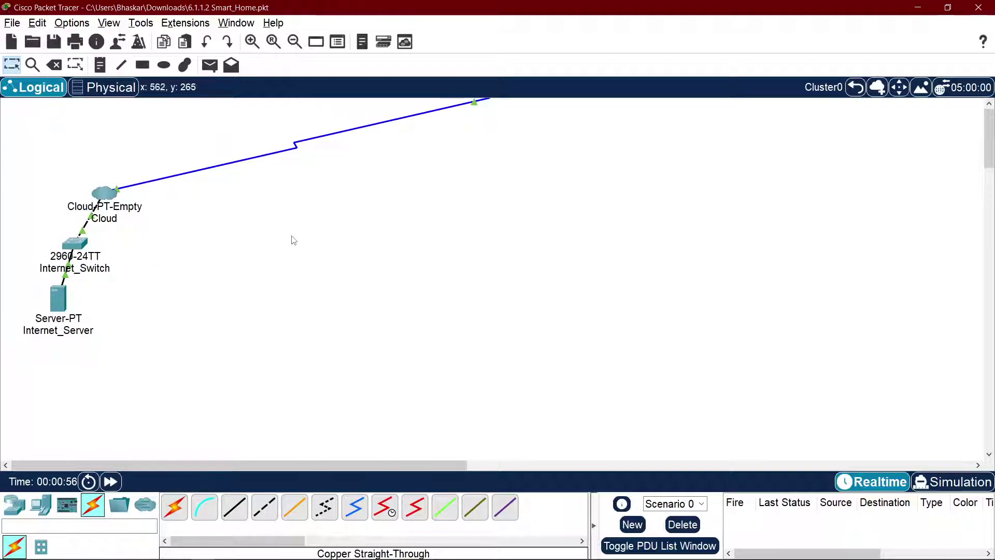
left_click(856, 87)
Step: Inside Cluster0, reposition the cloud's link end and add a new generic server, Server1
double_click(74, 152)
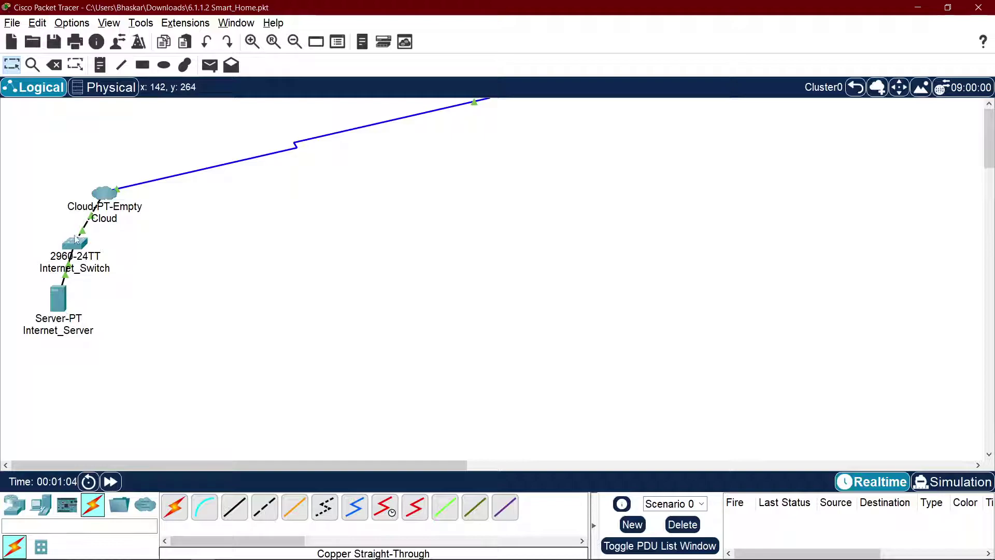
left_click_drag(472, 107, 430, 182)
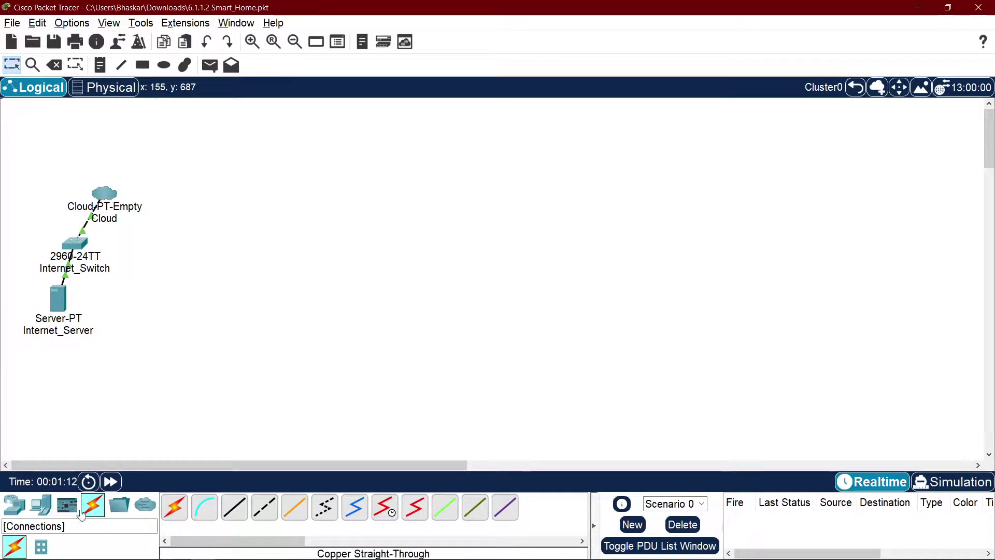
left_click(41, 506)
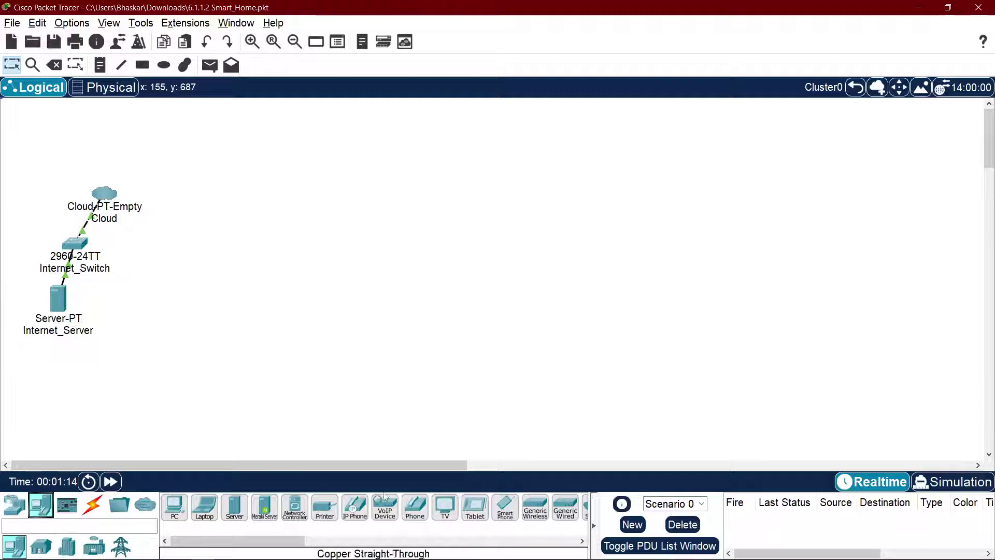
left_click(235, 507)
left_click(286, 197)
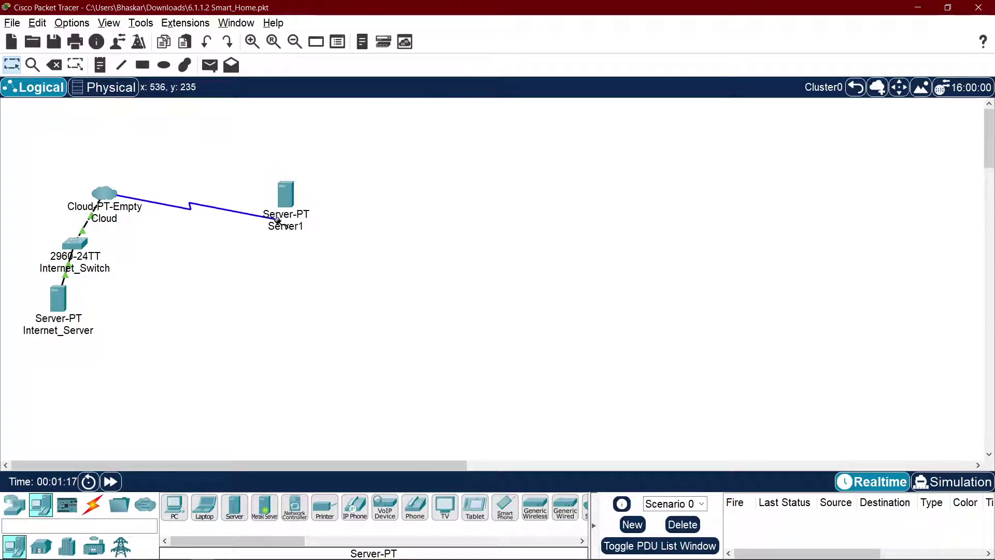
Step: Abandon the rejected Cloud-to-Server1 cable and return to the root house view
left_click(286, 200)
left_click(373, 217)
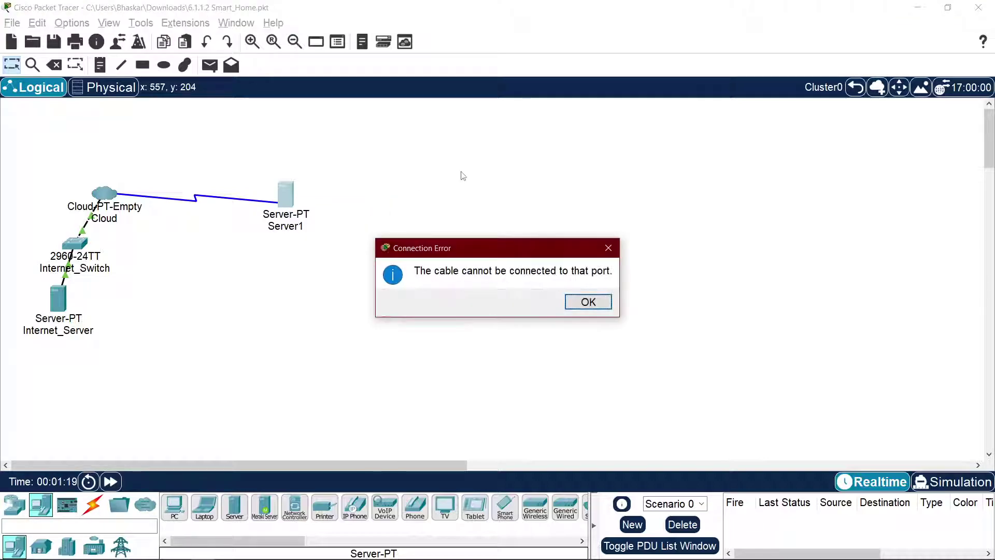
left_click(580, 302)
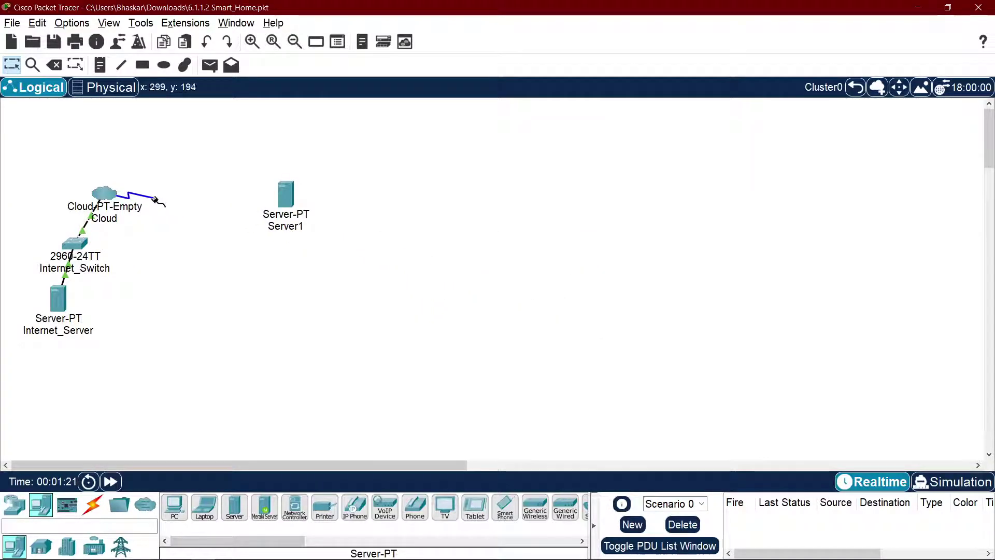
left_click(282, 152)
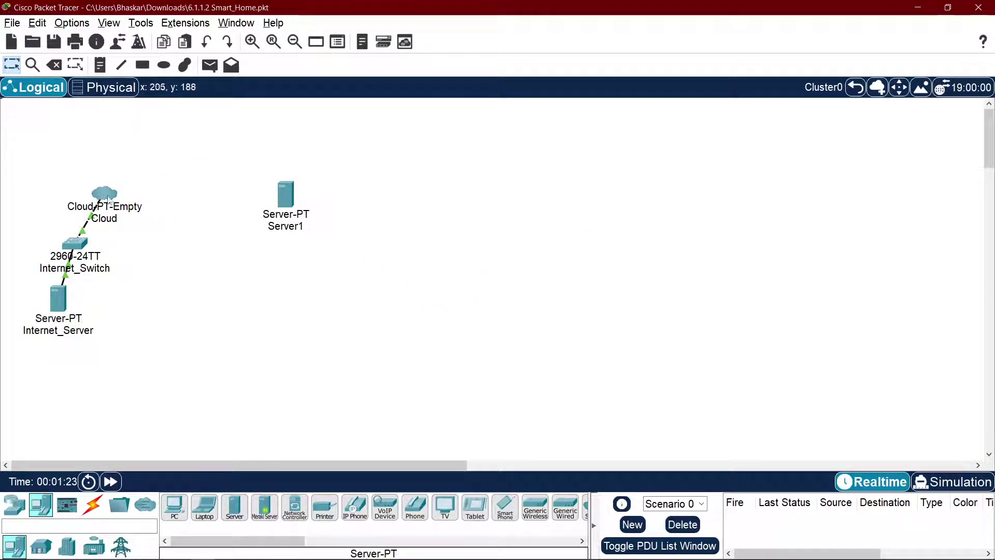
left_click(854, 91)
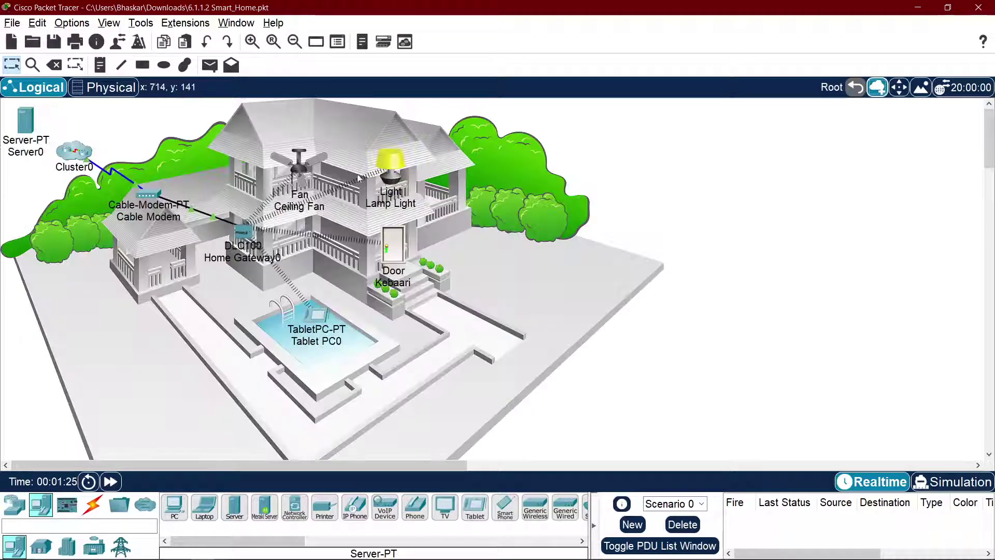
Step: Cable Server1's FastEthernet0 in Cluster0 to Server0's FastEthernet0 with copper straight-through
left_click(93, 506)
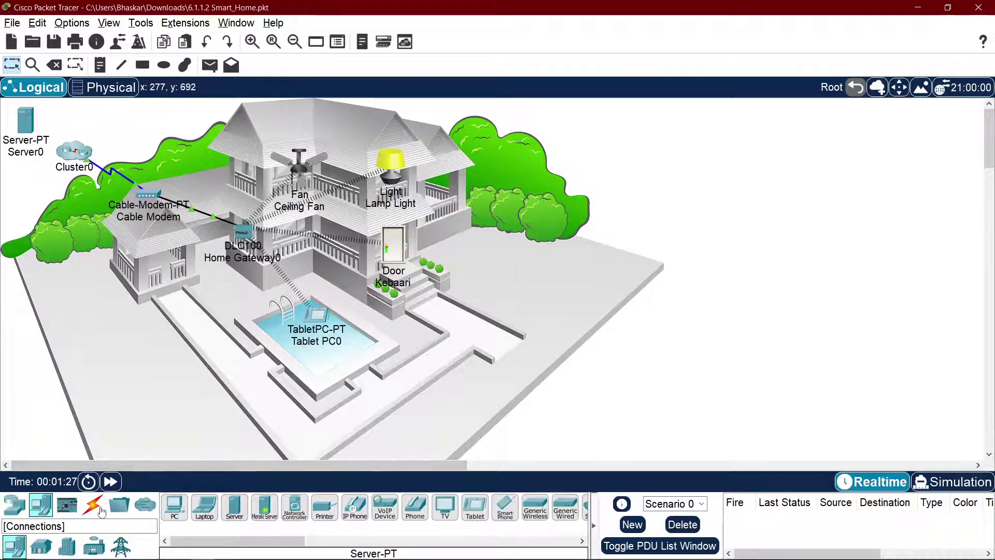
left_click(234, 507)
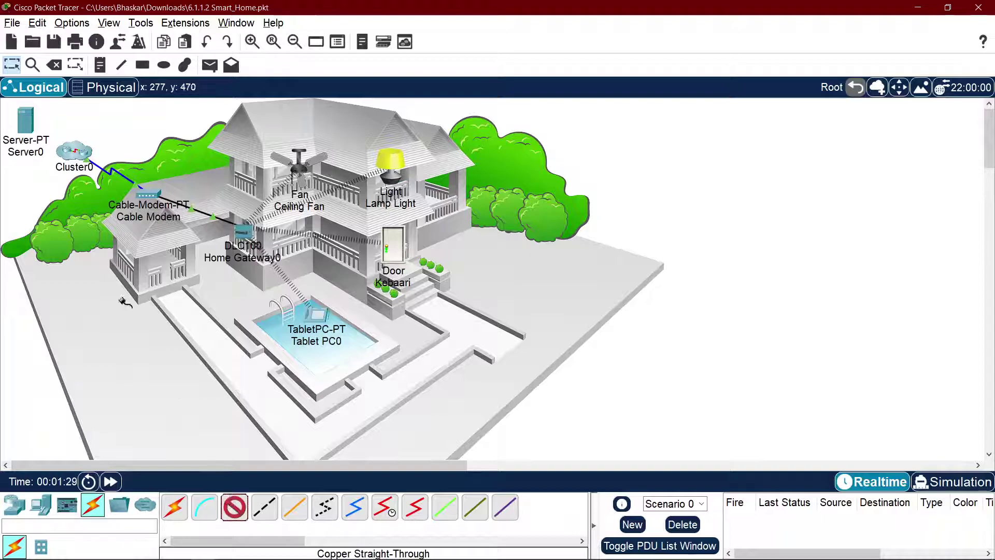
left_click(75, 151)
mouse_move(157, 163)
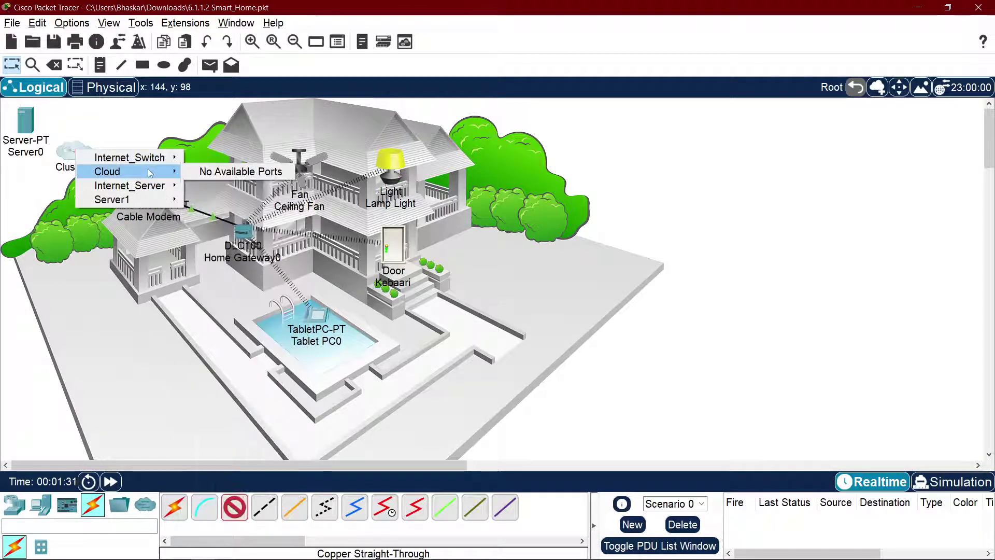
mouse_move(152, 184)
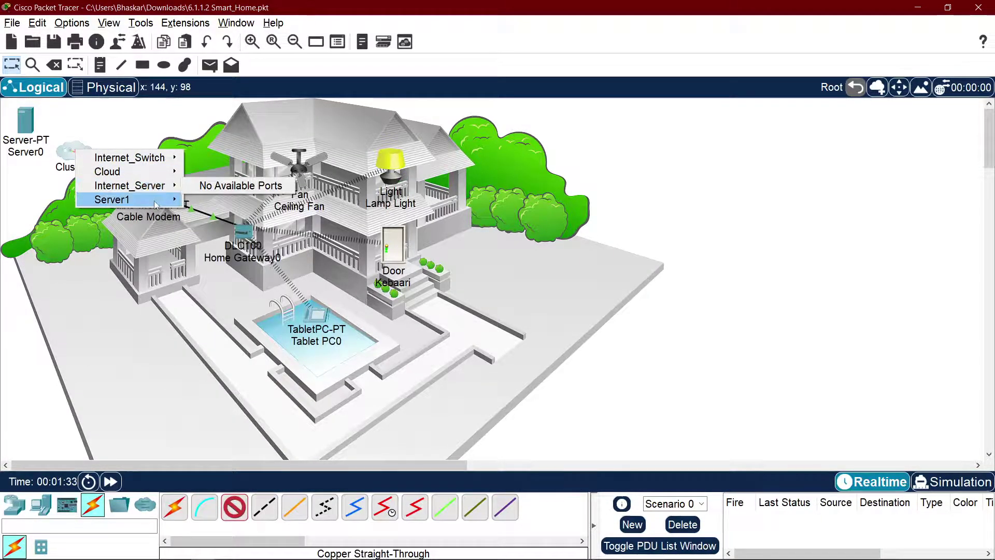
left_click(218, 200)
left_click(34, 126)
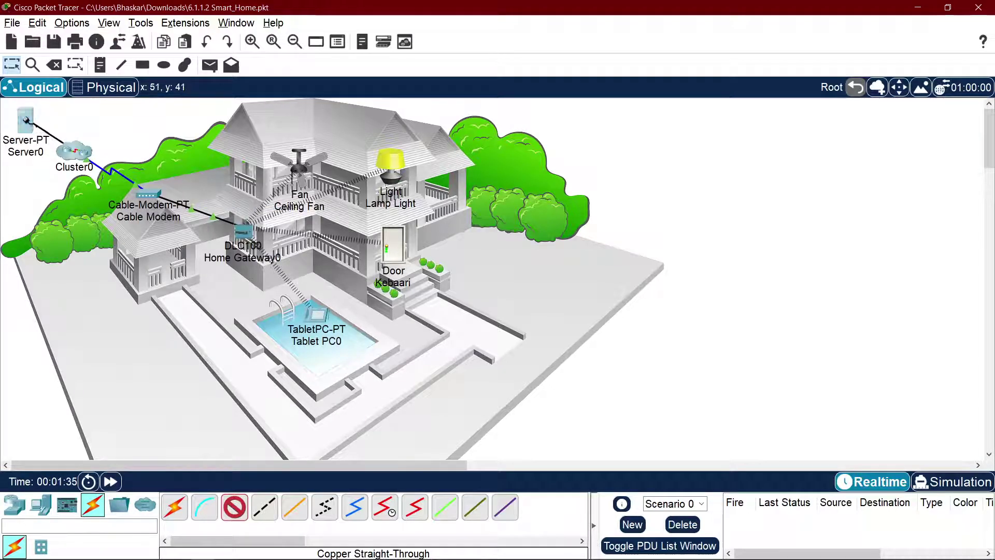
left_click(65, 129)
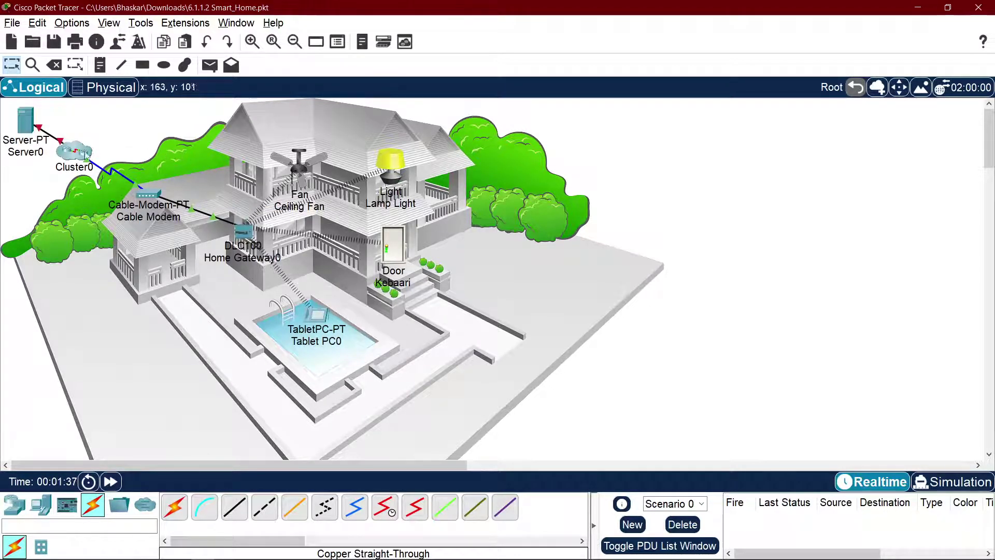
Step: Move Cluster0 up and away, and shift Server0 further right on the canvas
left_click_drag(85, 154, 162, 130)
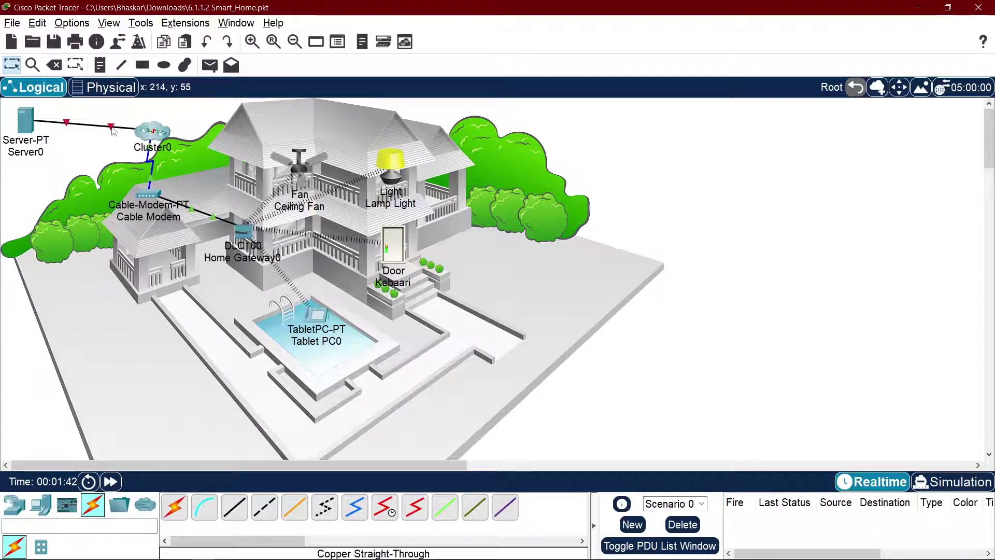
left_click(157, 131)
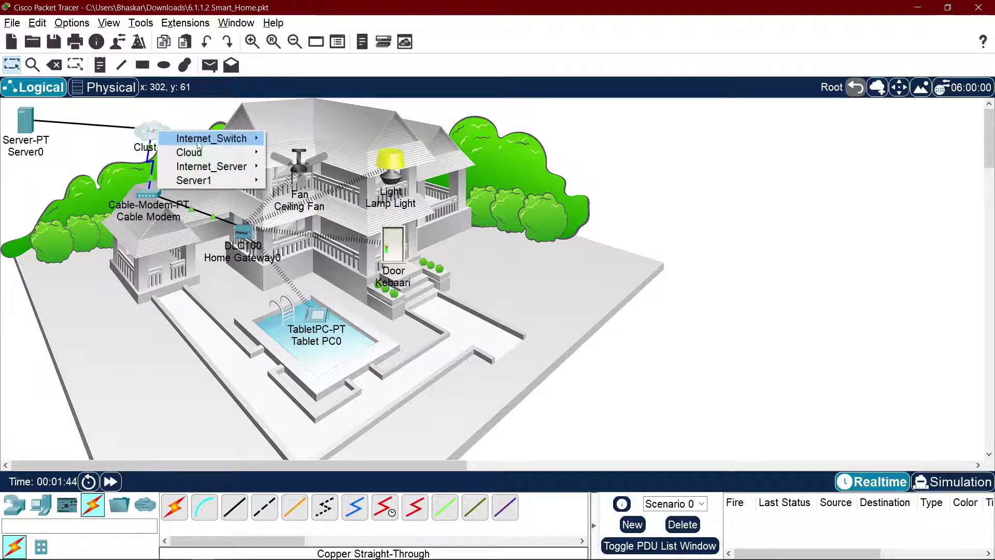
mouse_move(220, 182)
left_click(296, 181)
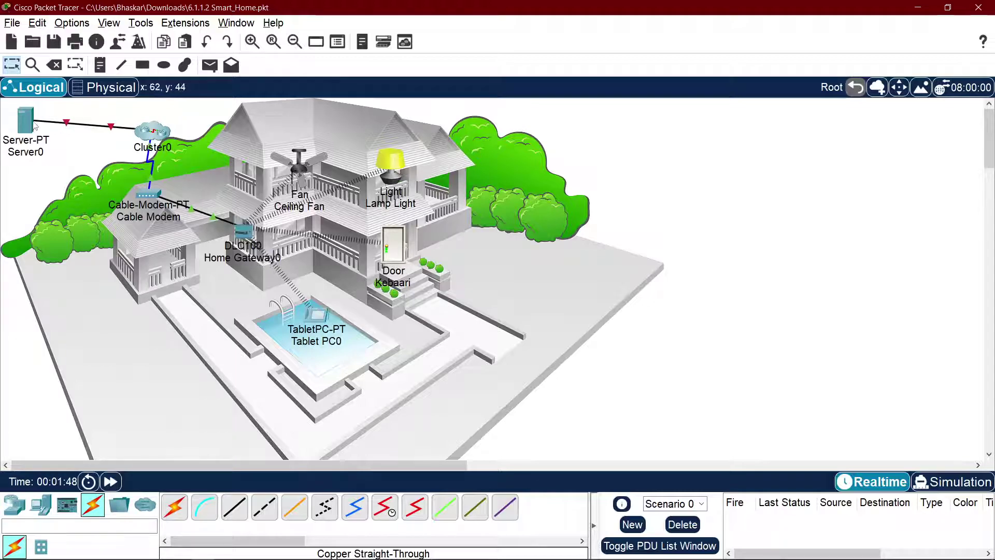
left_click_drag(35, 126, 59, 133)
key("alt+Tab")
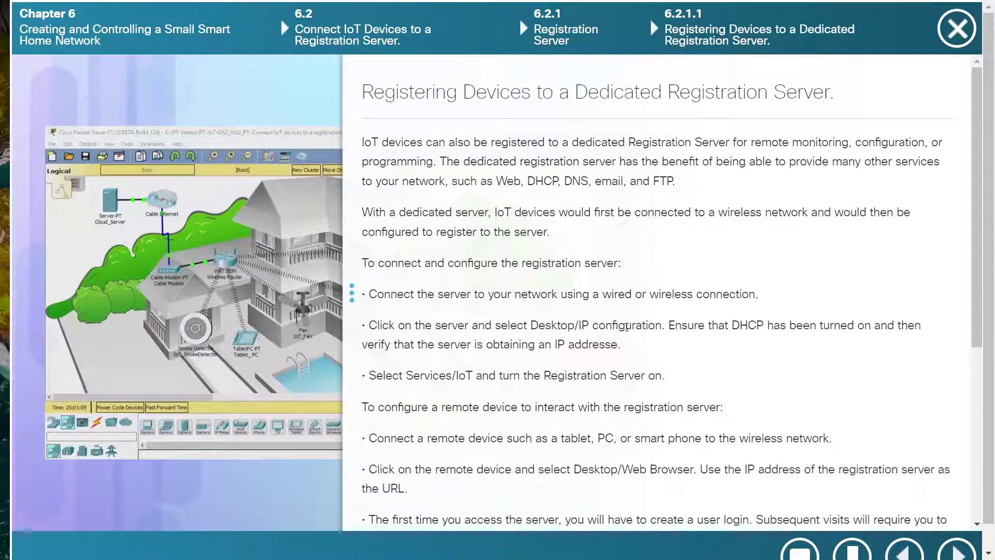
key("alt+Tab")
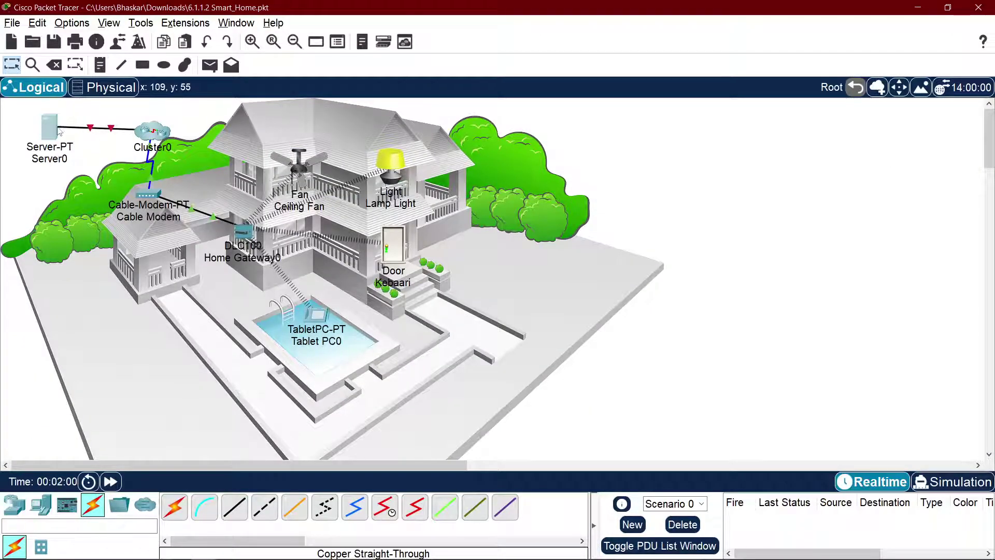
Step: Set Server0's IPv4 addressing to DHCP in Desktop > IP Configuration
left_click(58, 131)
left_click(400, 130)
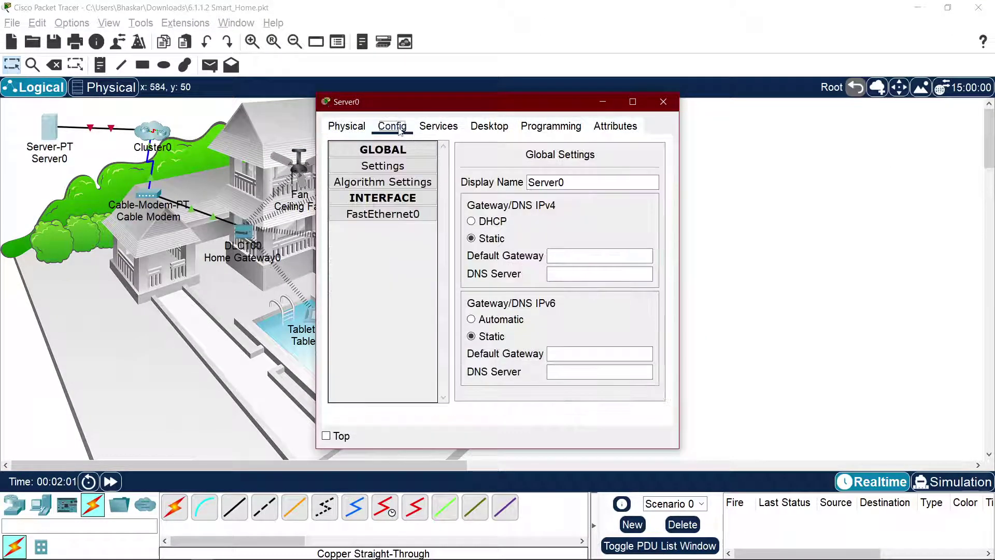
left_click(490, 126)
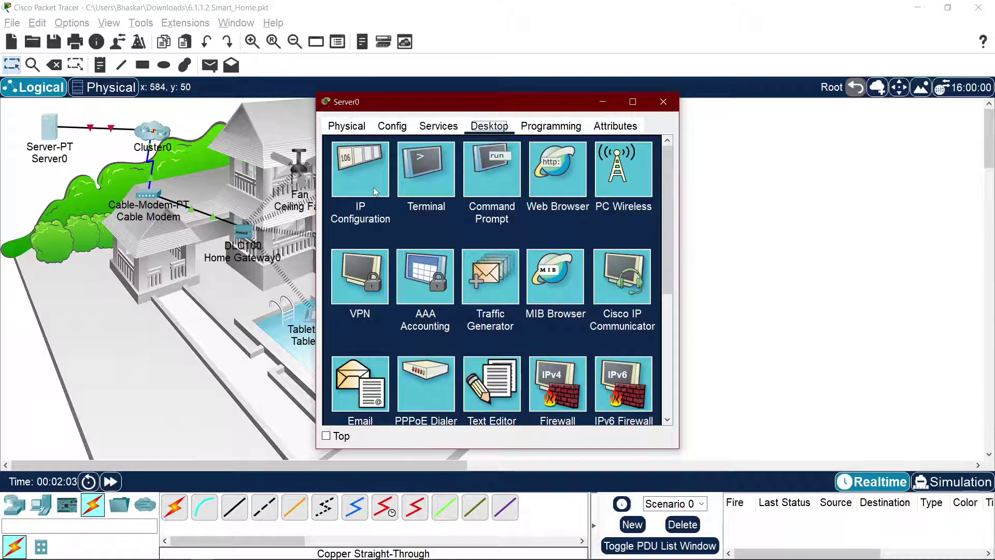
left_click(374, 187)
key("alt+Tab")
key("alt+Tab")
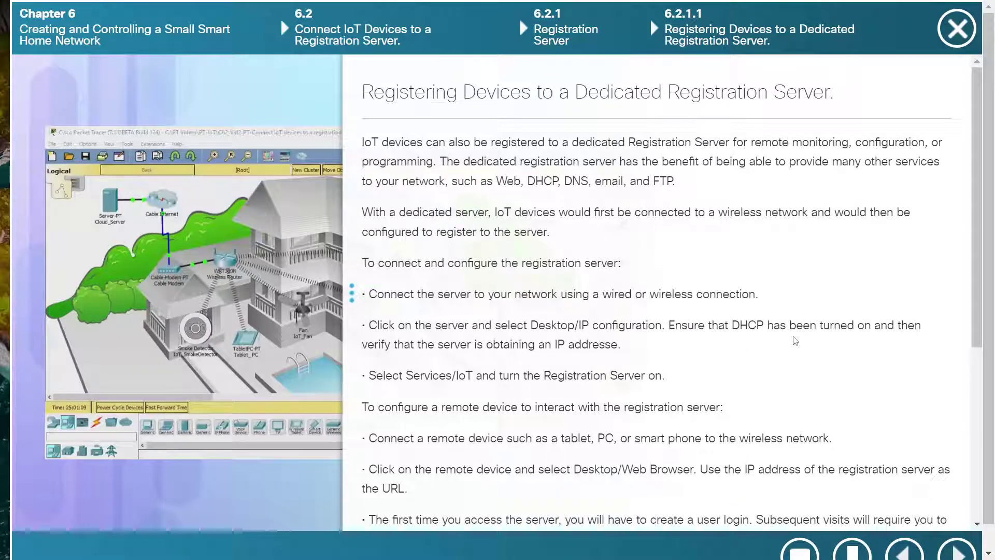
key("alt+Tab")
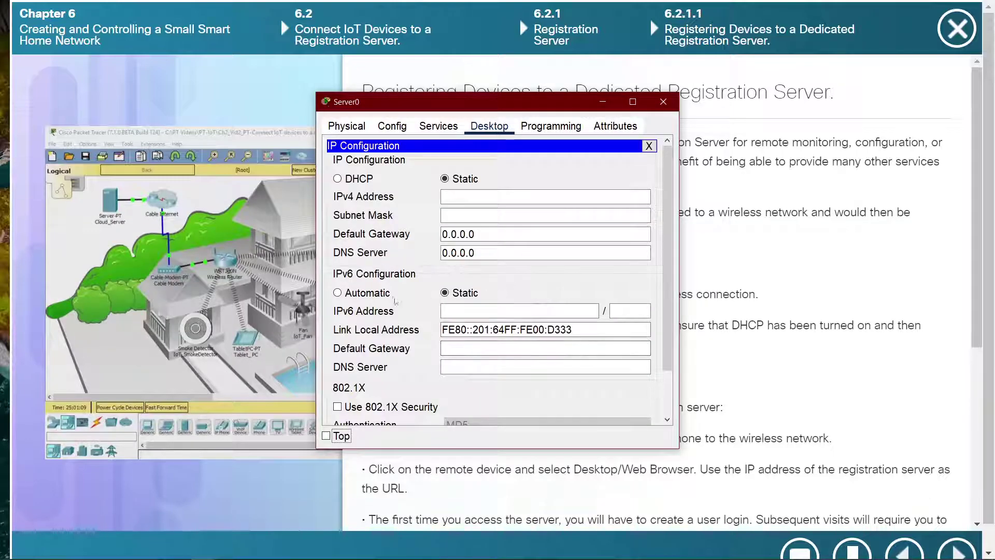
left_click(358, 179)
left_click(474, 182)
left_click(355, 180)
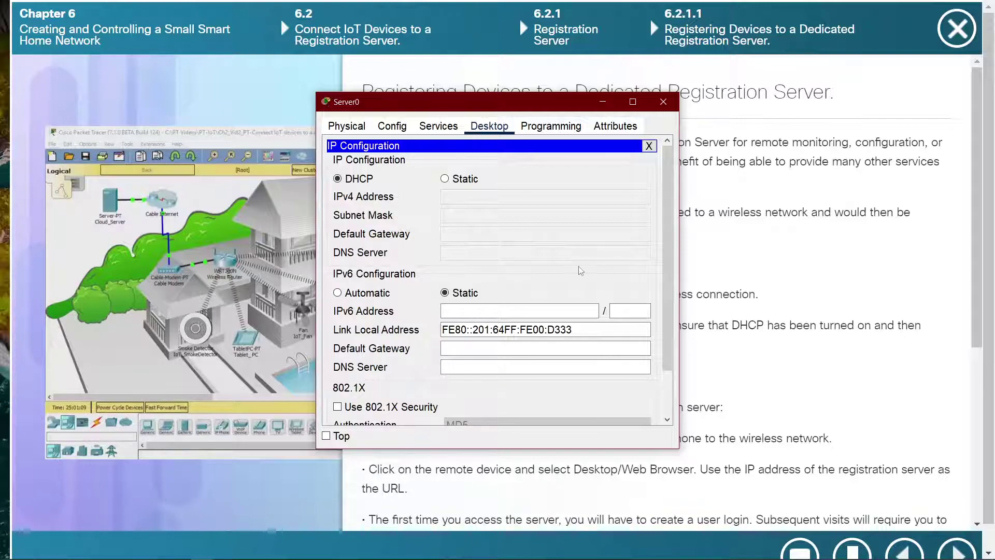
Step: Close Server0's window, open Cluster0, and open Internet_Server's configuration window
scroll(588, 272, "down", 2)
scroll(587, 272, "up", 2)
key("alt+Tab")
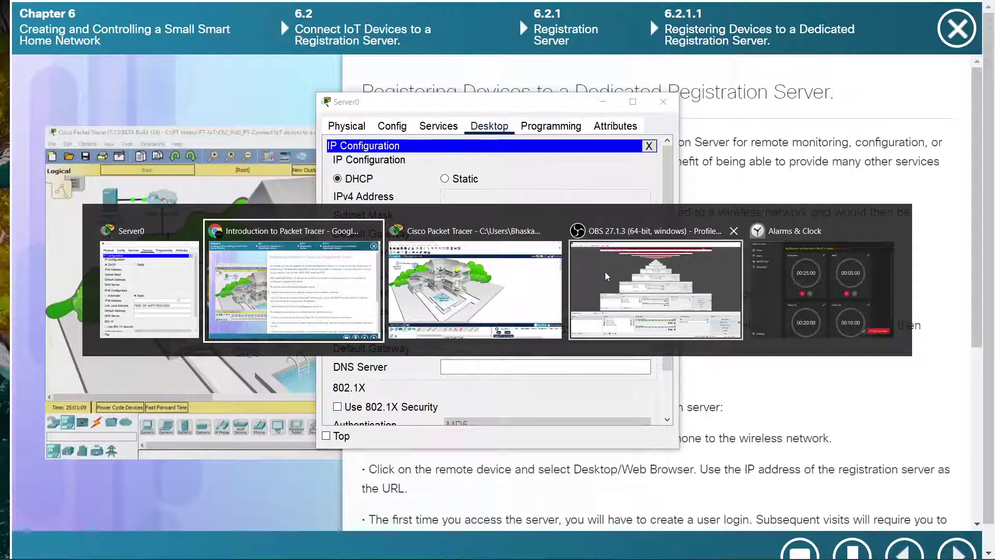
key("alt+Tab")
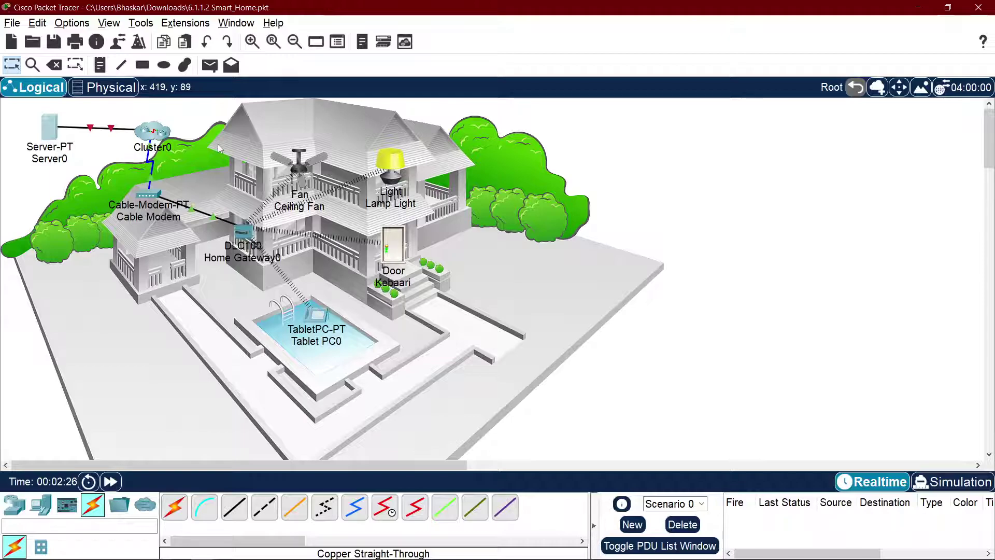
key("alt+Tab")
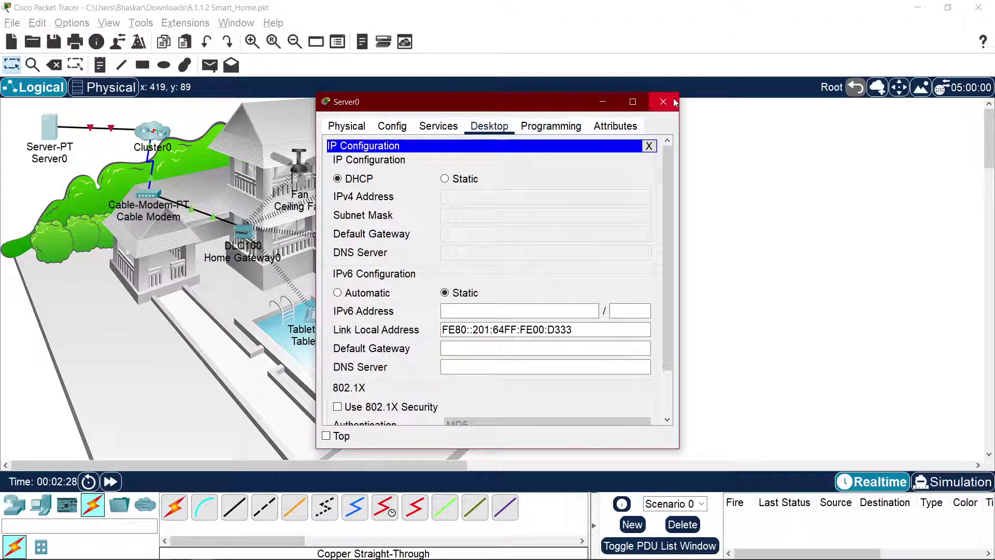
left_click(663, 102)
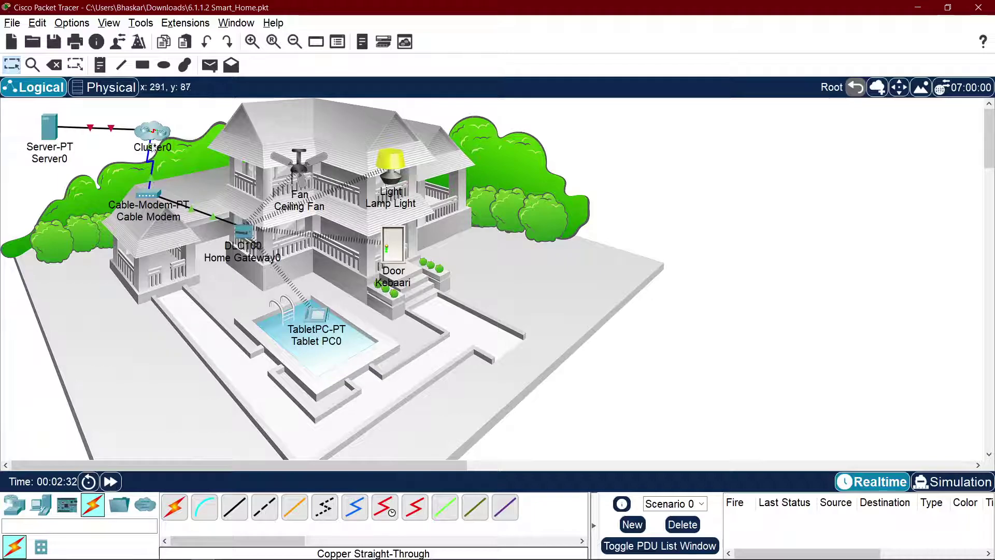
mouse_move(151, 137)
left_mouse_down()
mouse_move(196, 122)
mouse_move(146, 124)
left_mouse_up()
left_click(146, 124)
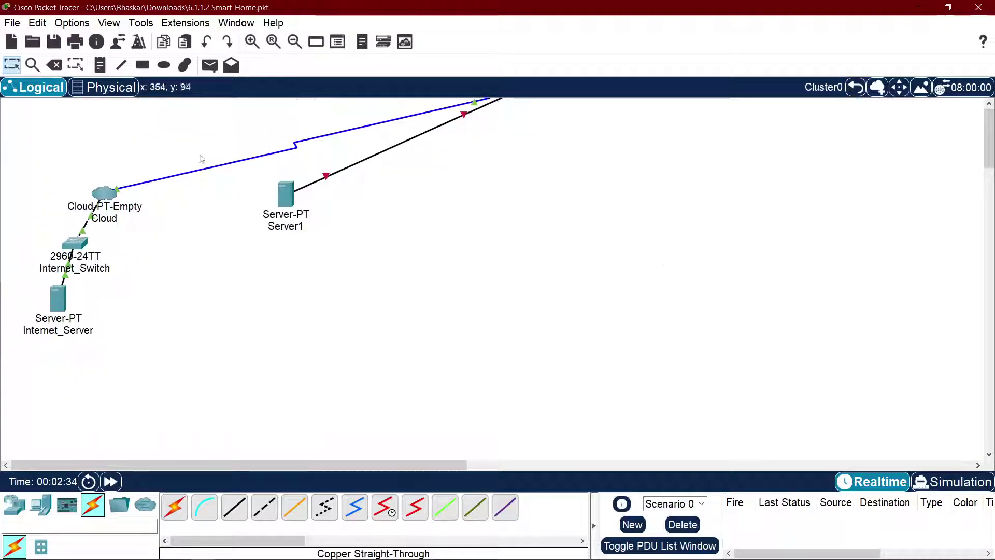
left_click(58, 298)
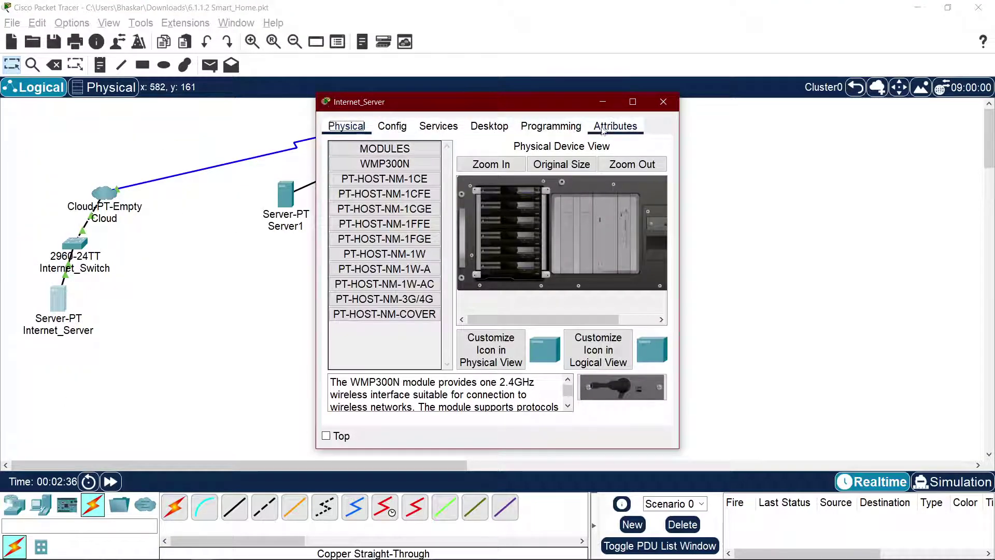
left_click(604, 128)
left_click(551, 127)
left_click(489, 127)
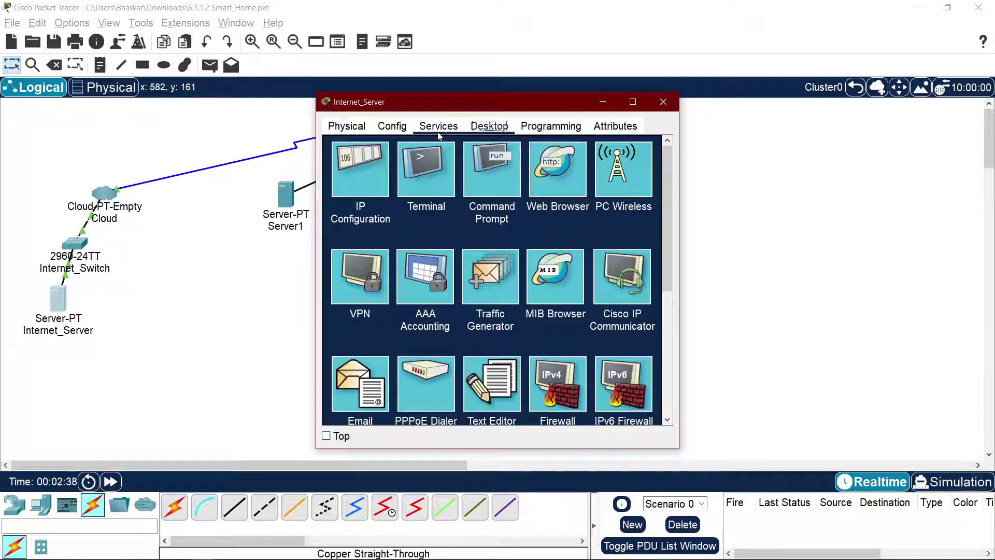
left_click(438, 133)
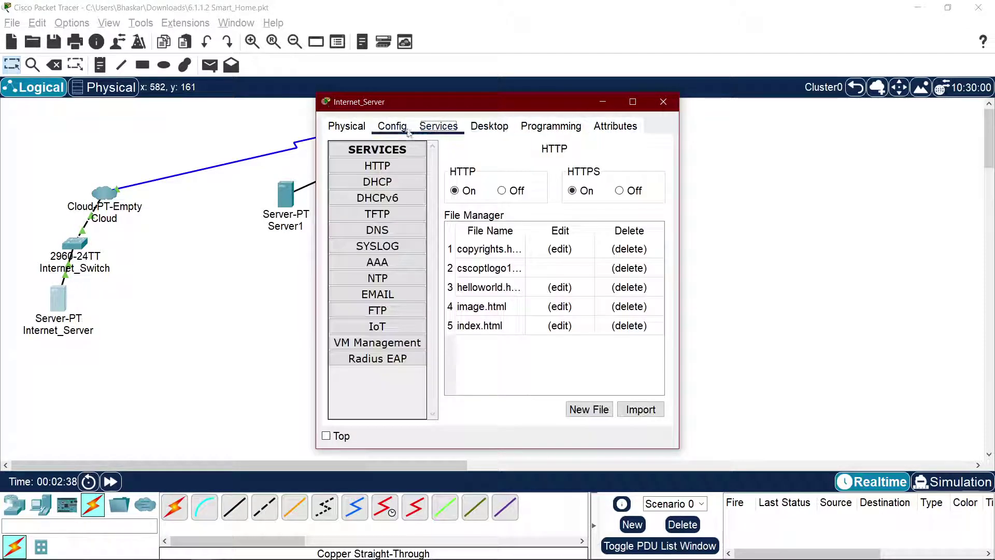
left_click(409, 188)
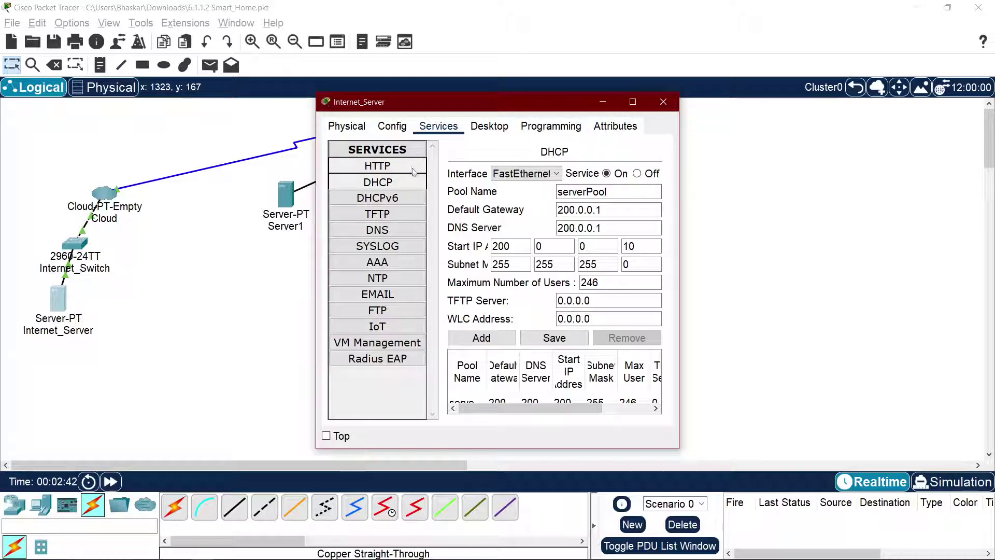
left_click(410, 170)
left_click(403, 182)
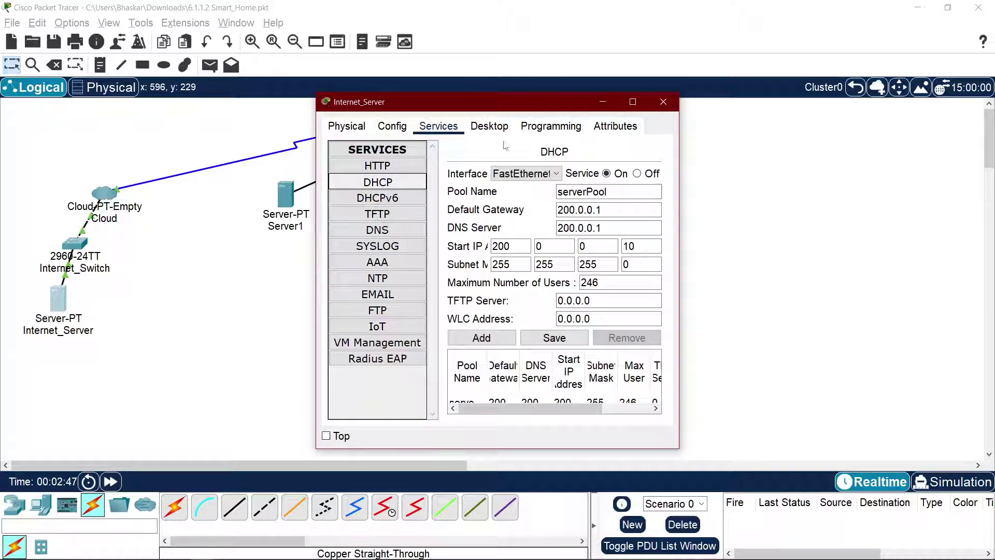
left_click(663, 102)
Step: Set Server1's global IPv4 gateway and DNS settings to DHCP
left_click(286, 196)
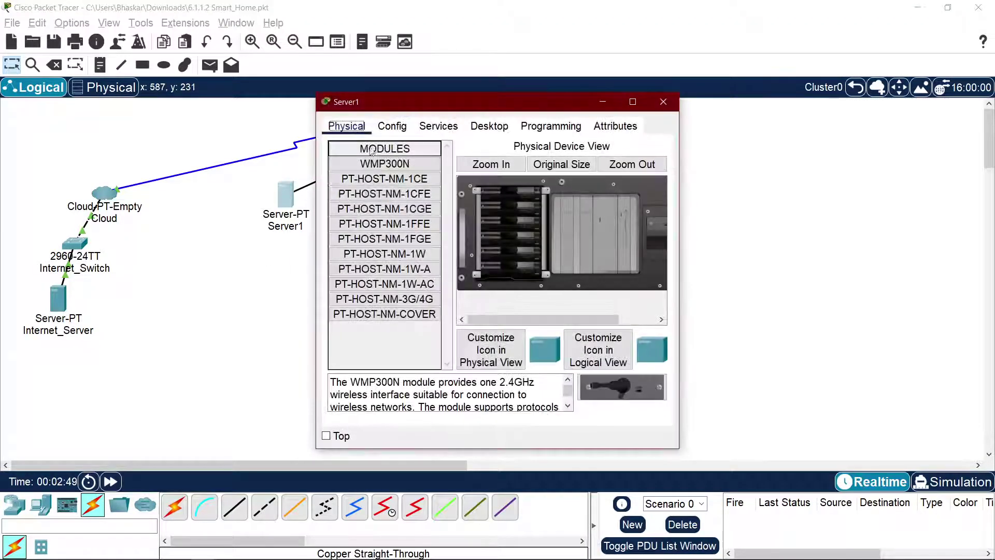
left_click(394, 126)
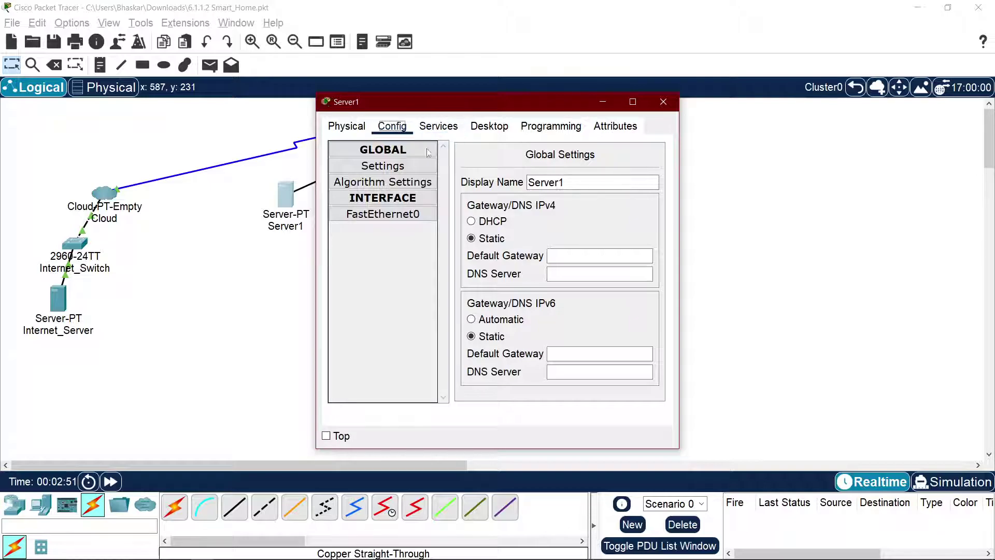
left_click(482, 221)
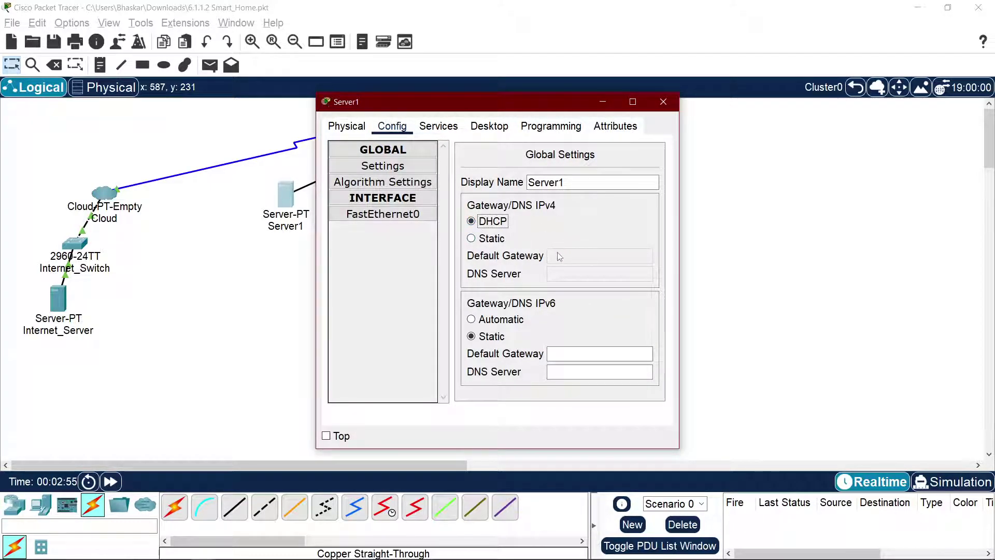
left_click(491, 239)
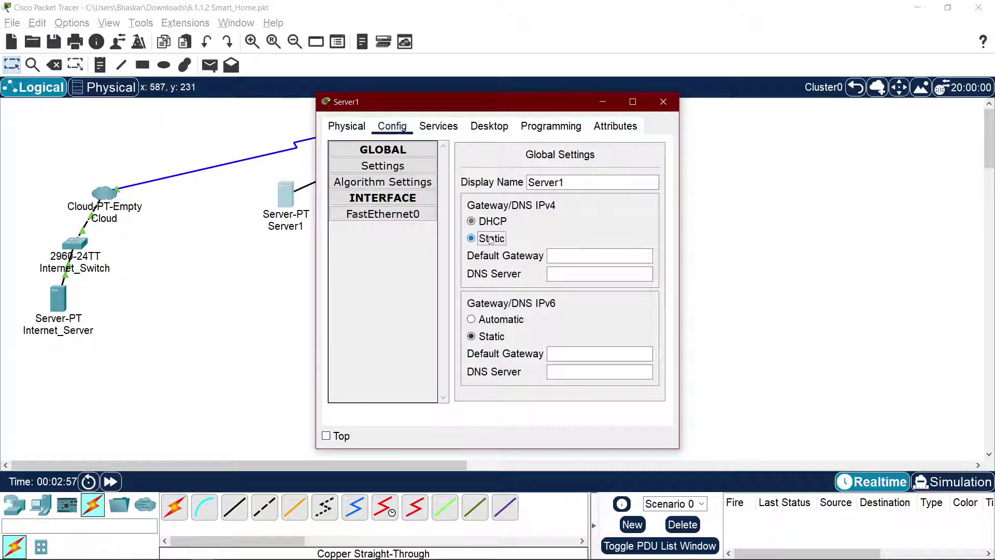
left_click(491, 224)
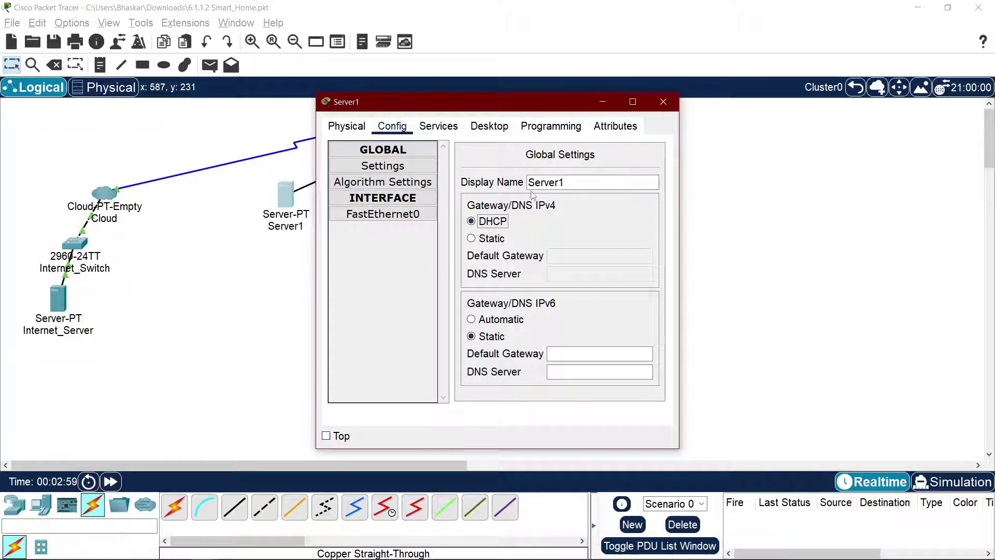
Step: Set Server1's IPv4 addressing to DHCP in IP Configuration
left_click(490, 126)
left_click(393, 197)
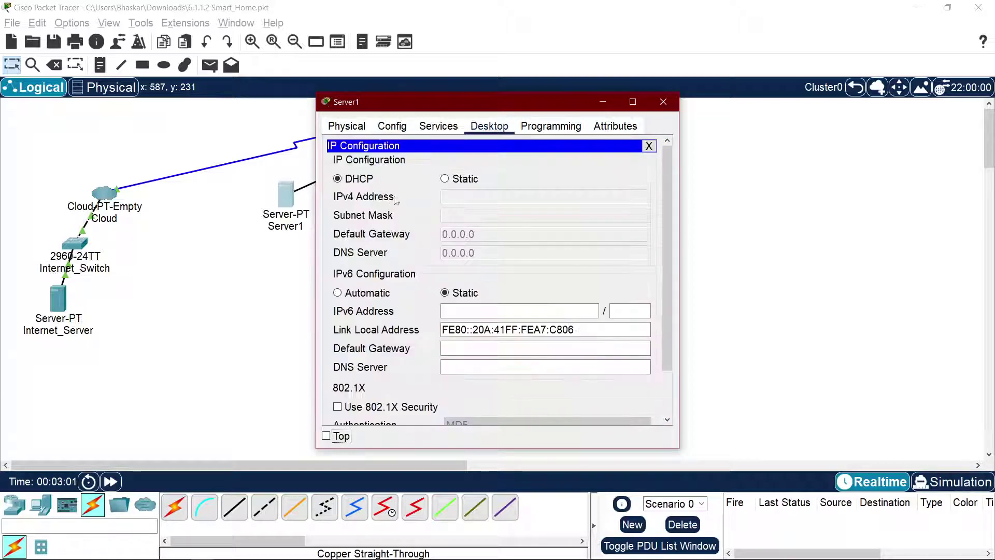
left_click(454, 179)
left_click(361, 180)
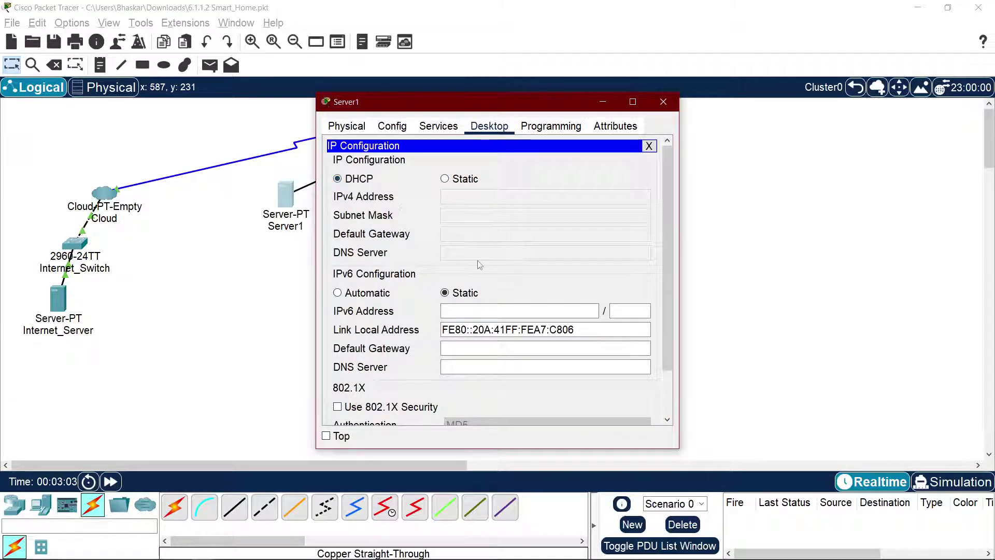
scroll(431, 280, "down", 3)
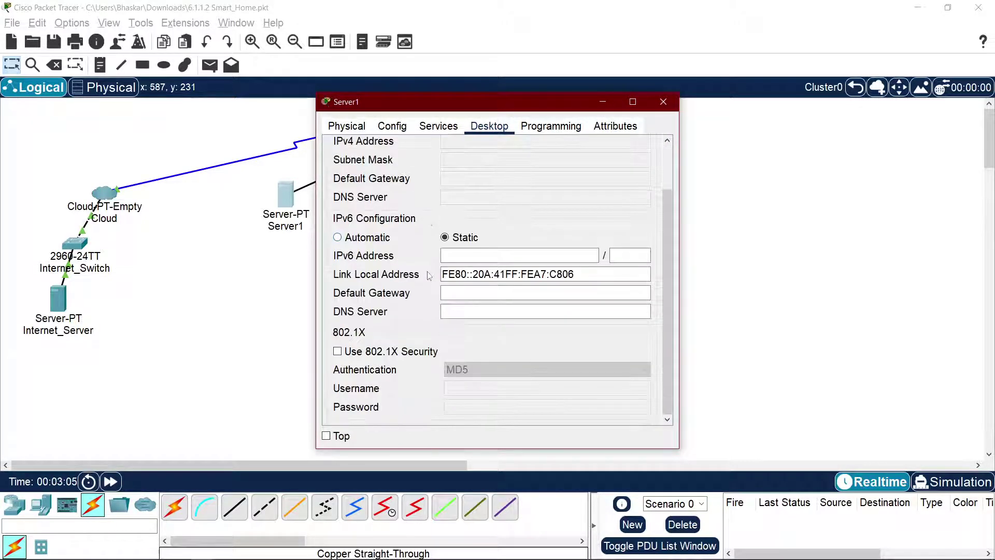
scroll(441, 261, "up", 3)
Step: Check Server1's Services and Physical tabs, reconfirm DHCP for gateway and IPv4, then close
left_click(438, 126)
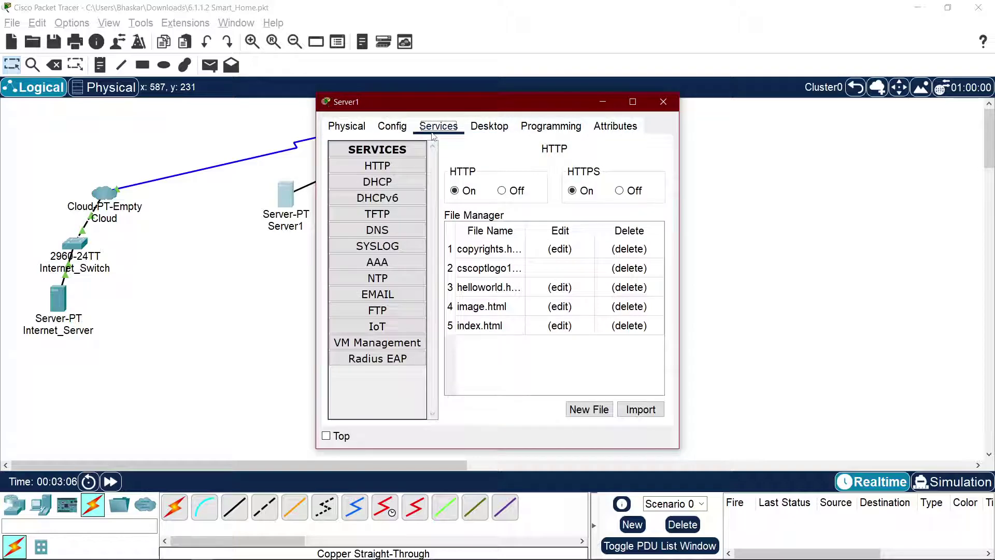
left_click(392, 126)
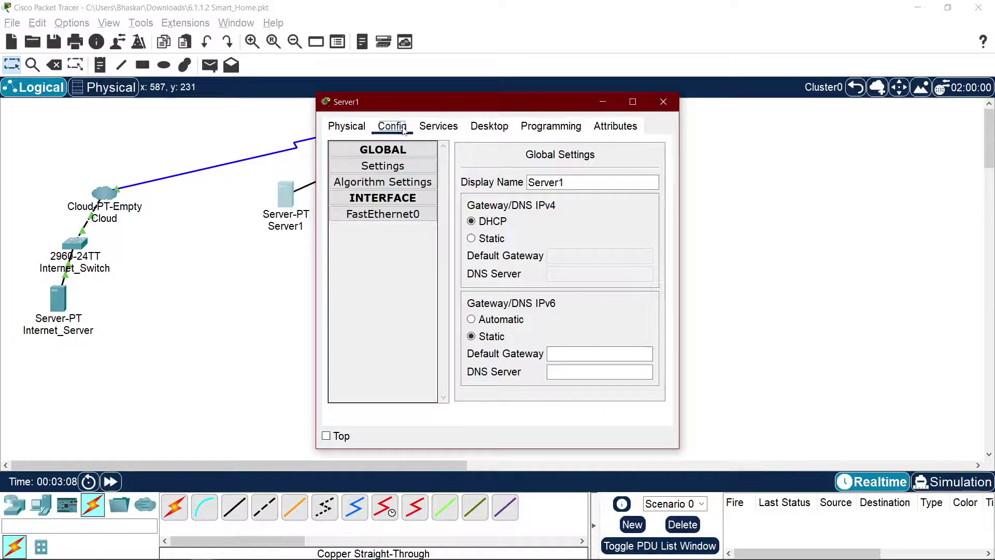
left_click(347, 126)
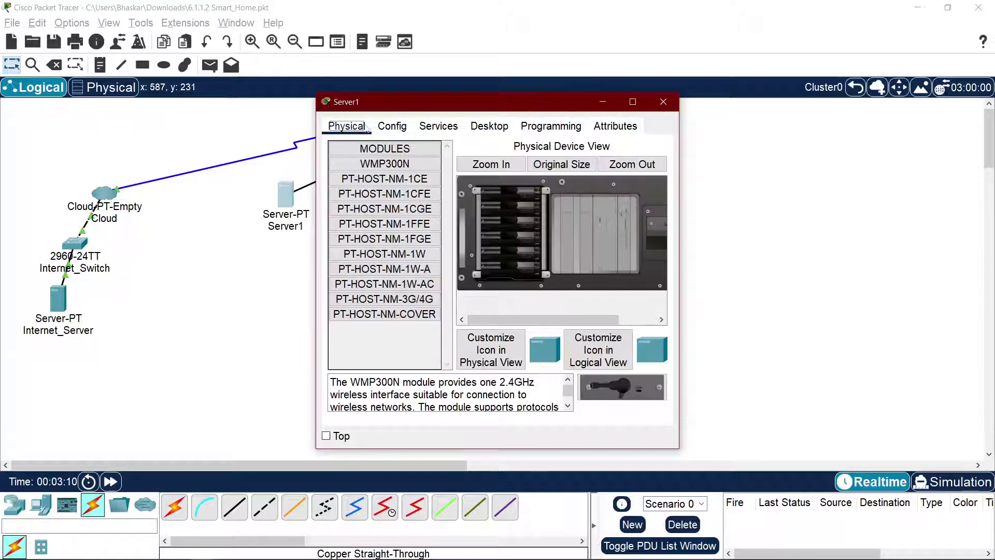
left_click(389, 129)
left_click(494, 221)
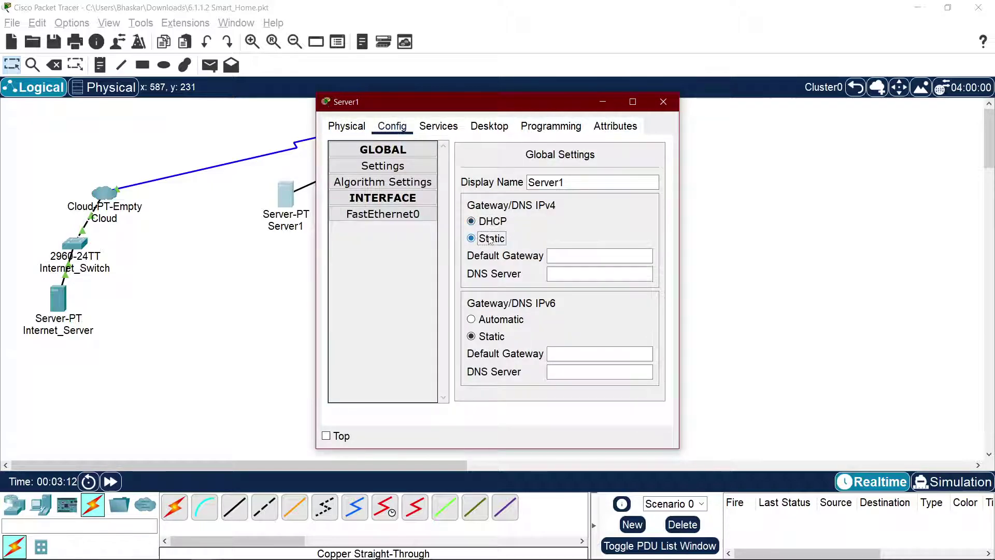
left_click(446, 132)
left_click(489, 127)
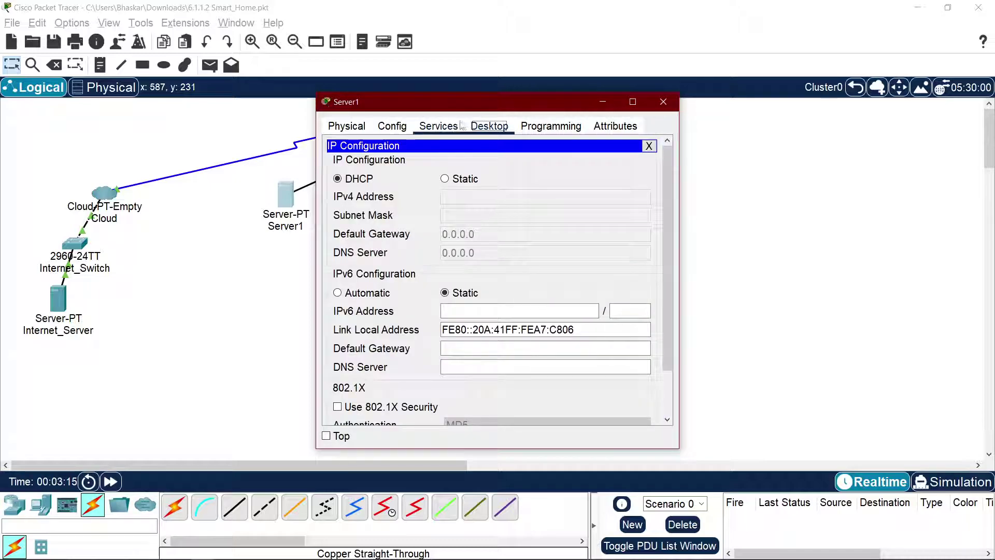
left_click(445, 179)
left_click(338, 179)
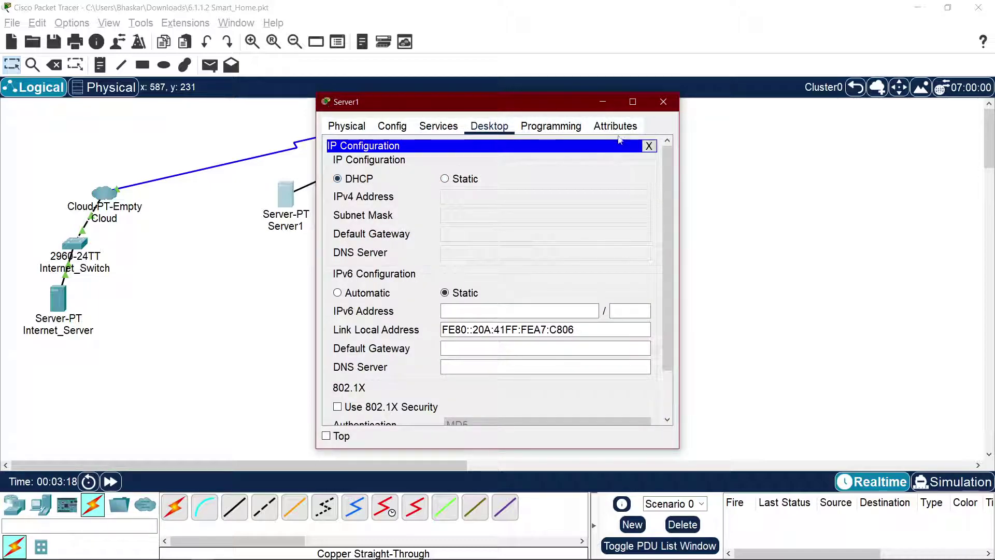
left_click(649, 147)
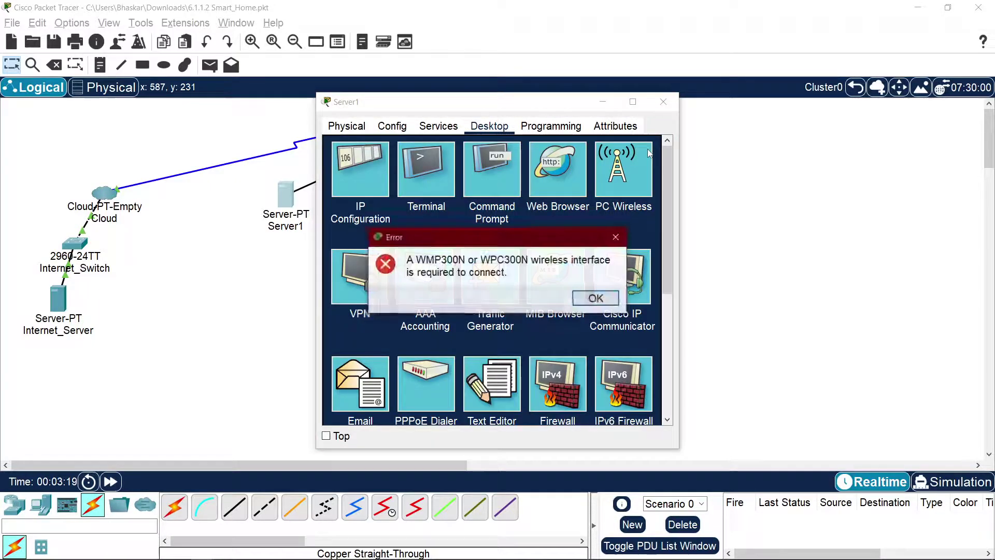
Step: Dismiss the wireless-interface error and close the Cisco IP Communicator app
left_click(596, 299)
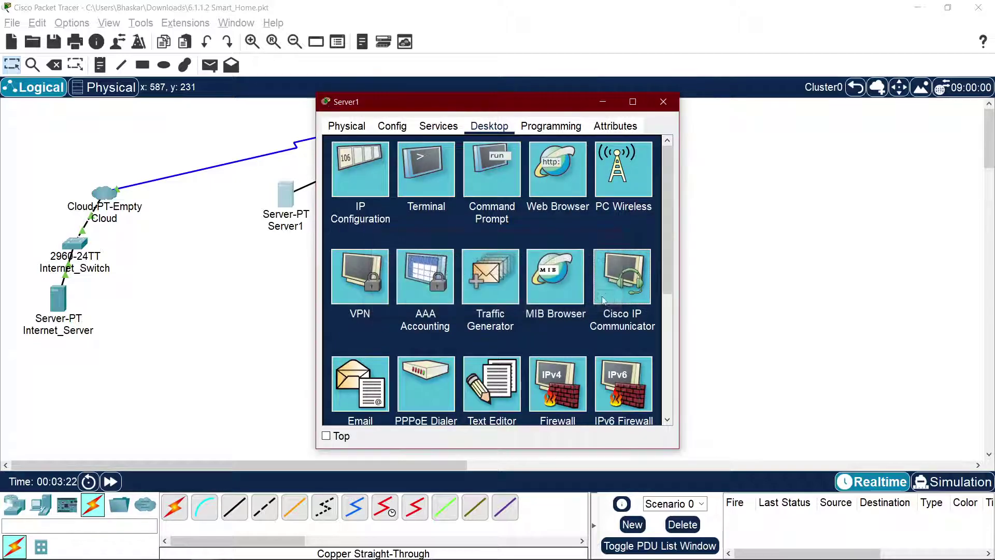
left_click(604, 299)
left_click(658, 148)
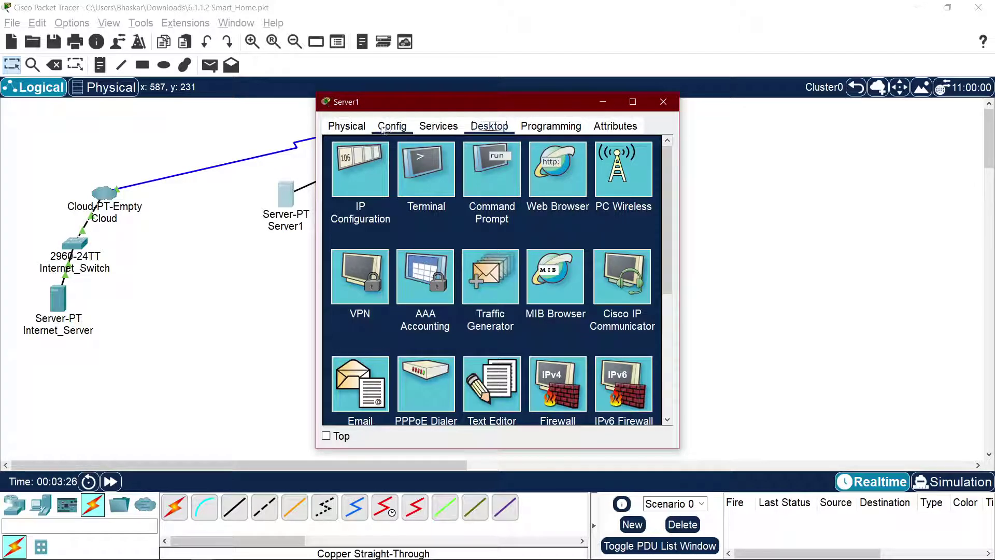
Step: Review Server1's Physical, Config and Services tabs, then close its settings window
left_click(346, 126)
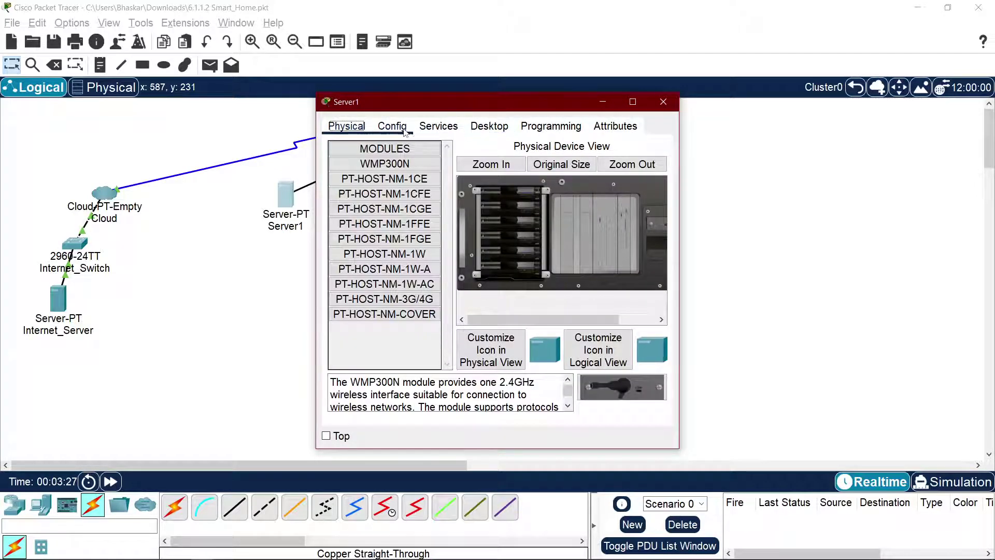
left_click(404, 128)
left_click(417, 126)
left_click(410, 127)
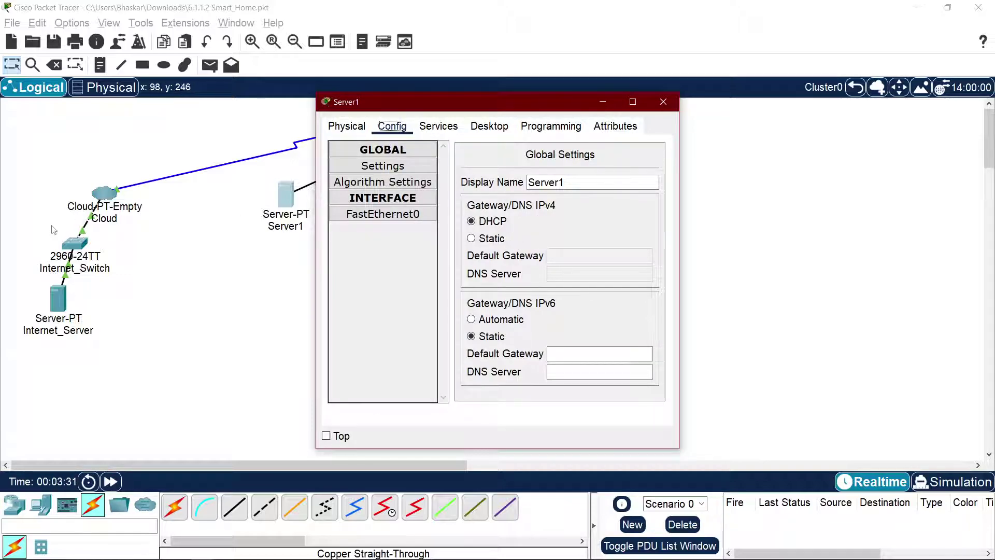
left_click(663, 102)
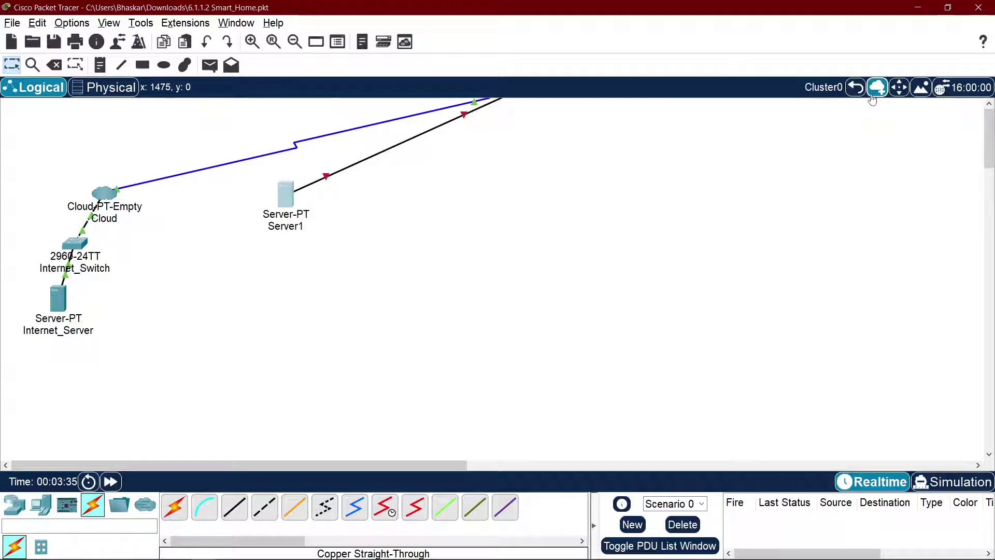
Step: Return to the Root view, delete Server0 from the topology, and switch to the course page
left_click(856, 87)
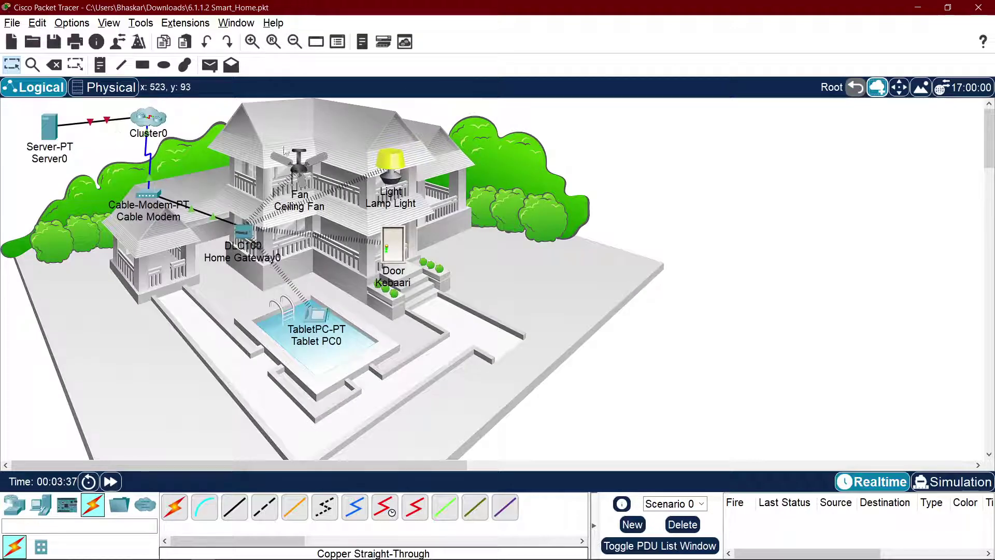
key("alt+Tab")
key("alt+Tab")
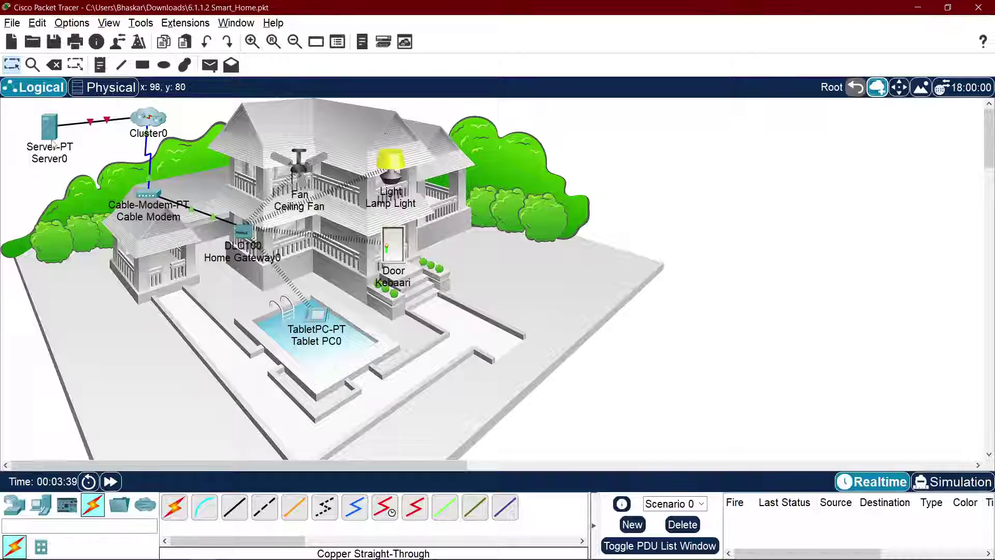
left_click(50, 126)
left_click(664, 101)
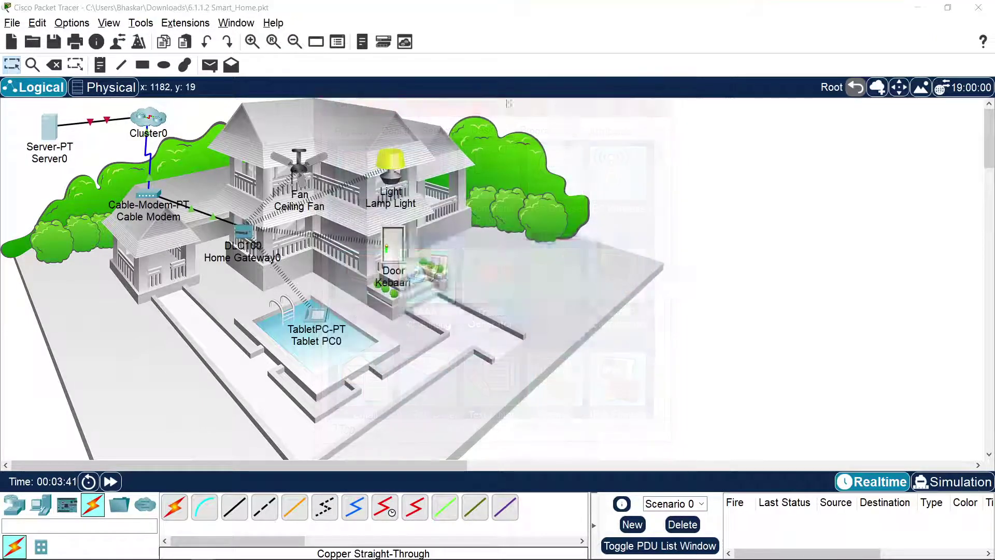
key("Delete")
left_click(514, 301)
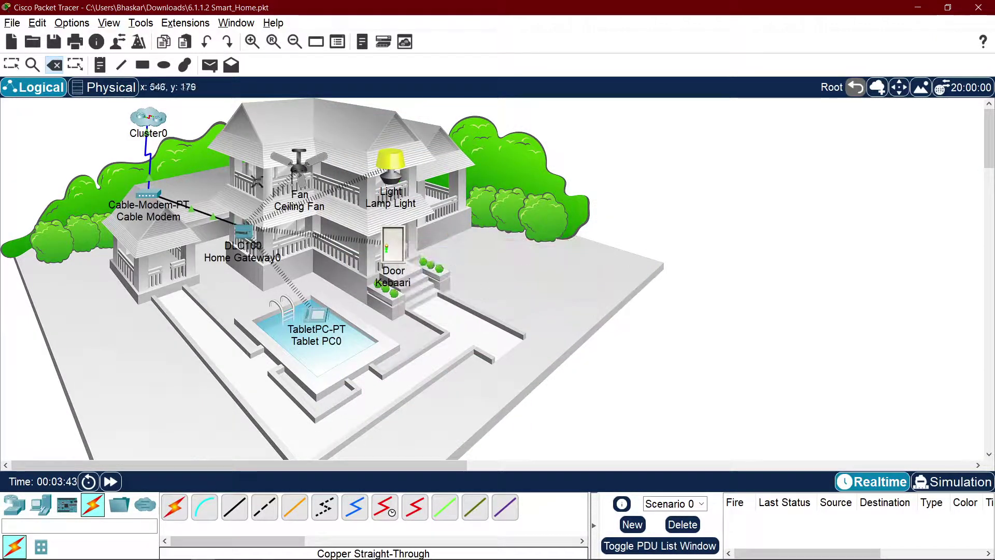
key("alt+Tab")
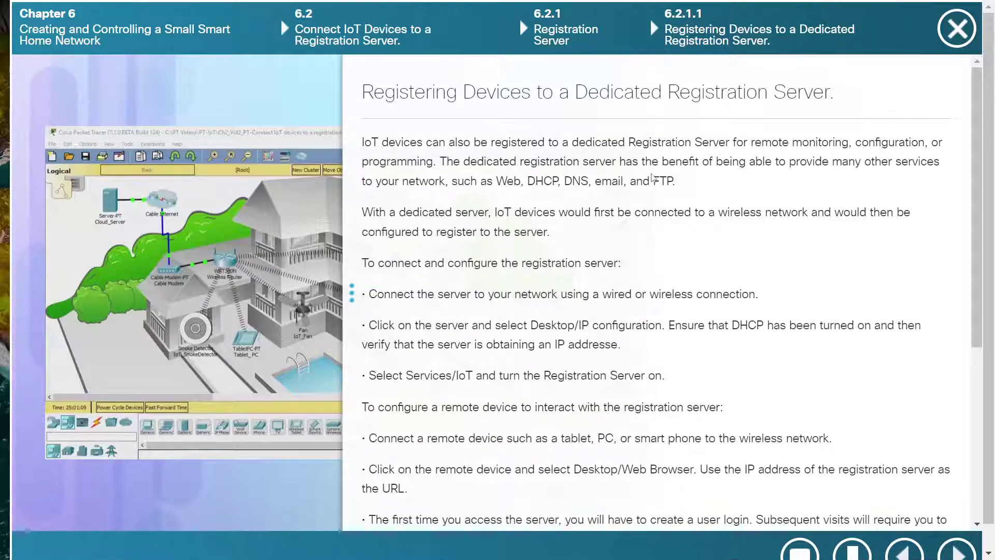
Step: Check Server0's IoT registration service and keep its IPv4 gateway setting on DHCP
key("alt+Tab")
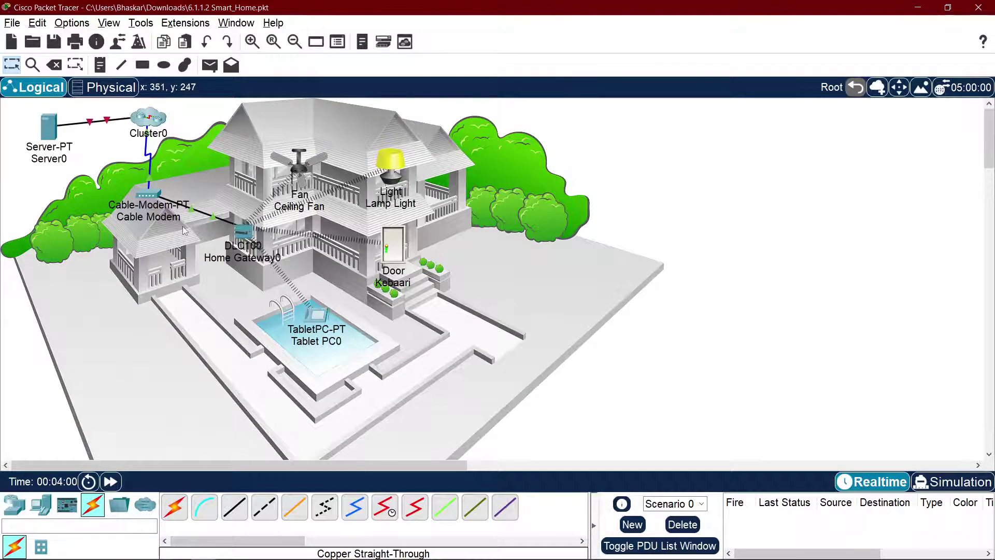
double_click(48, 127)
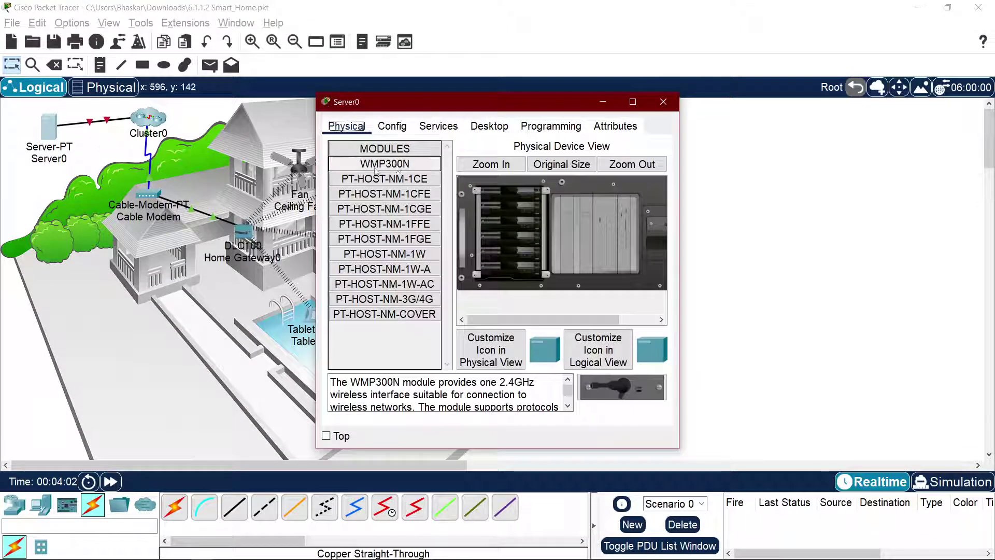
left_click(434, 128)
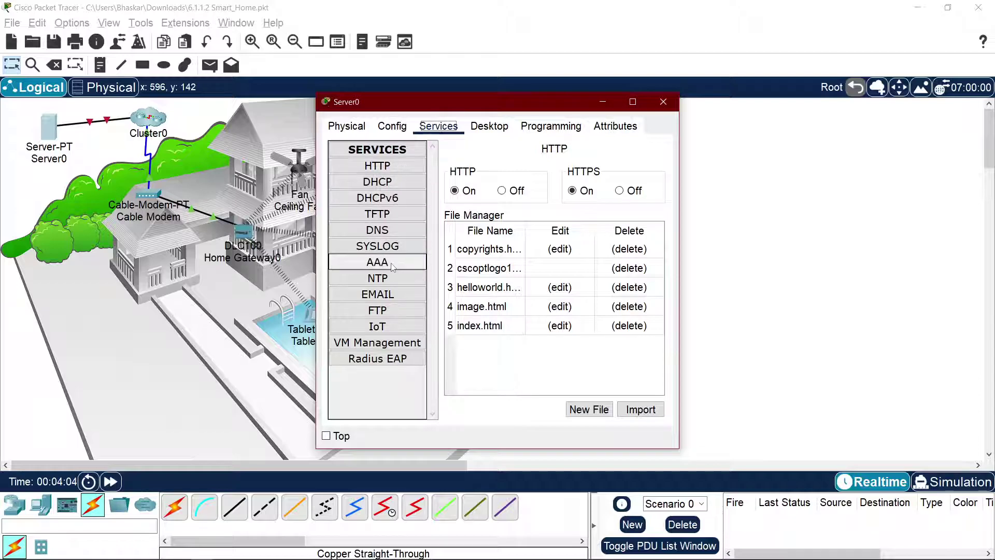
left_click(395, 327)
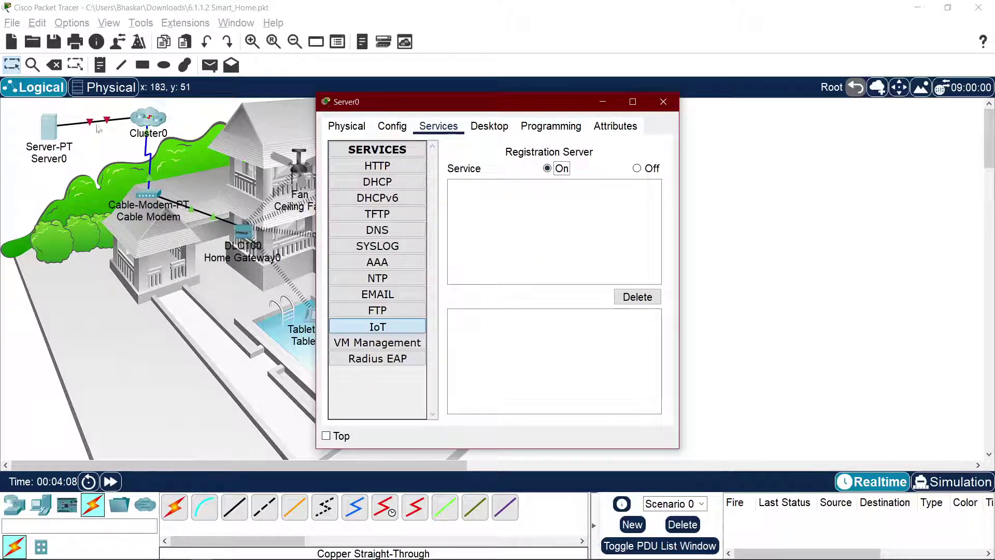
left_click(410, 130)
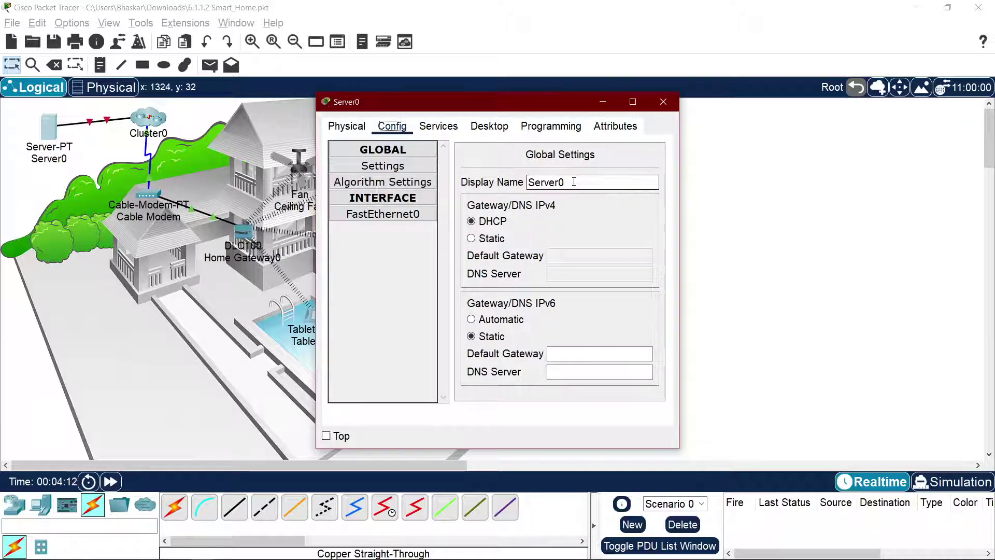
left_click(485, 238)
left_click(482, 225)
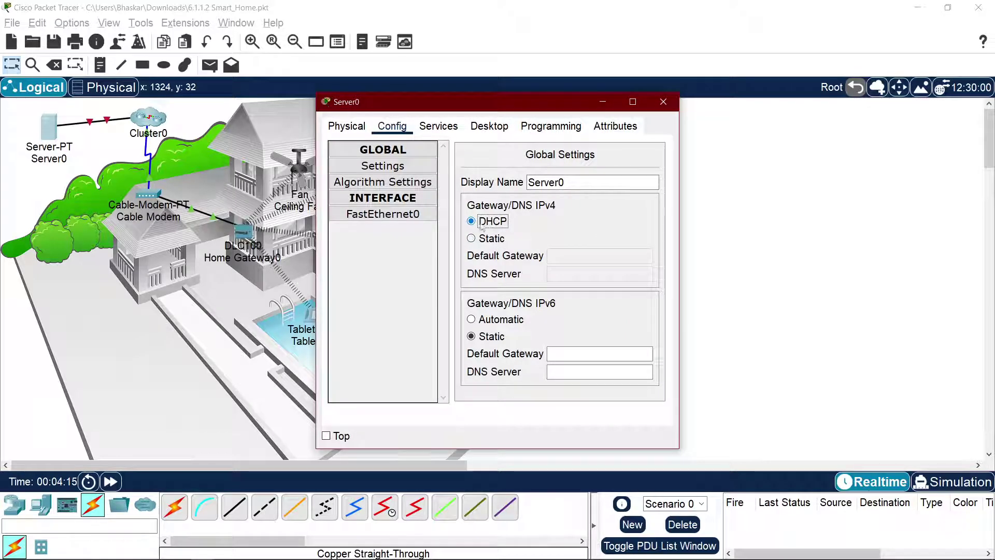
Step: Set Server0's FastEthernet0 IPv4 addressing to DHCP and close the window
left_click(386, 213)
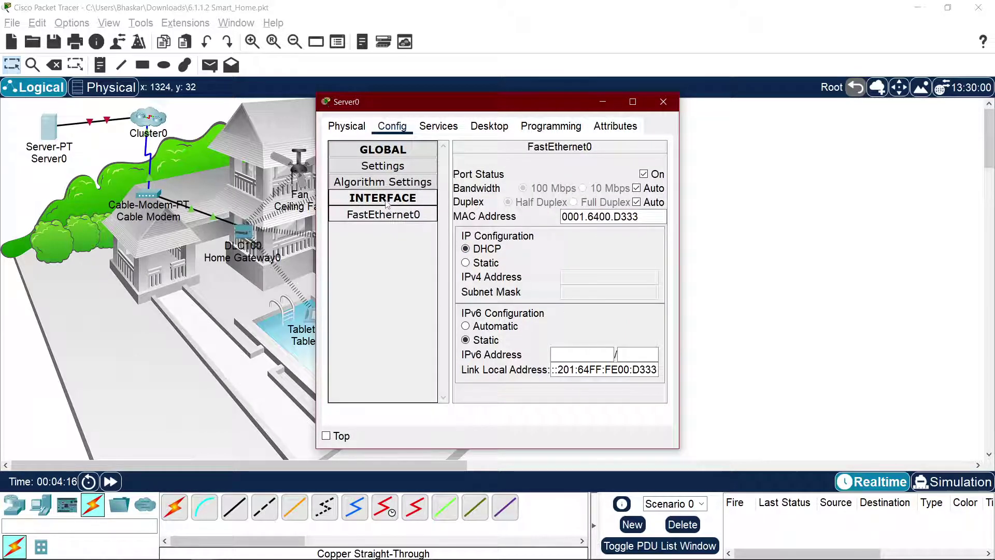
left_click(644, 175)
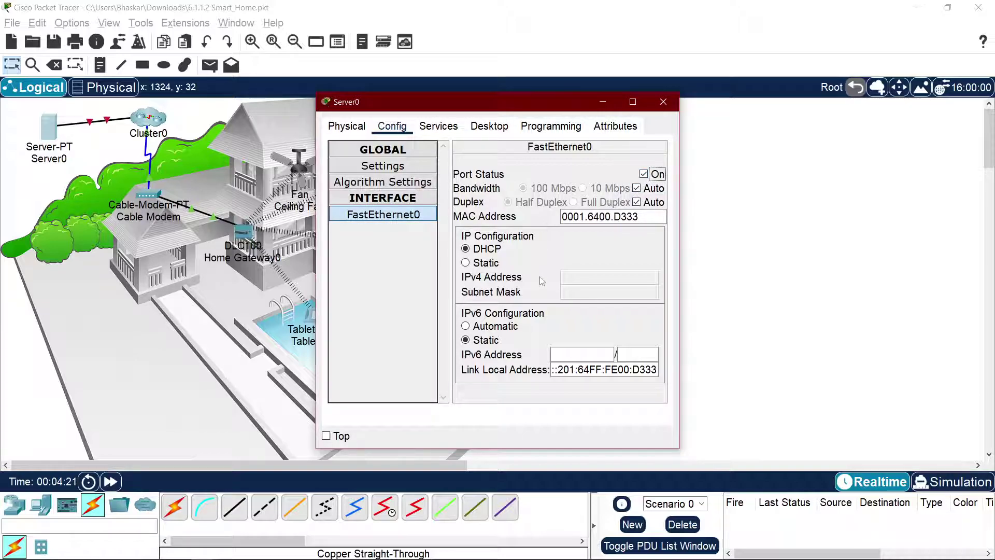
left_click(484, 263)
left_click(484, 254)
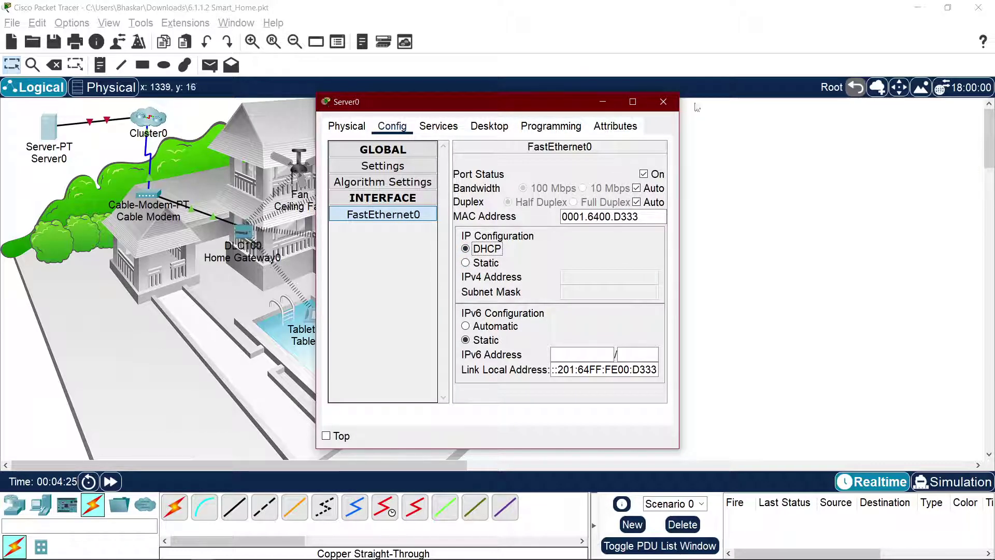
left_click(663, 102)
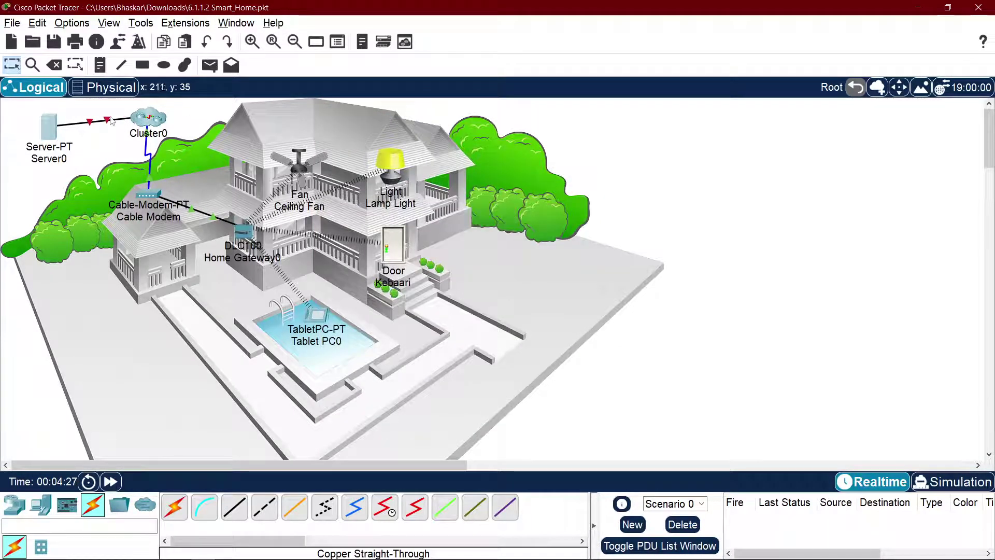
Step: Inside Cluster0, drag Server1 lower and to the right, then go back to the house view
left_click(143, 118)
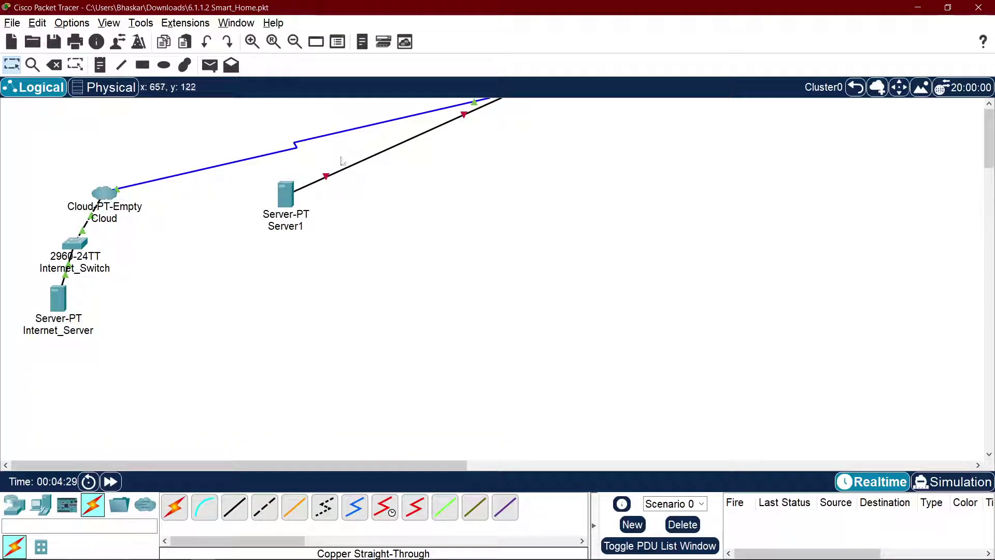
left_click_drag(290, 194, 563, 316)
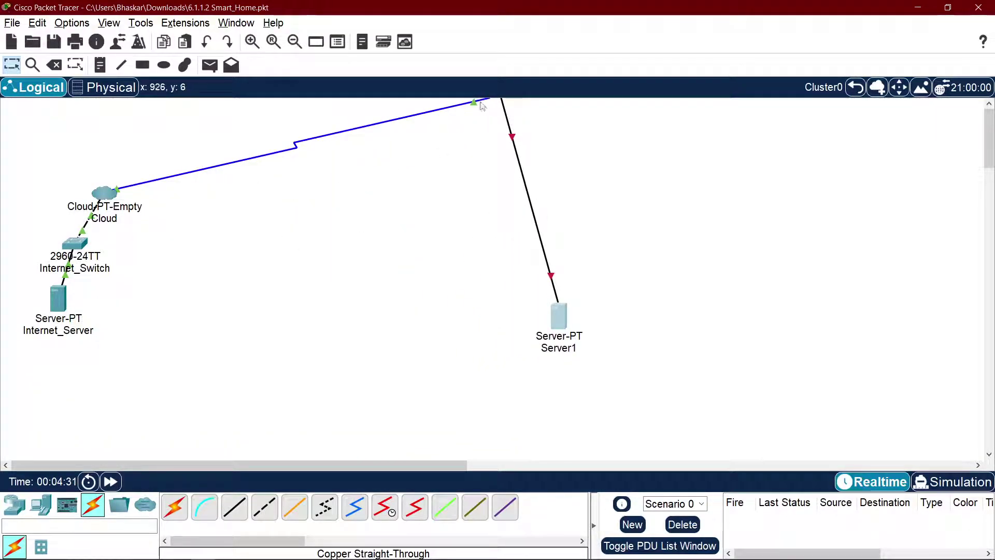
left_click_drag(473, 102, 379, 165)
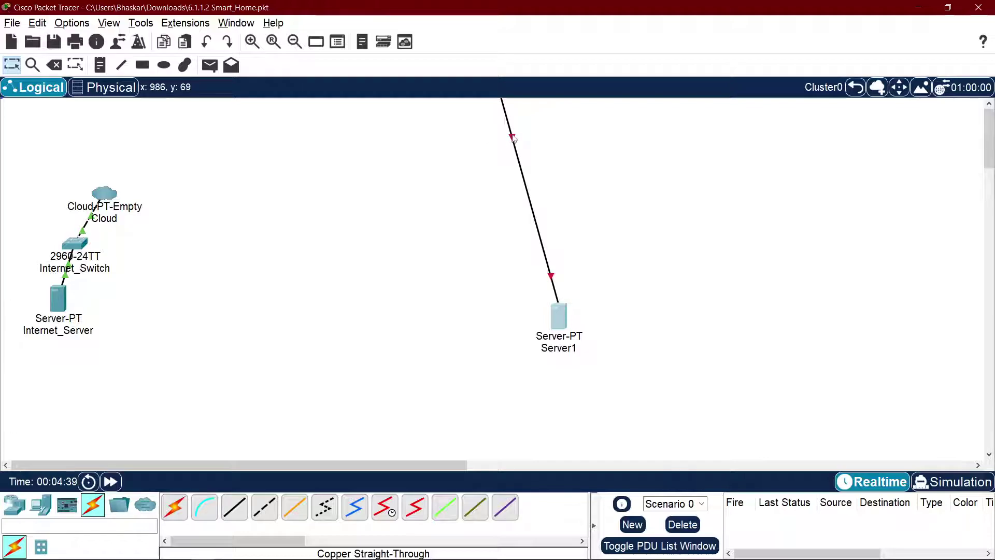
left_click(856, 87)
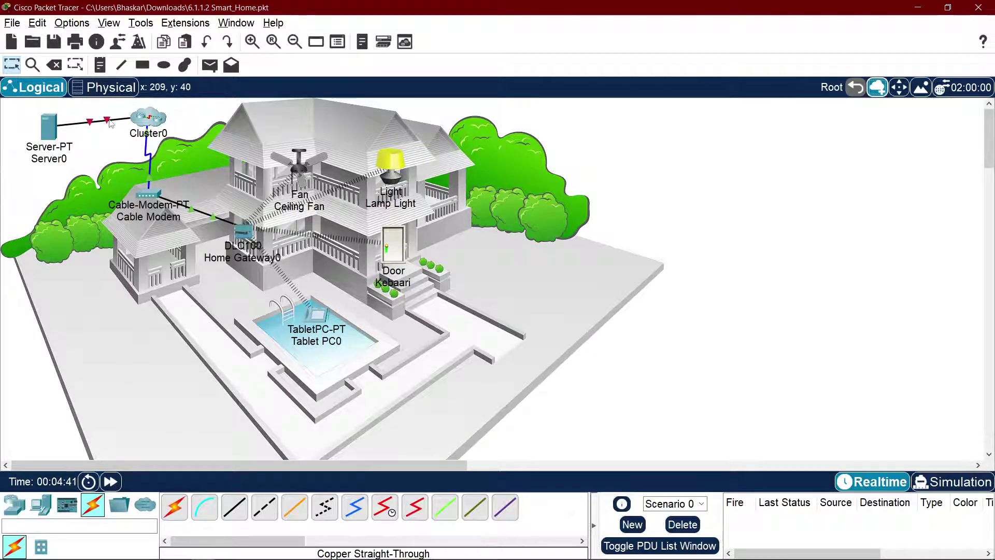
left_click_drag(110, 123, 96, 129)
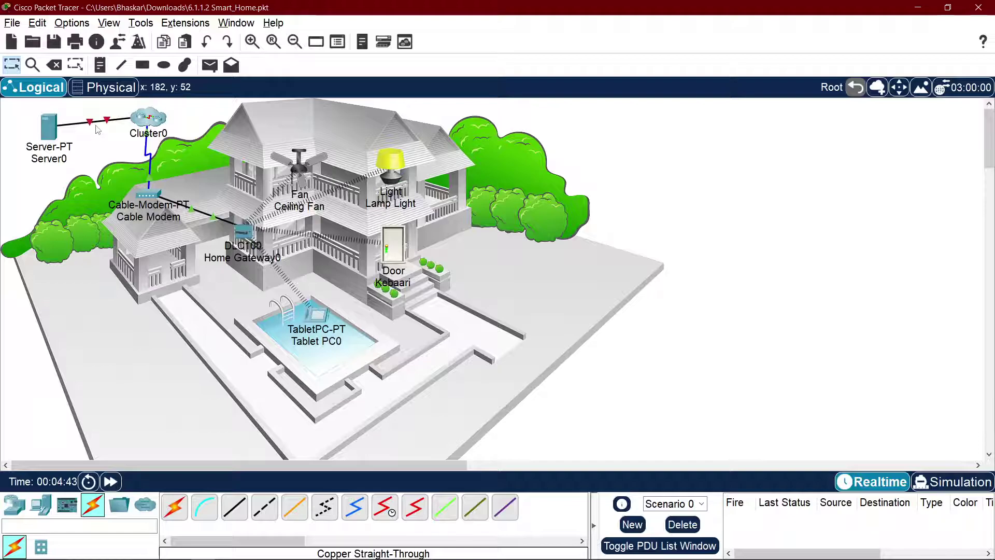
Step: Delete the cable linking Server0 to Cluster0
key("Delete")
left_click(98, 122)
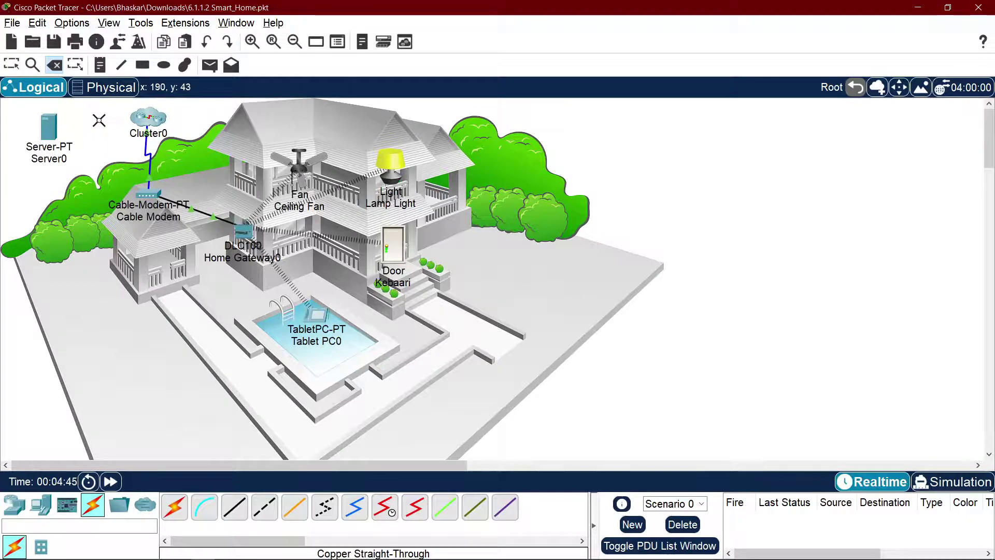
key("Escape")
Step: Inside Cluster0, delete Server1, then return to the house view
double_click(150, 117)
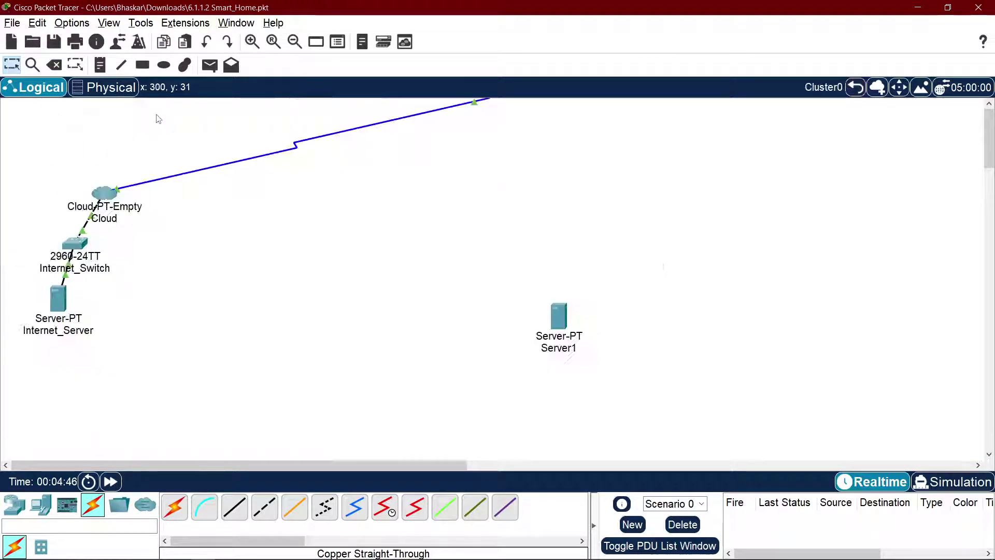
double_click(549, 306)
left_click(663, 104)
left_click_drag(670, 232, 489, 392)
key("Delete")
key("Return")
key("Escape")
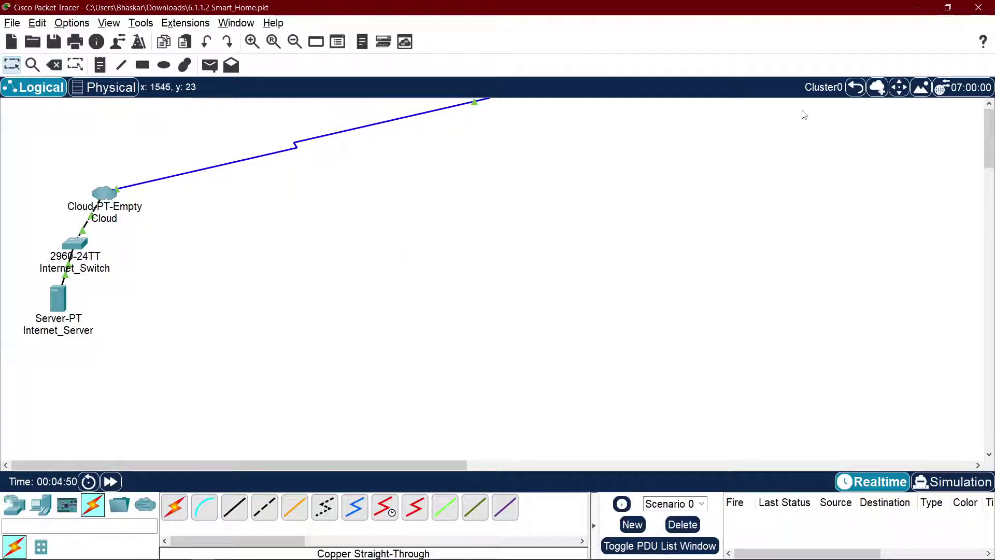
left_click(856, 87)
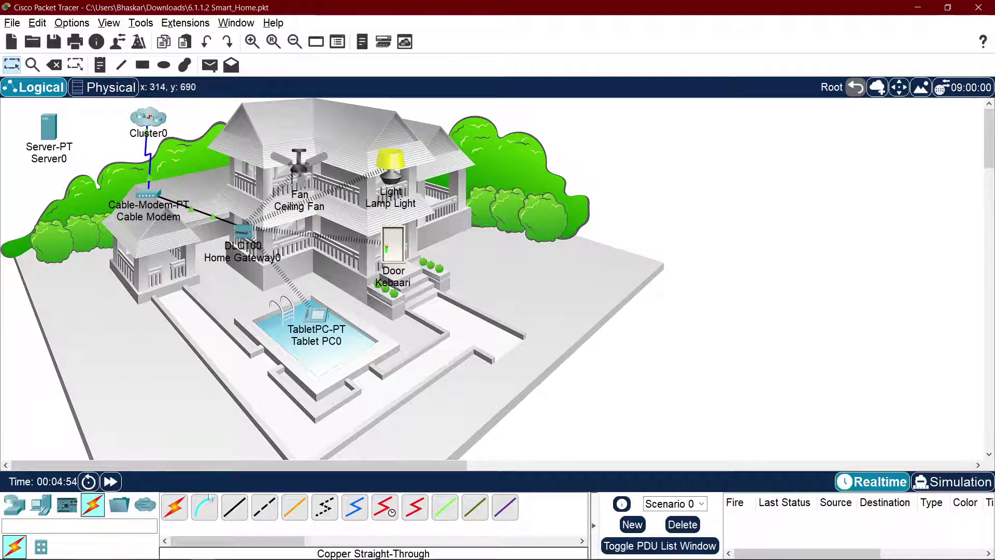
Step: Inspect Cluster0's port list, device list and interior without making any connection
left_click(144, 131)
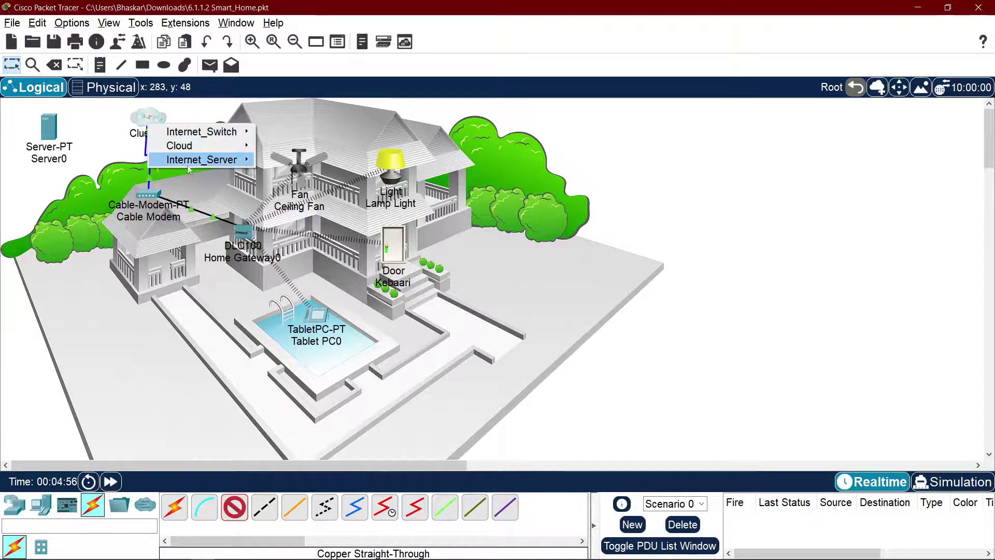
mouse_move(200, 151)
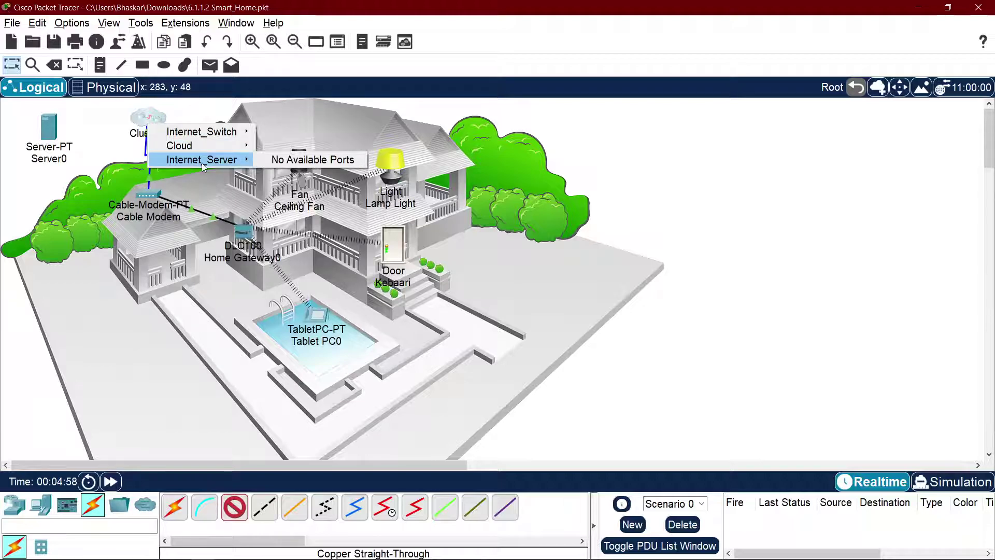
mouse_move(209, 130)
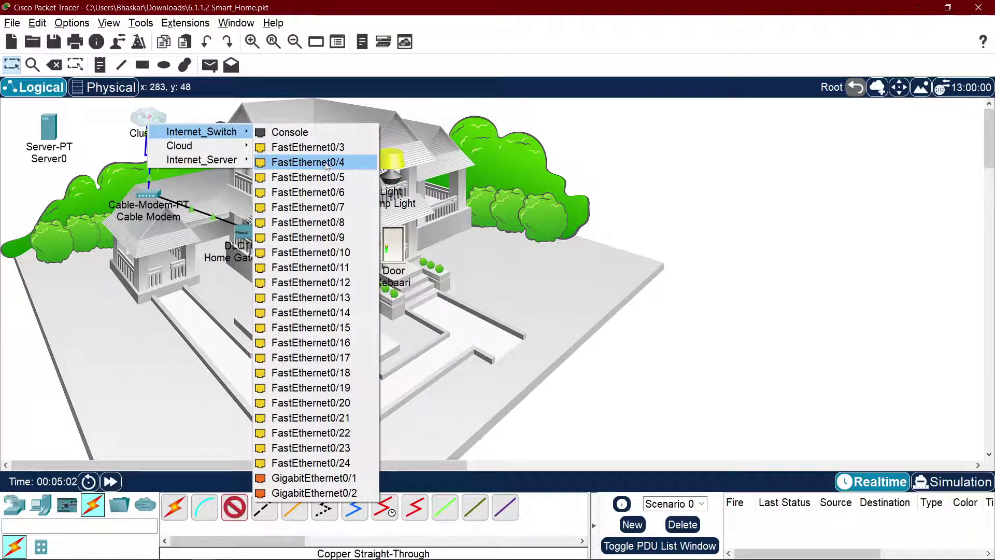
left_click(702, 194)
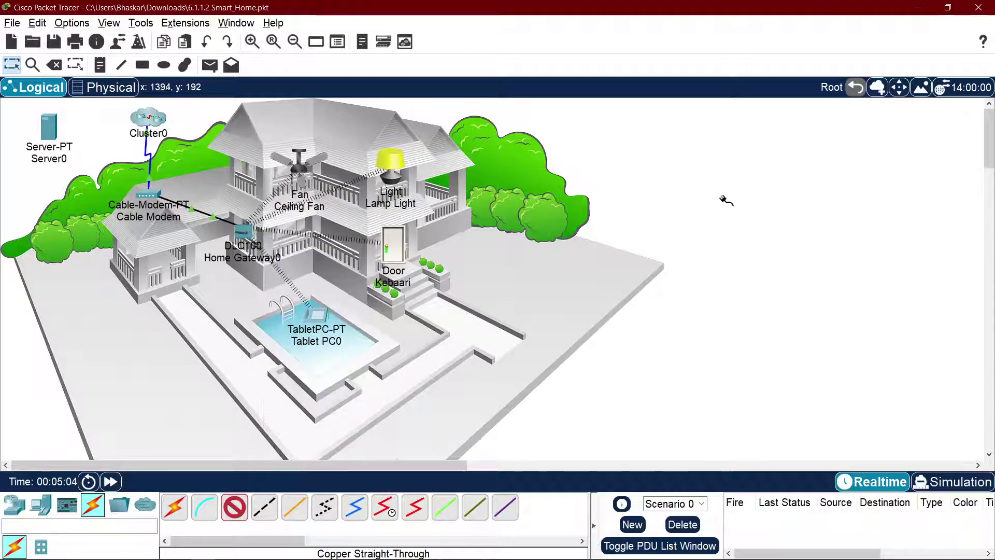
left_click(134, 120)
left_click(729, 184)
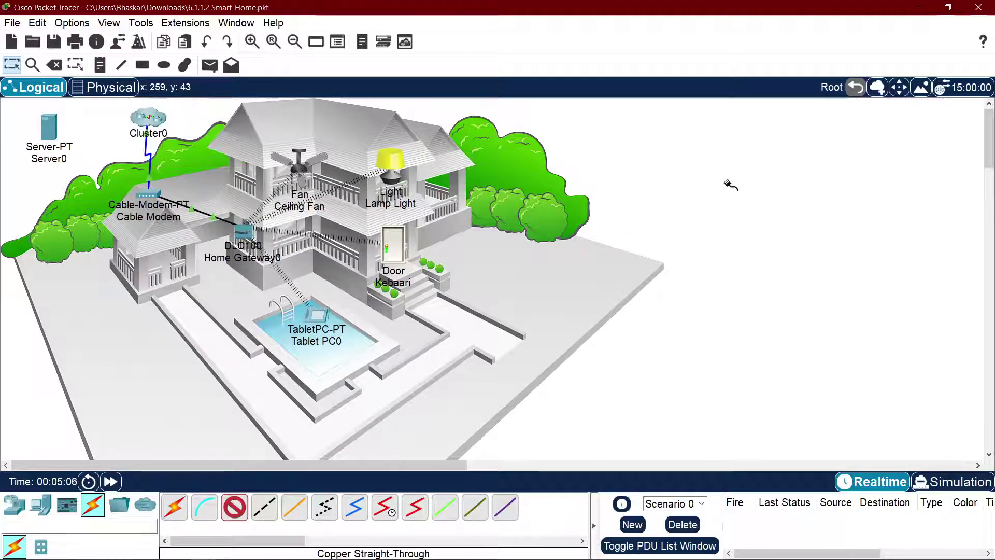
double_click(159, 120)
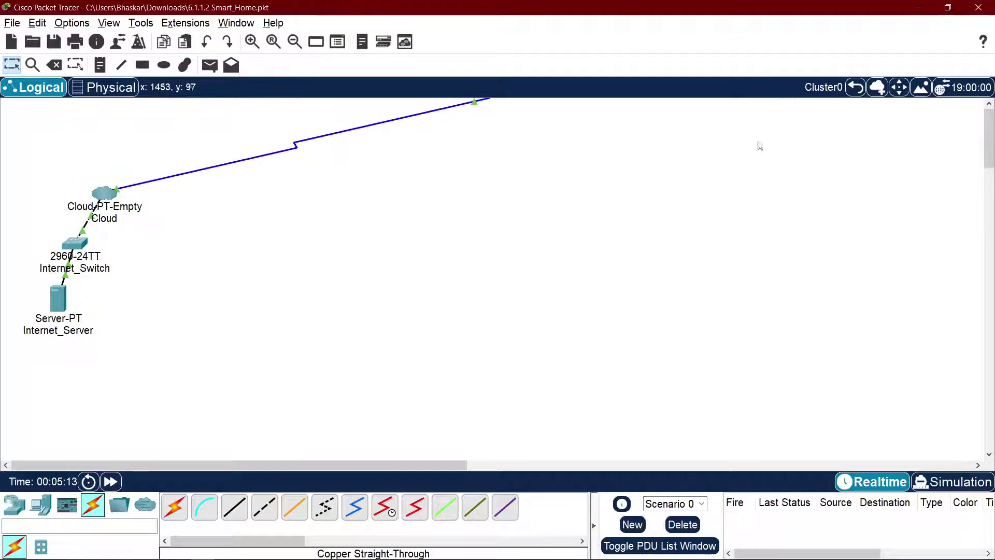
left_click(850, 89)
Step: Shift Cluster0 further left and delete Server0 from the house view
mouse_move(154, 199)
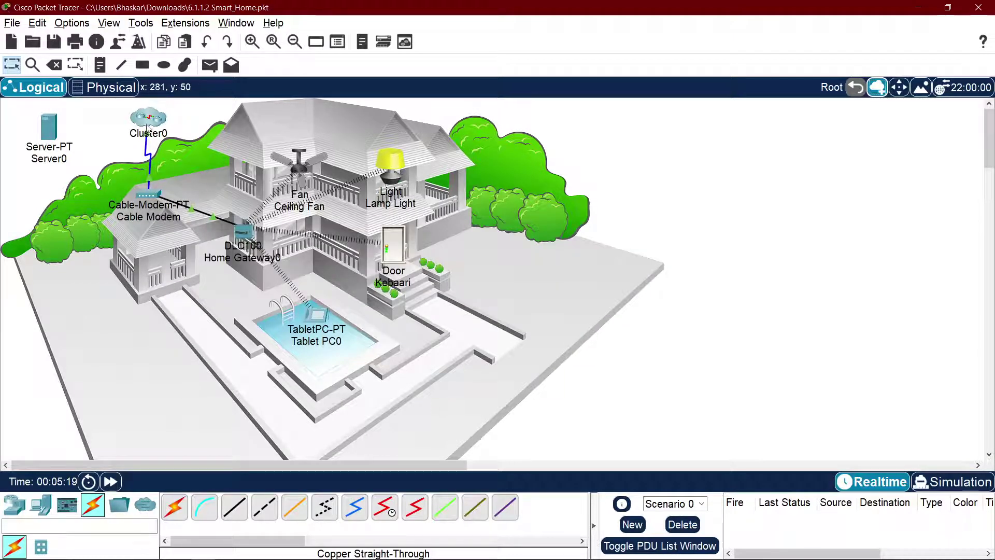
left_click_drag(149, 121, 110, 123)
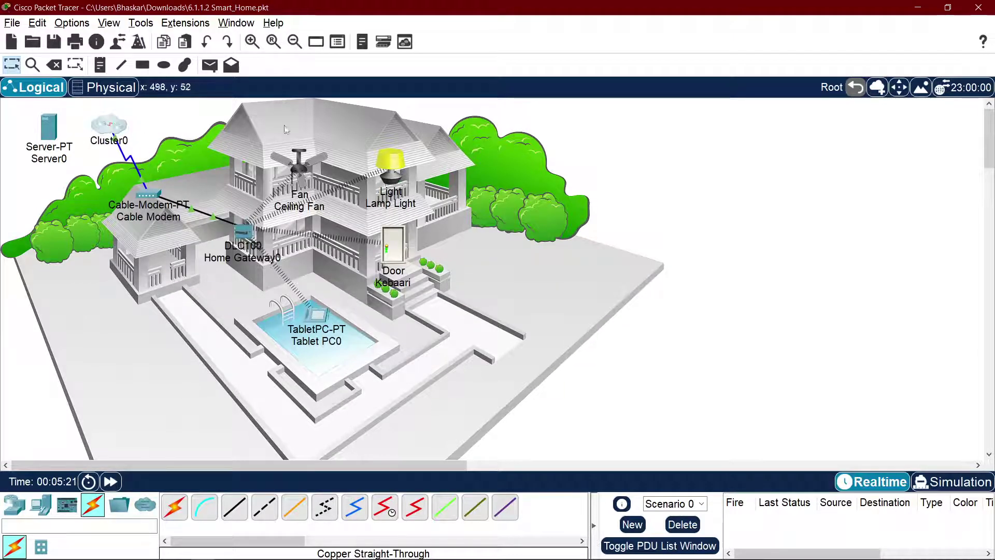
mouse_move(25, 121)
left_mouse_down()
mouse_move(1, 115)
mouse_move(15, 123)
left_mouse_up()
key("Delete")
key("Return")
key("Escape")
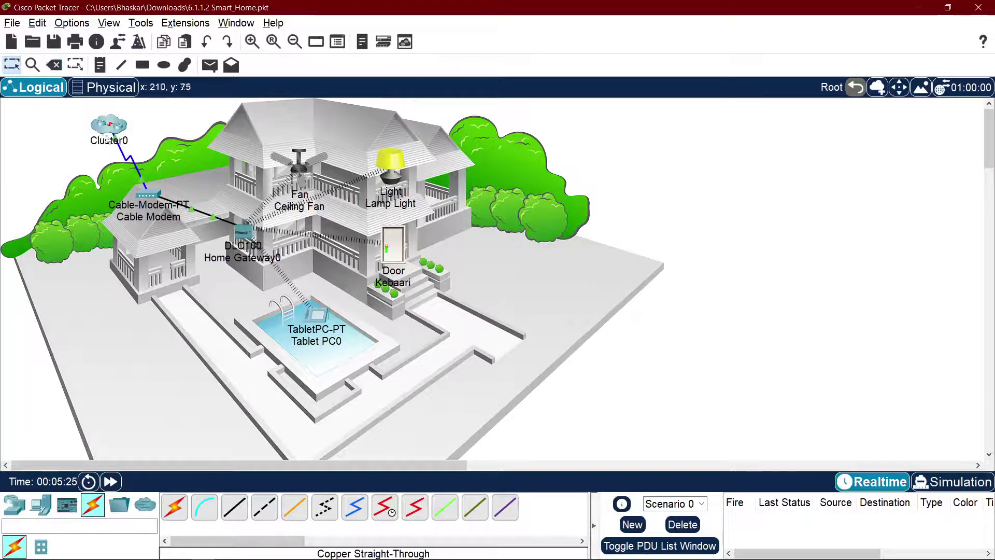
left_click(109, 133)
left_click(59, 298)
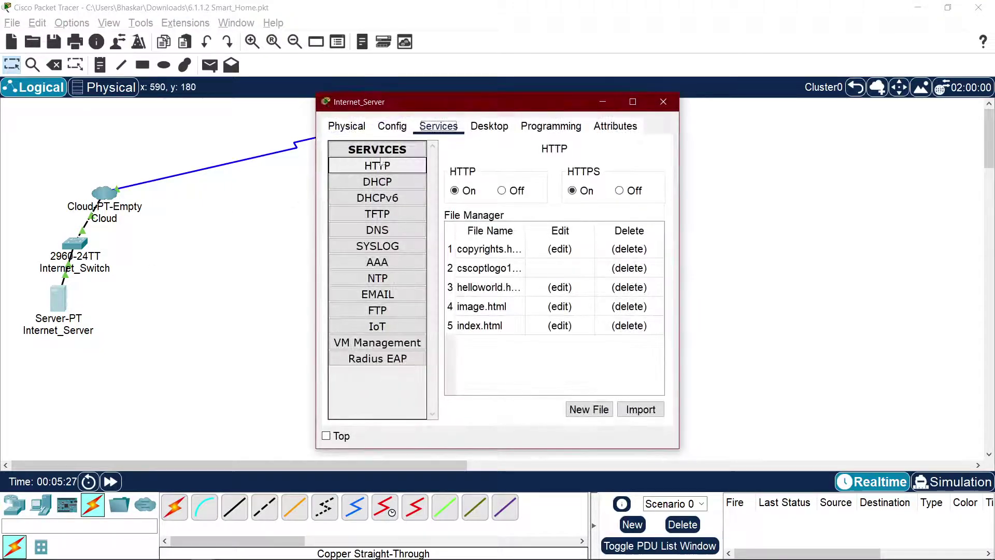
left_click(354, 132)
left_click(384, 130)
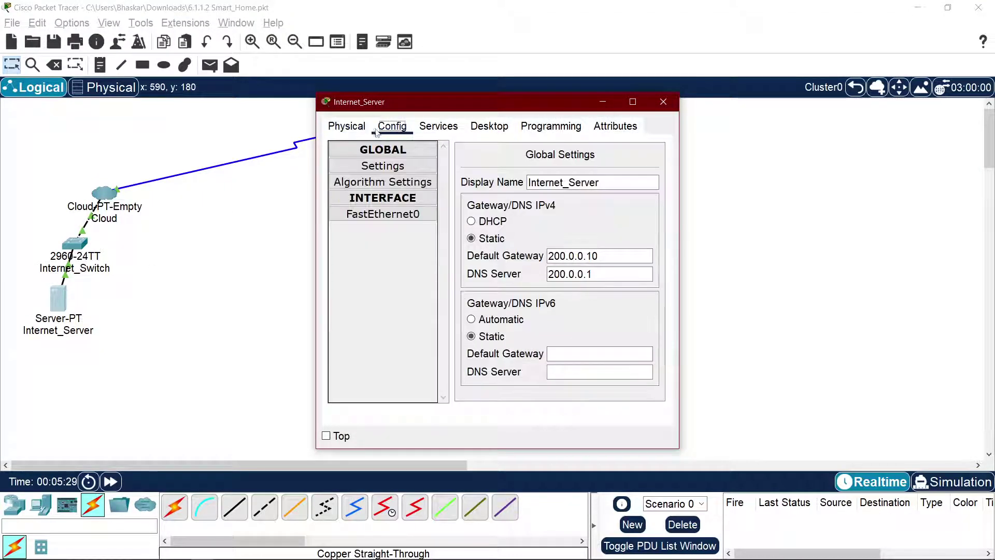
left_click(492, 220)
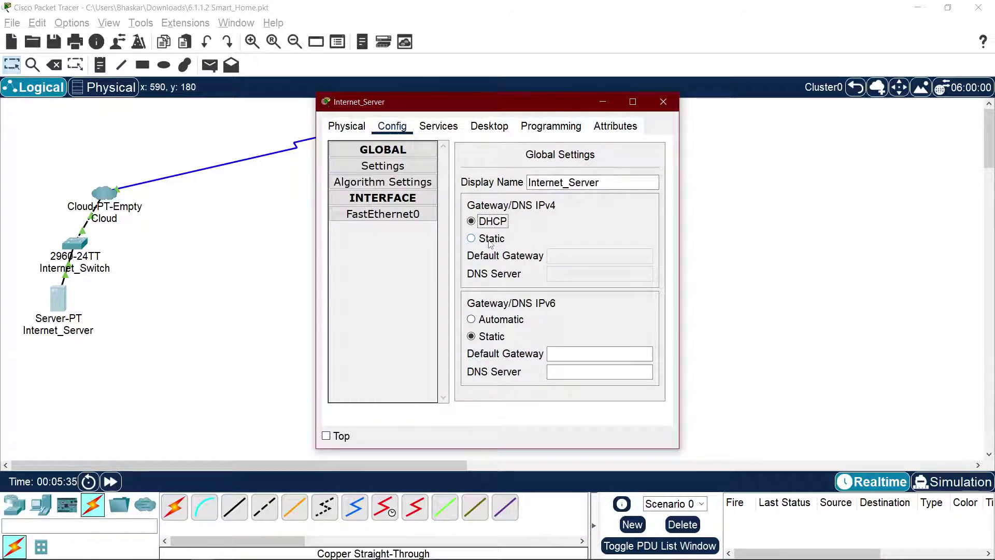
left_click(490, 240)
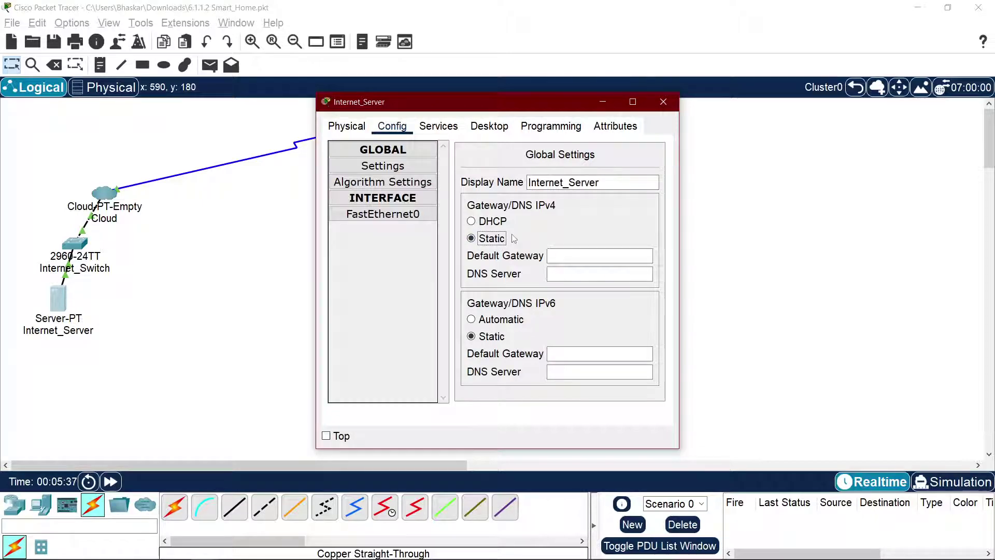
left_click(664, 102)
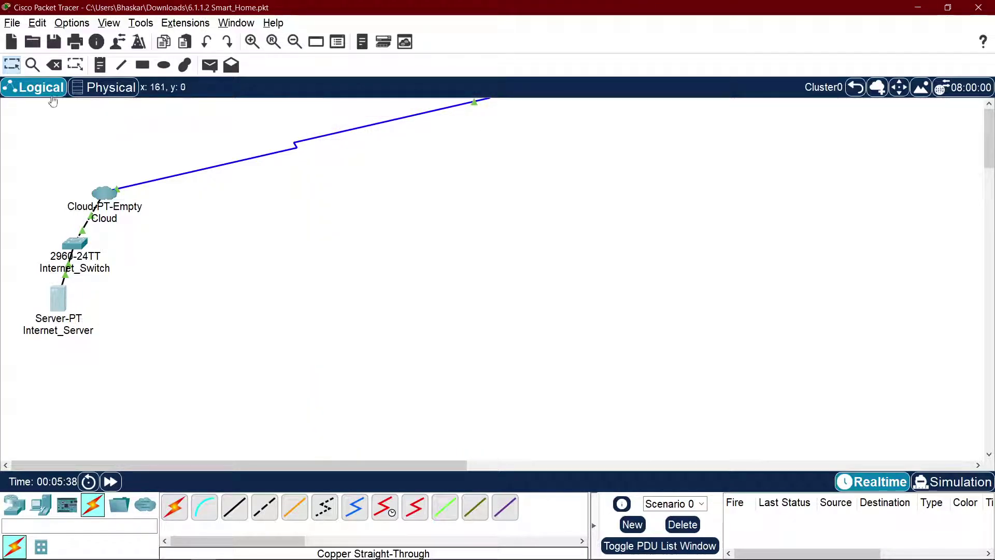
left_click(58, 301)
left_click(552, 256)
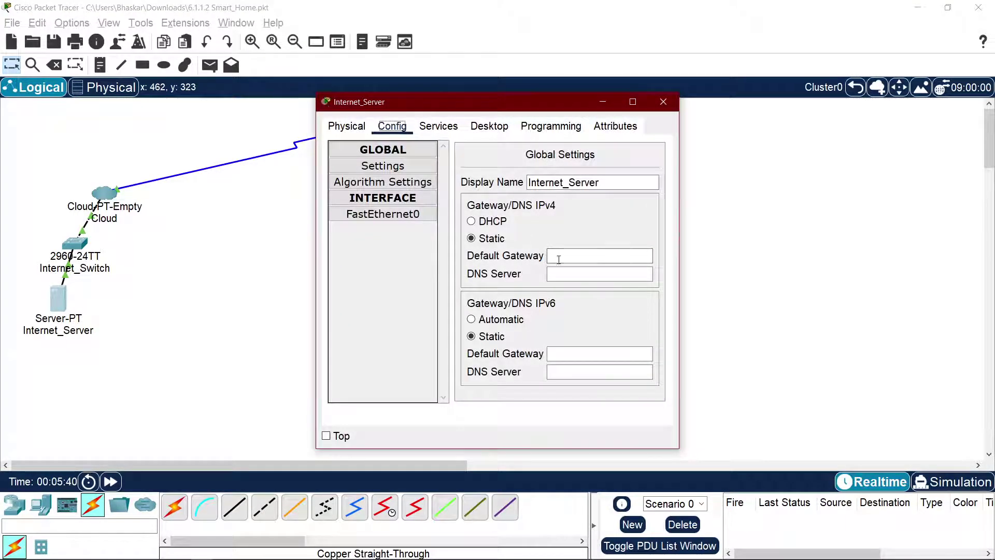
left_click(664, 102)
left_click(12, 23)
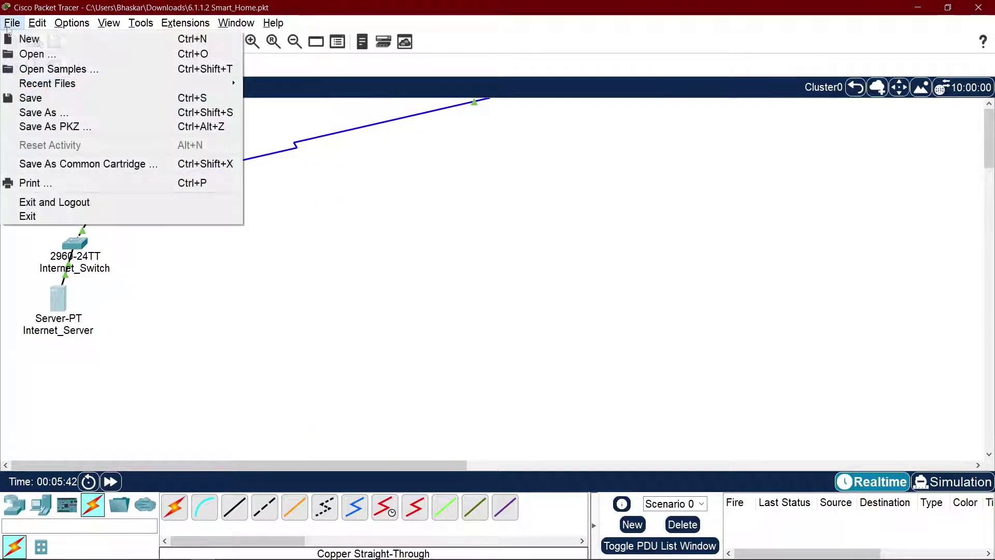
mouse_move(207, 83)
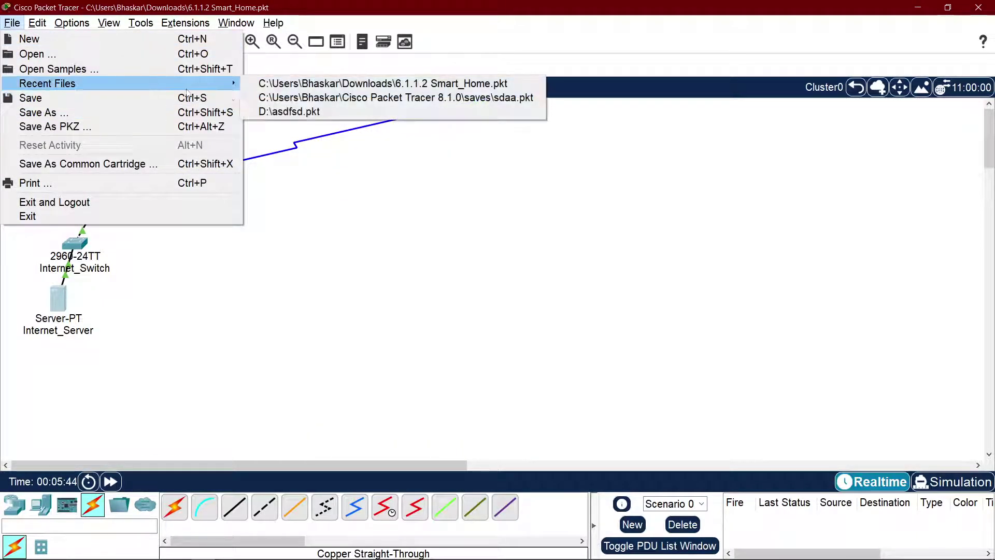
left_click(325, 83)
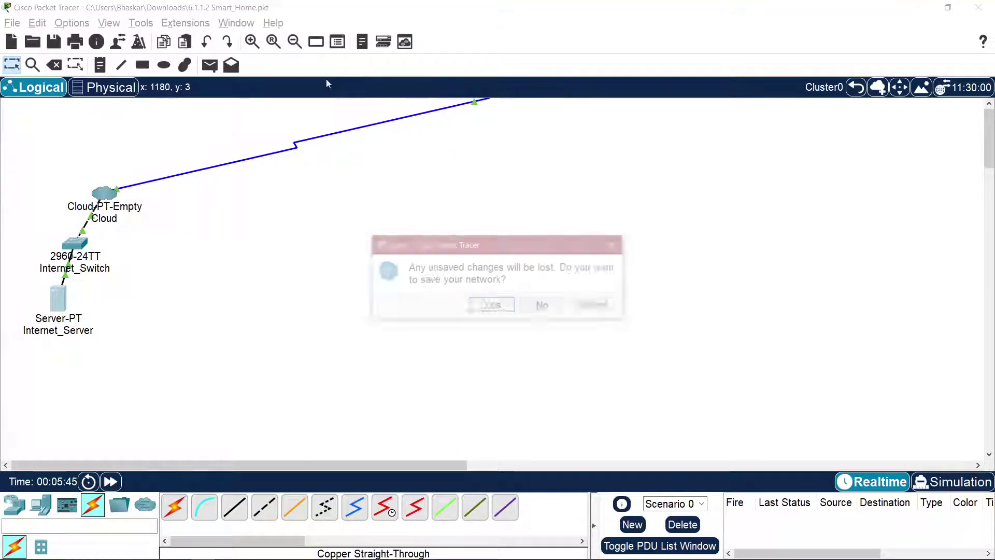
left_click(544, 305)
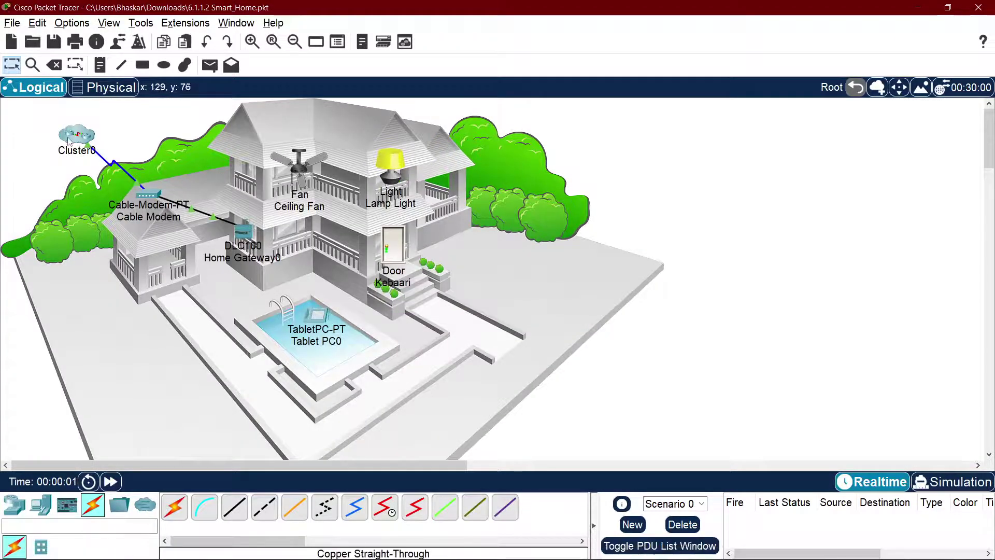
Step: Switch Internet_Server's IoT Registration Server to On
left_click(58, 298)
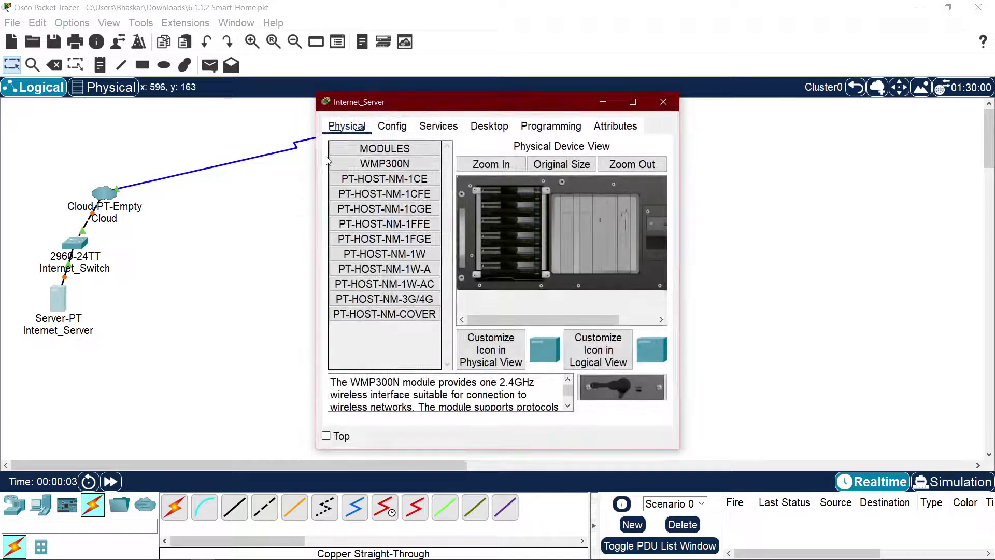
left_click(438, 126)
left_click(393, 126)
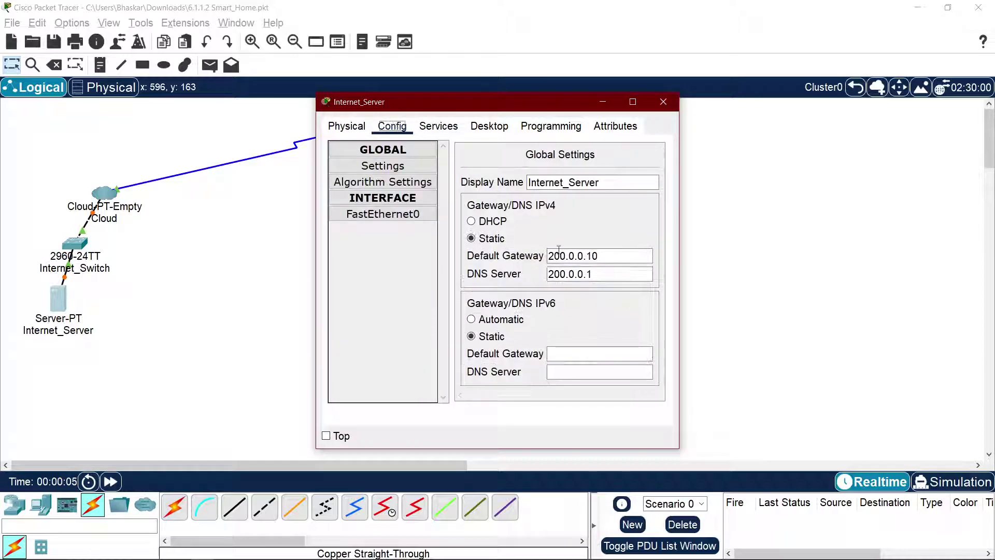
left_click(438, 126)
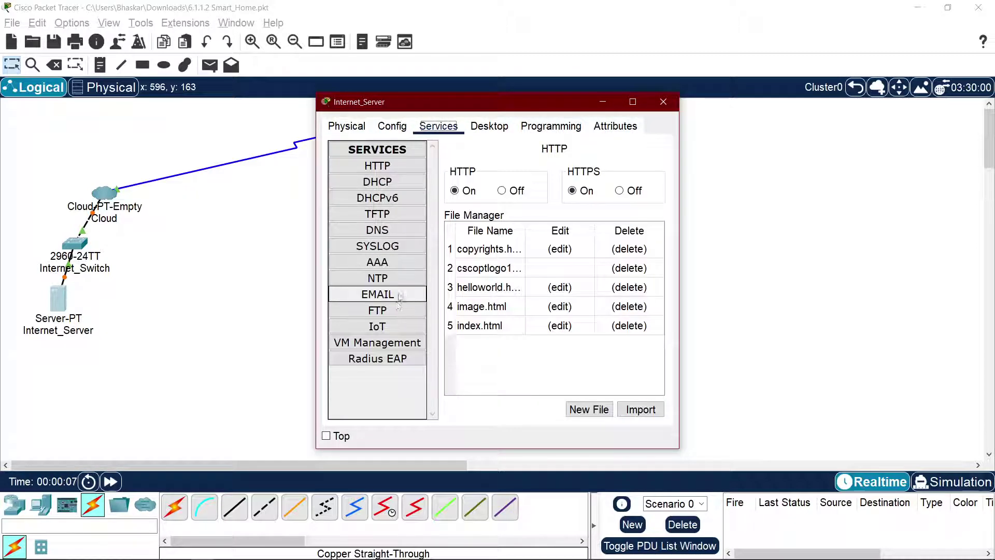
left_click(397, 326)
left_click(559, 169)
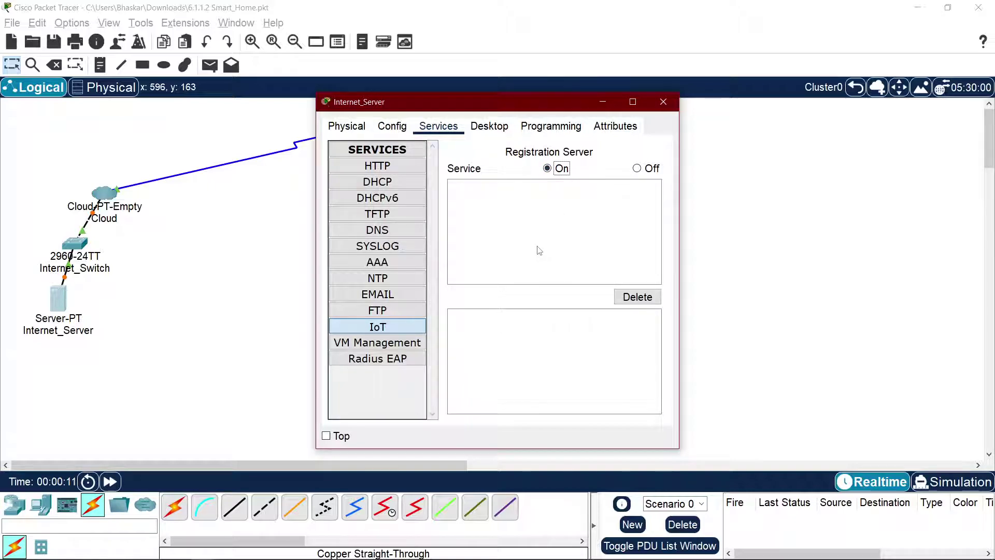
Step: Check Internet_Server's IP configuration, close it, and go back to the Root level
left_click(489, 127)
left_click(343, 177)
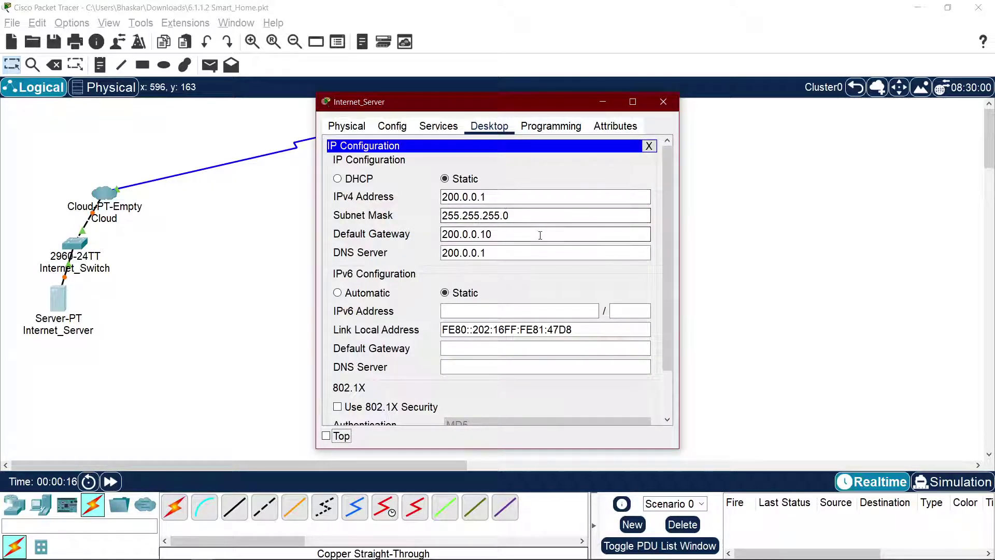
left_click(663, 101)
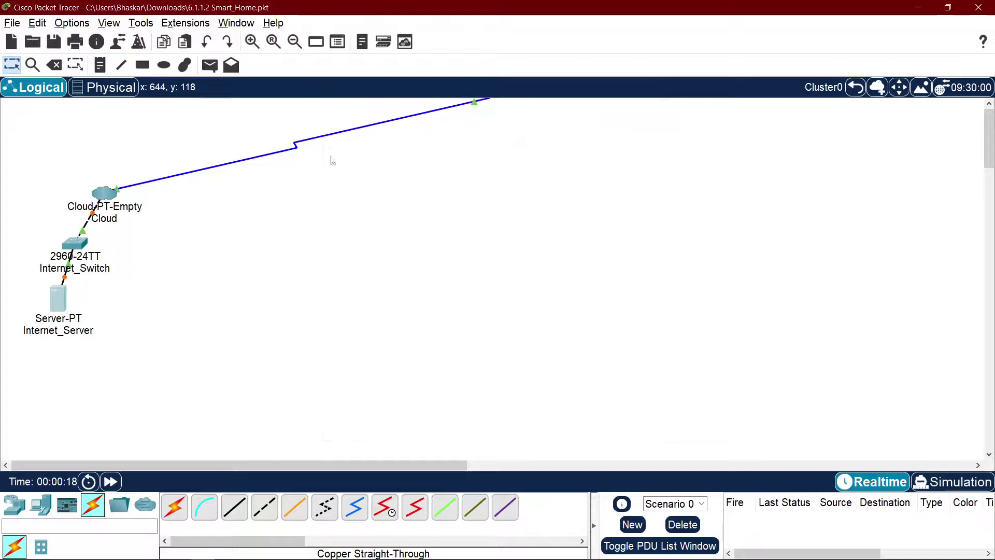
left_click(107, 87)
left_click(51, 89)
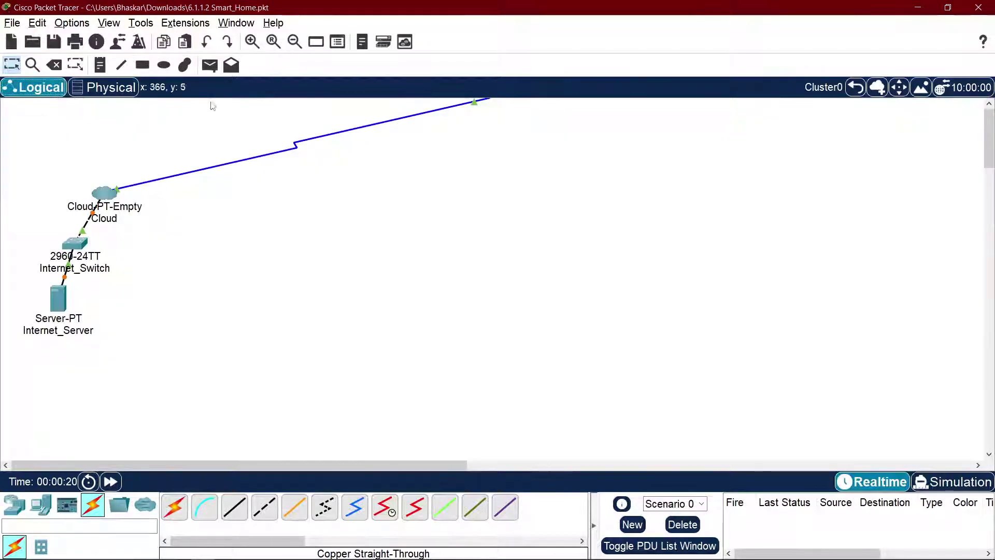
left_click(853, 89)
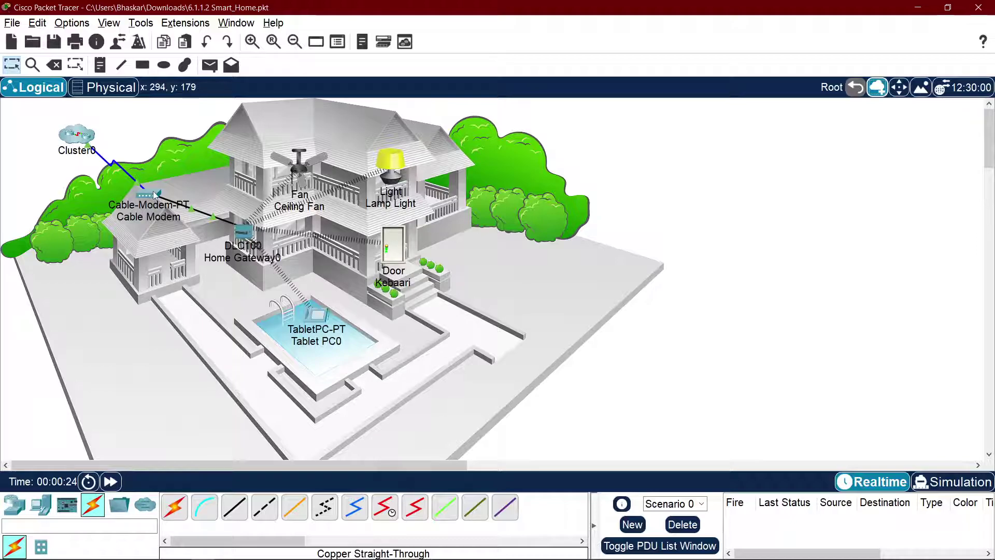
key("alt+Tab")
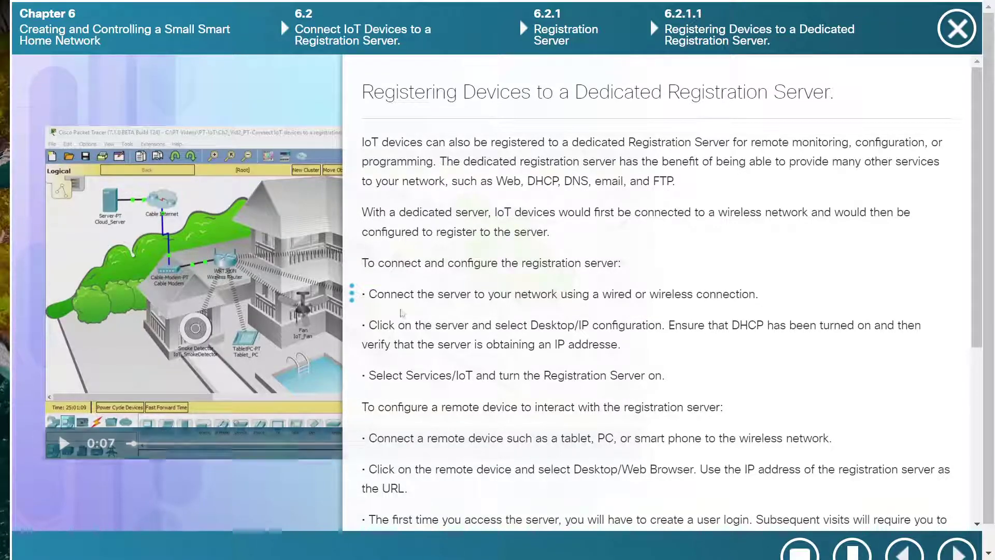
scroll(584, 259, "down", 3)
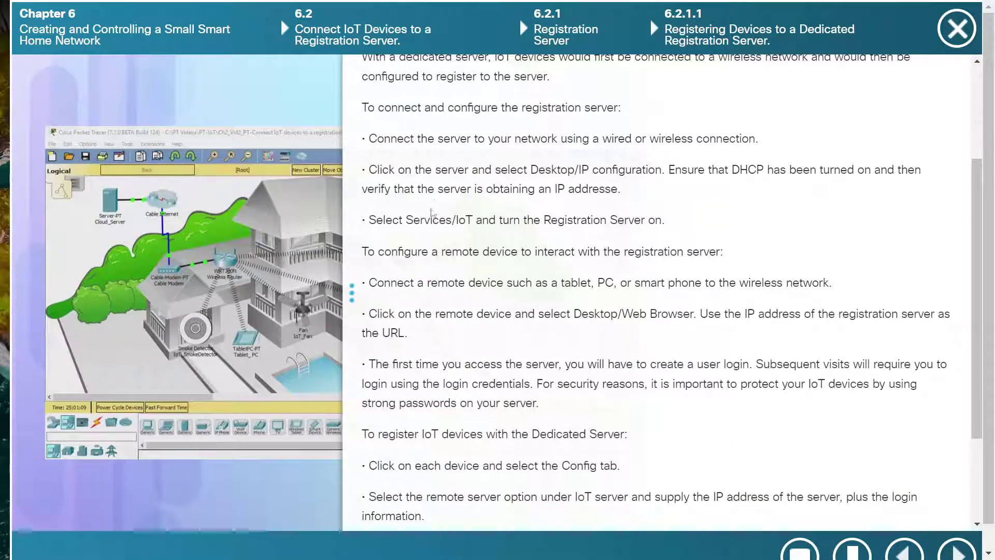
scroll(441, 199, "up", 3)
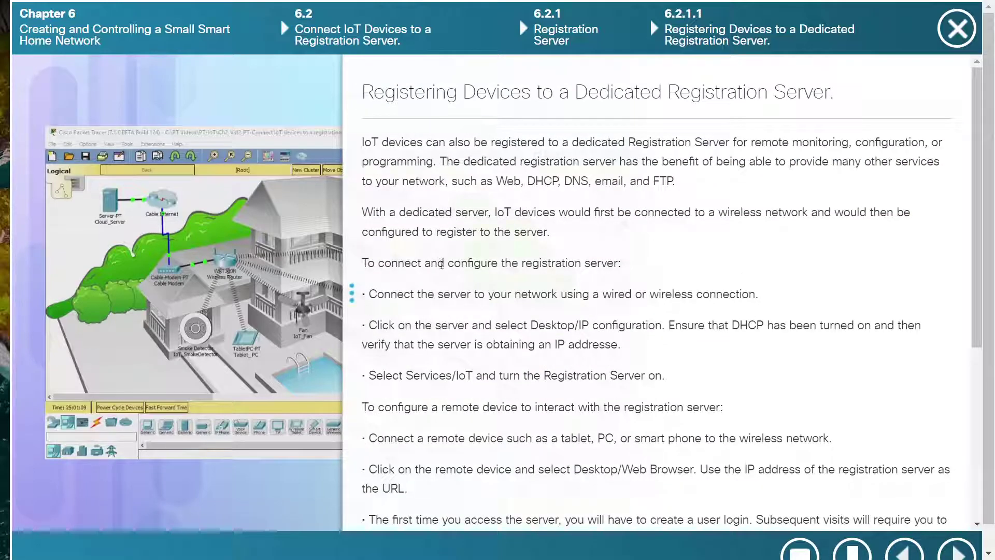
left_click_drag(446, 299, 733, 295)
left_click(597, 308)
left_click(758, 298)
key("alt+Tab")
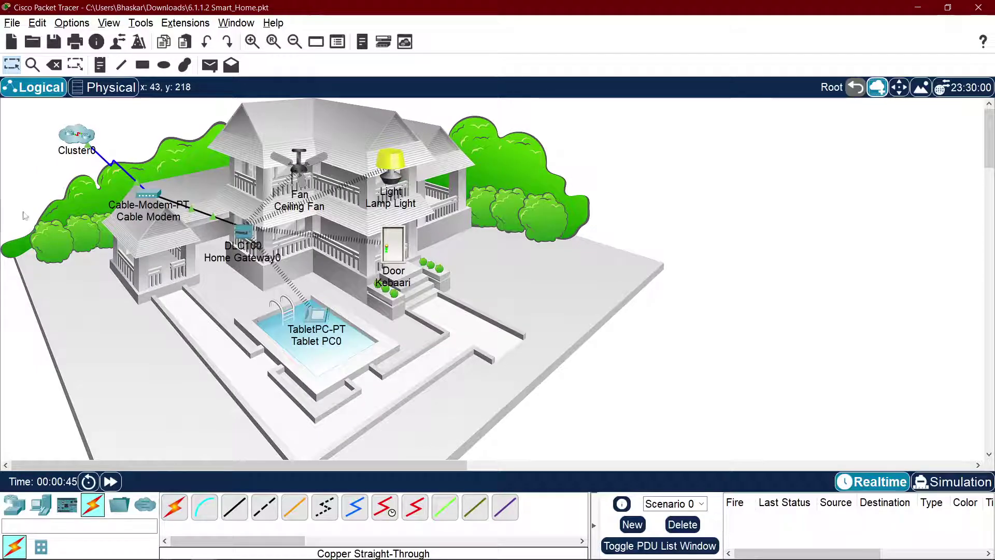
Step: Shift Cluster0 right, place a new Server-PT at the canvas top-left, and enter Cluster0
left_click_drag(77, 136, 115, 134)
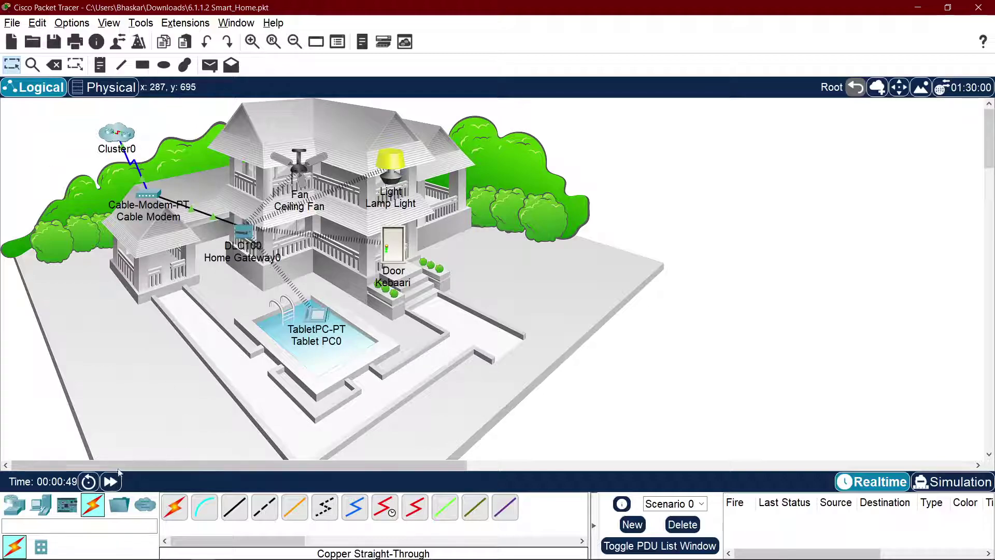
left_click(37, 504)
left_click(234, 507)
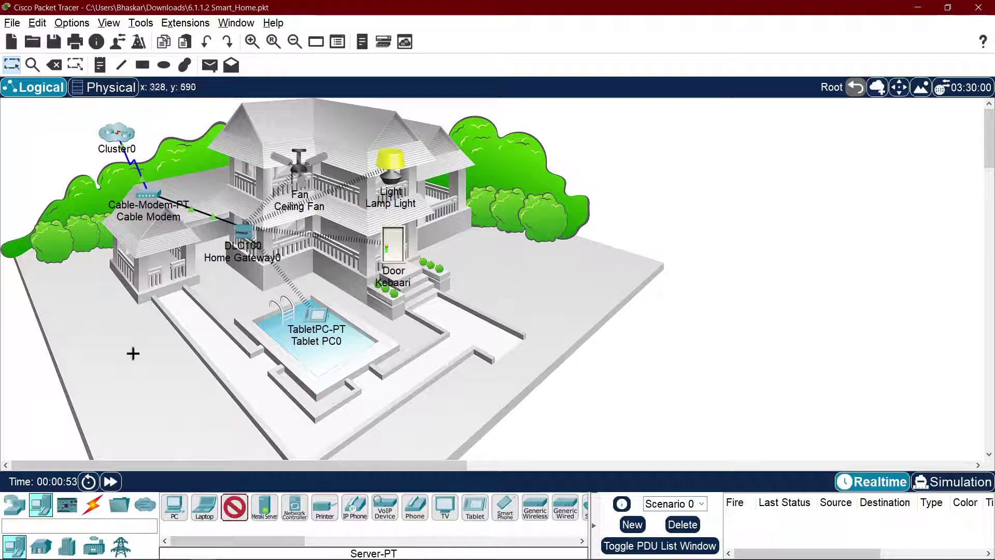
left_click(34, 143)
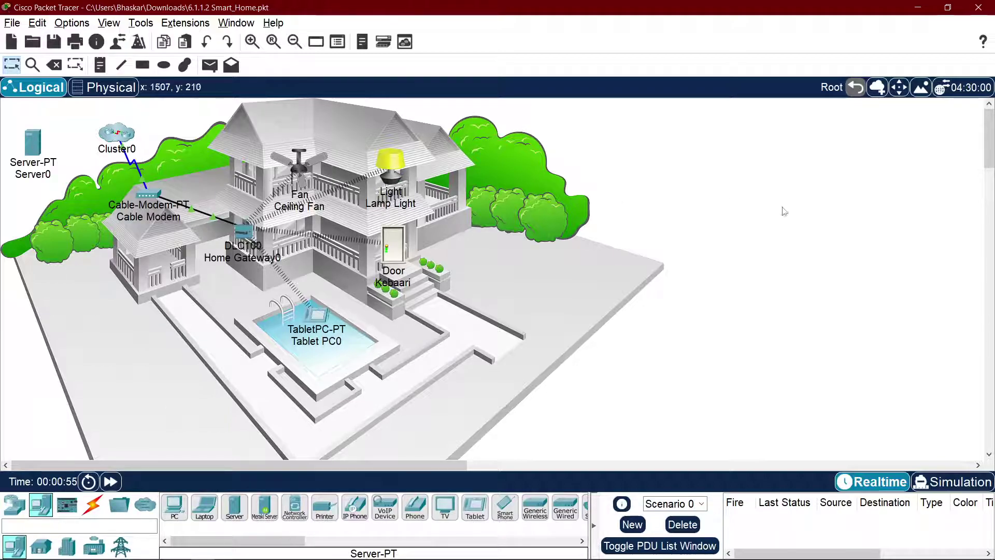
left_click(119, 139)
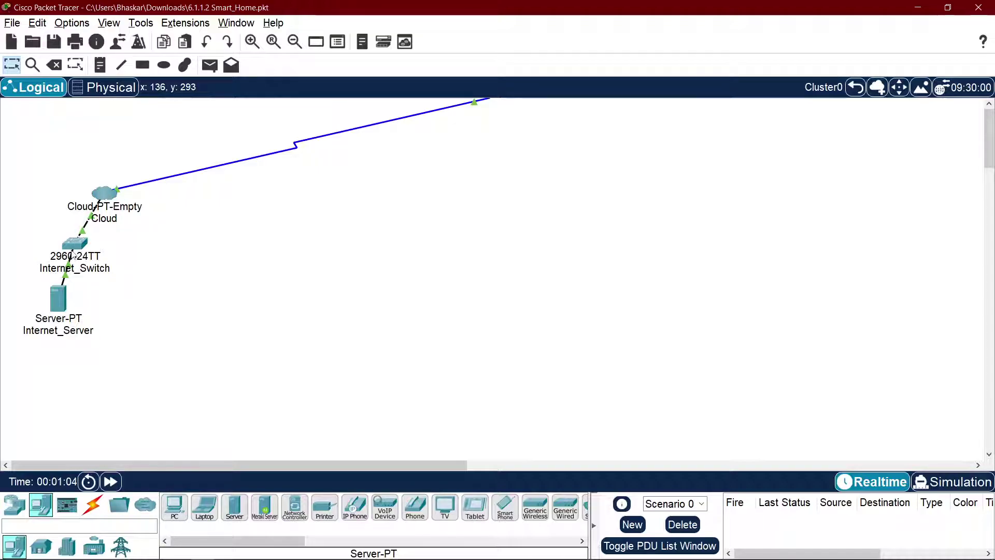
Step: Back at Root, attempt a fiber cable from Server0 and dismiss the connection error
left_click(856, 87)
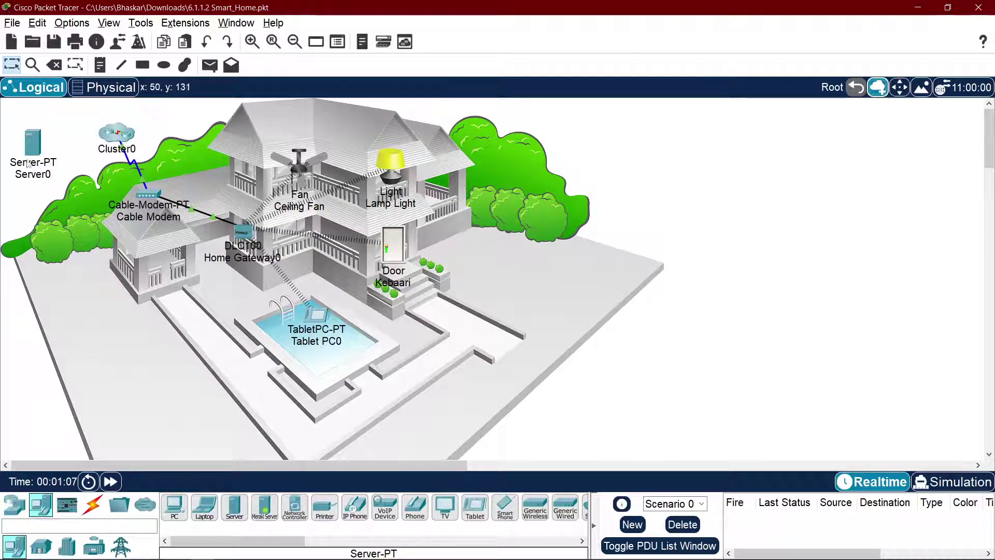
left_click(93, 505)
left_click(301, 513)
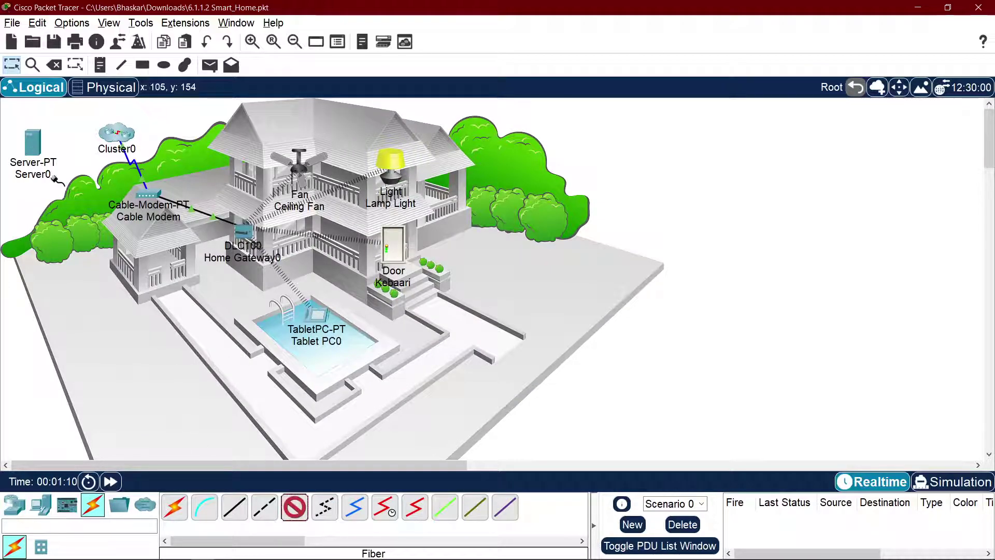
left_click(27, 137)
left_click(97, 147)
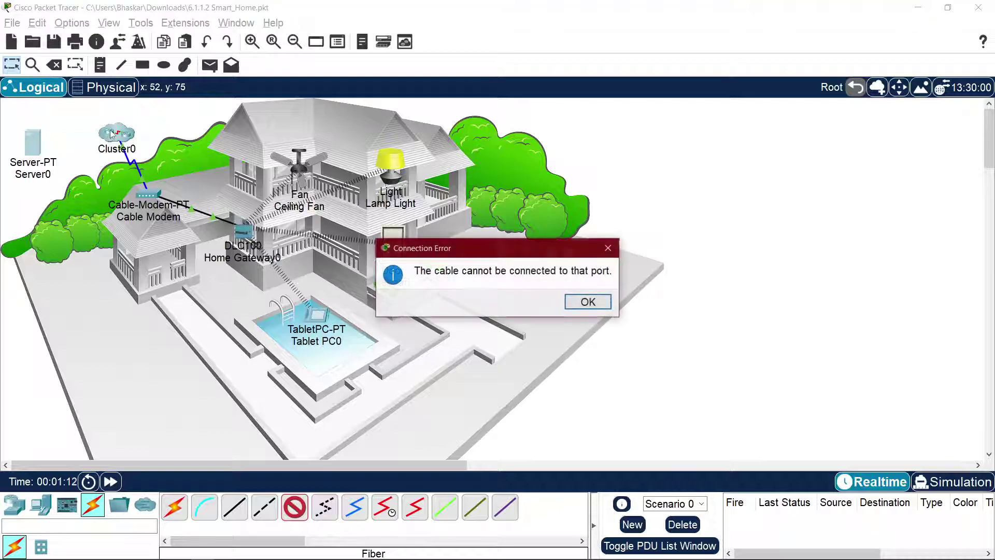
left_click(585, 301)
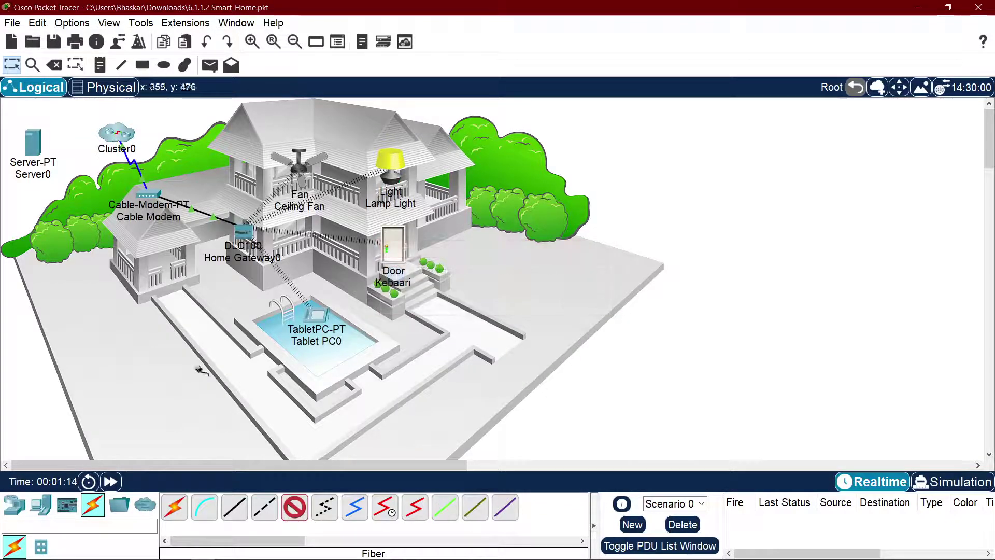
Step: Cable Server0's FastEthernet0 to Internet_Switch FastEthernet0/3 with copper straight-through
left_click(234, 507)
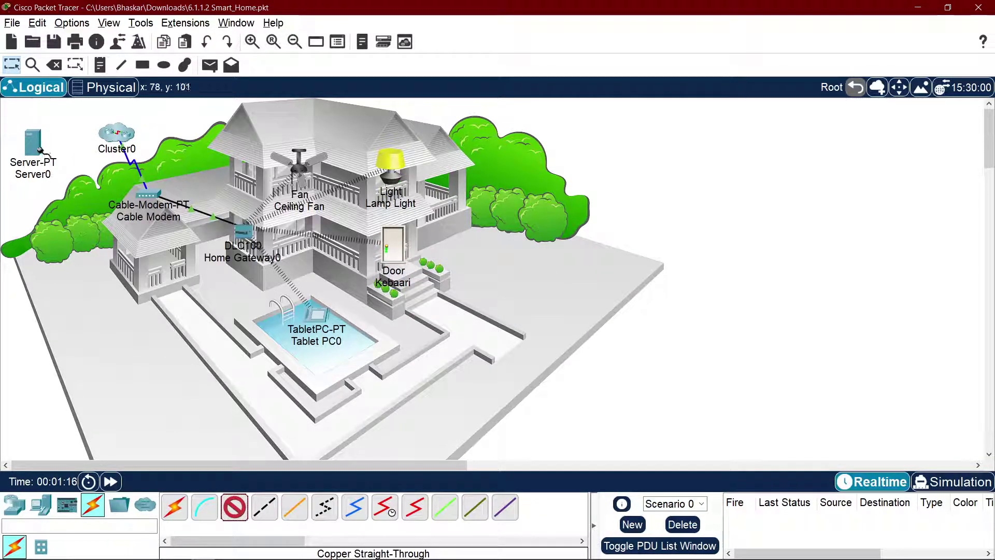
left_click(37, 145)
left_click(62, 151)
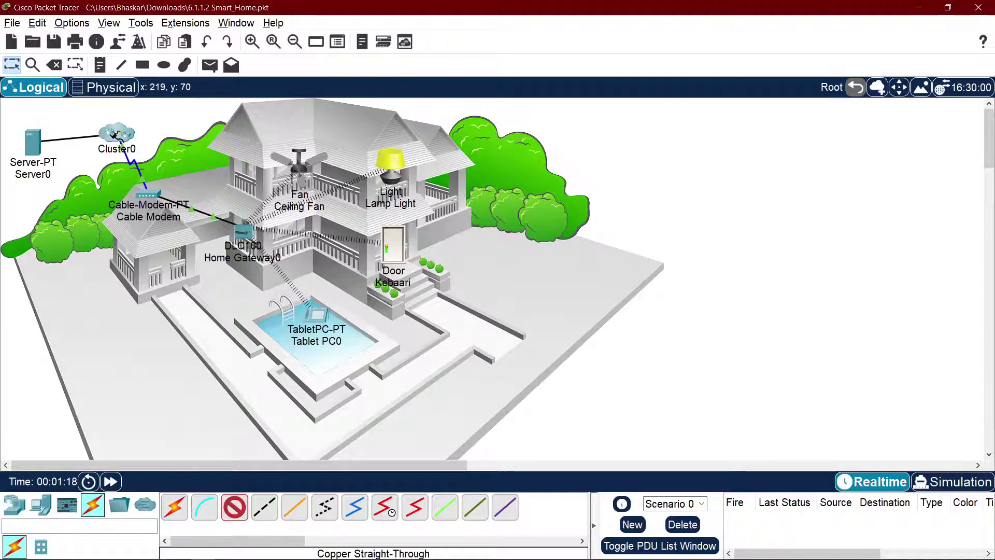
left_click(116, 134)
mouse_move(171, 143)
left_click(310, 158)
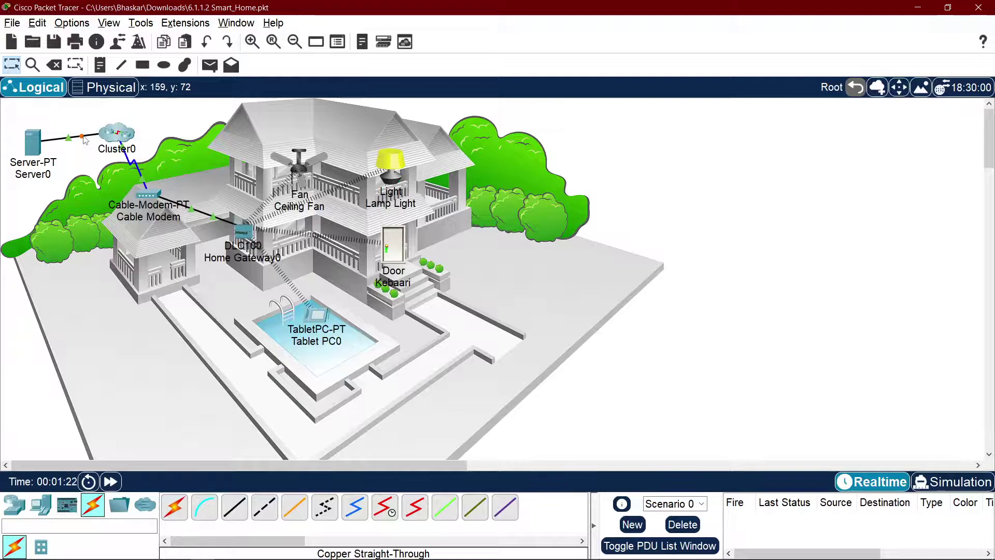
Step: Set Server0's gateway and DNS to come from DHCP
left_click(32, 142)
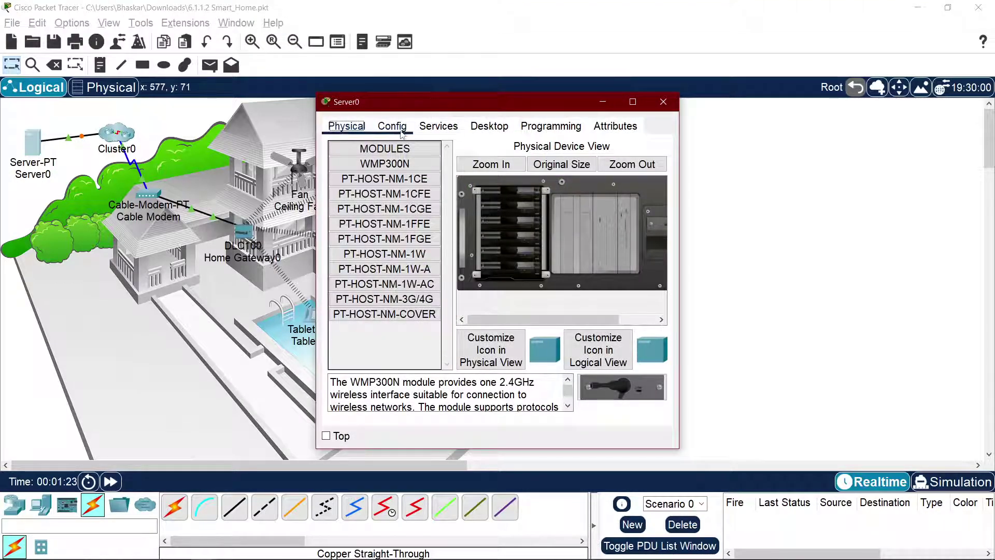
left_click(392, 127)
left_click(498, 222)
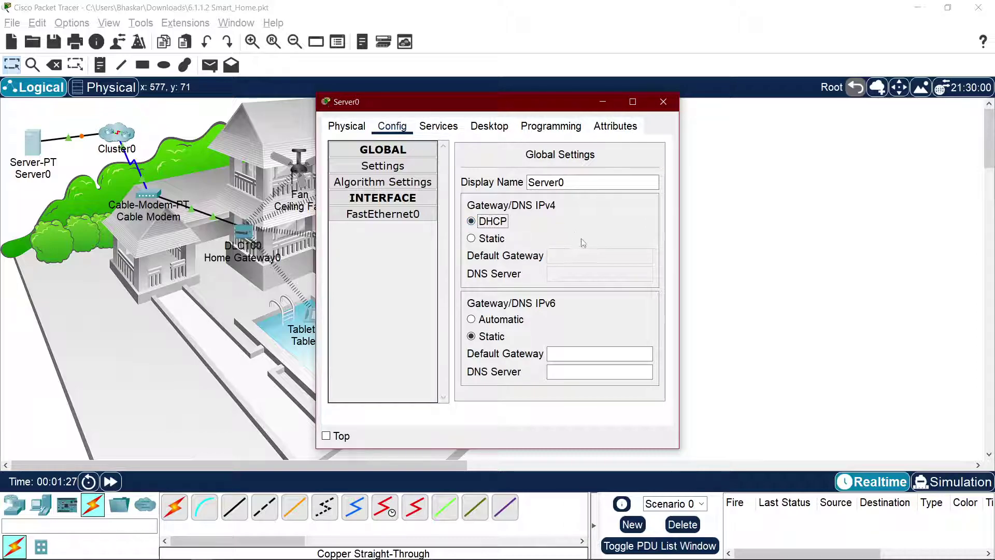
left_click(383, 214)
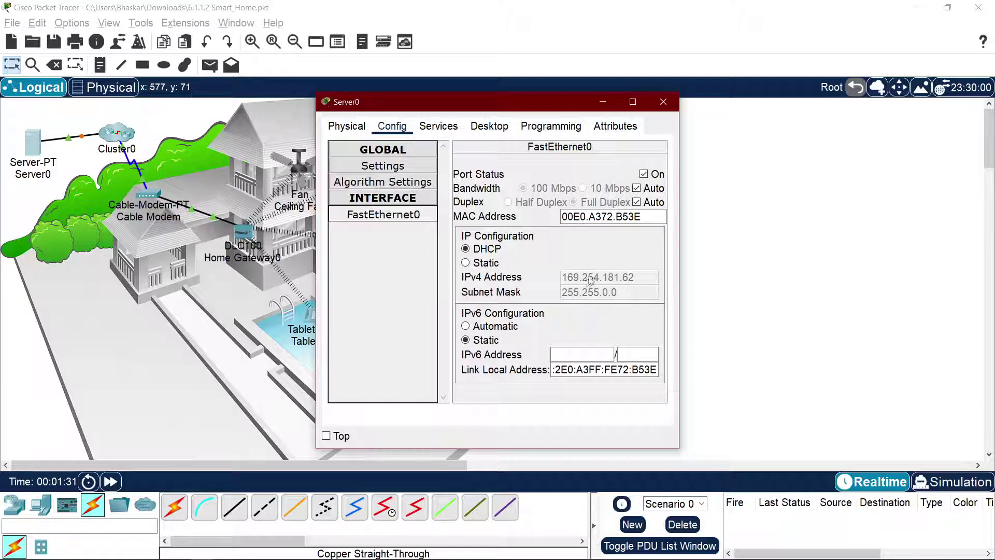
left_click(394, 183)
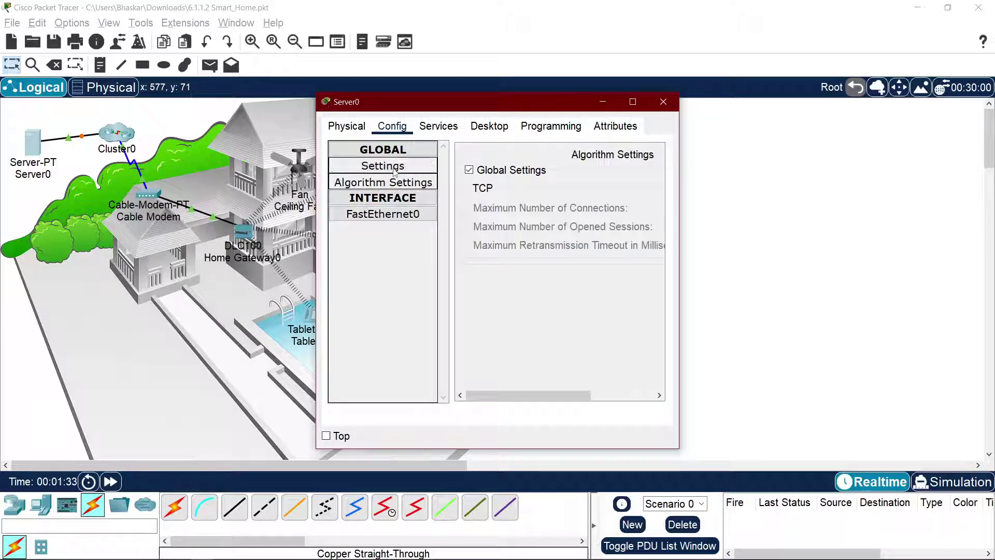
left_click(395, 173)
left_click(492, 240)
left_click(486, 222)
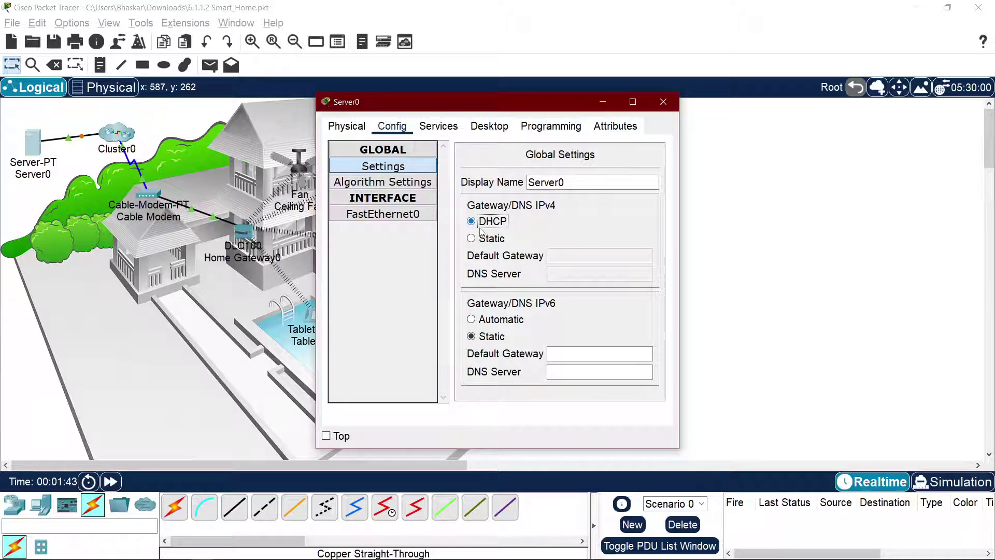
Step: Confirm FastEthernet0 and the global settings stay on DHCP, then close Server0
left_click(364, 217)
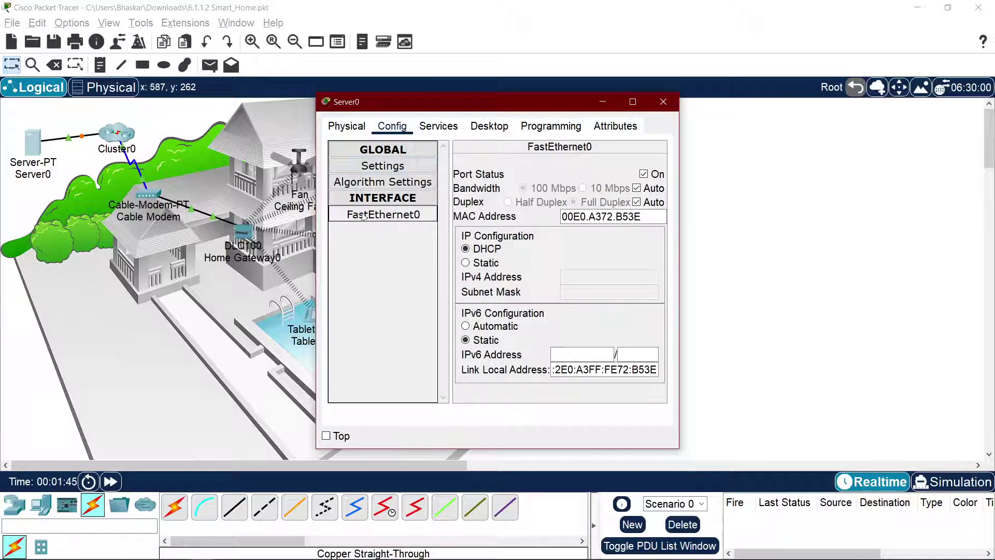
left_click(490, 251)
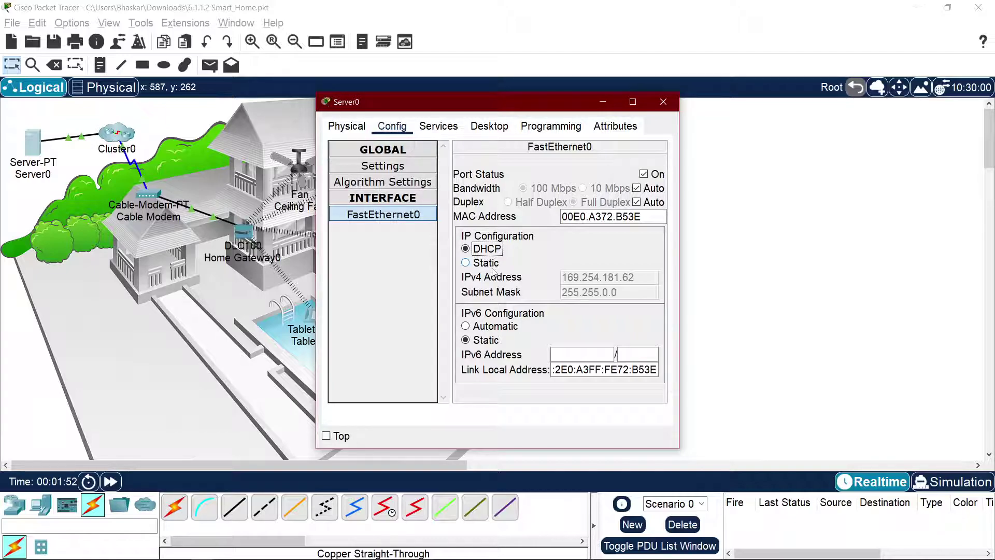
left_click(376, 167)
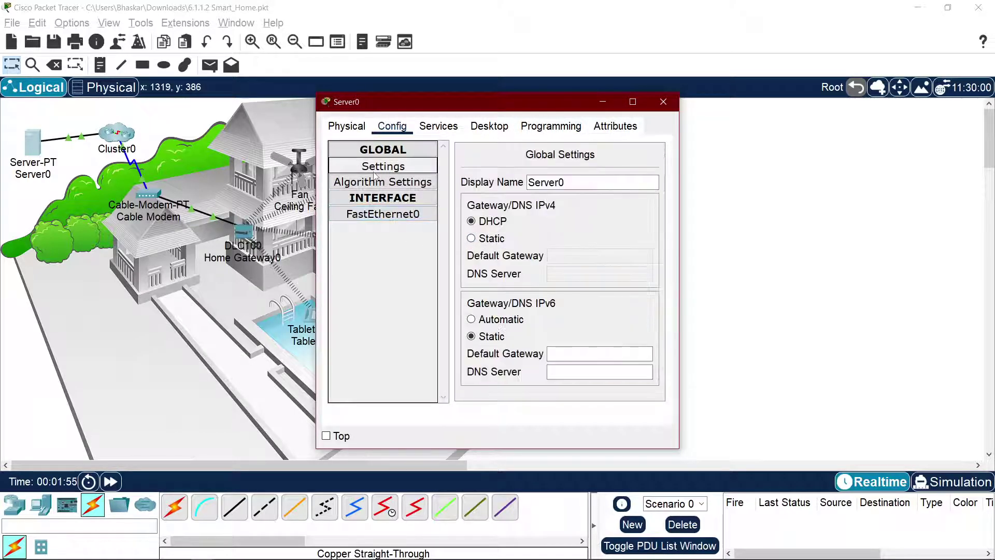
left_click(493, 239)
left_click(496, 223)
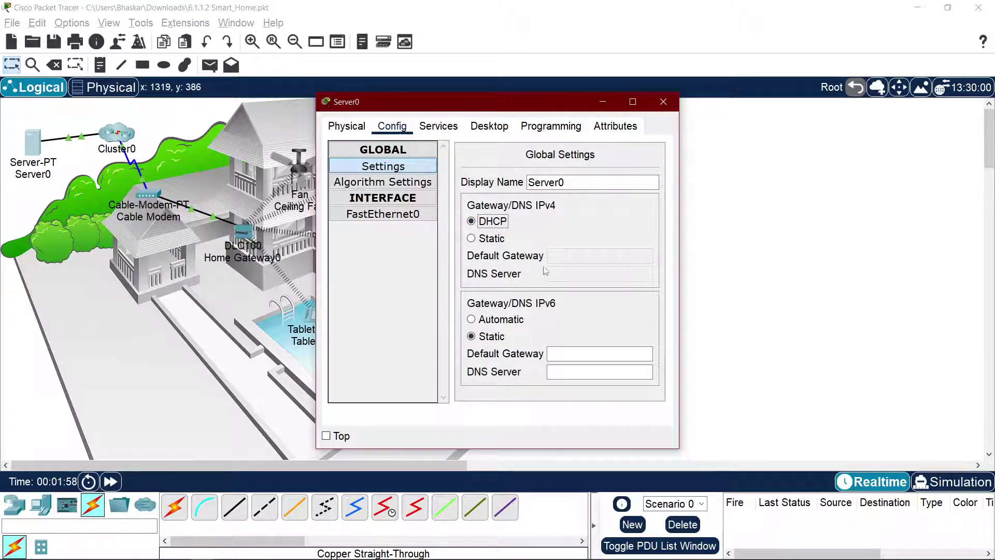
left_click(413, 215)
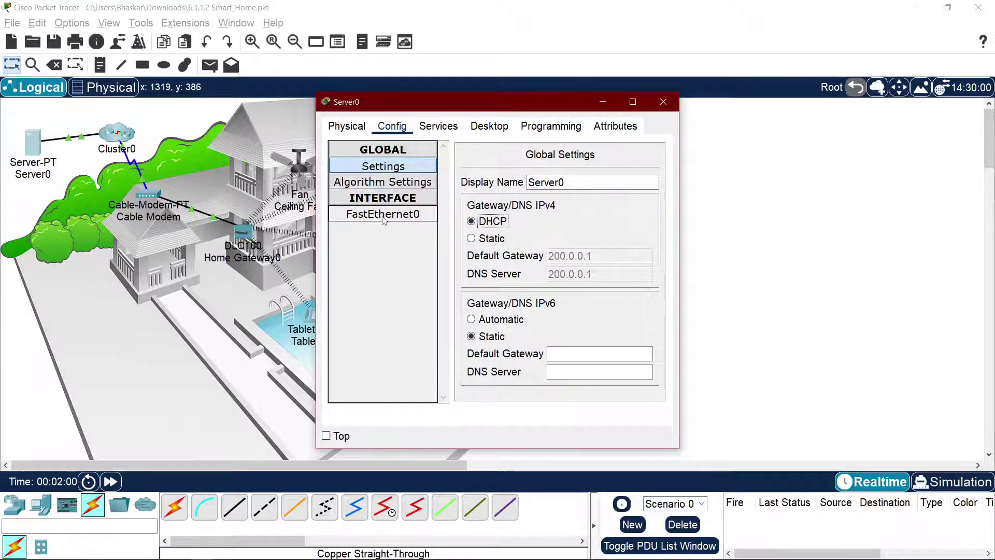
left_click(367, 171)
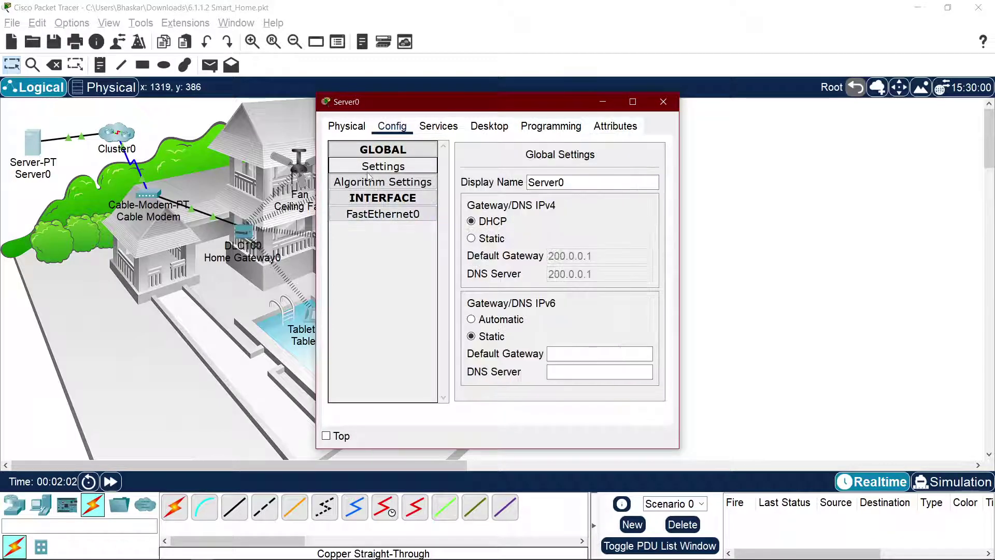
left_click(664, 102)
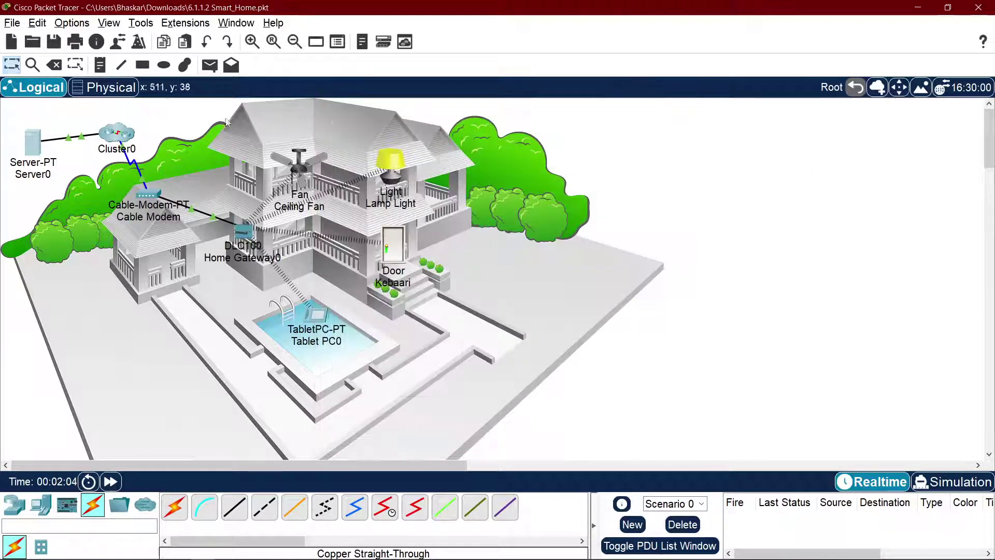
Step: Turn Server0's IoT Registration Server On and verify its DHCP gateway/DNS 200.0.0.1
left_click(29, 151)
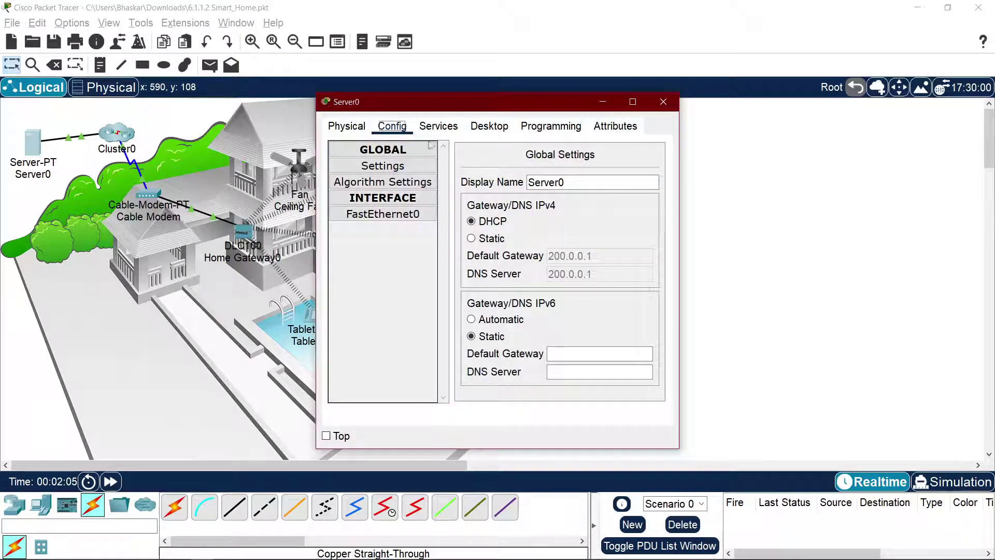
left_click(439, 126)
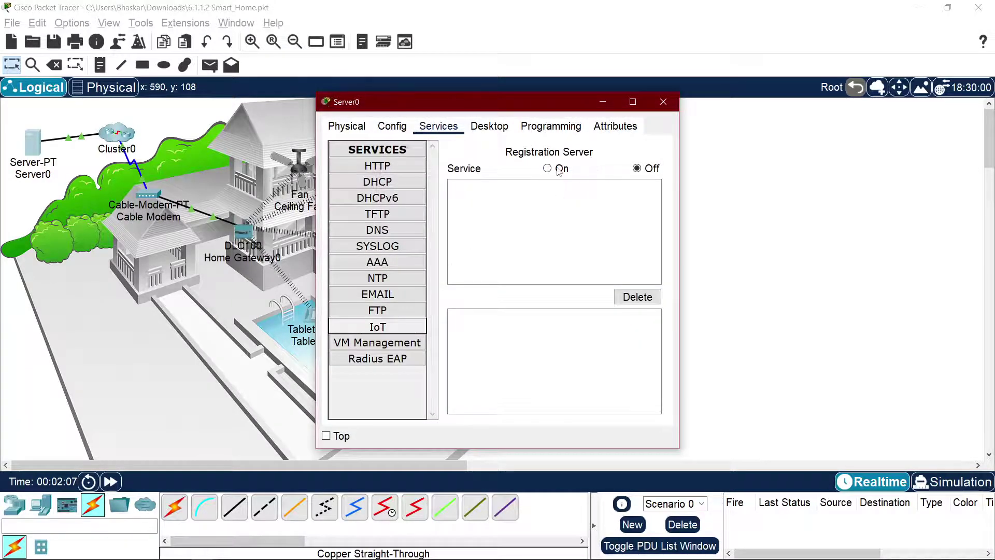
left_click(559, 169)
left_click(347, 126)
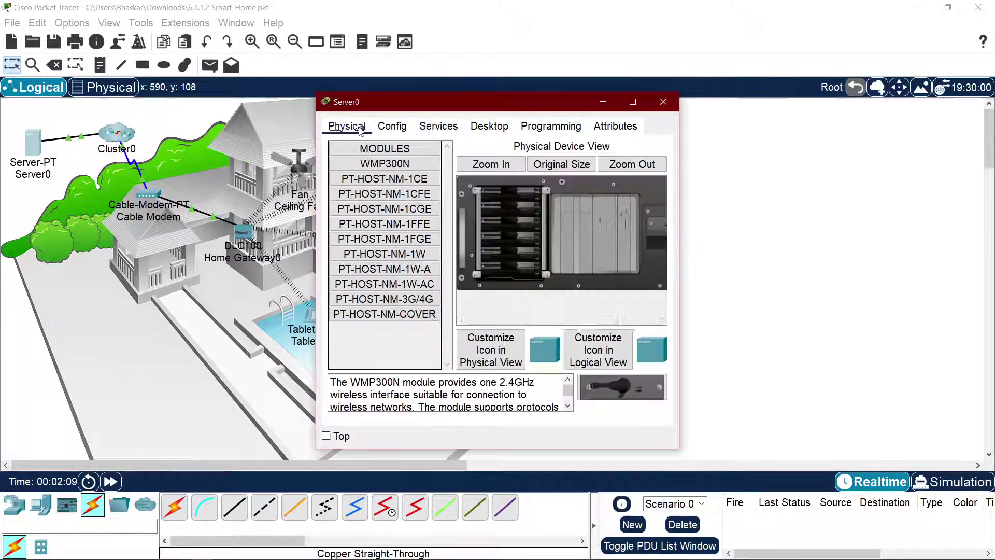
left_click(391, 126)
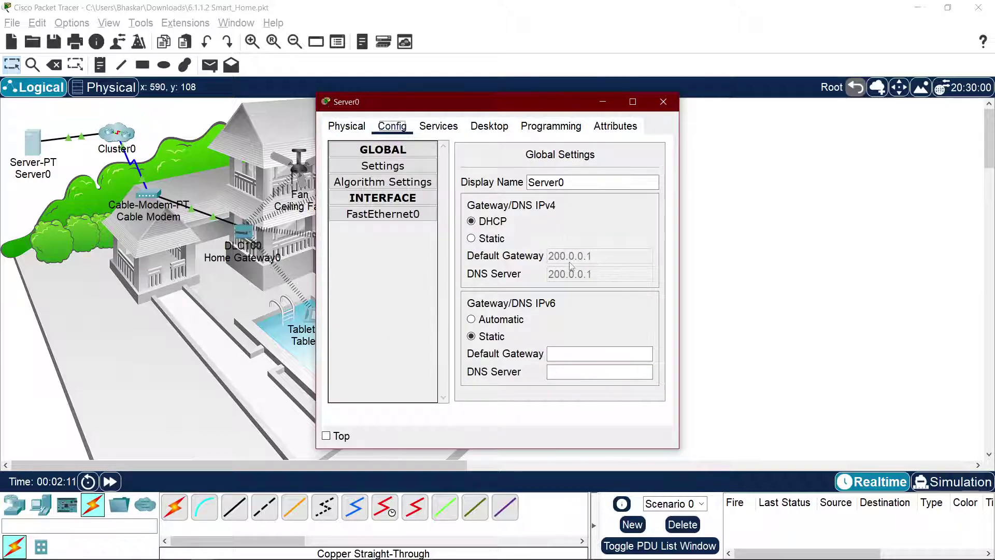
left_click(656, 110)
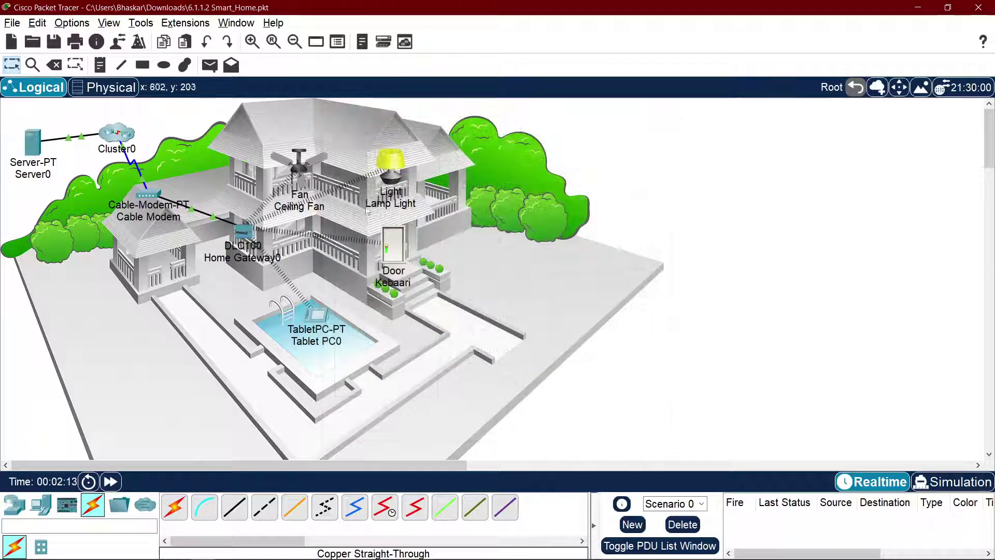
key("alt+Tab")
Step: Read the remote-device step of the registration server lesson, highlighting 'registration server'
left_click(319, 222)
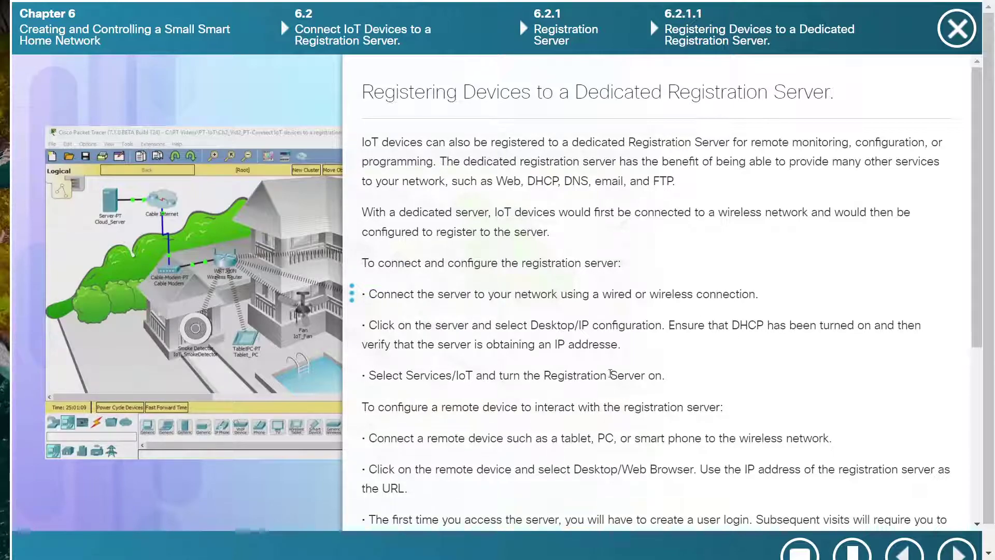
scroll(611, 374, "down", 3)
left_click_drag(470, 251, 528, 250)
left_click(624, 278)
left_click(668, 254)
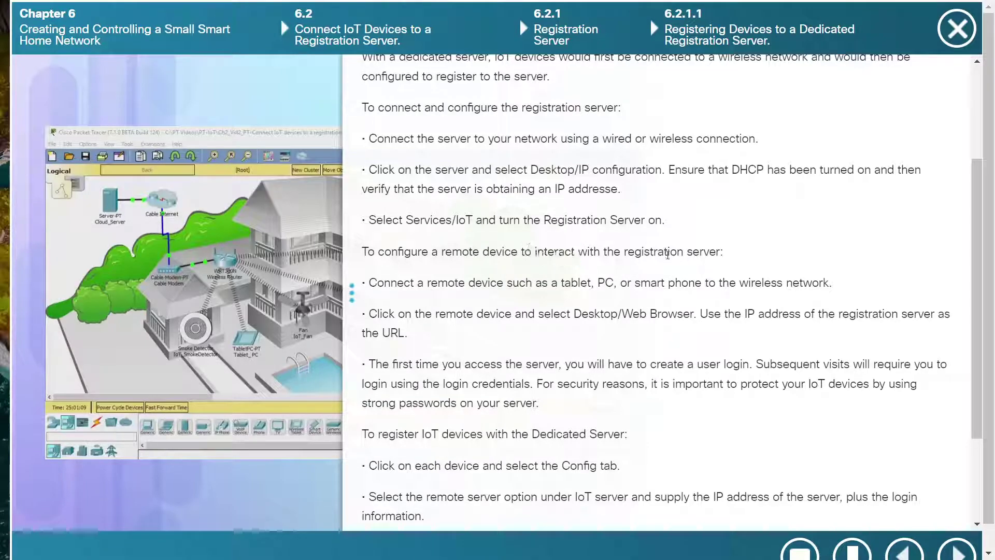
left_click_drag(622, 252, 722, 252)
left_click(746, 251)
Step: Highlight the connecting-a-remote-device and smart phone text, finish reading, and return to Packet Tracer
left_click_drag(402, 283, 523, 283)
left_click(523, 283)
left_click_drag(661, 282, 751, 283)
left_click(751, 283)
scroll(521, 296, "down", 3)
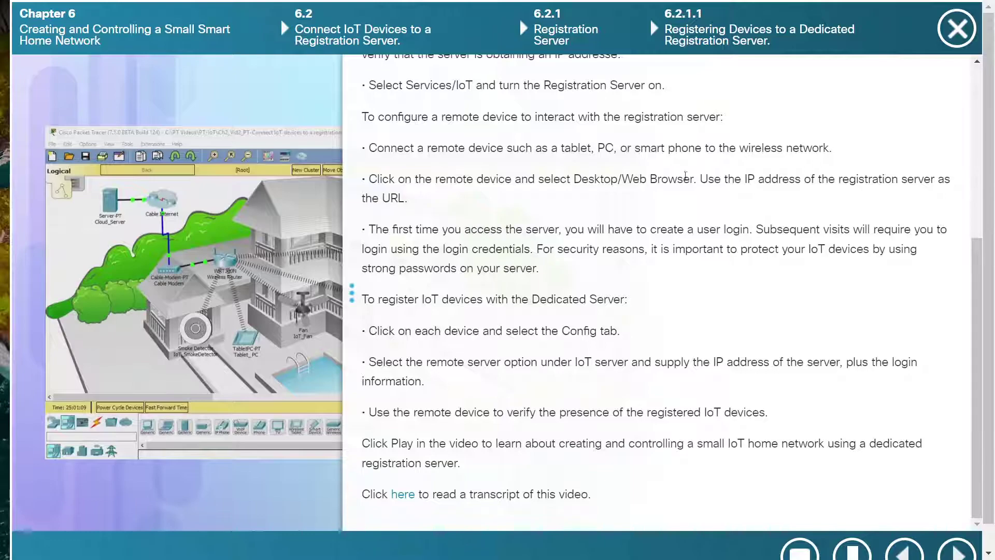
key("alt+Tab")
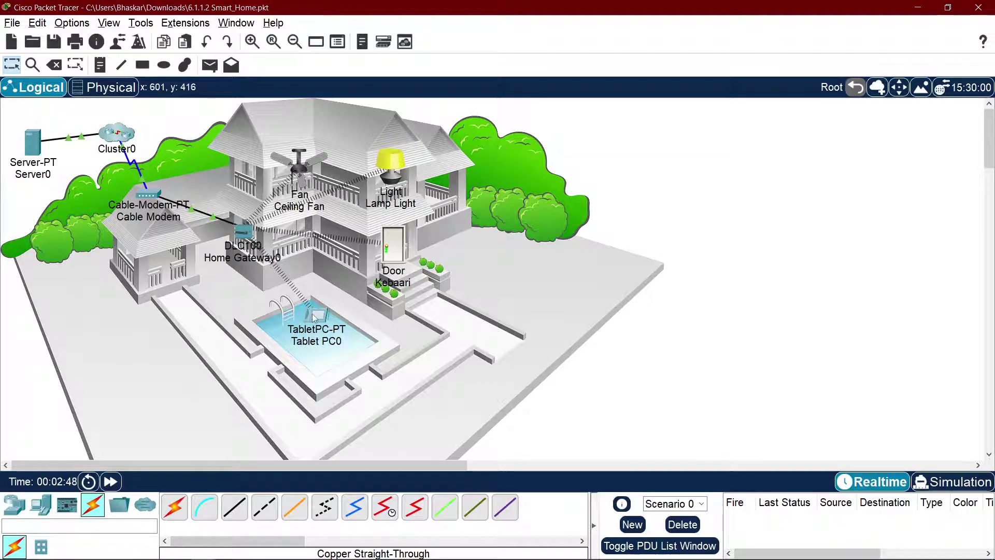
Step: Load the Registration Server page at 200.0.0.1 in Tablet PC0's web browser
left_click(317, 314)
left_click(460, 134)
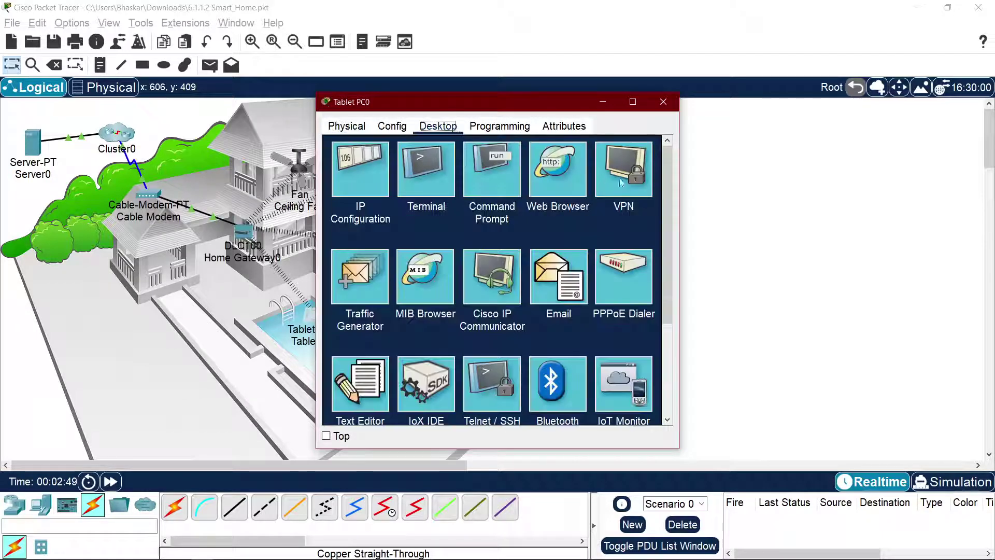
left_click(564, 176)
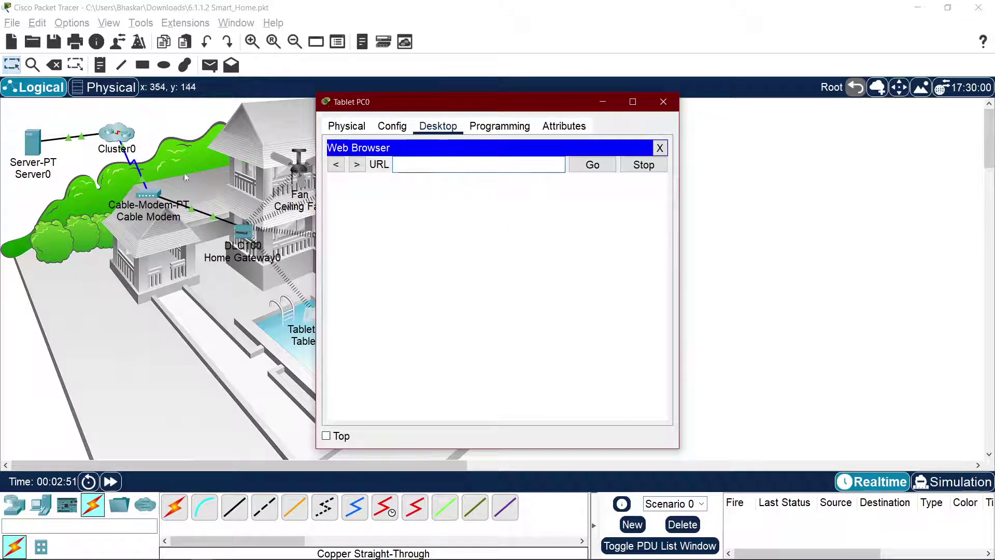
type("200.0.0")
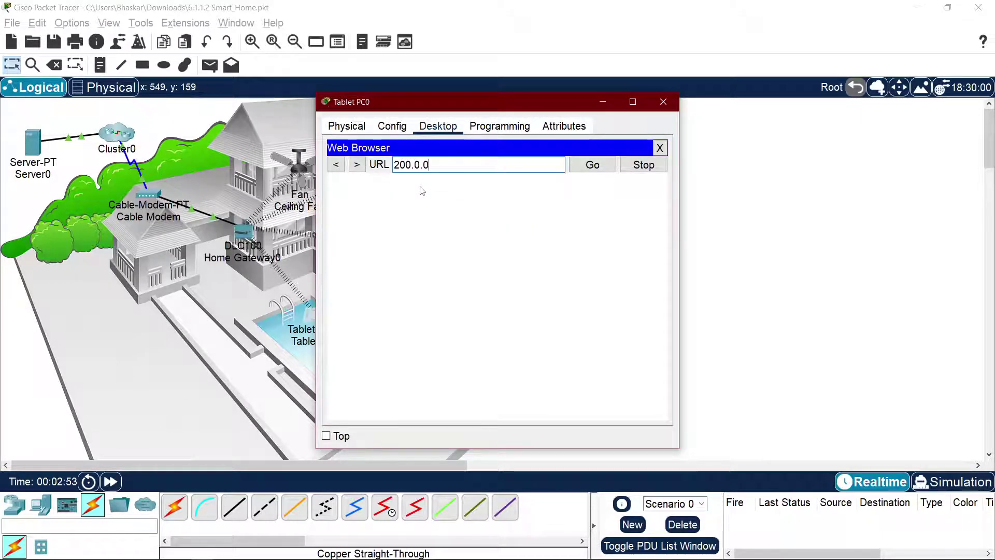
type(".1")
key("Return")
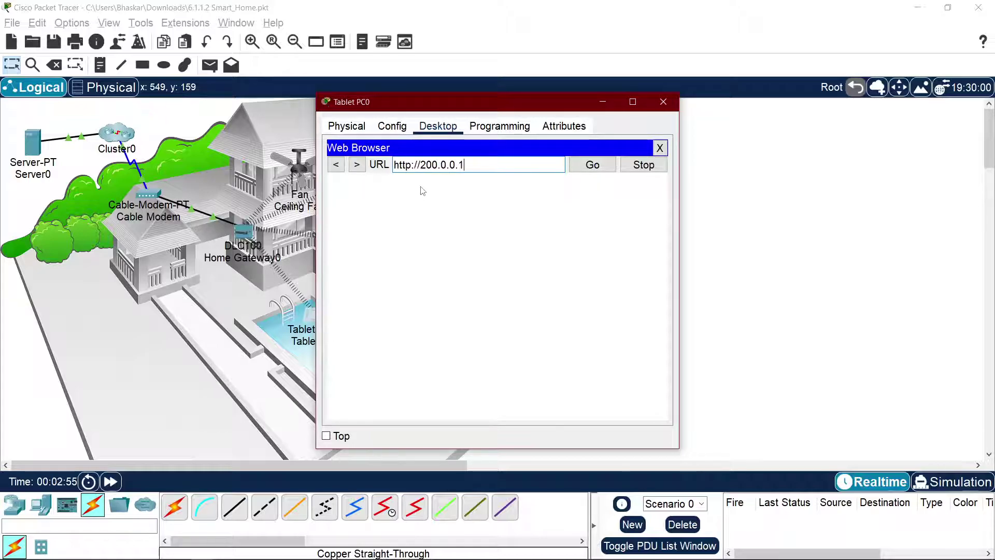
Step: Try signing in as 'ad', then as admin with a password, and open the sign-up page
left_click(490, 215)
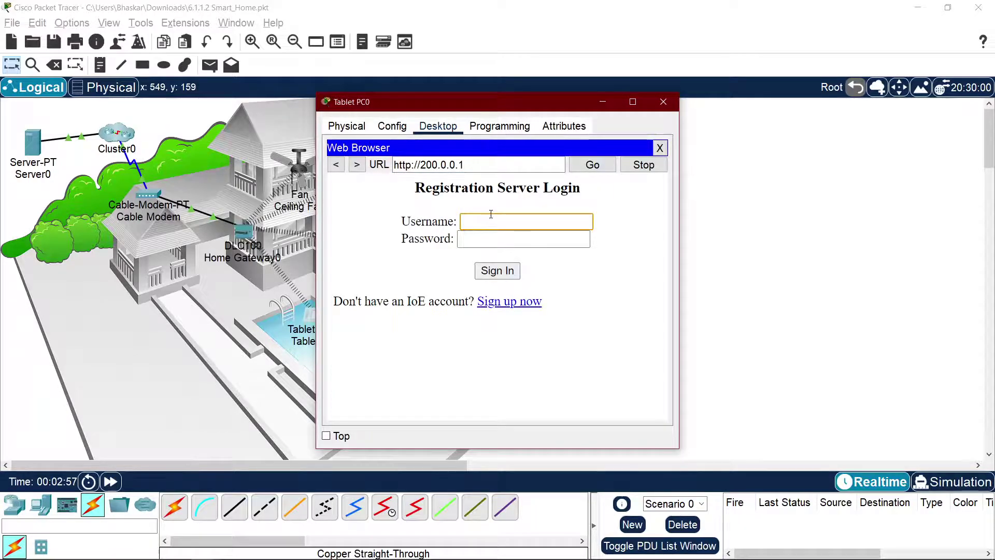
type("admin")
key("Tab")
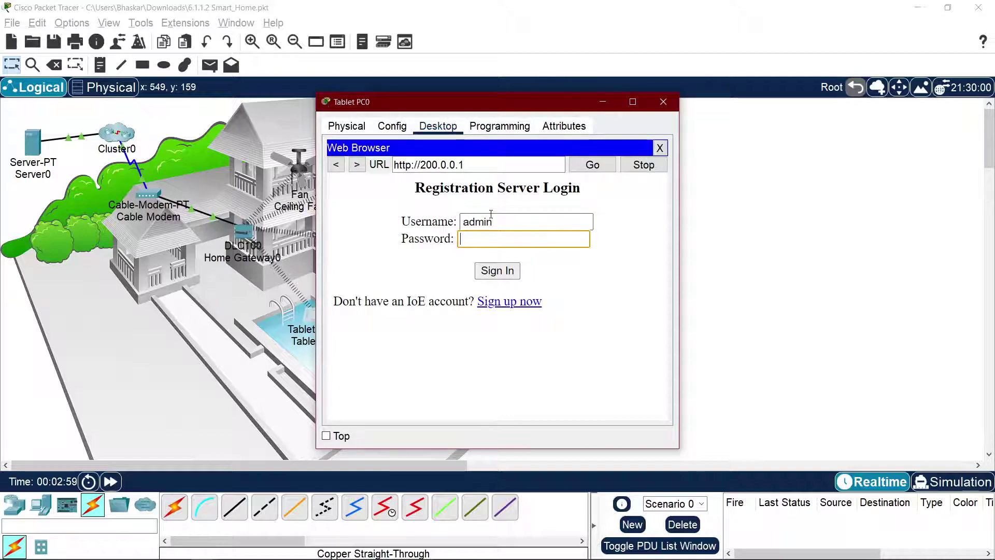
key("Return")
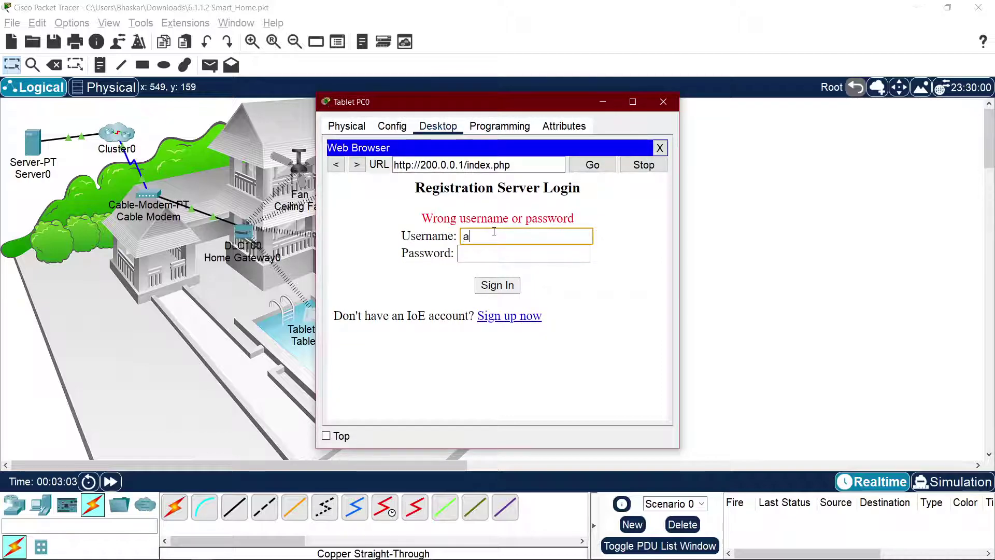
left_click(494, 231)
type("admin")
key("Tab")
type("admin")
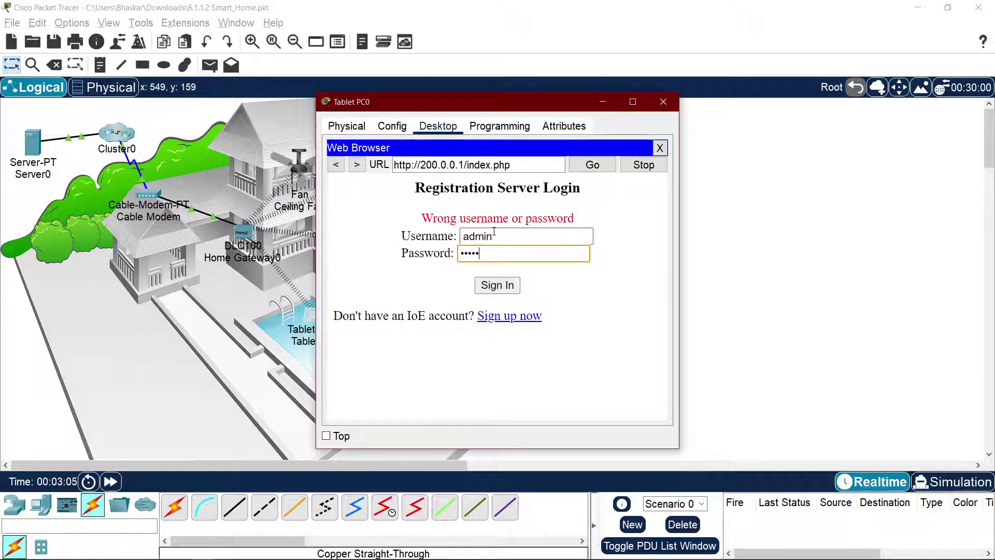
key("Return")
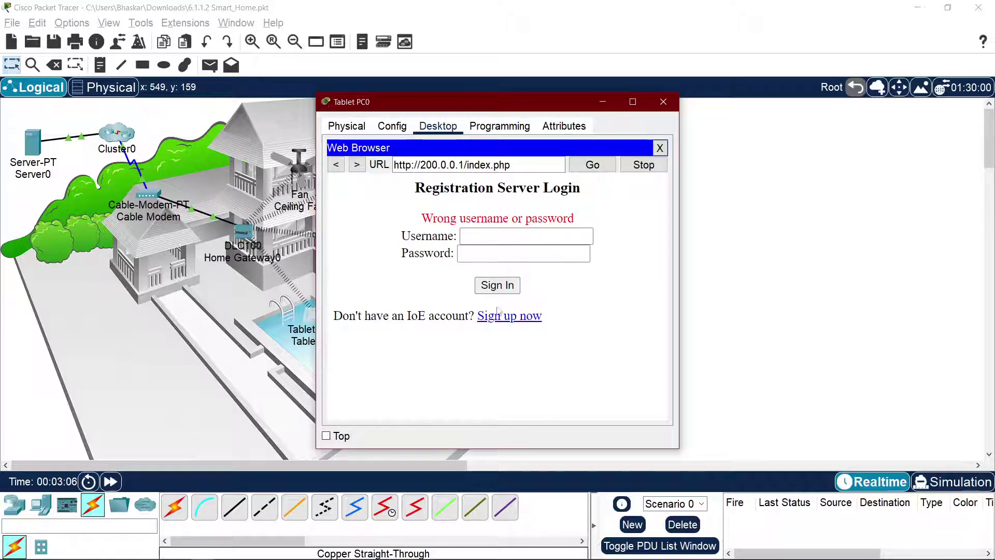
left_click(500, 316)
Step: Submit the new account form with username admin and a password
left_click(497, 222)
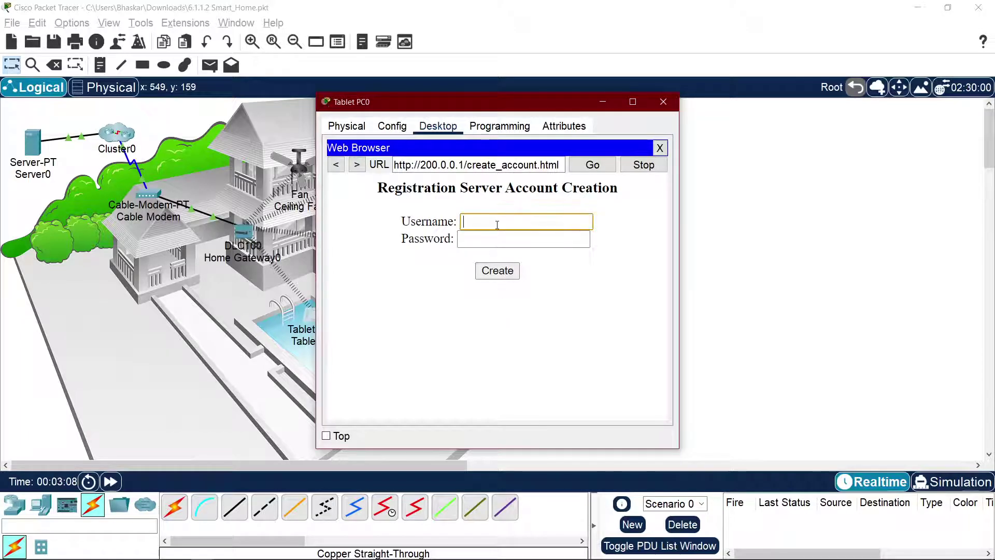
type("admin")
key("Tab")
type("admin")
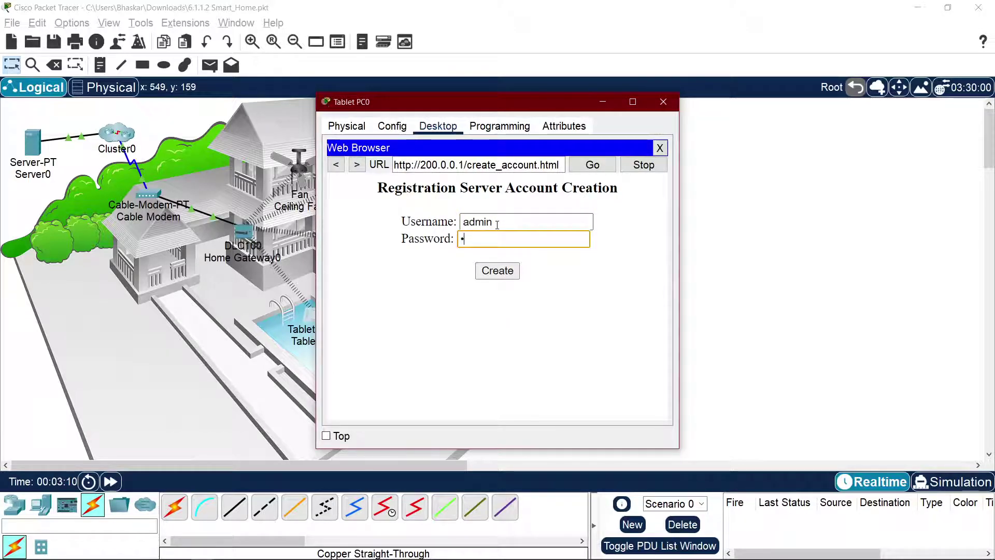
key("Return")
Step: Retry account creation with username 'a', then reload back to the login page
left_click(497, 237)
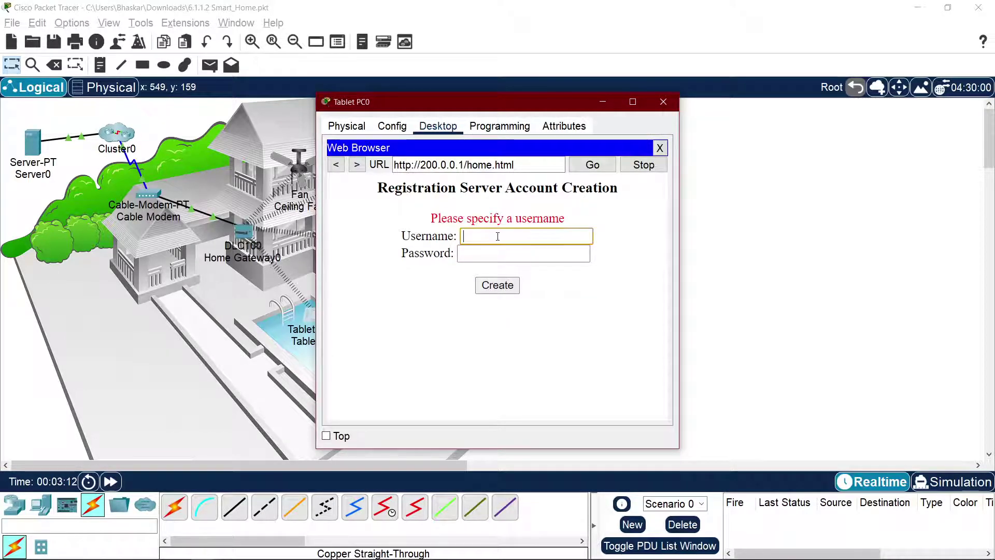
type("admin")
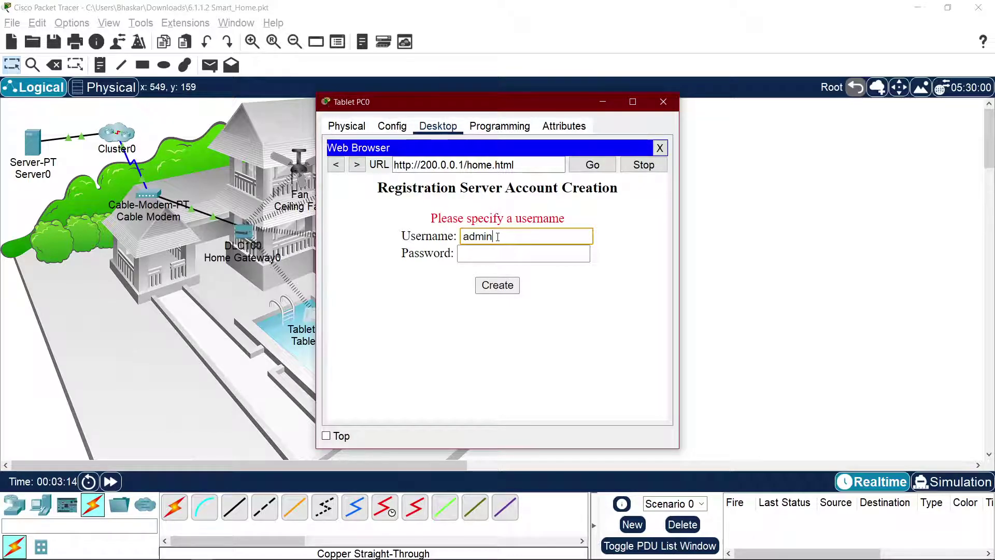
key("Tab")
type("admin")
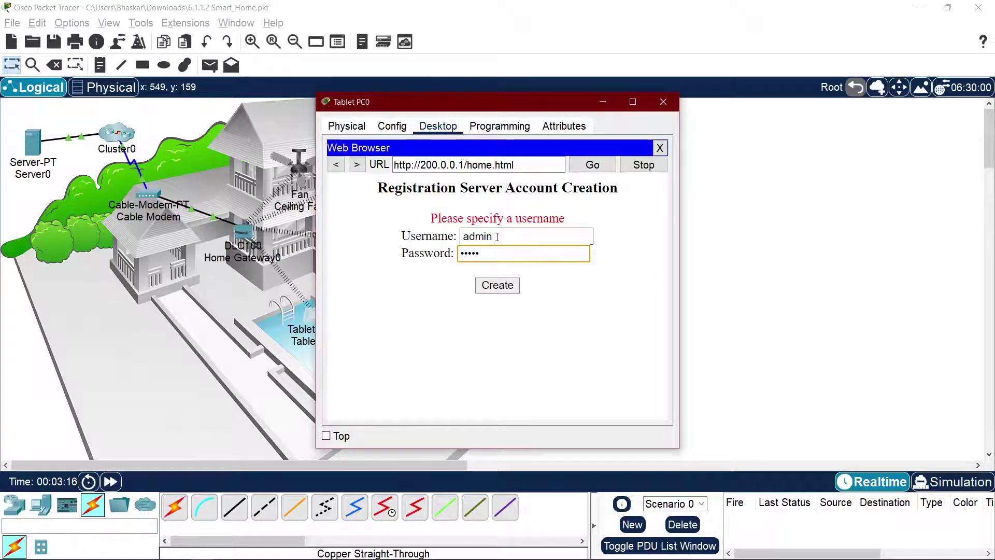
key("Return")
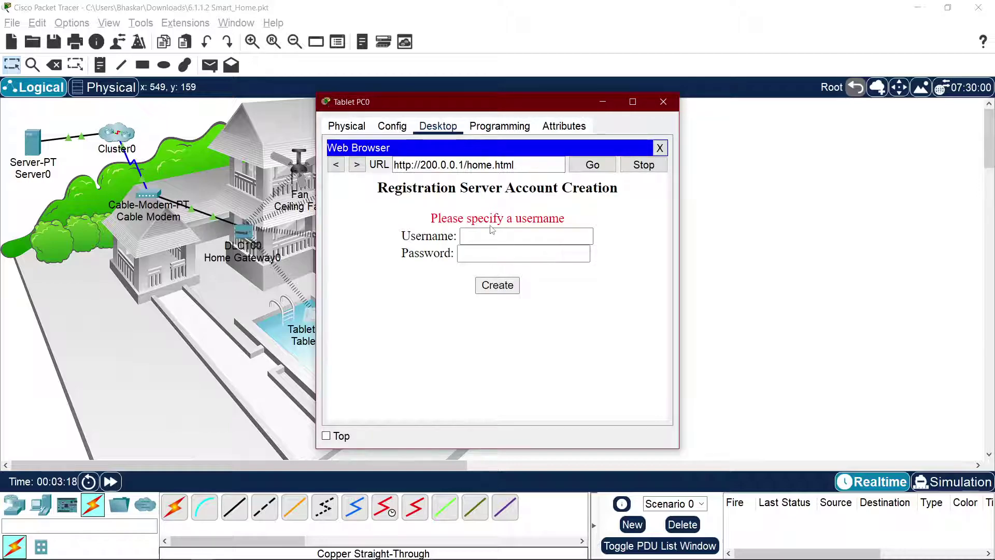
left_click(504, 234)
left_click(585, 169)
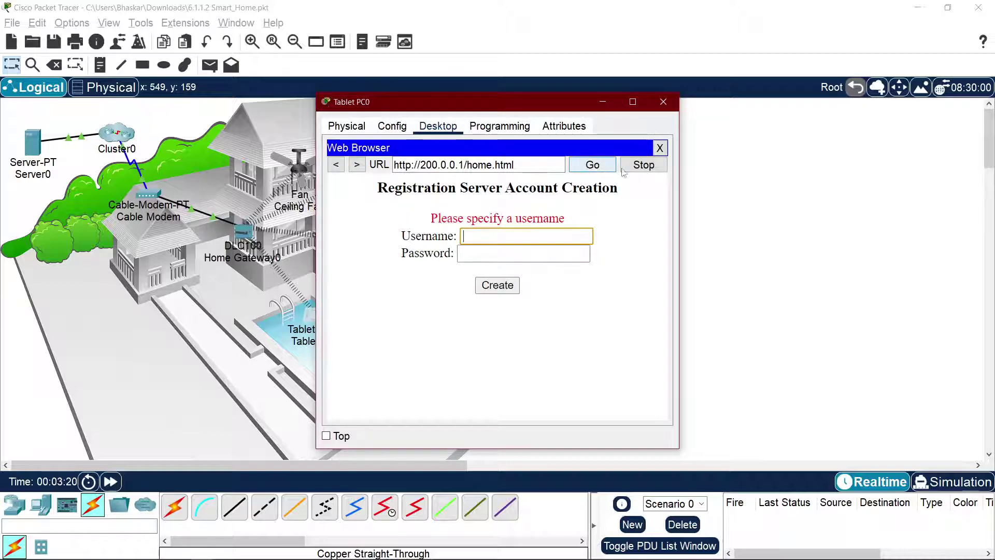
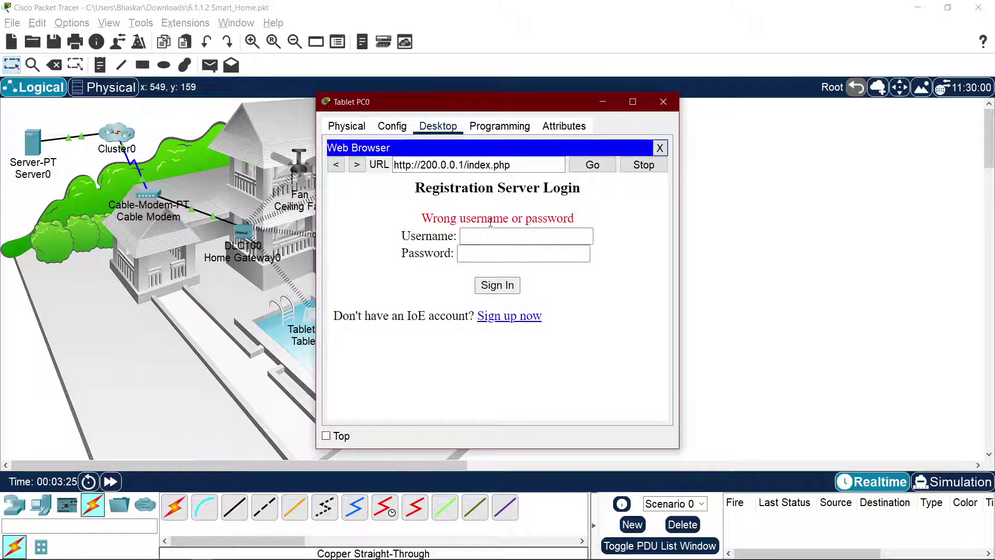
Step: Attempt a Registration Server sign-in, dismiss the missing-user-ID alert, and switch to the Chrome course page
left_click(498, 285)
left_click(578, 292)
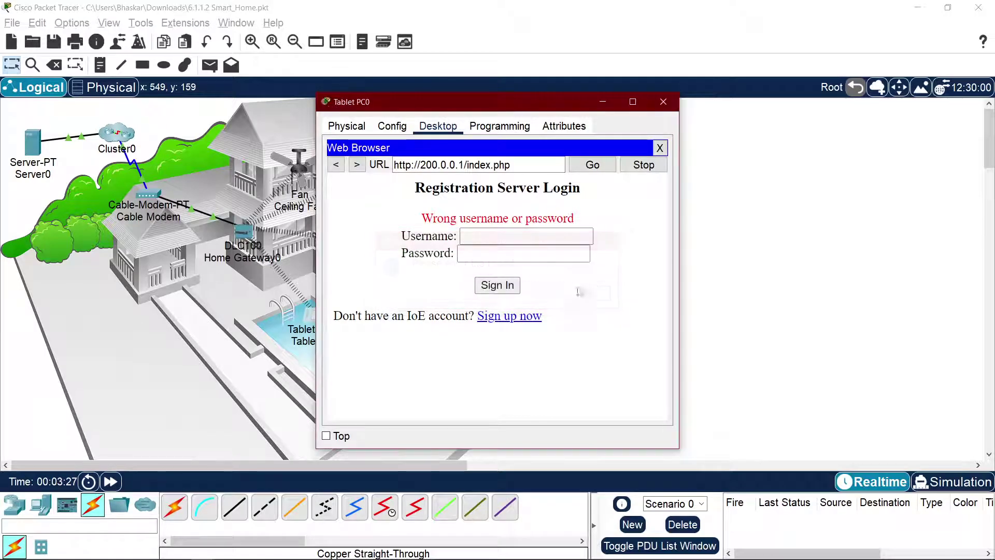
key("alt+Tab")
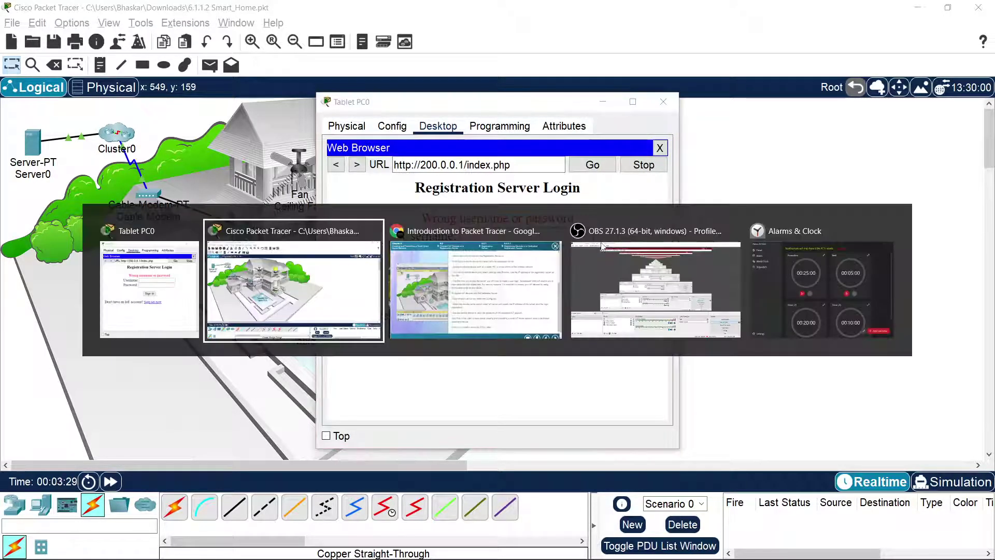
left_click(487, 334)
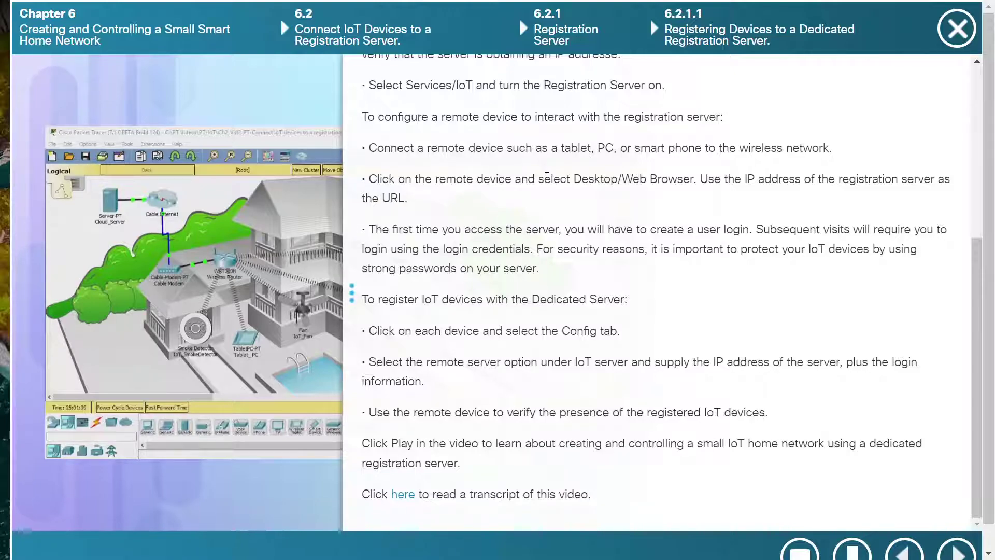
Step: Read the course lines about creating a user login and the login credentials
left_click_drag(749, 232, 859, 226)
left_click(649, 229)
left_click(882, 231)
left_click_drag(380, 250, 434, 253)
left_click(525, 250)
left_click(586, 245)
Step: Read the security advice on protecting IoT devices, then return to the Tablet PC0 window
left_click_drag(569, 248, 795, 251)
left_click(704, 251)
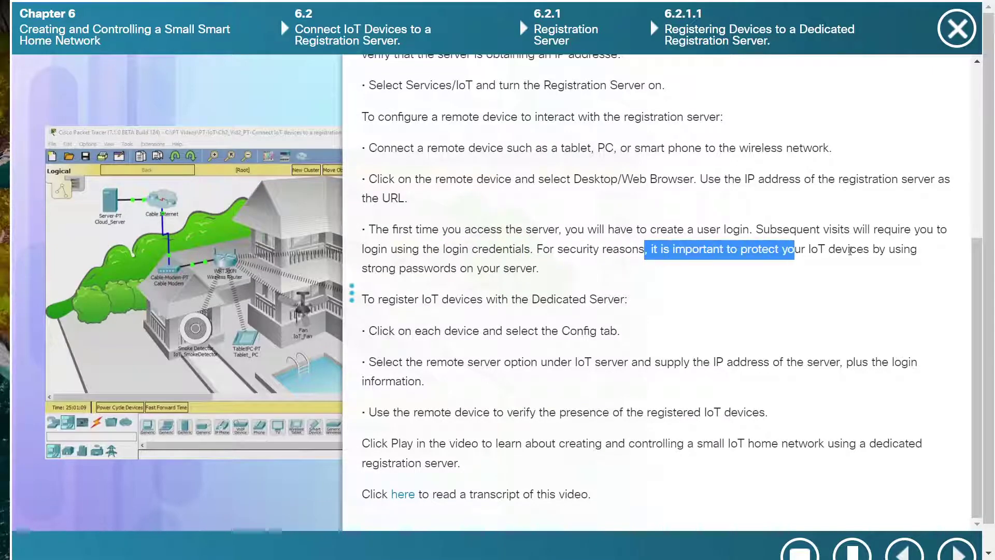
left_click(870, 250)
left_click_drag(869, 250, 661, 250)
left_click(570, 248)
key("alt+Tab")
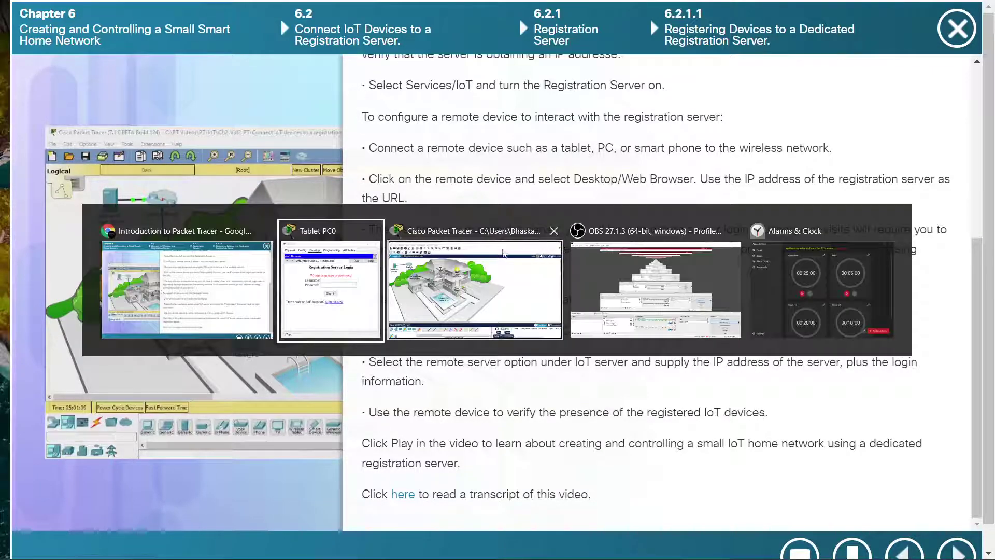
left_click(502, 238)
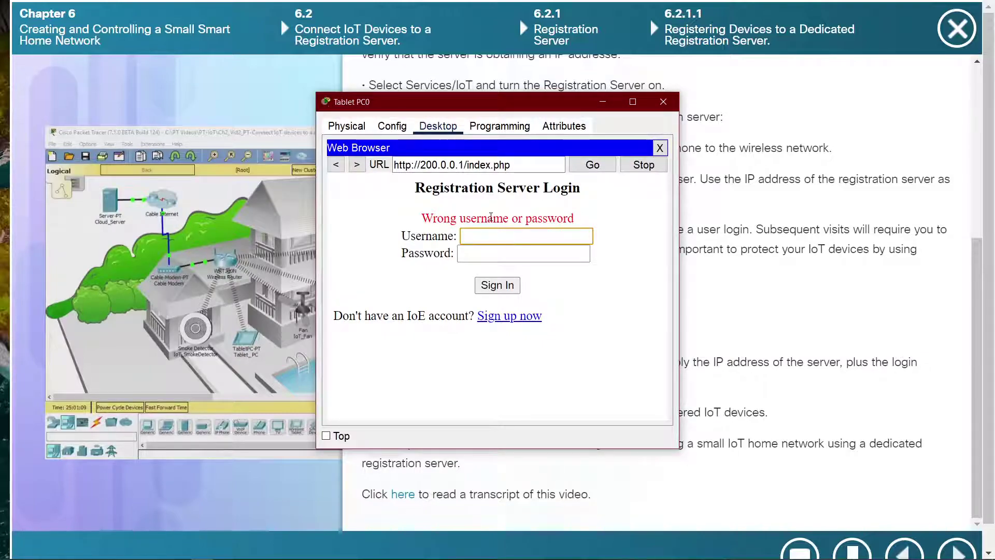
Step: Open the sign-up page and submit a new account with username admin
left_click(509, 316)
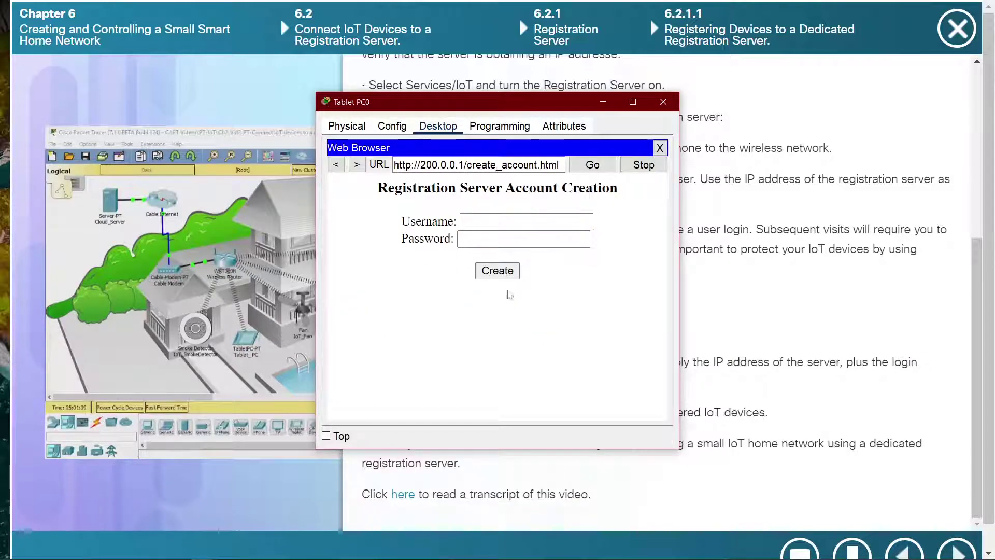
left_click(493, 226)
type("admin")
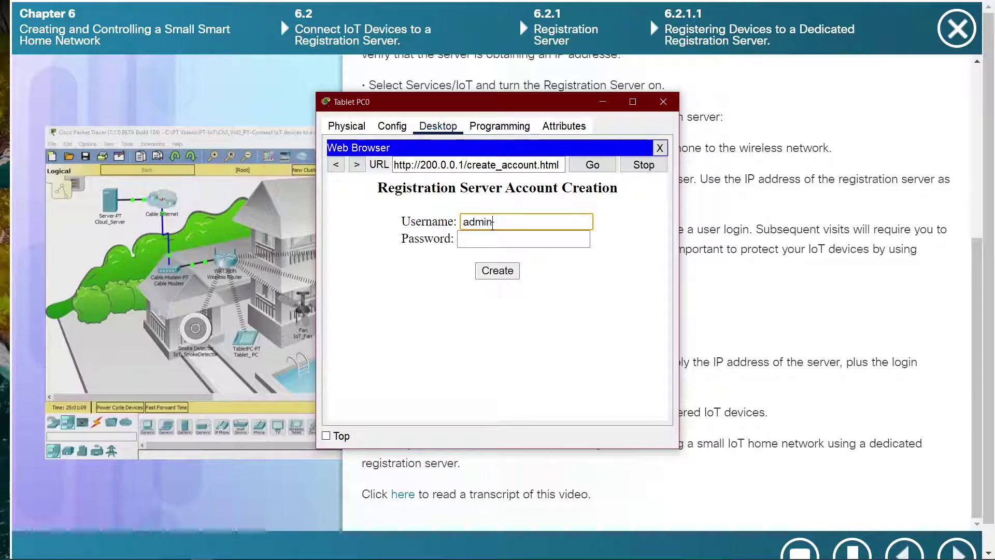
key("Tab")
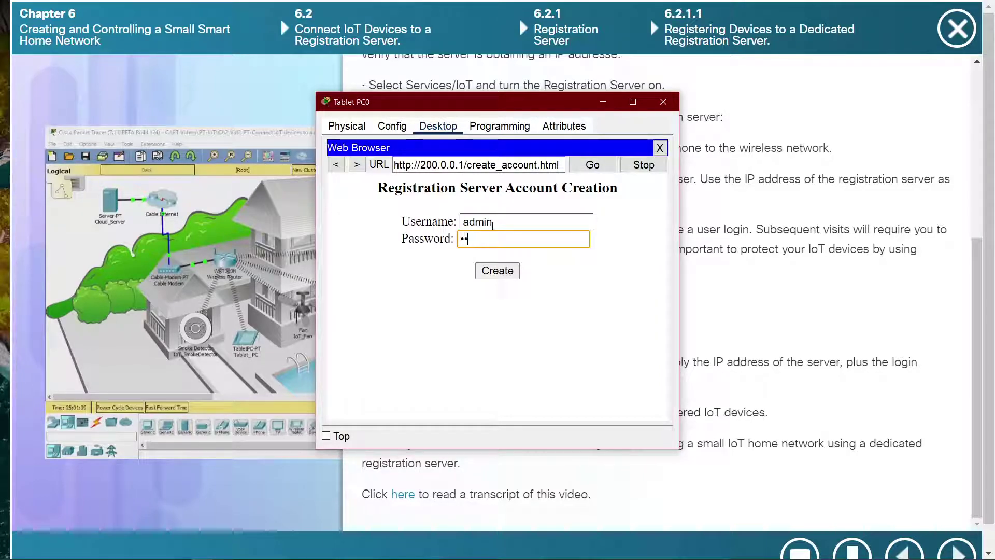
key("Return")
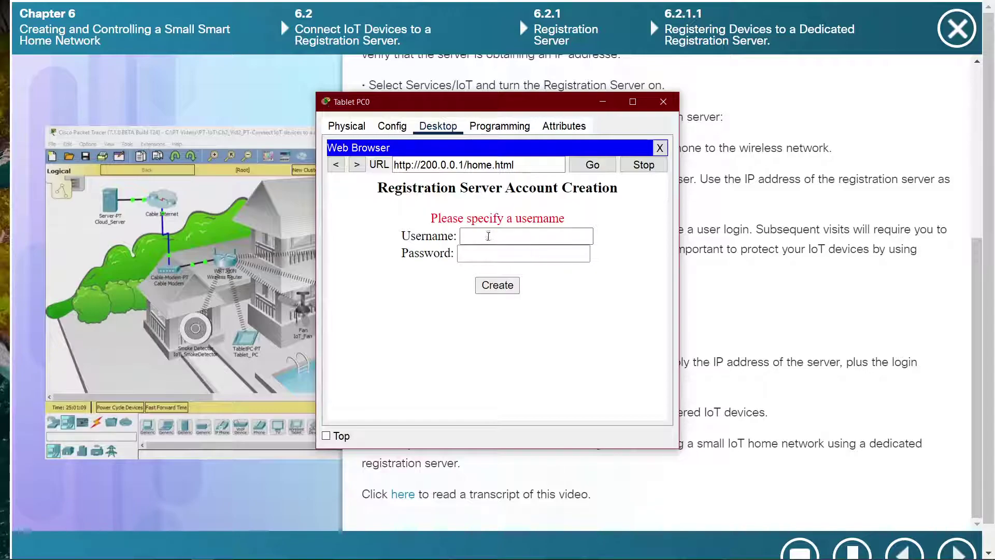
Step: Resubmit username admin and note the red 'Please specify a username' error
left_click(489, 236)
type("admin")
key("Tab")
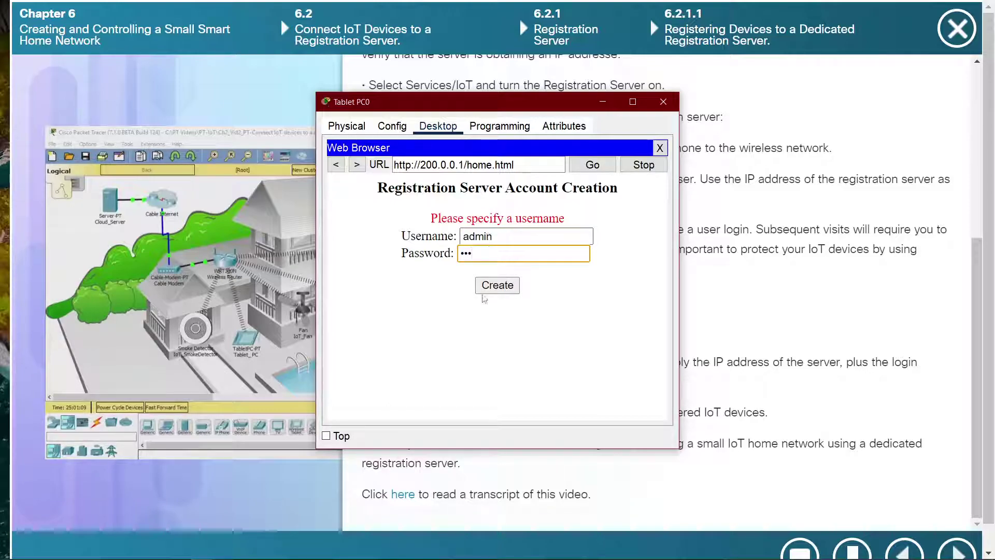
left_click(490, 287)
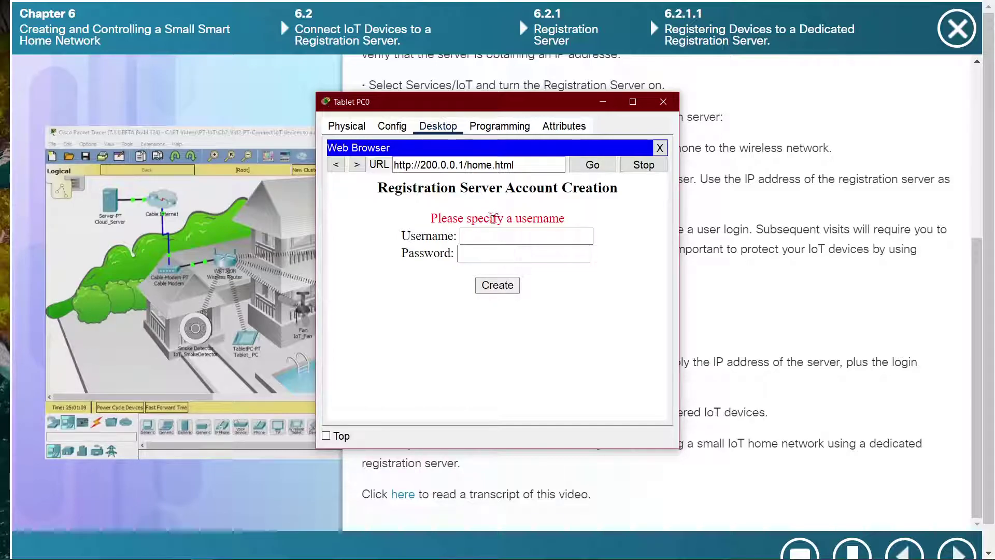
left_click_drag(569, 225, 471, 219)
Step: Retry account creation with username Admin and a password
left_click(476, 236)
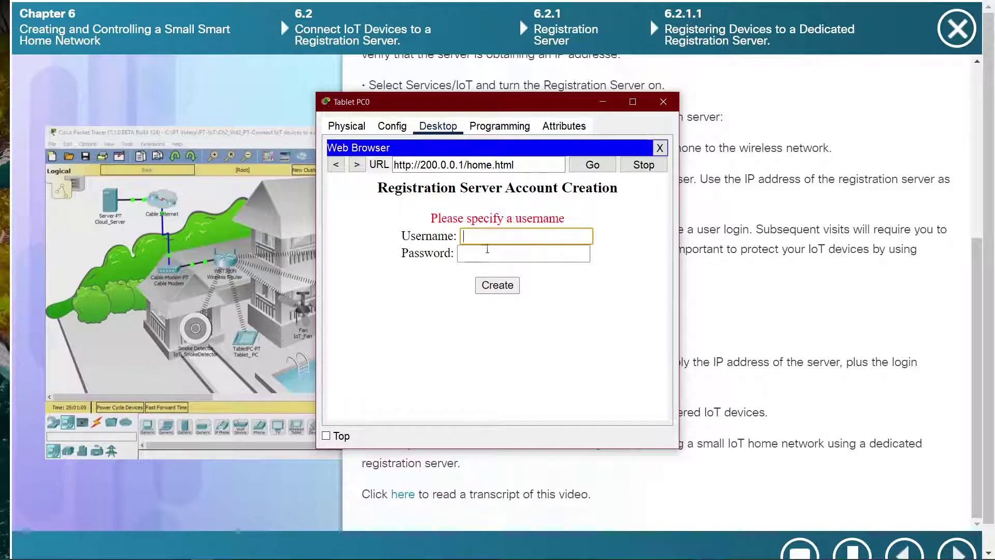
type("Admin")
left_click(489, 251)
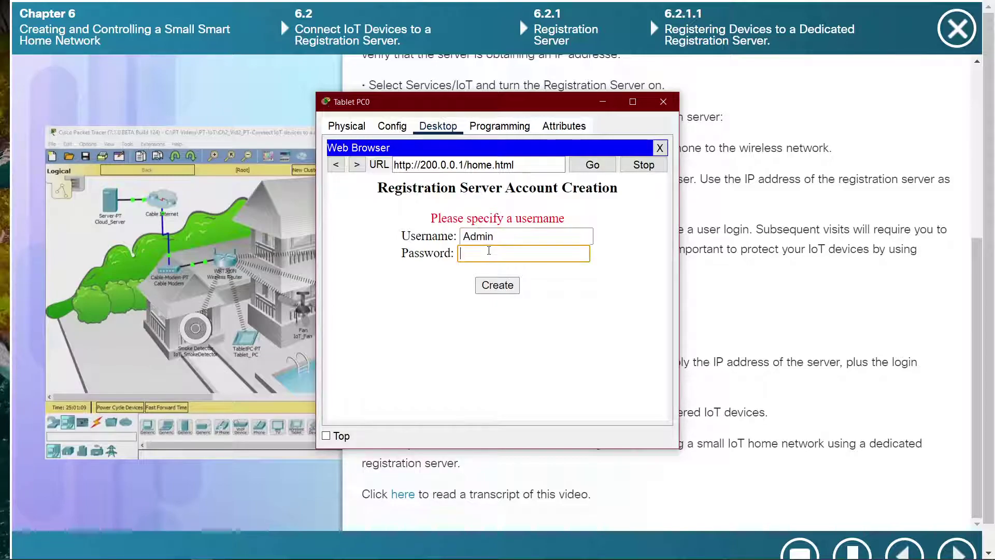
type("A")
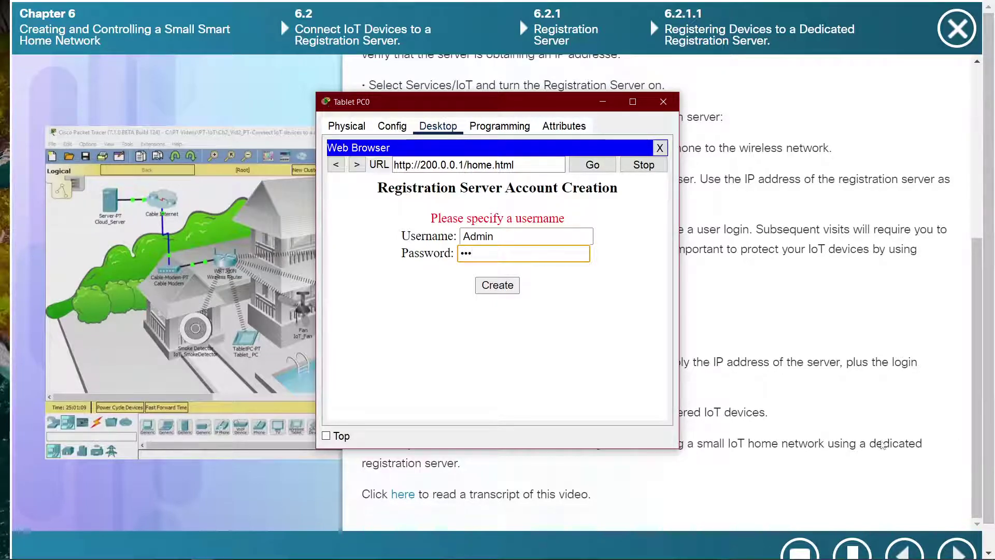
left_click(504, 290)
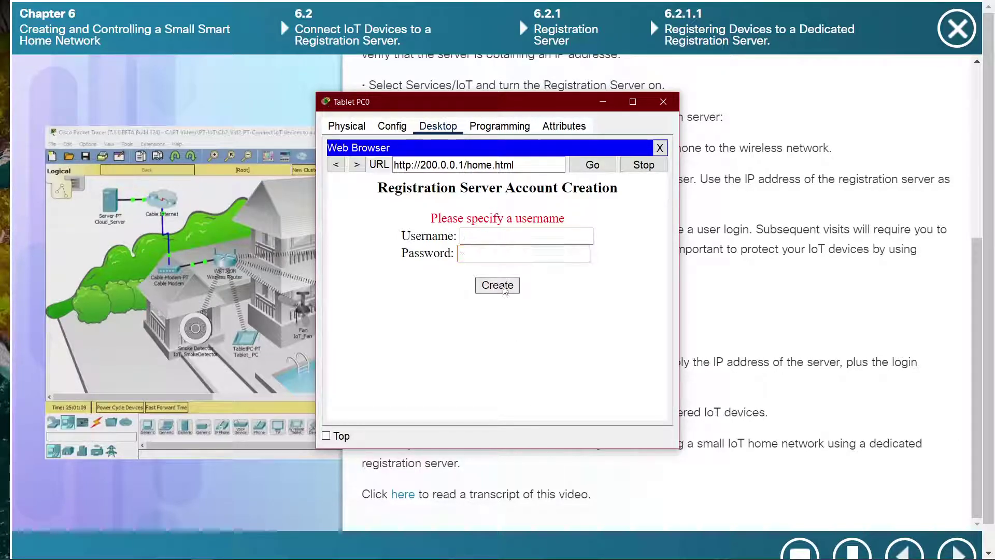
Step: Retry with username IOT and a password, then reload the login page
left_click(482, 234)
type("IOT")
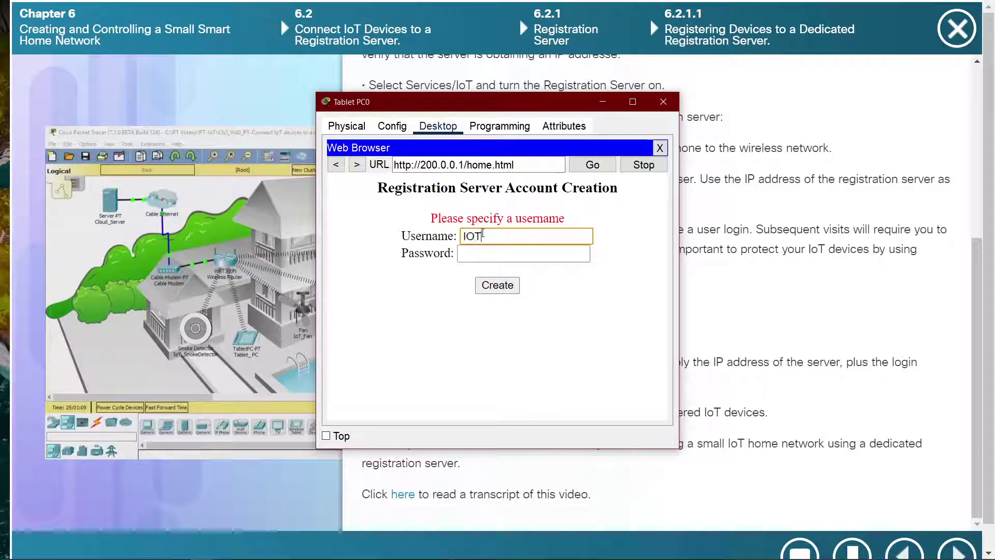
left_click(482, 252)
type("I")
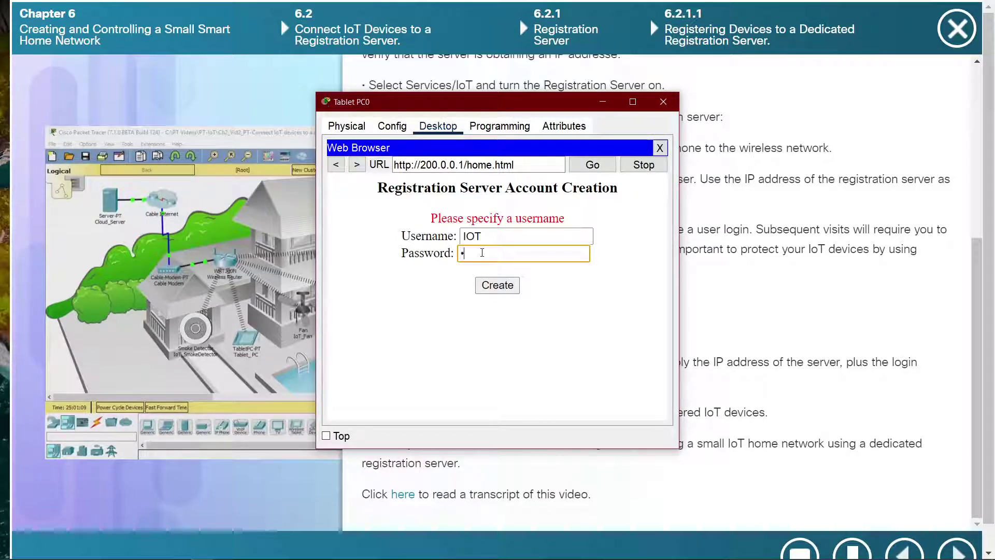
key("BackSpace")
key("BackSpace")
left_click(495, 286)
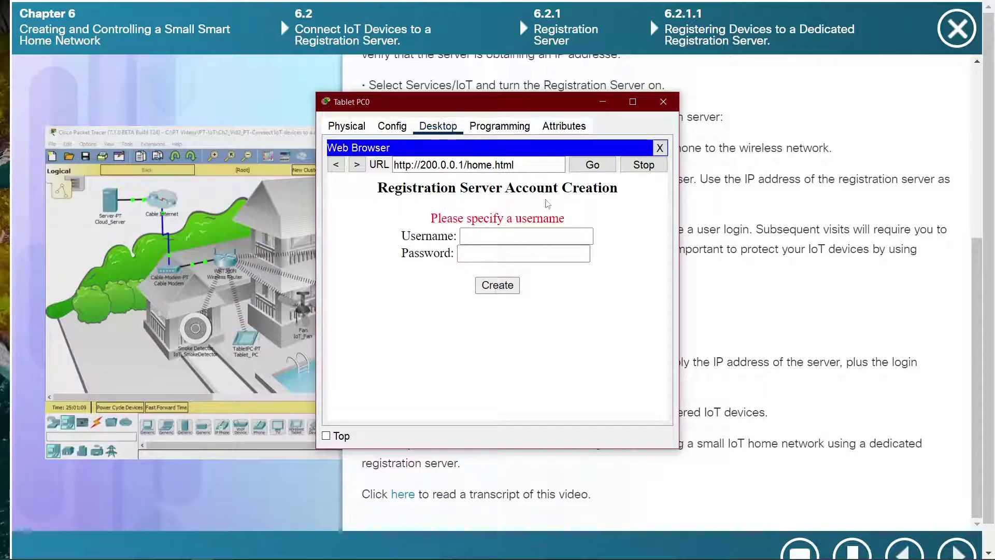
left_click(592, 165)
Step: Open the sign-up page and submit the new account form again
left_click(502, 236)
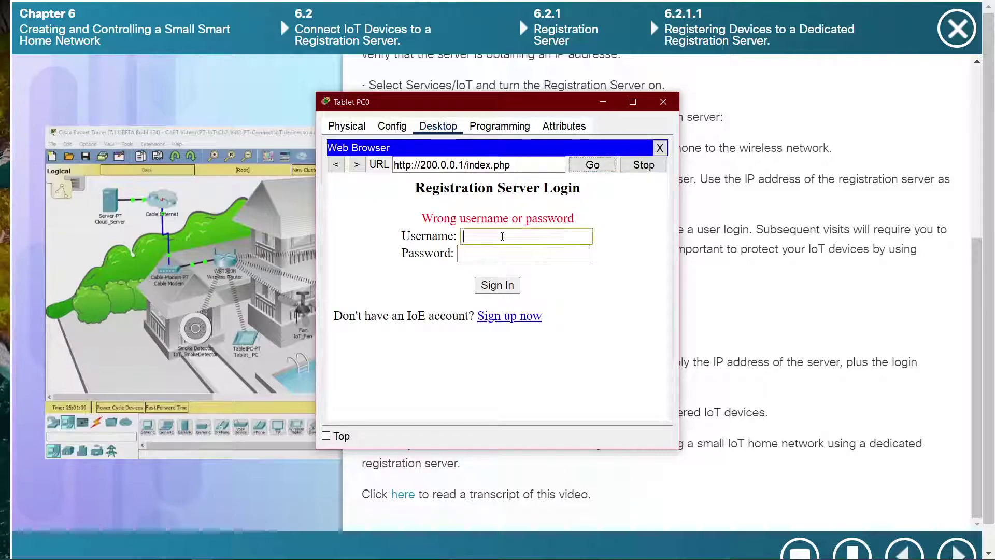
left_click(514, 316)
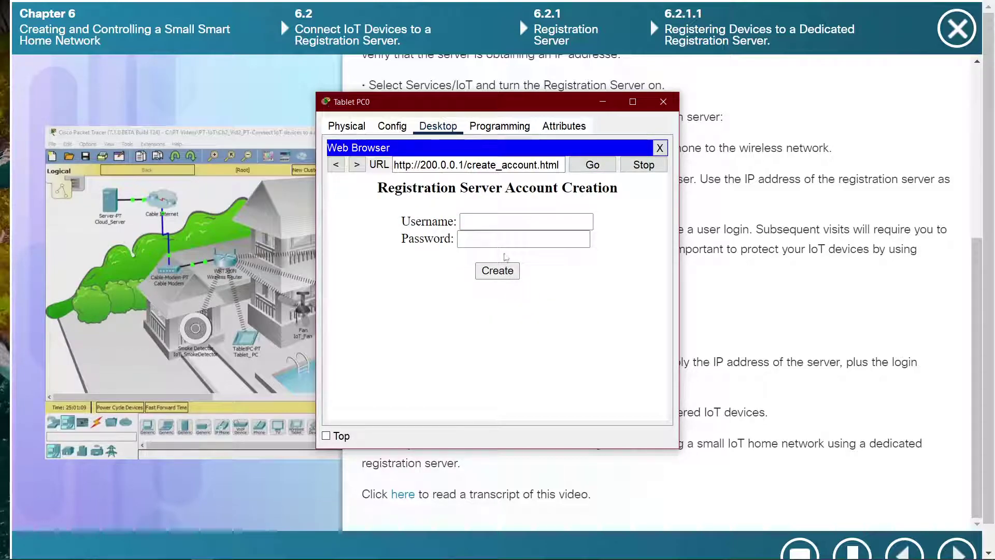
left_click(493, 224)
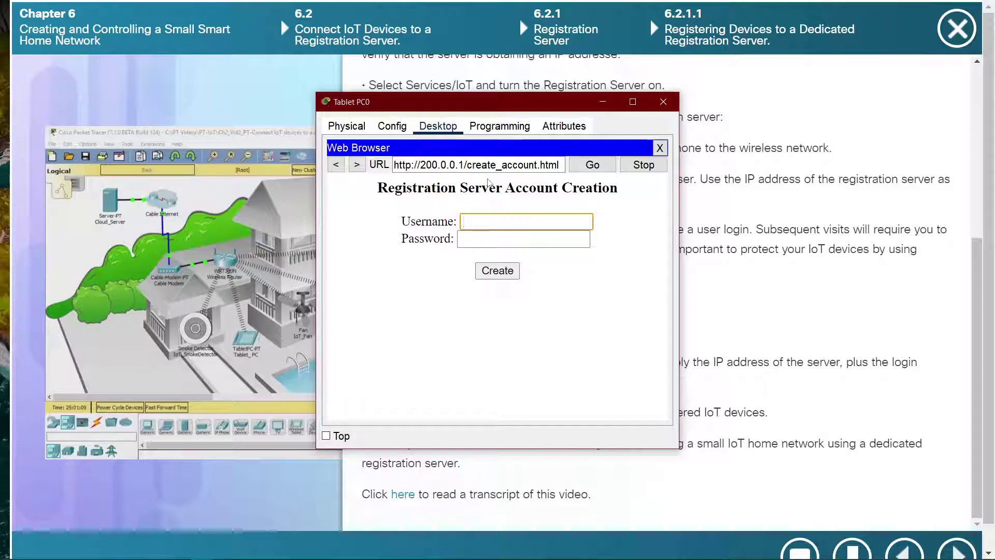
key("Tab")
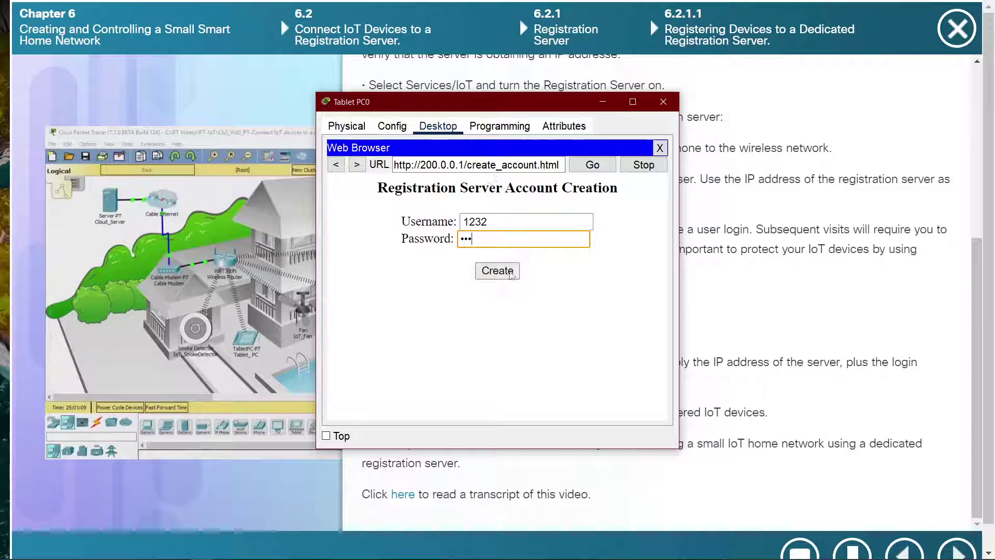
key("Return")
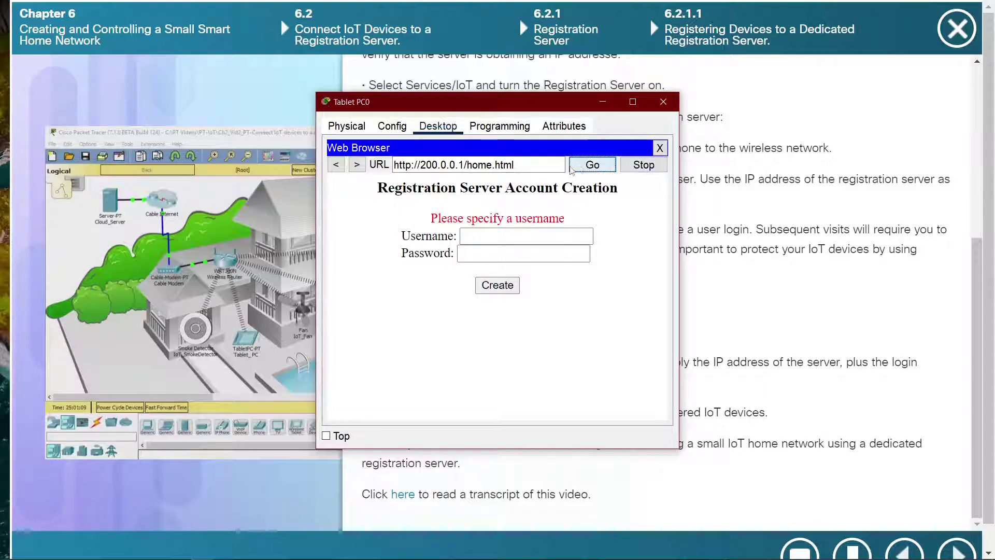
Step: Reload the login page and sign in as admin with a password
left_click(591, 164)
left_click(588, 167)
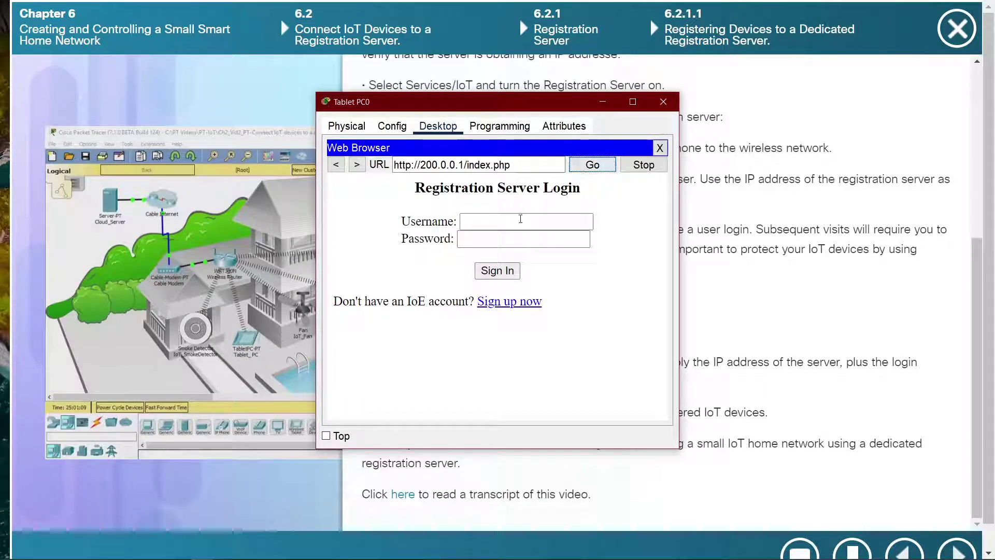
left_click(522, 219)
type("admin")
key("Tab")
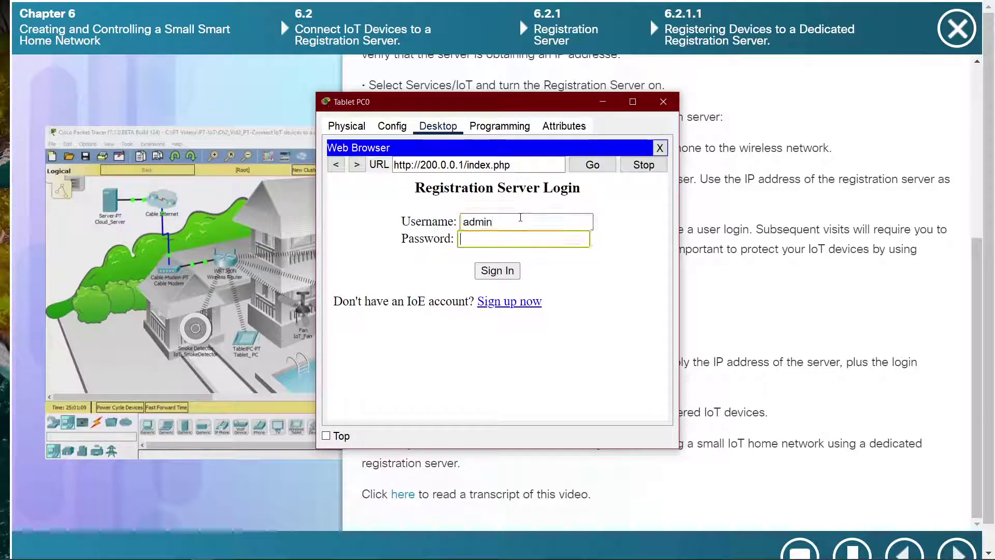
type("admin")
key("Return")
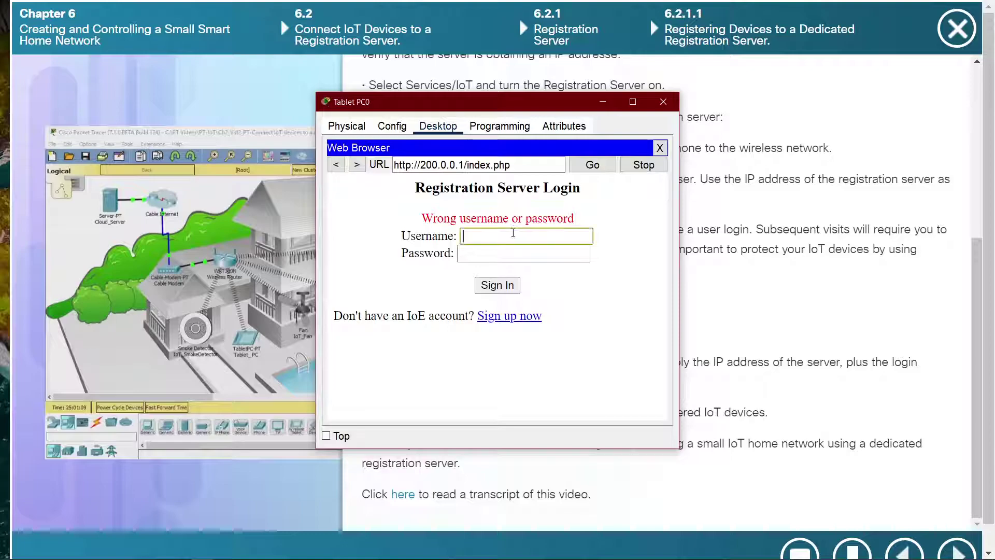
Step: Submit a sign-up with username admin, then check the tablet's gateway and DNS settings
left_click(507, 316)
left_click(502, 223)
type("admin")
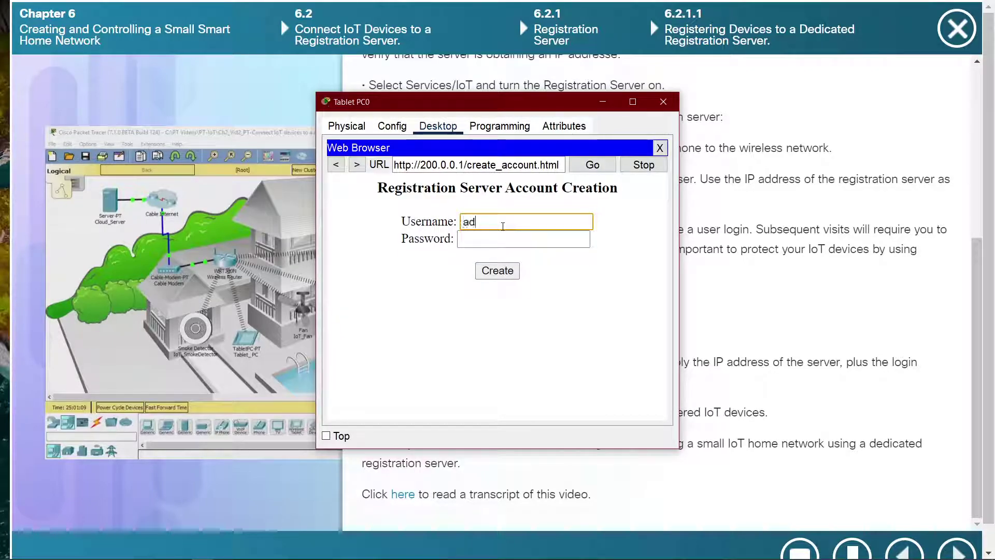
key("Tab")
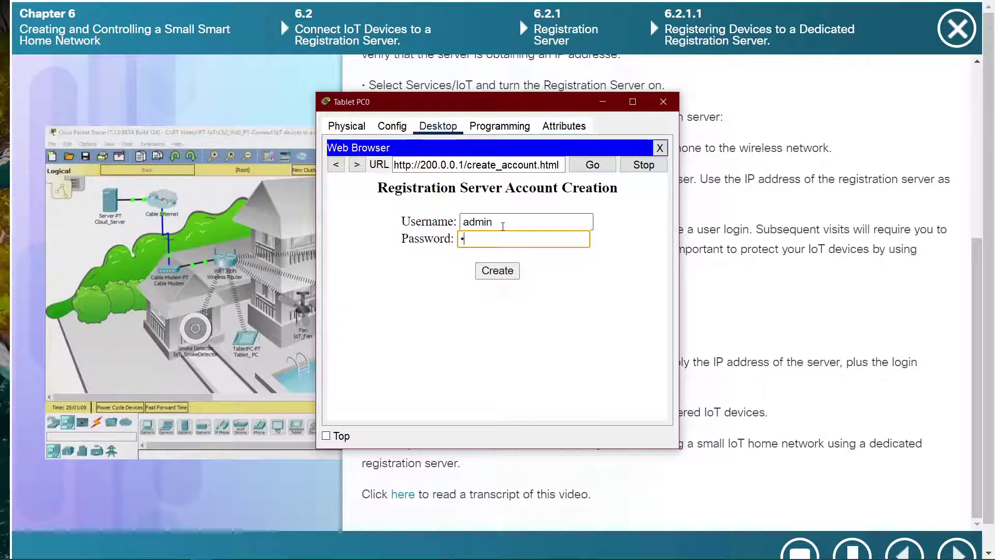
key("Return")
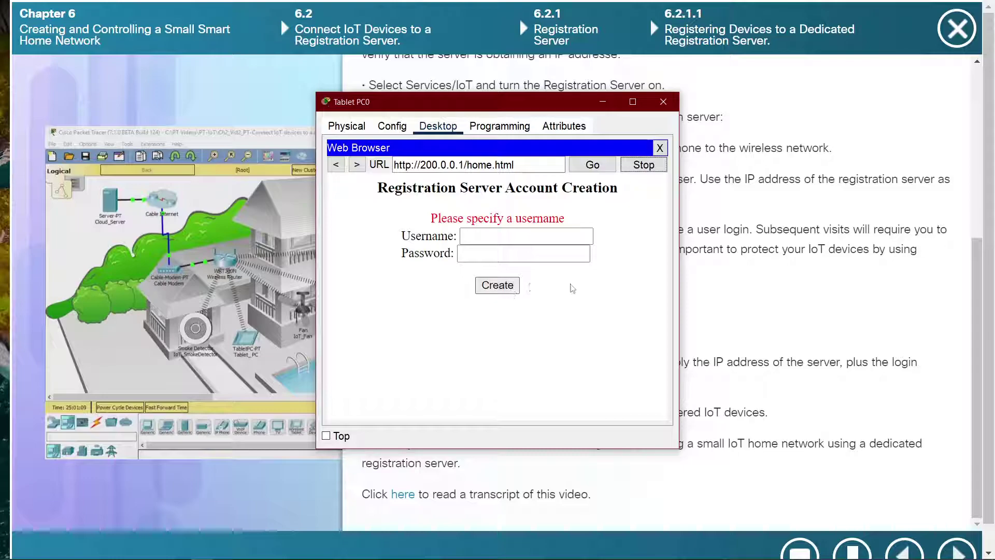
left_click(392, 126)
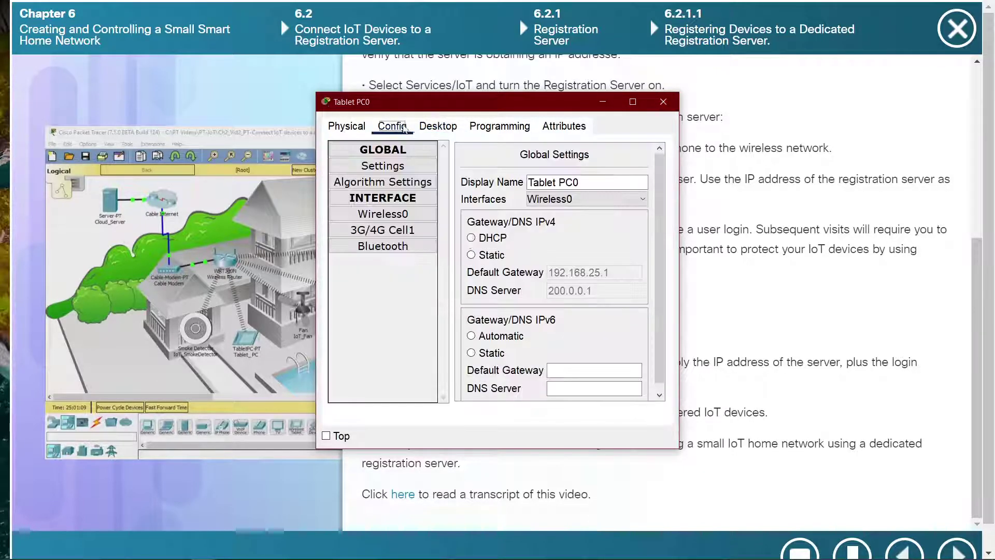
left_click(438, 126)
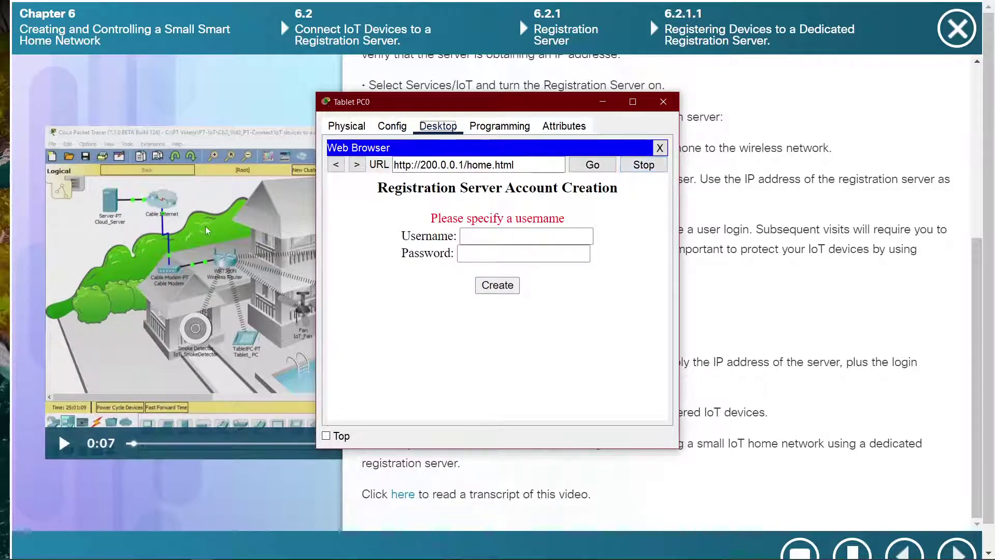
key("alt+Tab")
key("alt+Tab")
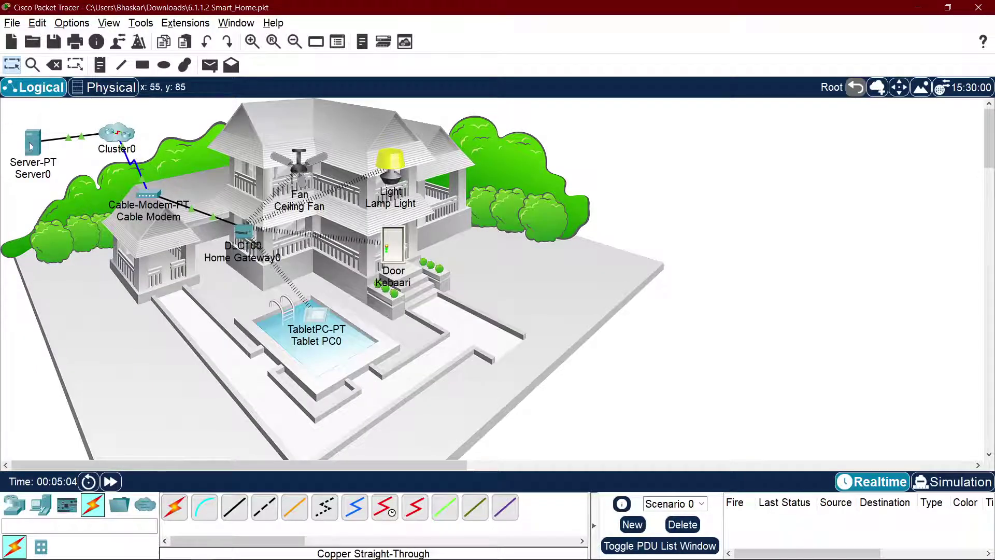
Step: Toggle Server0's IoT Registration Server service off and back on
left_click(31, 143)
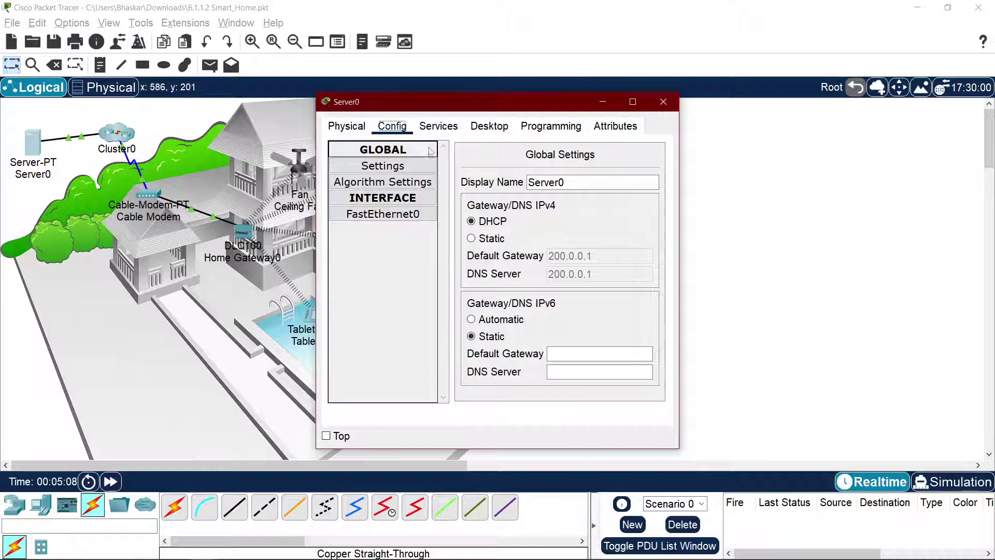
left_click(439, 126)
left_click(378, 326)
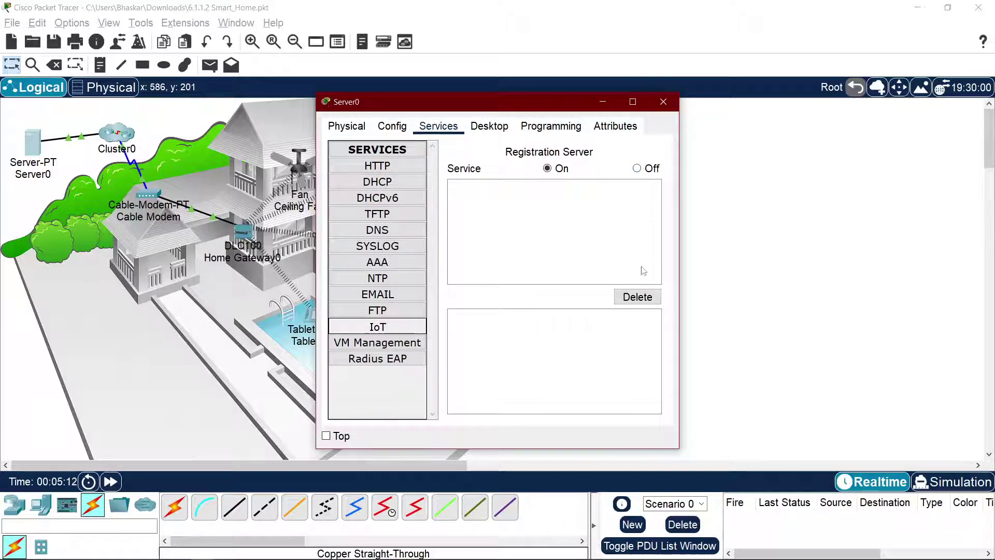
left_click(641, 297)
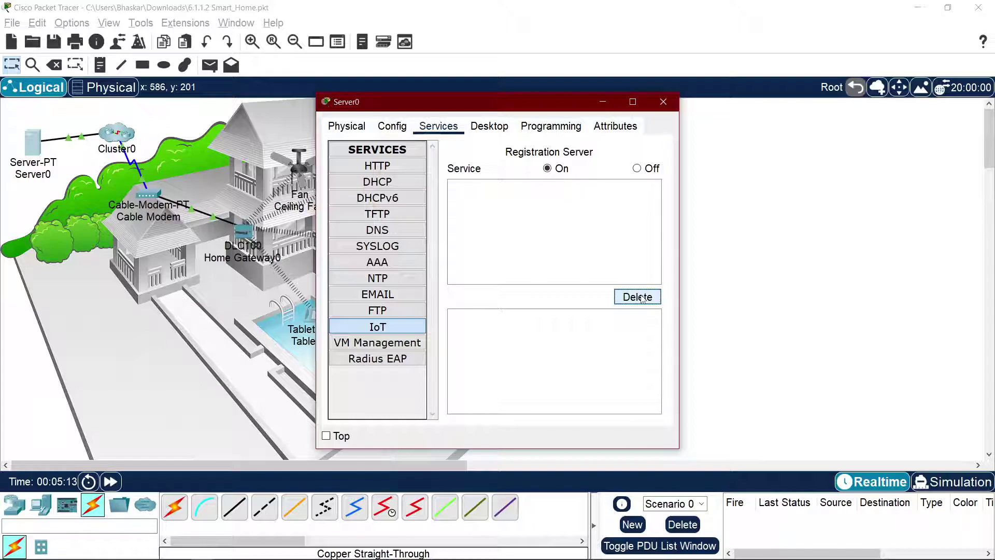
left_click(638, 168)
left_click(552, 169)
Step: Reopen the tablet's Web Browser and enter the registration server address 200.0.0.1
key("alt+Tab")
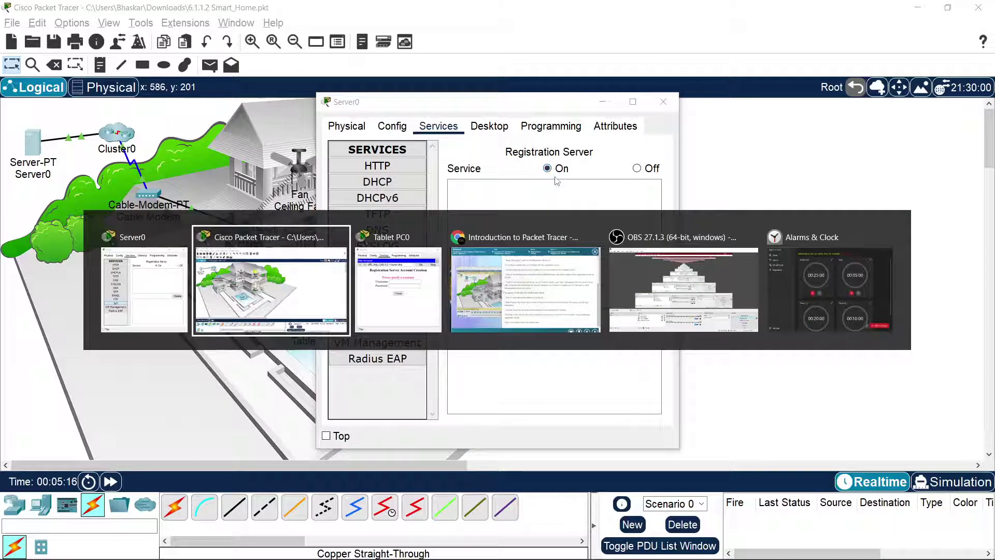
key("alt+Tab")
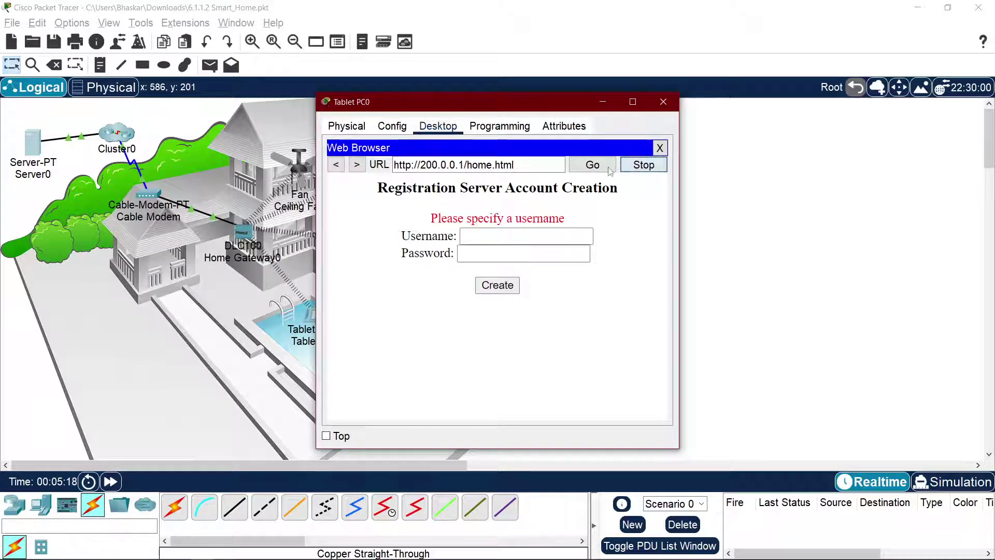
left_click(592, 165)
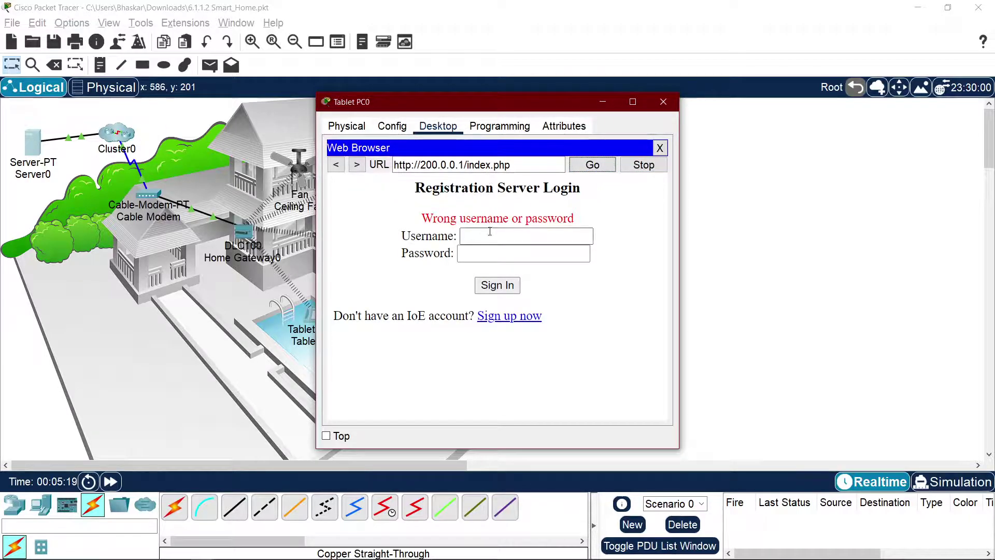
left_click(491, 229)
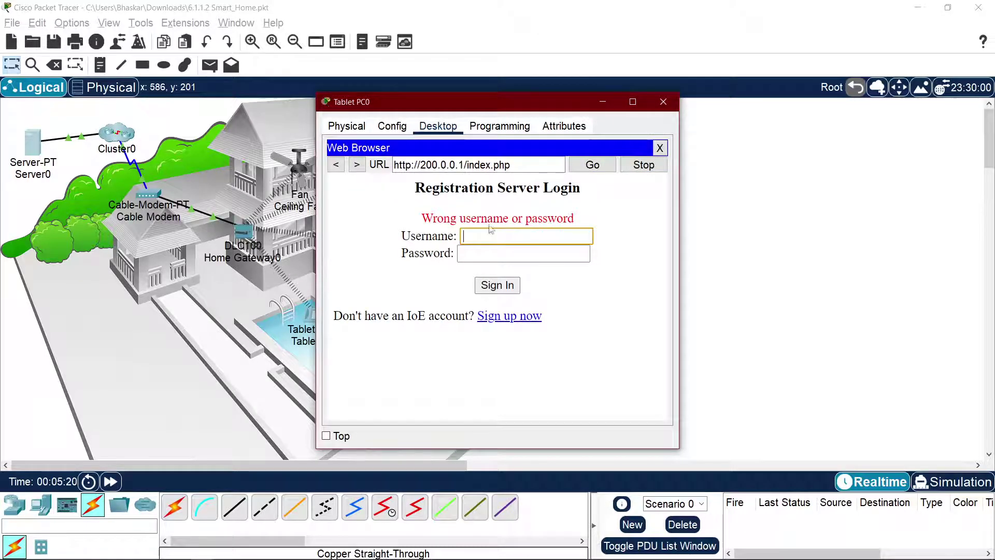
left_click(660, 147)
left_click(577, 180)
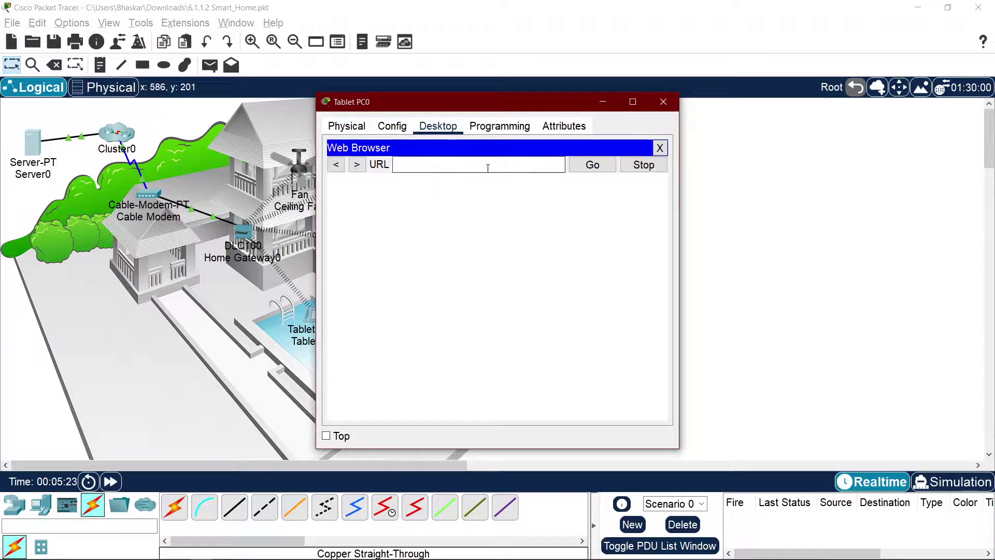
type("200.0.0")
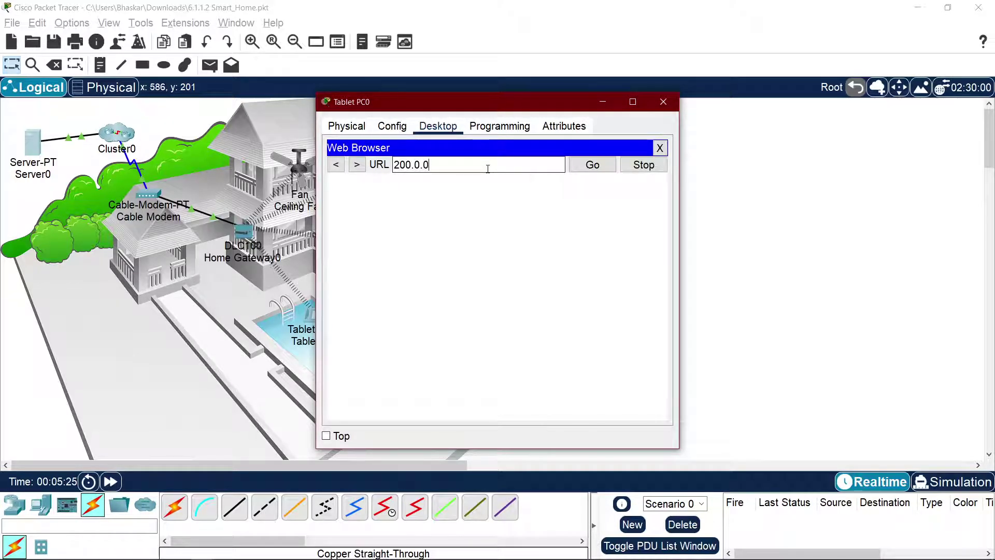
type(".1")
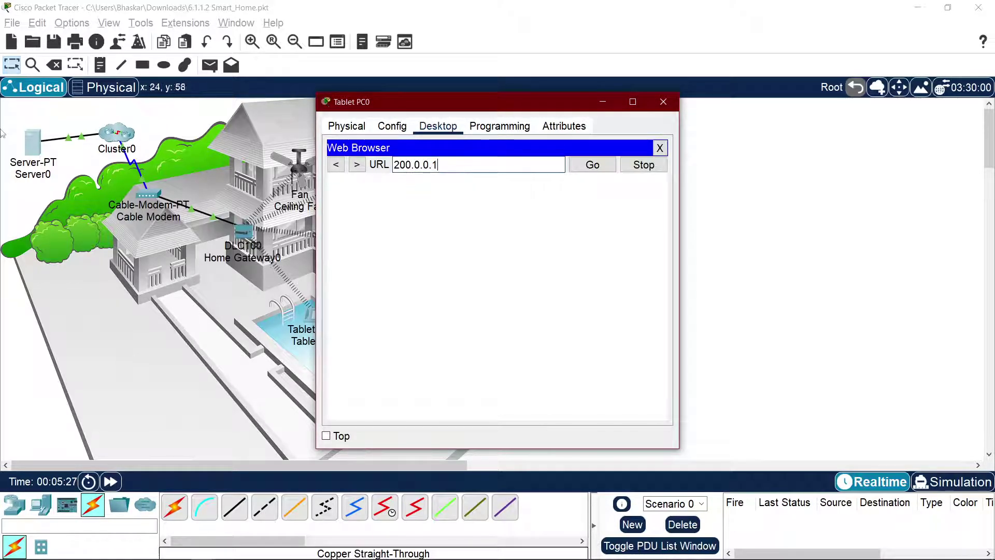
Step: Verify Server0's FastEthernet0 IP address and load the registration server at 200.0.0.11
left_click(31, 144)
left_click(365, 129)
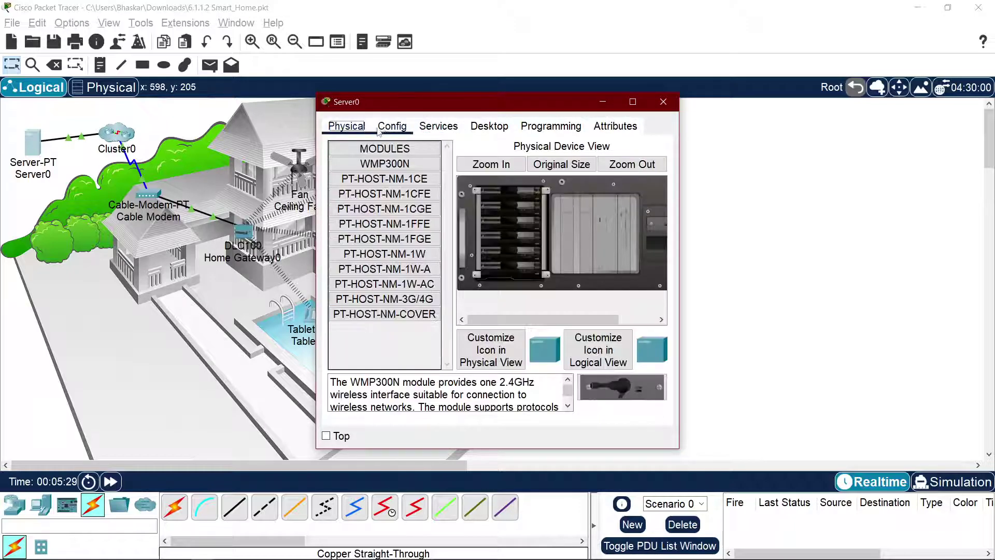
left_click(391, 127)
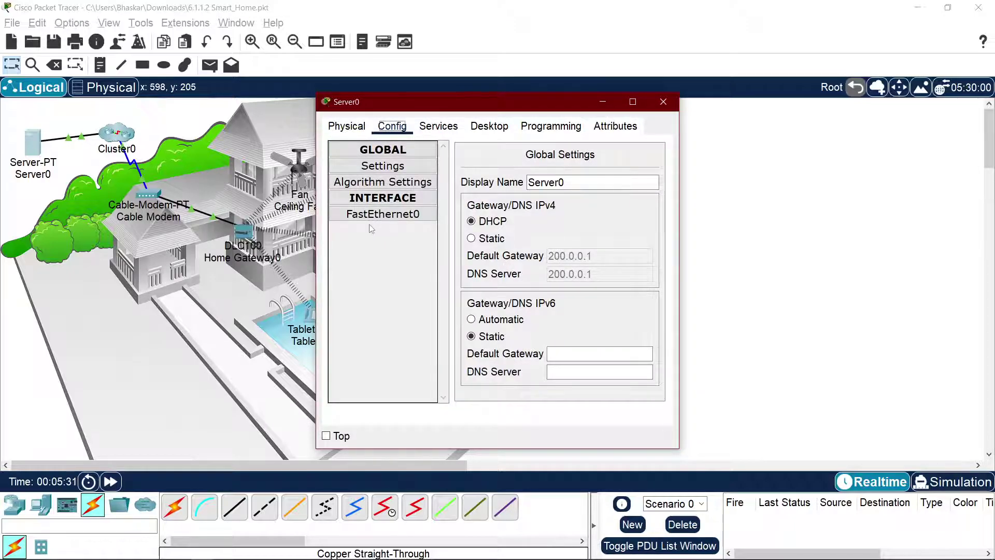
left_click(383, 214)
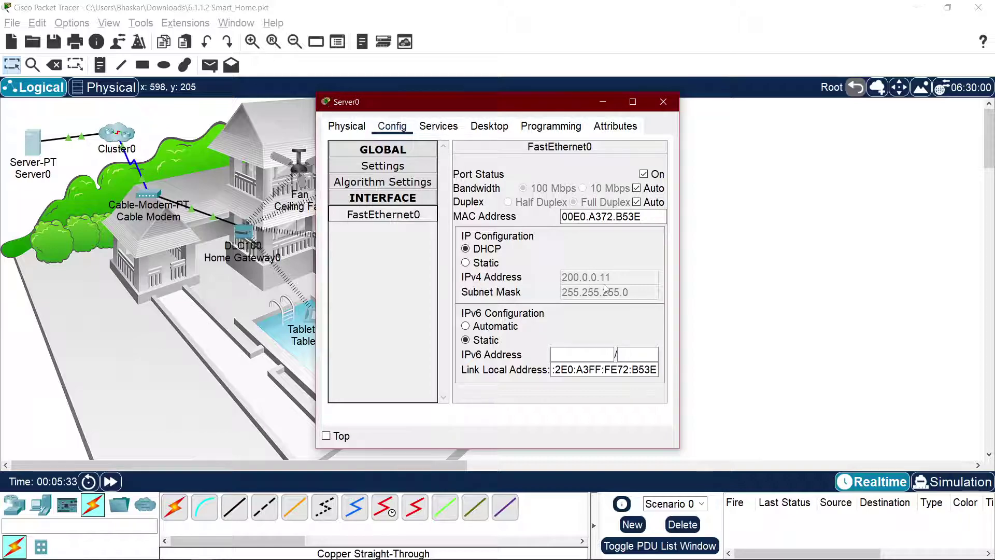
key("alt+Tab")
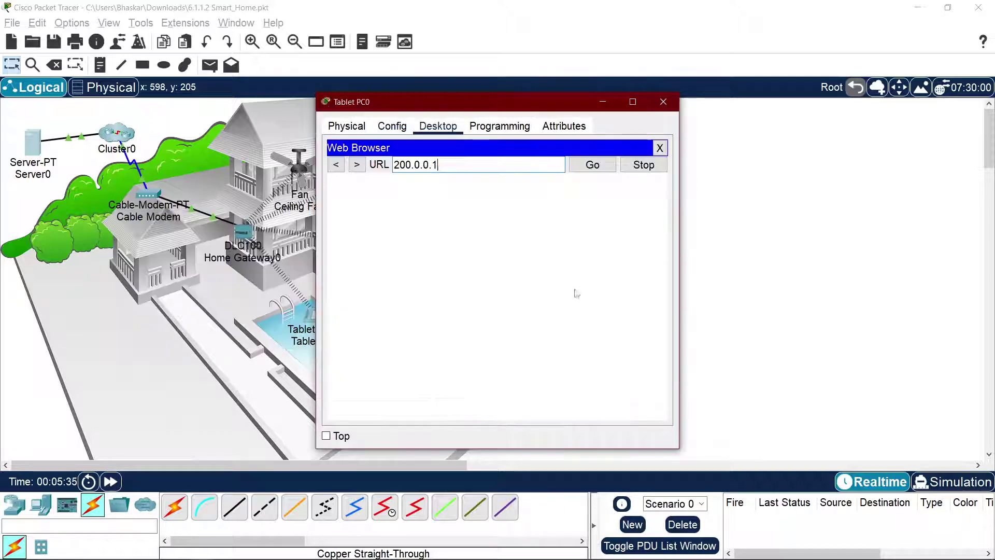
key("Return")
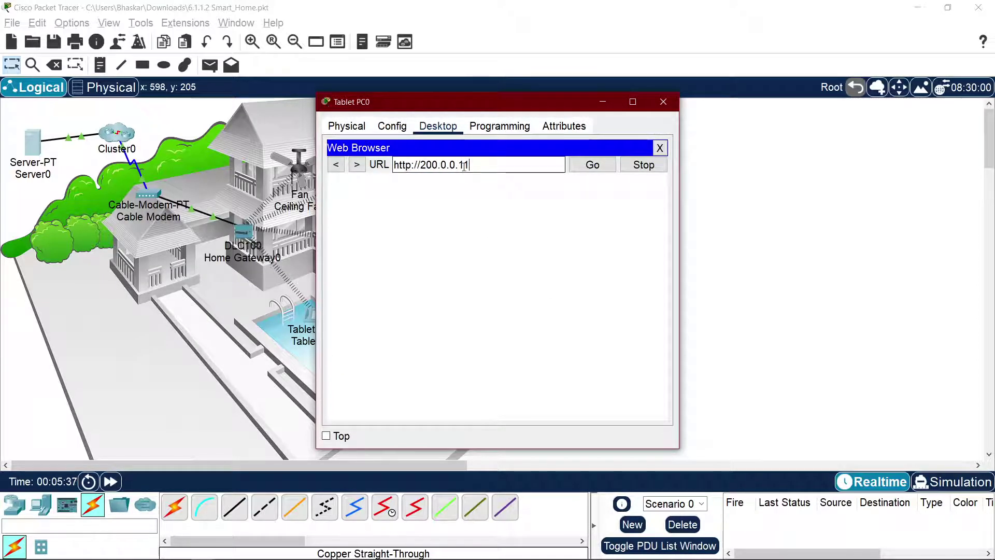
Step: Create a registration server account with username admin and a password
left_click(491, 222)
left_click(517, 302)
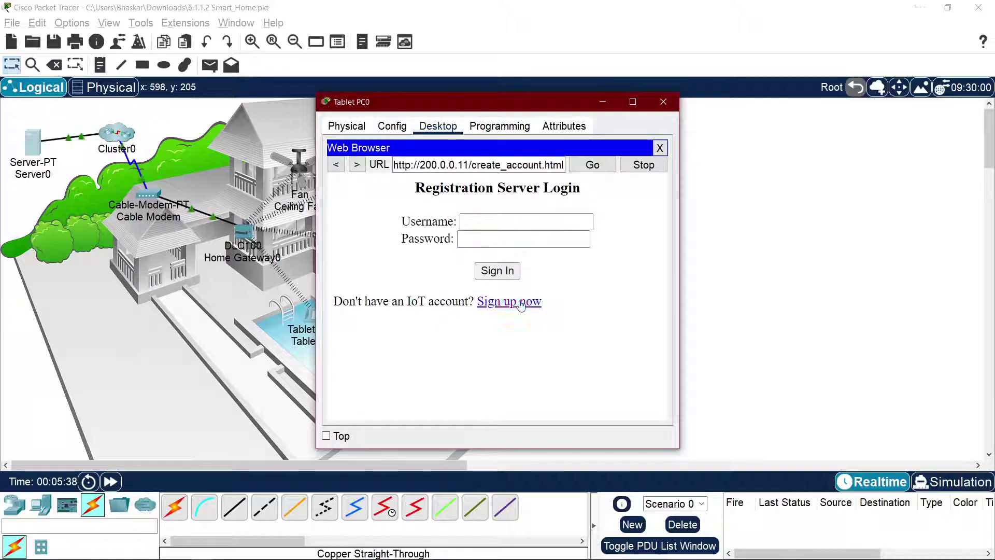
left_click(501, 222)
type("admin")
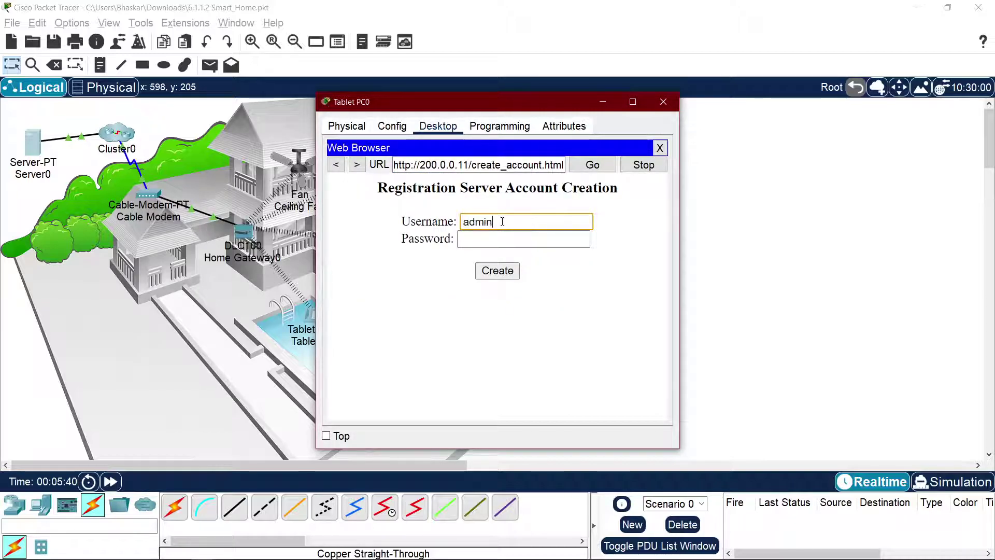
key("Tab")
type("admin")
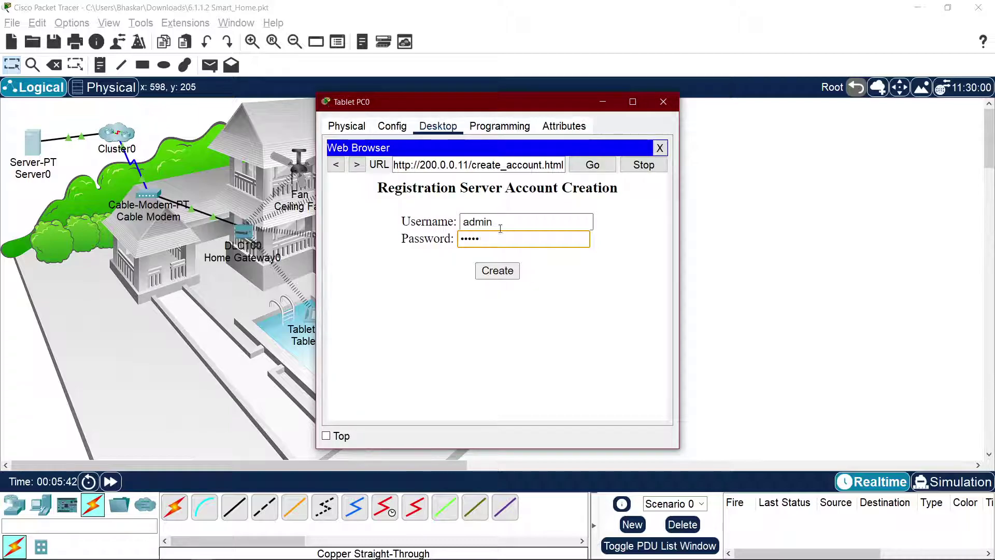
left_click(516, 266)
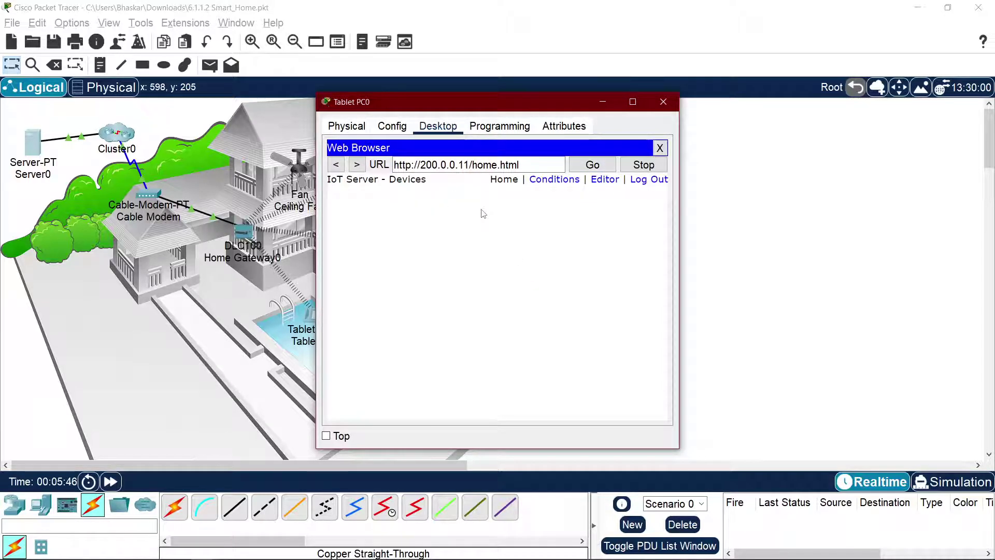
key("alt+Tab")
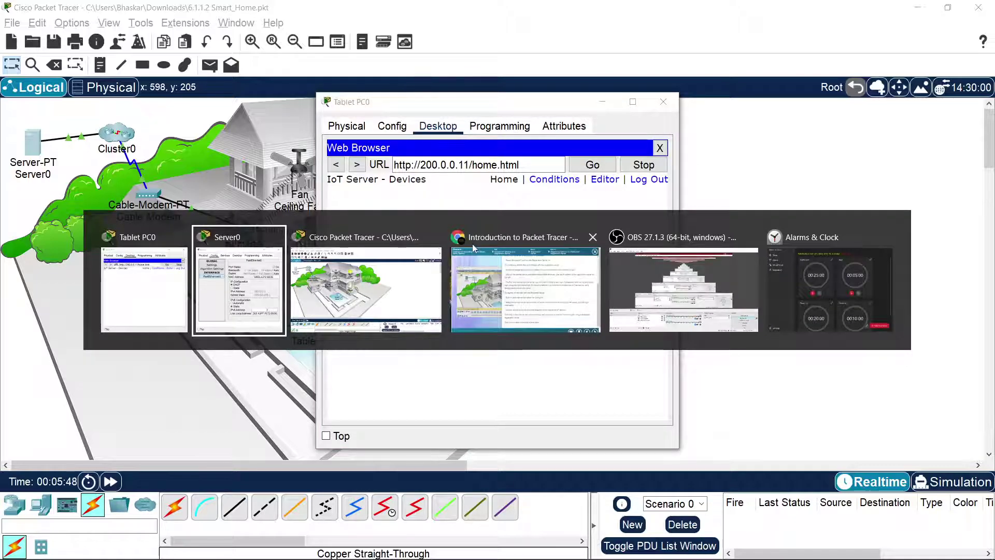
Step: Switch to the course page and read the dedicated registration server heading
key("alt+Tab")
left_click(472, 251)
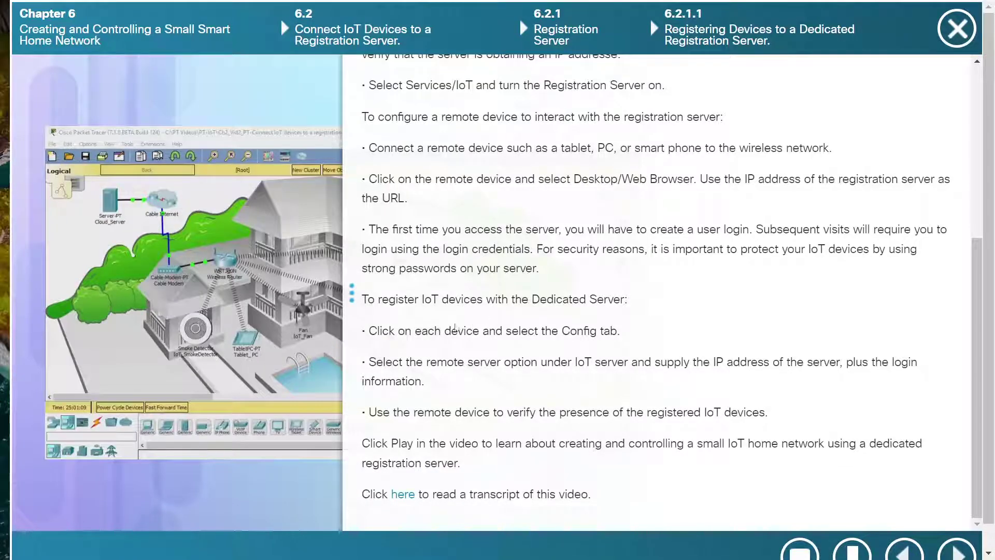
left_click_drag(412, 299, 499, 299)
left_click(623, 298)
left_click_drag(624, 298, 482, 291)
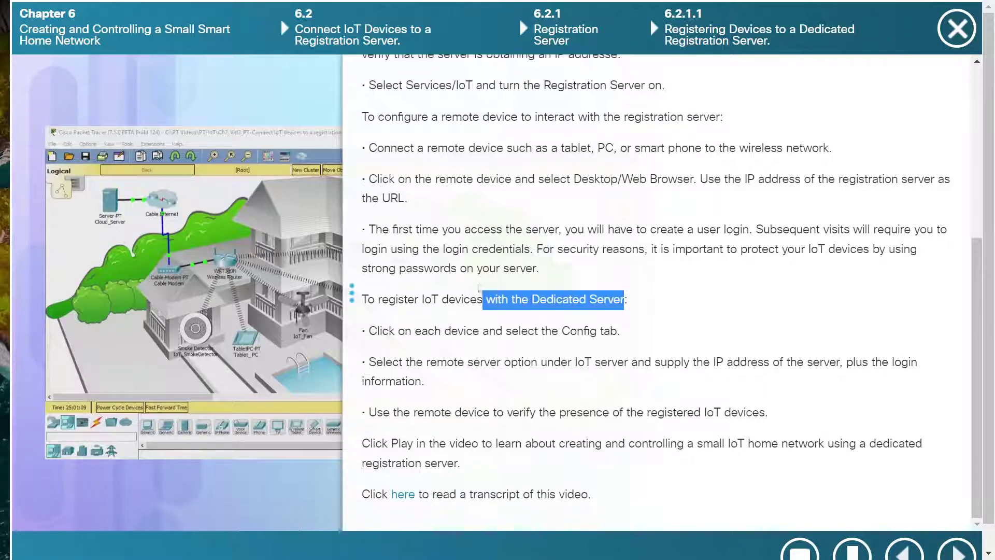
left_click(433, 289)
Step: Read the Config tab and Remote Server option instructions, then return to Packet Tracer
mouse_move(428, 325)
left_mouse_down()
mouse_move(473, 327)
mouse_move(422, 324)
left_mouse_up()
left_click(504, 325)
left_click(521, 323)
left_click_drag(426, 362, 663, 363)
left_click(549, 362)
left_click(750, 365)
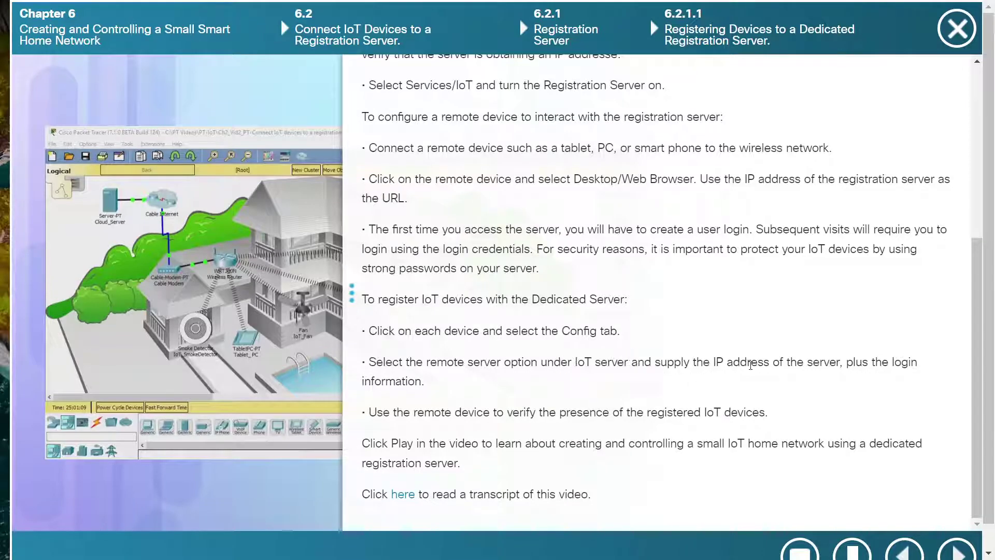
scroll(734, 373, "down", 1)
key("alt+Tab")
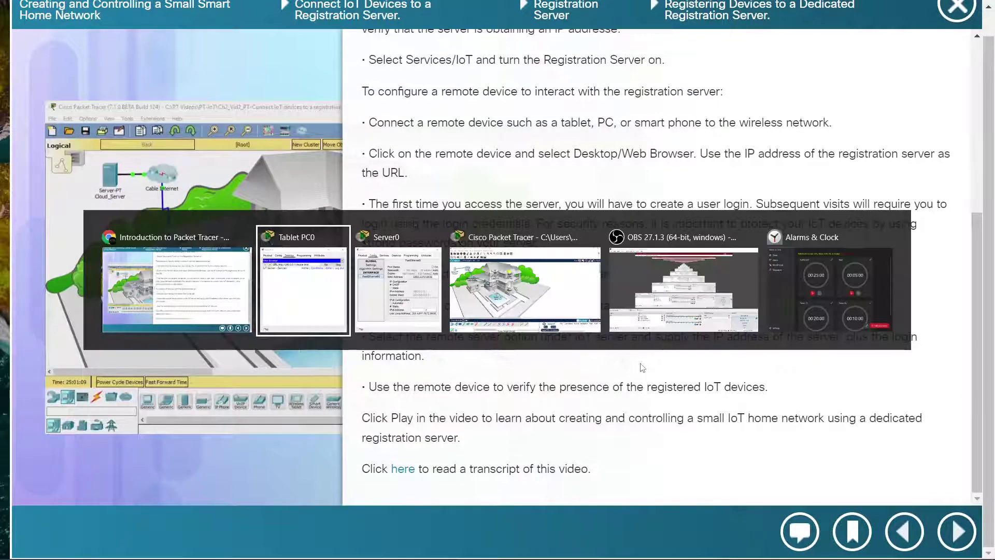
key("alt+Tab")
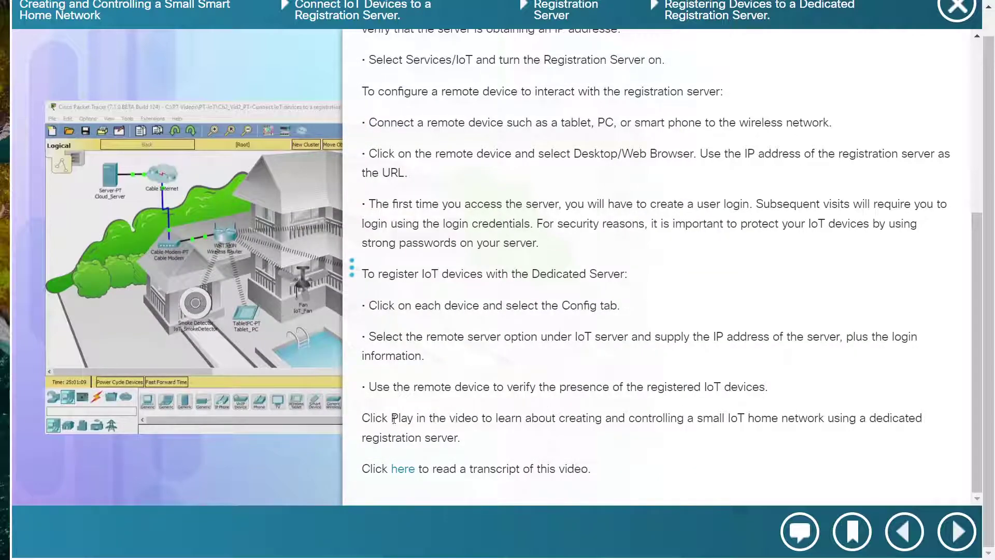
key("alt+Tab")
key("Tab")
key("Tab")
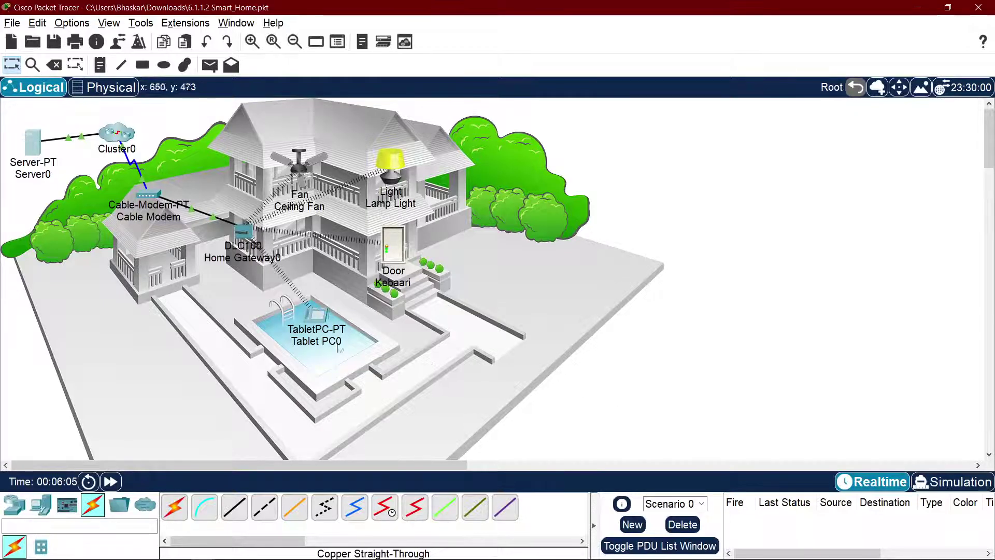
Step: Point the Kebaari door's IoT Server setting at the remote server and connect it
left_click(401, 248)
left_click(421, 126)
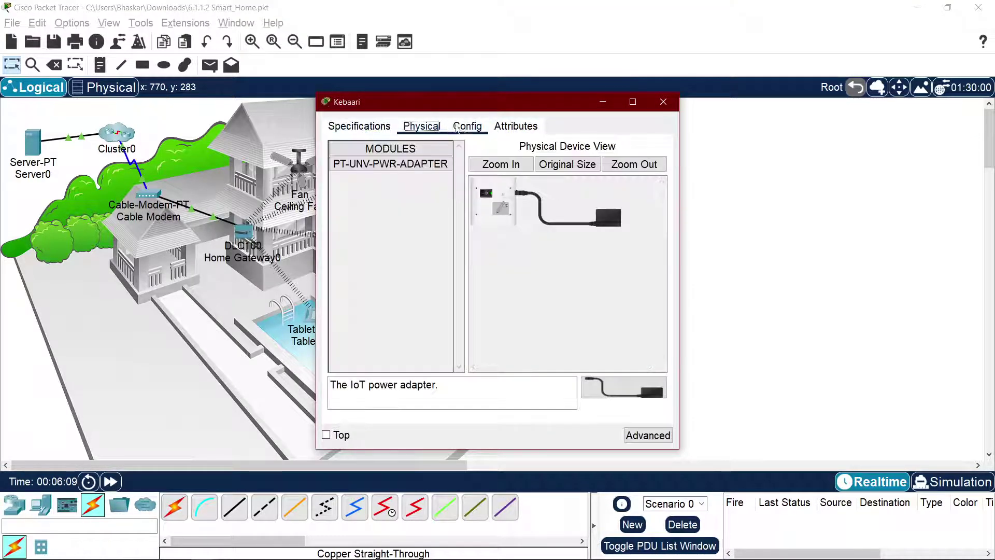
left_click(457, 127)
scroll(526, 339, "down", 5)
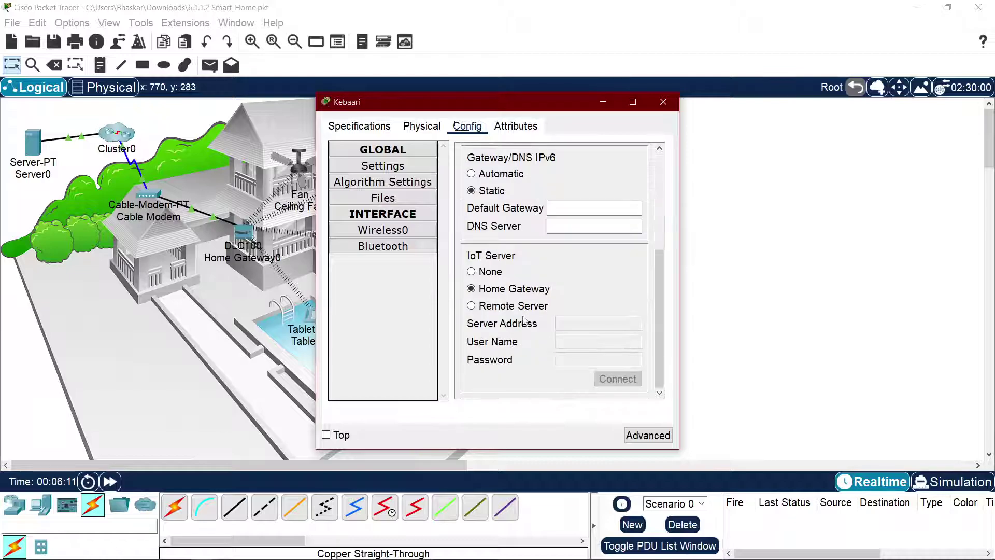
left_click(487, 307)
left_click(570, 325)
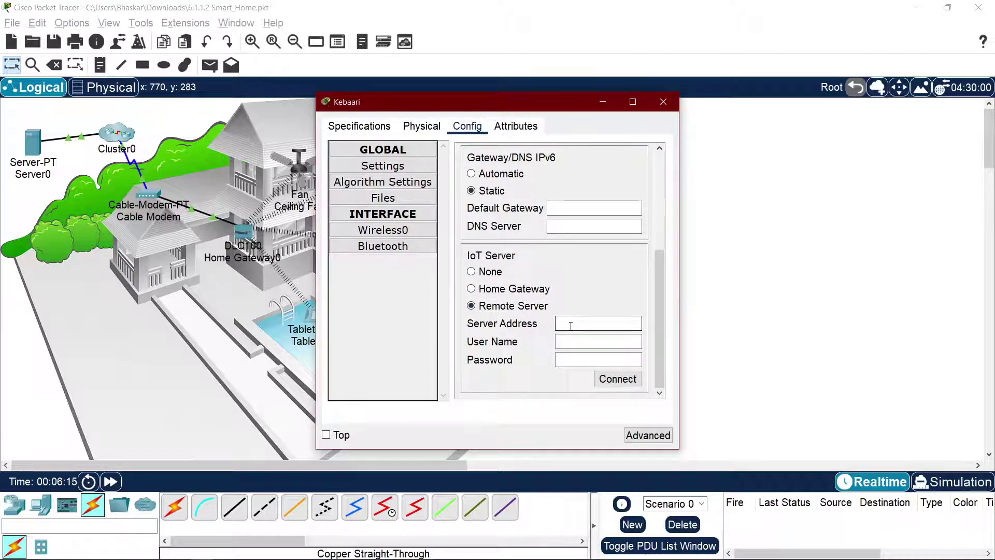
type("200.0.0.11")
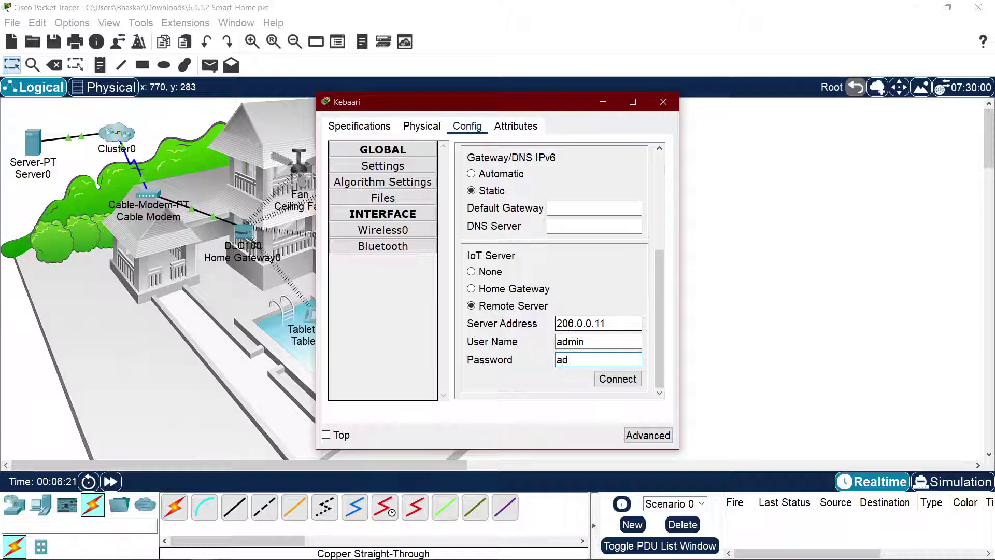
left_click(611, 378)
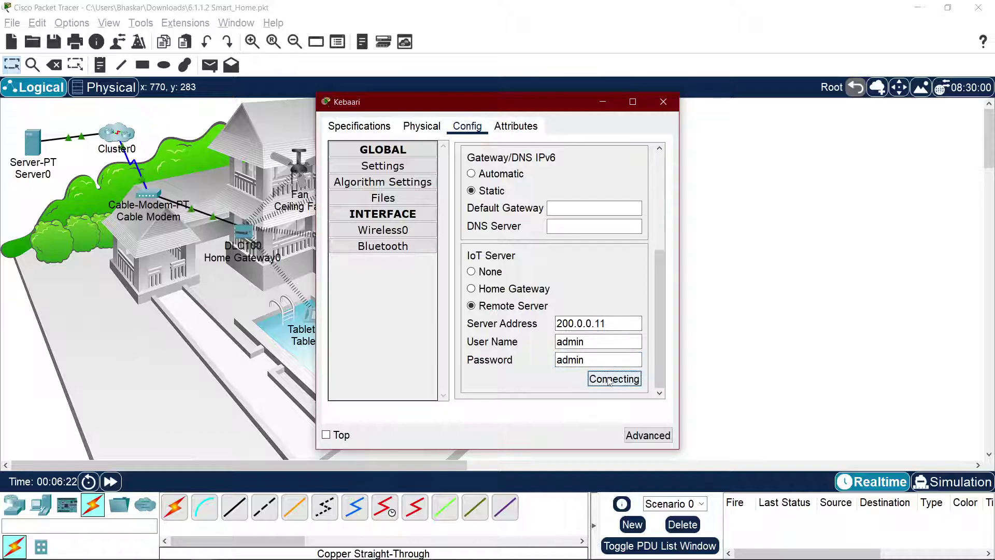
left_click_drag(409, 102, 633, 96)
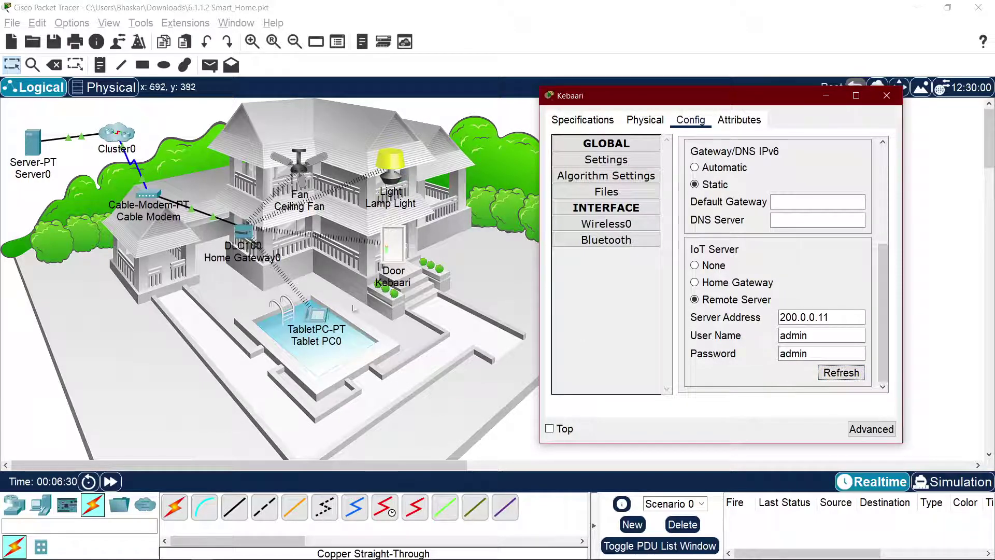
Step: Test the Kebaari door's lock from the tablet's IoT device page
left_click(317, 316)
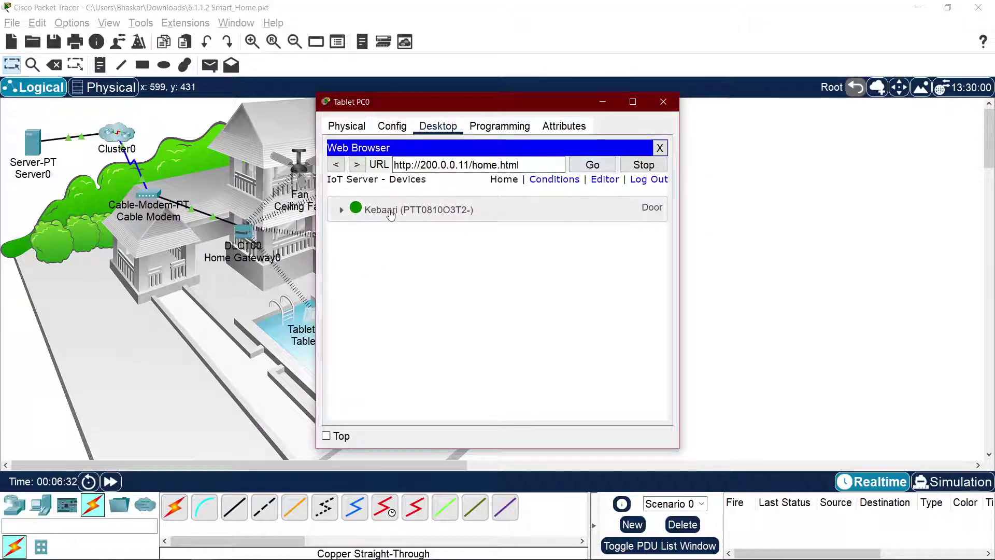
left_click_drag(509, 99, 768, 103)
left_click(767, 103)
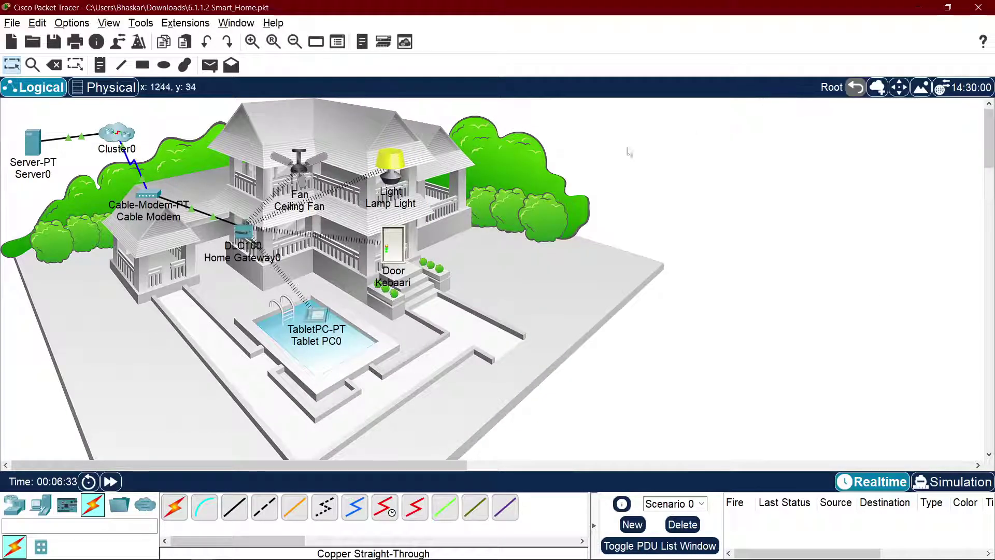
left_click(314, 321)
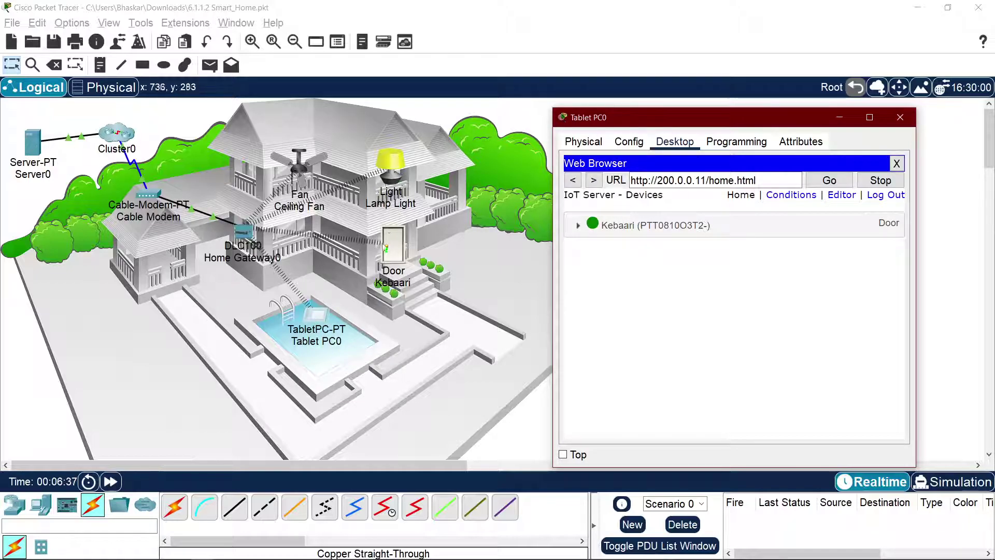
left_click(822, 235)
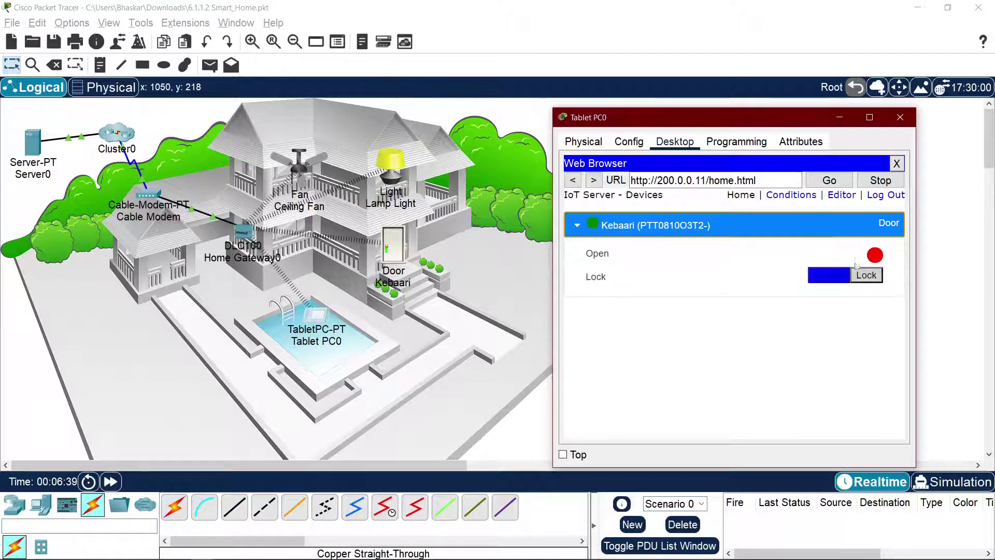
left_click(854, 277)
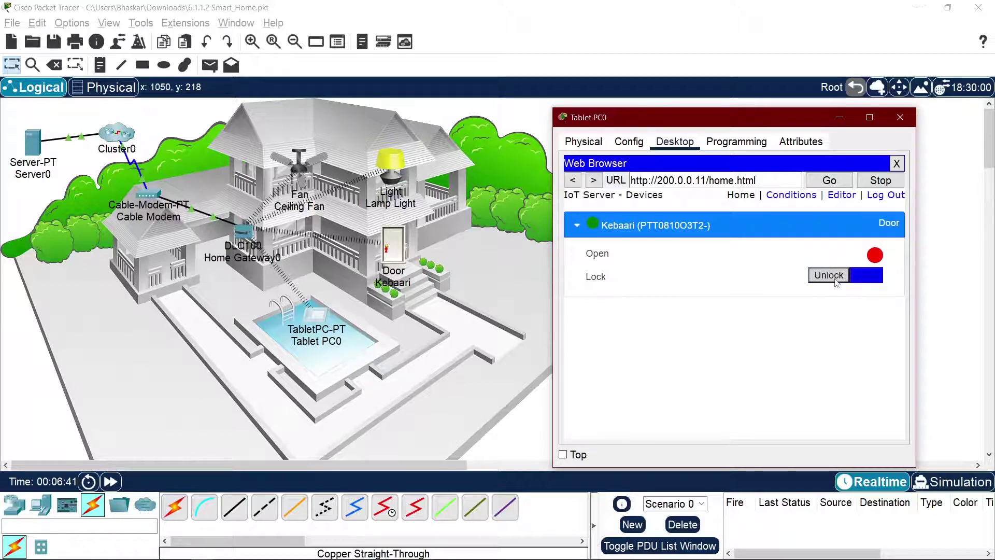
left_click(853, 277)
left_click(850, 278)
left_click(850, 276)
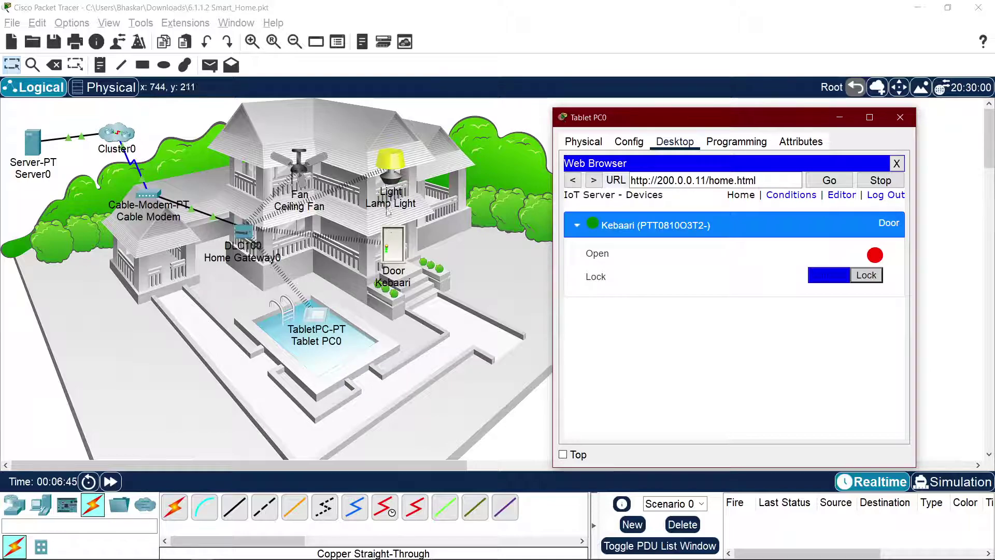
left_click(393, 179)
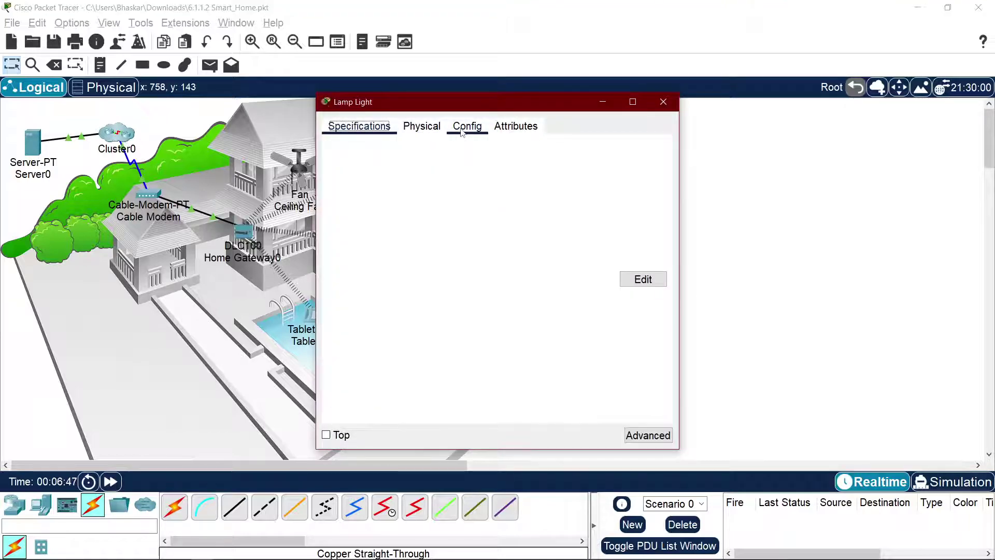
Step: Set Lamp Light to Remote Server 200.0.0.11 with username admin and connect it
left_click(467, 126)
left_click_drag(464, 105, 764, 99)
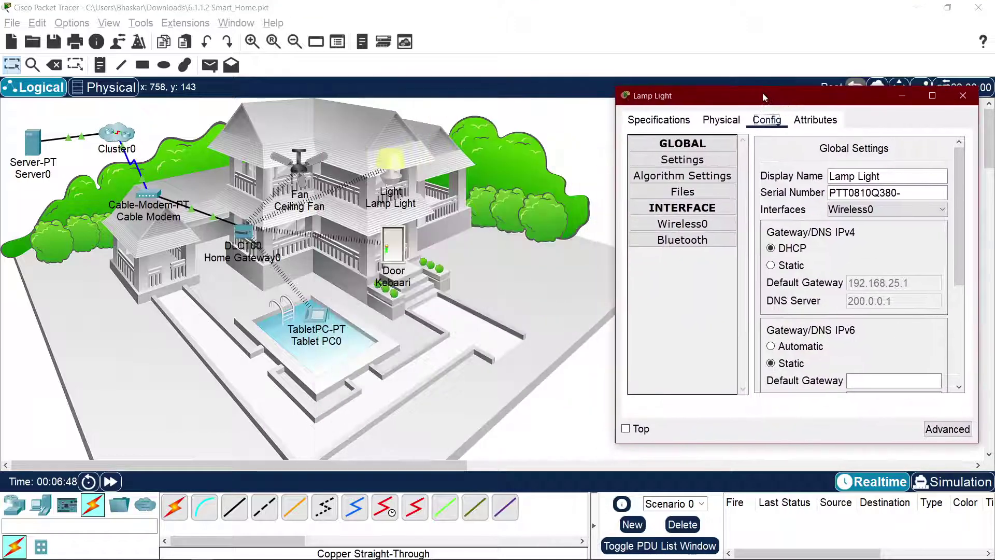
scroll(788, 345, "down", 3)
left_click(793, 300)
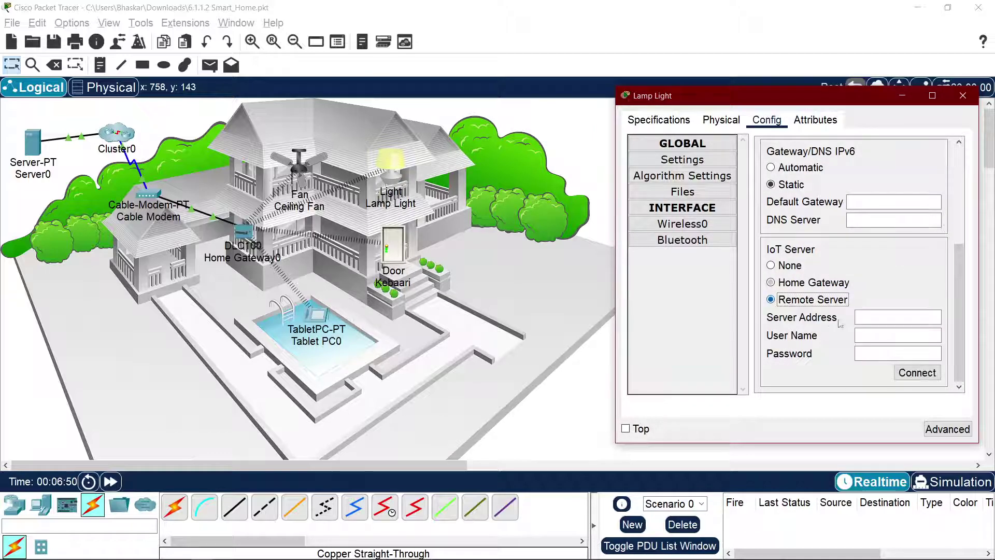
left_click(866, 319)
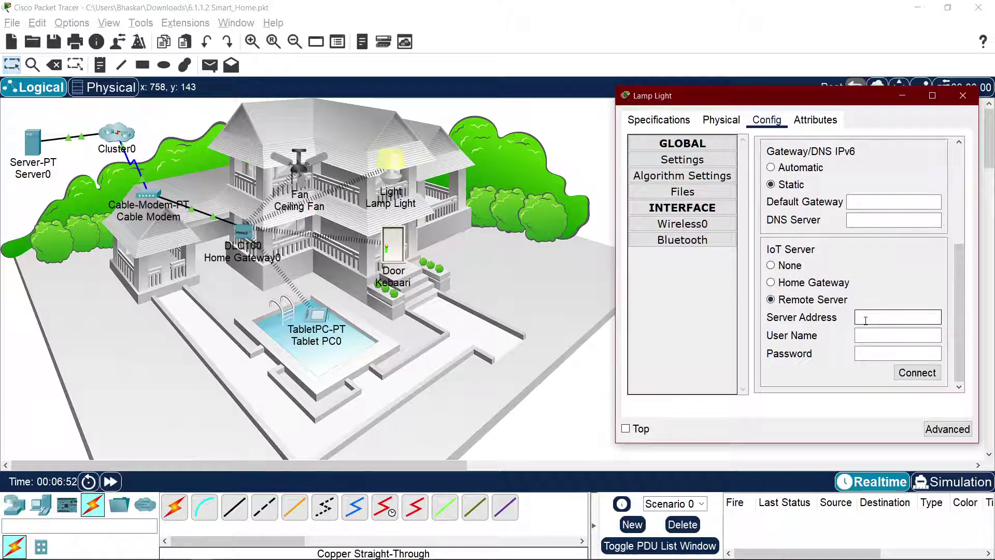
type("200.0.0.11")
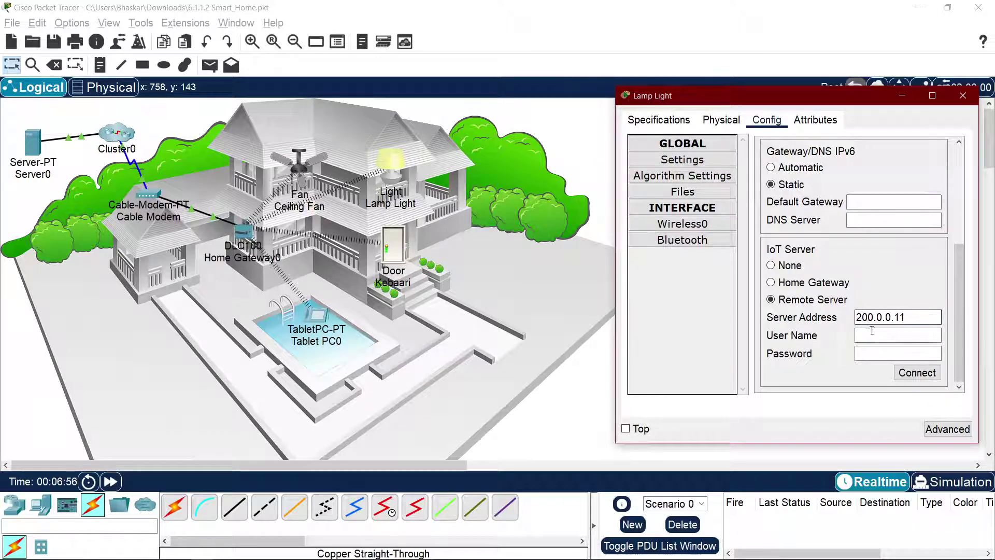
type("admin")
key("Tab")
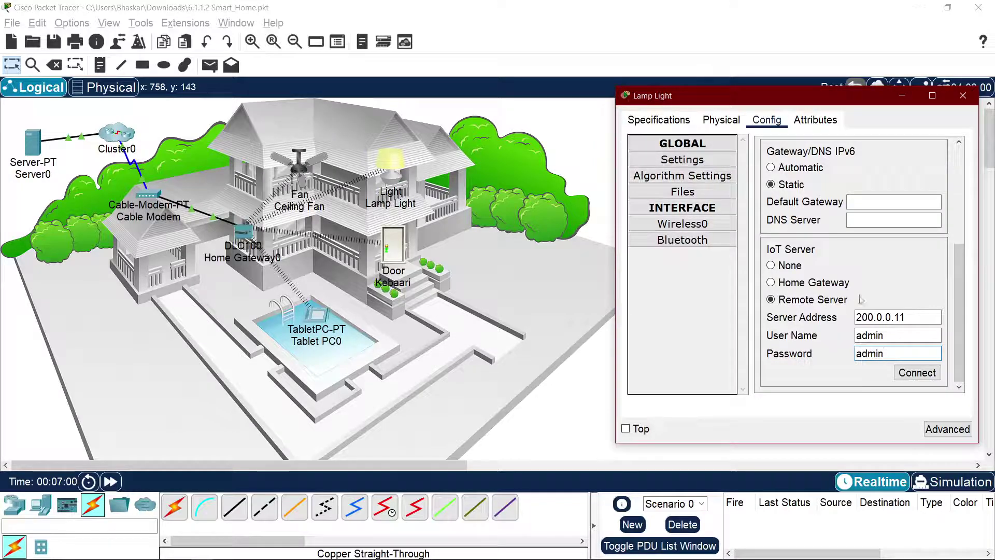
left_click(918, 373)
Step: Confirm on the tablet's device page that Lamp Light appears beside Kebaari
key("alt+Tab")
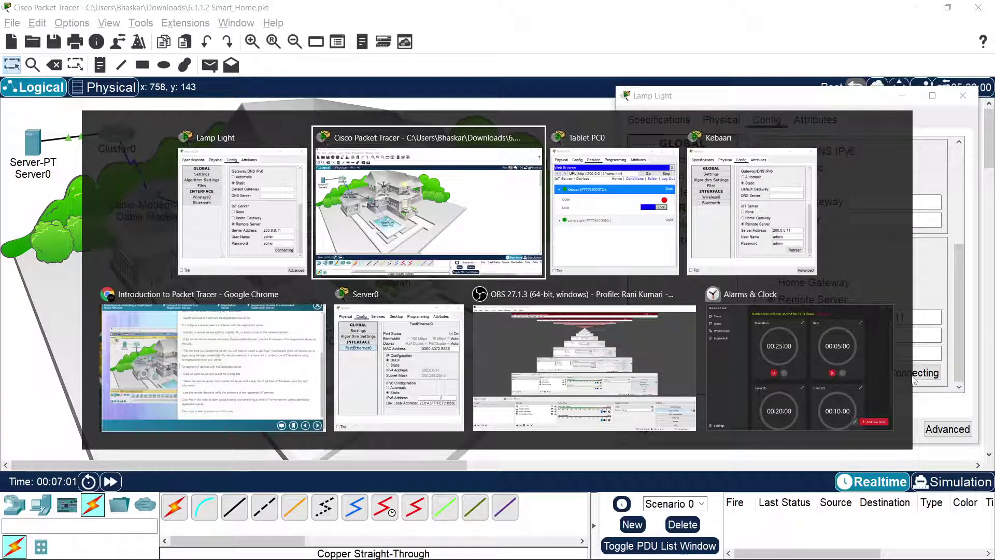
key("alt+Tab")
left_click_drag(763, 123, 513, 100)
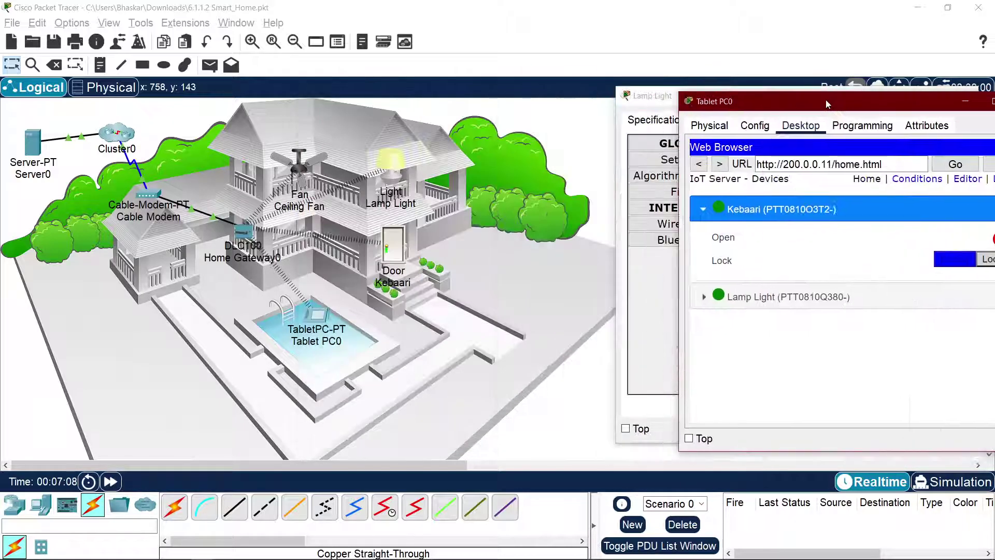
left_click_drag(451, 98, 828, 105)
left_click(294, 173)
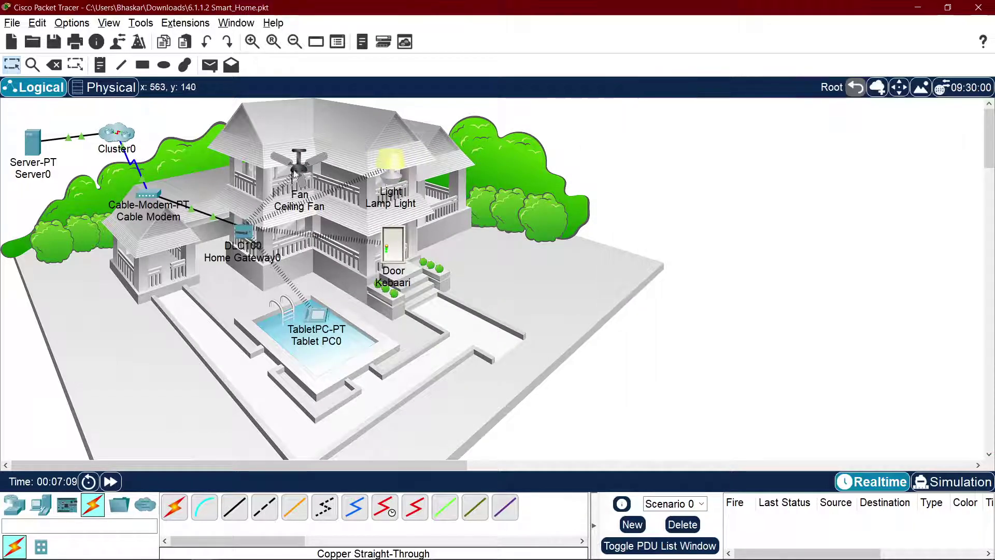
Step: Register the Ceiling Fan with remote IoT server 200.0.0.11 using the server's login credentials
left_click(467, 126)
scroll(468, 224, "down", 3)
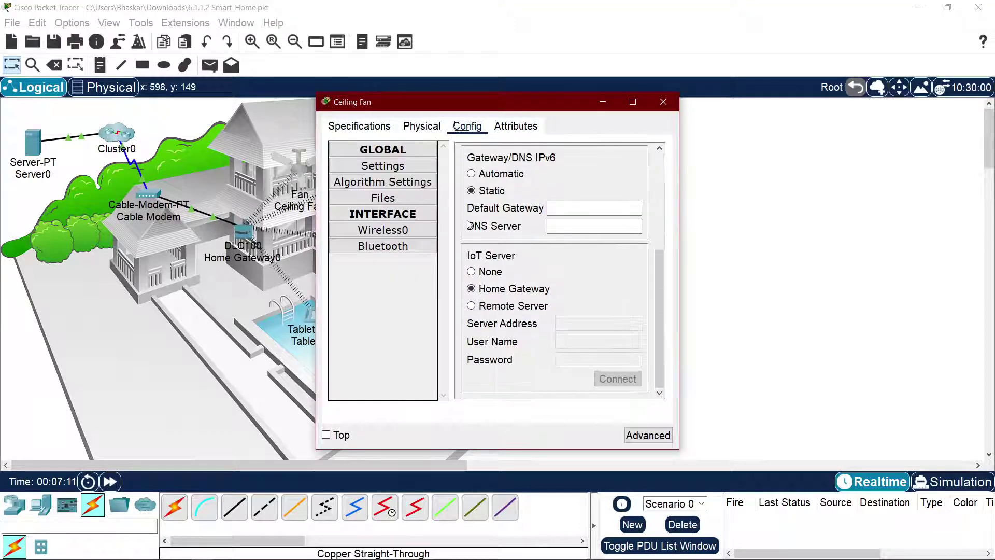
left_click(489, 306)
left_click(588, 319)
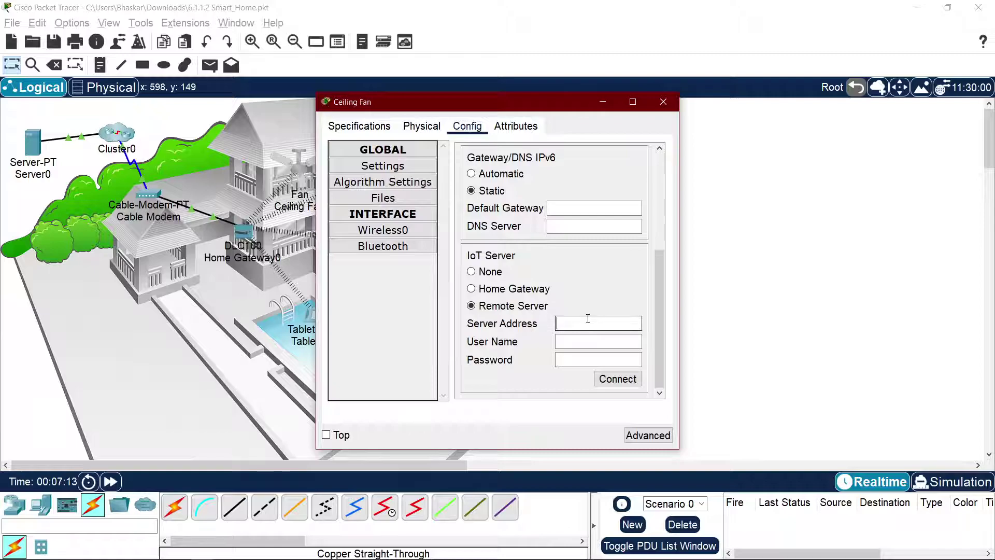
type("200.0.0.11")
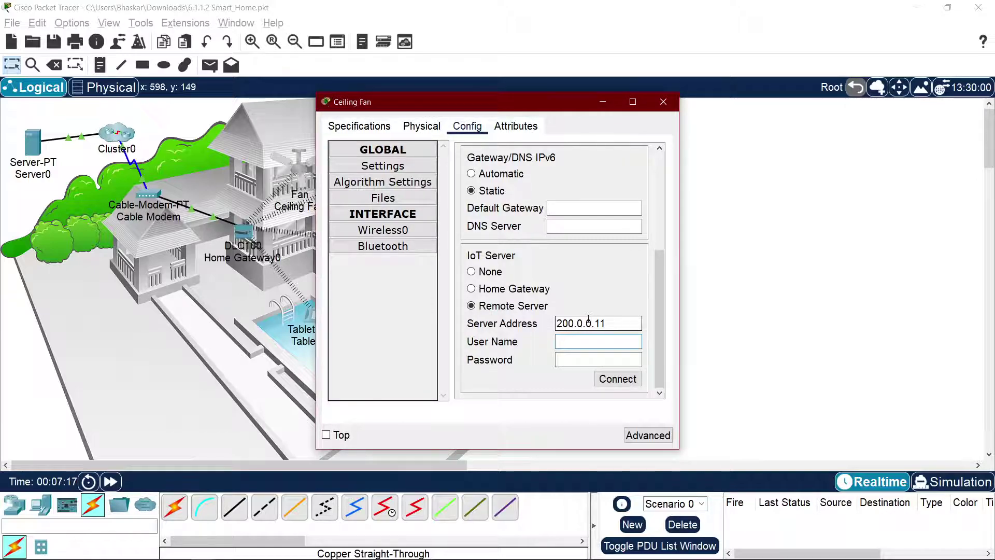
type("admin")
key("Tab")
type("admin")
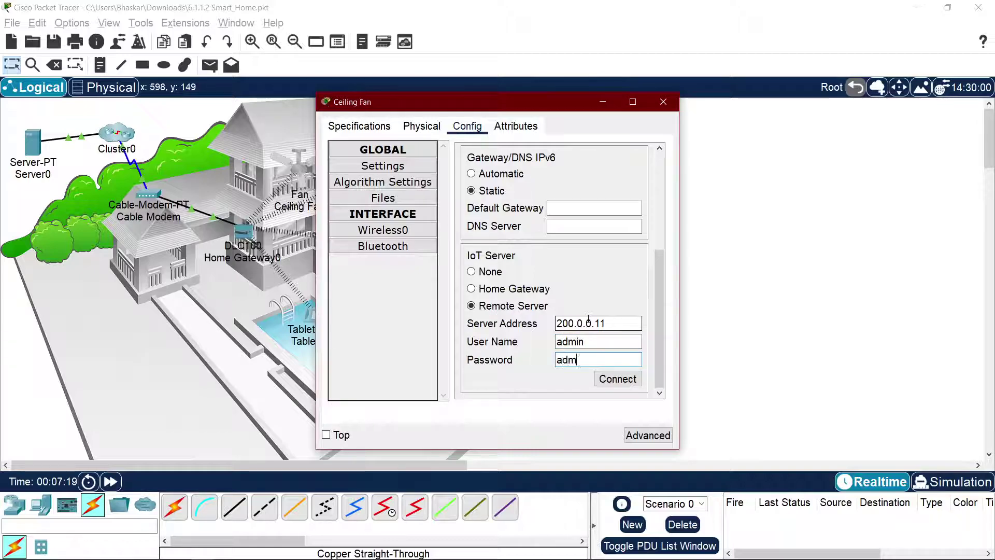
key("Tab")
key("space")
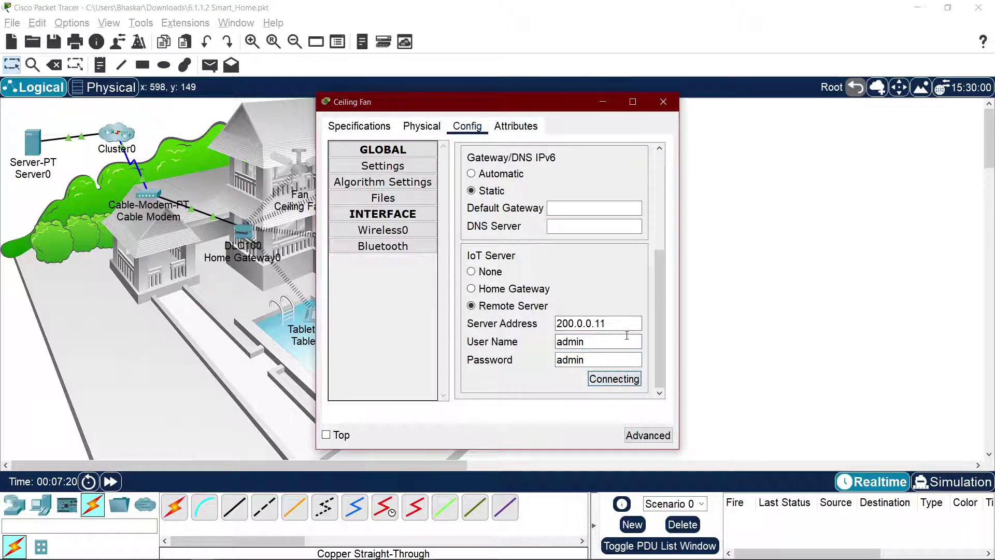
key("alt+Tab")
key("Tab")
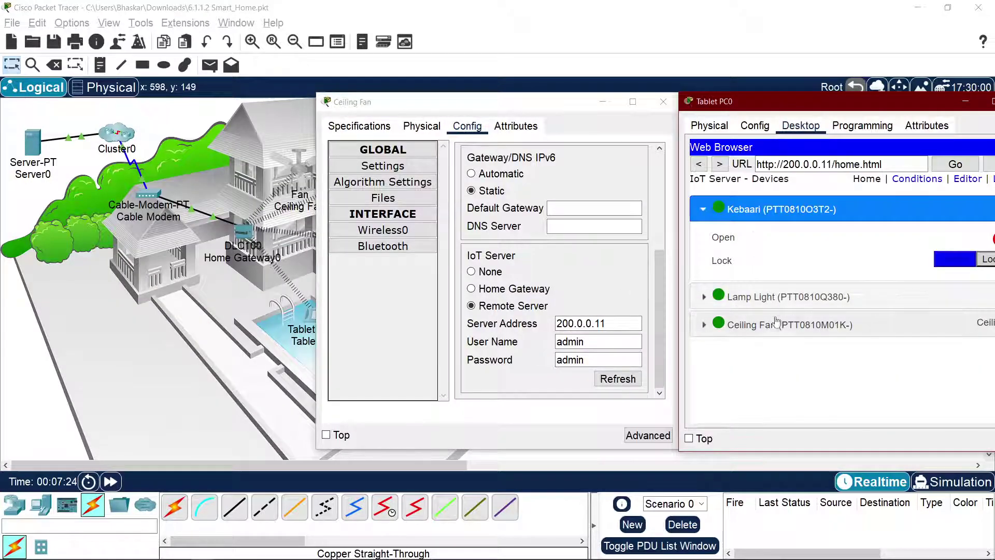
Step: Close the Ceiling Fan settings window and bring Tablet PC0's browser fully into view
left_click(771, 326)
left_click_drag(559, 104, 470, 100)
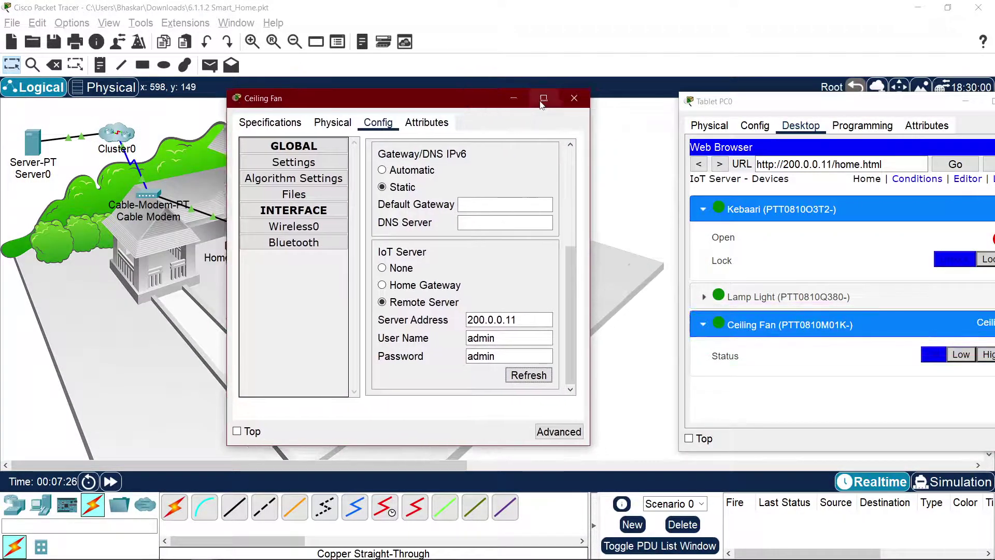
left_click(574, 98)
left_click_drag(778, 101, 521, 70)
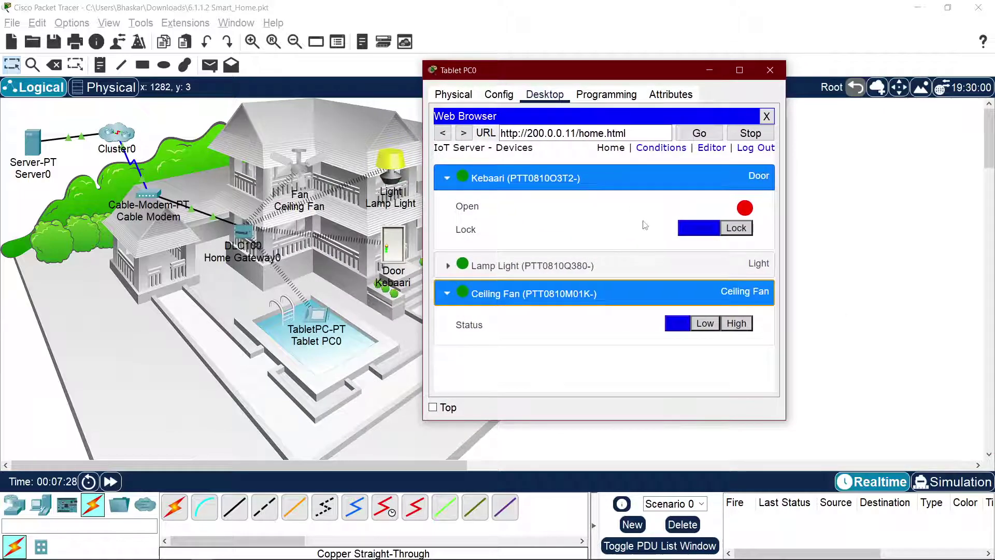
double_click(551, 134)
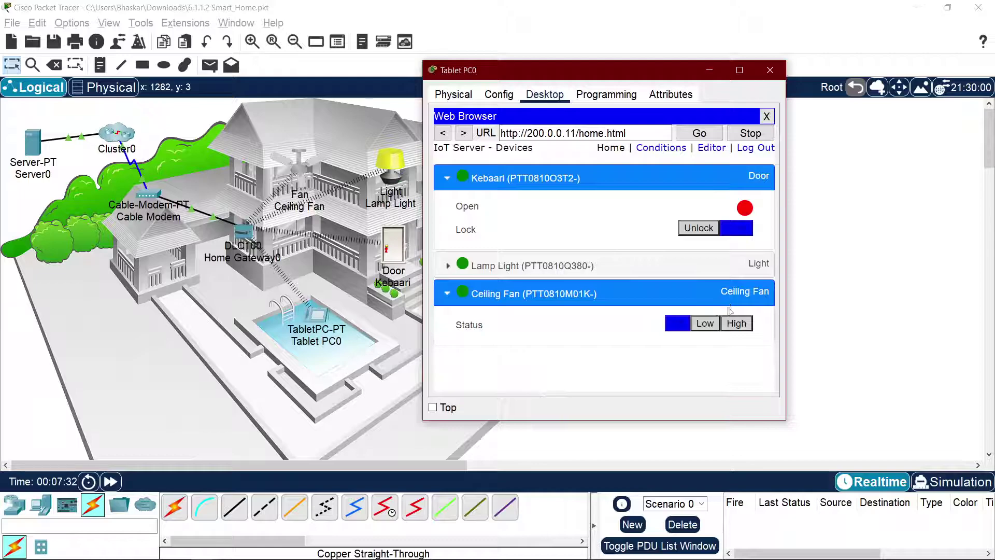
Step: Switch the ceiling fan through High, Low, High, Low and finally Off from the tablet
left_click(736, 323)
left_click(706, 324)
left_click(730, 324)
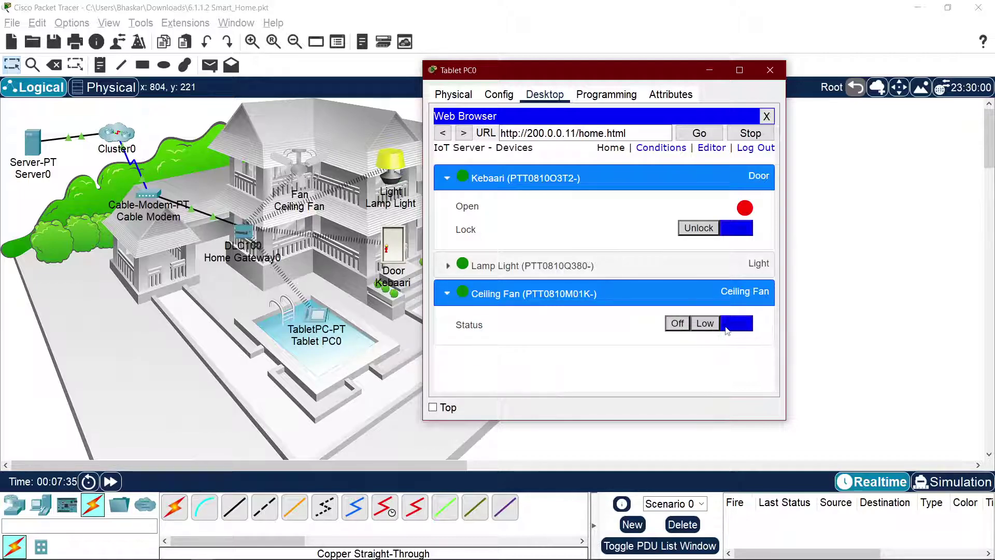
left_click(705, 324)
left_click(677, 324)
Step: Dim the Lamp Light remotely, then turn it off
left_click_drag(562, 73, 606, 78)
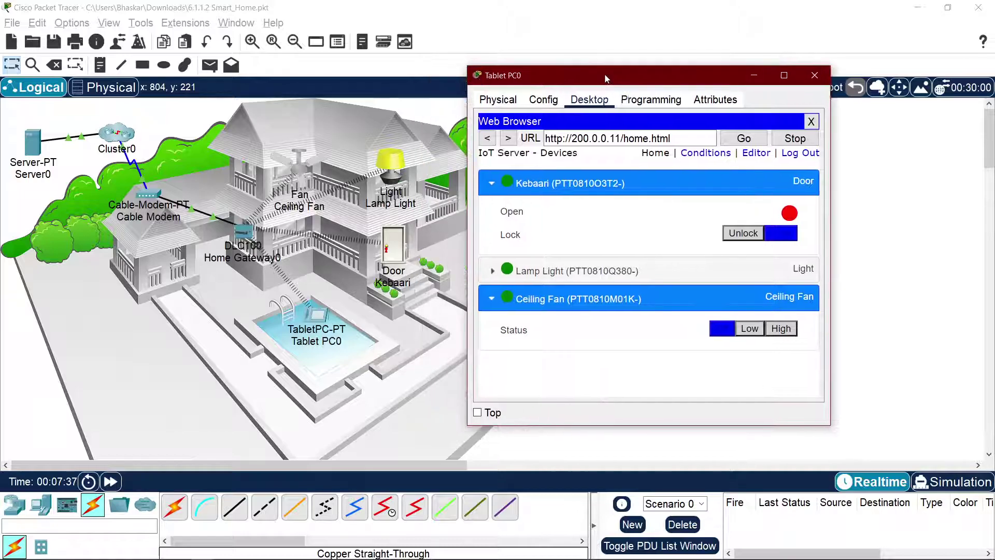
left_click(733, 270)
left_click(769, 308)
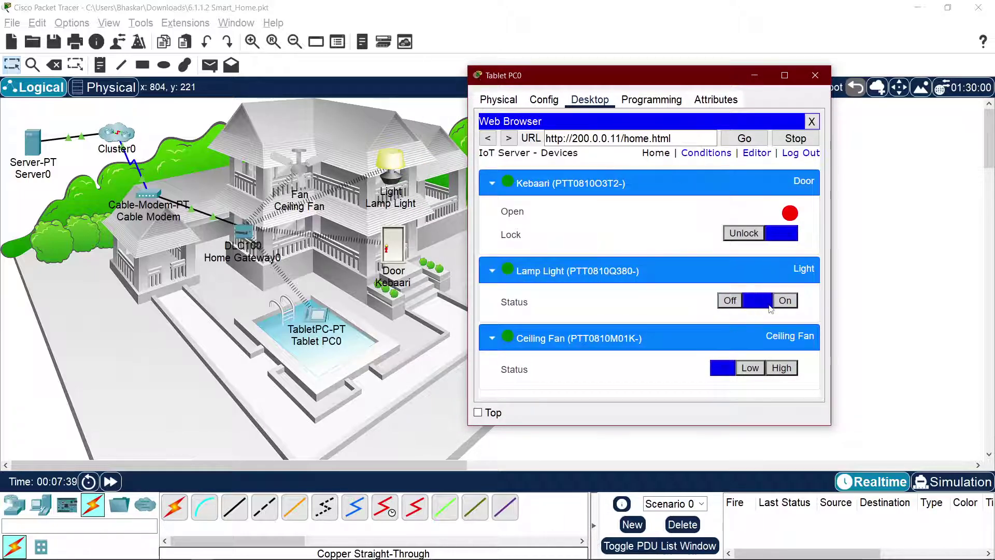
left_click(732, 302)
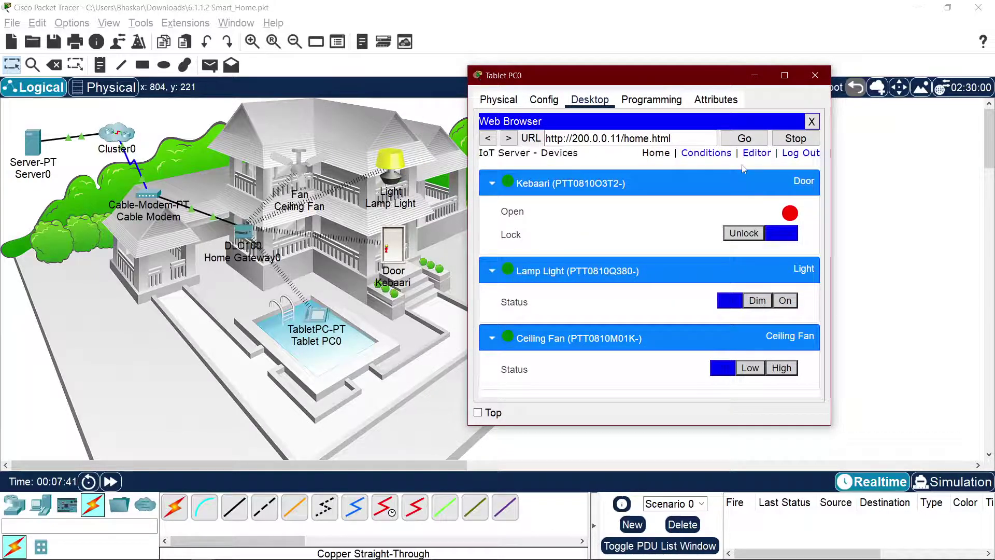
left_click(492, 186)
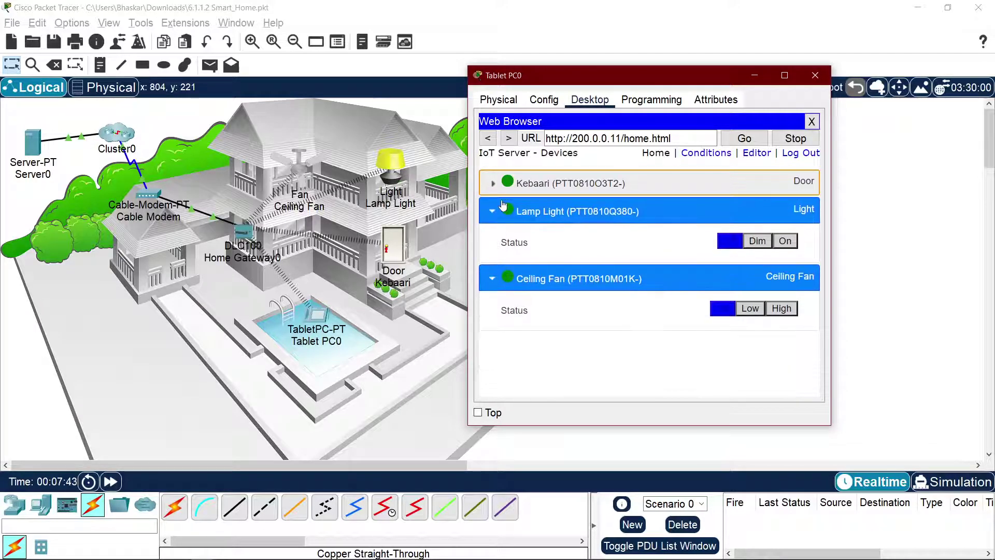
key("alt+Tab")
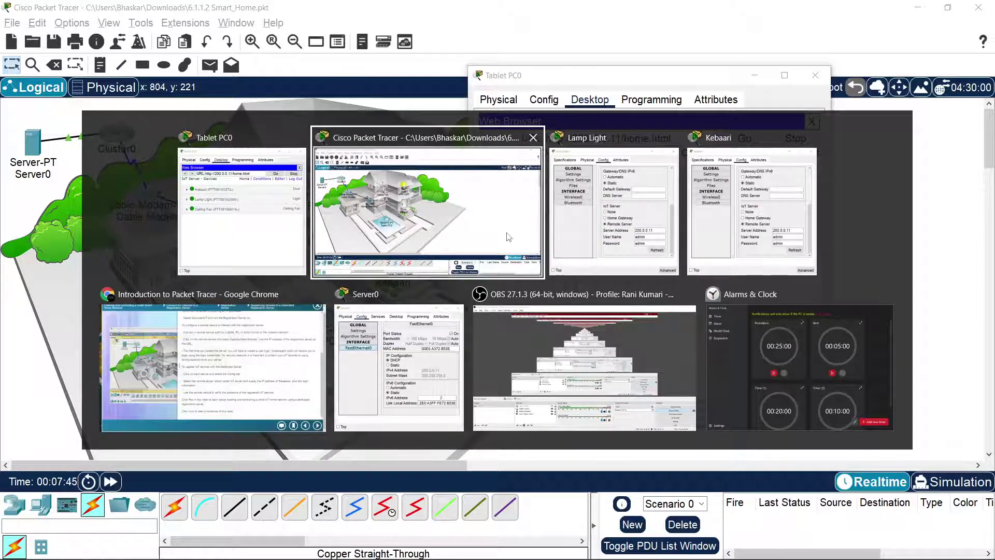
Step: Return to the course page and play the lesson's demo video full screen
key("alt+Tab")
key("Tab")
key("Tab")
key("Tab")
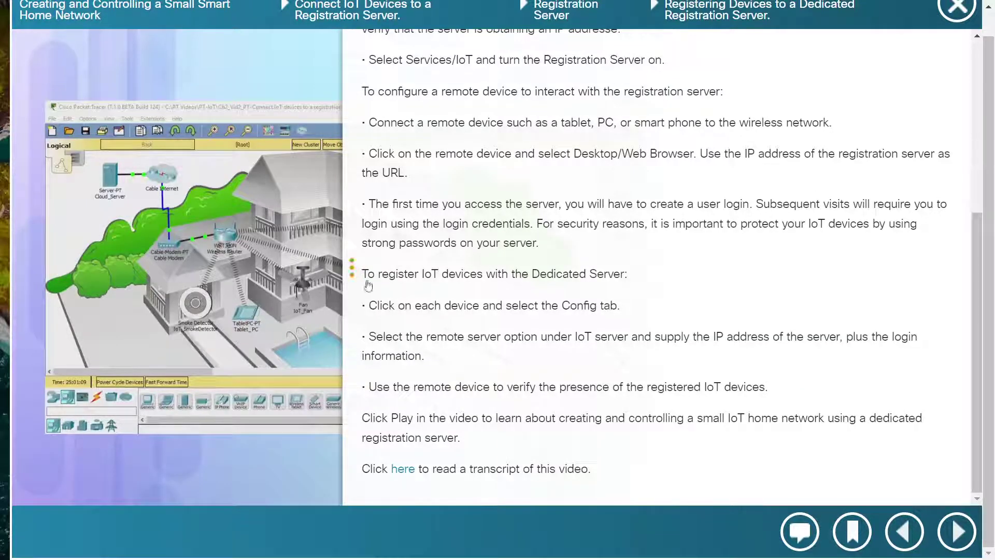
left_click(367, 282)
key("F11")
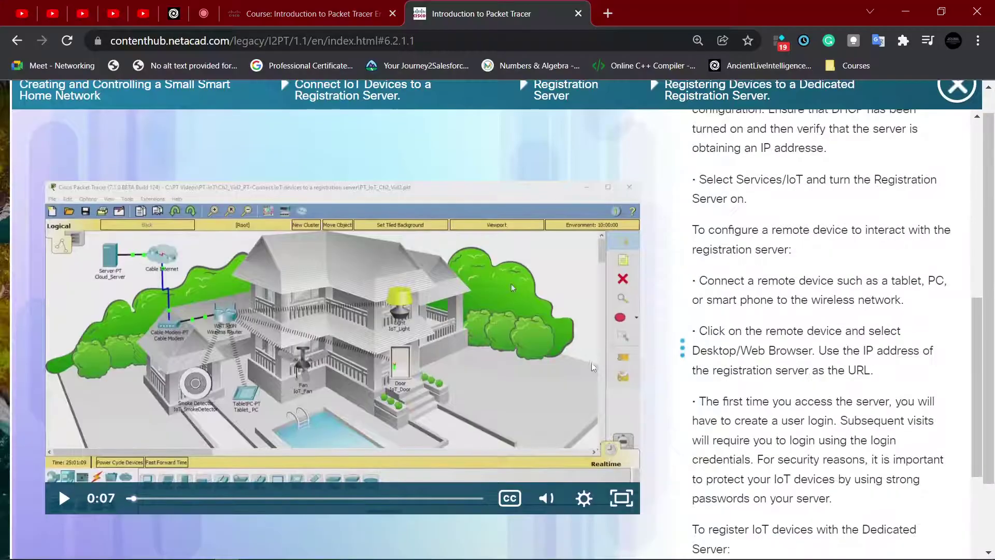
left_click(622, 498)
key("alt+Tab")
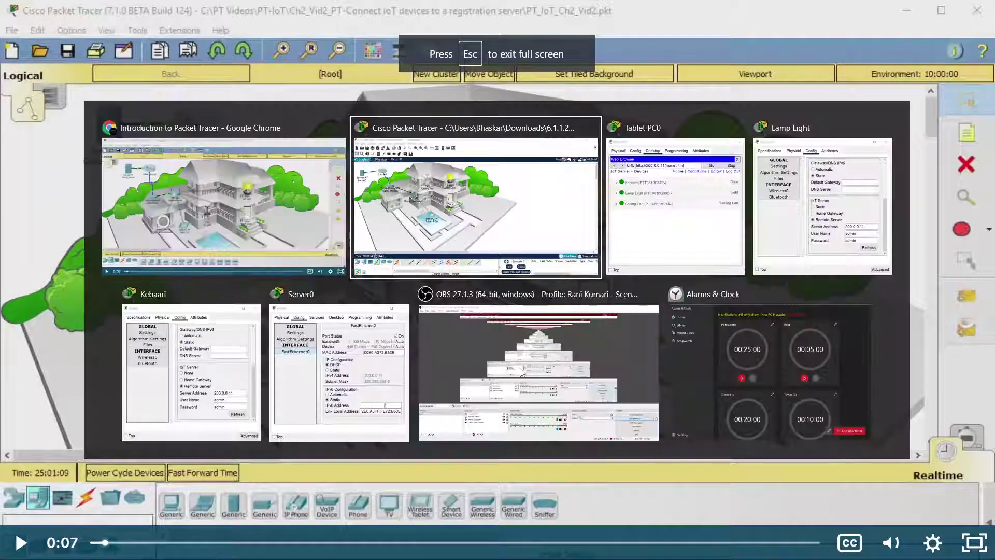
key("alt+Tab")
key("alt+Tab")
key("alt+Tab")
key("alt+Tab")
key("alt+Tab")
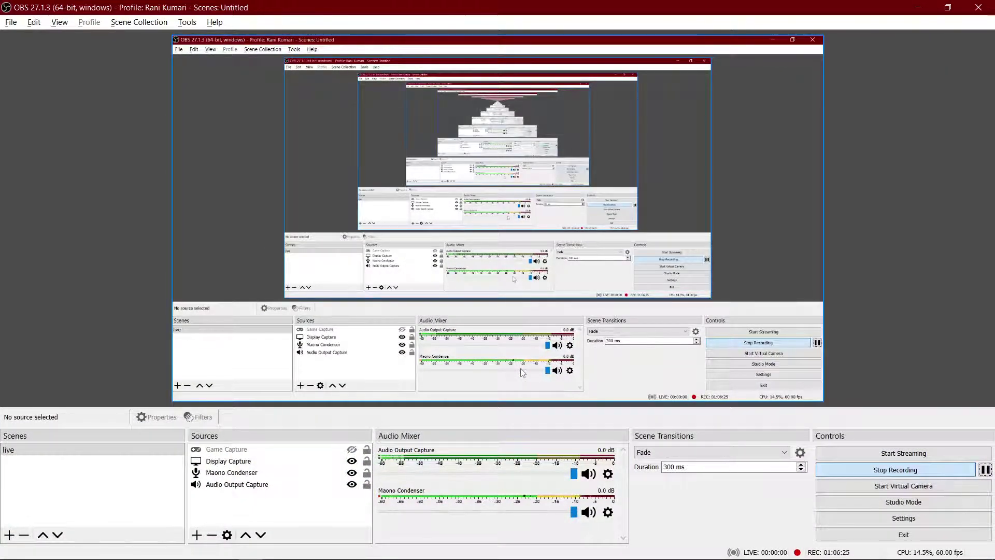
key("alt+Tab")
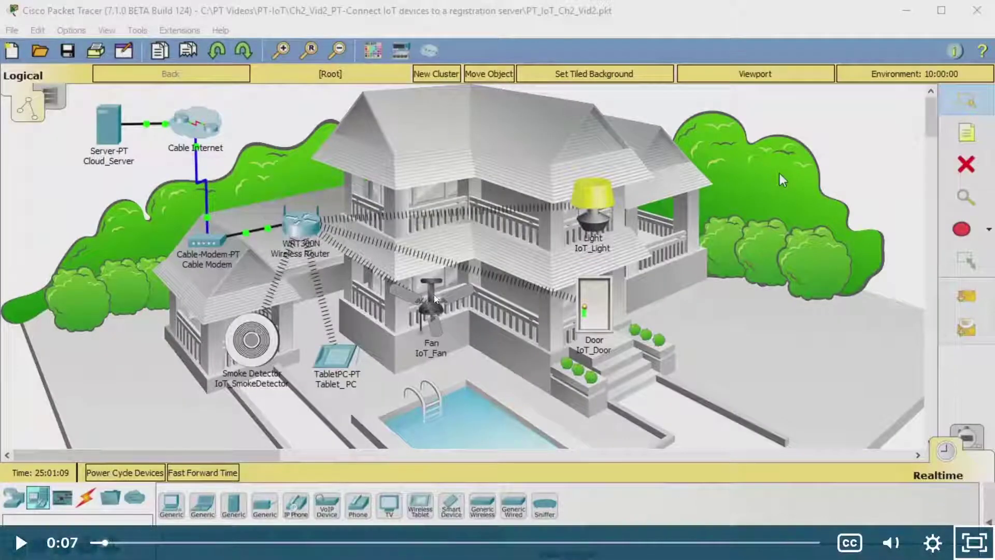
Step: Restart the demo video at 0:00 and play it until Cloud_Server's Physical tab appears
left_click(434, 298)
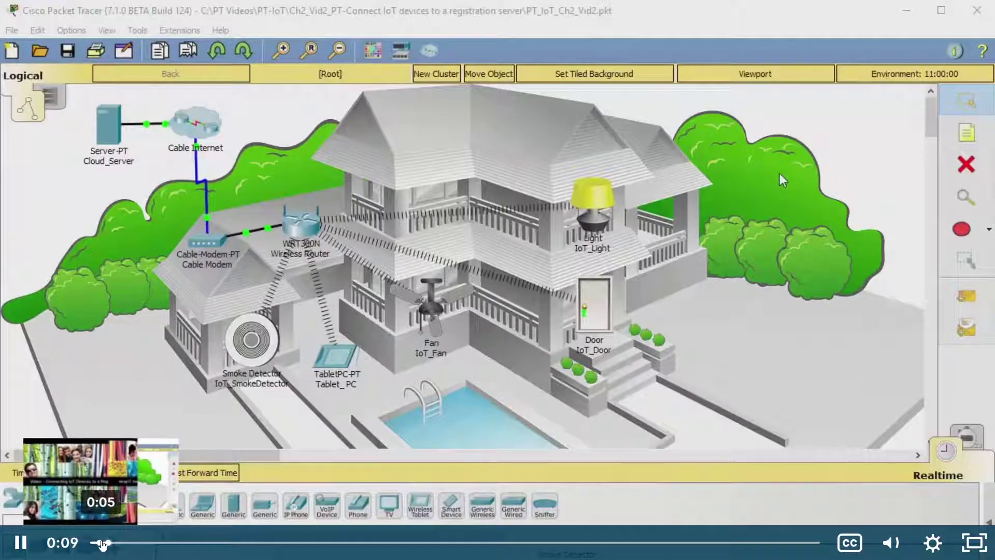
left_click_drag(102, 542, 60, 539)
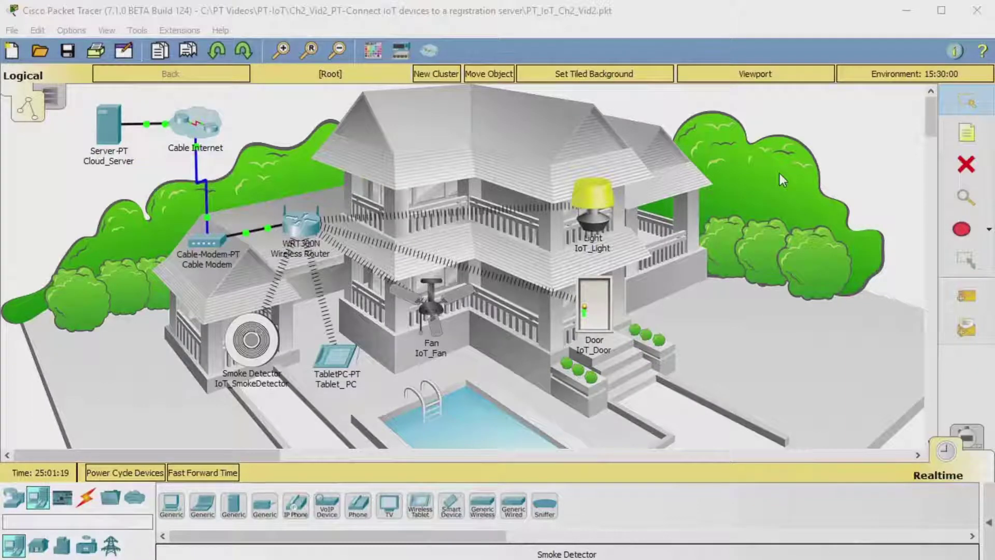
left_click(393, 151)
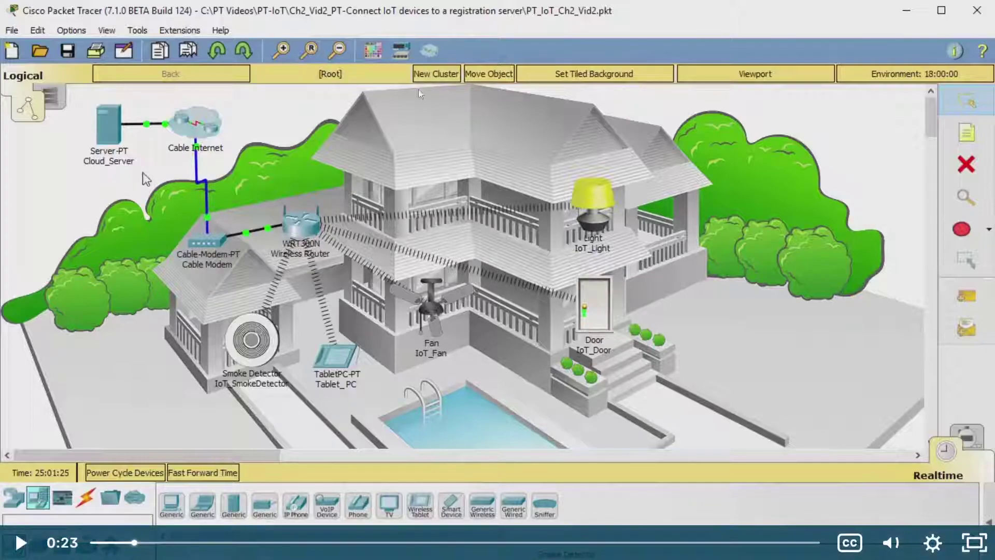
left_click(908, 226)
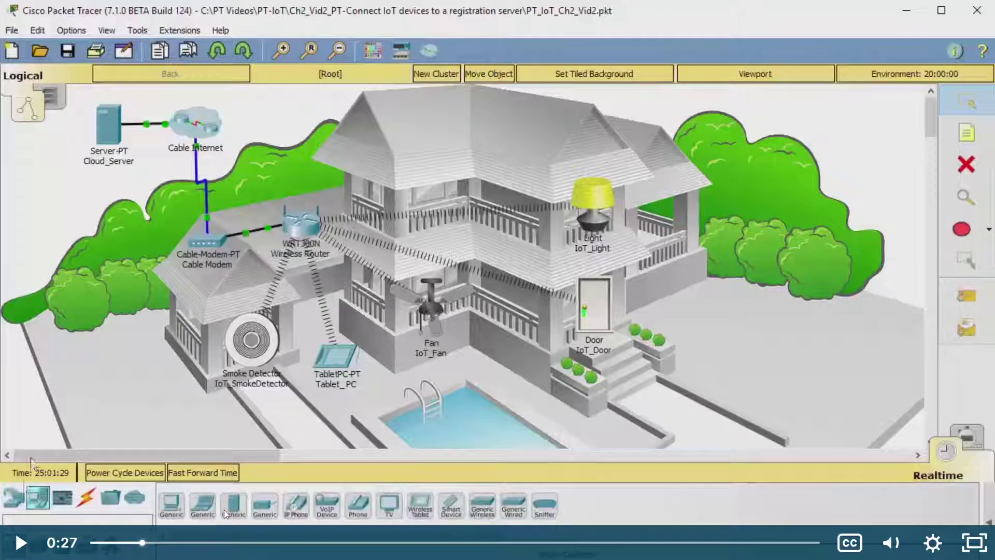
left_click(496, 347)
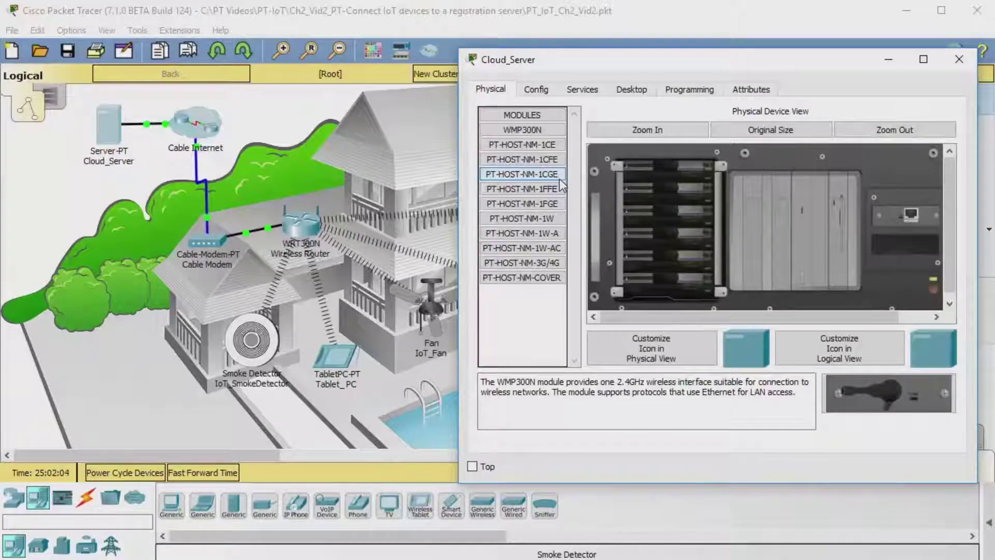
Step: Play the demo through Cloud_Server's HTTP file list, pausing briefly twice, until the DHCP page
left_click(582, 90)
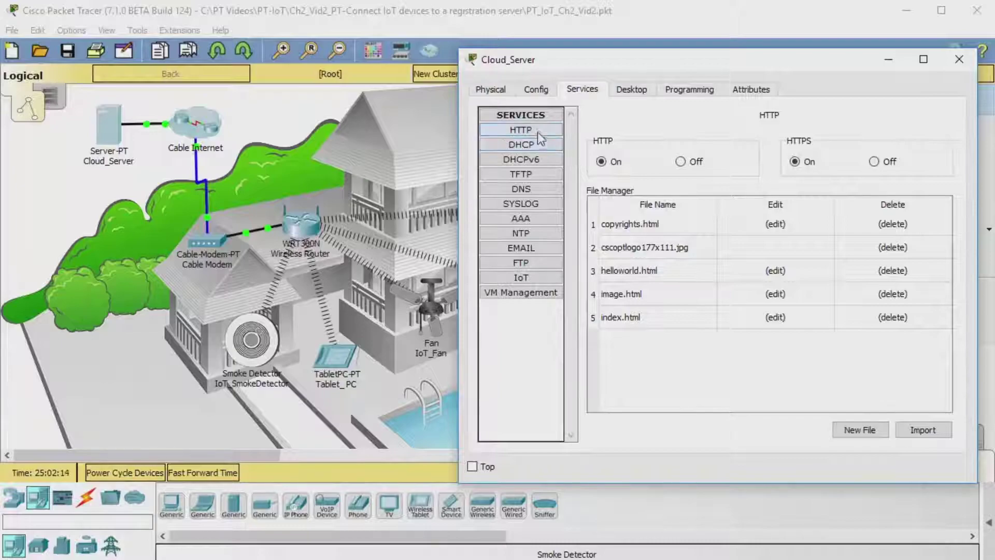
left_click(640, 121)
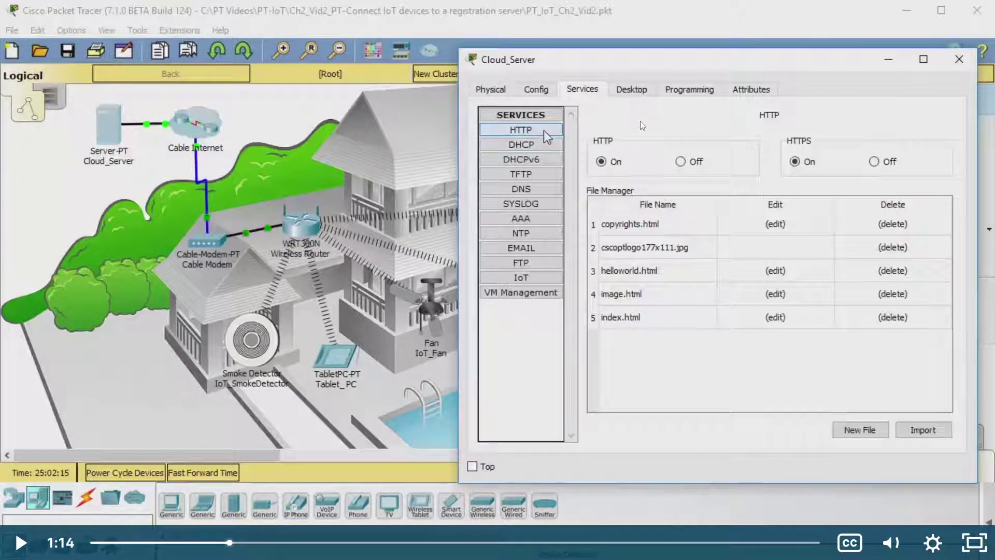
left_click(641, 122)
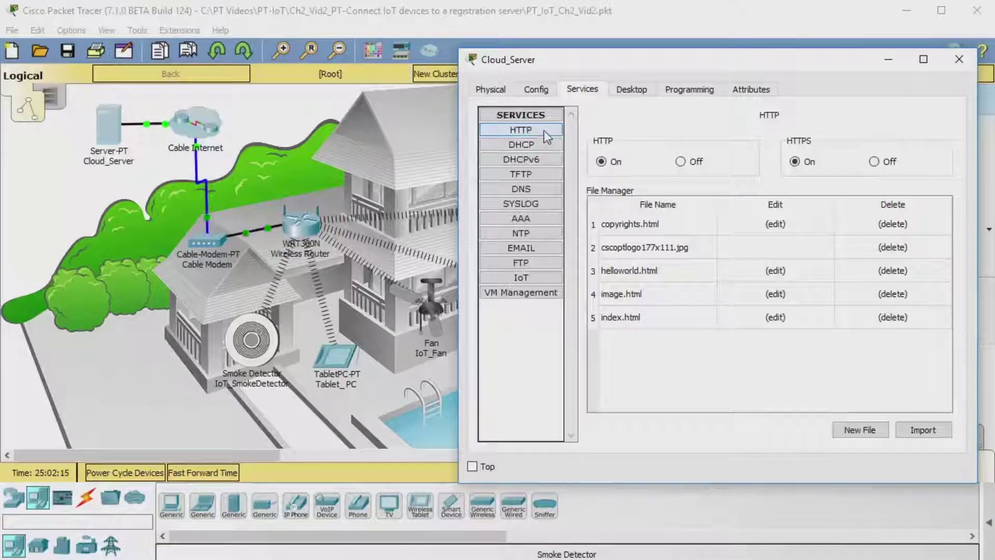
left_click(642, 123)
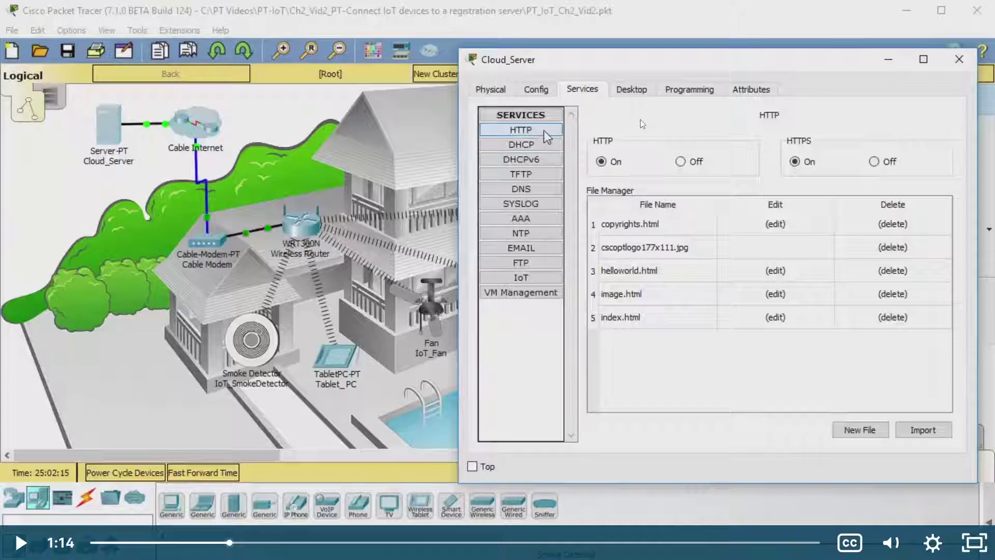
left_click(641, 120)
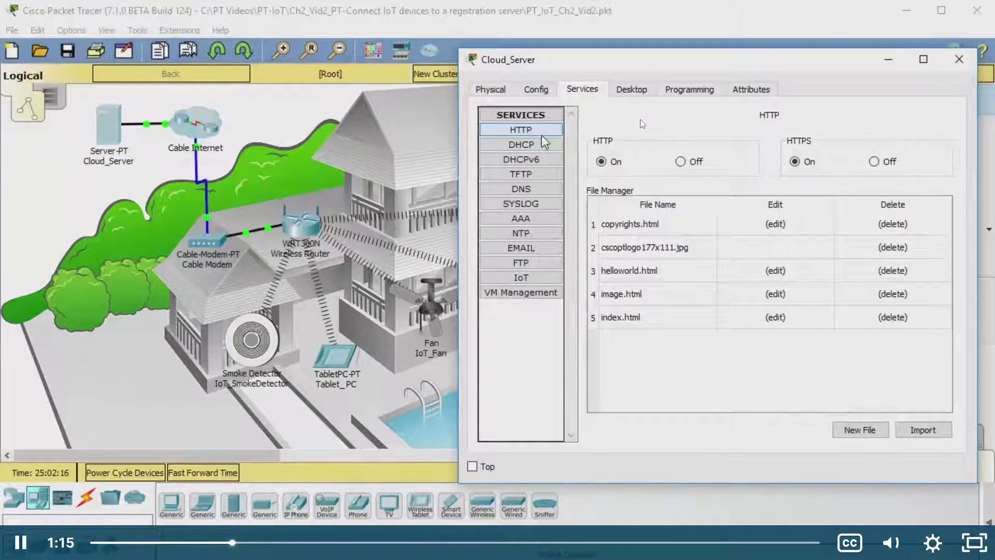
left_click(543, 143)
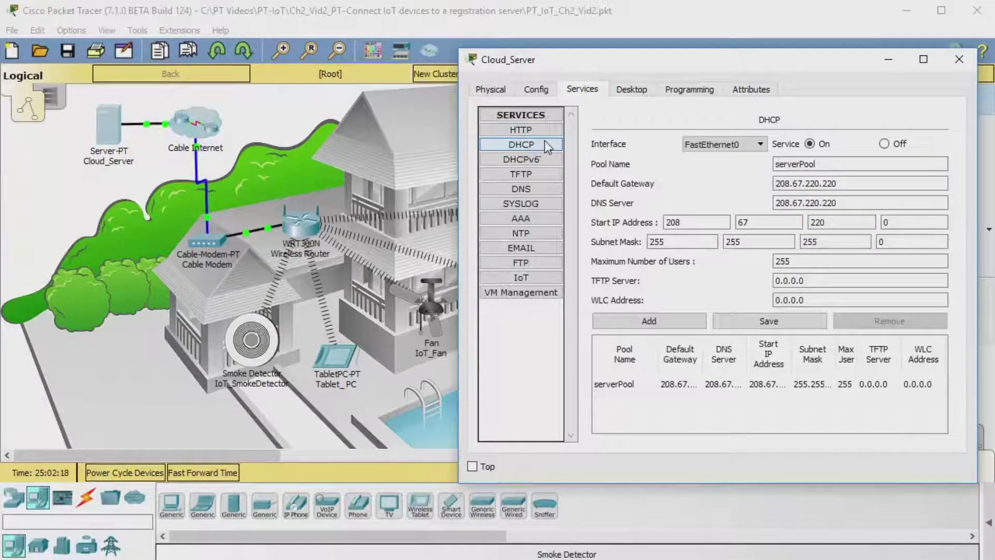
Step: Let the demo run past Services > DNS to the IoT Registration Server page
left_click(539, 187)
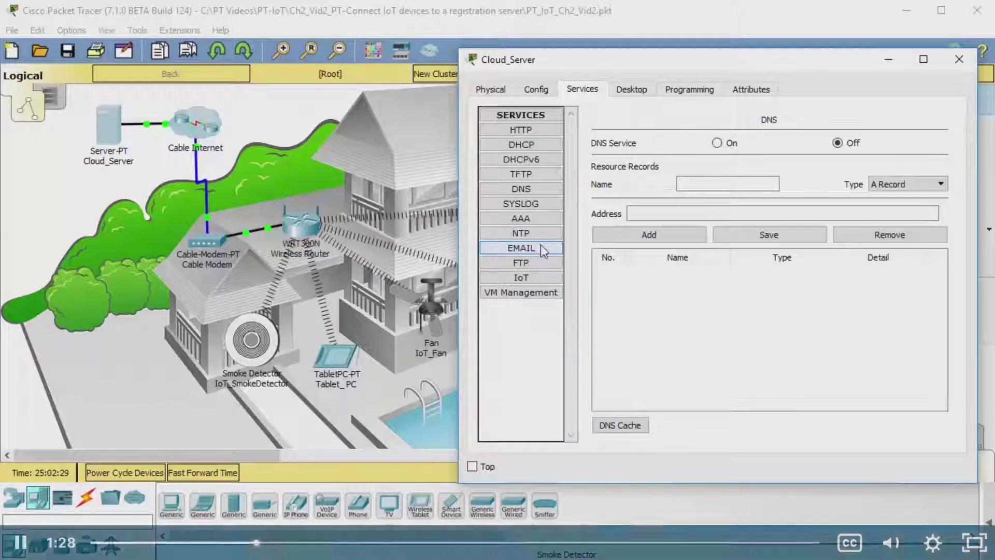
left_click(537, 278)
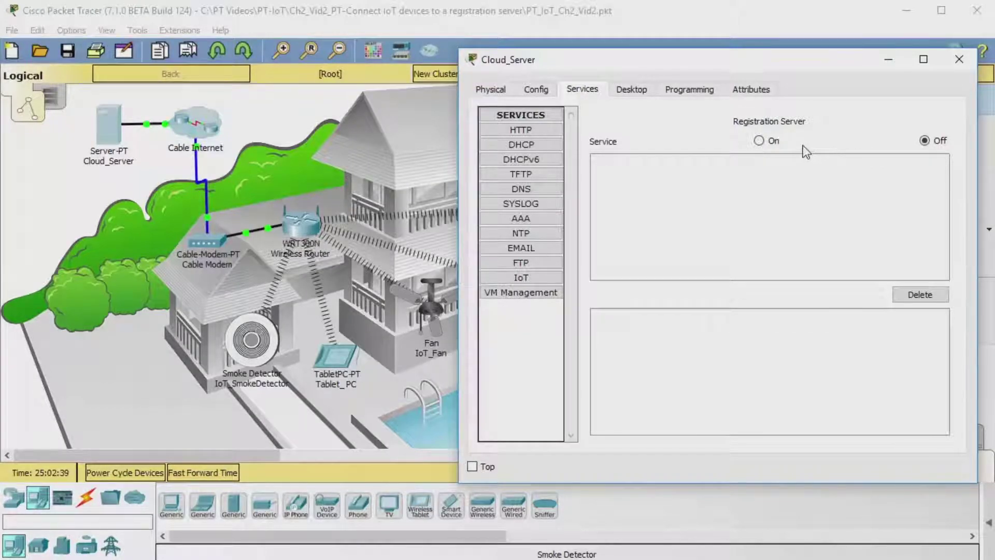
Step: Watch the demo set Registration Server to On and open Cloud_Server's Desktop tab
left_click(767, 142)
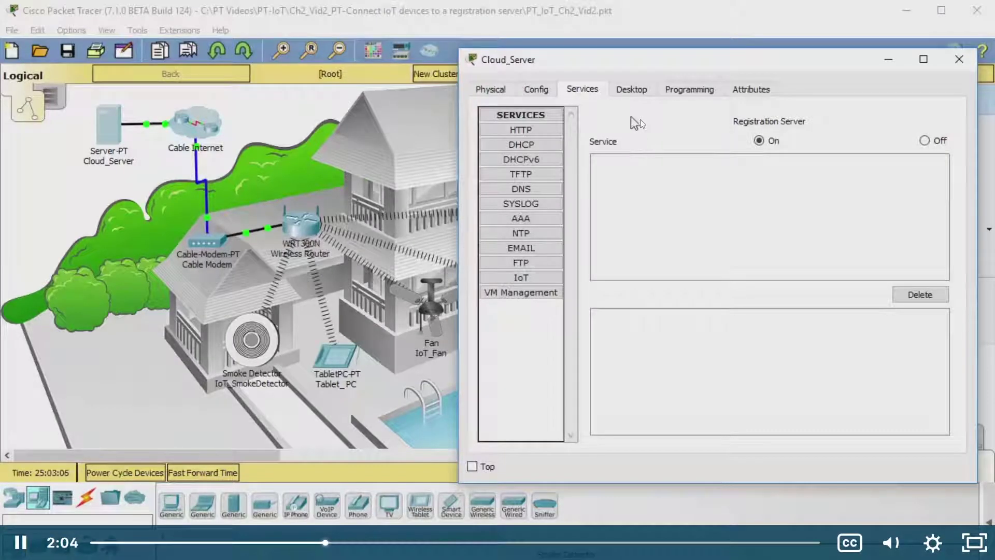
left_click(631, 90)
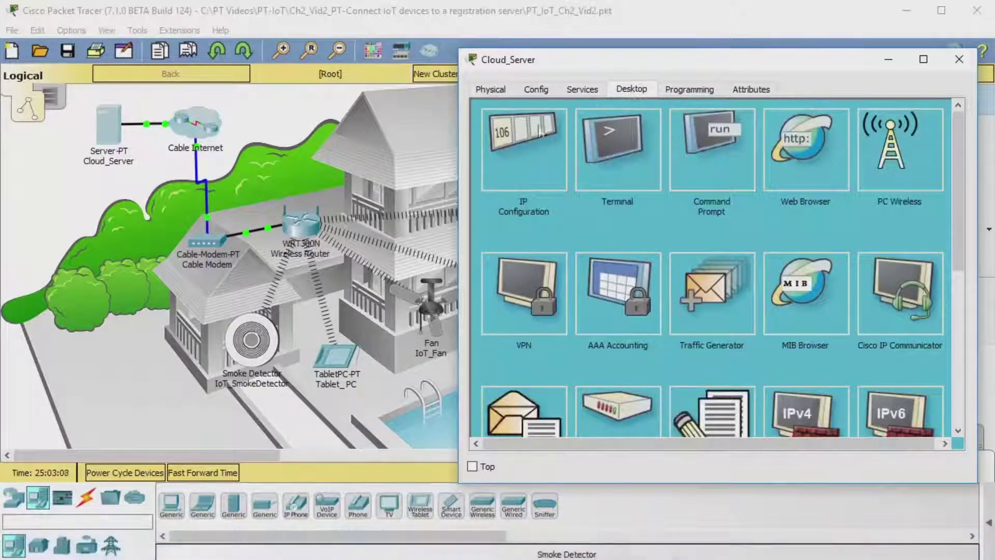
Step: Adjust the demo video's playback and leave it paused
left_click(526, 147)
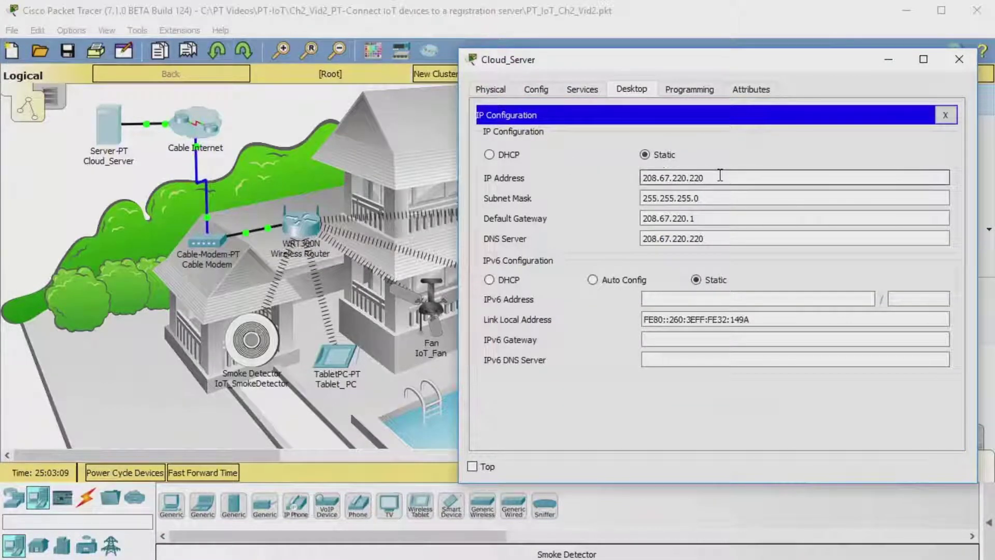
left_click_drag(720, 175, 614, 174)
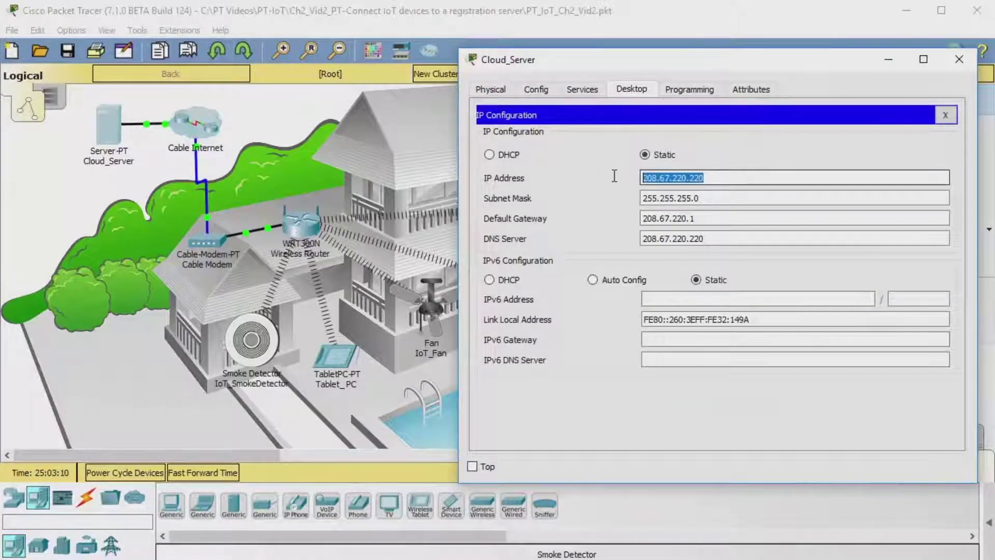
right_click(677, 182)
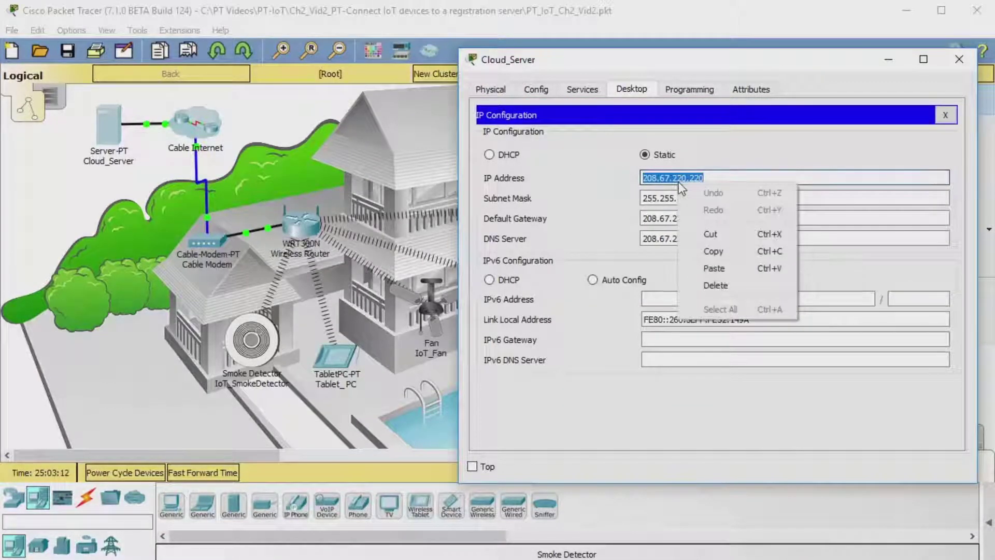
left_click(721, 246)
left_click(754, 178)
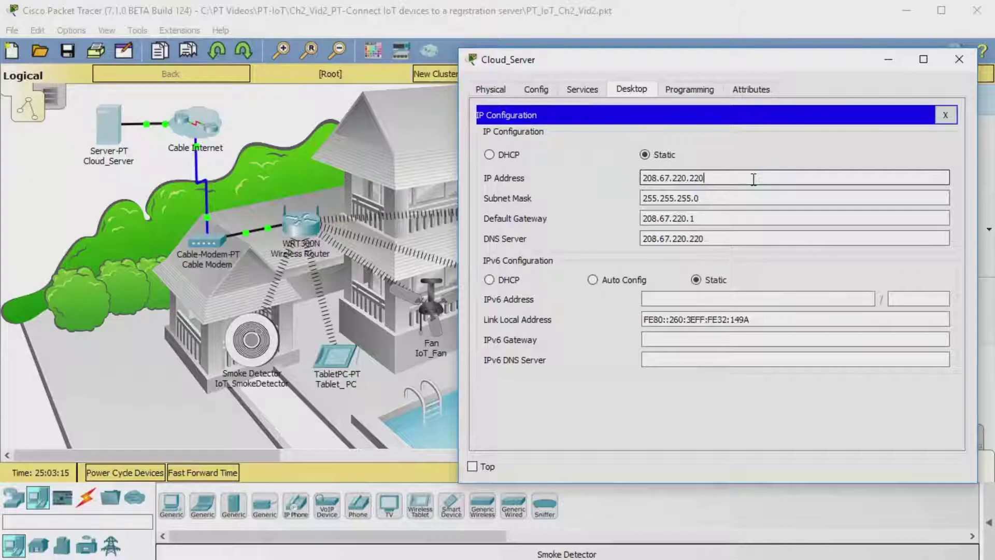
left_click(641, 121)
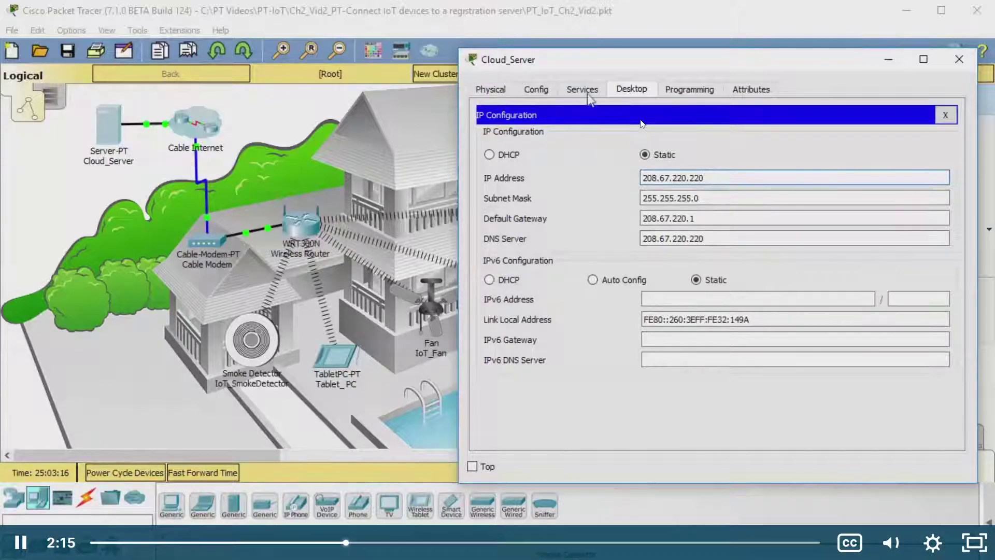
left_click(642, 122)
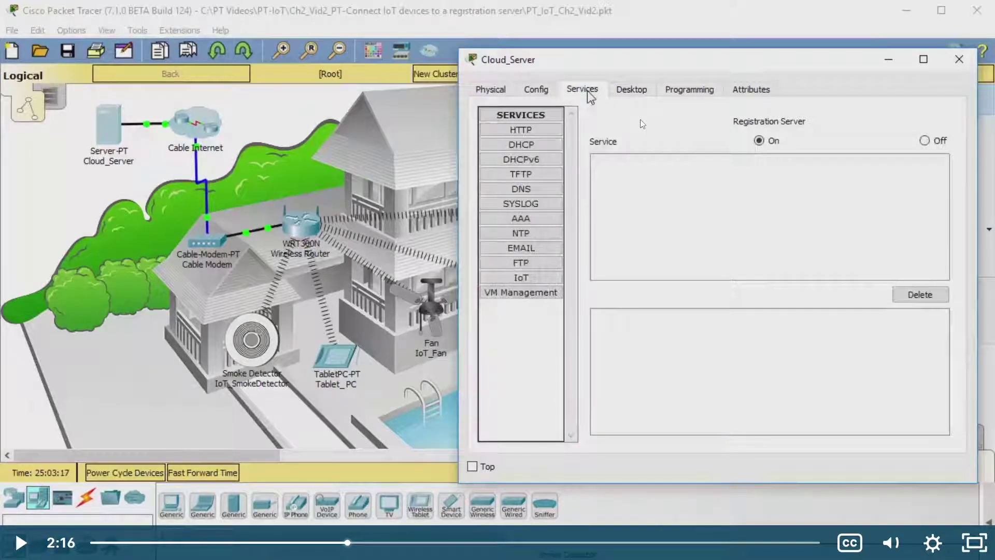
Step: Confirm Server0's IoT registration service is On, then select Tablet PC0's browser URL
key("alt+Tab")
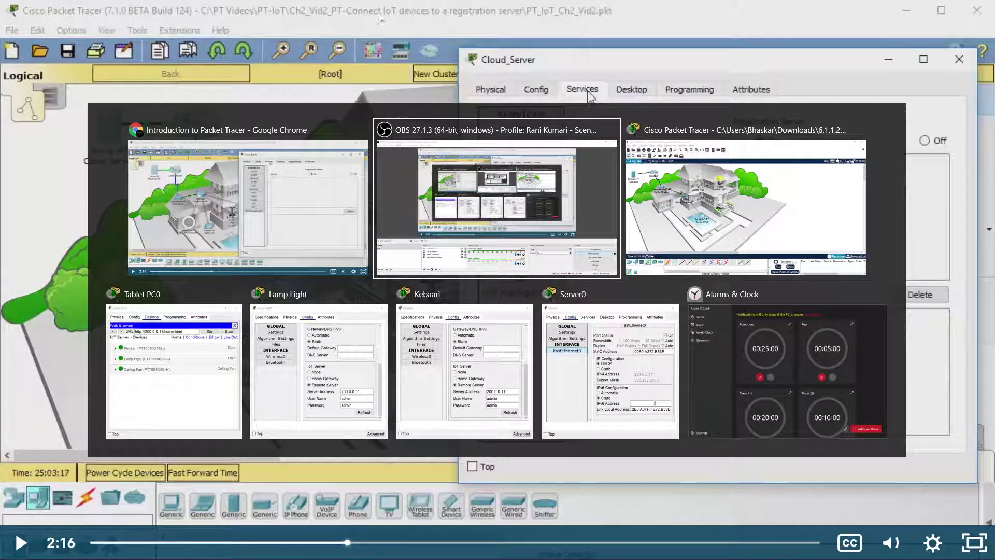
key("alt+Tab")
key("super")
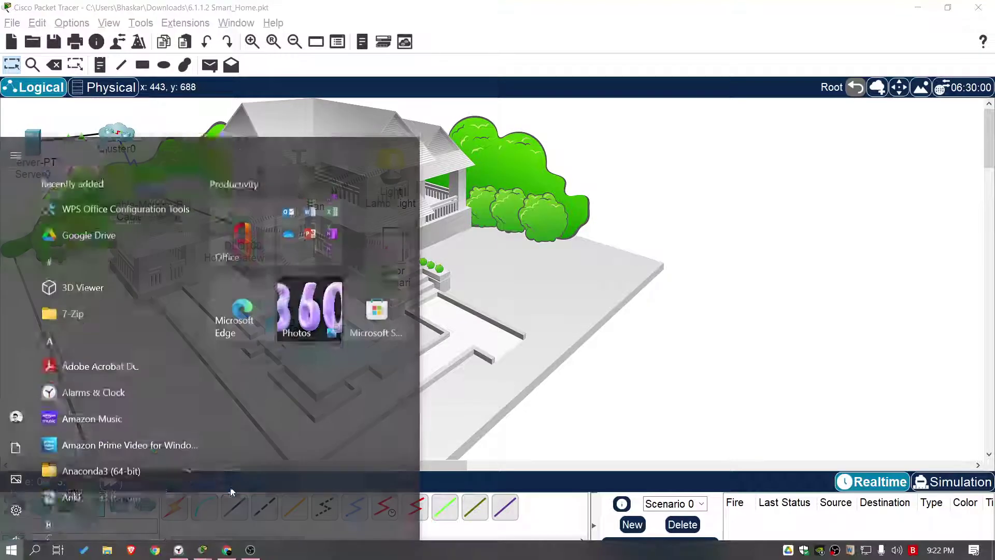
mouse_move(203, 550)
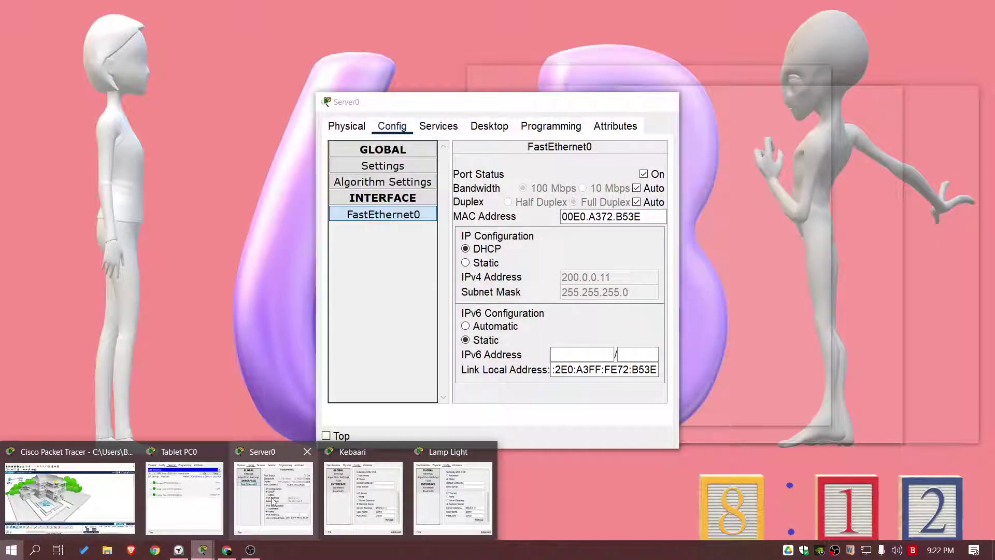
left_click(273, 498)
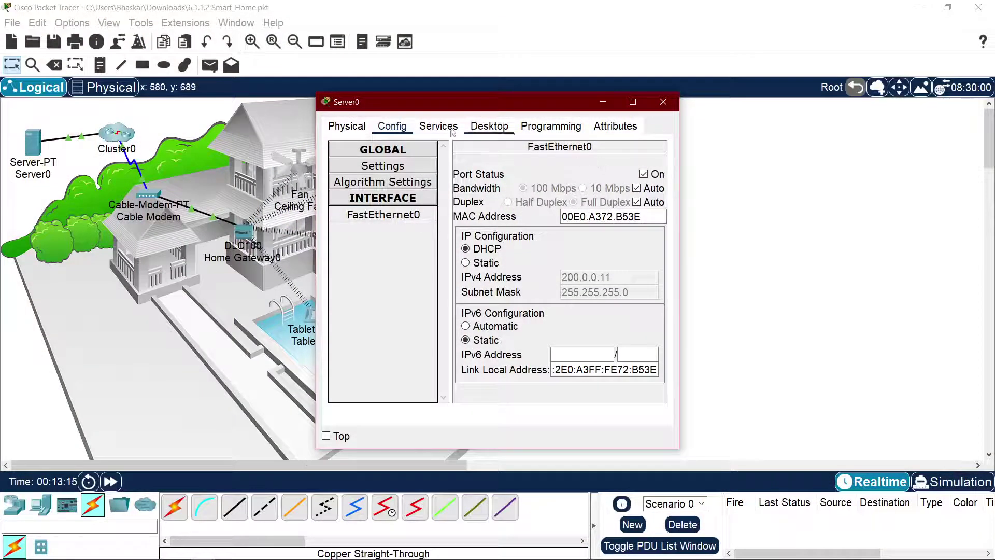
left_click(363, 126)
left_click(438, 126)
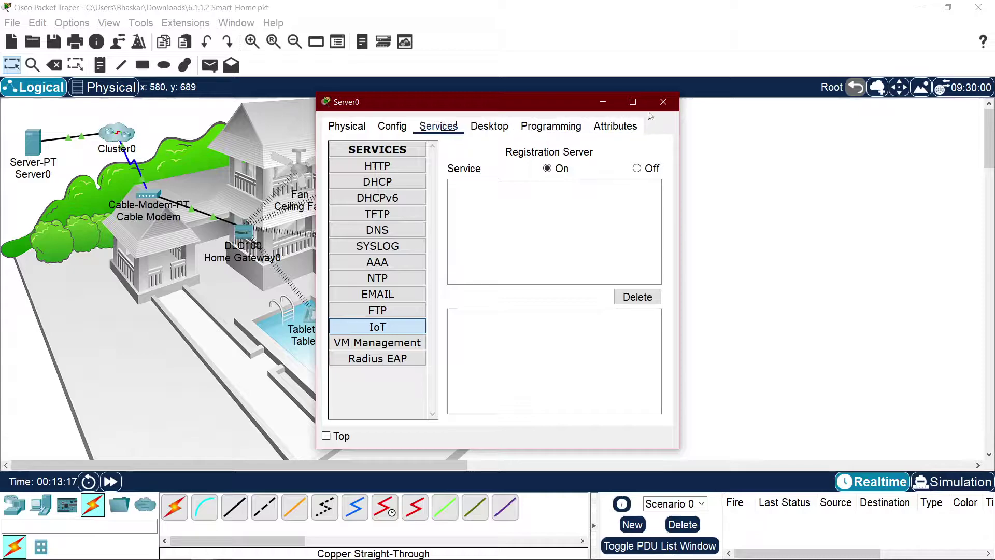
left_click(663, 102)
key("alt+Tab")
key("alt+Tab")
key("alt+Tab")
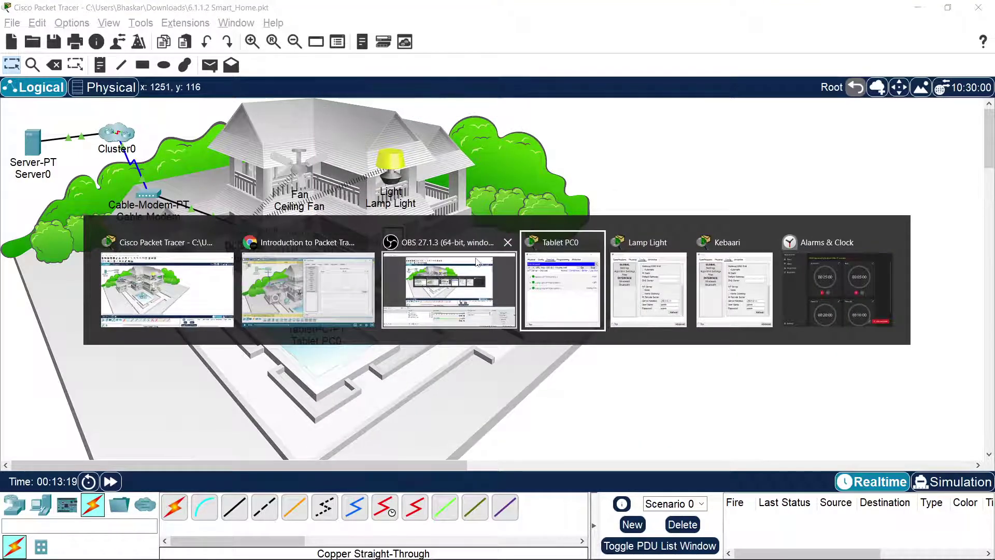
triple_click(604, 138)
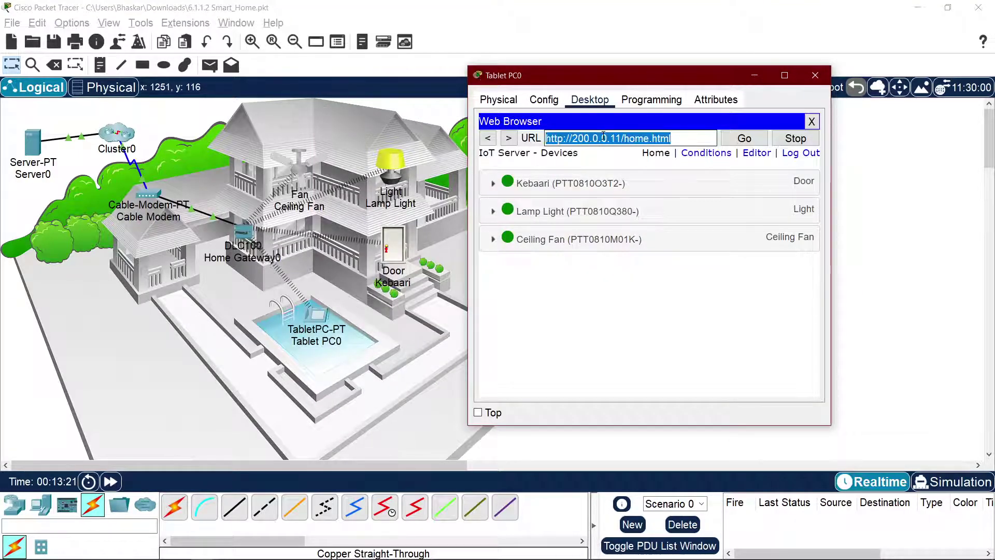
Step: Load 200.0.0.11 in Tablet PC0's browser and submit the registration server login
key("BackSpace")
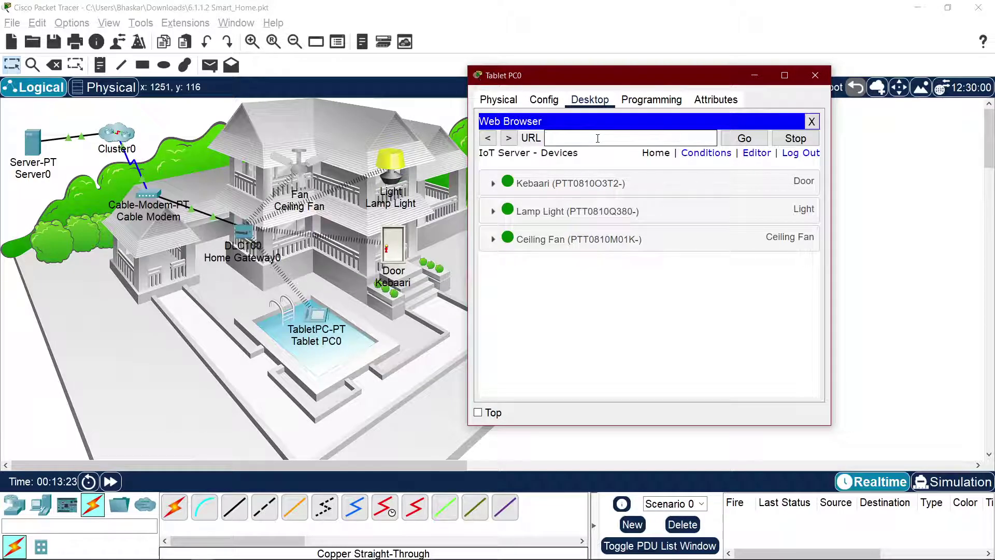
type("200.0.0.11")
key("Return")
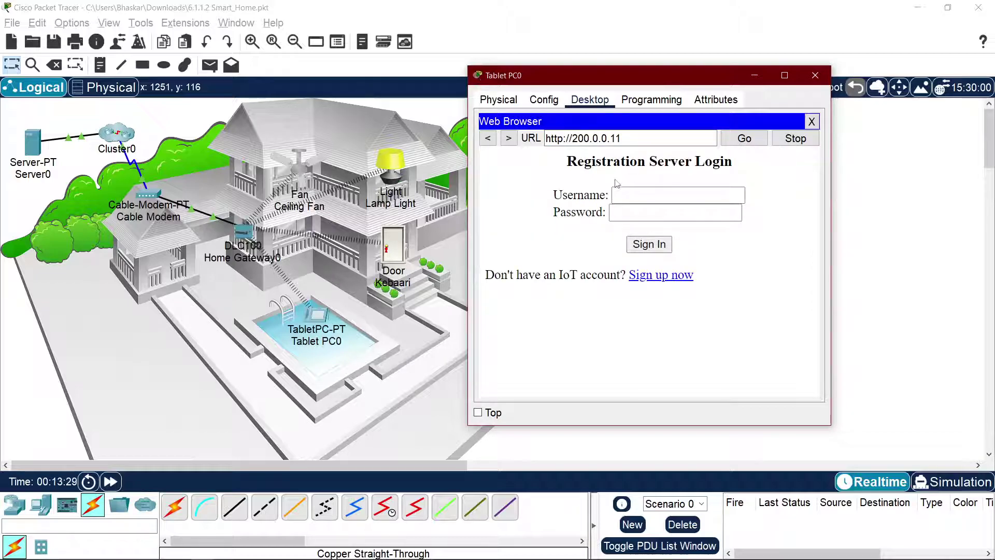
left_click(620, 191)
type("admin")
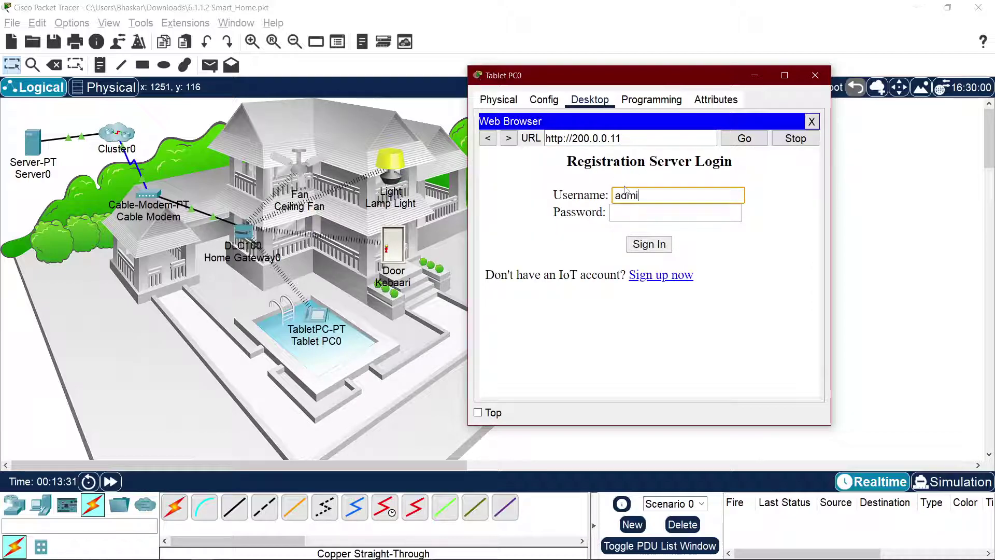
key("Tab")
type("admin")
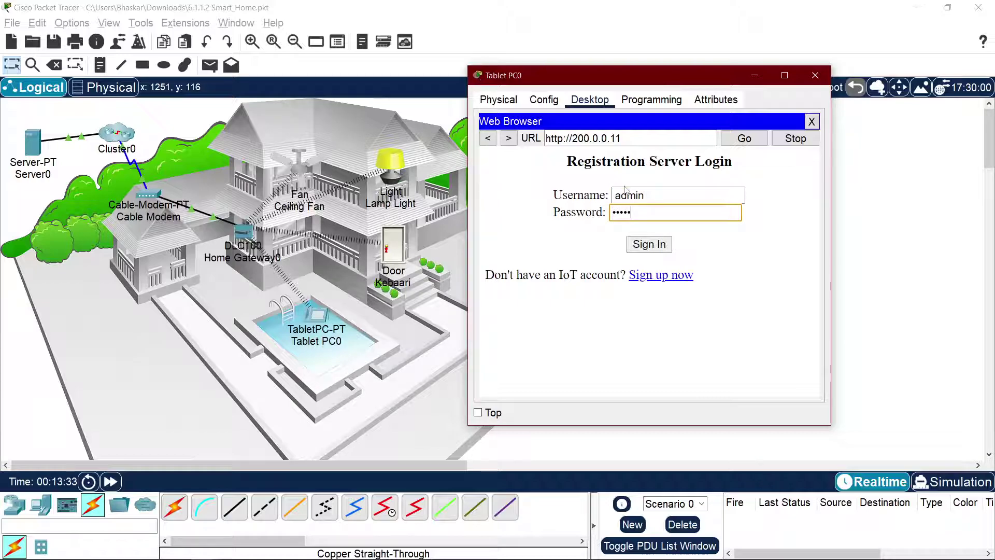
key("Return")
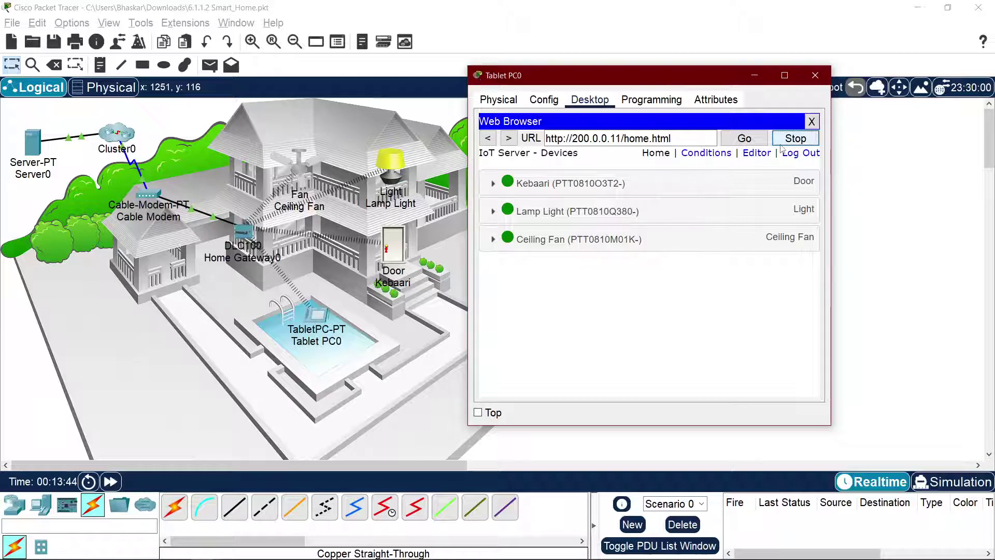
Step: Inspect Server0's DHCP address 200.0.0.11 and its gateway and DNS server 200.0.0.1
left_click(40, 147)
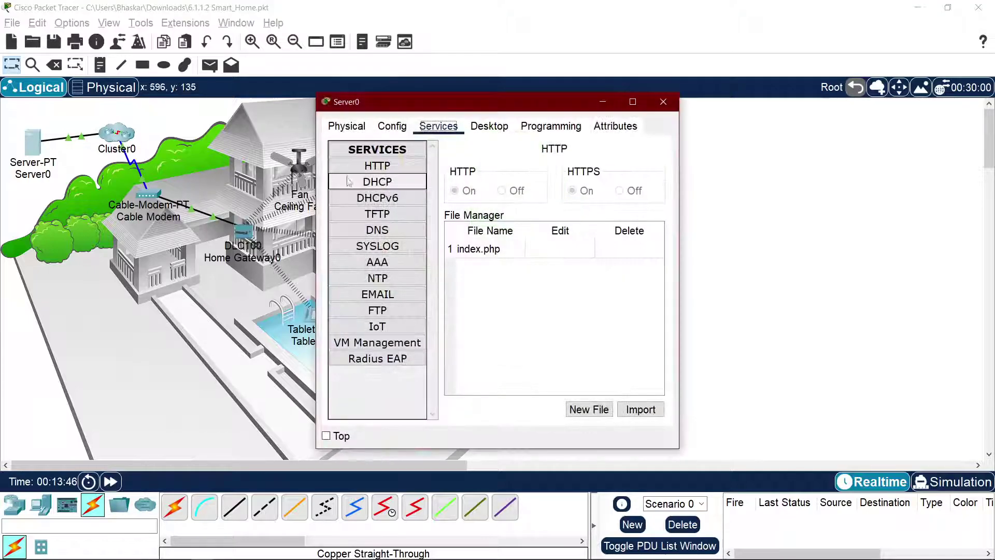
left_click(391, 126)
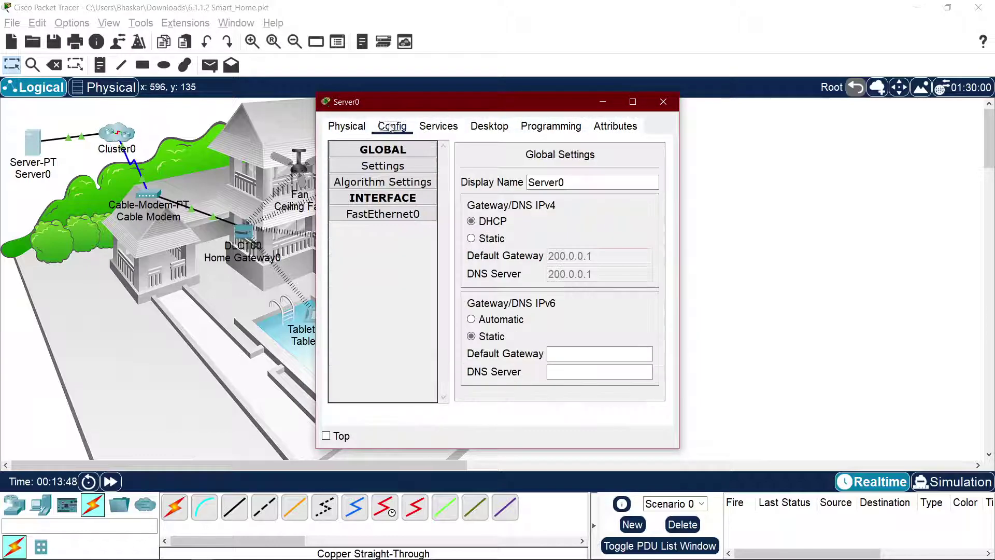
left_click(383, 215)
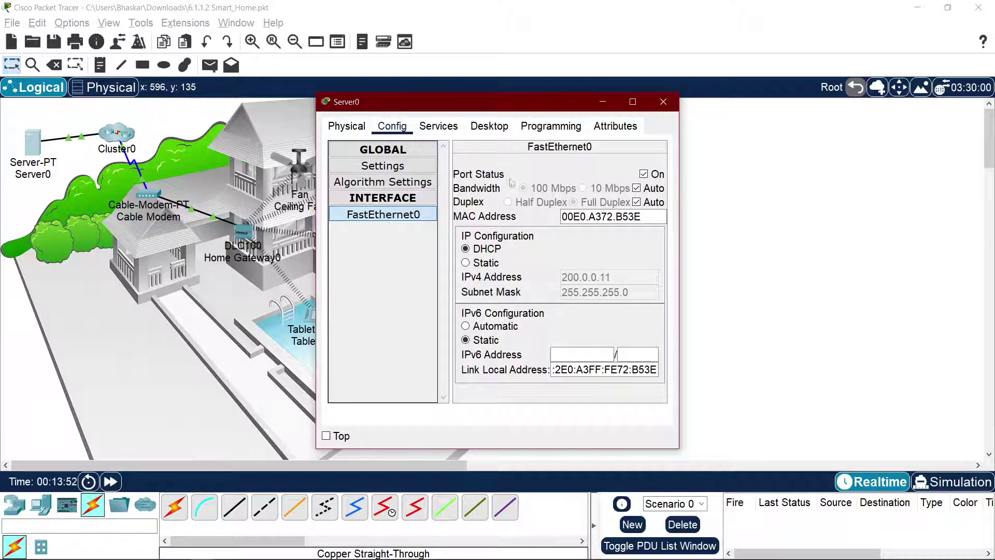
left_click(454, 131)
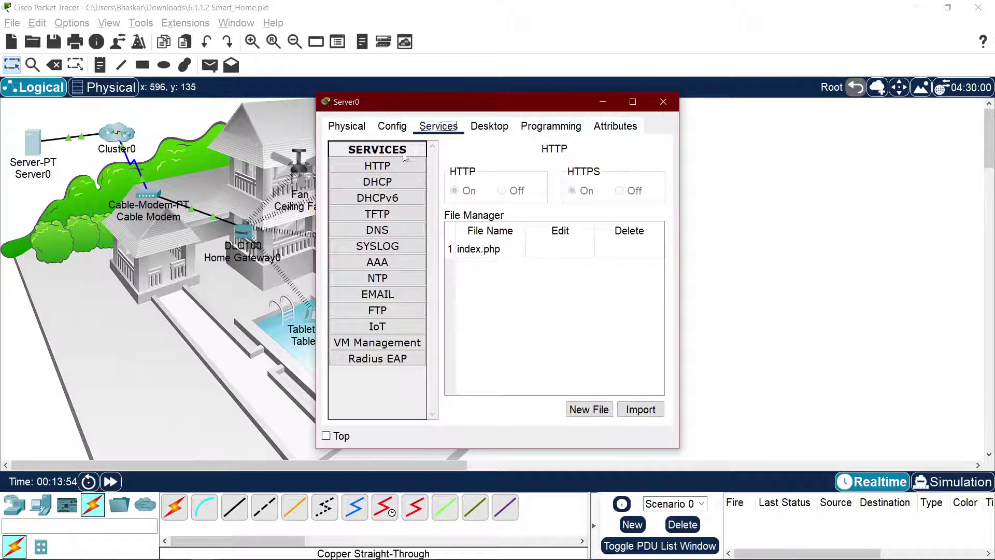
left_click(357, 129)
left_click(383, 130)
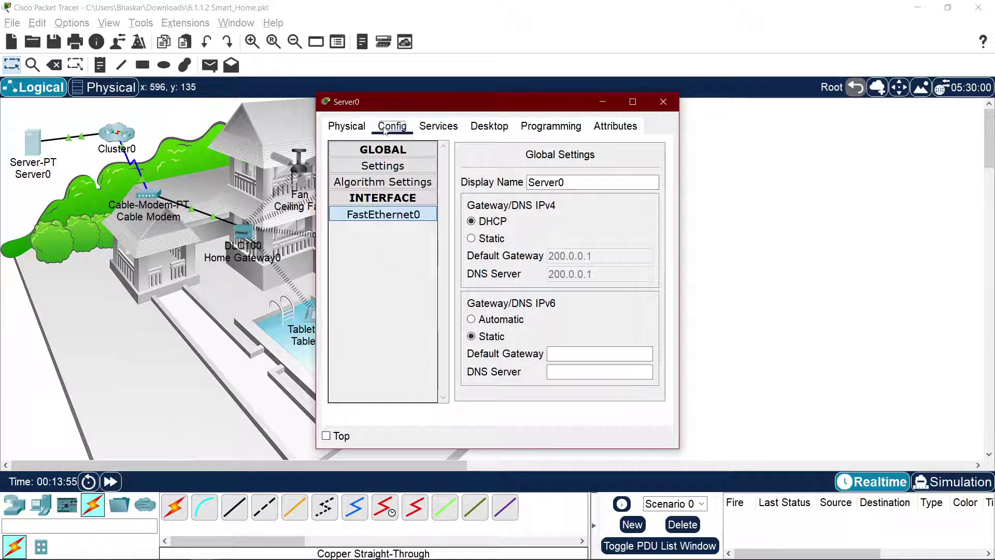
key("alt+Tab")
key("alt+Tab")
key("alt+Tab")
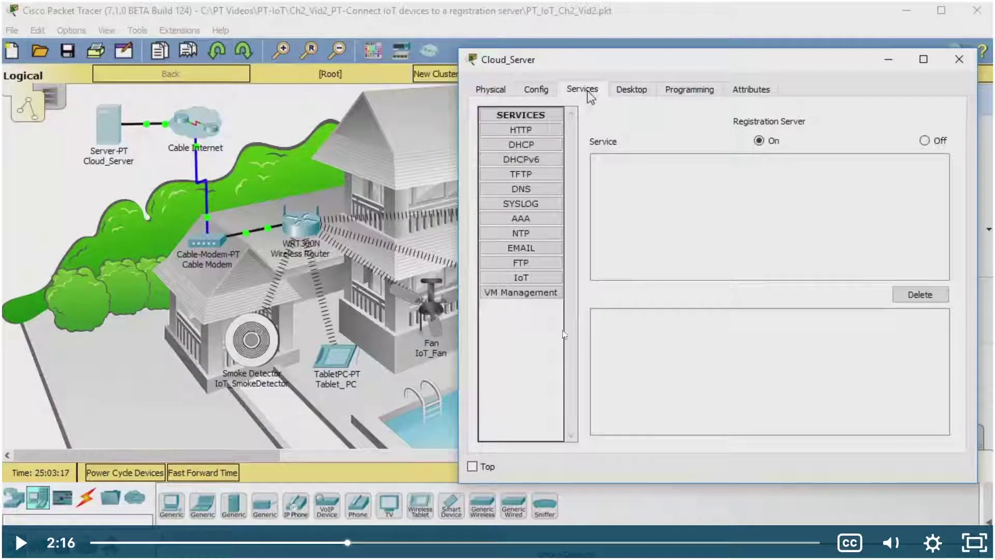
Step: Move the tutorial to 2:19 and check Server0's IP configuration (200.0.0.11, DNS 200.0.0.1)
left_click(340, 539)
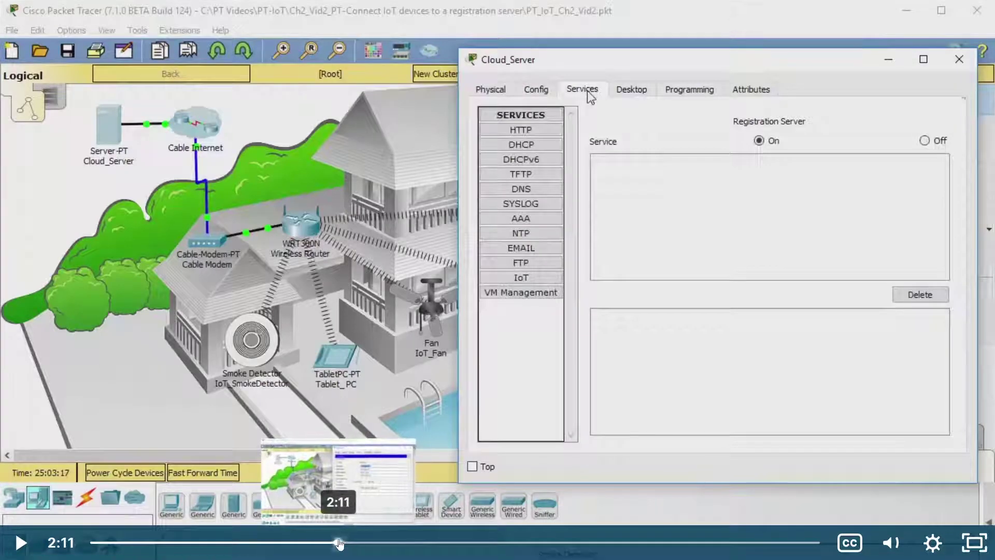
left_click_drag(342, 543, 353, 544)
key("alt+Tab")
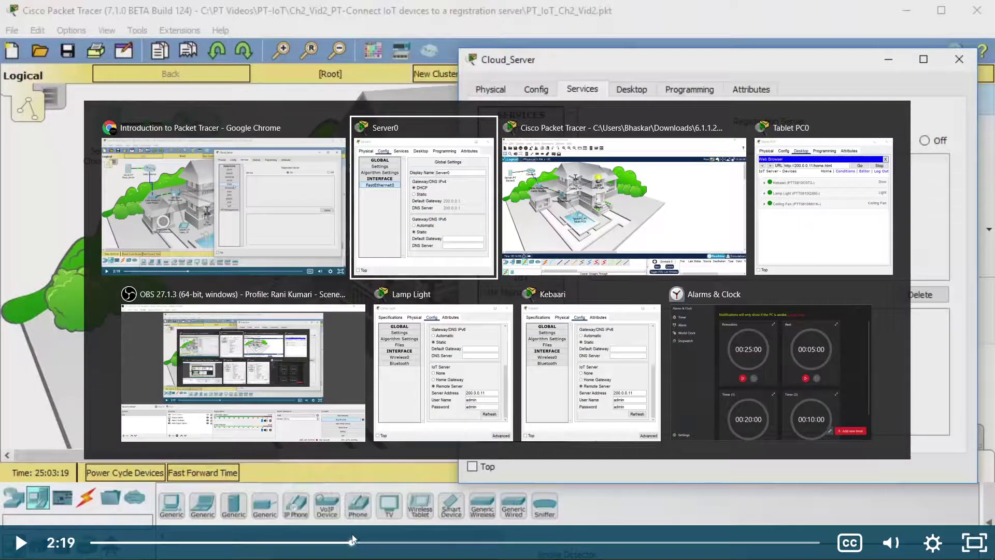
key("alt+Tab")
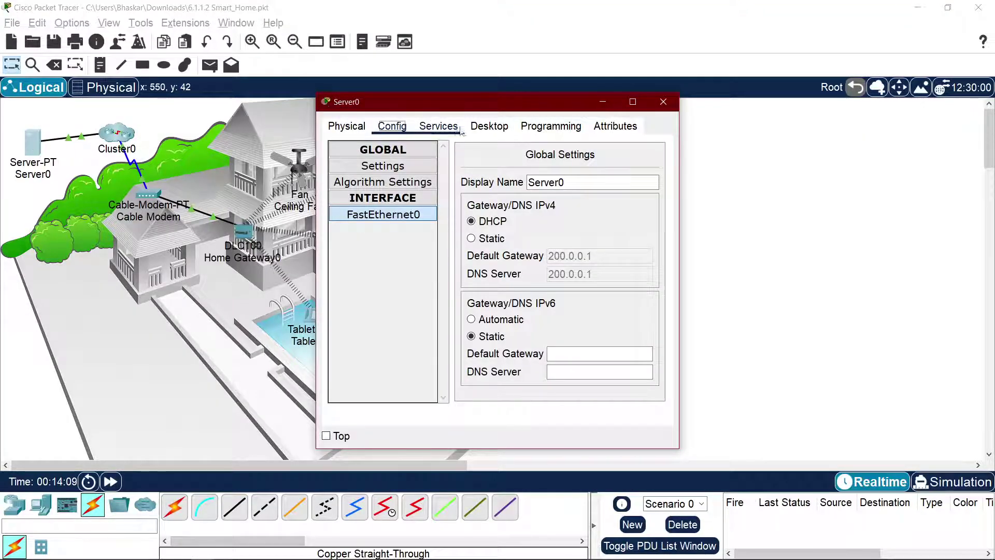
left_click(489, 126)
left_click(361, 184)
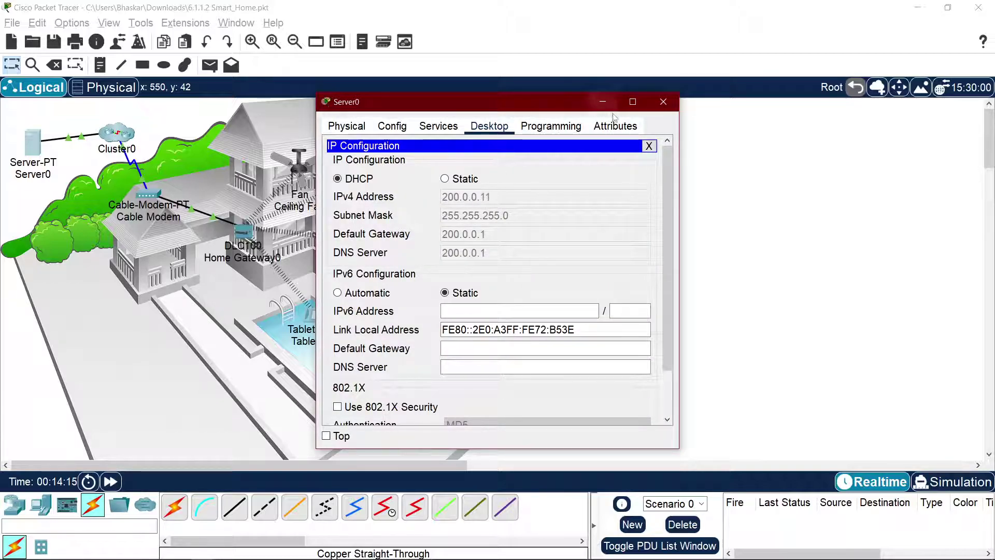
left_click(424, 130)
Step: Play the tutorial and pause it at the DNS settings, then return to Server0 in Packet Tracer
key("alt+Tab")
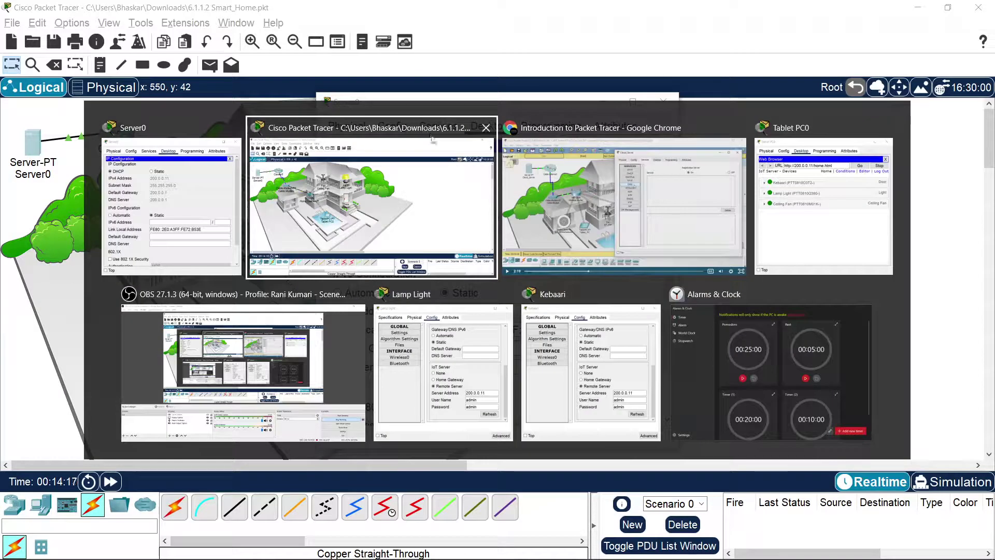
key("alt+Tab")
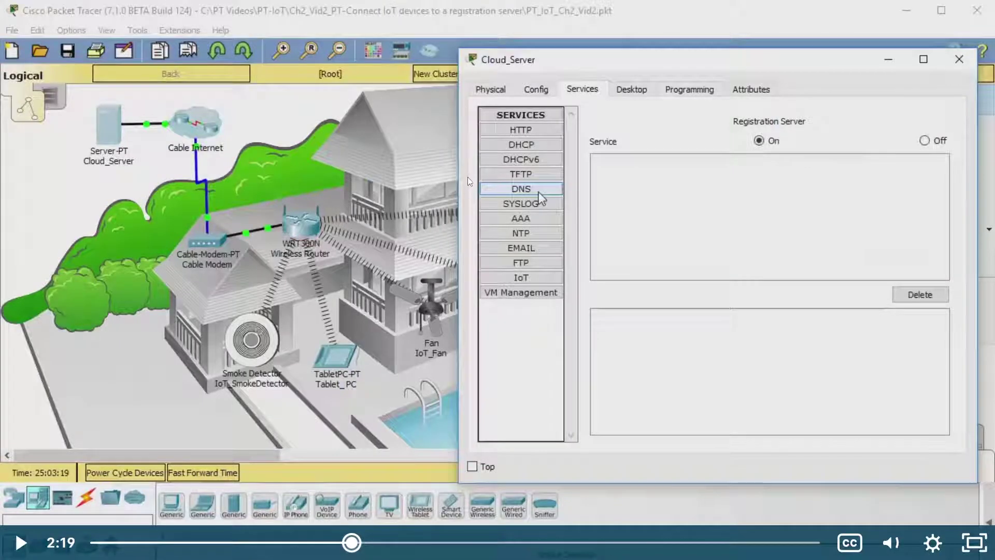
left_click(467, 179)
left_click(492, 192)
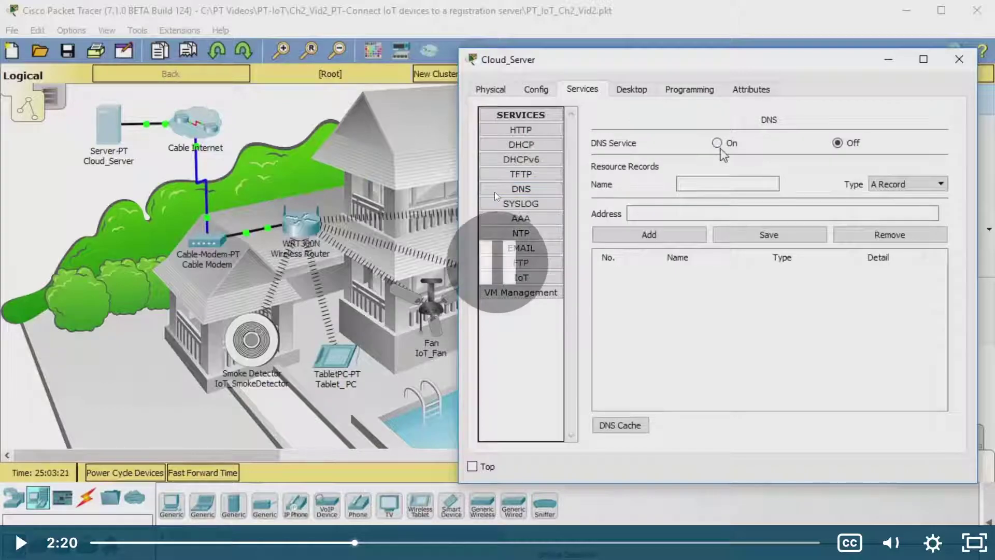
key("alt+Tab")
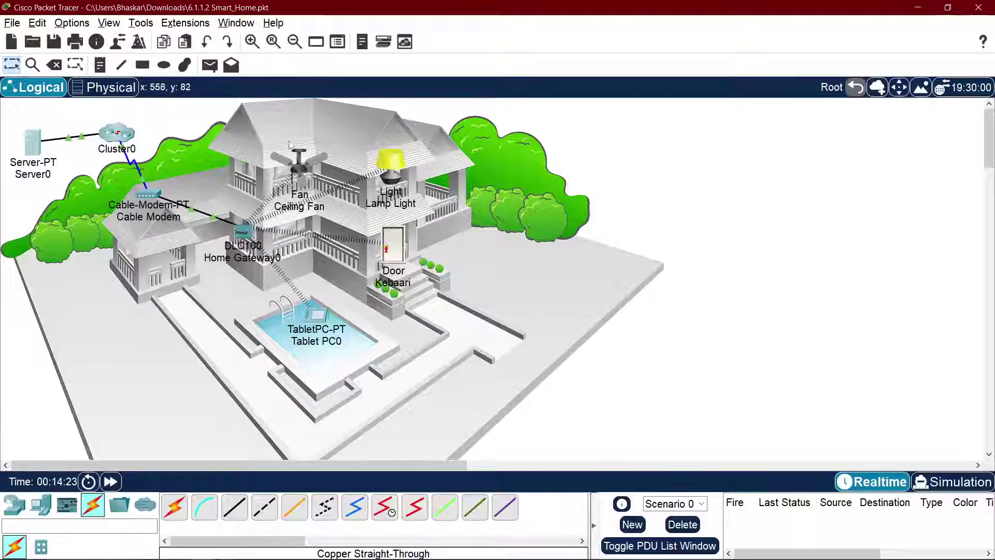
left_click(30, 149)
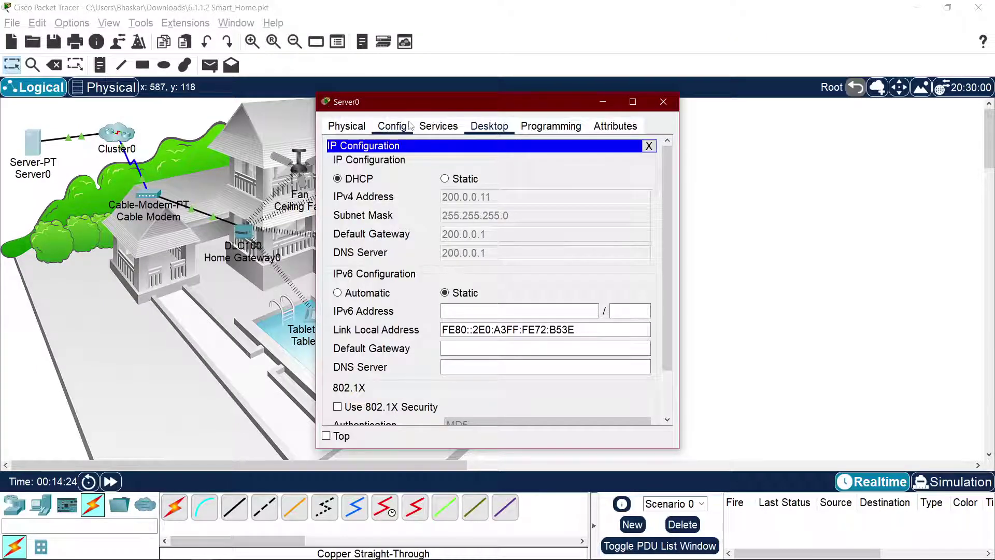
Step: Open Server0's DNS service and name a new A Record 'IOT Server'
left_click(390, 127)
left_click(420, 127)
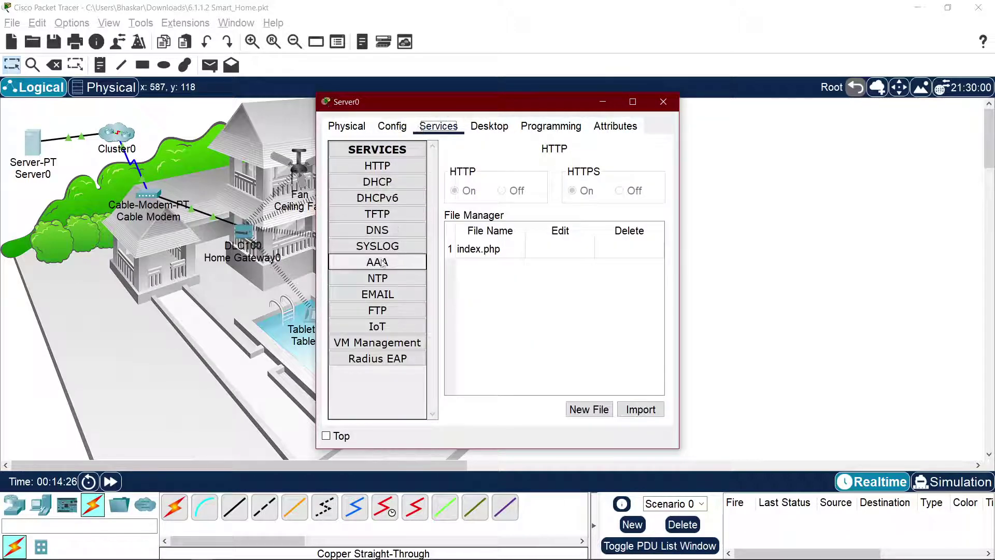
left_click(377, 230)
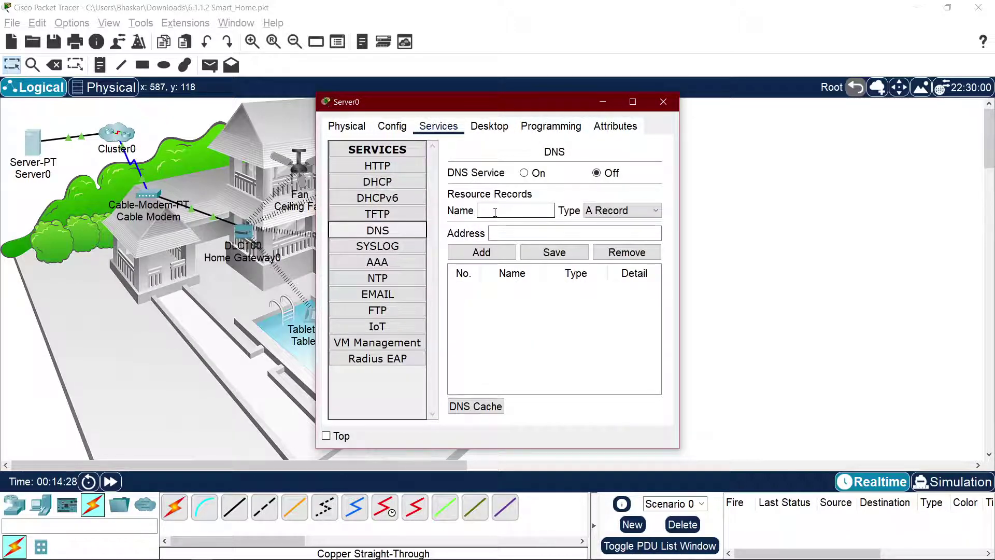
left_click(593, 212)
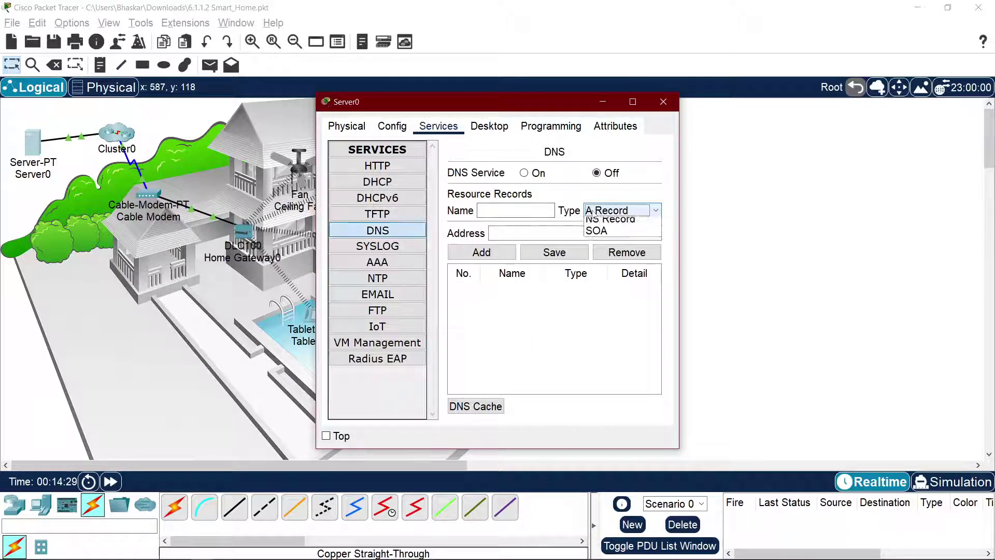
left_click(593, 213)
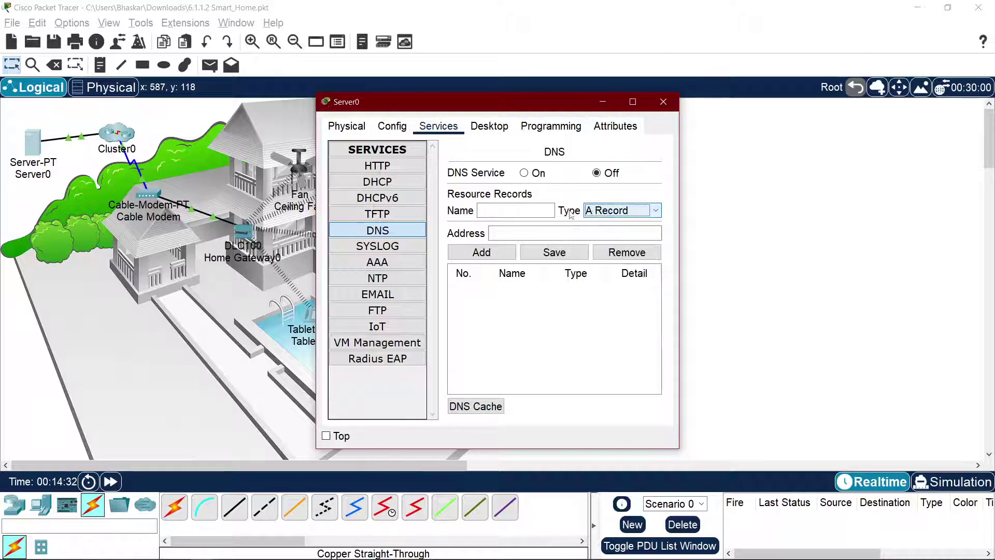
left_click(531, 211)
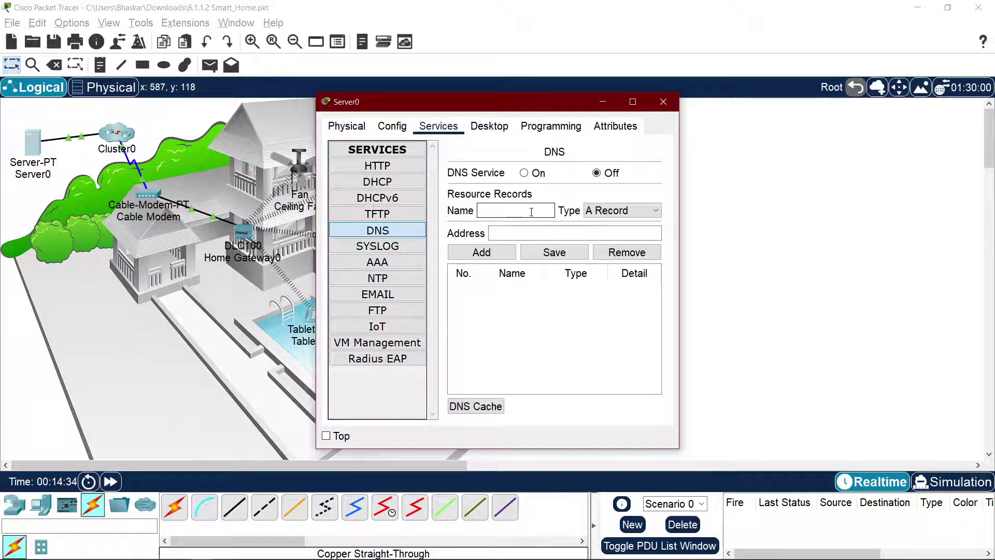
type("iotserver")
double_click(525, 208)
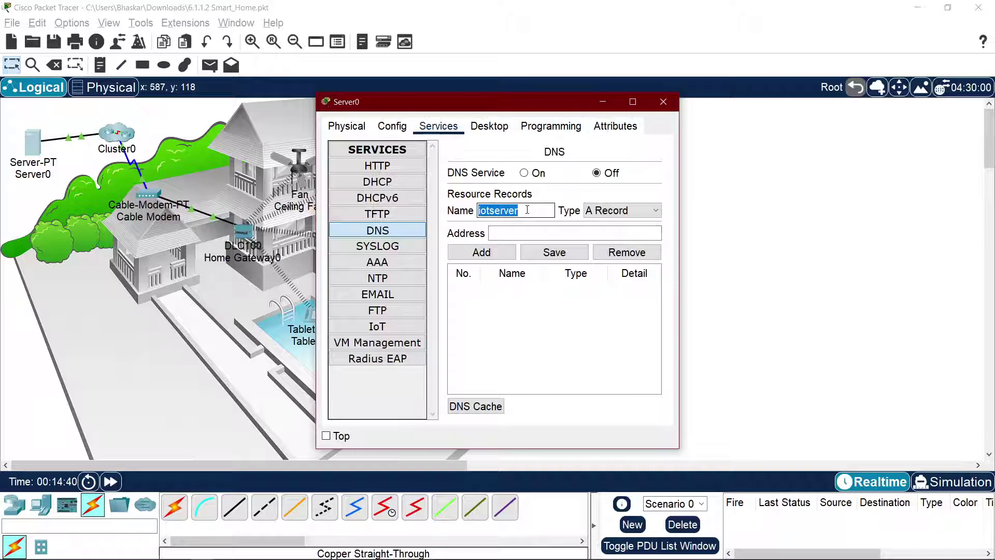
type("IOT Server")
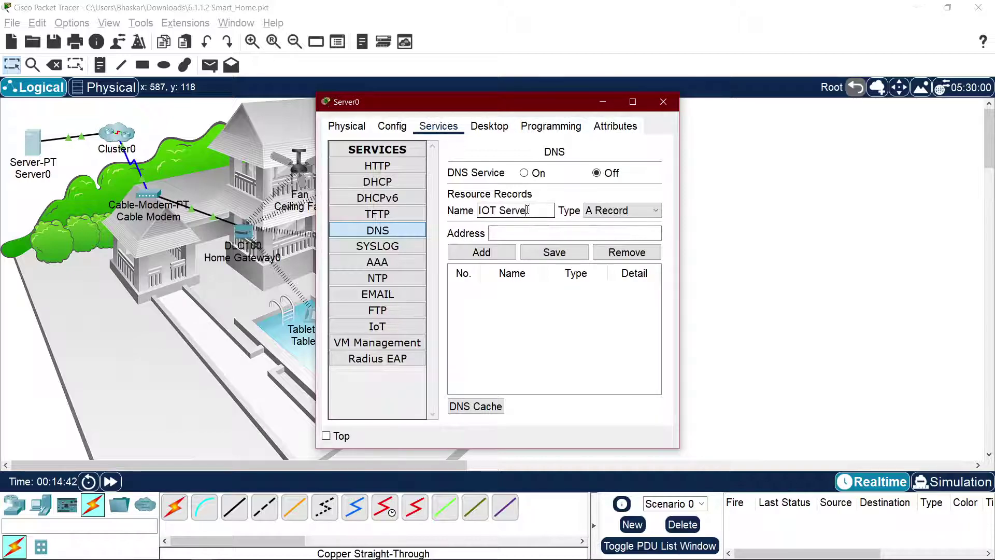
Step: Turn the DNS service On and enter iotserver.com as the record address
left_click(530, 231)
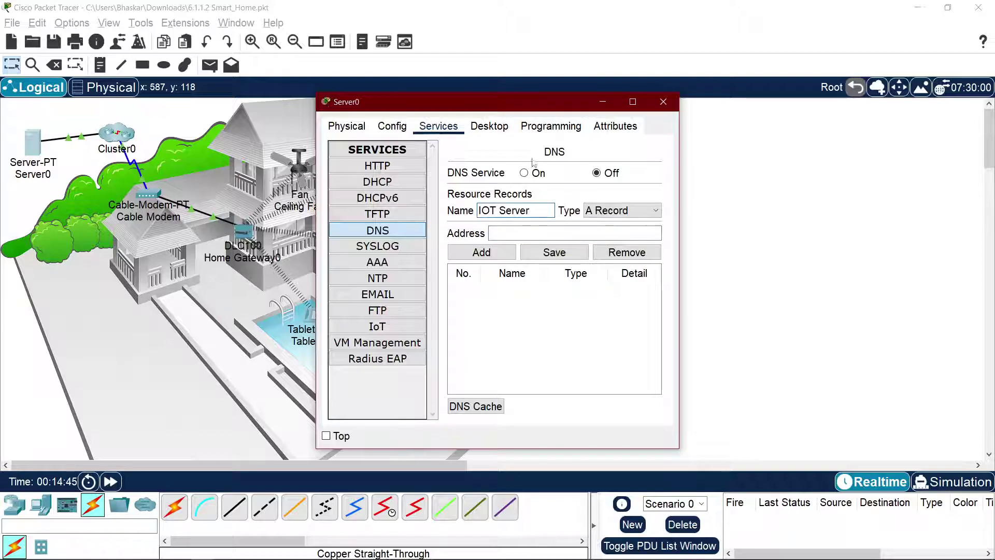
left_click(524, 173)
left_click(528, 234)
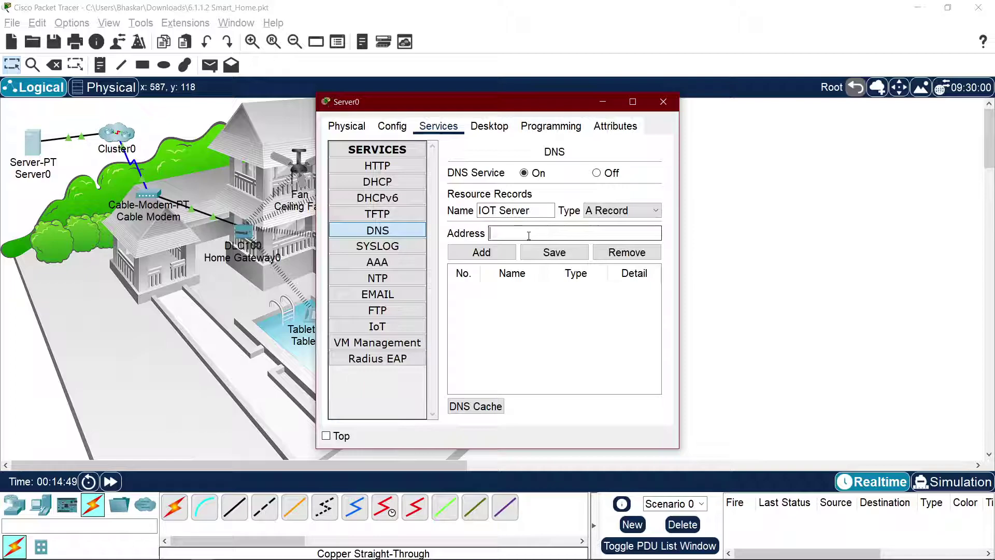
type("iotser")
type("ver.com")
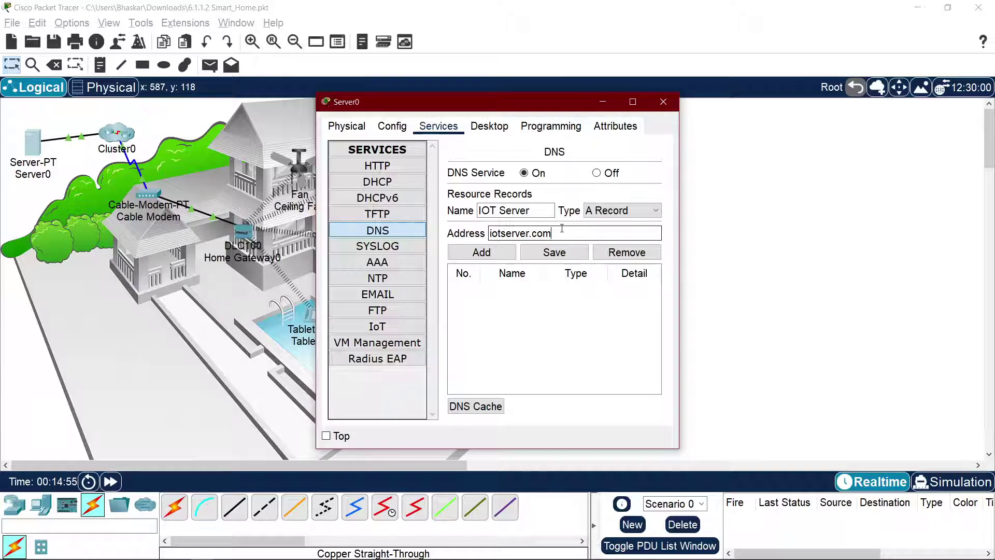
key("alt+Tab")
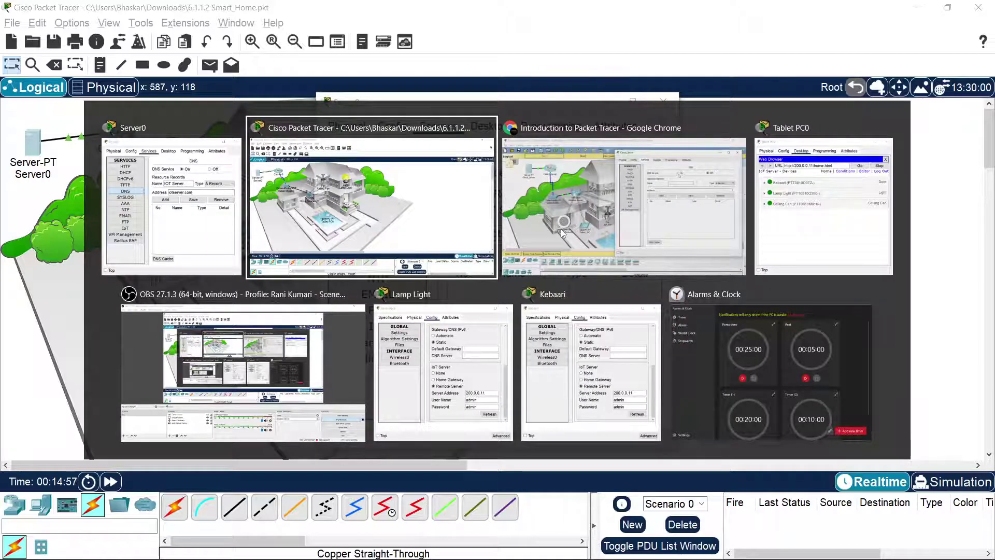
left_click(571, 237)
left_click(571, 232)
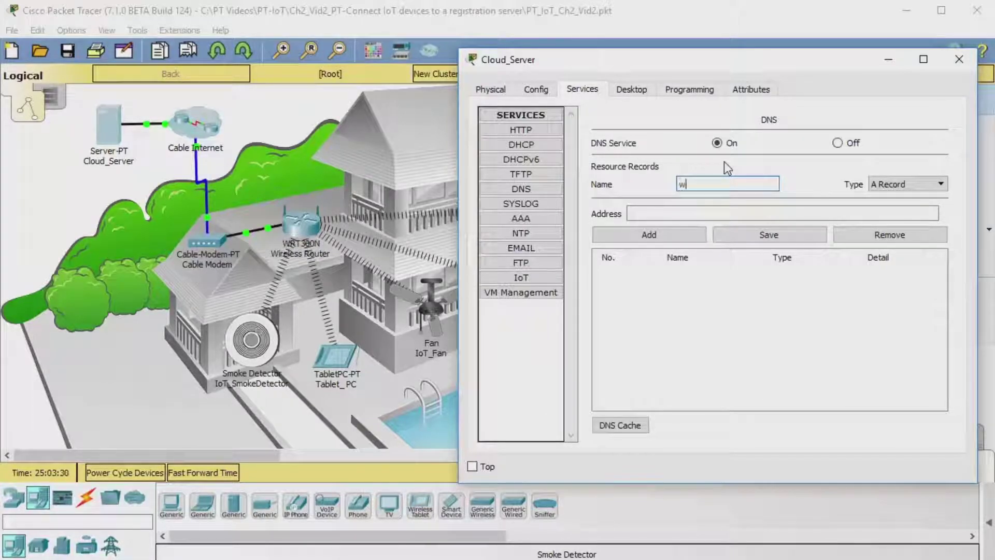
type(".cis")
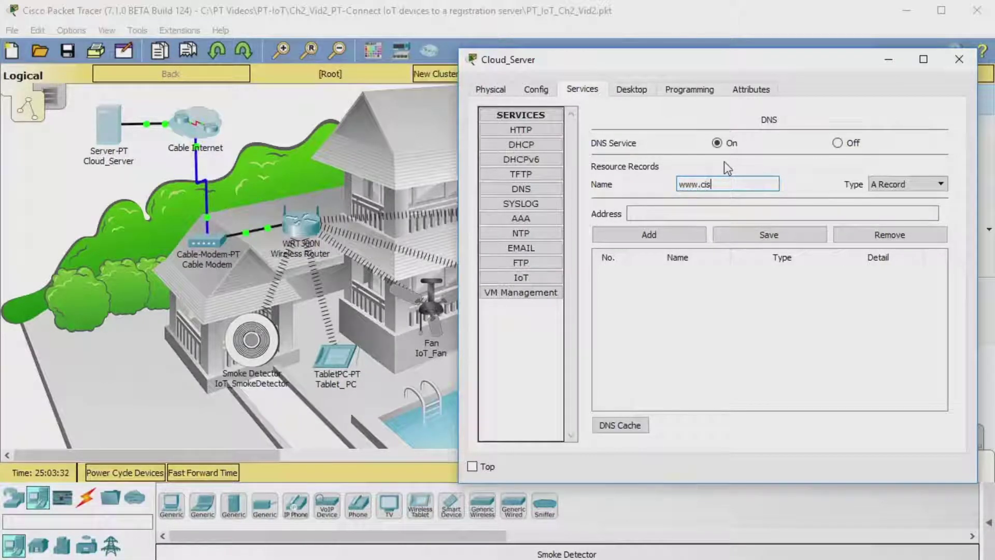
type("co_iot.com")
left_click(695, 208)
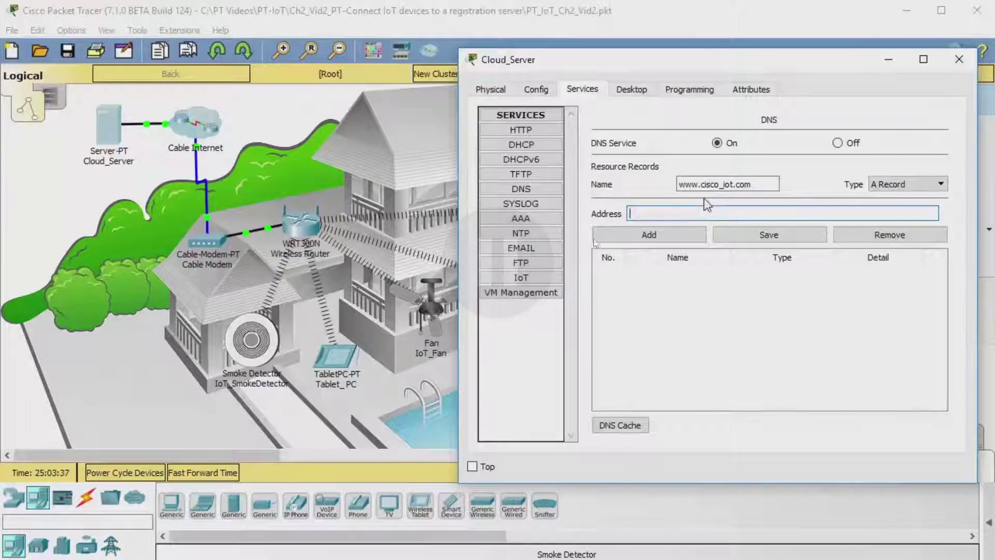
key("alt+Tab")
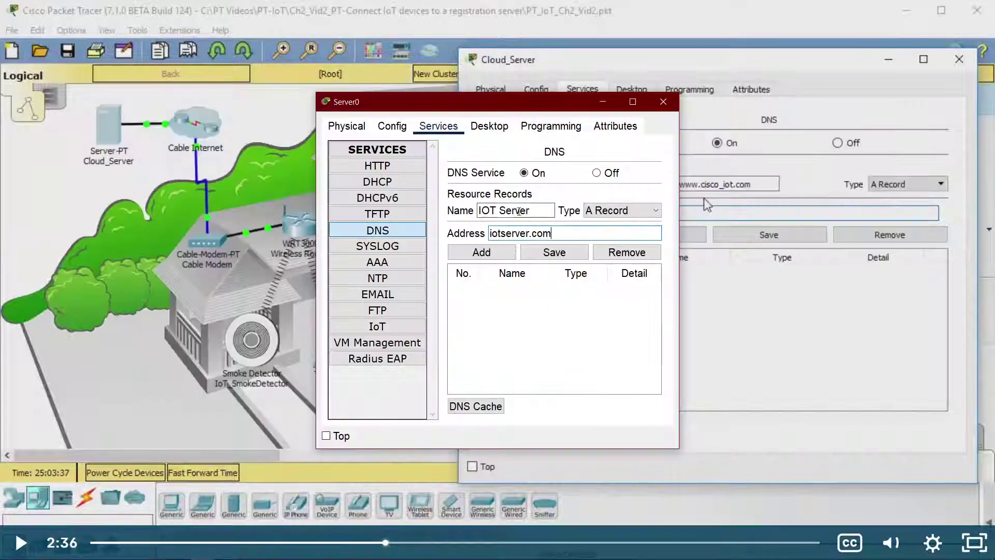
triple_click(556, 237)
key("ctrl+c")
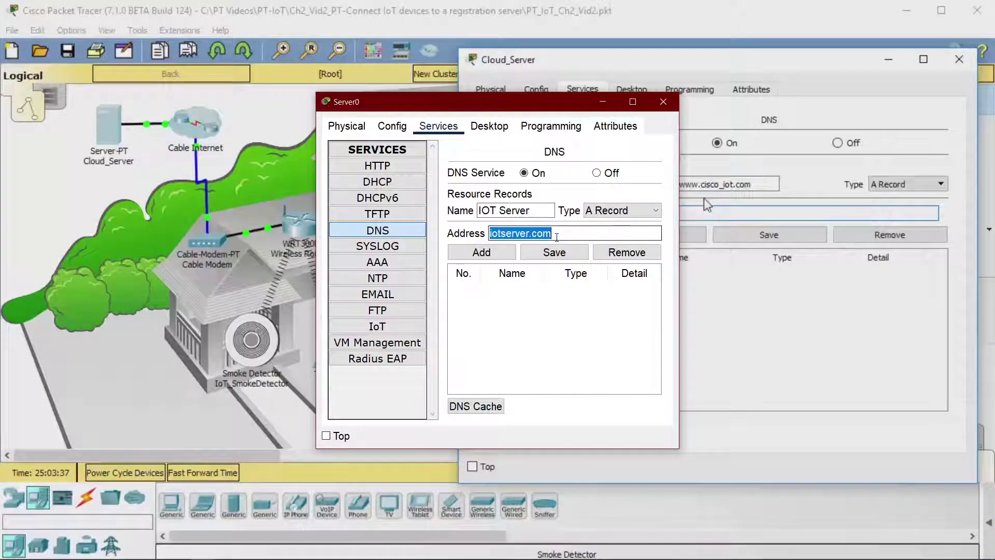
triple_click(541, 217)
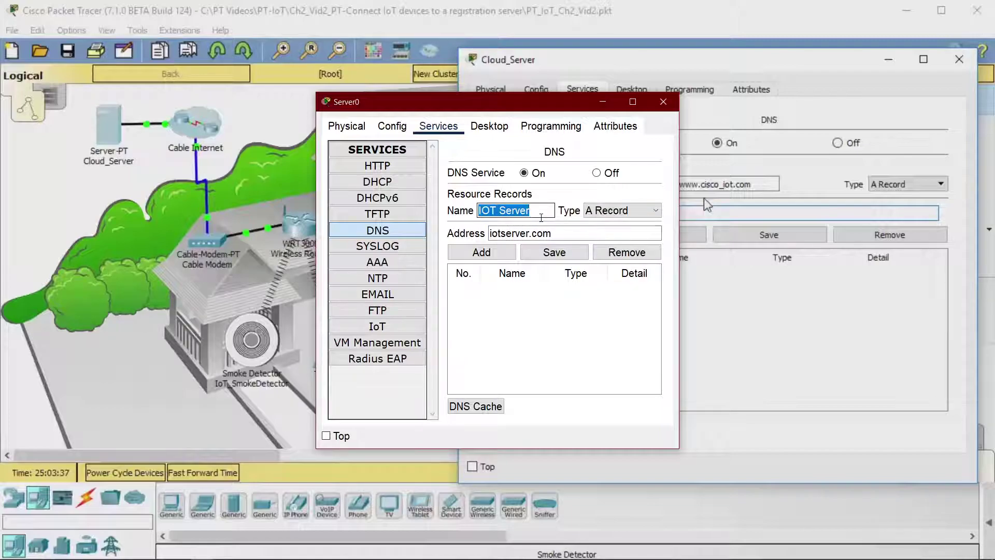
type("www.")
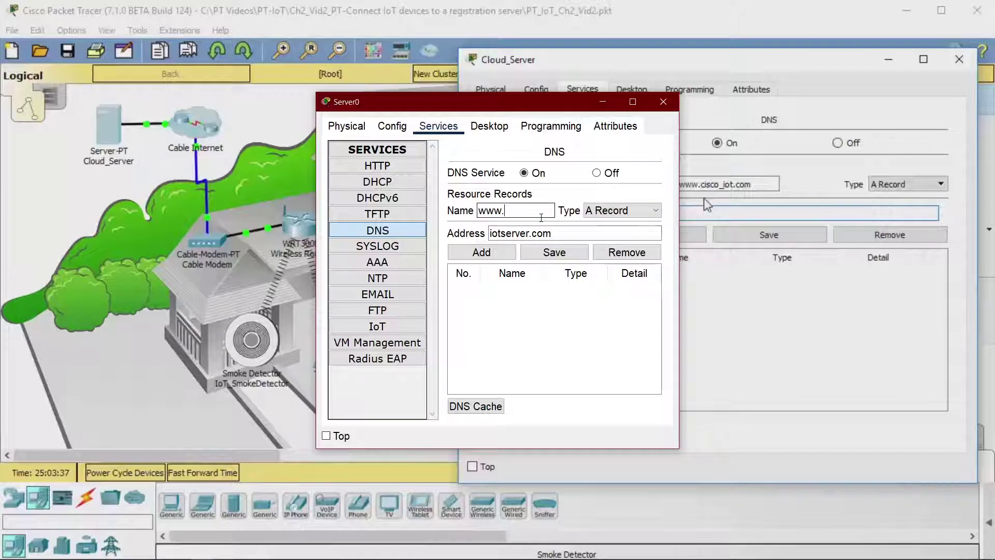
key("ctrl+v")
triple_click(526, 233)
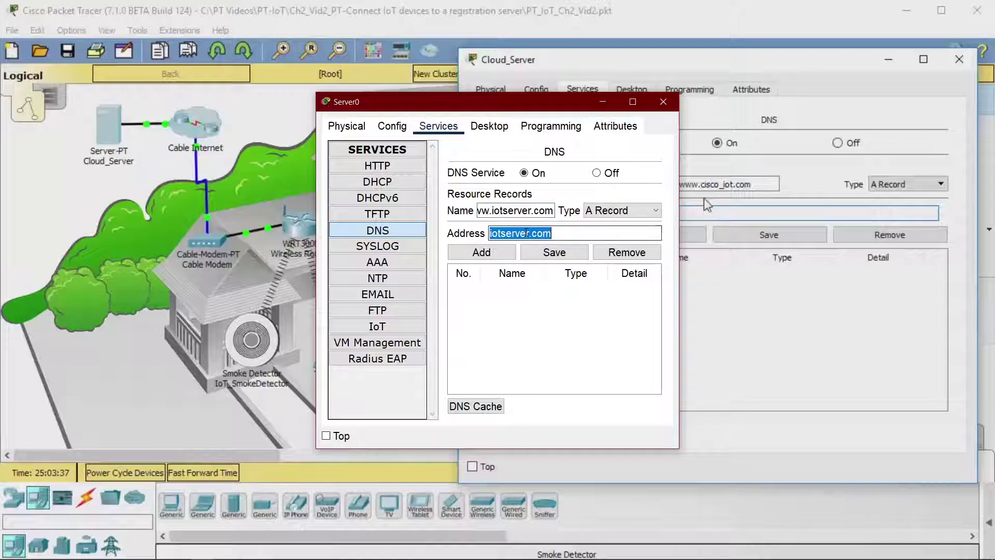
key("super+v")
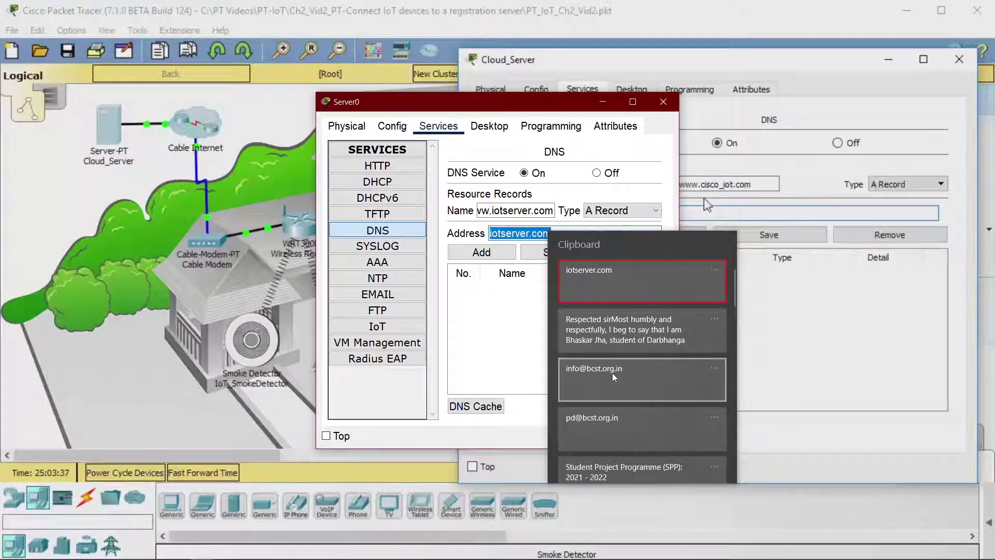
scroll(614, 373, "down", 3)
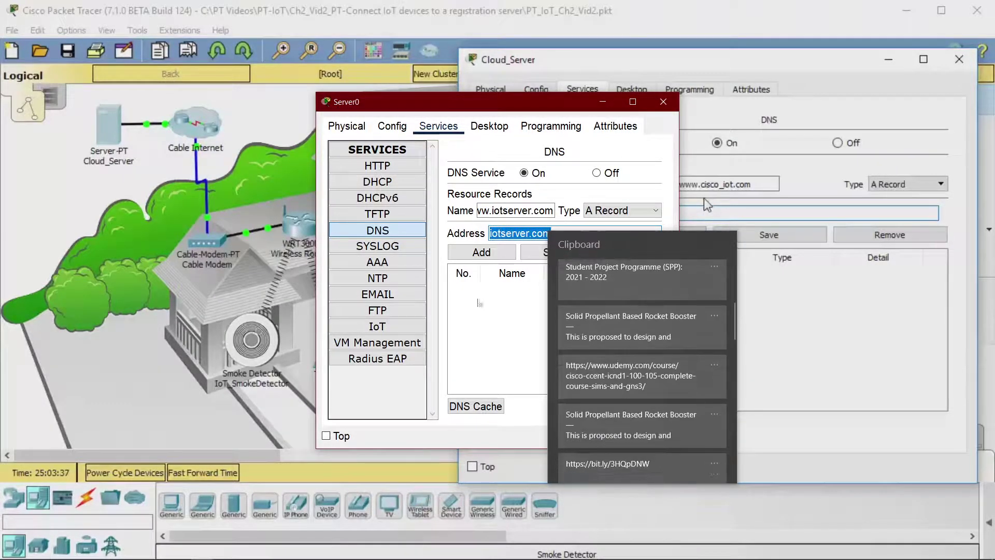
key("Escape")
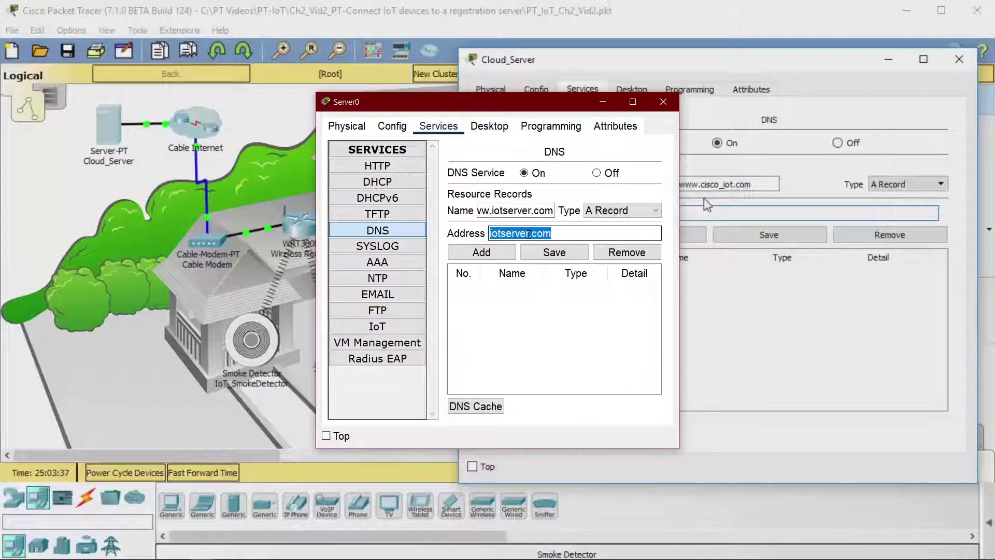
type("200.0.0.11")
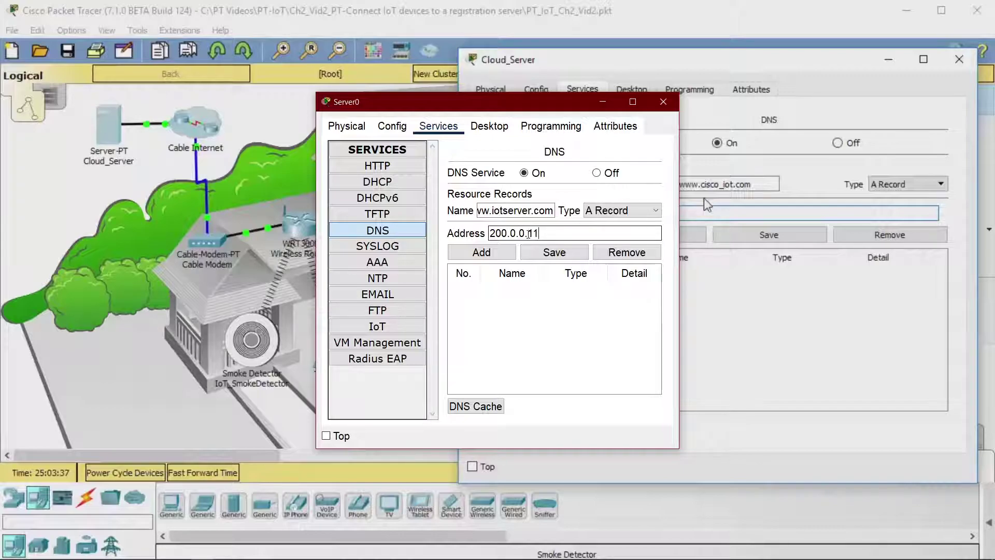
left_click(511, 207)
left_click(480, 253)
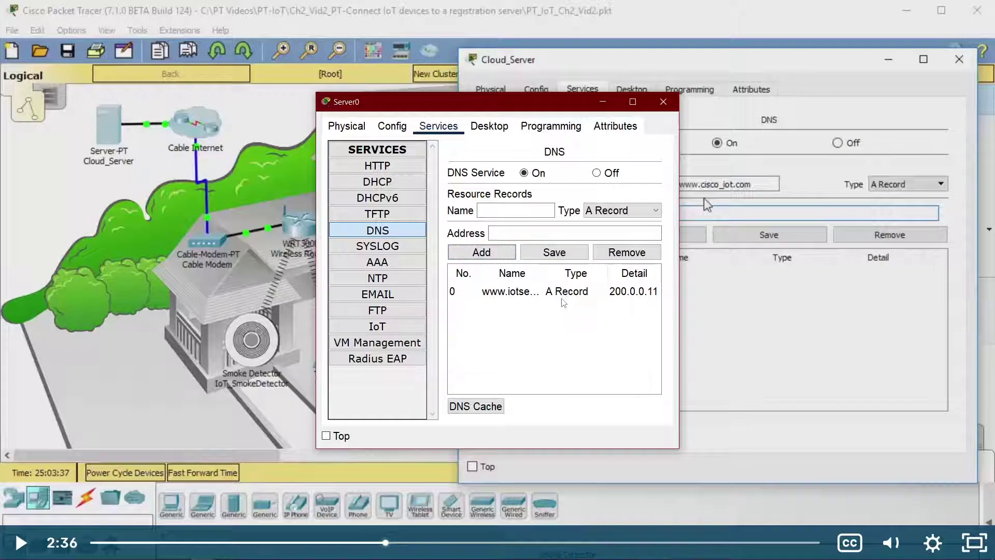
Step: Resume the tutorial video in Chrome
key("alt+Tab")
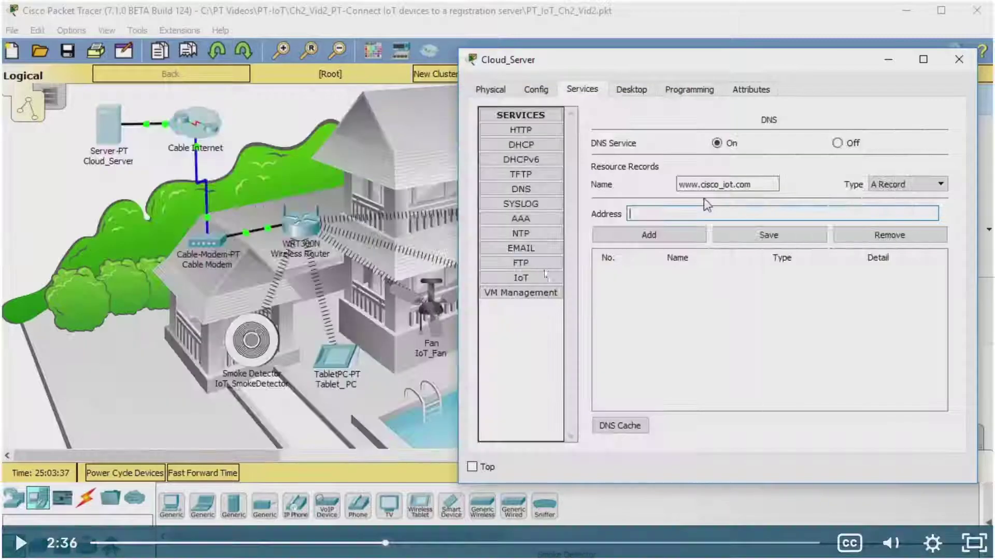
left_click(622, 293)
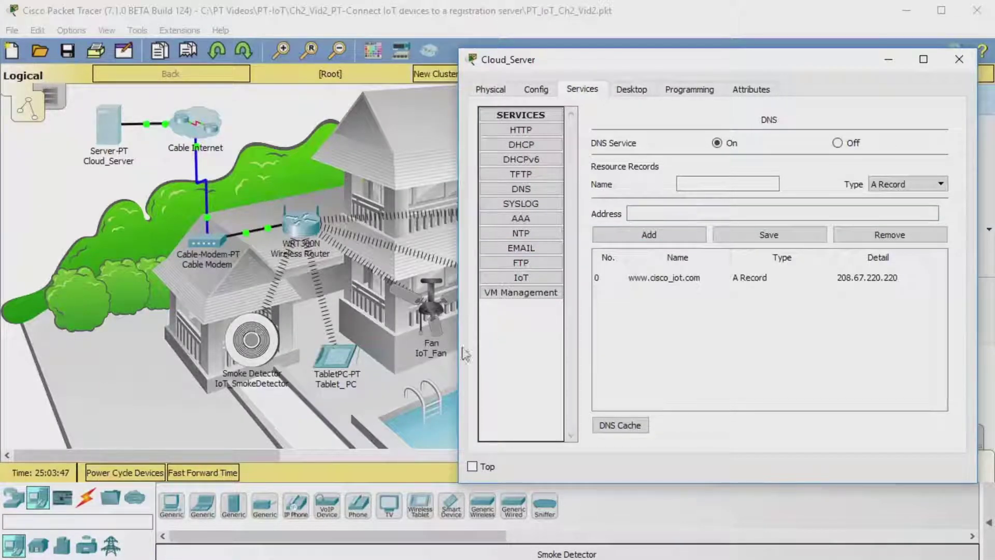
mouse_move(634, 312)
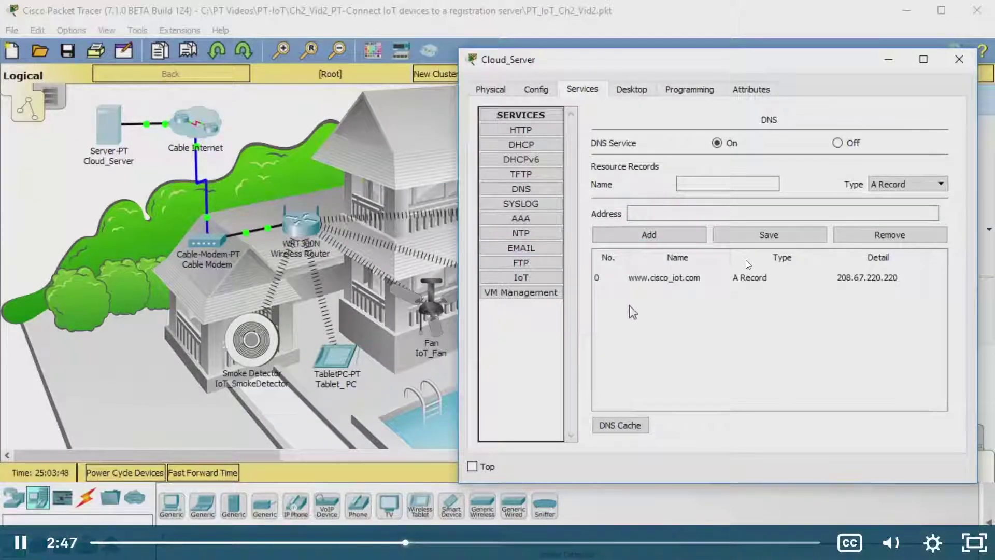
Step: Pause the tutorial, clear Tablet PC0's URL field and log out of the IoT server
left_click(719, 260)
key("alt+Tab")
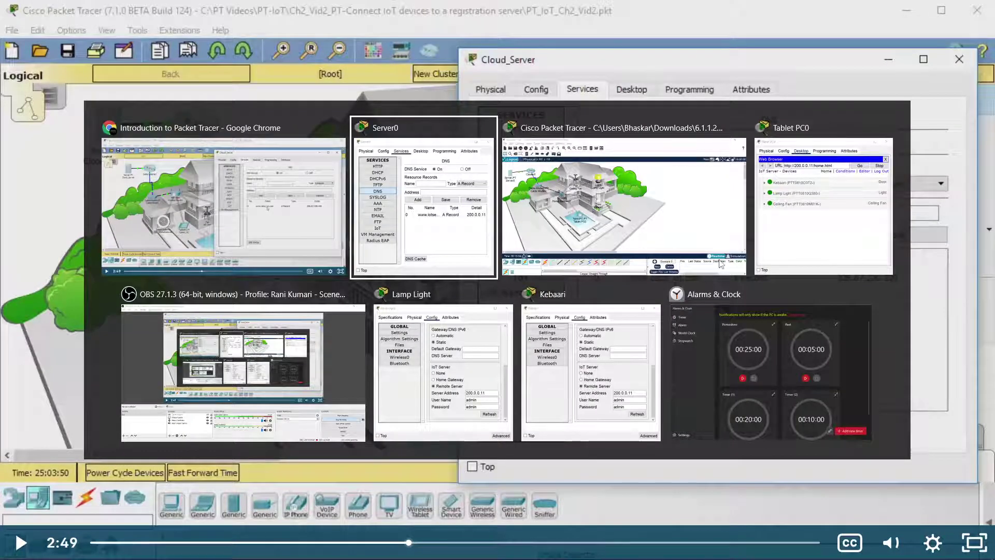
key("alt+Tab")
key("alt+Tab")
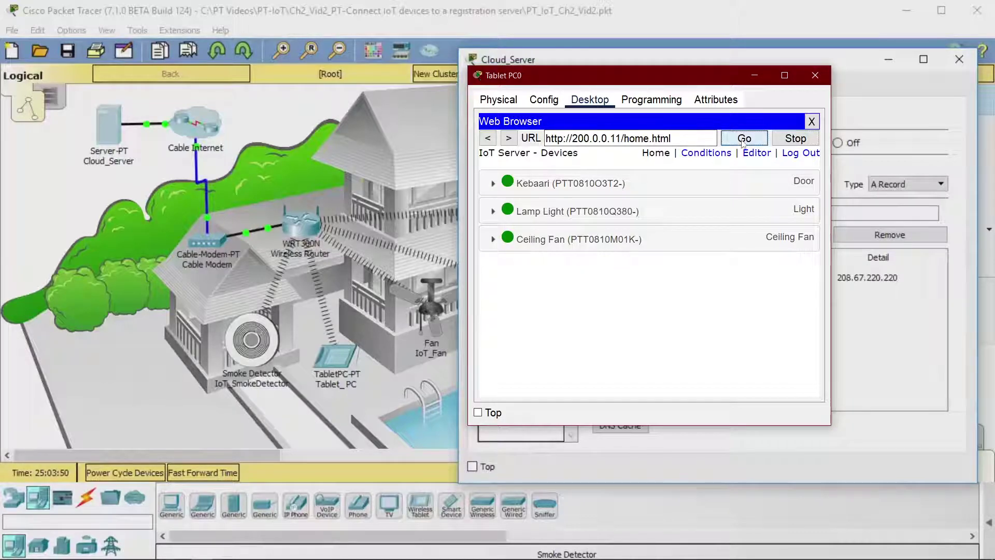
left_click(675, 139)
triple_click(675, 139)
key("BackSpace")
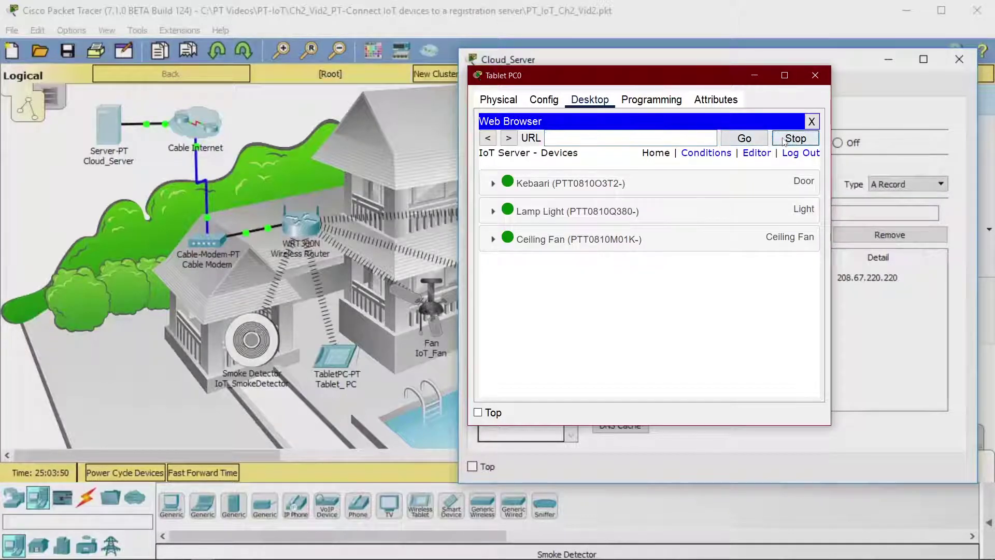
left_click(790, 154)
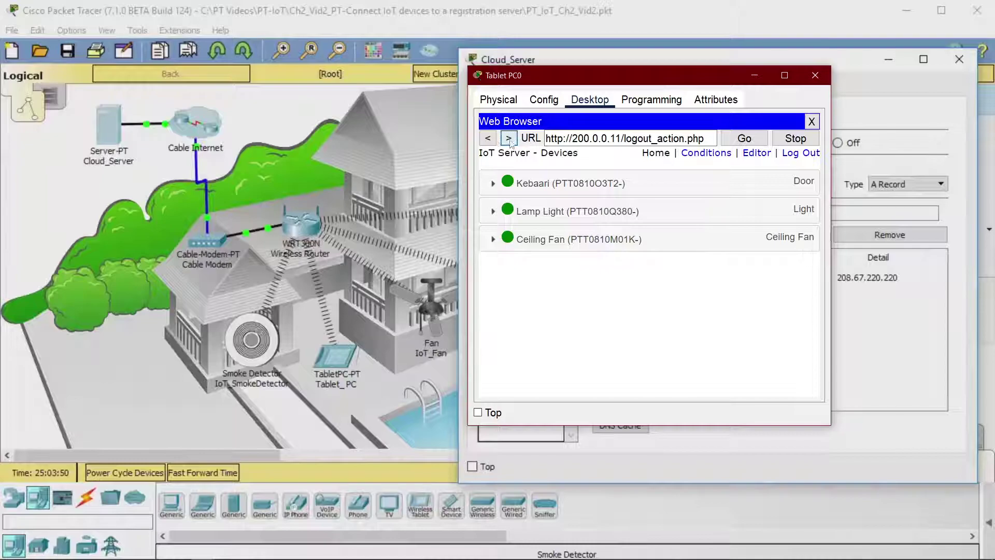
left_click(812, 121)
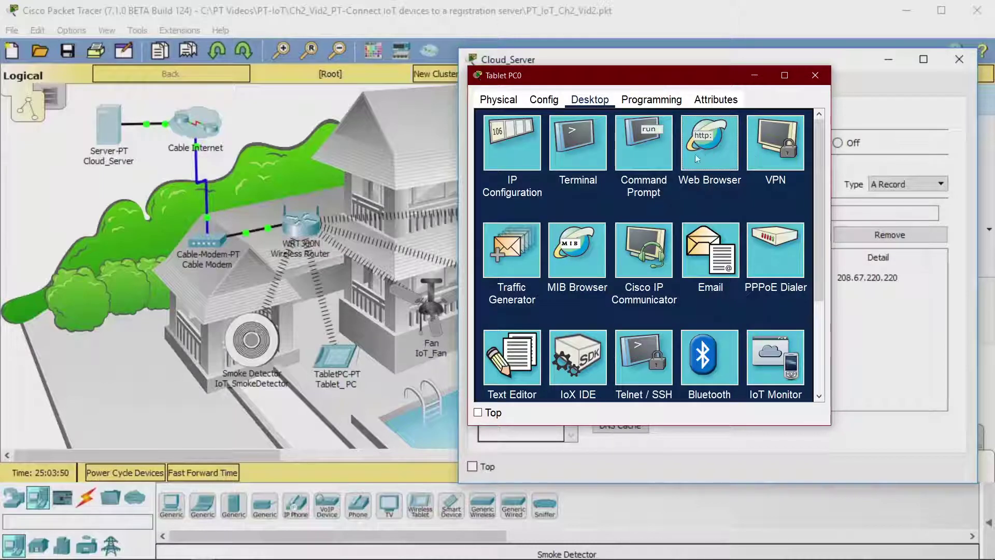
left_click(696, 154)
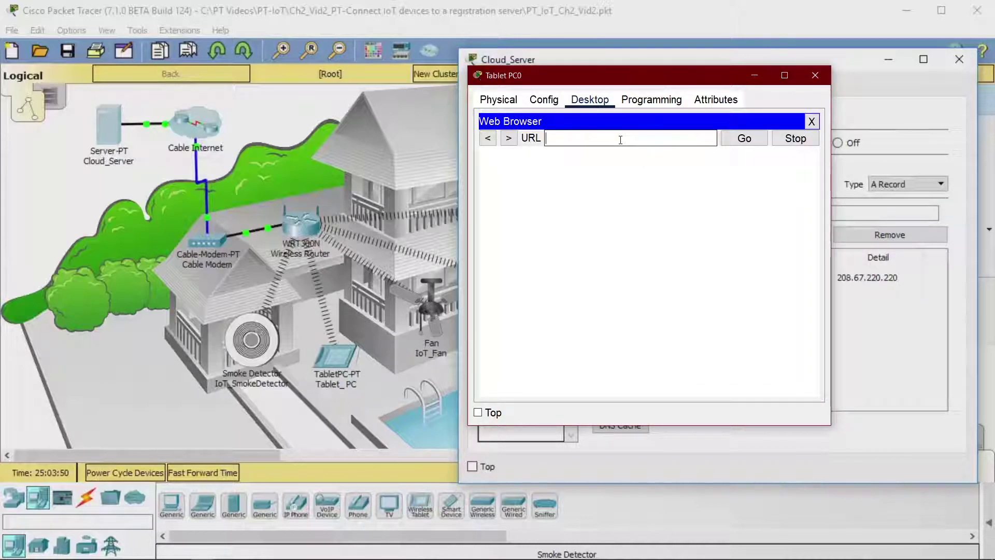
left_click(620, 140)
type("iotserver.com")
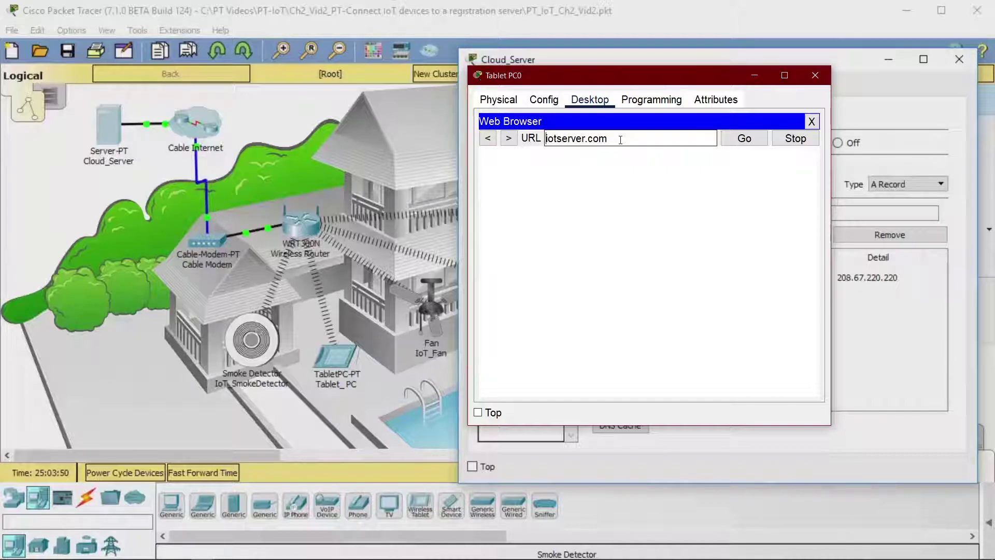
key("Home")
type("www.")
left_click(744, 138)
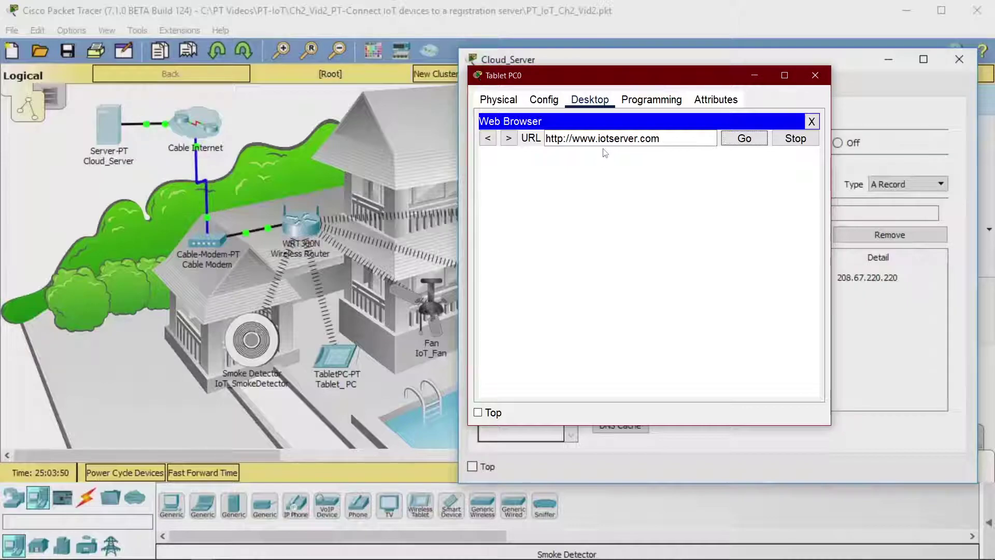
key("alt+Tab")
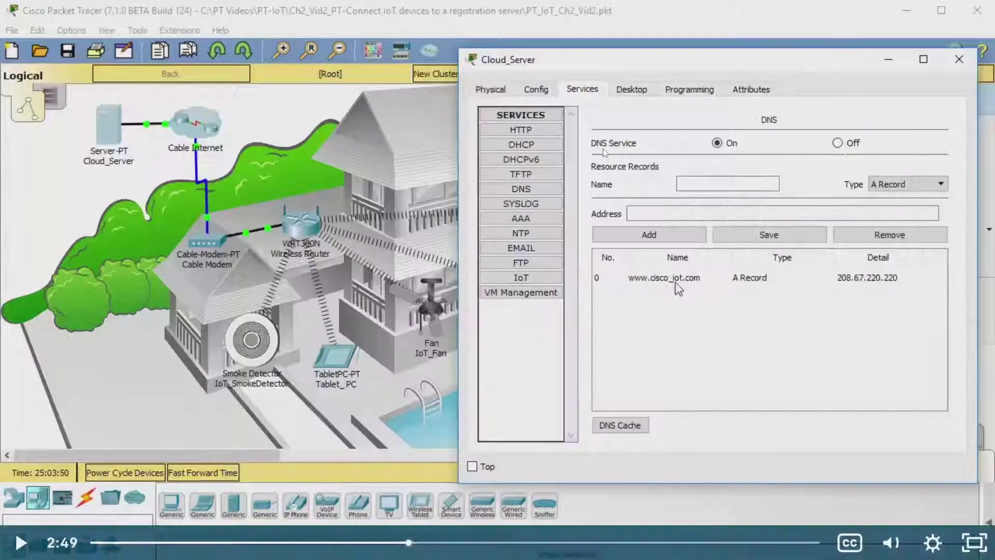
left_click(605, 153)
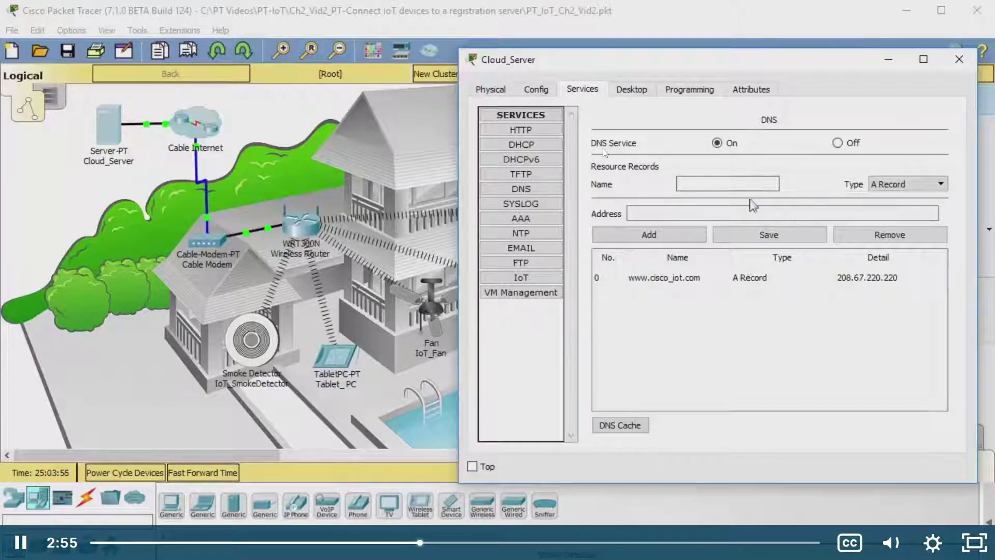
Step: Pause the tutorial and bring up Server0's DNS settings
left_click(604, 152)
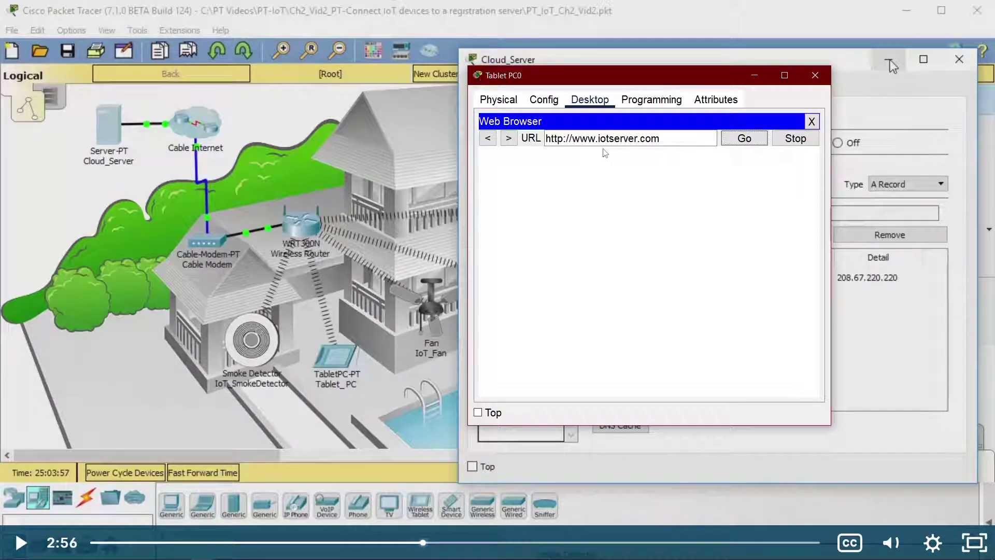
left_click(134, 134)
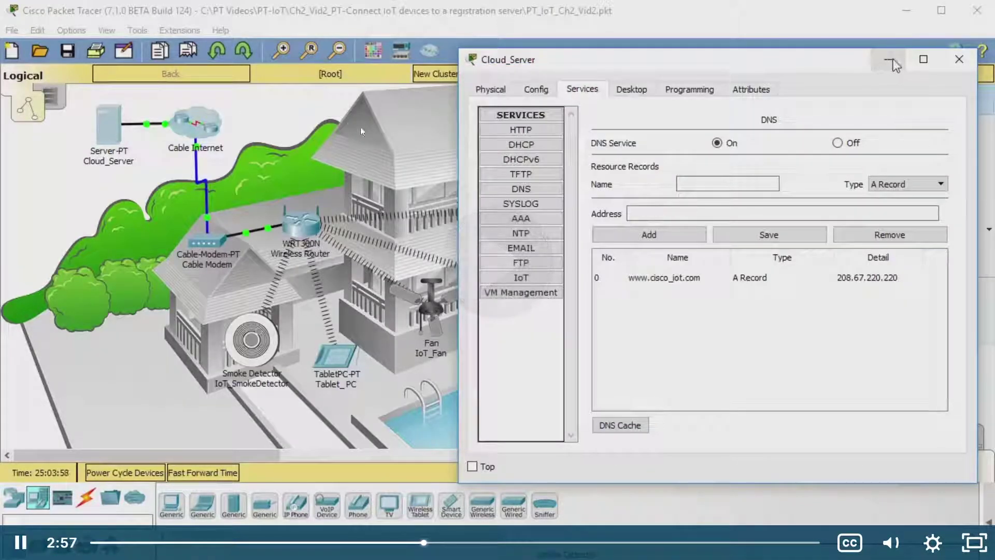
left_click(387, 191)
key("alt+Tab")
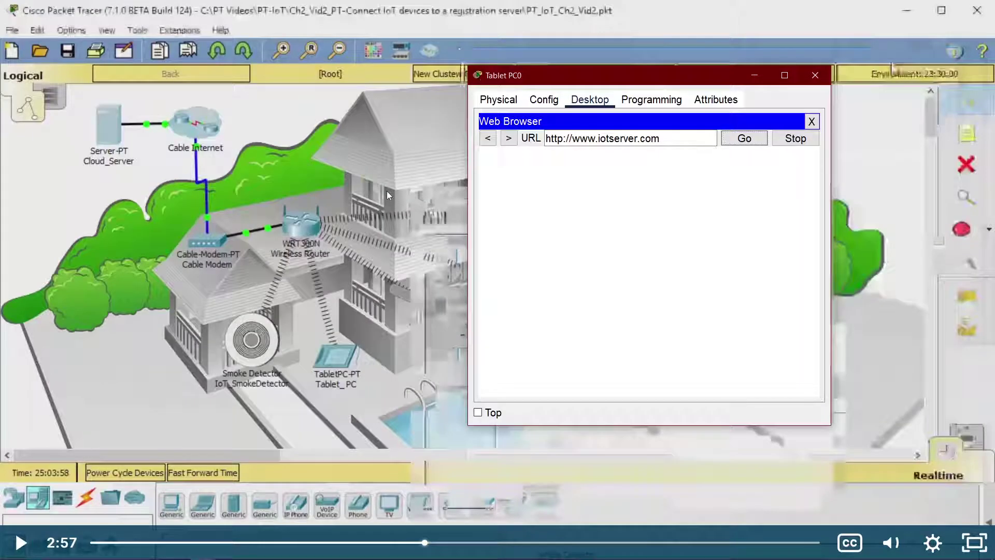
key("alt+Tab")
key("alt+Tab")
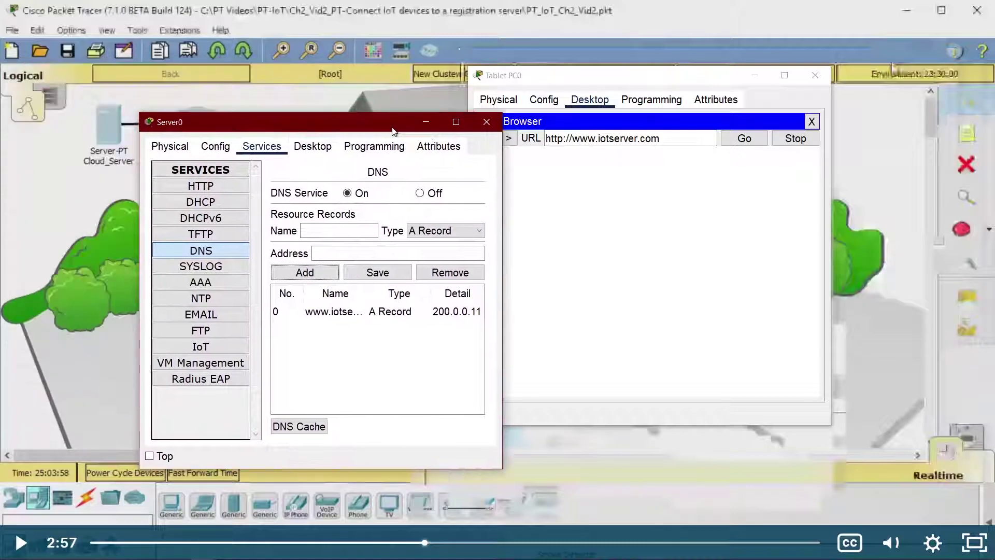
left_click(323, 311)
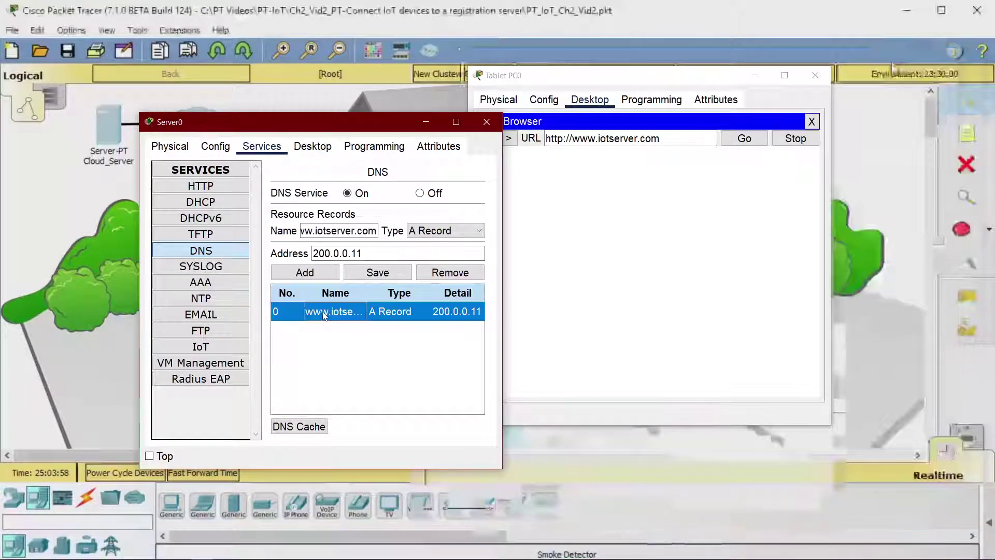
left_click_drag(386, 290, 482, 311)
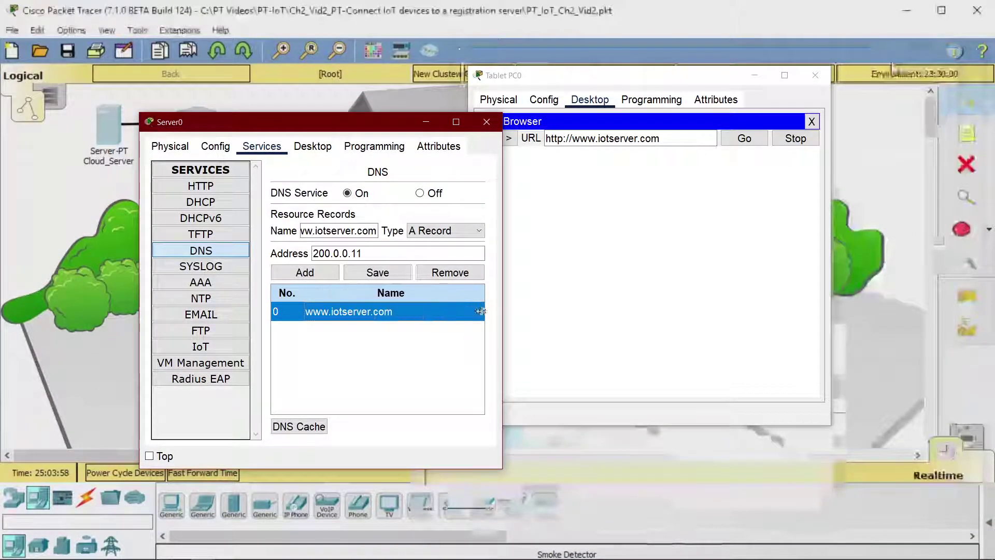
left_click_drag(345, 411, 427, 417)
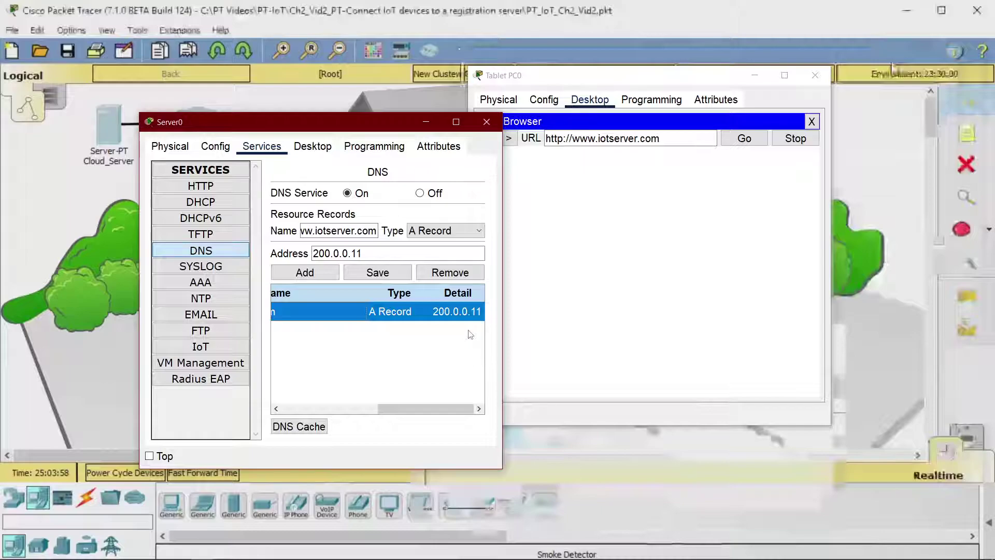
key("alt+Tab")
key("alt+Tab")
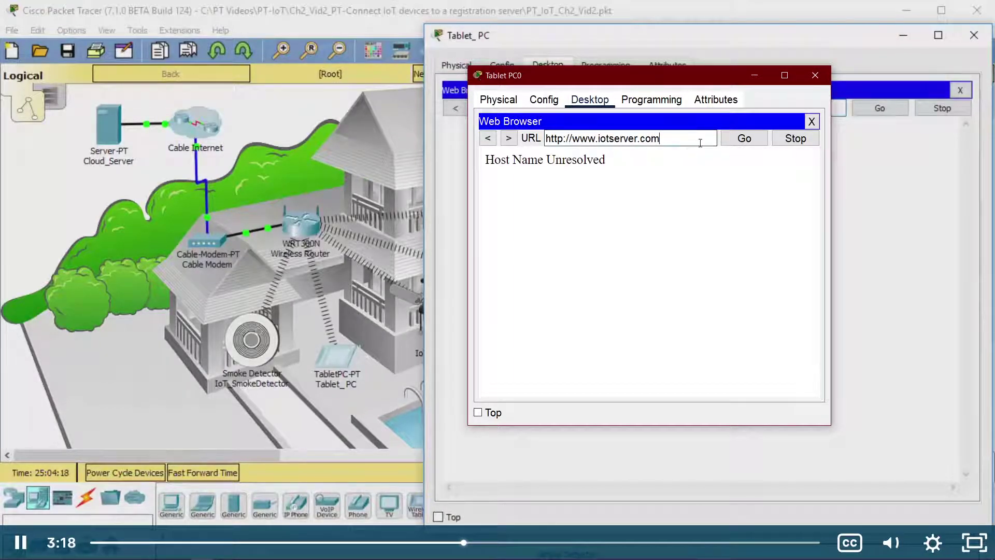
Step: Pause the tutorial at 3:23, view the tablet's Host Name Unresolved result, and close Tablet PC0
left_click(413, 188)
left_click(415, 195)
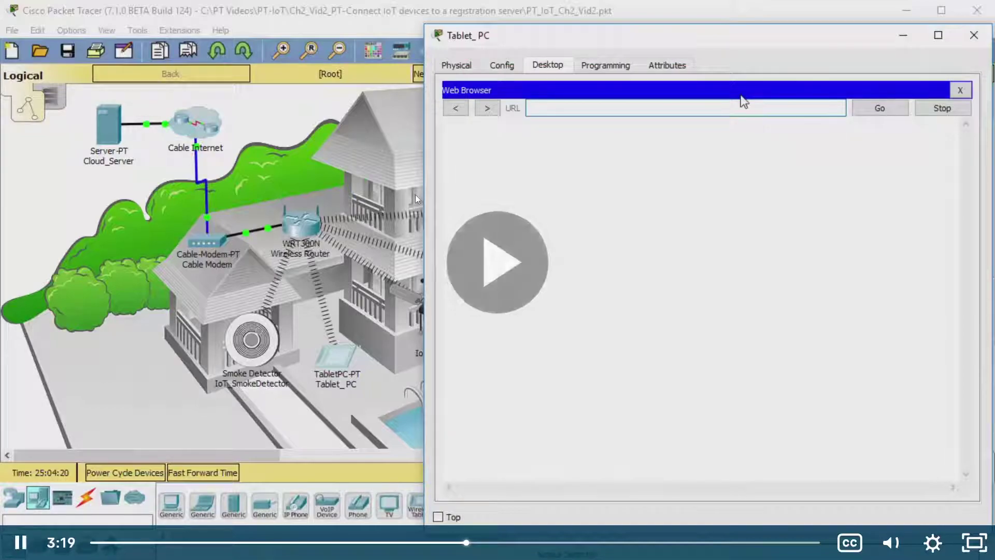
double_click(415, 199)
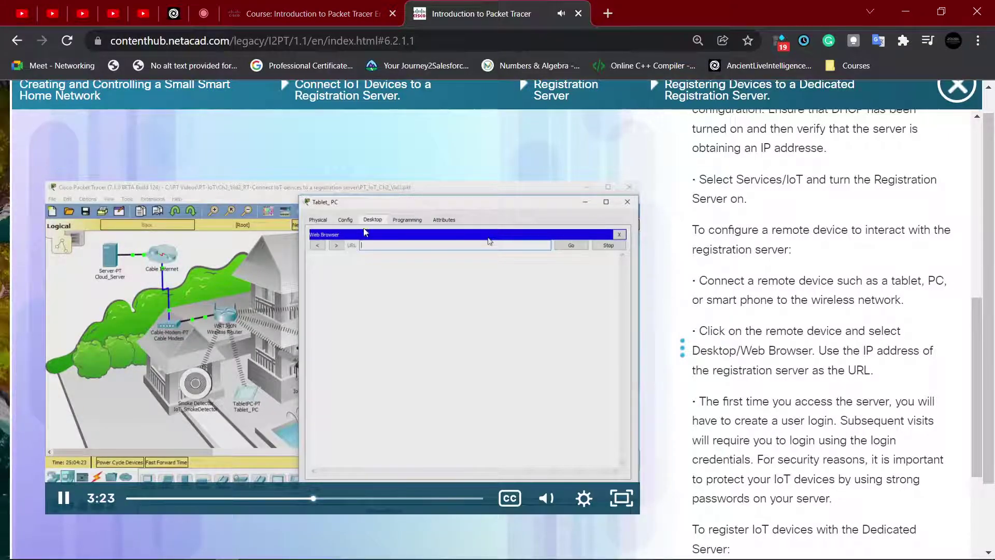
left_click(349, 294)
key("alt+Tab")
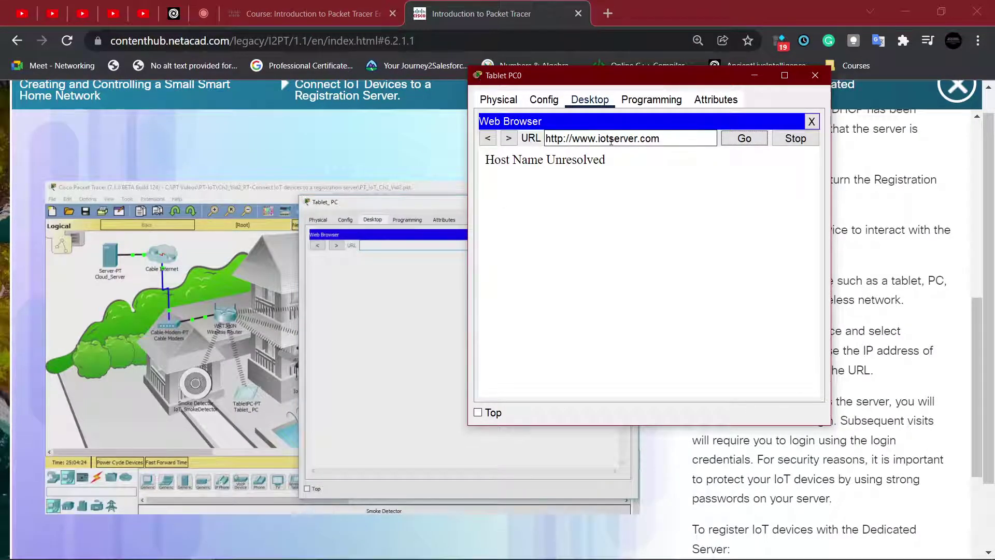
left_click(781, 140)
left_click(815, 75)
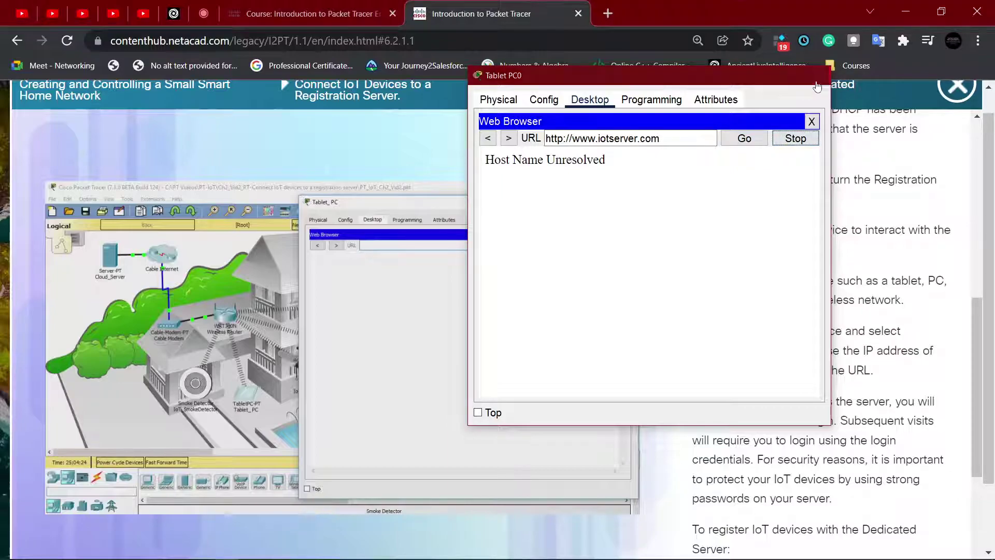
key("alt+Tab")
key("Tab")
key("shift+Tab")
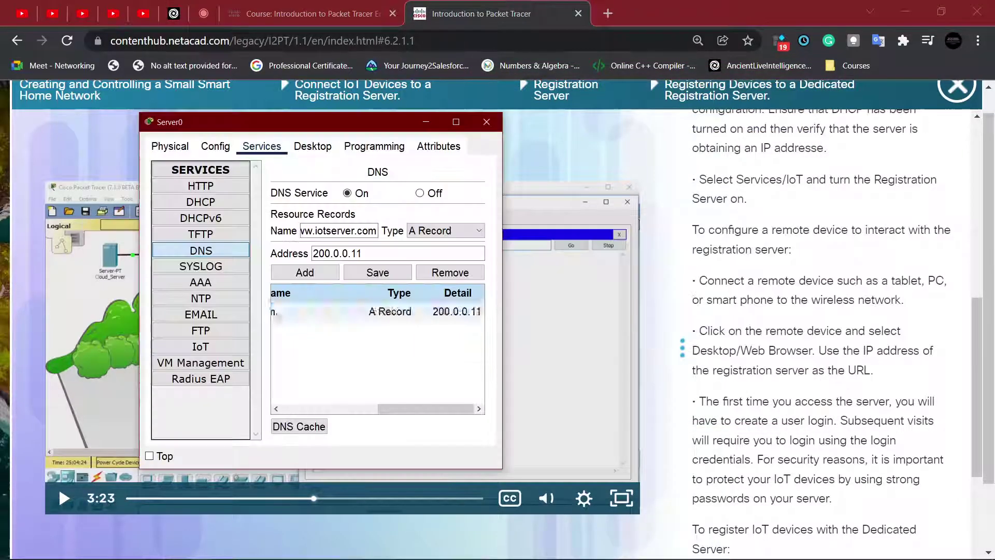
left_click(400, 309)
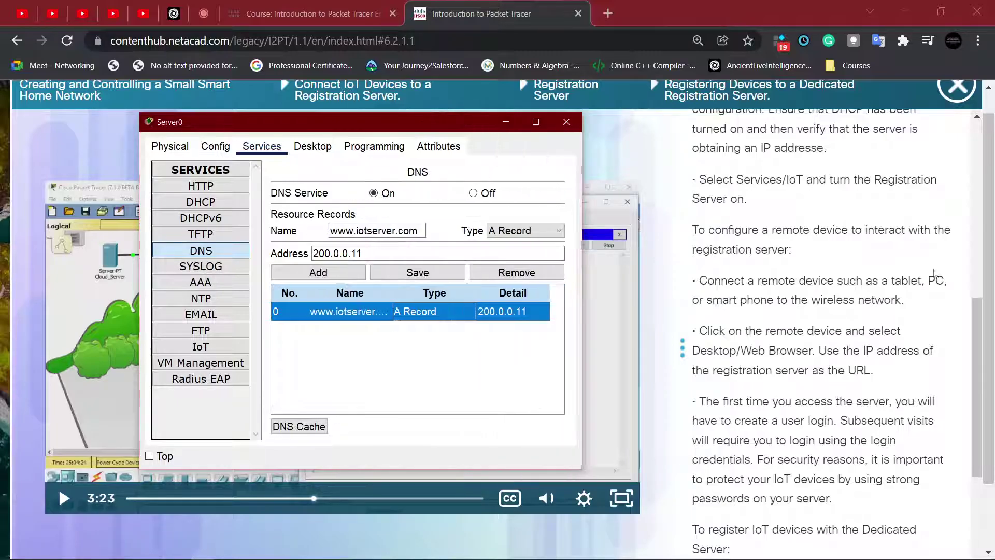
key("alt+Tab")
key("alt+Tab")
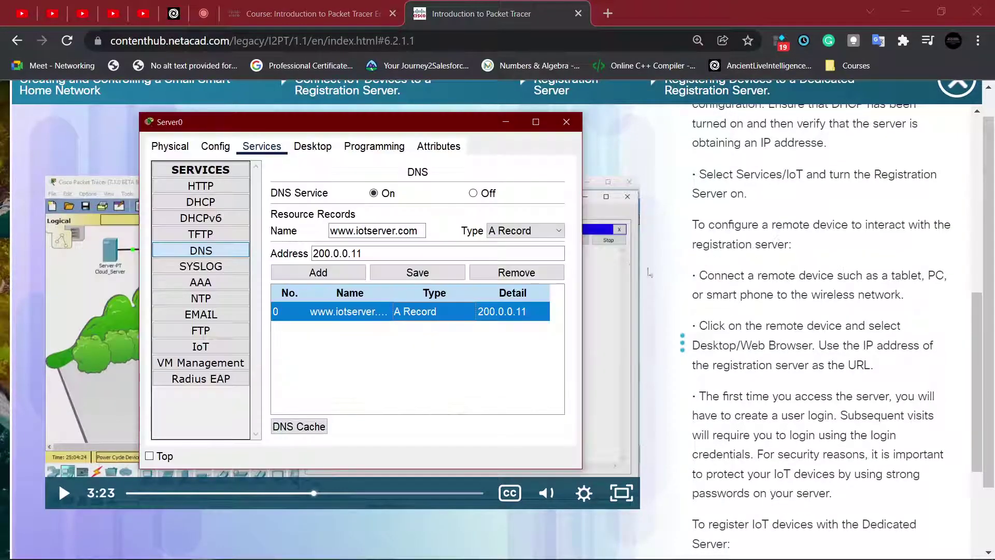
left_click(490, 273)
left_click(351, 229)
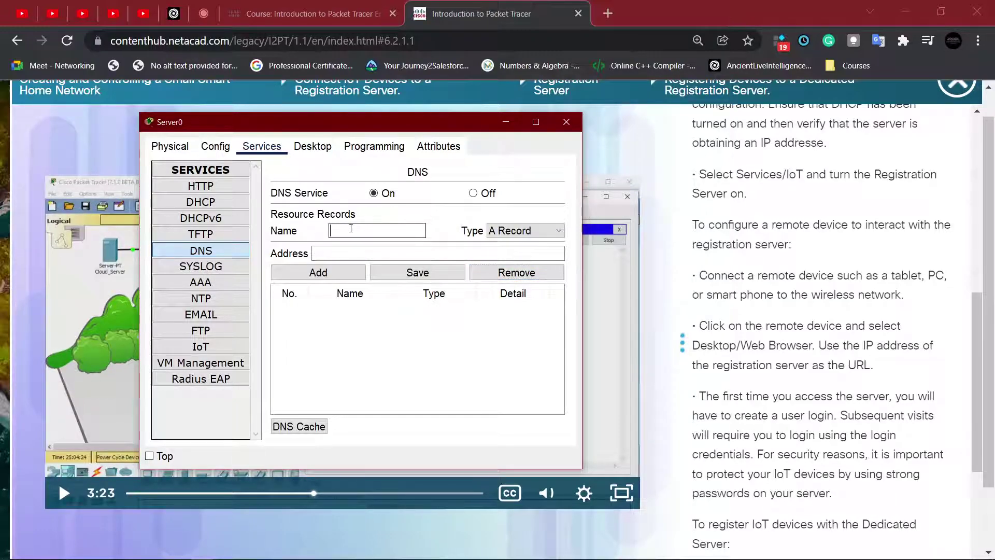
type("www.iotserver.com")
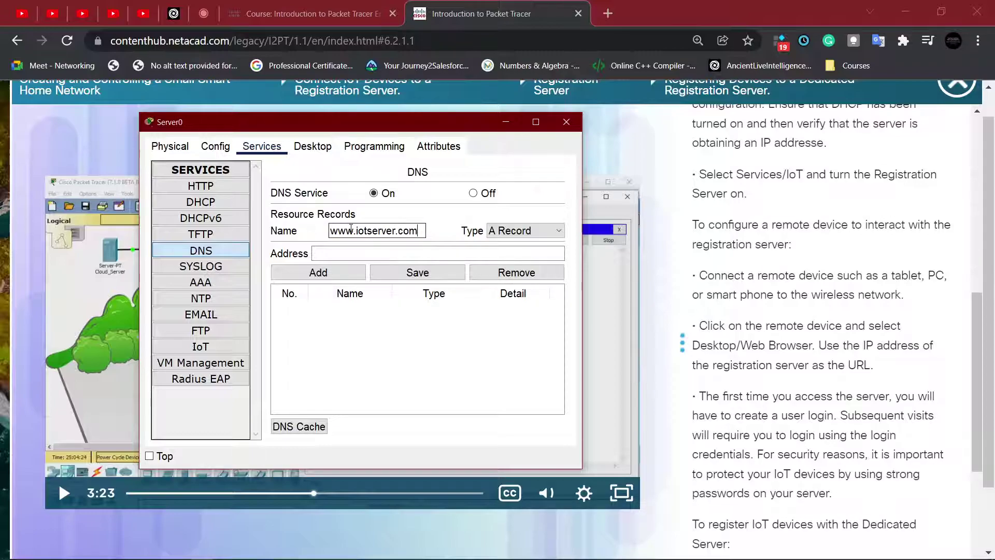
left_click(361, 249)
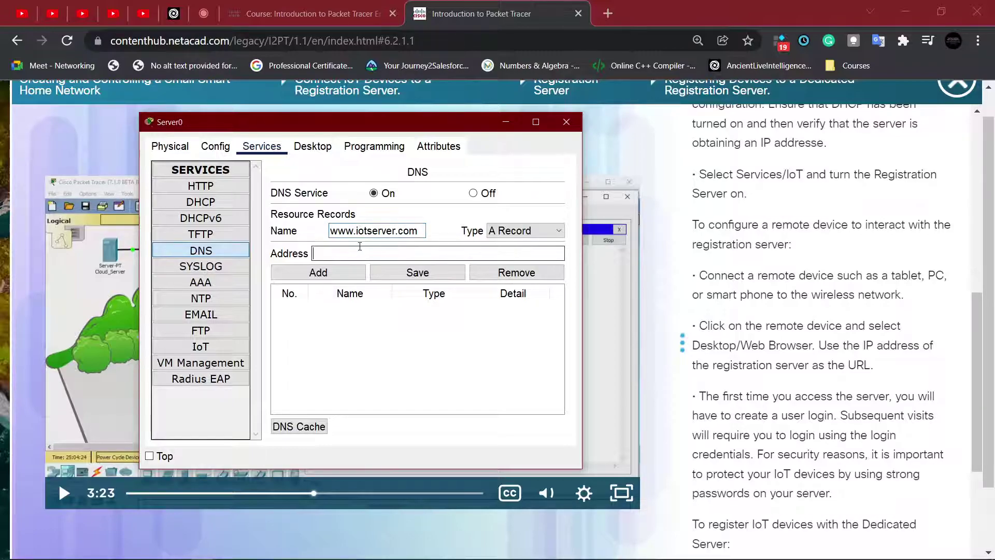
type("200.0.0.11")
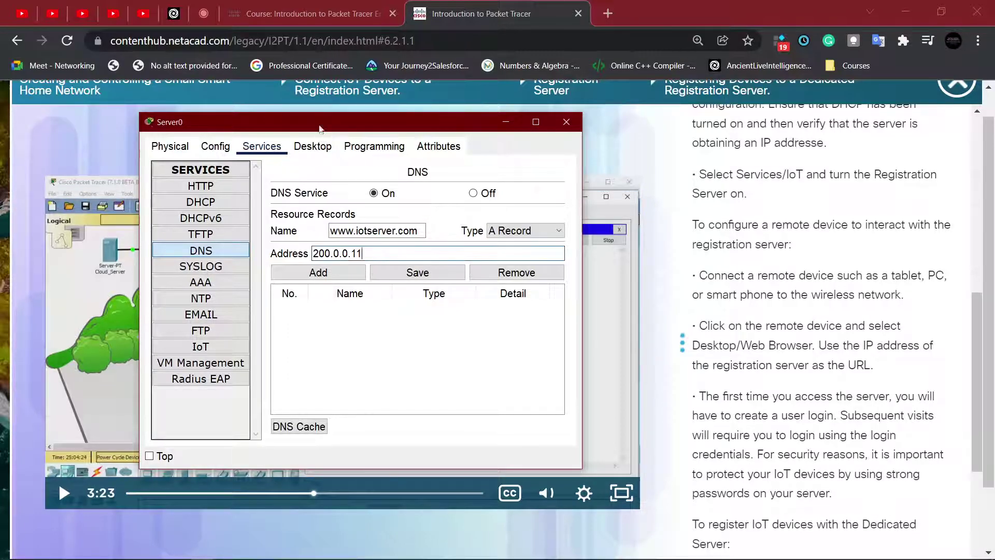
left_click(202, 150)
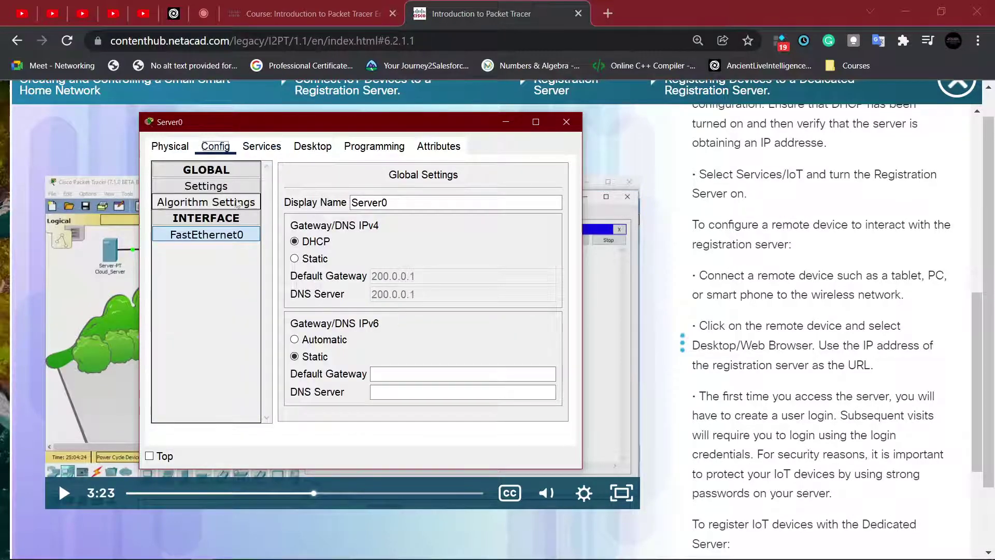
left_click(241, 236)
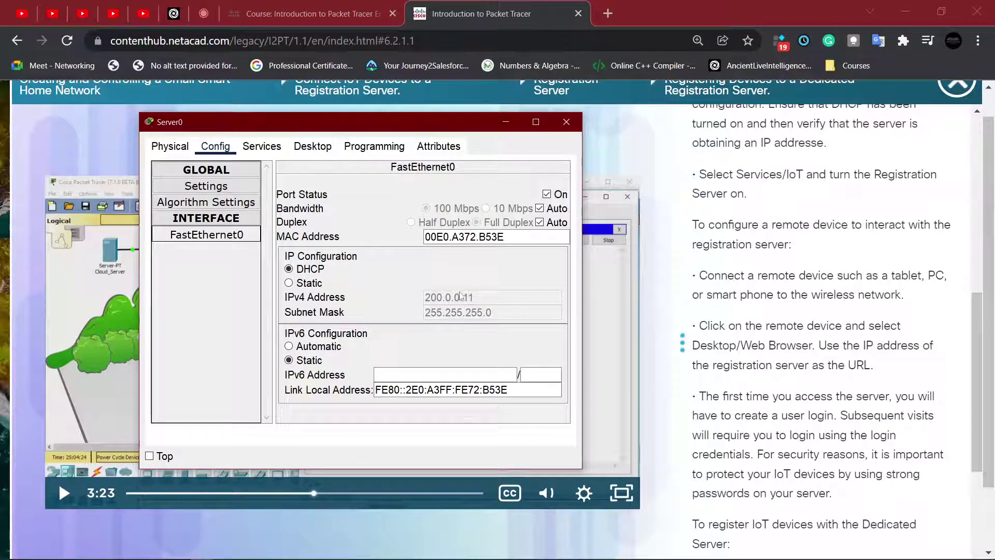
left_click(325, 147)
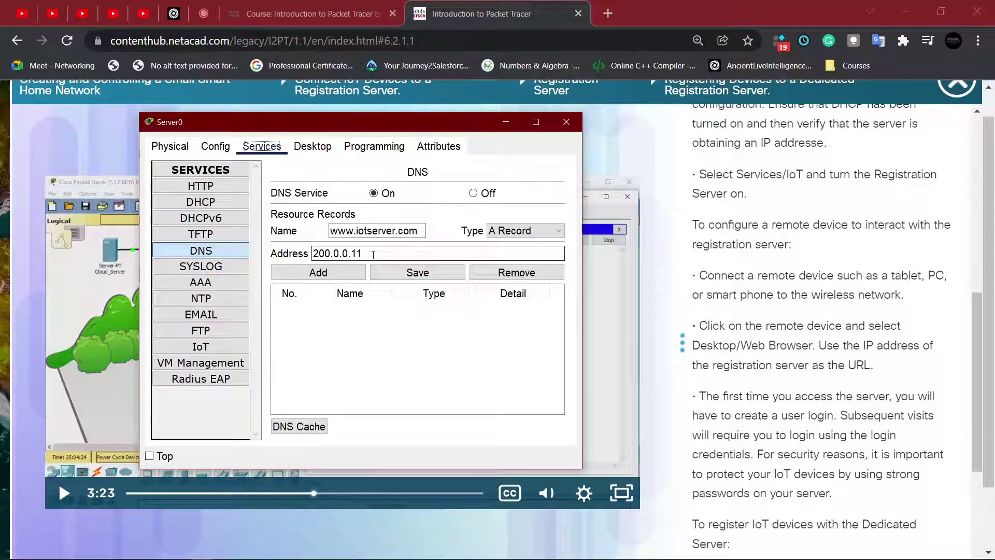
left_click(354, 273)
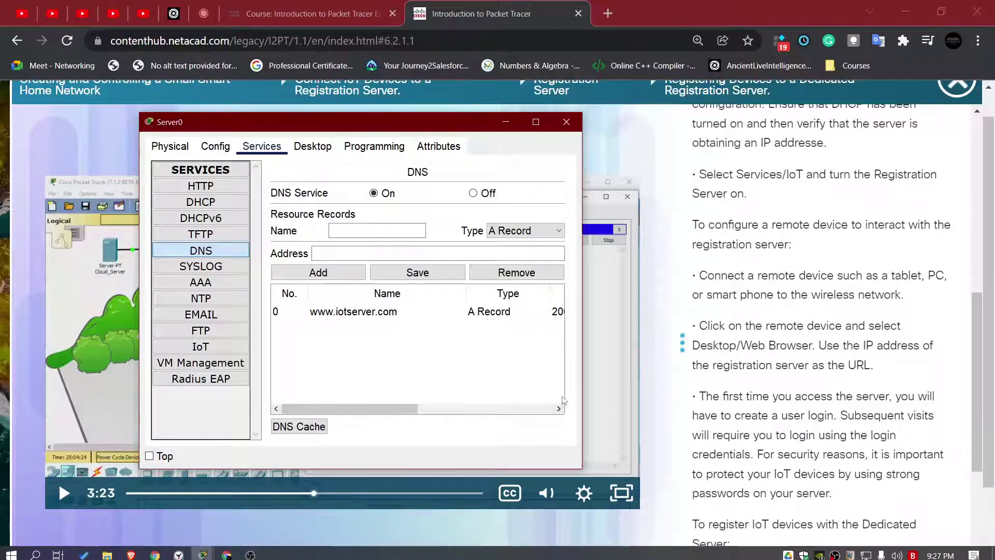
Step: Bring the Smart_Home network workspace to the front
key("alt+Tab")
key("alt+Tab")
key("alt+Tab")
key("alt+Tab")
key("alt+Tab")
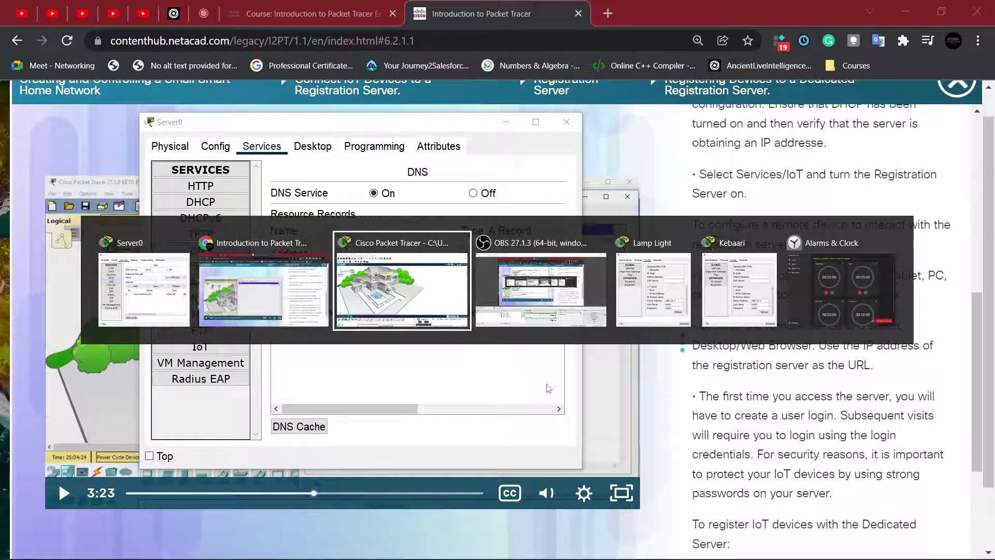
key("alt+Tab")
key("alt+Tab")
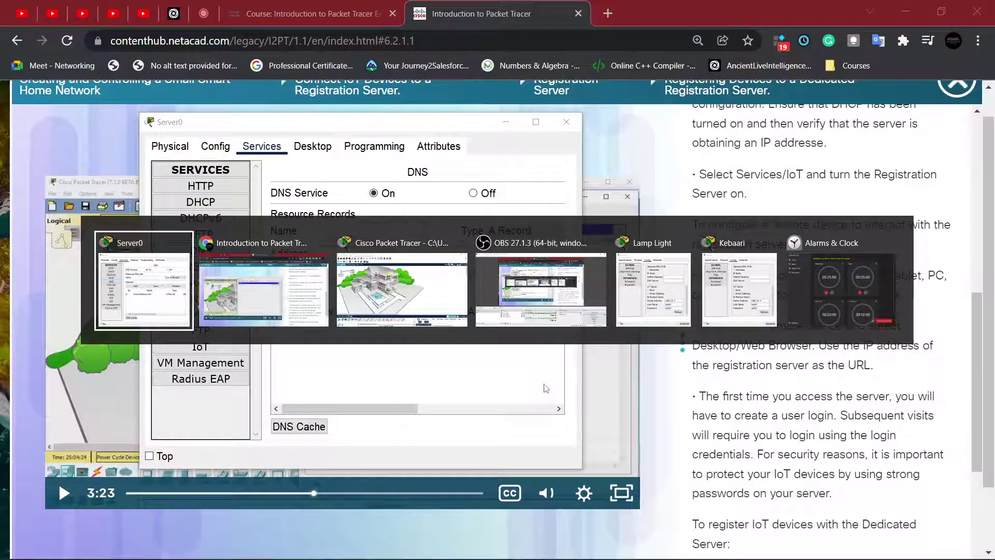
key("alt+Tab")
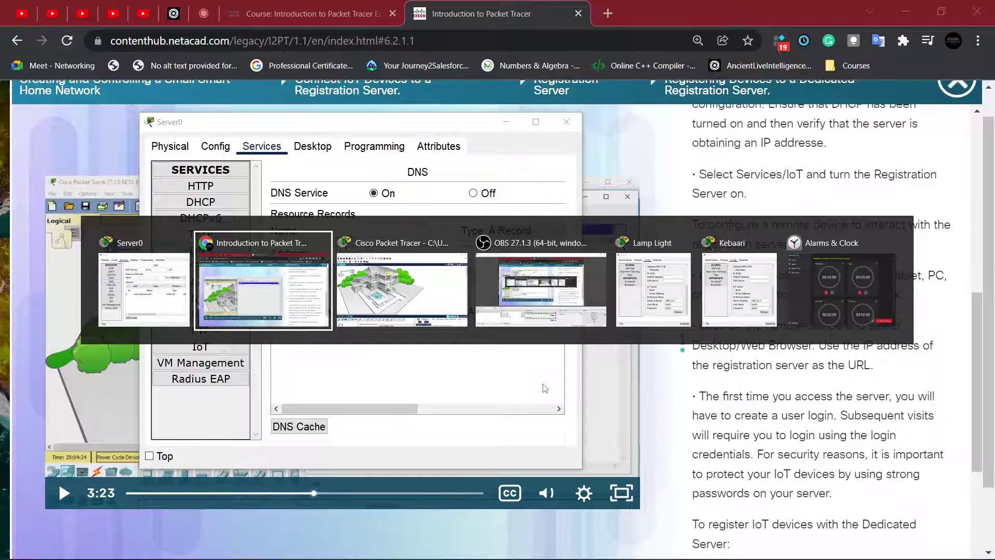
key("alt+Tab")
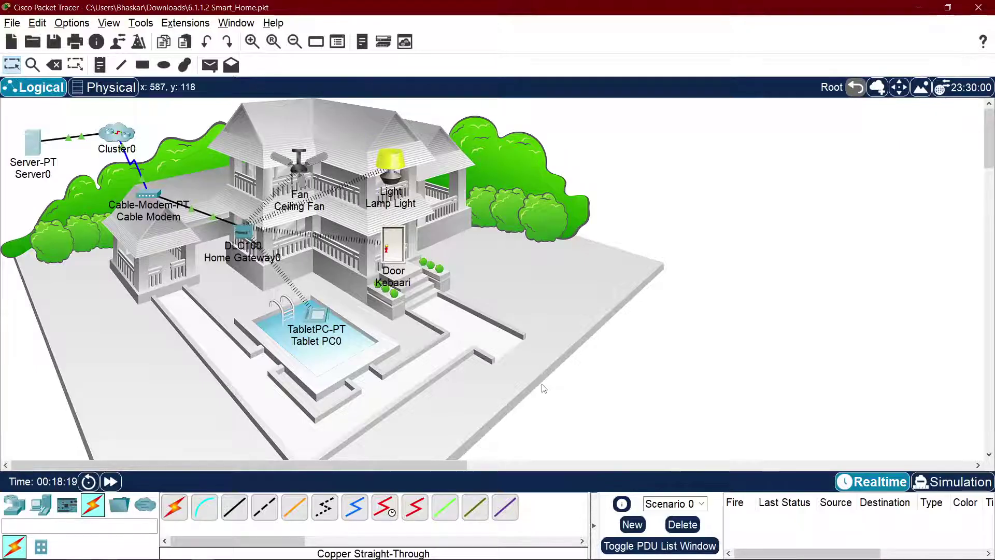
left_click(388, 254)
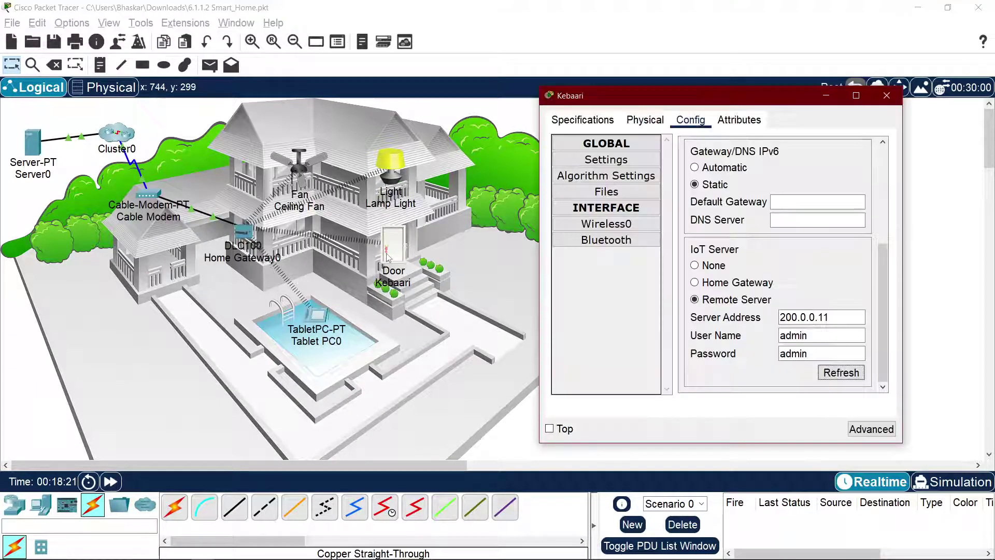
left_click(312, 332)
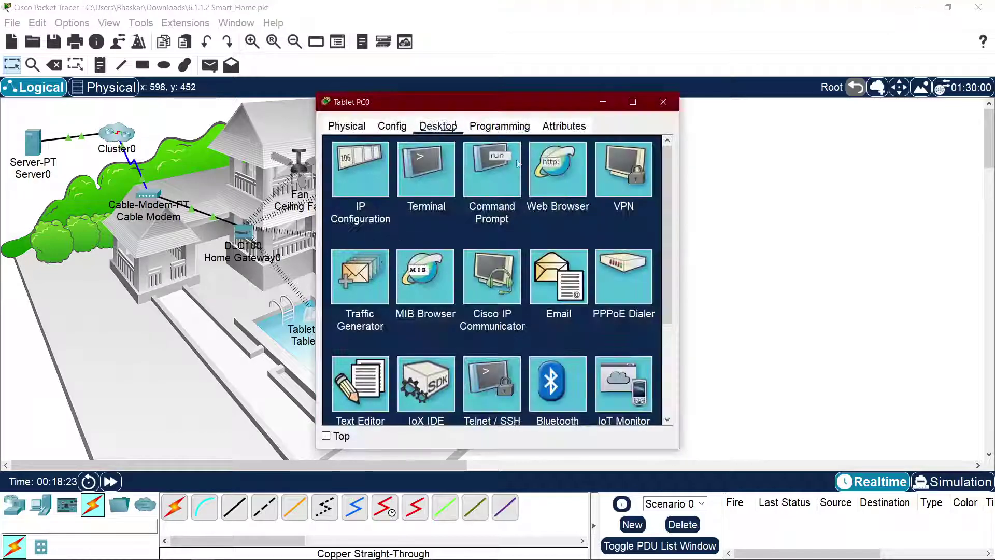
left_click(541, 168)
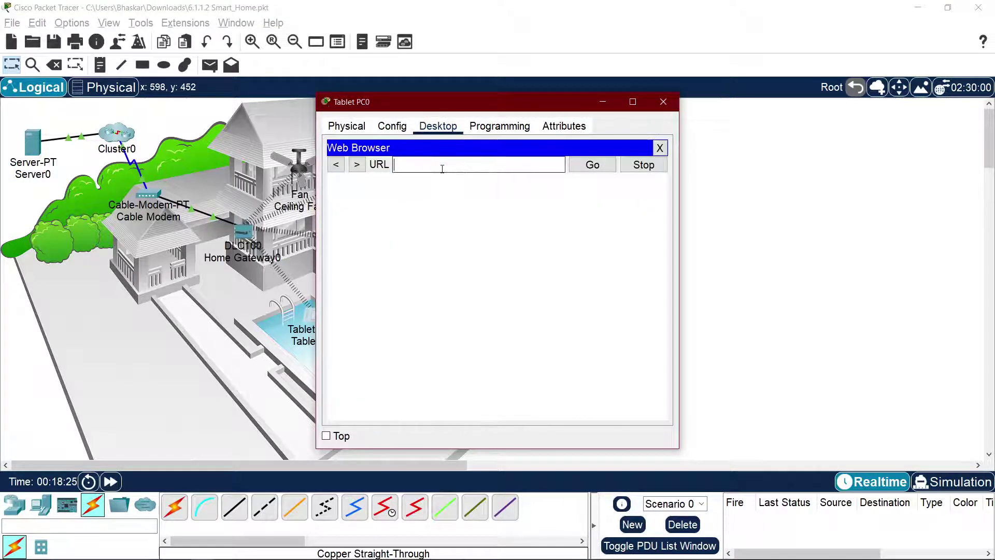
type("www.io")
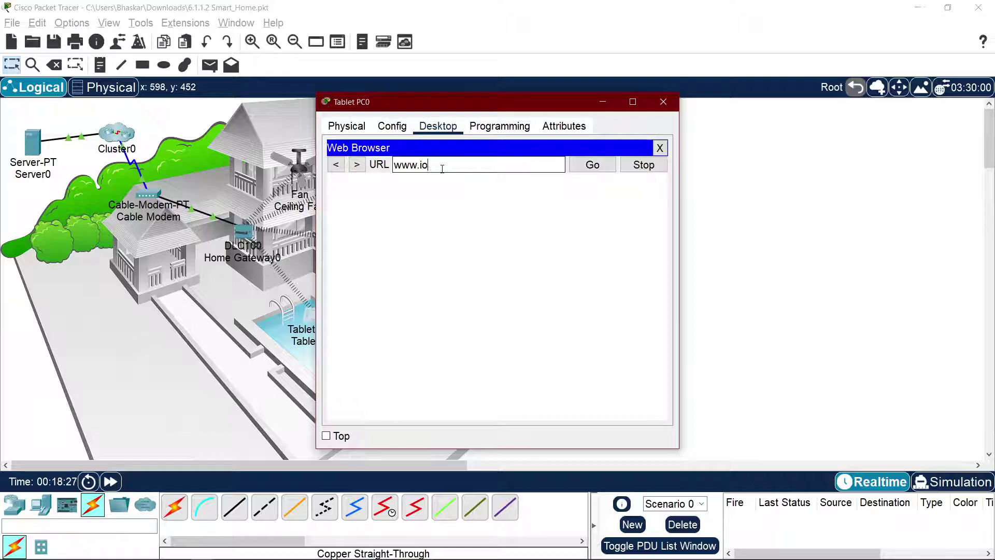
type("tserver.com")
key("Return")
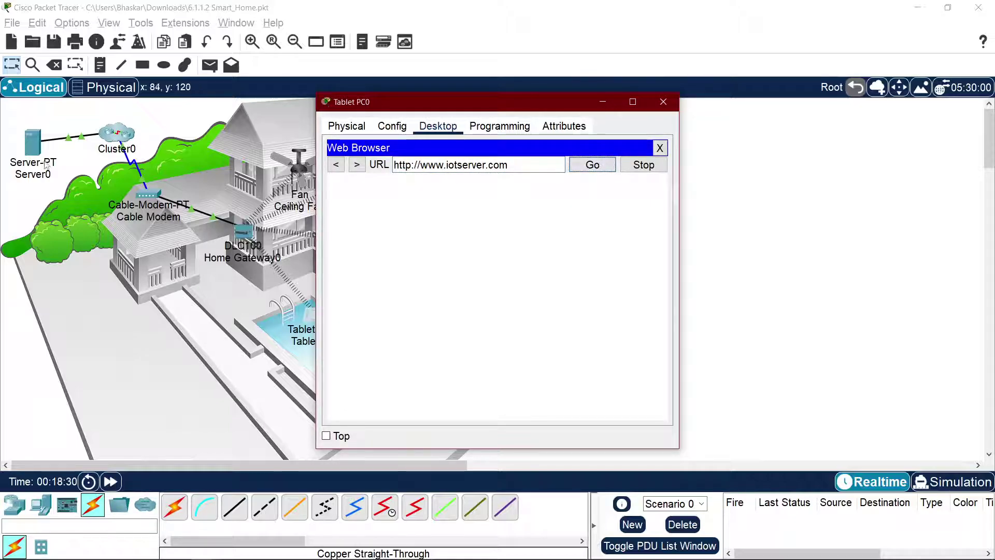
Step: Inspect Server0's HTTP, DNS and IoT registration server services
left_click(44, 144)
left_click(33, 141)
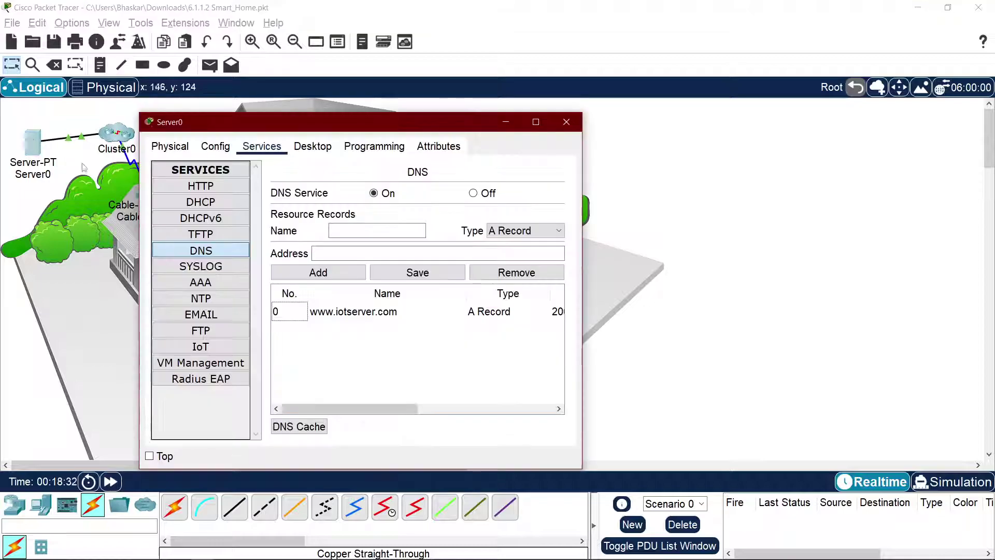
left_click(213, 187)
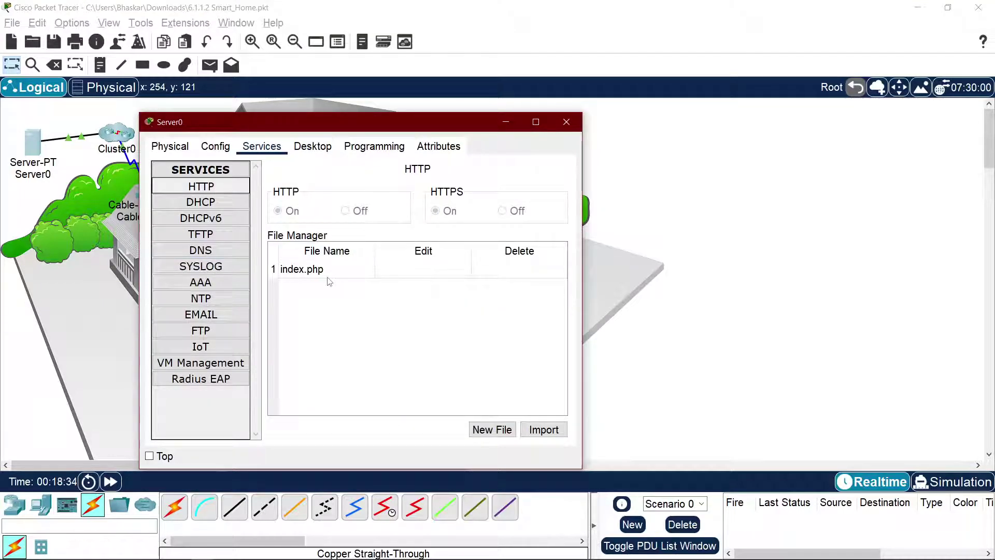
key("Down")
key("Down")
key("Down")
key("Down")
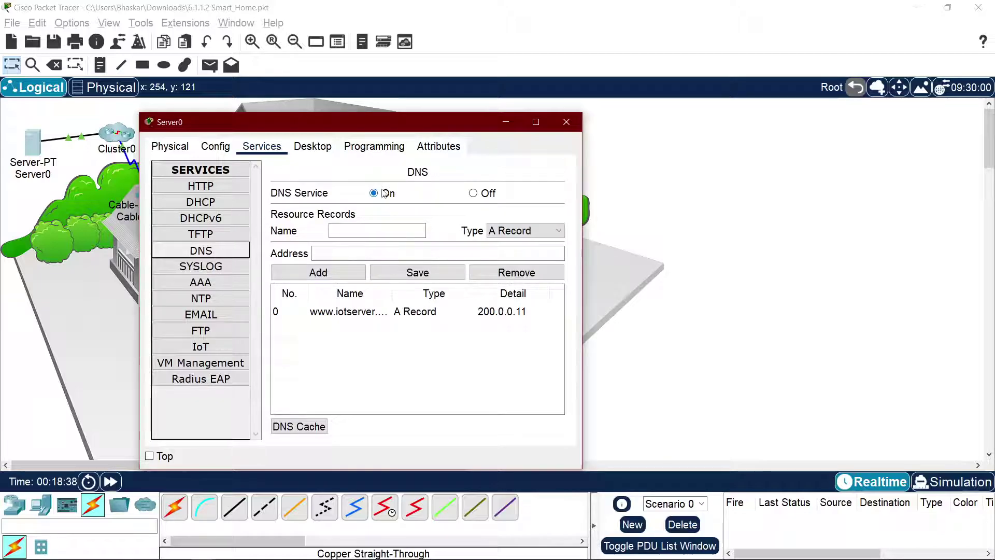
left_click(209, 347)
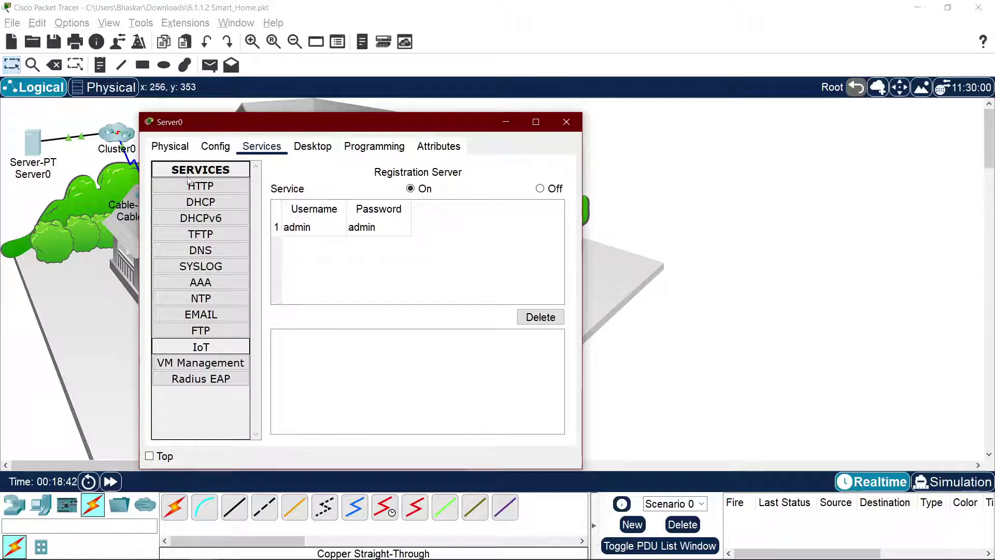
left_click(503, 122)
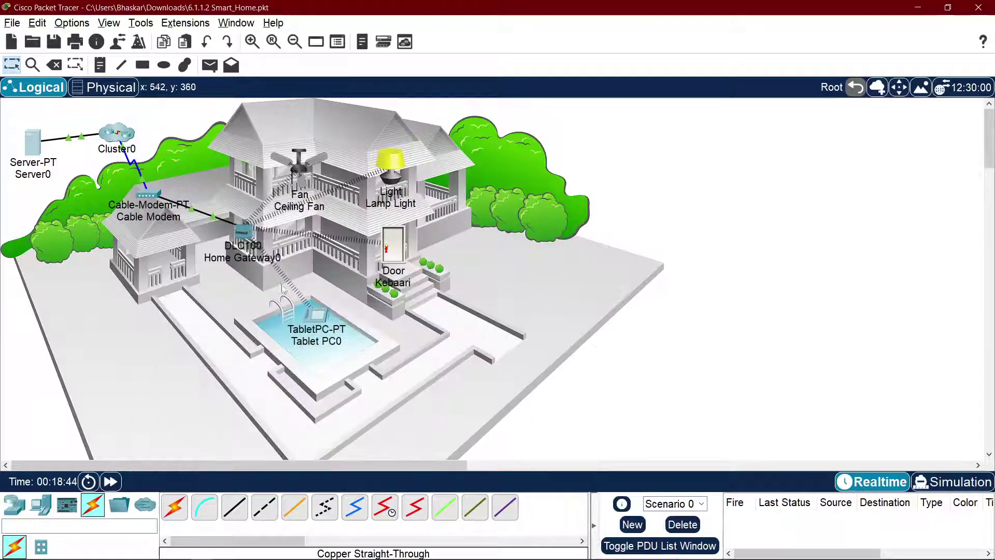
left_click(318, 327)
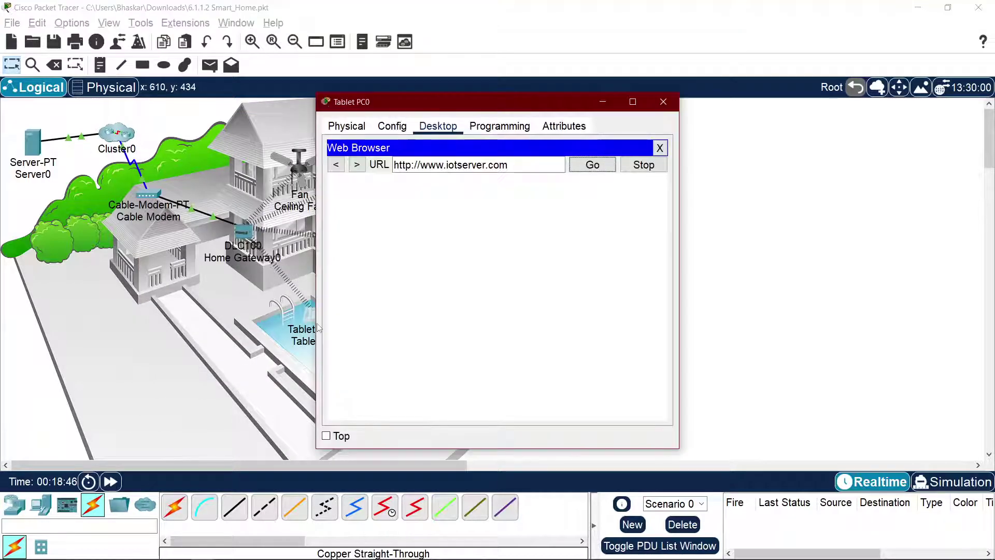
left_click(582, 172)
left_click(809, 228)
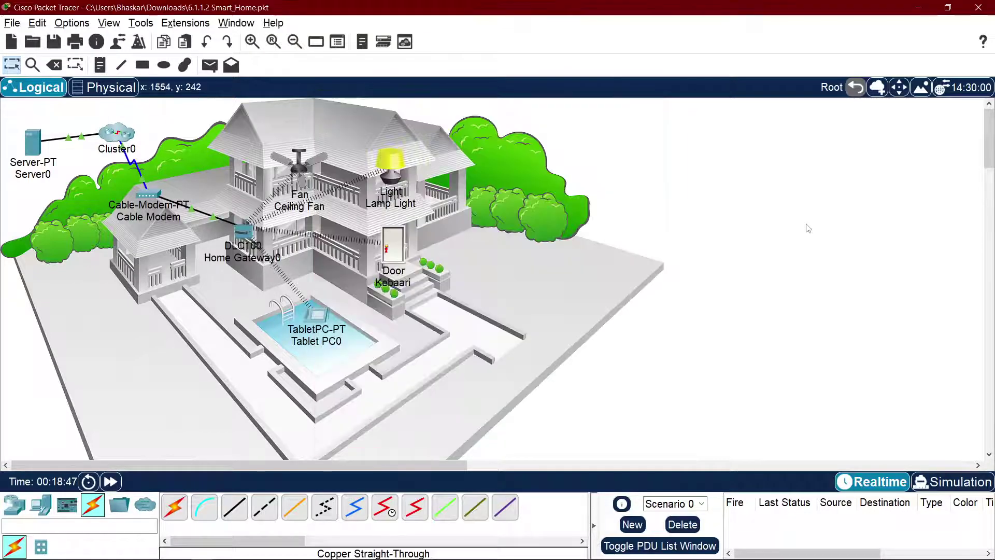
key("alt+Tab")
key("alt+Tab")
key("alt+Tab")
key("alt+Tab")
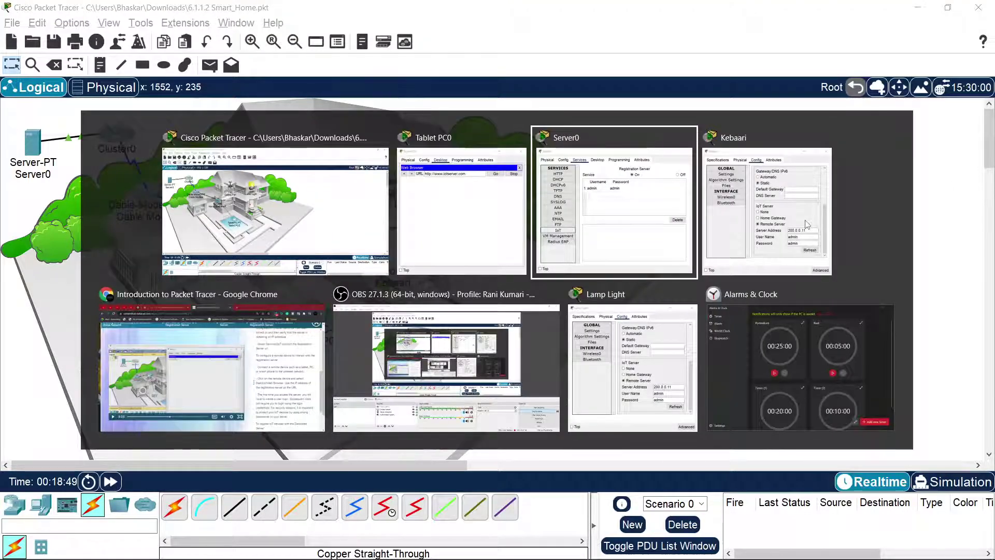
Step: Briefly play the NetAcad lesson, pause at the login step, and go back to Packet Tracer
key("space")
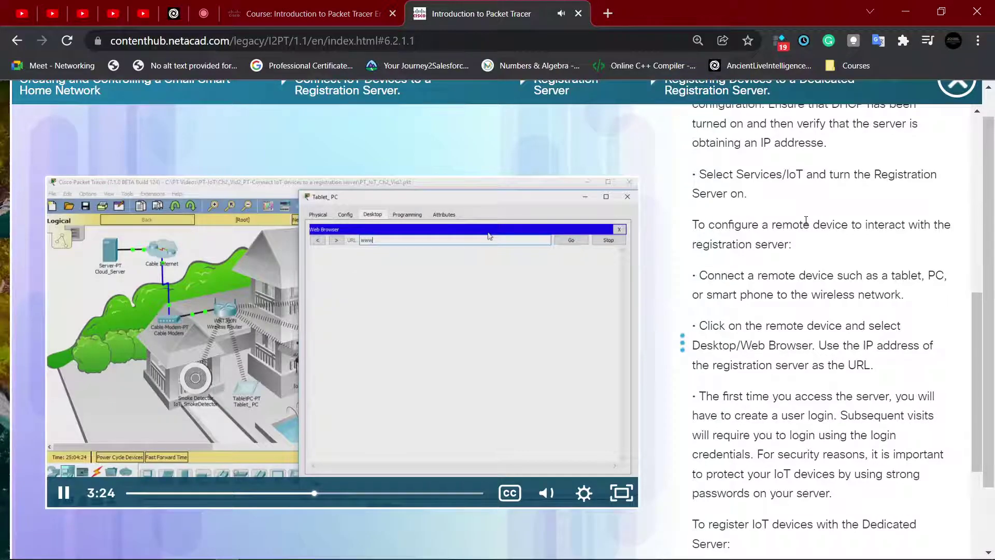
key("space")
key("space")
key("space")
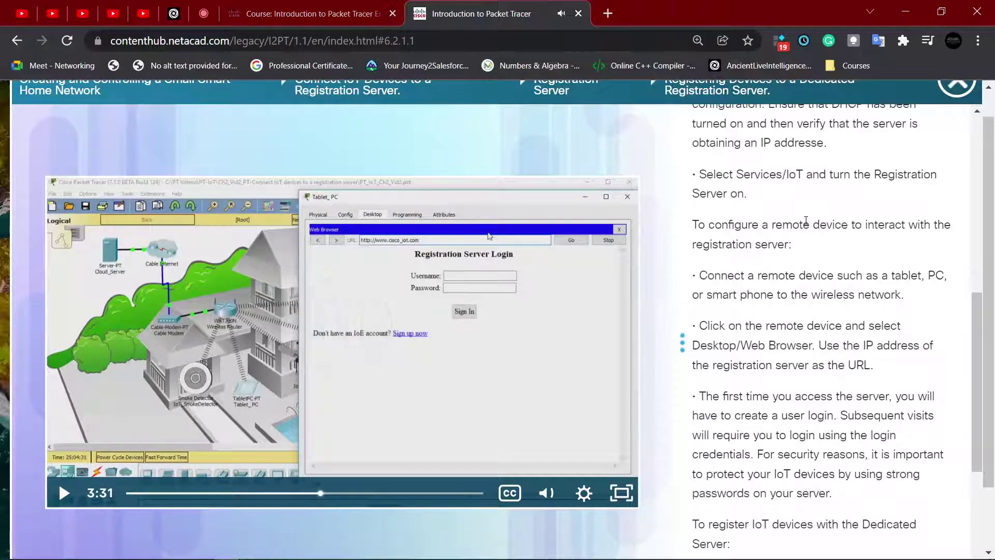
key("alt+Tab")
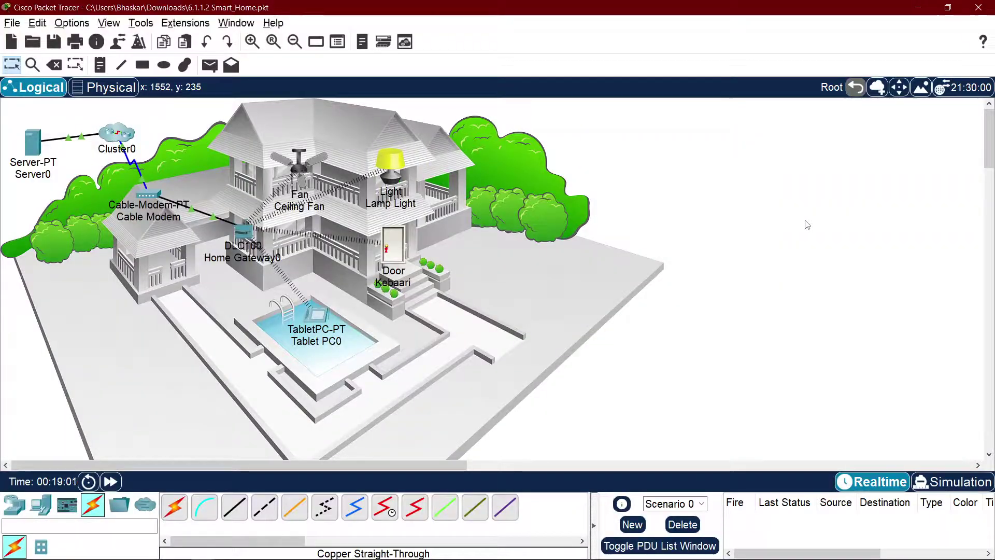
Step: Stop the tablet's pending page load and close the Tablet PC0 window
key("alt+Tab")
key("alt+Tab")
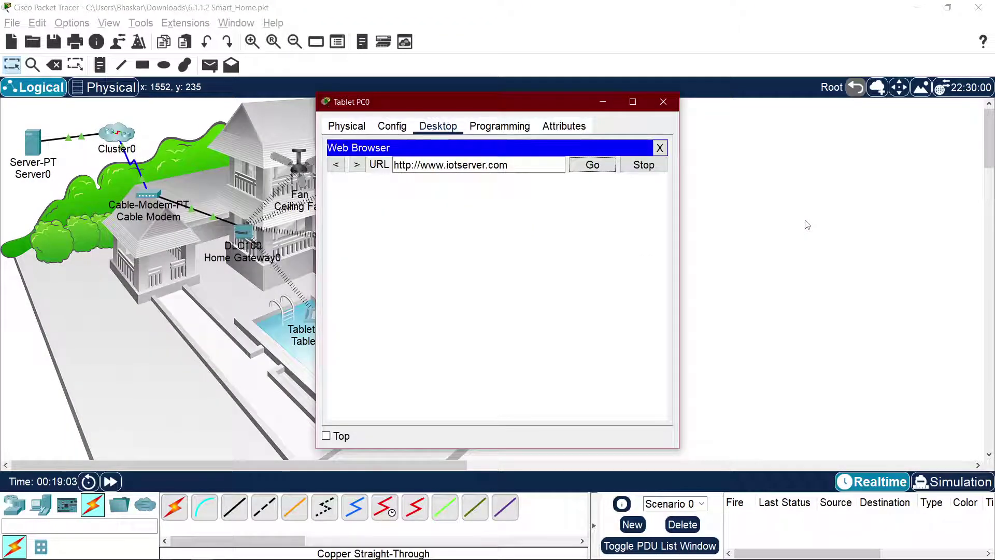
left_click(641, 170)
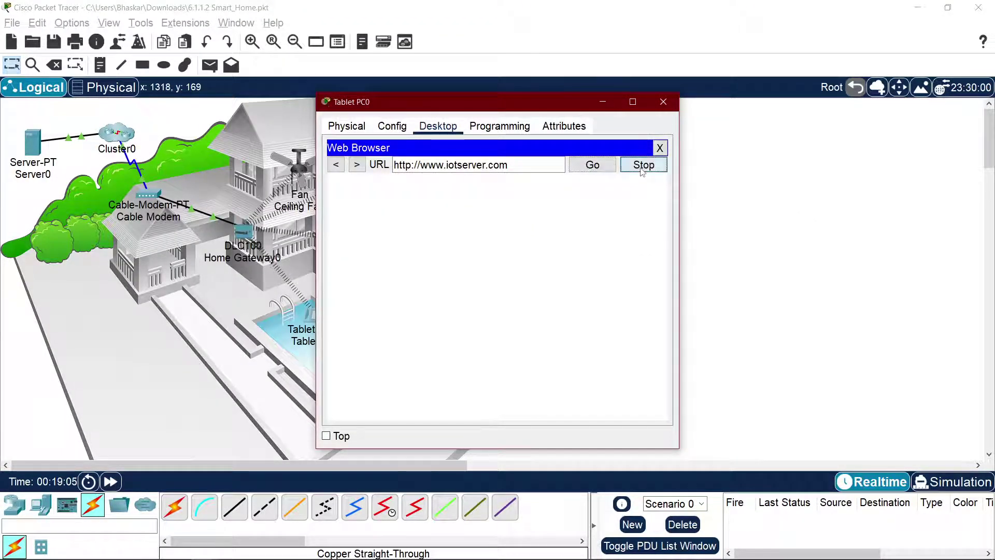
left_click_drag(575, 102, 728, 105)
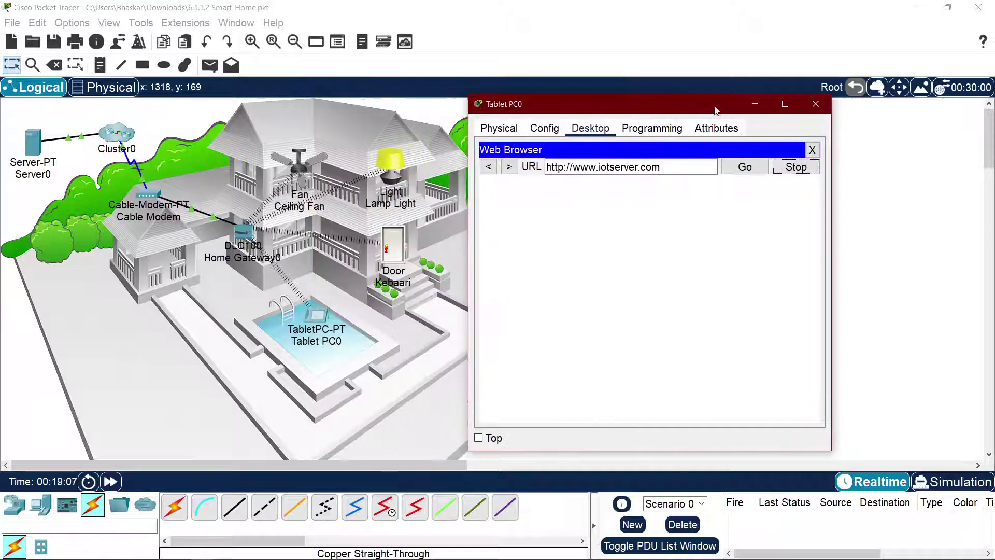
left_click(816, 104)
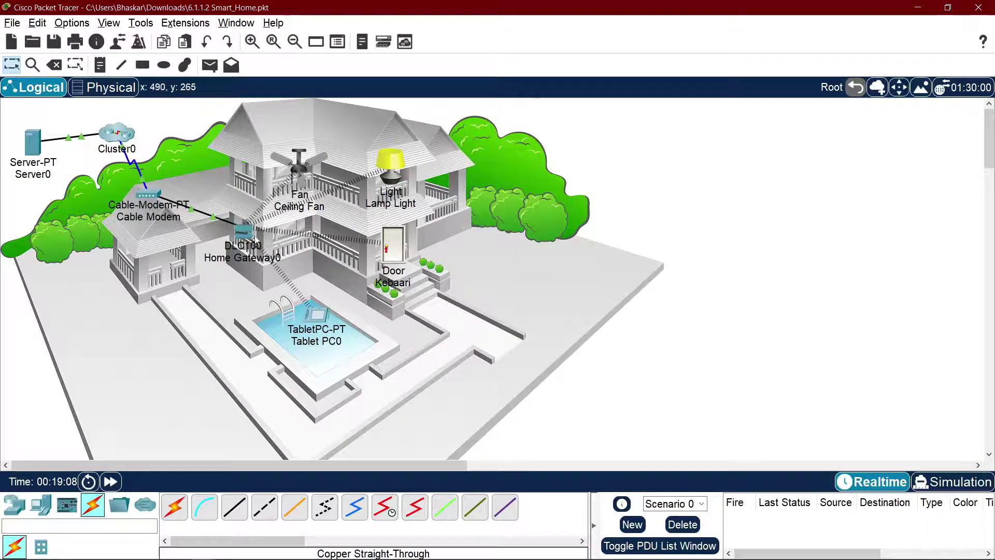
Step: Confirm Home Gateway0's Internet interface uses DHCP (200.0.0.12, DNS 200.0.0.1), then reopen Tablet PC0
double_click(253, 234)
left_click(398, 127)
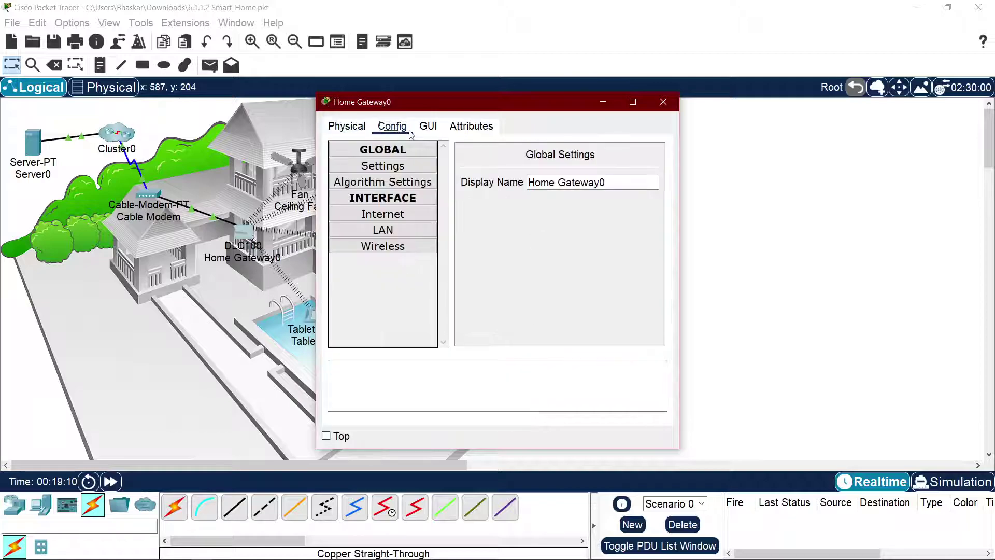
left_click(400, 215)
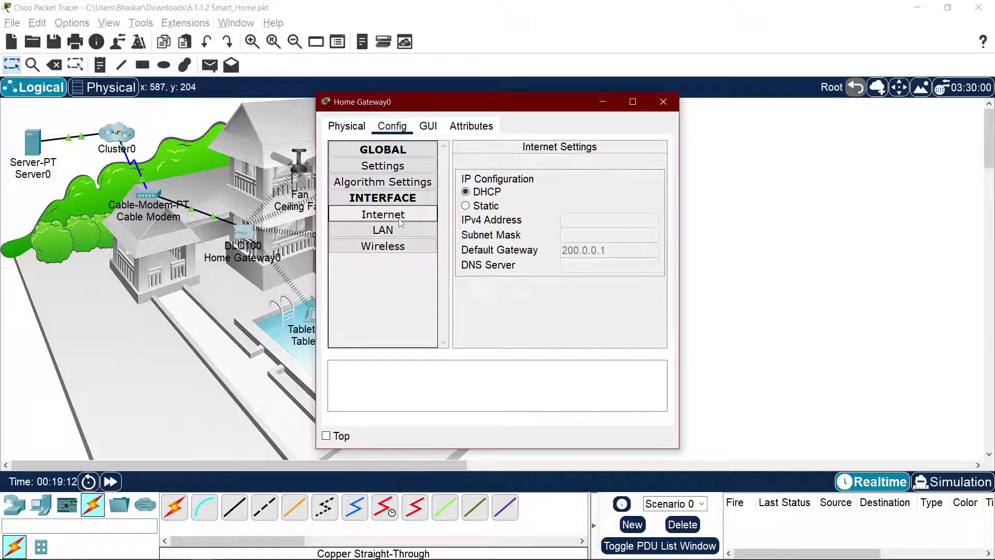
left_click(485, 192)
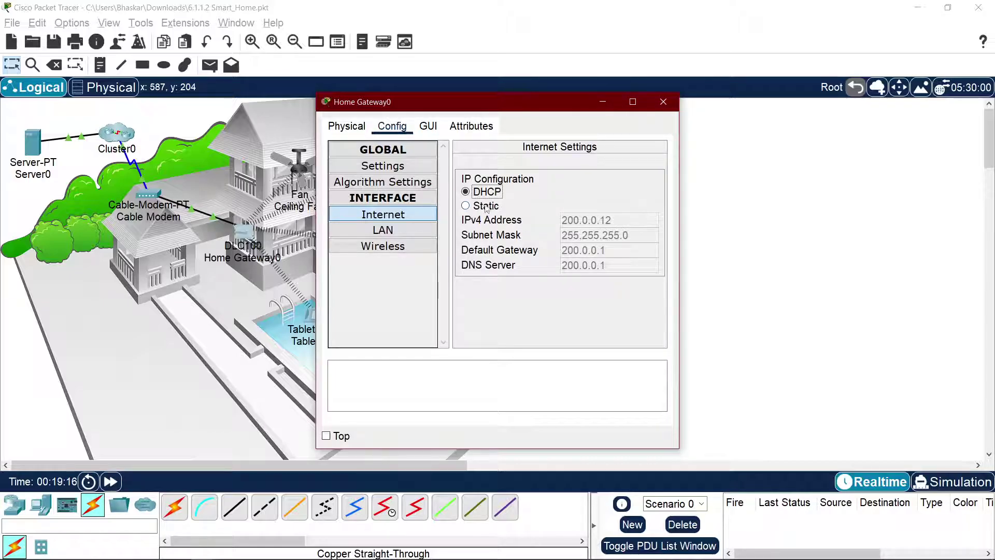
left_click(664, 101)
left_click(310, 311)
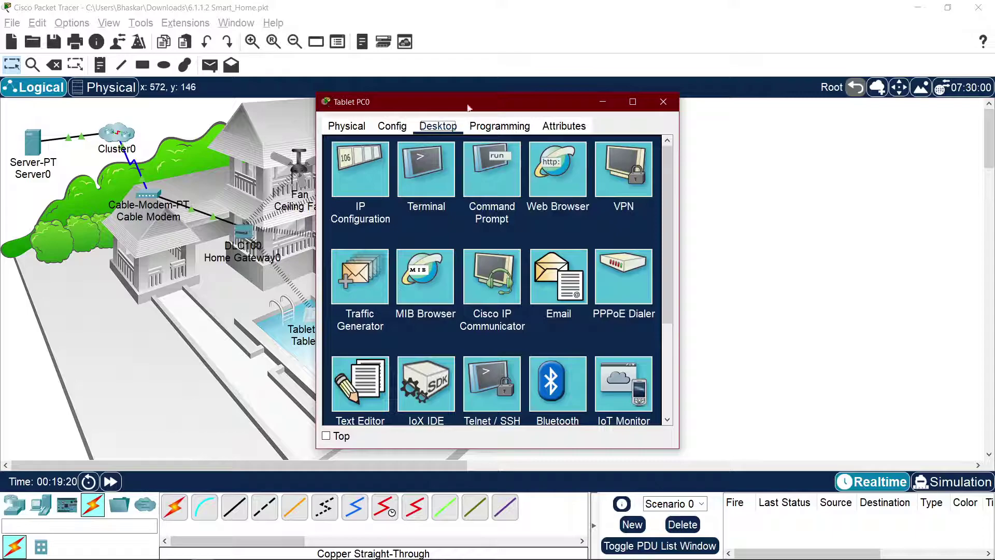
left_click_drag(637, 103, 828, 120)
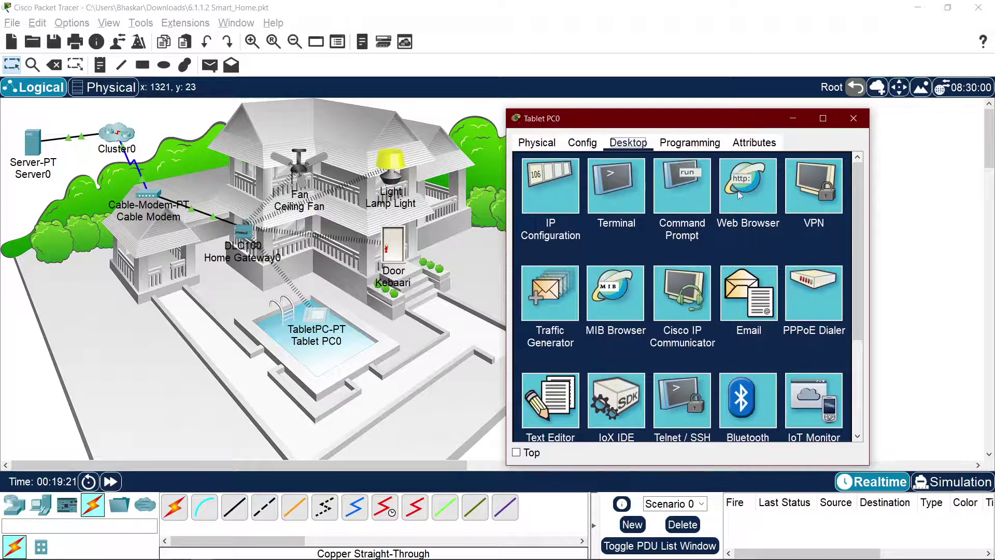
left_click(739, 195)
left_click(674, 181)
type("iotserver.com")
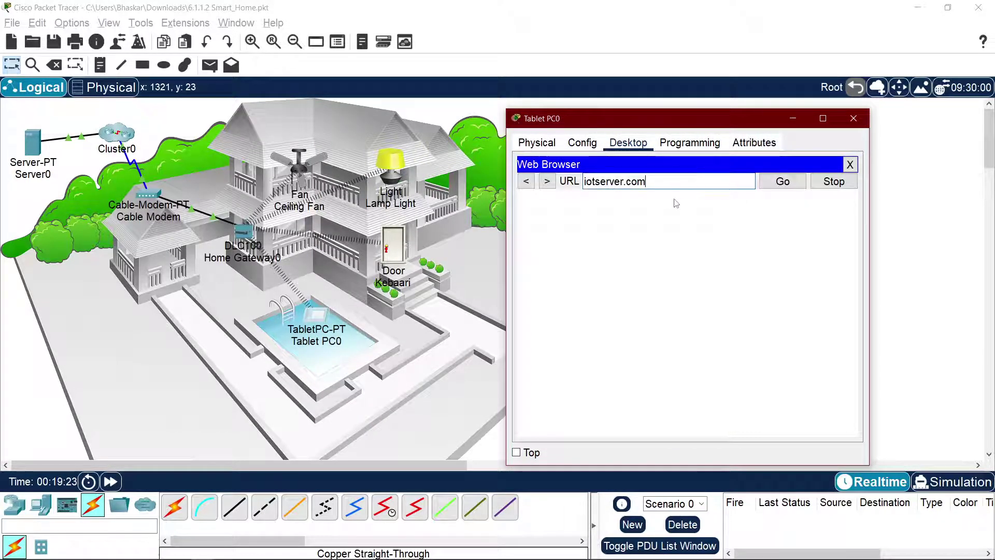
key("Home")
type("www.")
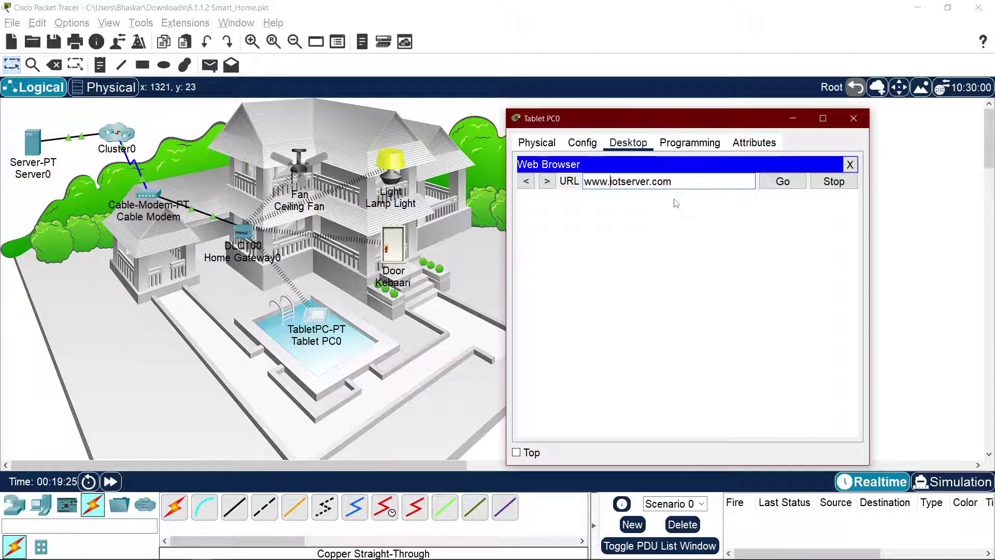
key("Home")
type("http://")
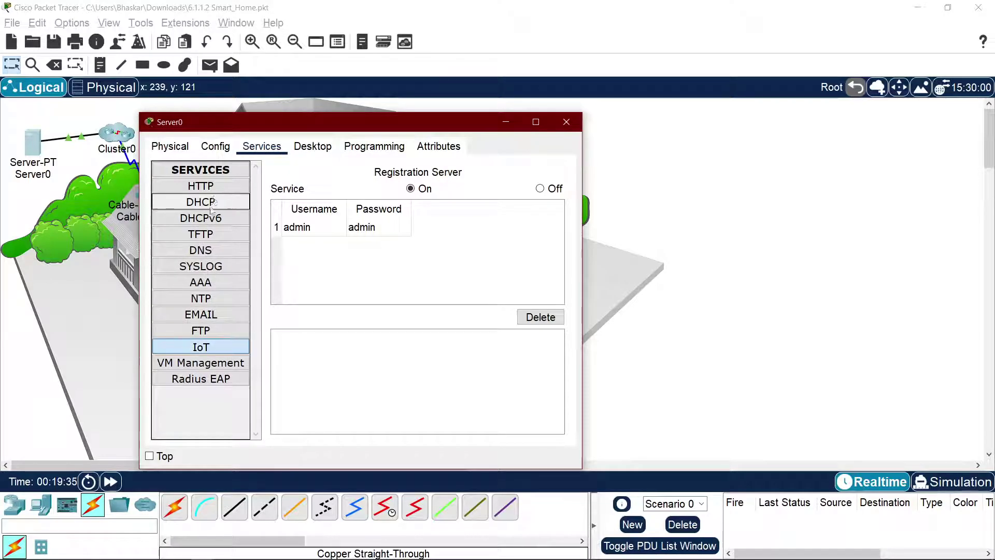
left_click(218, 250)
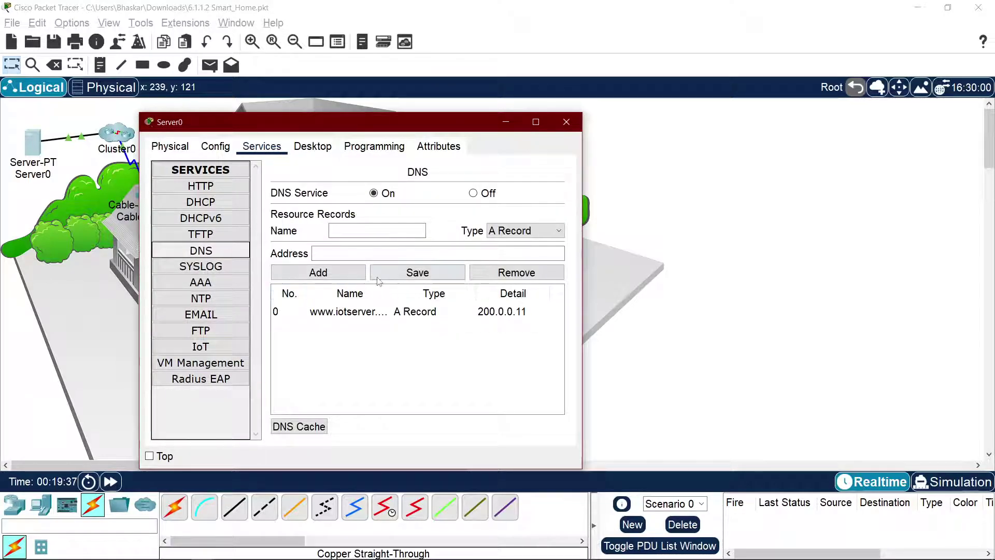
left_click_drag(388, 294, 419, 299)
left_click(389, 311)
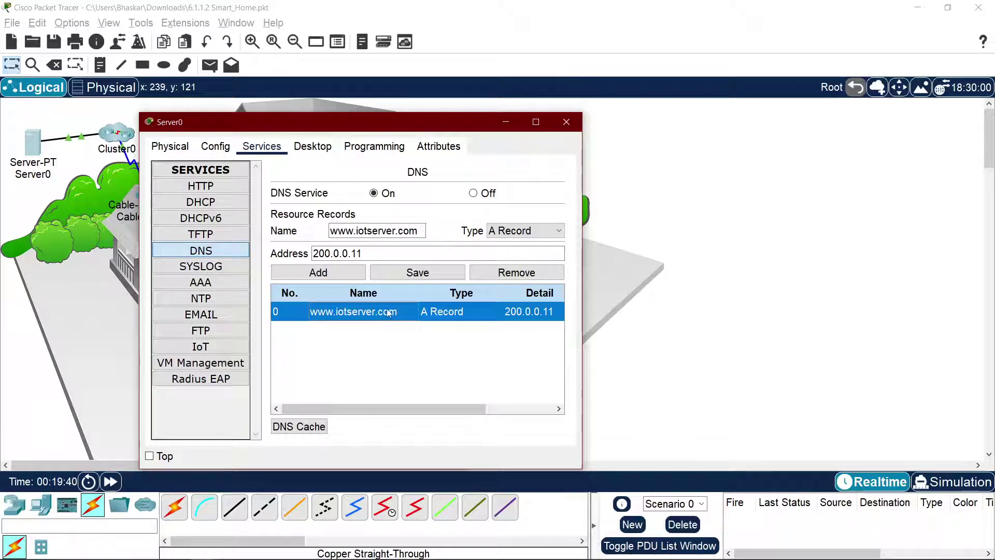
left_click(358, 255)
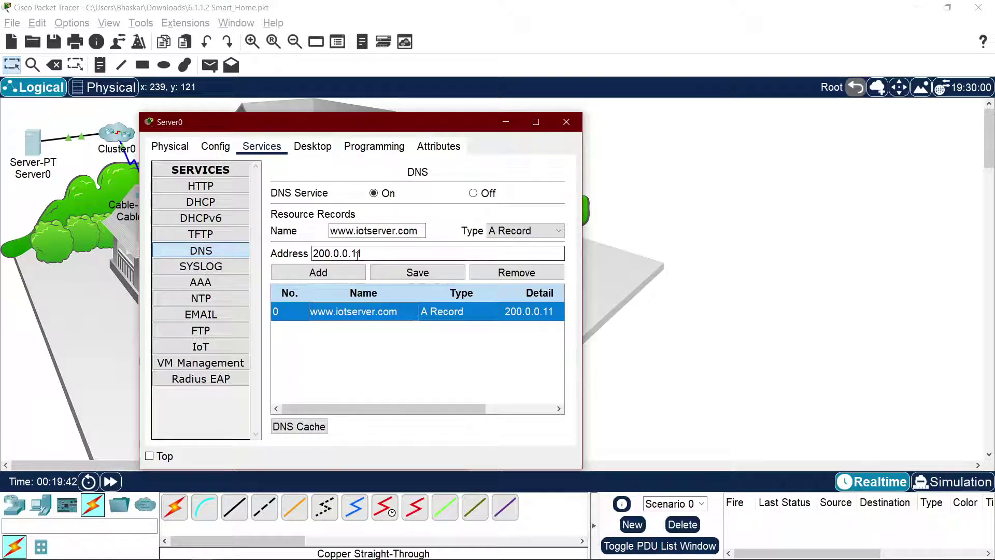
left_click(367, 255)
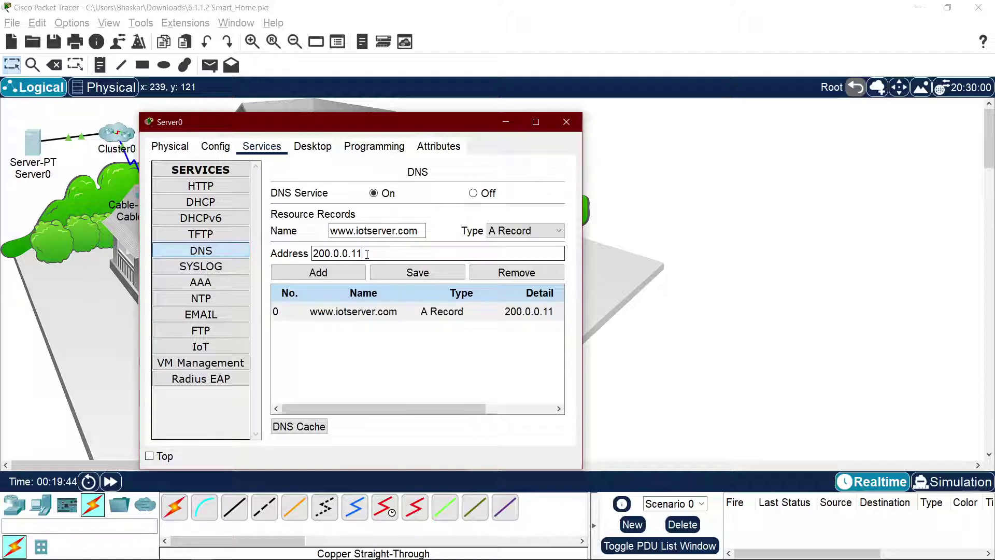
left_click_drag(469, 407, 356, 397)
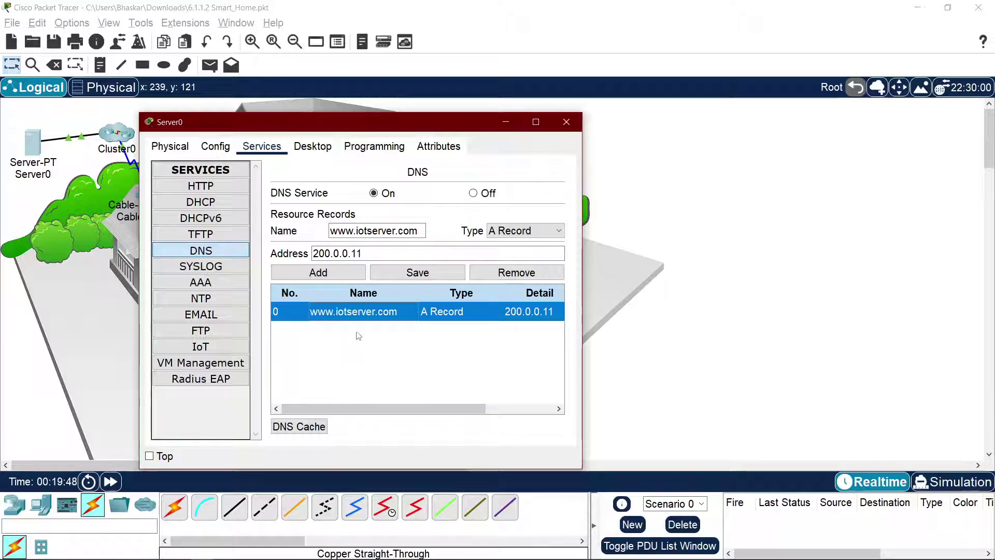
left_click(313, 146)
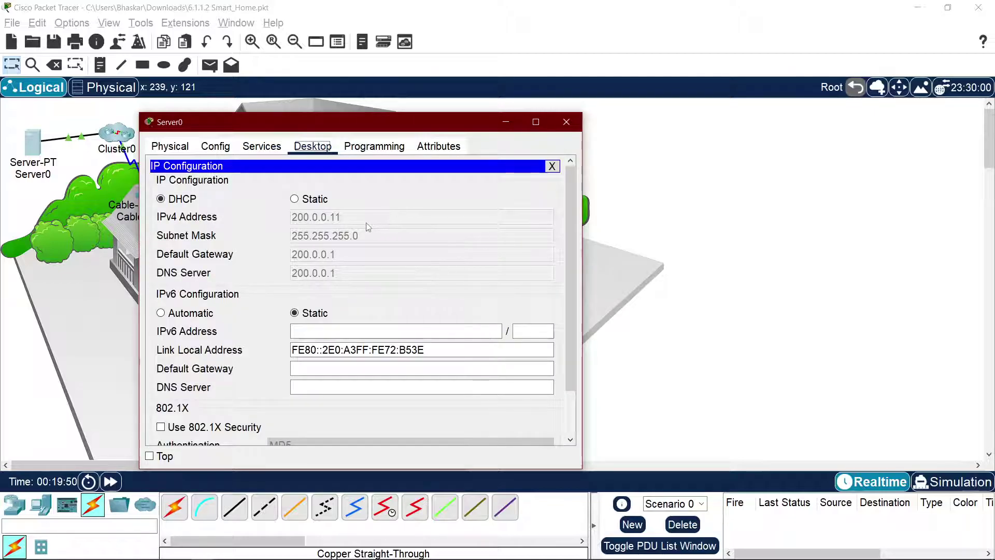
left_click(552, 166)
left_click(454, 214)
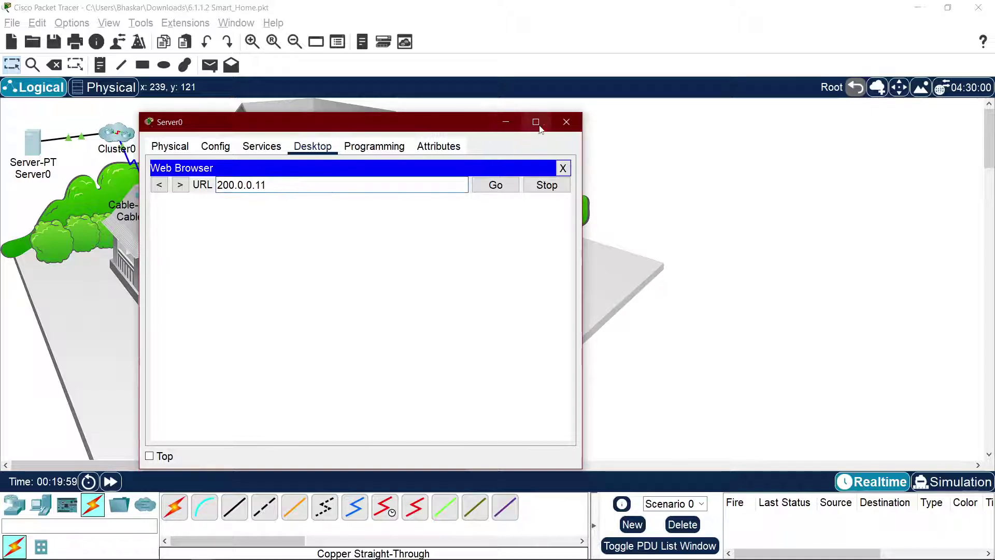
left_click(566, 121)
Step: Load the registration server at 200.0.0.11 in the tablet's browser
key("alt+Tab")
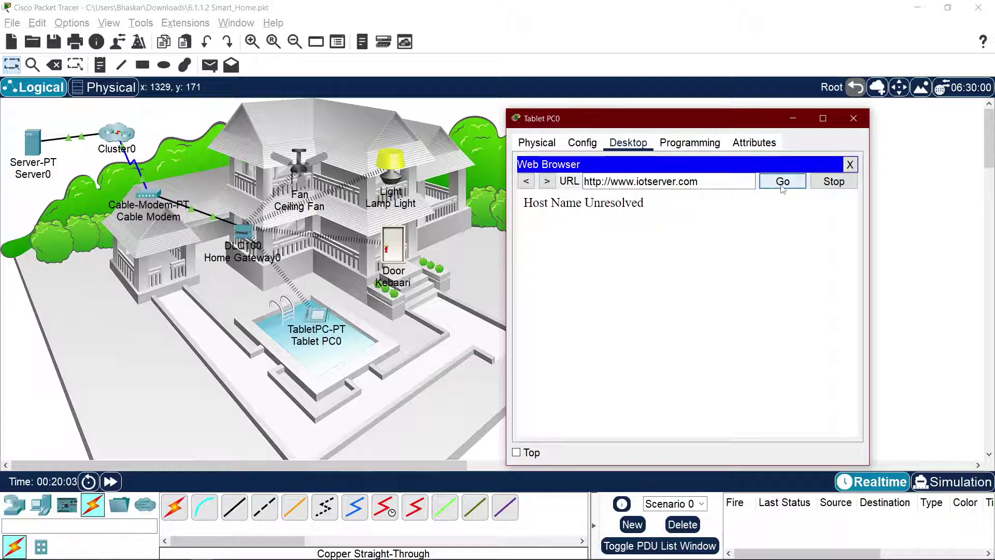
triple_click(668, 181)
type("200.0.")
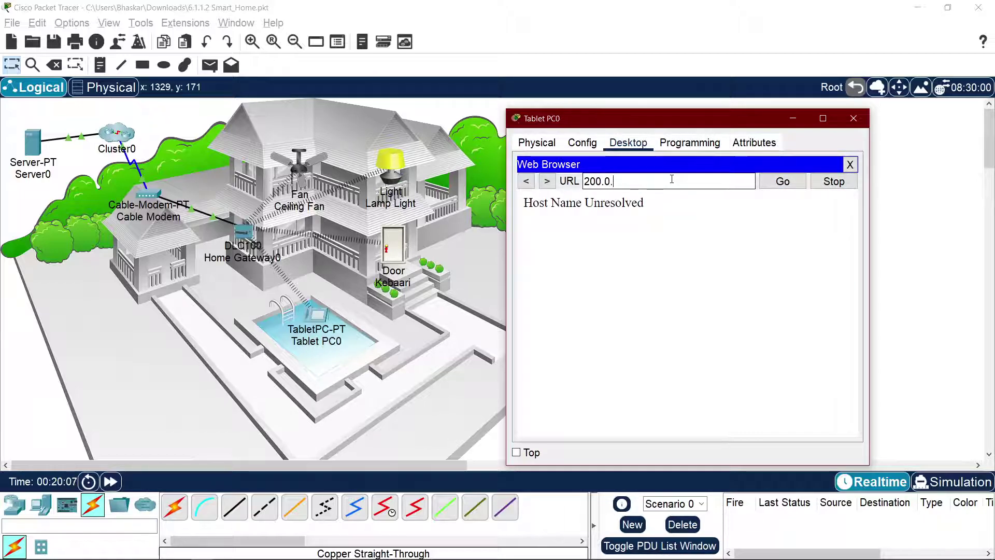
type("0.11")
key("Return")
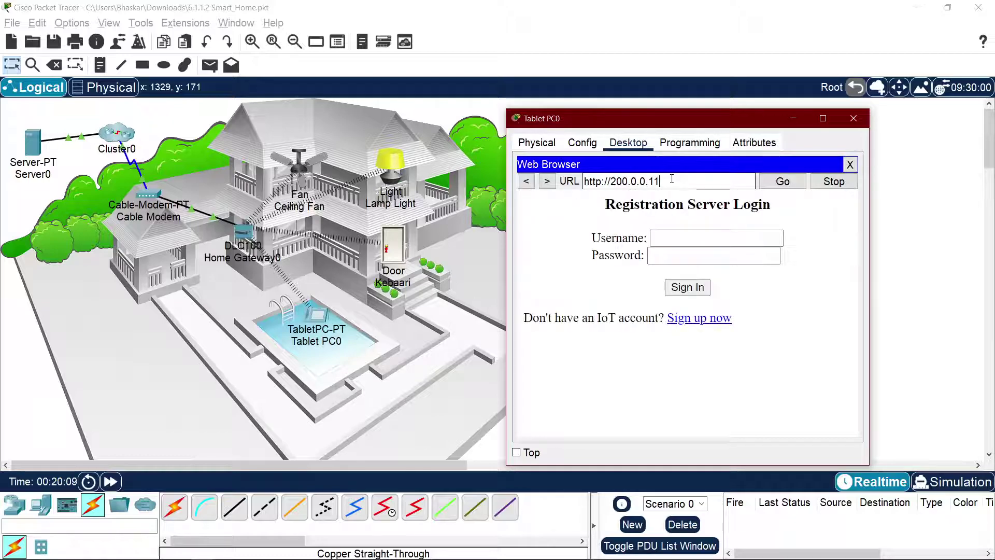
triple_click(673, 181)
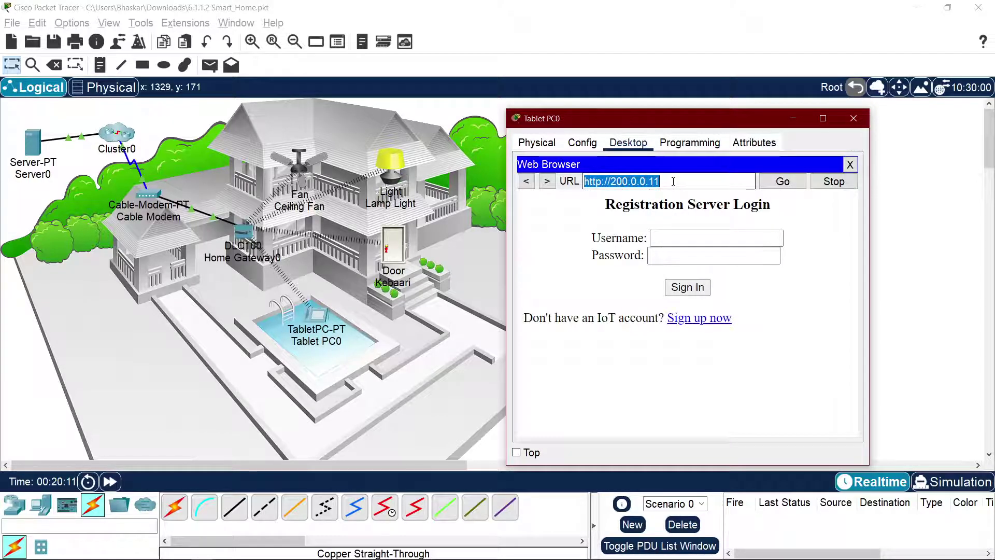
type("iotserver.com")
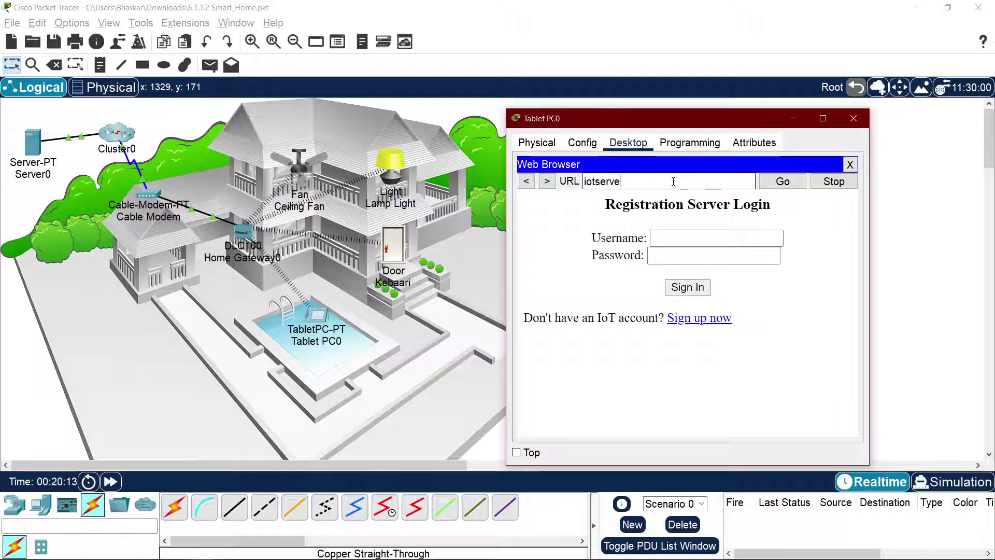
key("Return")
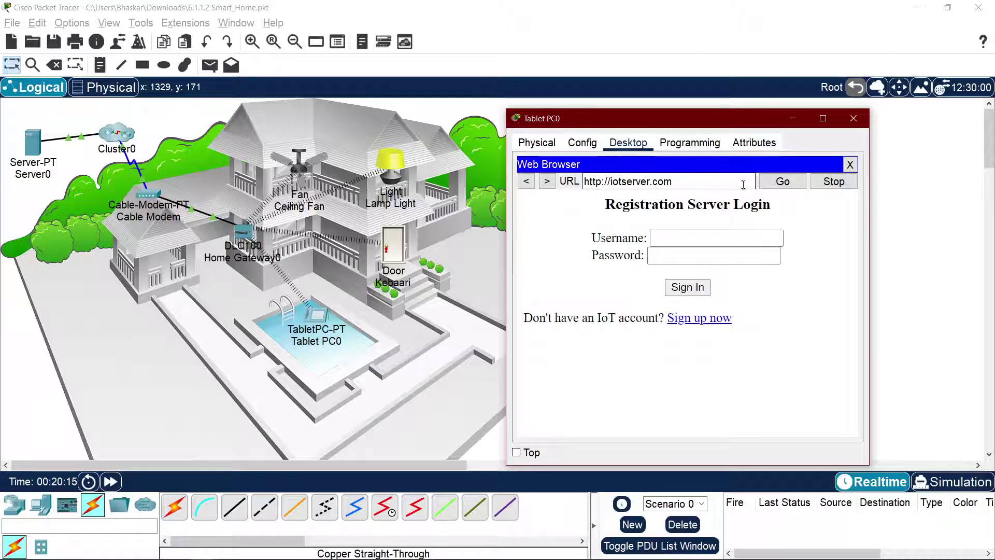
left_click(773, 182)
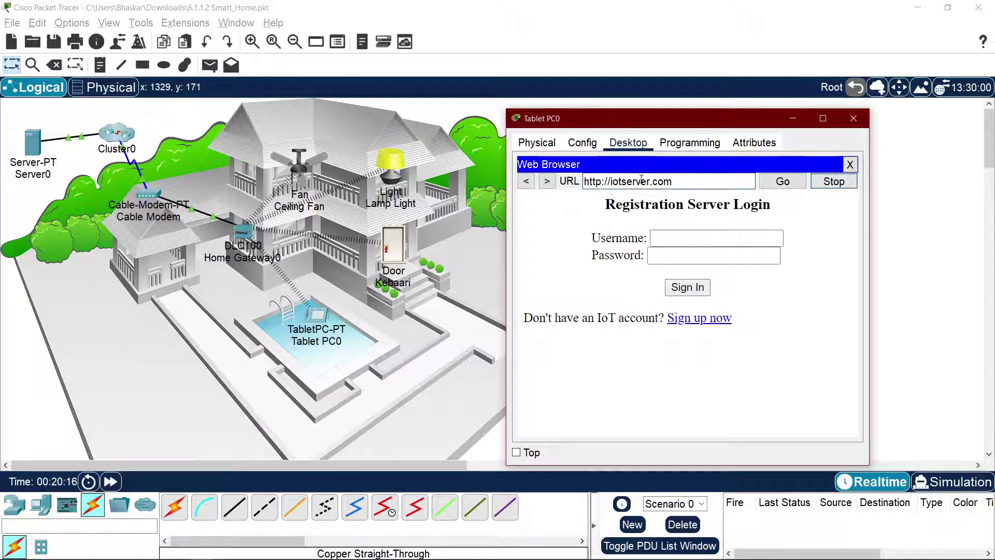
left_click(602, 181)
left_click(611, 181)
type("www.")
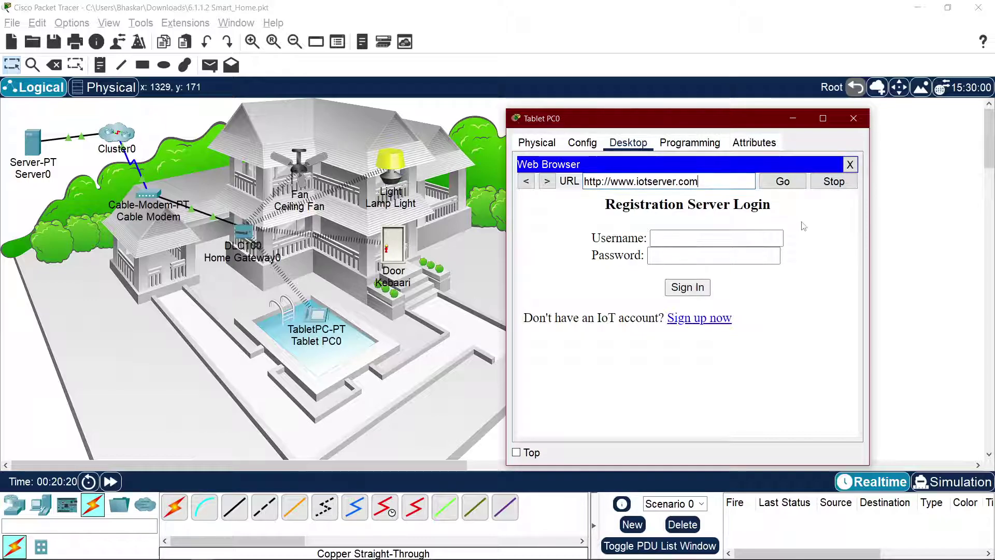
left_click(850, 164)
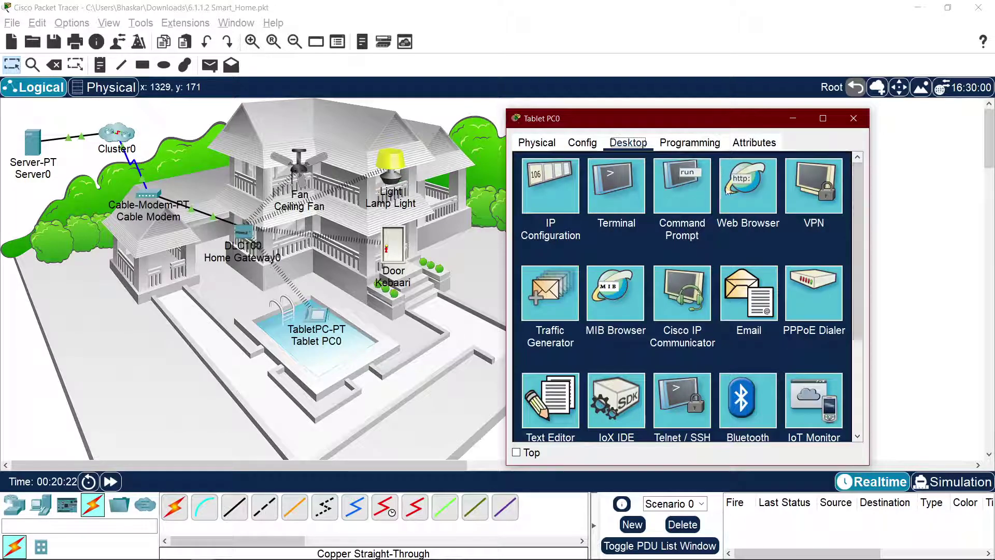
left_click(748, 178)
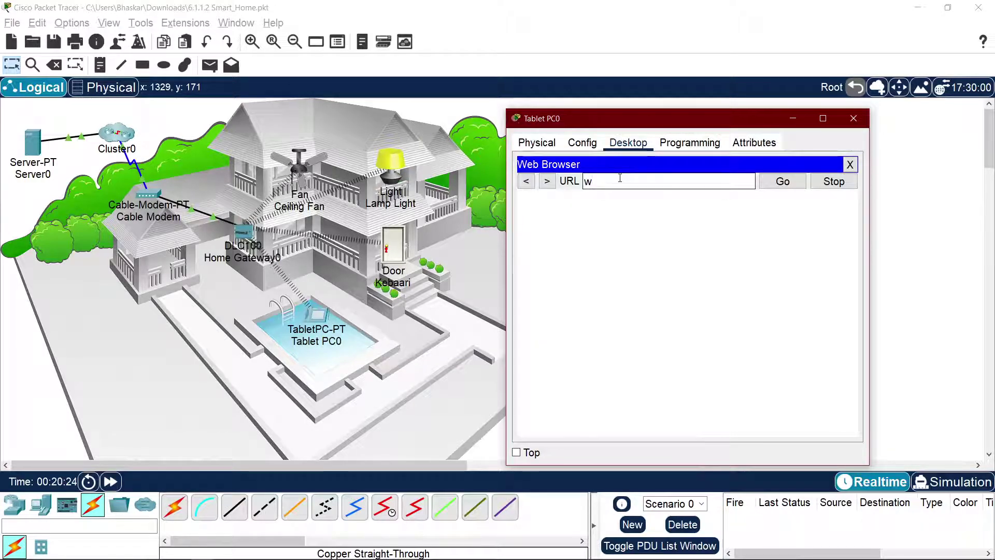
type("www.iotserver.com")
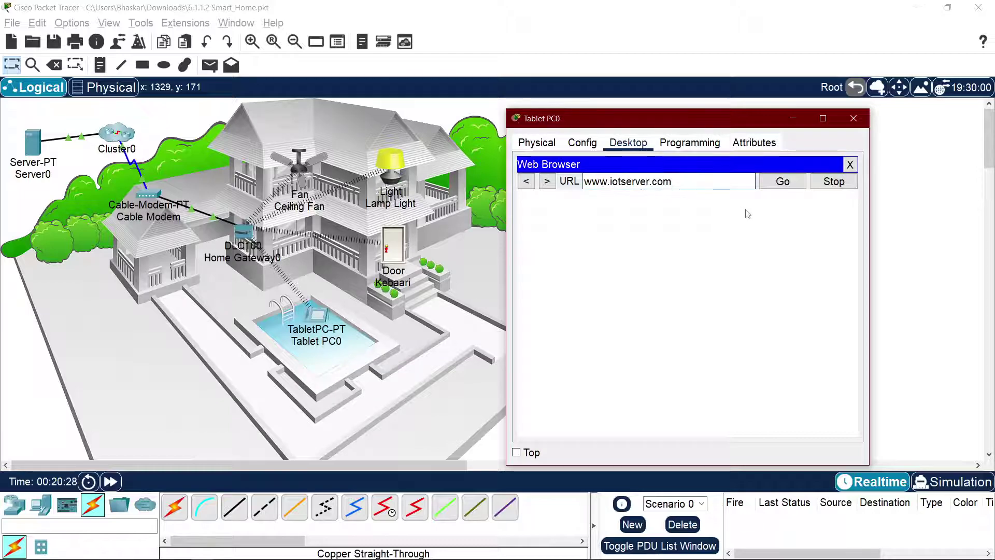
left_click(781, 184)
Step: Play and pause the course video in Chrome, then return to Packet Tracer
key("alt+Tab")
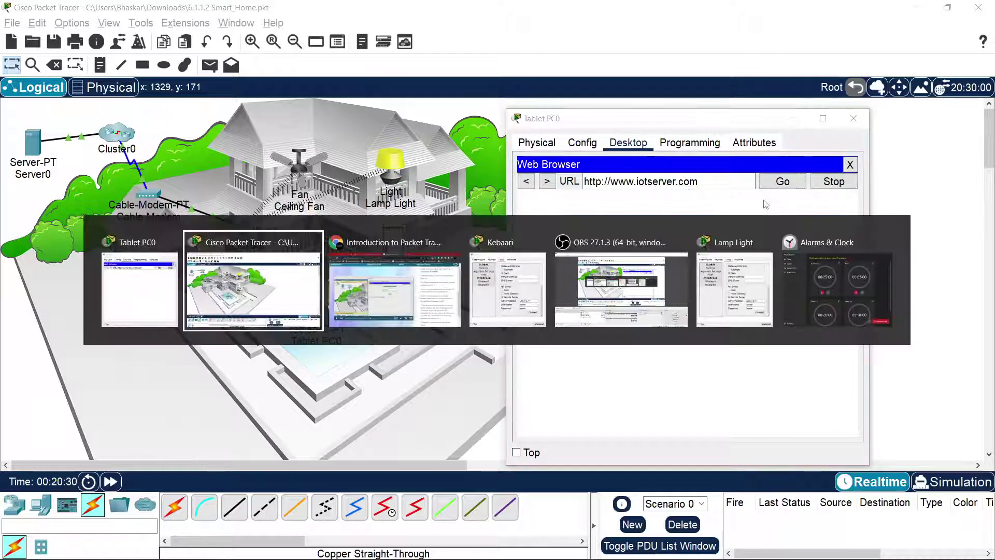
key("space")
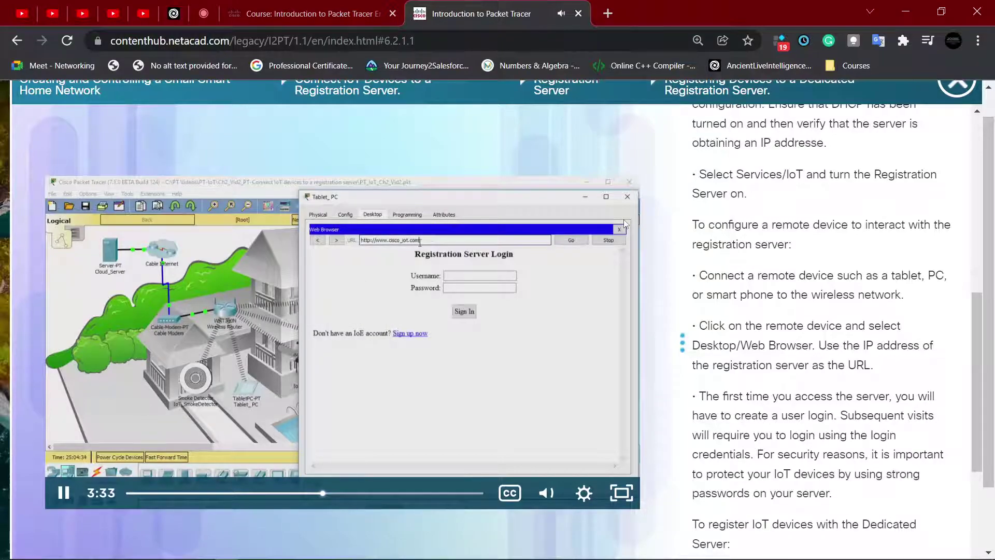
key("space")
key("alt+Tab")
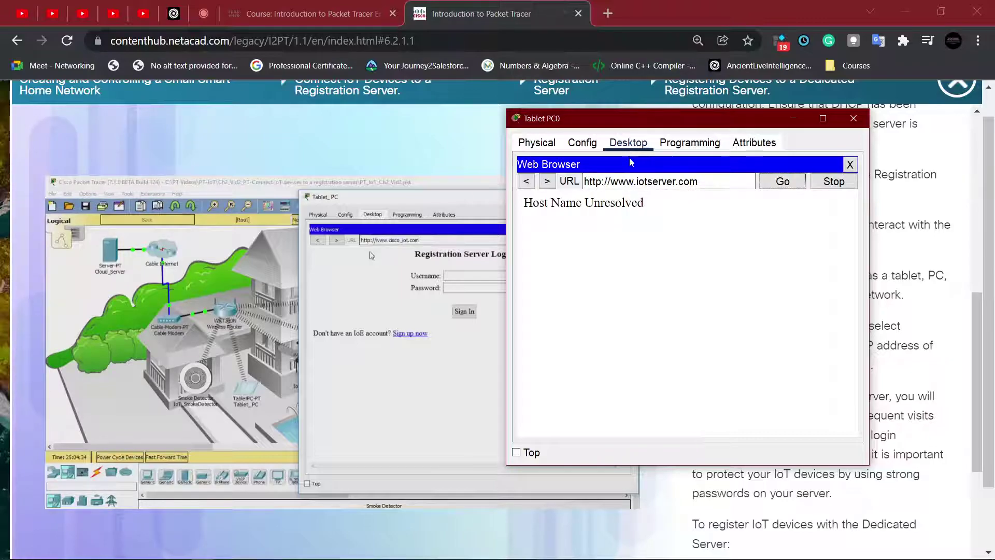
key("alt+Tab")
key("alt+Tab")
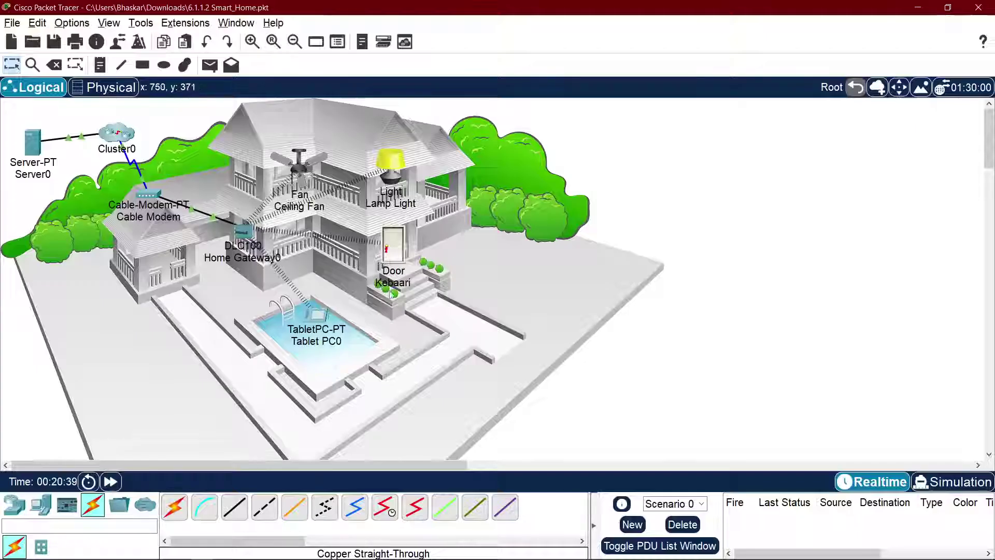
left_click(37, 139)
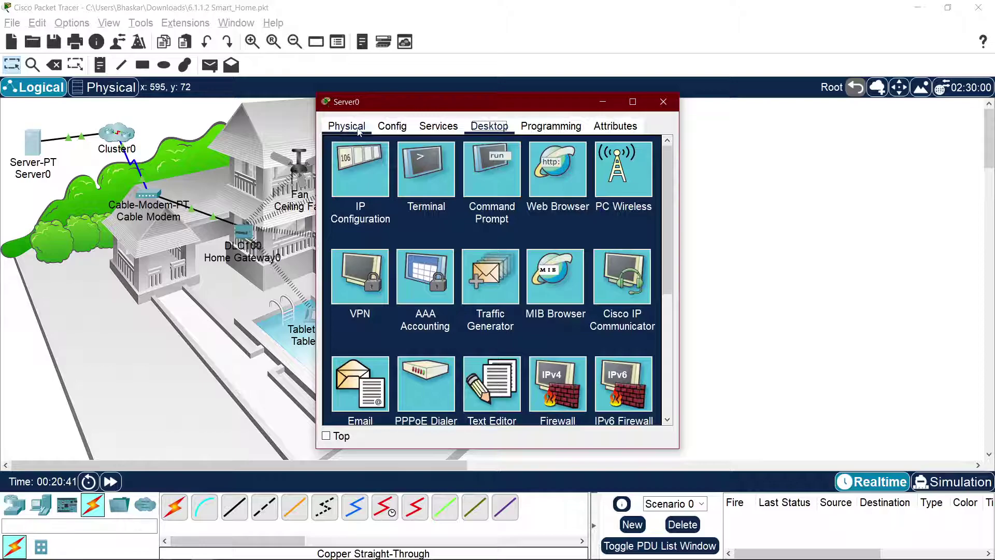
left_click(439, 126)
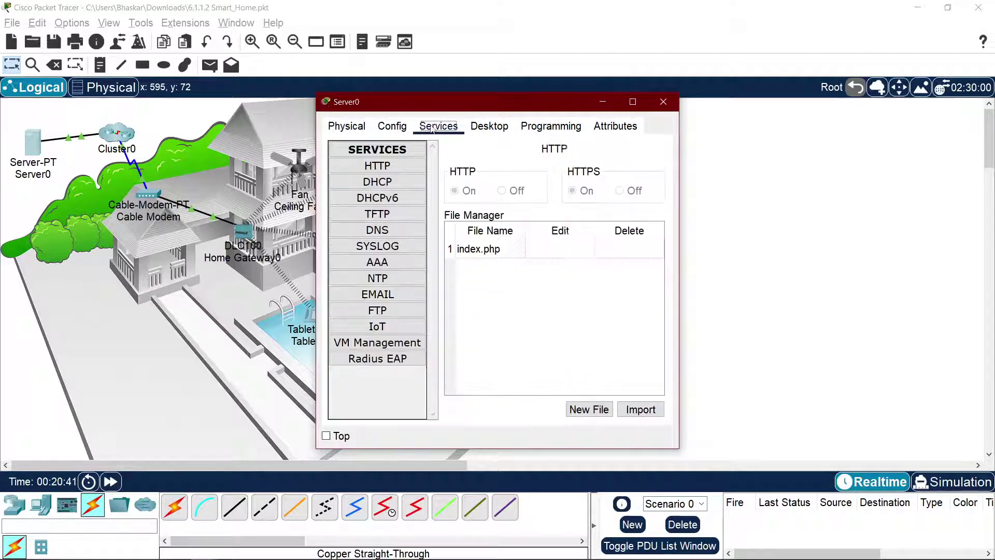
left_click(377, 230)
left_click(597, 173)
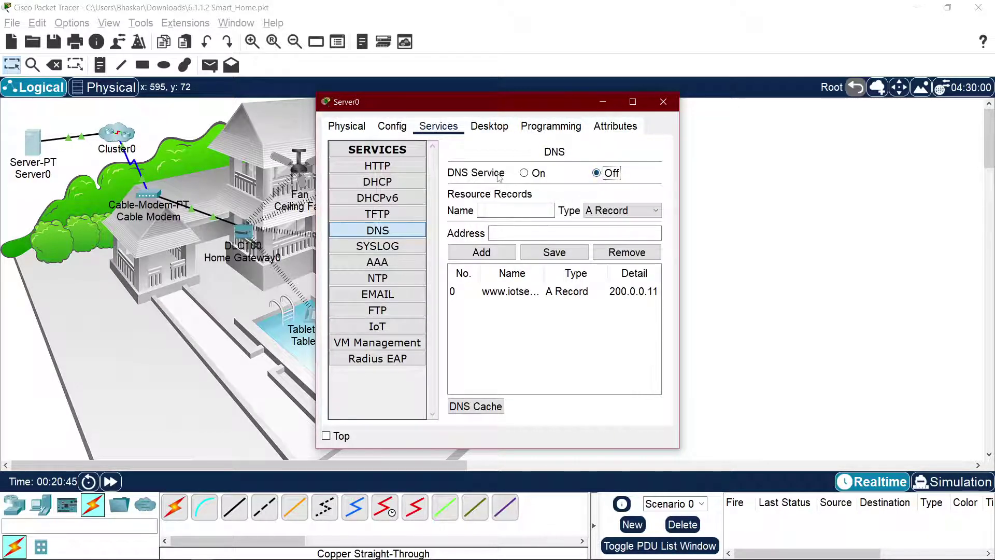
left_click(524, 173)
left_click(538, 292)
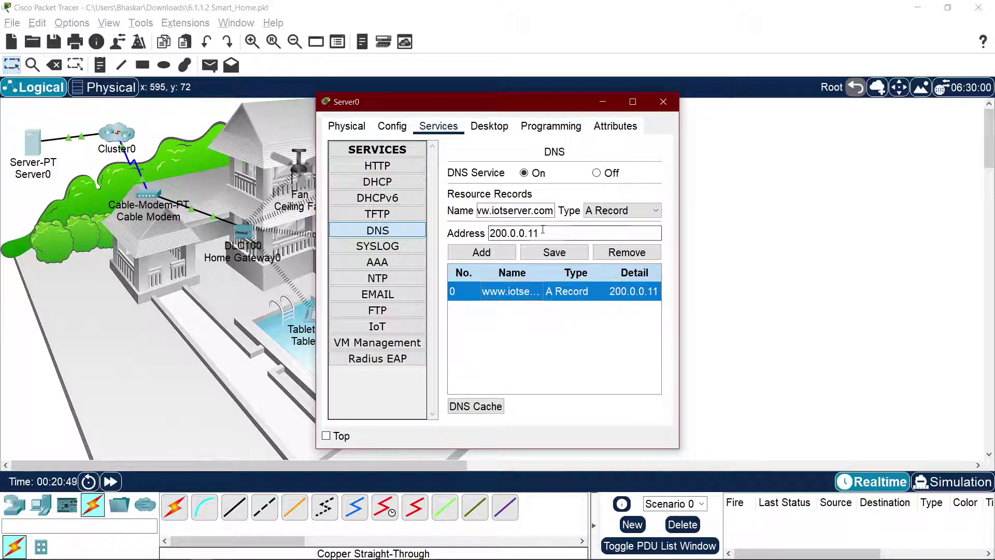
left_click(627, 252)
key("alt+Tab")
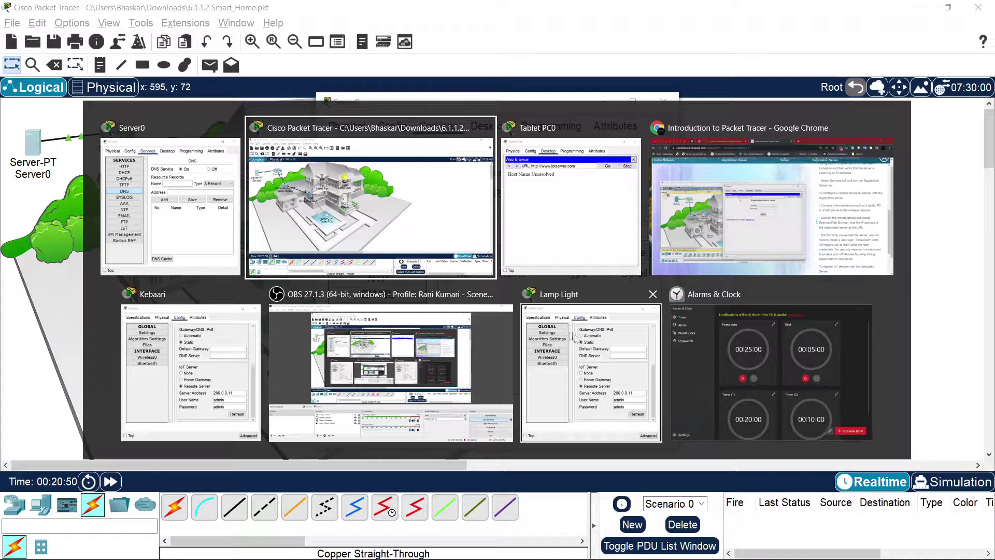
Step: Rewind the course video to the DNS section and play it from 2:45, pausing around 2:10
key("alt+Tab")
key("alt+Tab")
key("alt+Tab")
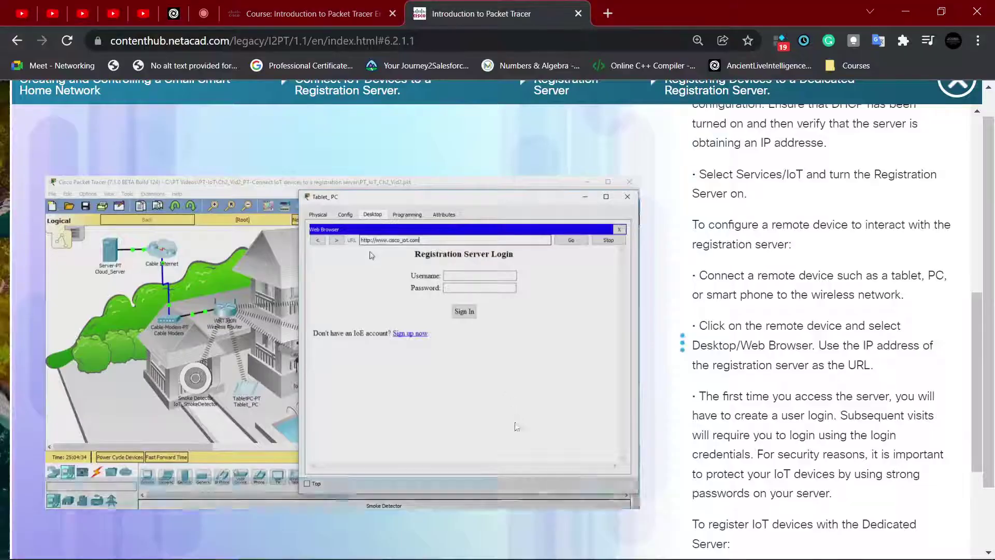
left_click(299, 493)
left_click_drag(299, 492, 244, 493)
left_click(296, 431)
left_click(271, 405)
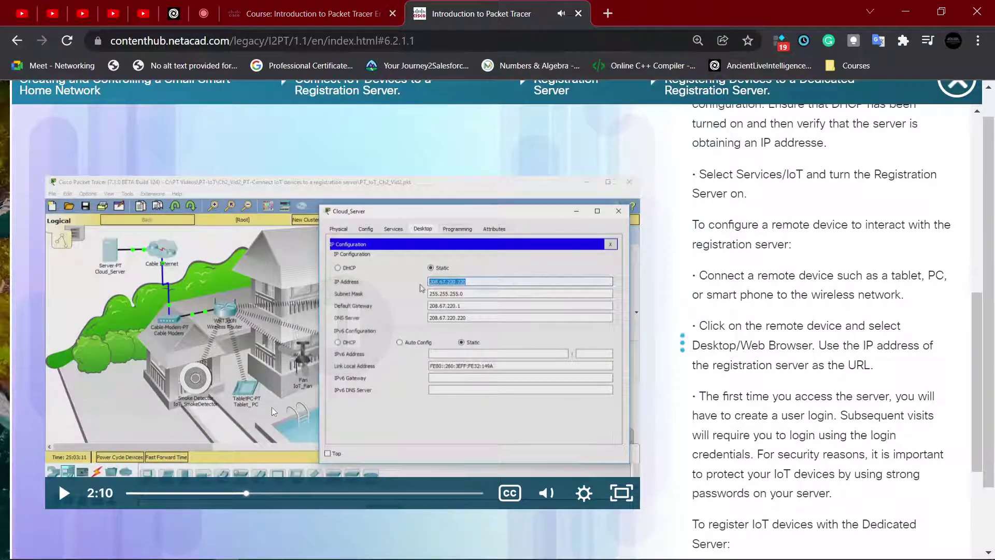
left_click(271, 405)
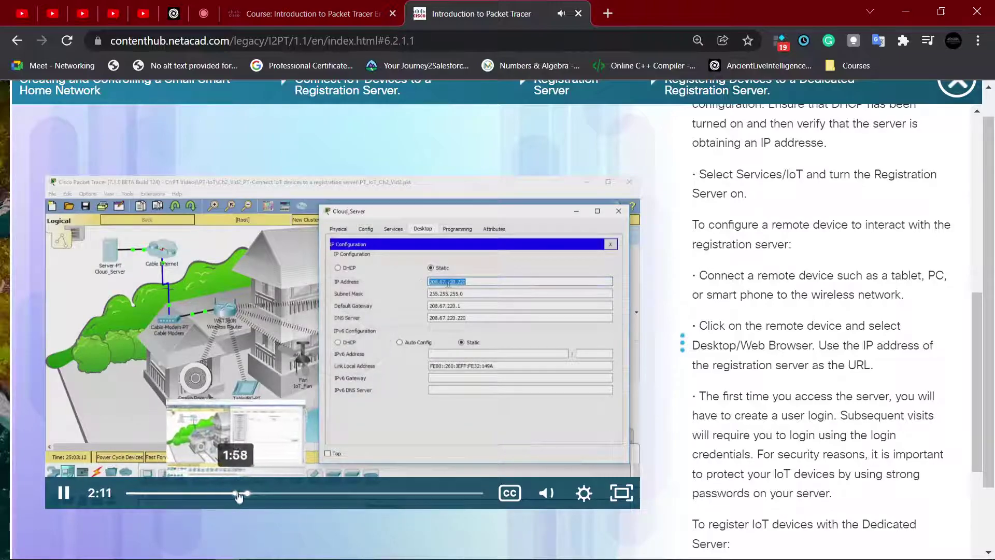
Step: Scrub the video between 1:38 and 2:12 to Cloud_Server's IP settings, pause, and return to Packet Tracer
left_click(238, 493)
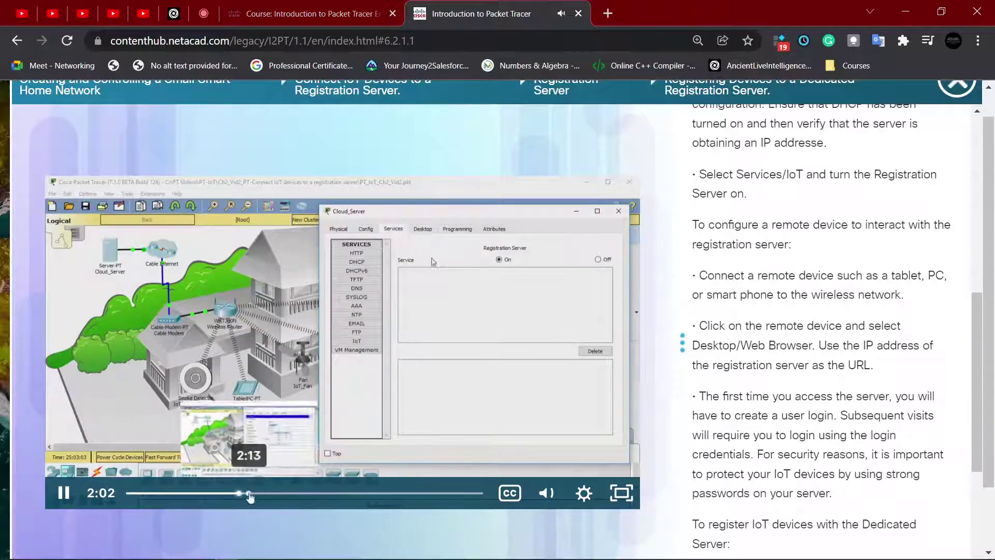
left_click(249, 493)
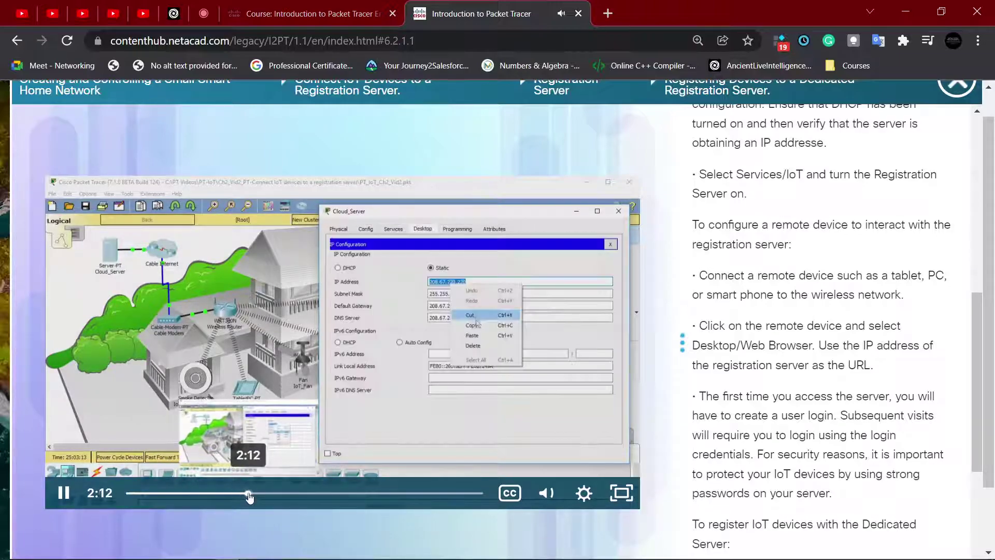
left_click(244, 493)
left_click(225, 494)
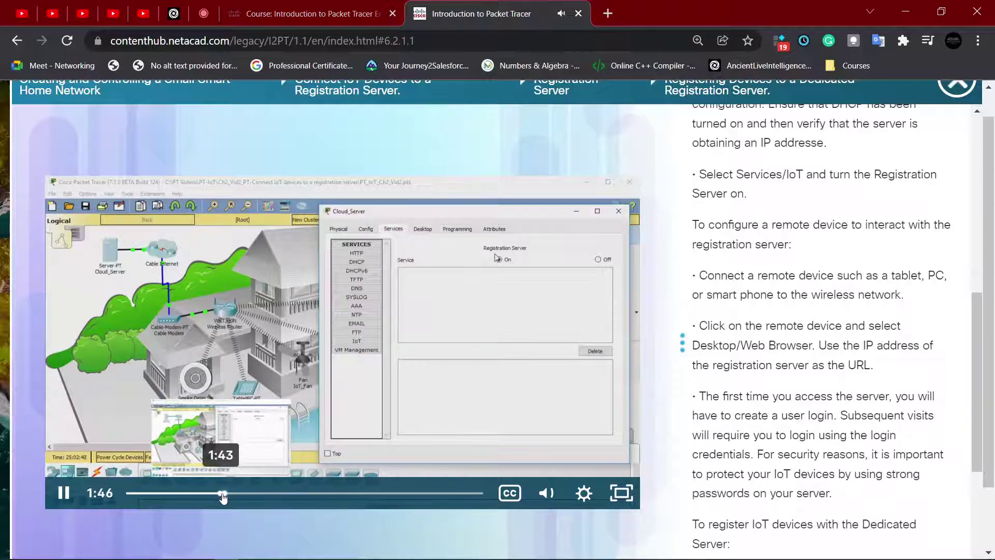
left_click(219, 494)
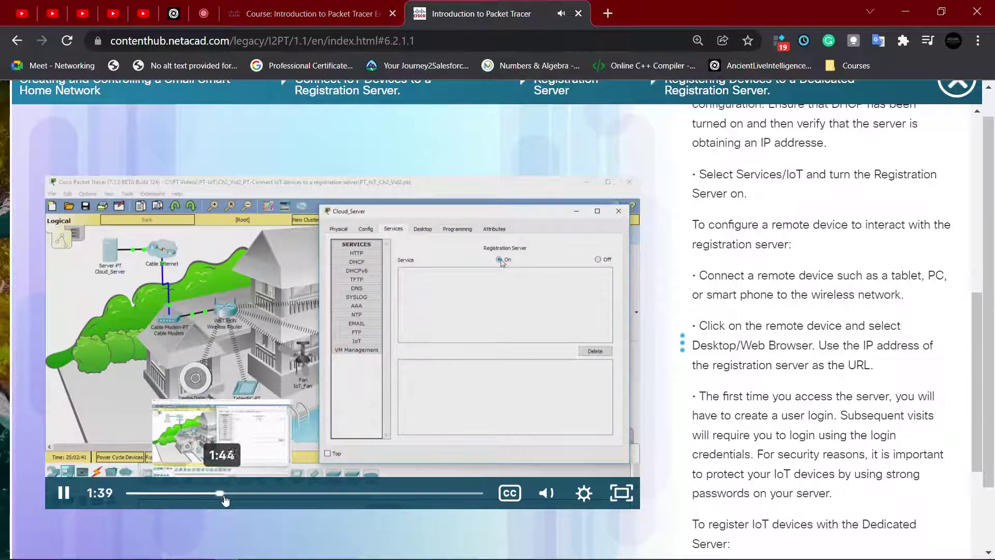
left_click(224, 493)
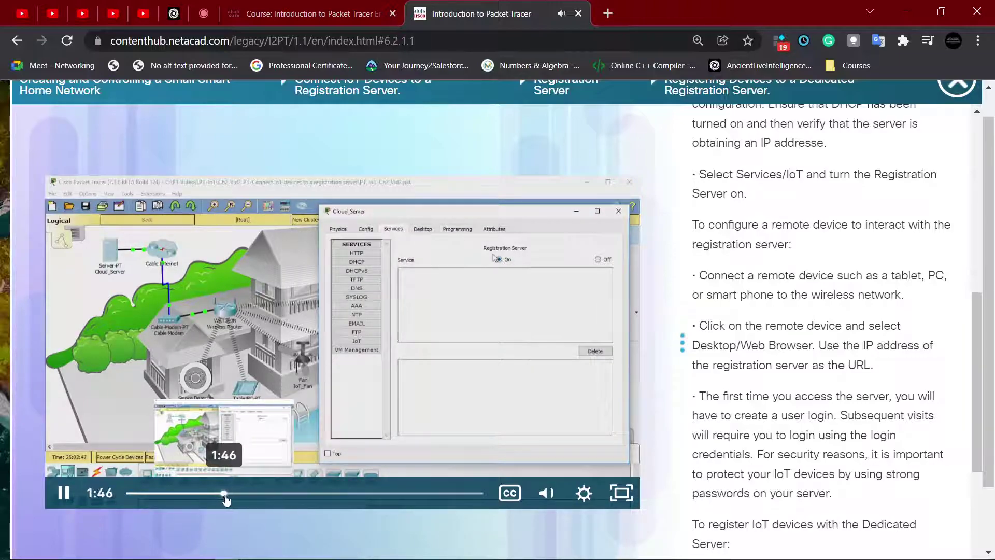
left_click(244, 493)
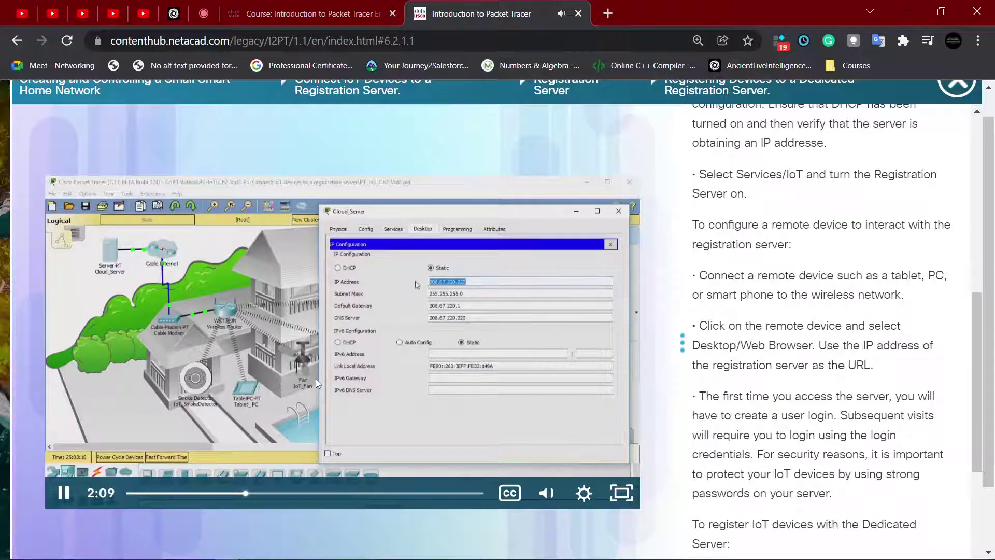
left_click(316, 379)
key("alt+Tab")
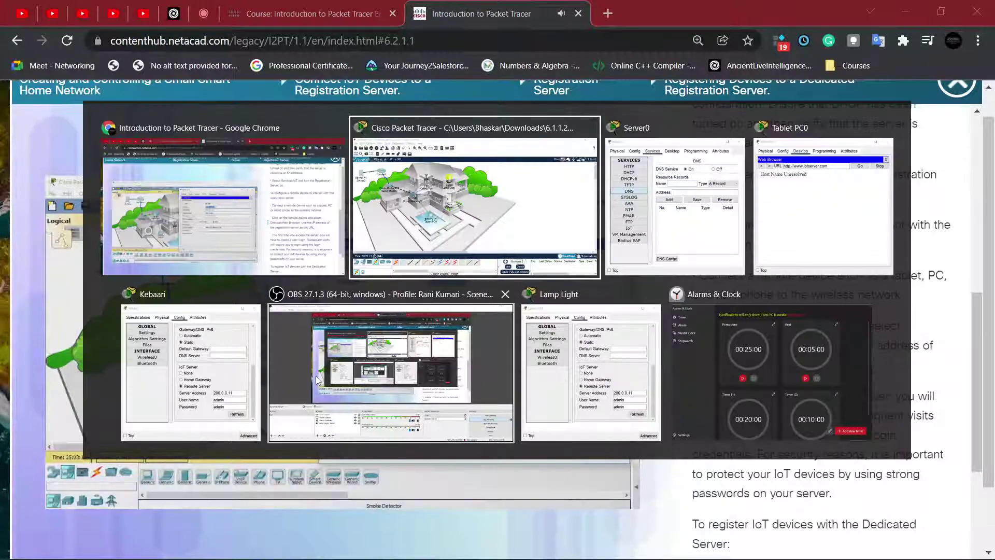
key("alt+Tab")
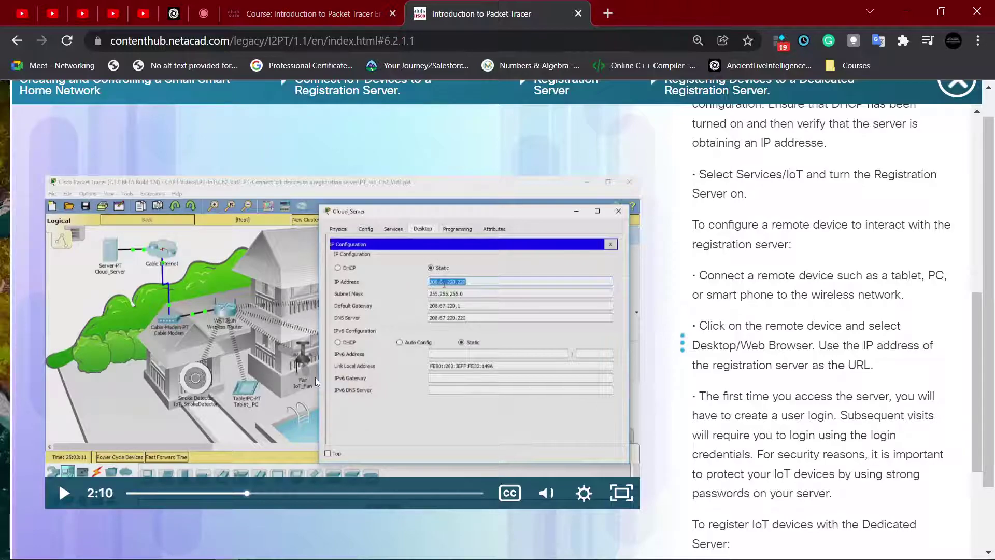
key("alt+Tab")
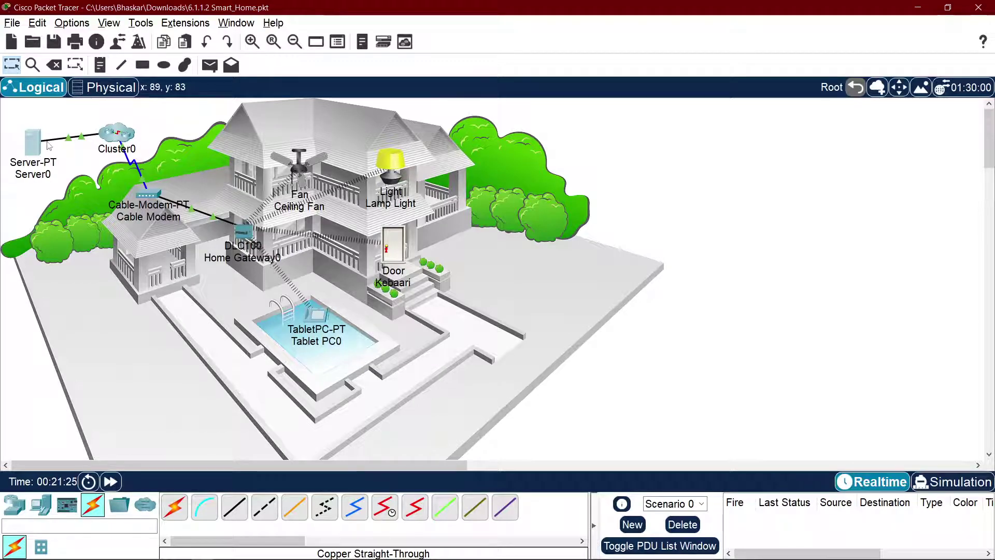
Step: Check Server0's IP configuration shows address 200.0.0.11
left_click(30, 144)
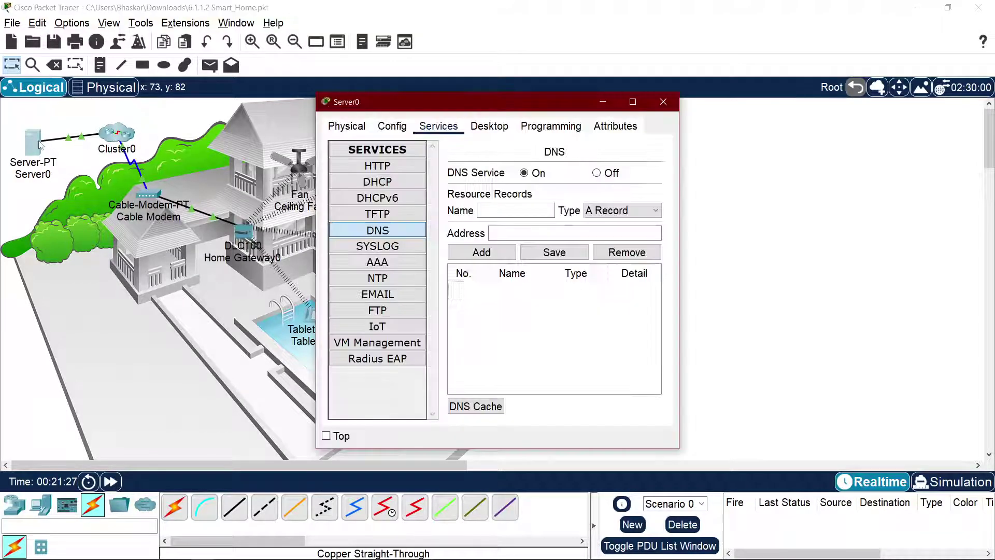
left_click(386, 130)
left_click(429, 132)
left_click(489, 126)
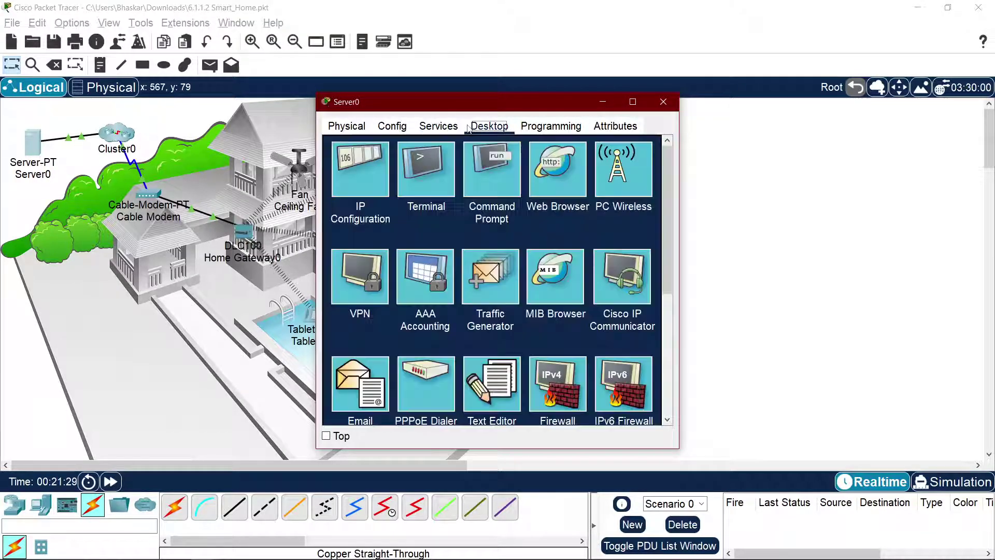
left_click(352, 186)
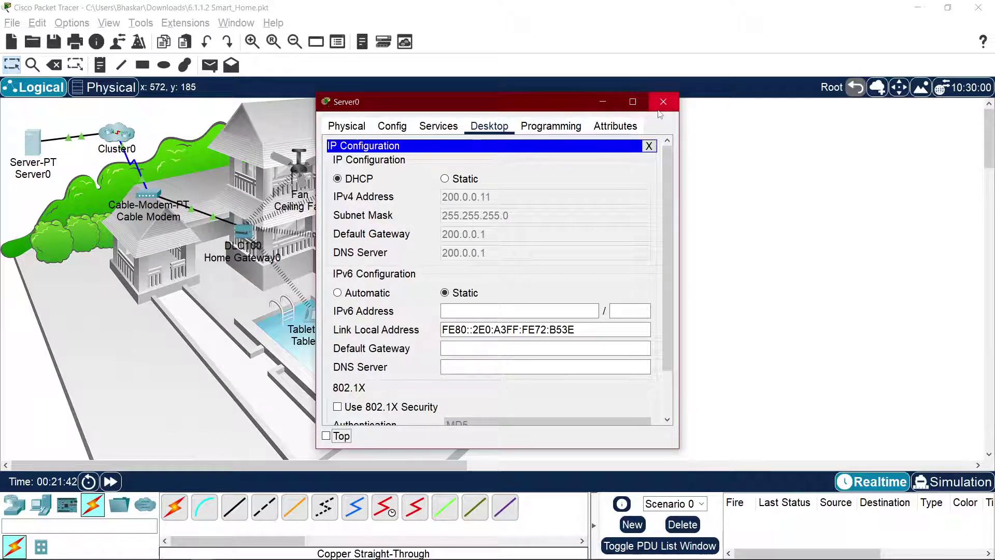
Step: Turn Server0's DNS service off and close the Server0 window
left_click(346, 126)
left_click(437, 124)
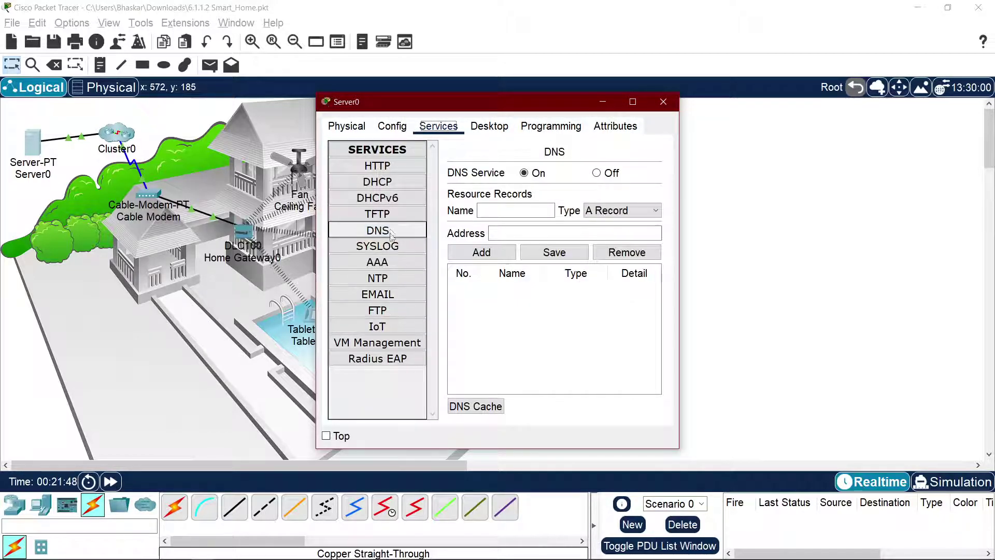
left_click(602, 172)
left_click(666, 101)
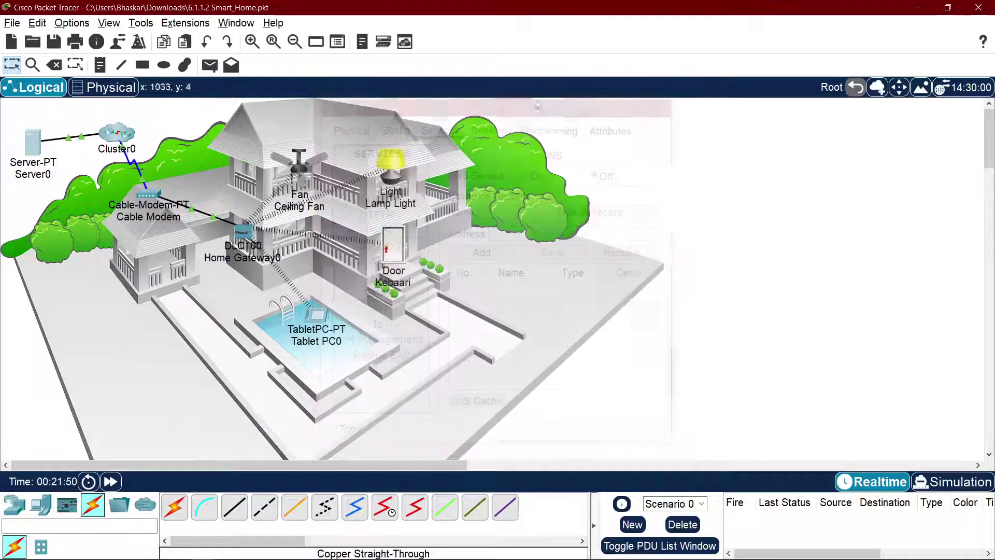
Step: Enter Cluster0 and type 200.0.0.11 as Internet_Server's DNS server in IP Configuration
left_click(116, 133)
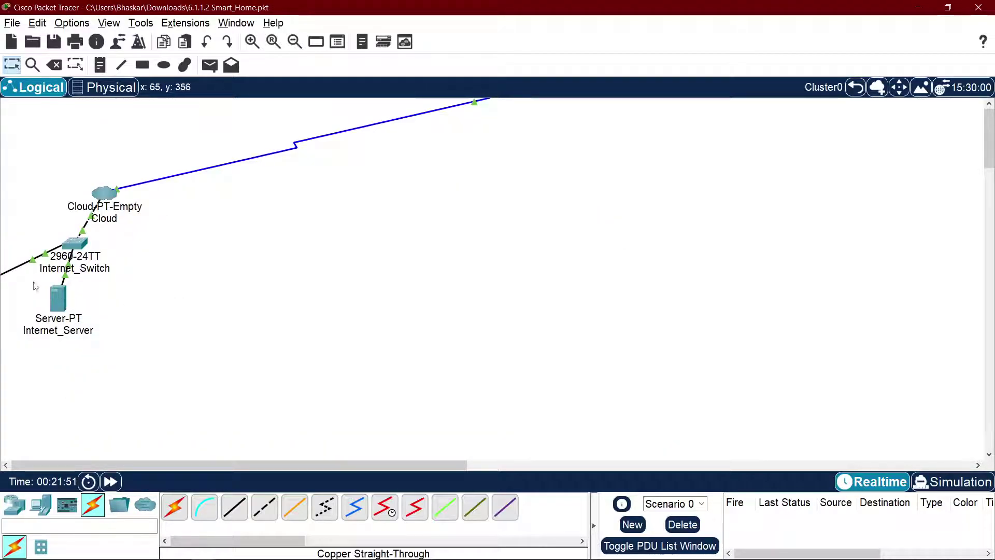
left_click(58, 298)
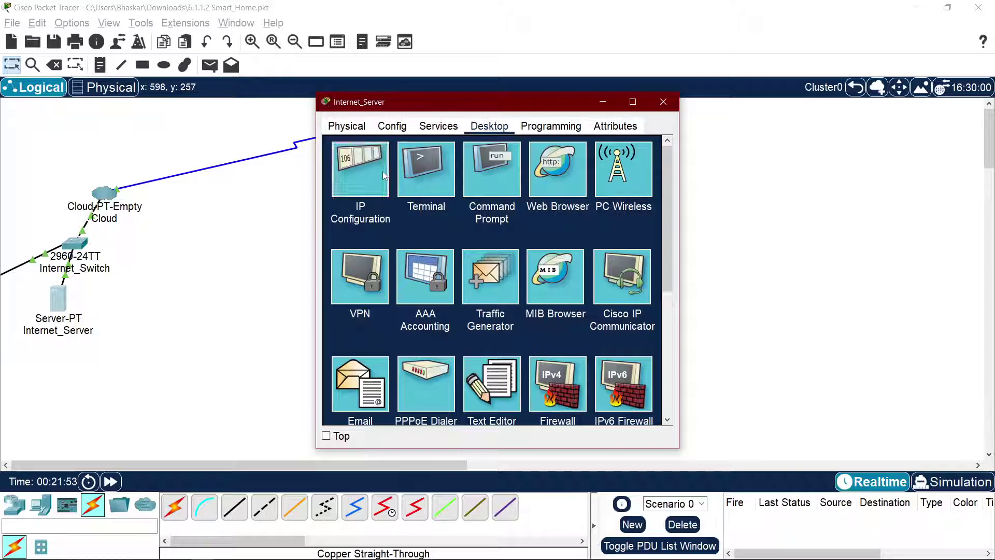
left_click(382, 171)
left_click(498, 257)
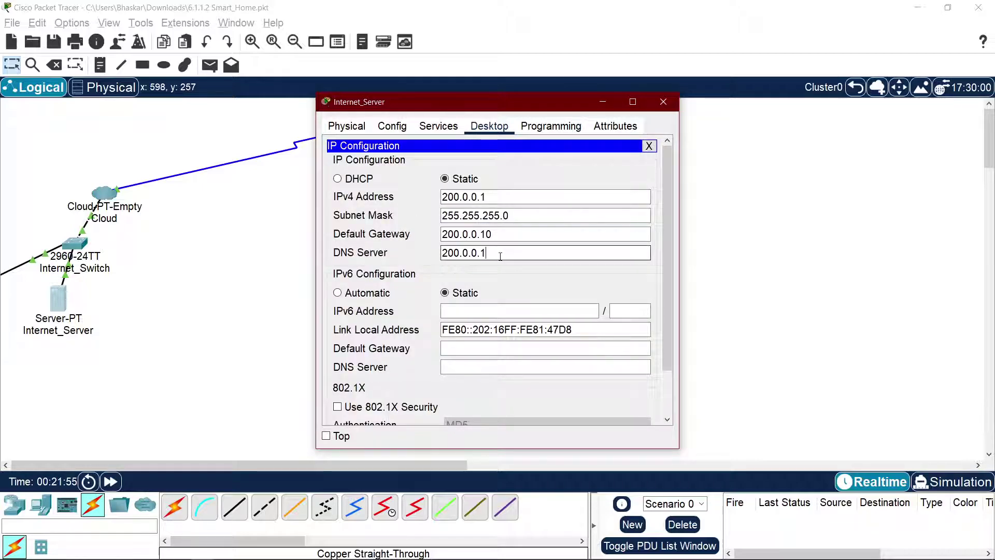
type("200.0.0.11")
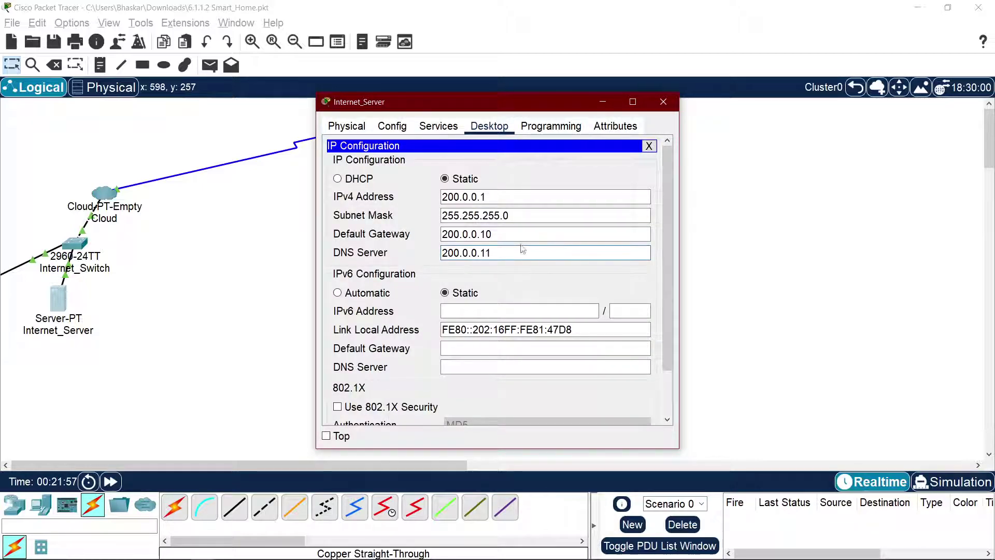
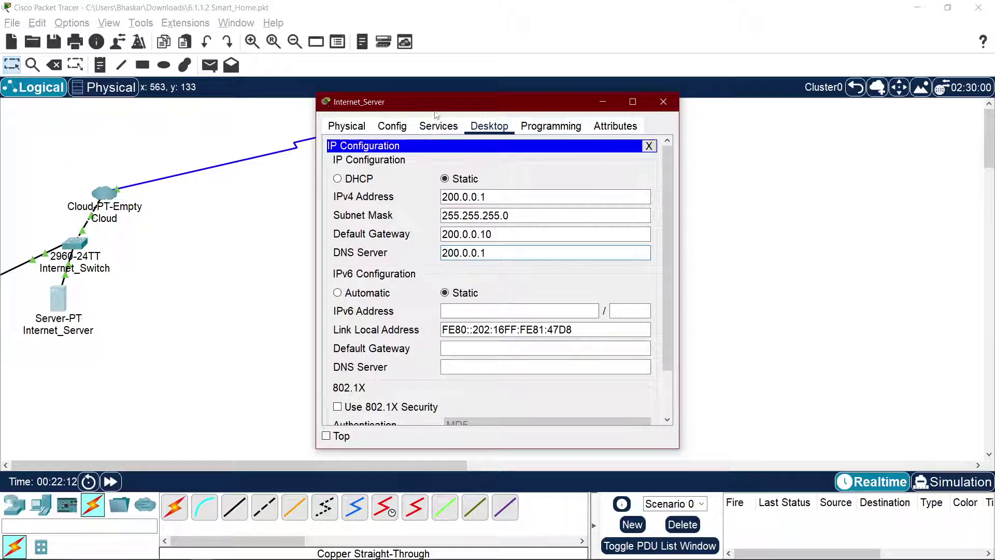
Step: Close the Internet_Server window and go back from Cluster0 to the Root view
left_click_drag(436, 111, 728, 138)
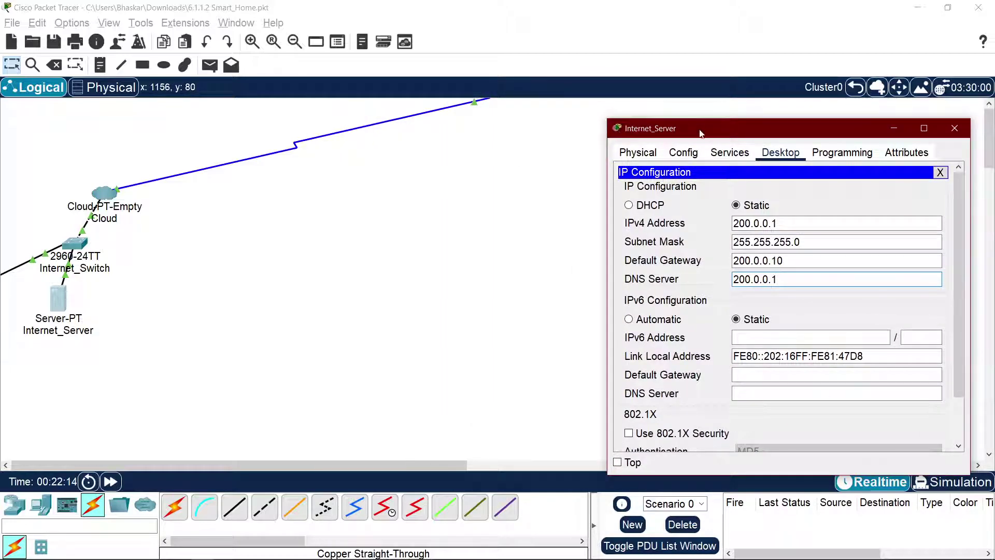
left_click_drag(931, 128, 571, 104)
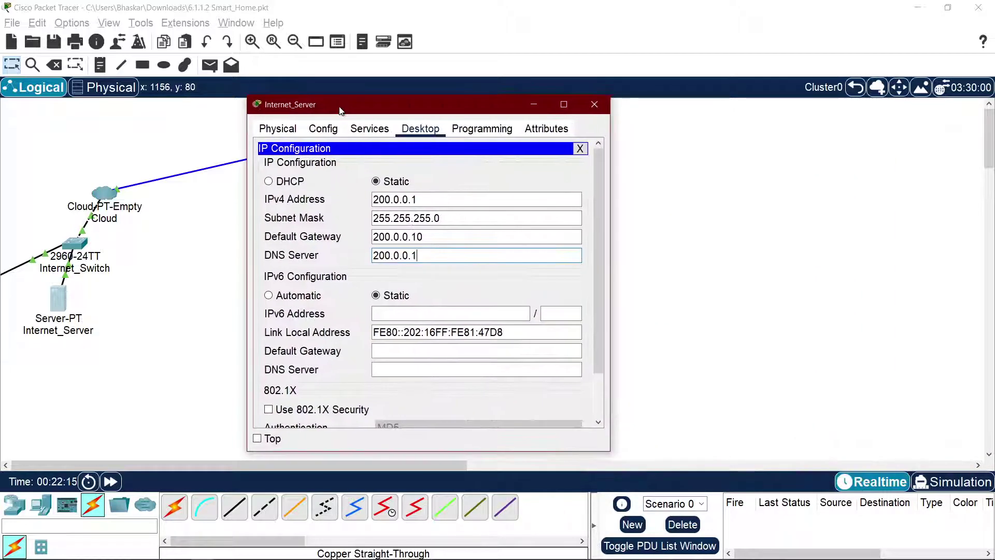
left_click(594, 104)
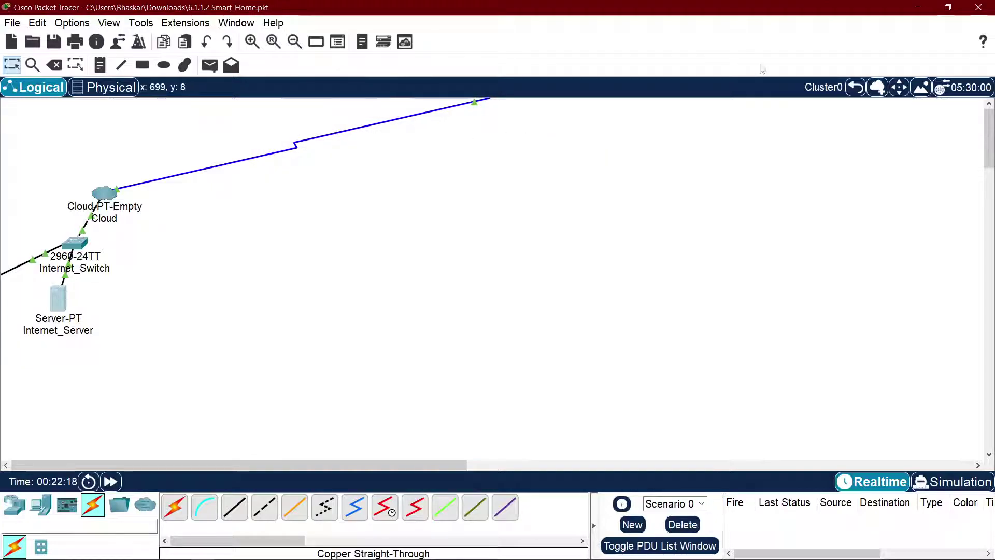
left_click(855, 87)
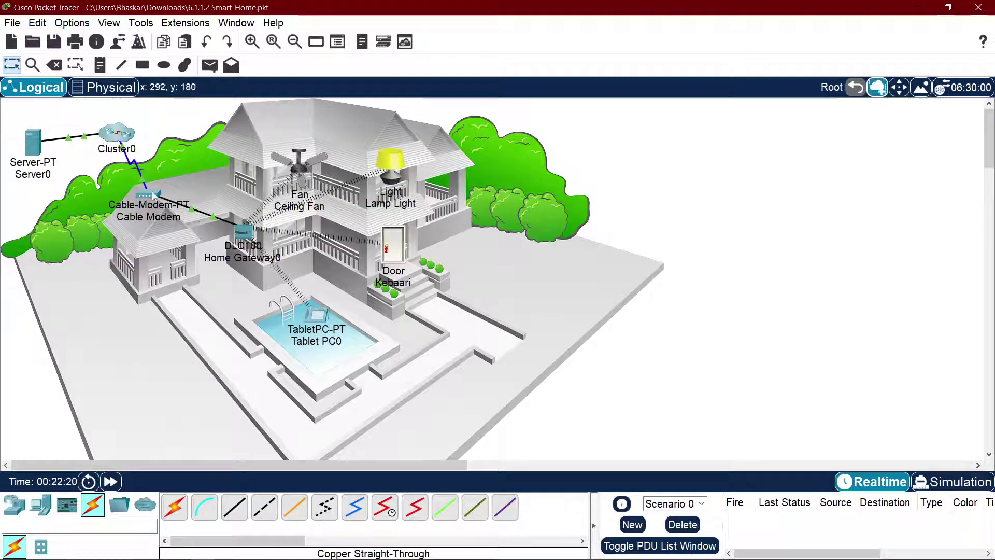
Step: Inspect Home Gateway0's physical view, configuration and Internet interface settings
left_click(244, 230)
left_click(364, 127)
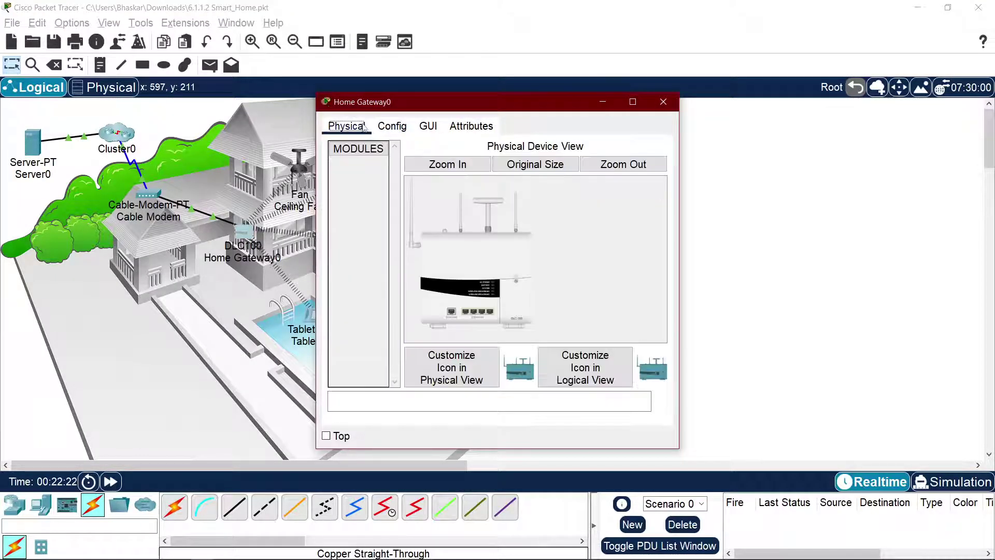
left_click(392, 126)
left_click(389, 216)
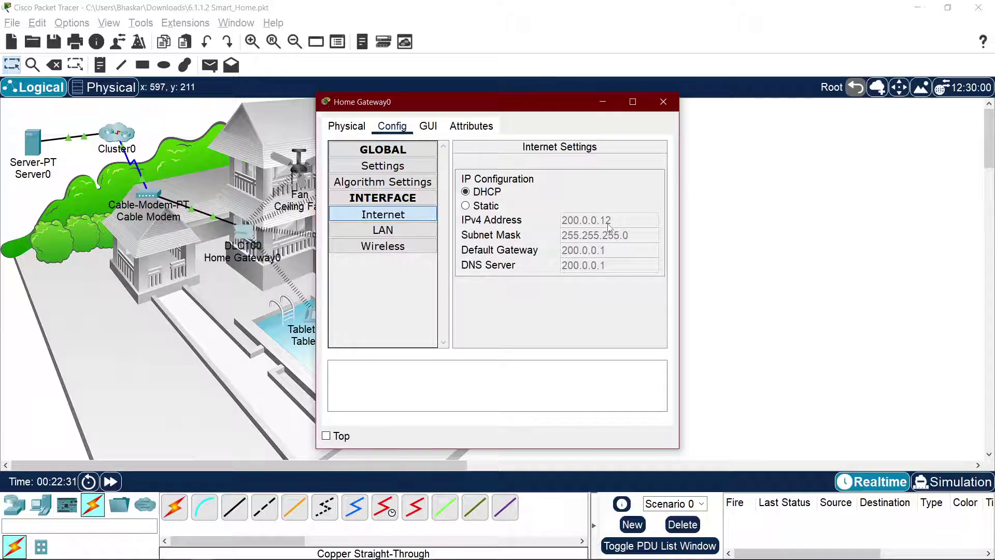
left_click(664, 101)
Step: Review the Cable Modem's physical view, configuration and attributes
left_click(145, 197)
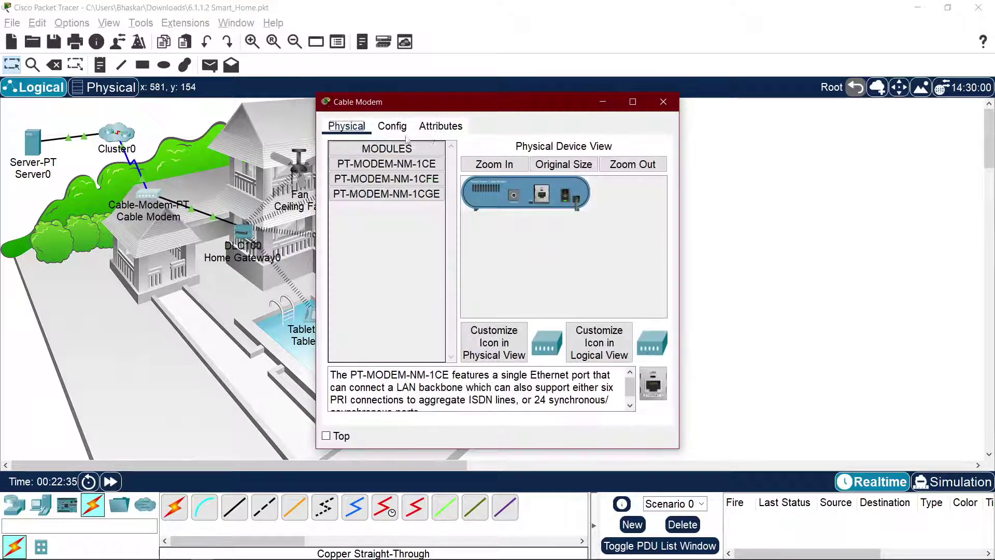
left_click(393, 126)
left_click(362, 130)
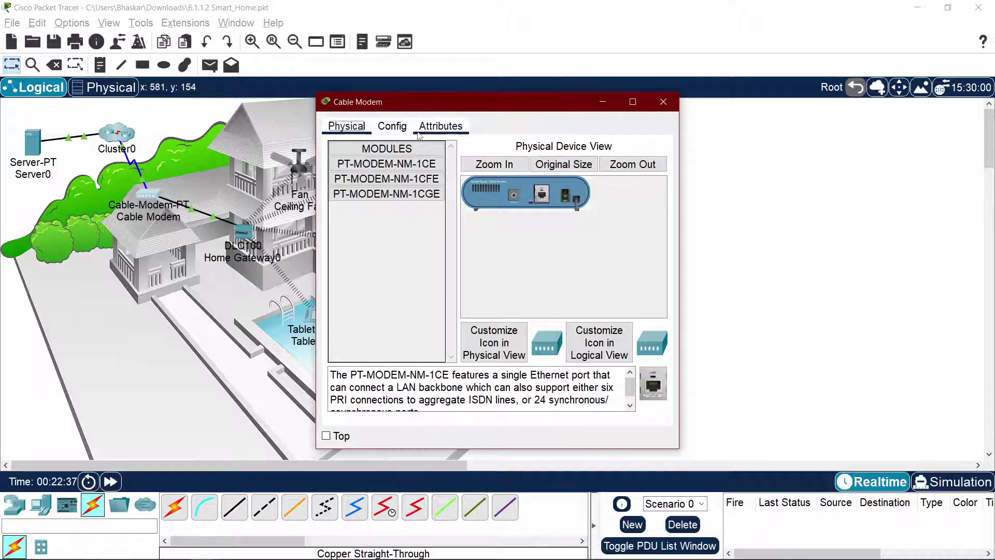
left_click(440, 126)
left_click(393, 126)
left_click(347, 126)
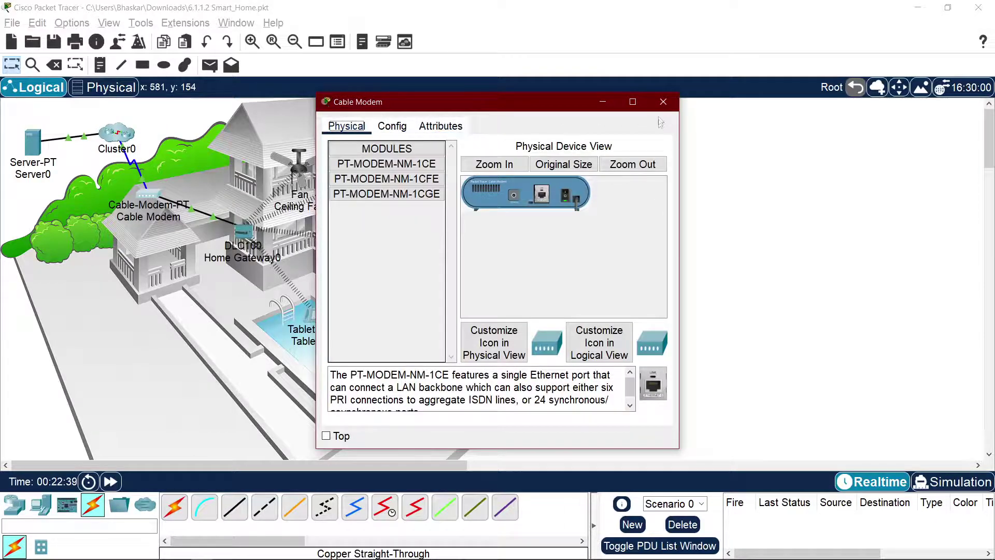
left_click(664, 102)
Step: Inside Cluster0, review the Cloud's interfaces and connection settings, then open Internet_Server
double_click(132, 136)
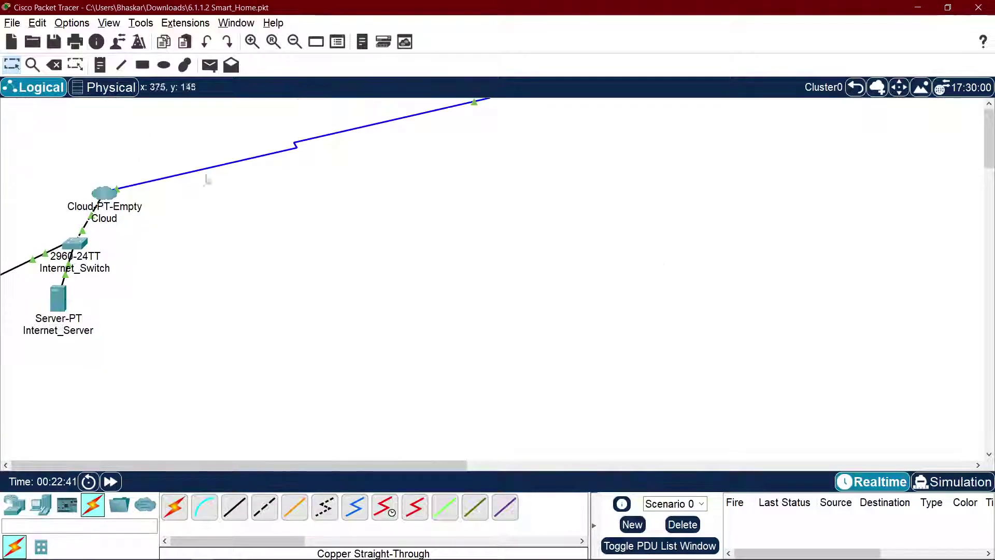
left_click(107, 195)
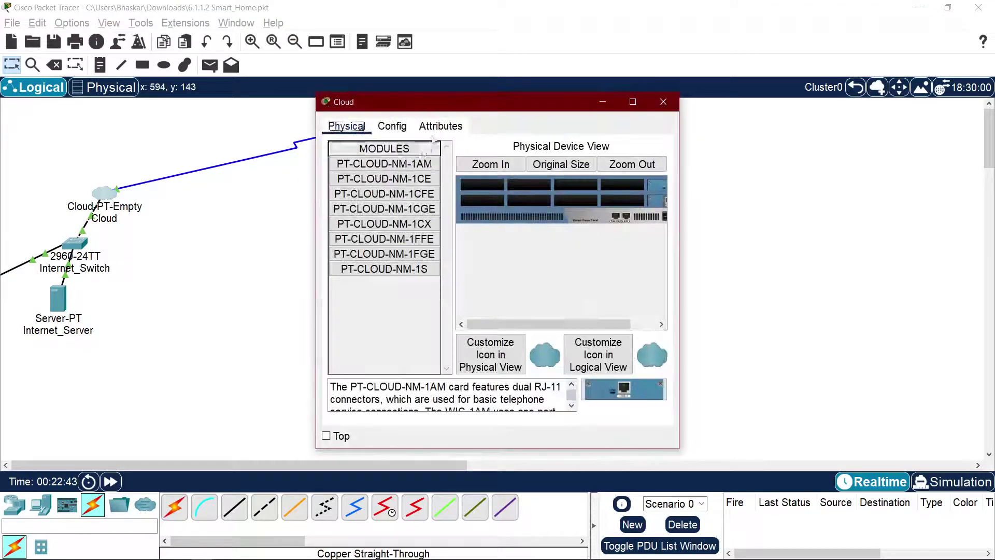
left_click(392, 126)
left_click(441, 126)
left_click(383, 127)
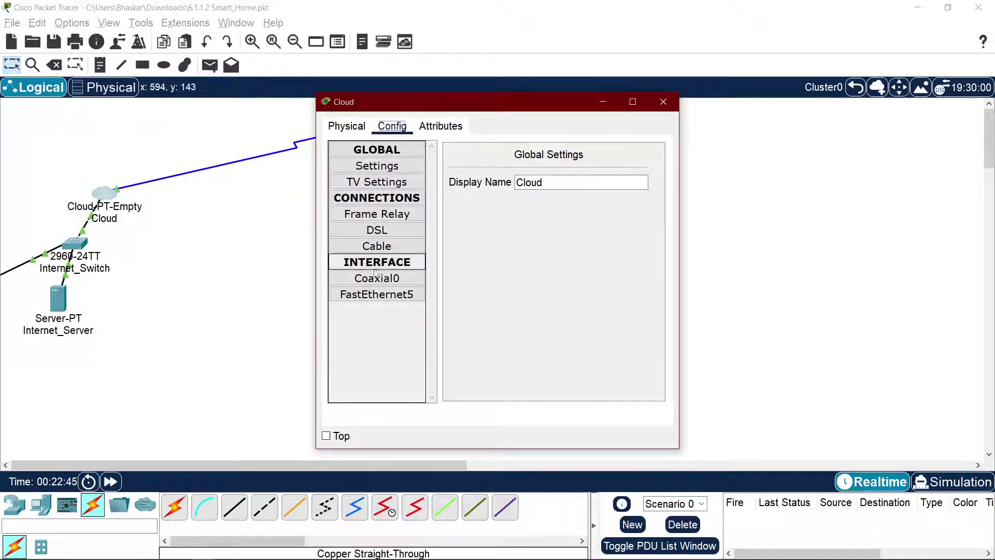
left_click(377, 294)
left_click(377, 278)
left_click(377, 247)
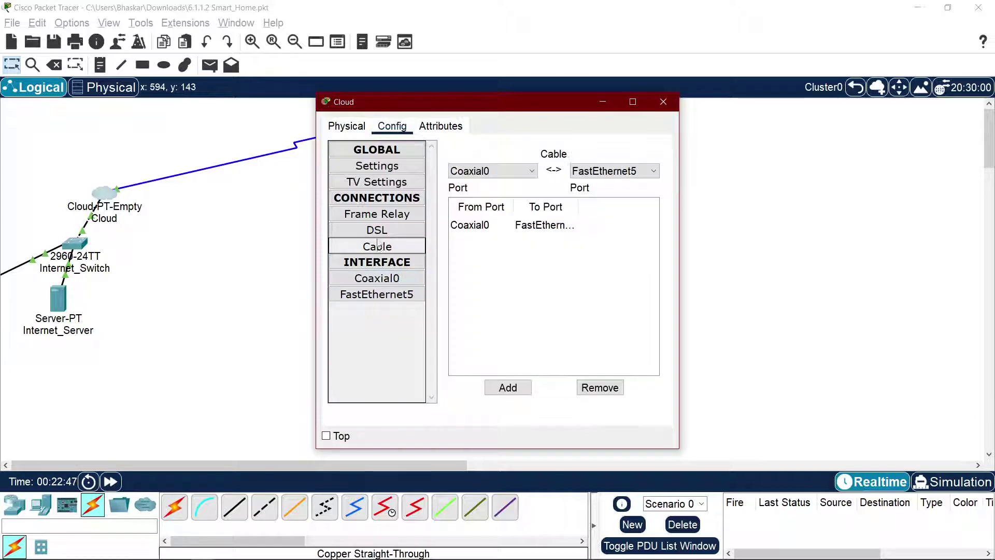
left_click(377, 230)
left_click(377, 213)
left_click(367, 182)
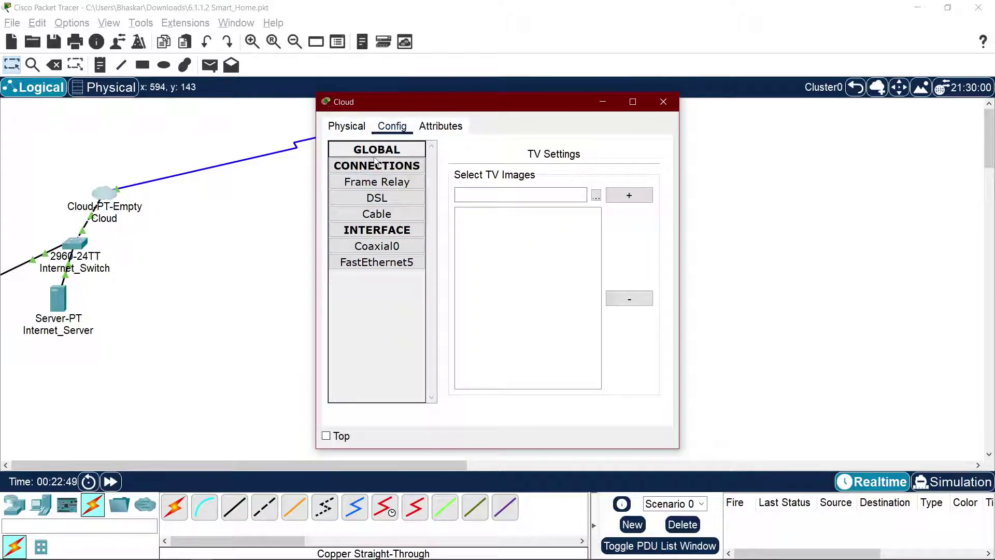
left_click(664, 102)
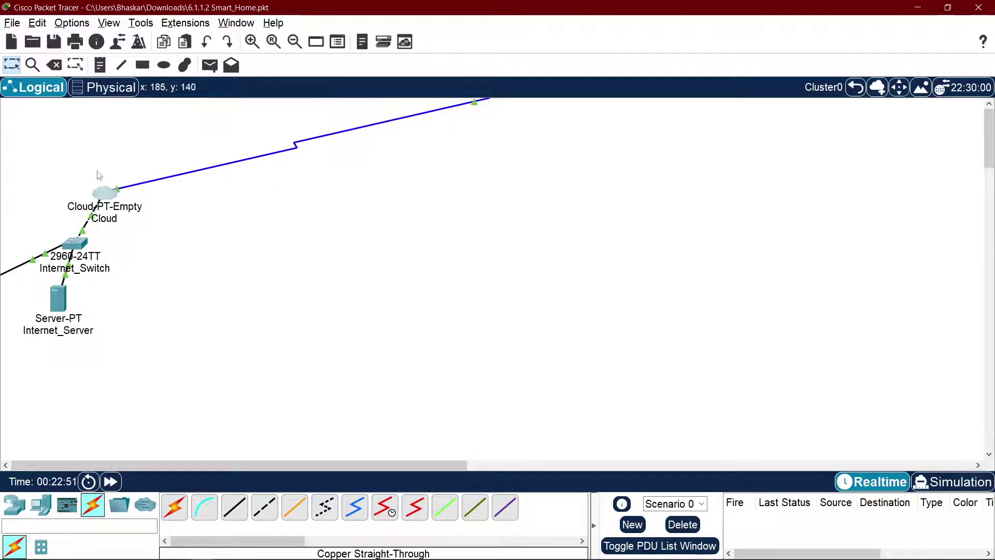
left_click(58, 298)
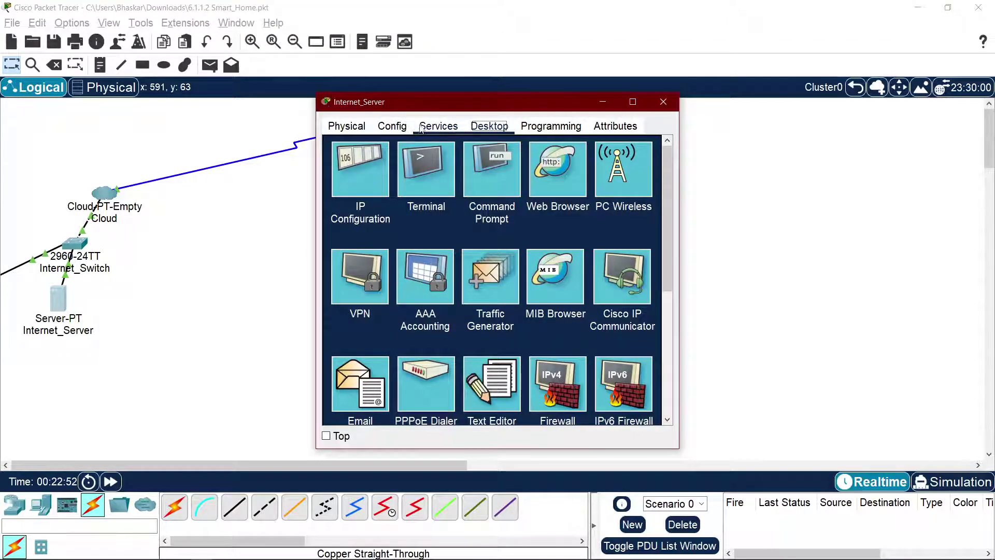
Step: Review Internet_Server's services and gateway/DNS settings, then return to Root
left_click(439, 126)
left_click(390, 126)
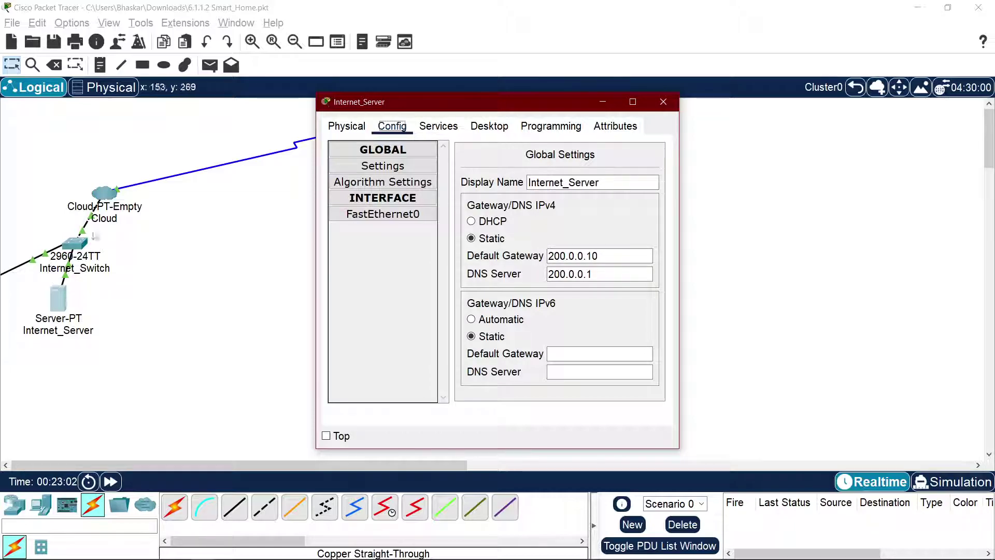
left_click(665, 103)
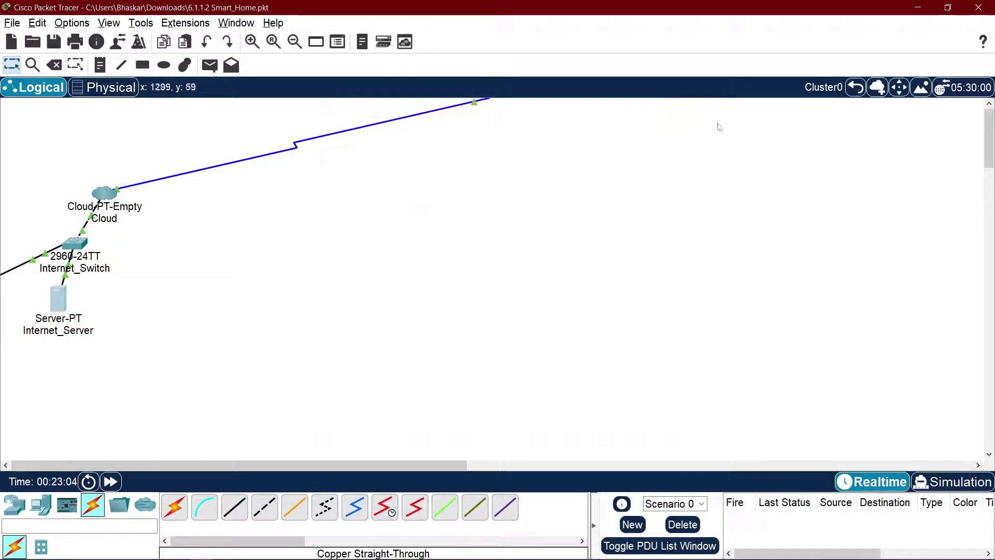
left_click(856, 89)
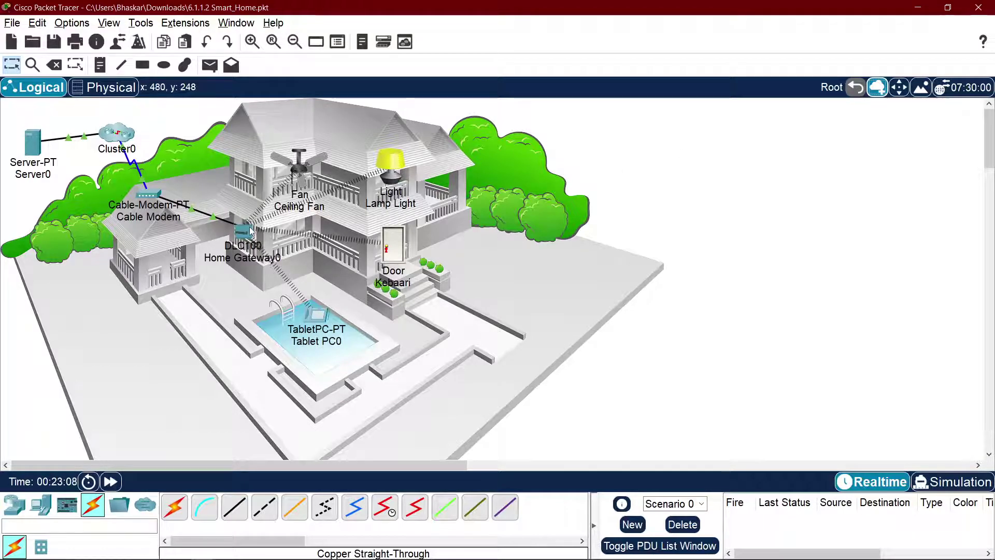
Step: Back in Cluster0, change Internet_Server's DNS server to 200.0.0.11, then return to Root
mouse_move(251, 230)
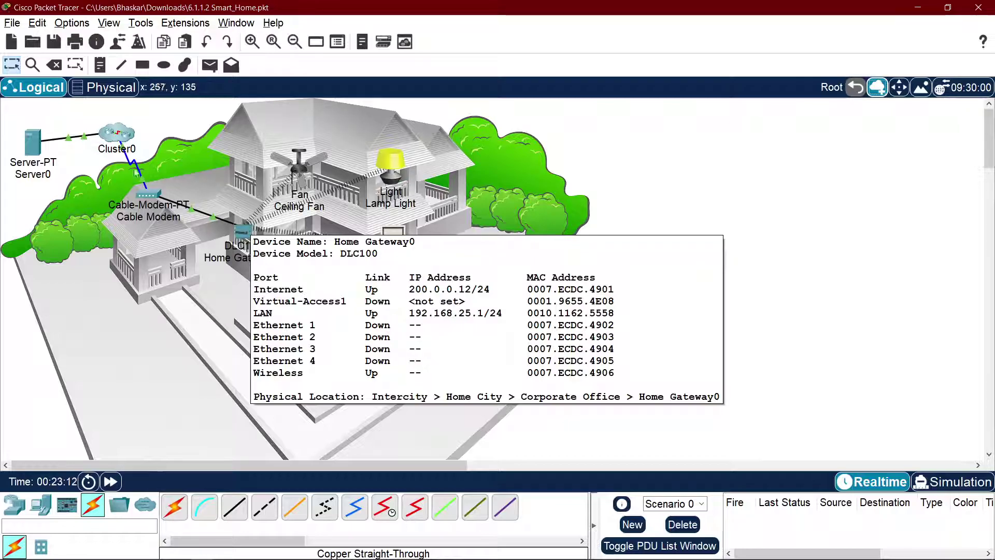
mouse_move(148, 199)
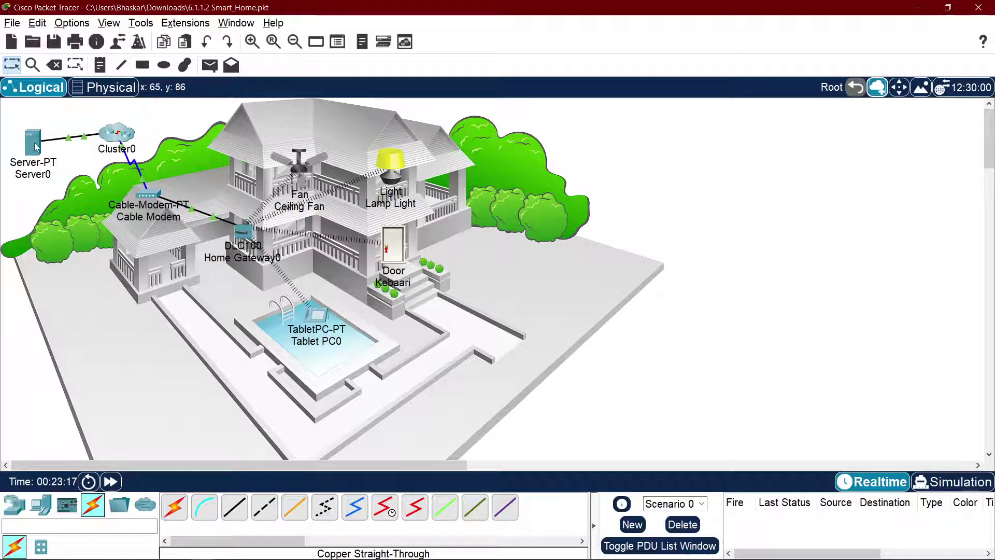
mouse_move(36, 147)
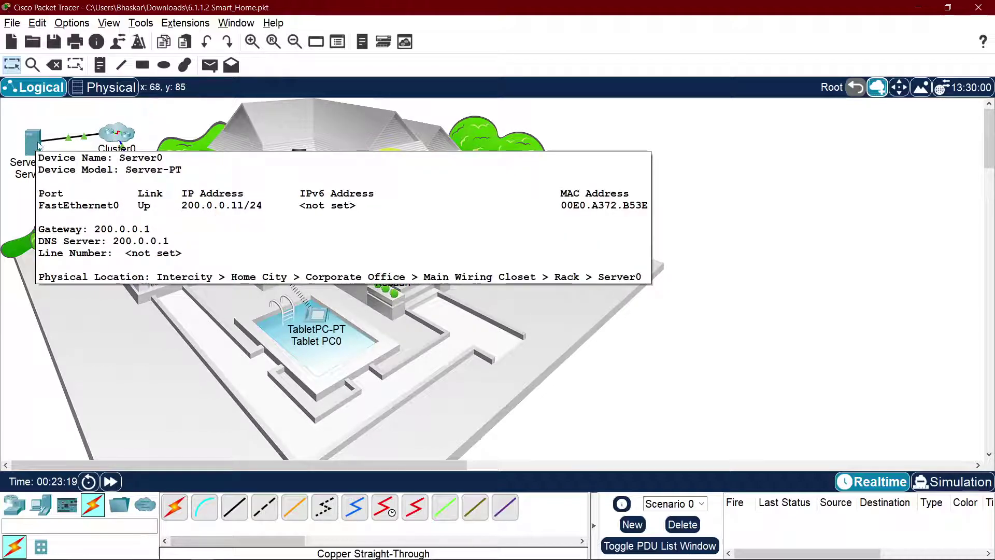
left_click(117, 134)
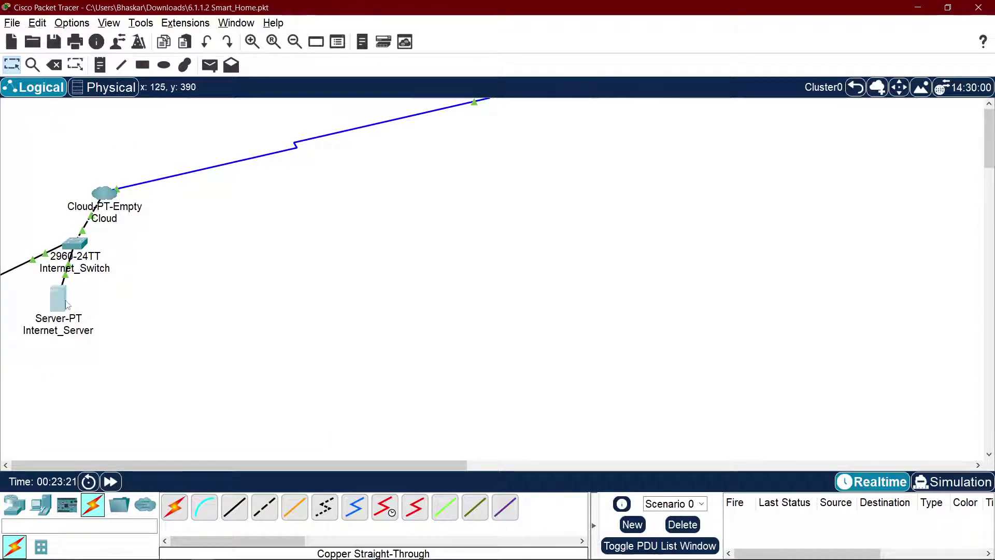
left_click(66, 304)
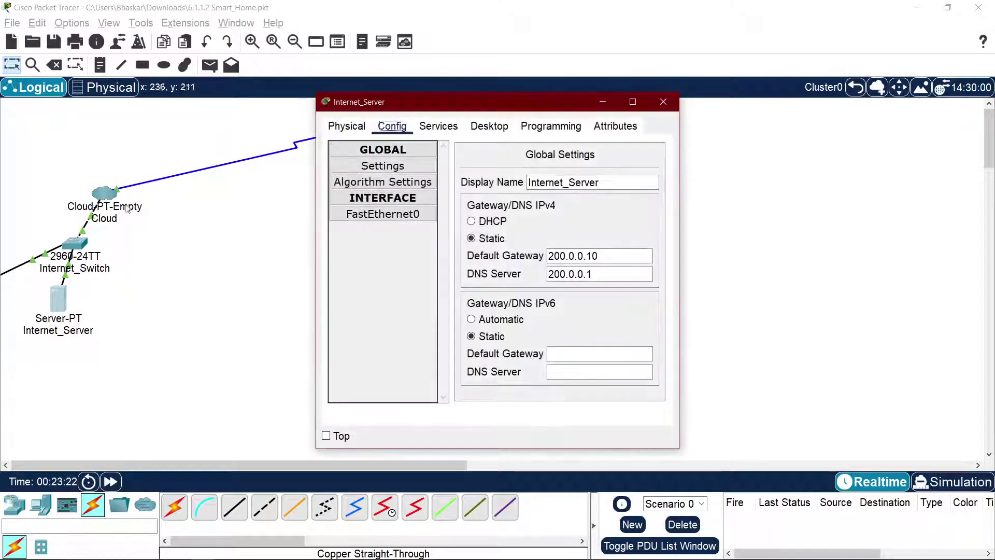
left_click(623, 277)
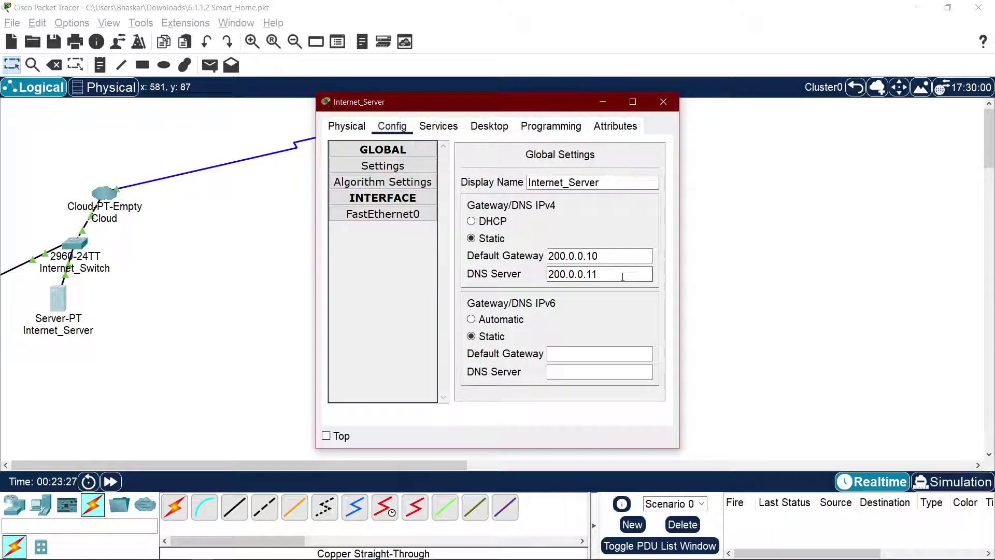
left_click(414, 286)
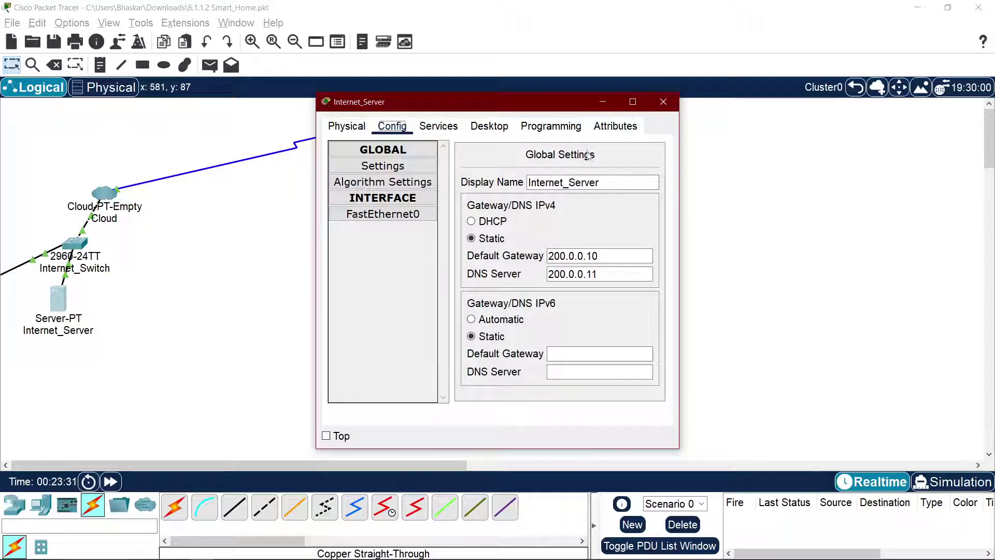
left_click(663, 102)
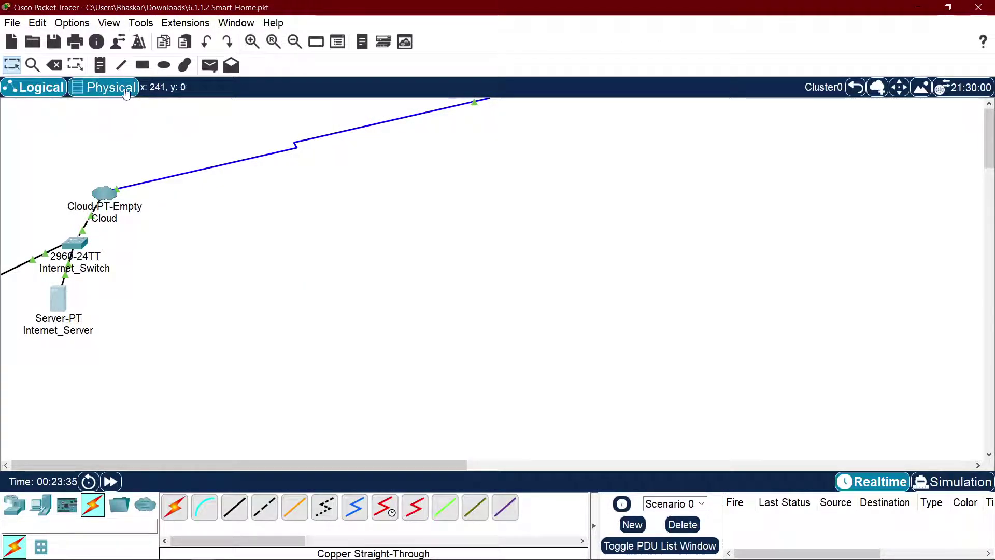
left_click(856, 88)
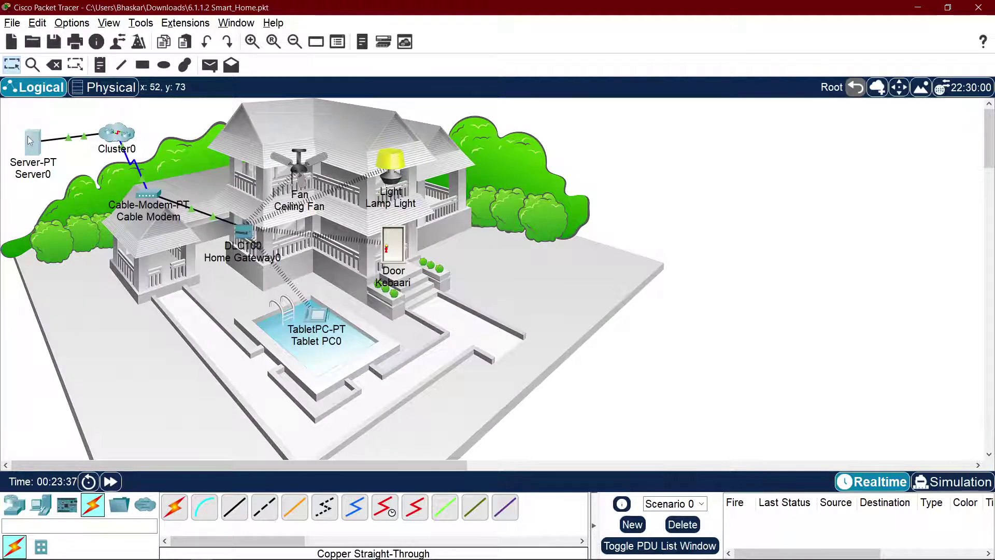
left_click(32, 142)
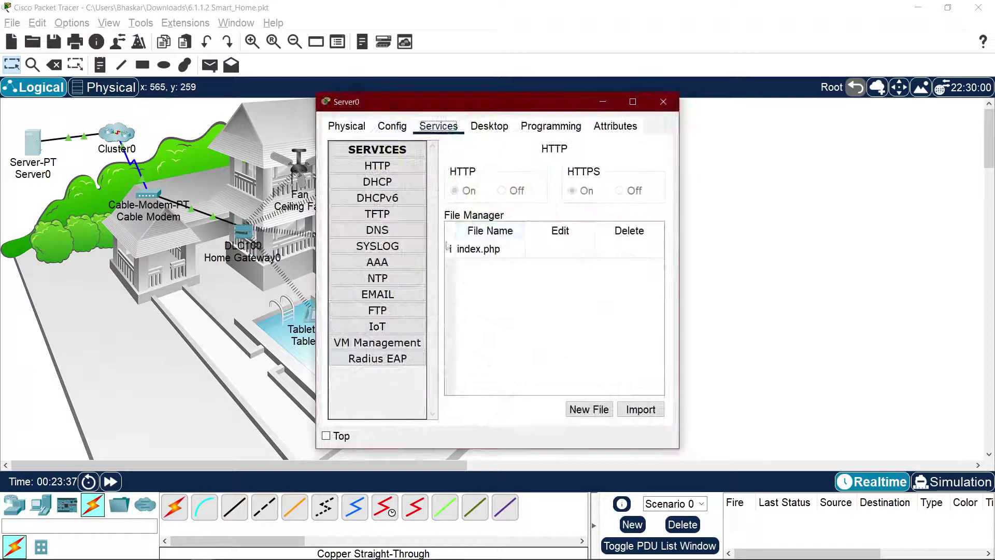
left_click(375, 231)
left_click(525, 173)
left_click(501, 210)
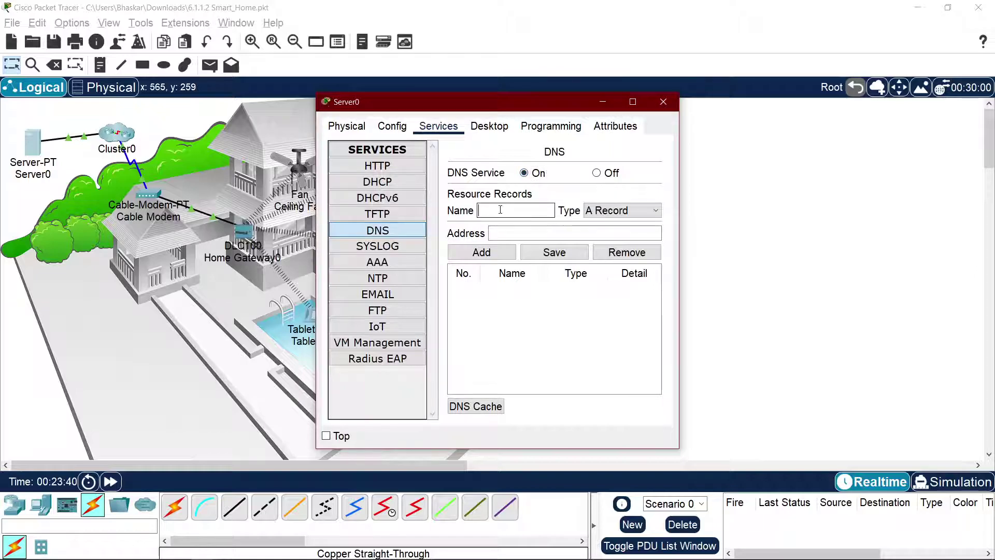
type("iotserver.com")
type("www.")
left_click(535, 233)
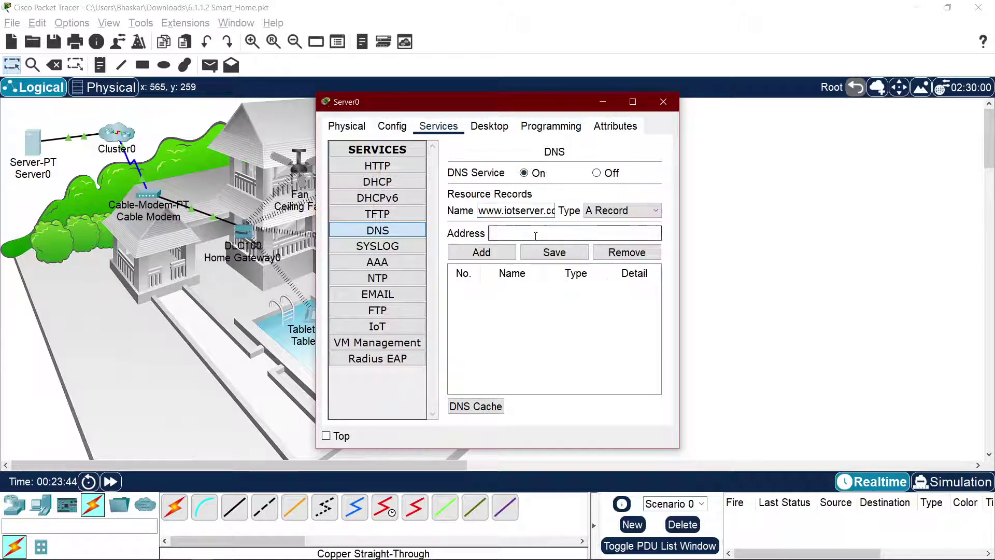
type("200.0.0.11")
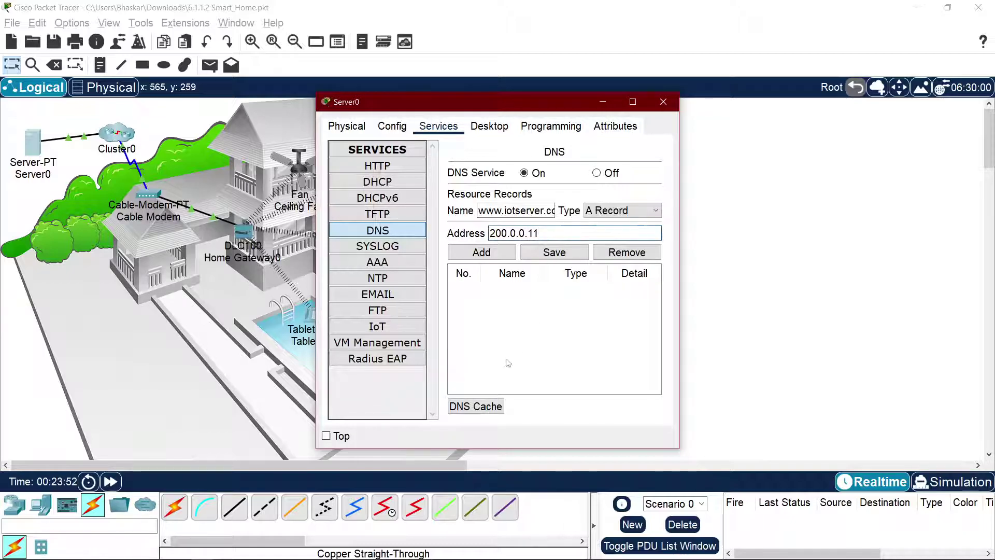
left_click(490, 252)
key("alt+Tab")
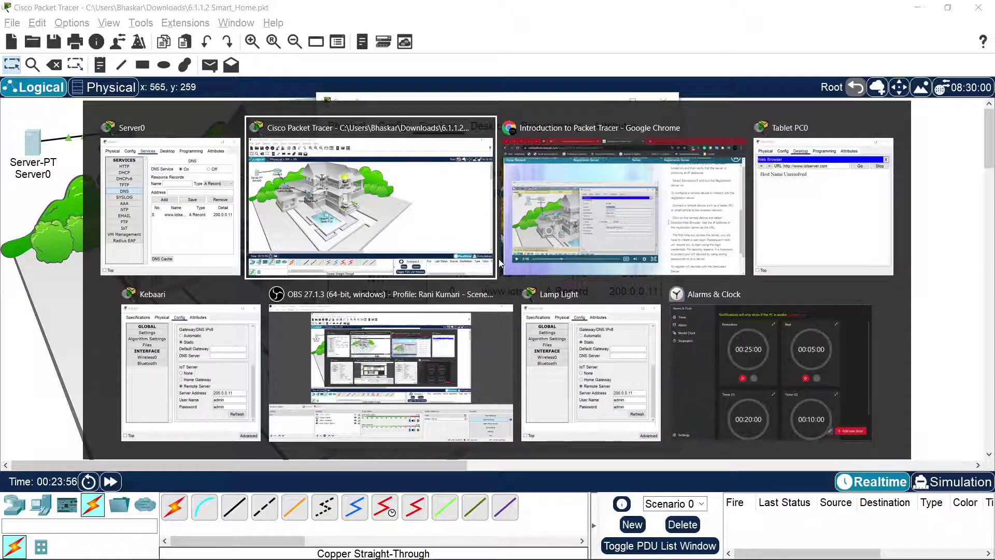
key("alt+Tab")
key("alt+Tab")
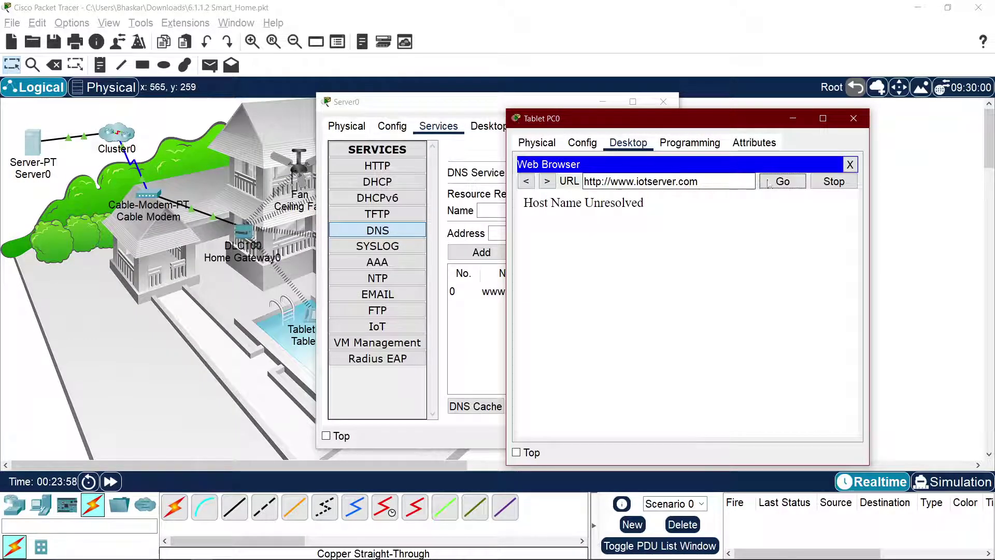
left_click(769, 182)
left_click(833, 182)
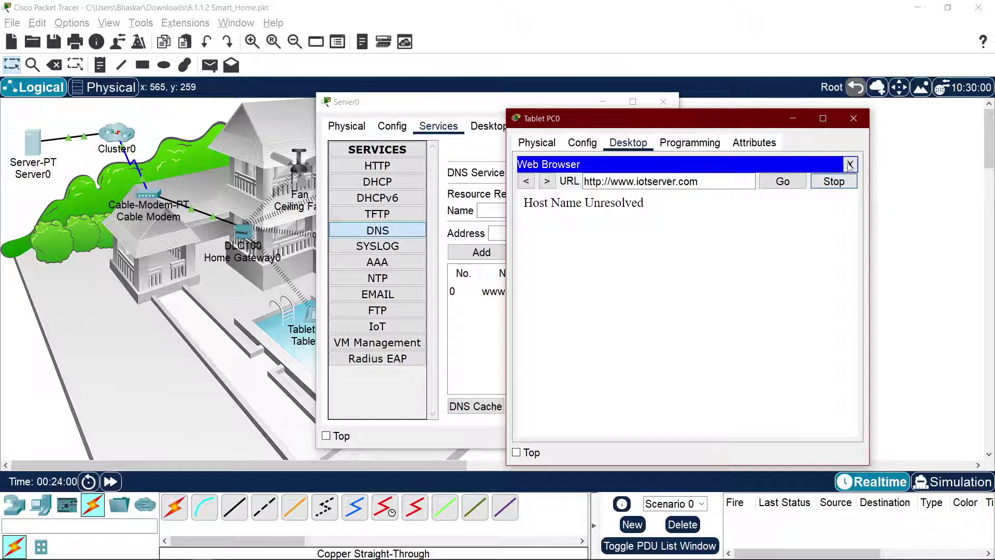
left_click(850, 164)
left_click(747, 184)
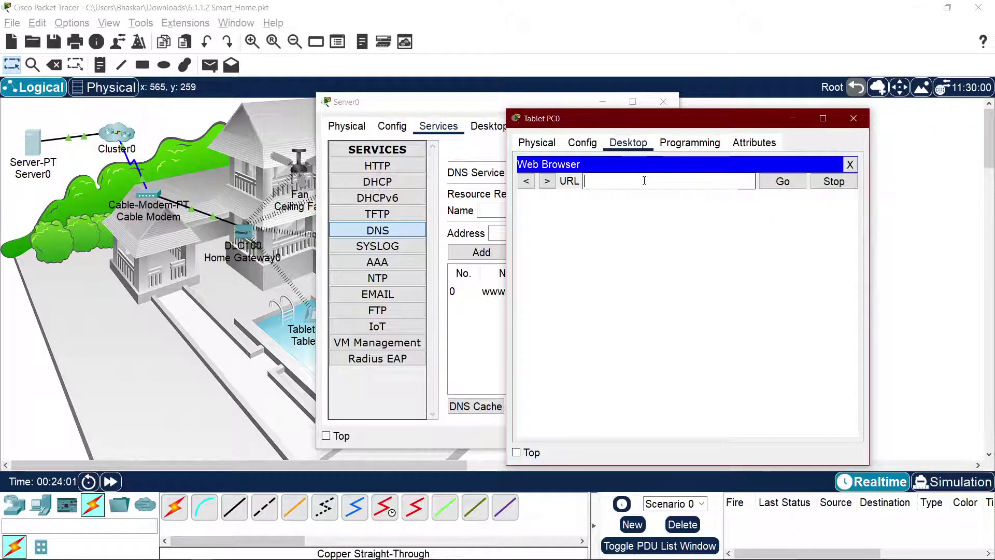
type("iotserver.com")
key("Home")
type("http://www.")
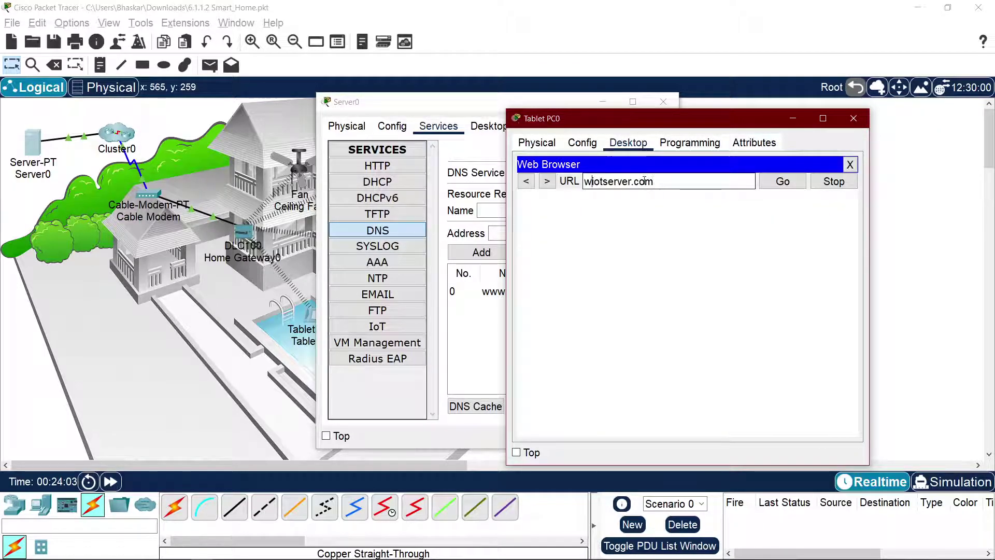
key("End")
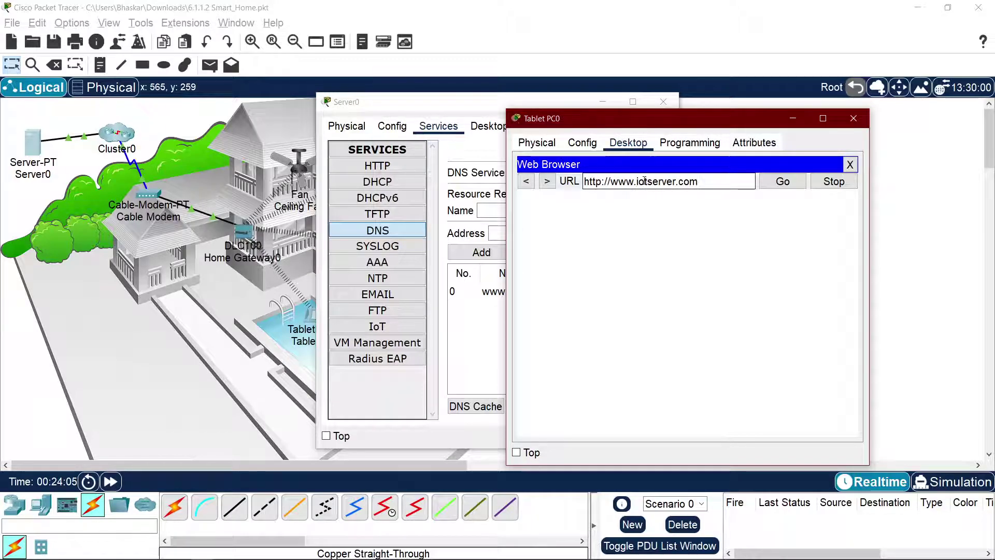
left_click(780, 182)
Step: Arrange the tablet and Server0 windows so the DNS records show beside the browser
left_click_drag(630, 117, 587, 129)
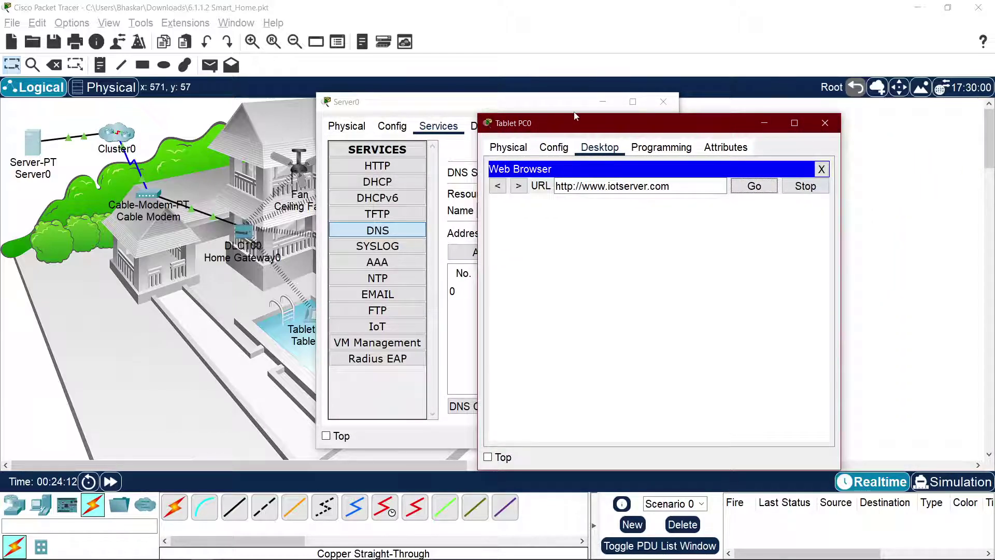
left_click_drag(577, 117, 789, 115)
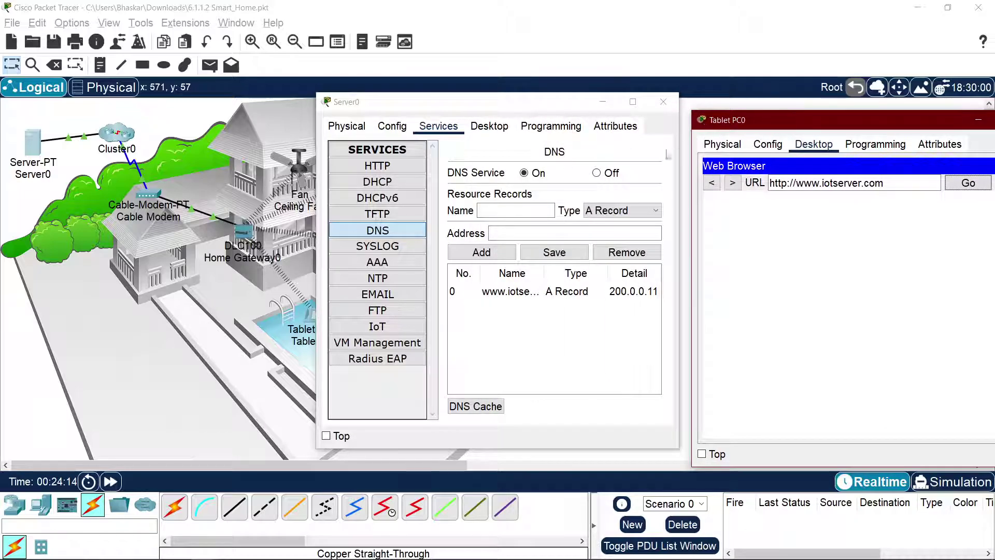
left_click_drag(586, 103, 473, 115)
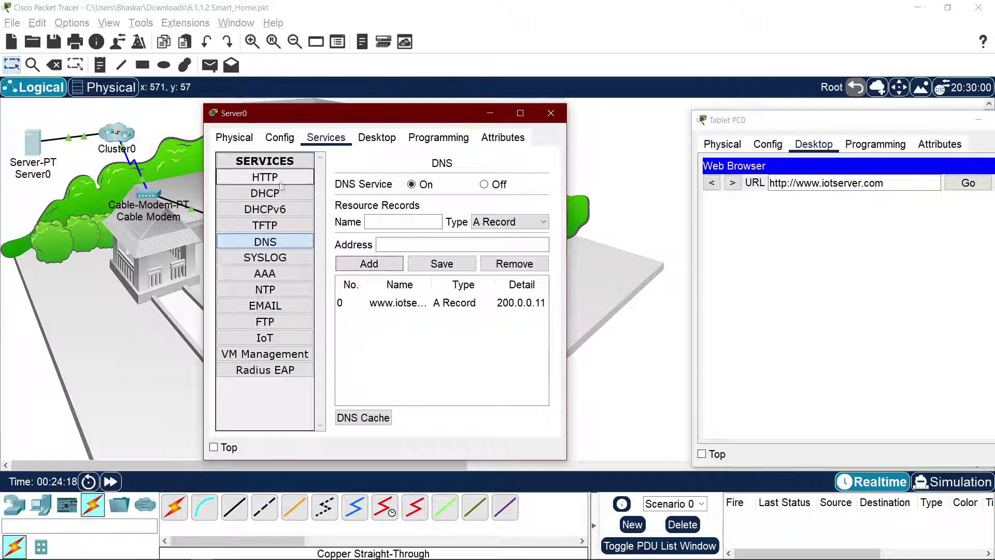
Step: Check Server0's global gateway/DNS settings, close its window, and enter Cluster0
left_click(267, 143)
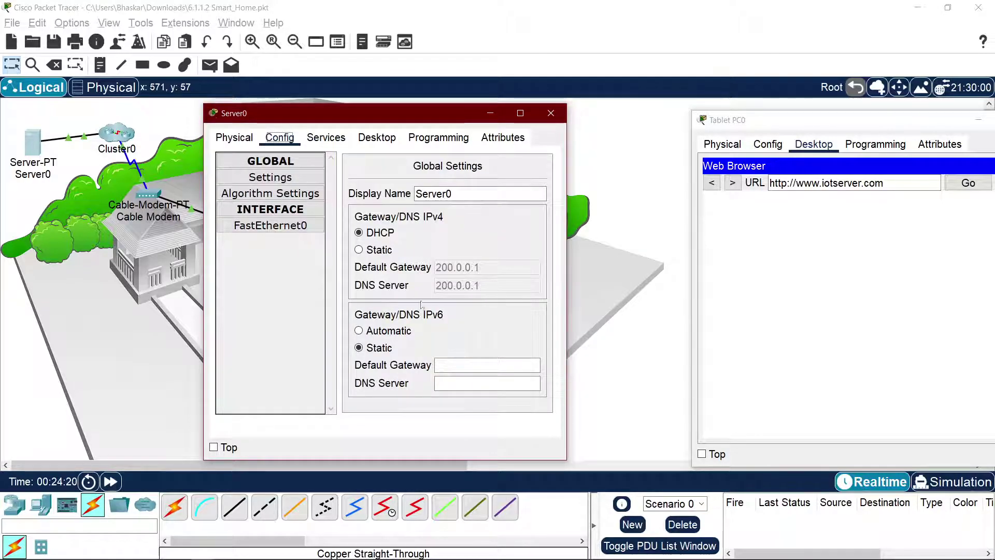
left_click(388, 252)
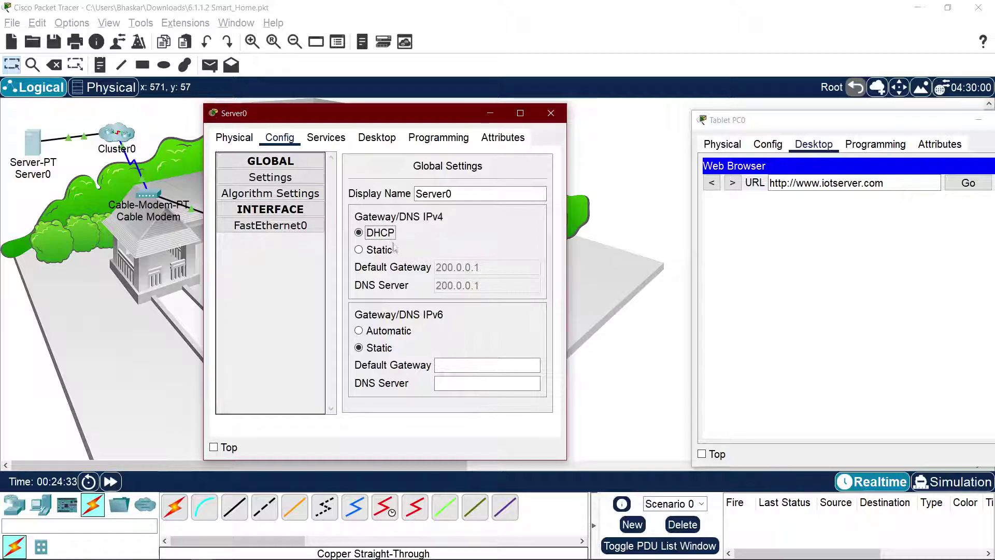
left_click(552, 113)
left_click(111, 139)
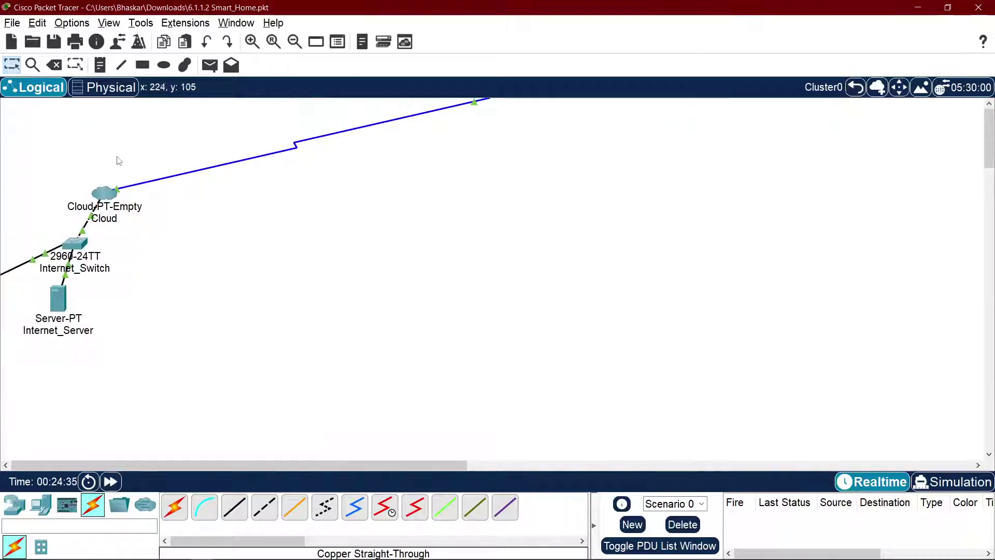
Step: Set Internet_Server's DHCP pool serverPool DNS server to 200.0.0.11 and save it
left_click(58, 298)
left_click(439, 126)
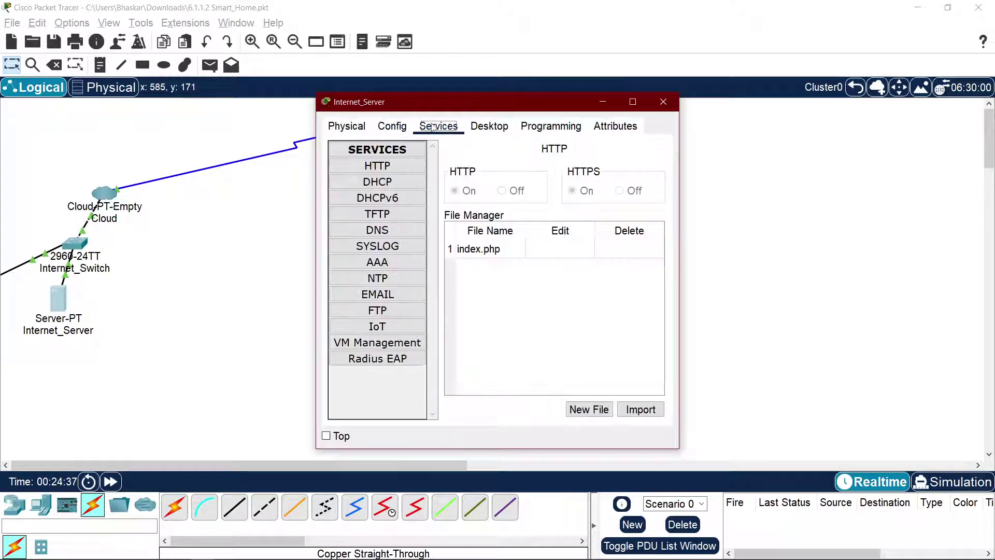
left_click(393, 182)
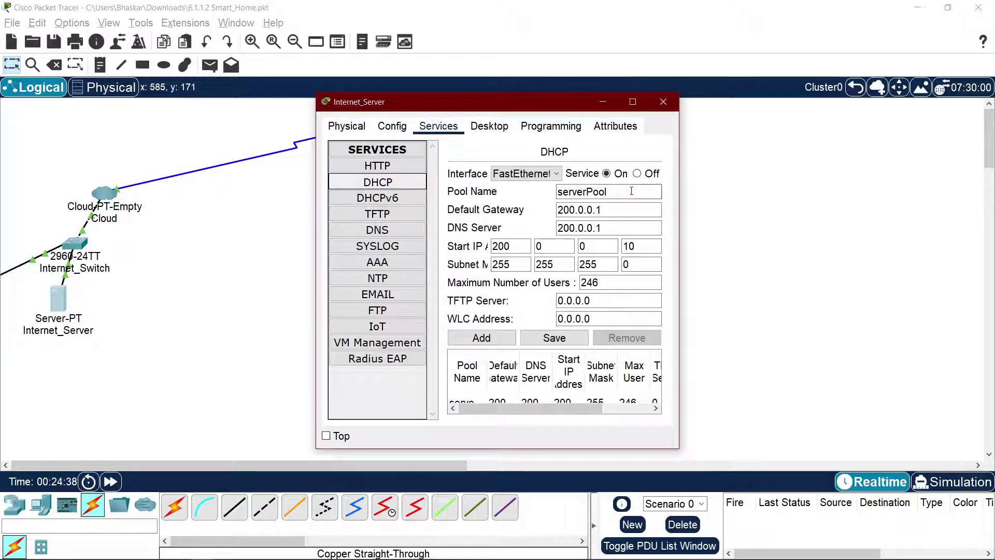
left_click(612, 227)
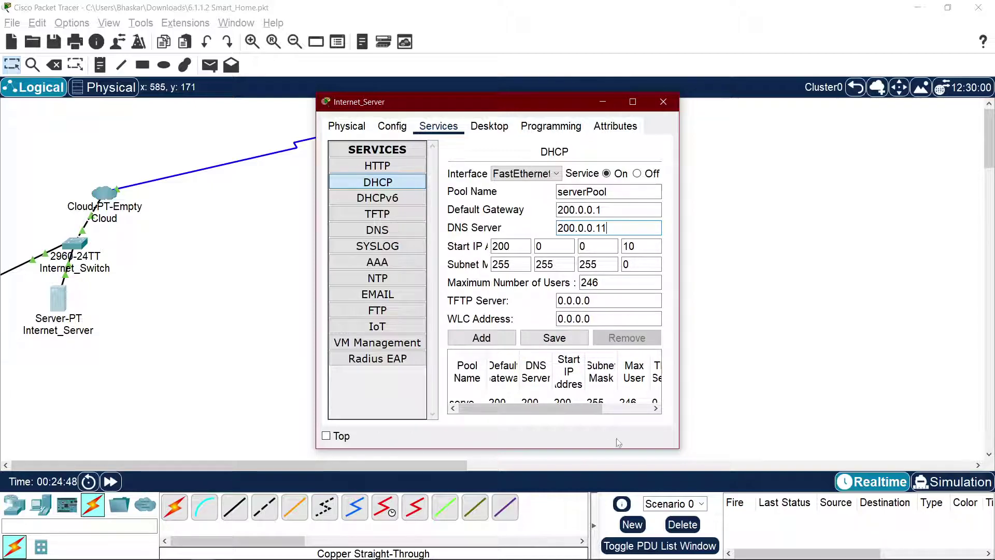
left_click_drag(676, 449, 962, 526)
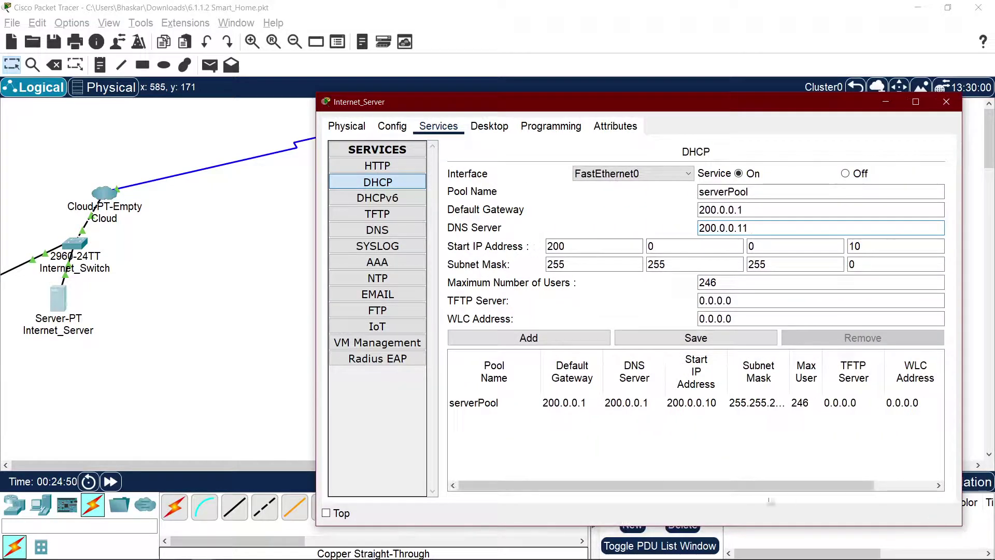
mouse_move(657, 483)
left_mouse_down()
mouse_move(751, 489)
mouse_move(646, 493)
left_mouse_up()
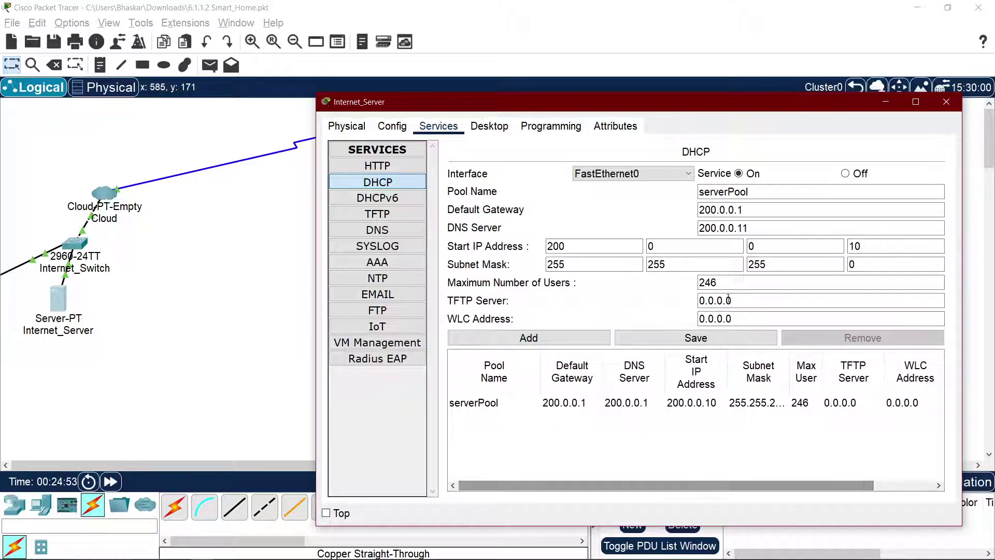
left_click(667, 340)
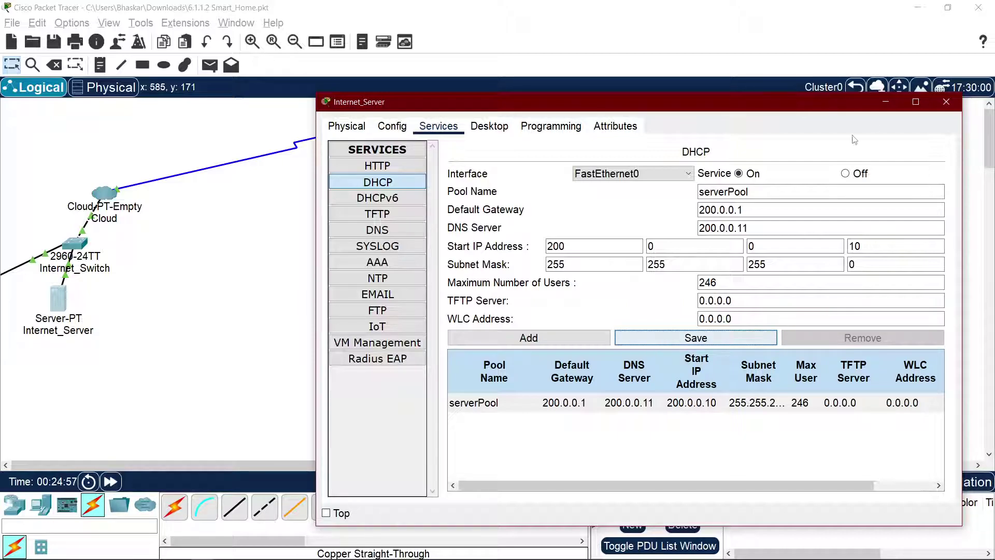
left_click(946, 102)
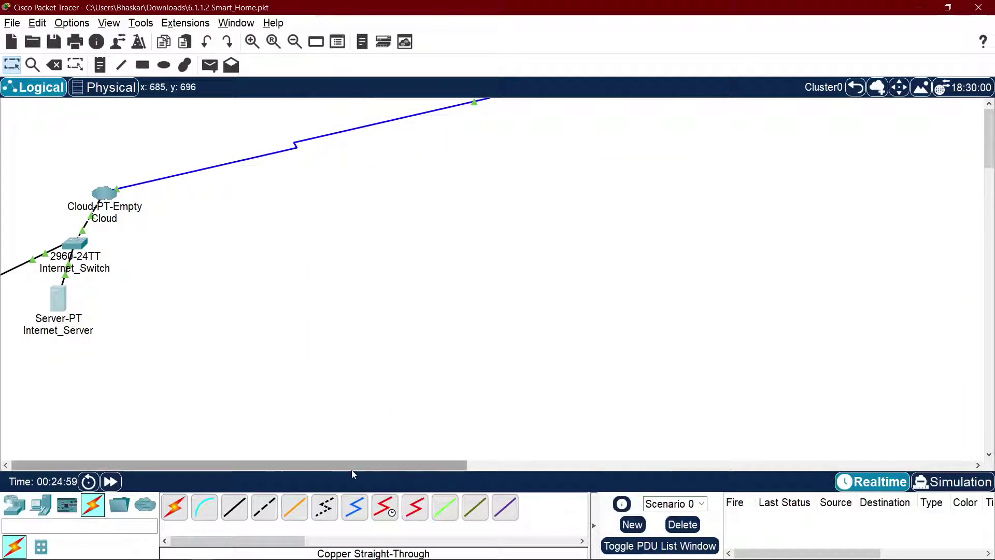
Step: At Root, toggle Server0 from Static back to DHCP, then view its DNS records
left_click(856, 87)
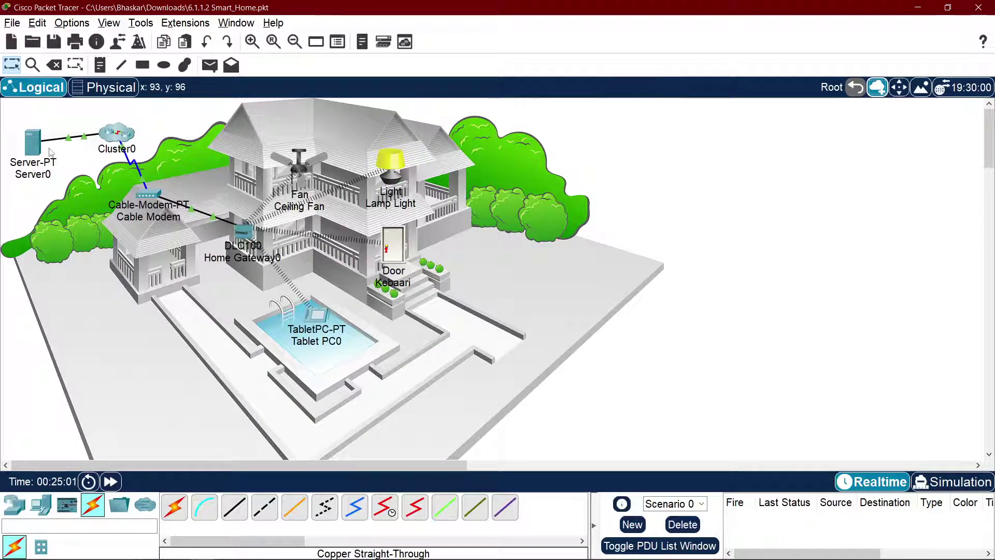
left_click(38, 147)
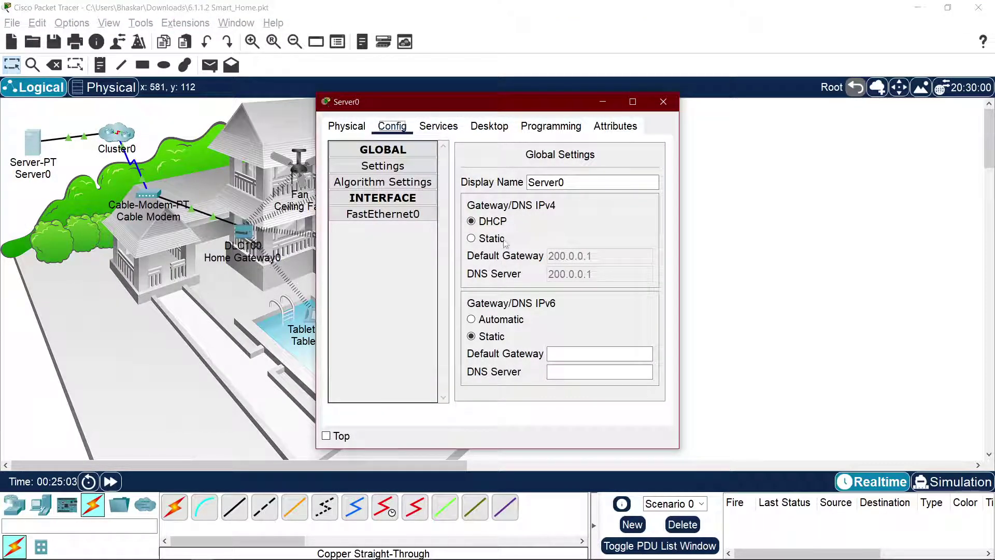
left_click(484, 239)
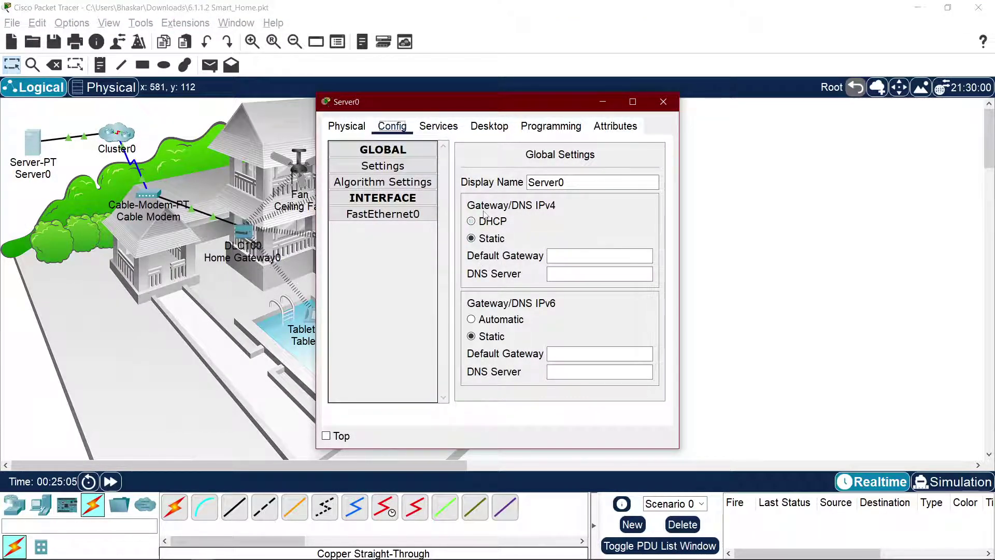
left_click(487, 222)
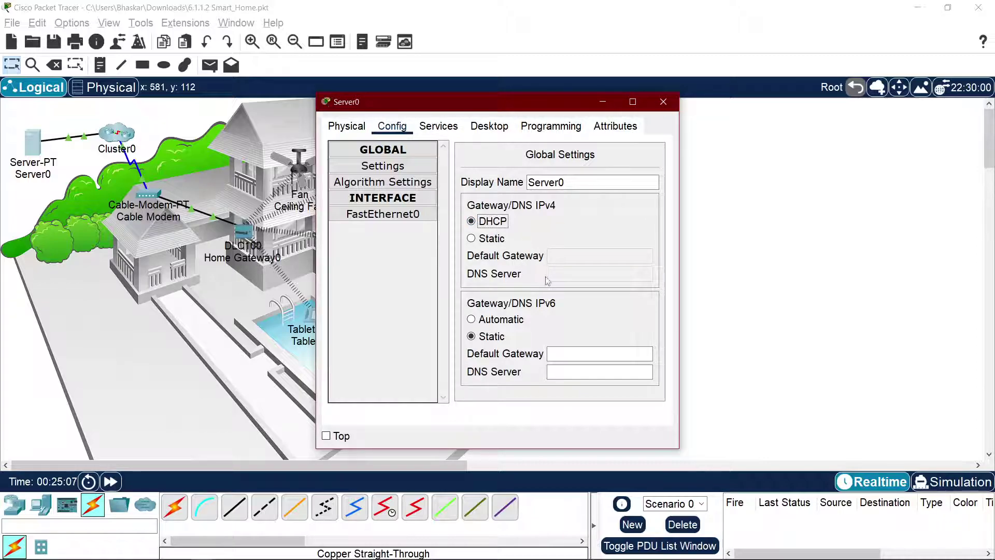
left_click(438, 126)
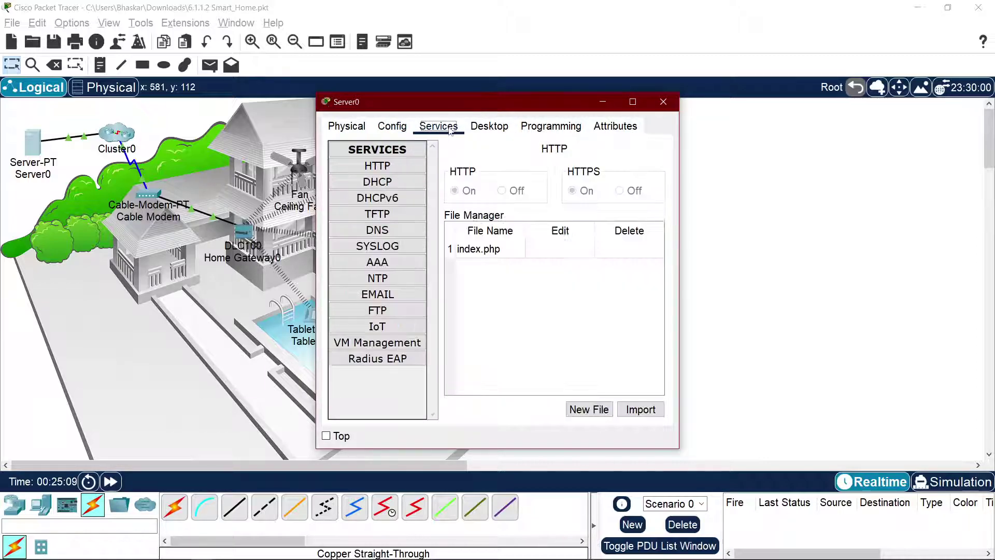
left_click(389, 233)
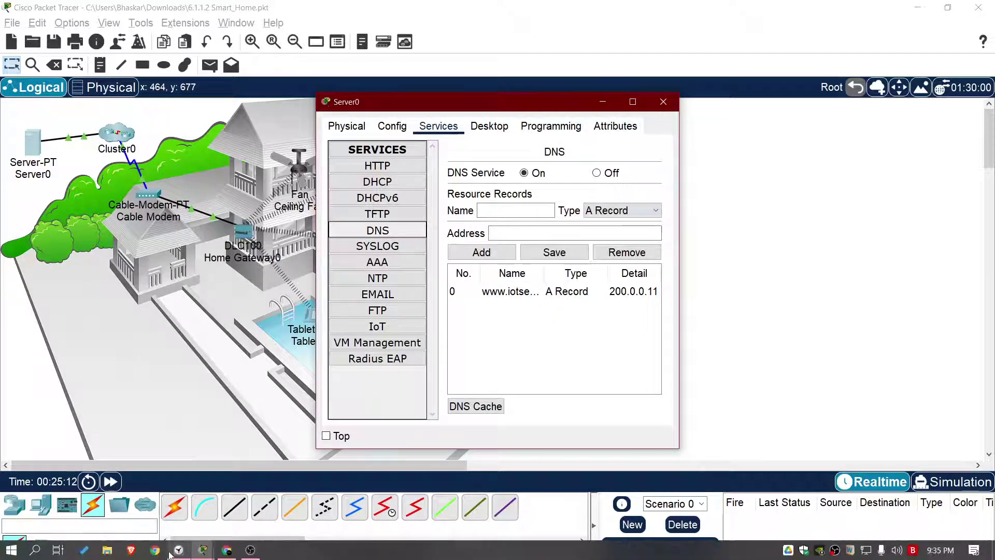
left_click(196, 556)
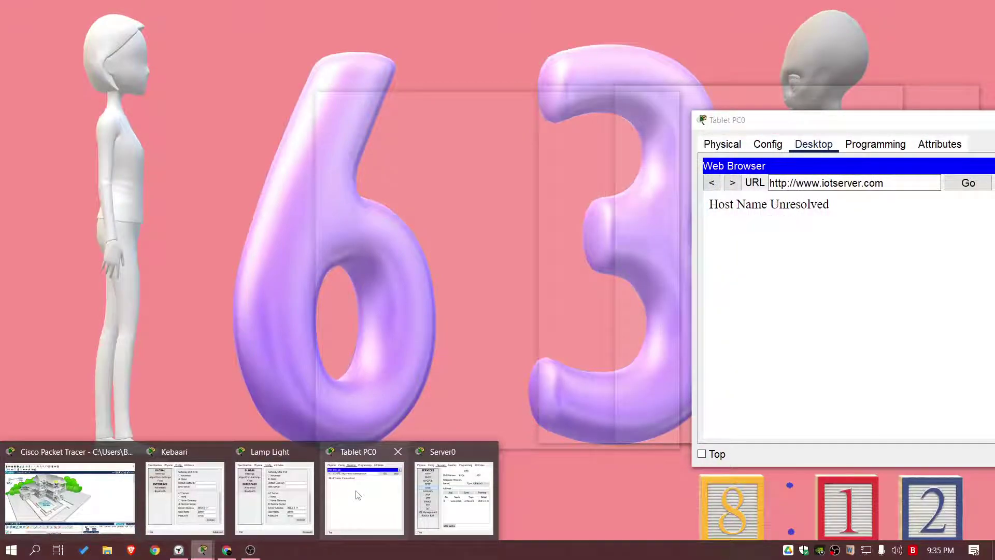
left_click(356, 490)
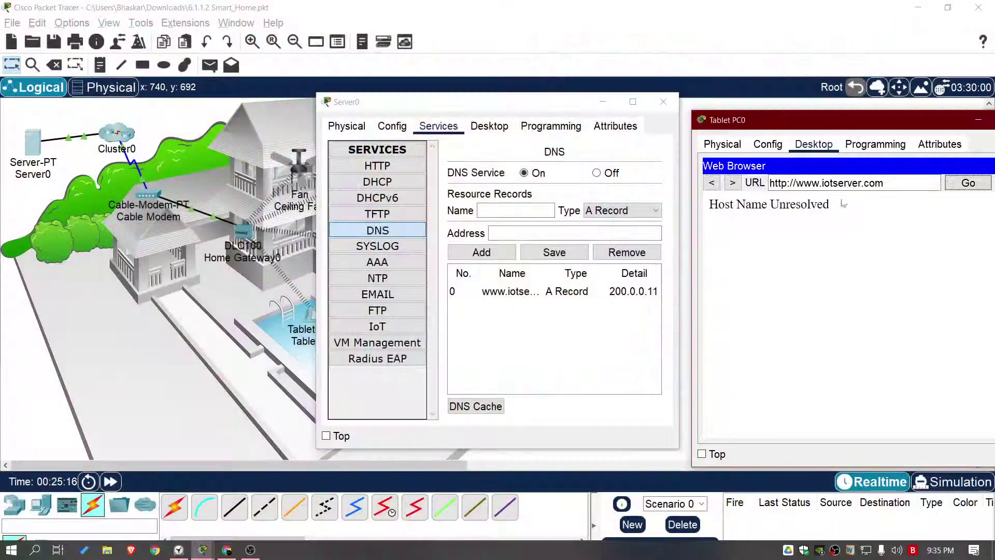
left_click(960, 188)
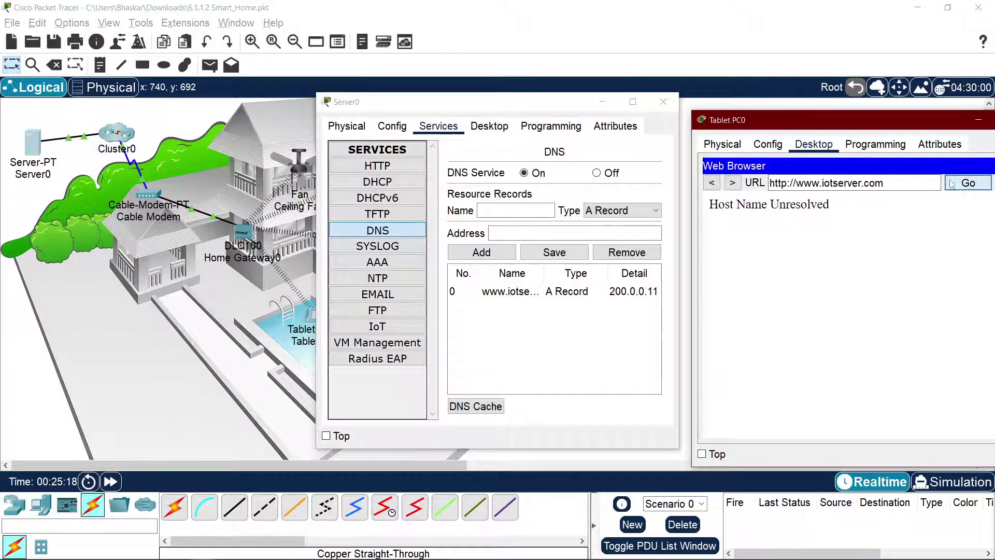
left_click_drag(896, 120, 578, 112)
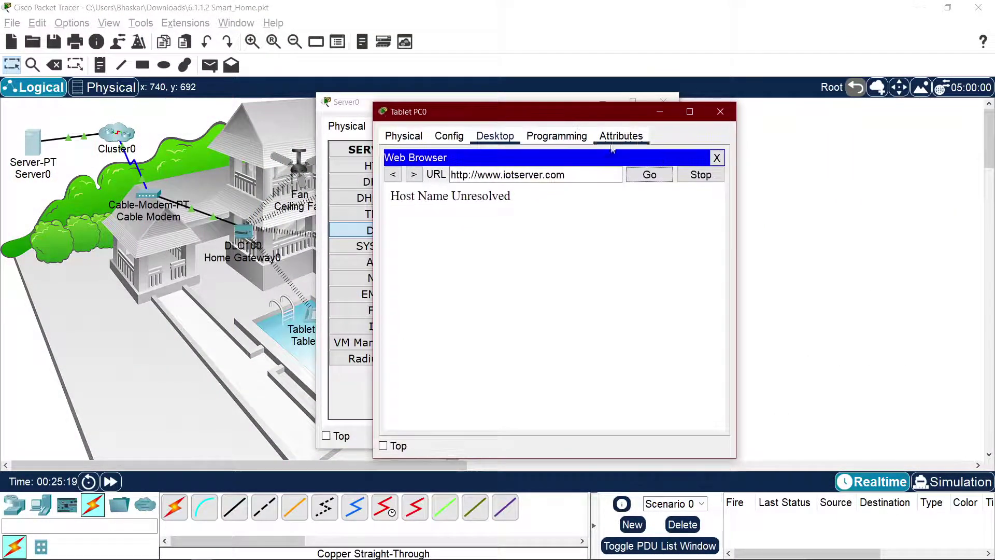
left_click(717, 157)
left_click(609, 190)
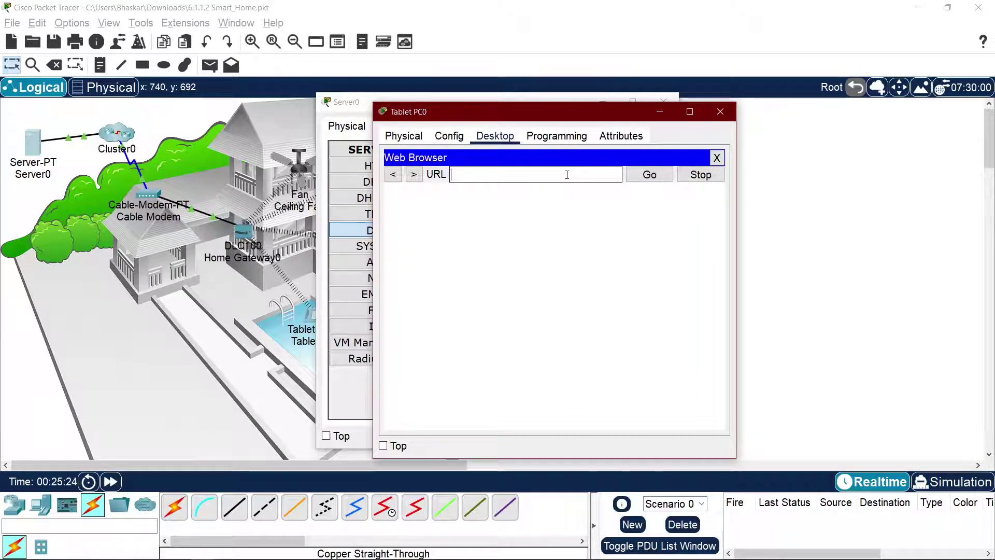
type("iotserver.comhttp://www.")
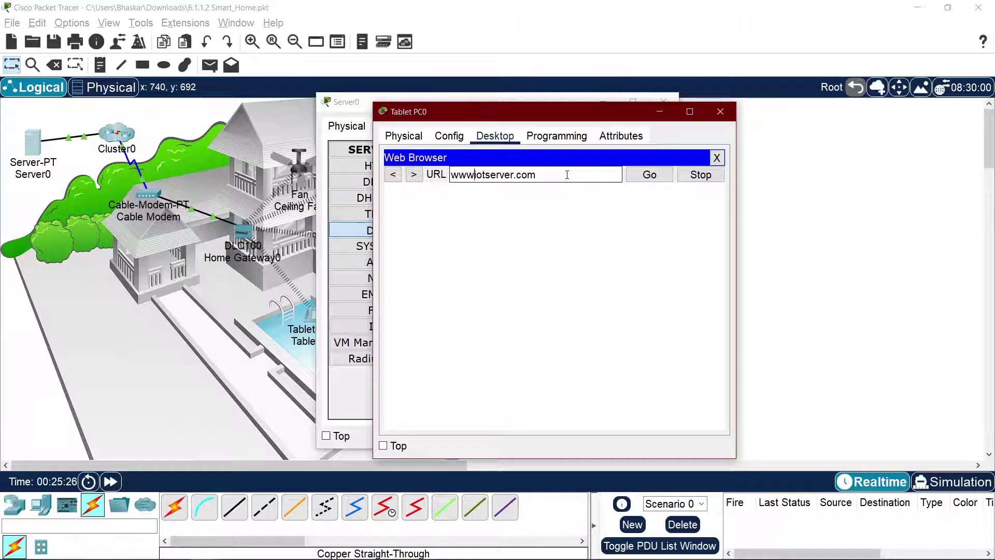
left_click(633, 171)
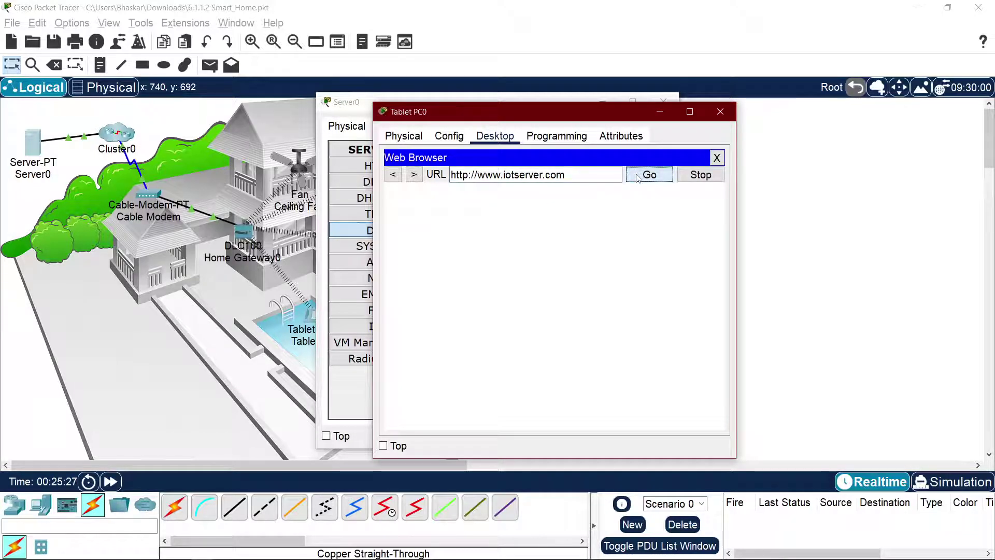
left_click_drag(570, 112, 708, 101)
Step: Toggle the tablet's IPv4 Static then DHCP, showing gateway 192.168.25.1 and DNS 200.0.0.1
left_click(920, 143)
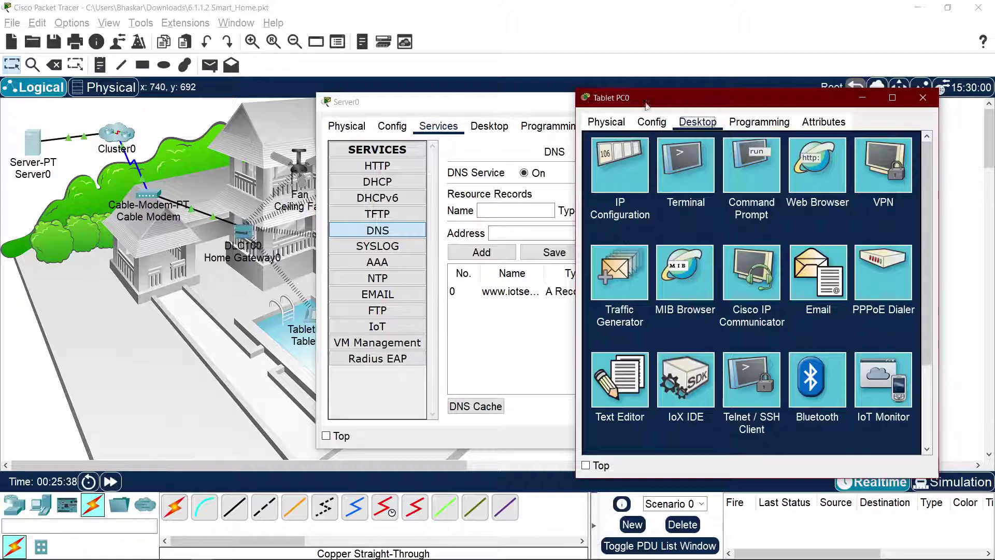
left_click(658, 123)
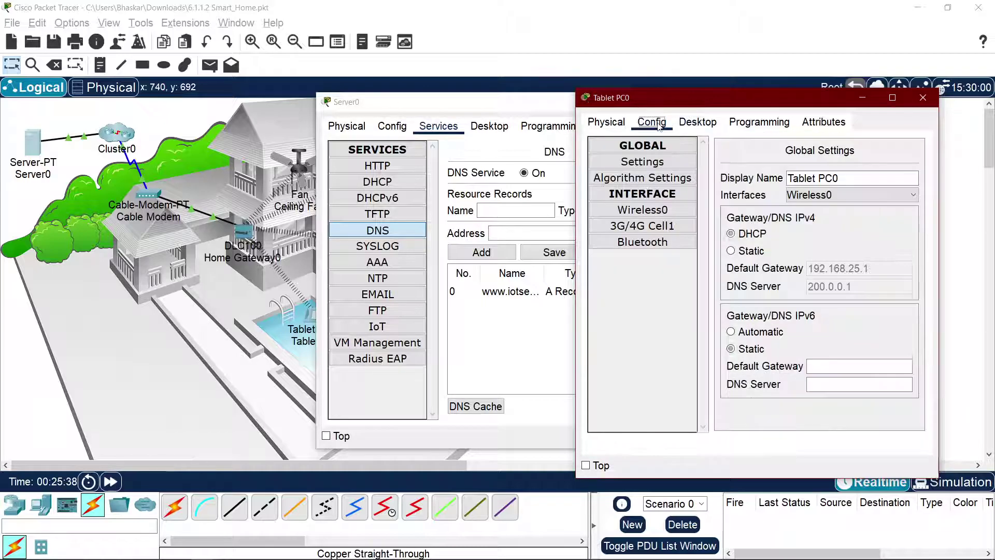
left_click(763, 252)
left_click(754, 234)
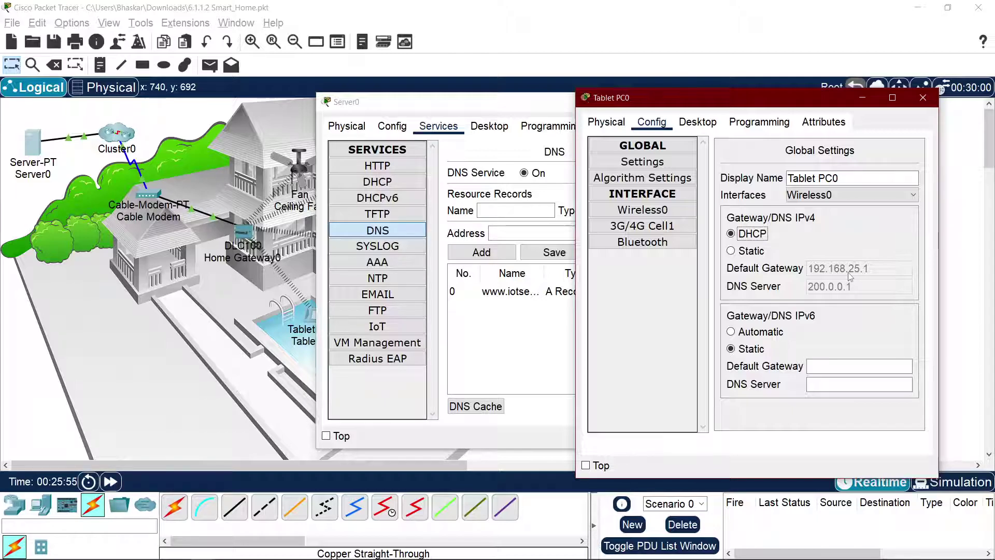
left_click(240, 236)
Step: Review Home Gateway0's Internet settings, then check Tablet PC0's settings show DNS server 200.0.0.11
left_click(428, 127)
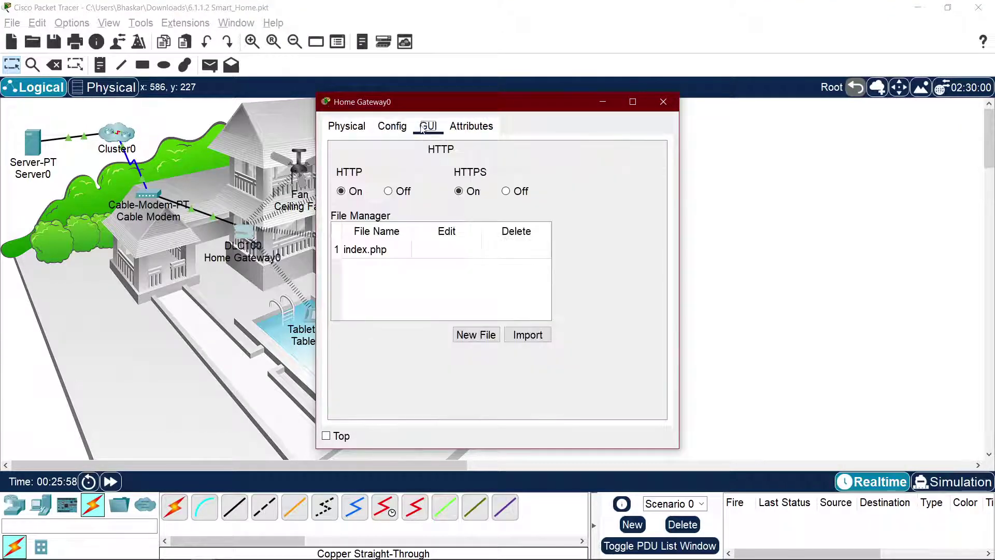
left_click(390, 127)
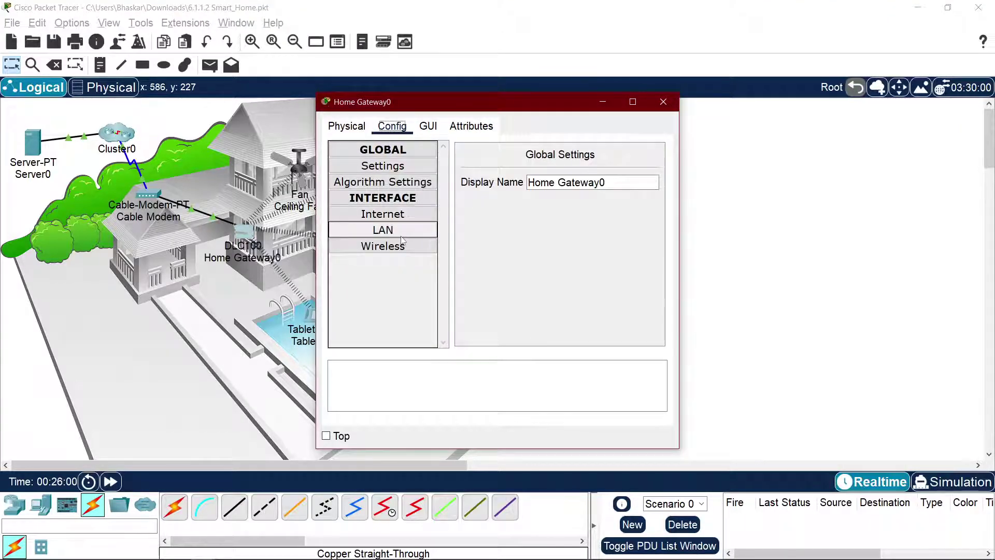
left_click(400, 215)
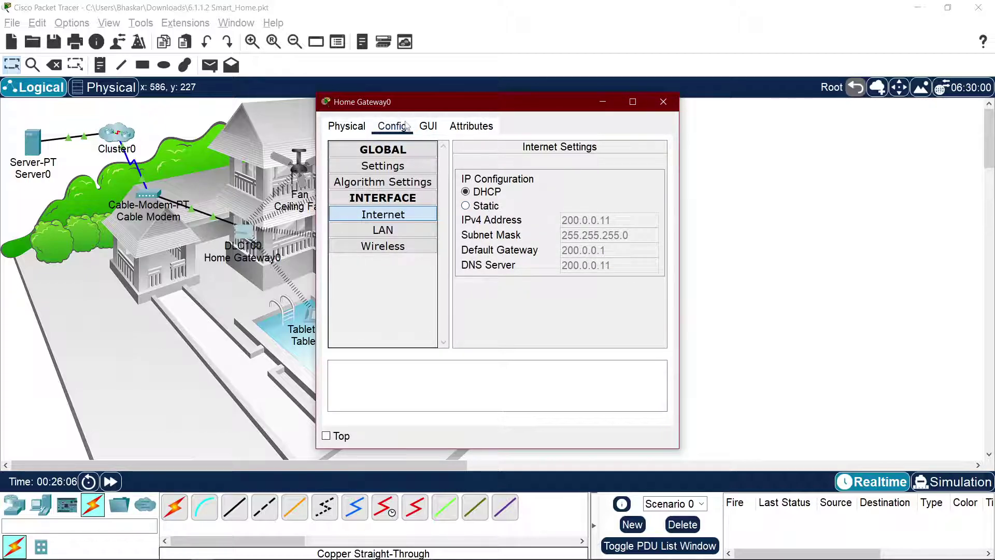
left_click(254, 167)
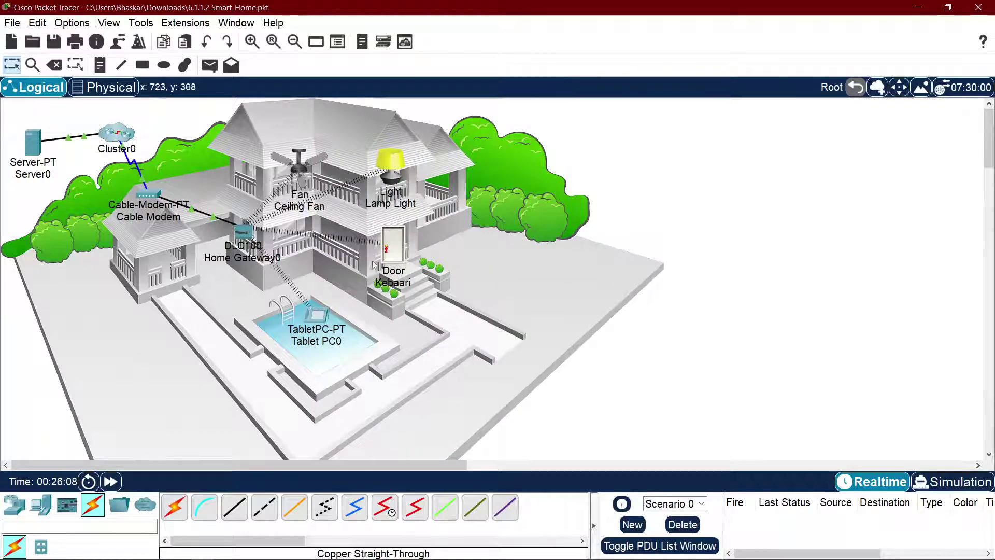
left_click(317, 314)
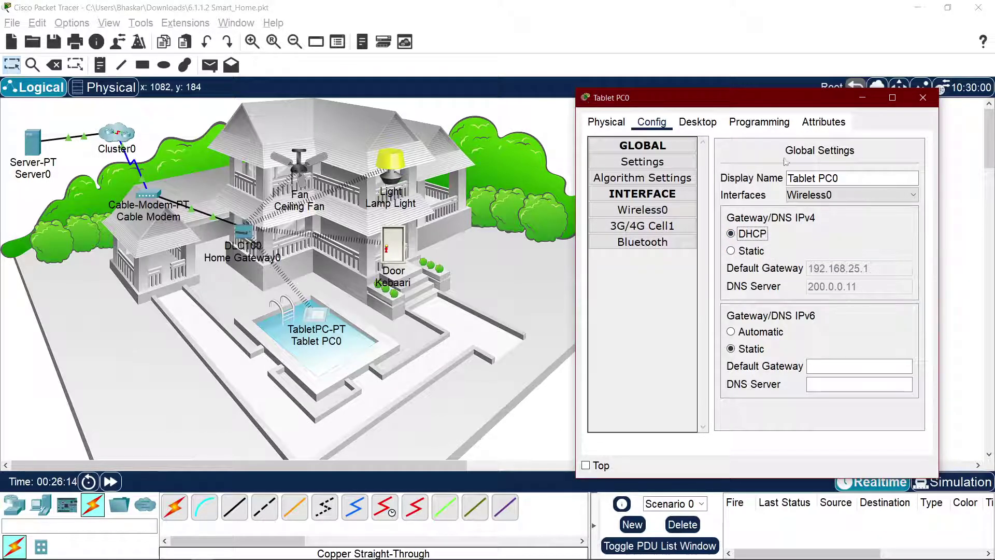
left_click(709, 125)
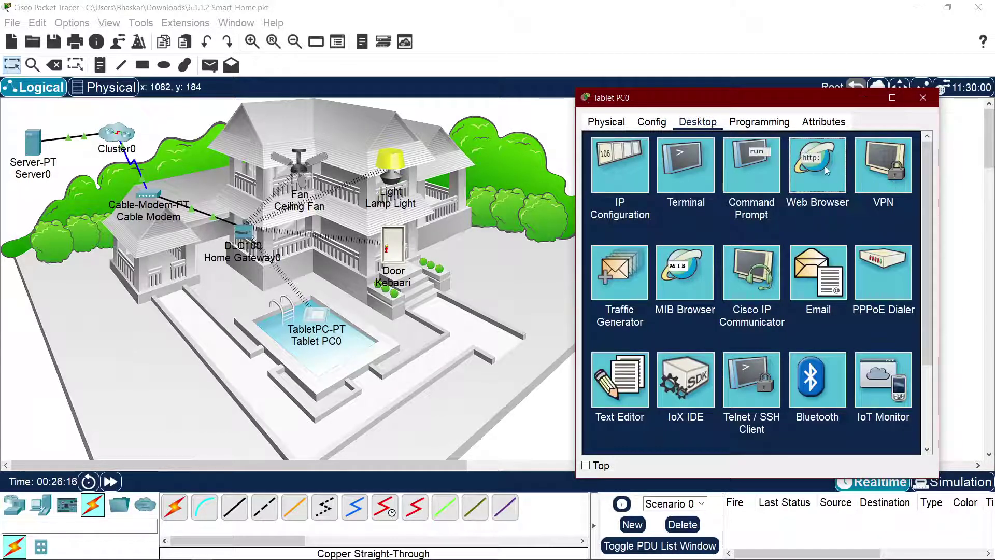
left_click(822, 165)
type("iotserver.com")
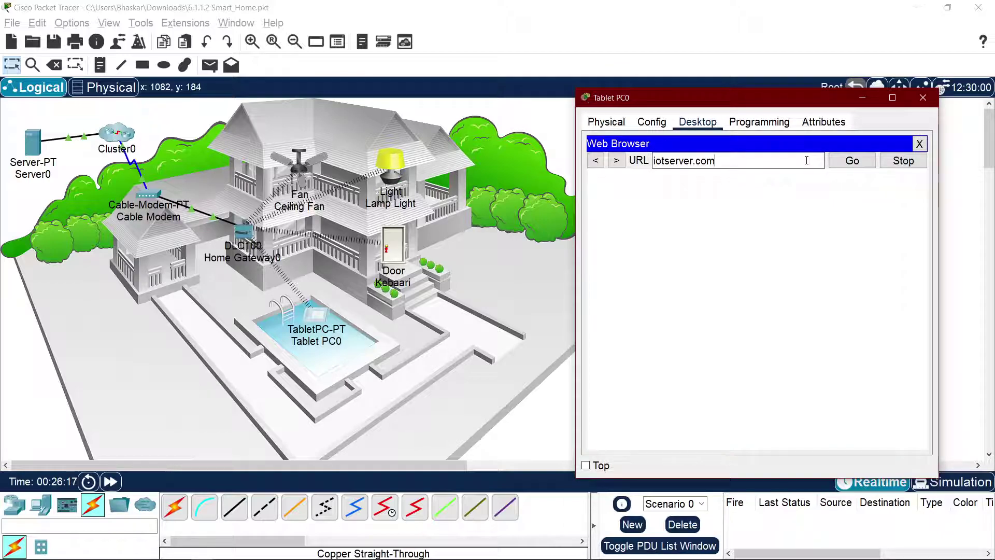
type("http://www.")
key("End")
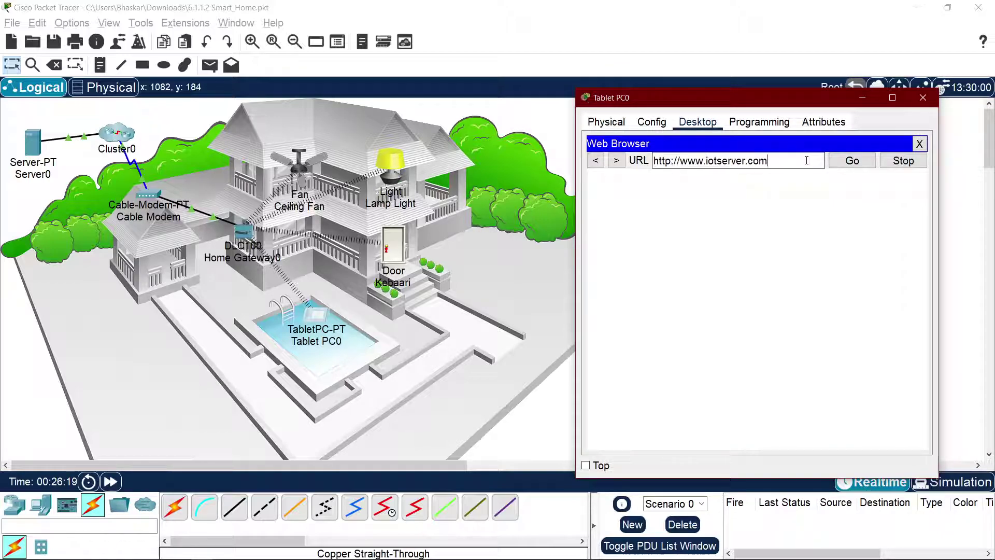
left_click(857, 162)
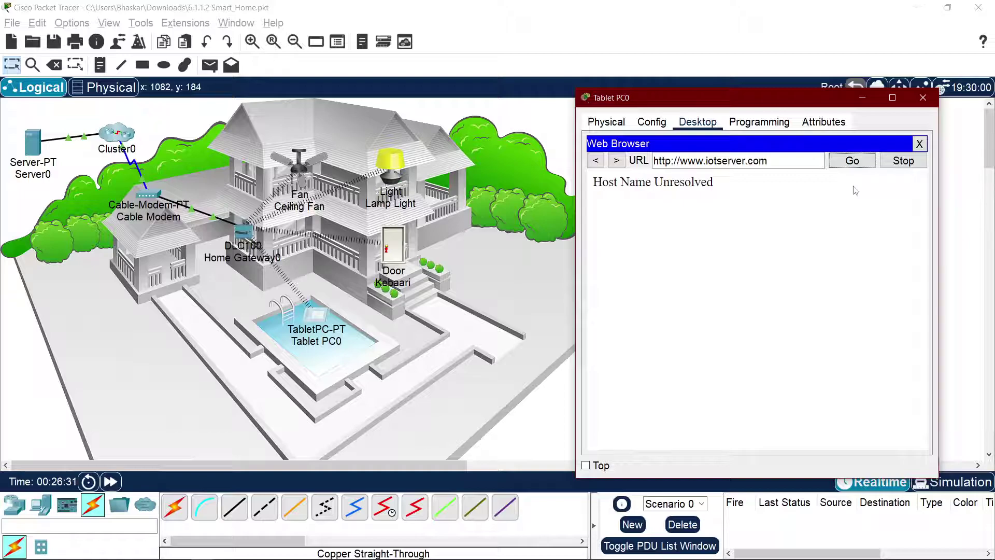
left_click(660, 122)
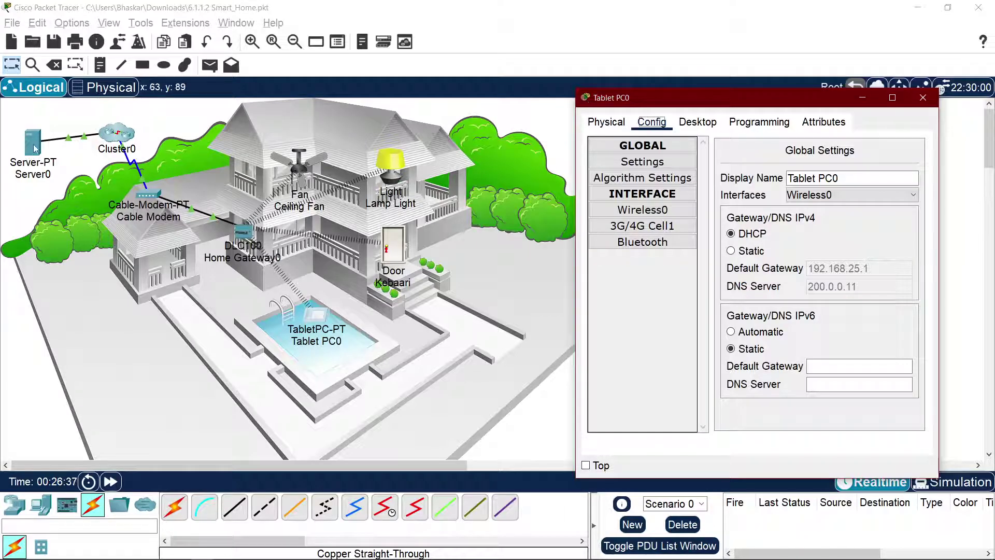
Step: Check Server0's global settings and FastEthernet0 address 200.0.0.10, then enter Cluster0
left_click(34, 147)
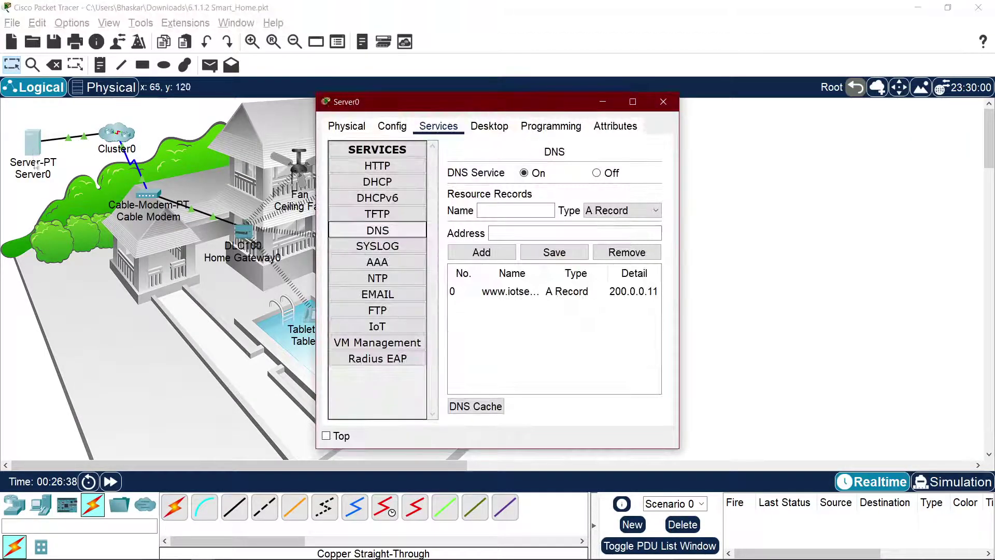
left_click(392, 126)
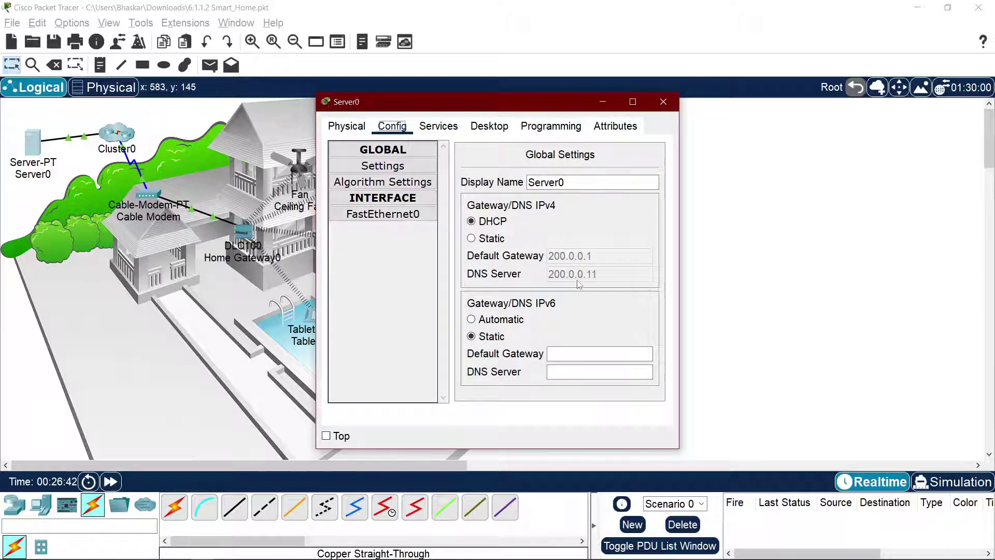
left_click(384, 214)
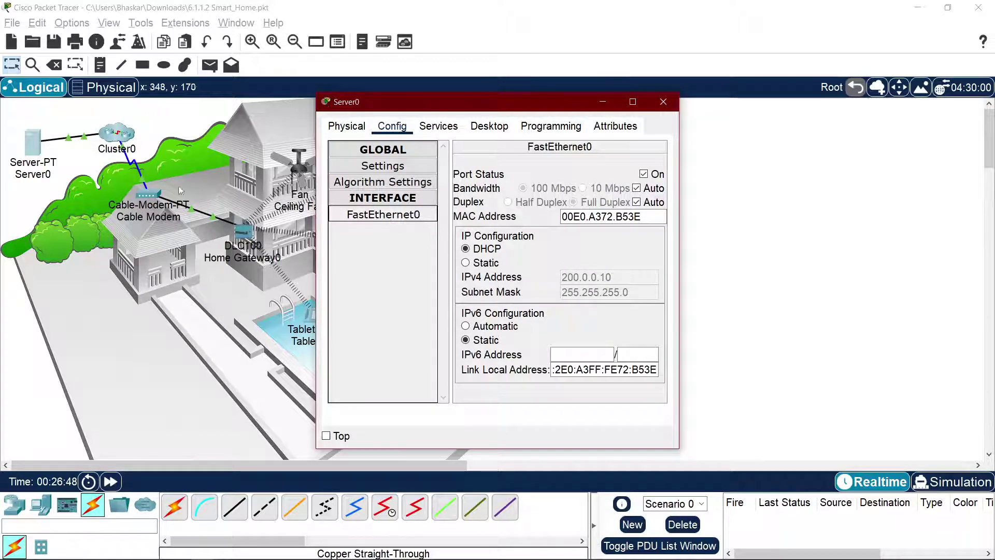
double_click(112, 140)
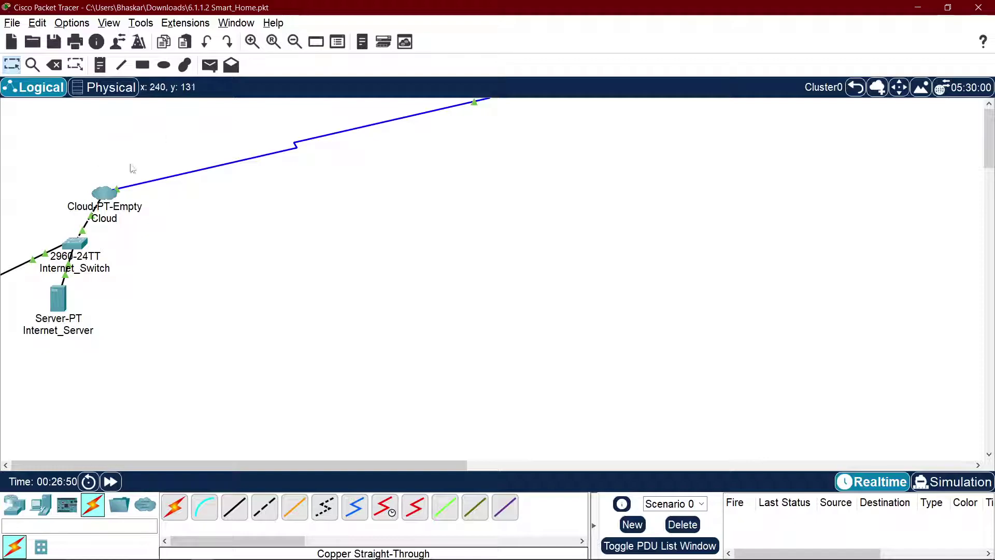
Step: Re-enter Cluster0 and review Internet_Server's DNS and HTTP services
left_click(855, 89)
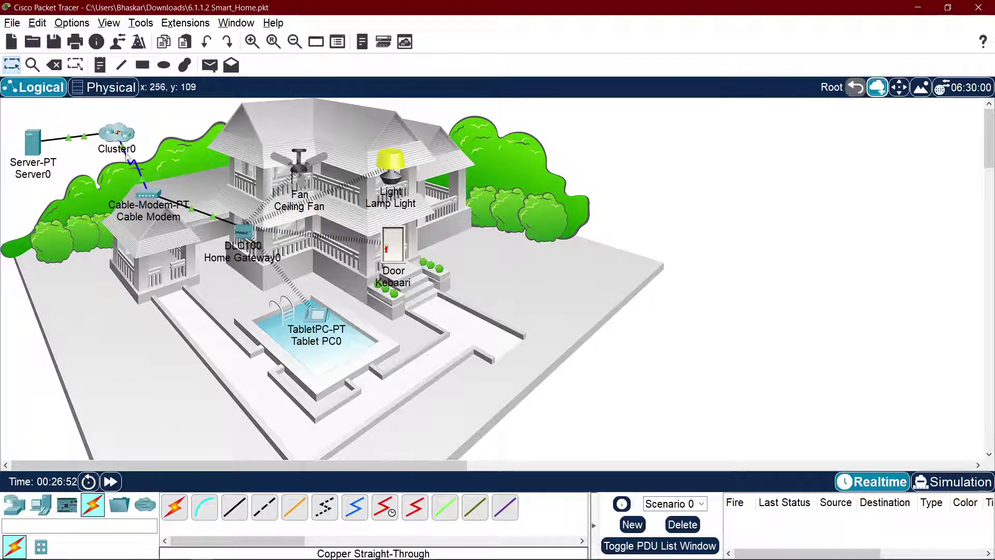
double_click(117, 135)
left_click(58, 298)
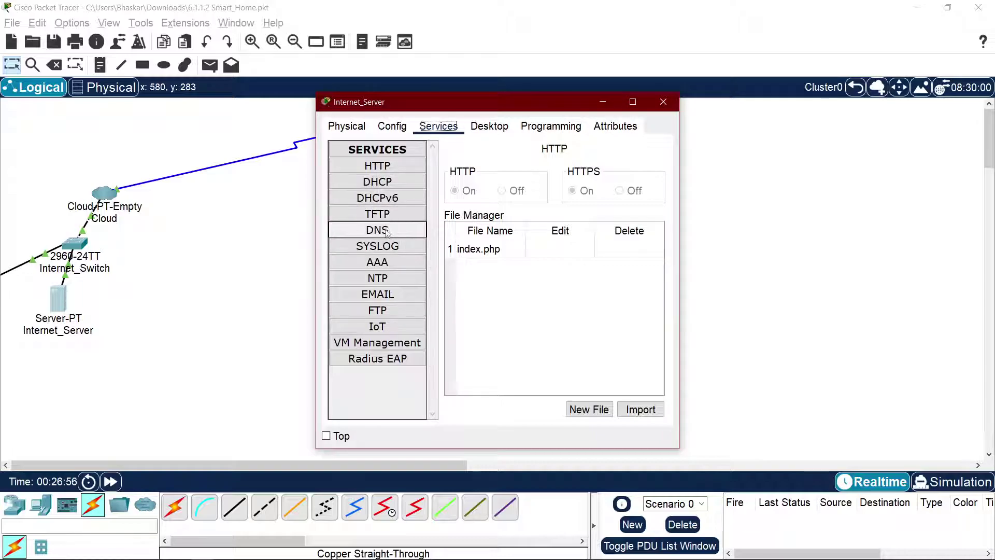
left_click(386, 232)
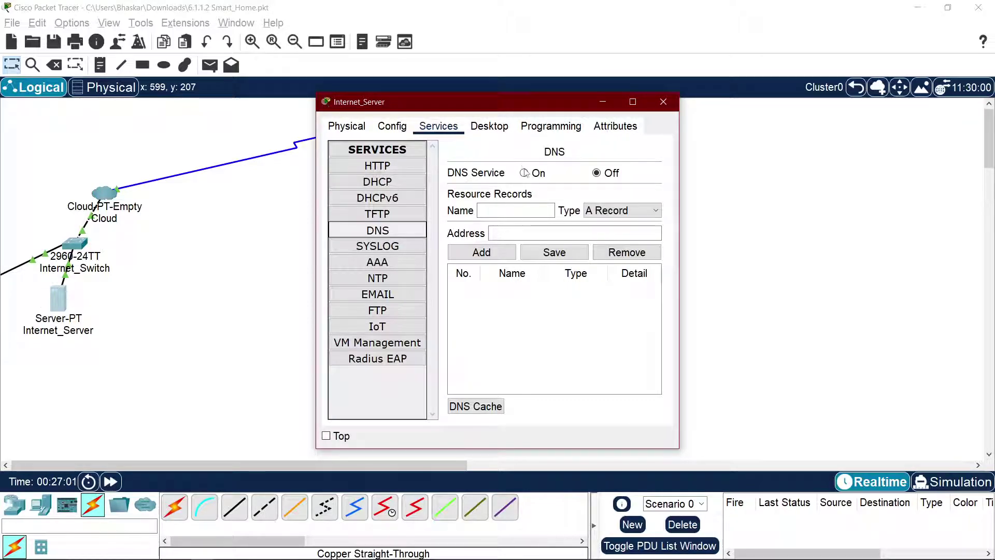
left_click(389, 167)
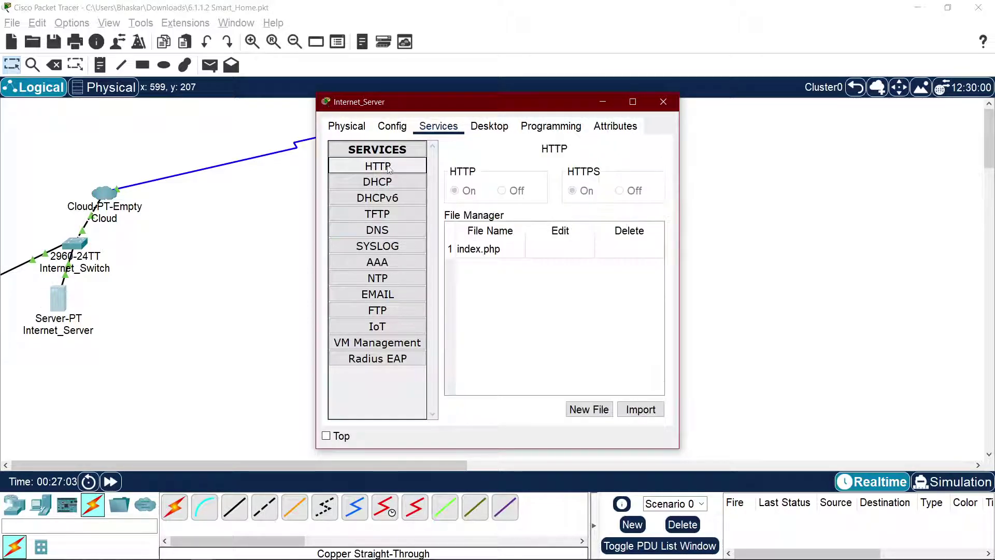
left_click(387, 234)
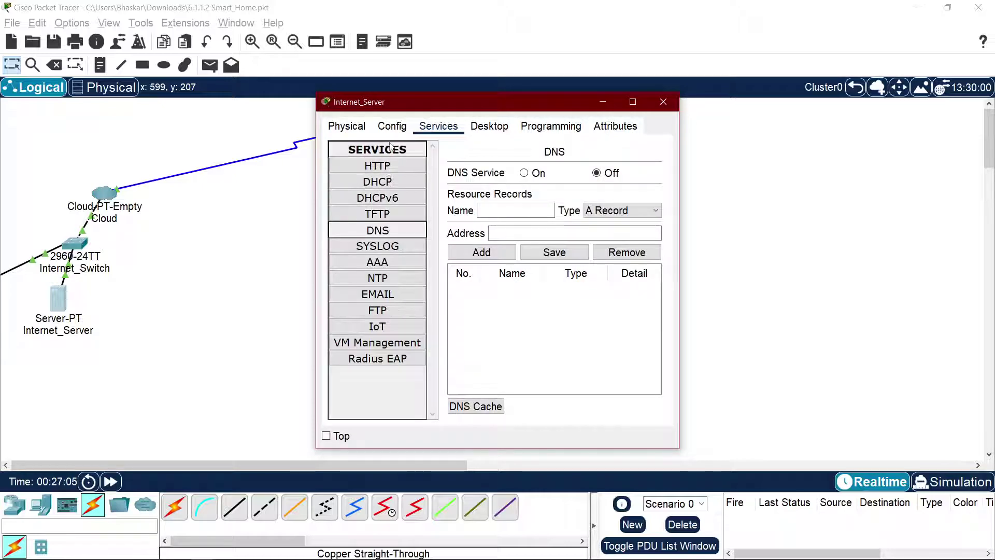
Step: Set the serverPool DHCP DNS Server to 200.0.0.10, save it, and return to the Root view
left_click(378, 182)
left_click(620, 229)
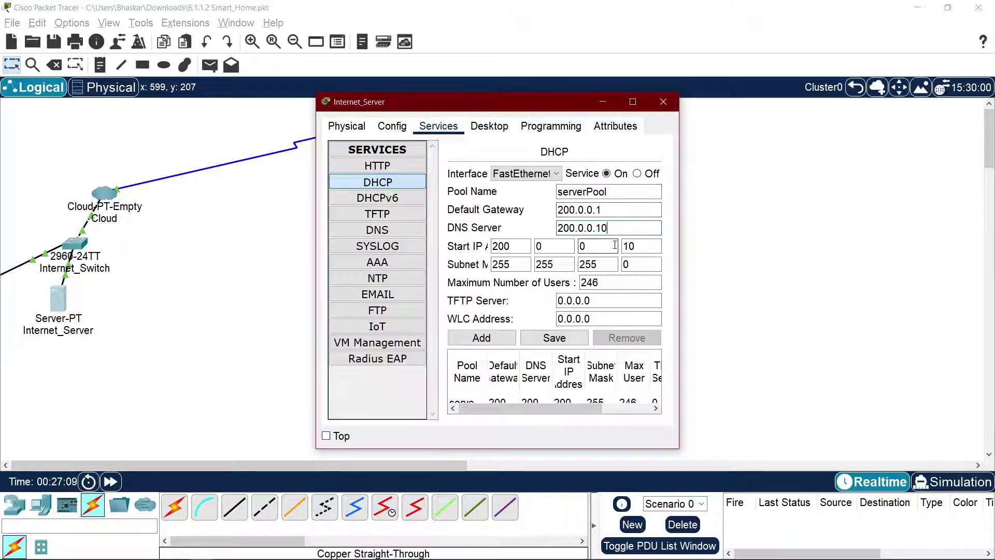
left_click(555, 338)
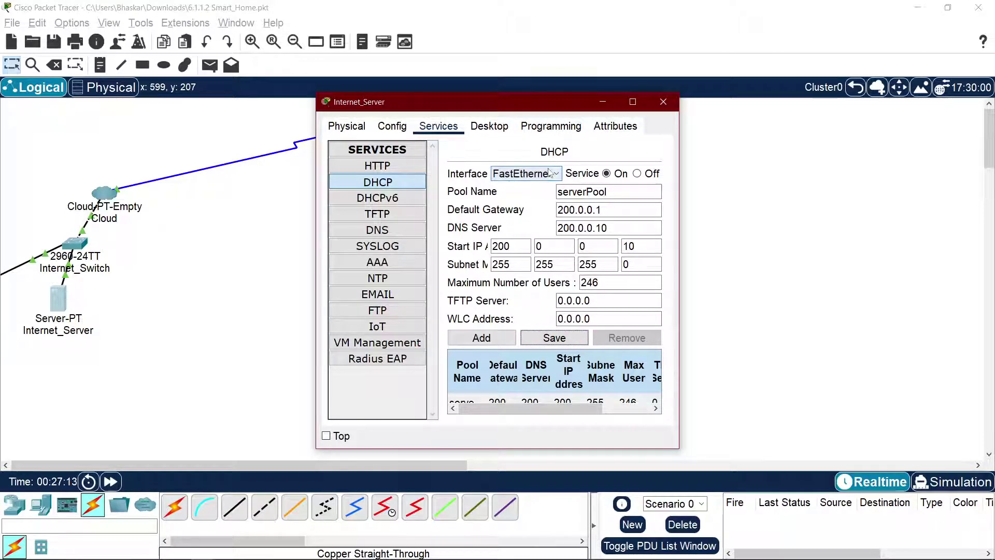
left_click(664, 102)
left_click(856, 88)
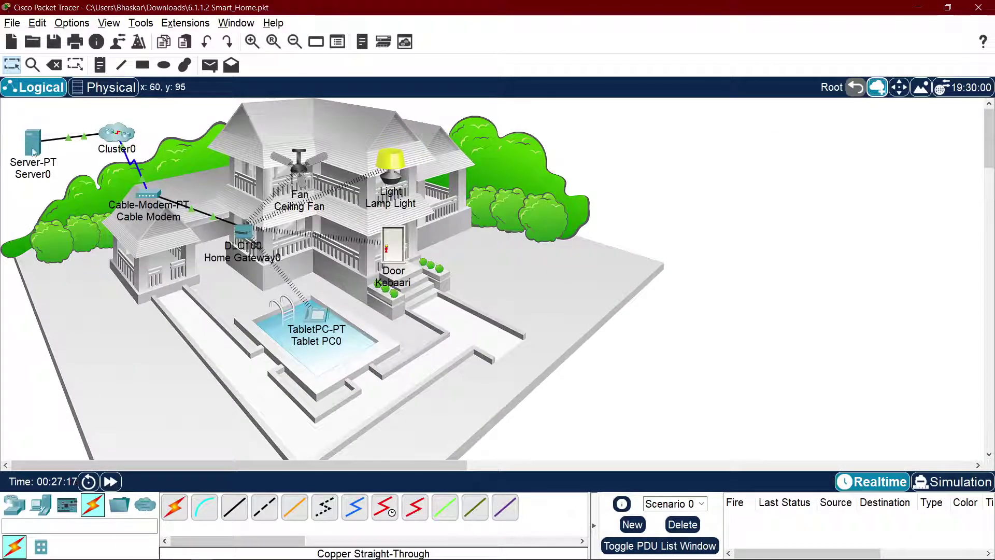
Step: Renew Server0's DHCP so it gets gateway 200.0.0.1 and DNS server 200.0.0.10
left_click(32, 143)
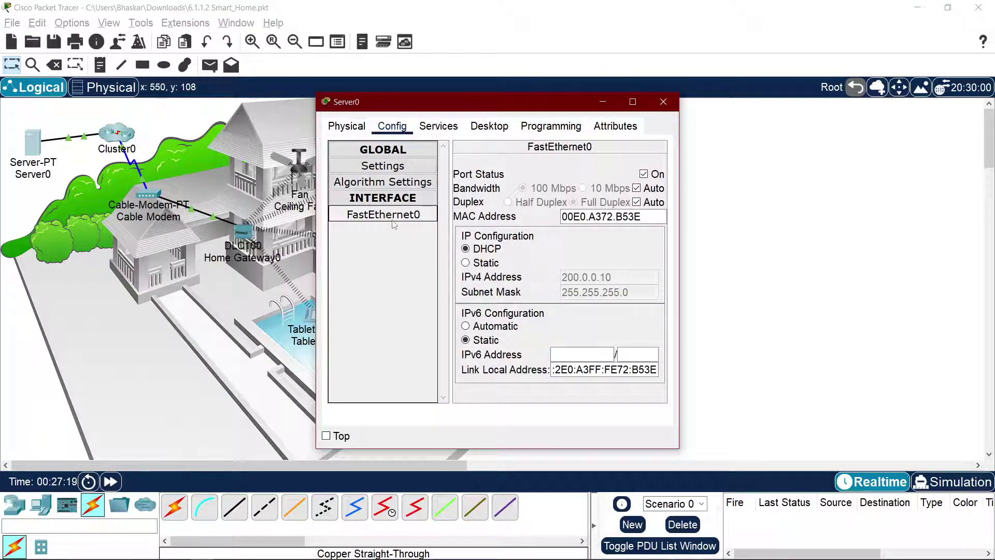
left_click(487, 263)
left_click(491, 249)
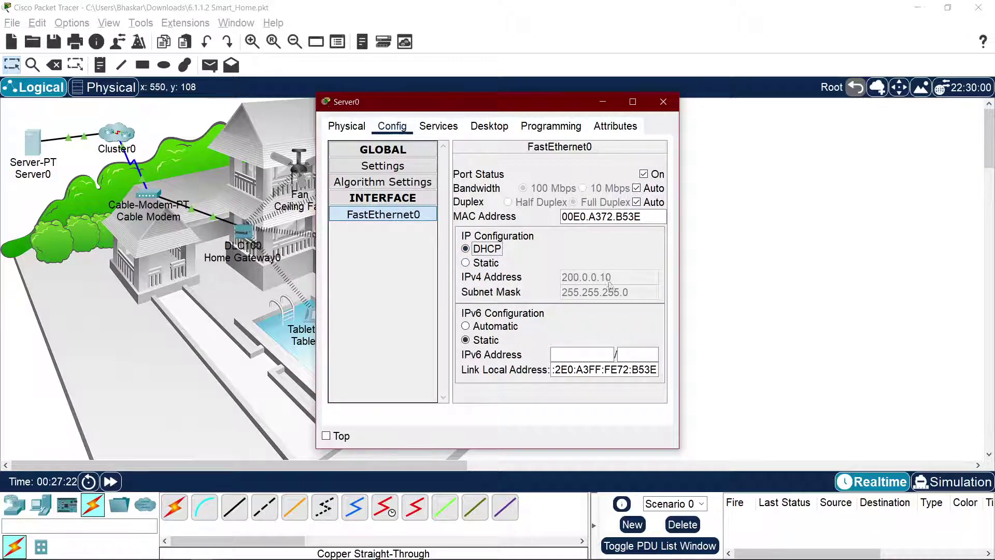
left_click(393, 171)
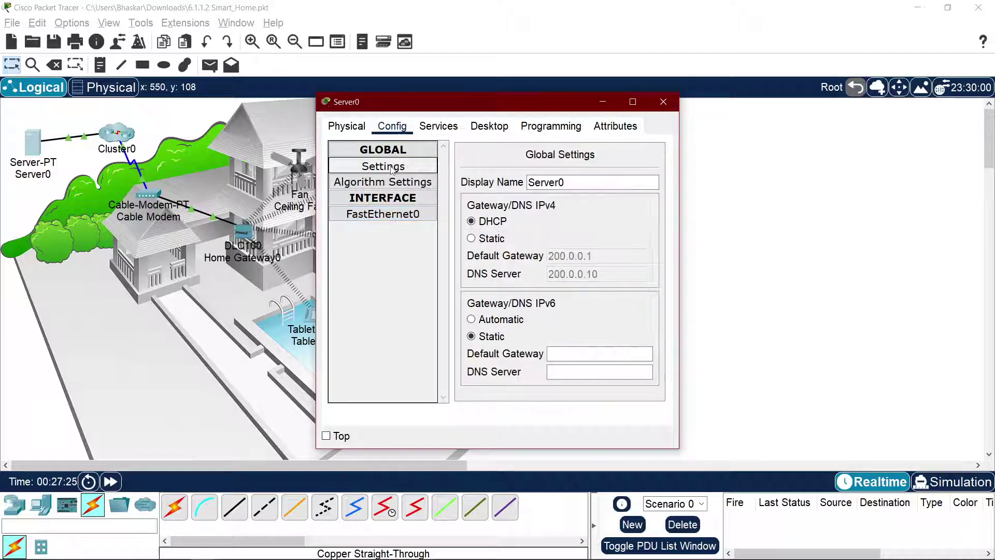
left_click(497, 239)
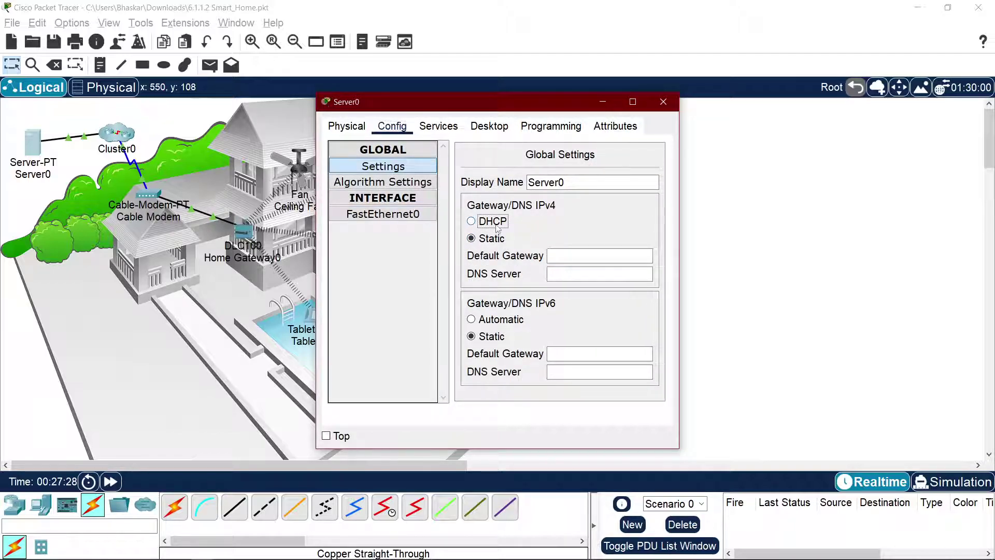
left_click(498, 227)
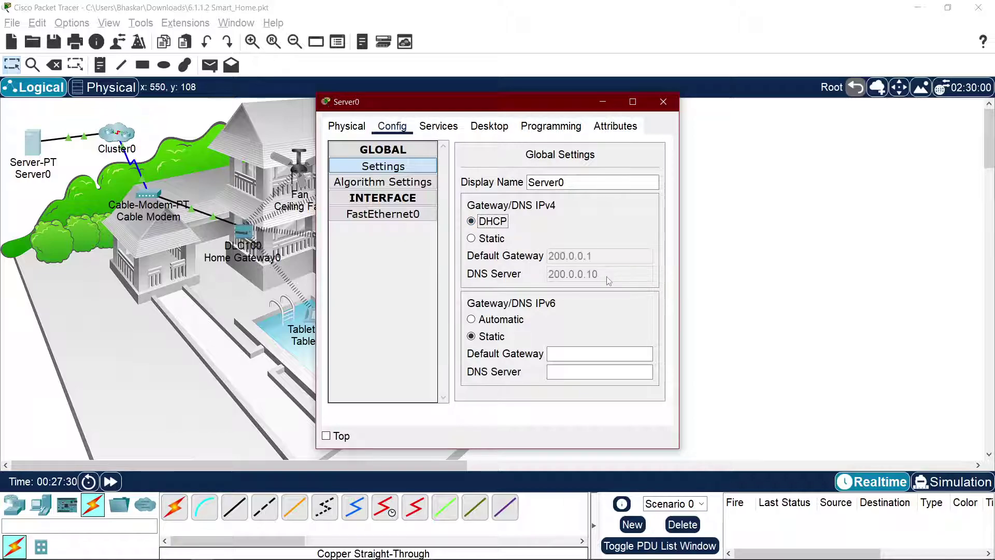
left_click(663, 102)
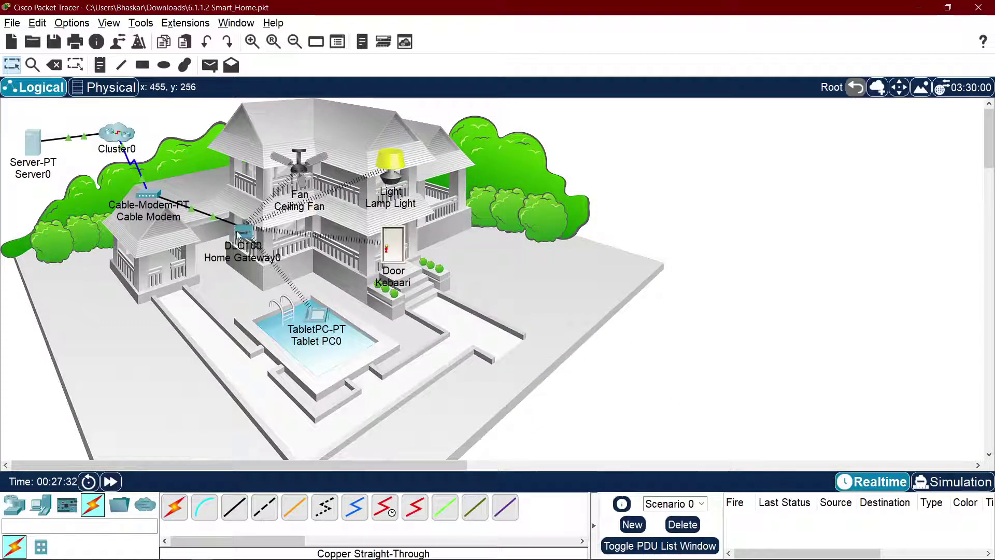
Step: Renew Home Gateway0's Internet address by reselecting DHCP
left_click(238, 234)
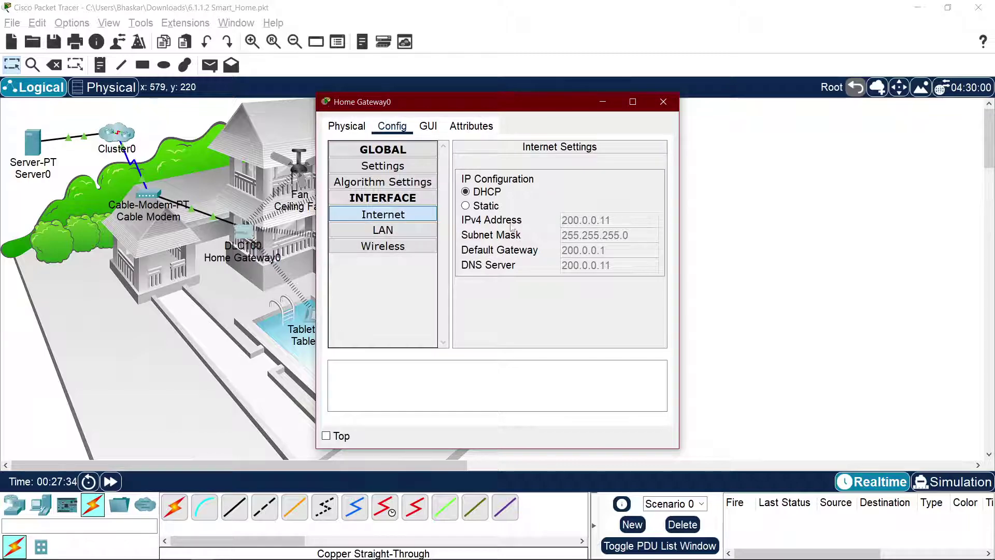
left_click(485, 192)
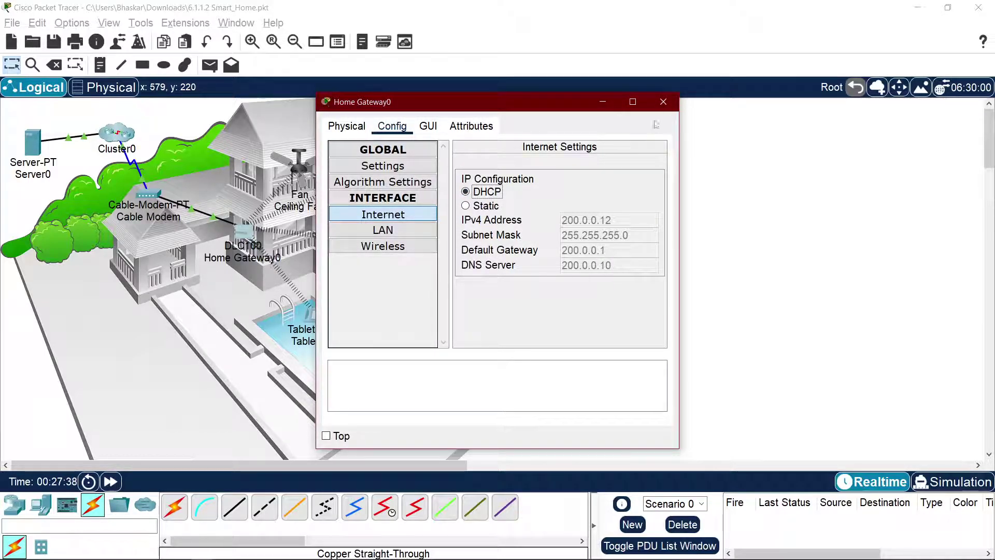
left_click(663, 102)
Step: Reselect DHCP on Tablet PC0 so it picks up DNS server 200.0.0.10
left_click(316, 317)
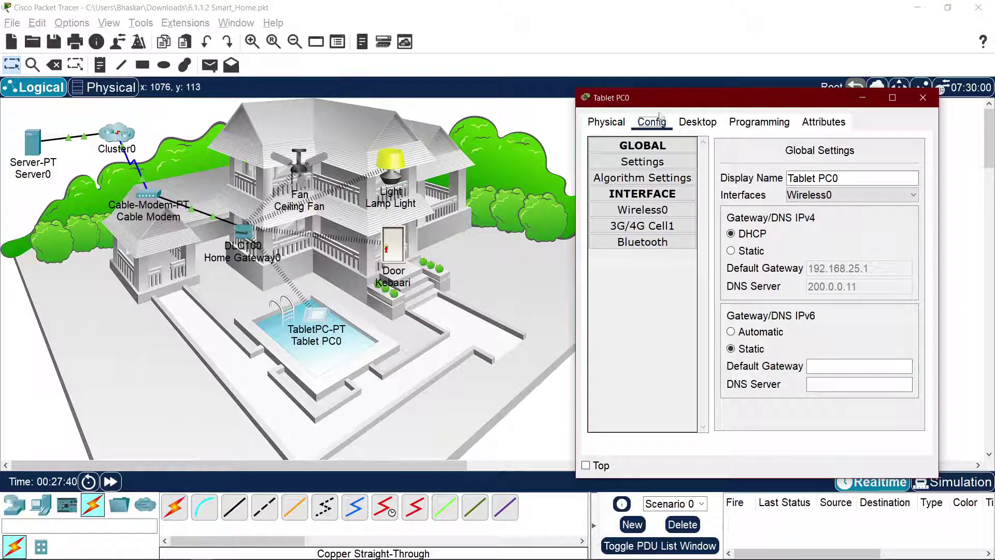
left_click(752, 234)
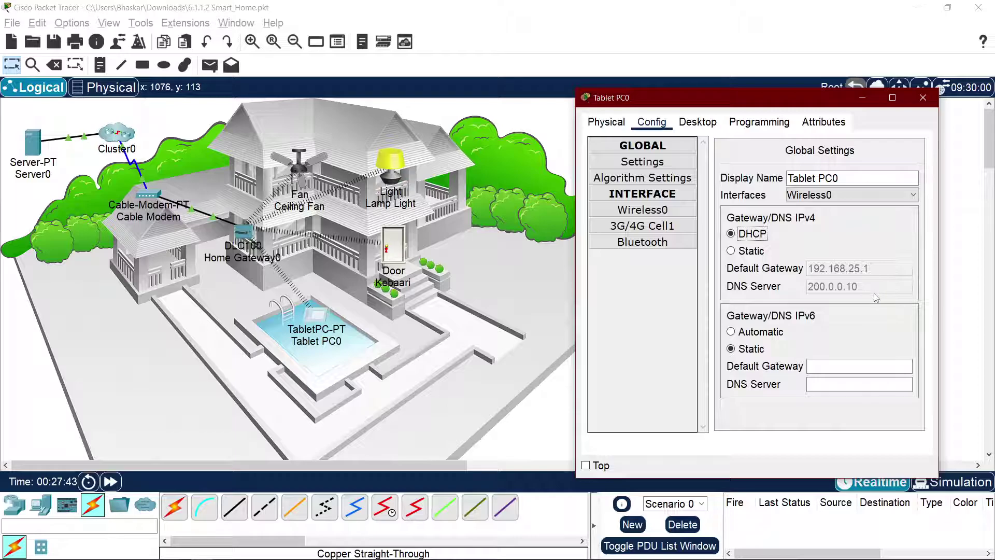
left_click(698, 122)
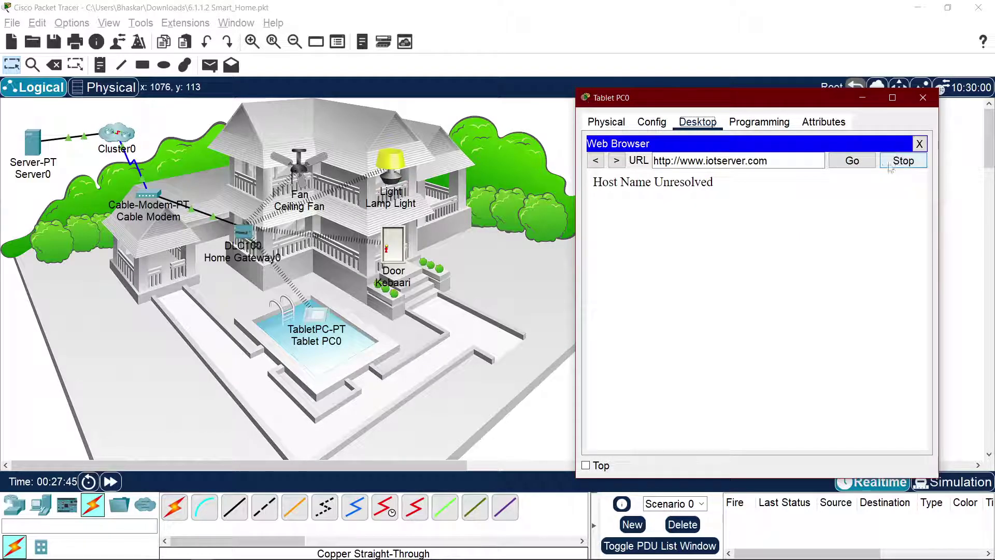
left_click(859, 163)
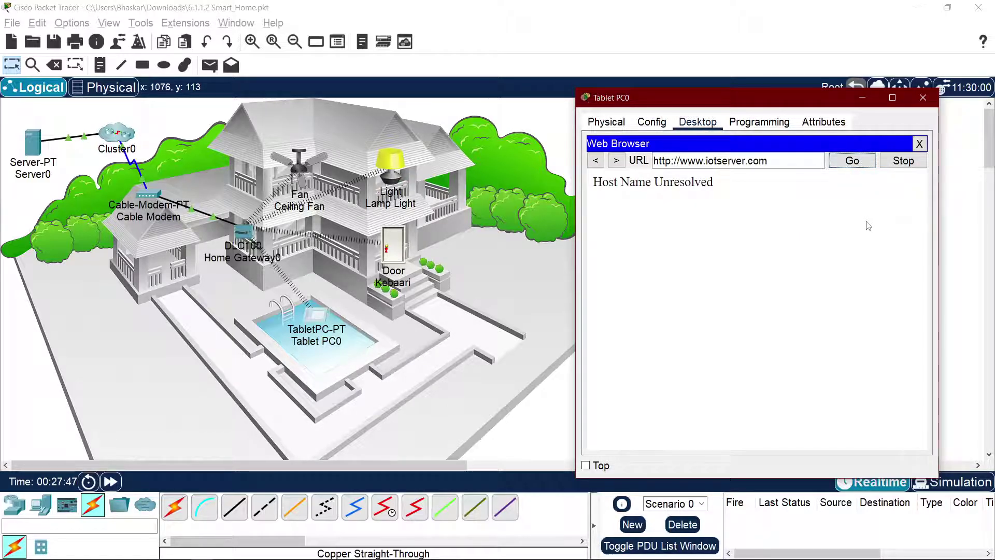
left_click(919, 144)
left_click(816, 171)
left_click(747, 163)
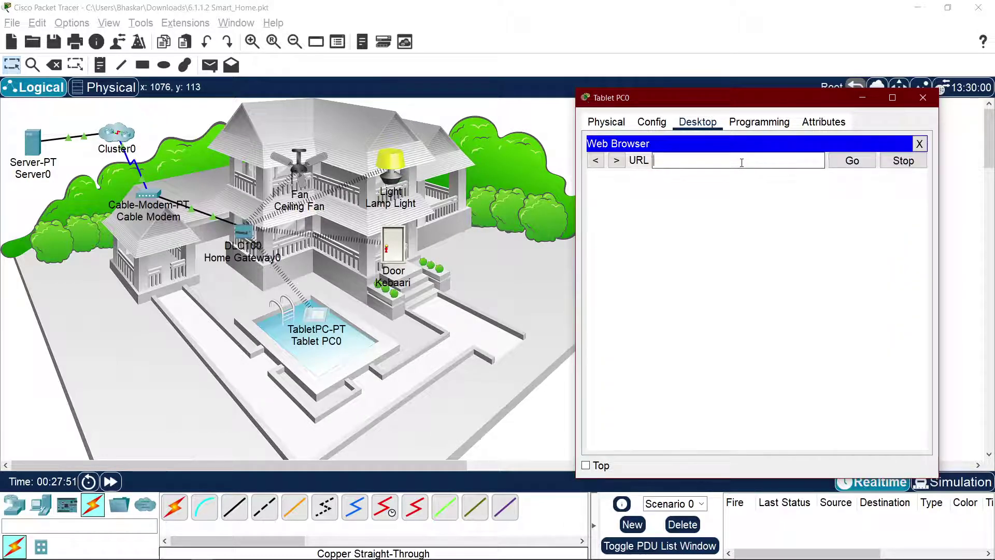
type("iotserver.com")
type("www")
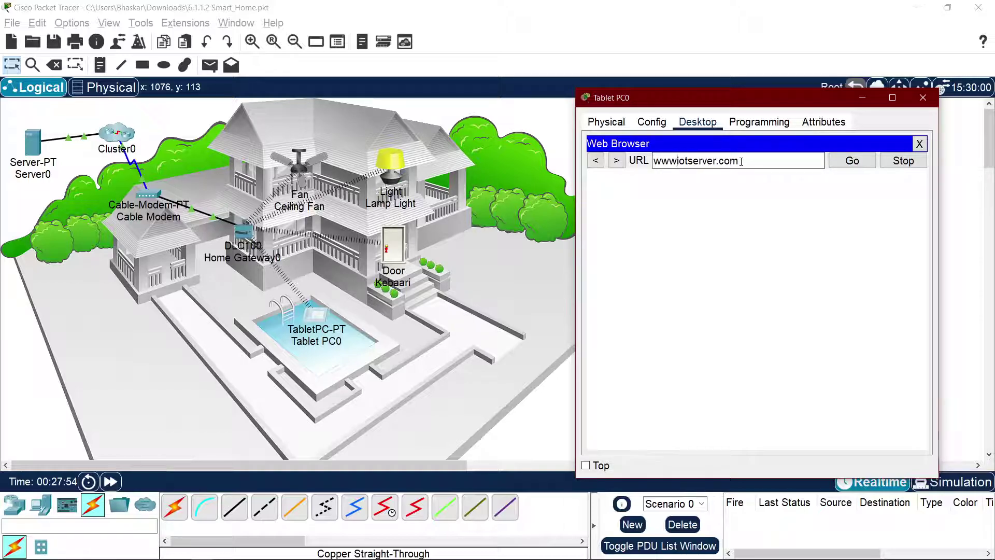
type(".")
key("Return")
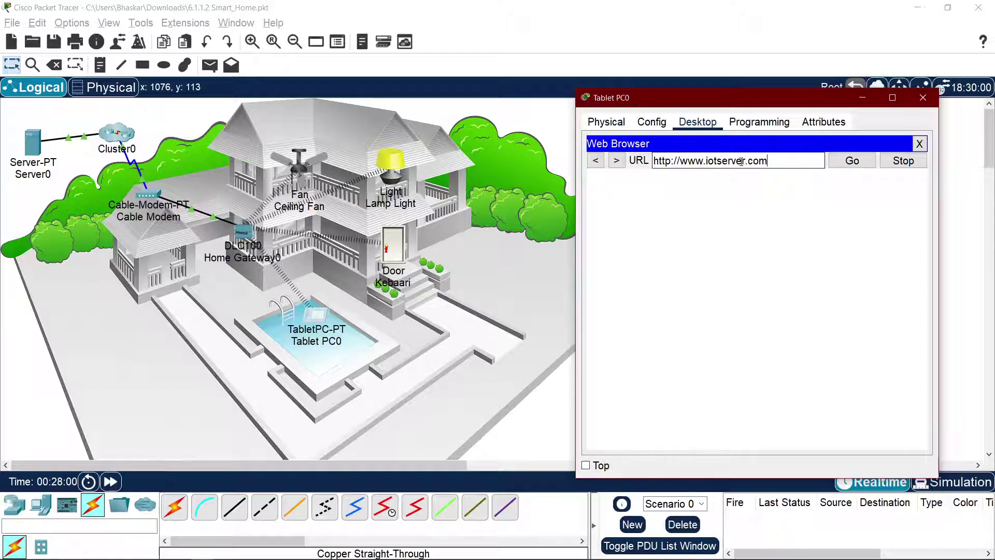
Step: Recheck Tablet PC0's Physical and Config tabs, then bring up Server0's settings
left_click(606, 123)
left_click(652, 124)
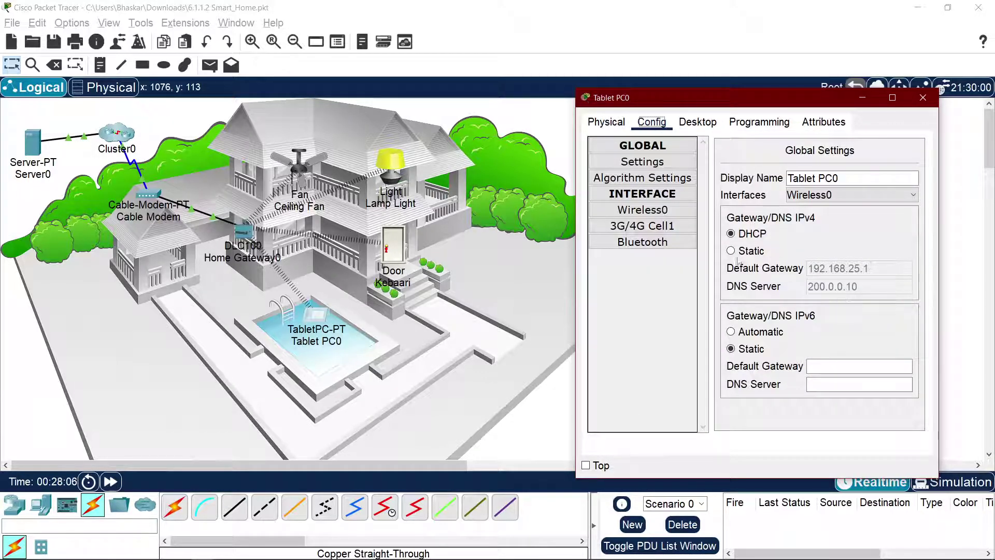
left_click(34, 145)
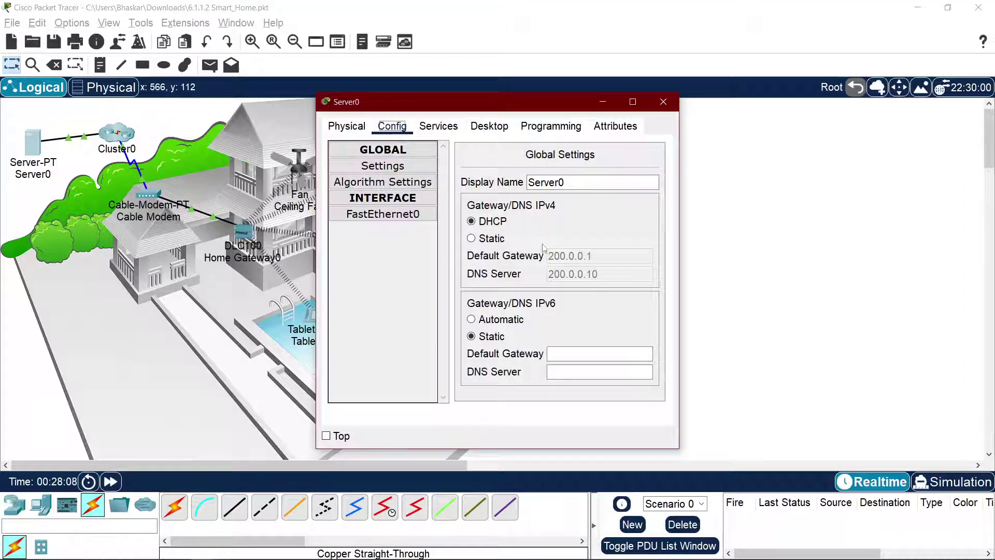
Step: Check Server0's FastEthernet0 address 200.0.0.11, DNS records and DHCP service, then enter Cluster0
left_click(370, 215)
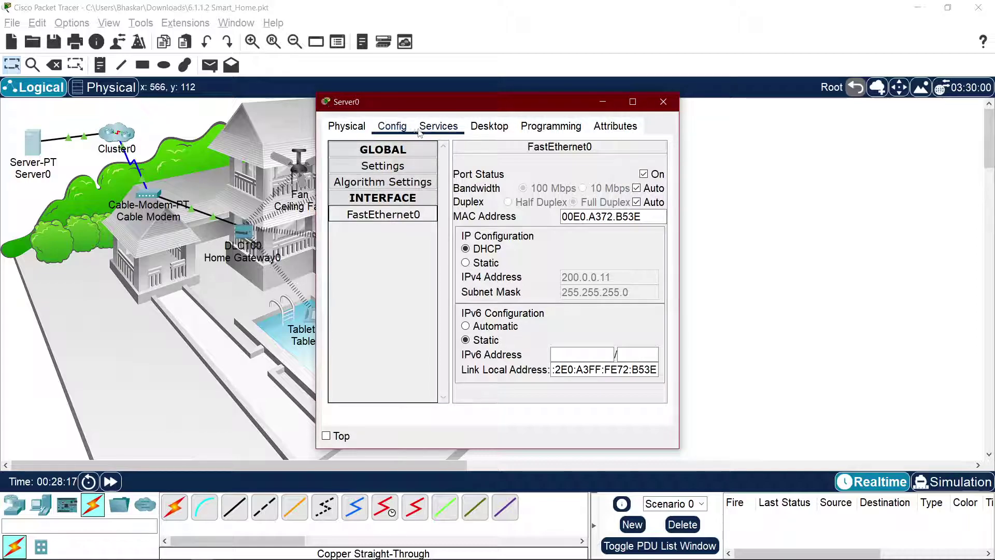
left_click(433, 129)
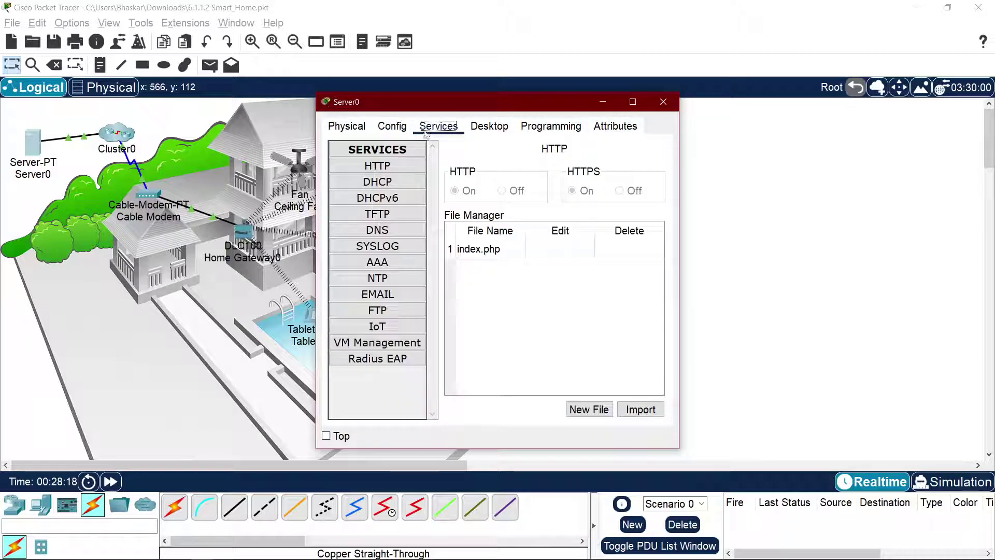
left_click(396, 233)
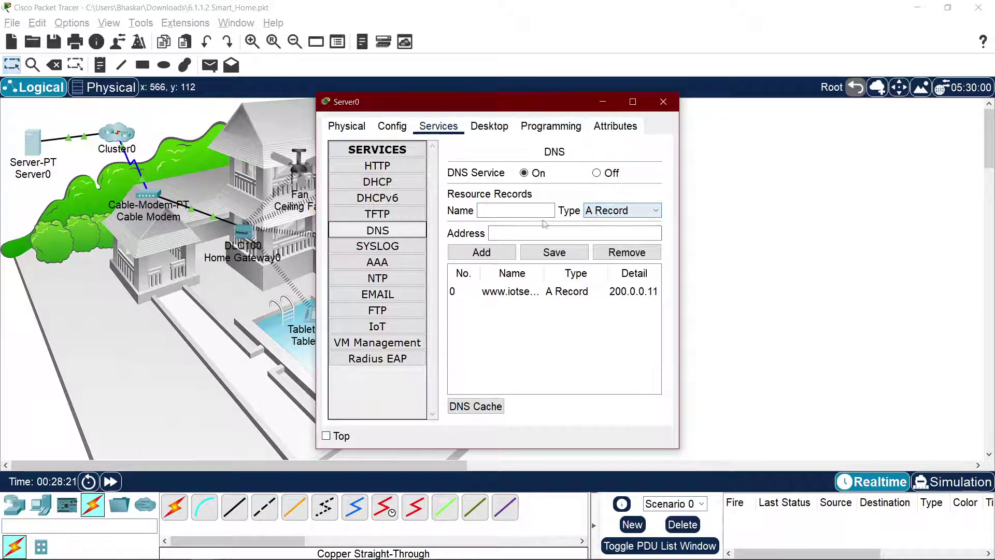
left_click(386, 184)
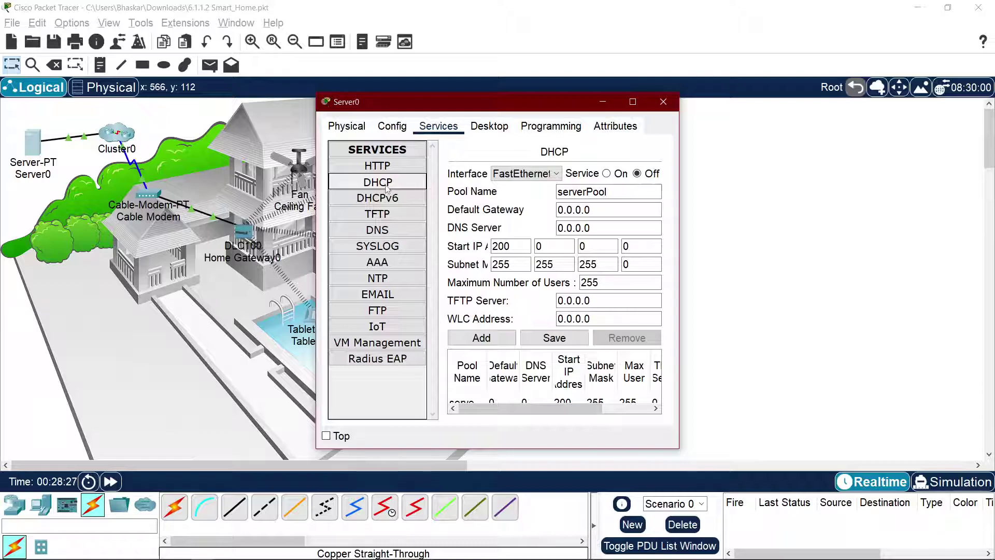
left_click(116, 133)
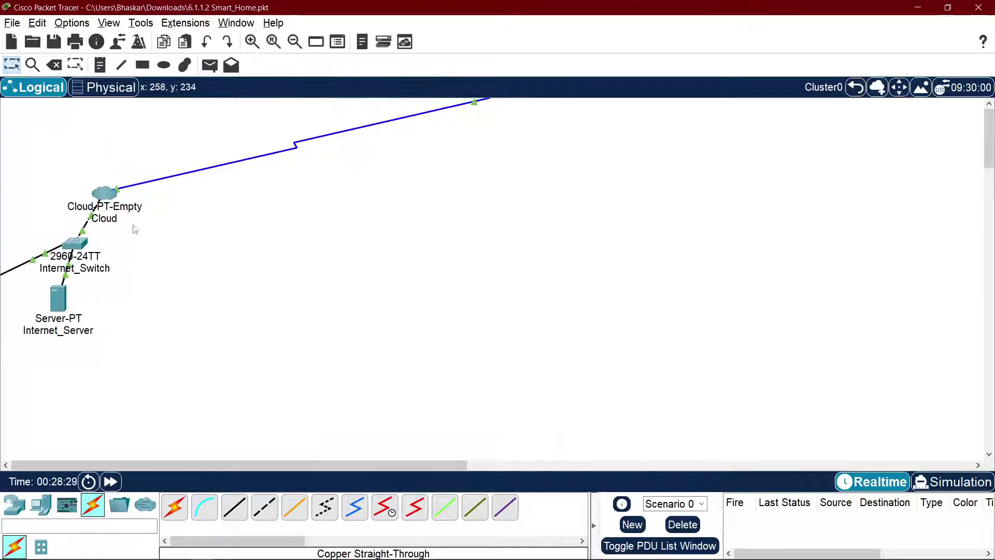
Step: Inspect Internet_Server's DNS service and serverPool, confirming gateway 200.0.0.1 and DNS 200.0.0.10
left_click(59, 298)
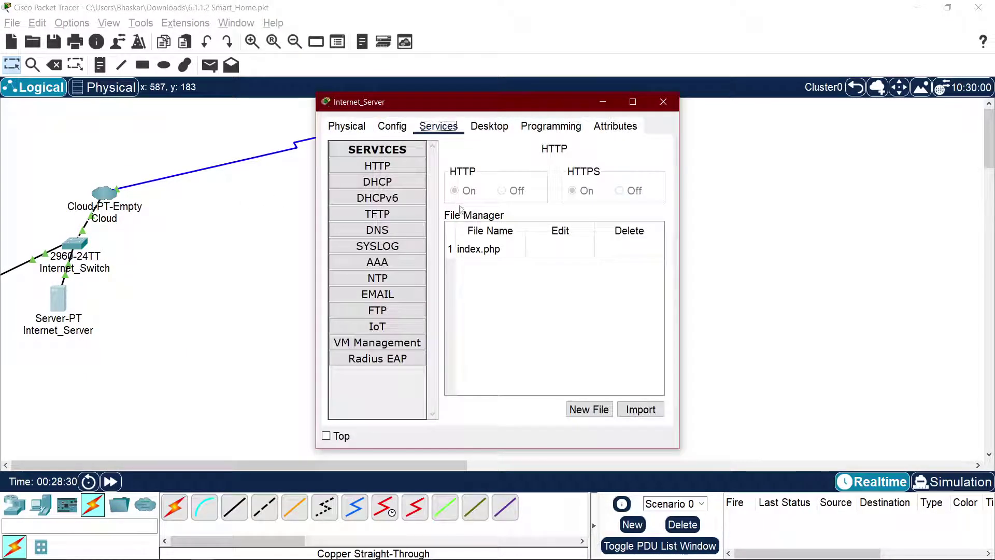
left_click(383, 235)
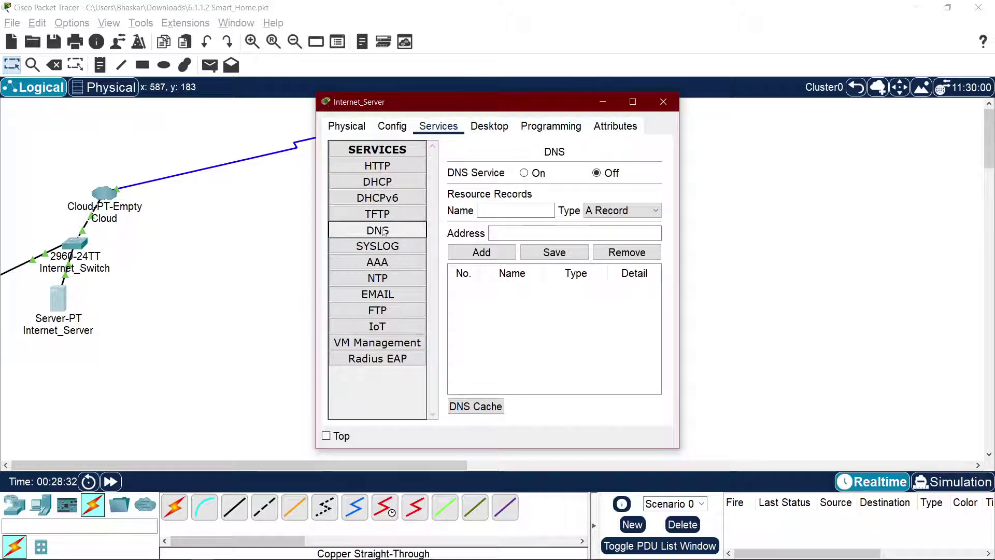
left_click(387, 183)
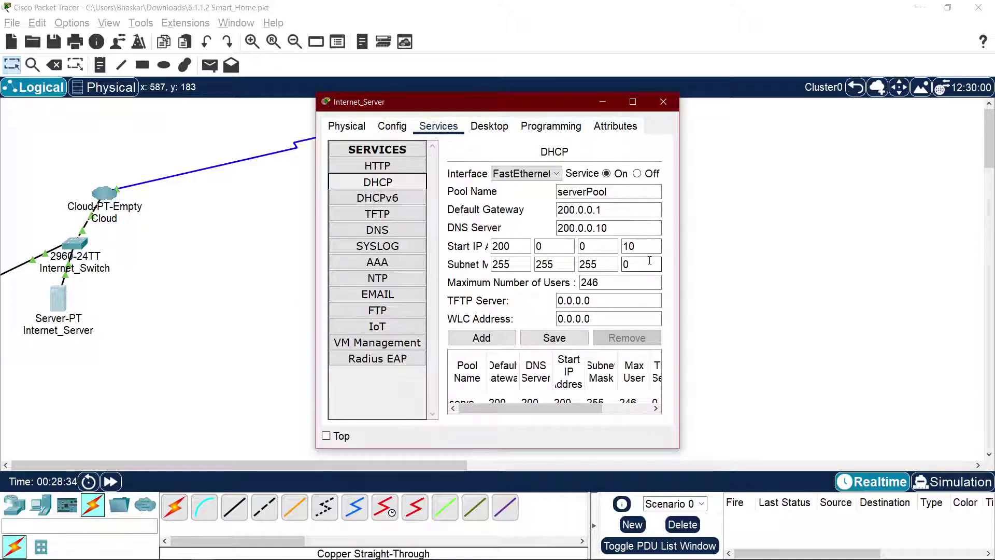
left_click_drag(682, 259, 927, 259)
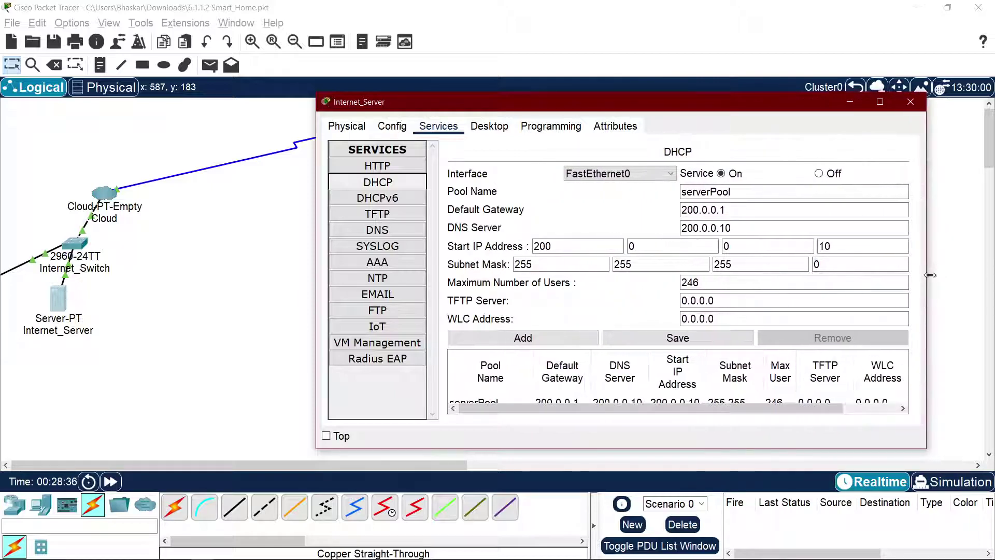
left_click(760, 227)
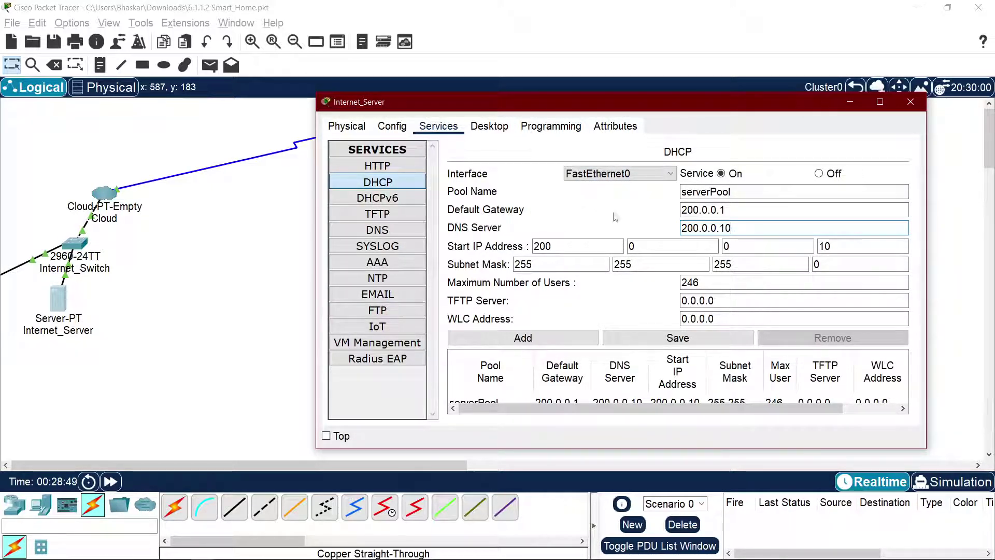
left_click(734, 228)
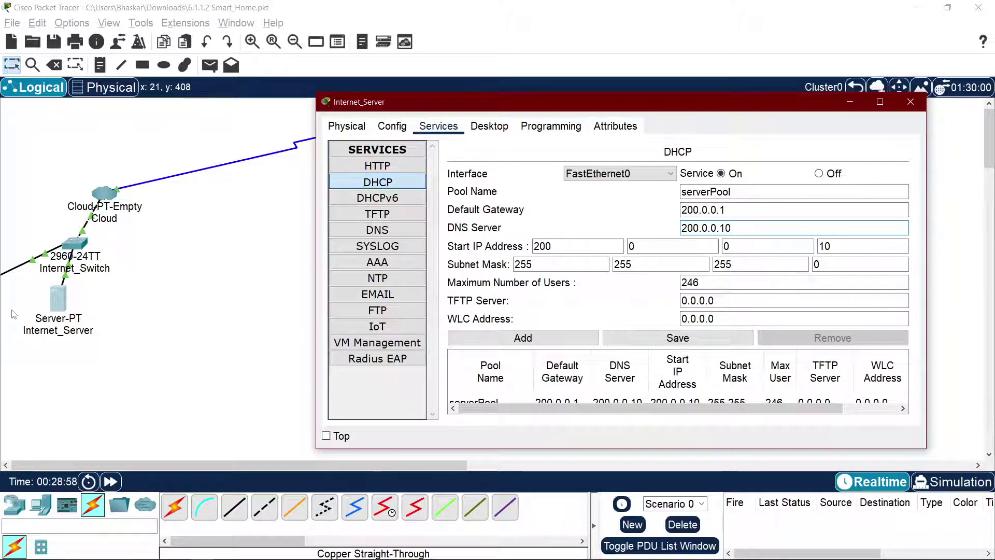
Step: Close Internet_Server's settings and return to the Root house topology
left_click(165, 466)
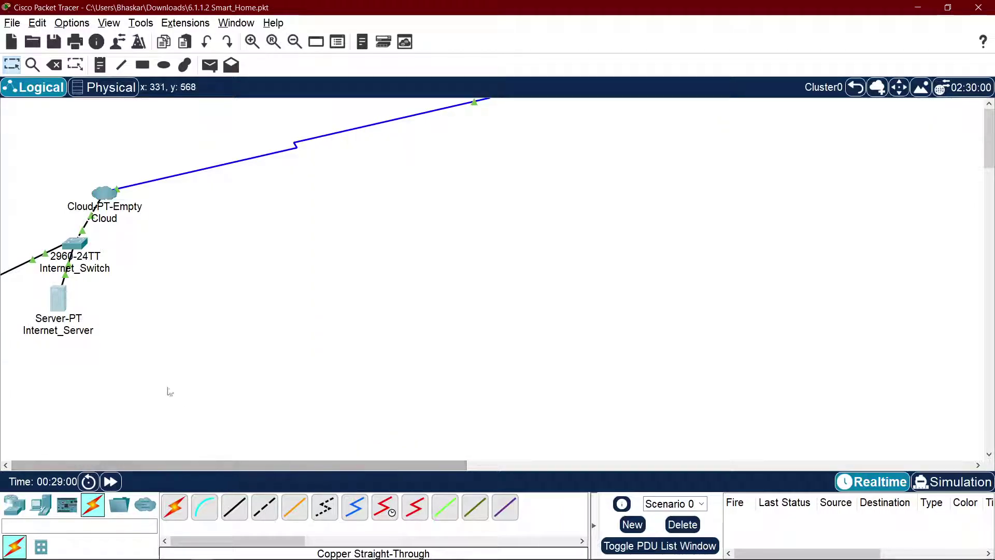
left_click(57, 306)
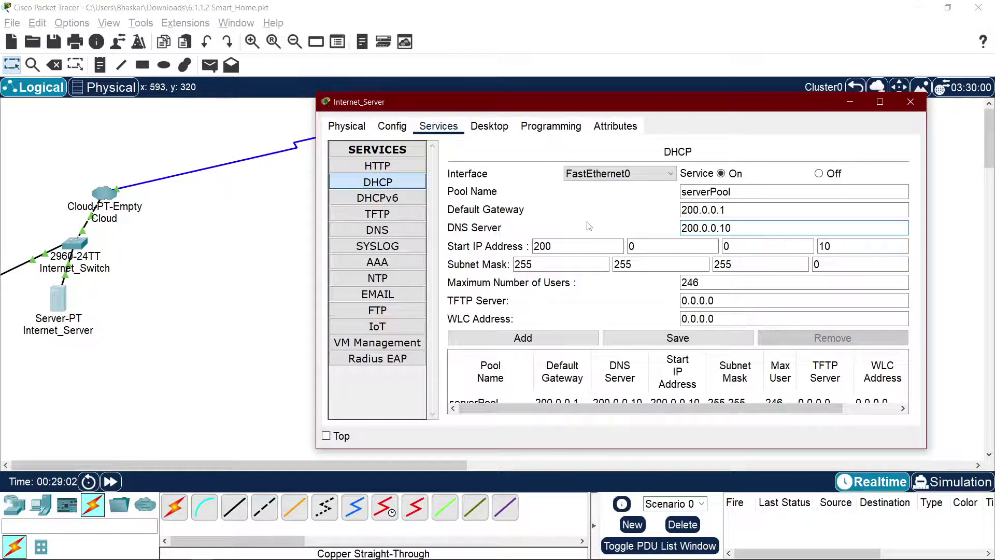
left_click(911, 101)
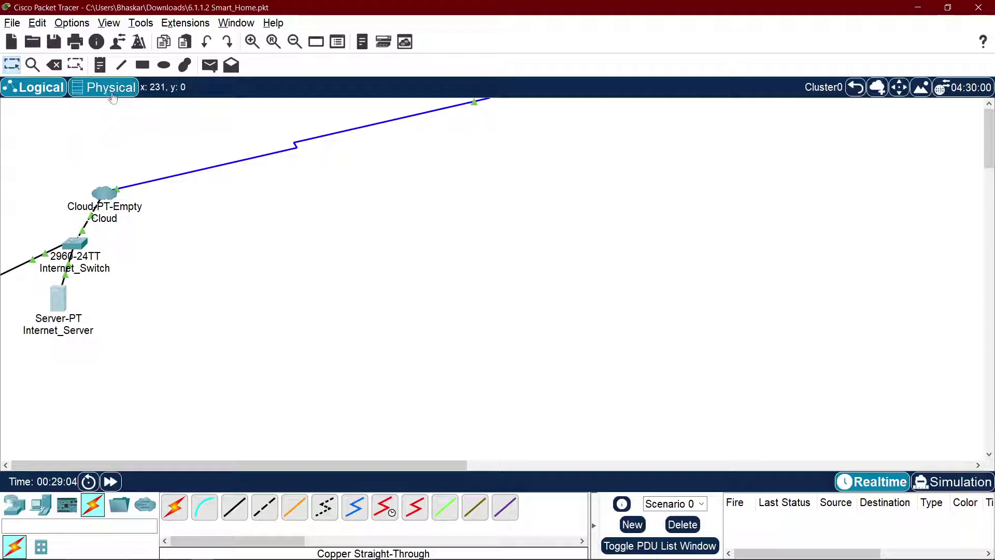
left_click(856, 87)
Step: In Server0's Config, toggle its FastEthernet0 and gateway/DNS settings between Static and DHCP
double_click(32, 150)
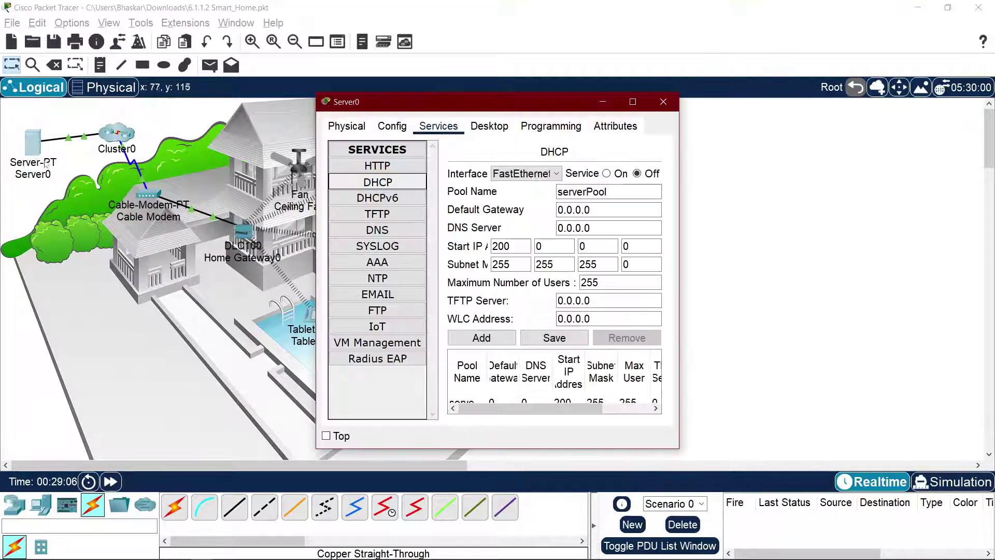
left_click(356, 130)
left_click(391, 128)
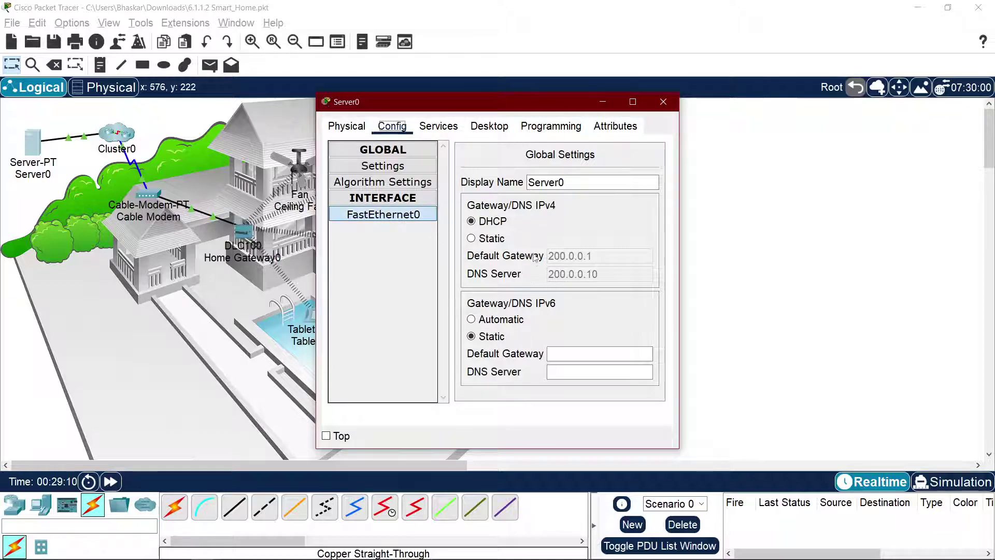
left_click(400, 218)
left_click(488, 239)
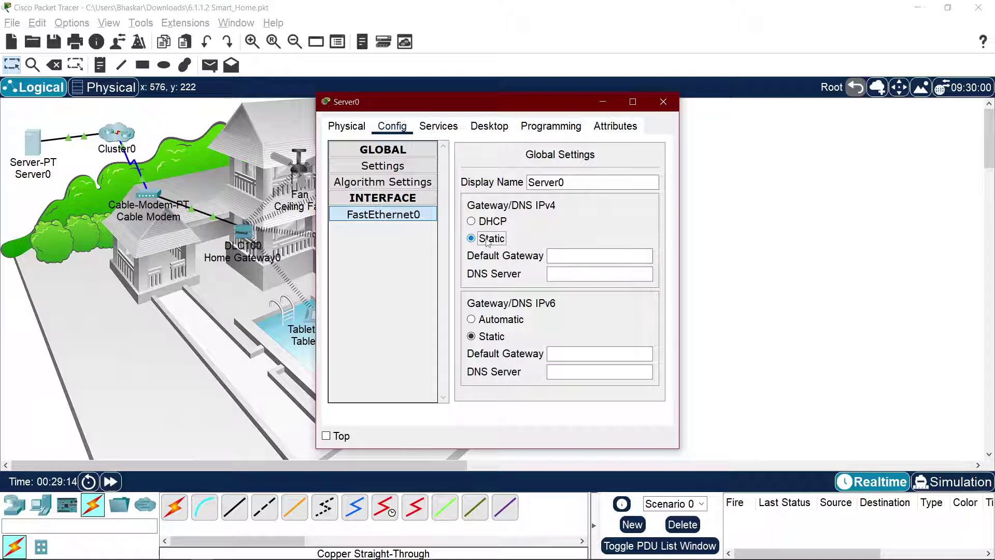
key("Up")
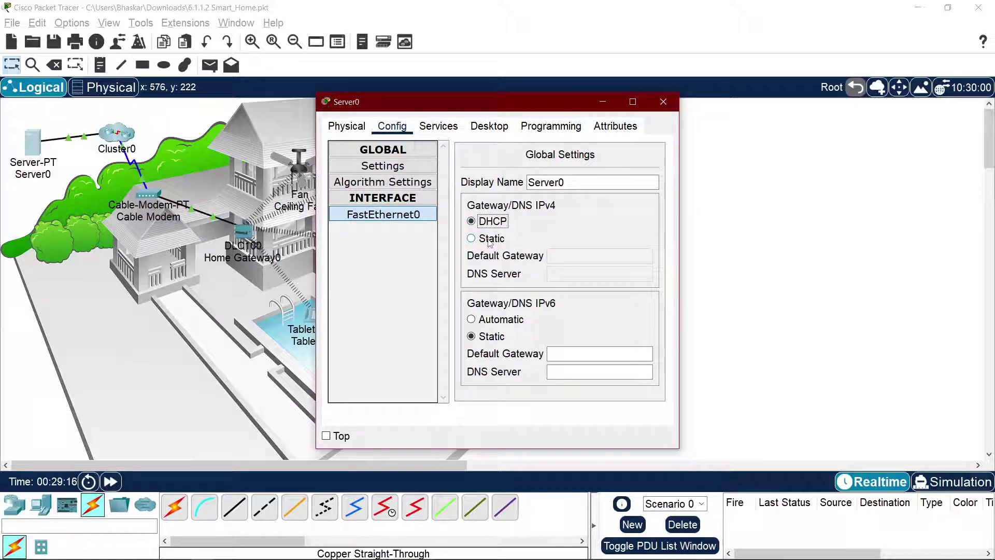
left_click(489, 239)
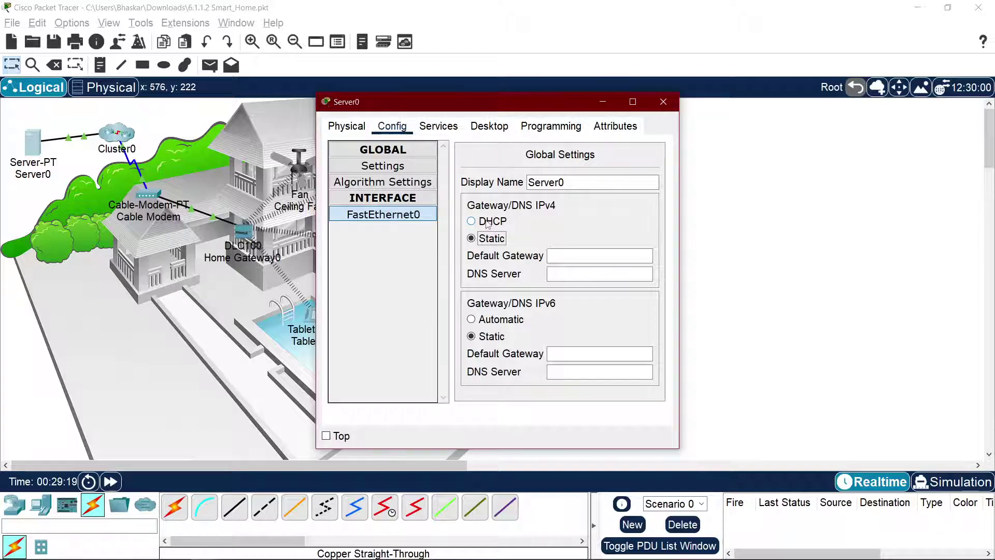
left_click(488, 223)
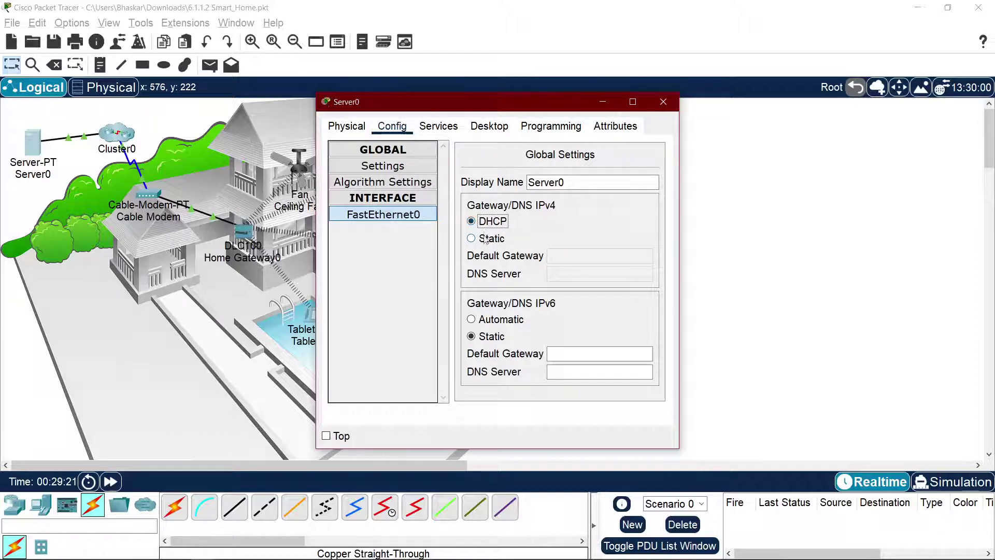
left_click(406, 216)
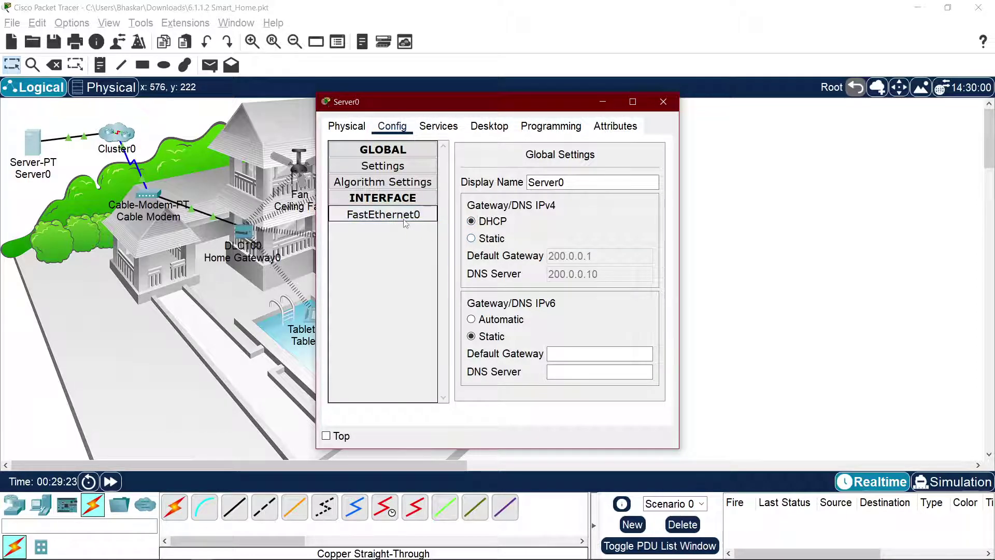
left_click(391, 169)
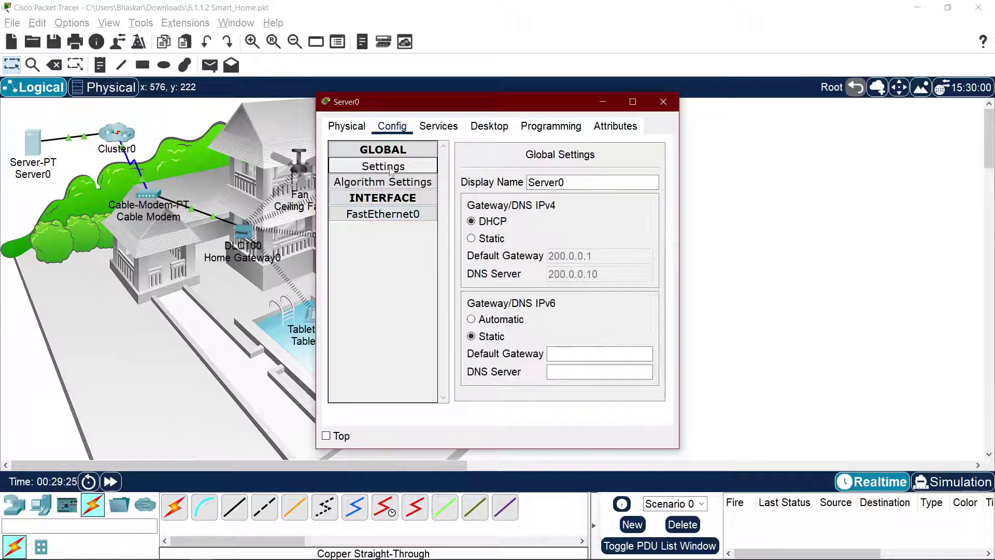
Step: Set Server0's static default gateway to 200.0.0.1 and DNS server to 200.0.0.10
left_click(482, 238)
left_click(584, 256)
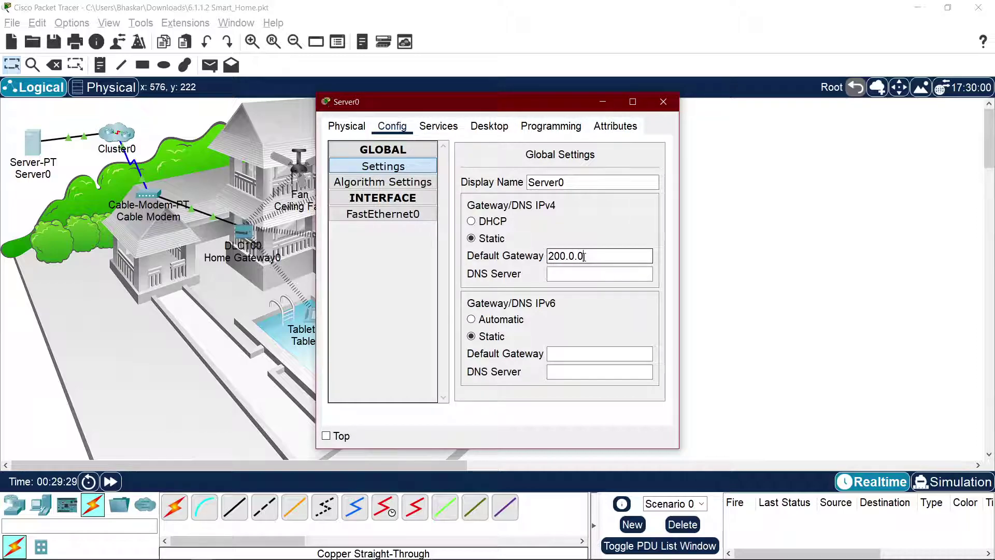
left_click(580, 274)
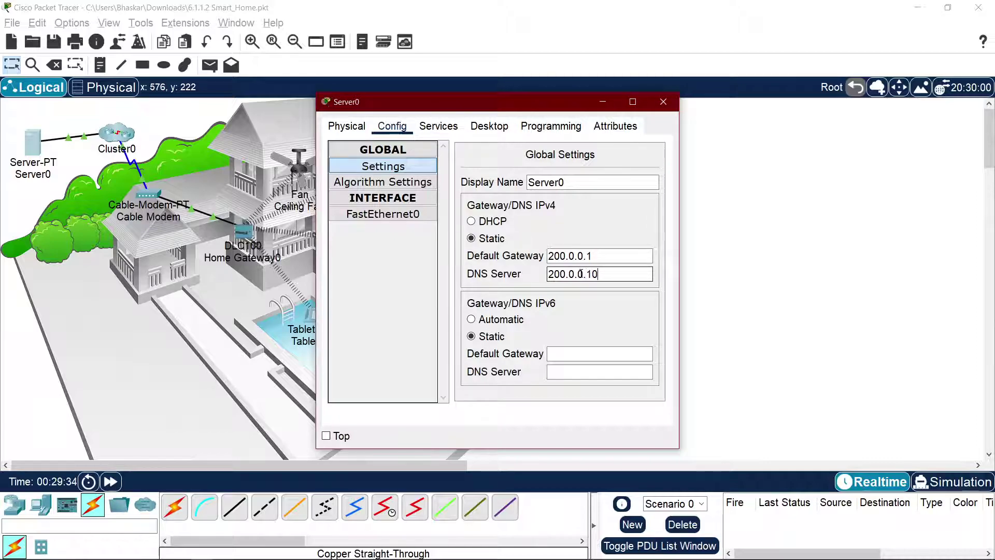
left_click(390, 215)
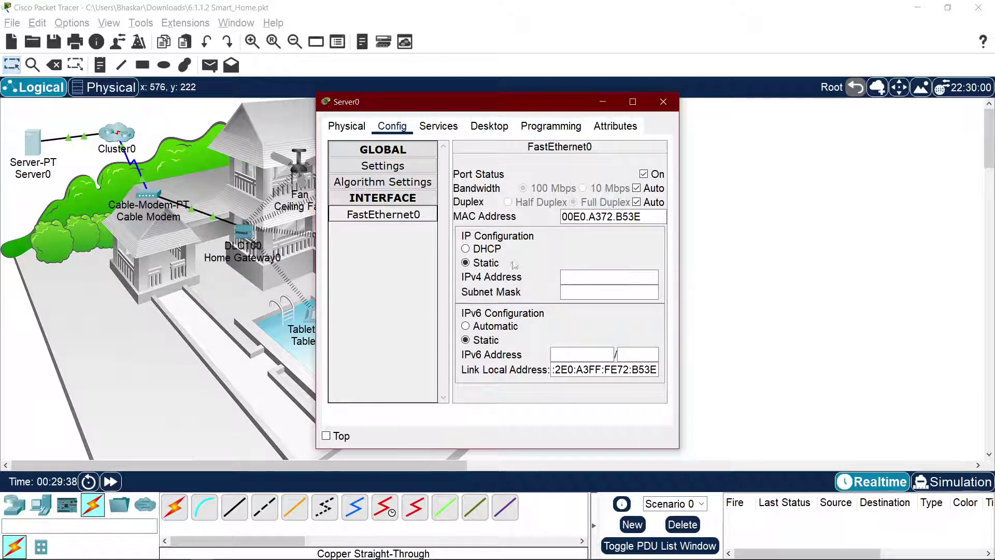
Step: Give Server0's FastEthernet0 the static IP 200.0.0.10 with the default mask 255.255.255.0
left_click(576, 276)
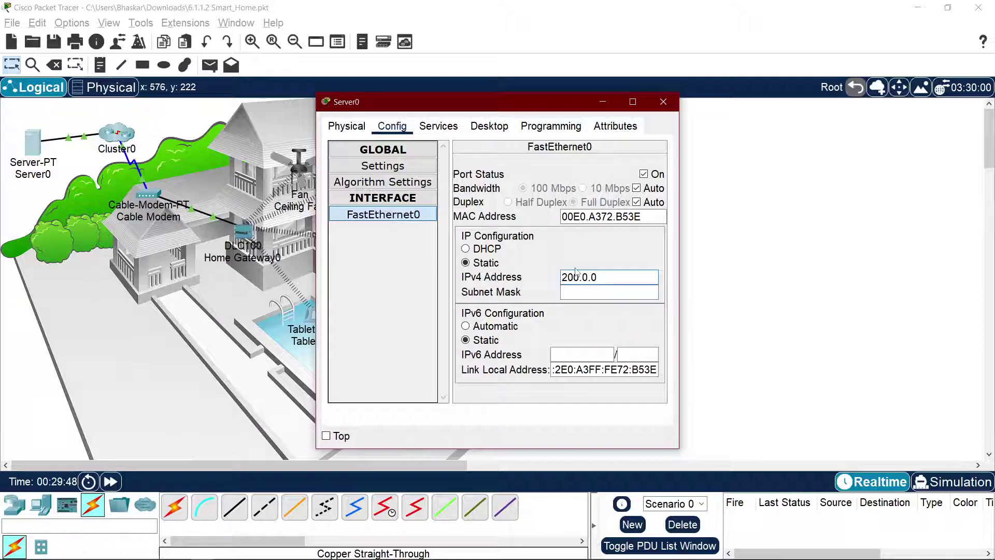
left_click(590, 295)
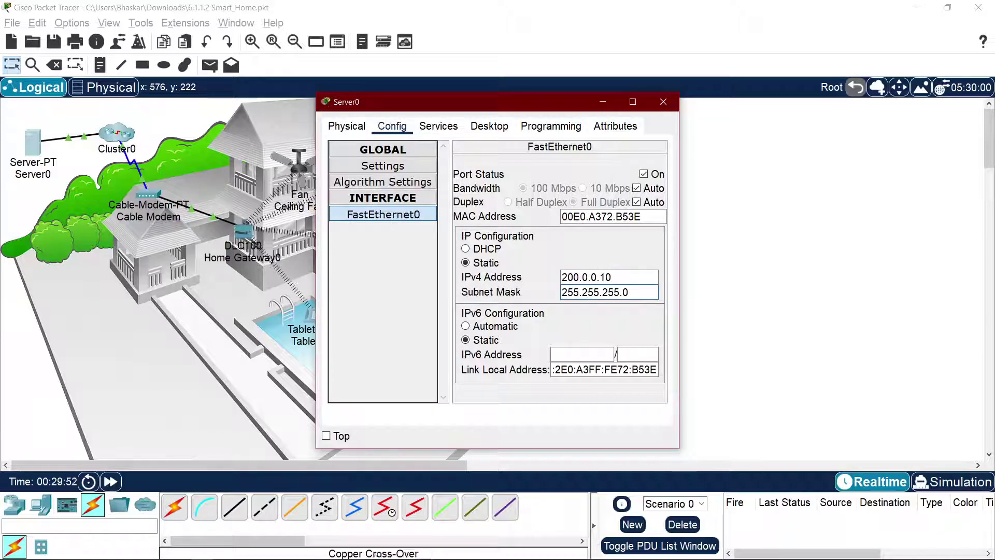
left_click(663, 102)
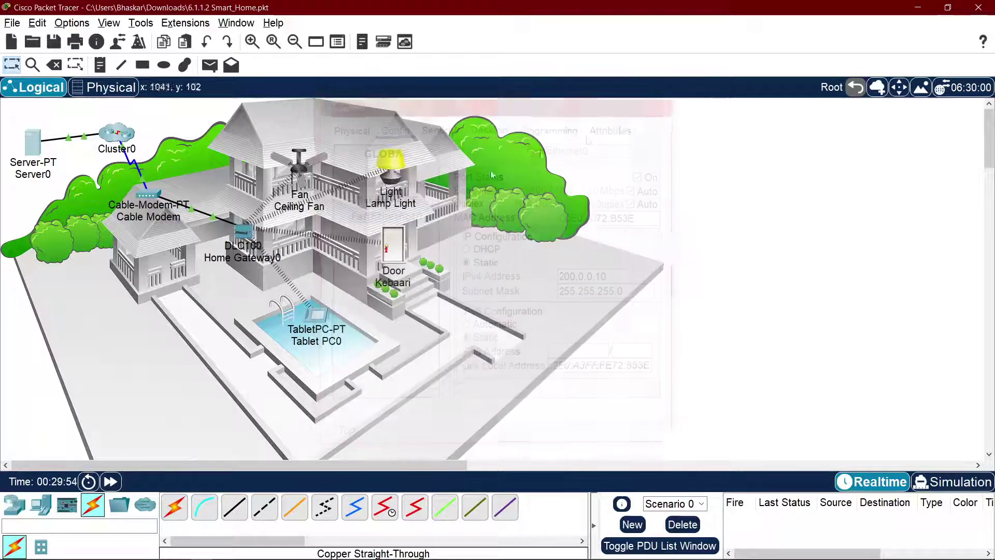
Step: In Tablet PC0's web browser, load 200.0.0.10 to reach the Registration Server login page
left_click(314, 319)
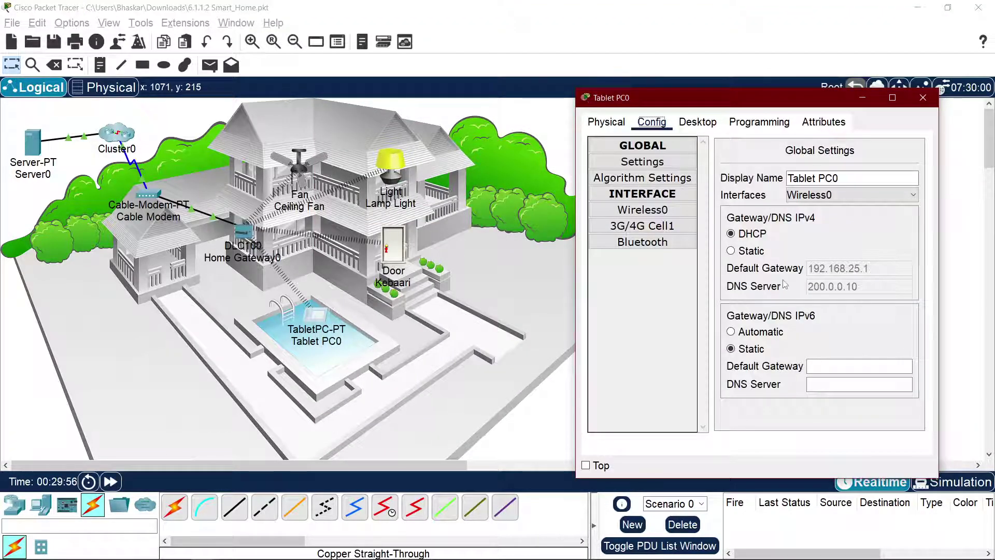
left_click(698, 122)
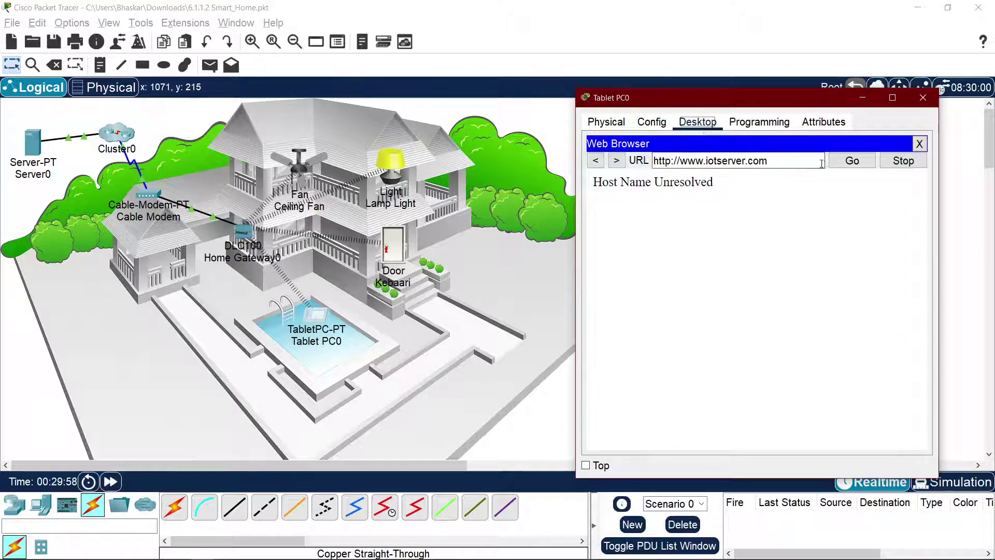
left_click(851, 161)
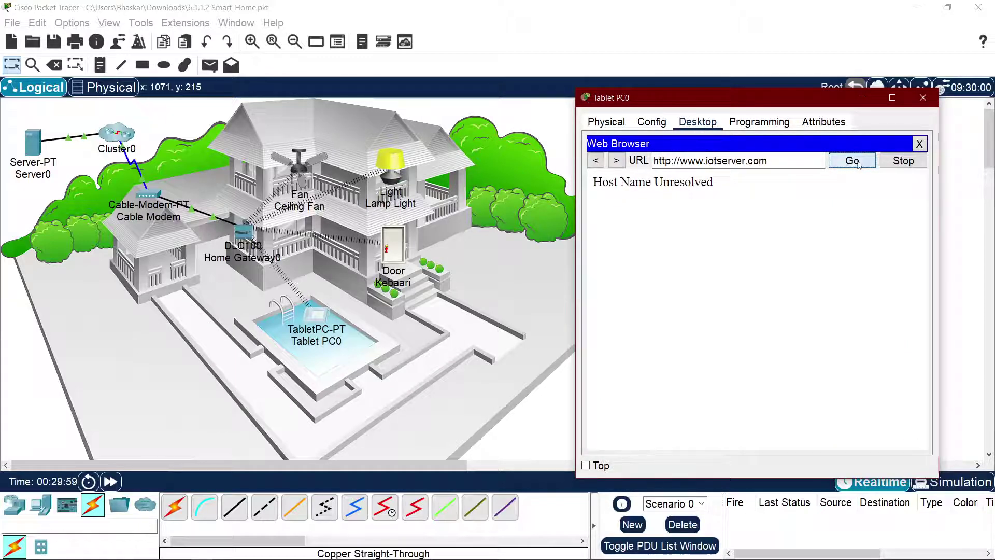
triple_click(775, 160)
left_click(920, 144)
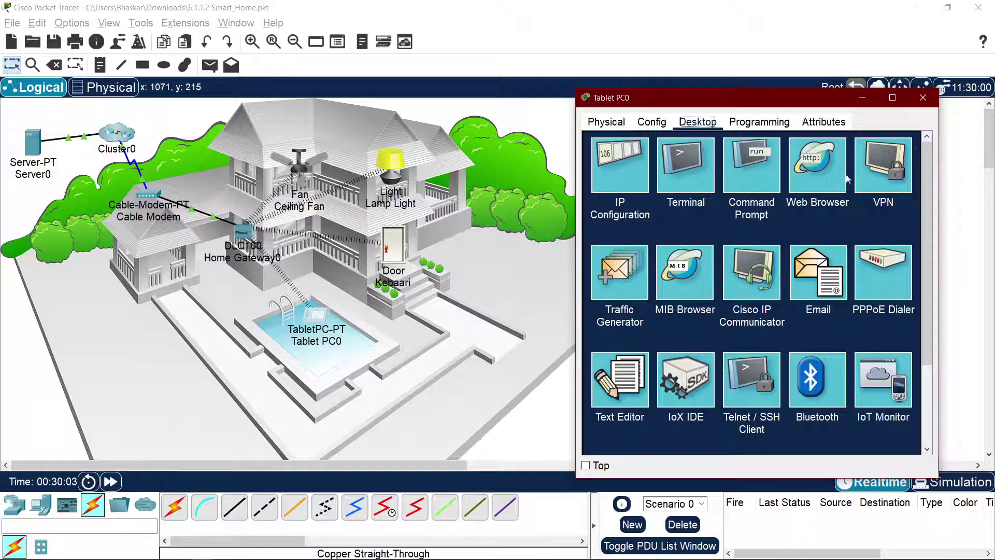
left_click(818, 165)
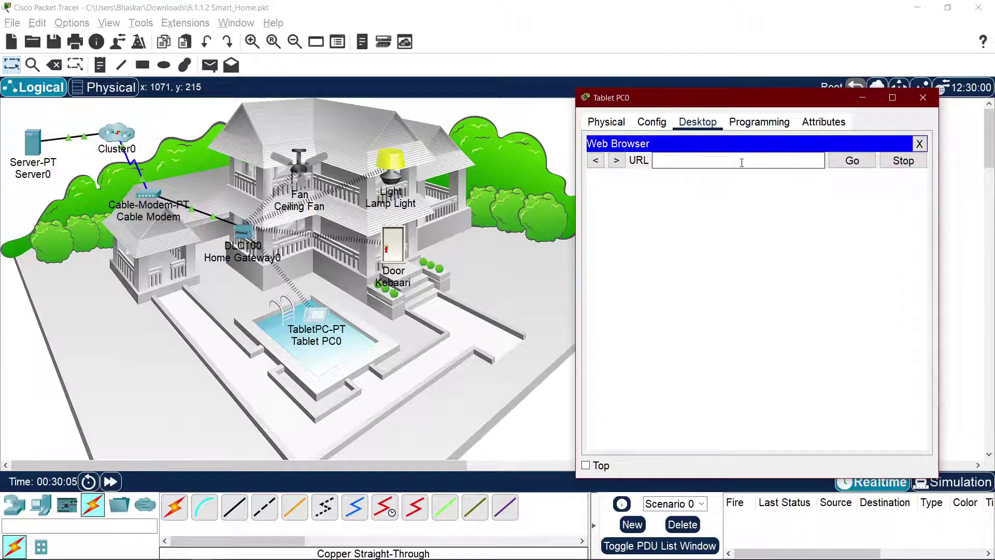
type("200.0.0.10")
key("Return")
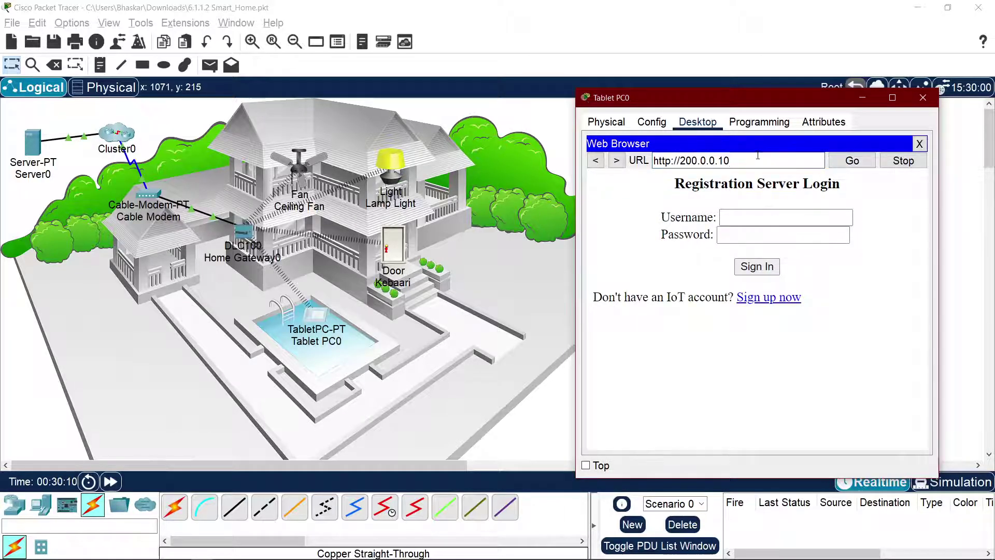
triple_click(758, 153)
key("BackSpace")
type("iotserver.com")
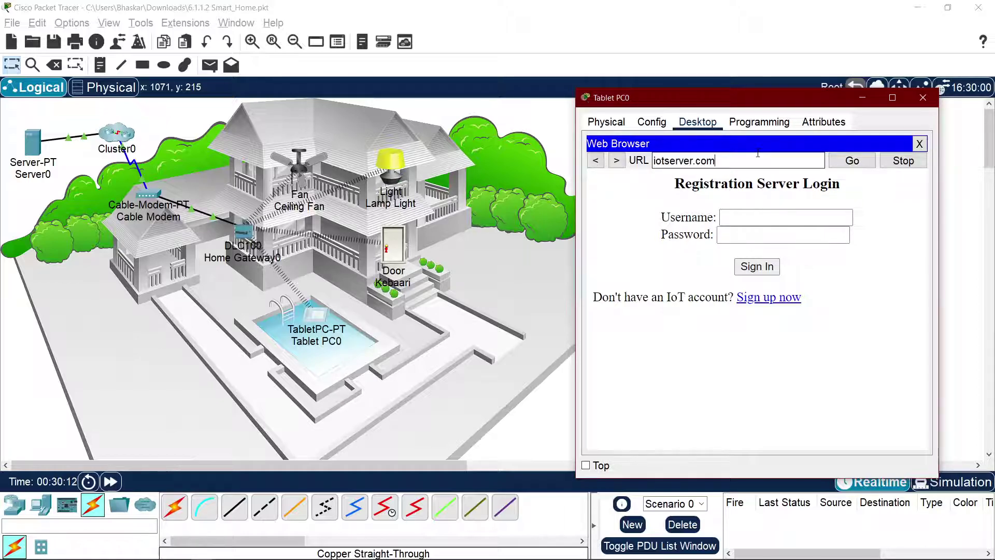
key("Home")
type("www.")
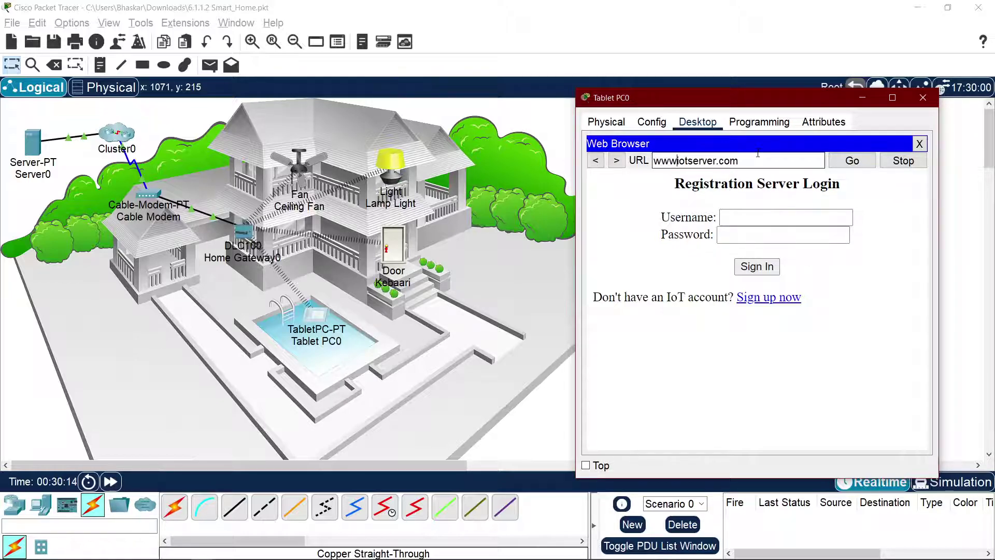
key("Return")
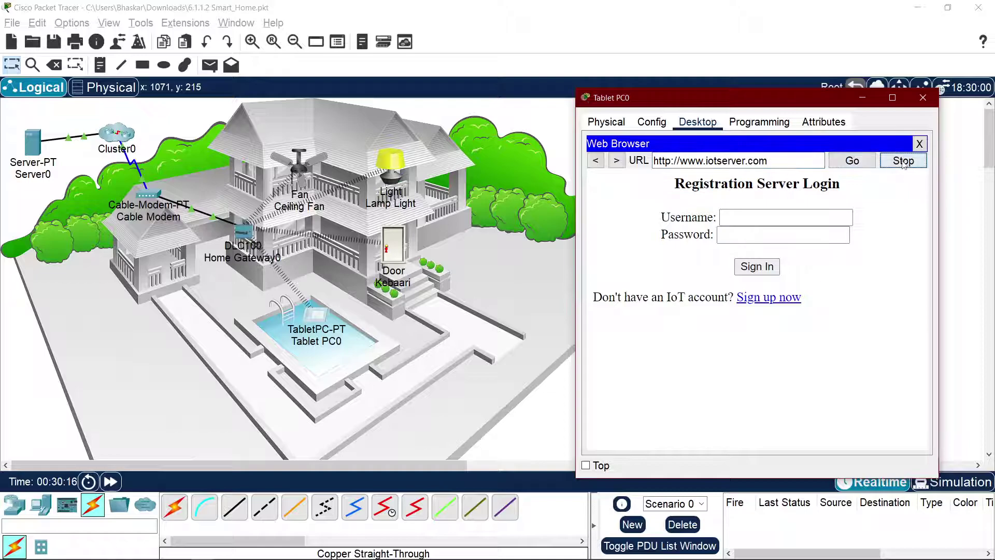
left_click(919, 144)
left_click(813, 172)
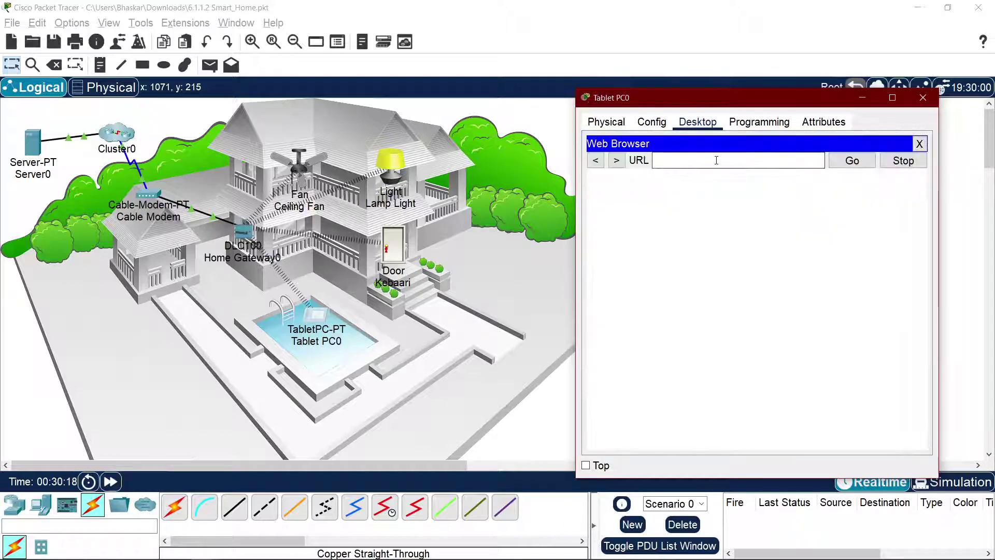
left_click(710, 160)
type("www.iotserver.co")
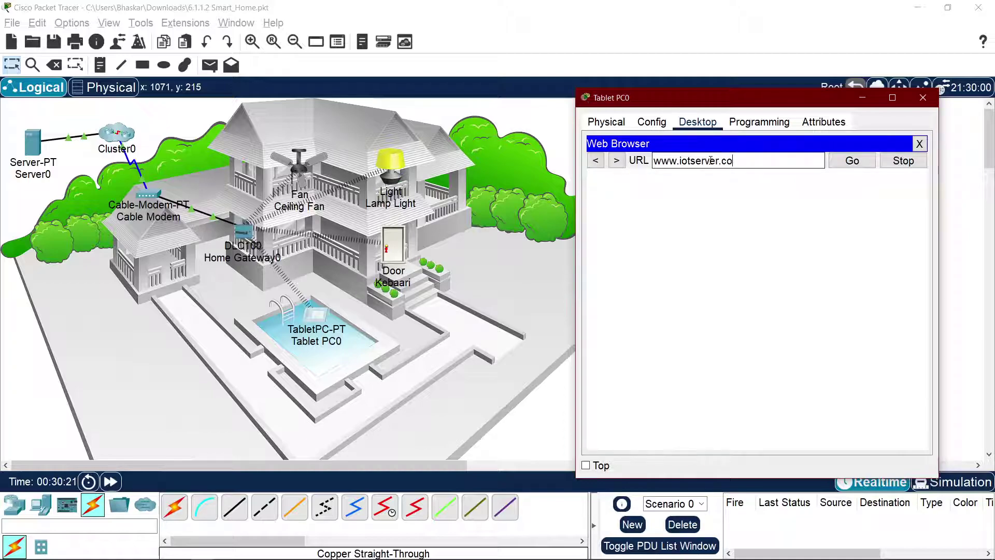
type("m")
key("Return")
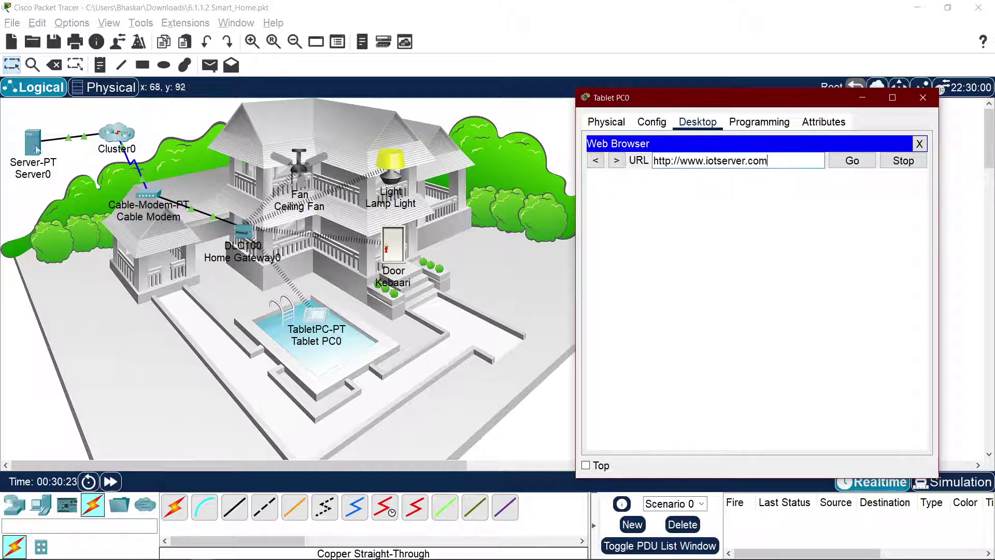
left_click(36, 149)
left_click(439, 126)
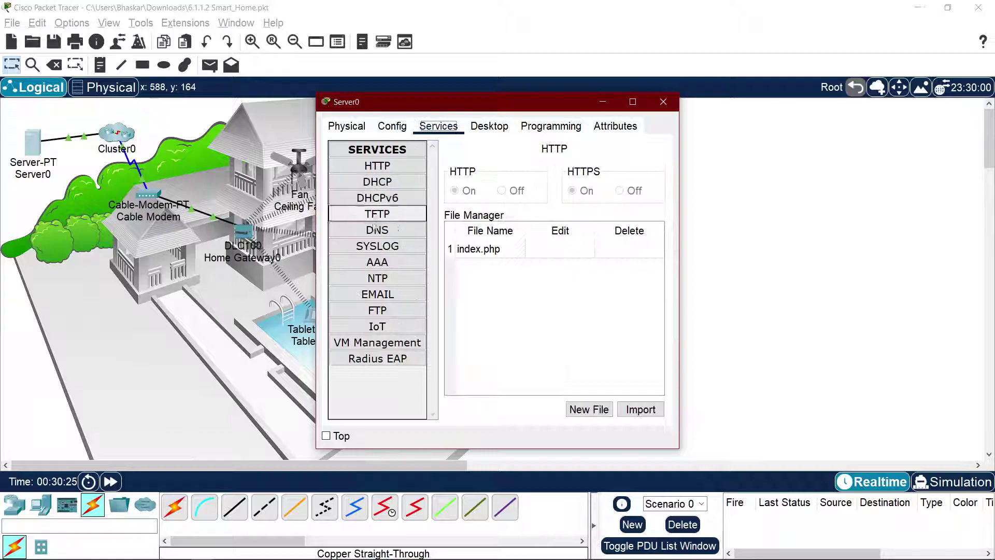
left_click(380, 230)
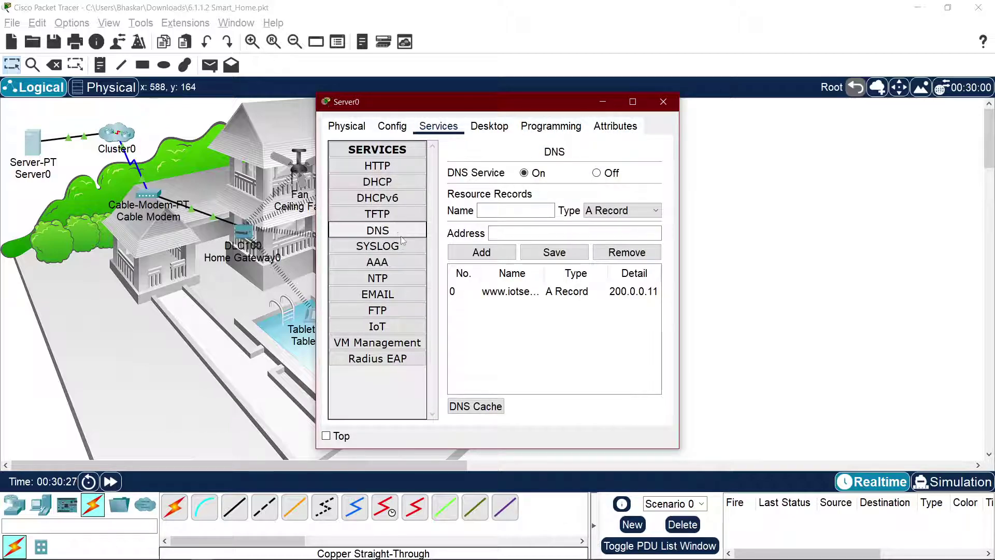
left_click_drag(680, 318, 954, 329)
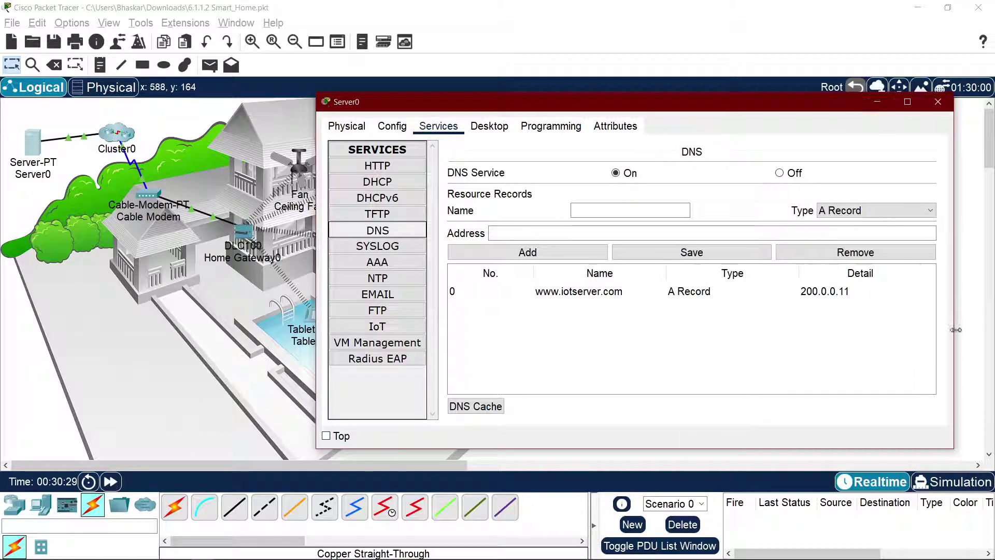
left_click(855, 252)
left_click(551, 294)
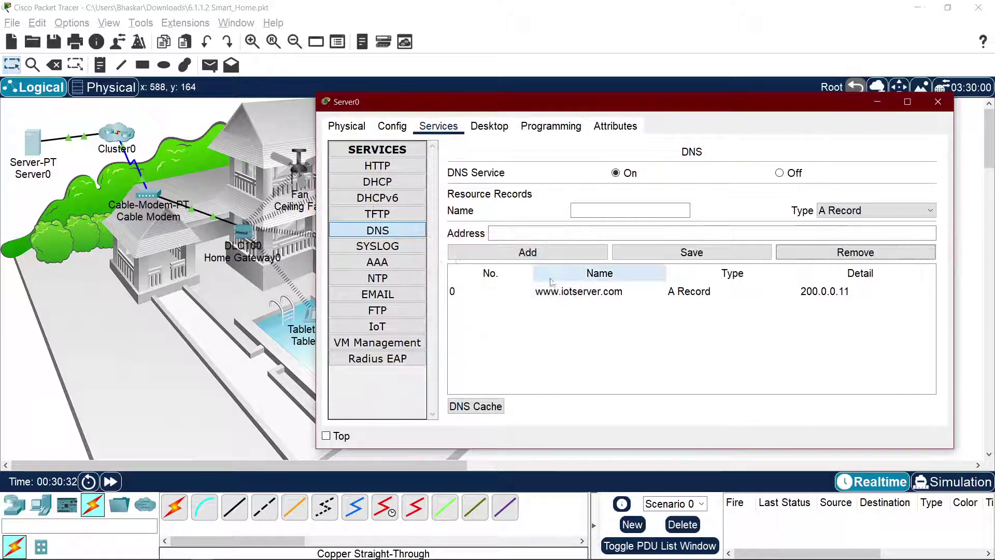
left_click(545, 291)
left_click(855, 253)
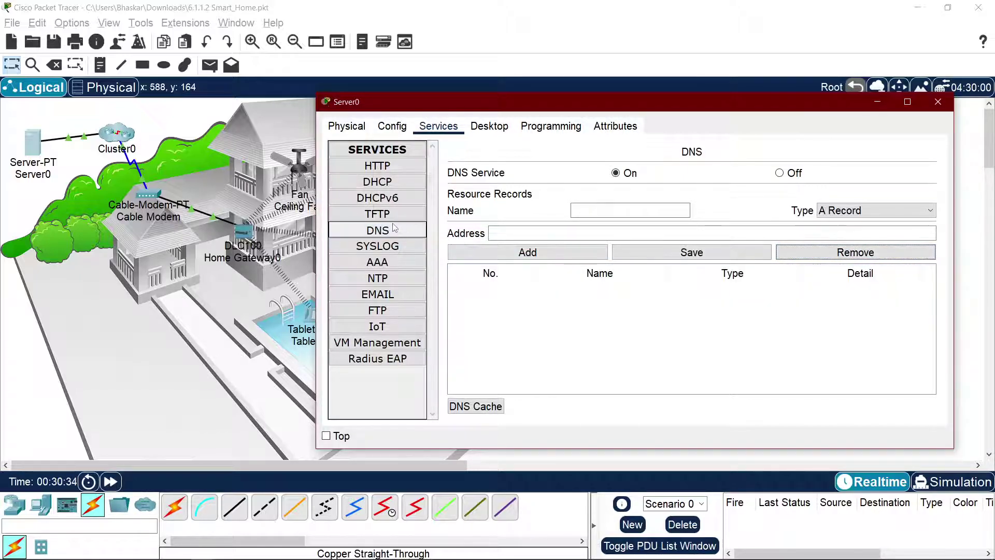
Step: Review Server0's gateway, DNS and interface IP settings
left_click(369, 131)
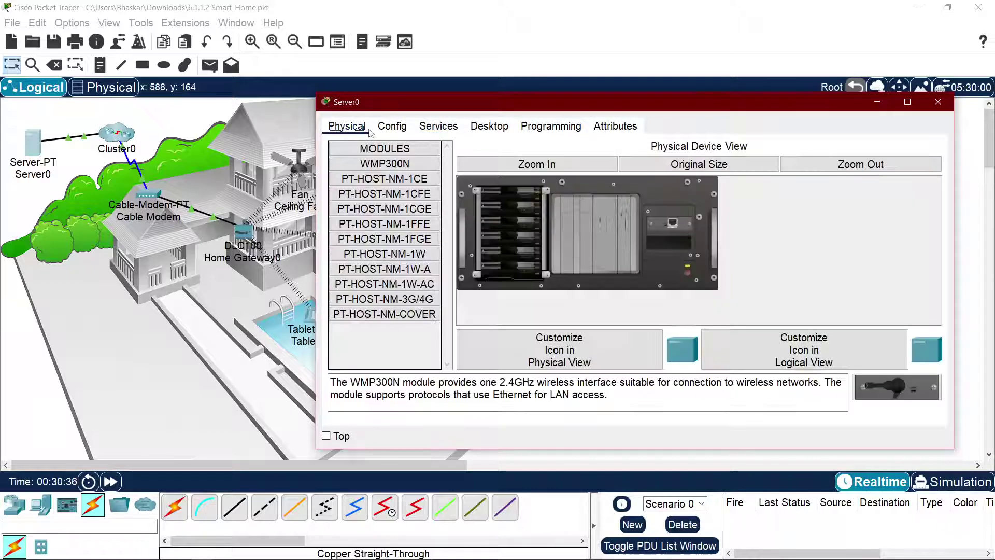
left_click(394, 130)
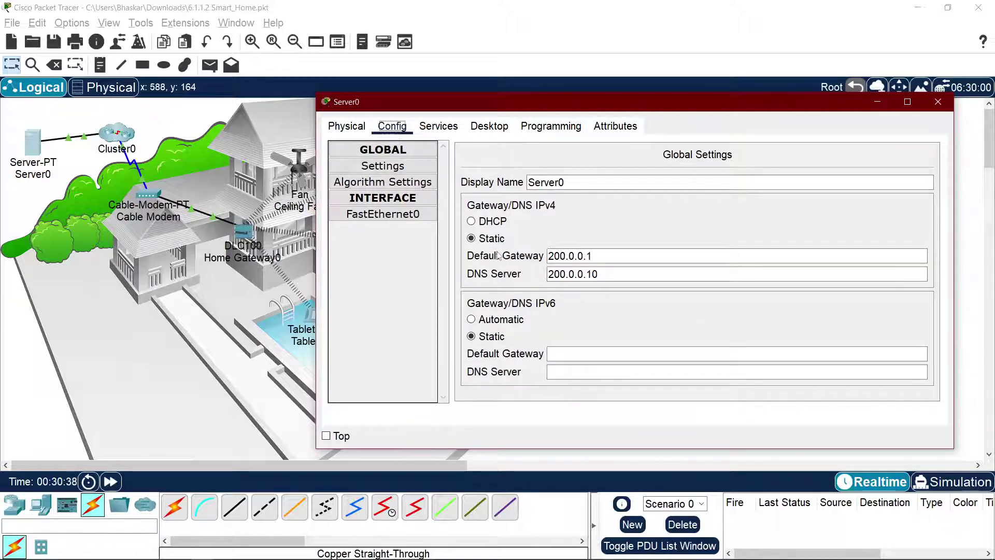
left_click(415, 214)
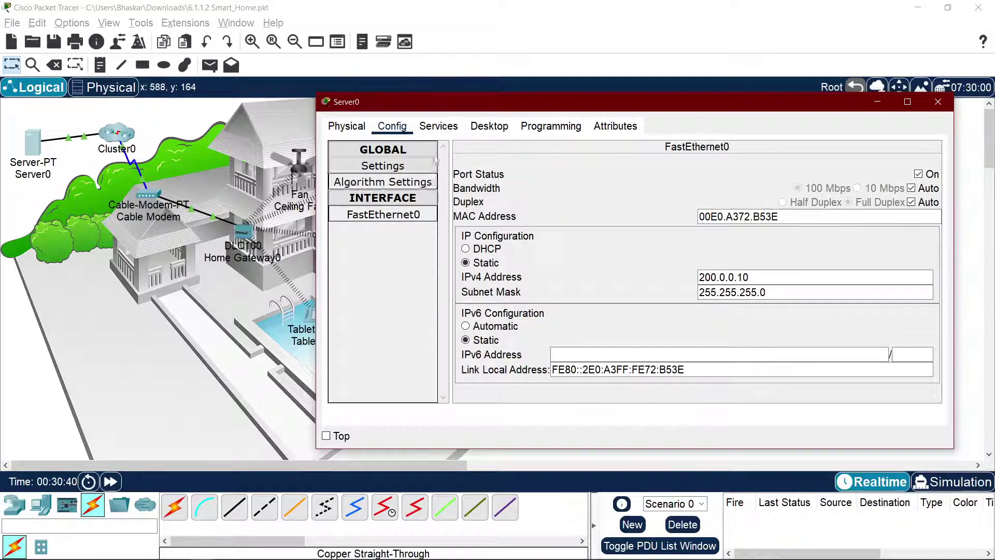
left_click(439, 126)
Step: Add and save a DNS A record mapping iotserver.com to 200.0.0.10
left_click(611, 211)
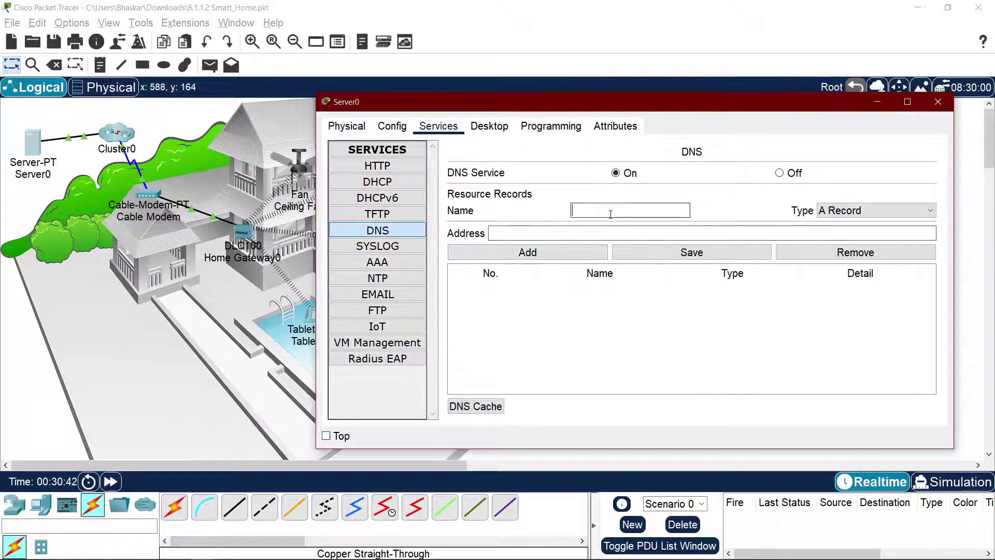
type("iotserver.com")
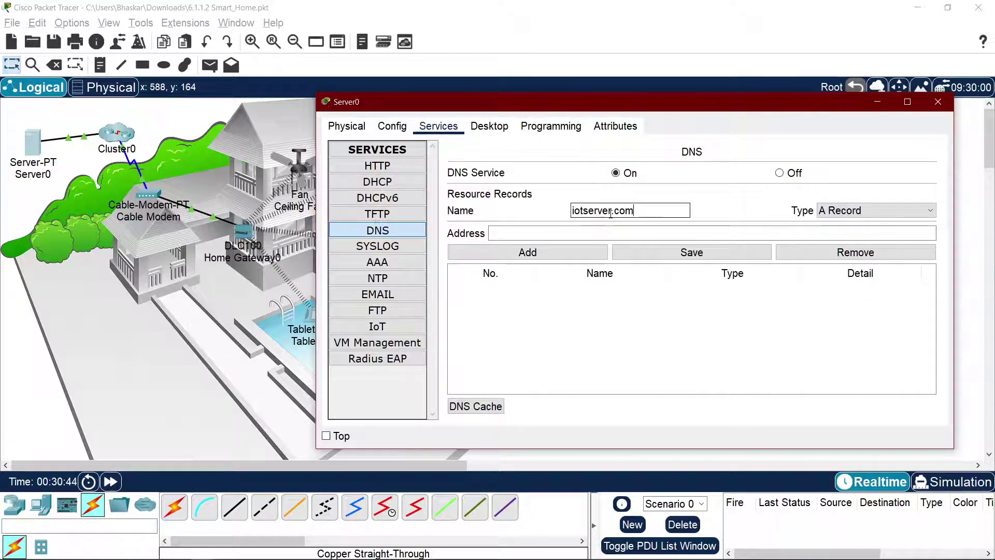
left_click(574, 252)
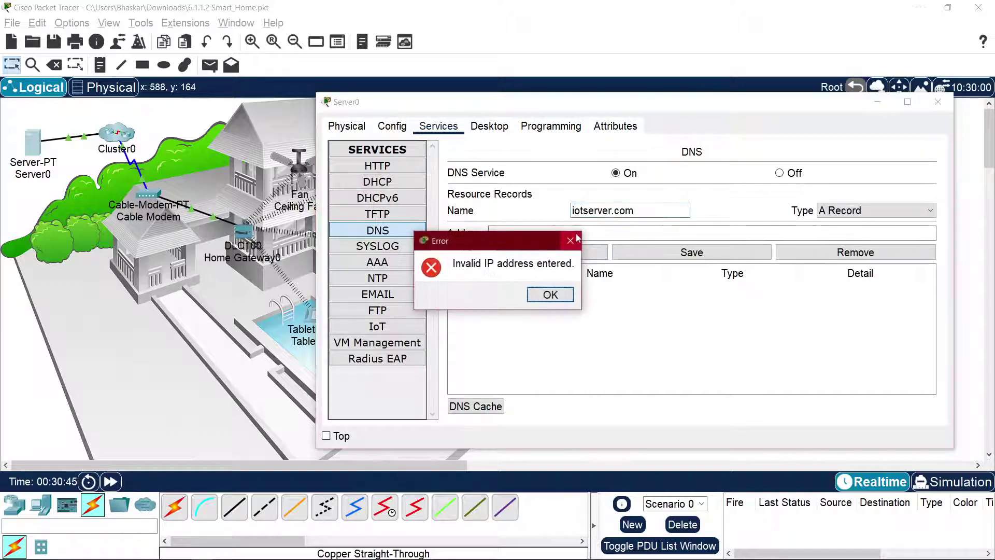
left_click(576, 238)
left_click(577, 233)
type("iotserver.com")
key("ctrl+z")
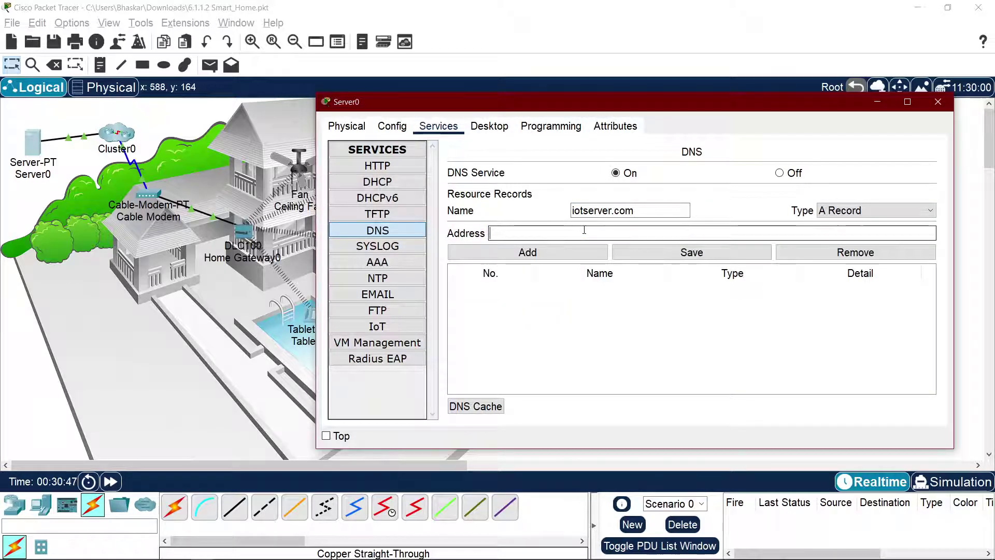
type("200.0.")
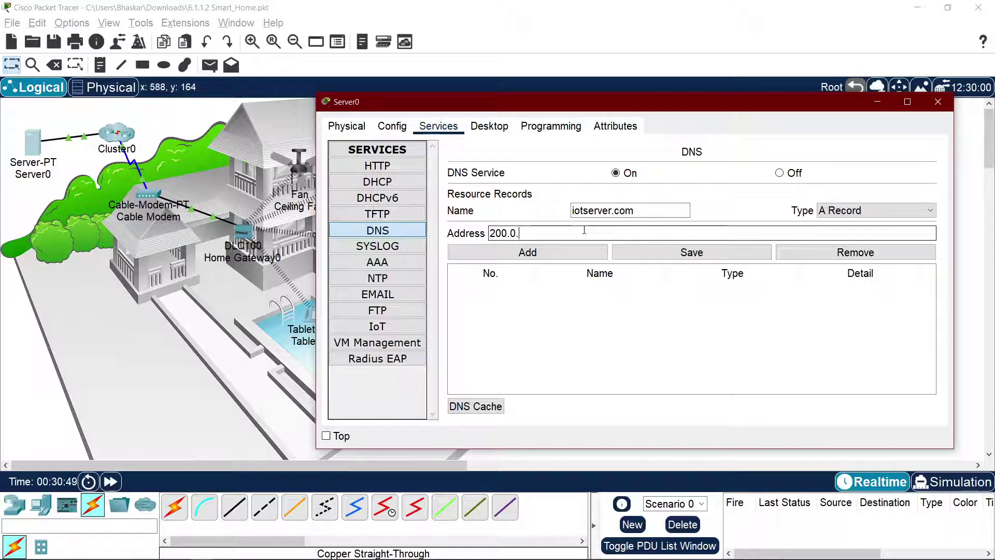
type("0.10")
left_click(517, 253)
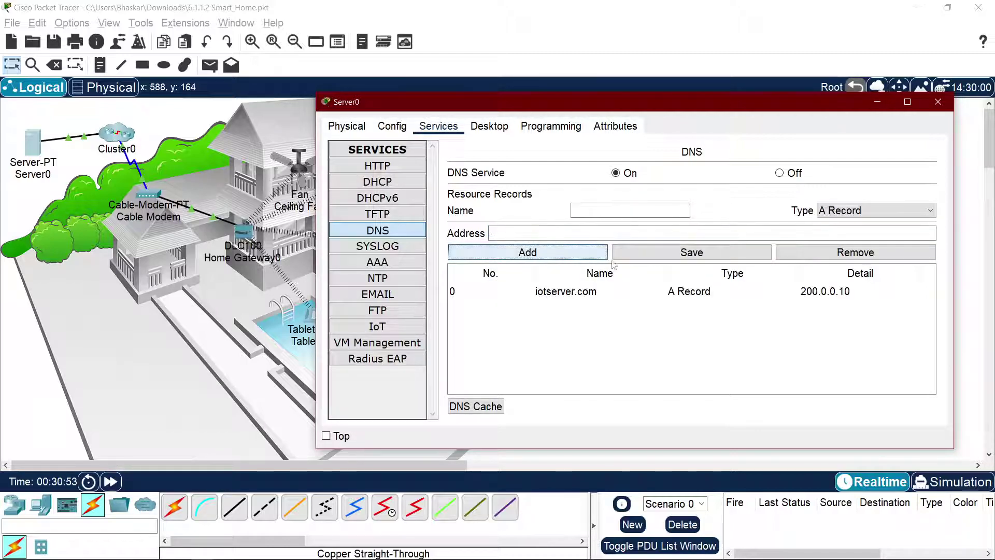
left_click(697, 253)
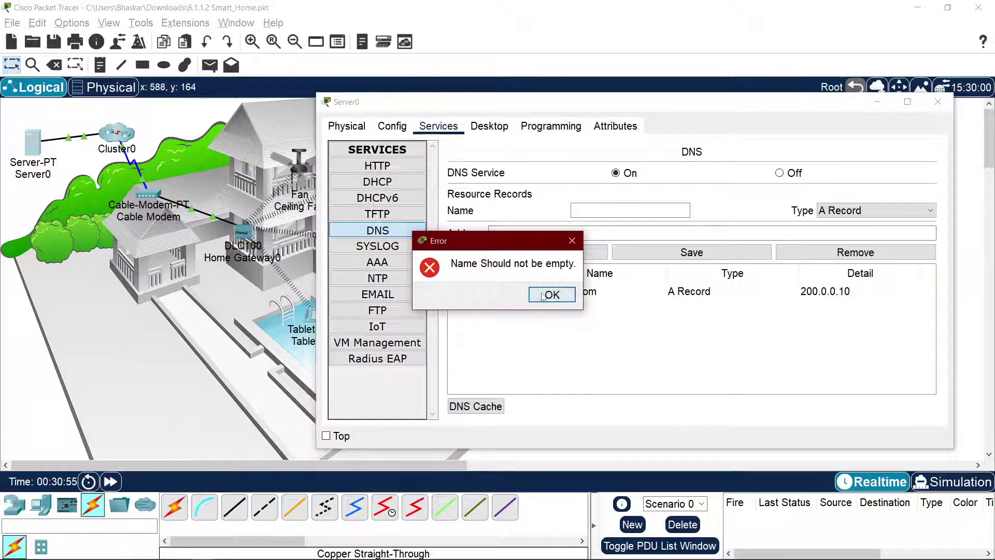
left_click(542, 296)
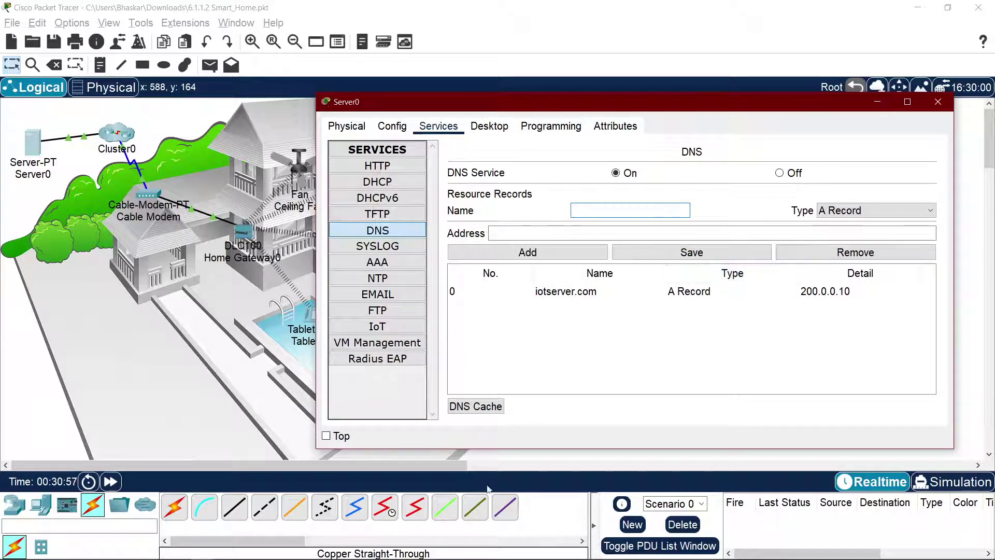
Step: Retry iotserver.com on Tablet PC0, then review the tablet's IP configuration
mouse_move(245, 558)
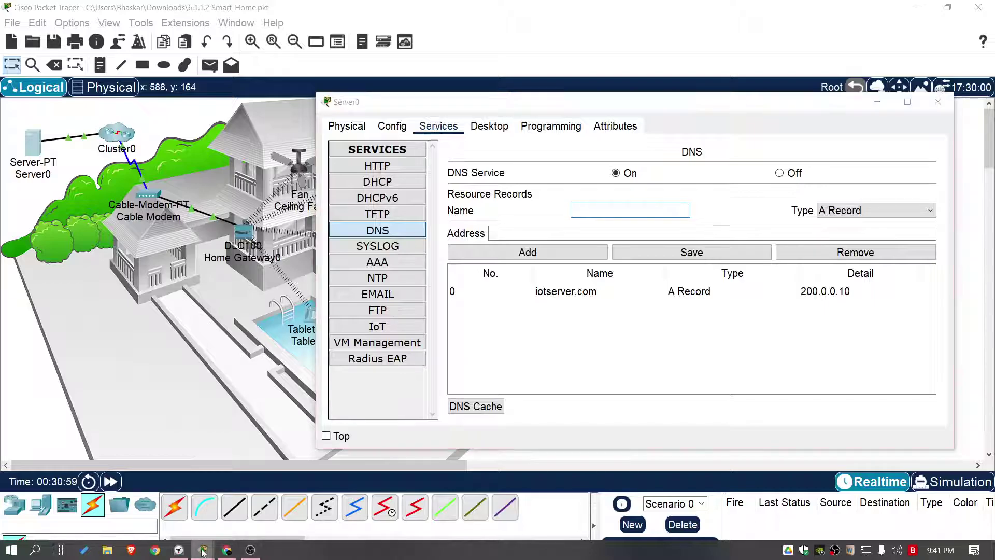
mouse_move(203, 550)
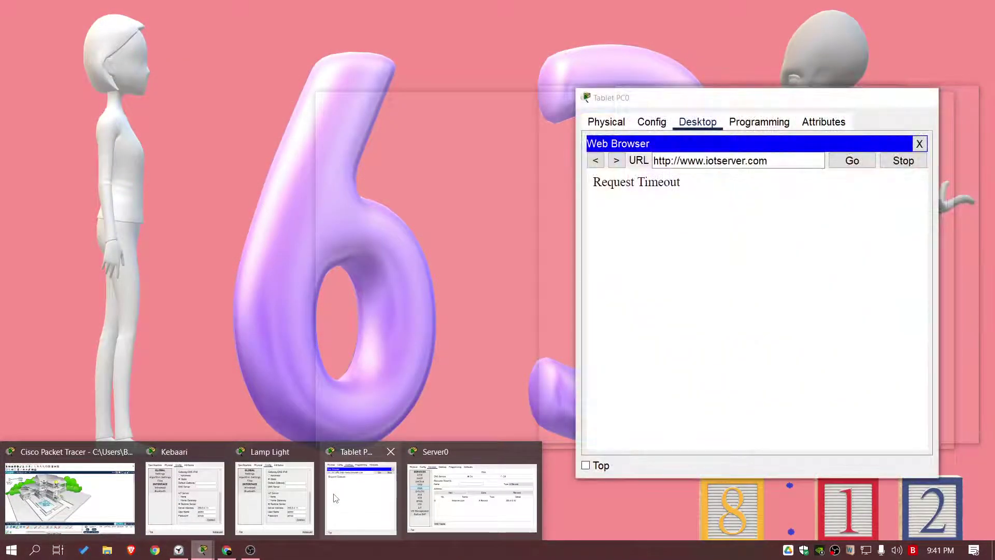
left_click(336, 499)
left_click(855, 161)
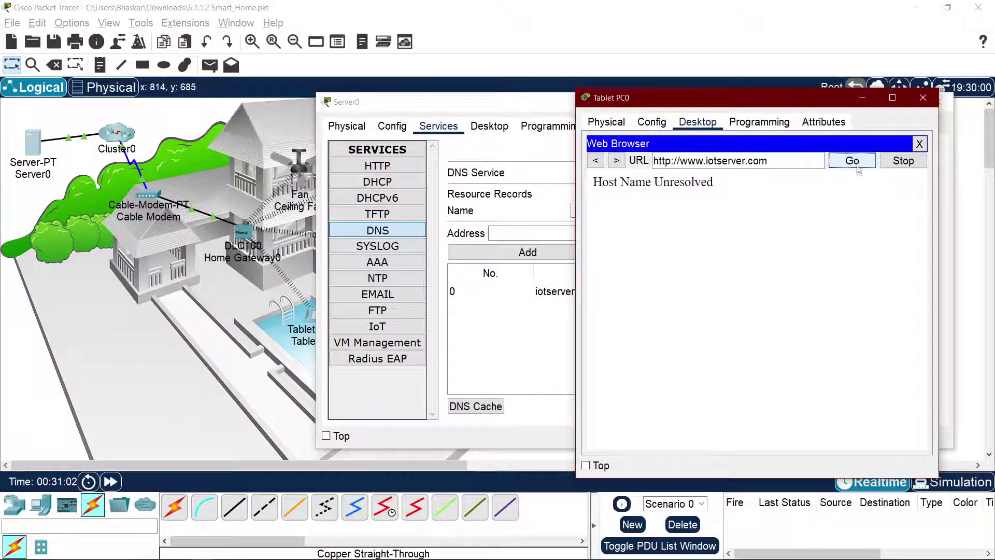
left_click(920, 143)
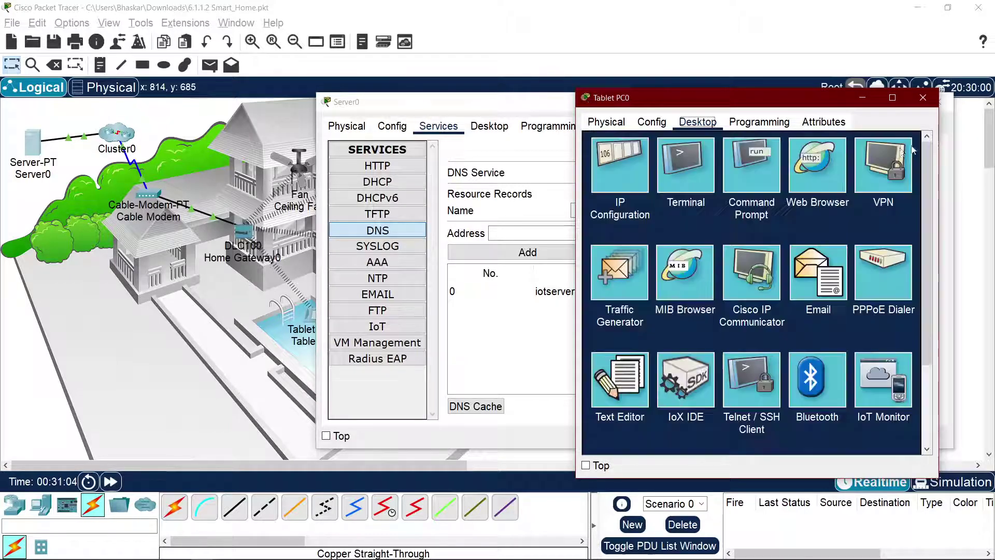
left_click_drag(759, 102, 271, 154)
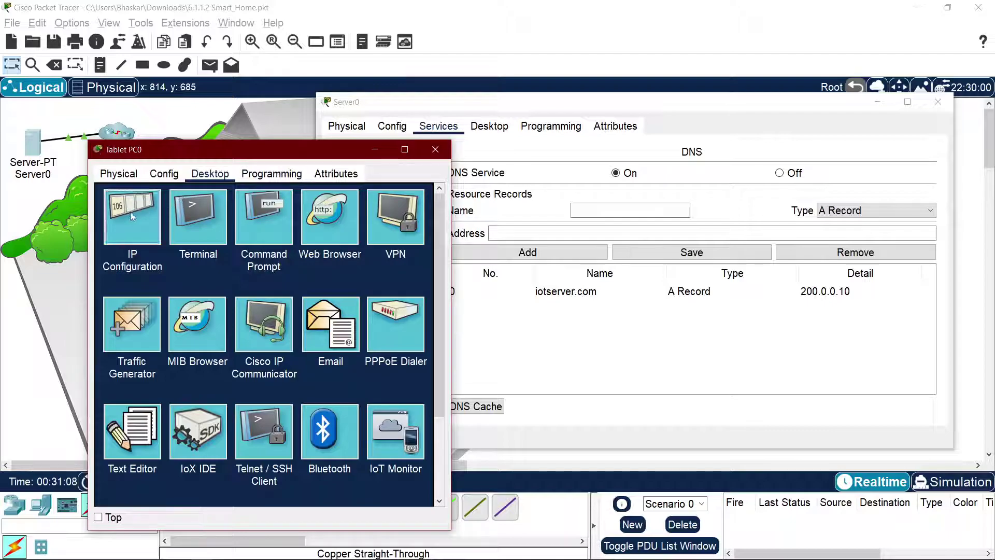
left_click(134, 217)
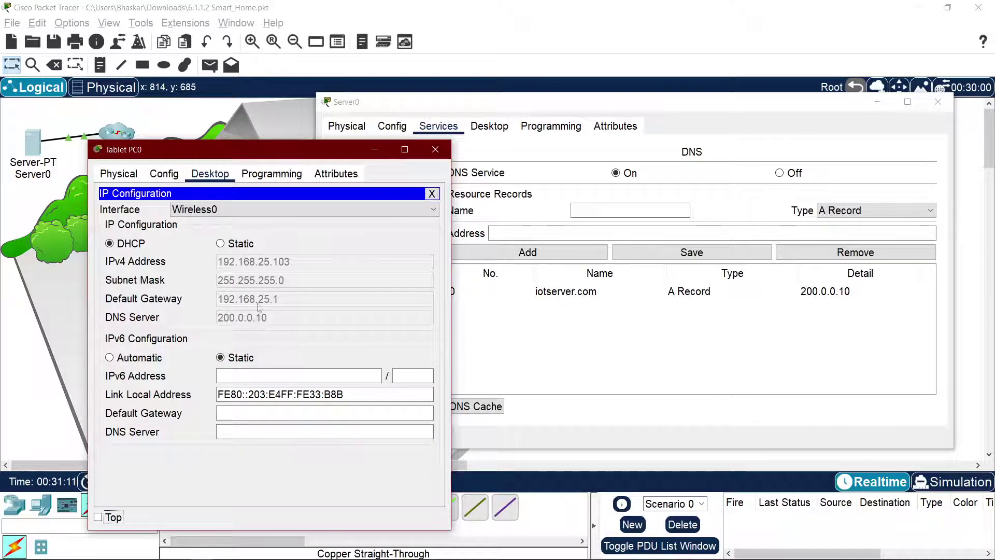
left_click(431, 194)
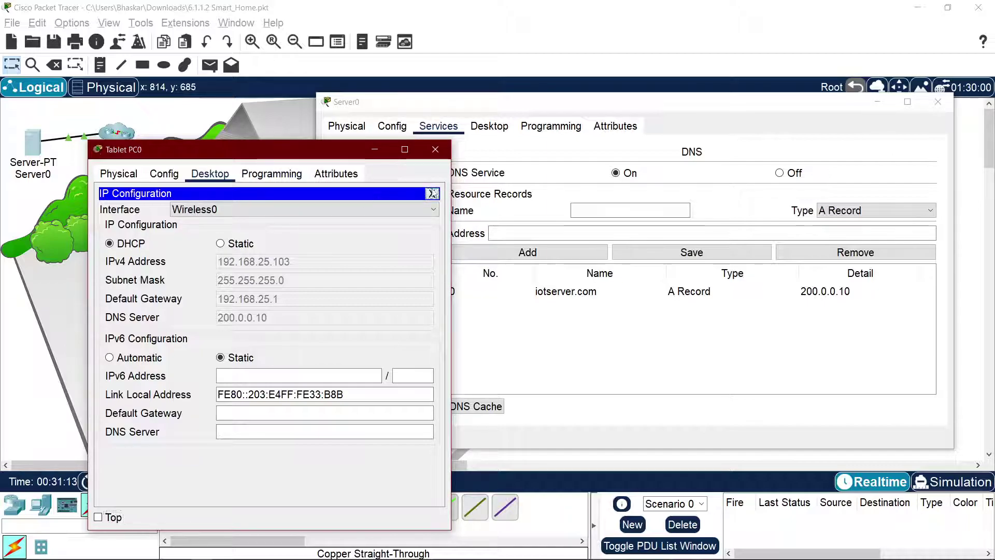
Step: Load iotserver.com in Tablet PC0's browser to reach the Registration Server Login page
left_click(316, 215)
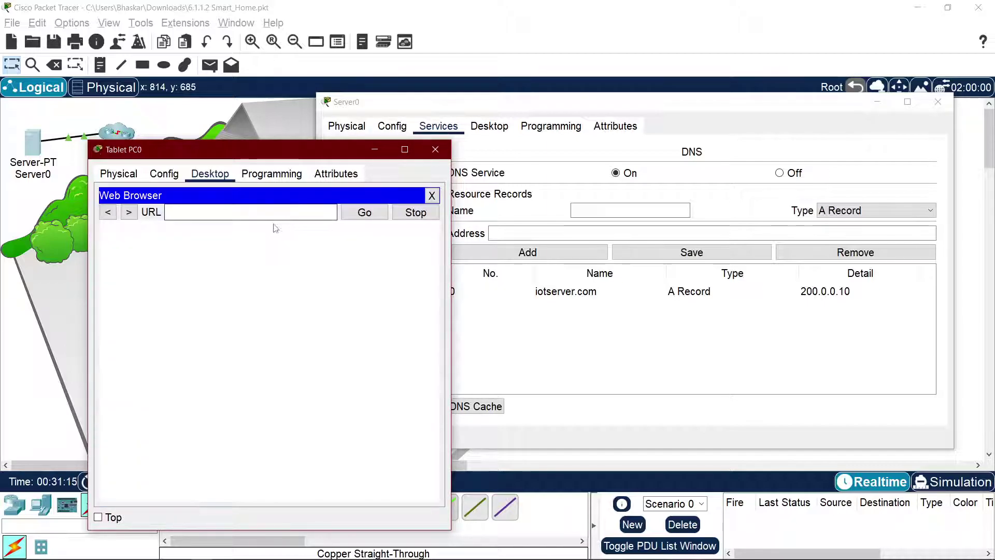
left_click(239, 208)
type("iotserver.com")
left_click(358, 214)
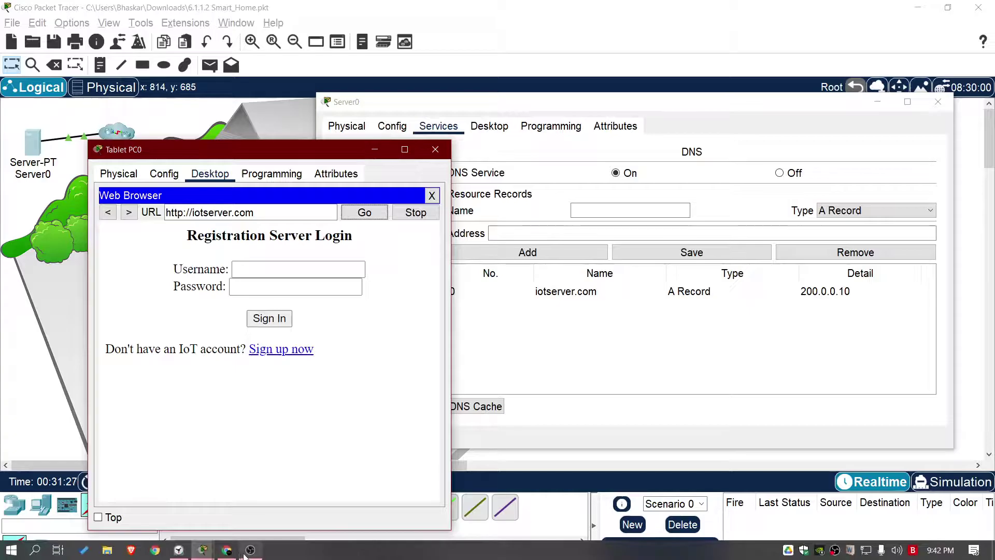
left_click(226, 550)
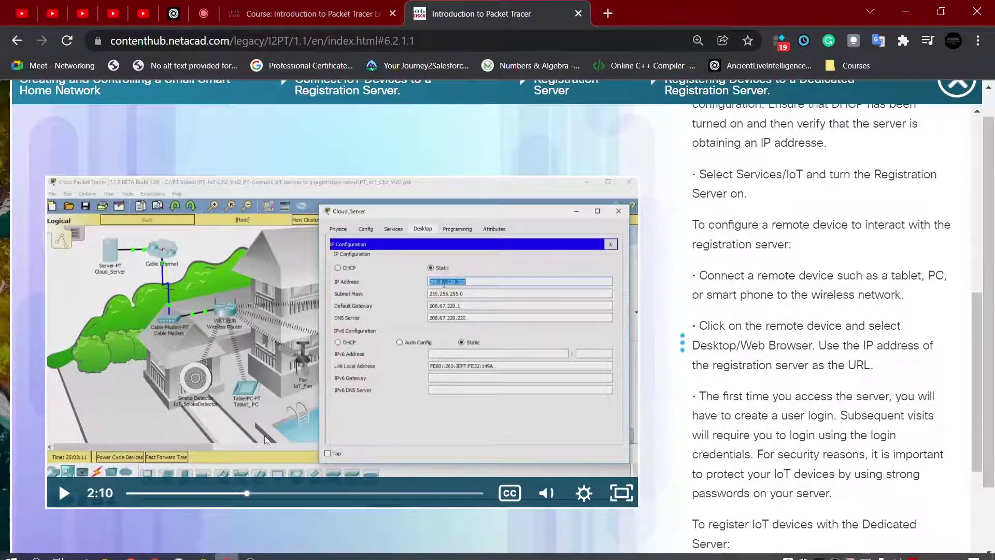
left_click(61, 488)
left_click(620, 496)
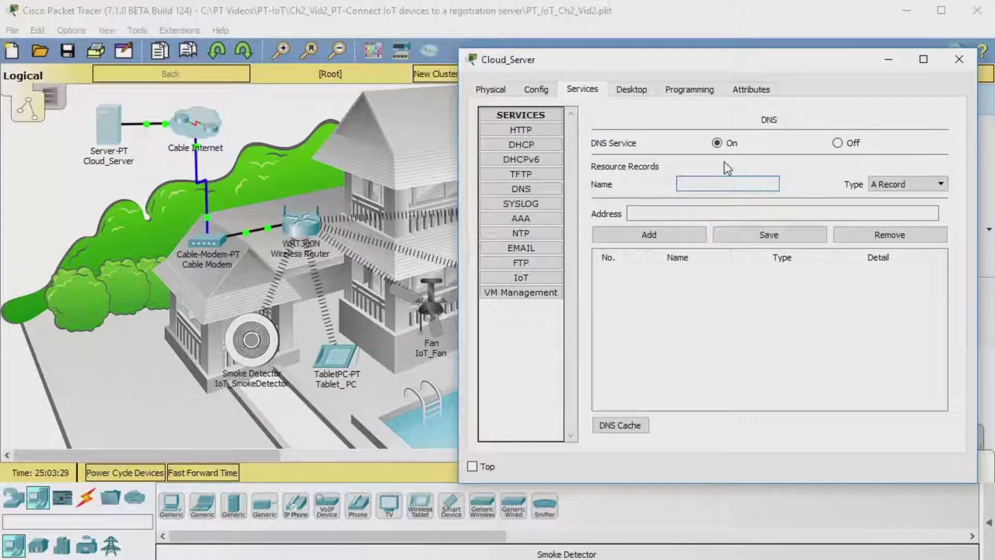
type("www.cisco_")
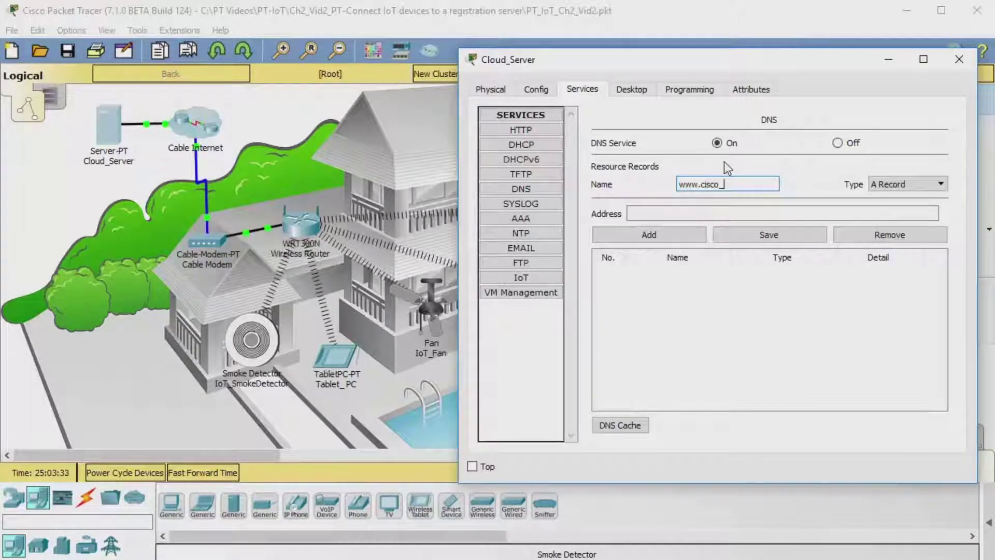
type("iot.com")
left_click(685, 216)
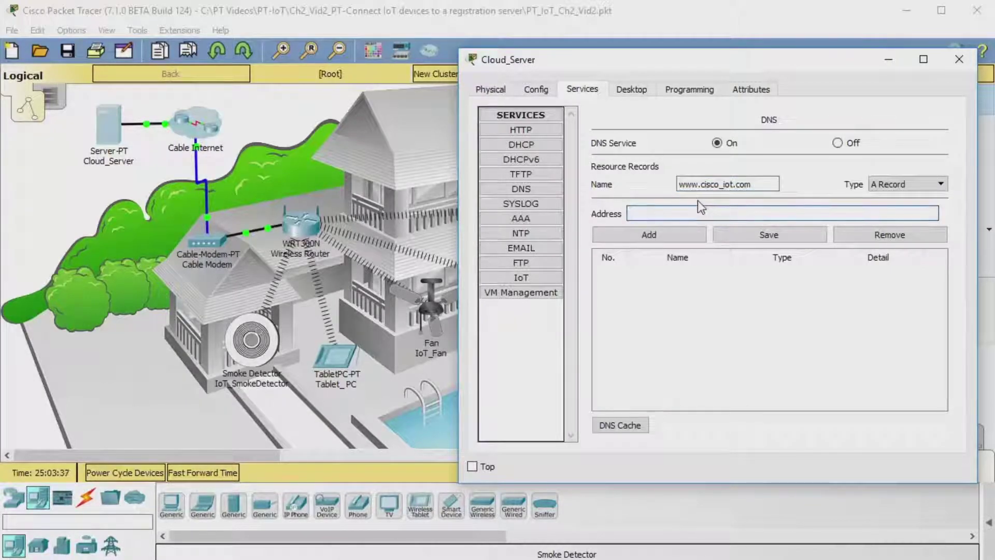
type("208.67.220.220")
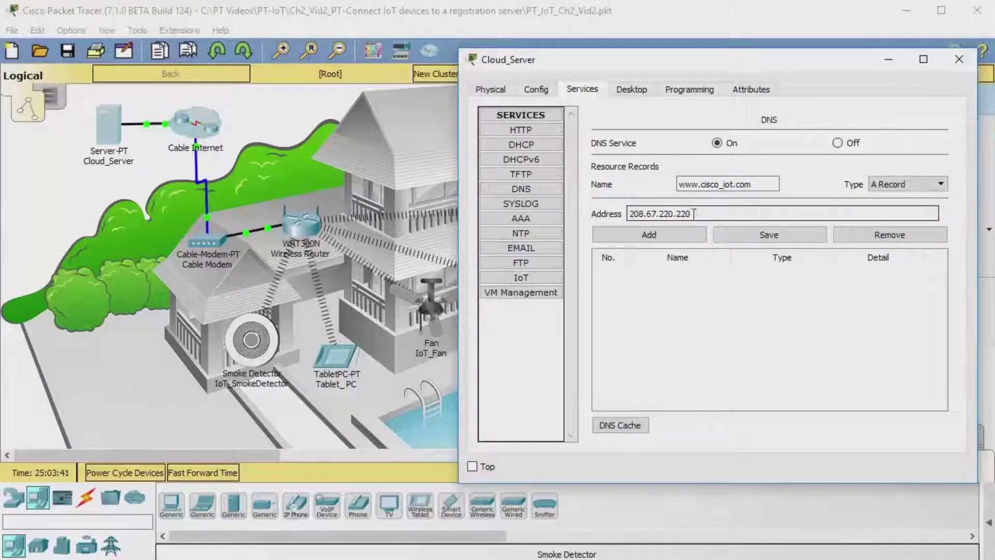
left_click_drag(709, 214, 623, 213)
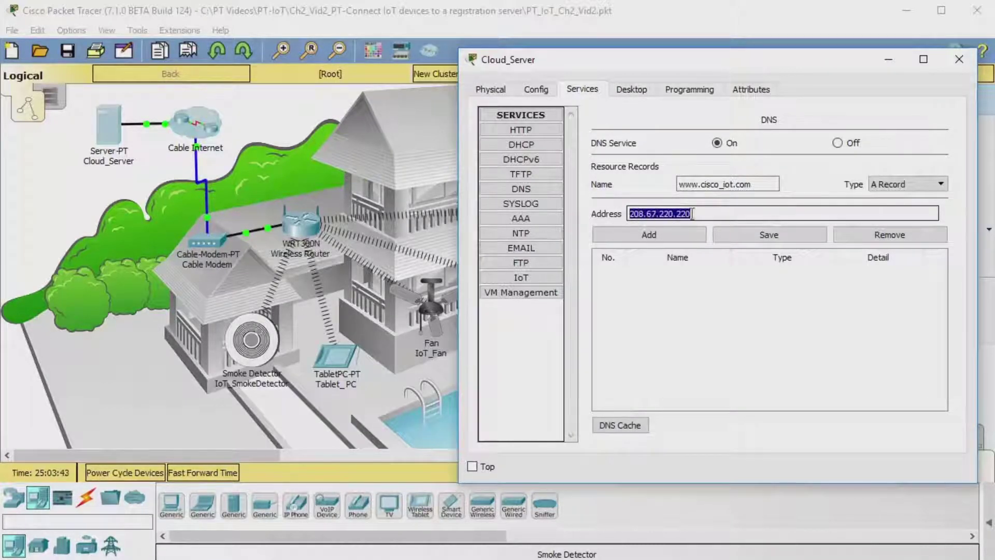
left_click(716, 213)
left_click(687, 234)
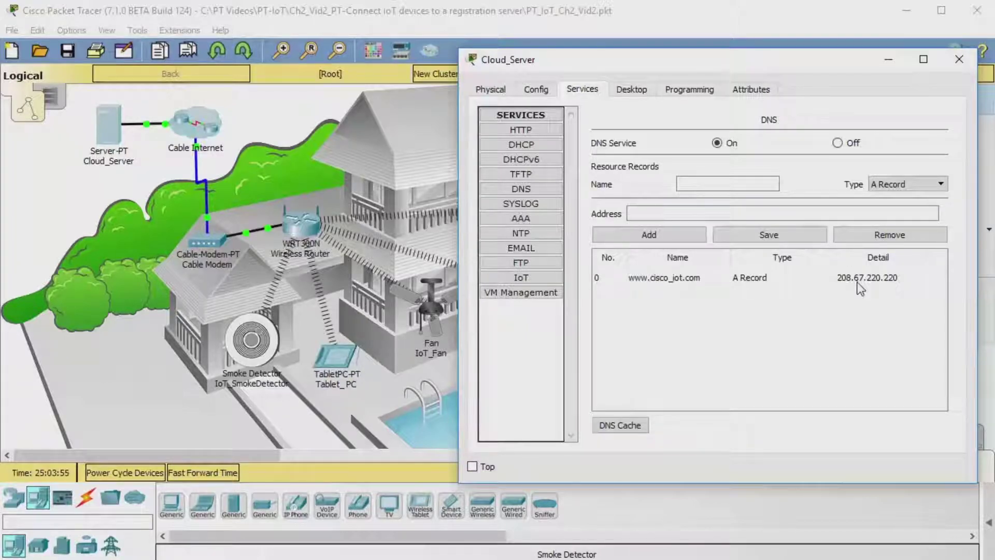
left_click(890, 61)
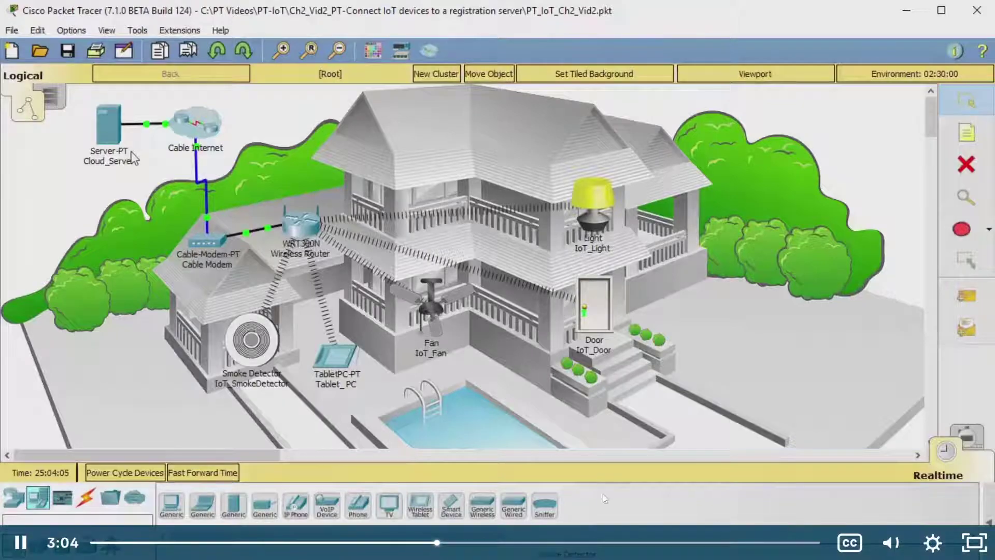
Step: Play the course video and pause it at 3:27, where the tablet's address is entered
left_click(578, 361)
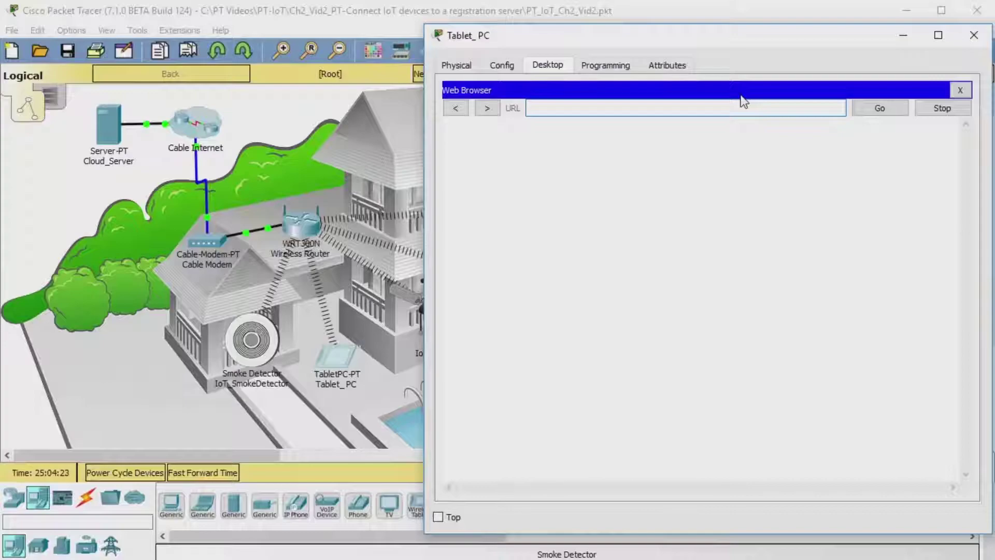
left_click(335, 387)
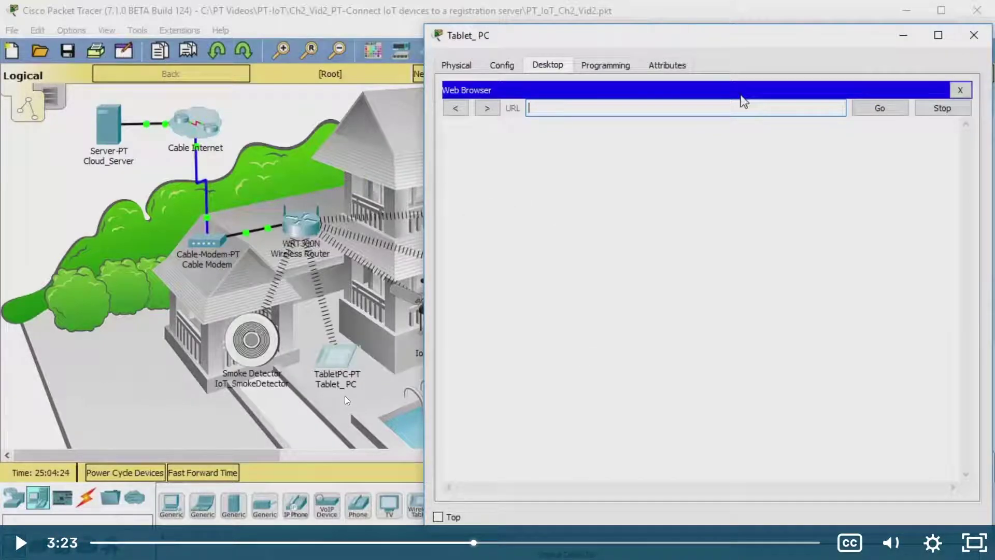
left_click(372, 391)
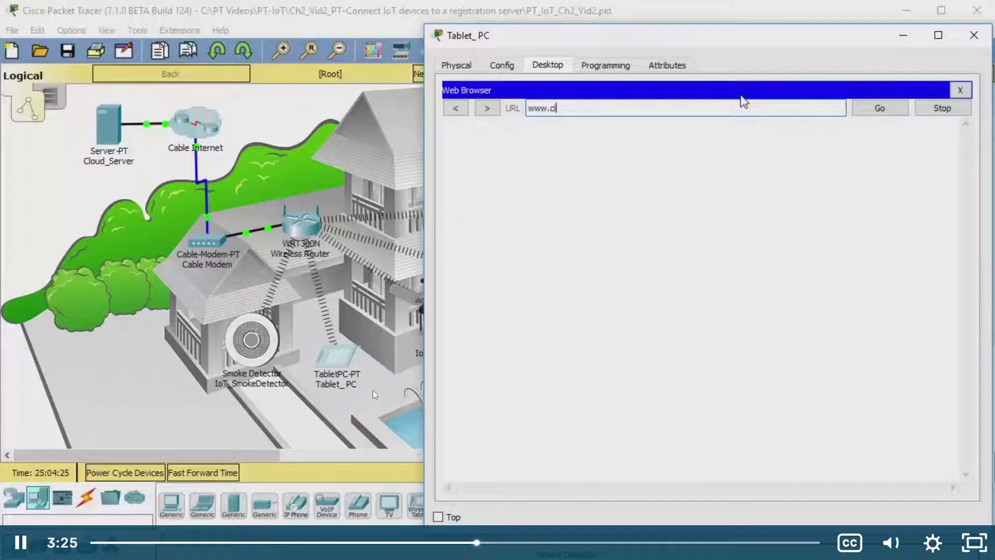
left_click(249, 268)
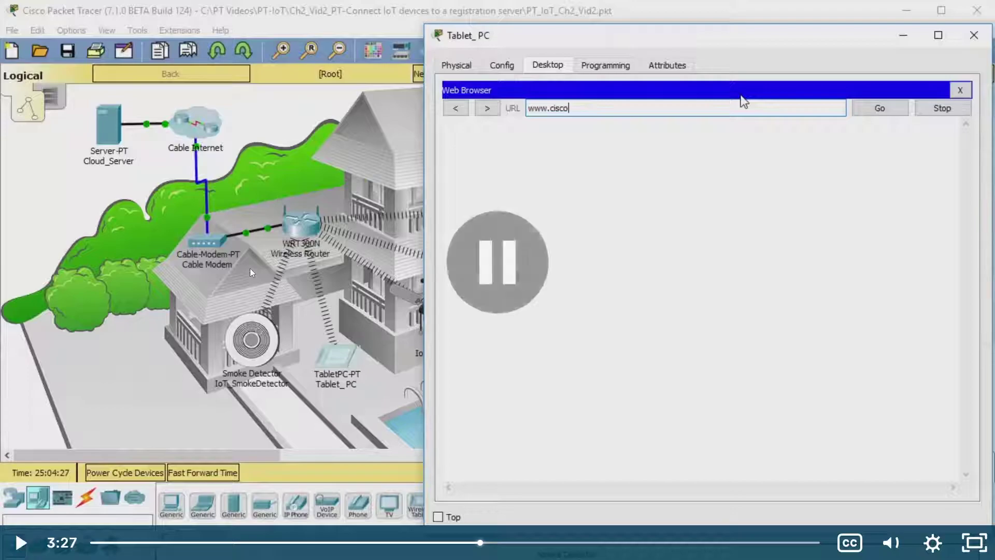
key("alt+Tab")
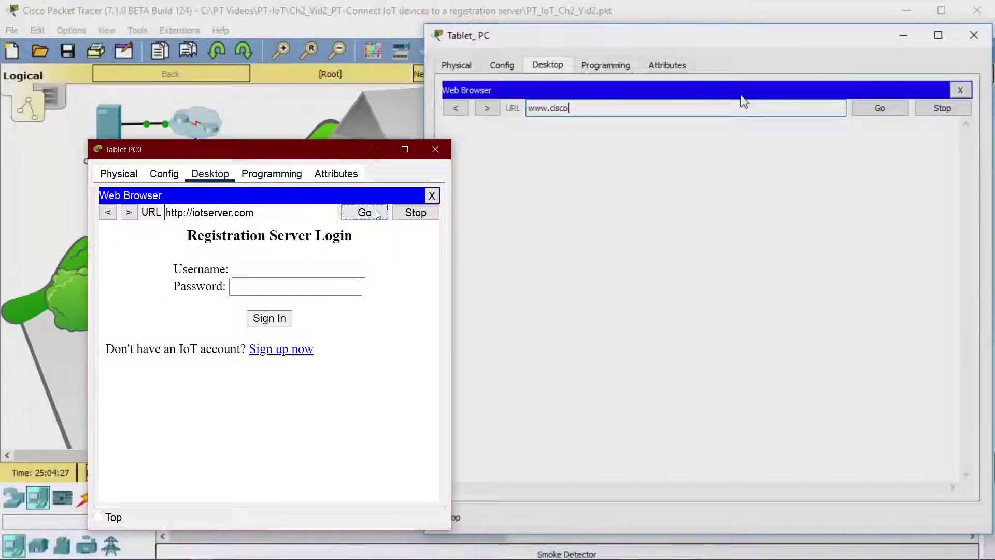
Step: Reopen Tablet PC0's browser and load iotserver.com
left_click(432, 195)
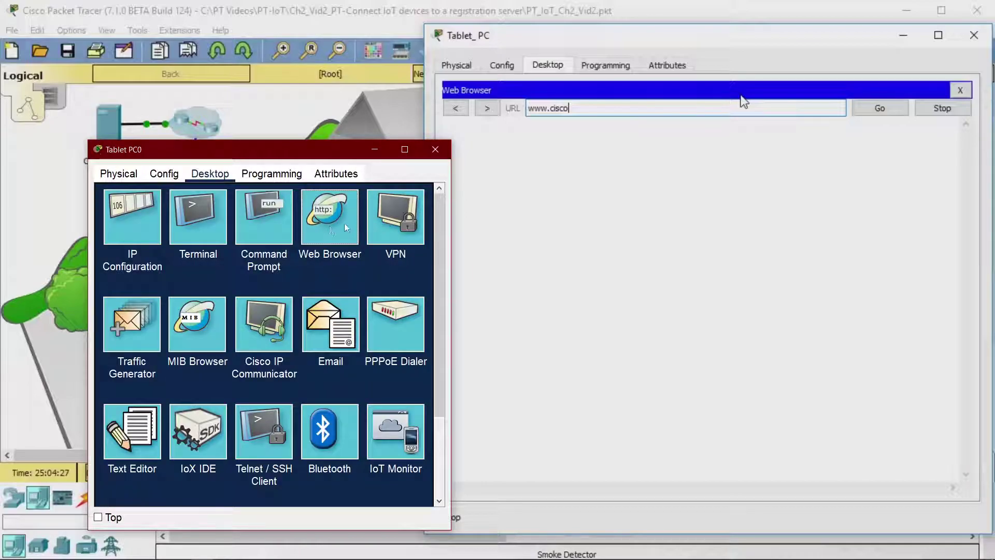
left_click(329, 215)
left_click(224, 211)
type("iotserver.com")
left_click(351, 214)
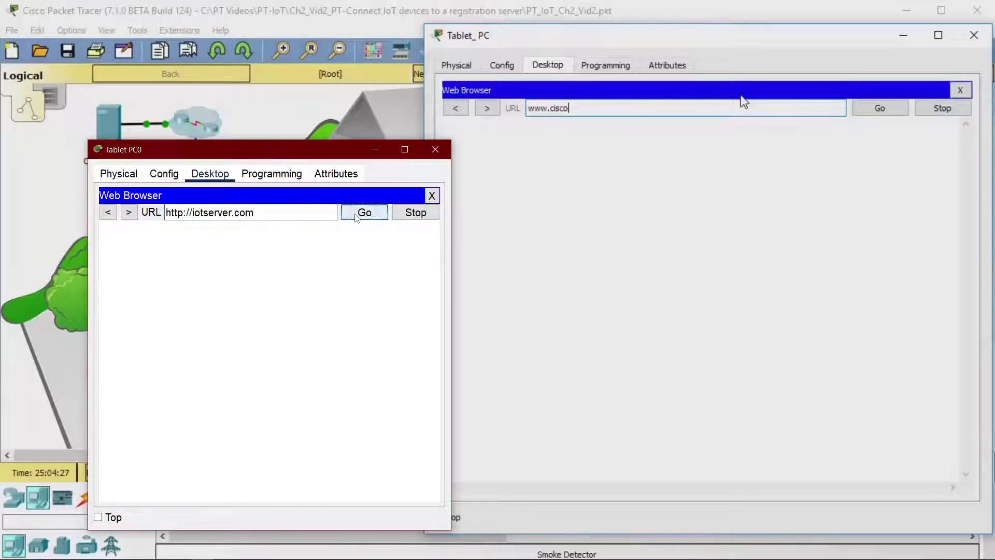
Step: Sign in to the registration server with the username and password
left_click(285, 267)
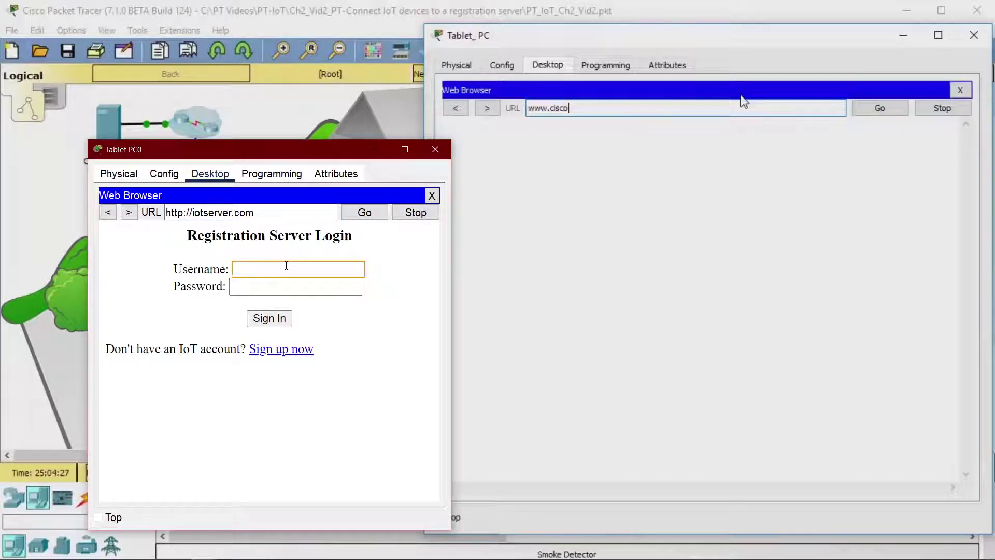
type("admin")
key("Tab")
type("a")
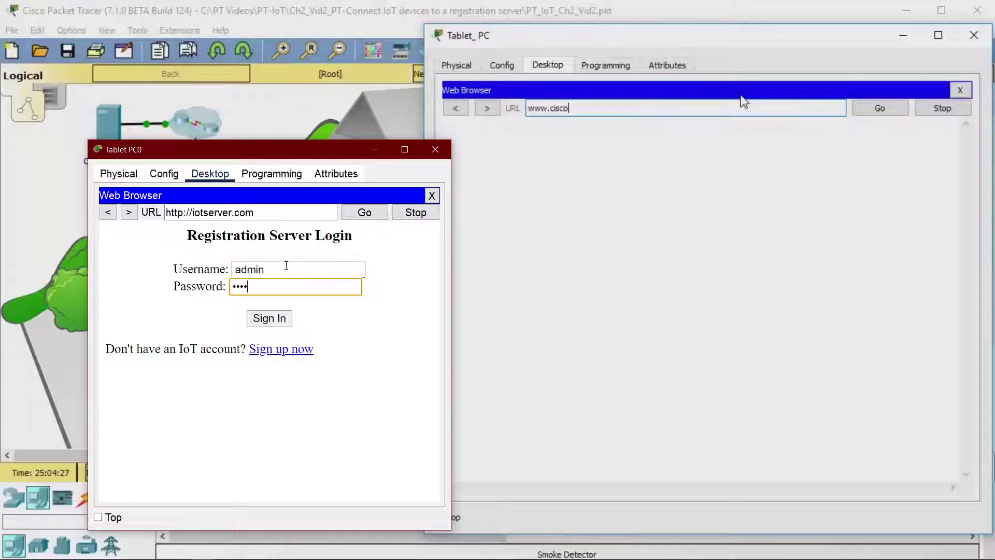
key("Return")
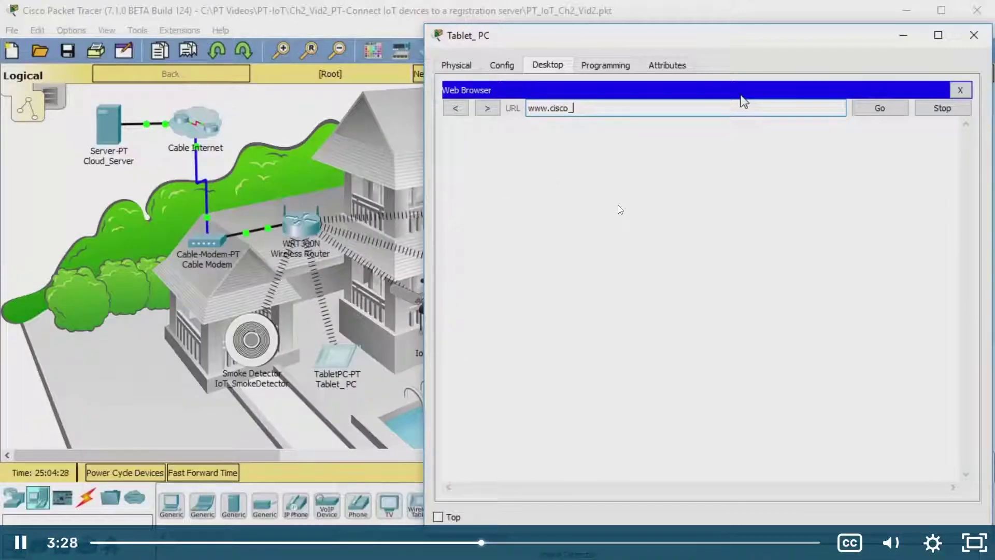
Step: Pause the tutorial video and close the Server0 window
type("iot.com")
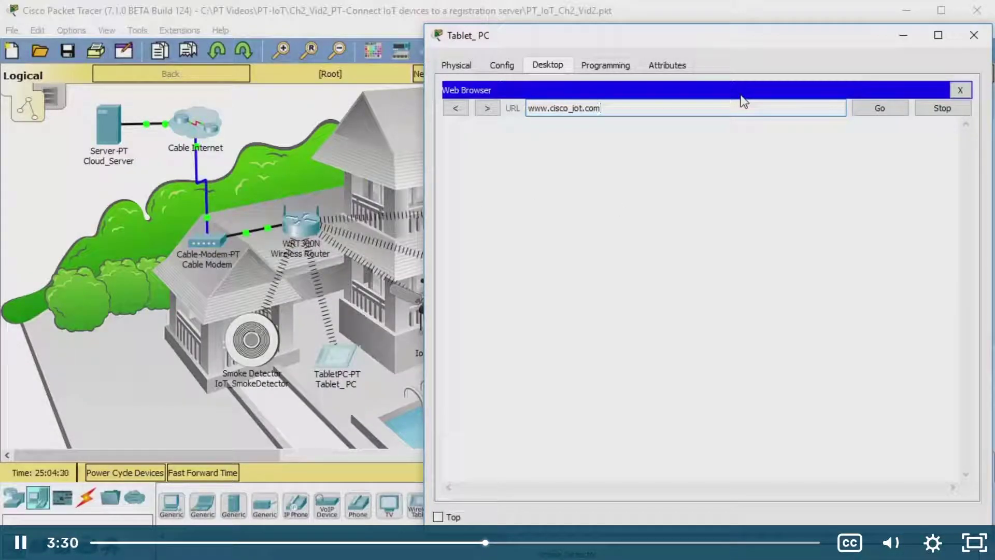
key("Return")
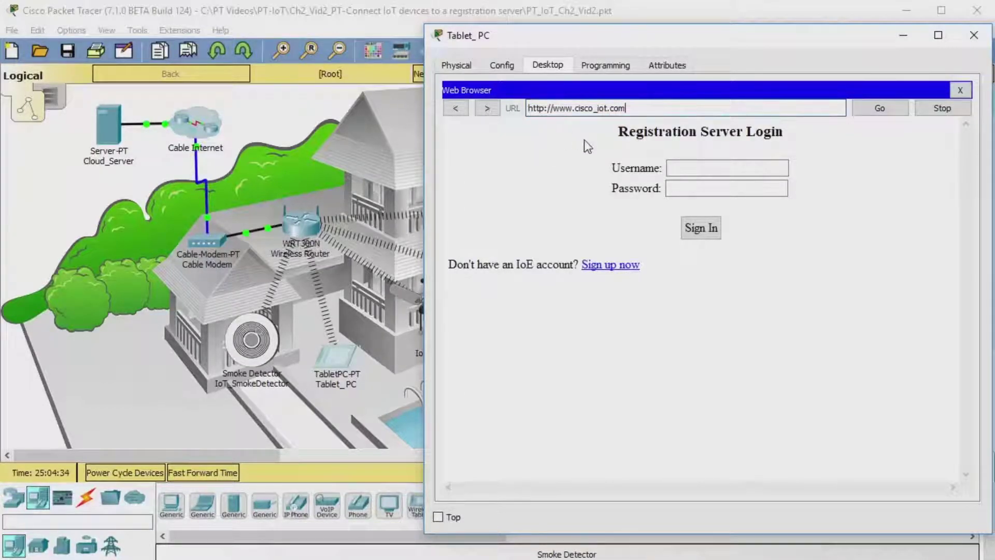
left_click(617, 206)
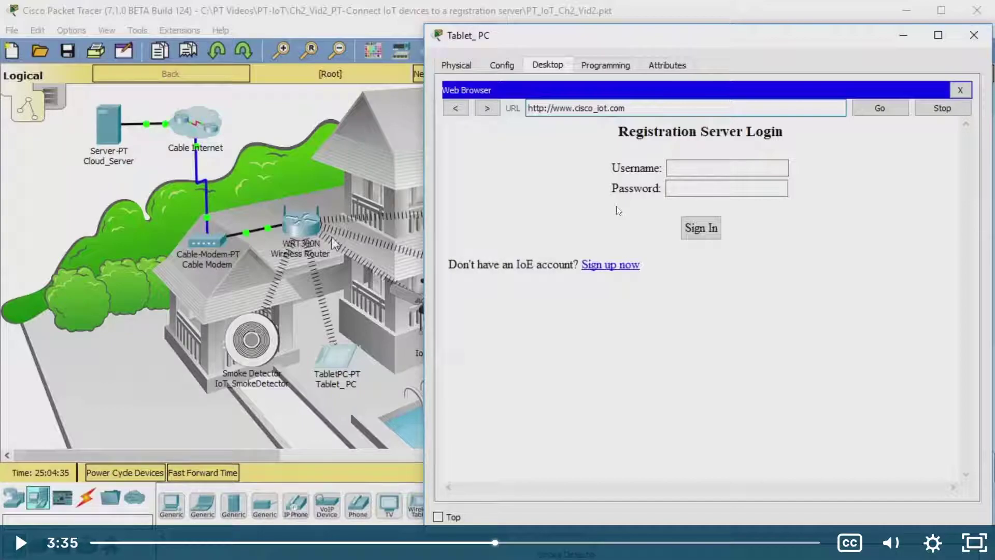
key("alt+Tab")
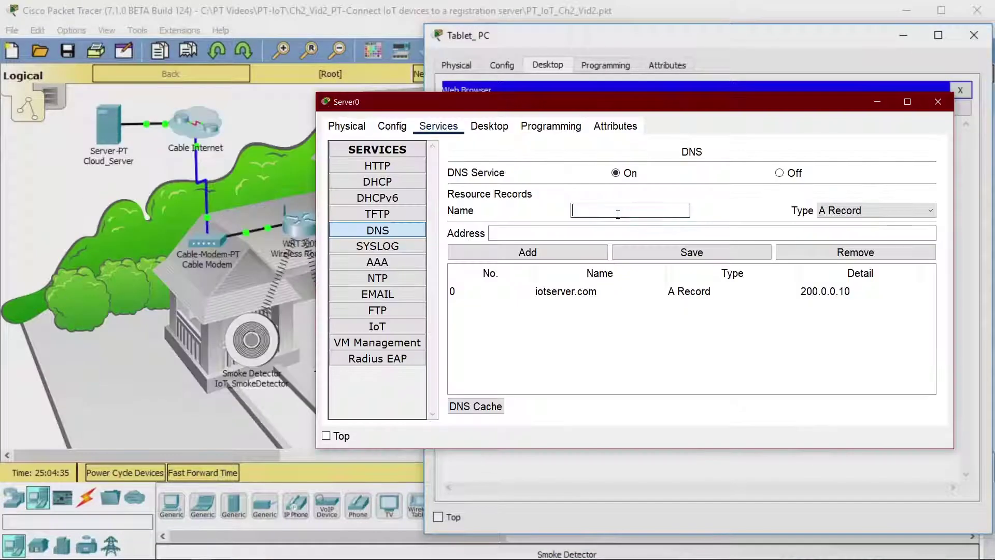
left_click(617, 216)
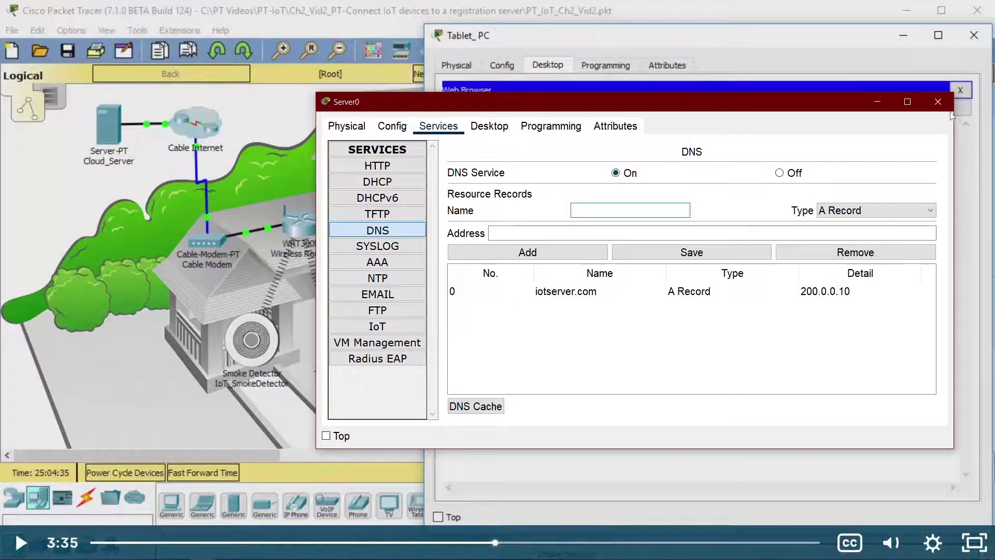
left_click(937, 102)
Step: Move Tablet PC0's window off the house diagram, then resume the tutorial video
key("alt+Tab")
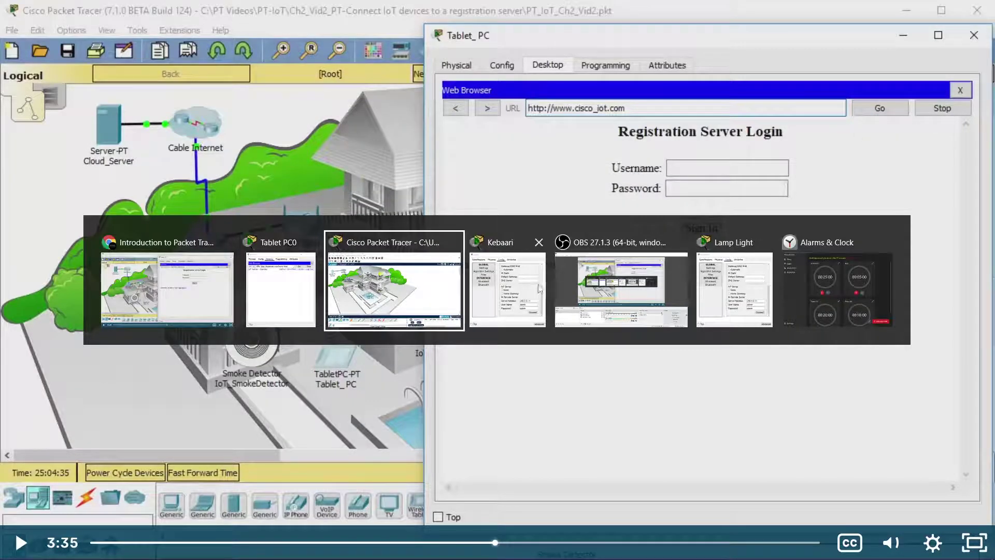
left_click(330, 316)
left_click(322, 323)
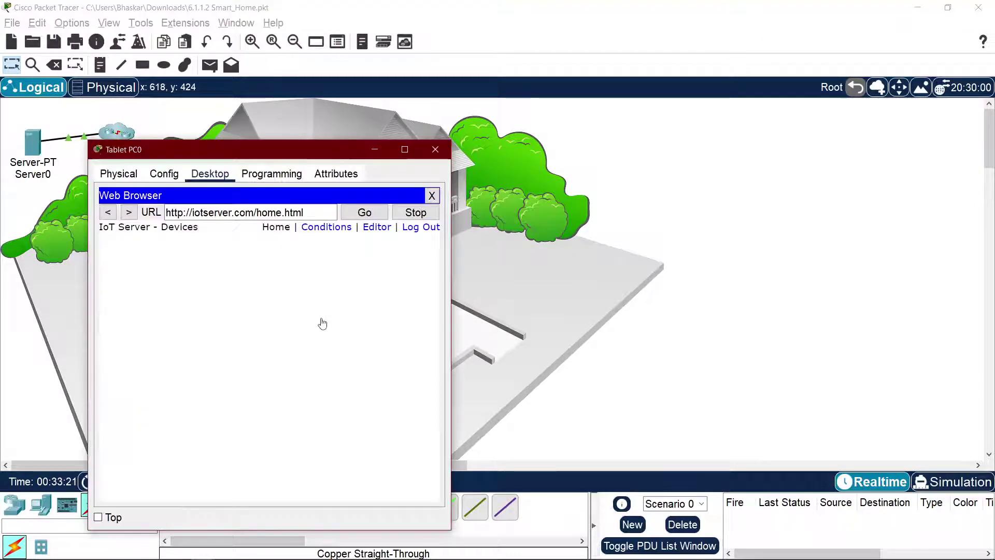
left_click_drag(281, 149, 688, 161)
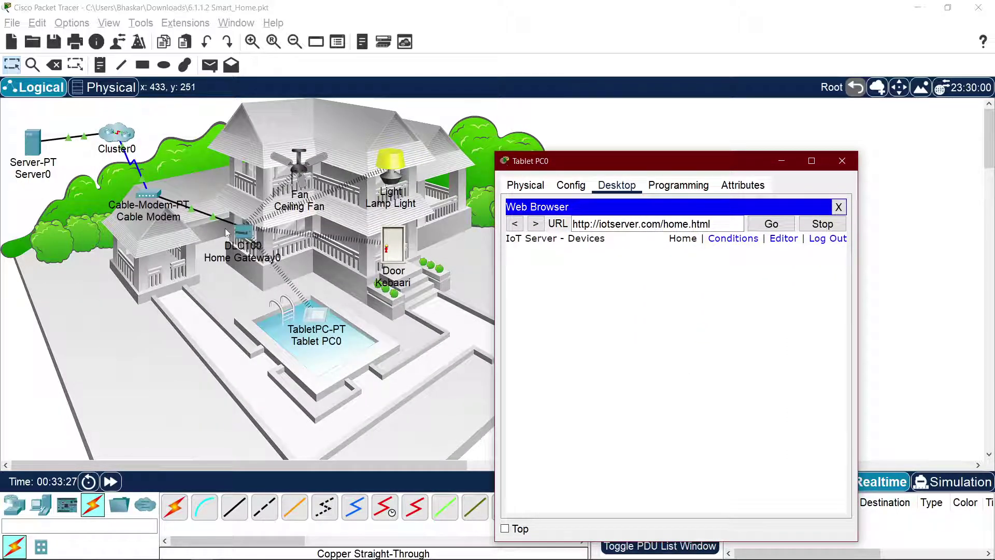
key("alt+Tab")
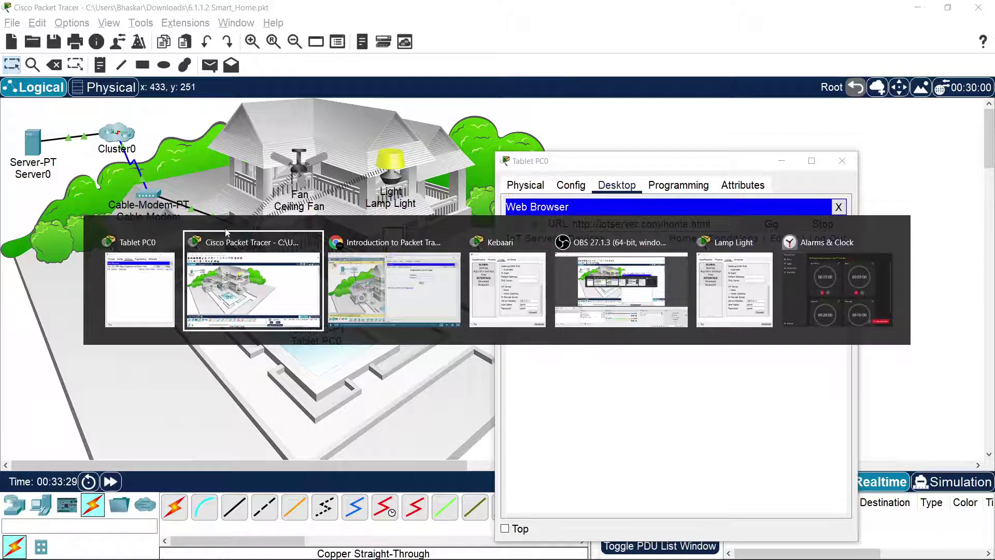
key("alt+Tab")
left_click(310, 248)
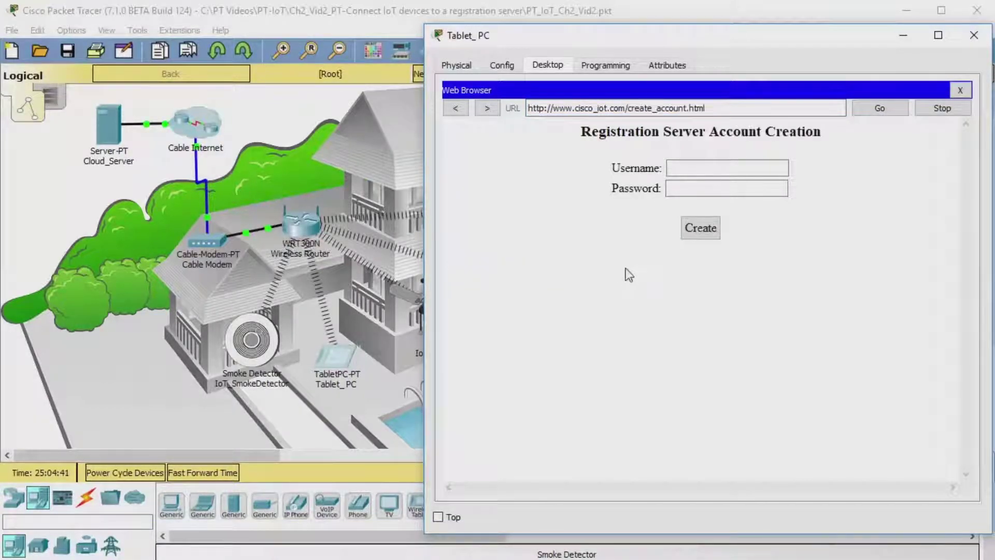
Step: Follow the tutorial's account and device steps, pausing at 4:23 on IoT_SmokeDetector's specifications
left_click(388, 117)
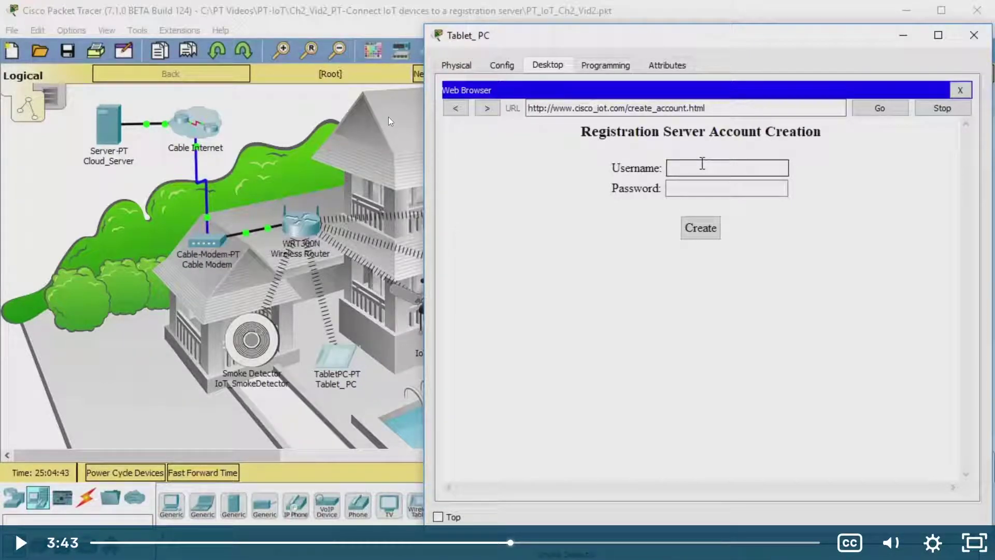
left_click(388, 117)
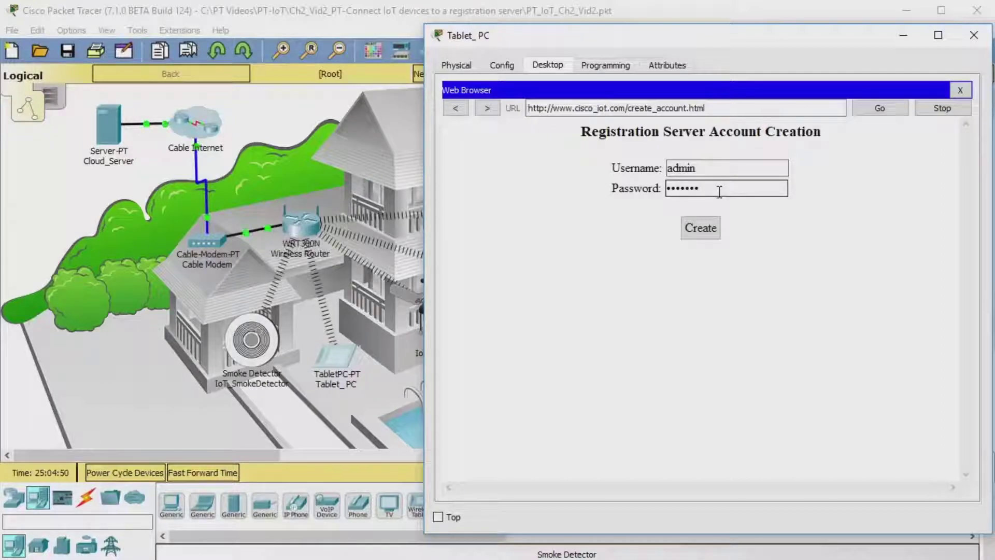
type("23")
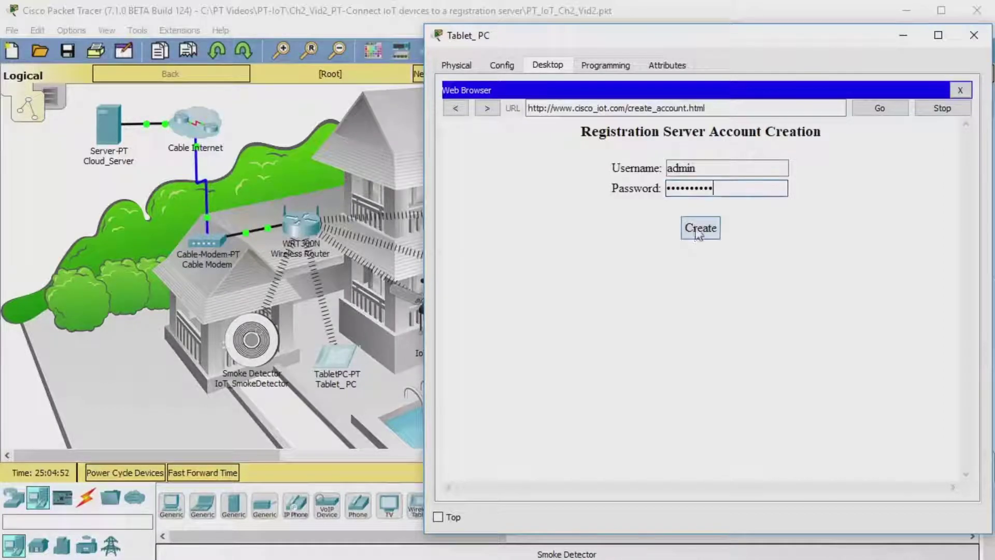
left_click(349, 81)
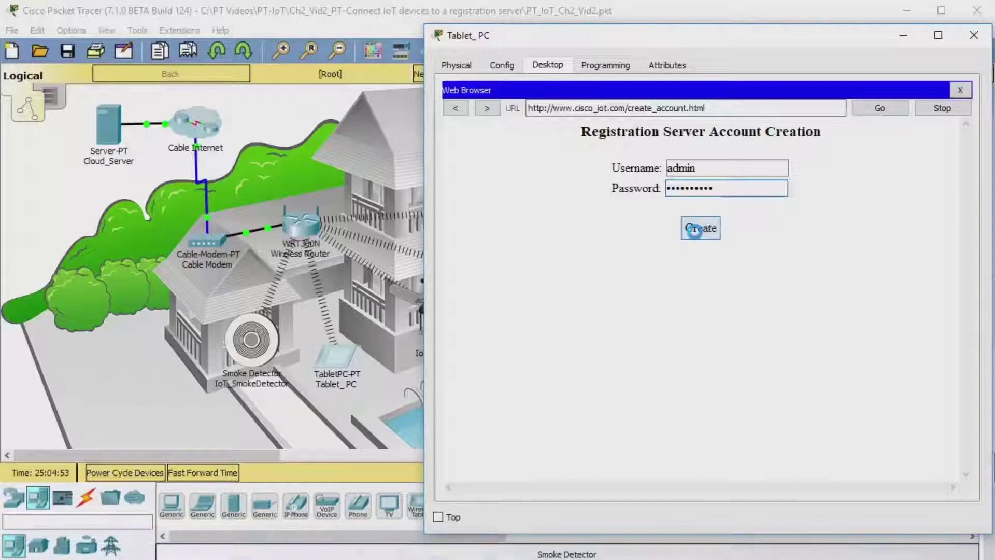
left_click(349, 79)
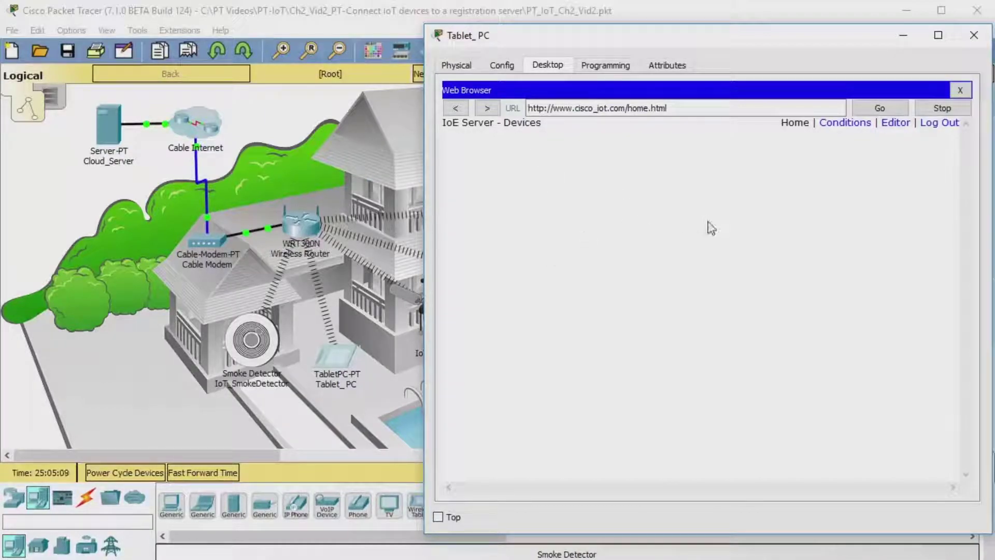
left_click(903, 37)
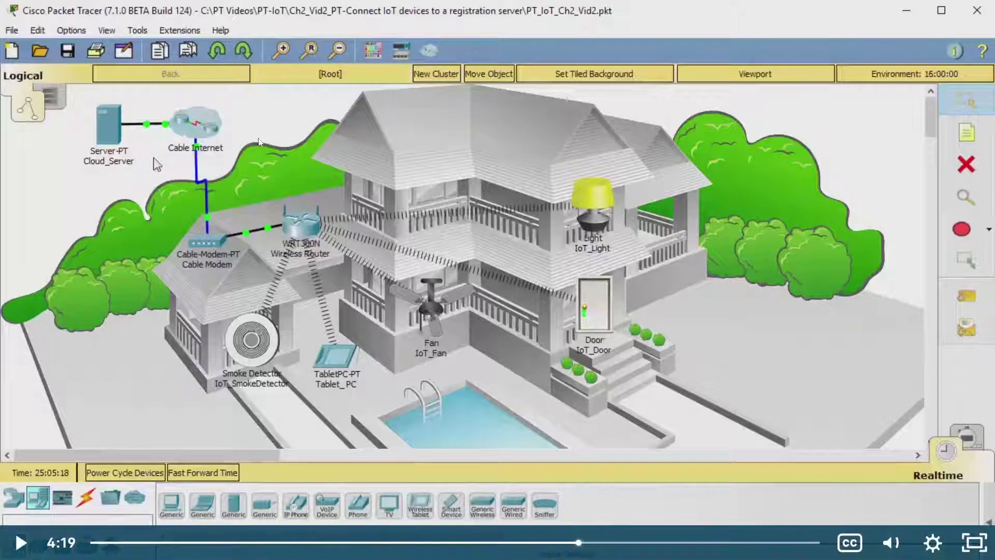
left_click(288, 164)
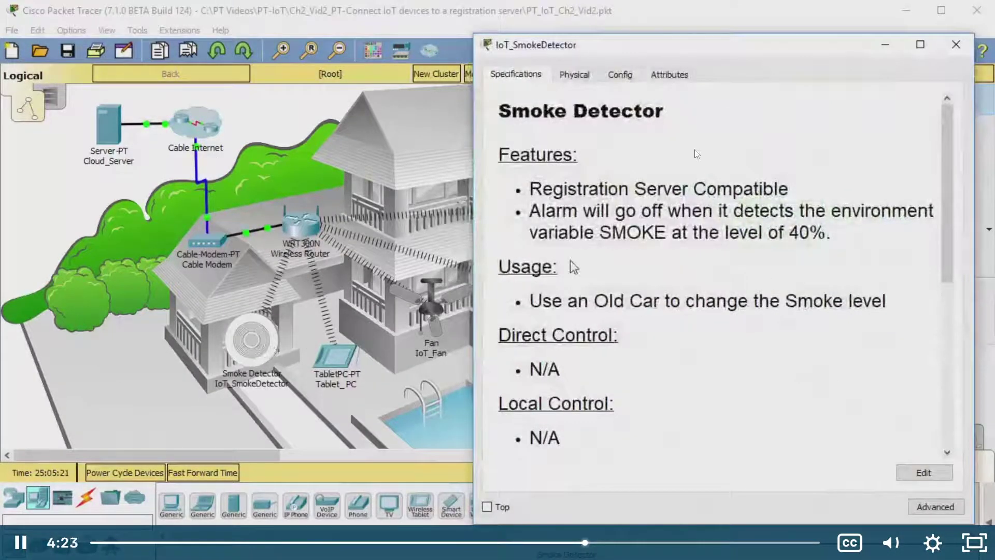
left_click(578, 263)
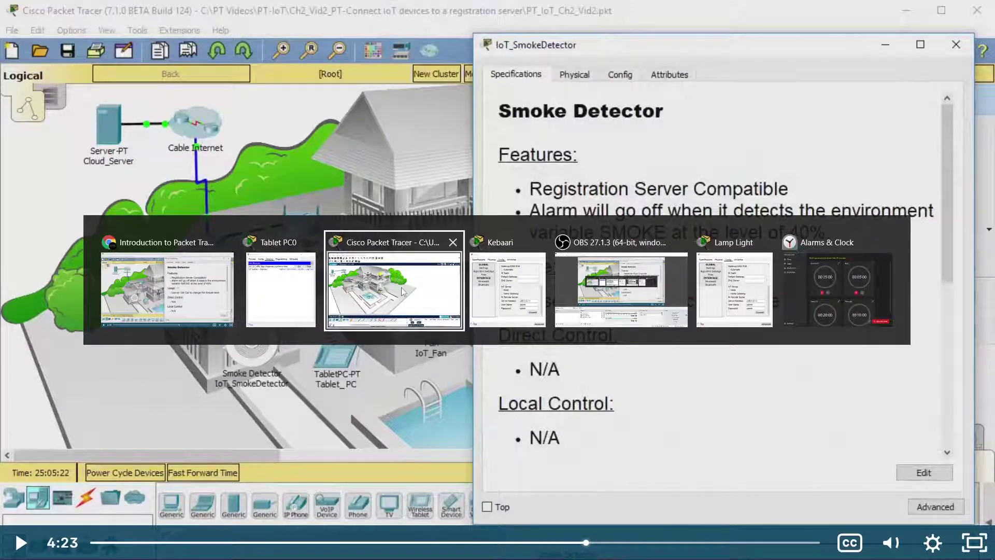
left_click(396, 279)
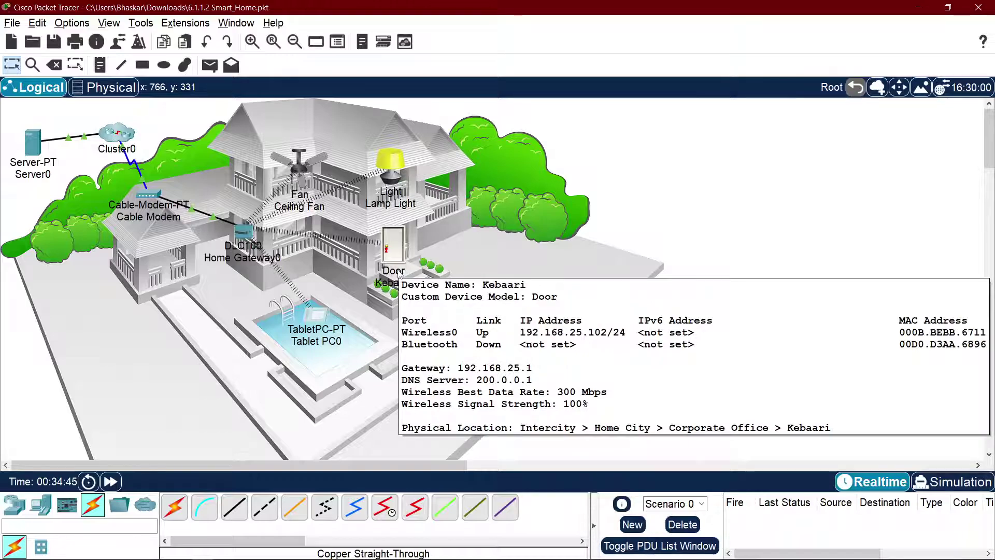
Step: Connect the Kebaari door to the IoT server at 200.0.0.10
left_click(396, 240)
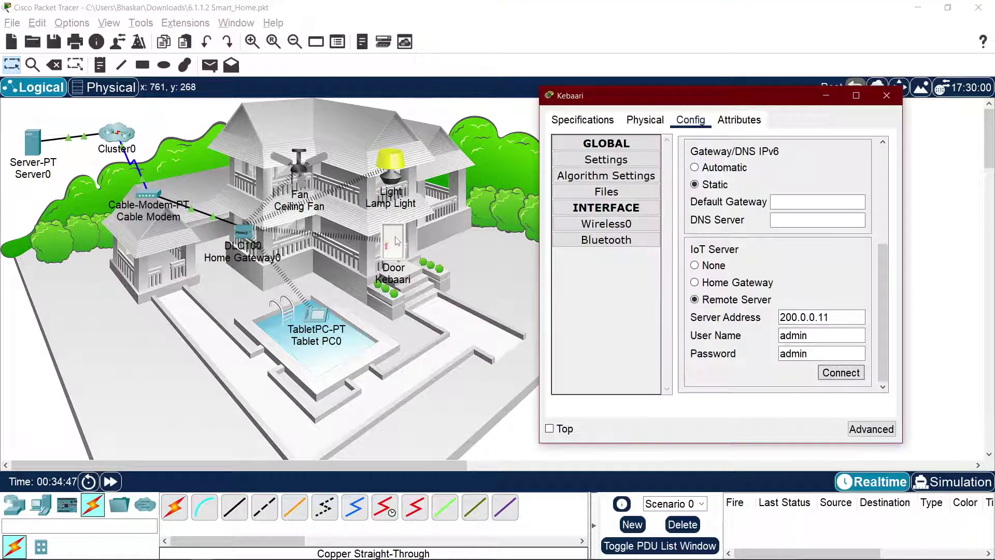
left_click(583, 119)
left_click(645, 120)
left_click(693, 121)
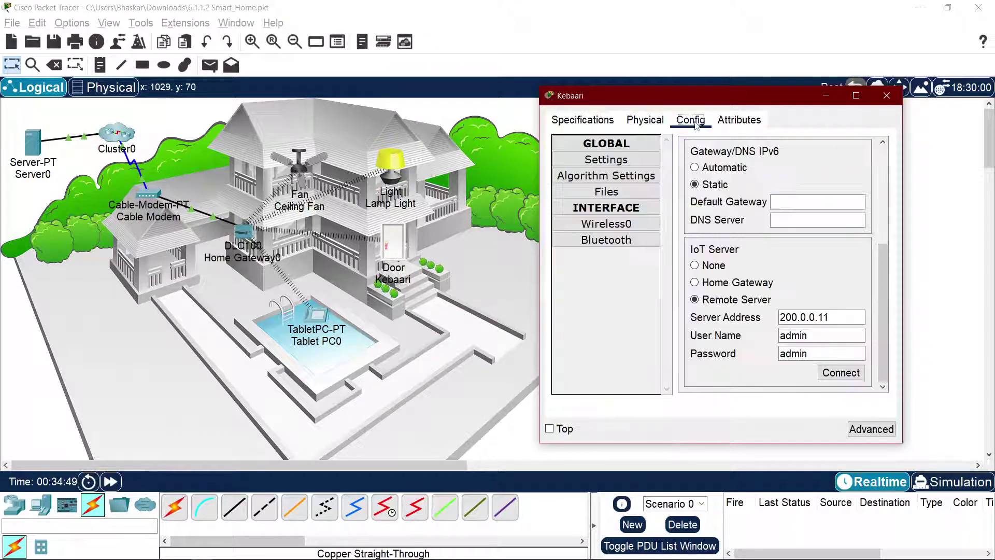
left_click(736, 120)
left_click(698, 127)
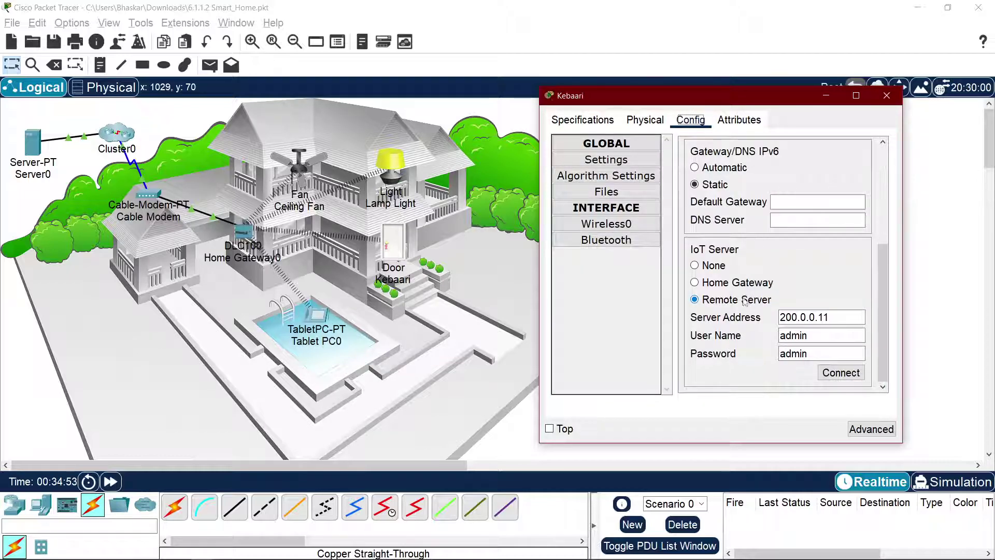
left_click(856, 318)
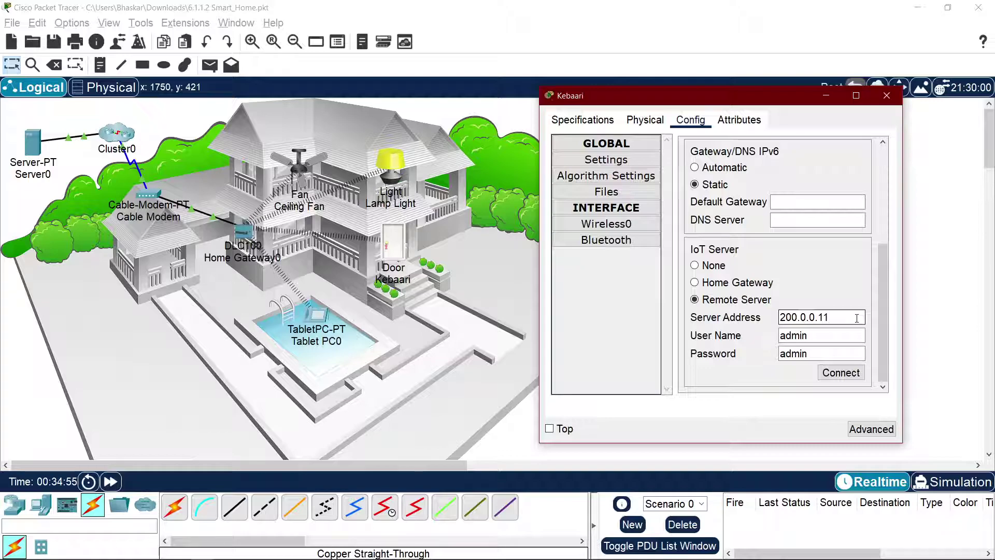
type("0")
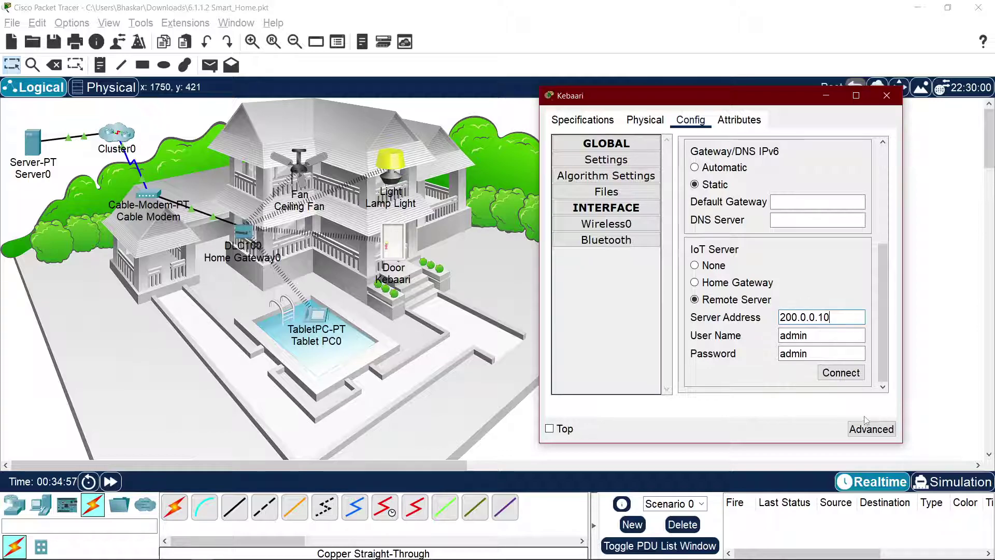
left_click(845, 378)
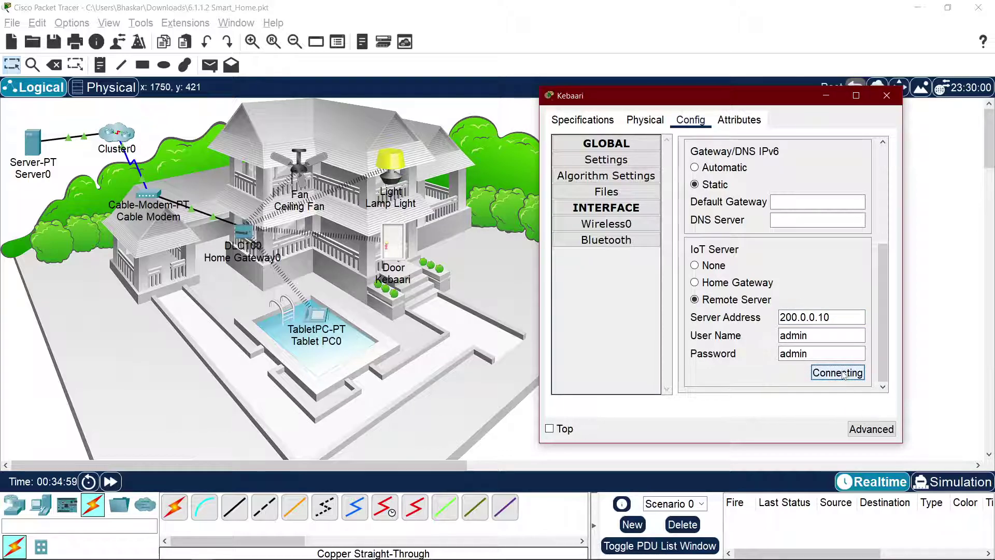
Step: Connect Lamp Light and Ceiling Fan to the IoT server at 200.0.0.10
left_click_drag(666, 101, 799, 101)
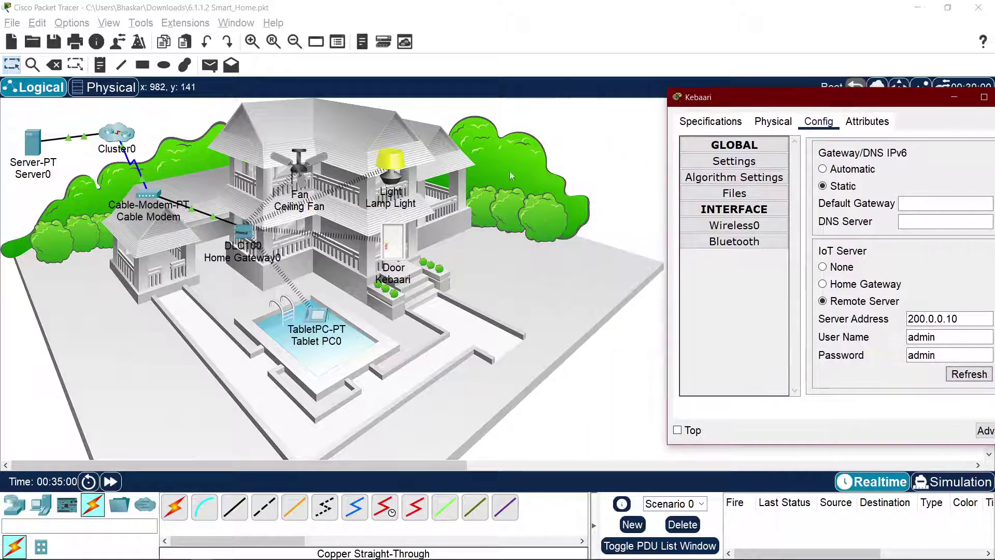
left_click(384, 179)
left_click(395, 165)
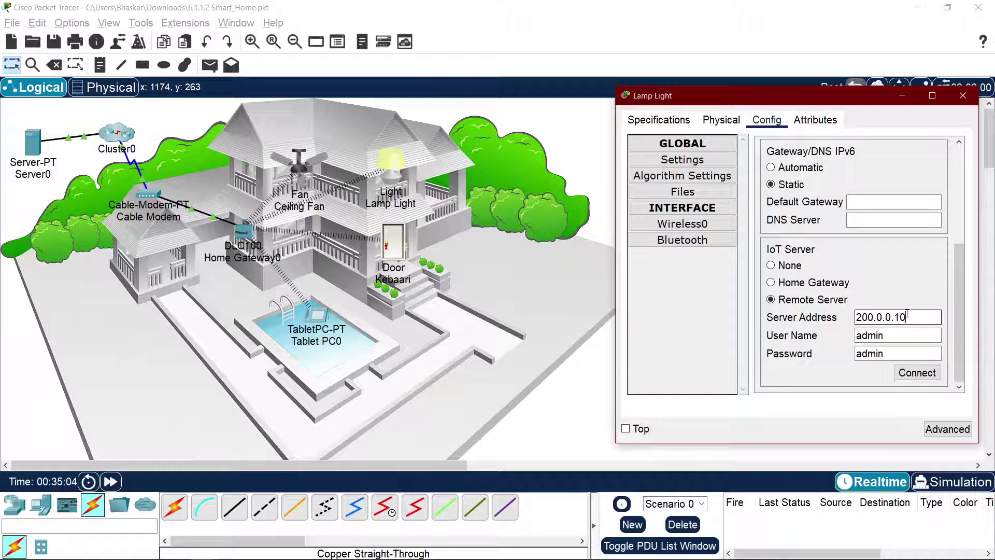
left_click(917, 372)
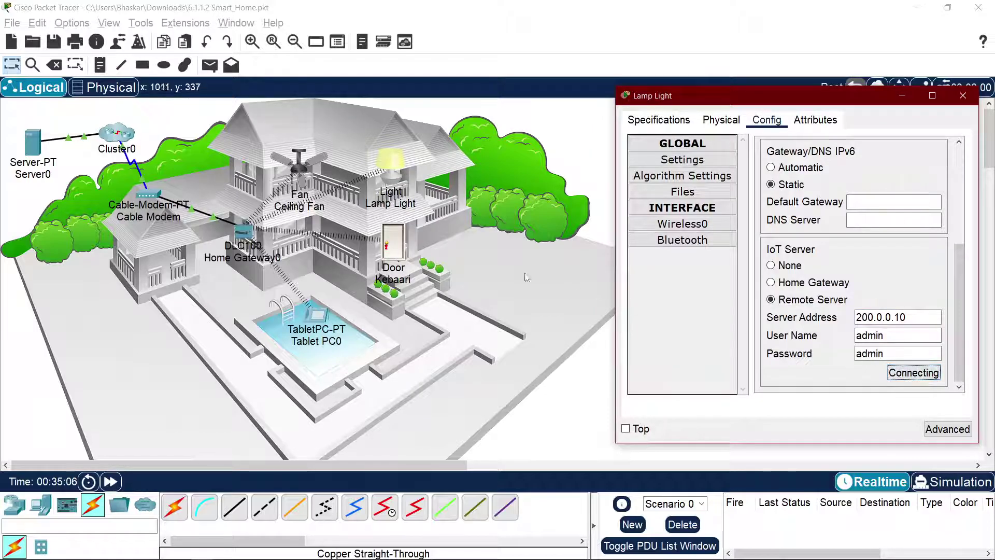
left_click(297, 166)
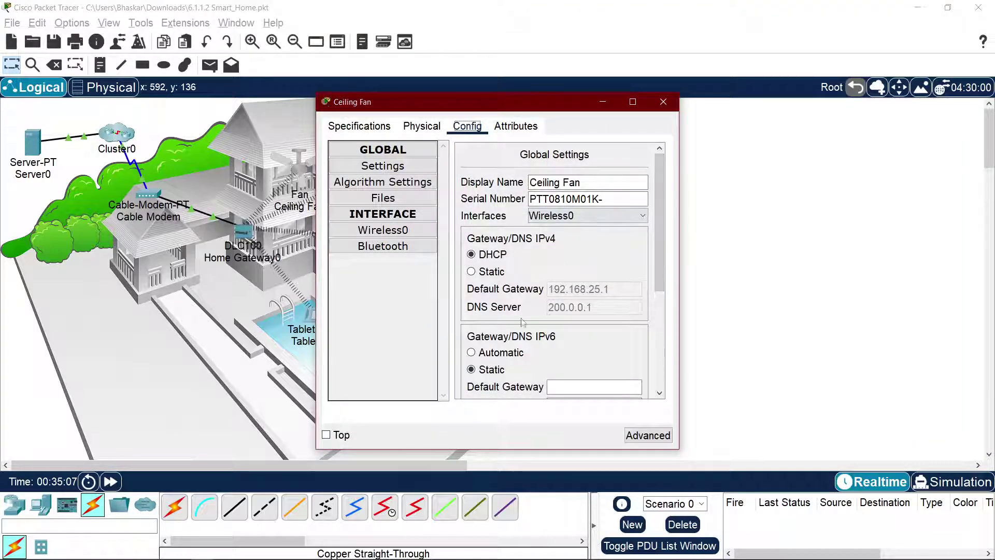
scroll(523, 322, "down", 3)
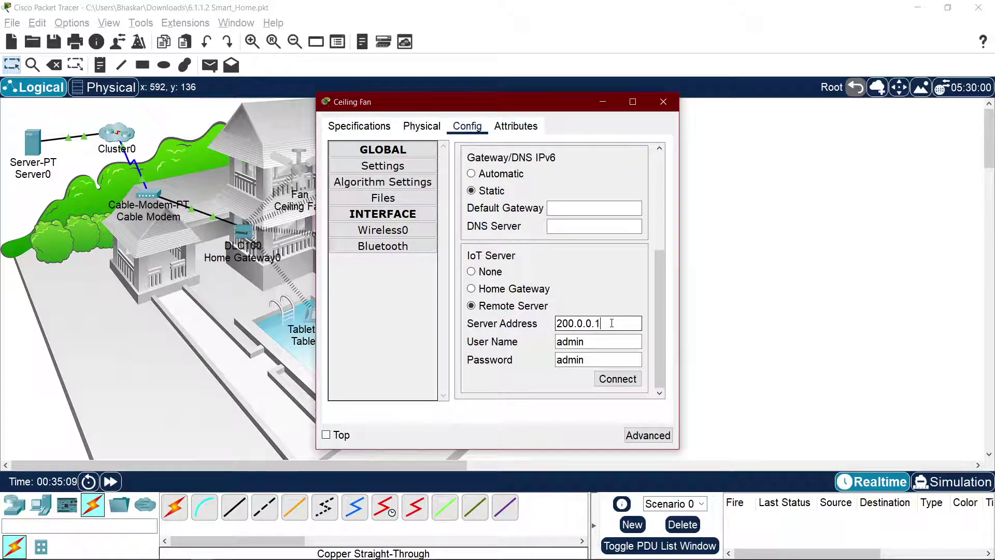
type("0")
left_click(618, 379)
Step: Check Tablet PC0's IoT device list, then return to the course video in Chrome
key("alt+Tab")
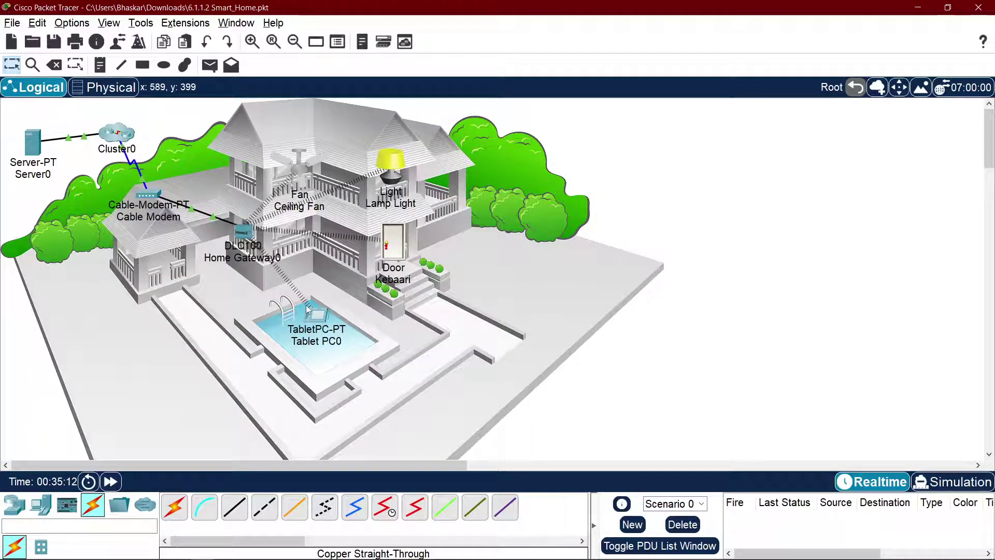
left_click(311, 313)
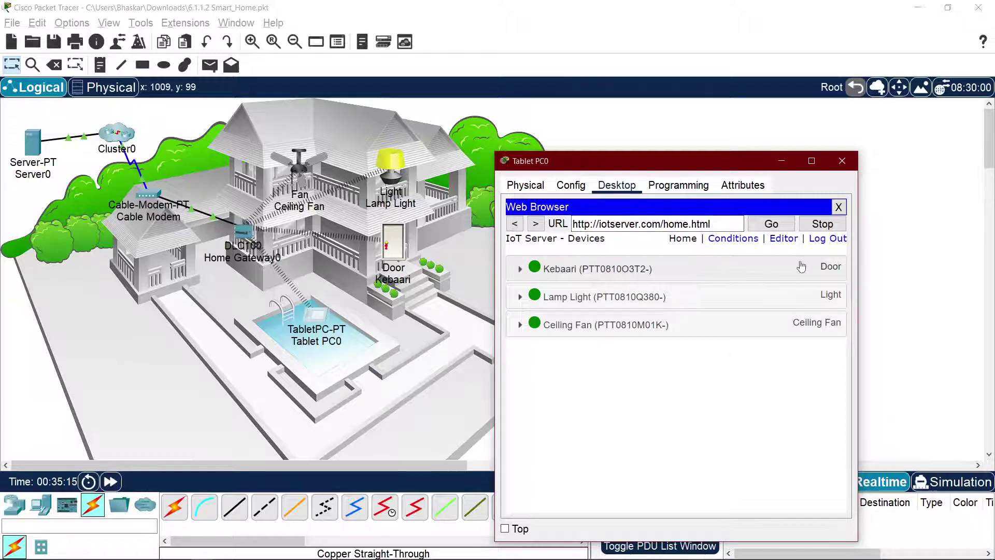
key("alt+Tab")
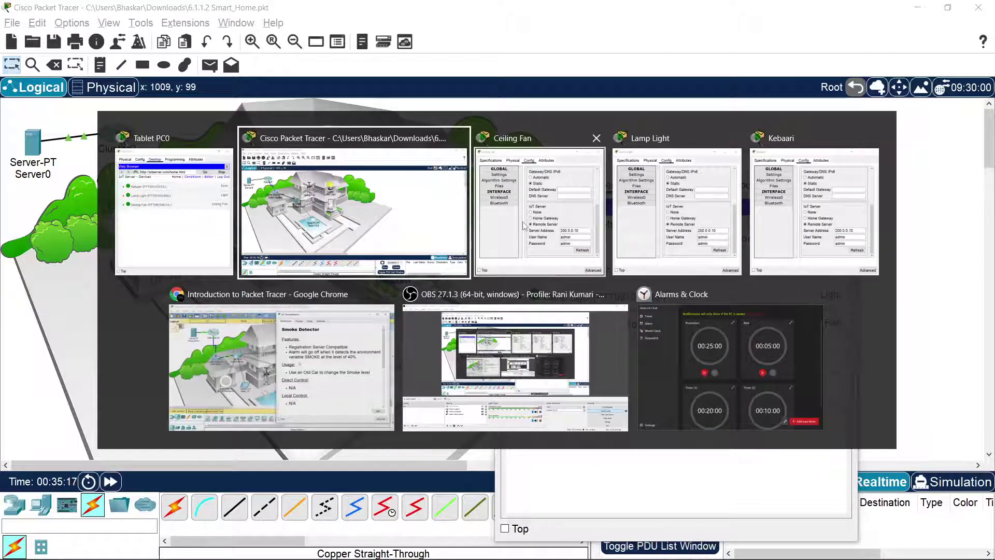
key("alt+Tab")
key("alt+Tab")
key("alt+Tab")
key("alt+Tab")
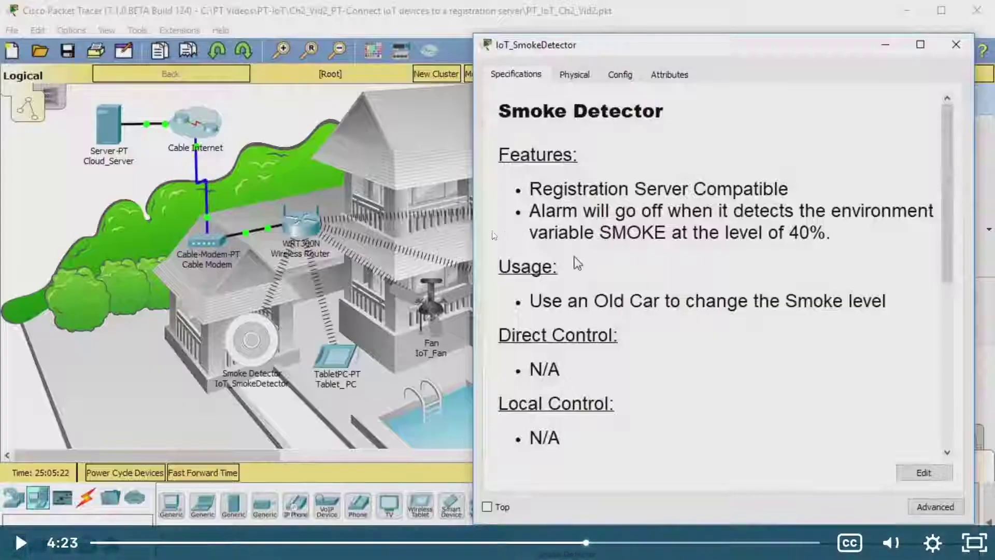
key("space")
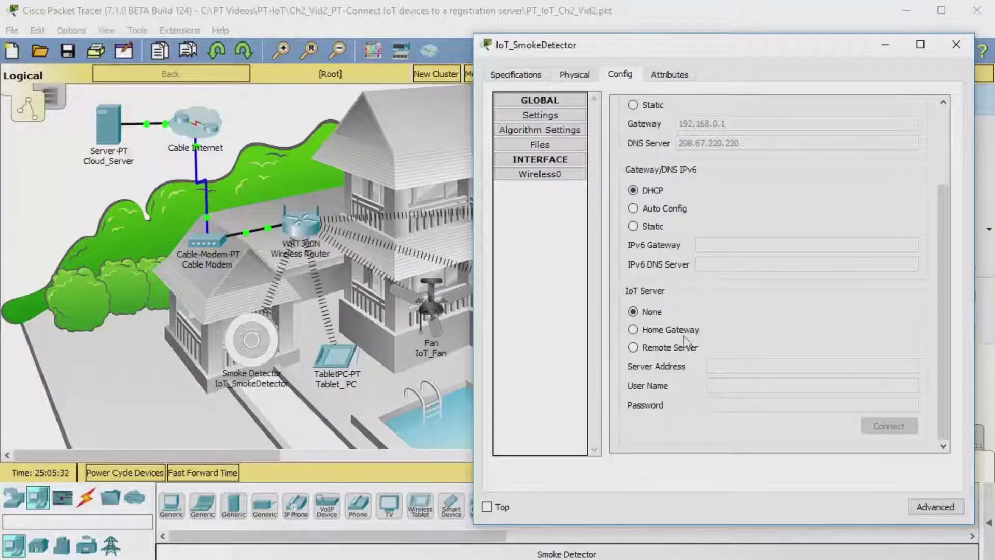
left_click(655, 347)
type("w")
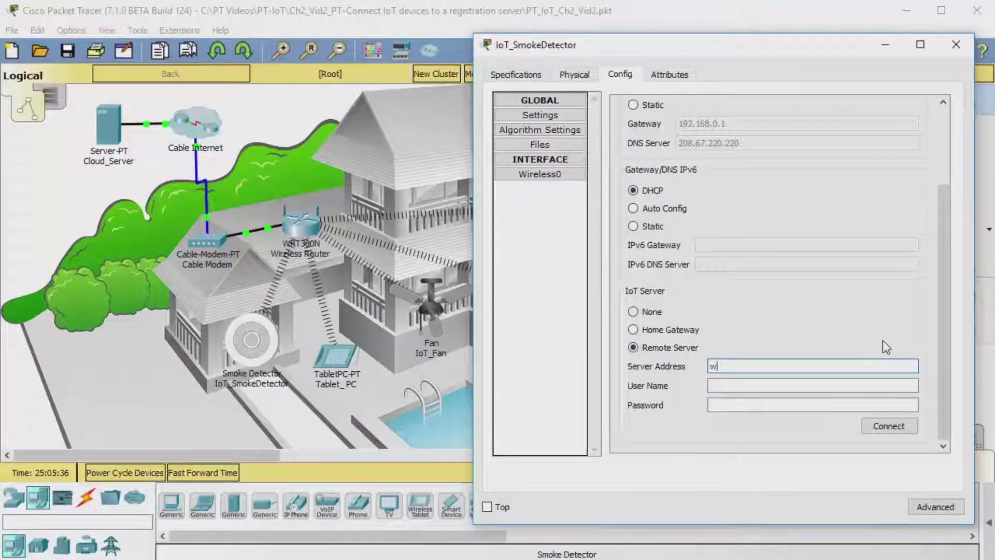
type("ww.cisco_iot.com")
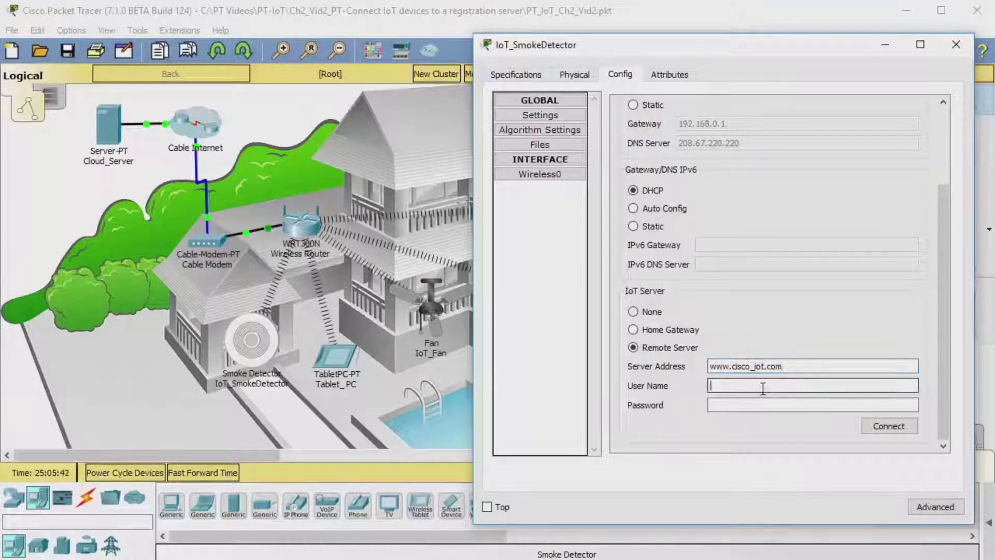
type("admin")
key("Tab")
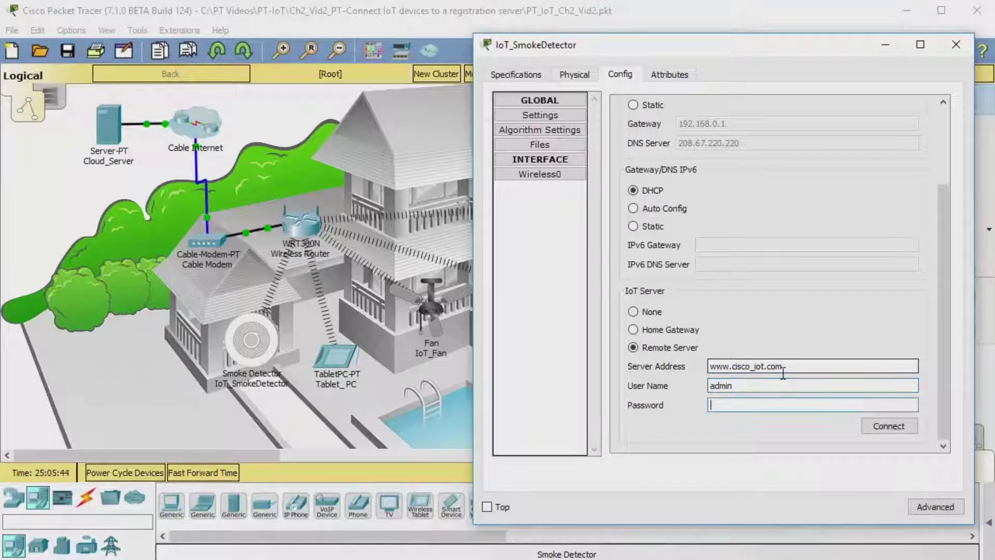
key("alt+Tab")
key("alt+Tab")
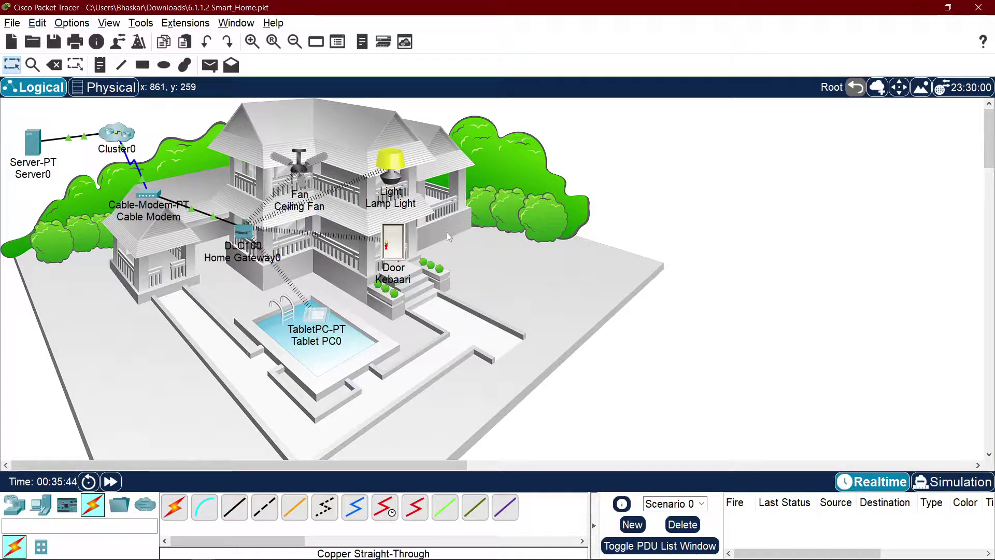
Step: Change the Kebaari door's IoT server address to iotserver.com and reconnect it
left_click(392, 241)
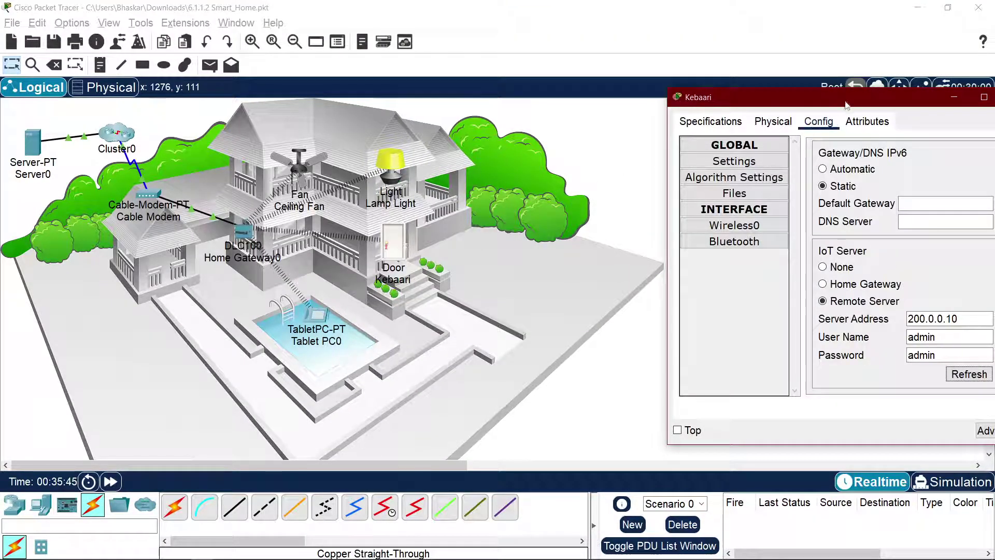
left_click_drag(848, 104, 556, 116)
double_click(683, 330)
key("ctrl+a")
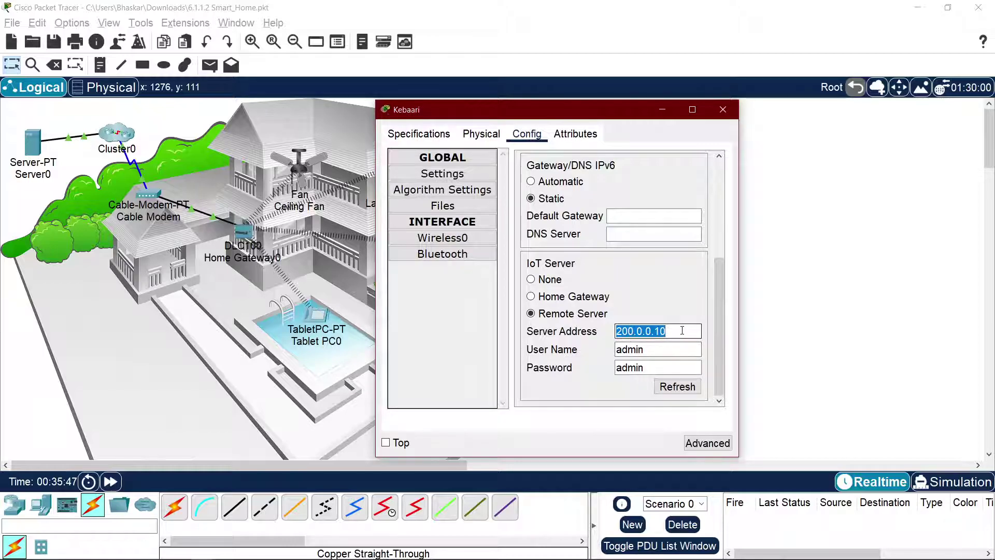
type("iotserver.com")
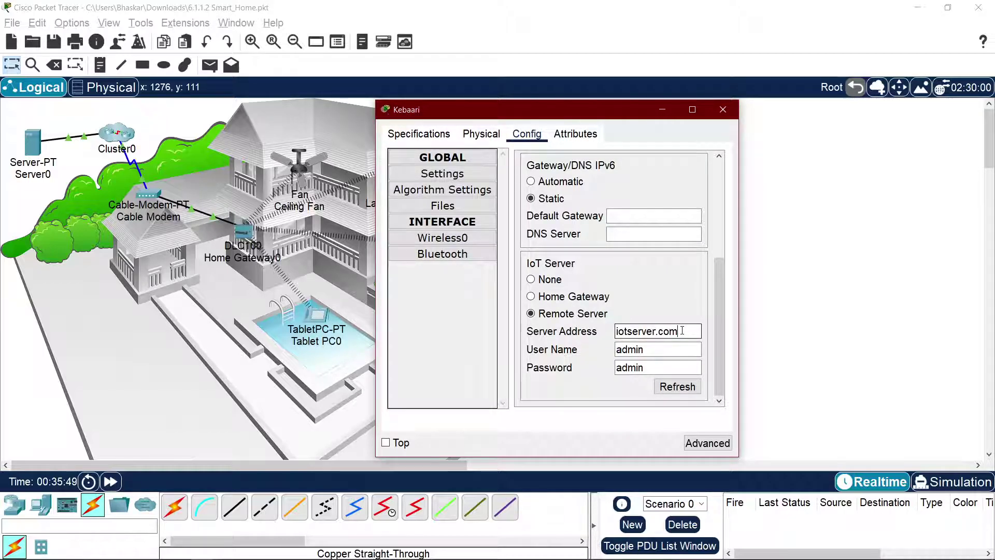
left_click(677, 389)
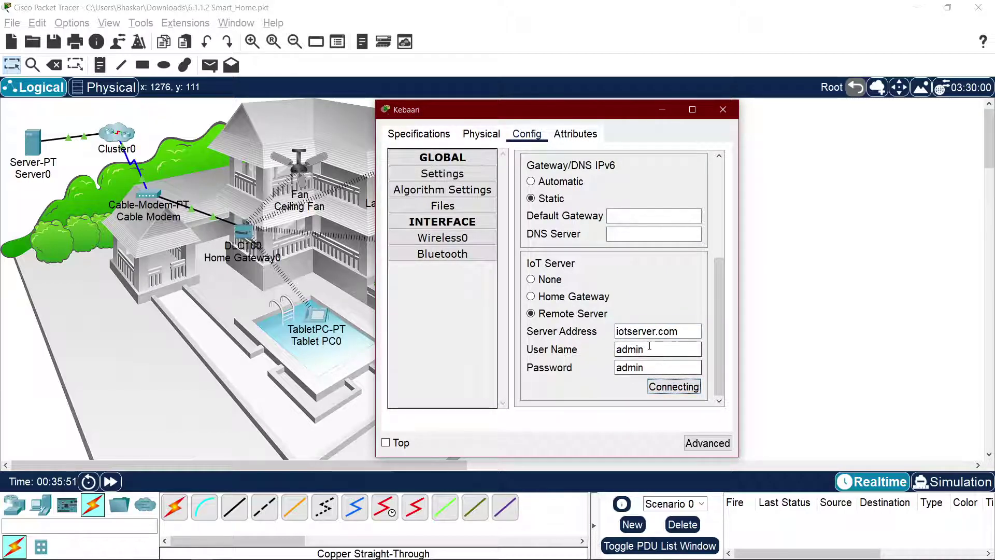
left_click_drag(430, 114, 722, 118)
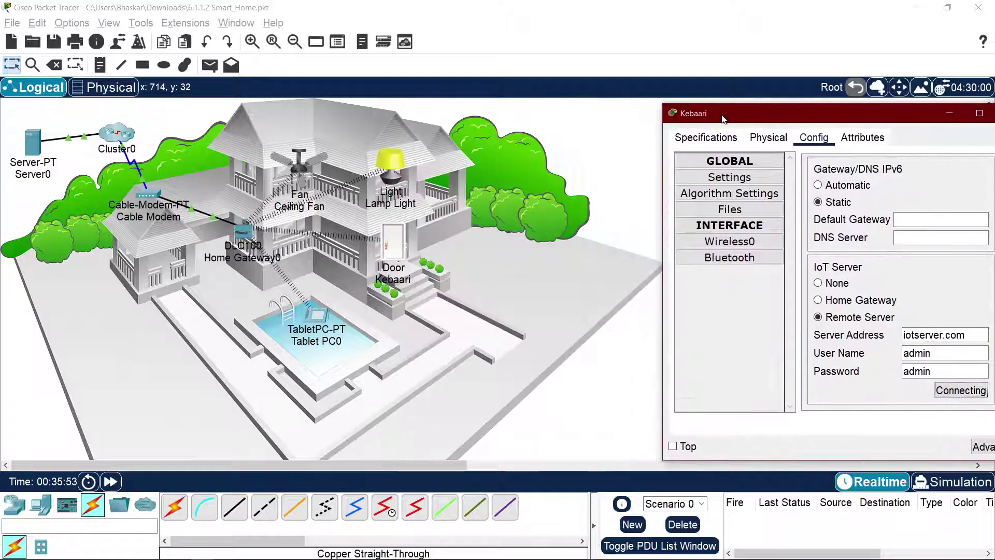
Step: Set Lamp Light and Ceiling Fan server addresses to iotserver.com, reconnecting the Ceiling Fan
left_click(396, 174)
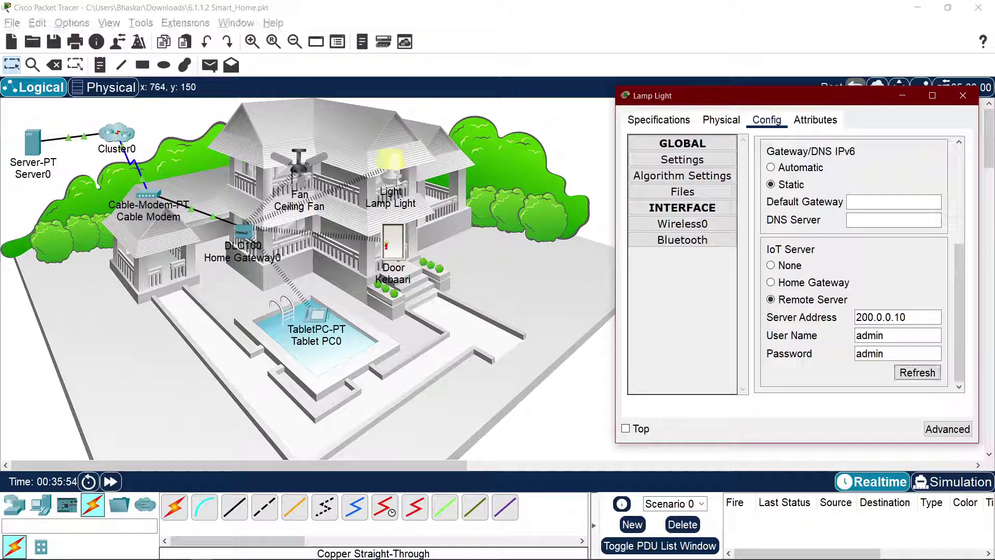
triple_click(891, 317)
type("iotserver.com")
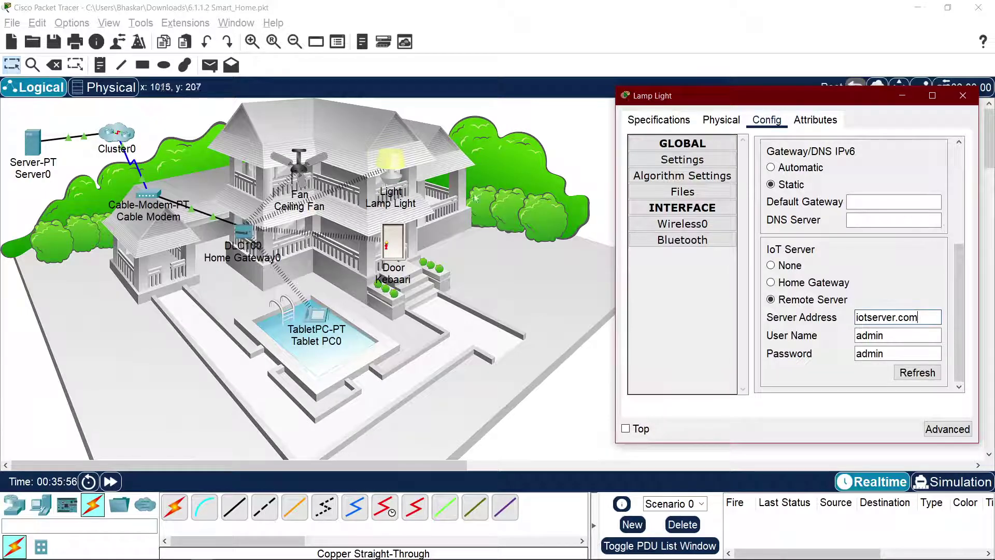
left_click(310, 174)
triple_click(614, 330)
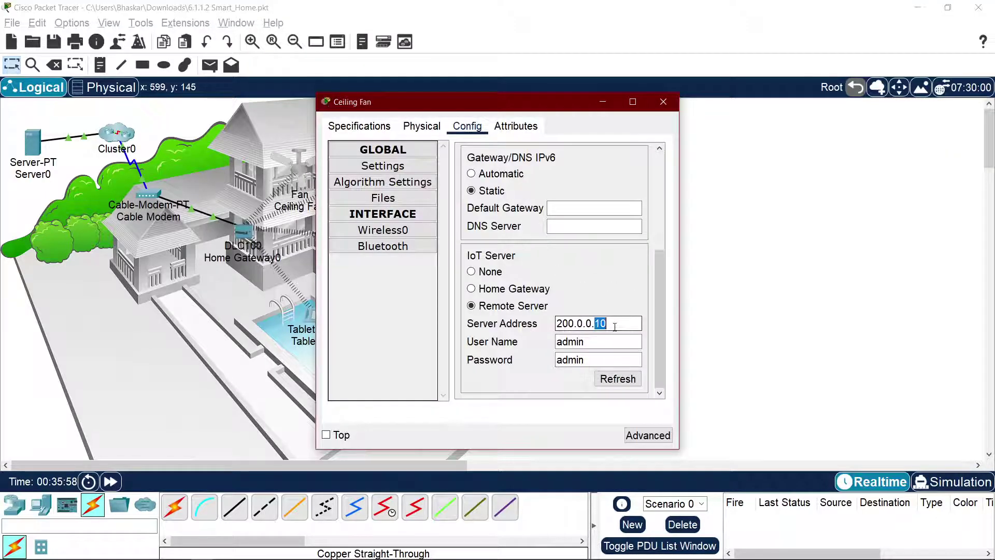
type("iotserver.com")
left_click(618, 379)
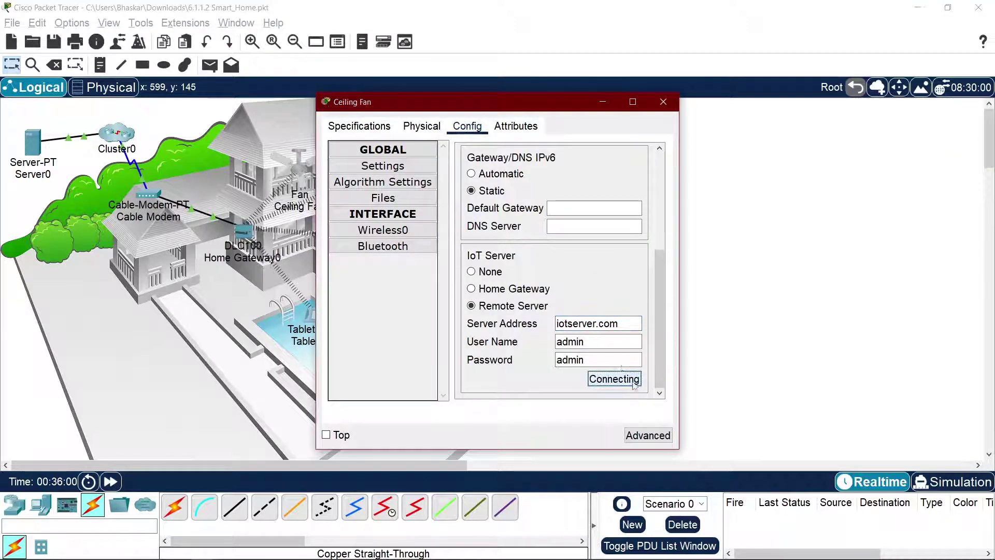
left_click_drag(467, 102, 738, 134)
Step: Reconnect the Lamp Light and Kebaari door to the iotserver.com IoT server
left_click(369, 179)
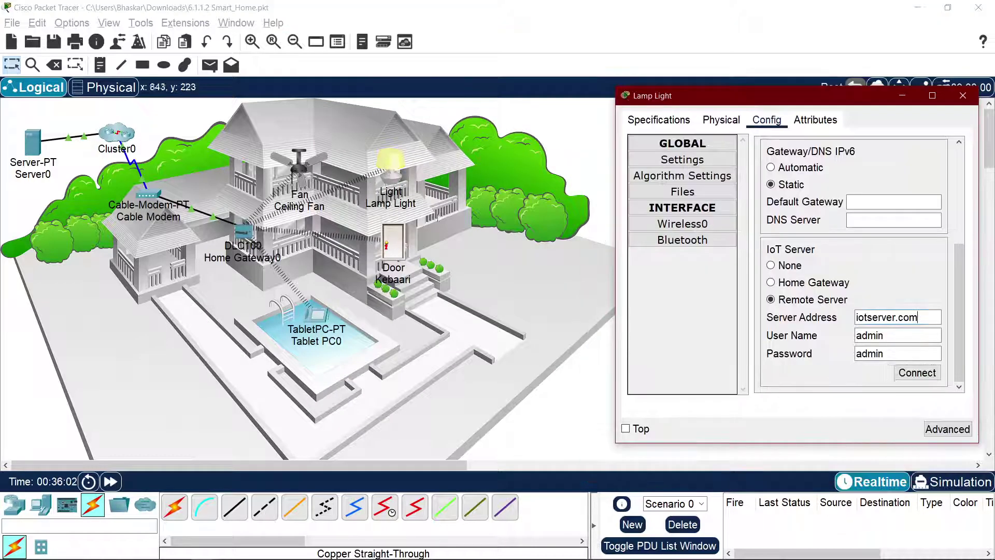
left_click(914, 372)
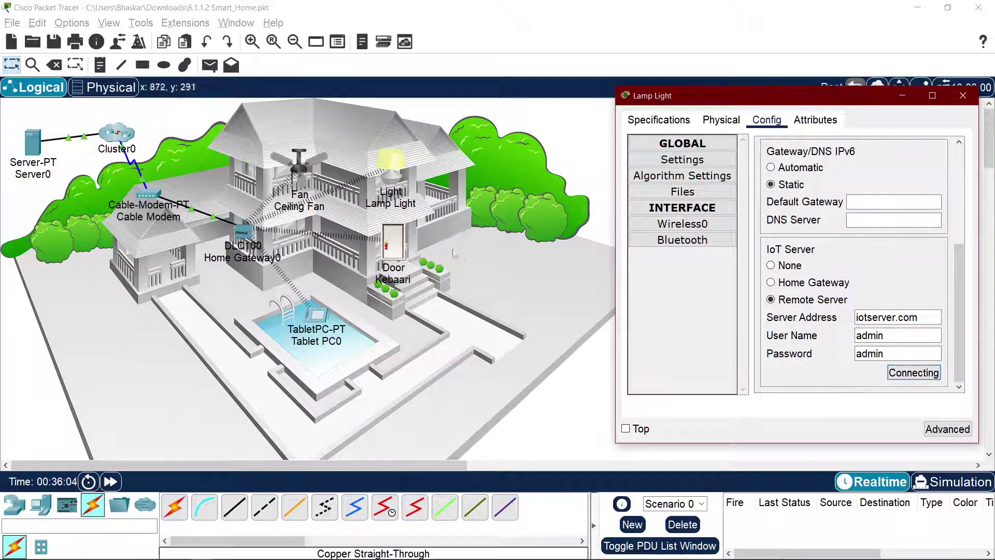
left_click(392, 243)
left_click(965, 390)
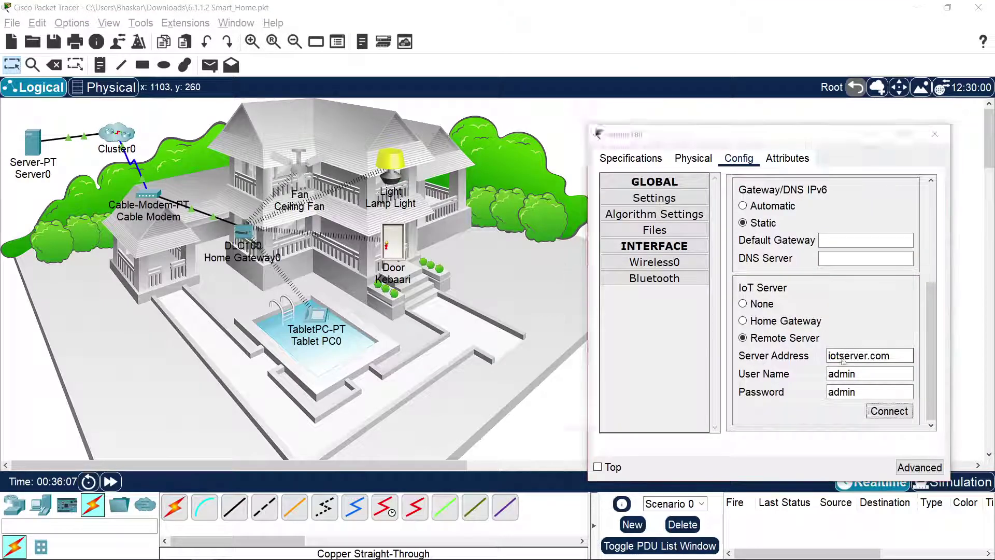
key("alt+Tab")
key("alt+Tab")
key("alt+Tab")
key("alt+Tab")
key("alt+Tab")
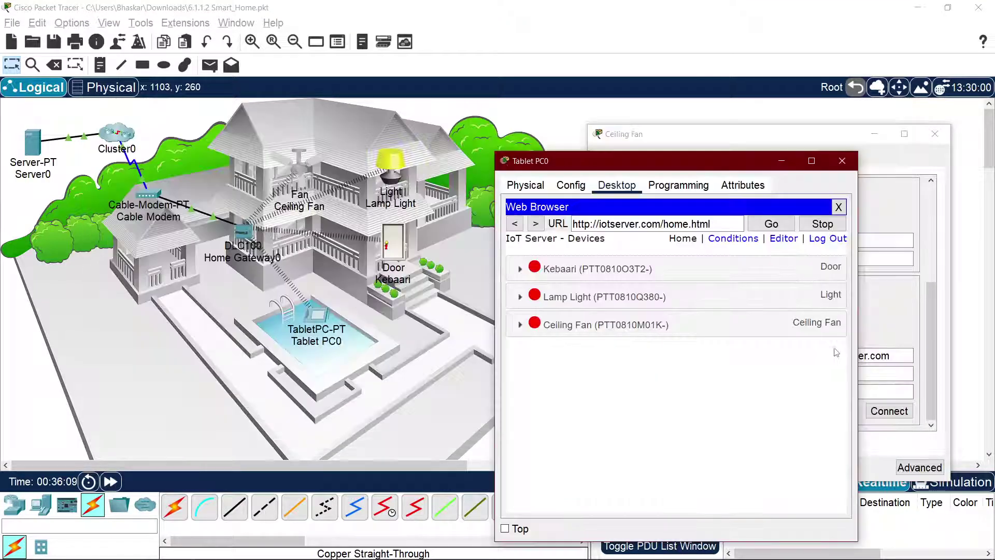
Step: Check Kebaari's status on Tablet PC0, then reconnect Kebaari to the IoT server
left_click(753, 268)
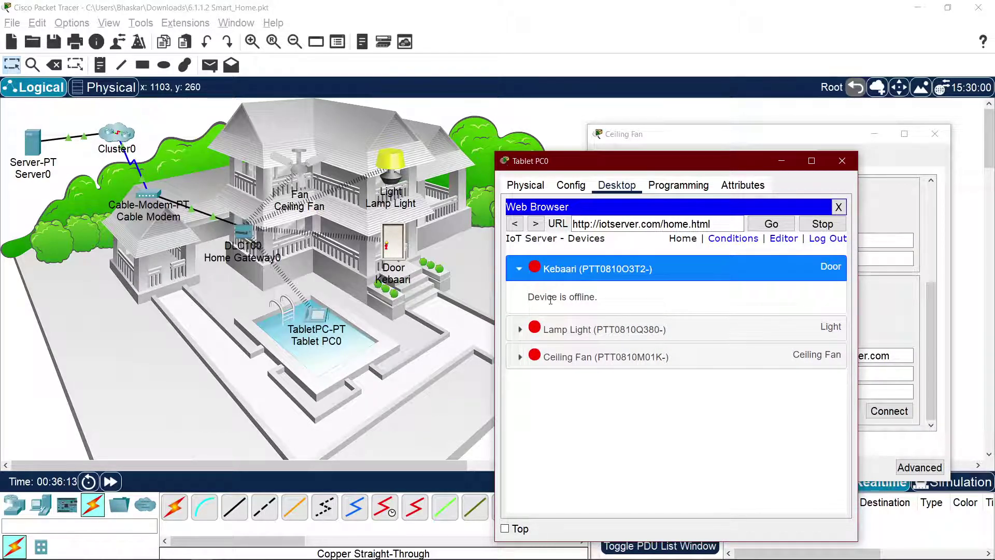
left_click_drag(550, 299, 615, 306)
left_click(620, 288)
left_click_drag(660, 173, 368, 171)
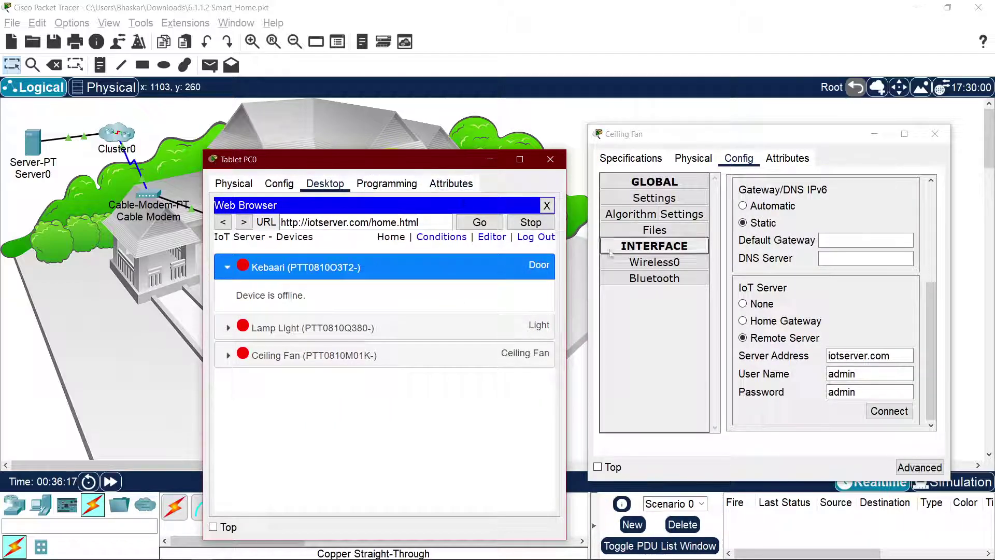
left_click(635, 115)
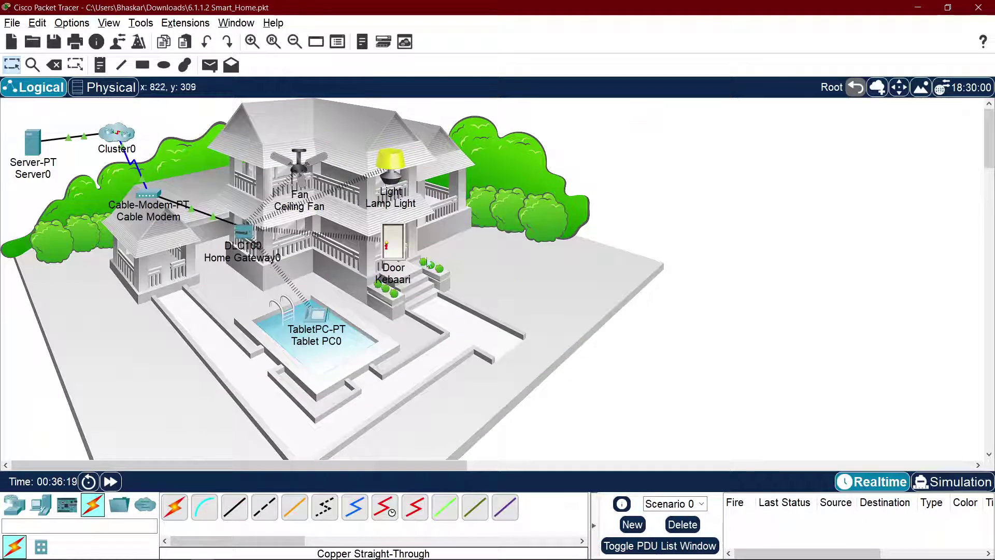
left_click(396, 252)
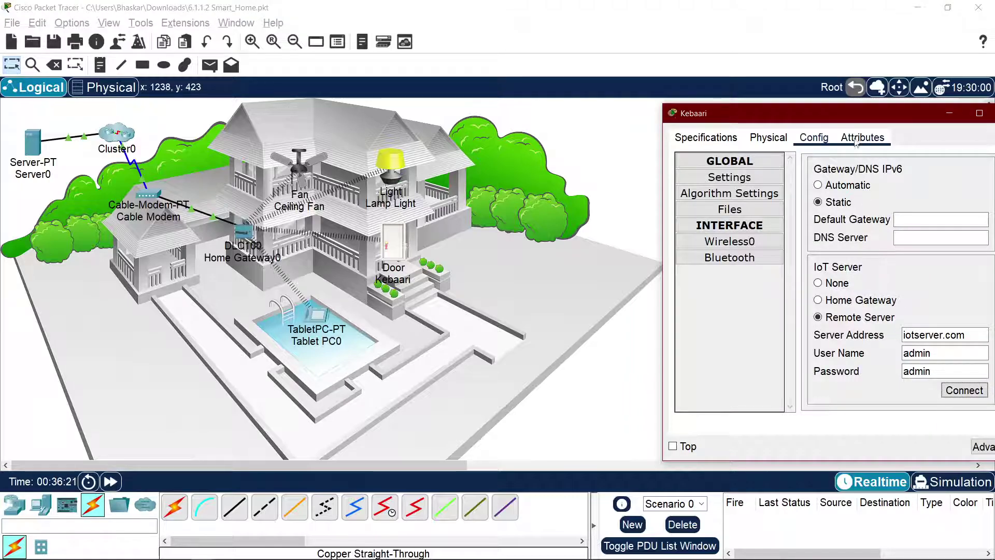
left_click_drag(861, 113, 623, 122)
left_click(736, 403)
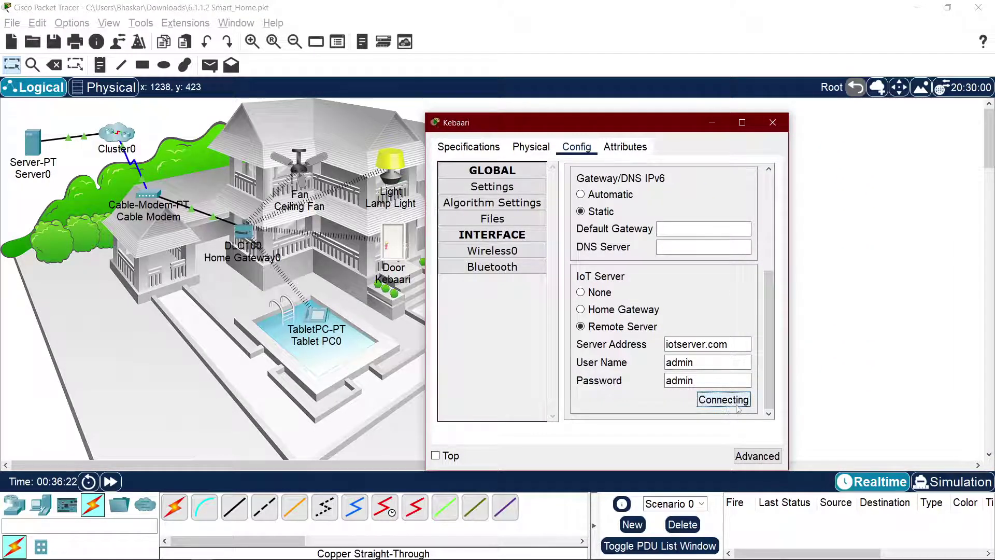
key("alt+Tab")
key("alt+Tab")
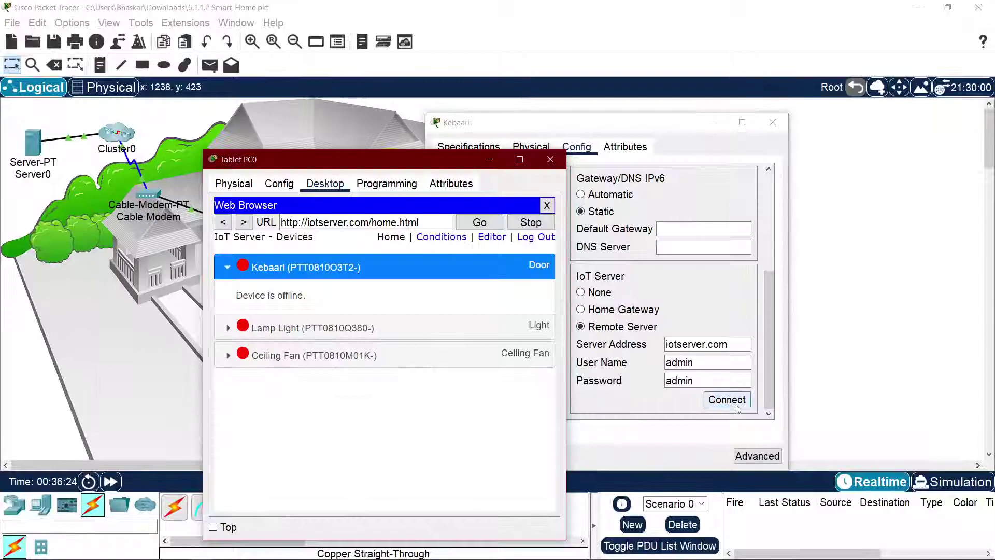
Step: Expand the offline Lamp Light and Ceiling Fan entries, log out, and sign back in
left_click(340, 326)
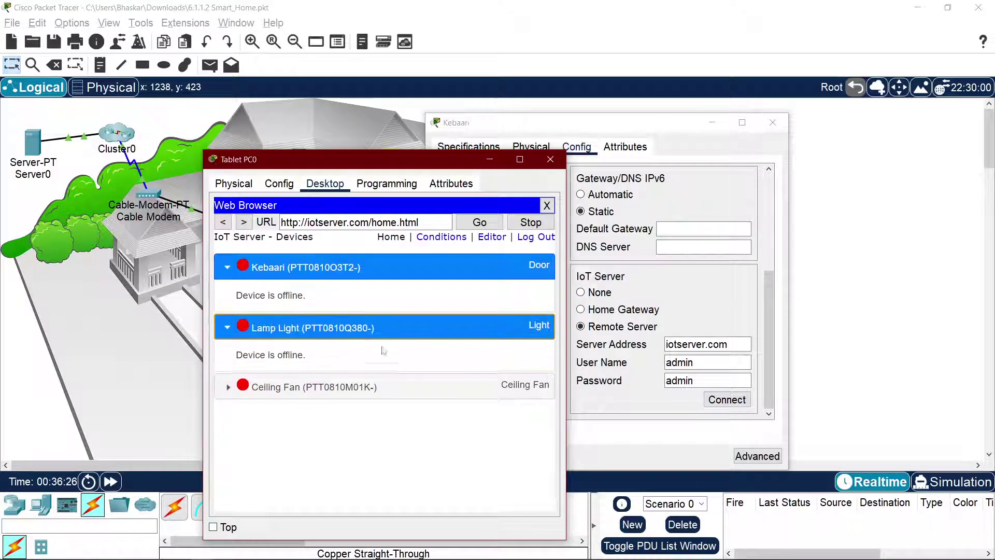
left_click(379, 389)
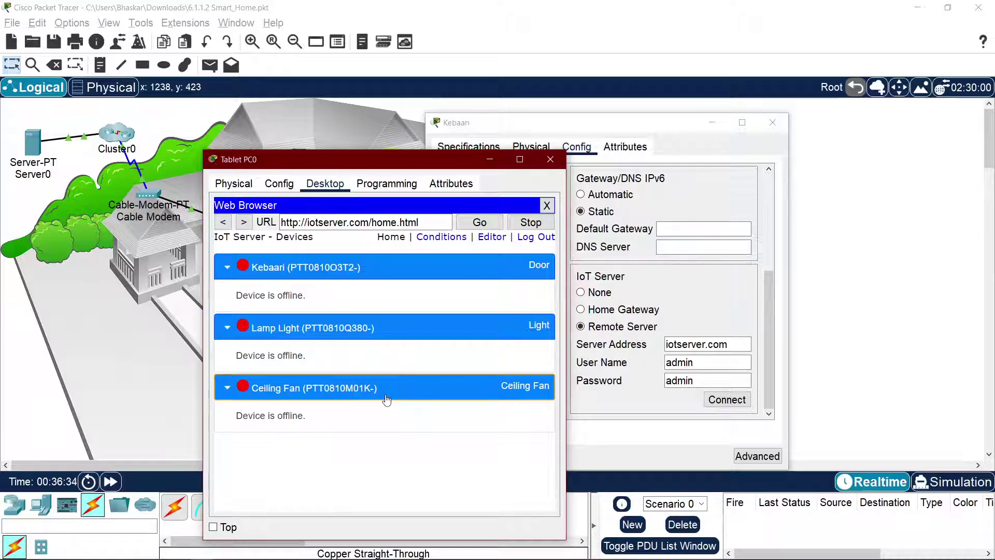
left_click(528, 236)
left_click(370, 274)
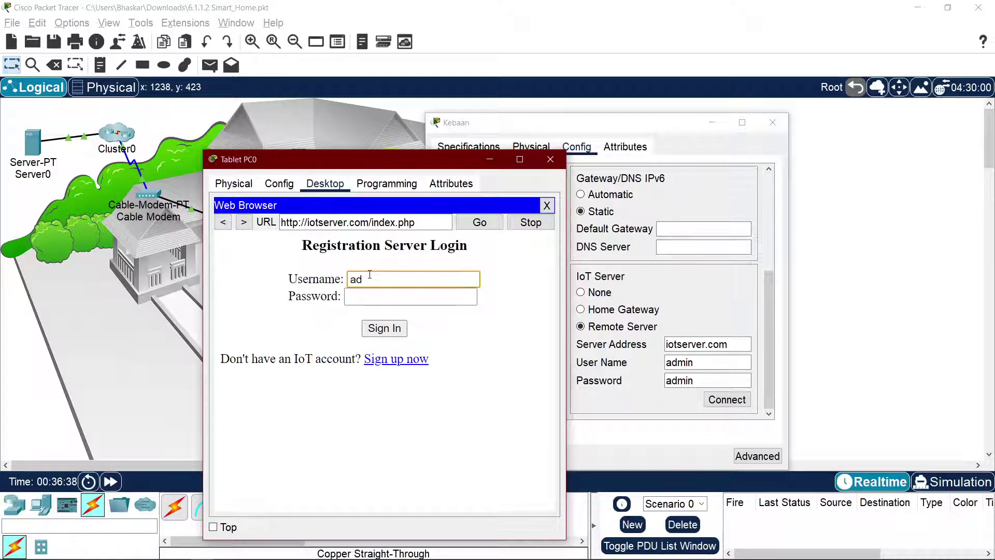
key("Tab")
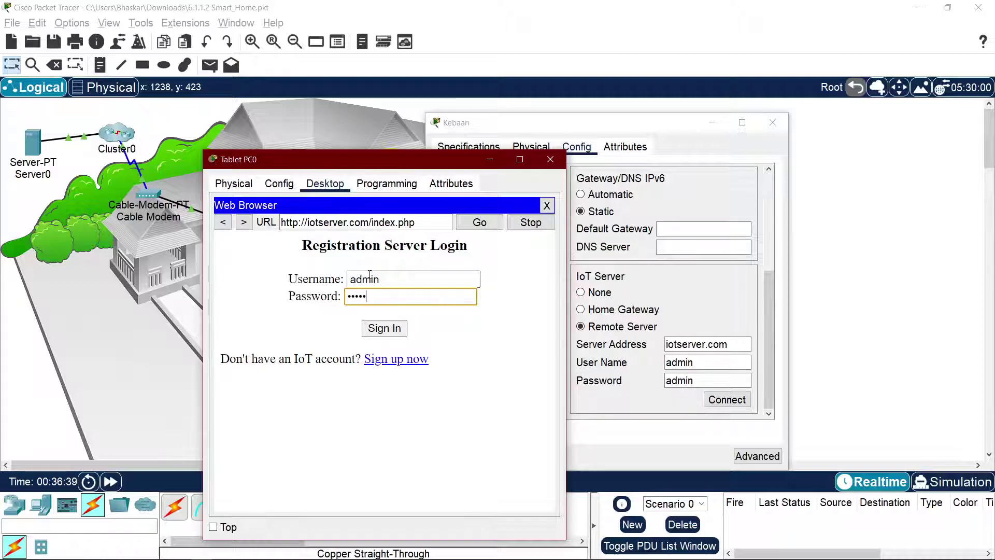
key("Return")
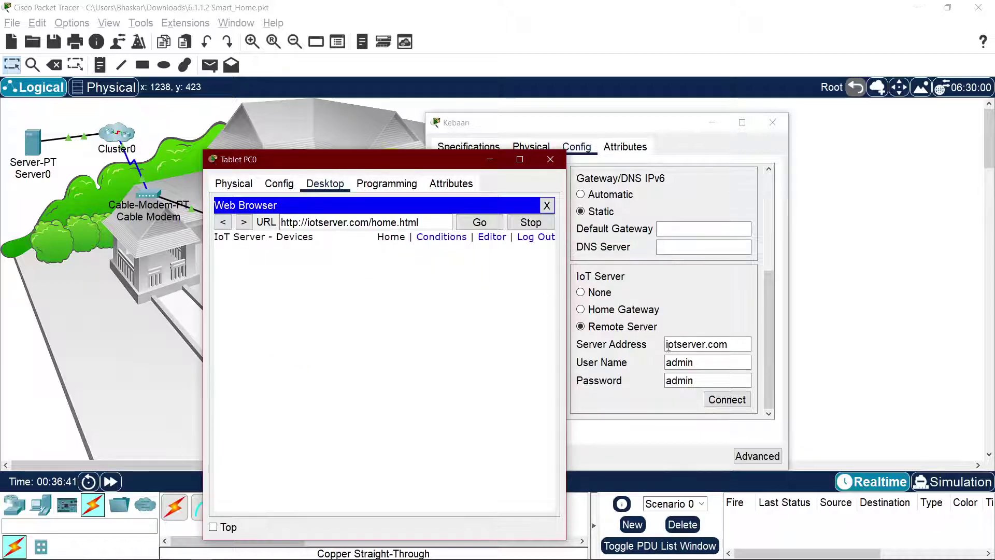
Step: Reconnect the Kebaari door to the remote IoT server at iotserver.com
left_click(727, 399)
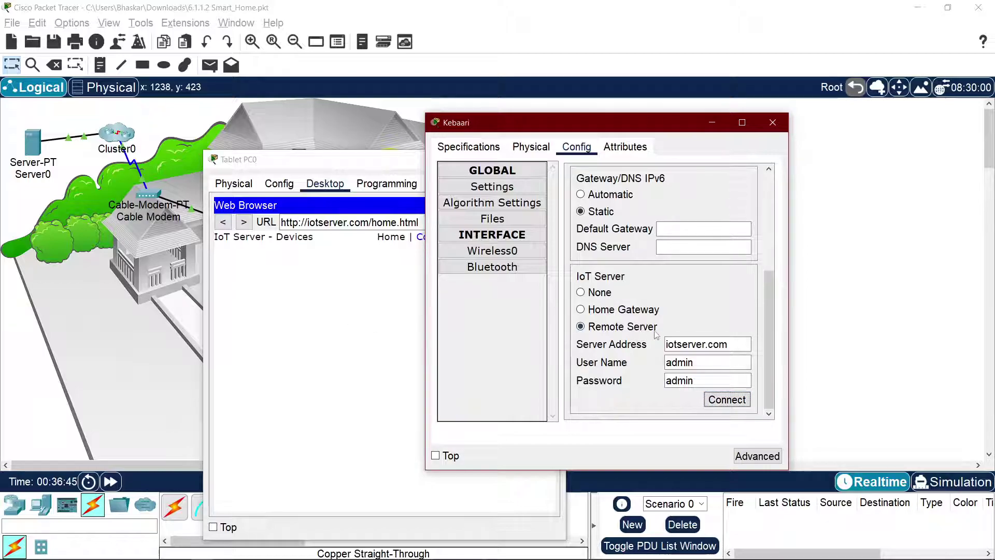
double_click(696, 344)
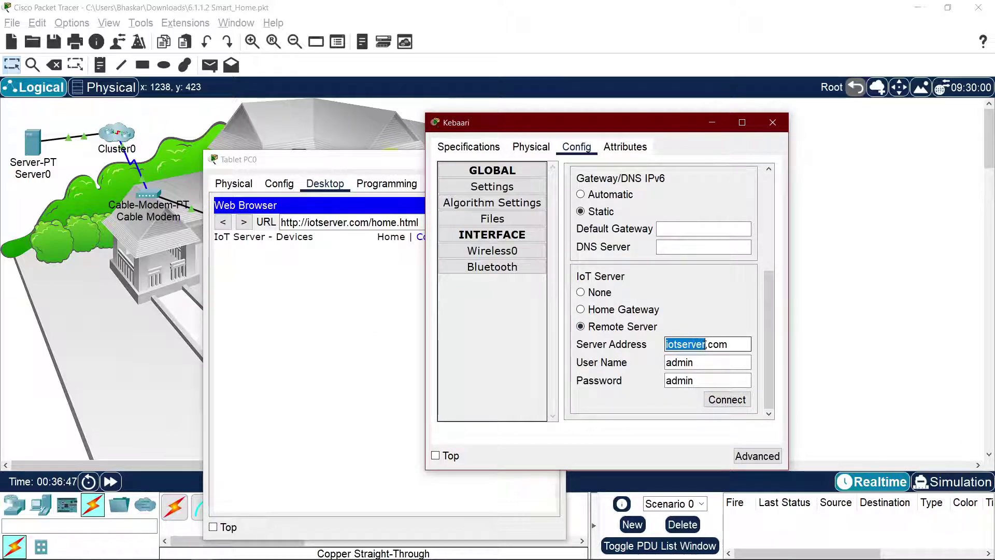
left_click(710, 345)
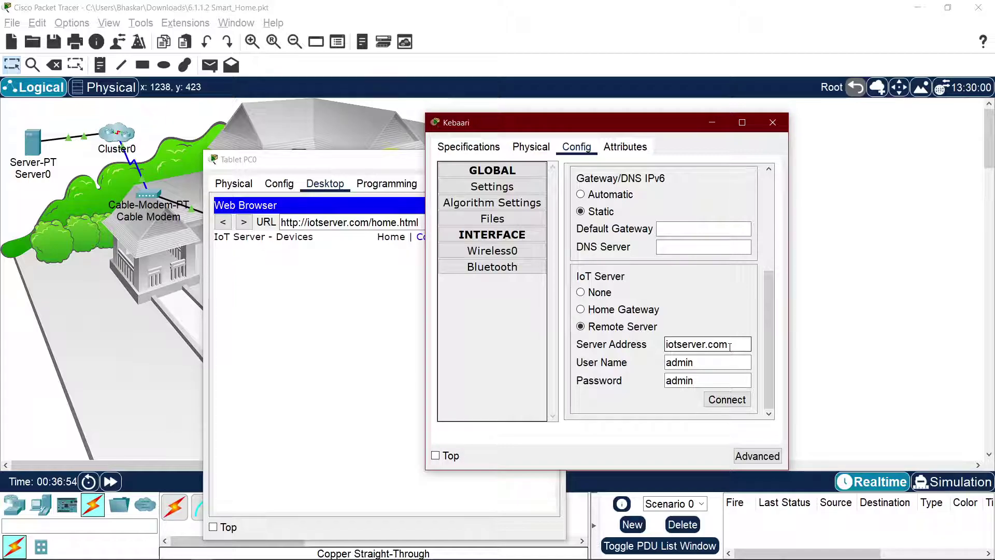
left_click(731, 401)
Step: On Tablet PC0, log out of the IoT server and log back in
left_click_drag(597, 132, 857, 144)
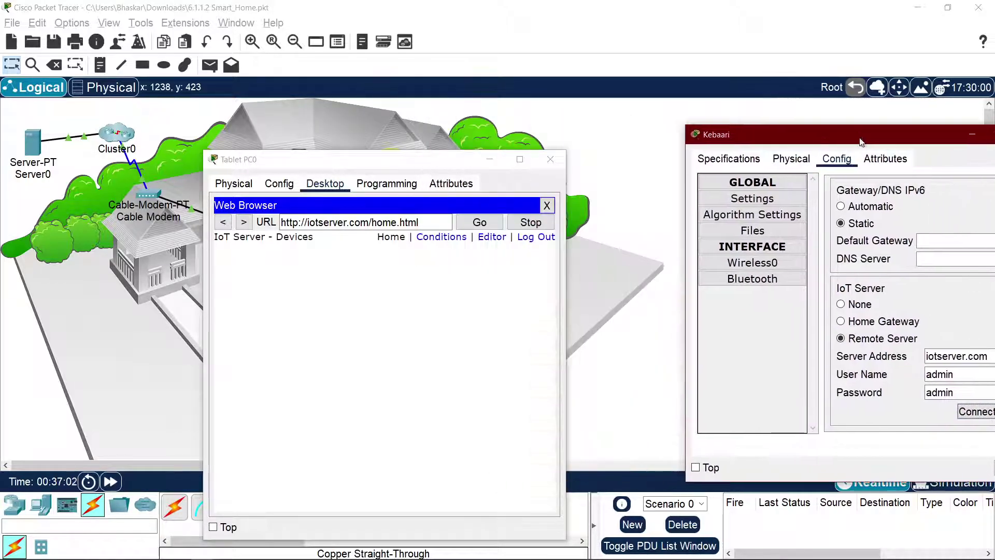
left_click(521, 276)
left_click(535, 237)
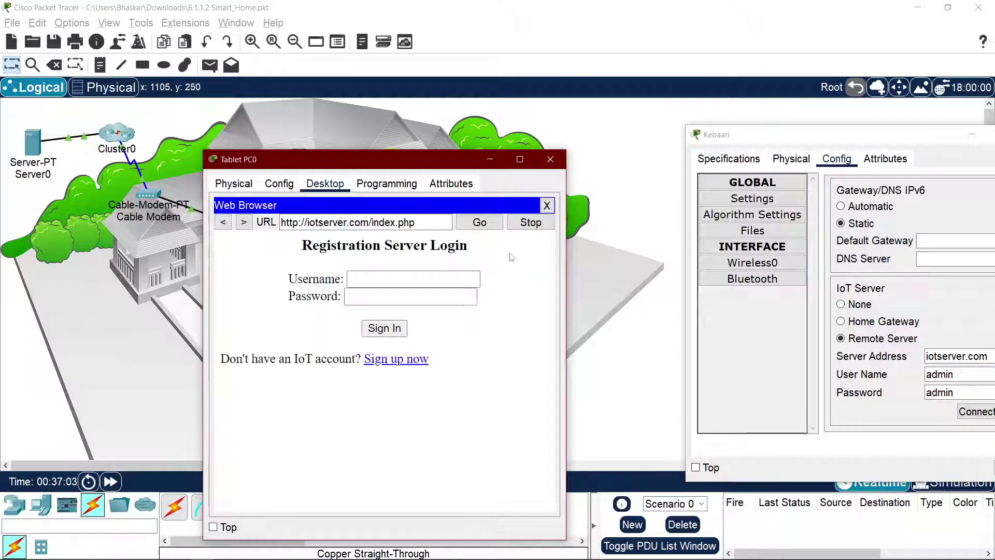
left_click(395, 271)
type("adm")
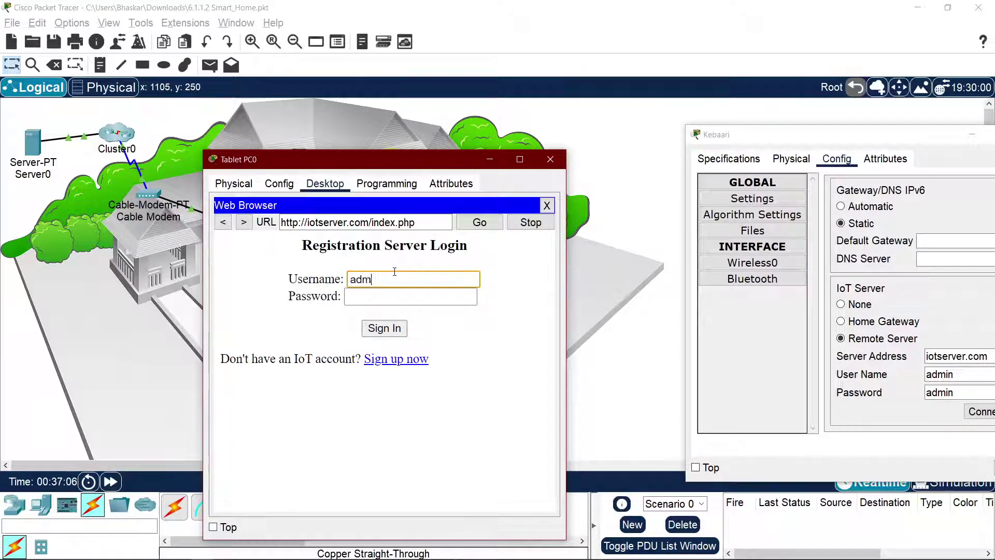
type("in")
key("Tab")
type("admin")
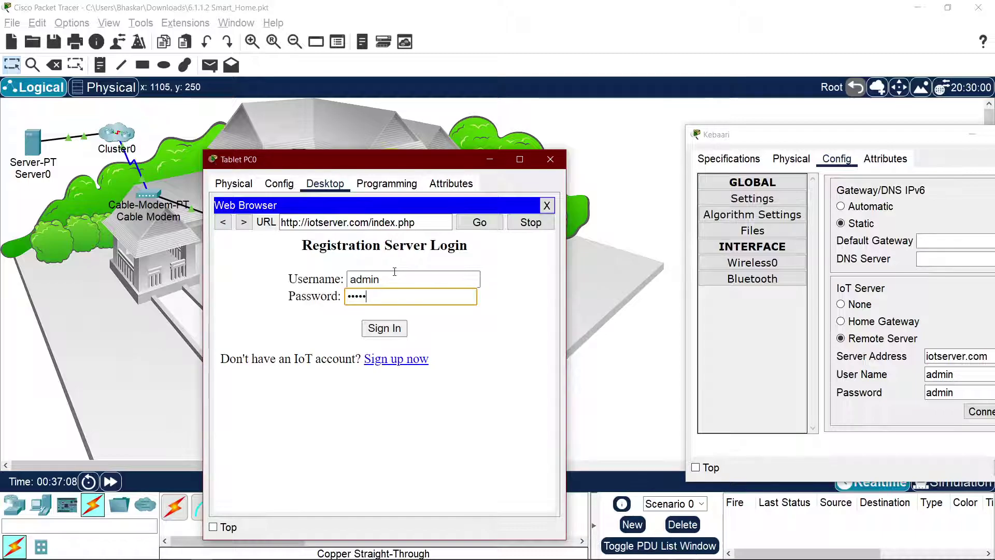
key("Return")
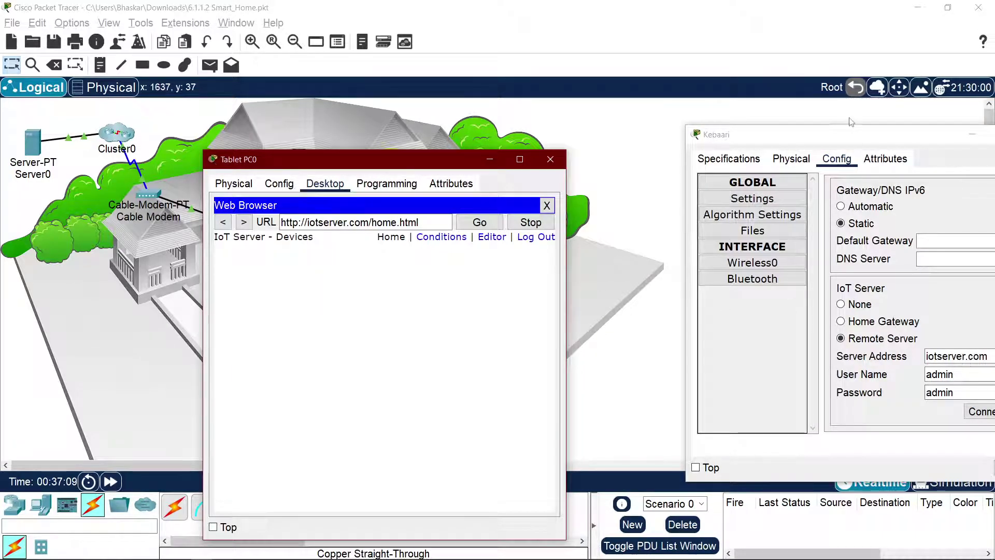
left_click_drag(846, 130, 613, 142)
double_click(718, 368)
key("ctrl+a")
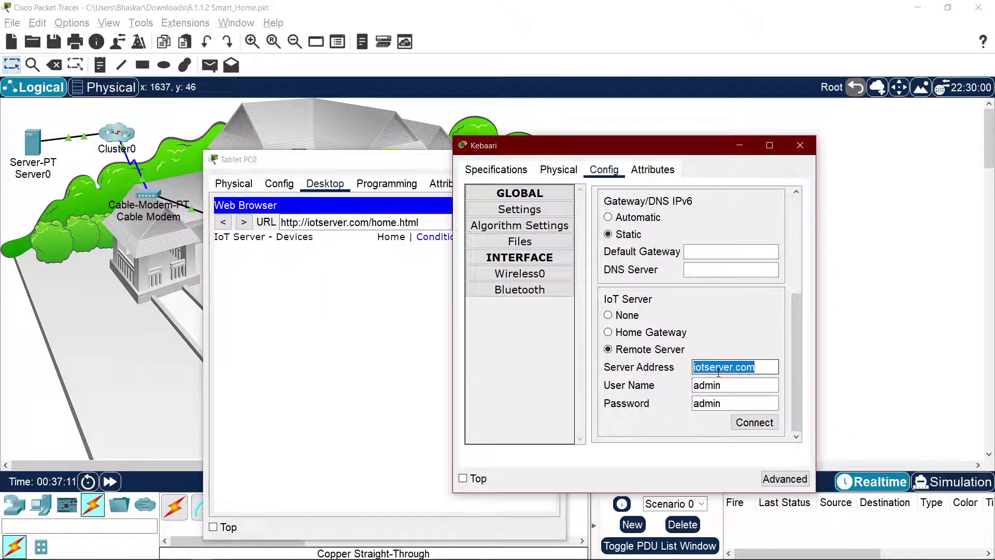
type("200.0.0.10")
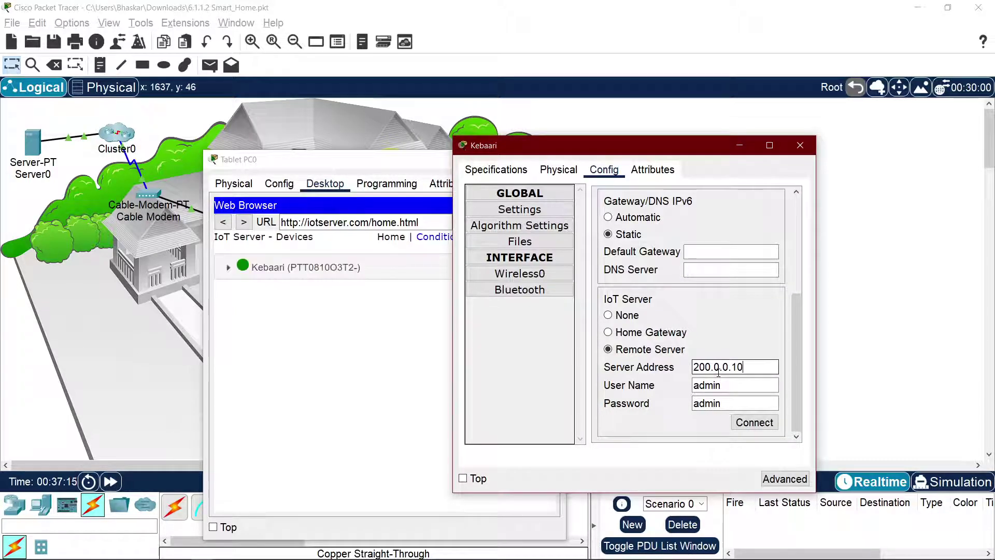
key("ctrl+a")
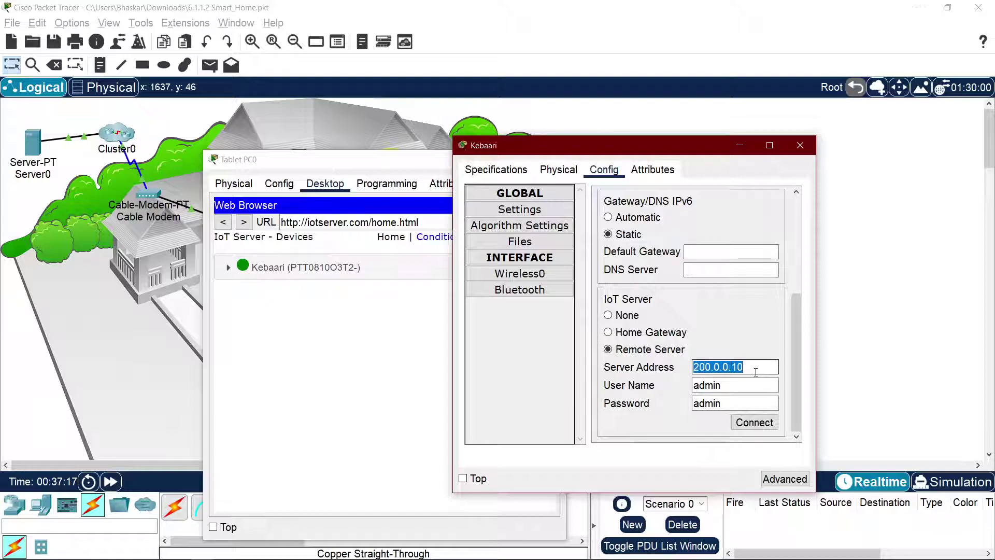
type("iot")
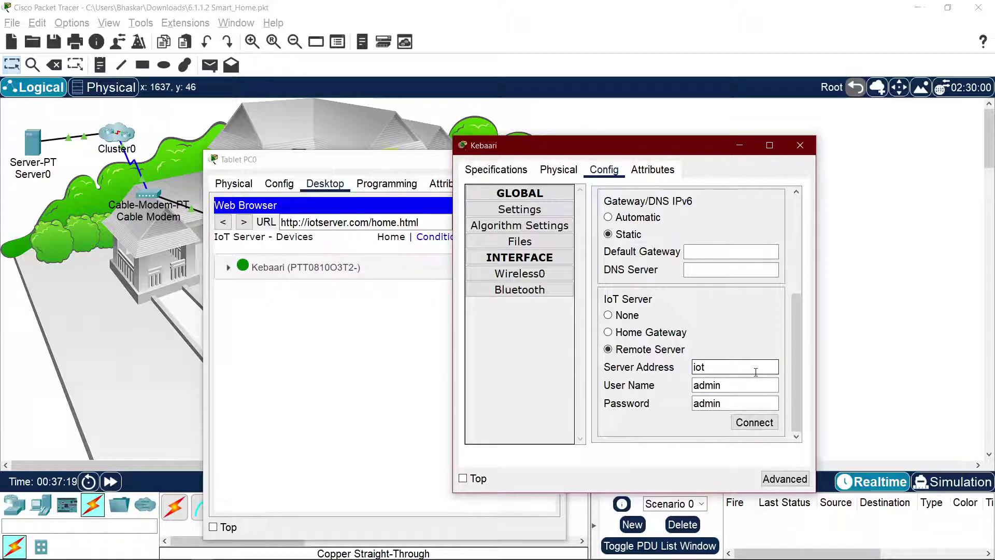
type("server.com")
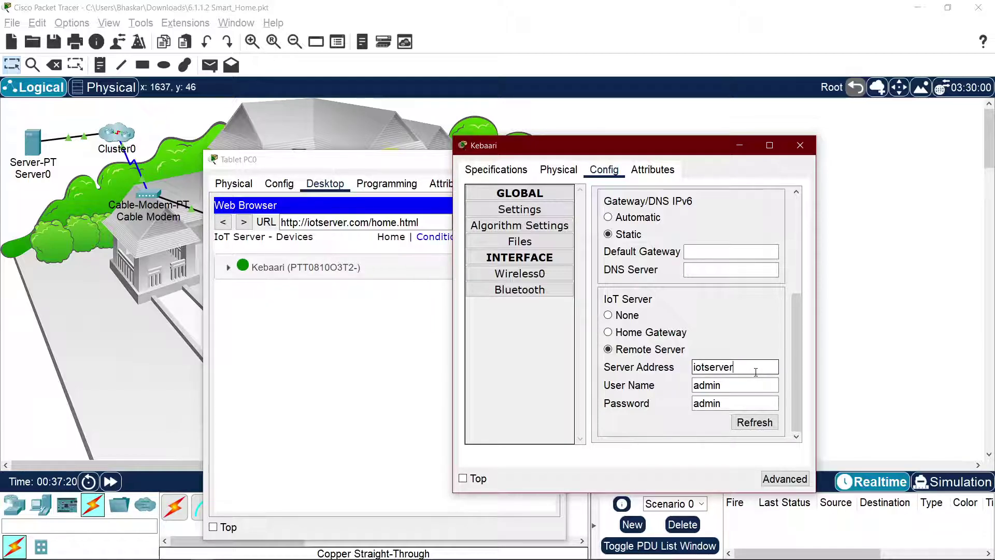
left_click(756, 427)
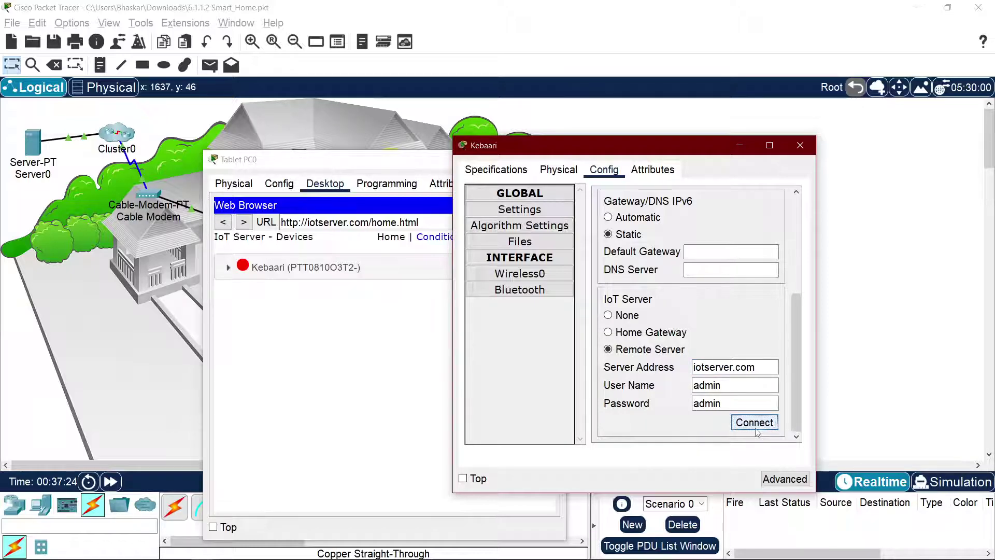
Step: Expand Kebaari's details on the tablet, then log out and sign back in
left_click_drag(583, 146, 807, 152)
left_click(478, 276)
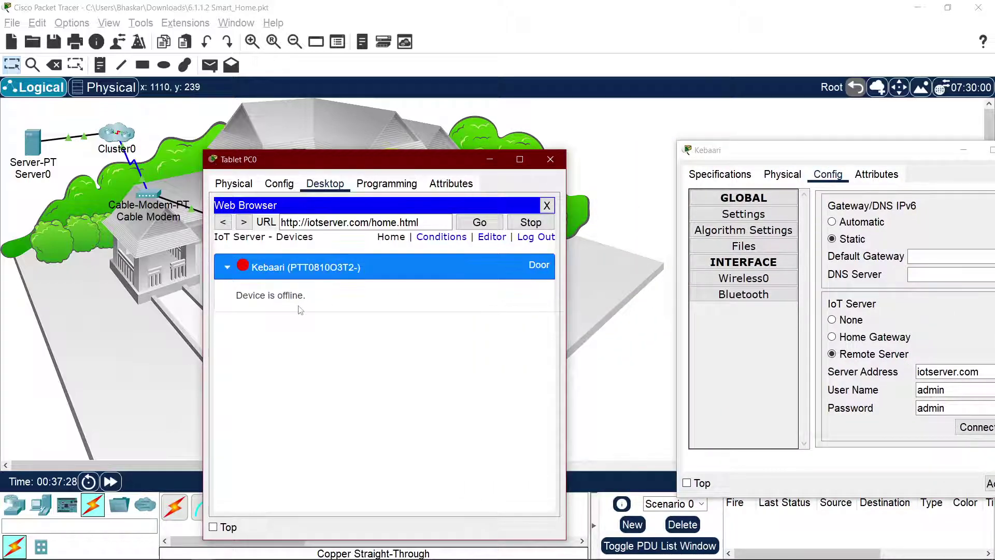
left_click(536, 236)
left_click(416, 279)
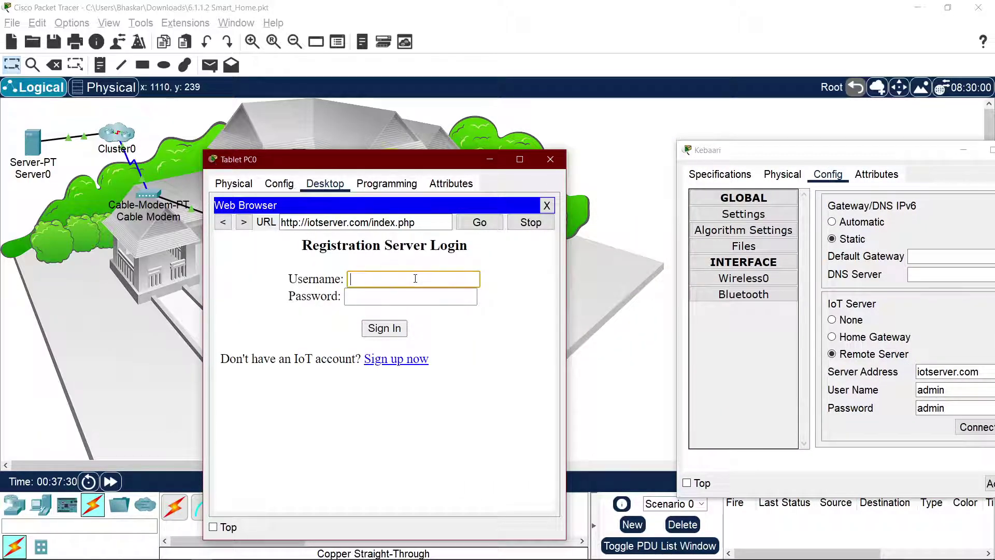
key("Tab")
type("a")
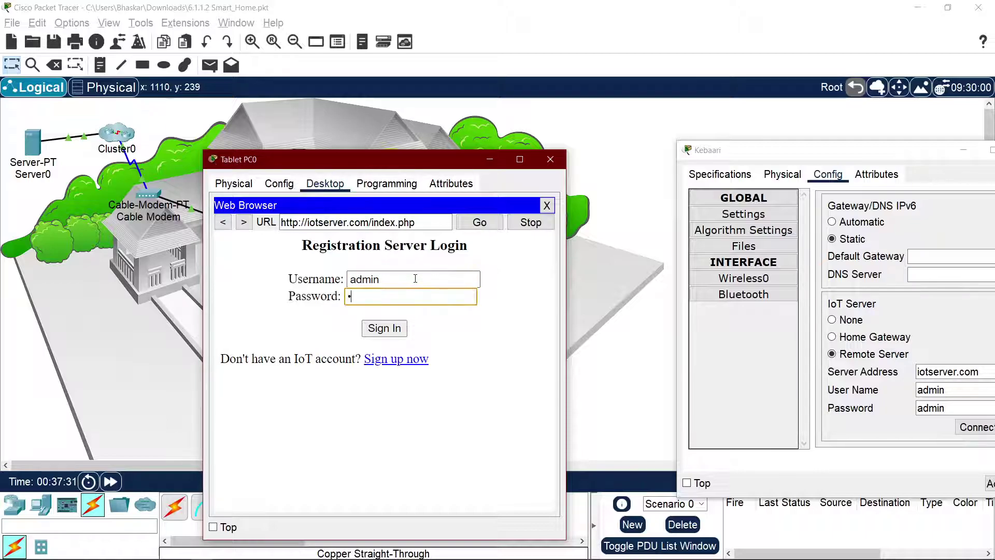
key("Return")
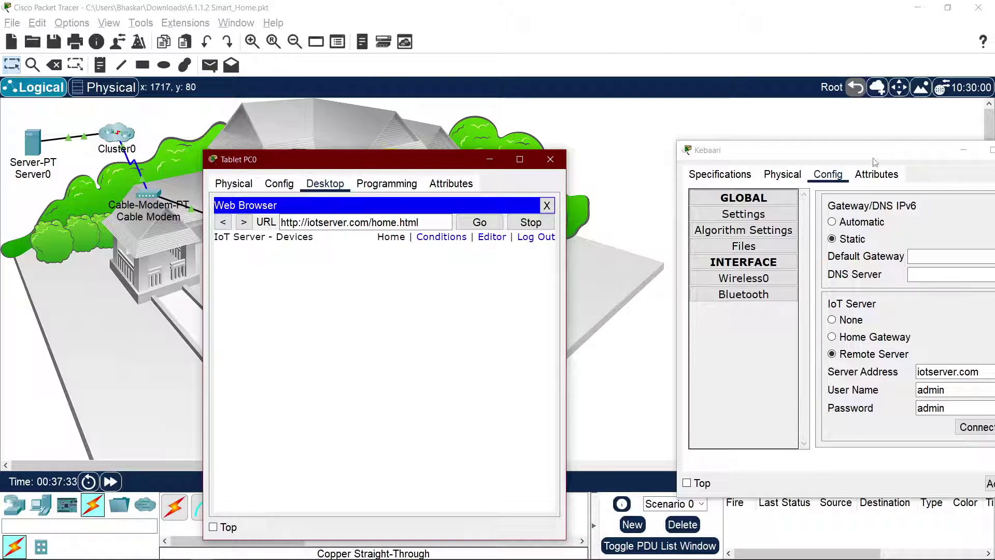
left_click_drag(875, 146, 717, 162)
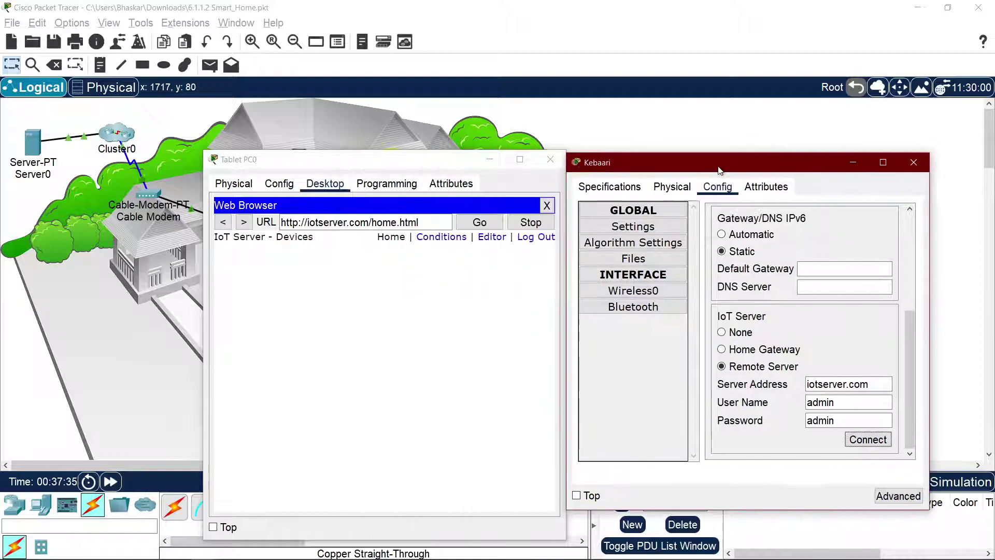
left_click(367, 222)
left_click_drag(369, 222, 307, 223)
key("ctrl+c")
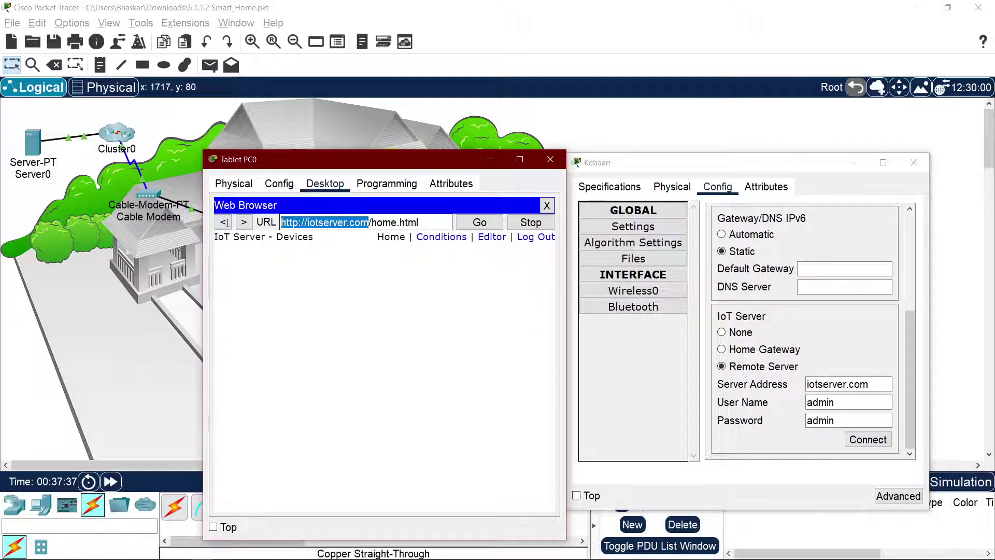
double_click(841, 383)
key("ctrl+v")
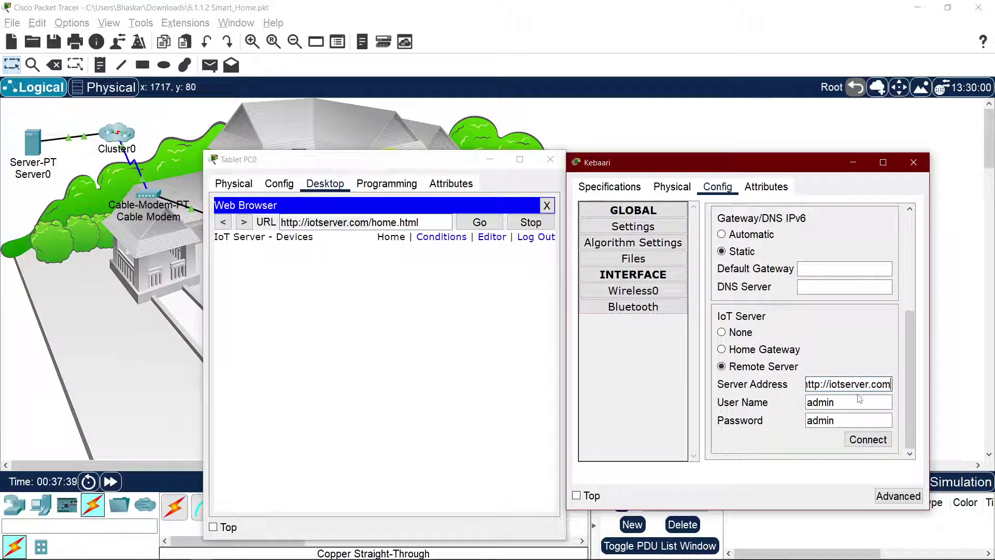
left_click(876, 441)
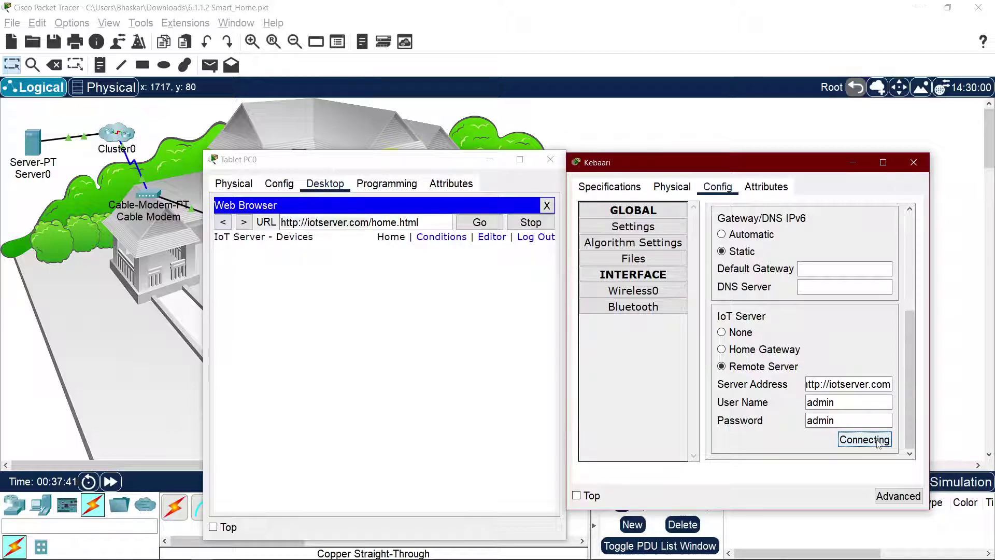
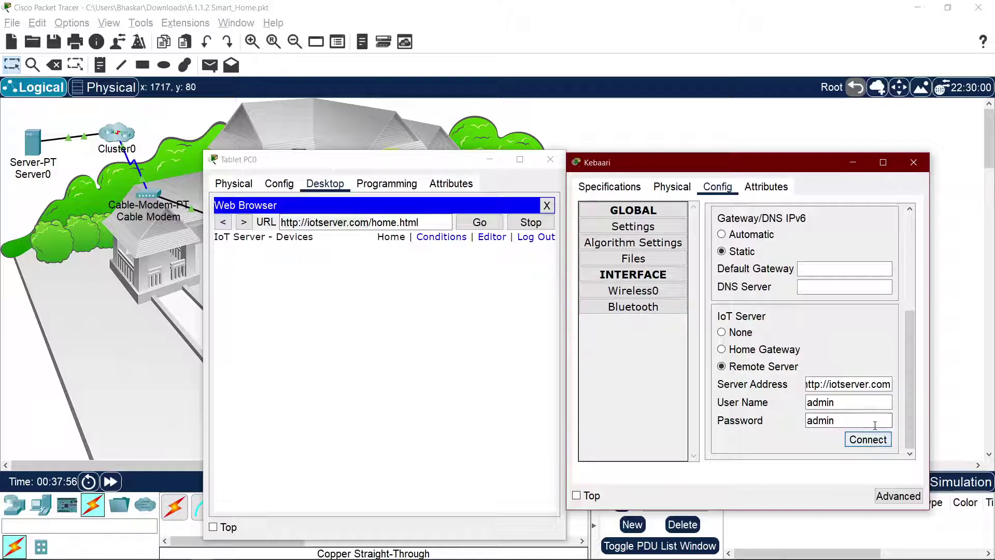
Step: Select Kebaari's IoT server address and review Tablet PC0's global network settings
triple_click(854, 384)
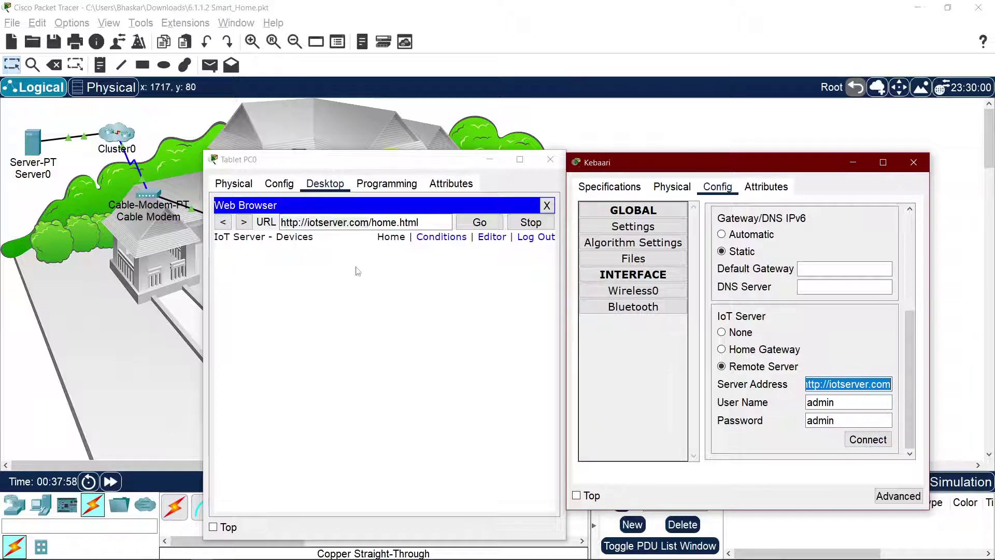
left_click(244, 189)
left_click(269, 190)
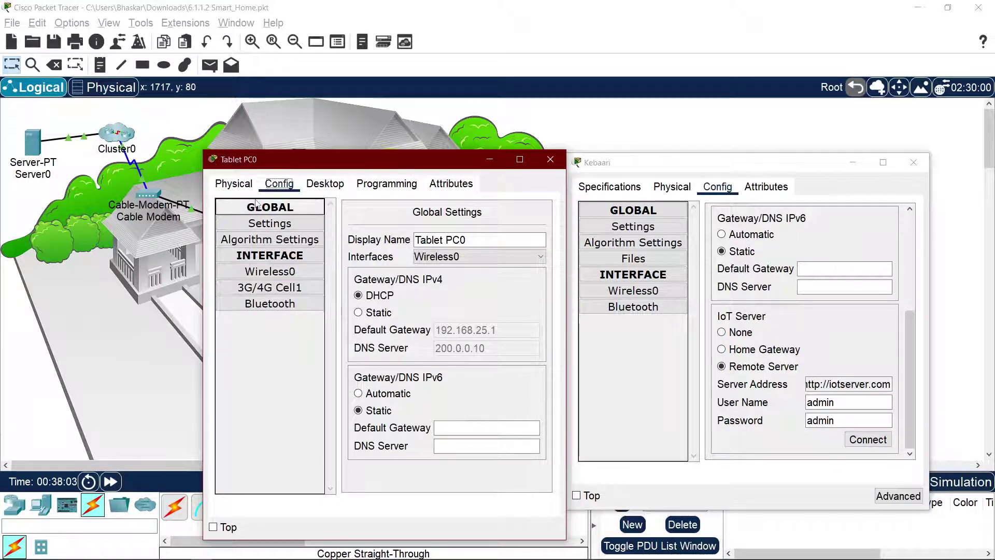
left_click(234, 184)
left_click(292, 187)
Step: Return the tablet to its browser and open Server0's Config, showing gateway 200.0.0.1 and DNS 200.0.0.10
left_click(325, 184)
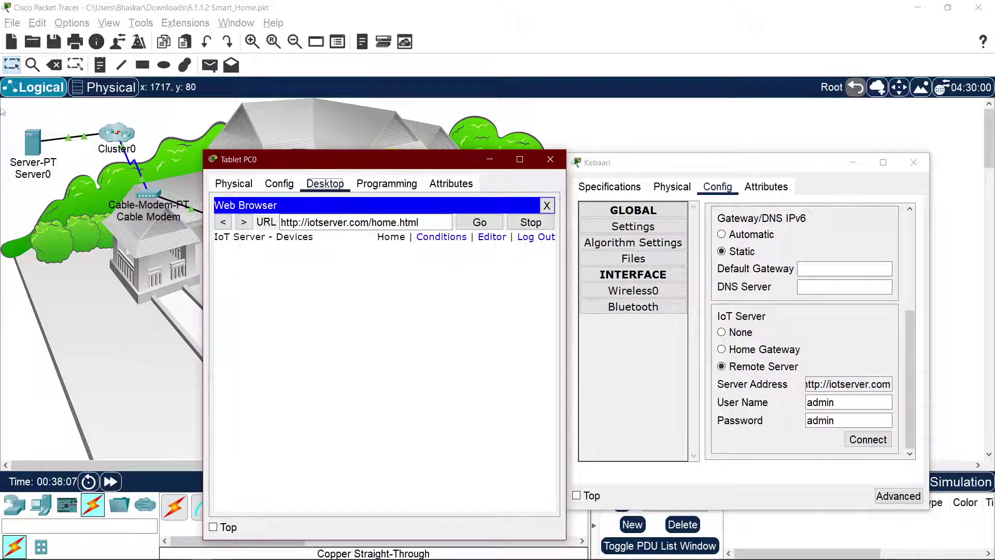
left_click(32, 142)
left_click(390, 126)
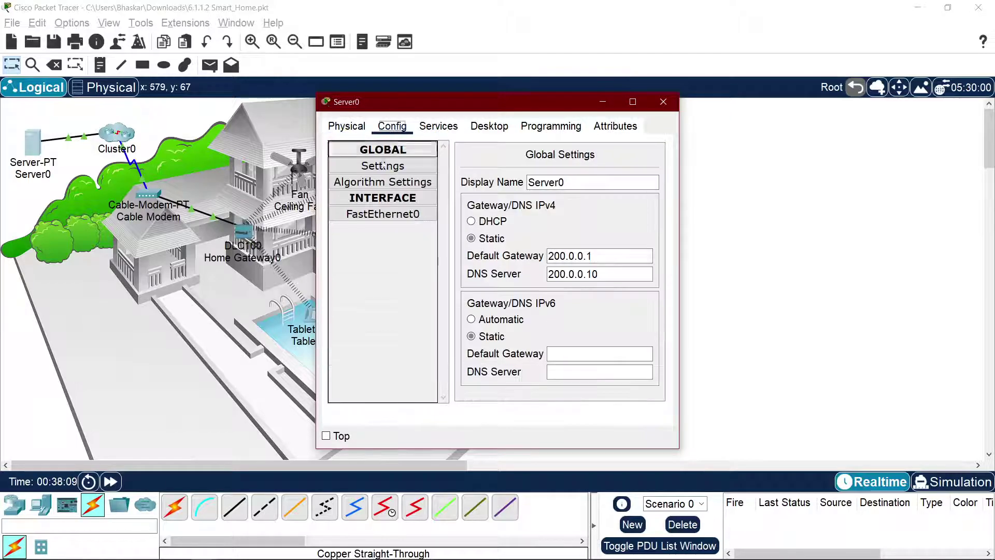
Step: Review Server0's FastEthernet0 addressing and the registered user in its IoT service
left_click(383, 214)
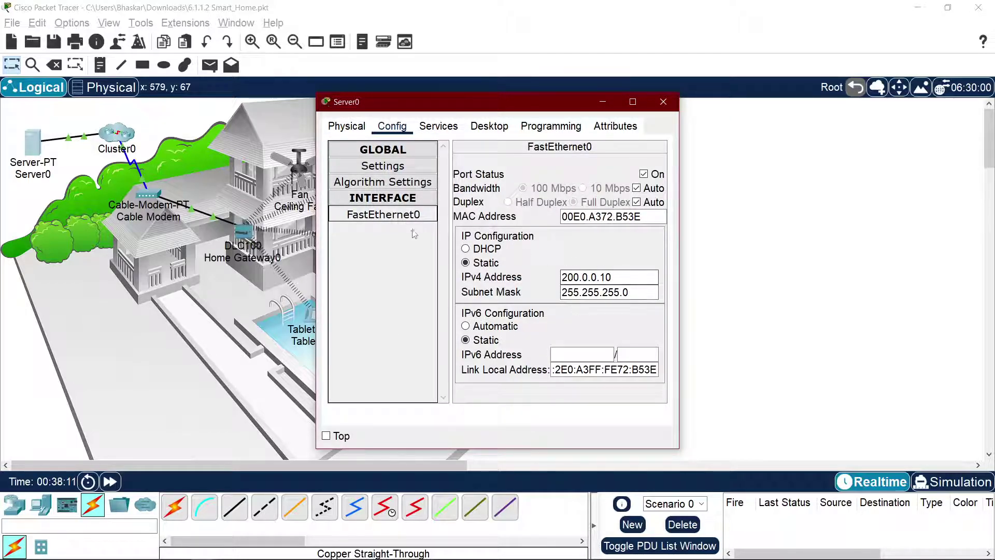
left_click(438, 126)
left_click(377, 326)
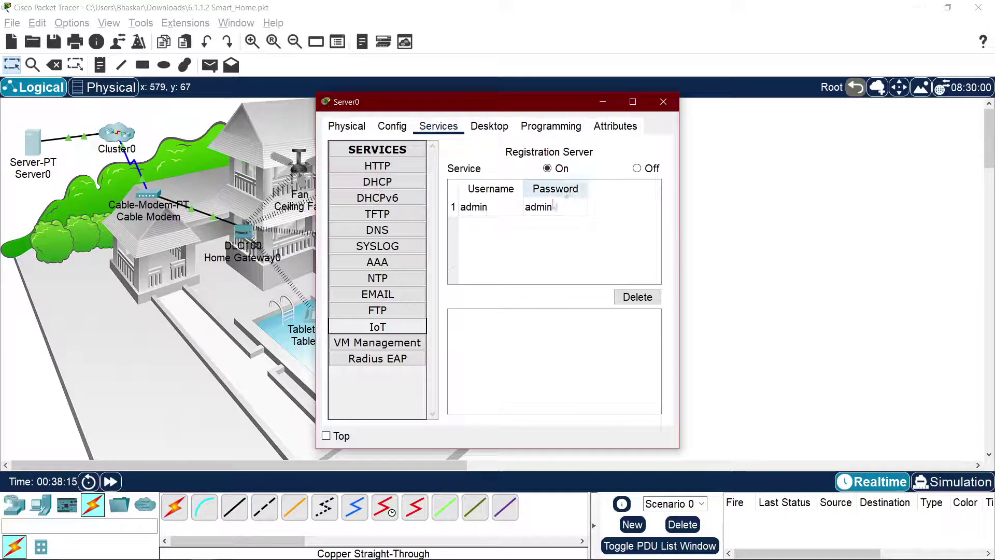
left_click(515, 209)
left_click(544, 210)
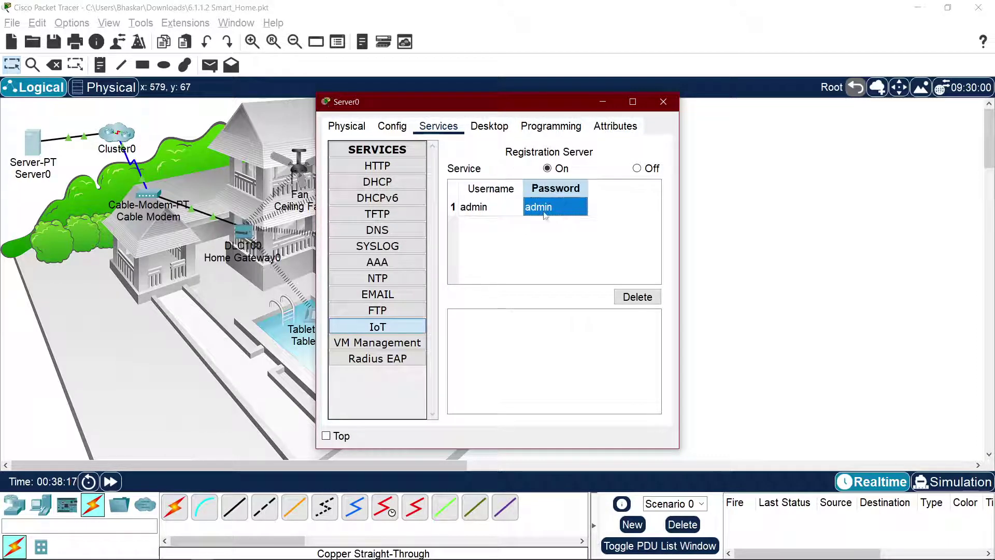
left_click(475, 210)
left_click(546, 210)
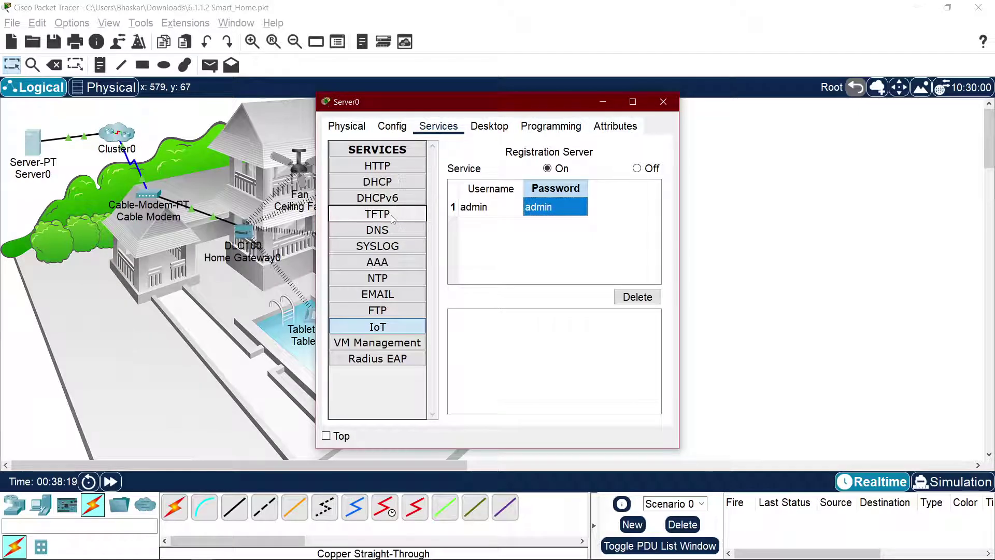
key("Left")
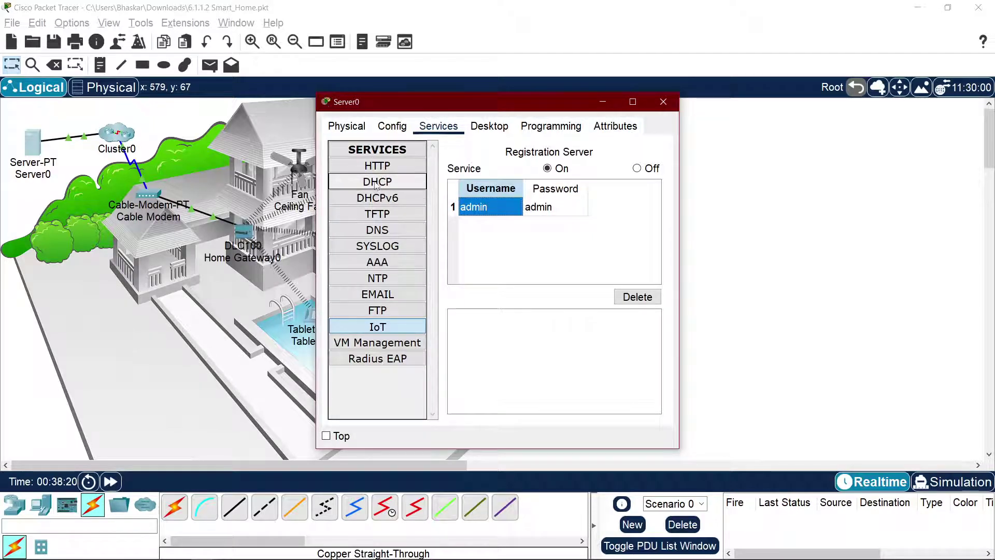
Step: Load the iotserver.com → 200.0.0.10 DNS record and copy its host name
left_click(378, 230)
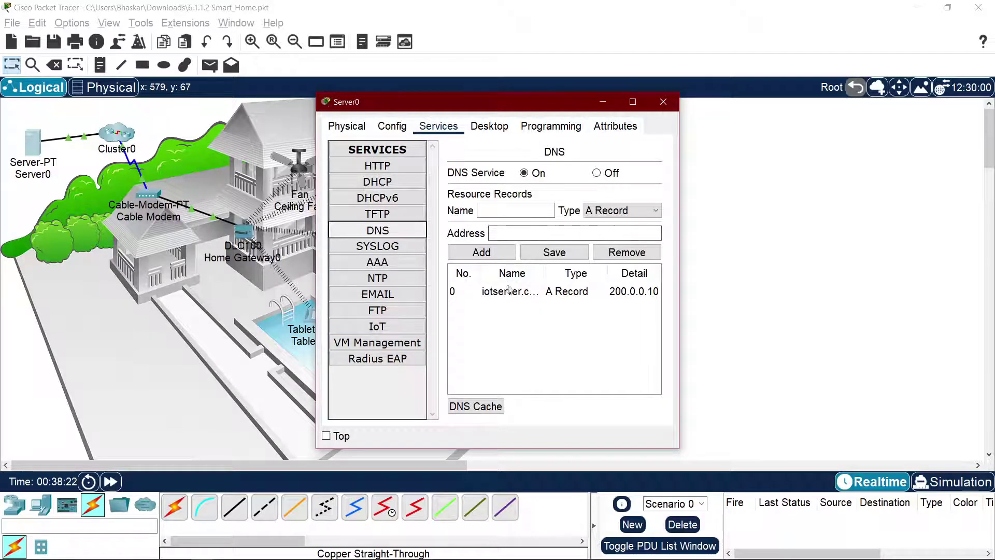
left_click(513, 295)
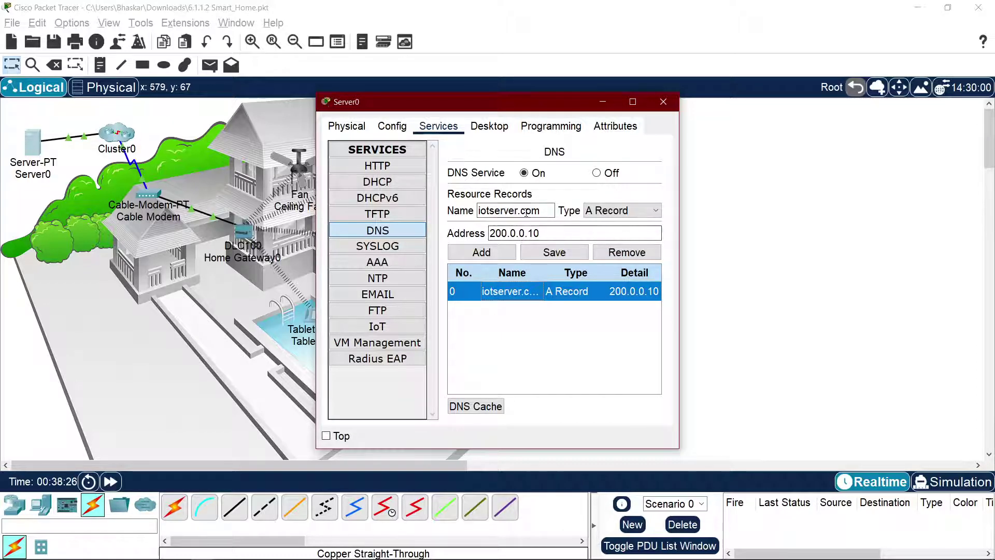
left_click_drag(478, 210, 553, 211)
key("ctrl+c")
key("alt+Tab")
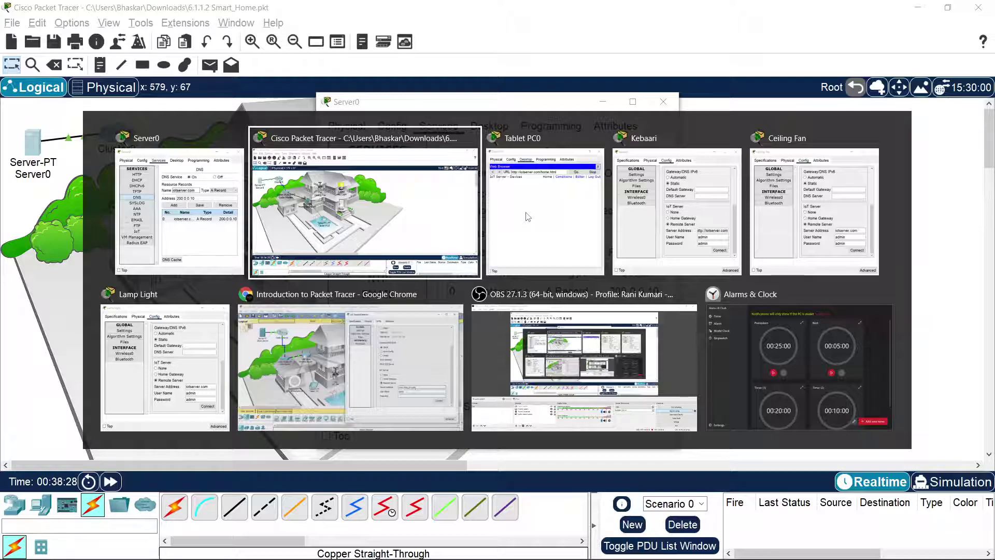
key("alt+Tab")
key("alt+Tab")
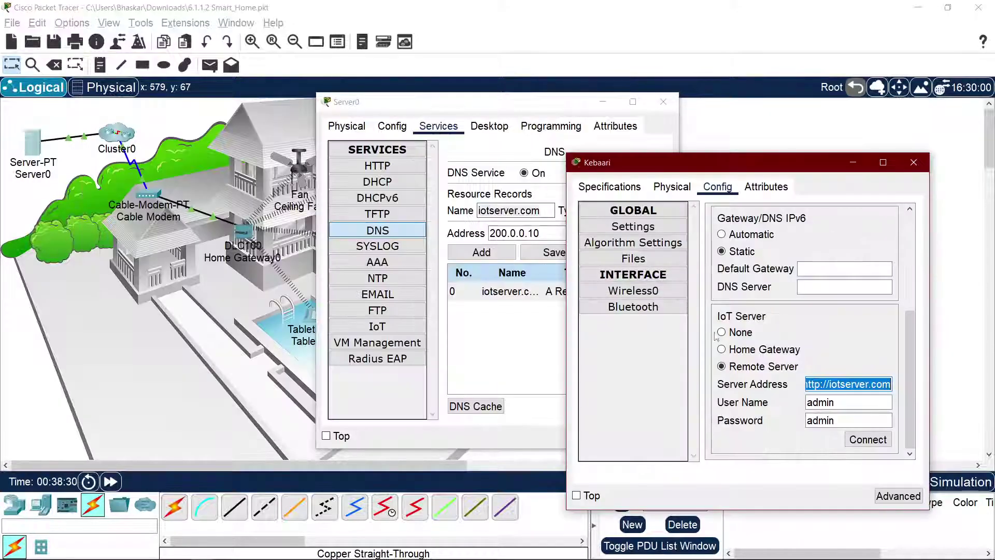
key("ctrl+v")
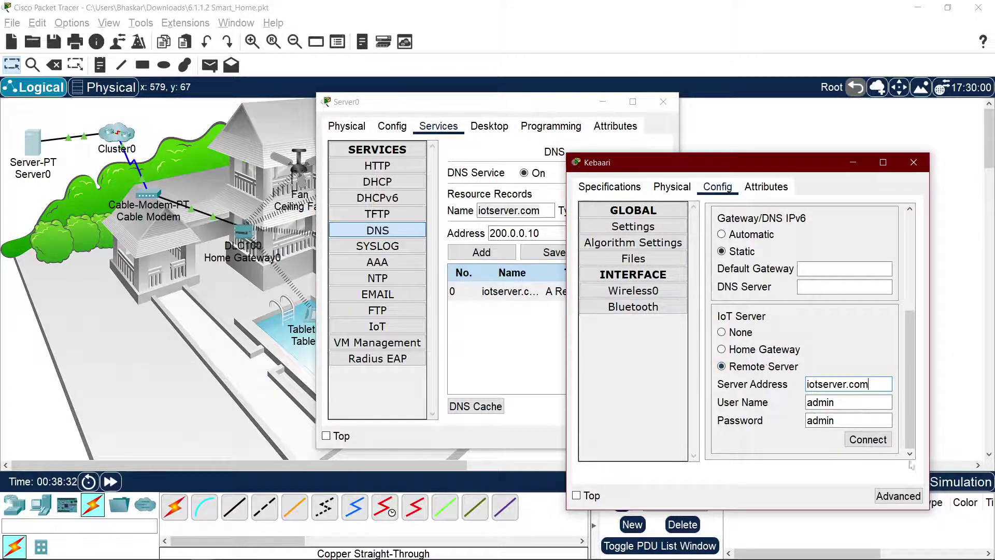
left_click(875, 440)
key("alt+Tab")
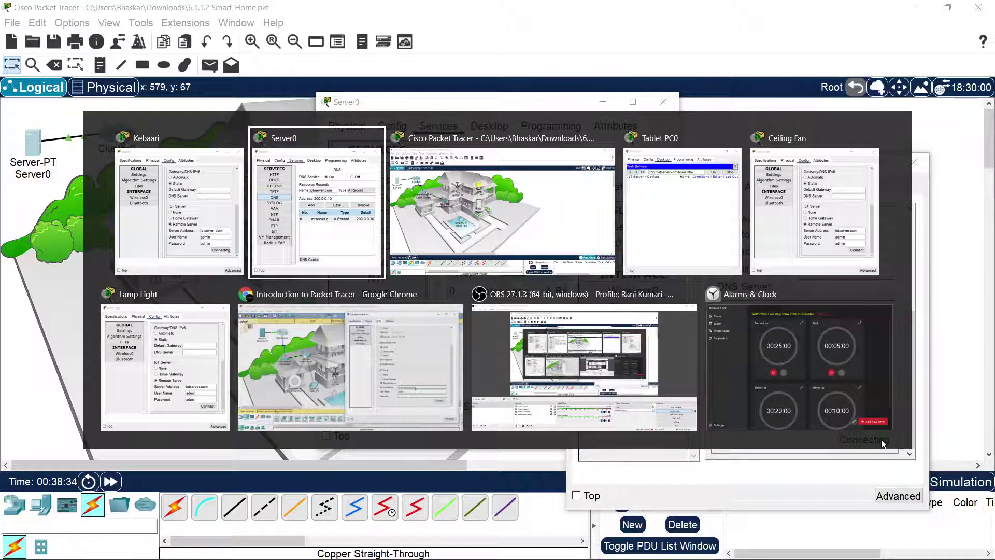
key("alt+Tab")
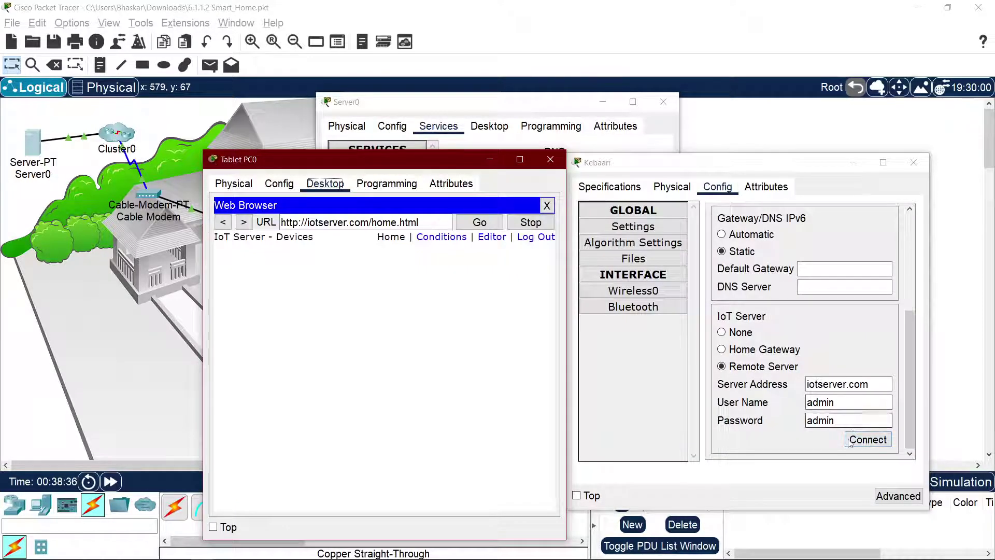
left_click(850, 442)
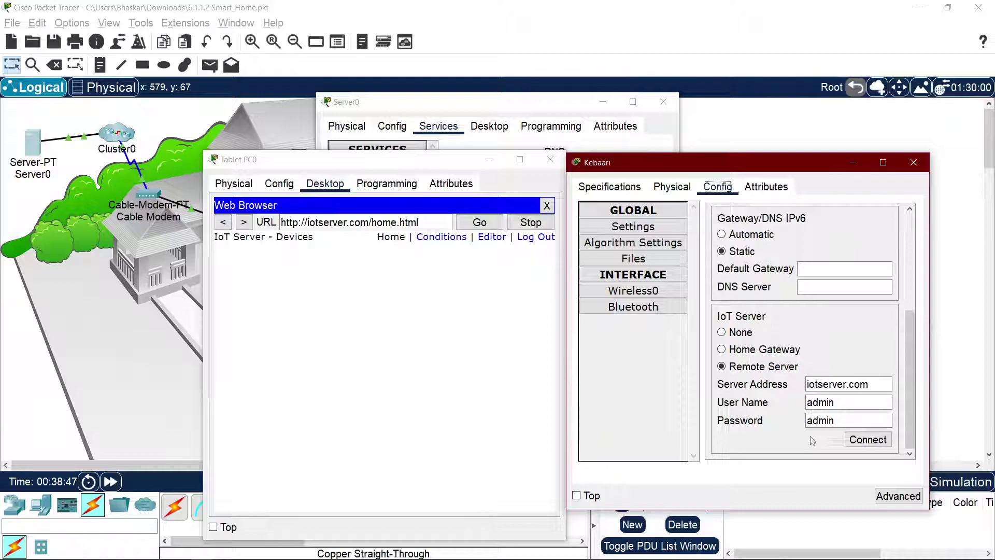
Step: Switch Kebaari's IoT server setting to None and back to Remote Server, reviewing its settings
left_click(723, 331)
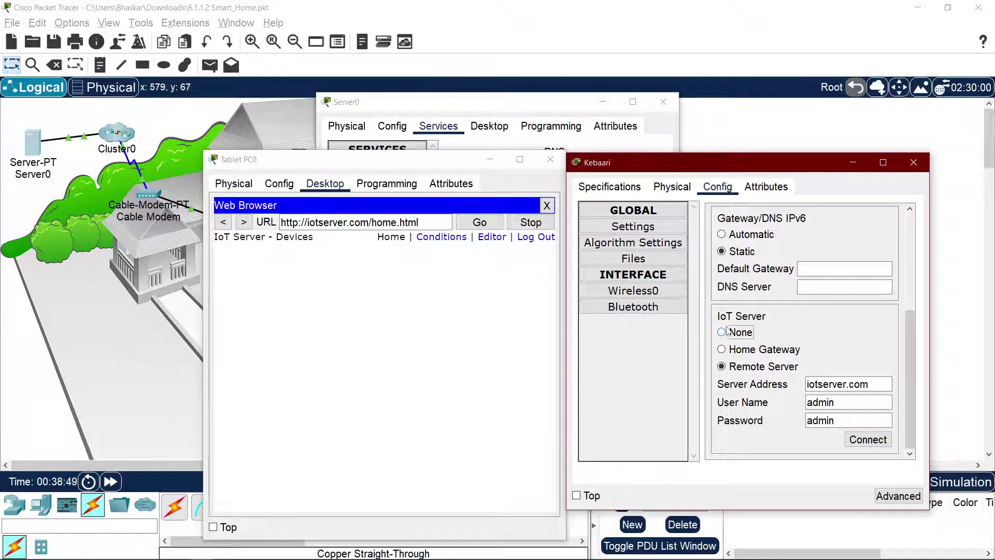
left_click(740, 366)
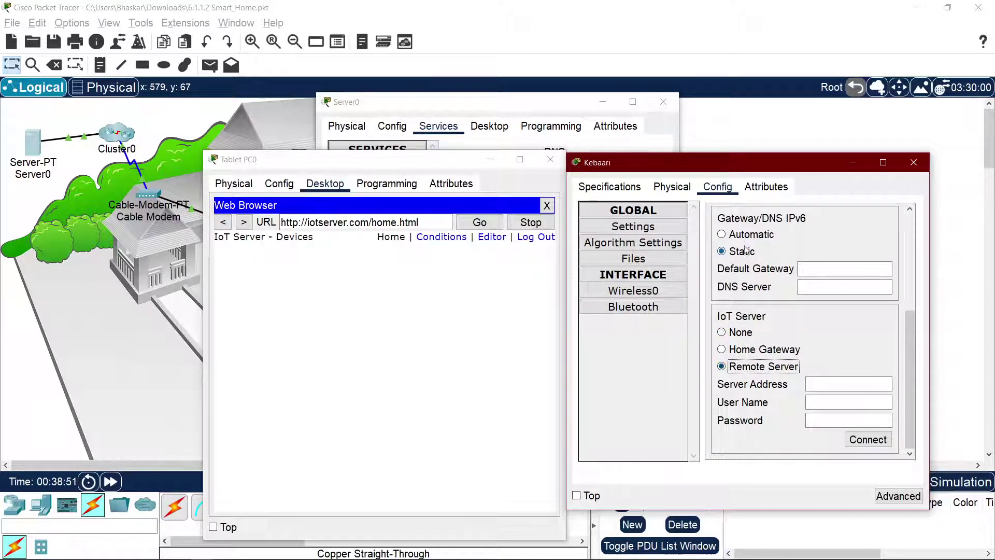
left_click(633, 290)
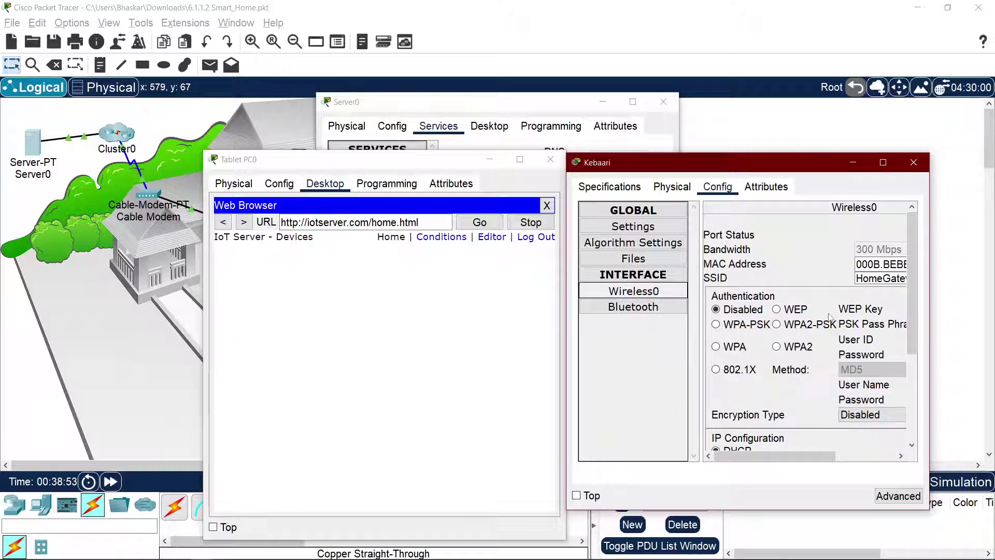
scroll(830, 316, "down", 3)
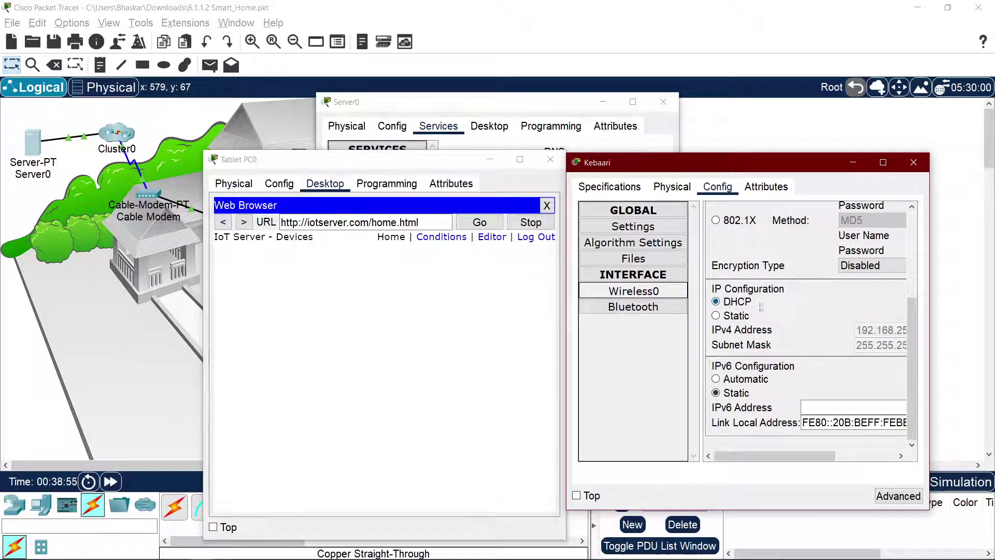
left_click(467, 327)
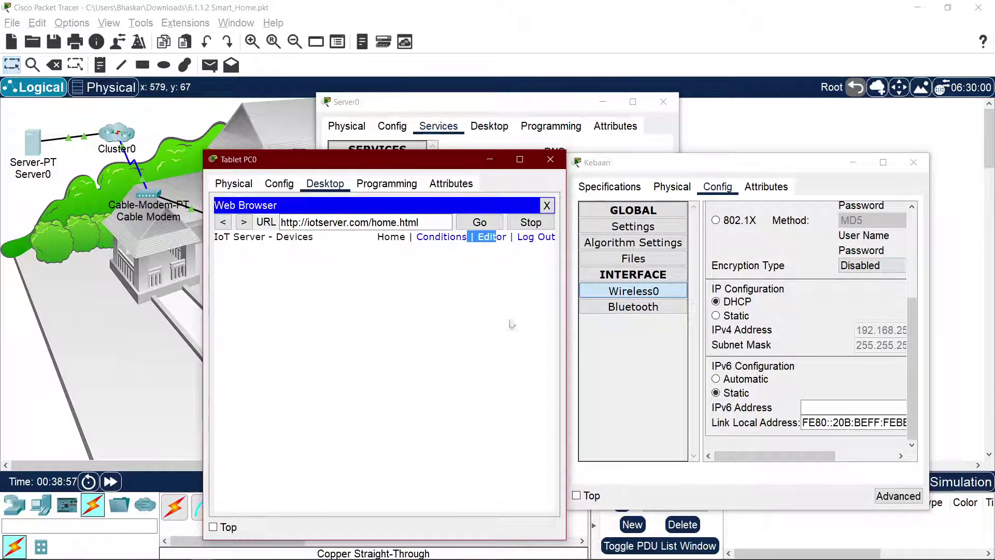
left_click(672, 188)
left_click(717, 187)
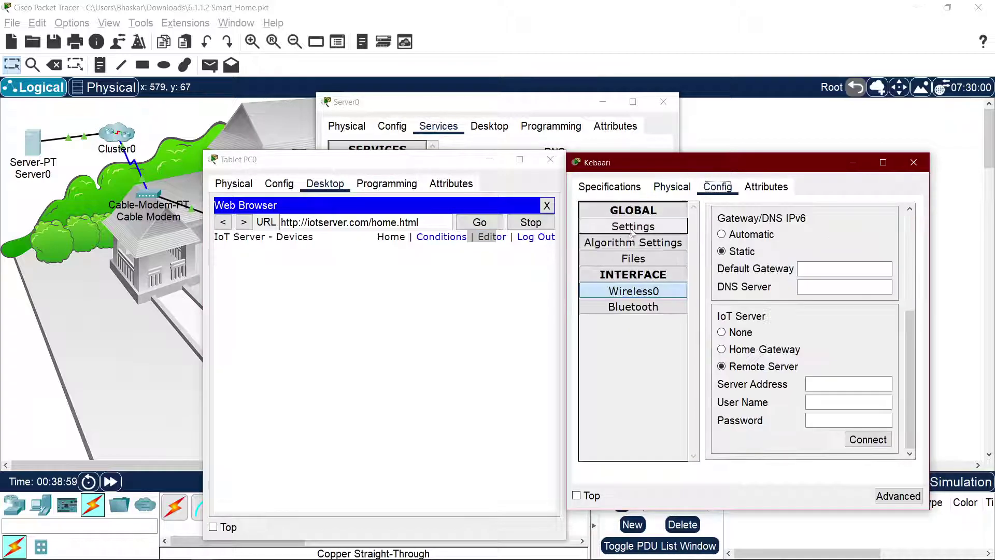
left_click(634, 243)
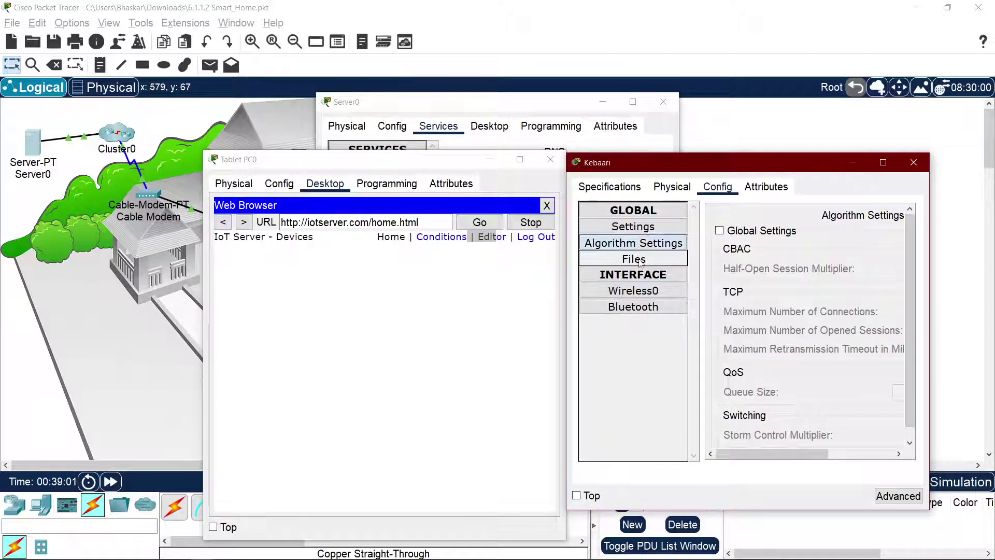
left_click(641, 260)
left_click(643, 229)
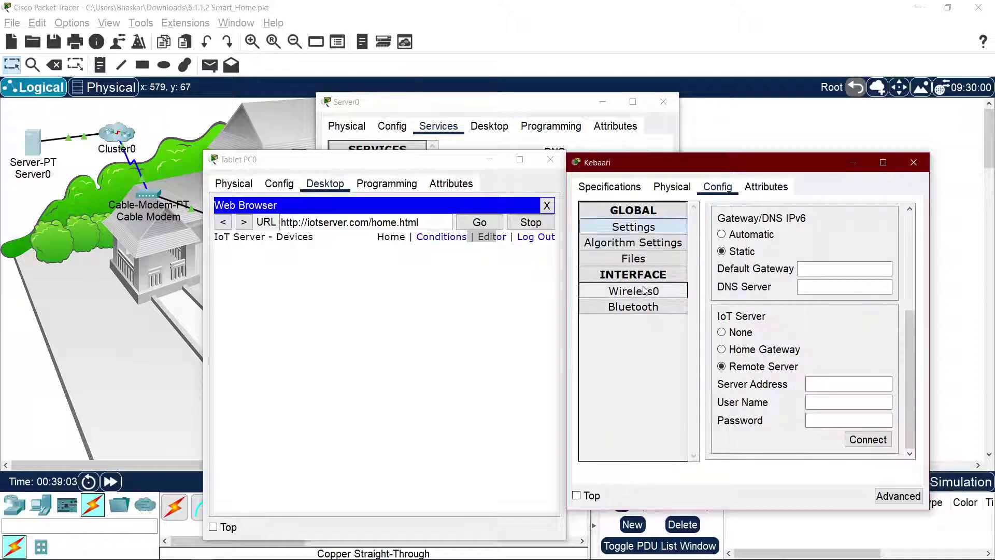
Step: Show Kebaari's Wireless0 DHCP address 192.168.25.102 with mask 255.255.255.0
left_click(645, 290)
scroll(756, 314, "down", 5)
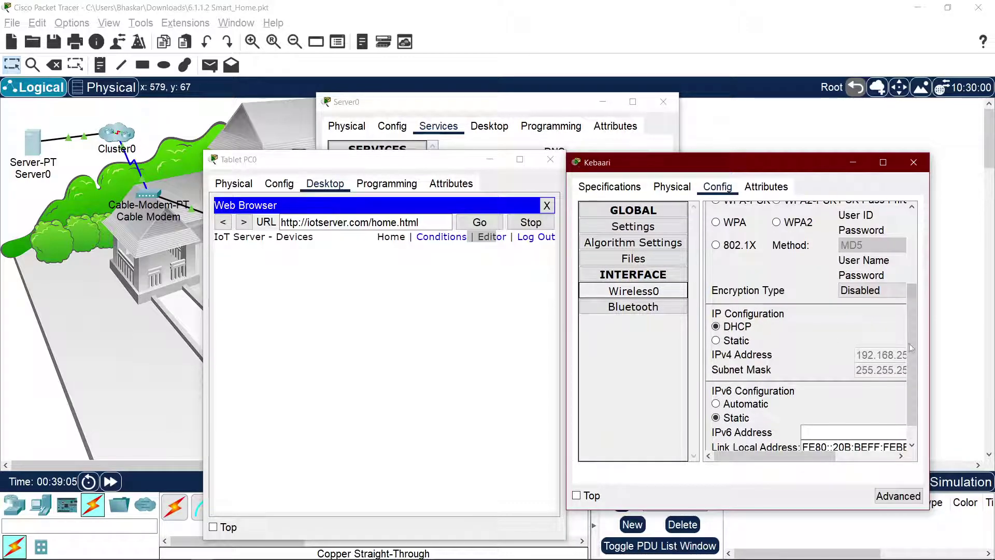
left_click_drag(930, 347, 990, 348)
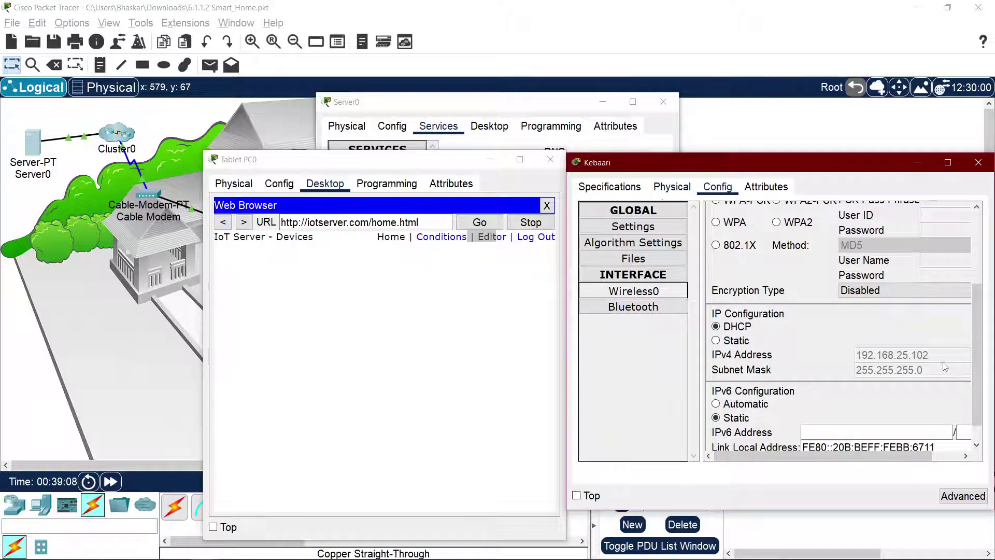
scroll(938, 358, "down", 2)
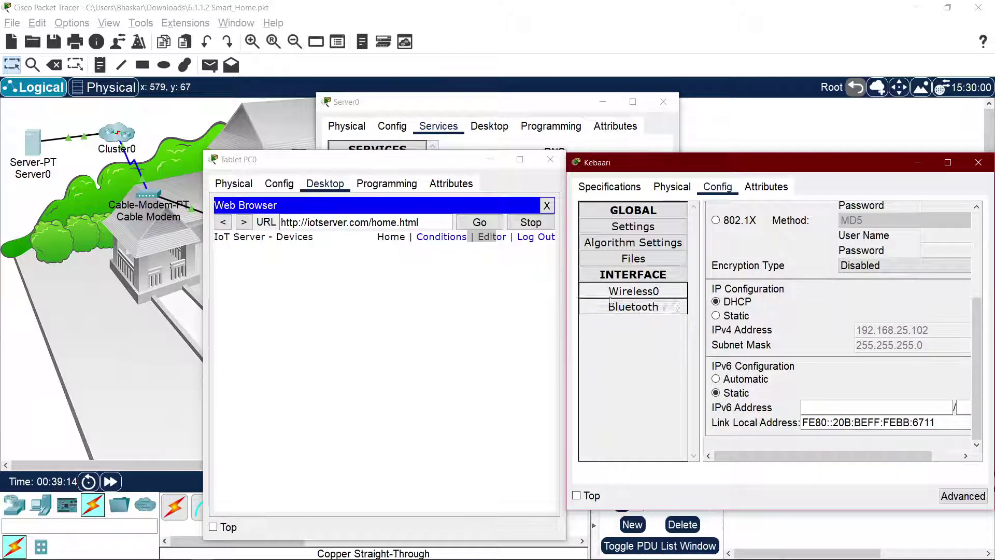
Step: Set Kebaari to Remote Server iotserver.com with the server's login credentials and connect
left_click(634, 227)
left_click(765, 350)
left_click(762, 367)
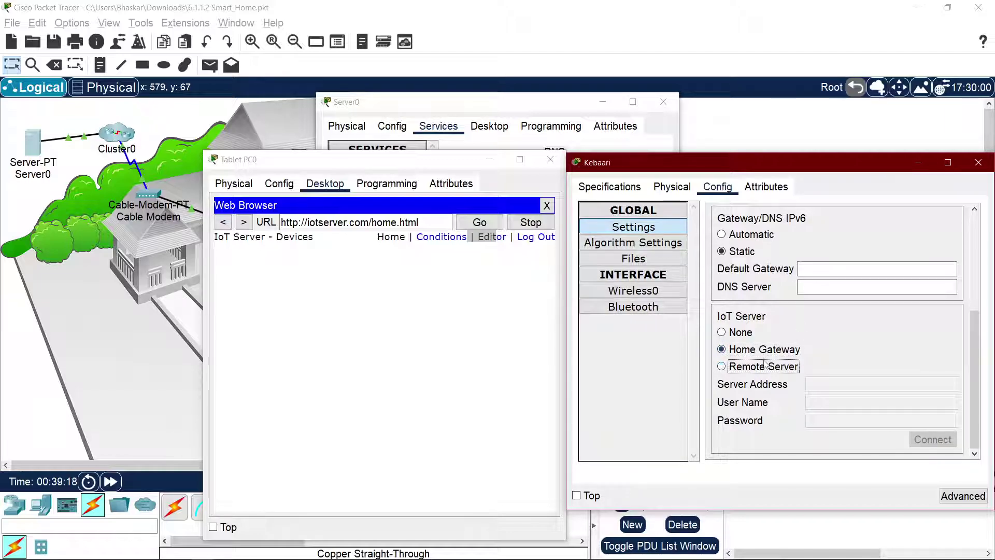
type("iotserver.com")
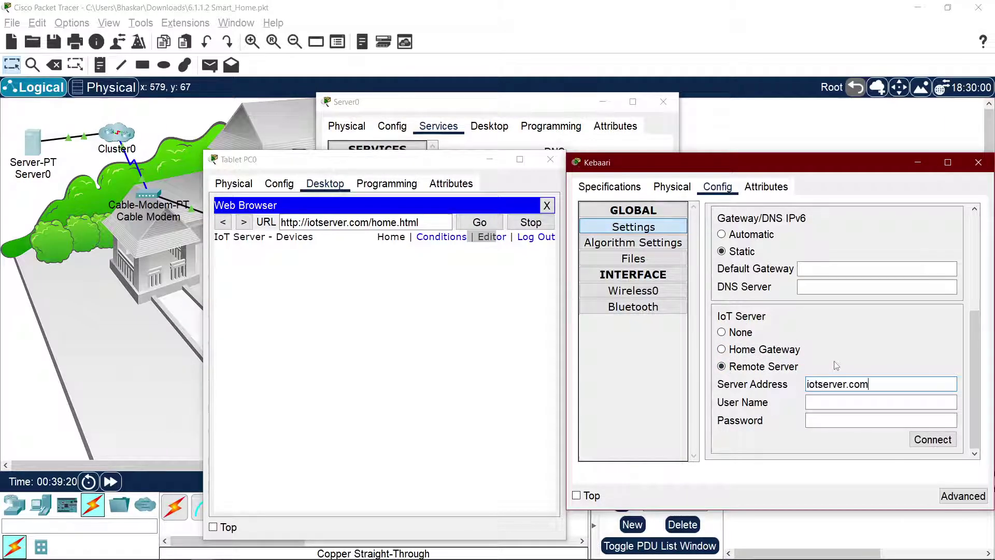
left_click(842, 405)
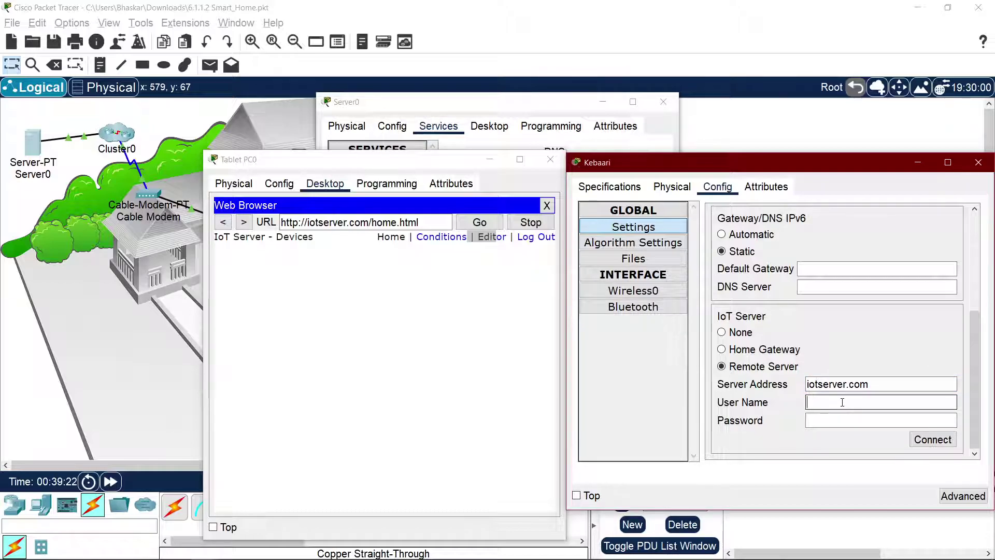
type("admin")
key("Tab")
type("admin")
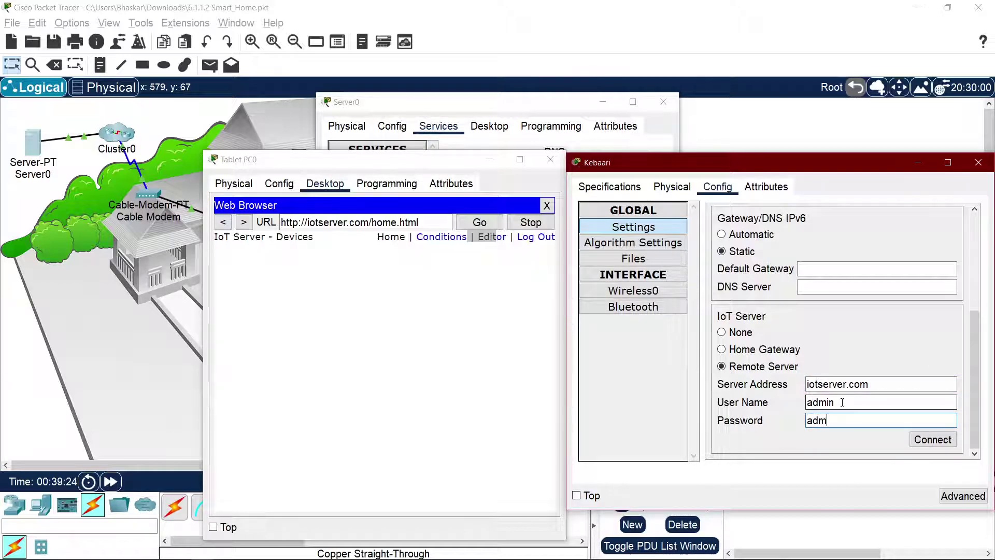
left_click(919, 441)
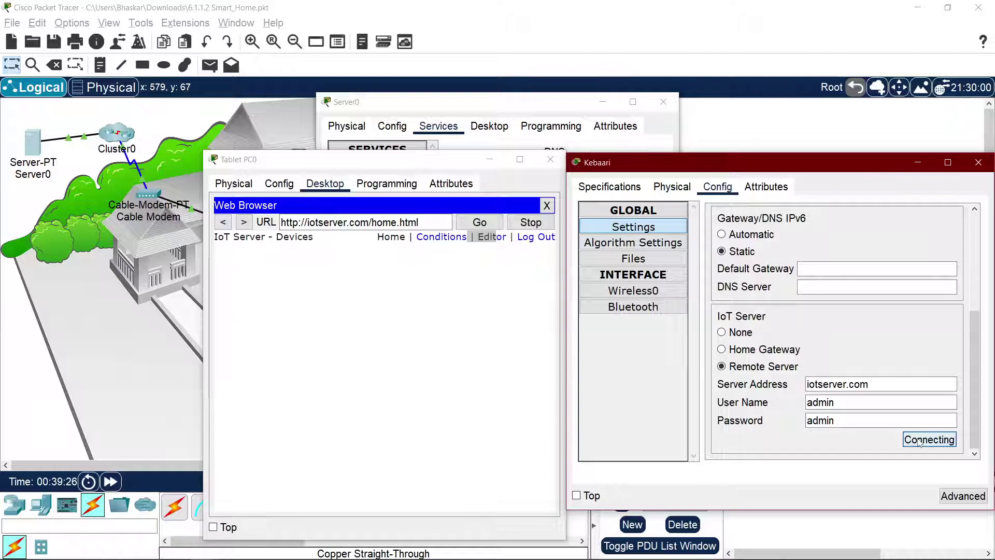
Step: Check the tablet's IoT server Conditions, Editor and device list pages
left_click(403, 260)
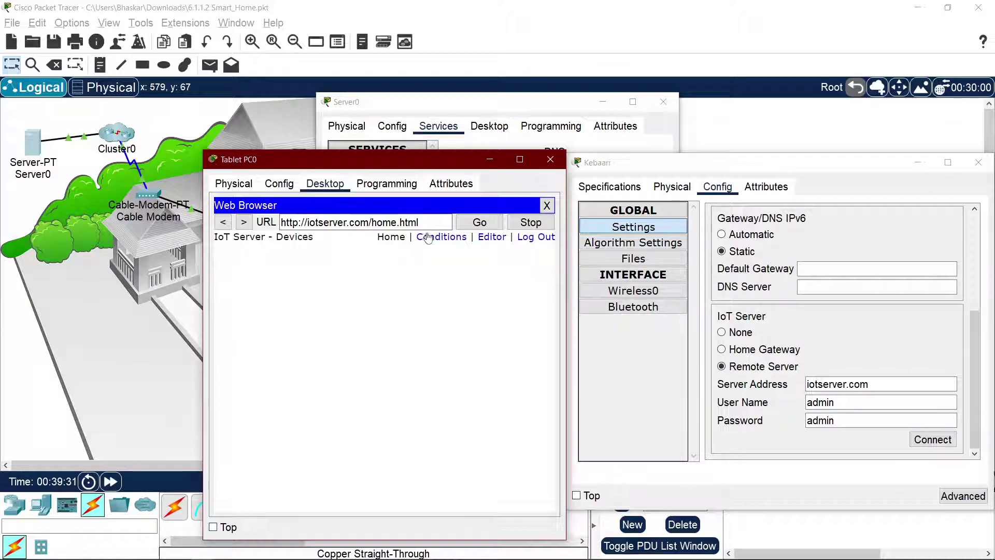
left_click(428, 238)
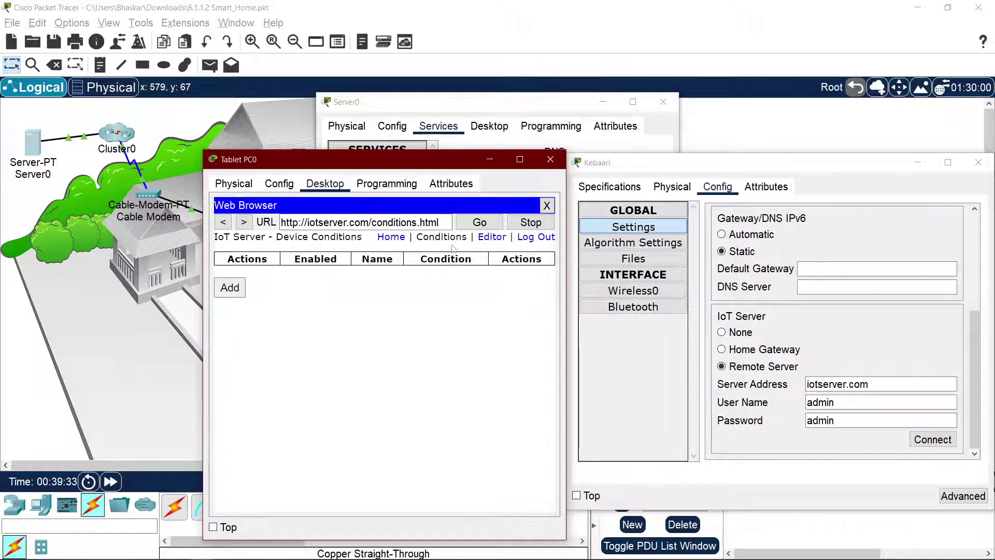
left_click(485, 238)
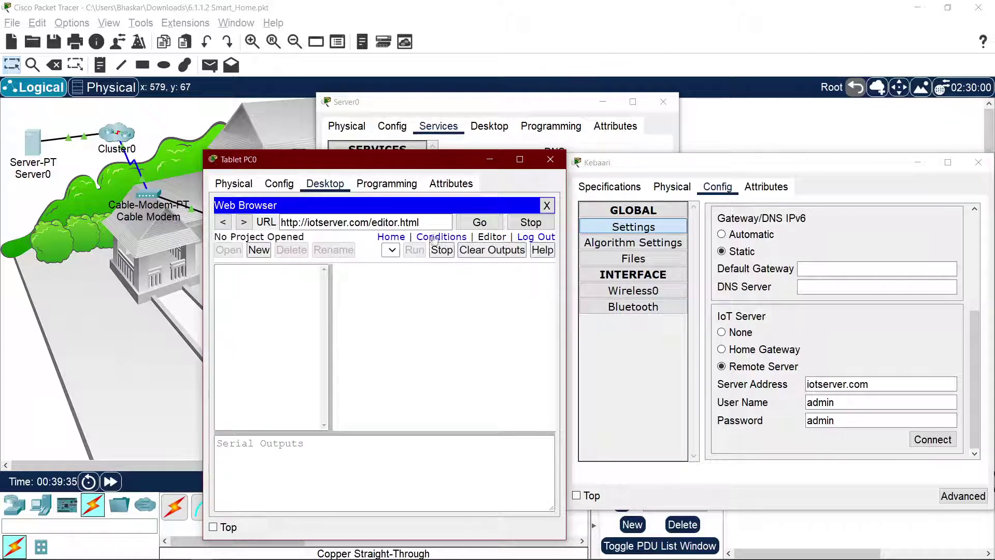
left_click(404, 238)
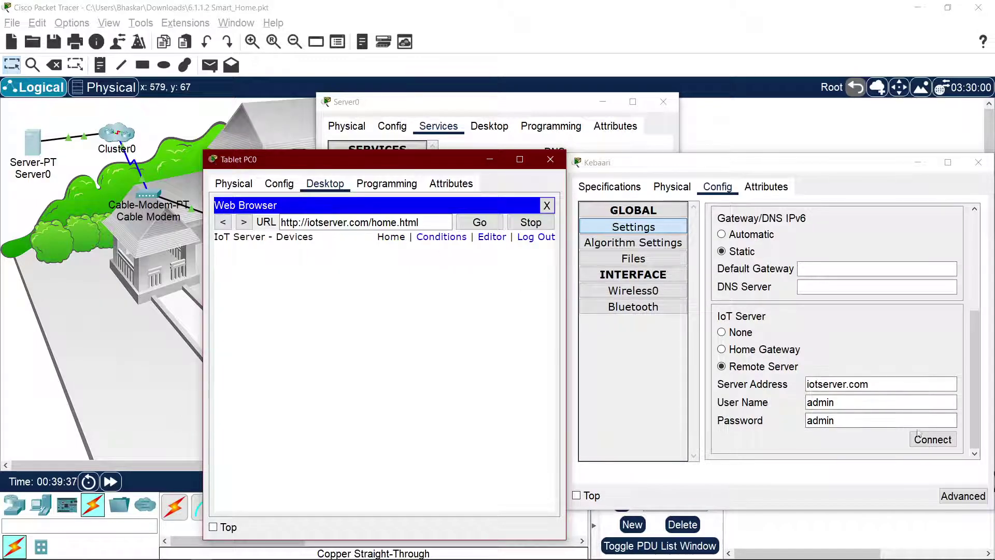
left_click(934, 440)
double_click(837, 384)
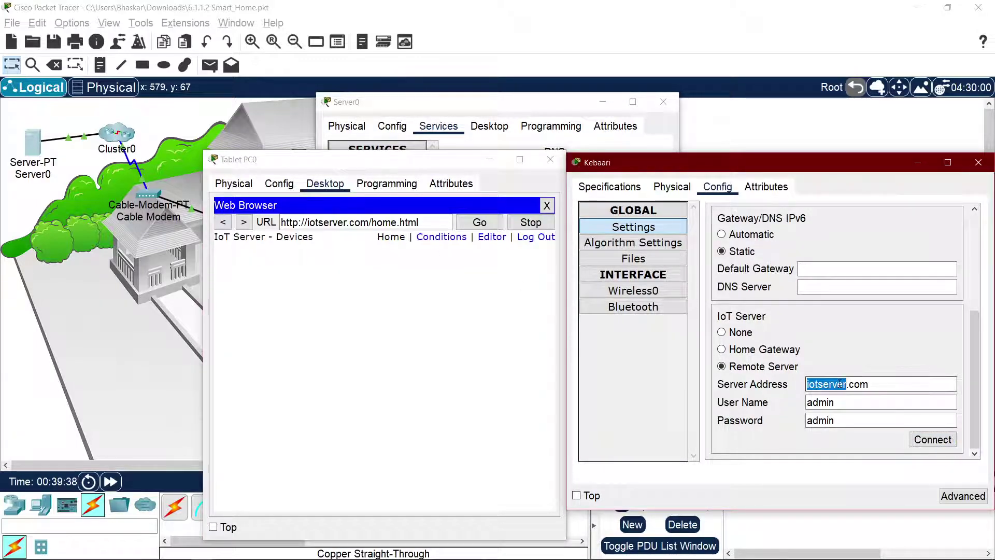
triple_click(841, 384)
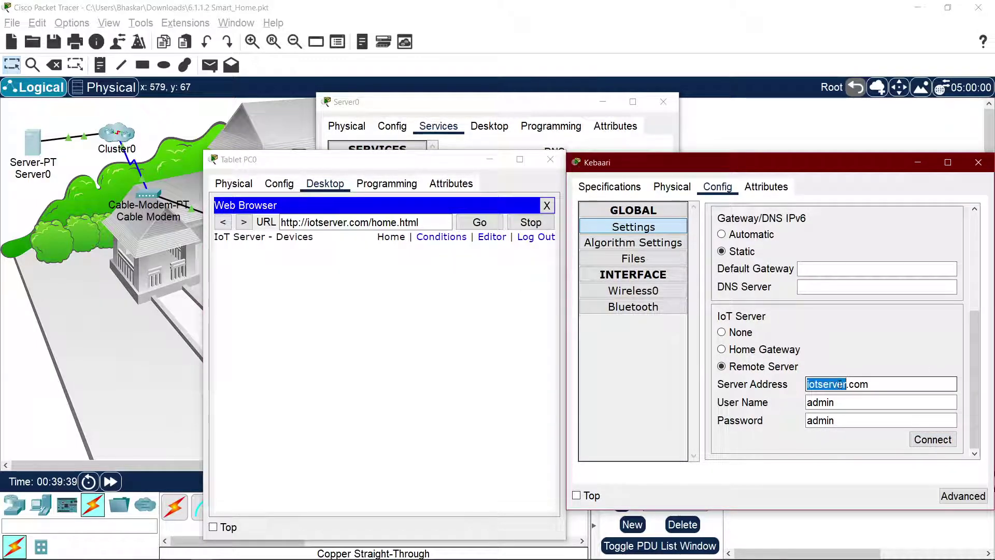
triple_click(840, 384)
type("200.0.")
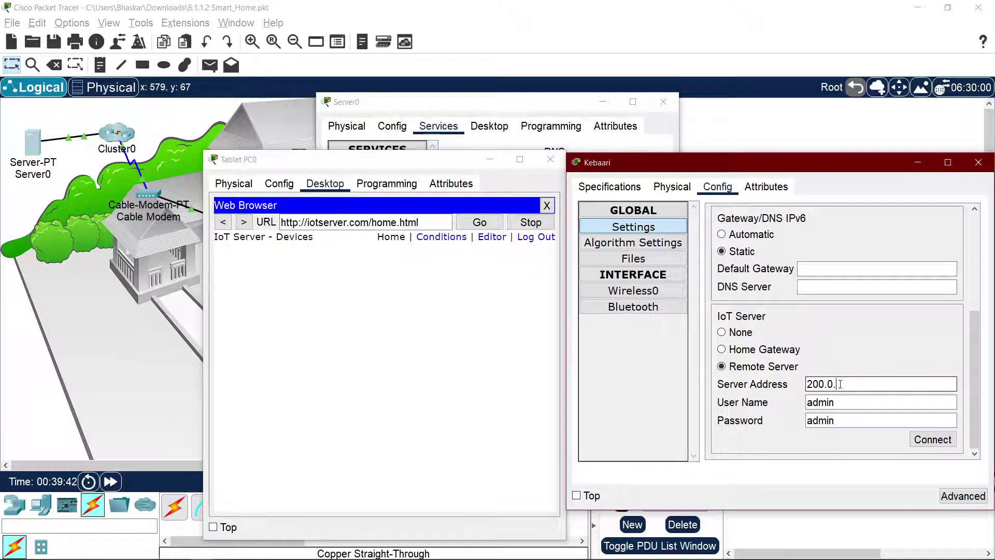
type("0.10")
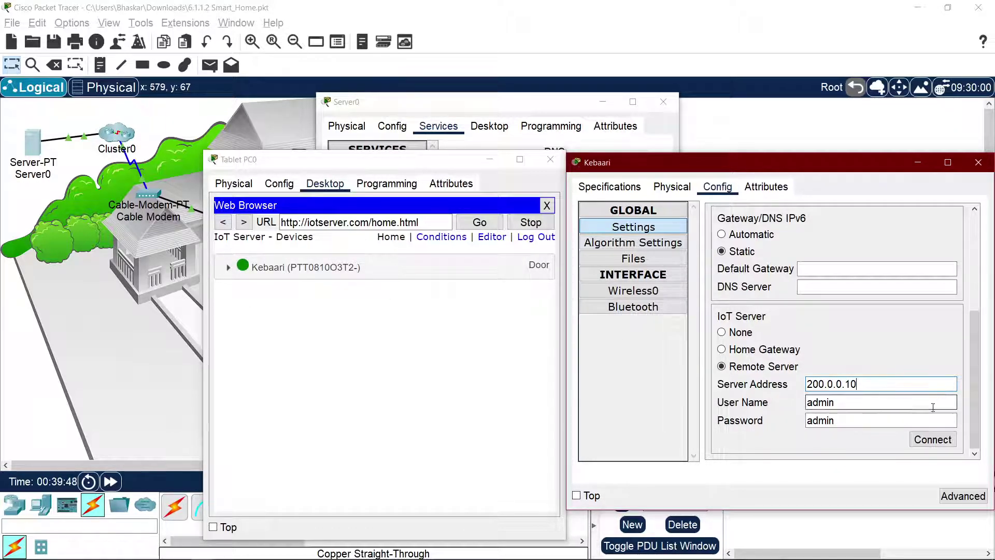
left_click(933, 439)
double_click(846, 384)
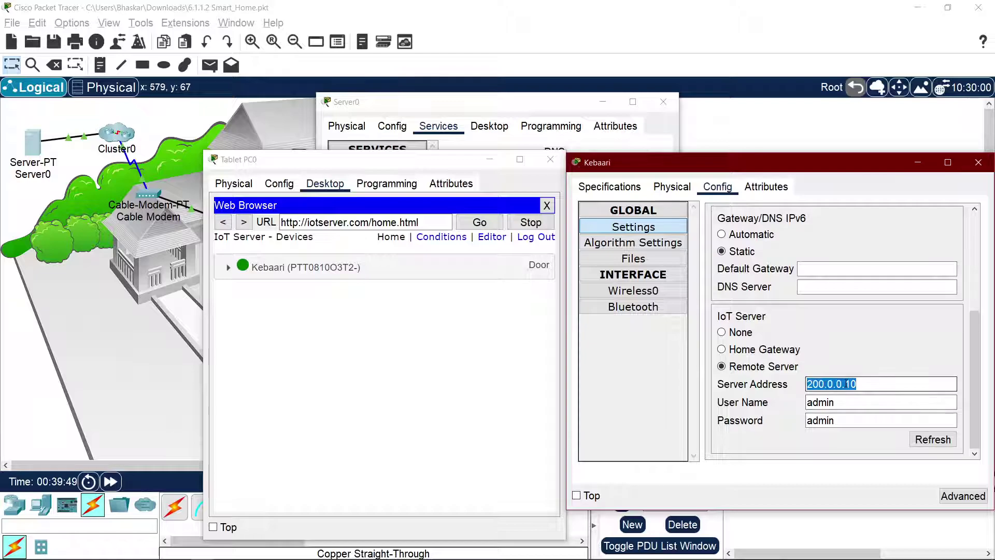
type("iotserver.com")
left_click(935, 444)
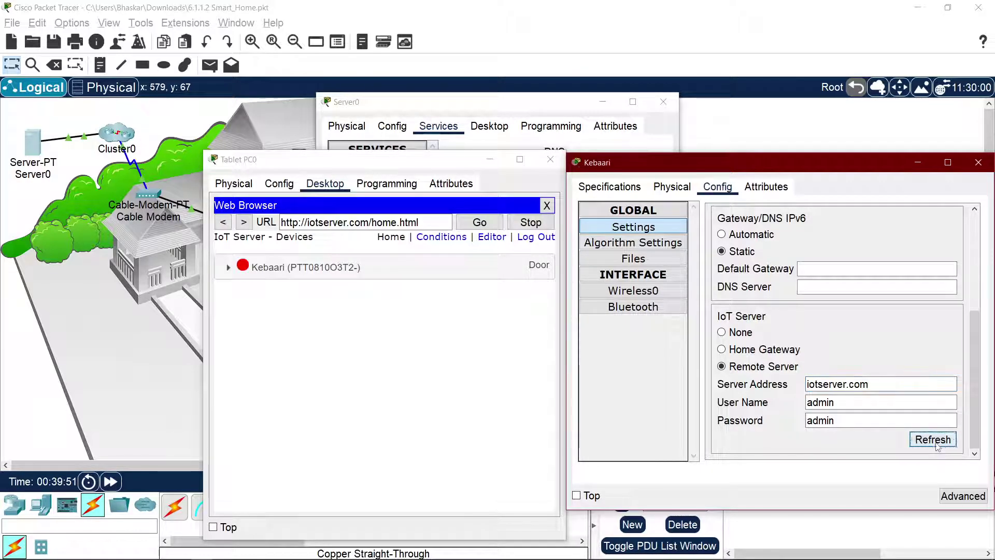
left_click(937, 442)
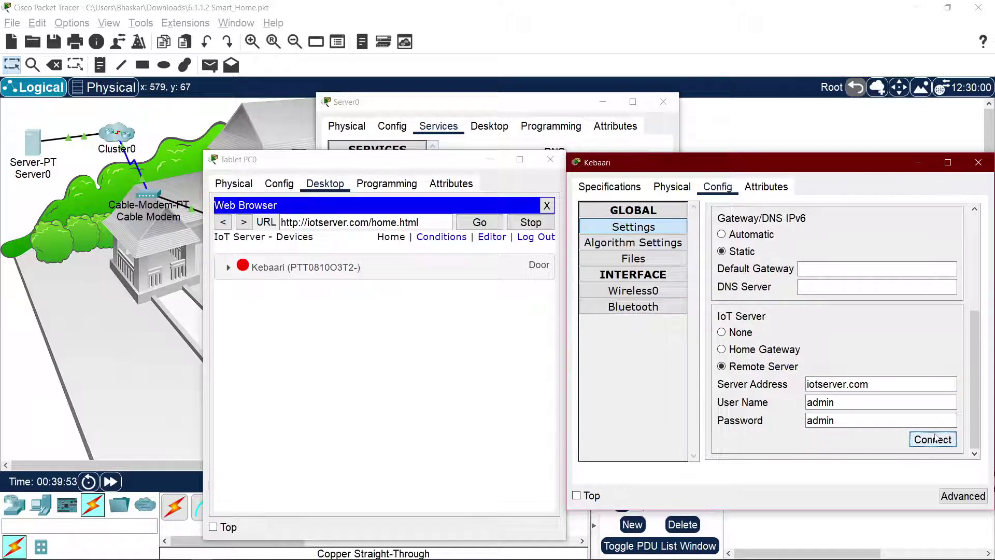
left_click(933, 439)
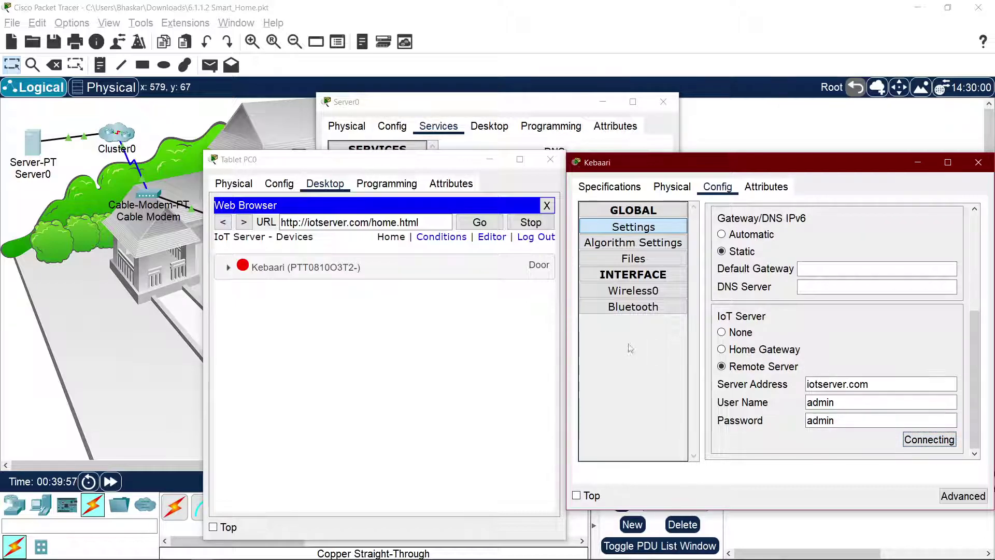
left_click(48, 145)
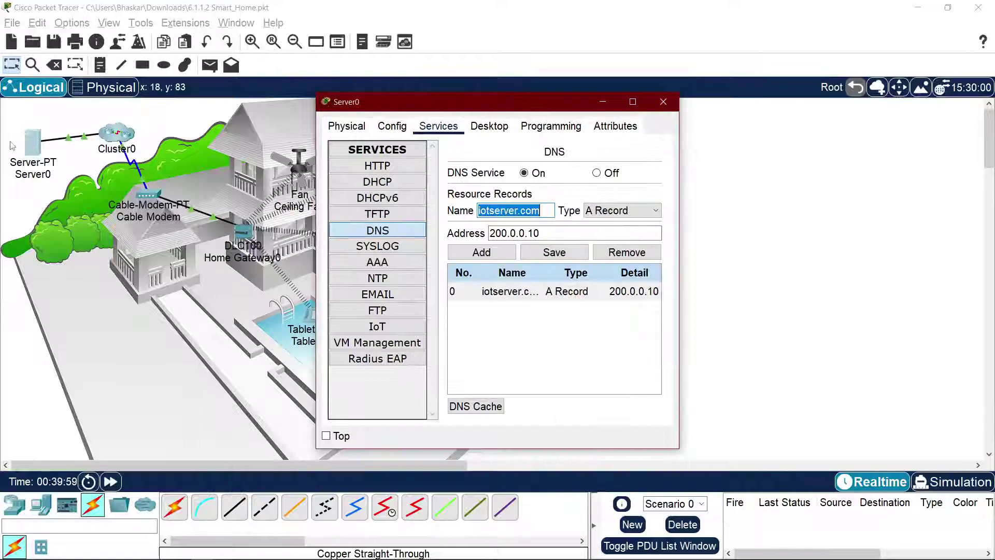
Step: Show Server0's DNS service settings and widen the window
left_click(402, 130)
left_click(437, 130)
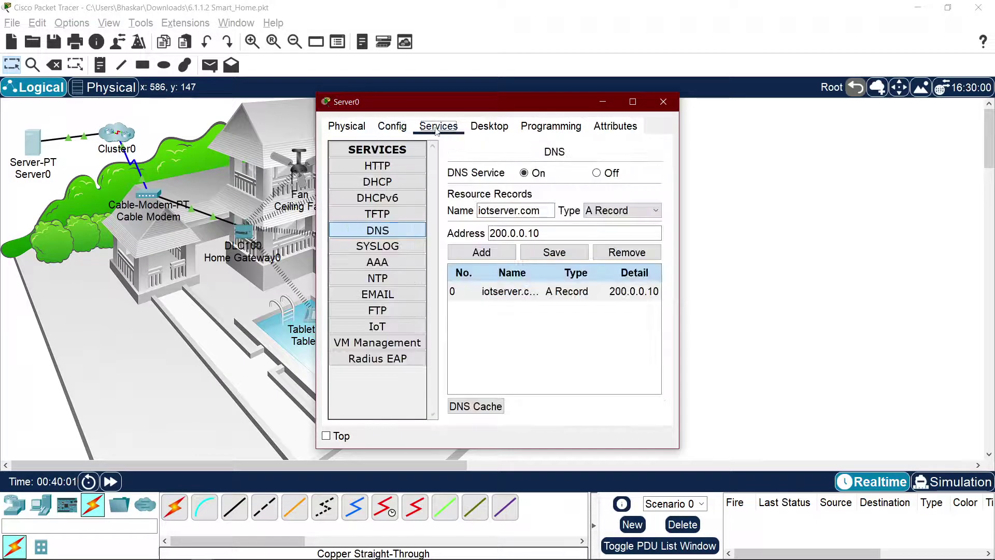
left_click(391, 237)
left_click_drag(754, 264, 907, 278)
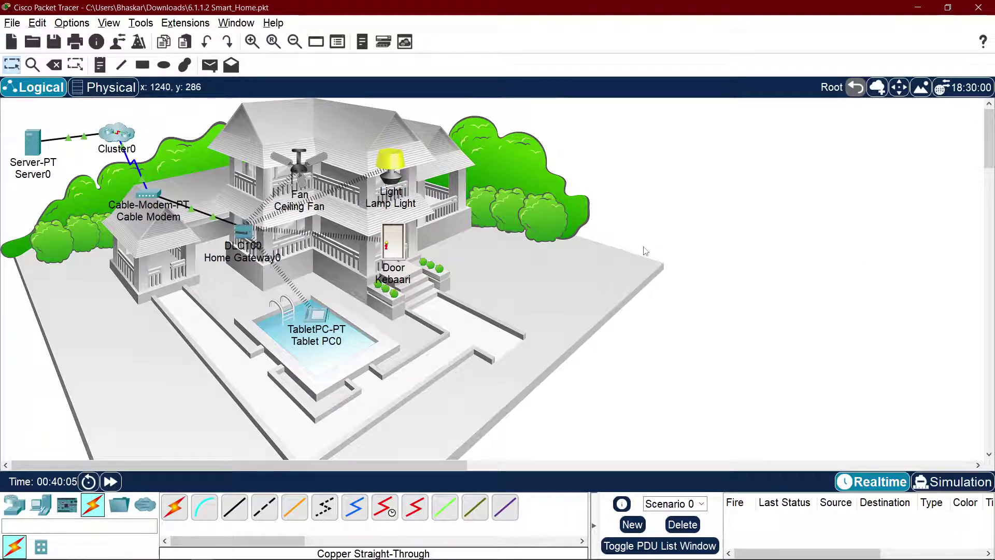
key("alt+Tab")
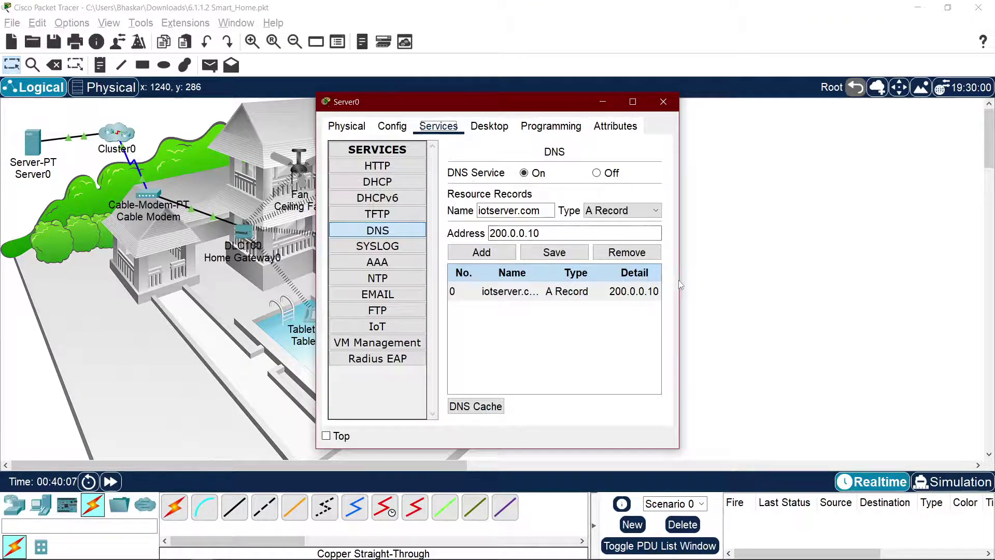
left_click_drag(679, 280, 951, 280)
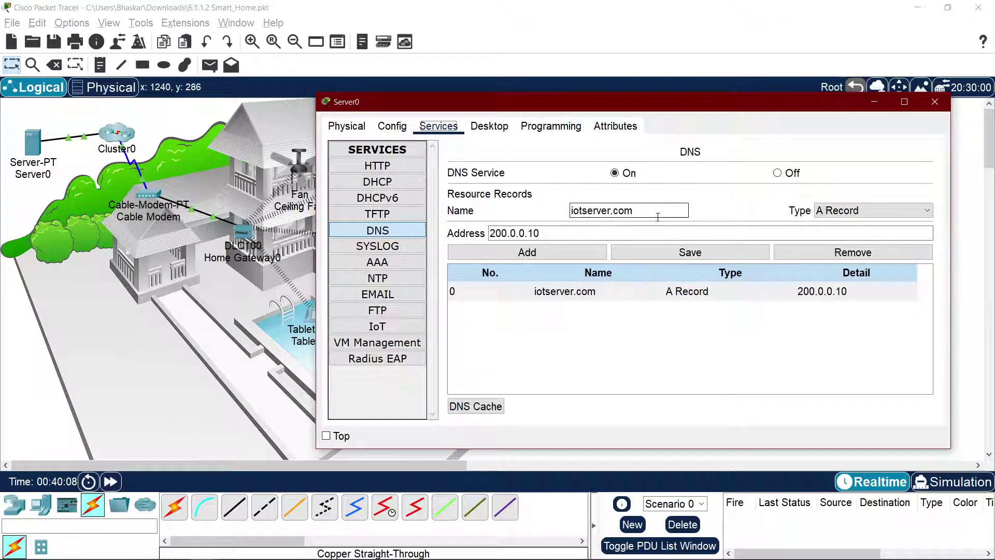
left_click(845, 211)
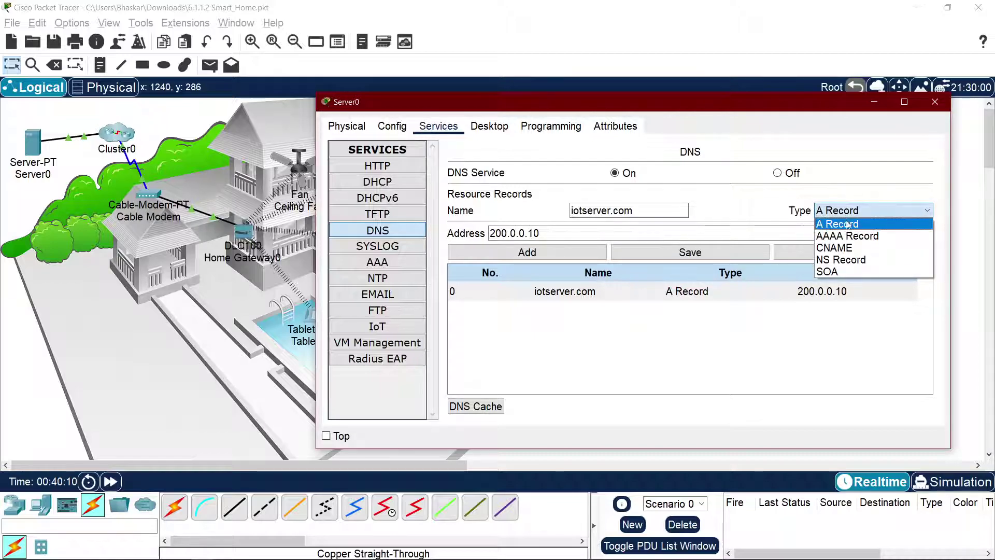
left_click(849, 237)
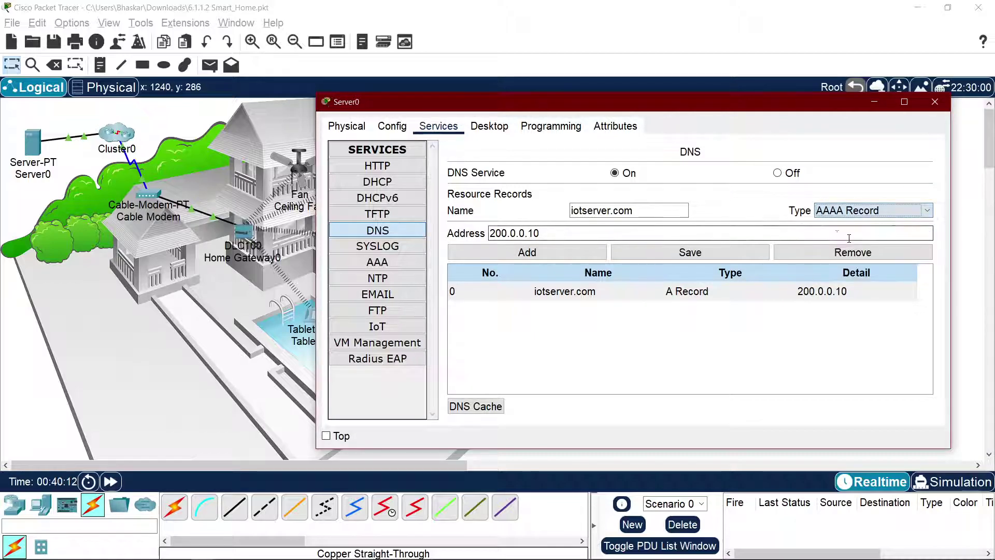
left_click(842, 211)
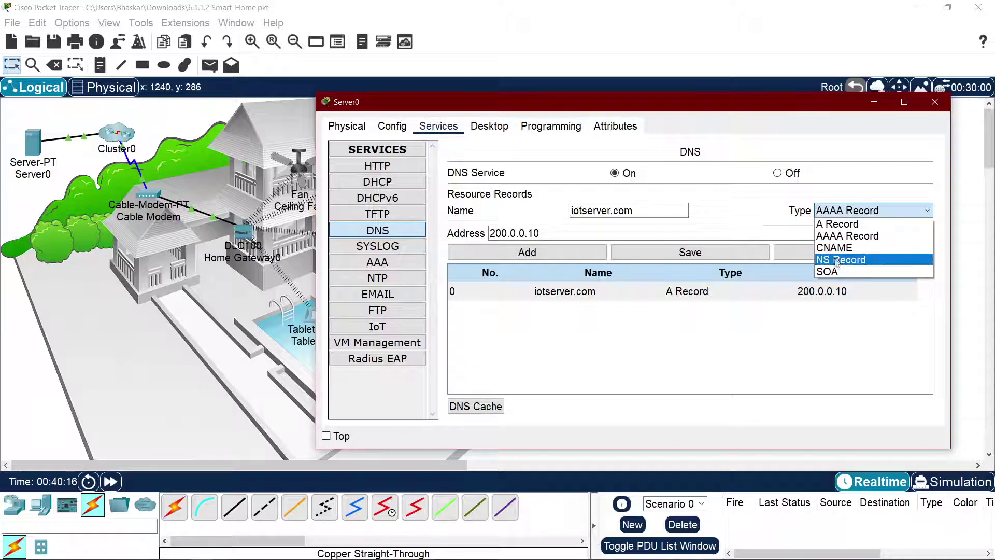
left_click(749, 213)
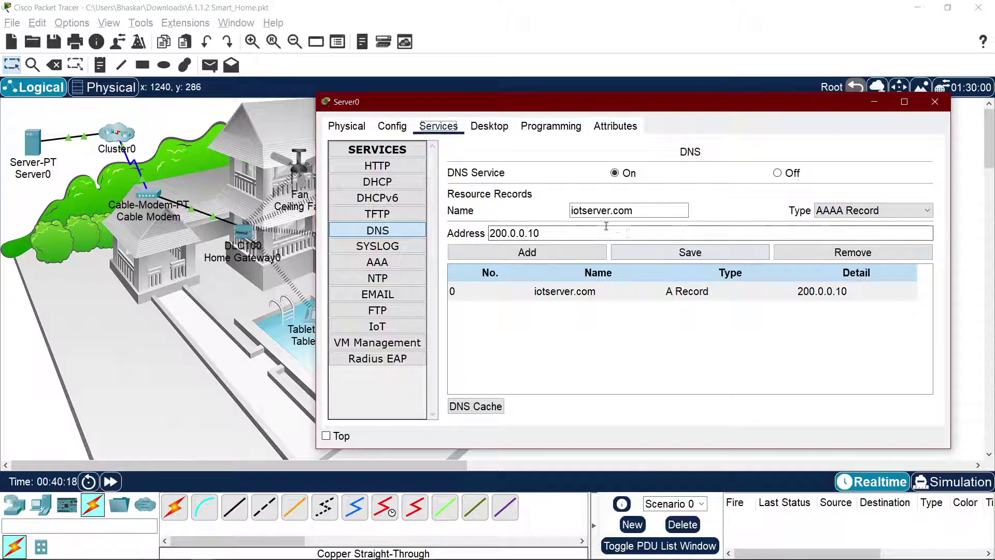
left_click(573, 211)
type("w")
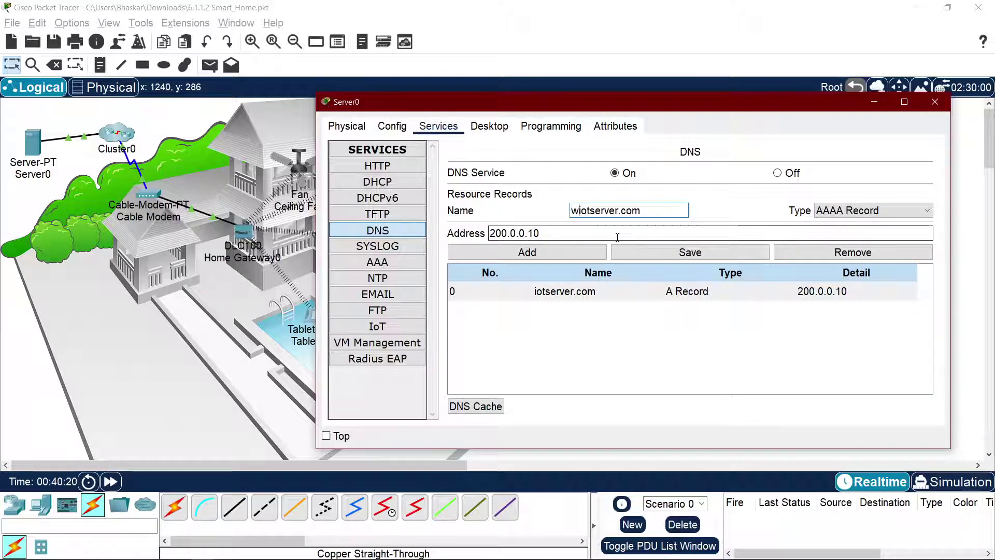
type("ww.")
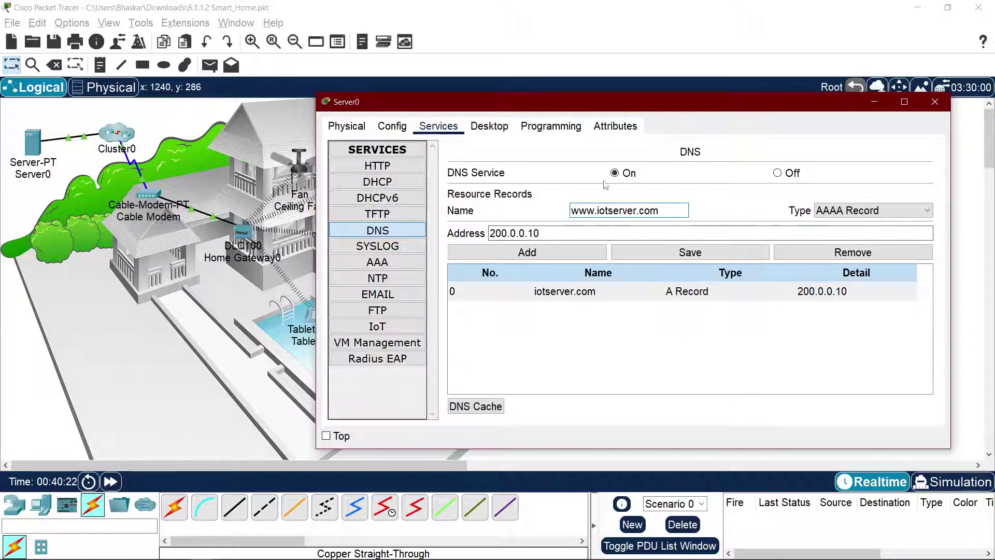
left_click(564, 254)
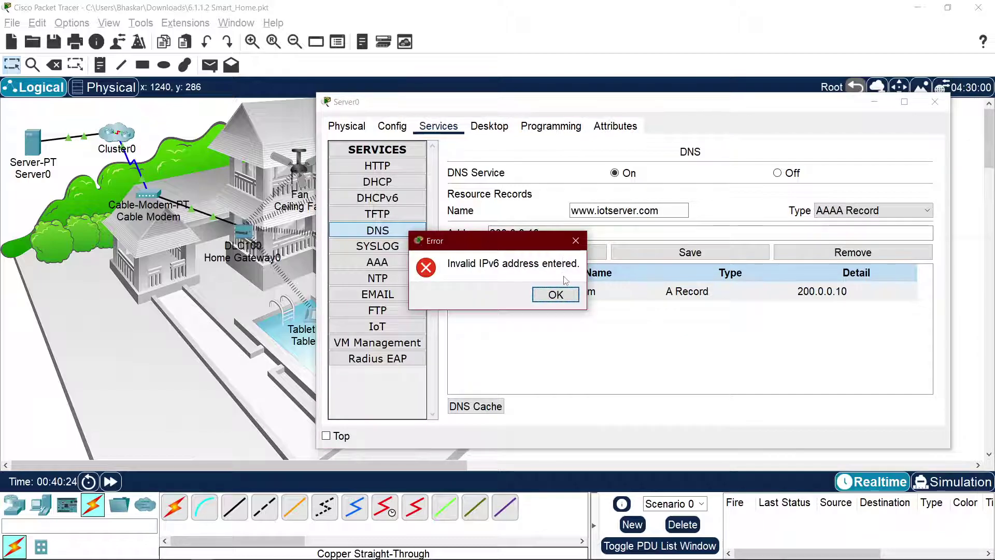
left_click(555, 295)
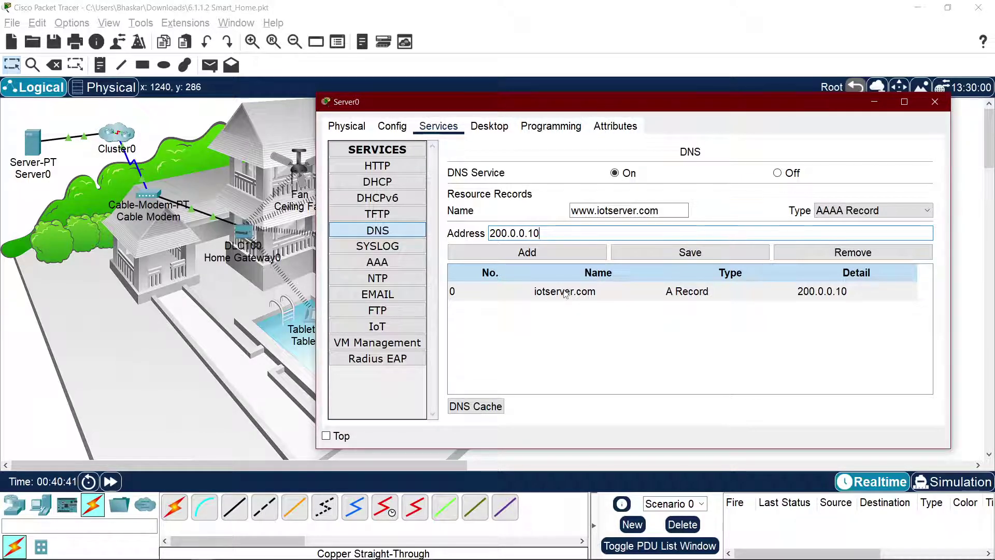
key("super")
left_click(251, 550)
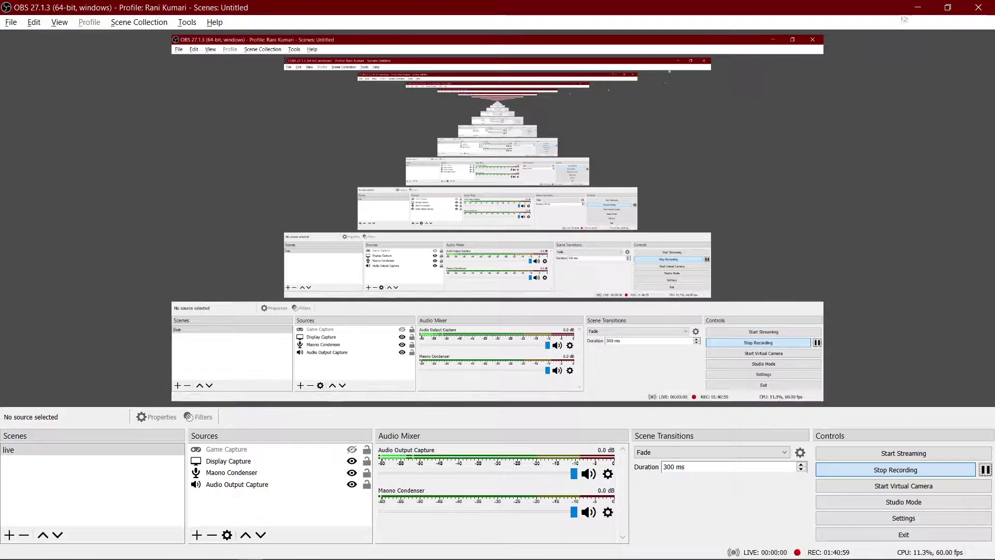
Step: Play the course video full screen, pausing at 5:03 on the smoke detector's remote-server setup
left_click(922, 8)
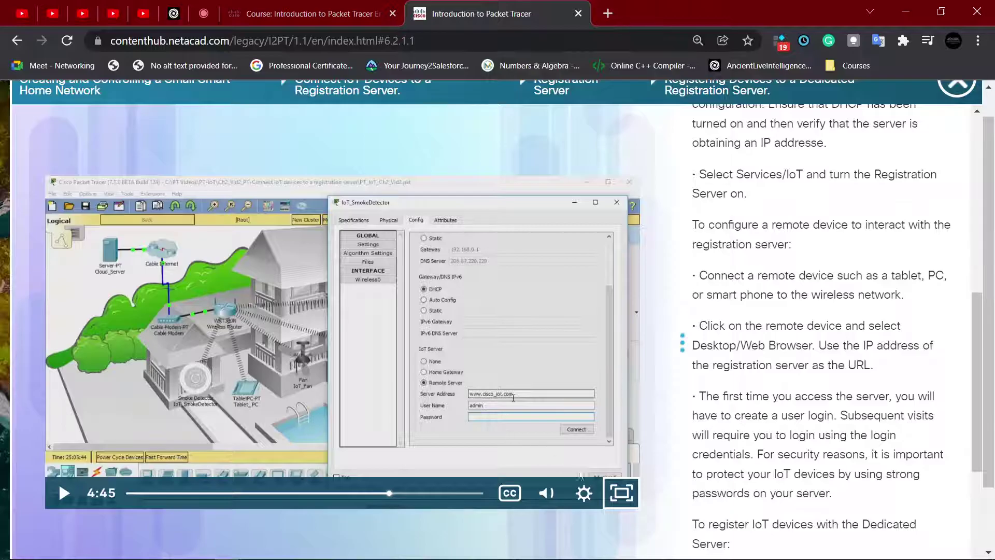
left_click(621, 493)
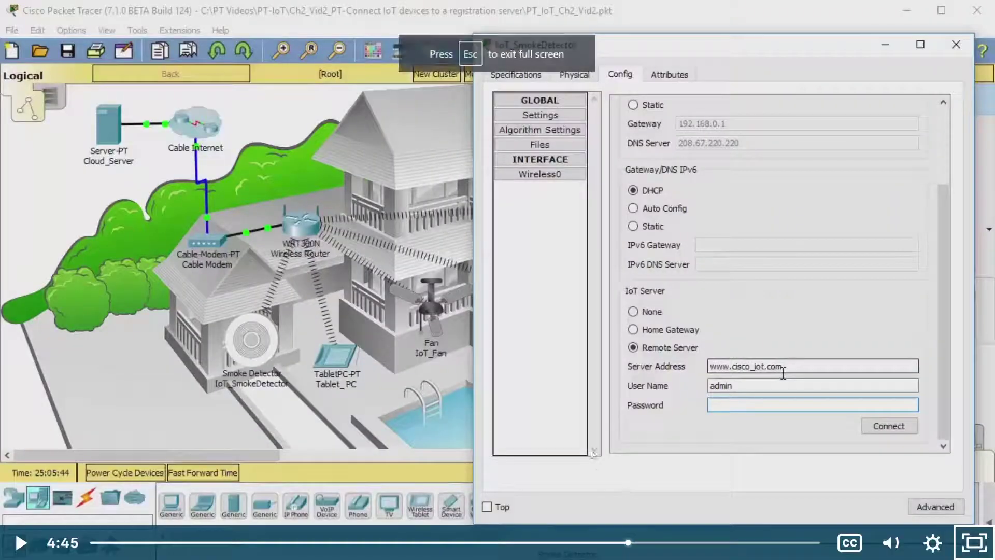
left_click(565, 346)
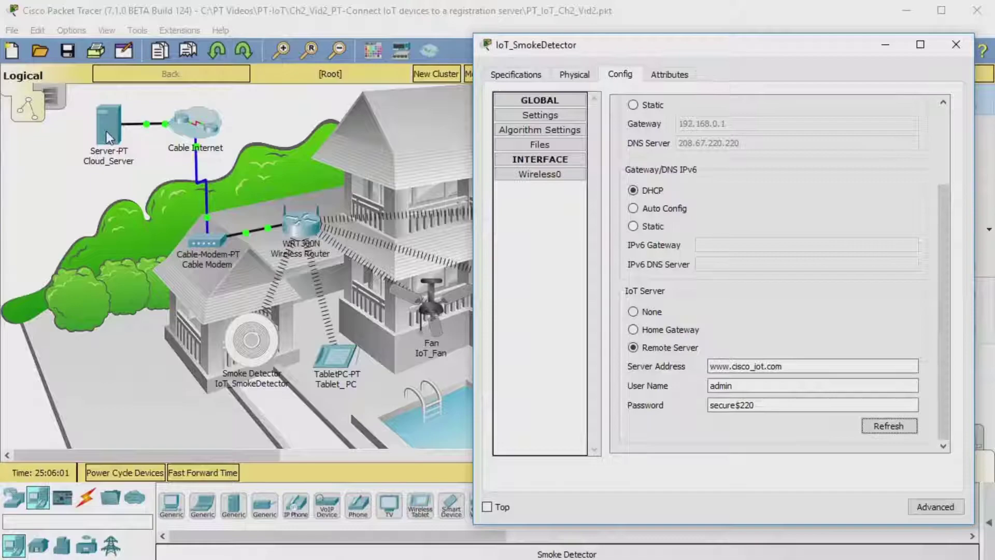
key("space")
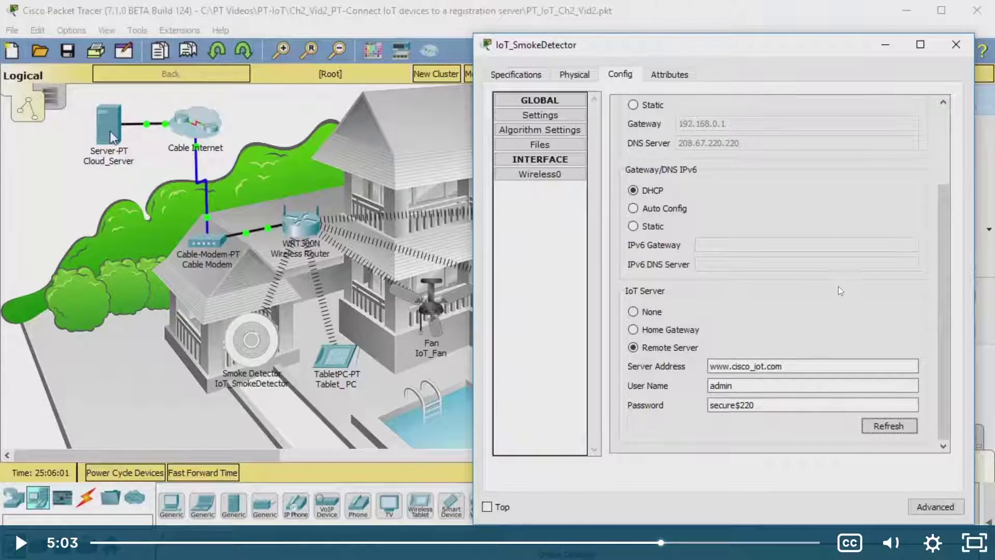
left_click(765, 281)
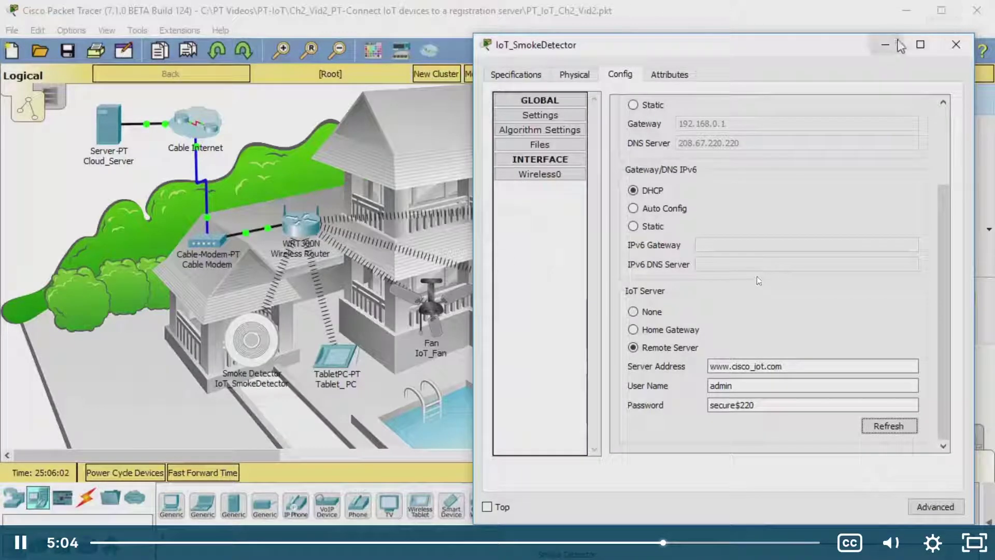
left_click(756, 275)
key("alt+Tab")
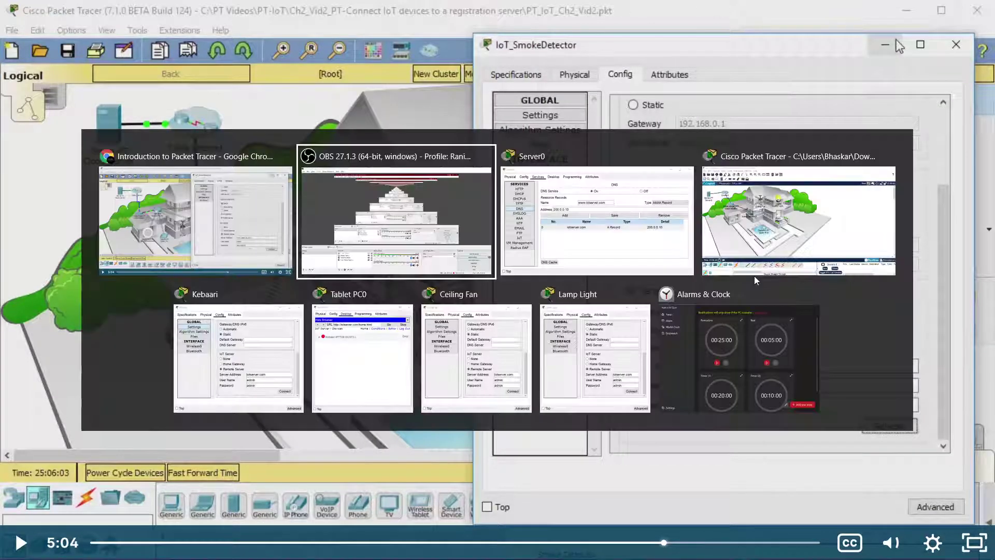
key("alt+Tab")
key("alt+Tab")
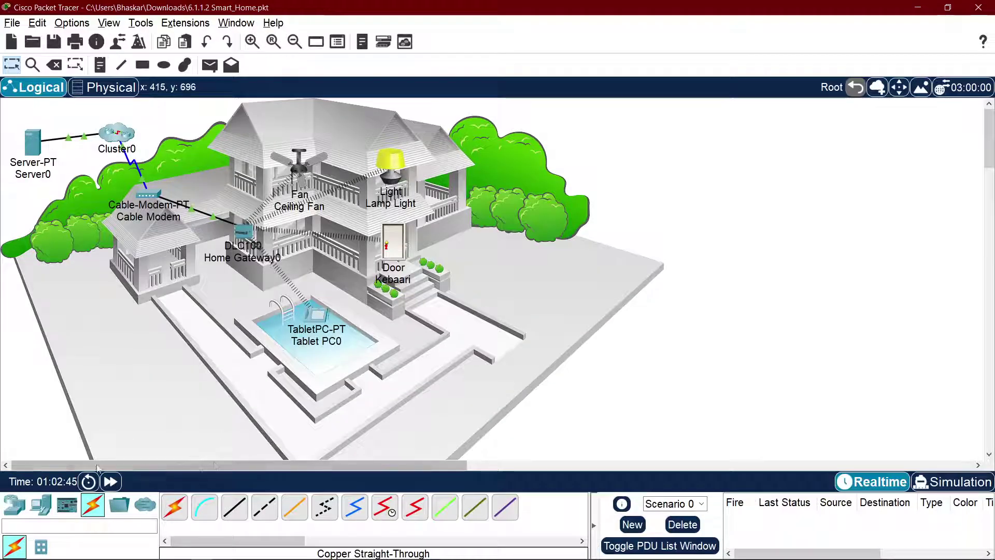
Step: Place a Smoke Detector from End Devices > Home on the walkway left of the pool
left_click(15, 506)
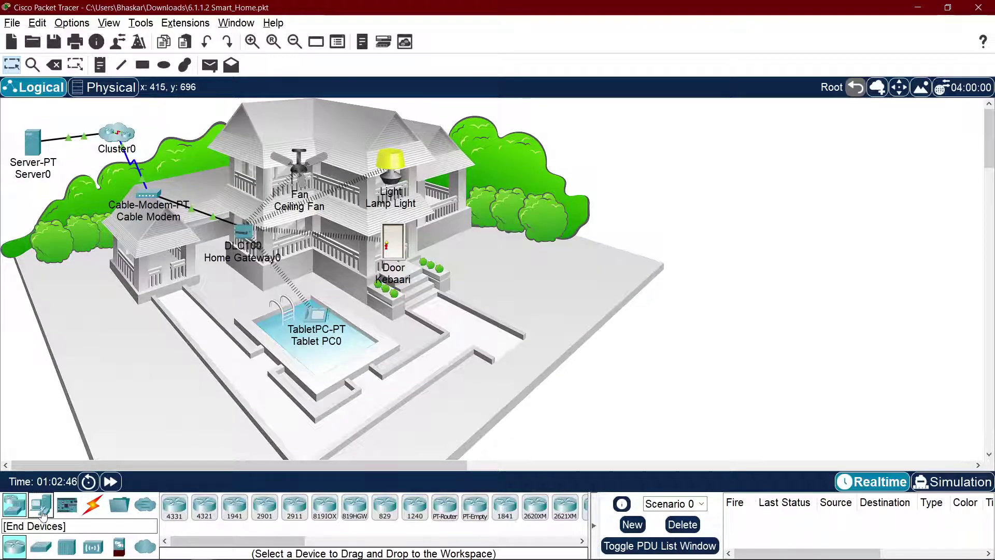
left_click(41, 506)
left_click(41, 546)
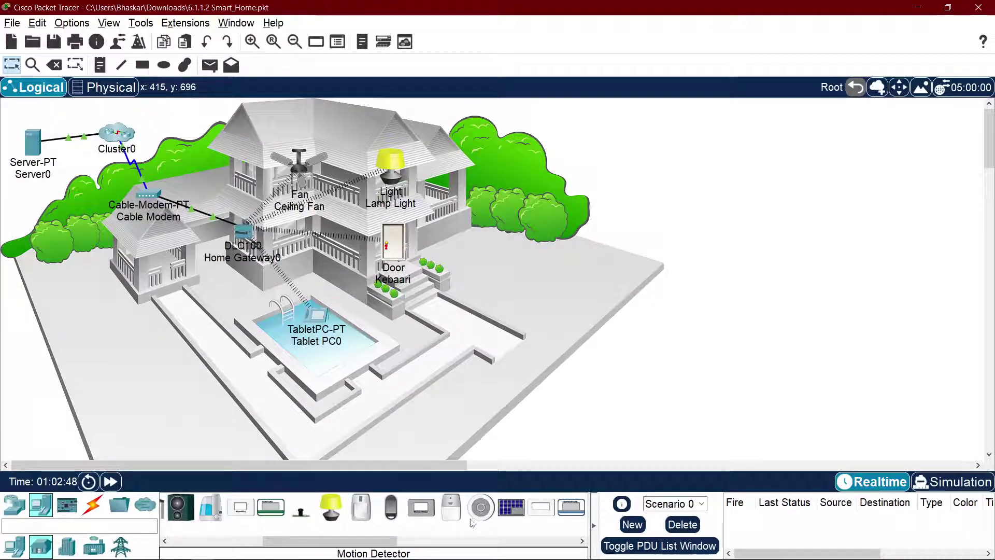
left_click(481, 507)
left_click(248, 311)
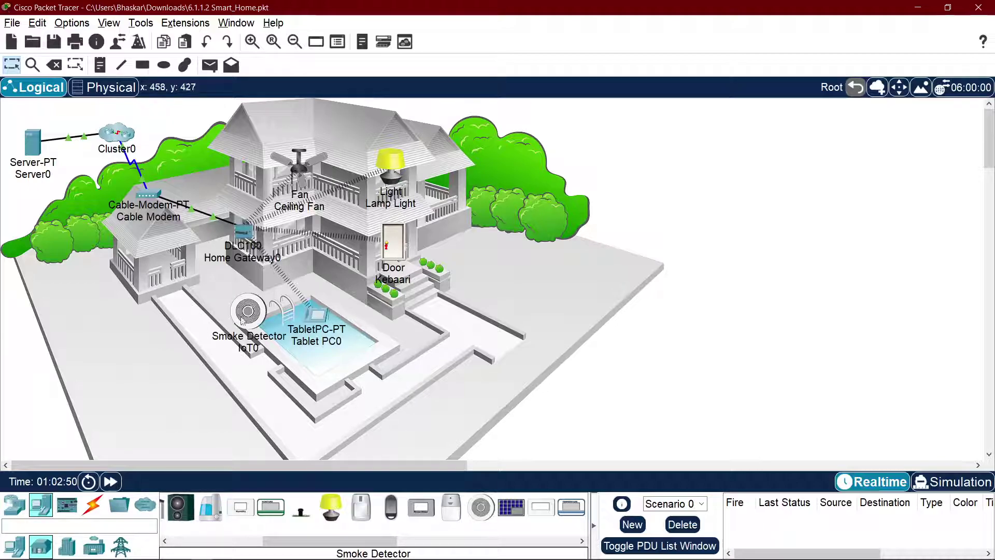
left_click_drag(247, 309, 184, 311)
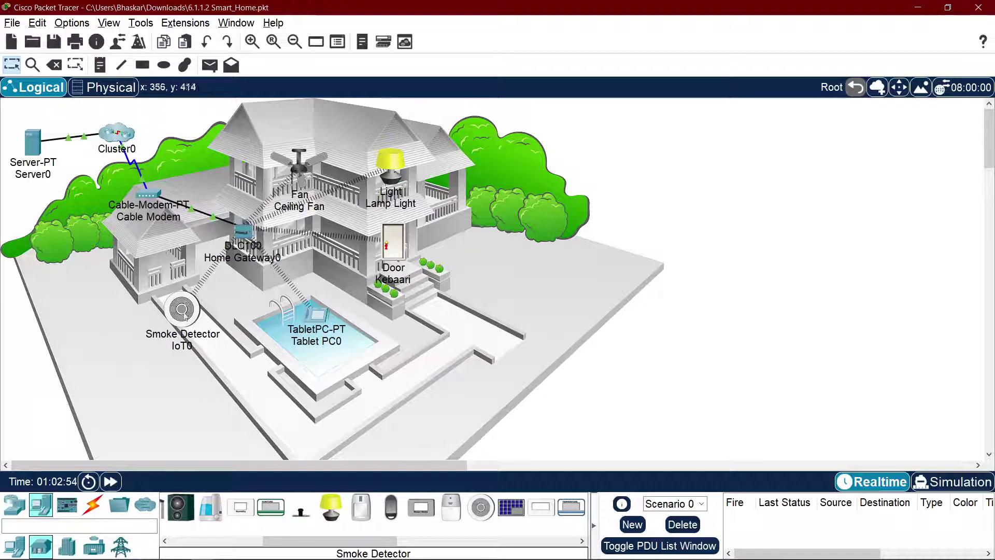
Step: Open the smoke detector's Config and keep IPv4 addressing on DHCP
left_click(182, 310)
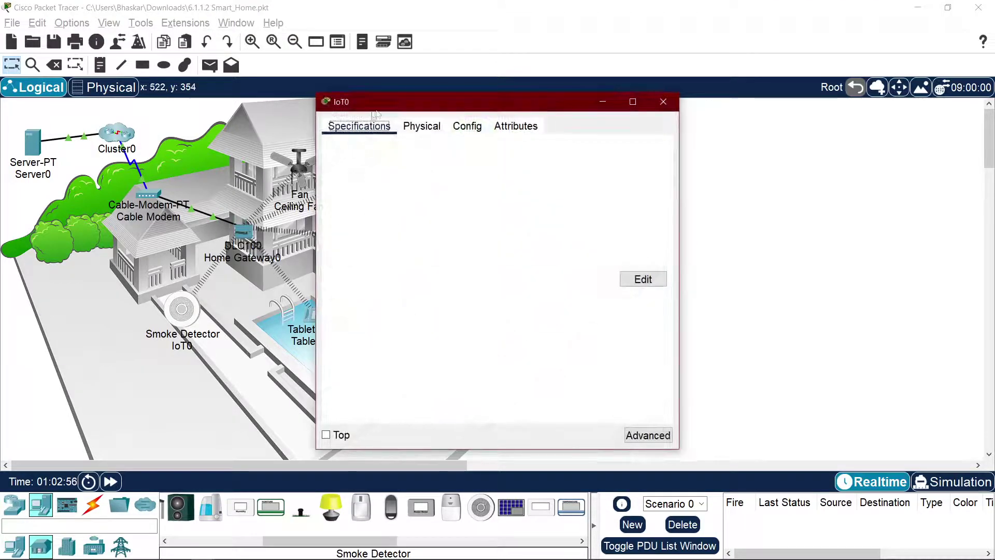
left_click(420, 127)
left_click(457, 128)
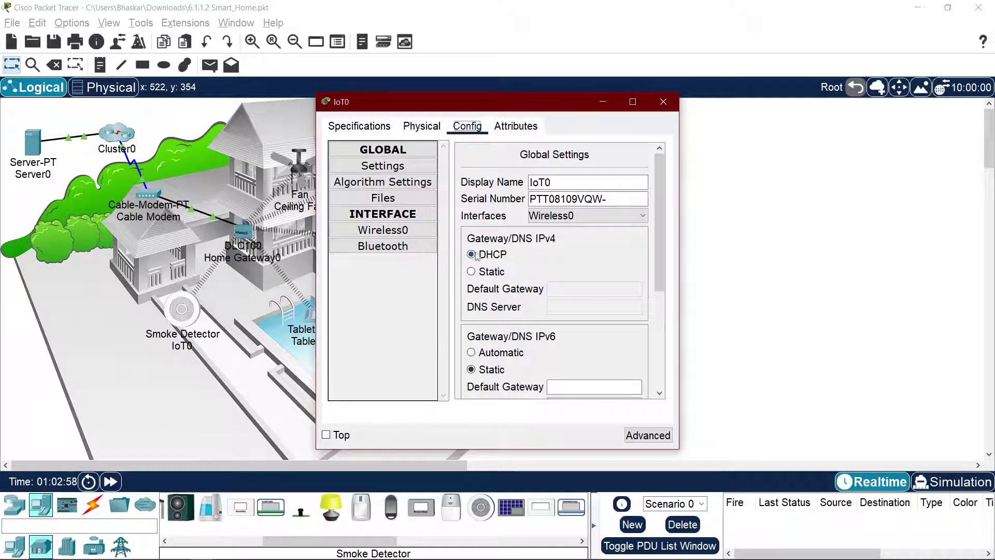
left_click(475, 271)
left_click(486, 259)
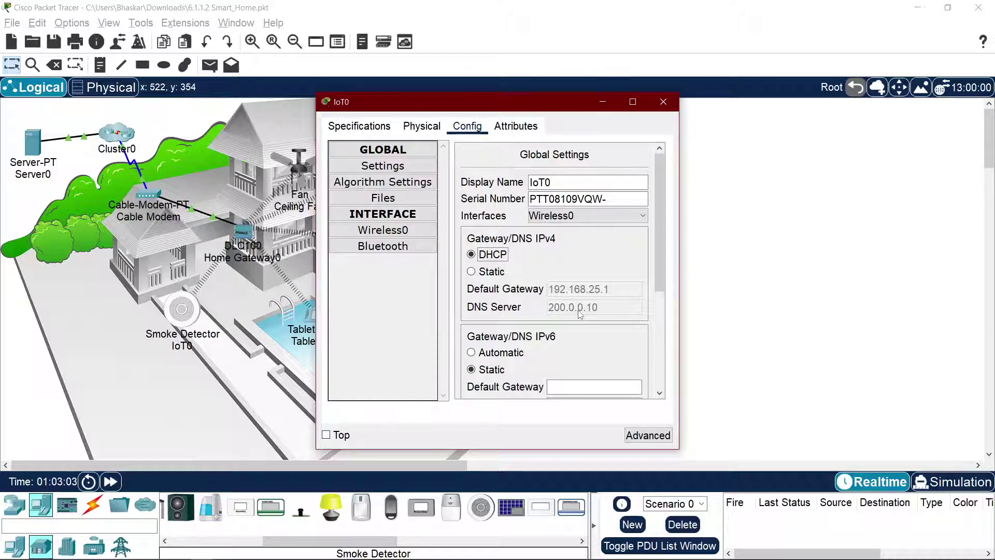
scroll(576, 314, "down", 5)
Step: Set the smoke detector to Remote Server iotserver.com with the server's login credentials and connect
left_click(505, 307)
left_click(595, 324)
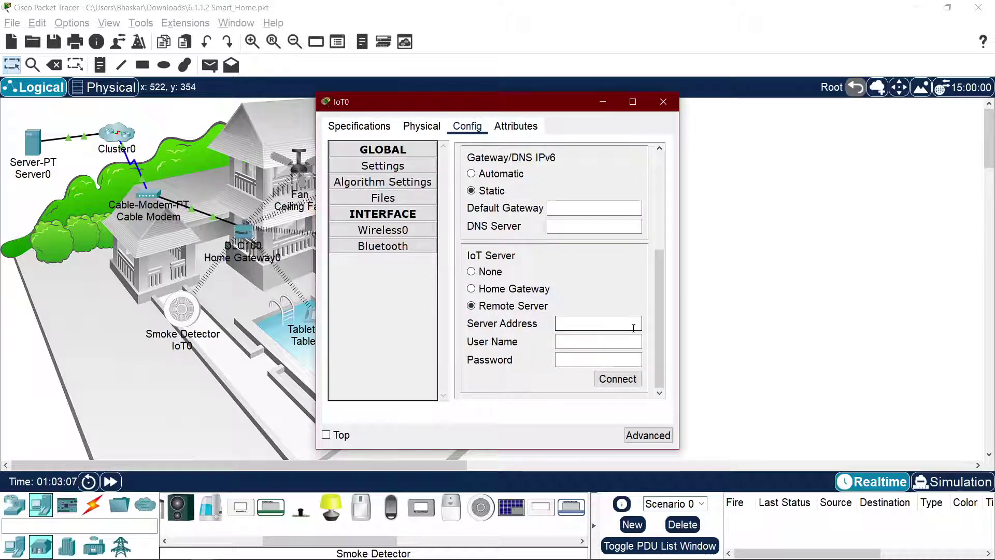
type("iotserver.com")
key("Tab")
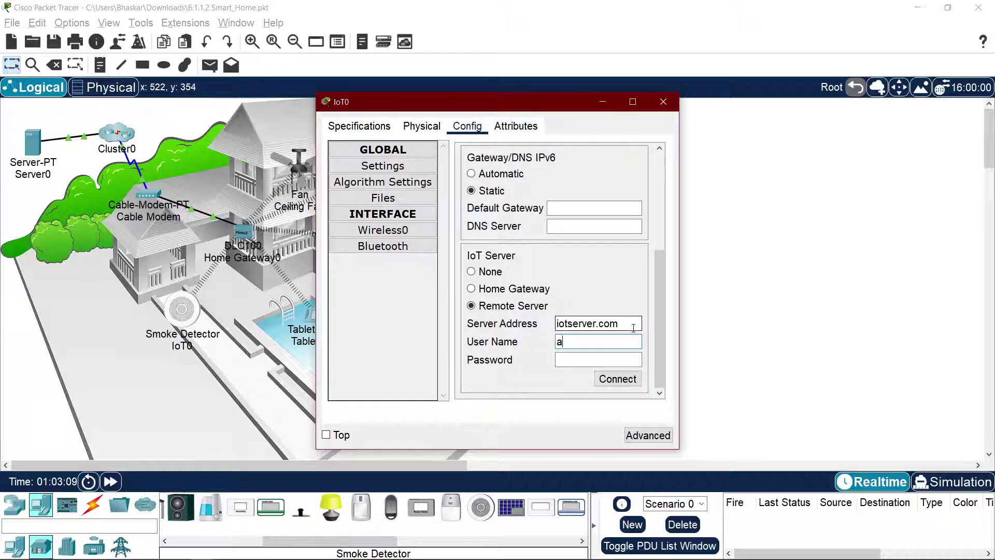
type("admin")
key("Tab")
type("a")
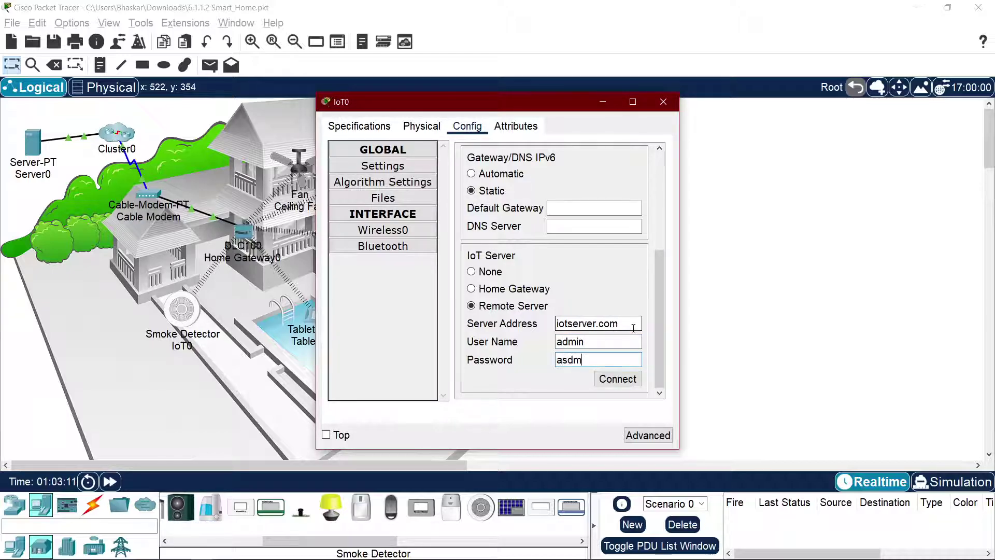
type("s")
key("BackSpace")
type("dmin")
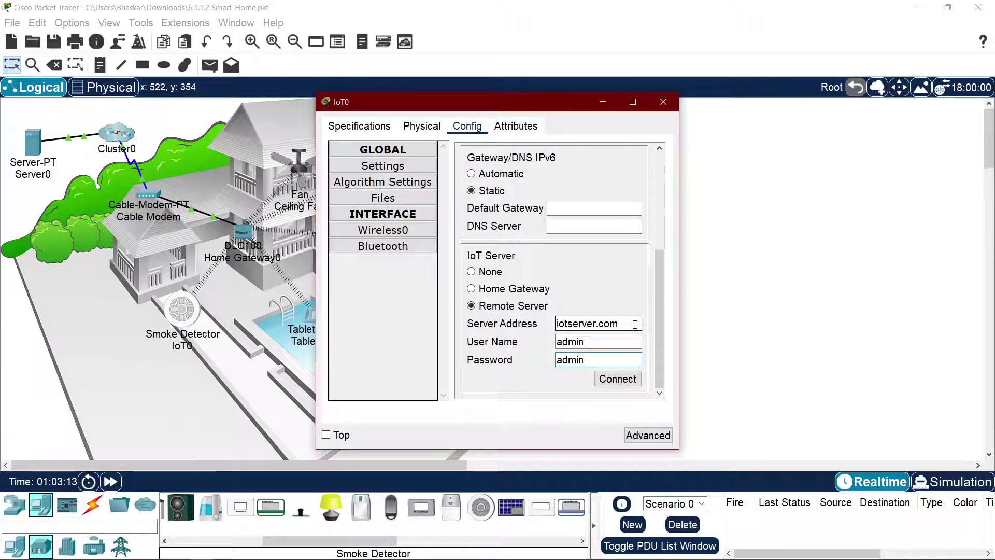
left_click(622, 378)
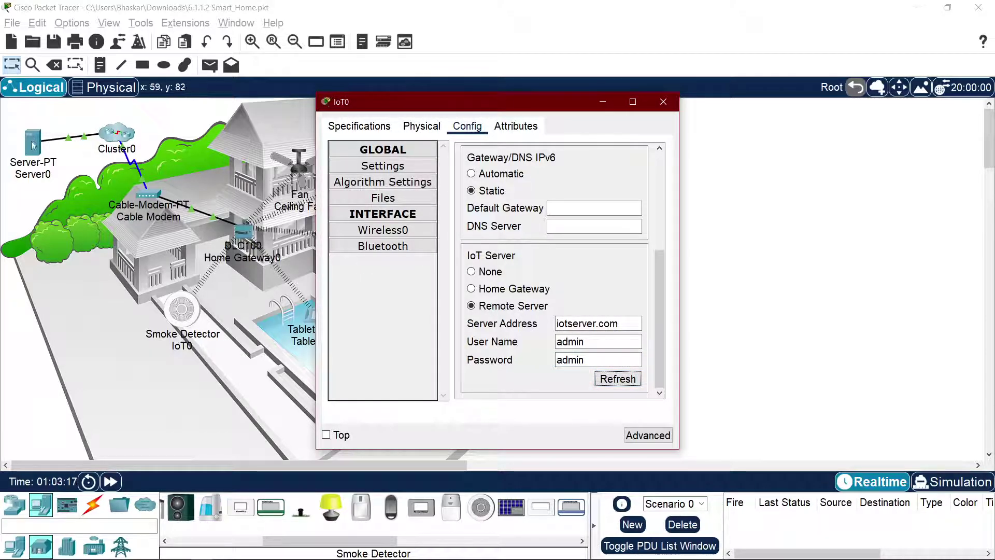
left_click(32, 143)
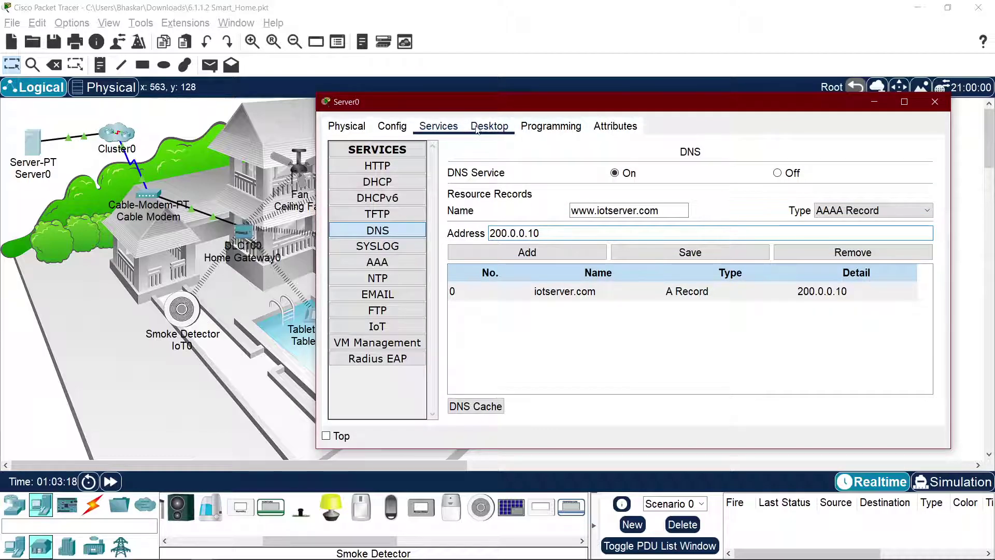
Step: Open the tablet's IoT device list and reconnect the Kebaari door to the server
left_click(306, 313)
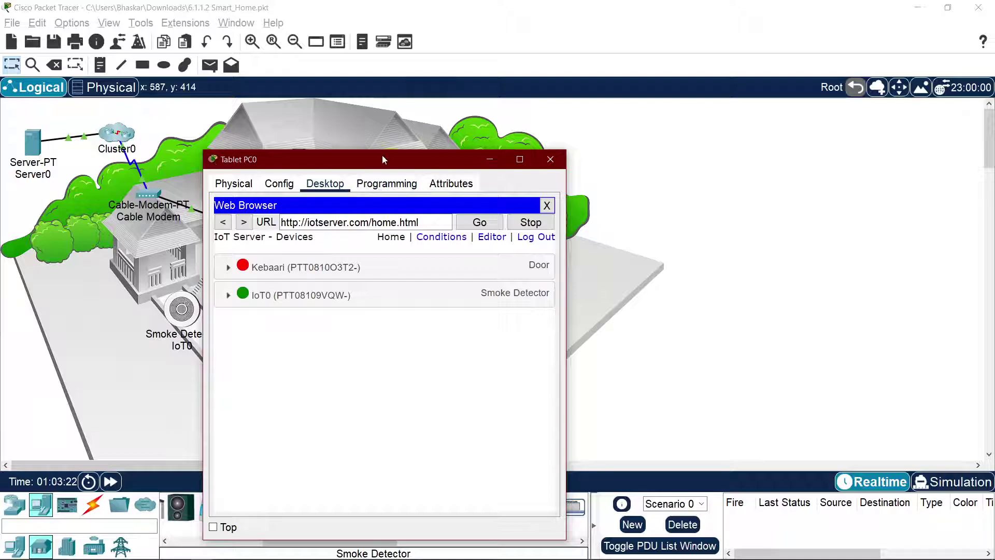
mouse_move(382, 154)
left_mouse_down()
mouse_move(798, 146)
mouse_move(781, 174)
mouse_move(328, 176)
mouse_move(367, 161)
left_mouse_up()
left_click(395, 252)
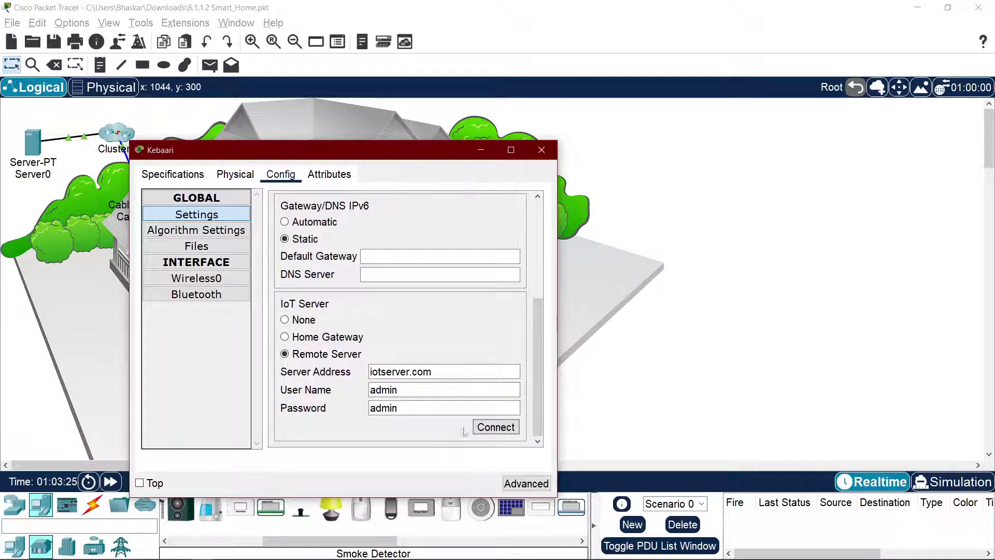
left_click(499, 431)
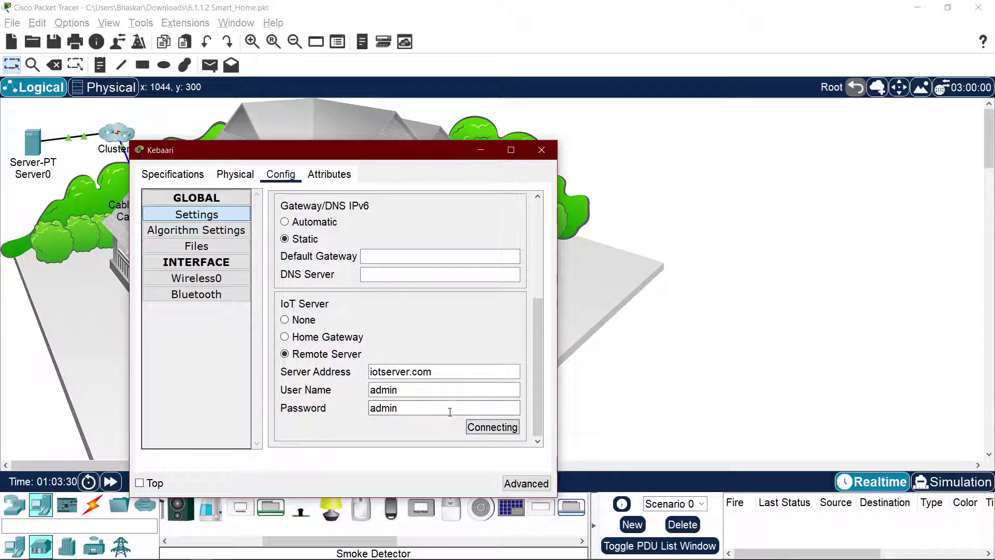
triple_click(457, 368)
key("ctrl+c")
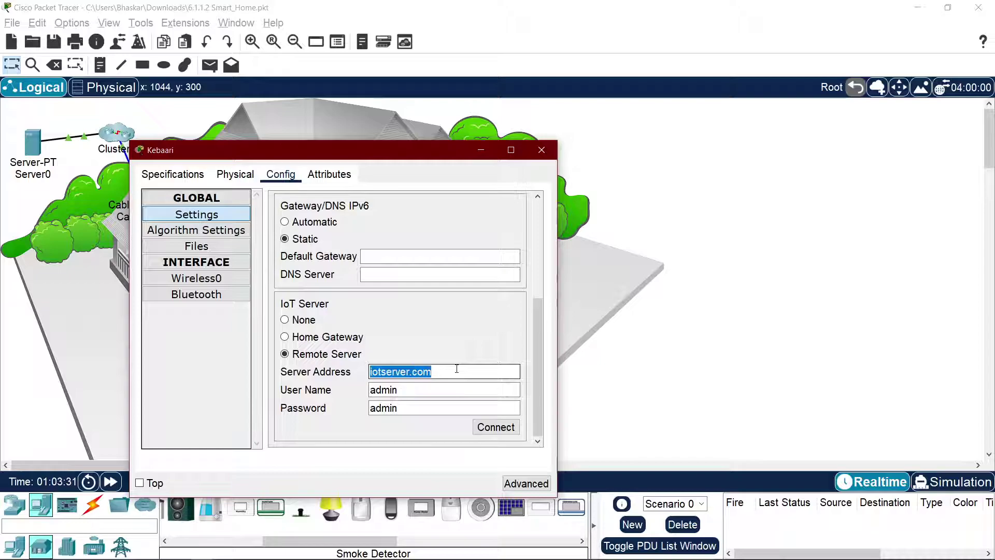
left_click(457, 369)
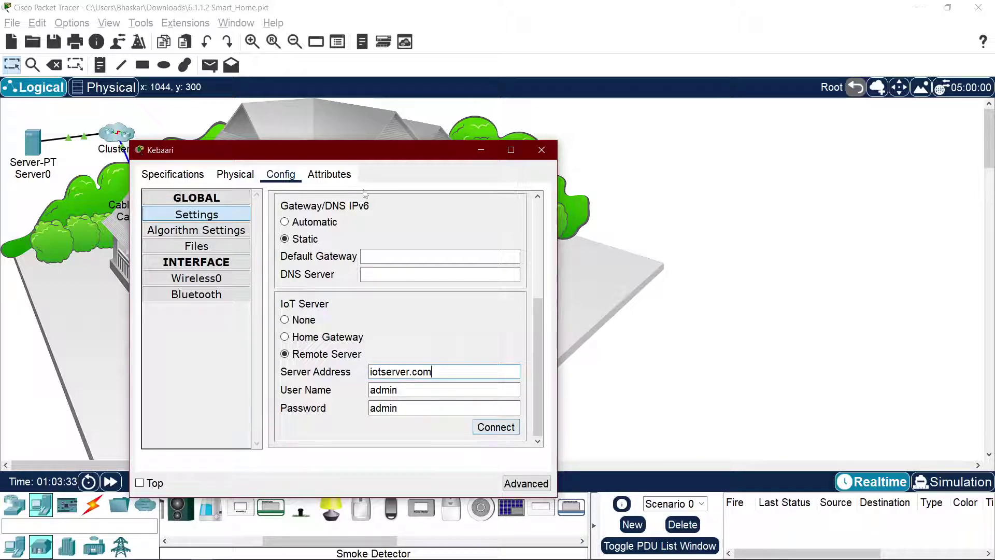
left_click_drag(358, 157, 626, 152)
Step: Bring up the smoke detector's settings and reconnect the door again
left_click(181, 311)
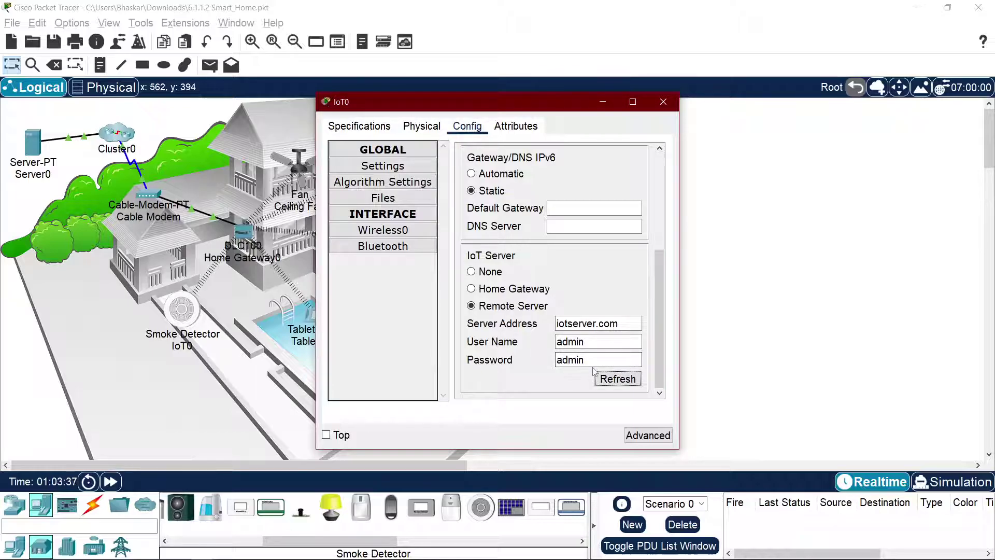
key("alt+Tab")
key("alt+Tab")
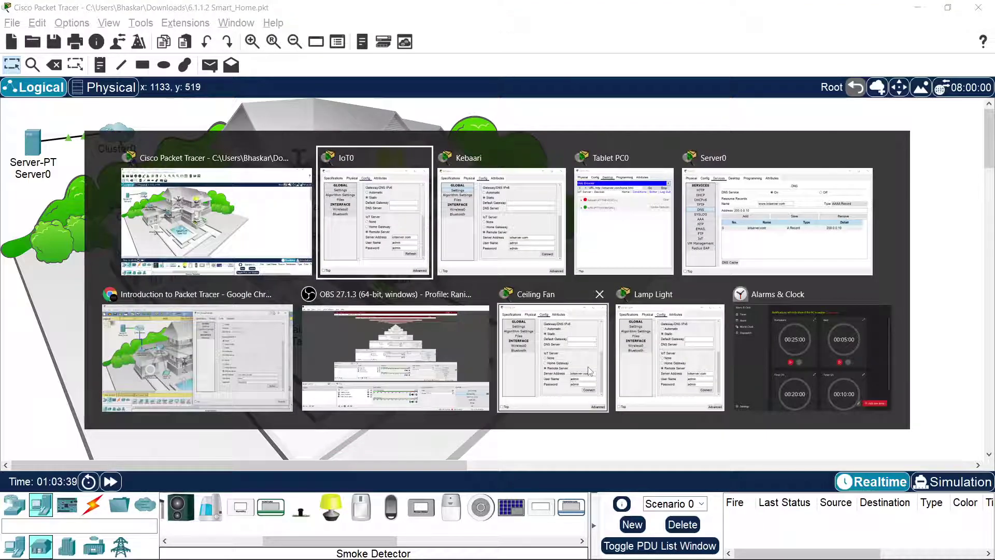
key("alt+Tab")
left_click(763, 423)
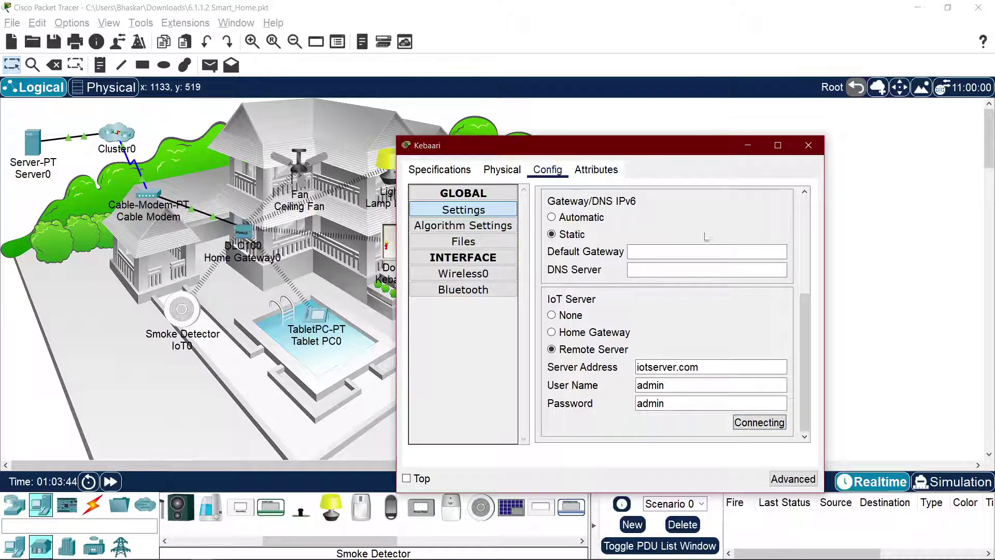
left_click_drag(630, 150, 713, 150)
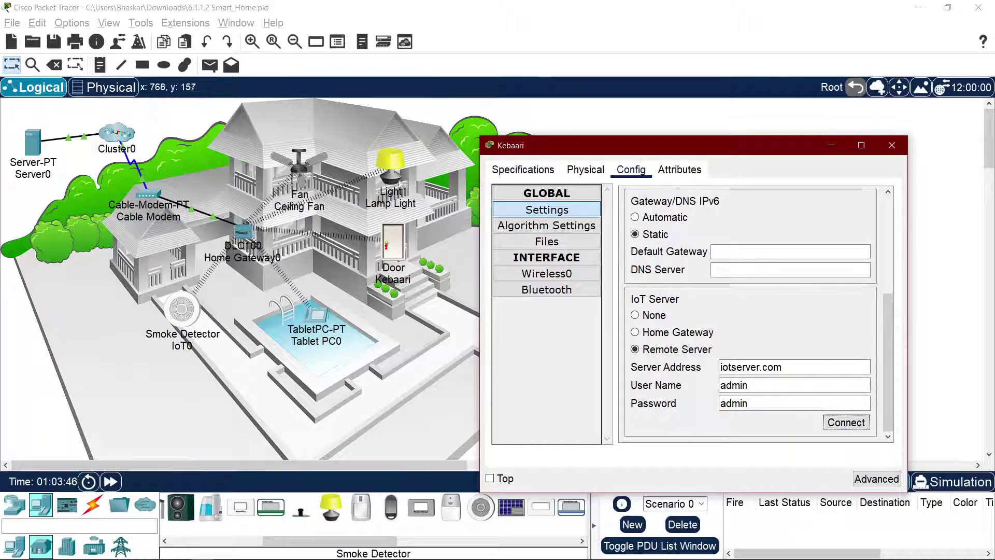
Step: Connect the Lamp Light to the IoT server and retry the ceiling fan's connection
left_click(390, 163)
left_click(926, 375)
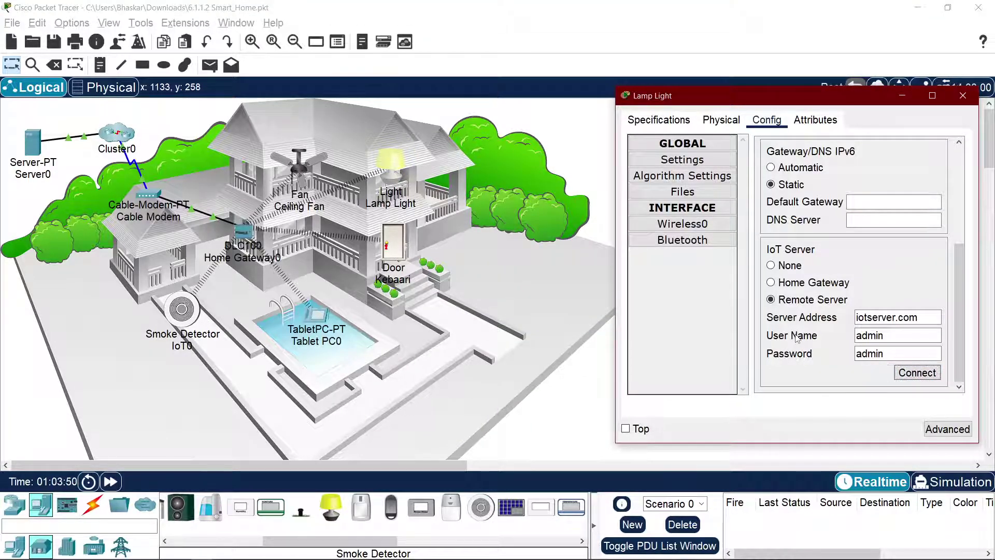
left_click(308, 163)
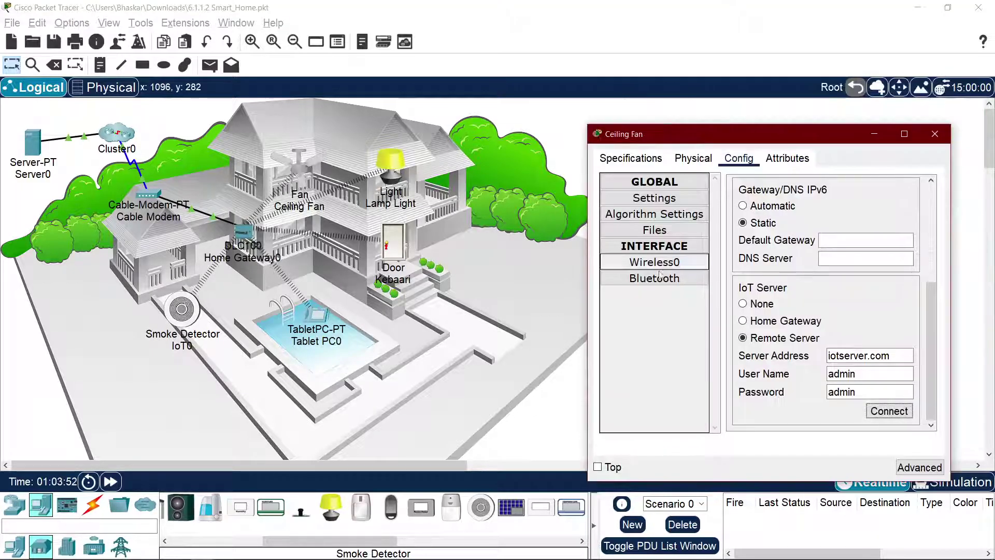
left_click(886, 411)
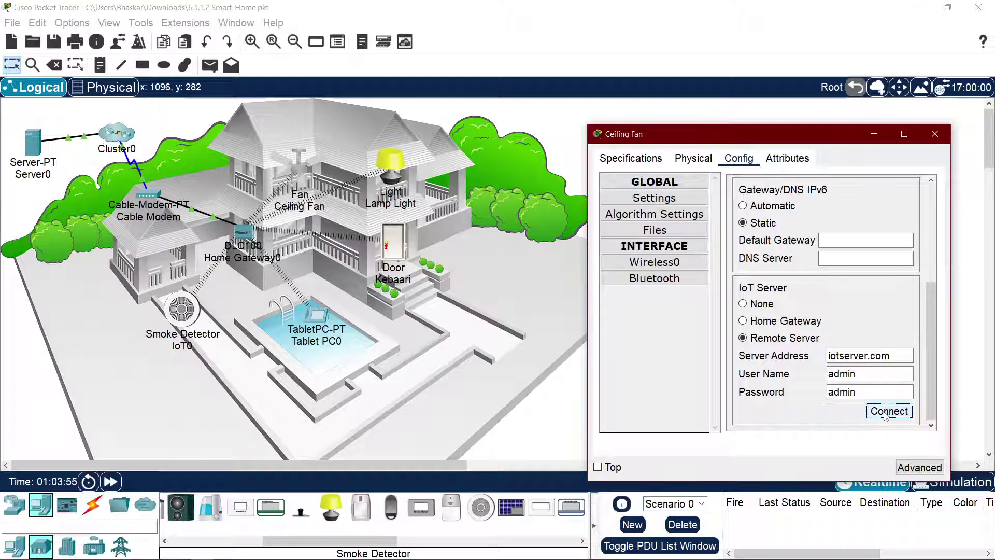
Step: Reset the ceiling fan to Remote Server iotserver.com with the server login and connect
left_click(762, 304)
left_click(767, 338)
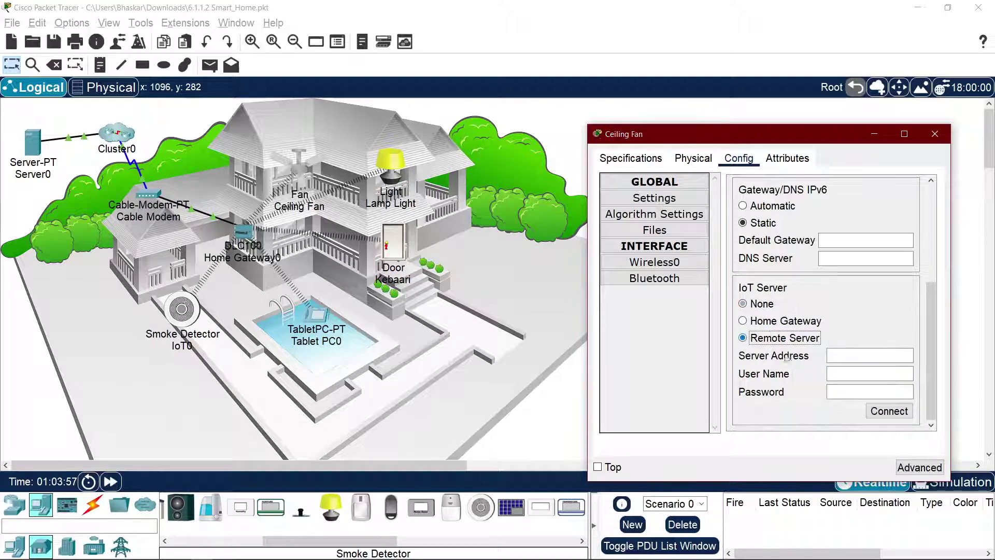
left_click(856, 362)
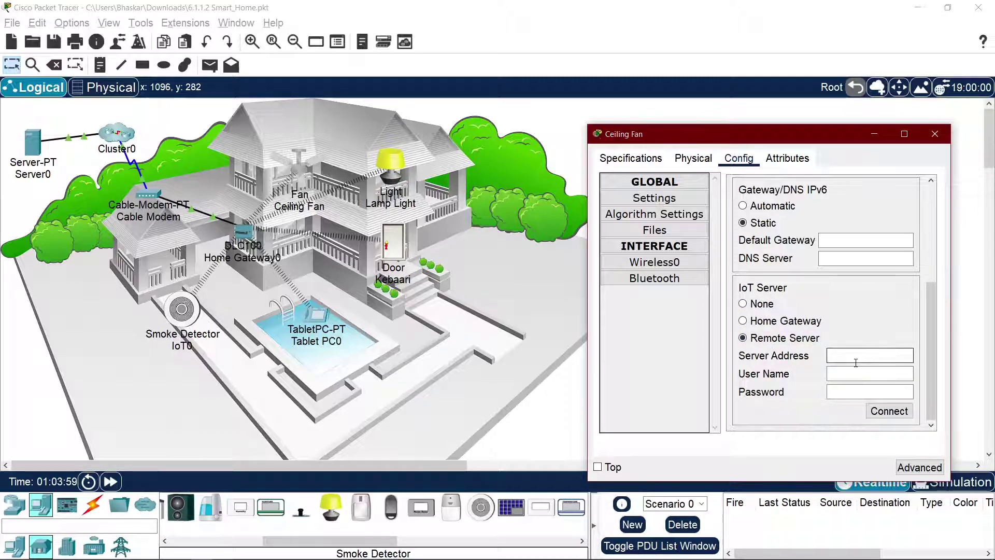
key("ctrl+v")
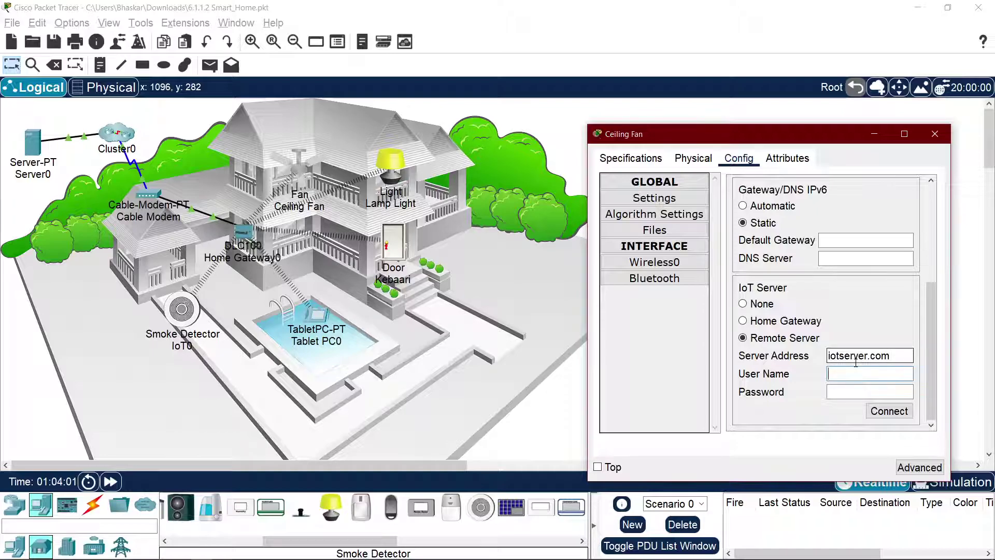
type("admin")
type("ad")
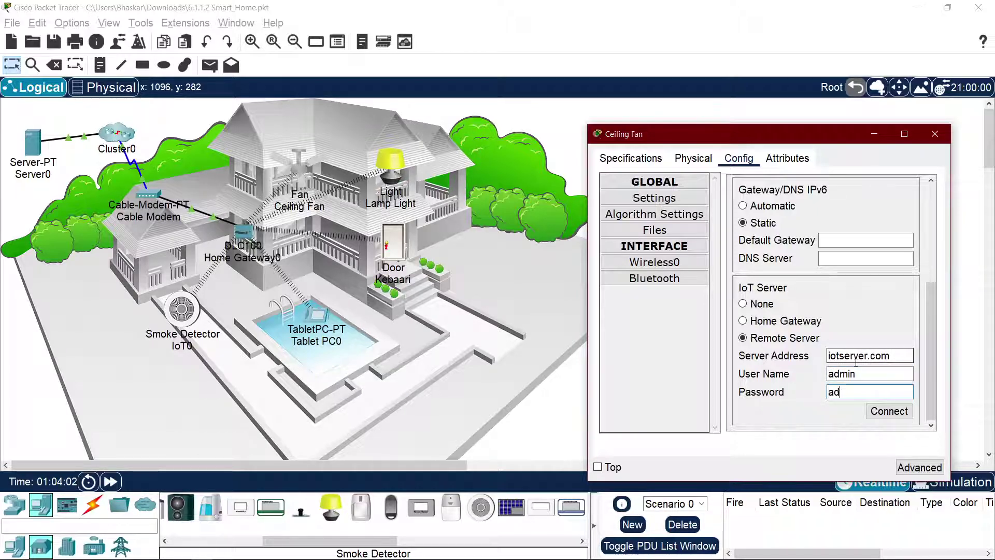
left_click(888, 411)
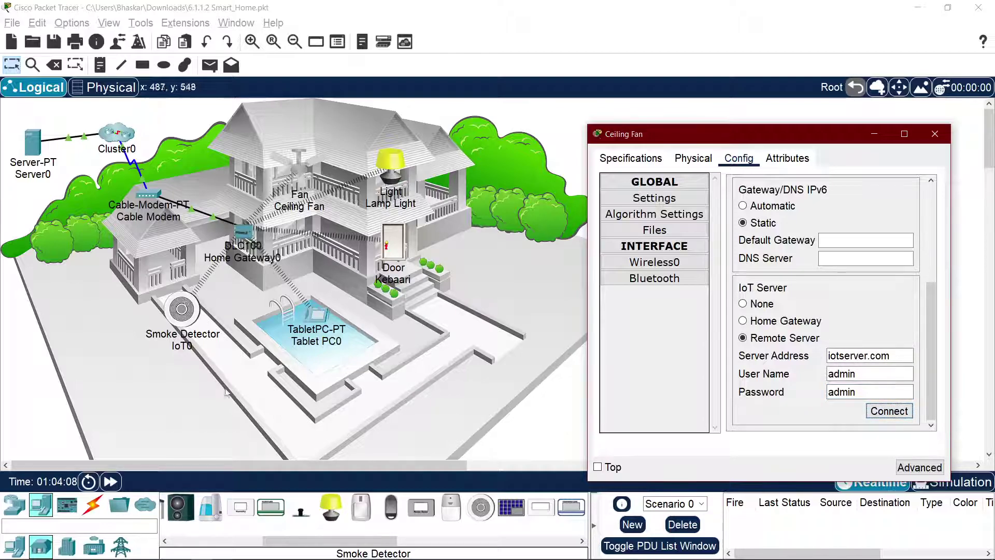
left_click(196, 318)
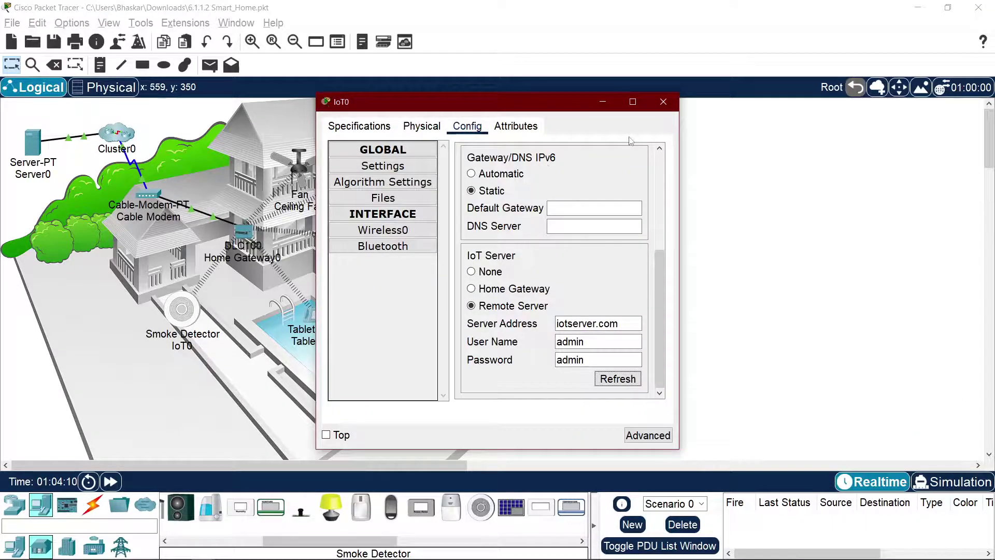
Step: Bring the smoke detector's settings forward and refresh its IoT server connection
key("alt+Tab")
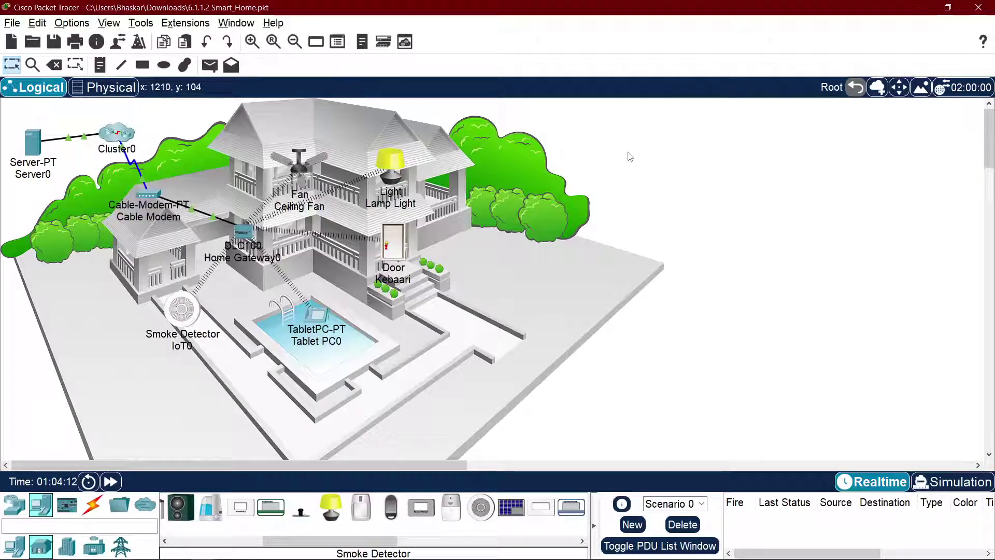
key("alt+Tab")
key("alt+Tab")
key("alt+Tab")
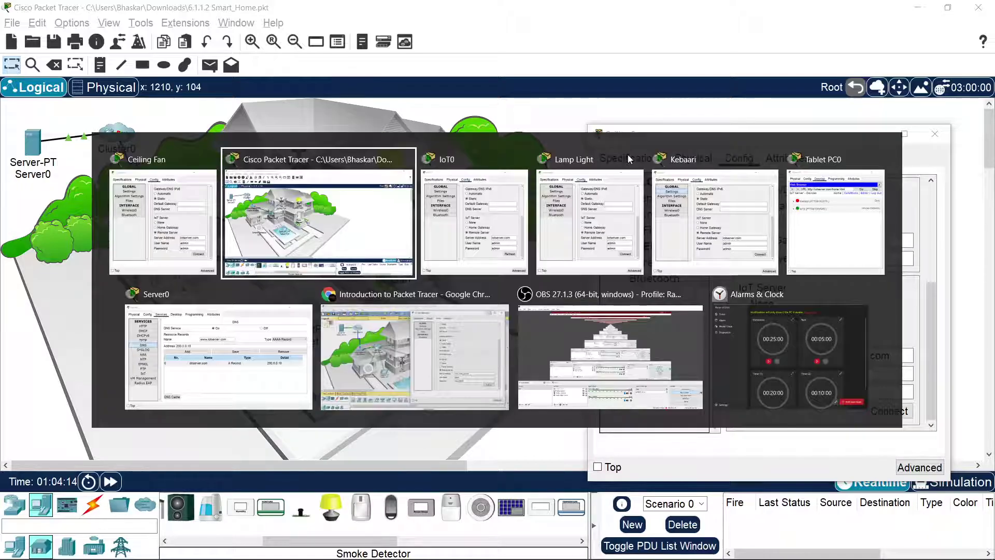
key("alt+Tab")
key("alt+Tab")
key("alt+Tab")
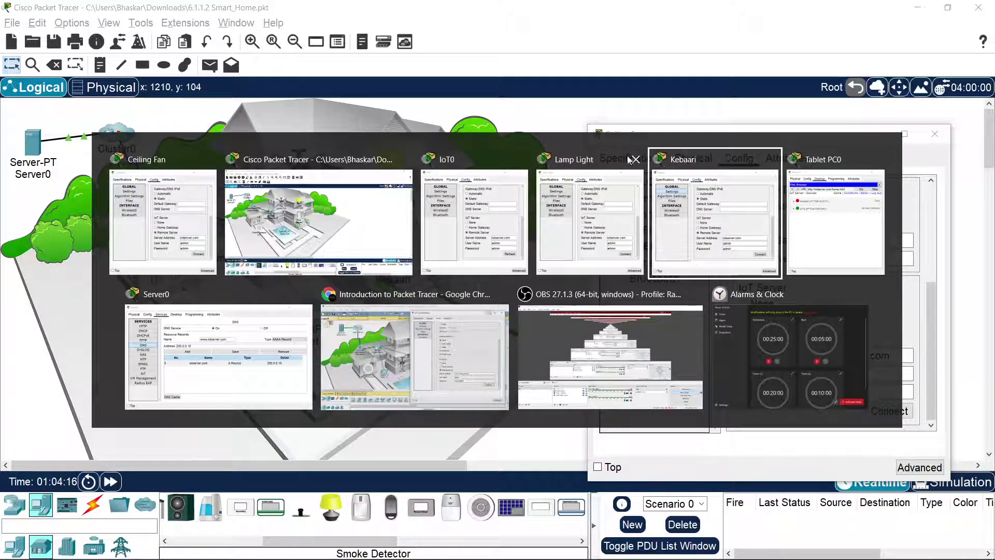
left_click(481, 209)
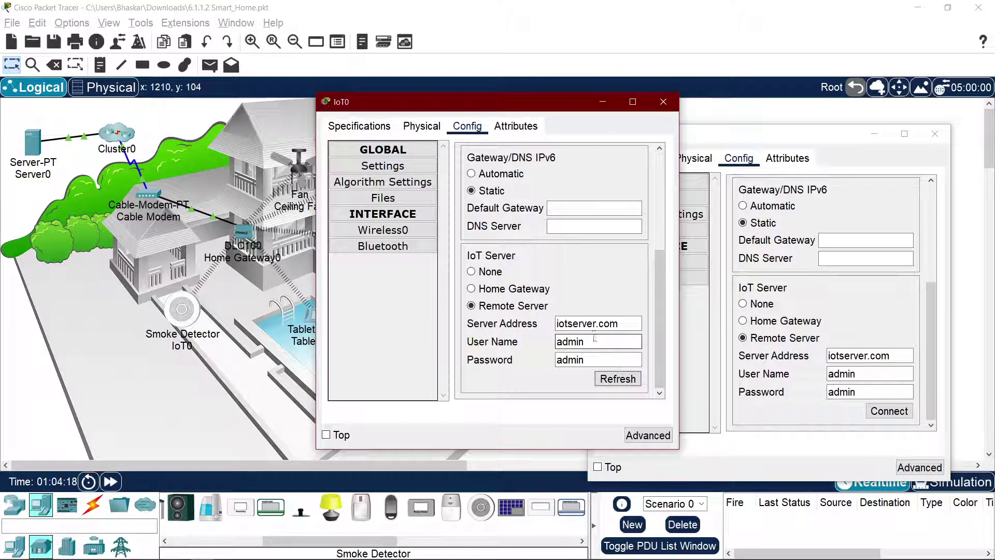
left_click(618, 383)
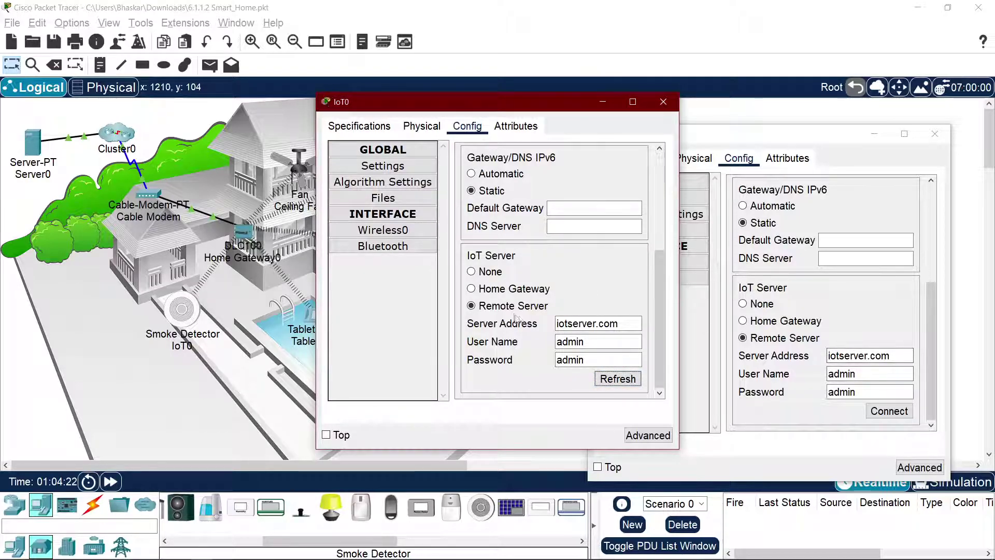
Step: Set the ceiling fan to DHCP and connect it to the IoT server
scroll(518, 318, "up", 5)
scroll(875, 308, "up", 5)
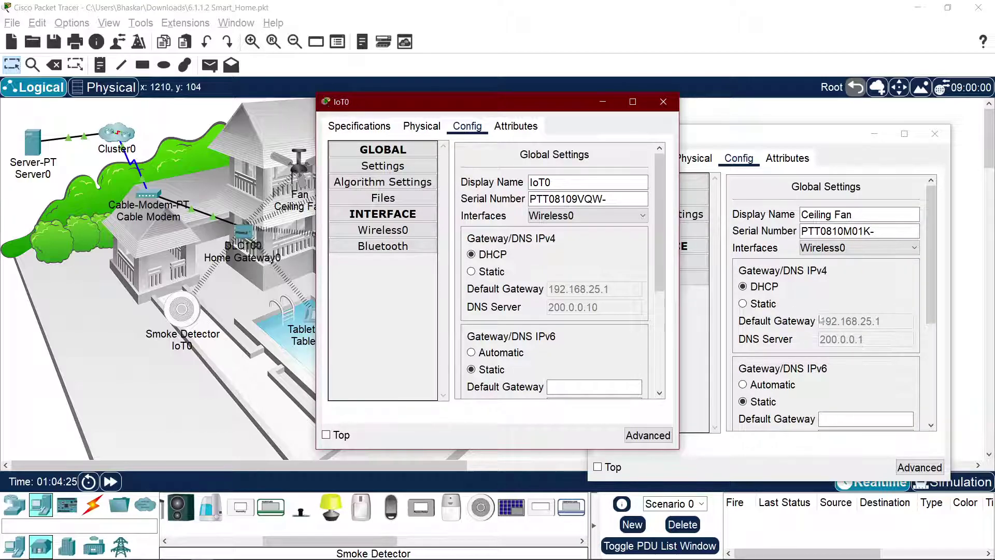
left_click(764, 286)
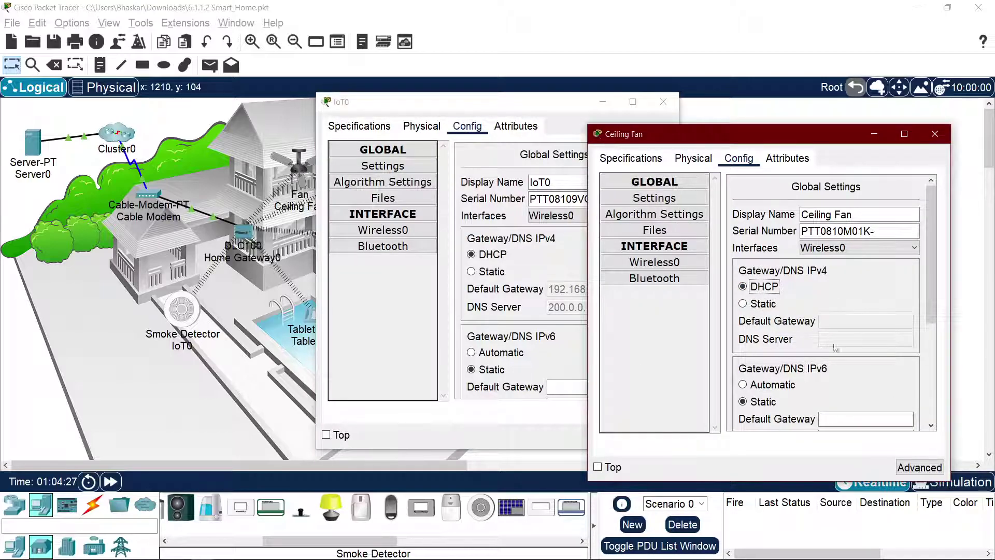
scroll(840, 335, "down", 3)
scroll(839, 316, "up", 2)
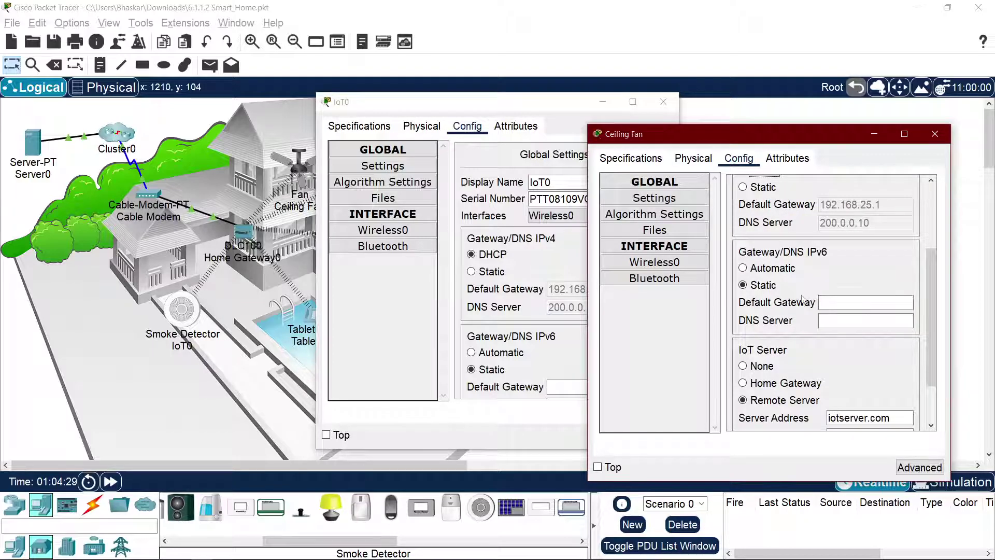
scroll(869, 280, "down", 2)
left_click(890, 411)
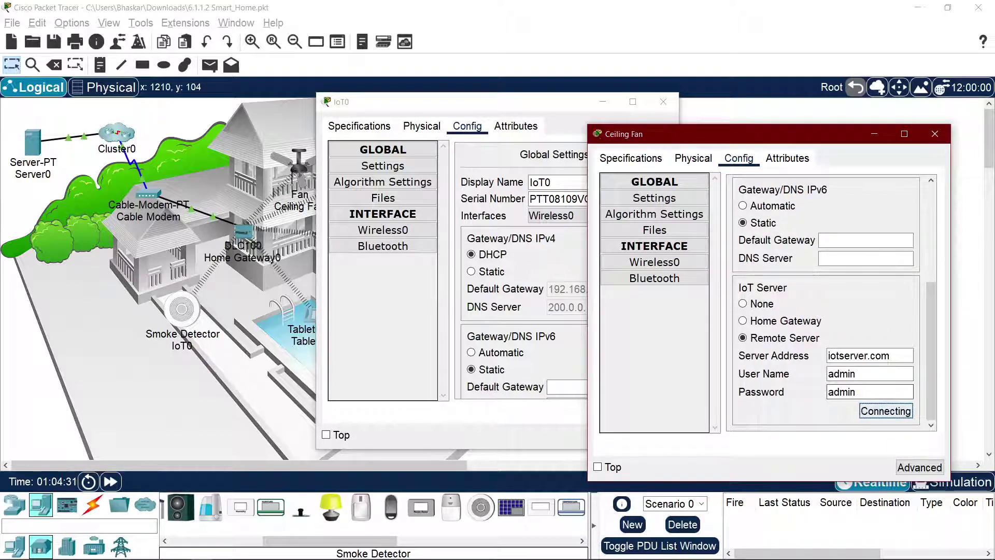
Step: Close the smoke detector settings and open the Kebaari door's settings
left_click(664, 102)
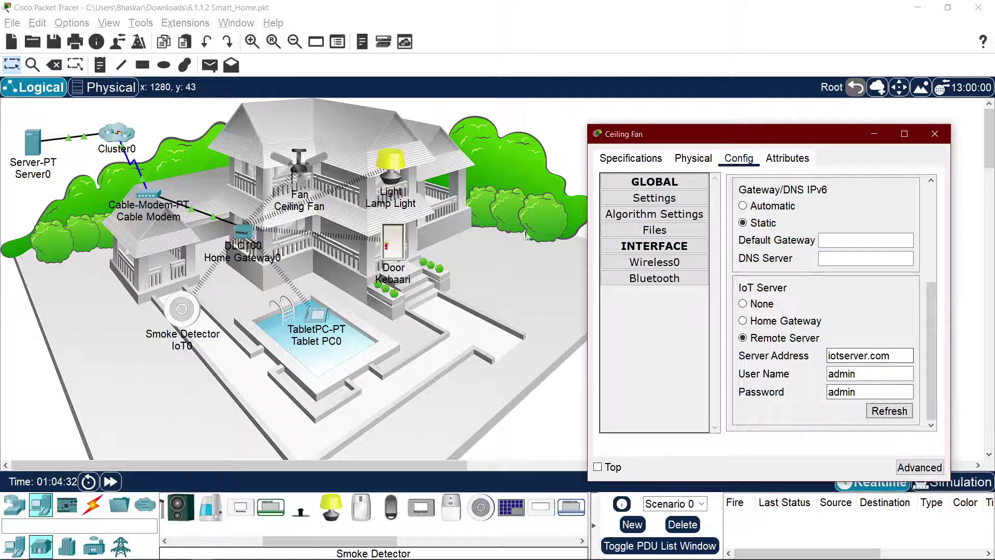
left_click(388, 240)
scroll(652, 291, "up", 5)
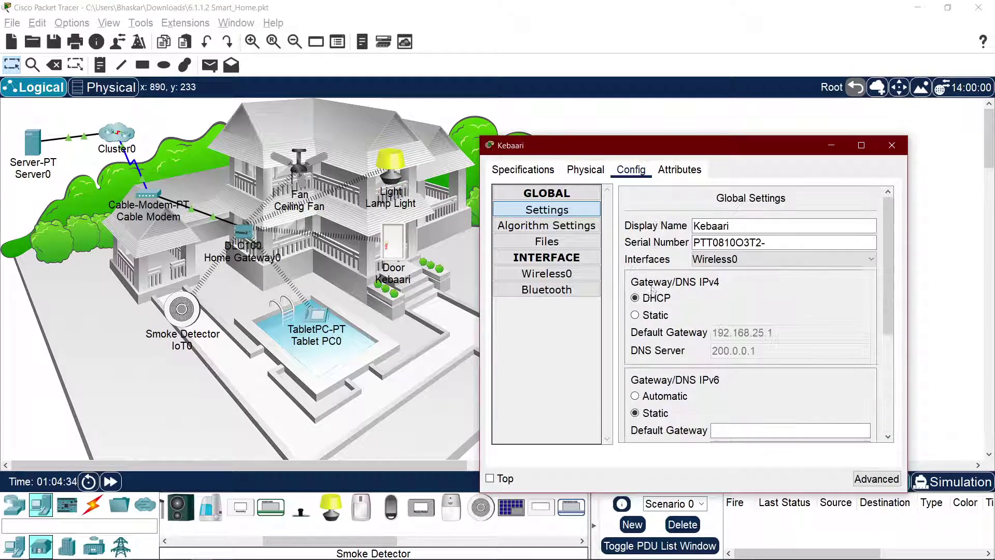
Step: Renew the Kebaari door's IPv4 address through DHCP
left_click(656, 314)
left_click(655, 299)
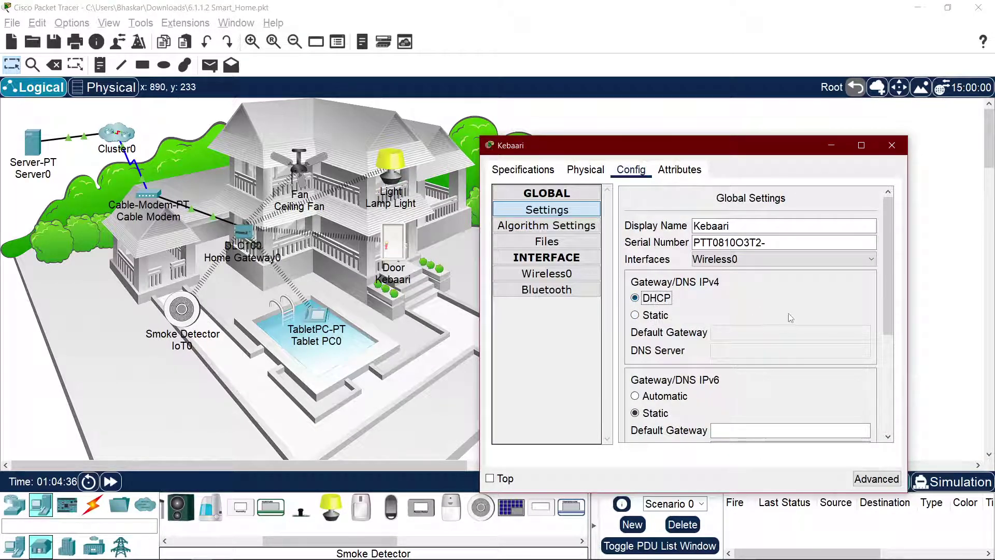
scroll(748, 358, "down", 5)
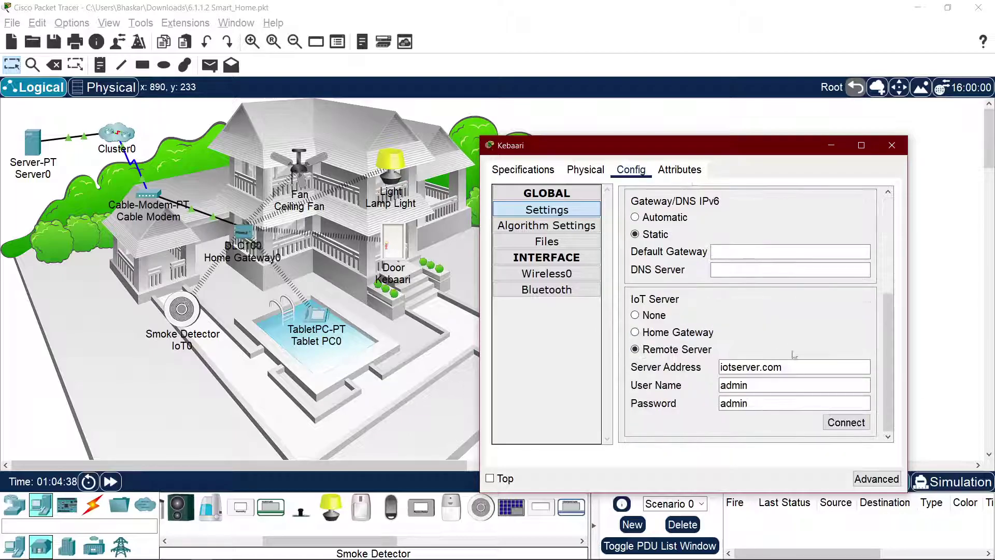
Step: Reset the ceiling fan to DHCP and reconnect it to the IoT server
left_click(301, 173)
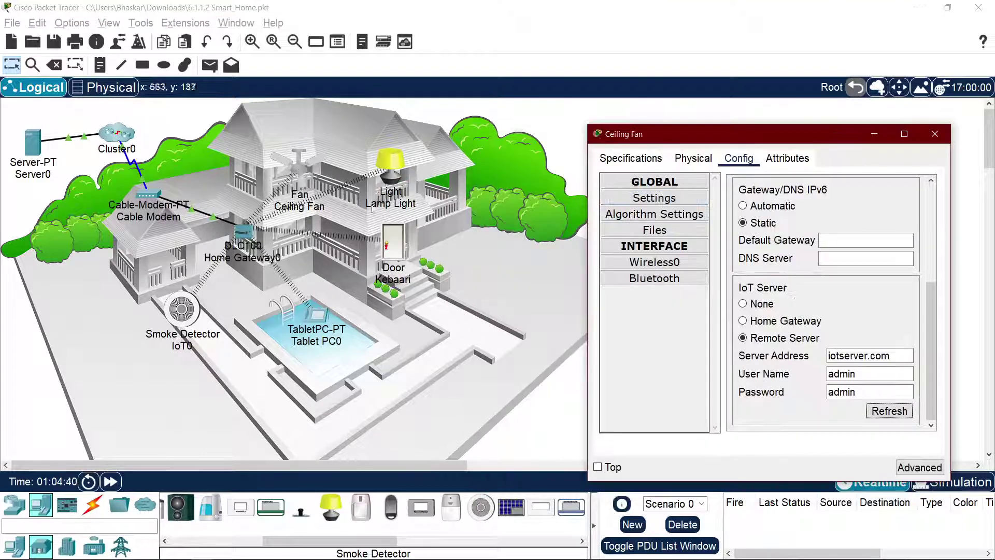
scroll(812, 286, "up", 5)
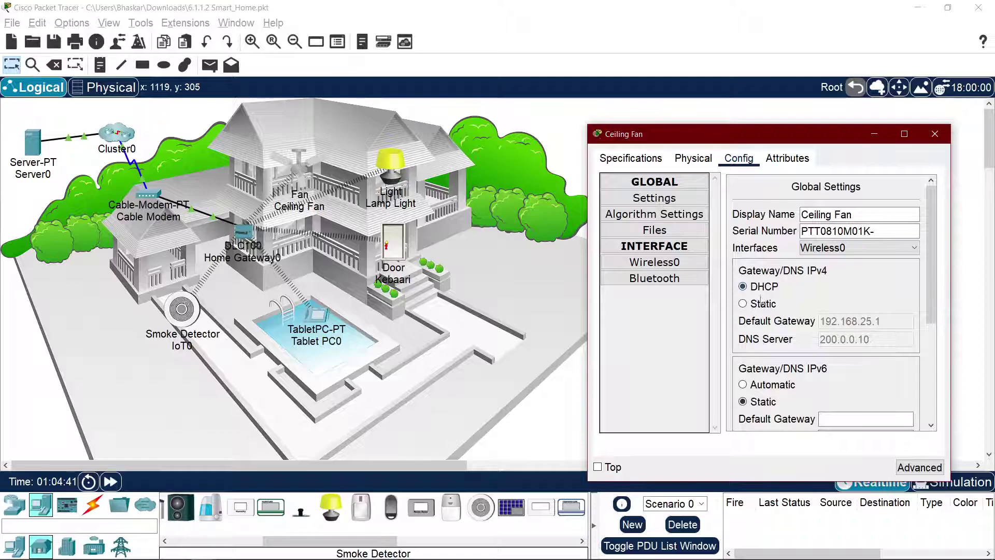
left_click(762, 303)
left_click(764, 286)
scroll(811, 304, "down", 5)
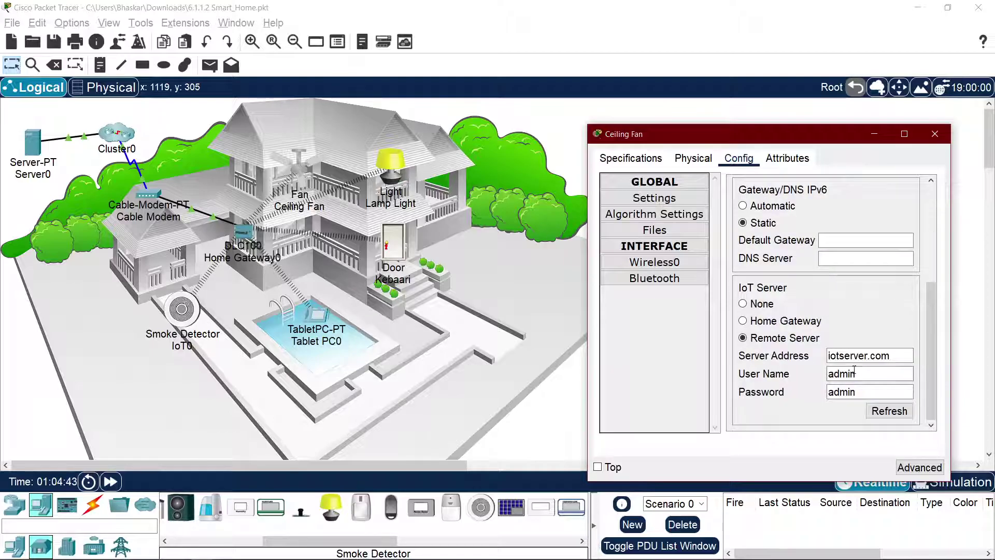
left_click(888, 417)
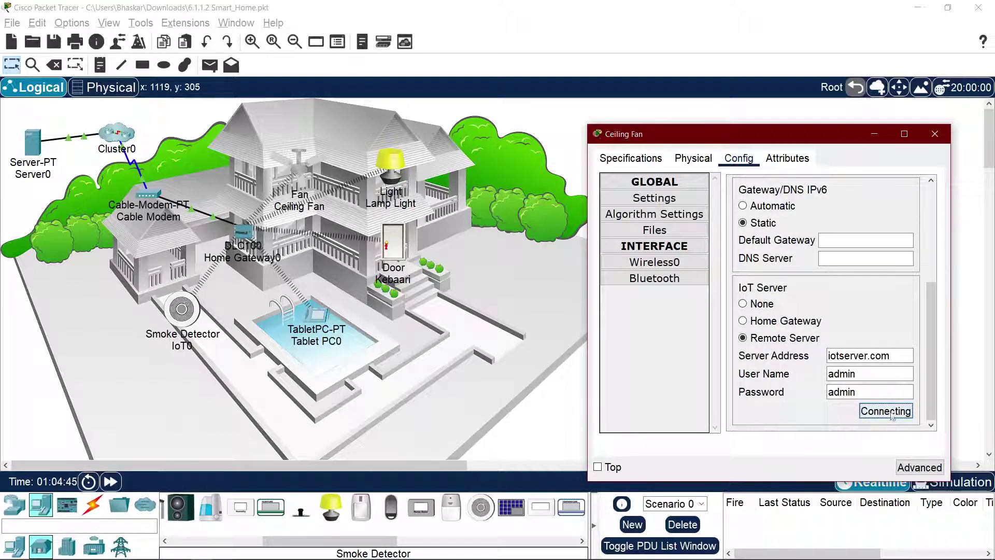
Step: Put the Lamp Light on DHCP, connect it to iotserver.com, and show the tablet's device list
left_click(398, 248)
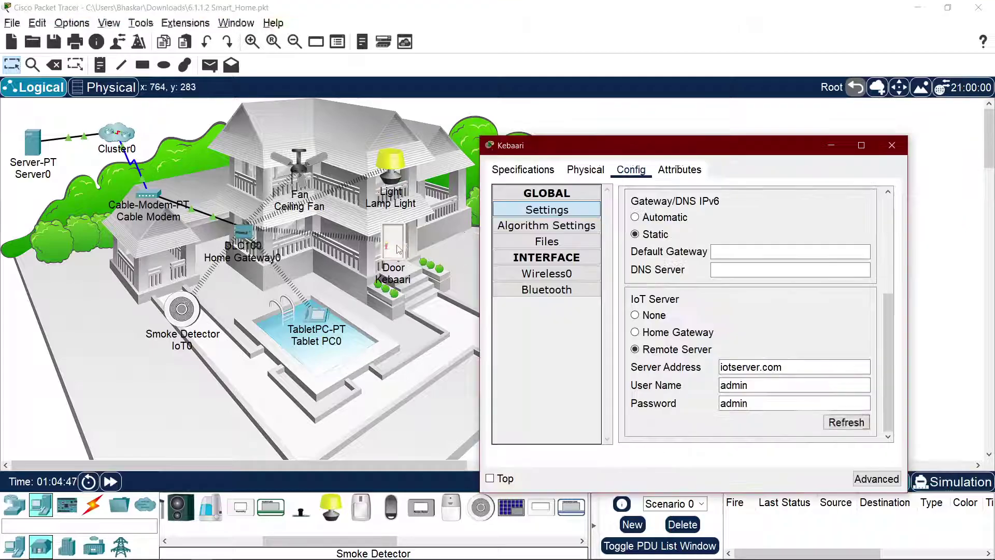
left_click(391, 166)
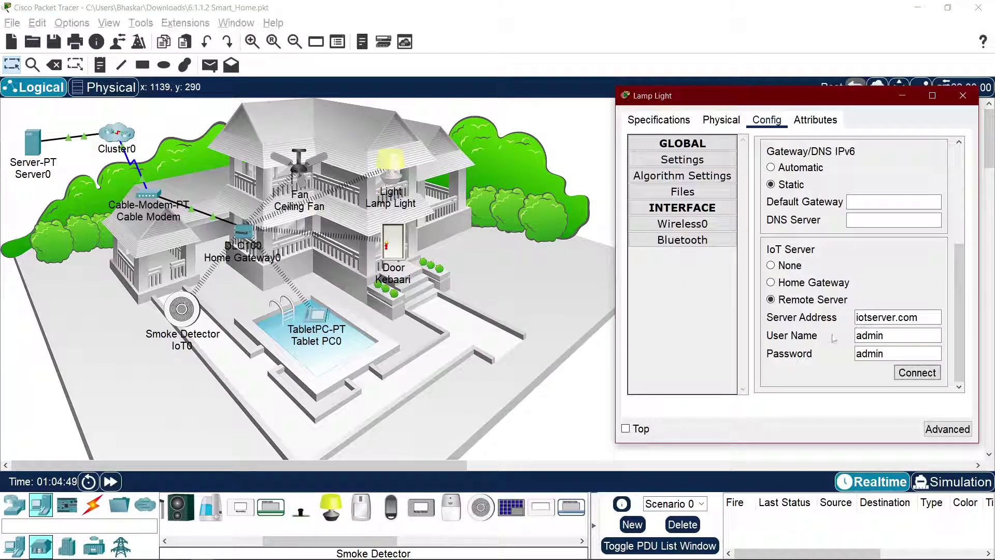
scroll(810, 195, "up", 3)
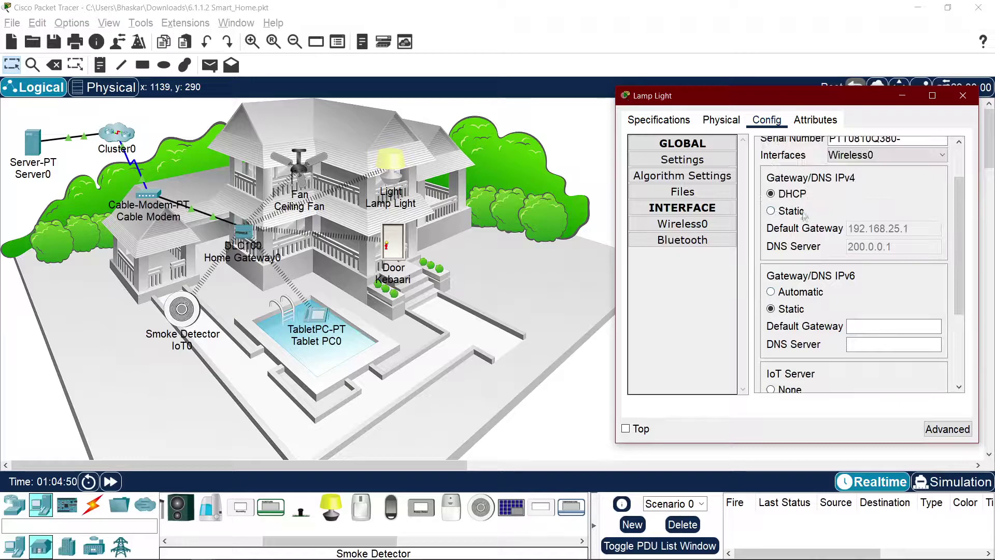
left_click(796, 193)
scroll(863, 256, "down", 3)
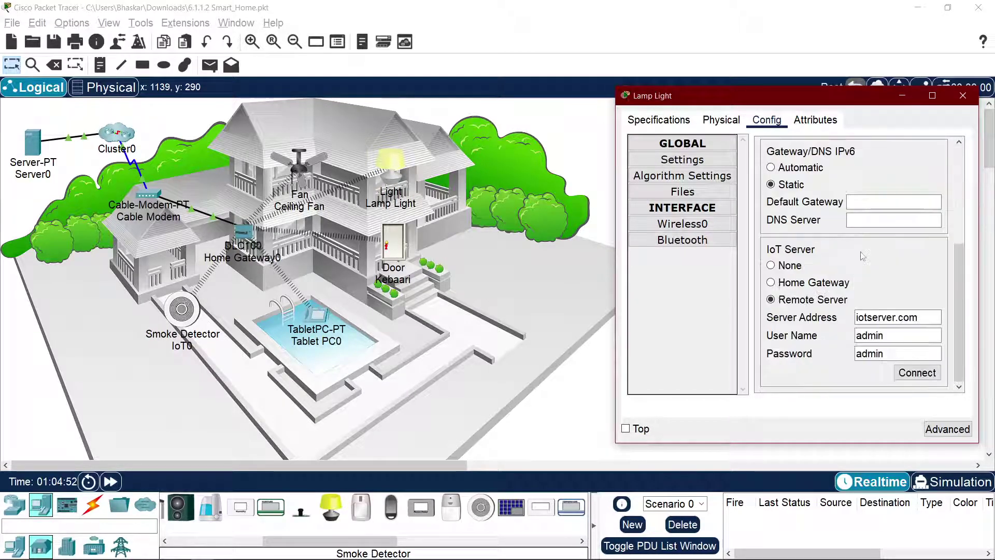
scroll(880, 295, "up", 3)
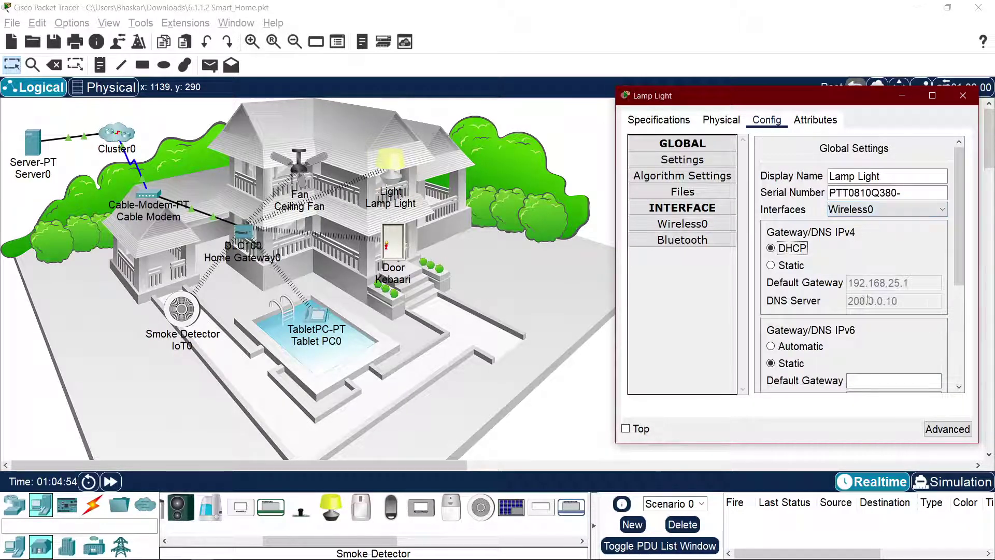
scroll(895, 309, "down", 3)
left_click(917, 373)
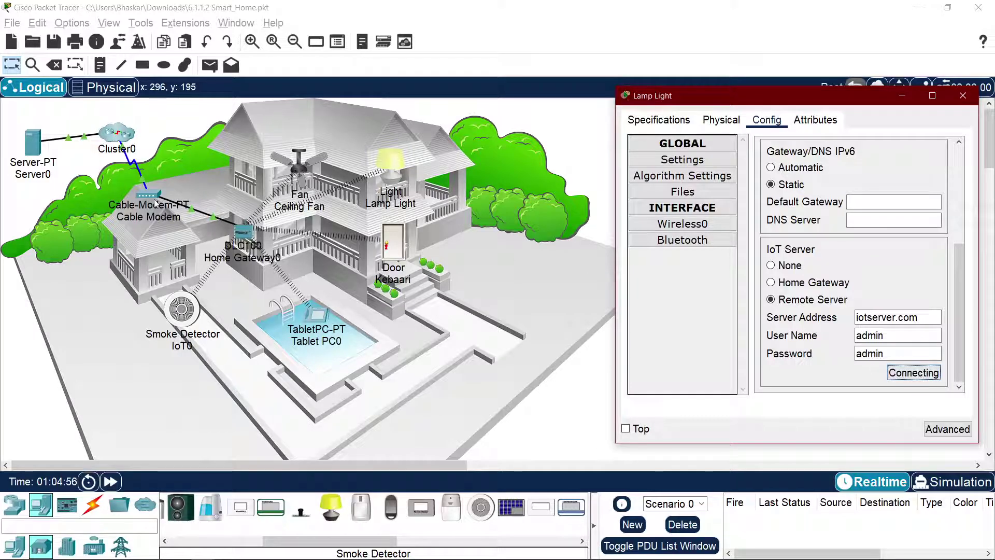
left_click(317, 313)
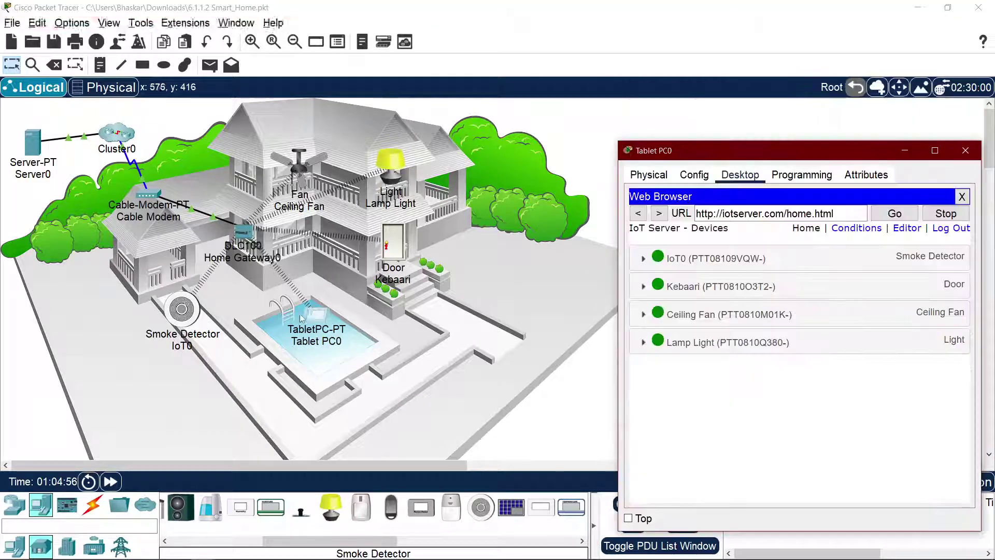
Step: Expand the smoke detector, Kebaari and Ceiling Fan rows on the tablet and lock Kebaari
left_click(771, 266)
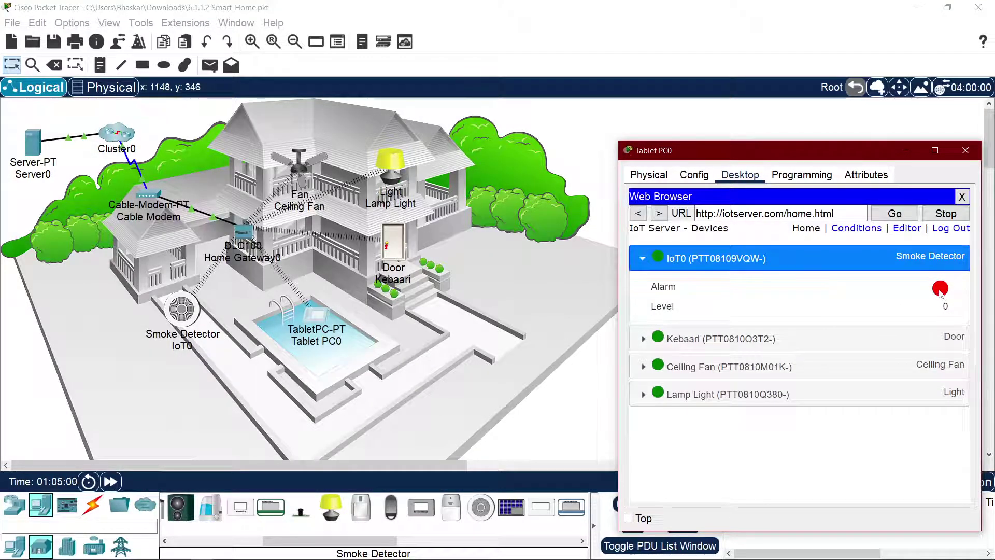
left_click(848, 329)
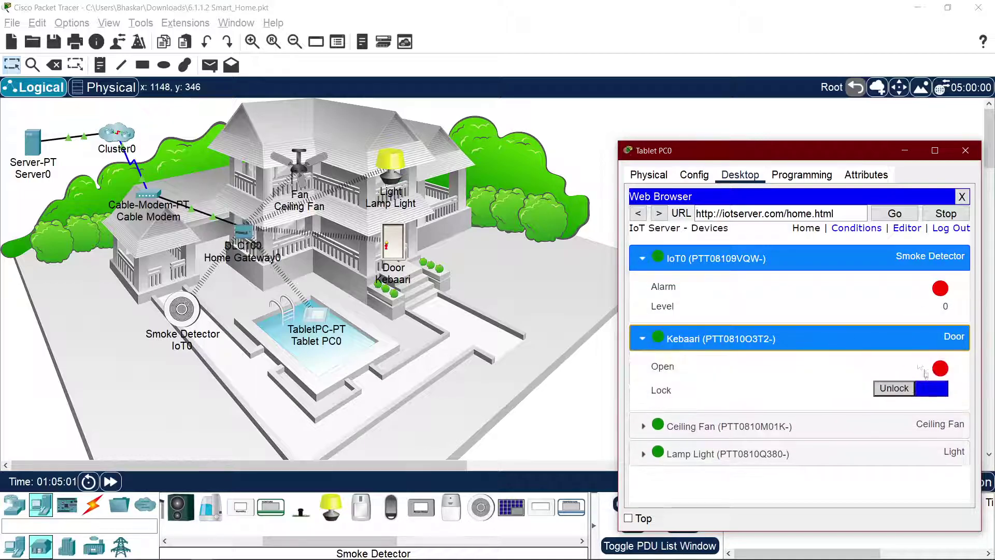
left_click(930, 389)
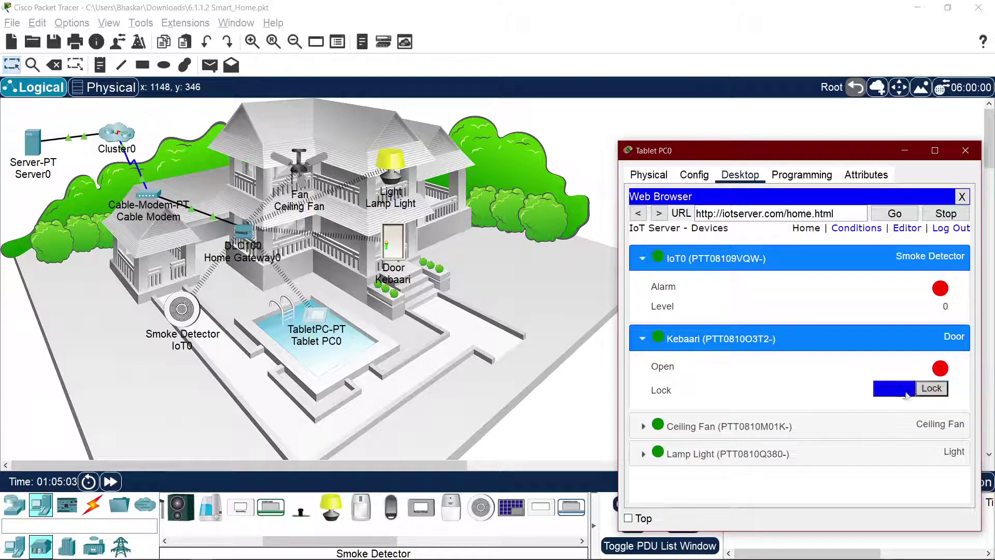
left_click(878, 433)
left_click(876, 457)
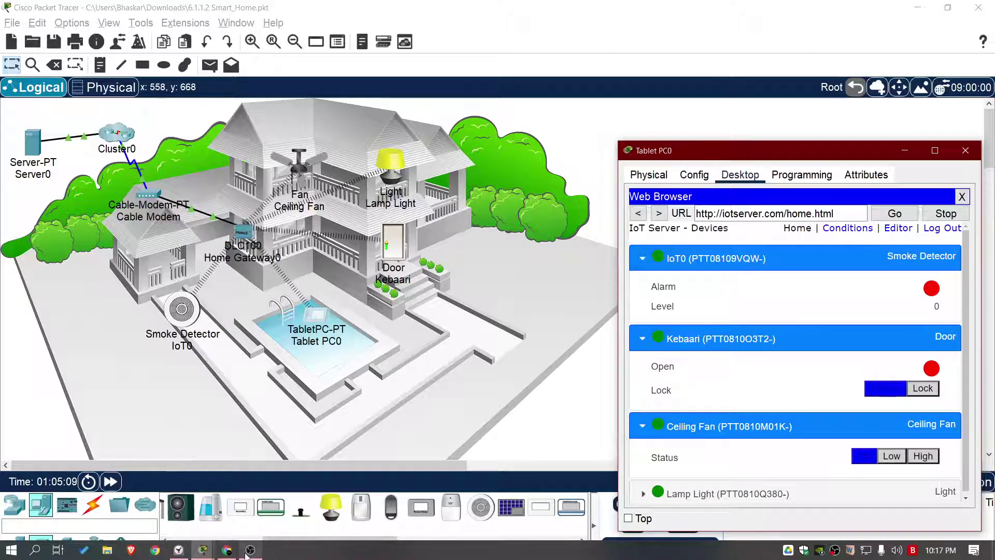
Step: Resume the course video in Chrome
mouse_move(235, 550)
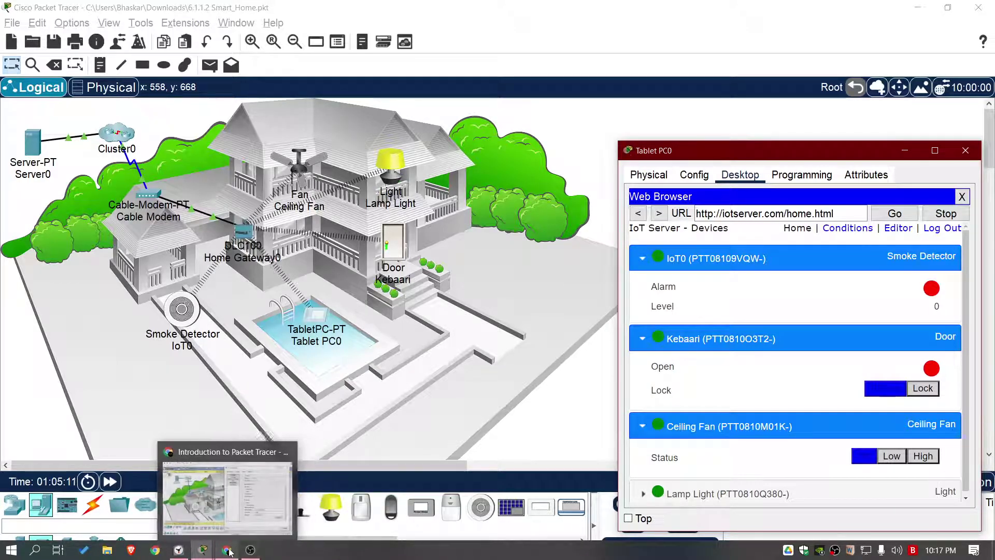
left_click(228, 495)
left_click(256, 321)
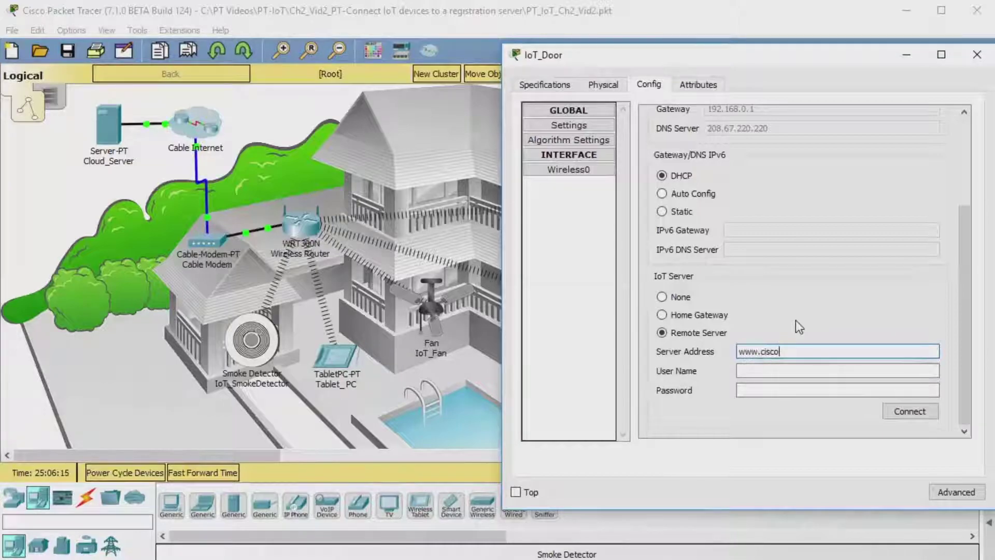
type(".com")
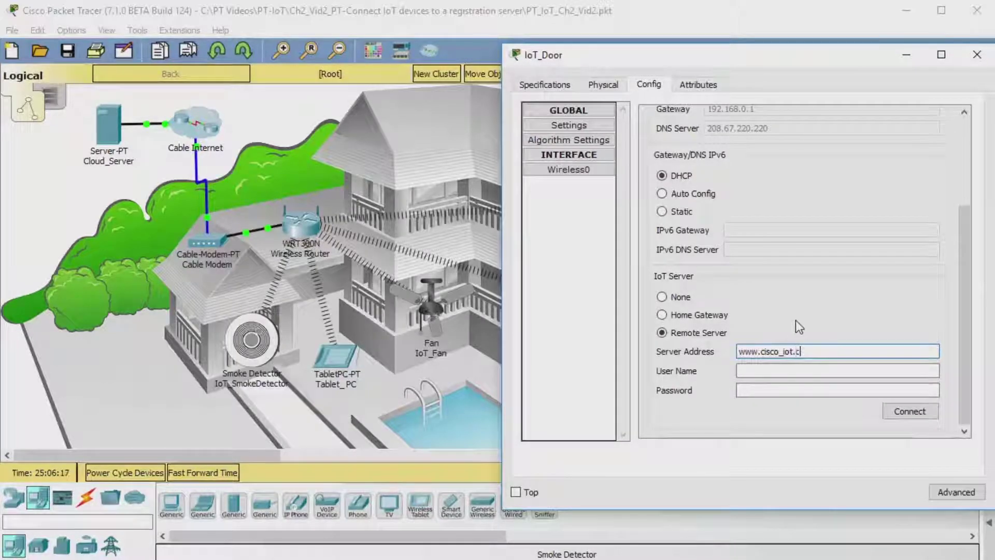
left_click(776, 370)
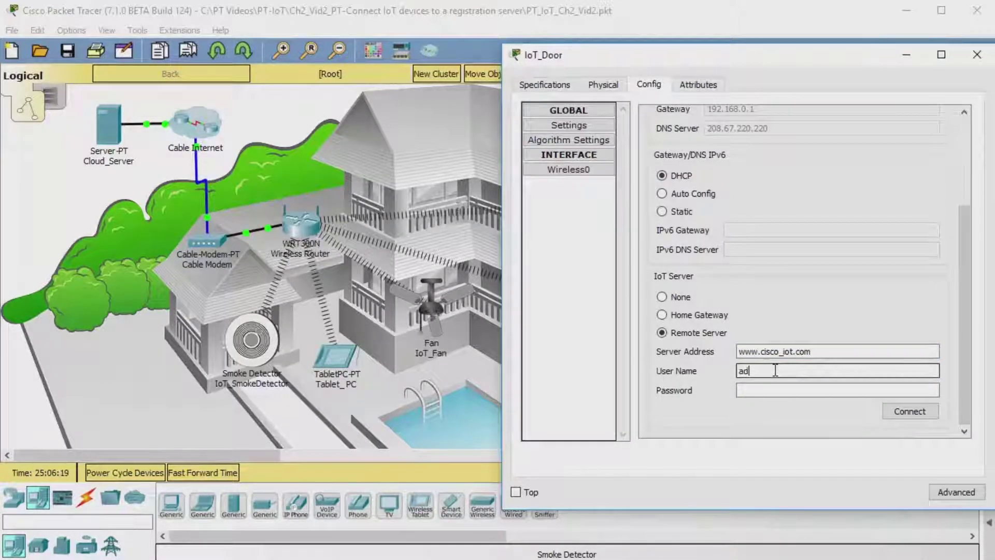
key("Tab")
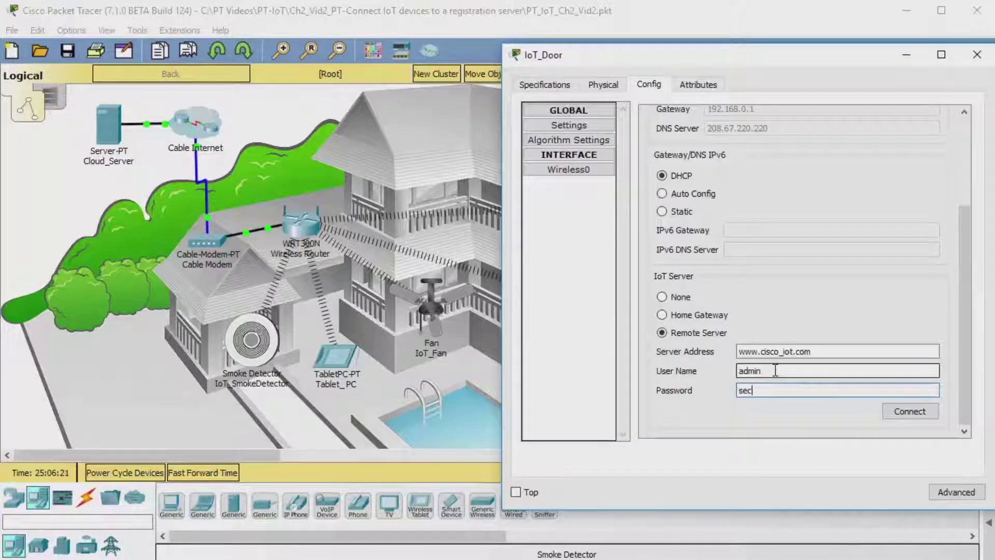
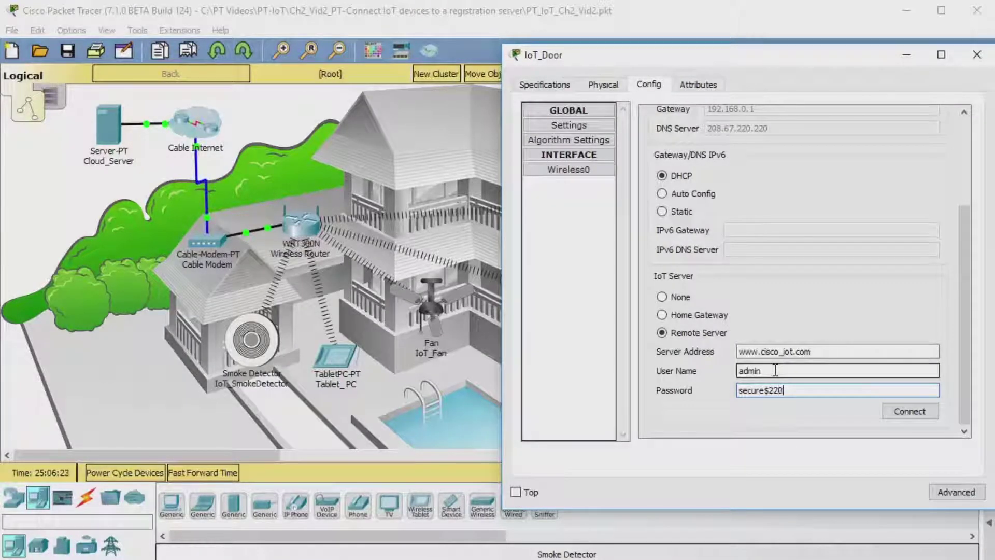
left_click(910, 411)
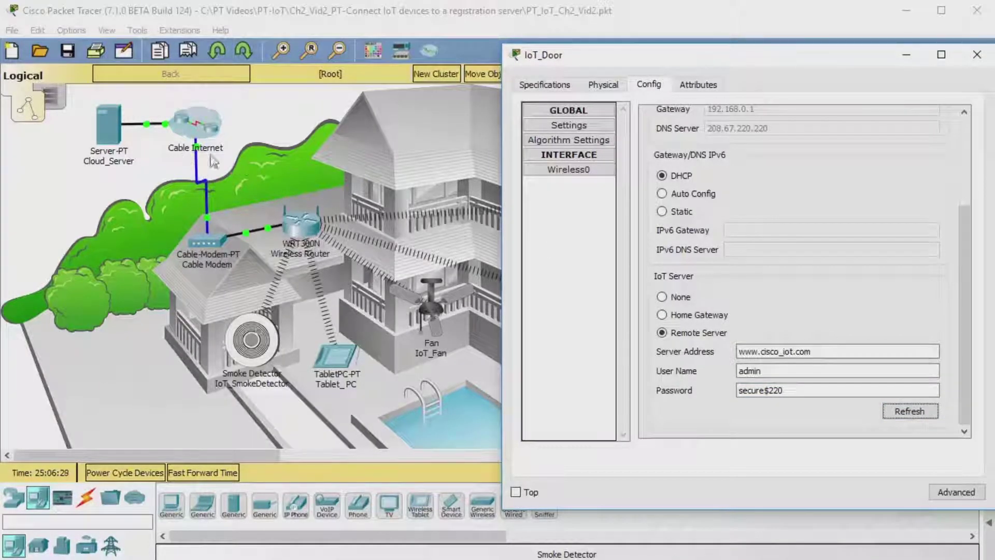
Step: Connect IoT_Fan to the remote IoT server
left_click(413, 146)
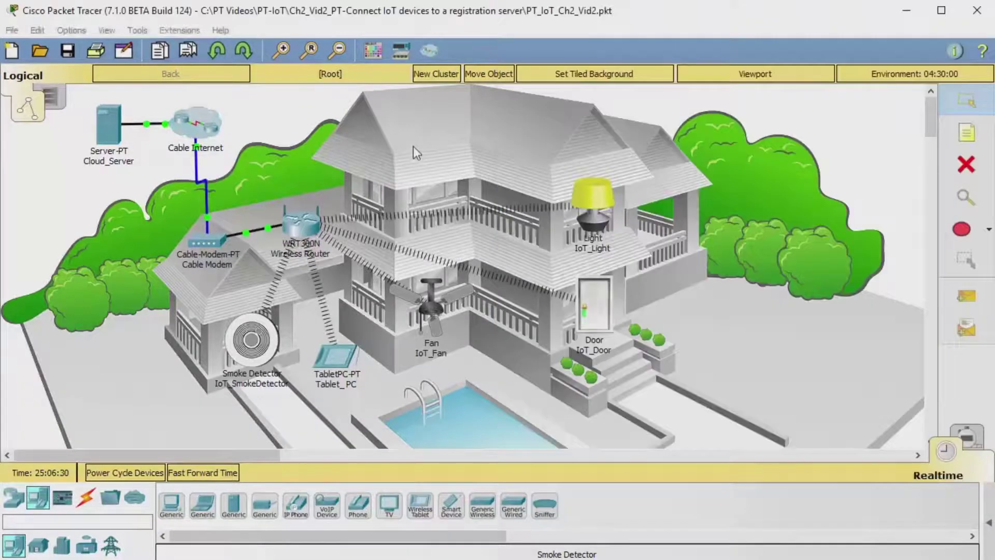
left_click(438, 307, "alt")
left_click(438, 307)
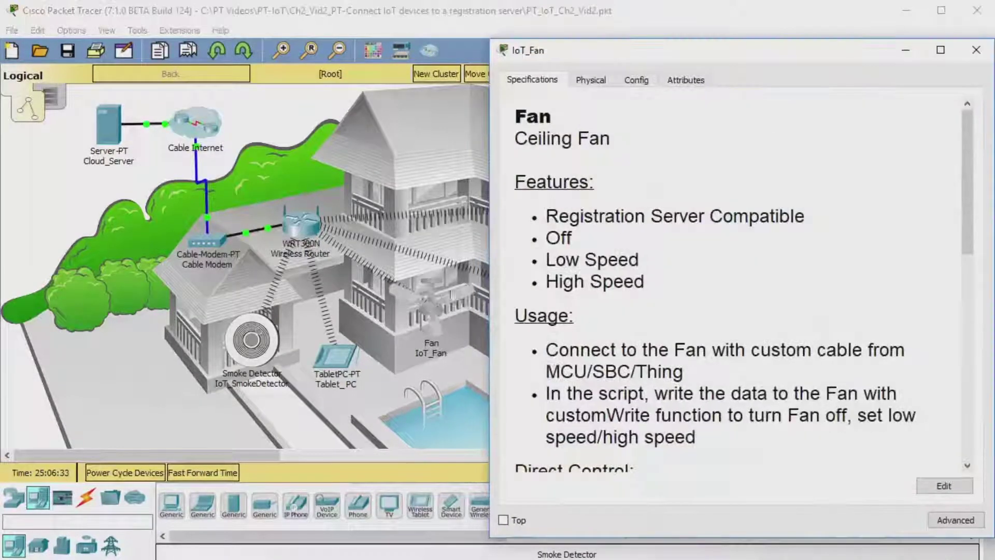
left_click(642, 82)
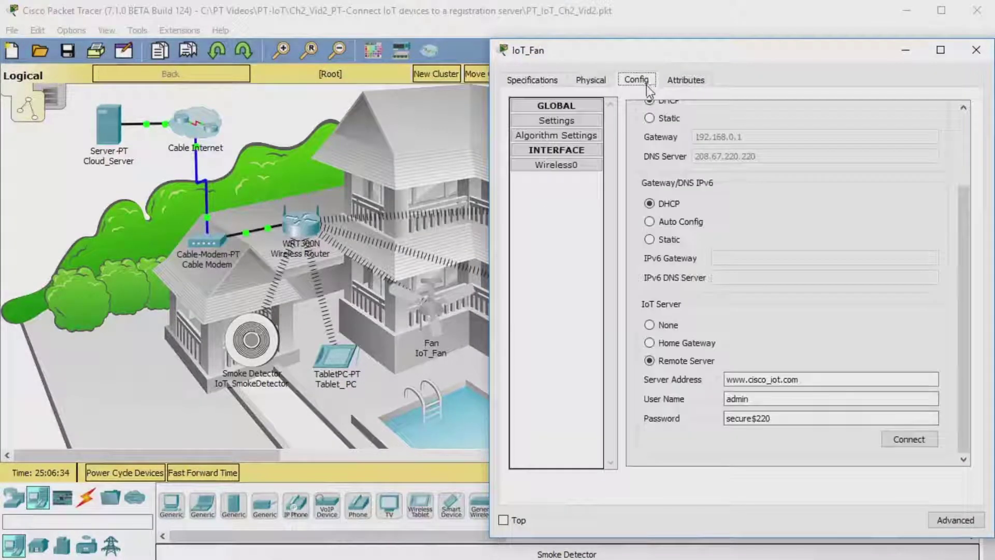
left_click(909, 440)
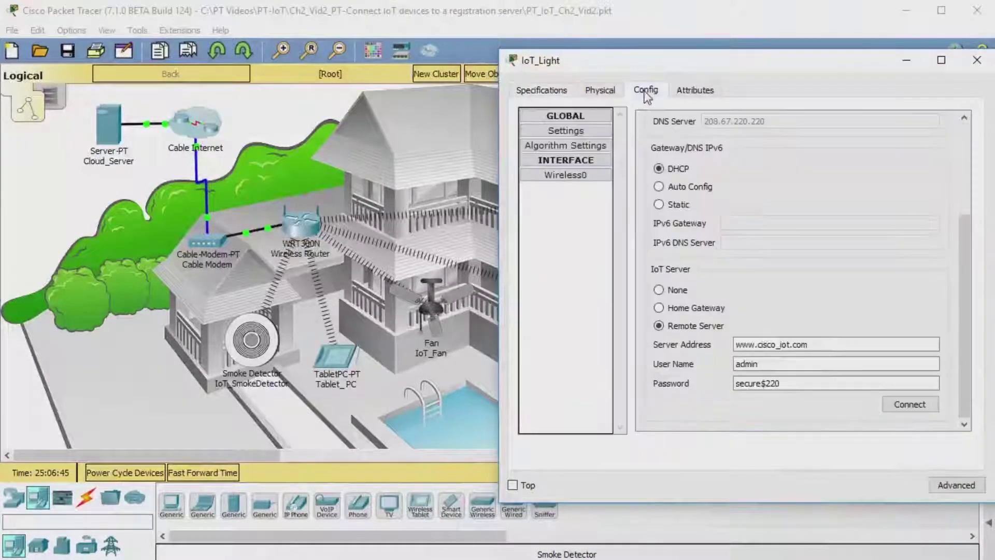
Step: Connect IoT_Light to the remote server and open the tablet's registered device list
left_click(646, 90)
left_click(913, 402)
left_click(245, 142)
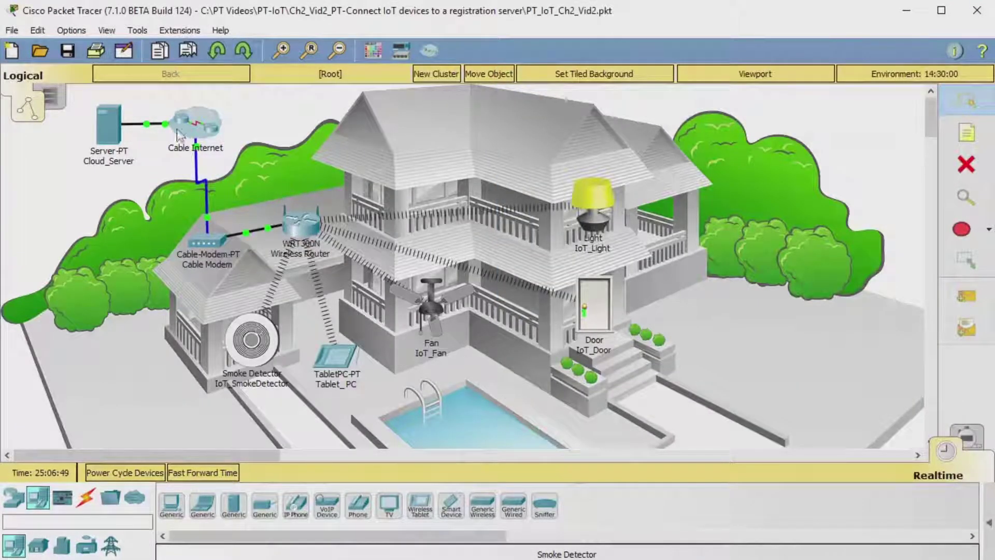
left_click(335, 358)
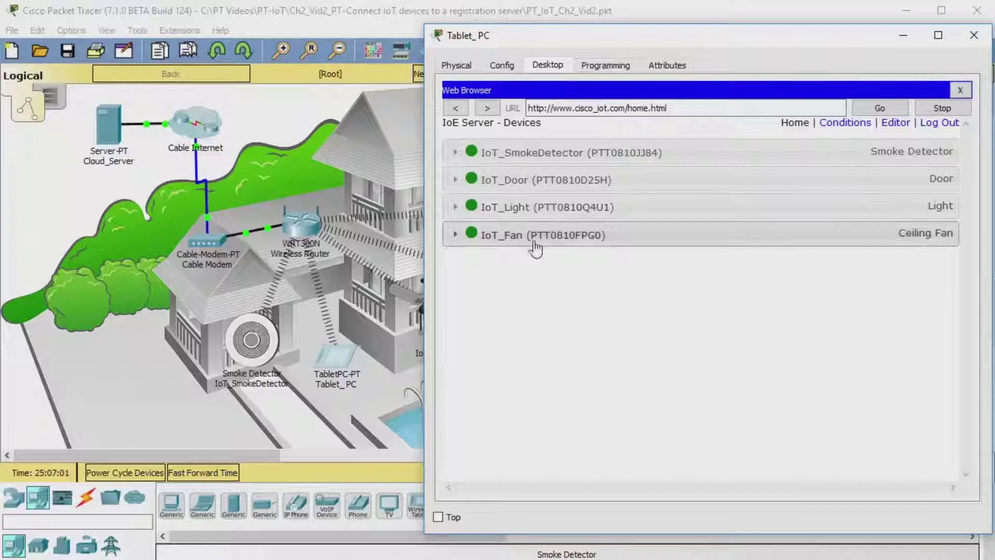
Step: Expand the IoT_Fan and IoT_Door rows and play the video through to 6:23
left_click(501, 240)
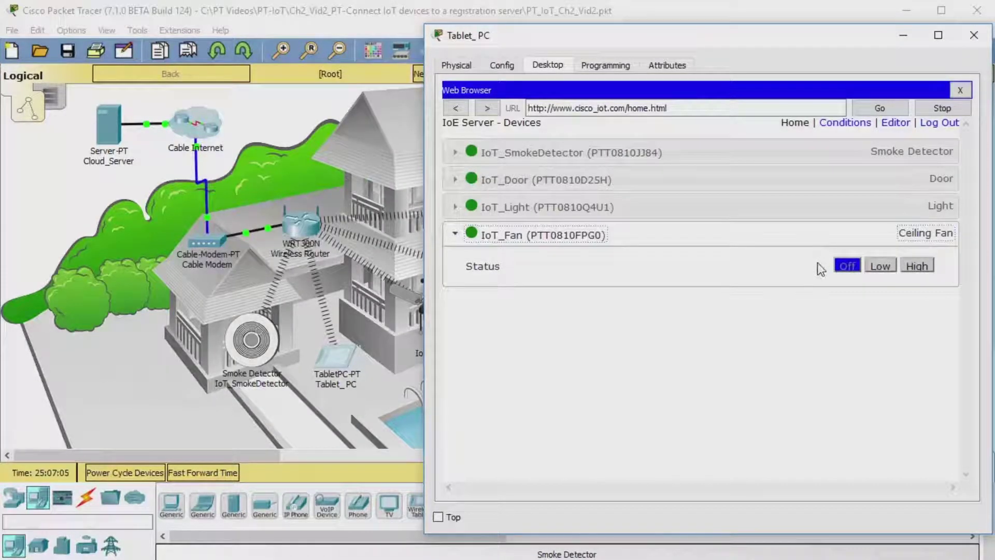
left_click(536, 182)
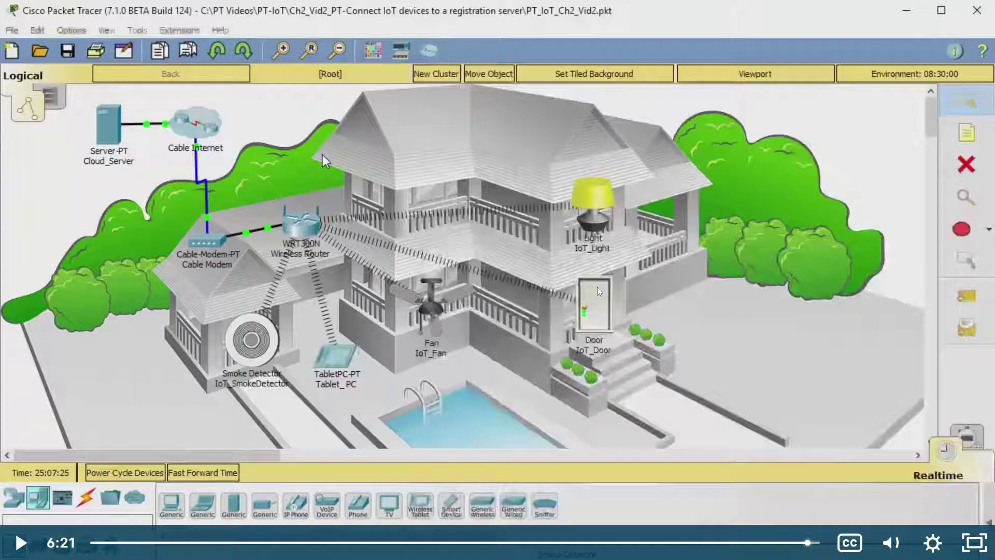
left_click(322, 155)
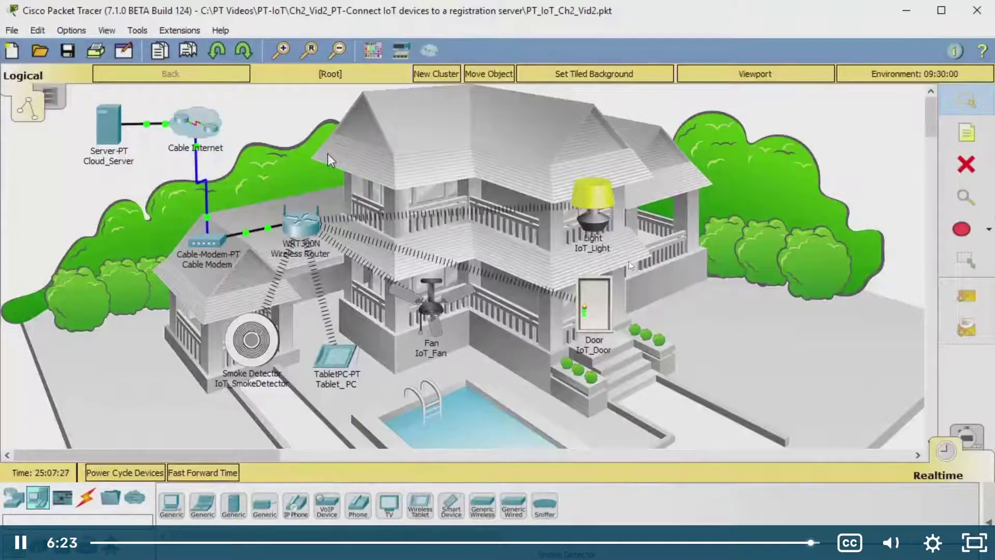
left_click(327, 155)
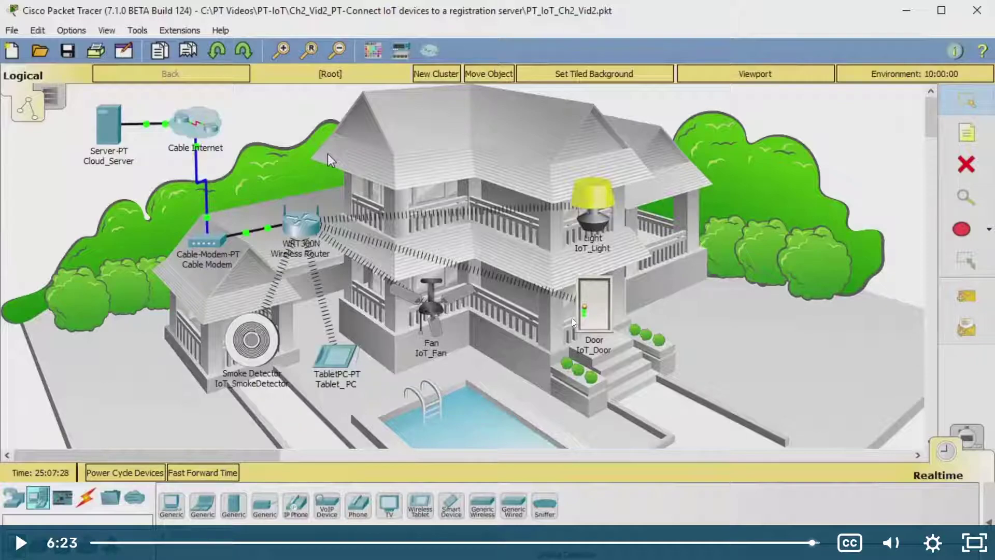
left_click(328, 153)
Step: Leave the full-screen video and move on to the next course page
key("Escape")
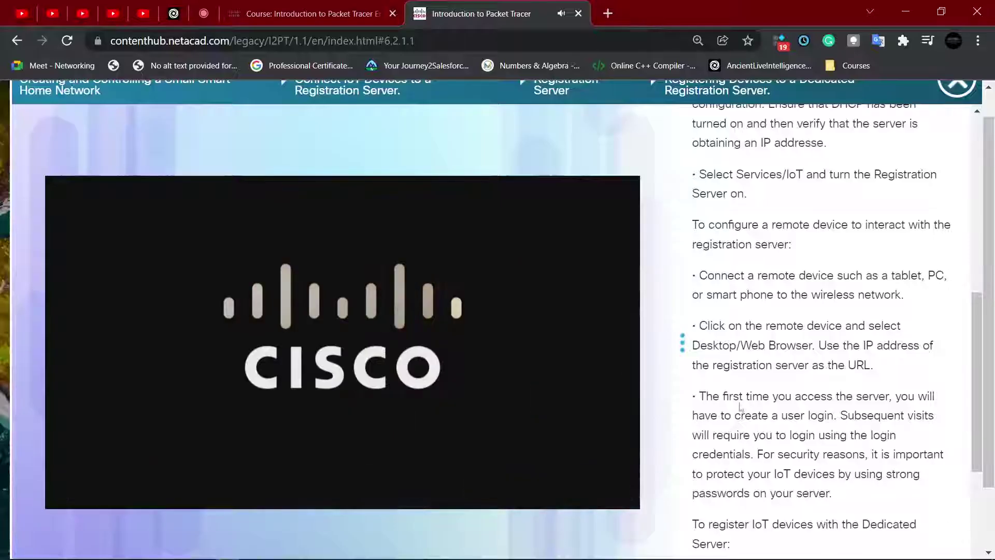
scroll(751, 394, "down", 6)
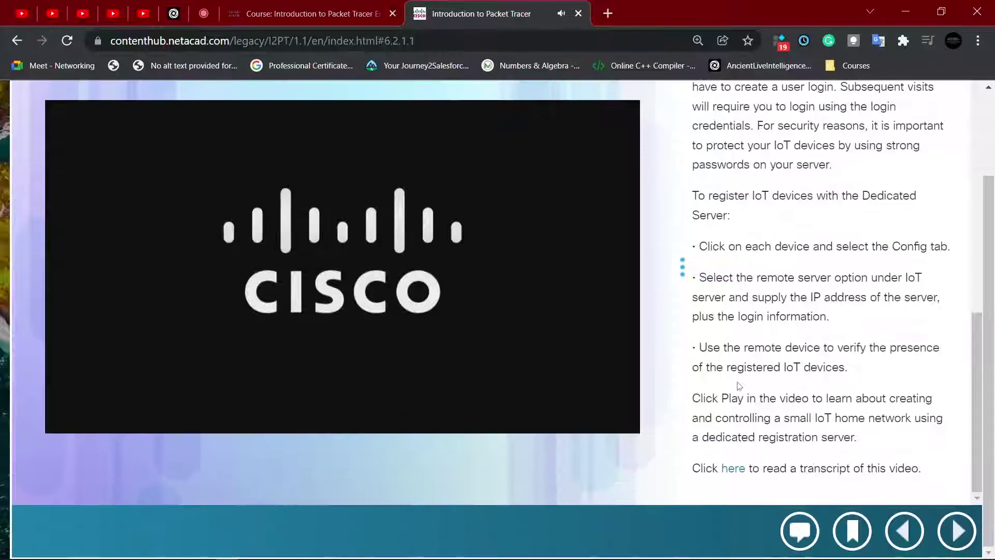
left_click(953, 519)
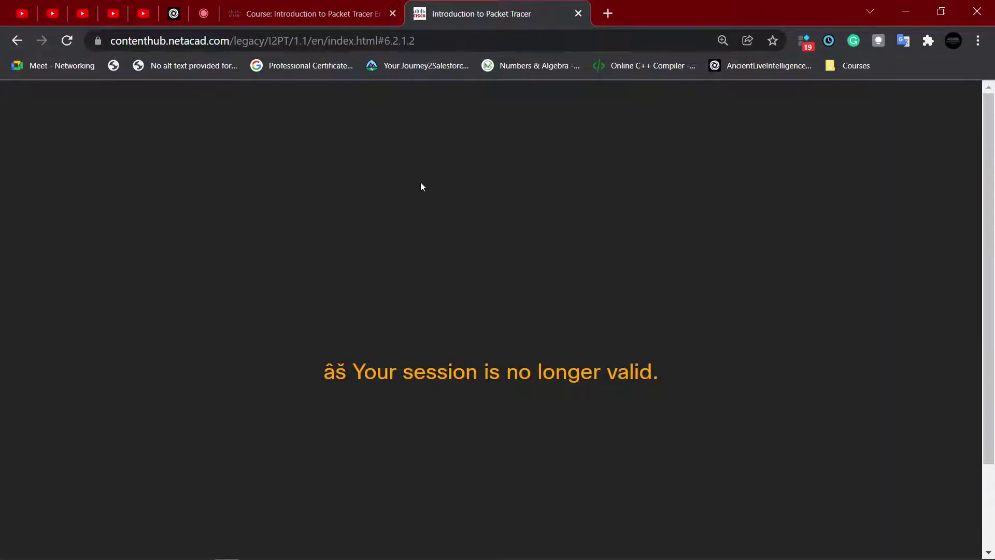
left_click(329, 10)
left_click(511, 15)
left_click(285, 6)
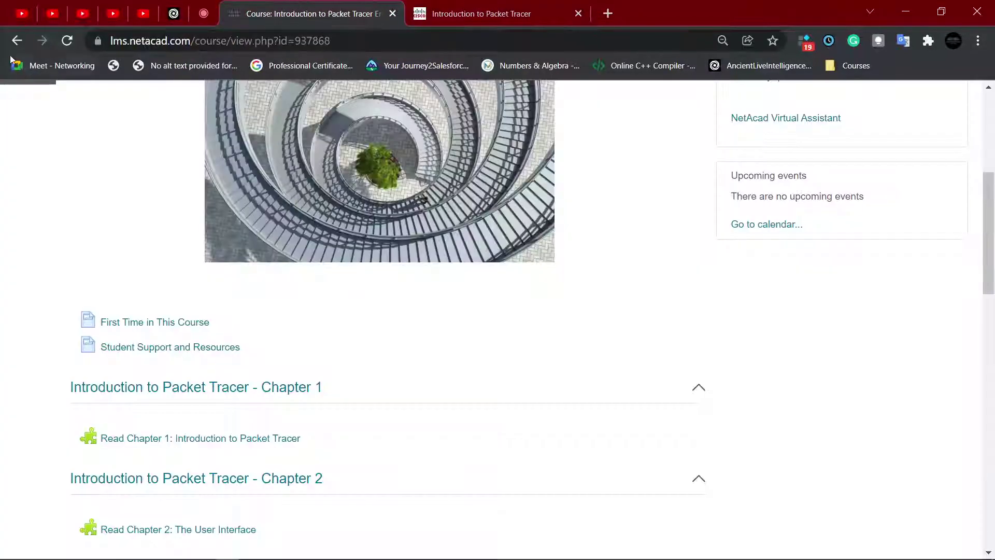
left_click(62, 44)
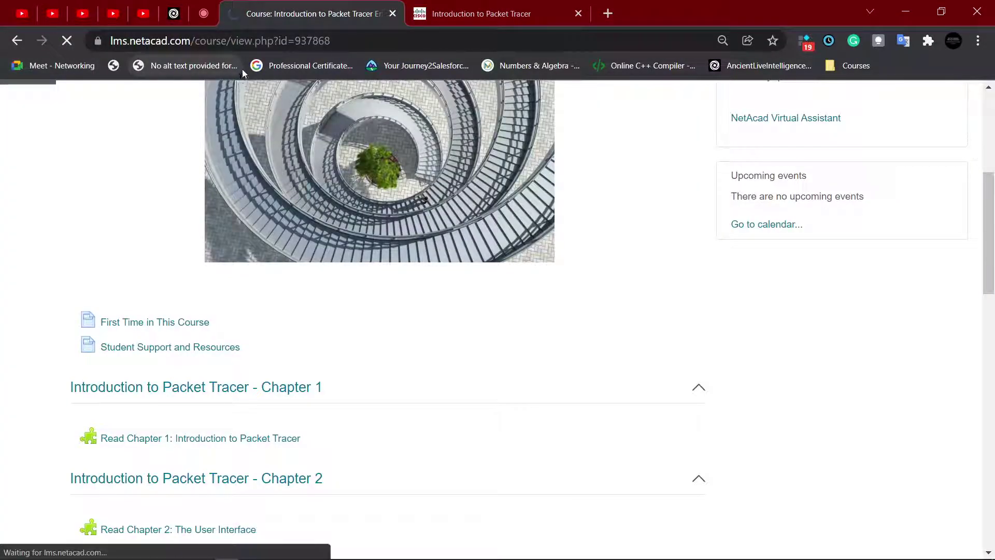
mouse_move(161, 540)
left_click(253, 555)
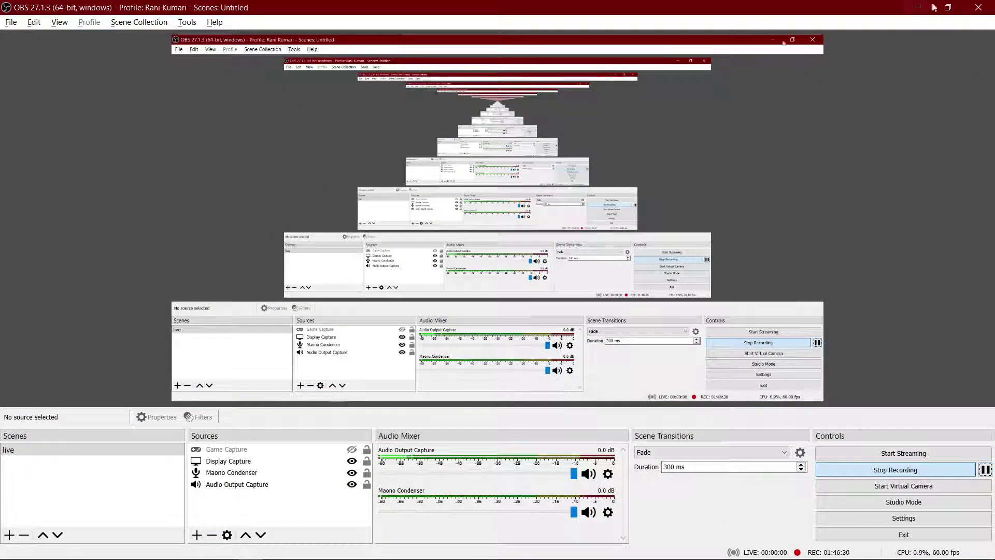
left_click(933, 7)
Step: Page forward to the 6.2.1.2 Registration Server activity in full screen
scroll(876, 418, "down", 3)
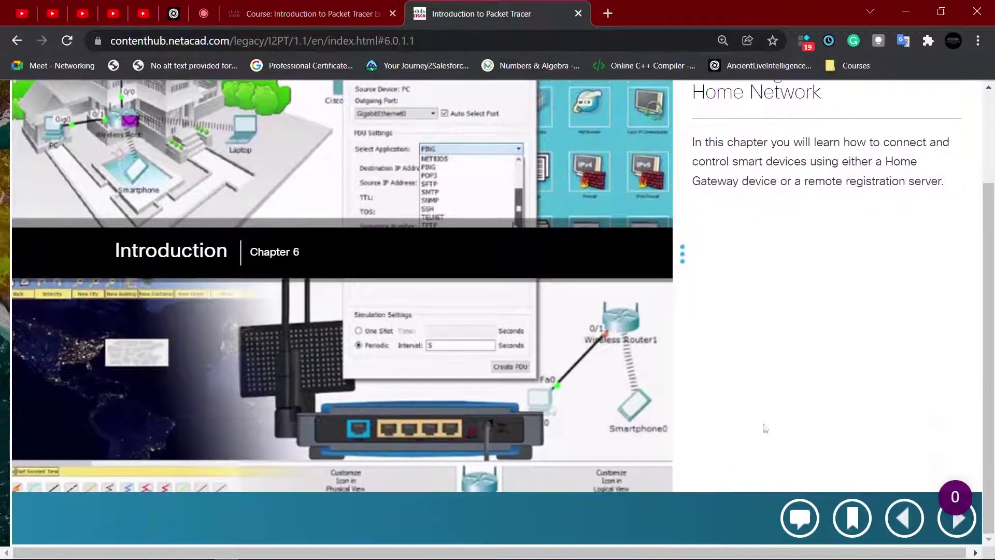
left_click(958, 526)
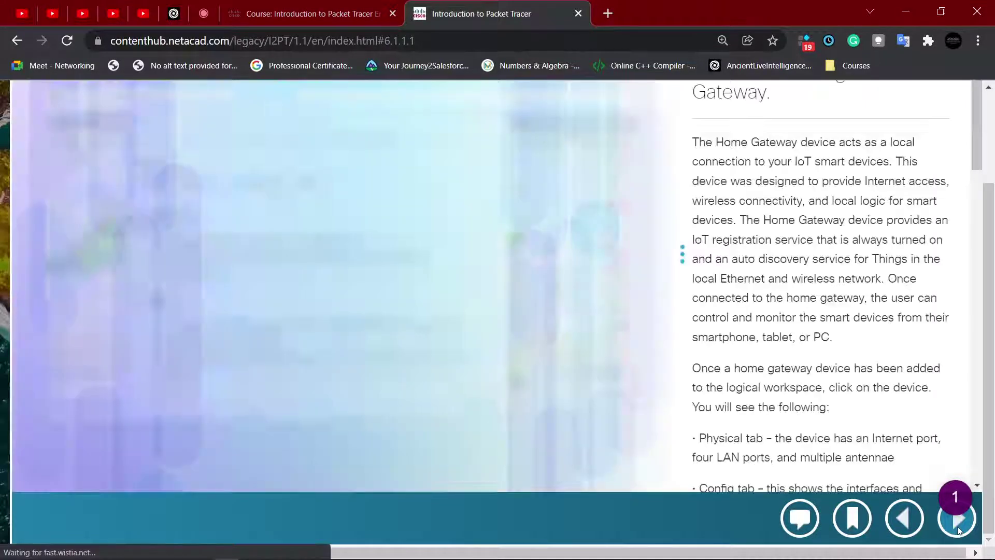
left_click(958, 528)
left_click(958, 529)
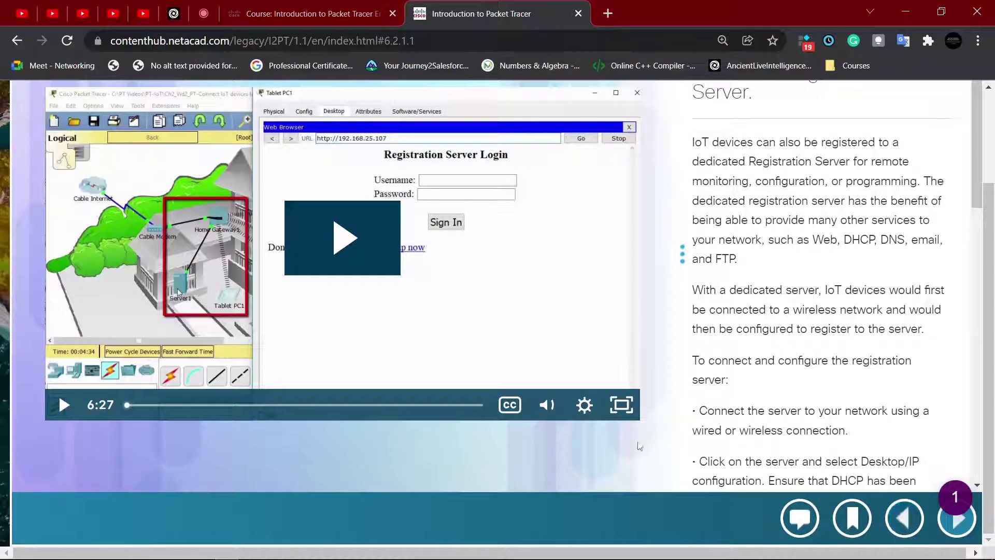
left_click(957, 526)
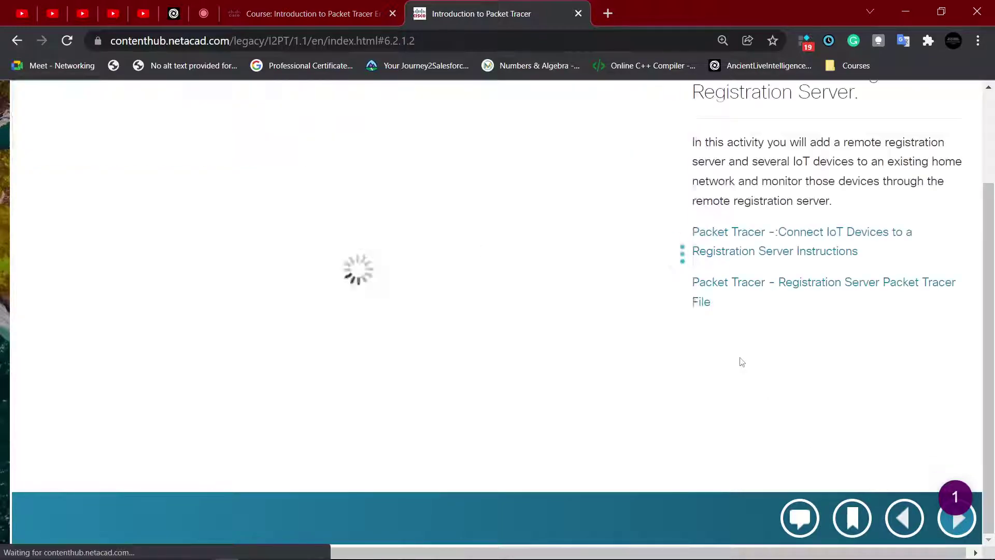
scroll(720, 345, "up", 3)
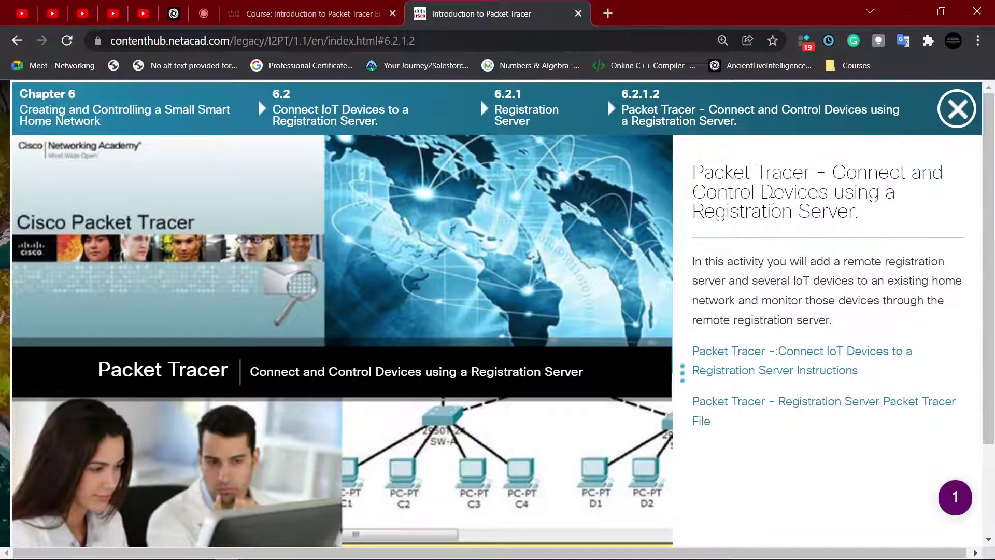
scroll(767, 306, "down", 2)
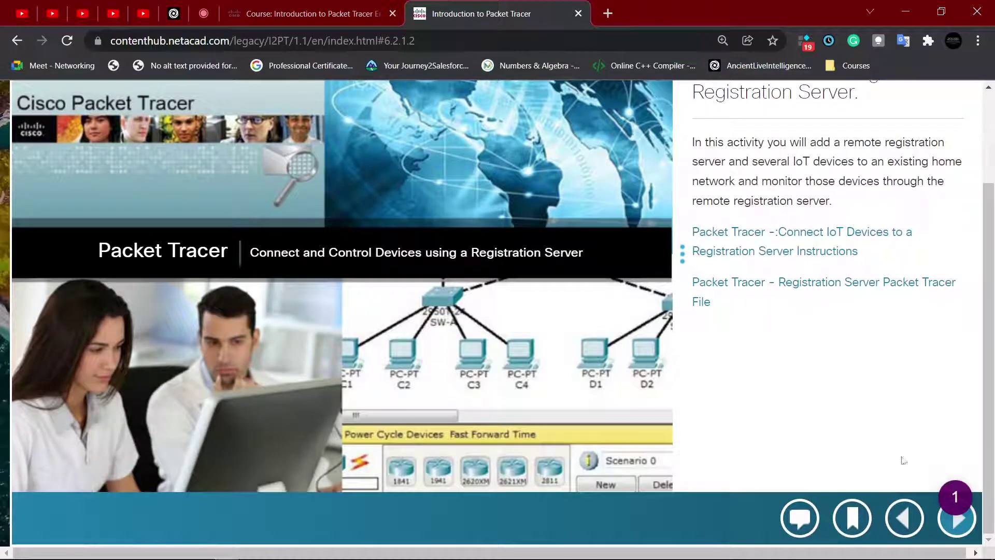
left_click(956, 519)
scroll(711, 266, "up", 3)
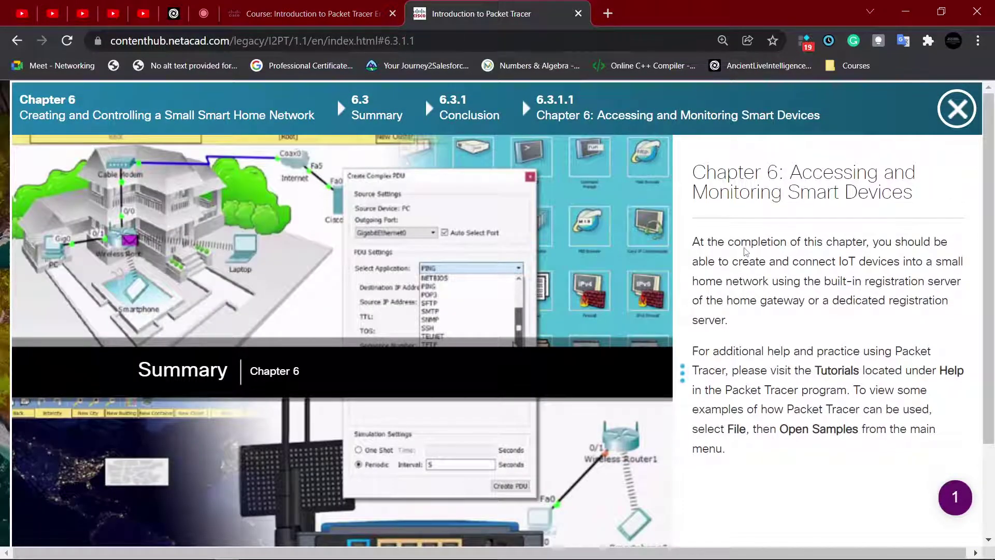
key("F11")
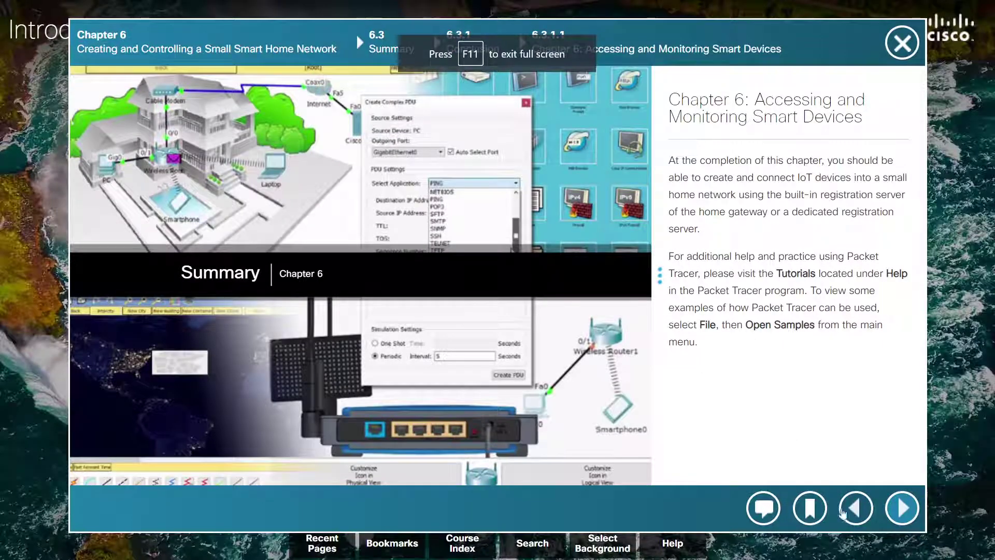
left_click(857, 508)
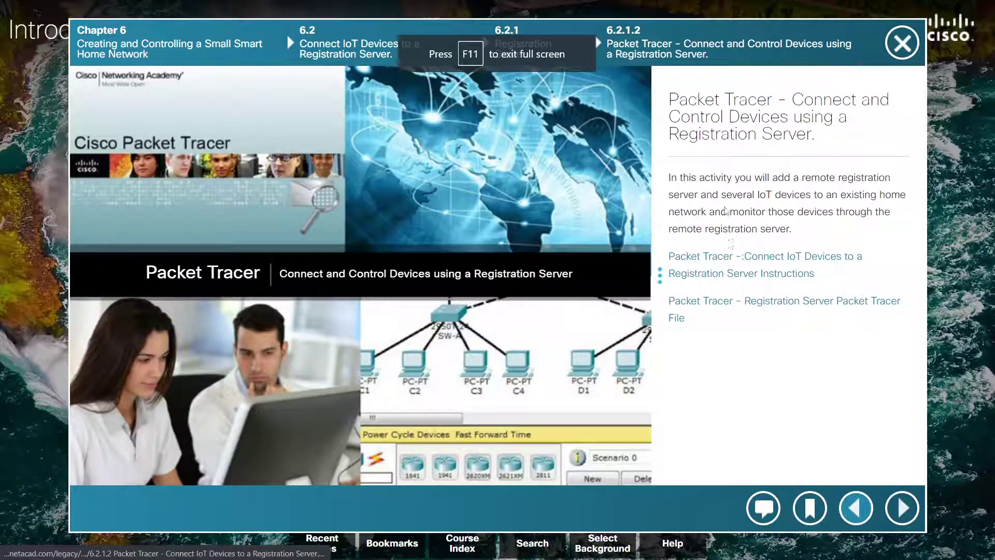
Step: Read the 6.2.1.2 activity description about remotely registering several IoT devices
left_click_drag(803, 181, 890, 181)
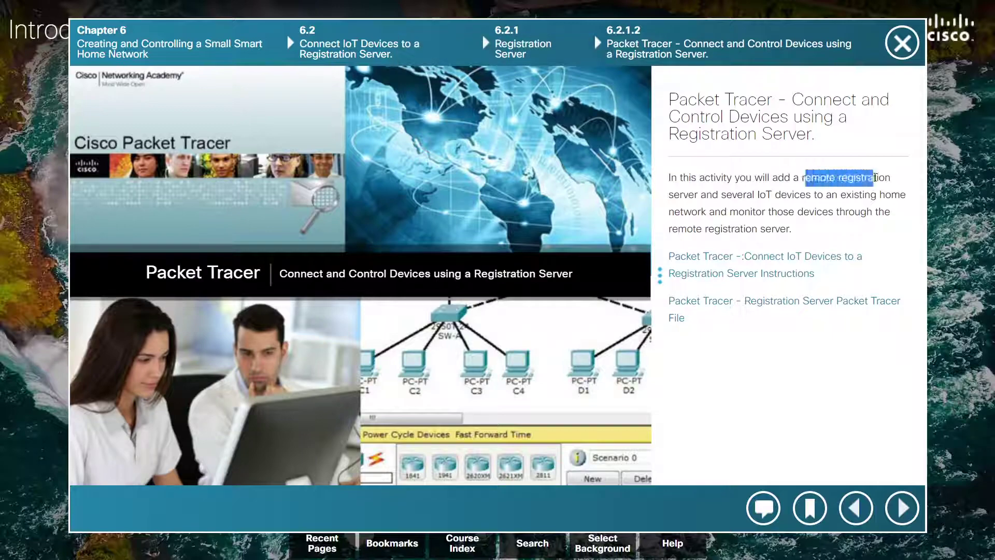
left_click(736, 209)
left_click_drag(719, 195, 886, 213)
left_click(829, 196)
left_click(854, 199)
left_click(722, 228)
left_click(888, 215)
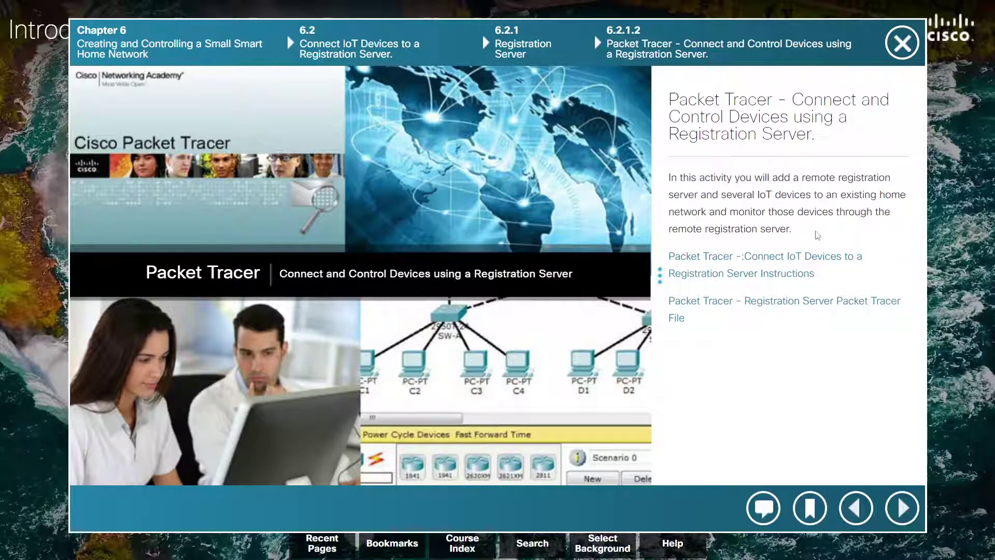
left_click_drag(794, 229, 732, 228)
left_click(720, 220)
Step: Open the instructions in a new tab, then download and open 6.2.1.2 Registration Server.pkt
left_click(726, 271)
left_click(494, 6)
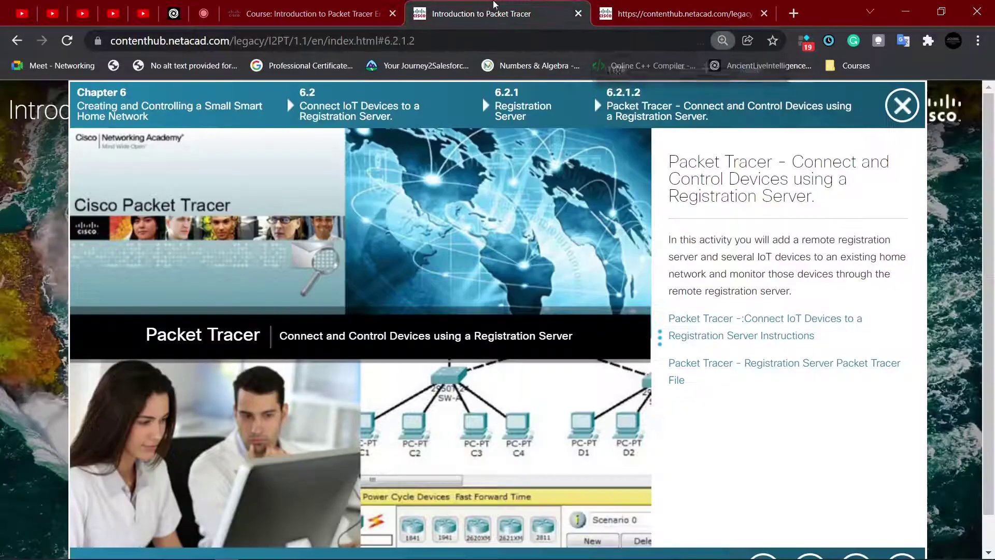
left_click(804, 364)
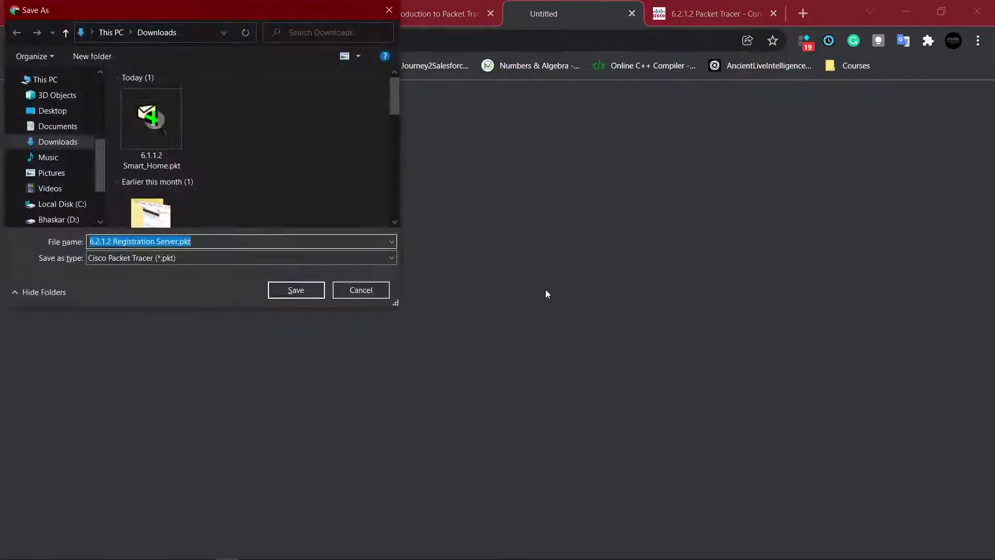
left_click(309, 292)
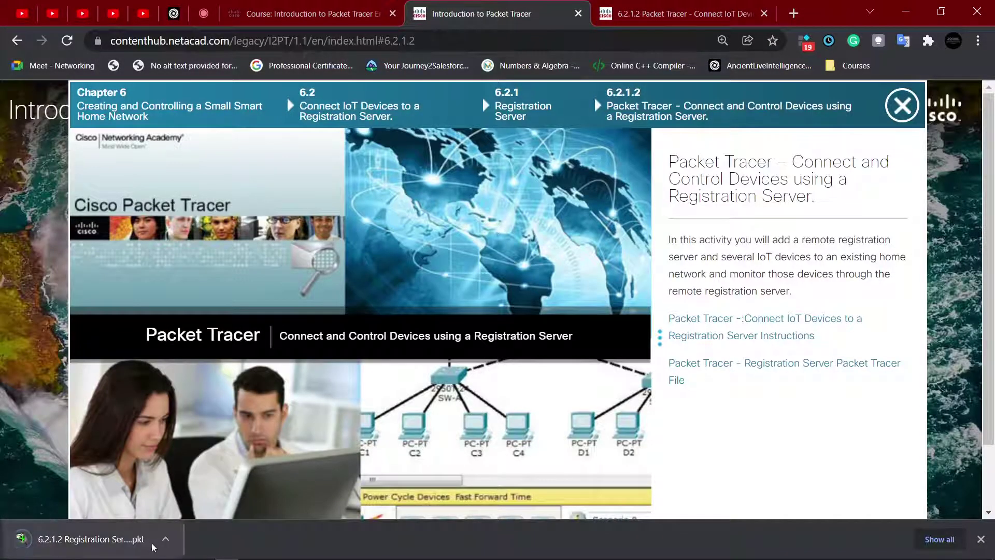
left_click(164, 537)
left_click(188, 445)
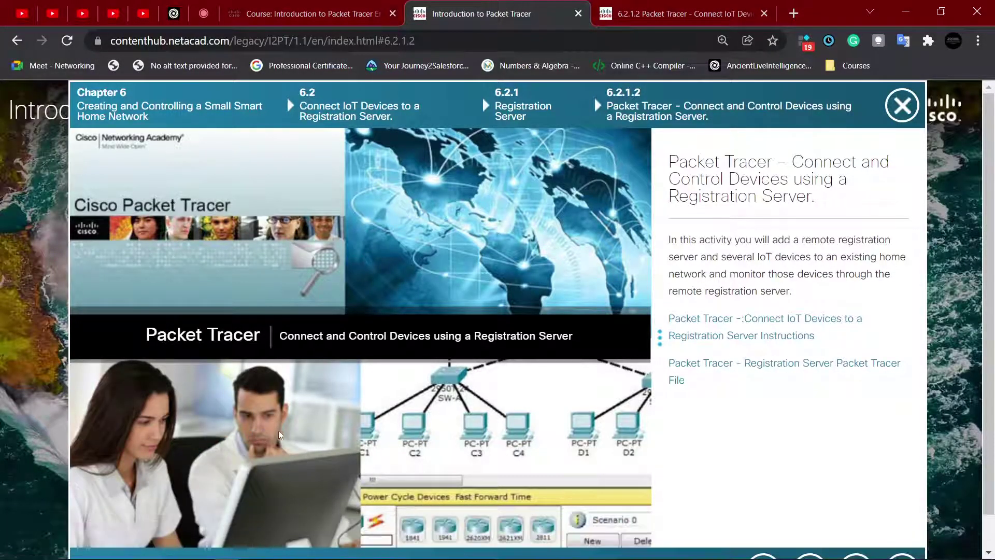
left_click(251, 556)
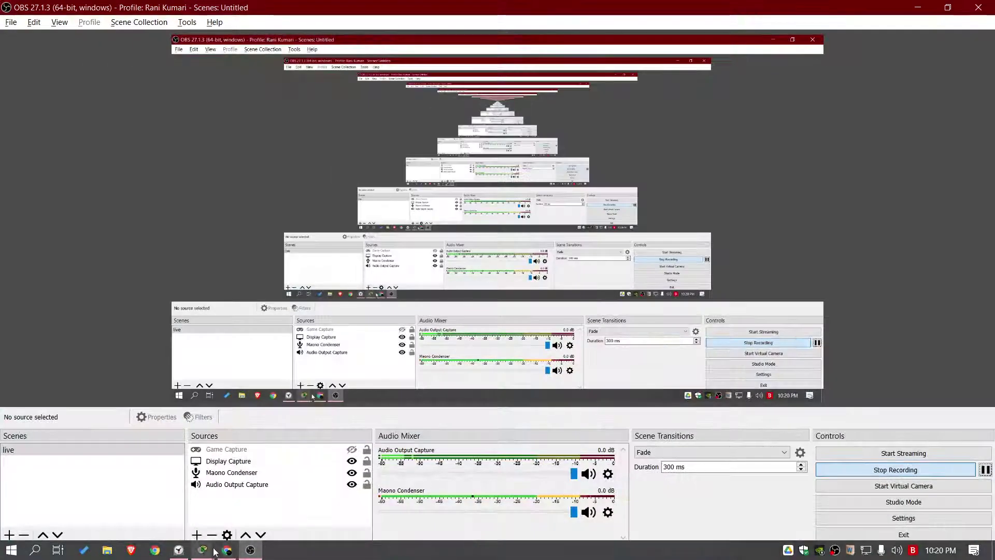
Step: Save Smart_Home, close it without further changes, and return to the course page
left_click(70, 495)
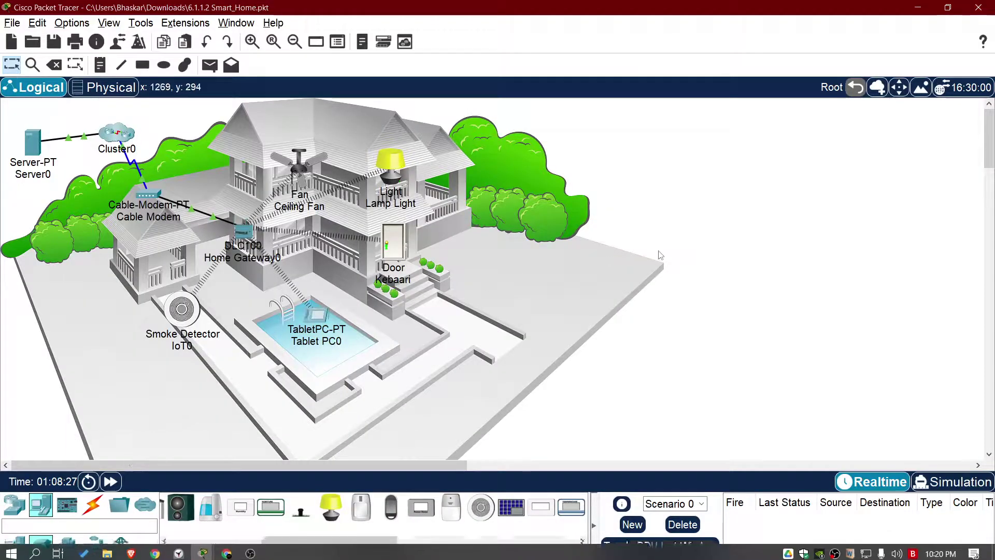
key("ctrl+s")
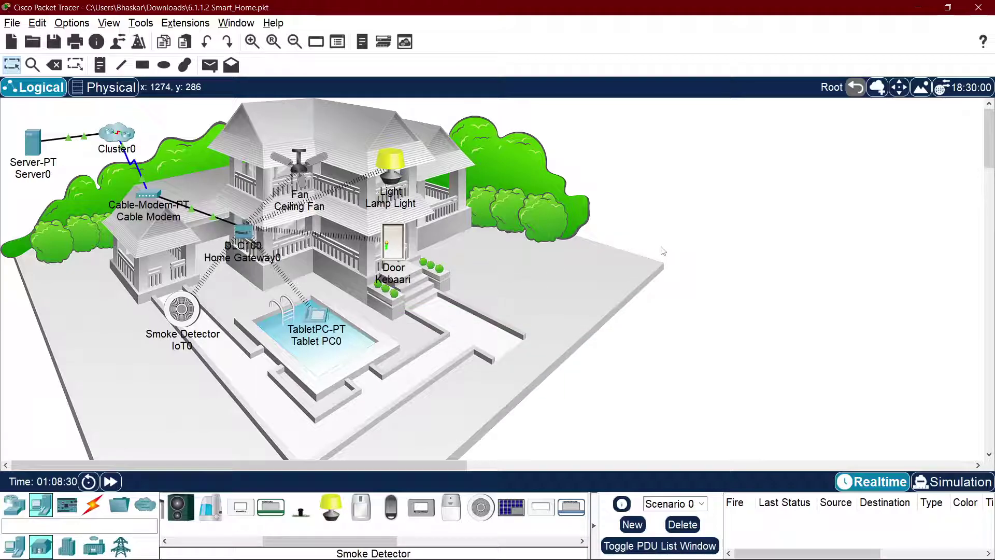
left_click(979, 7)
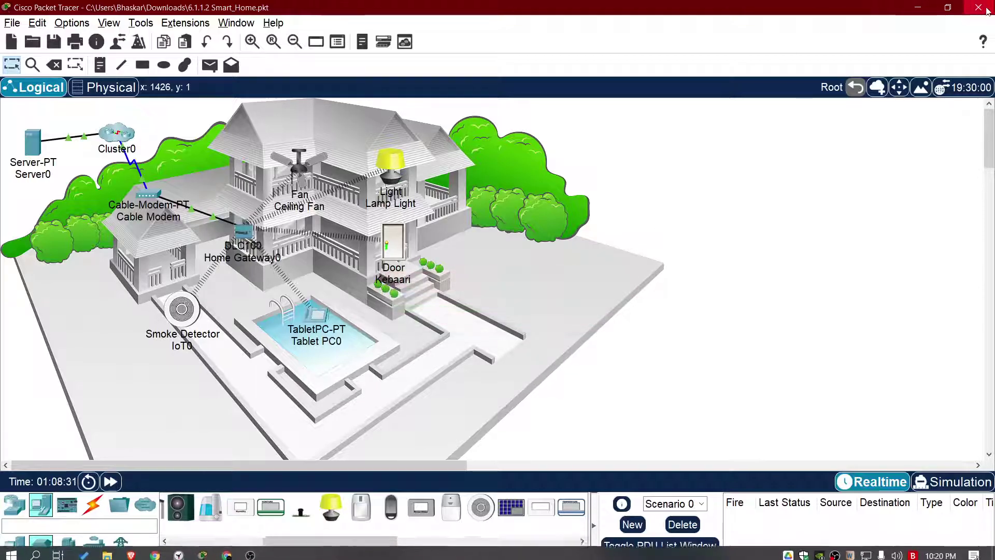
left_click(544, 306)
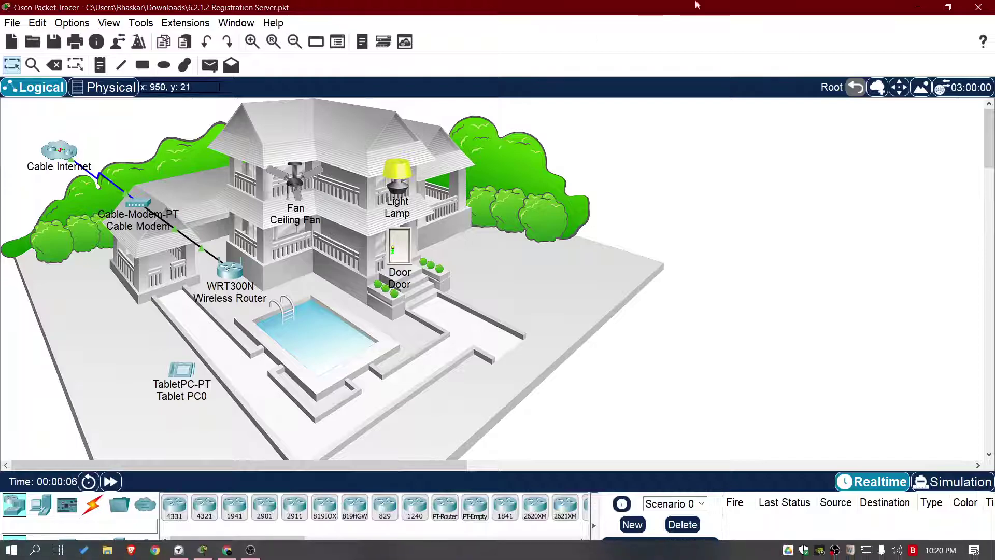
left_click(979, 7)
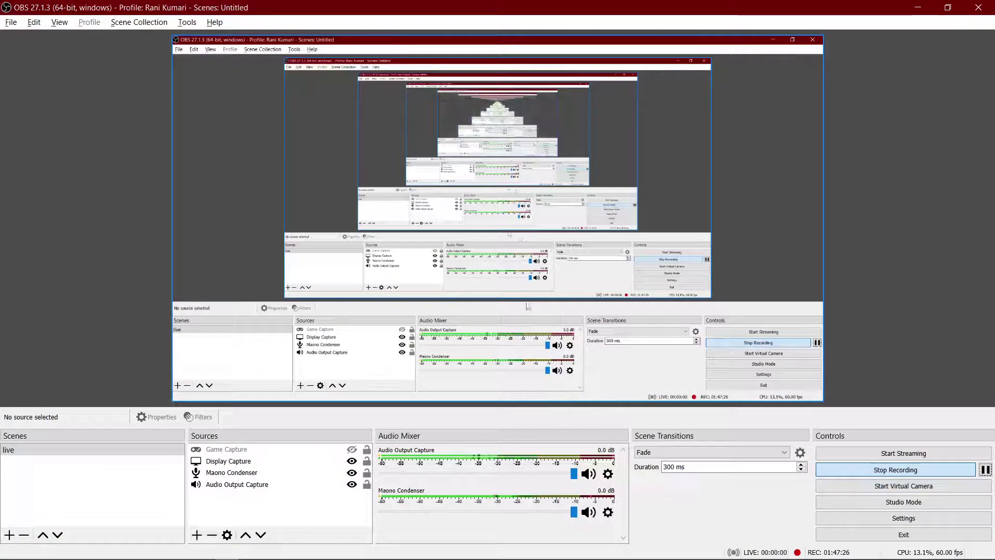
left_click(918, 7)
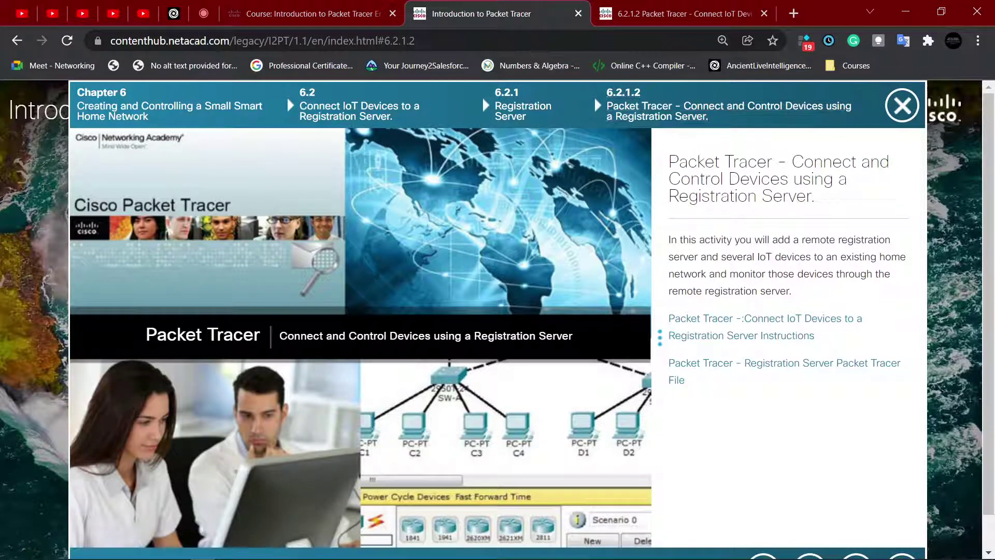
Step: Locate 6.2.1.2 Registration Server.pkt via Chrome's Downloads and bring its Packet Tracer network forward
left_click(984, 41)
left_click(852, 145)
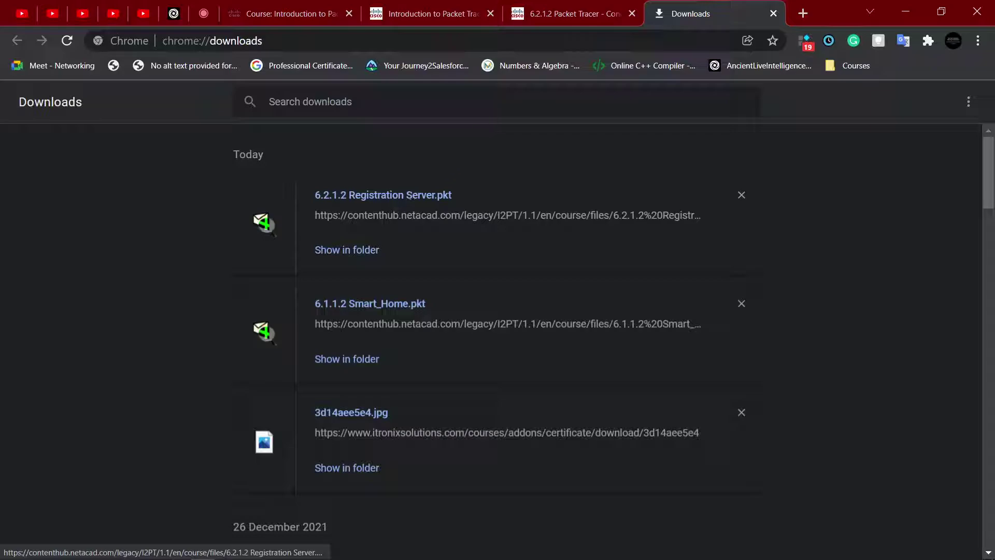
left_click(580, 6)
left_click(687, 5)
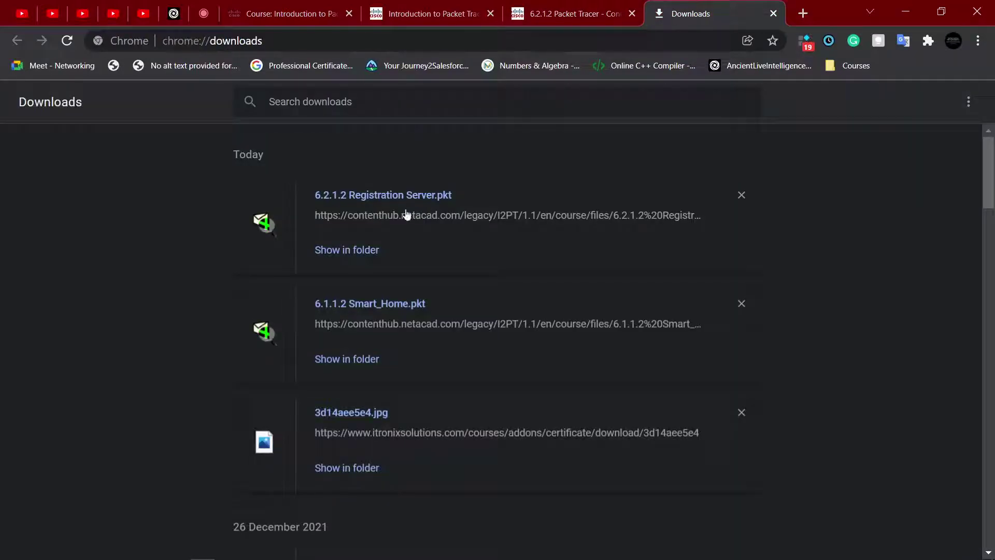
mouse_move(259, 543)
left_click(371, 253)
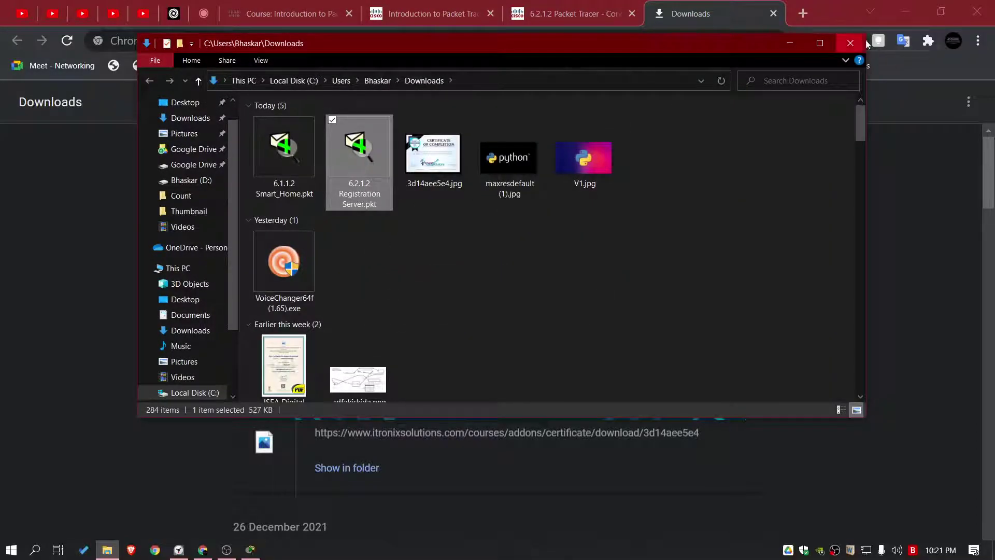
left_click(851, 43)
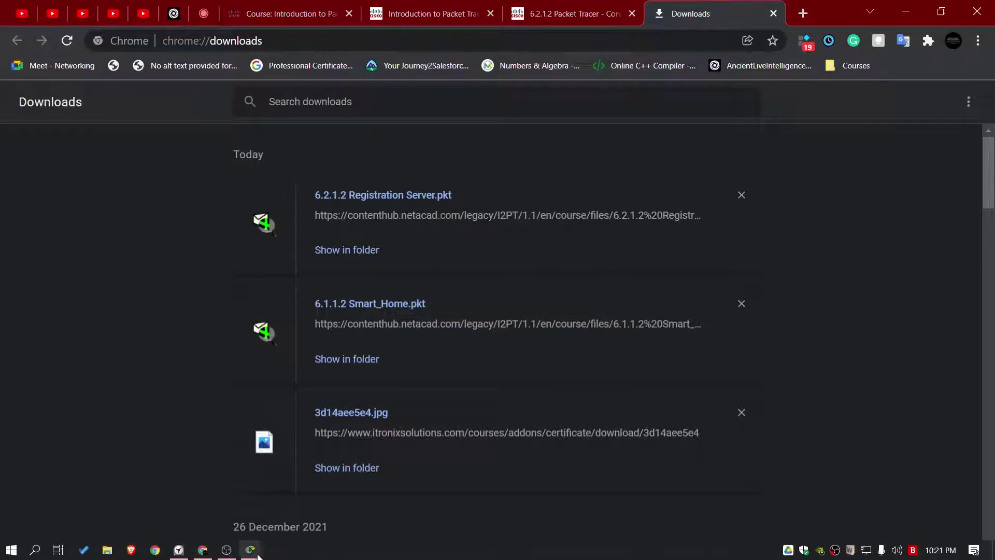
mouse_move(251, 549)
left_click(321, 498)
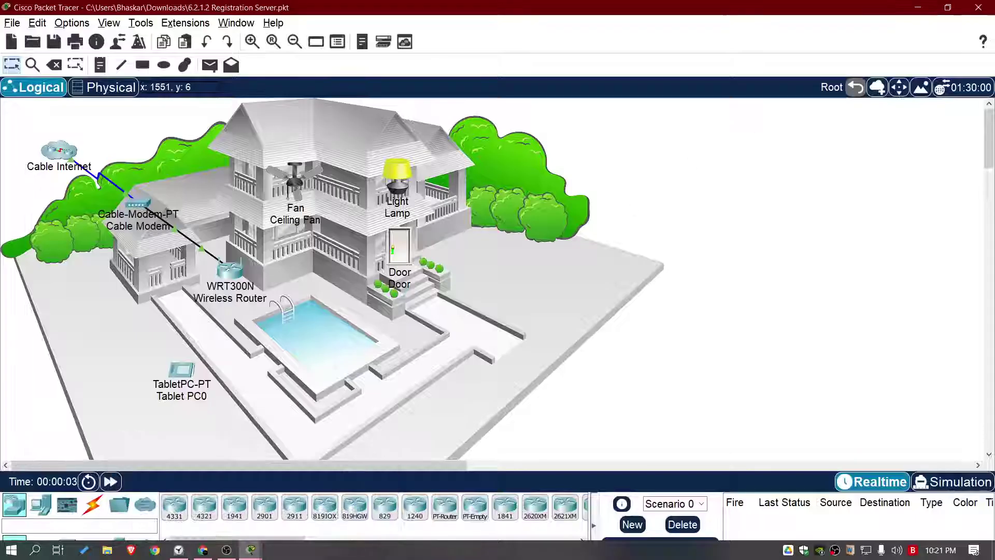
left_click(978, 8)
Step: Close Packet Tracer without saving and show the instructions PDF fit-to-width in full screen
left_click(542, 304)
left_click(618, 15)
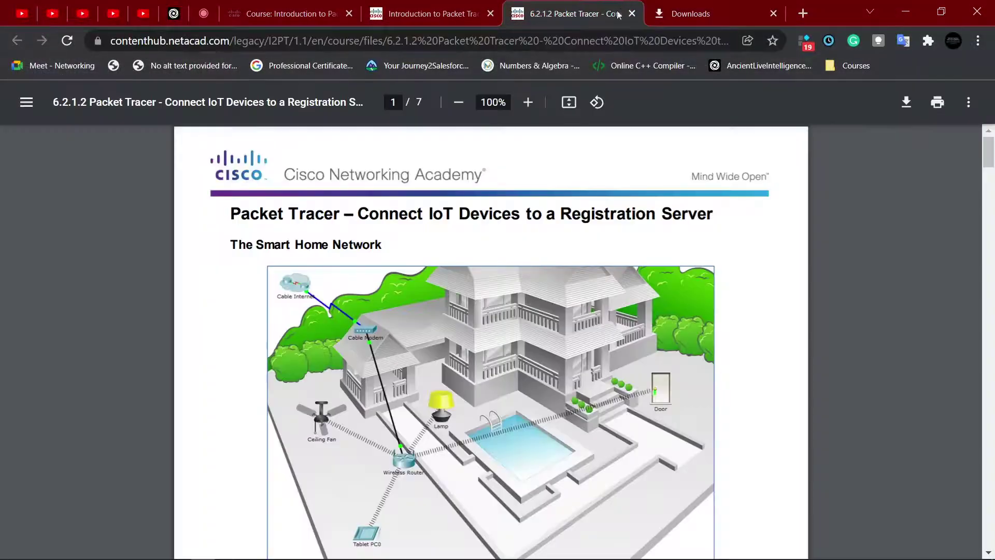
left_click(568, 102)
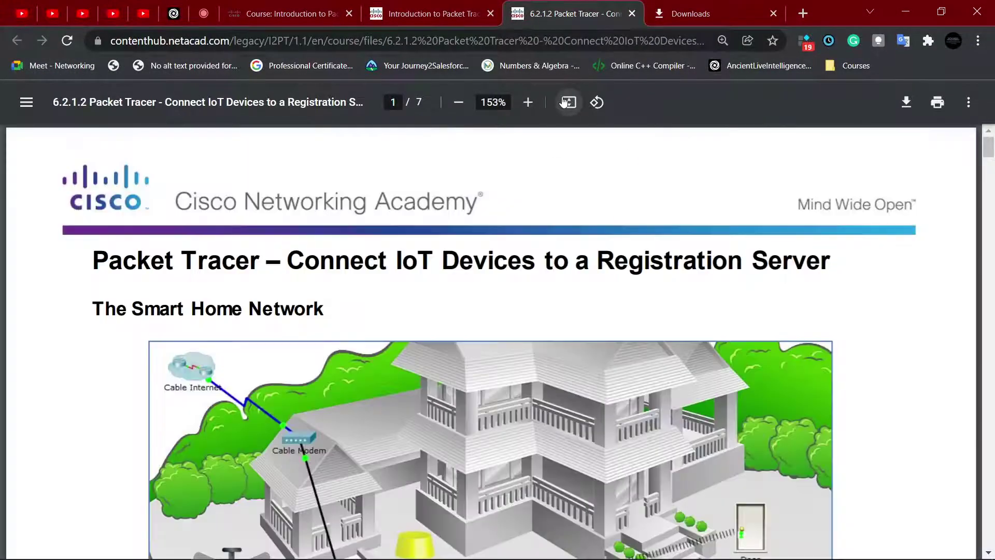
key("F11")
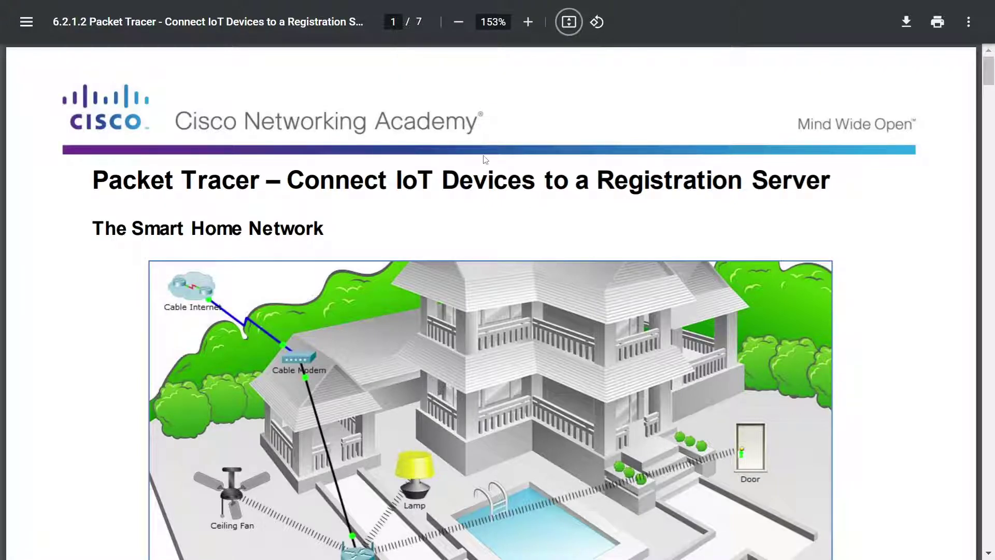
scroll(485, 160, "down", 3)
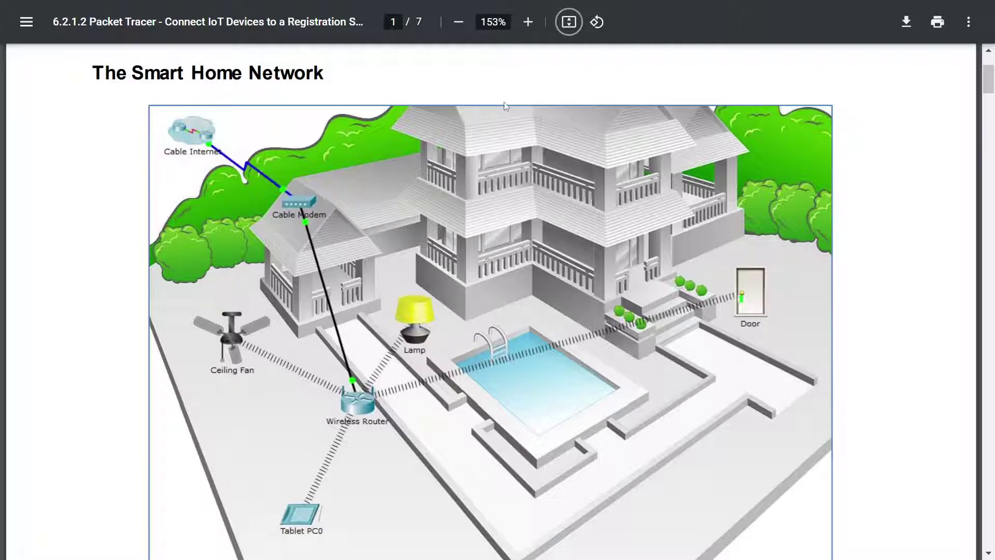
key("alt+Tab")
key("alt+Tab")
key("alt+Tab")
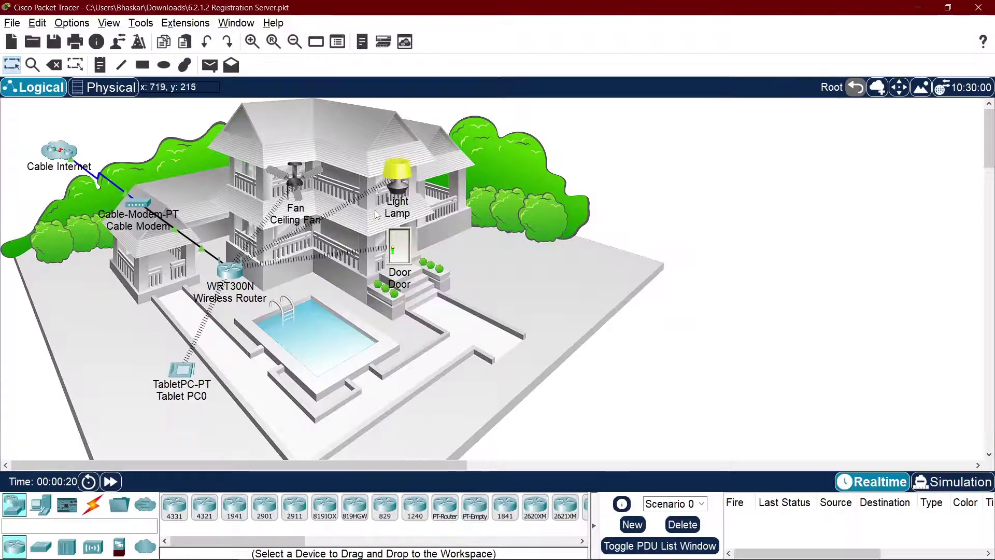
key("alt+Tab")
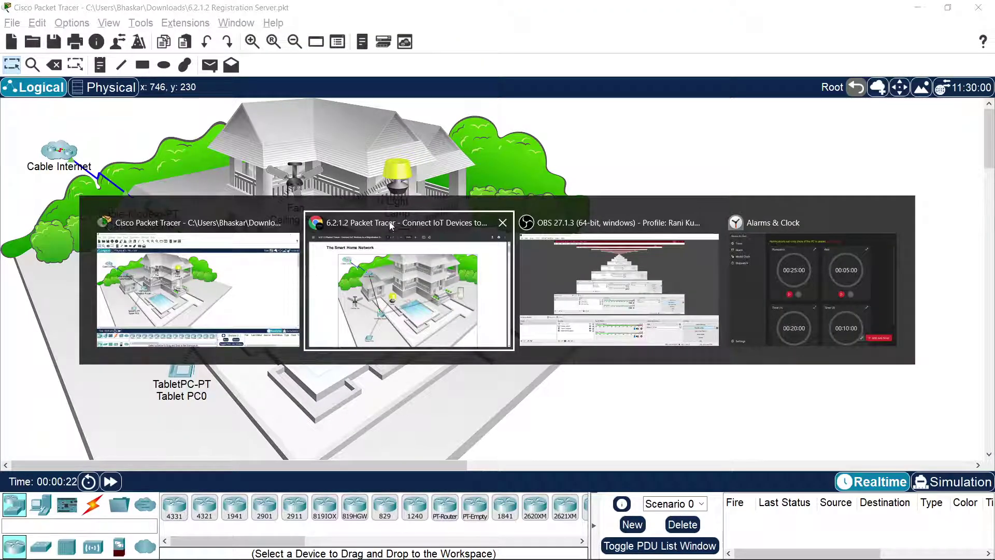
key("alt+Tab")
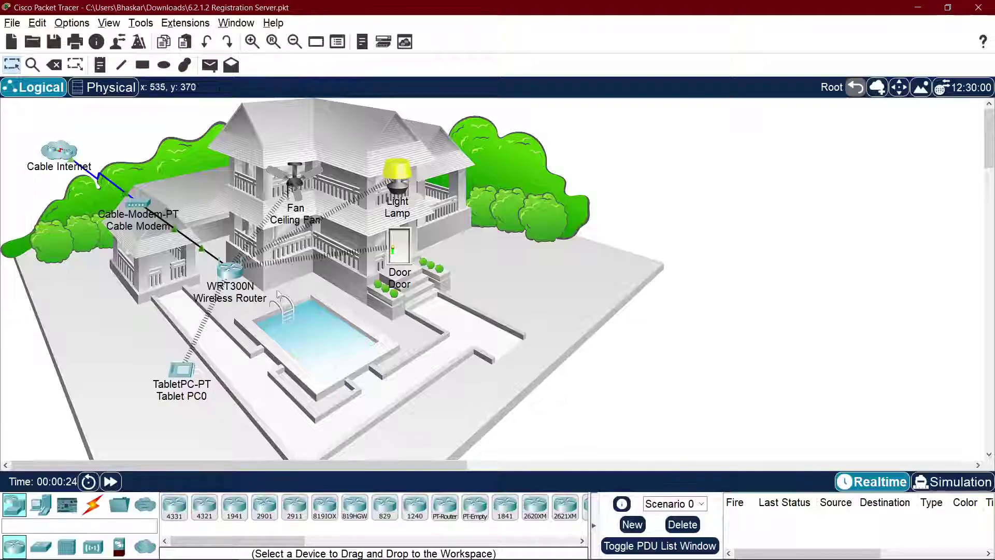
key("alt+Tab")
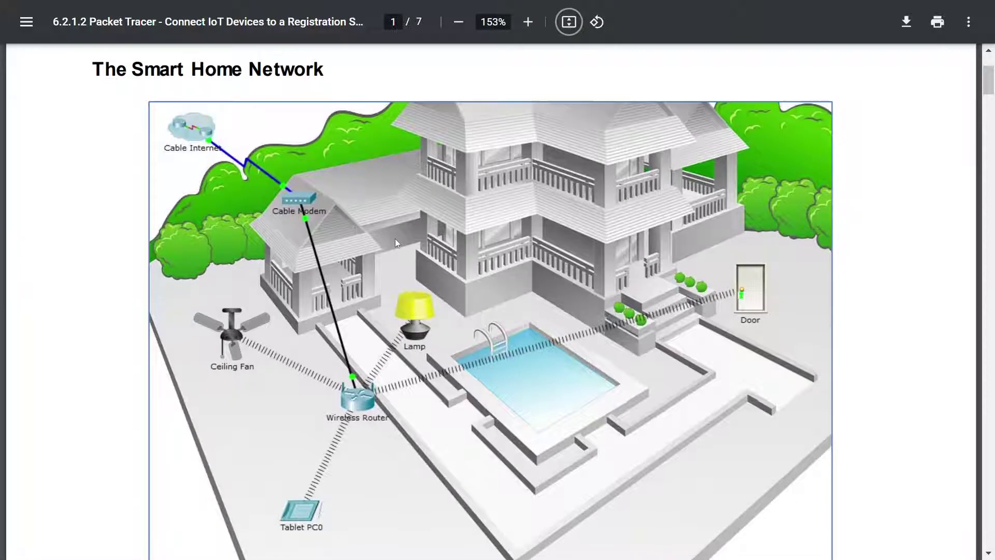
scroll(395, 238, "down", 8)
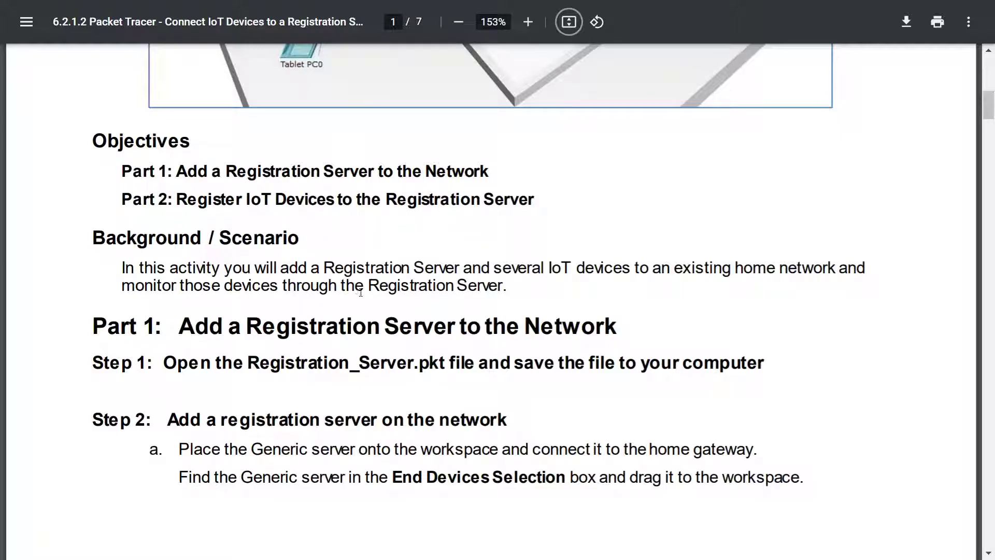
Step: Read the handout's Part 1 down to Step 2, placing a Generic server
left_click_drag(298, 326, 650, 318)
left_click_drag(594, 336, 584, 334)
scroll(518, 331, "up", 3)
scroll(459, 208, "down", 3)
scroll(451, 330, "down", 3)
left_click_drag(466, 268, 477, 269)
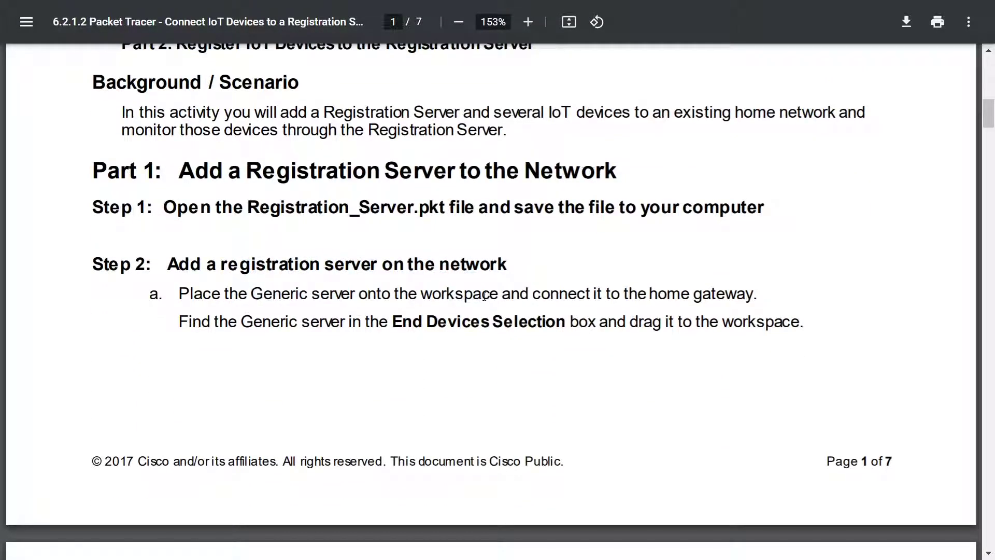
Step: Exit full screen, minimize OBS, and return to the lab handout
key("F11")
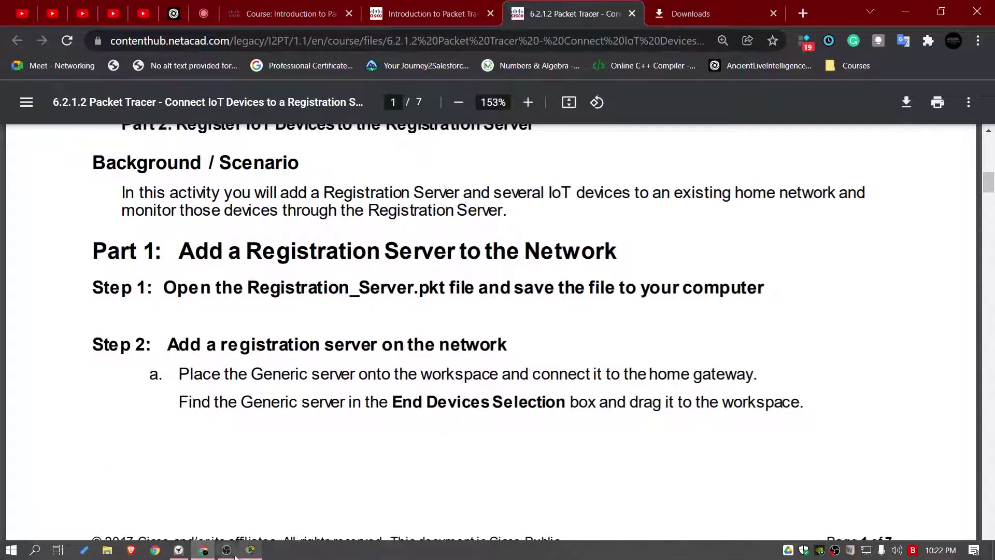
left_click(234, 555)
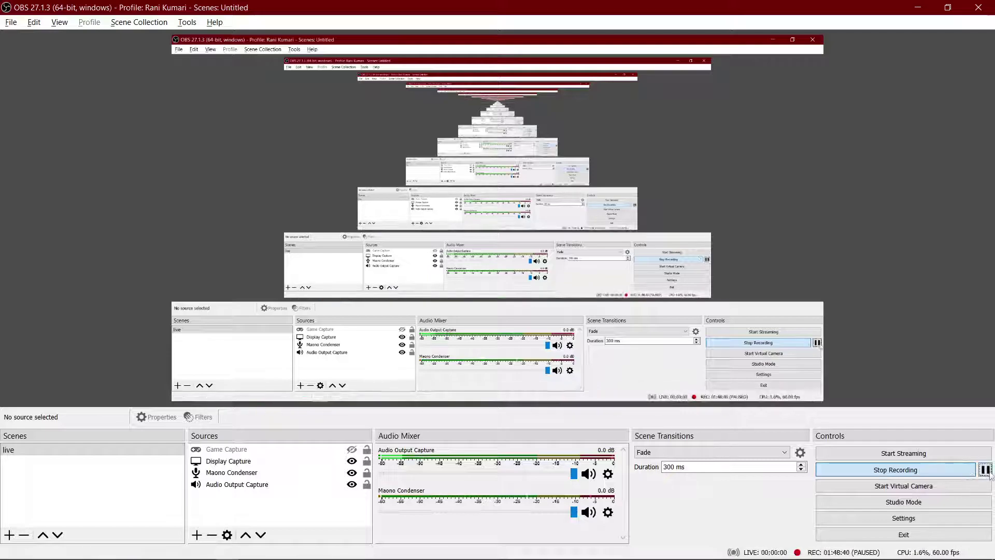
left_click(985, 469)
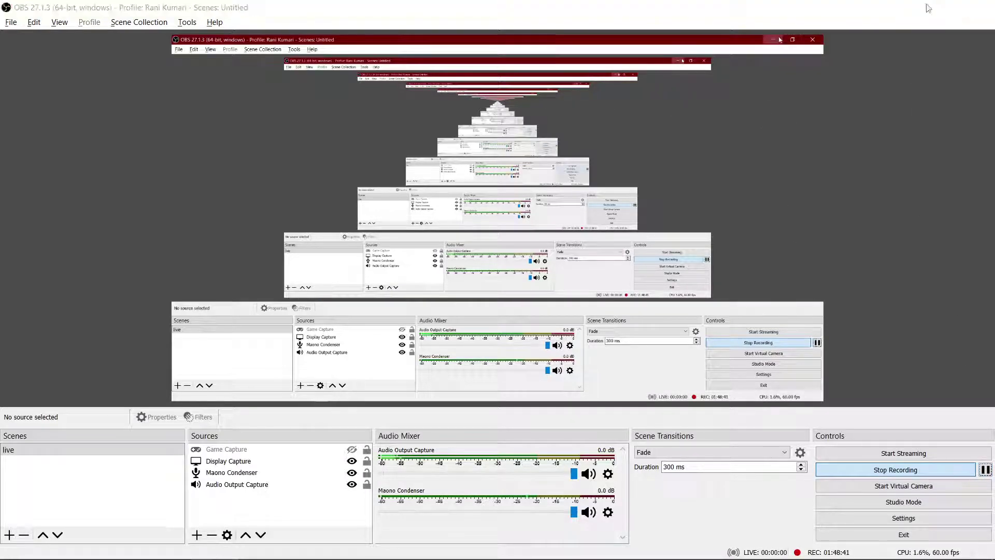
left_click(928, 8)
scroll(412, 285, "up", 5)
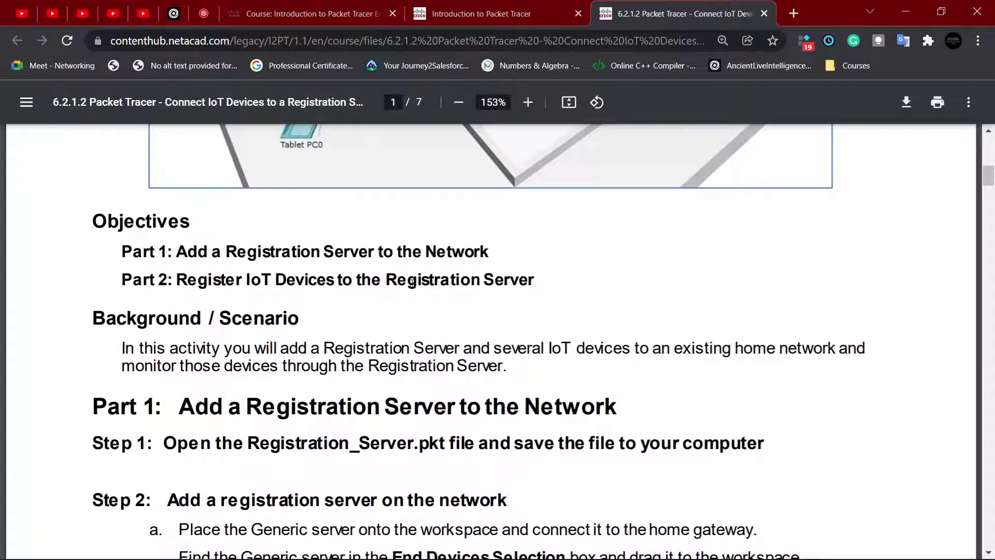
Step: Scroll the handout and highlight the scenario sentence about IoT devices
scroll(433, 323, "up", 10)
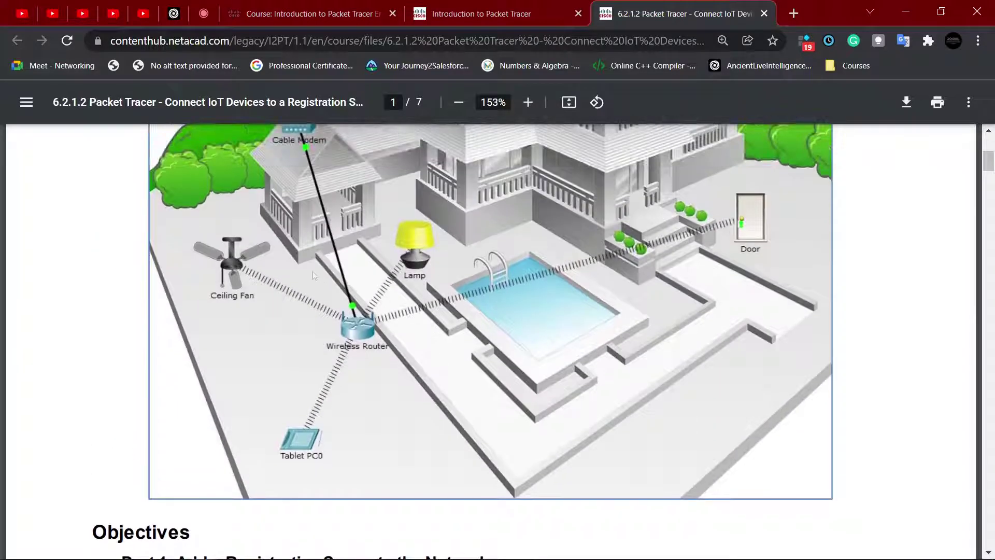
scroll(359, 267, "down", 10)
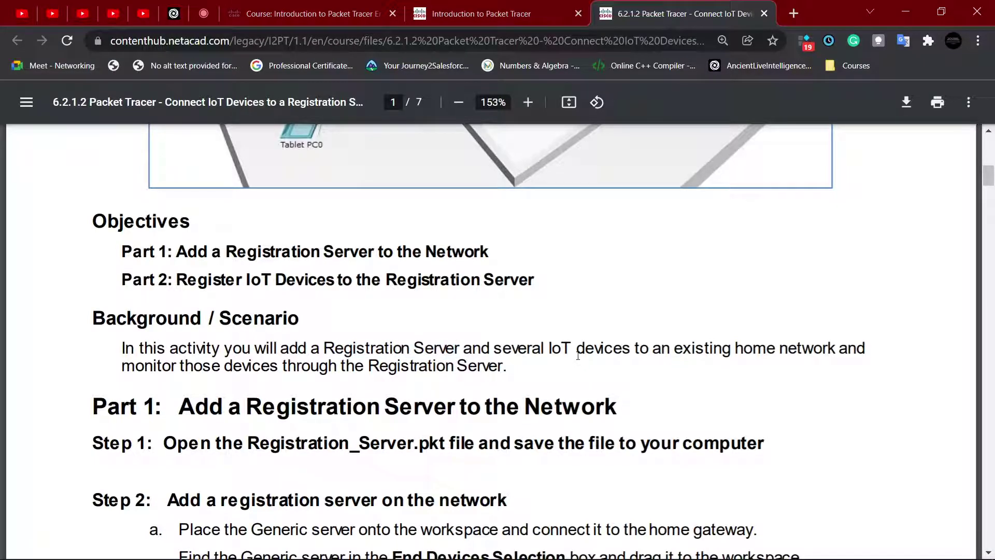
left_click_drag(665, 355, 813, 363)
left_click(809, 357)
left_click_drag(302, 366, 531, 365)
scroll(532, 364, "down", 6)
scroll(441, 311, "up", 3)
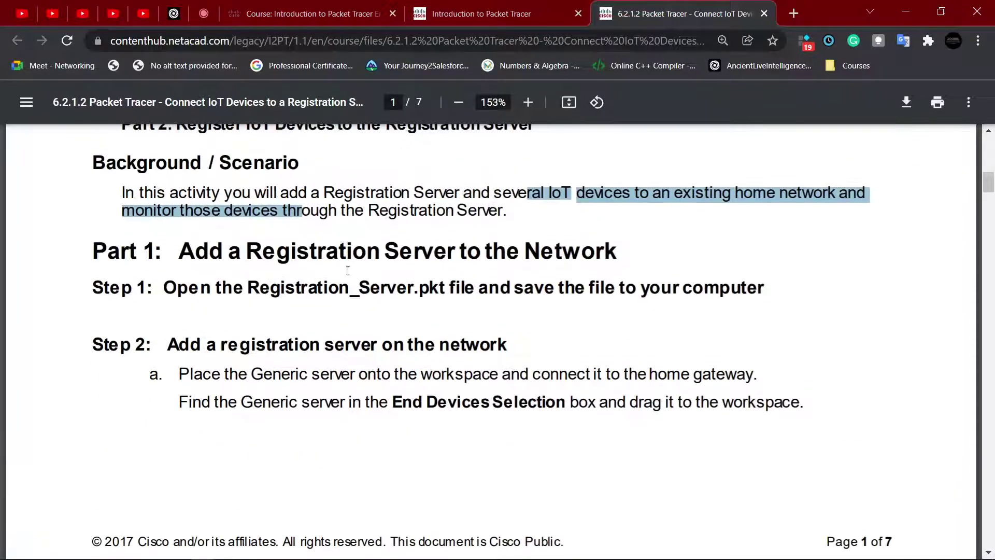
Step: Read page 2's Step 2 on placing a Generic server in full screen, then return to Packet Tracer
key("F11")
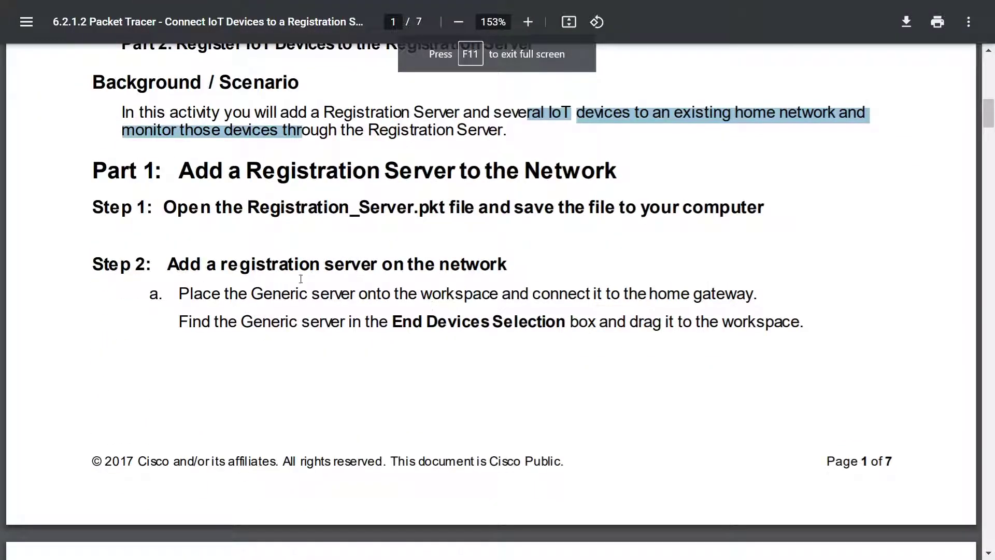
left_click_drag(168, 266, 360, 257)
left_click(421, 253)
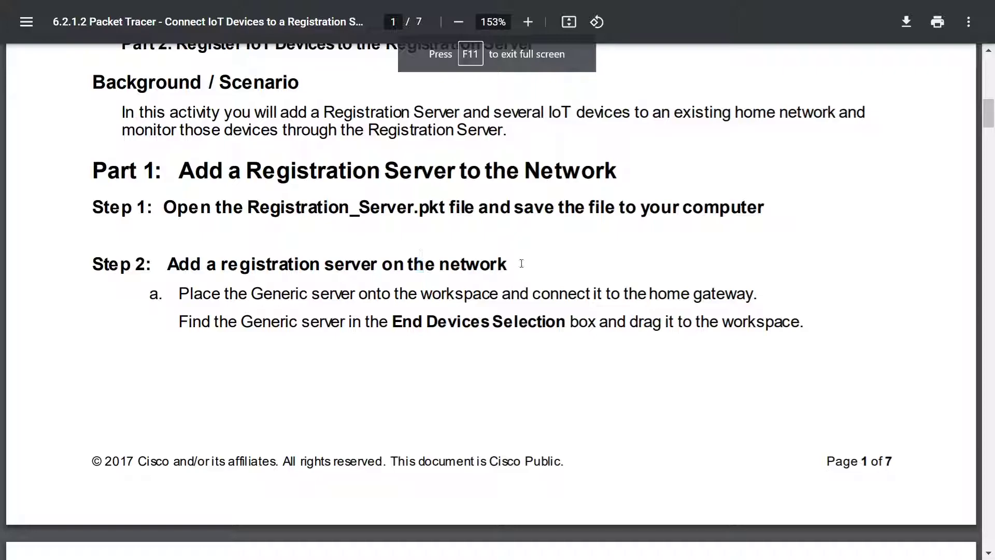
left_click_drag(522, 263, 240, 262)
left_click_drag(213, 294, 756, 294)
left_click(766, 292)
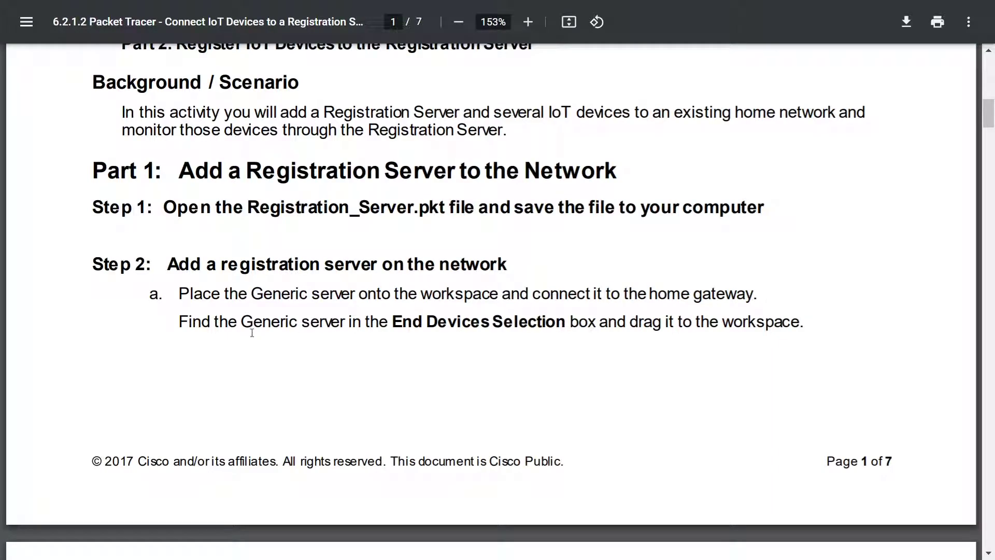
left_click_drag(252, 332, 516, 323)
left_click(602, 325)
scroll(642, 362, "down", 9)
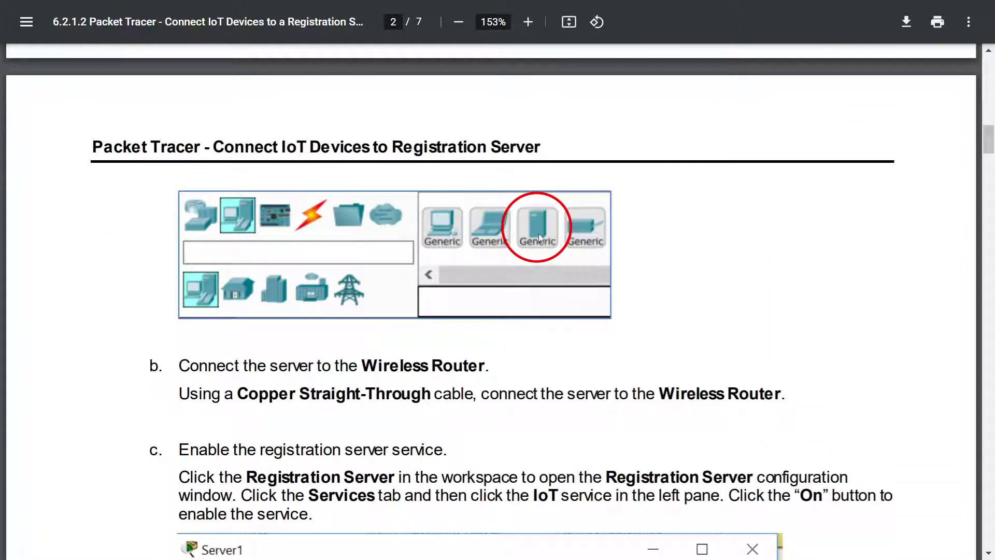
key("alt+Tab")
key("Tab")
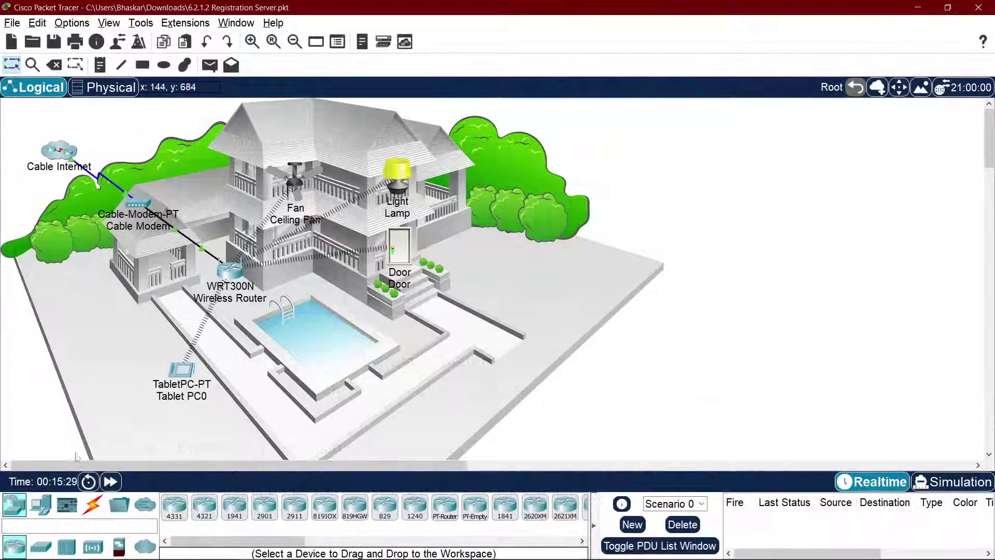
Step: Place a generic server on the workspace and rearrange the Cable Internet cloud and Server1
left_click(40, 504)
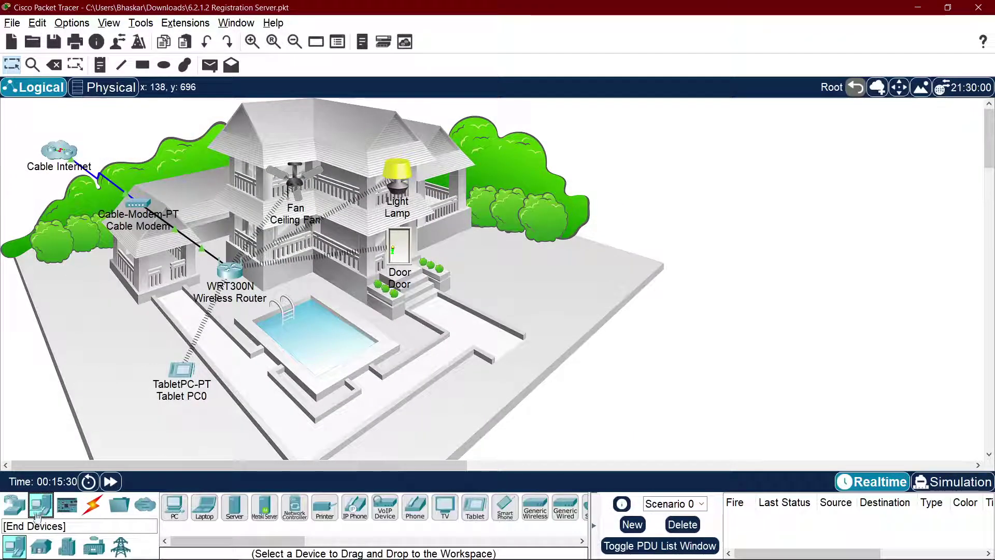
left_click(230, 504)
left_click(17, 127)
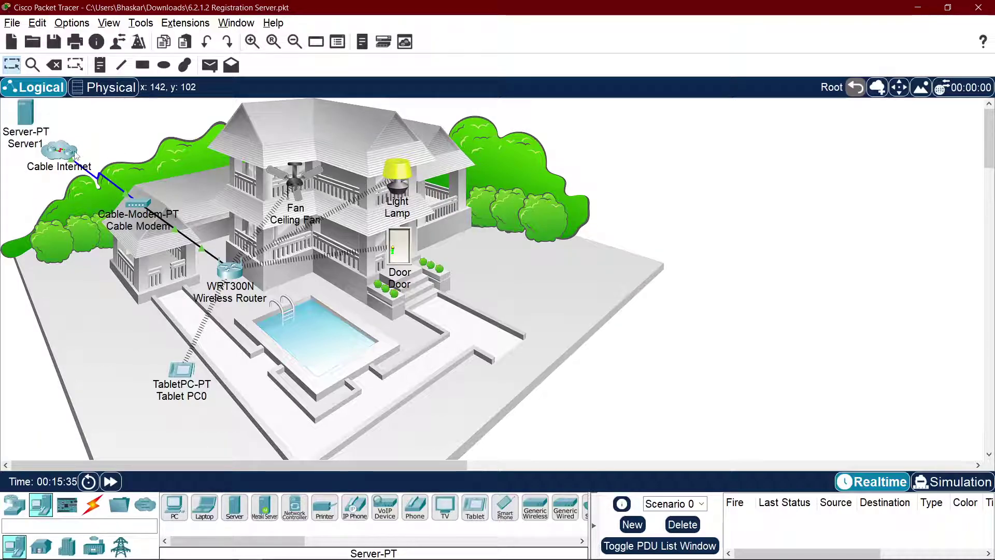
left_click_drag(59, 153, 134, 161)
left_click_drag(26, 118, 54, 152)
left_click_drag(130, 161, 109, 128)
Step: Check the handout's step b on the Wireless Router and Copper Straight-Through cable
key("alt+Tab")
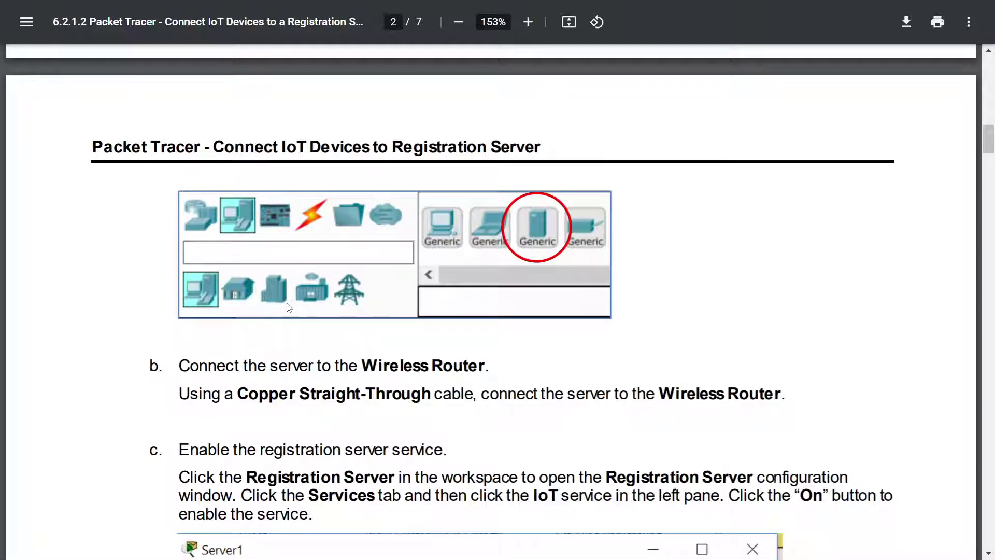
scroll(289, 307, "down", 3)
left_click_drag(367, 213, 457, 212)
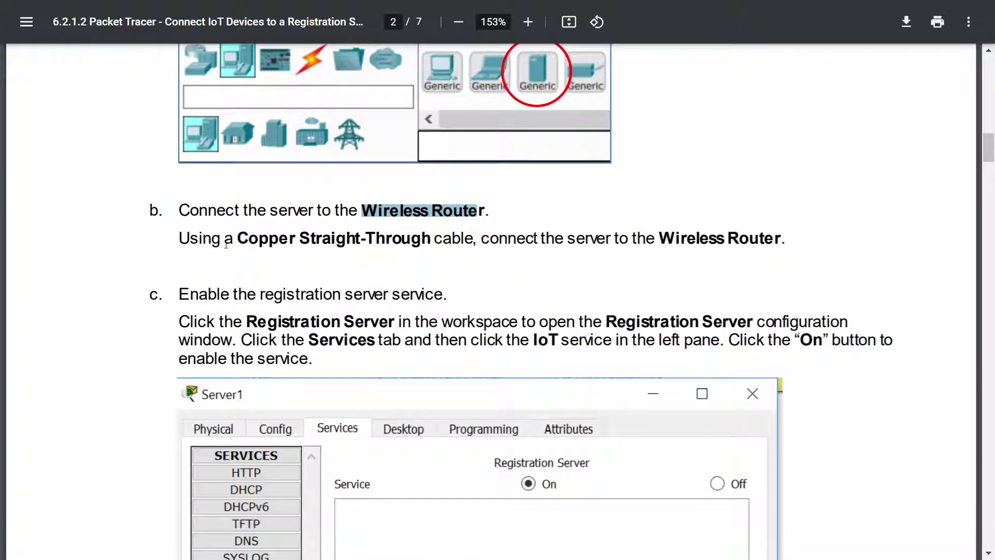
left_click_drag(226, 244, 564, 245)
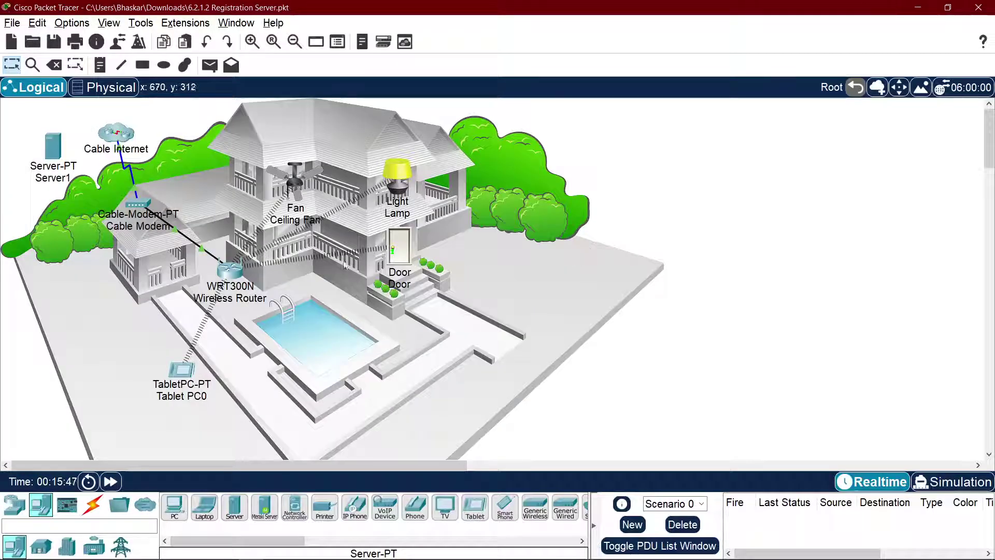
Step: Move the Cable Modem onto the roof and reconnect it by coax to Cable Internet's Coaxial5
left_click_drag(141, 210, 174, 225)
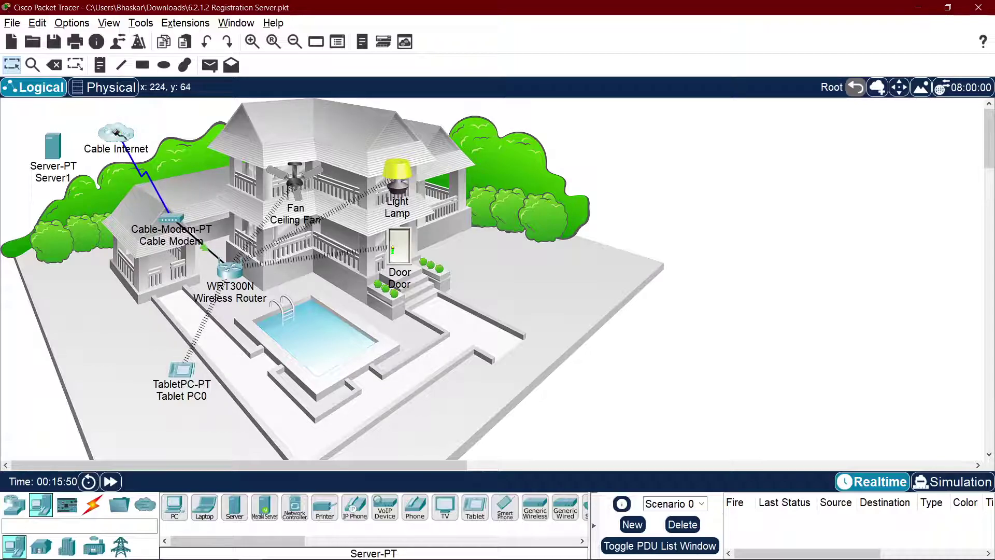
right_click(116, 131)
mouse_move(166, 139)
left_click(221, 139)
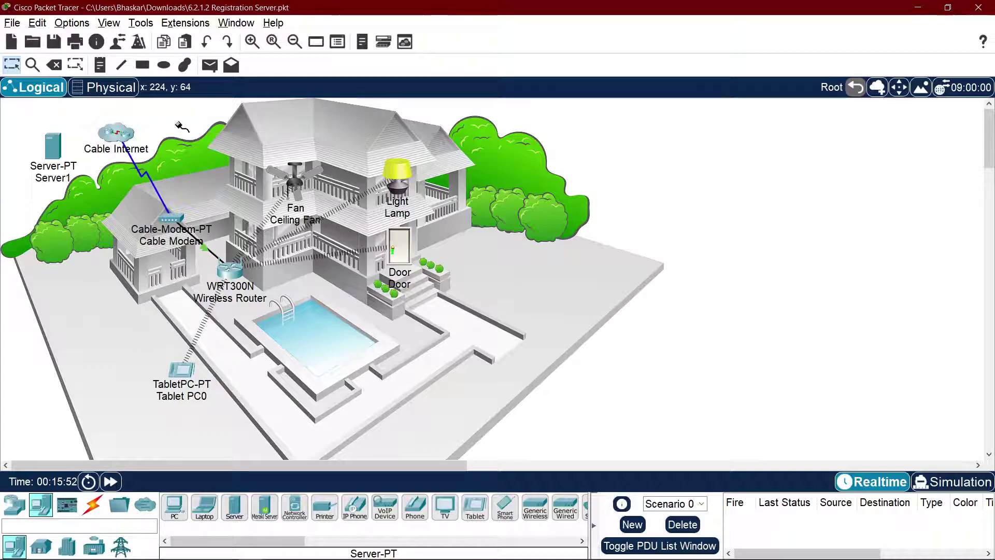
key("ctrl+z")
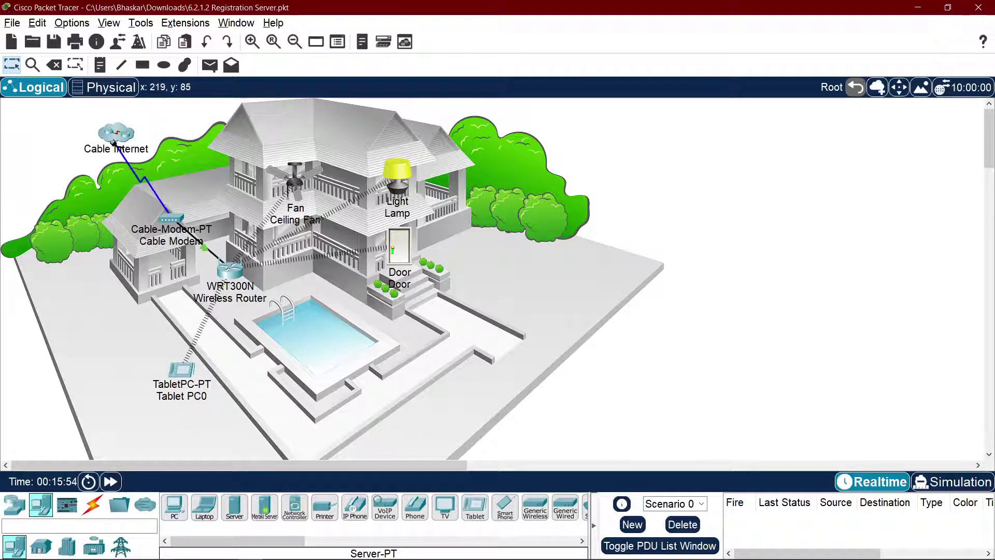
left_click(121, 132)
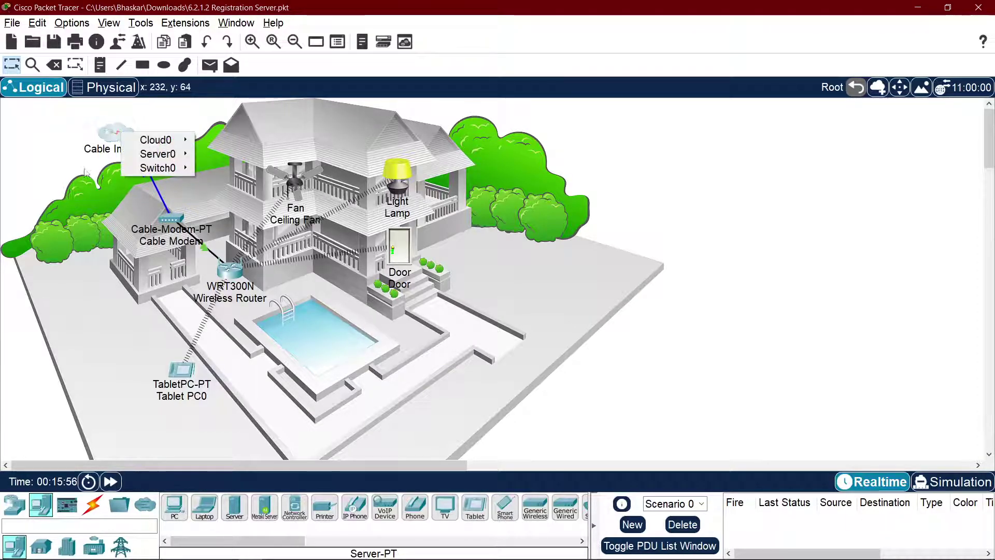
mouse_move(160, 139)
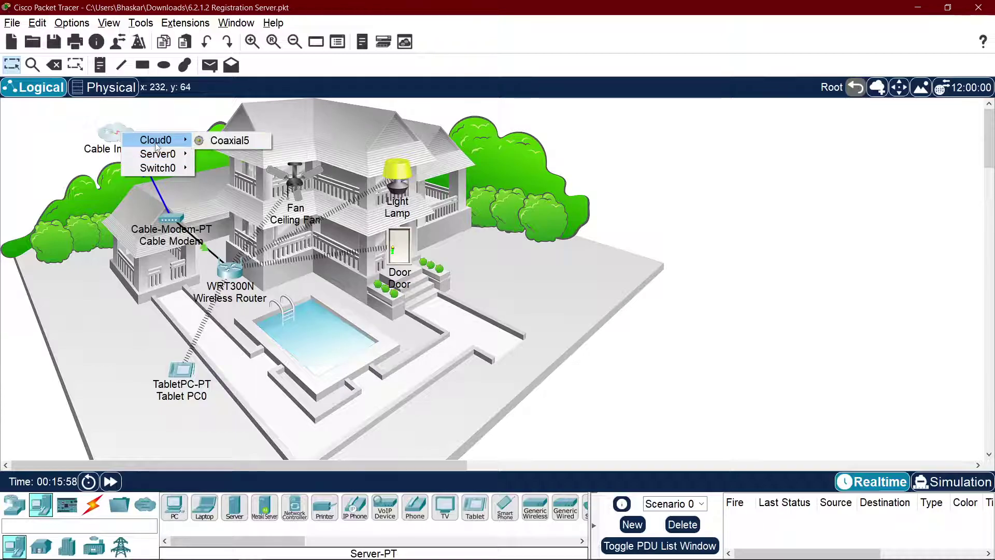
left_click(224, 140)
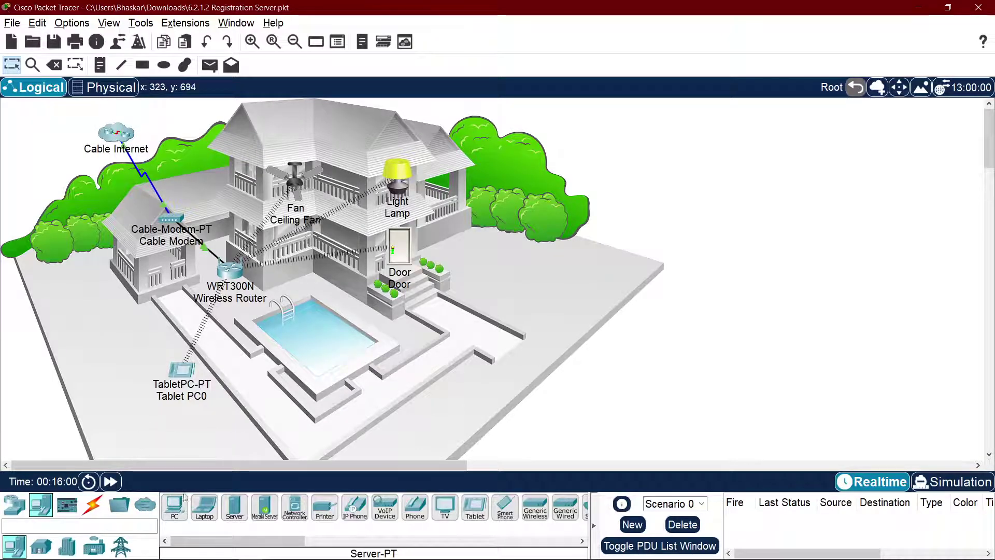
Step: Place Server2 and cable Switch0 FastEthernet0/3 to its FastEthernet0 with copper straight-through
left_click(234, 507)
left_click(36, 150)
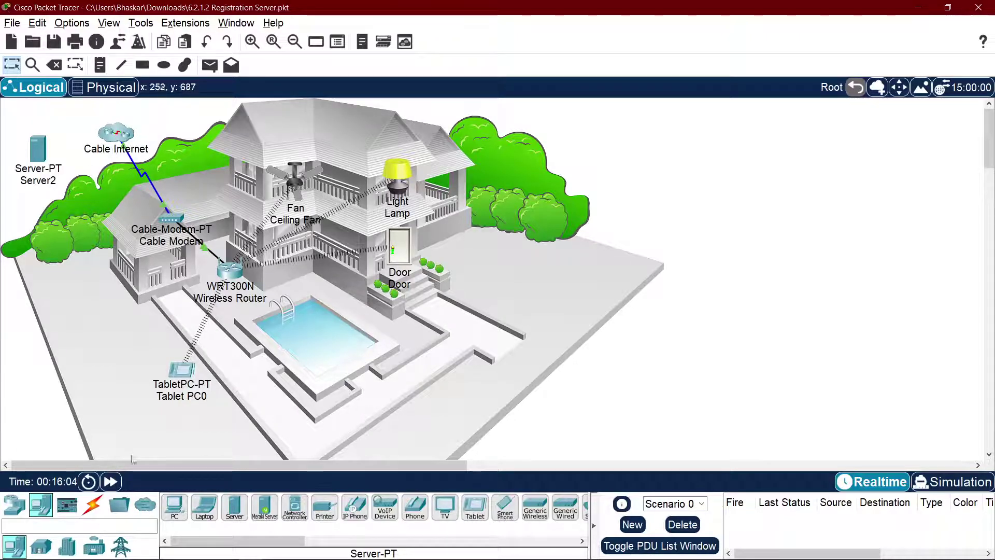
left_click(93, 505)
left_click(228, 512)
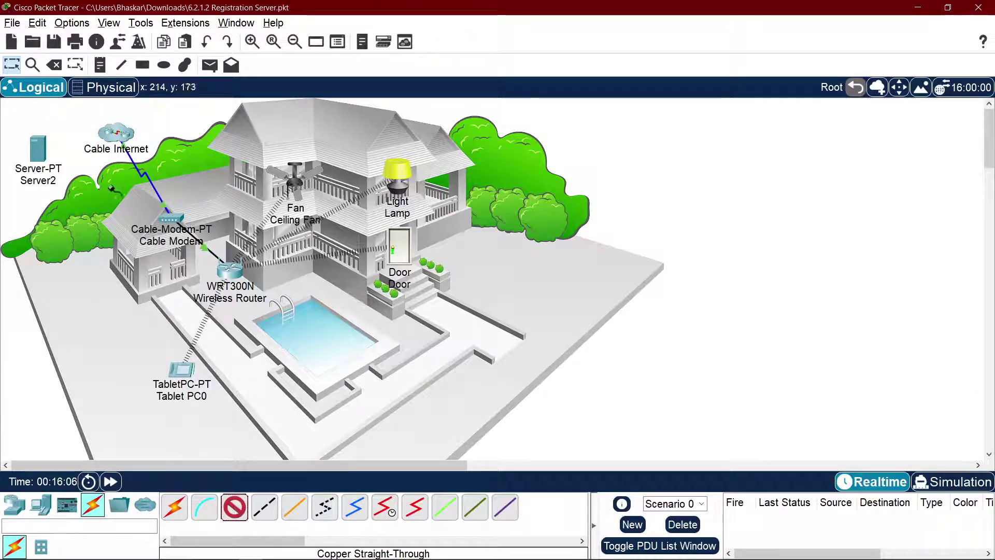
left_click(117, 132)
mouse_move(173, 166)
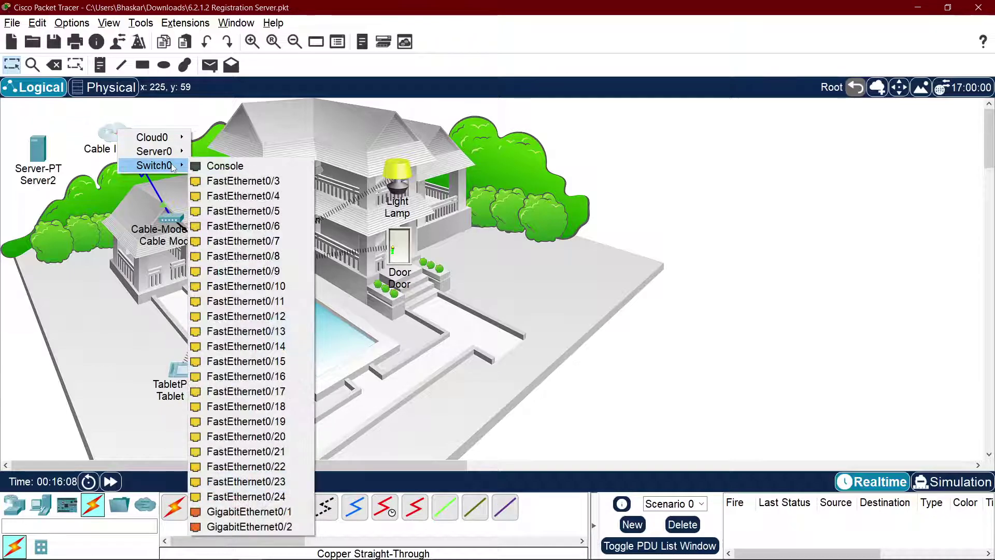
left_click(243, 182)
left_click(33, 148)
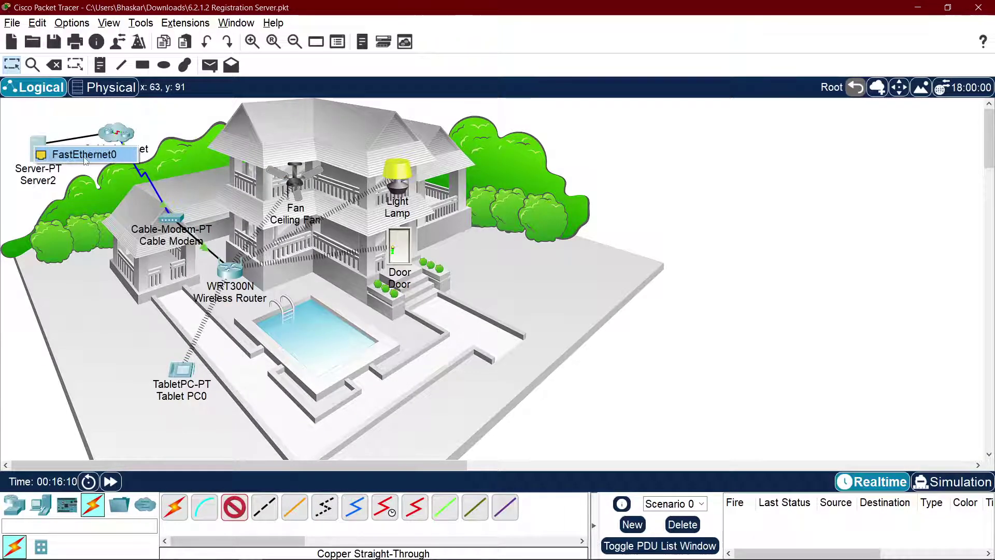
left_click(65, 151)
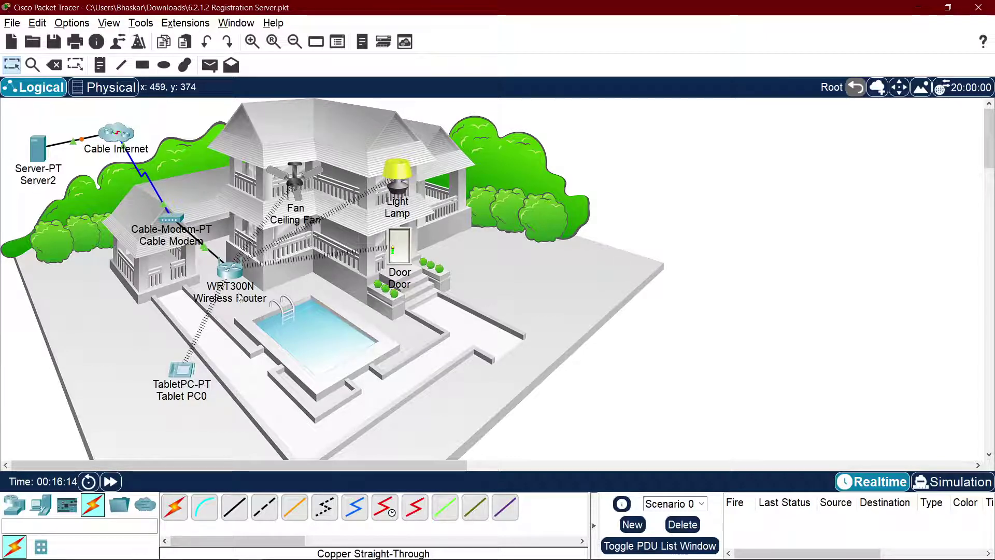
key("alt+Tab")
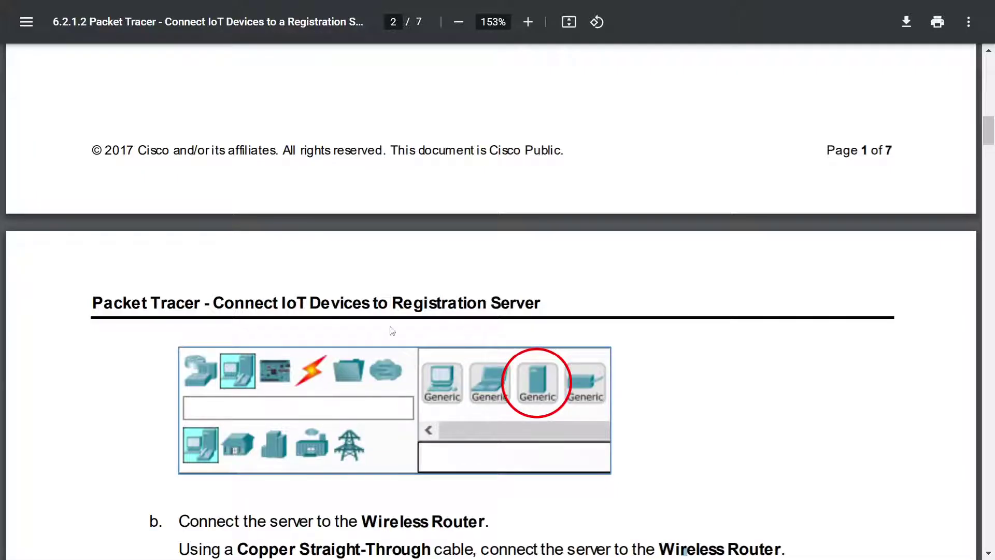
Step: Scroll through handout steps b and c on cabling and enabling the server, then return to Packet Tracer
scroll(393, 331, "down", 6)
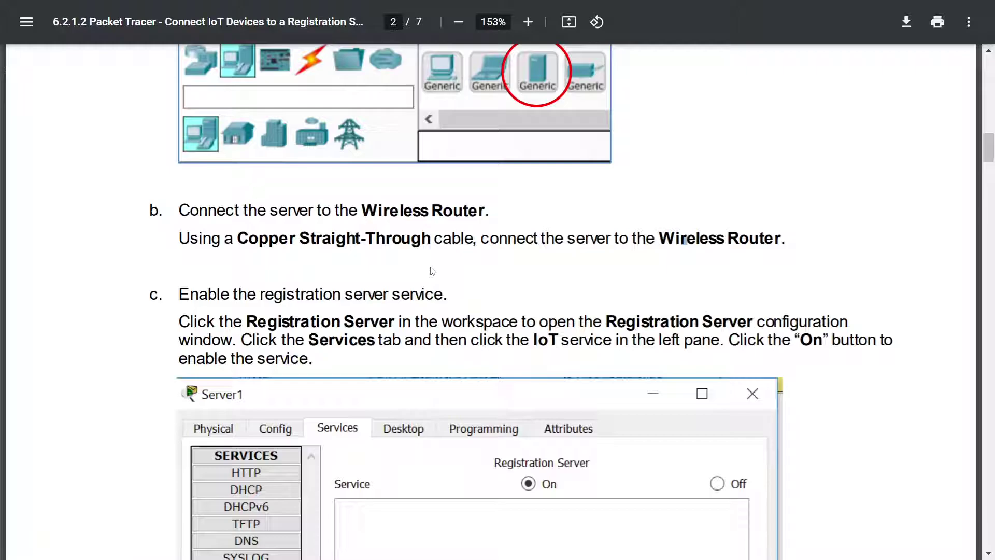
scroll(432, 271, "up", 12)
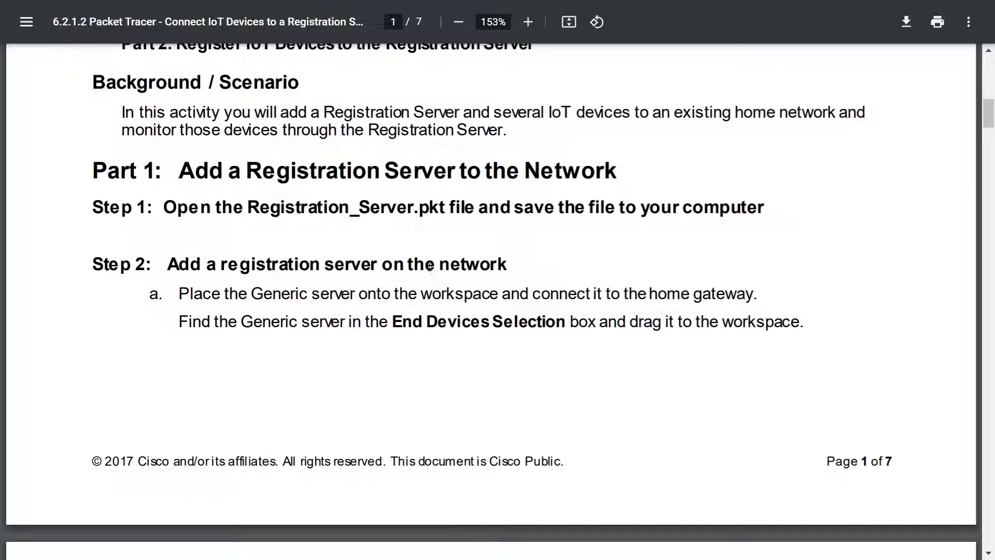
scroll(482, 309, "down", 9)
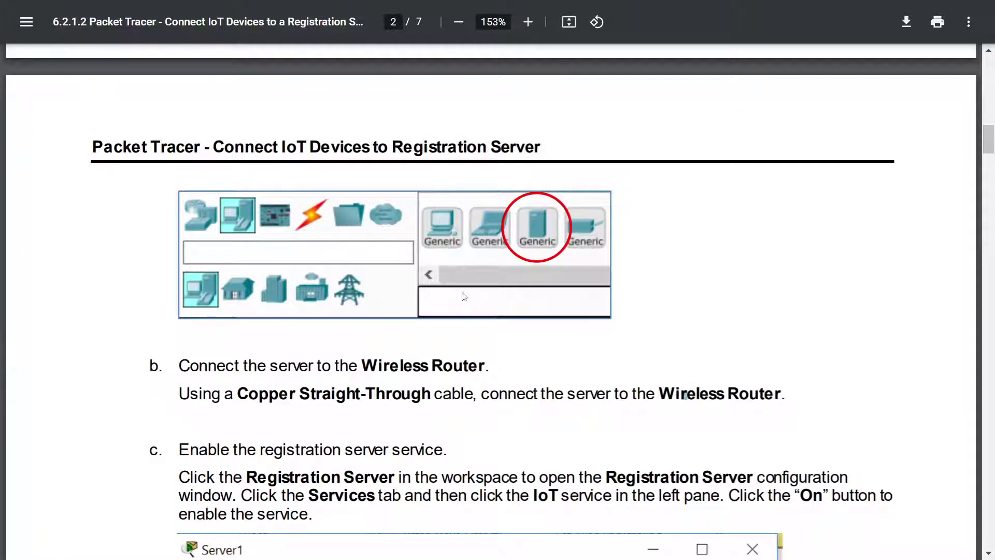
scroll(404, 304, "down", 3)
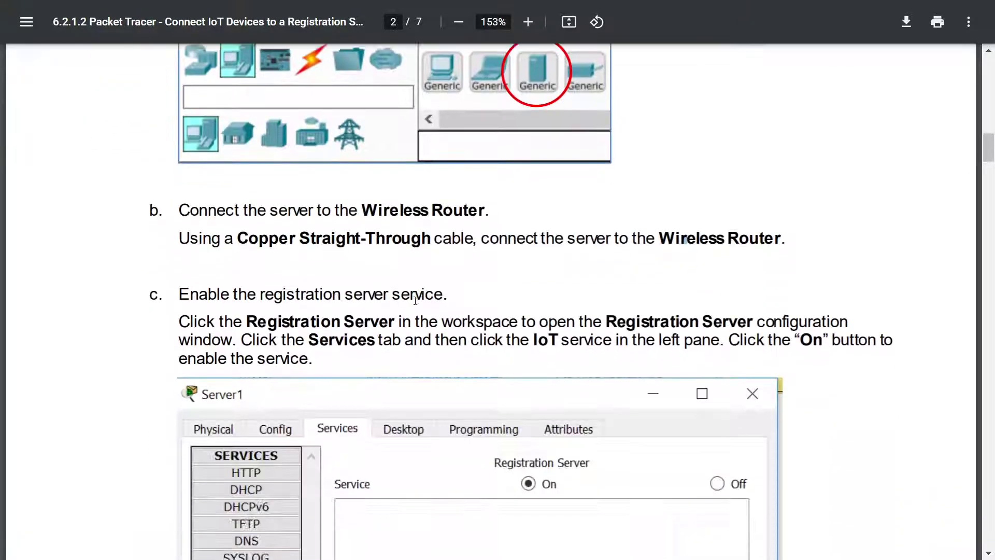
scroll(498, 261, "up", 3)
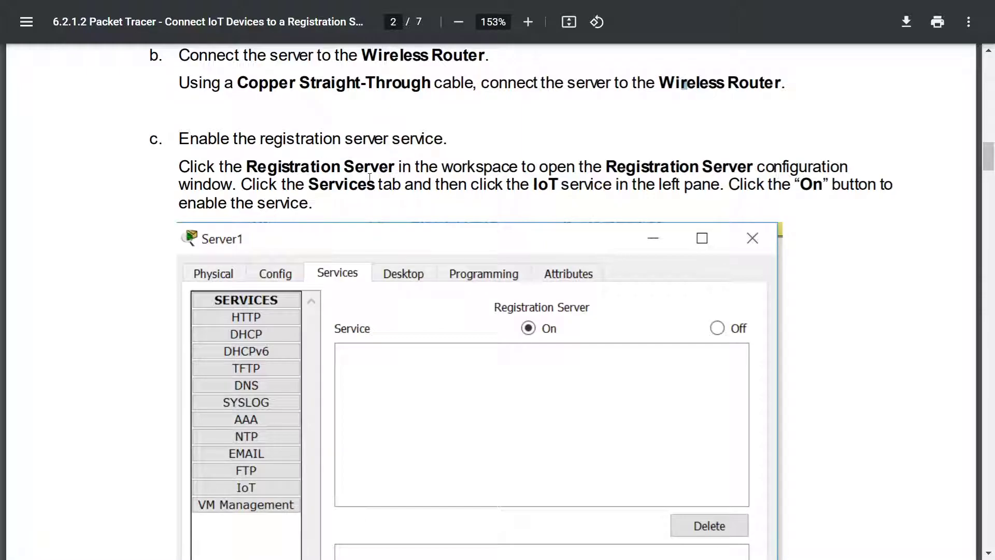
key("alt+Tab")
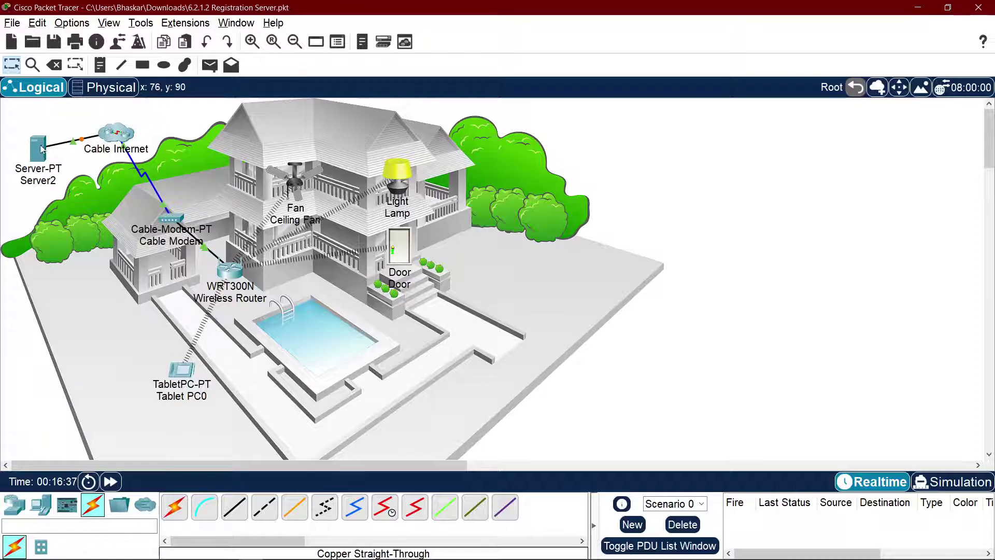
Step: Turn on the IoT Registration Server service in Server2's Services and close its window
left_click(38, 148)
left_click(438, 126)
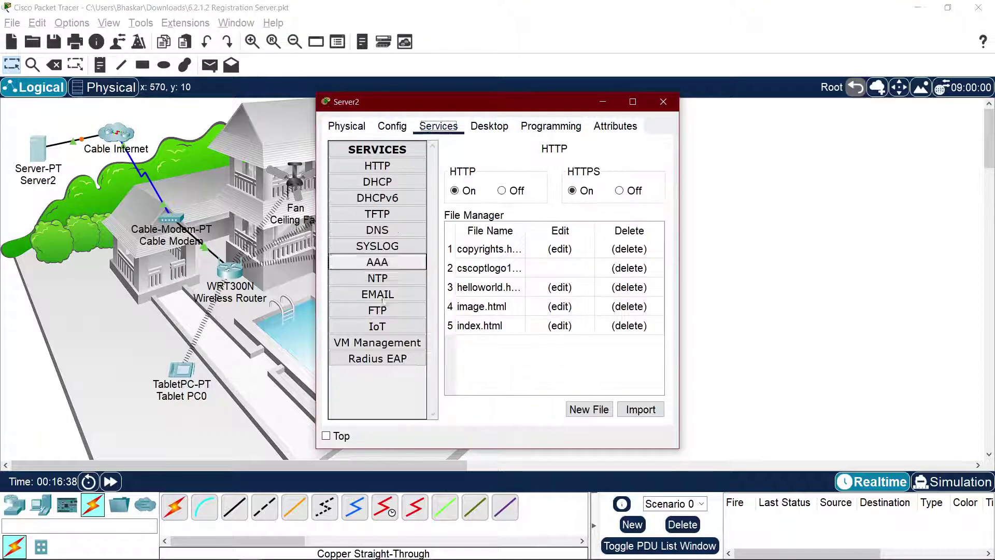
left_click(378, 326)
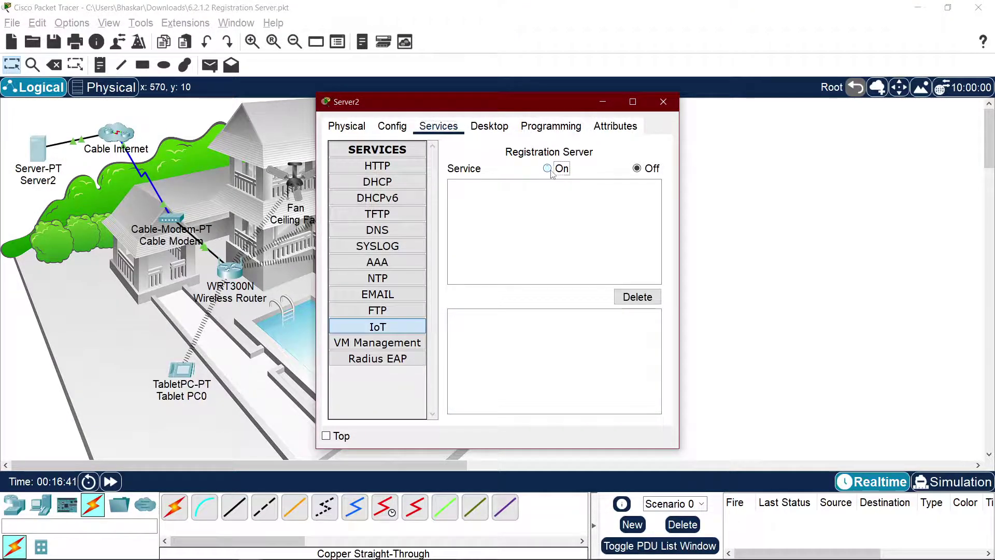
left_click(548, 168)
left_click(653, 106)
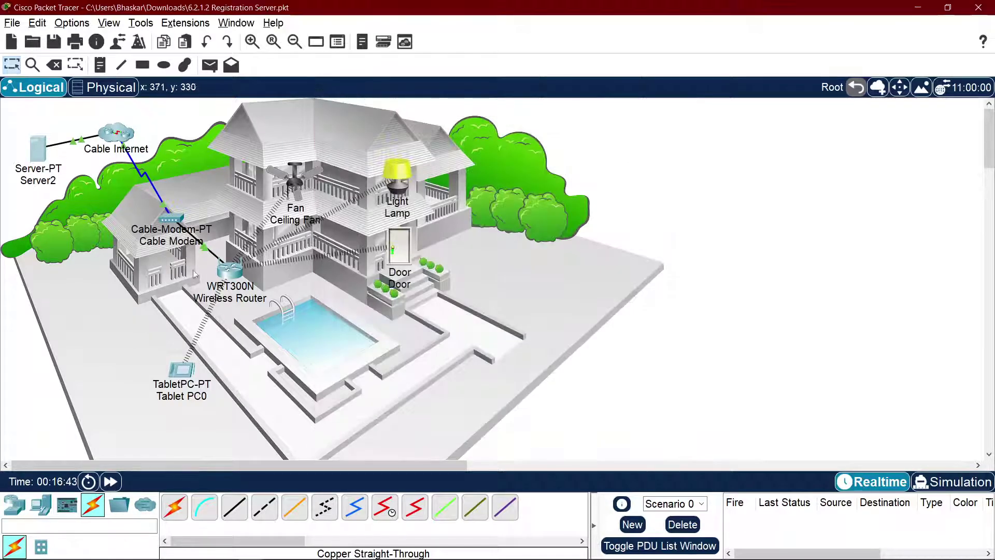
Step: Read the handout's step c and Registration Server instructions, highlighting them
key("alt+Tab")
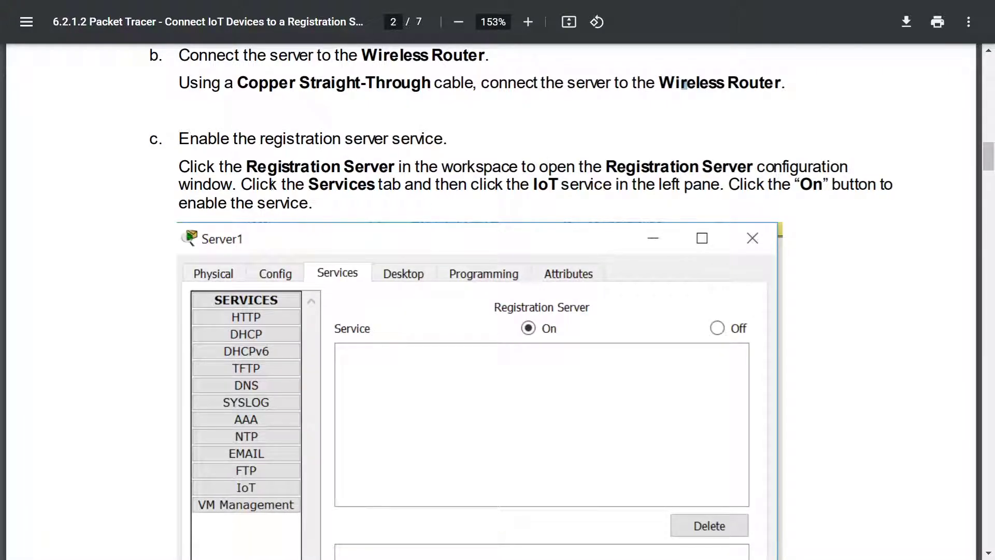
left_click_drag(249, 168, 549, 168)
left_click(571, 169)
left_click_drag(267, 175, 560, 185)
left_click(671, 197)
Step: Scroll to step d and highlight its Display Name wording before returning to Packet Tracer
scroll(744, 182, "down", 9)
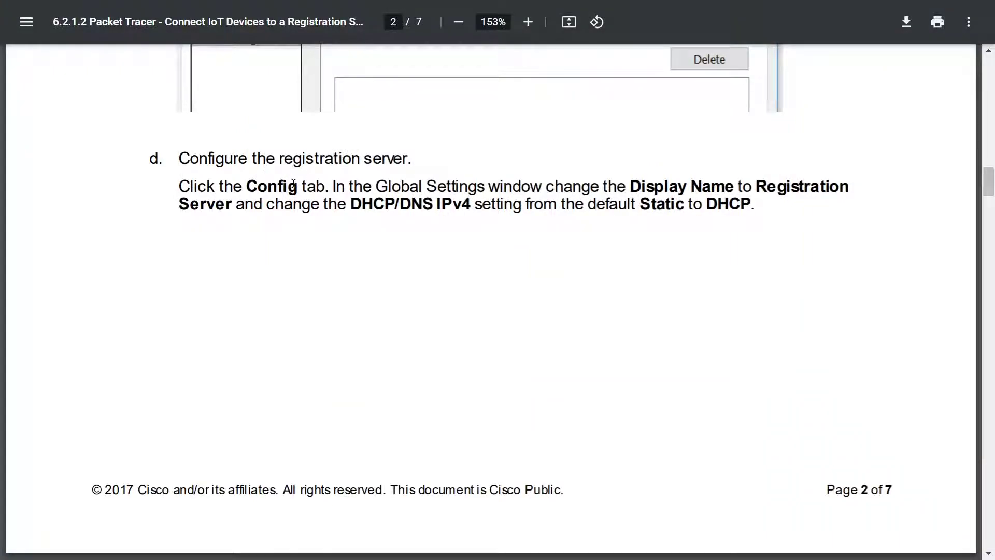
left_click_drag(330, 187, 632, 182)
left_click(724, 181)
left_click(776, 188)
key("alt+Tab")
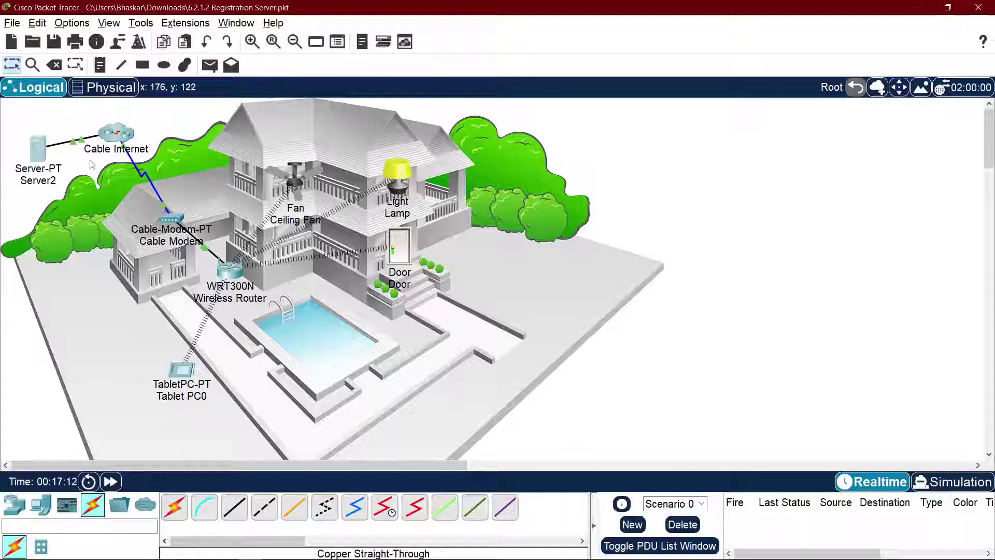
Step: Rename Server2 to 'Registration Server', with IPv4 gateway/DNS on DHCP and IPv6 Automatic
left_click(47, 146)
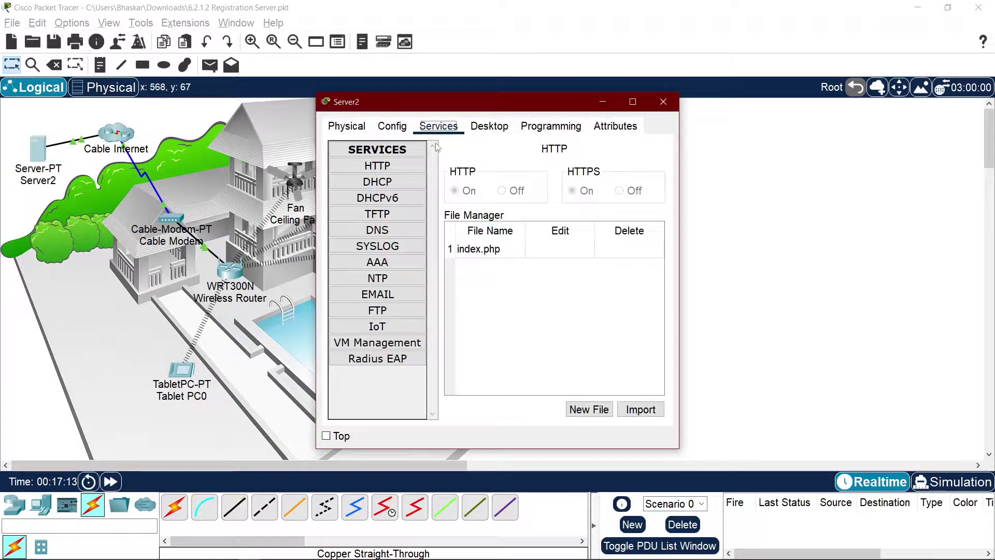
left_click(392, 126)
double_click(568, 176)
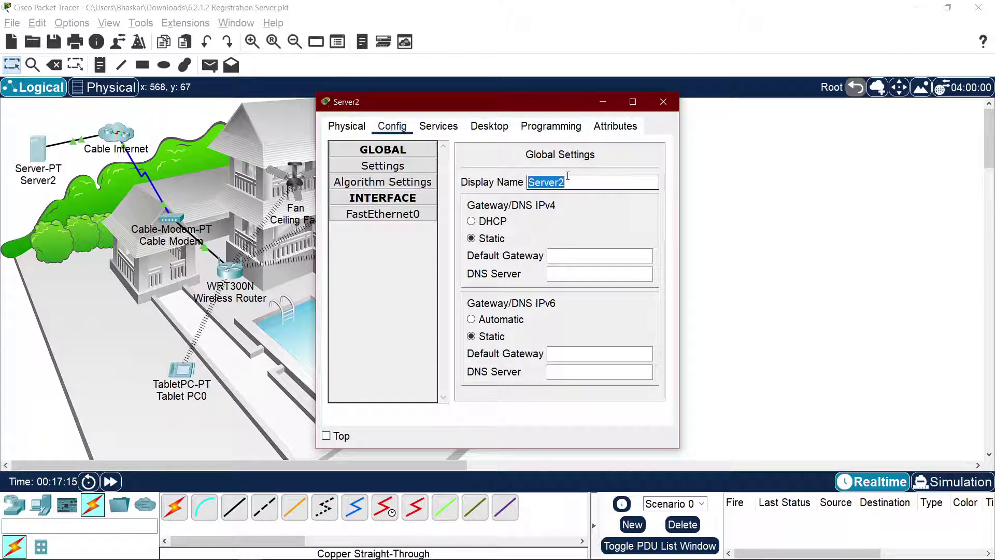
type("Regi")
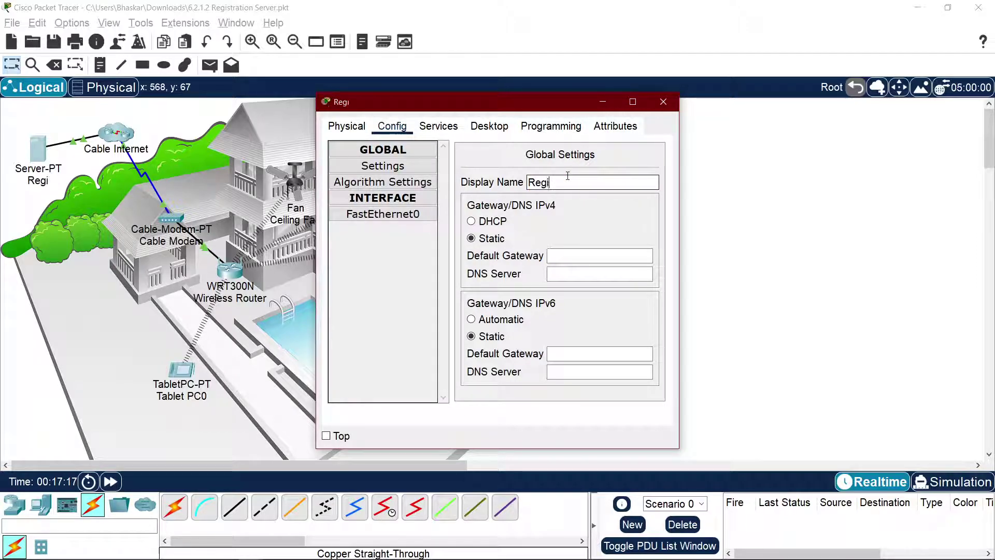
type("stration Server")
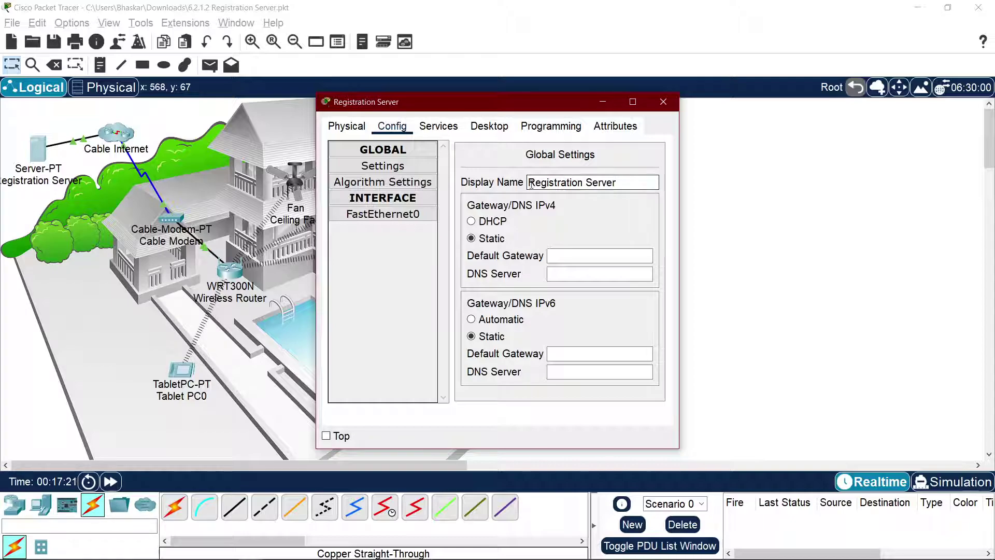
left_click(490, 221)
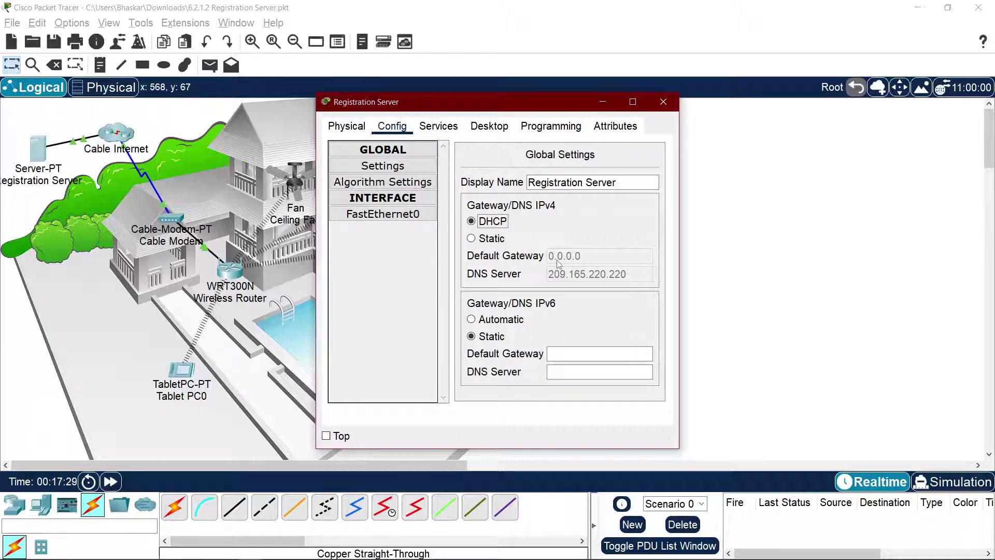
left_click(506, 322)
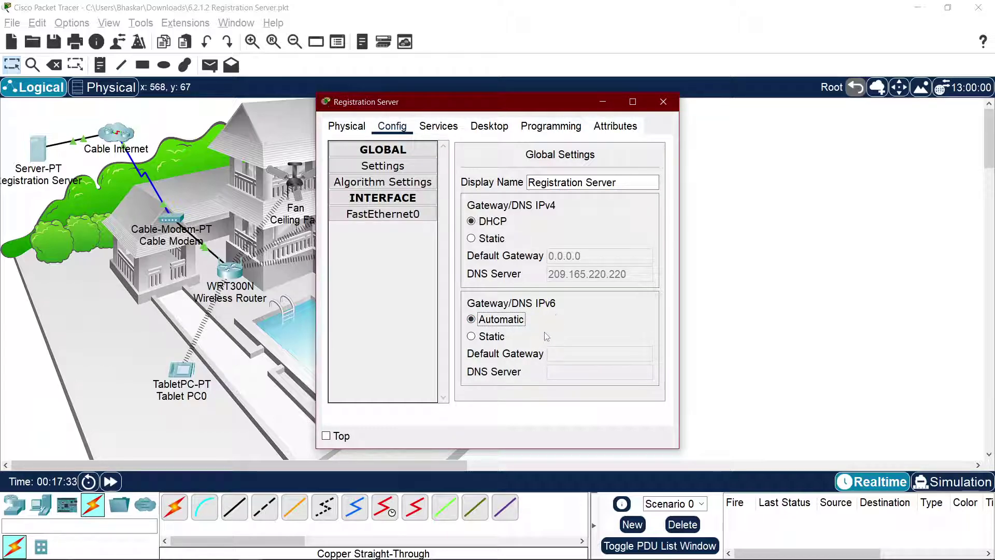
key("alt+Tab")
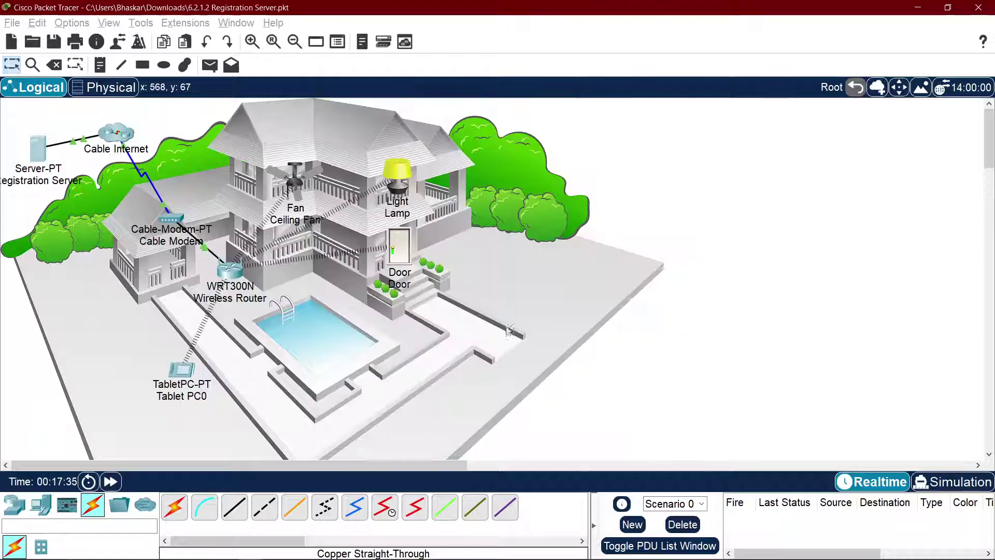
key("alt+Tab")
key("alt+Tab")
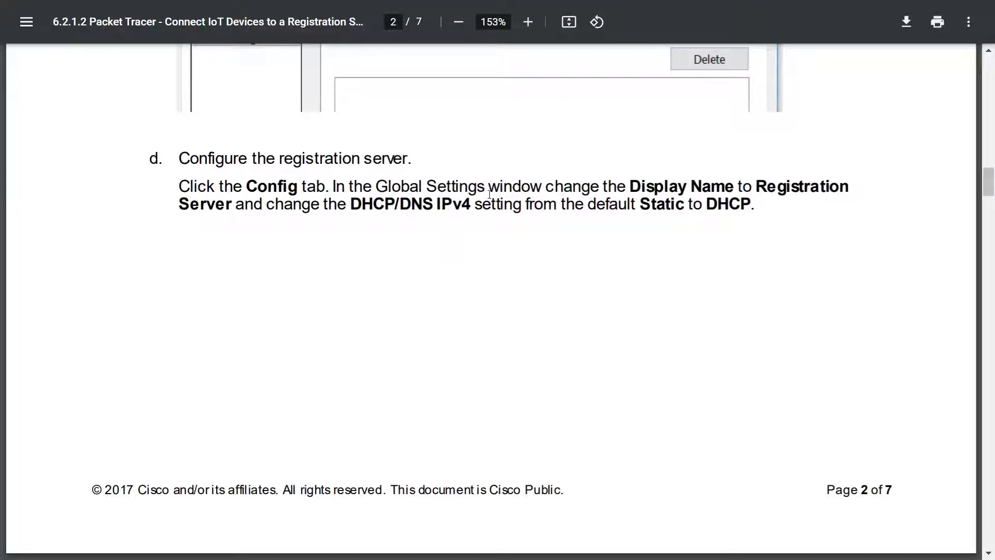
Step: Set Registration Server's IPv6 back to Static to match the handout's page 3 screenshot
key("alt+Tab")
key("alt+Tab")
left_click(560, 242)
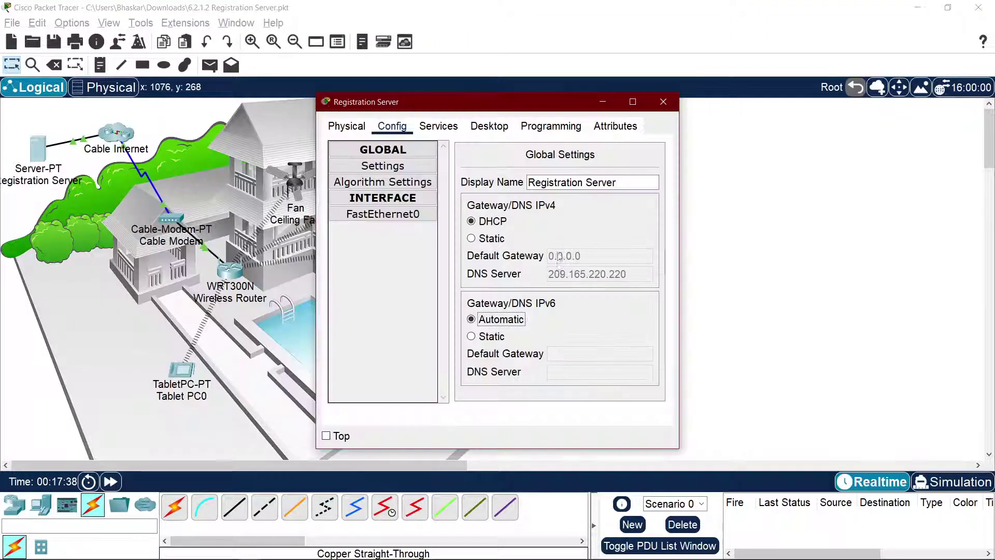
key("Down")
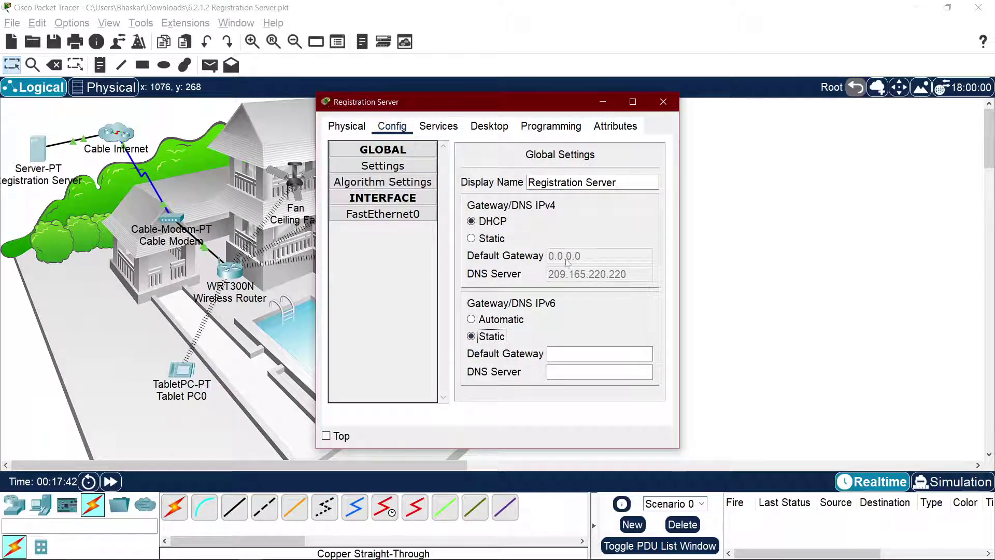
key("alt+Tab")
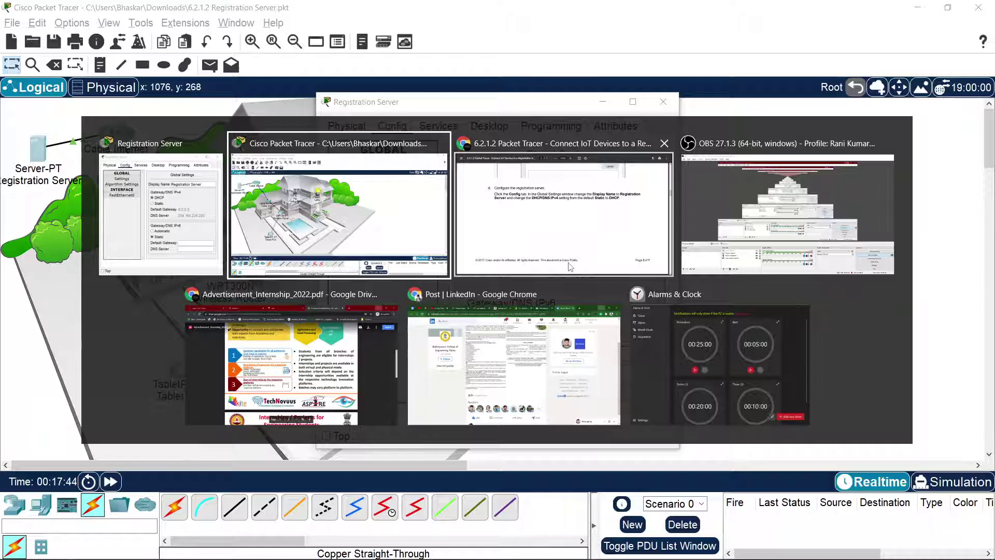
key("alt+Tab")
scroll(567, 263, "down", 10)
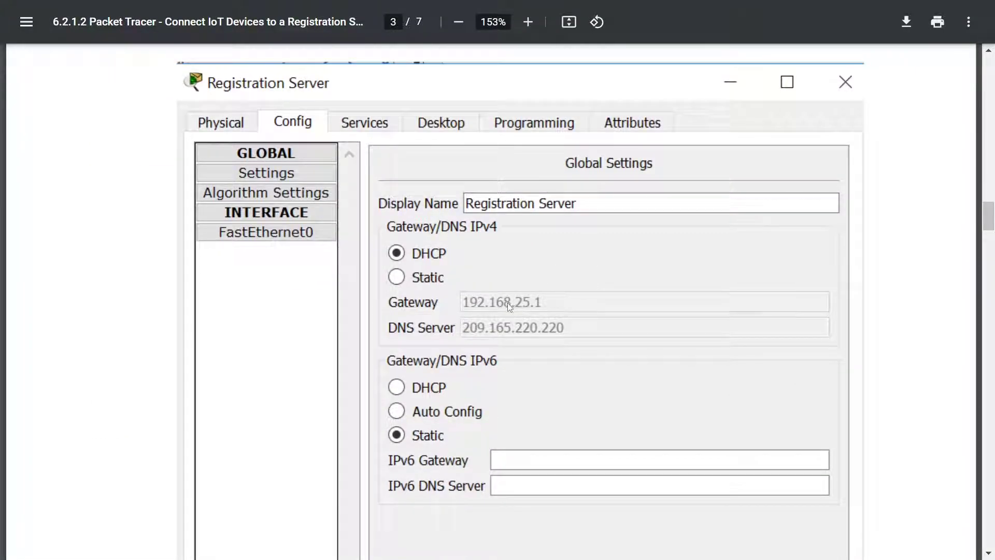
key("alt+Tab")
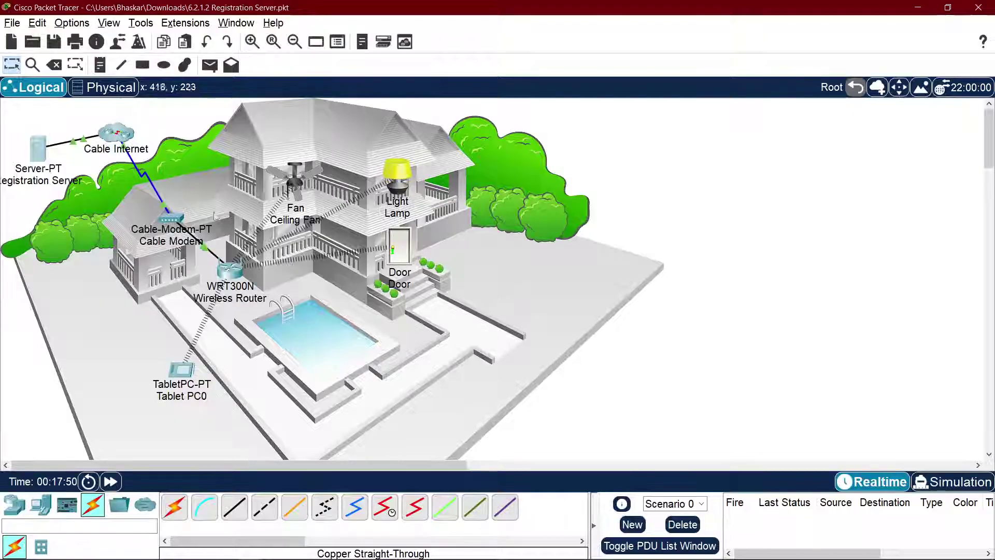
Step: Re-cable the server from Cable Internet to the WRT300N's Ethernet 1 and move it lower
left_click(84, 139)
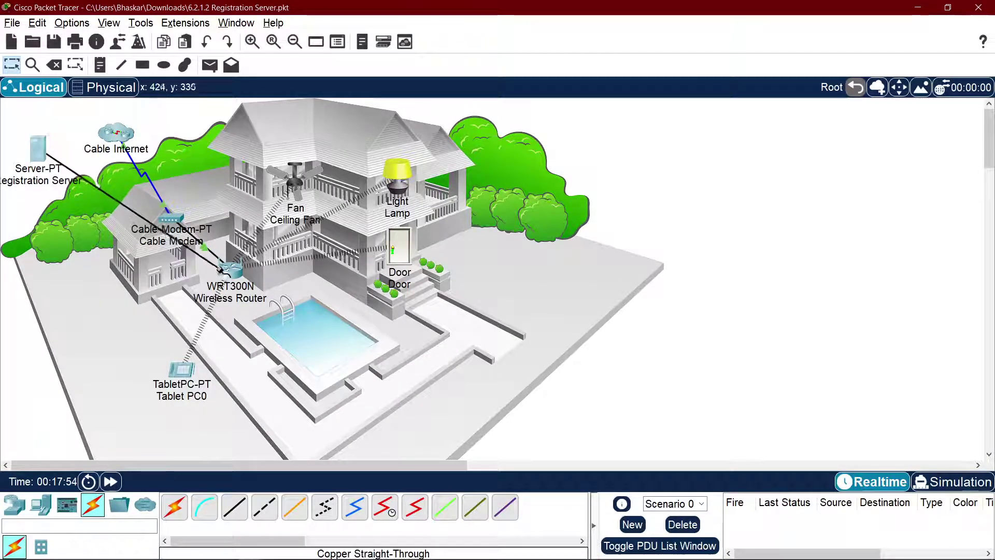
left_click(224, 268)
left_click(274, 283)
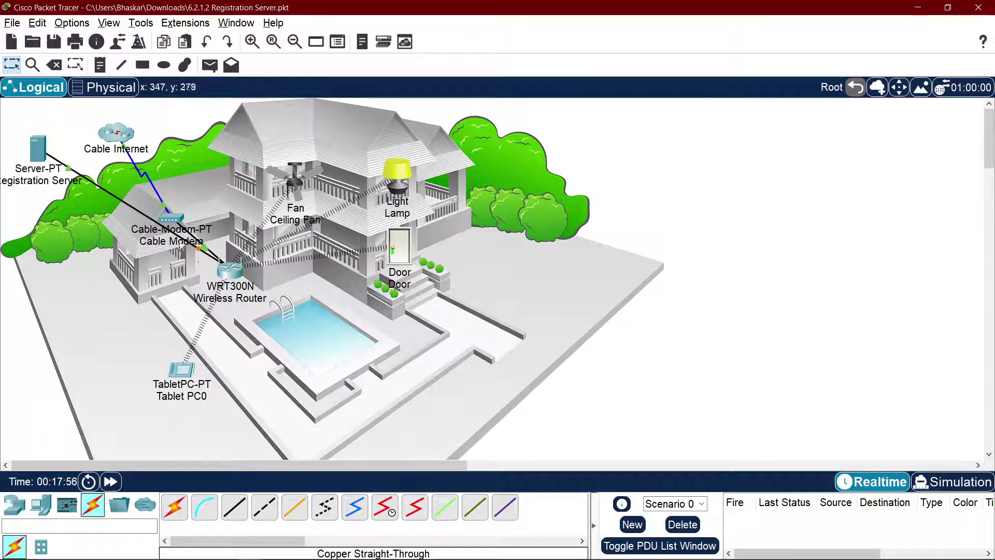
left_click_drag(39, 150, 46, 260)
Step: Toggle the Registration Server's IPv4 gateway, leaving it on DHCP, and browse its Services and Desktop tabs
left_click(51, 253)
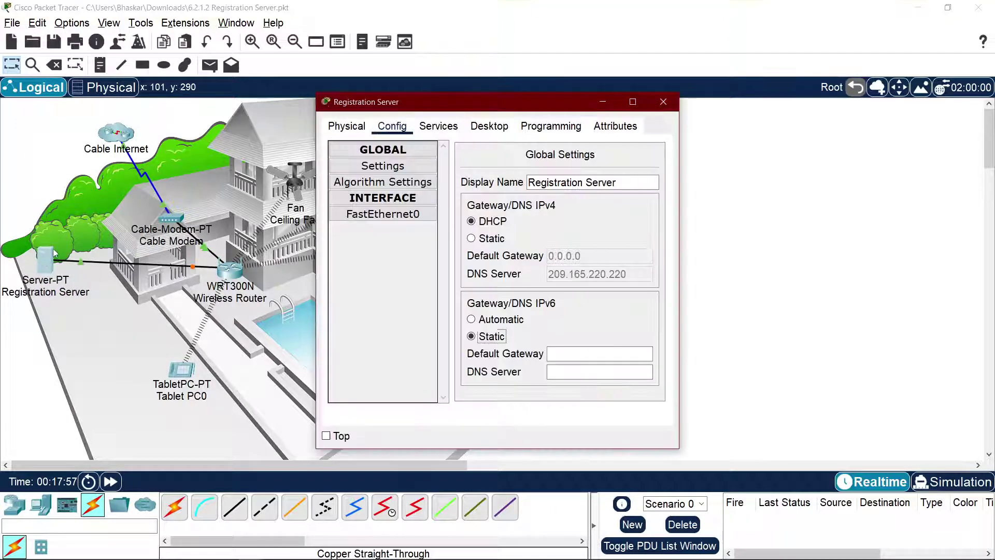
left_click(489, 239)
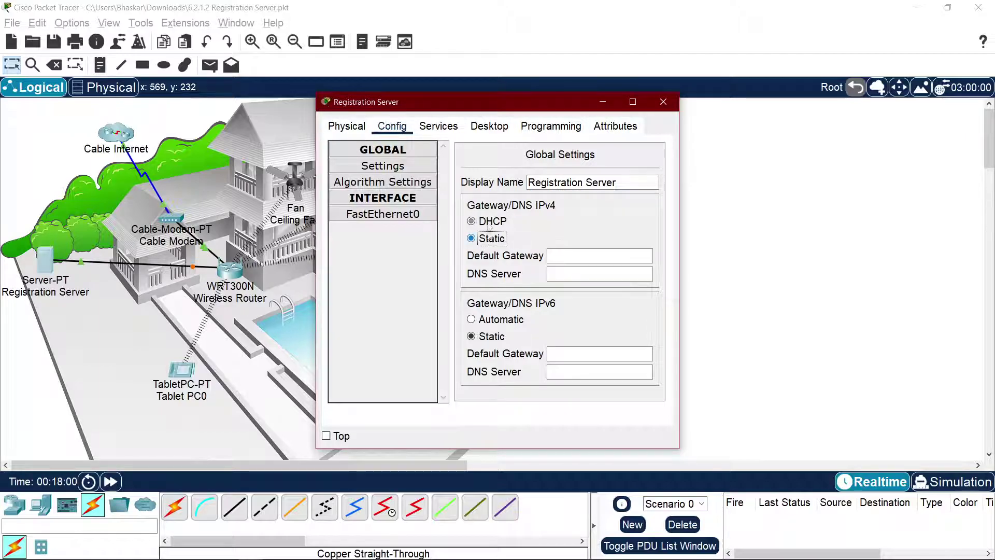
left_click(489, 222)
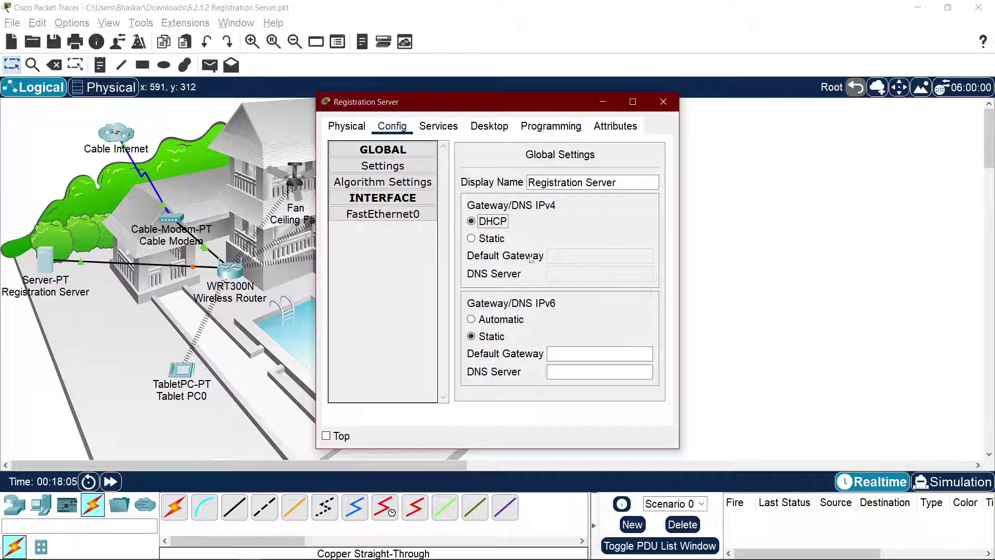
left_click(492, 238)
left_click(492, 221)
left_click(453, 130)
left_click(489, 127)
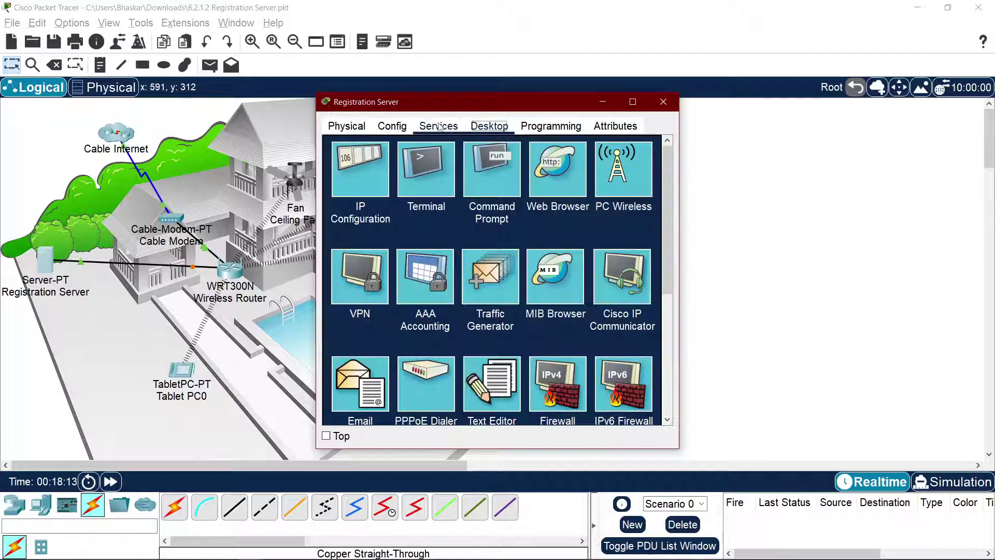
left_click(394, 127)
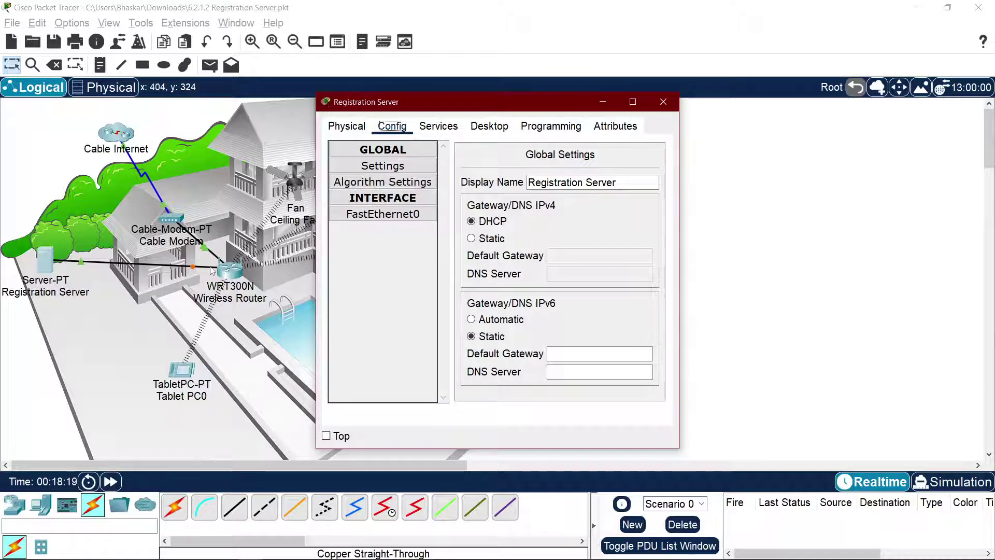
left_click(232, 272)
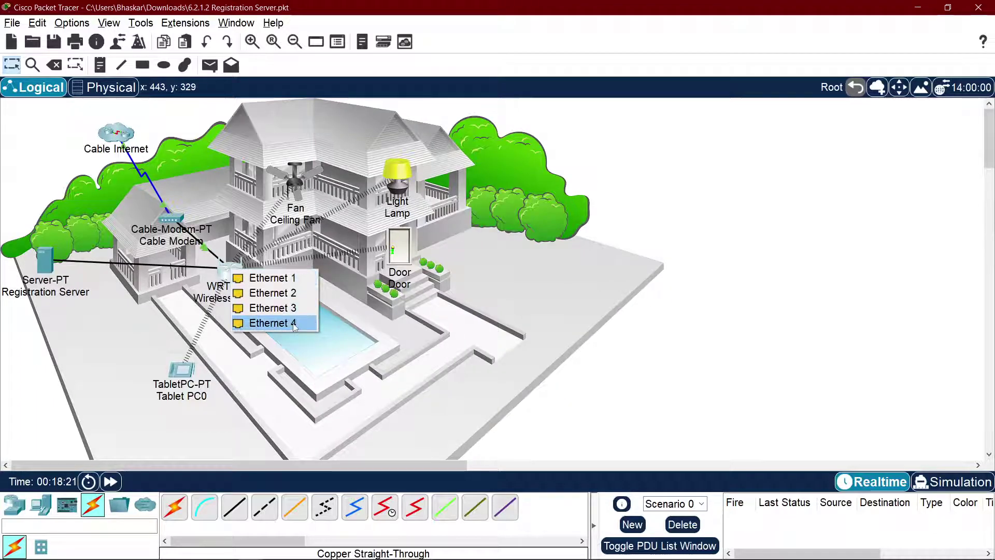
Step: Connect the server cable to a WRT300N Ethernet port and review its Internet, LAN and Wireless settings
left_click(283, 278)
left_click(227, 273)
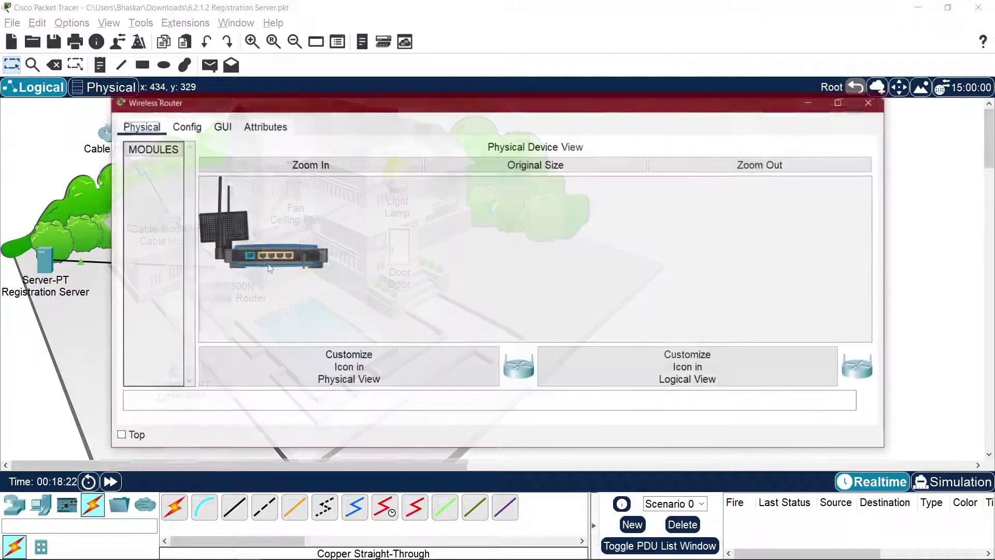
left_click(197, 129)
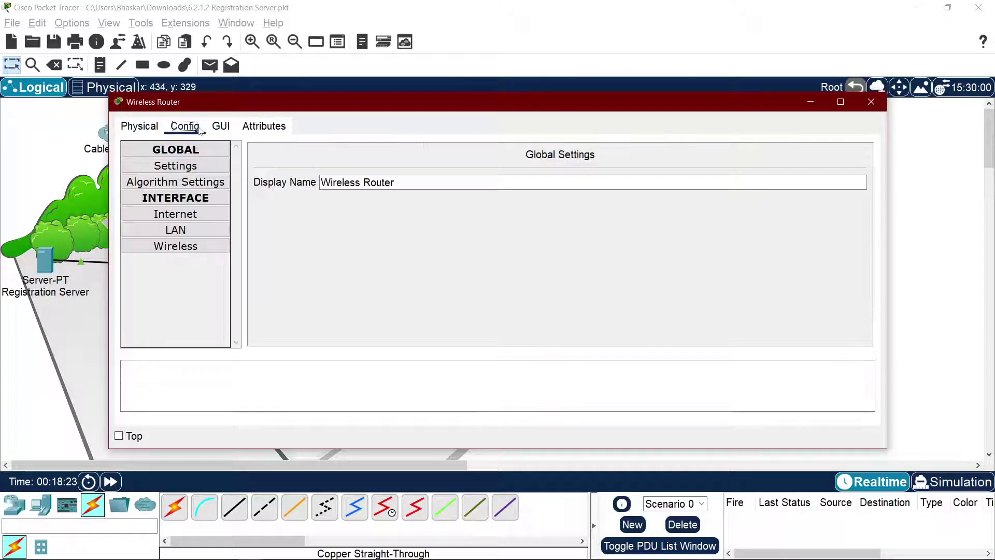
left_click(199, 217)
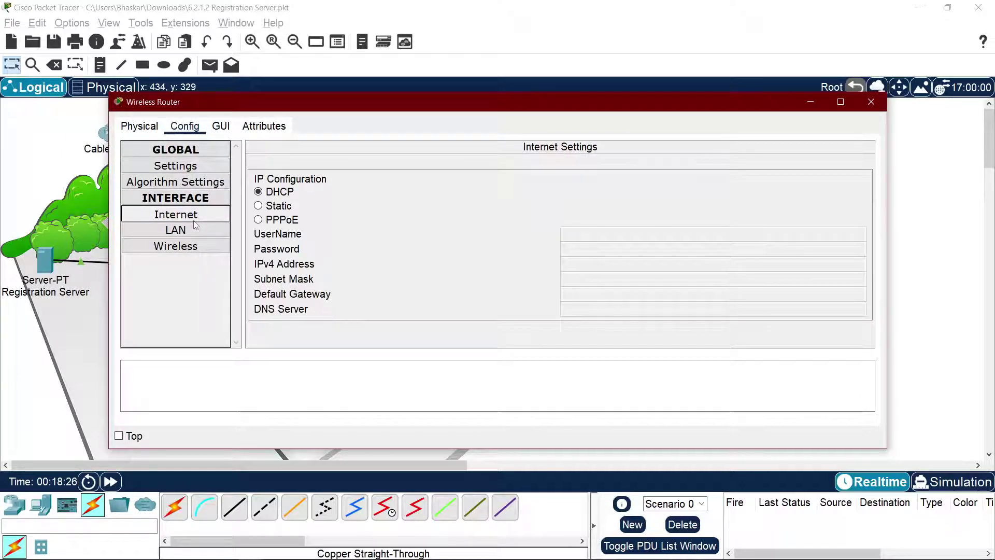
left_click(196, 228)
left_click(193, 249)
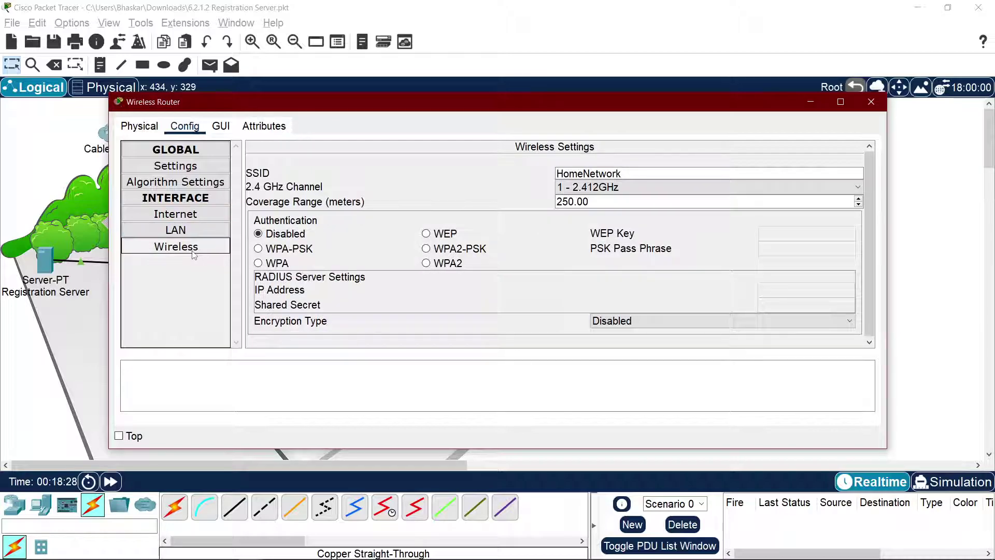
key("Up")
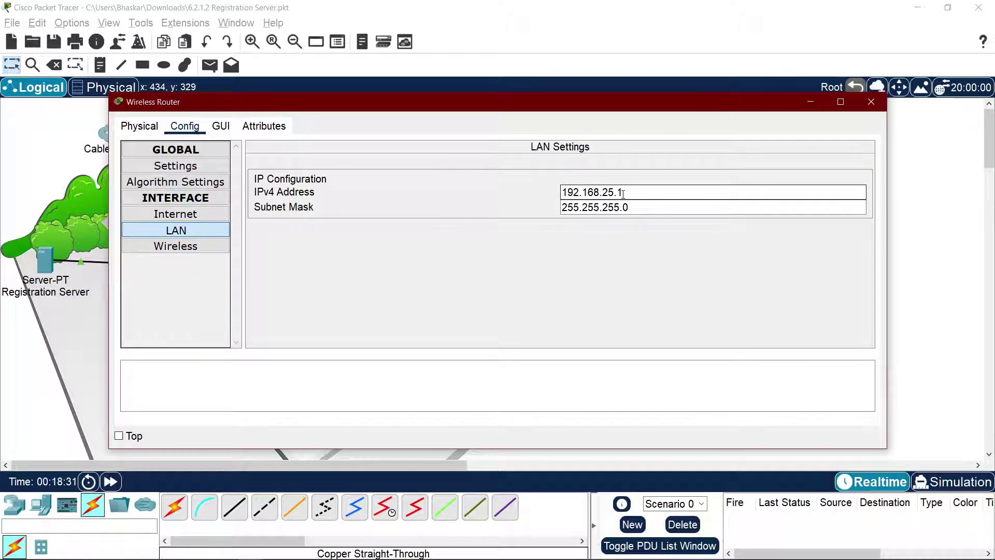
left_click(872, 101)
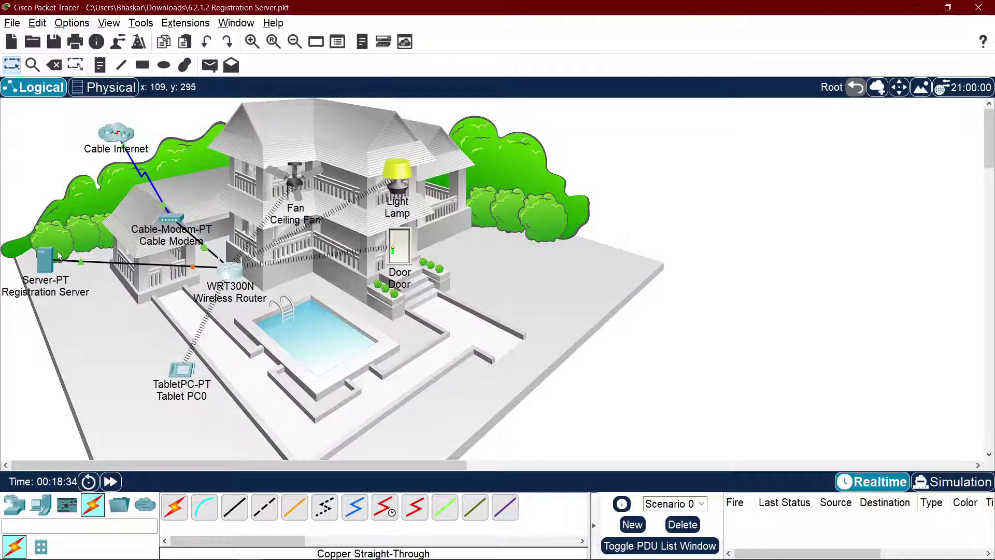
Step: Reset the Registration Server's IPv4 gateway to DHCP and look over its interface and global settings
left_click(45, 259)
left_click(487, 237)
left_click(490, 221)
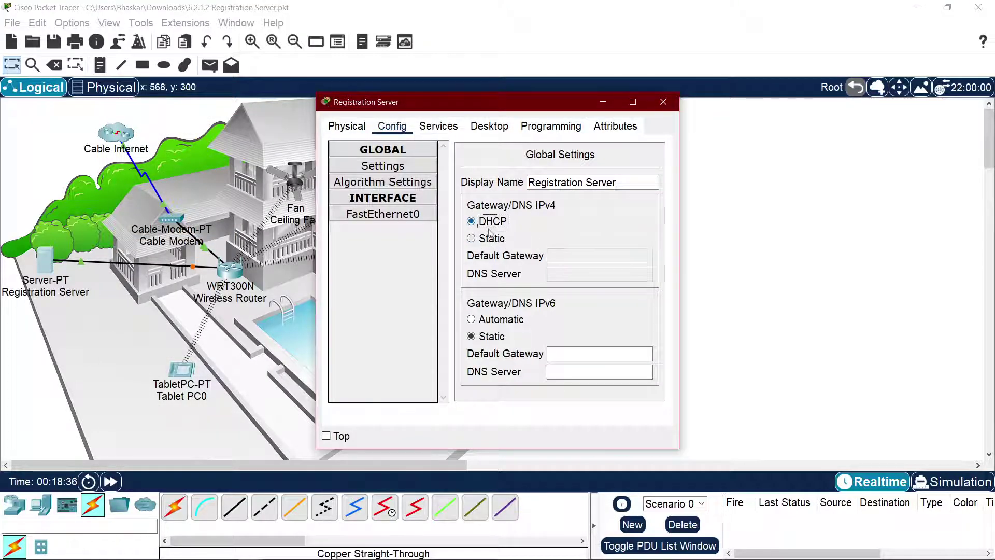
left_click(618, 183)
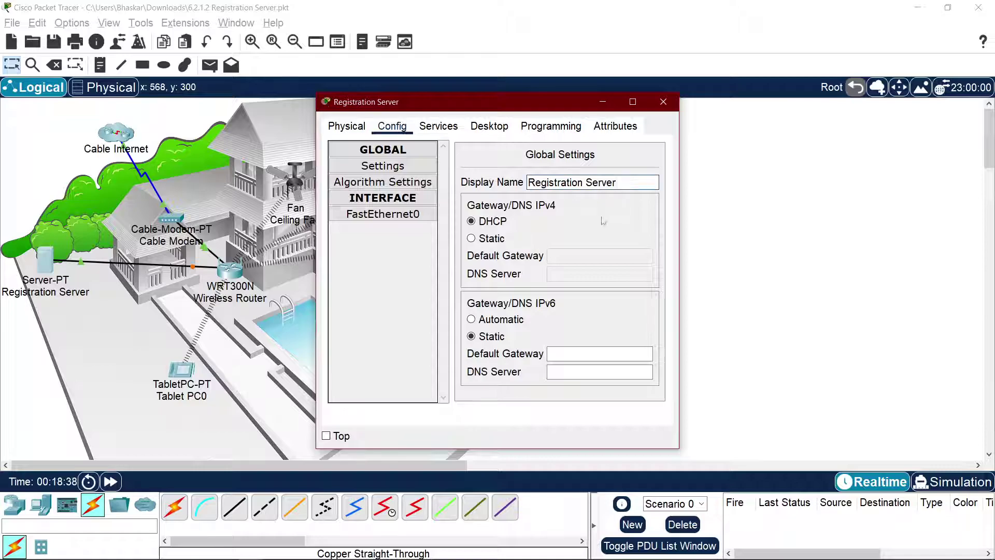
left_click(402, 221)
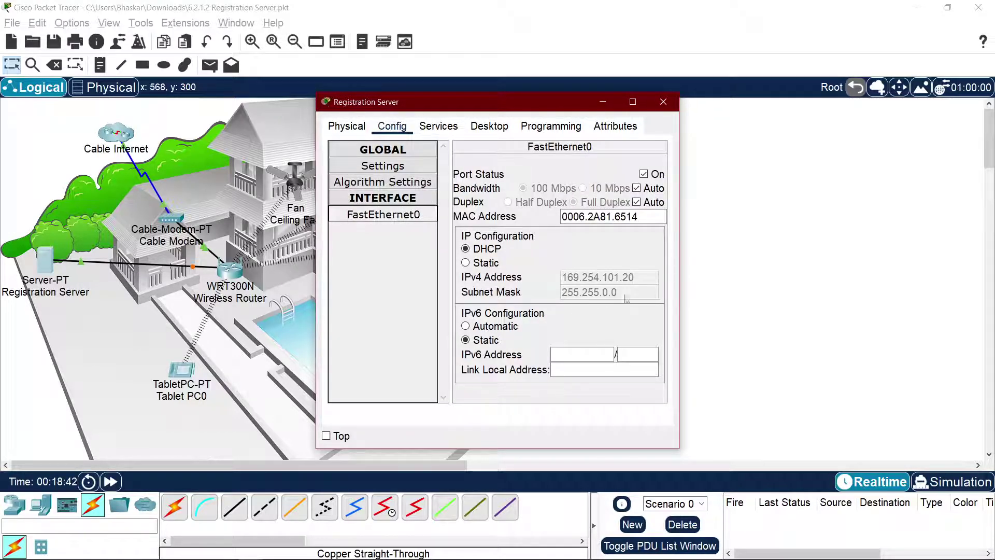
left_click(408, 183)
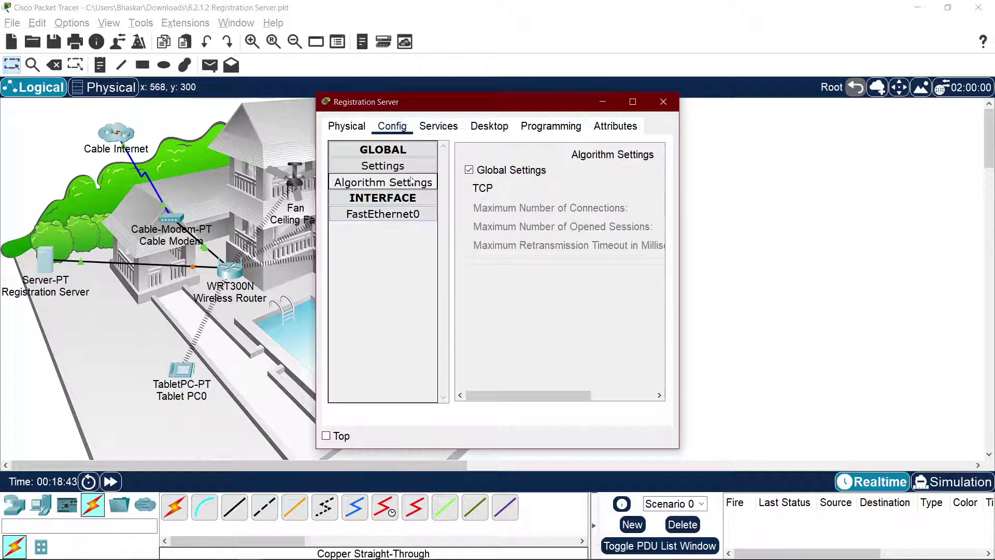
left_click(409, 171)
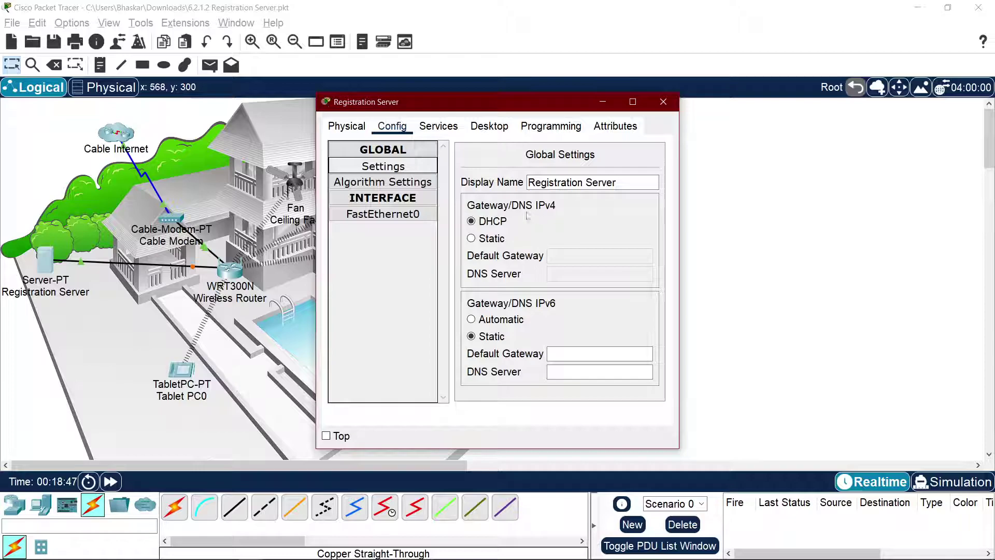
Step: Toggle FastEthernet0 to Static then DHCP, leasing 192.168.25.104 with gateway 192.168.25.1 and DNS 209.165.220.220
left_click(384, 219)
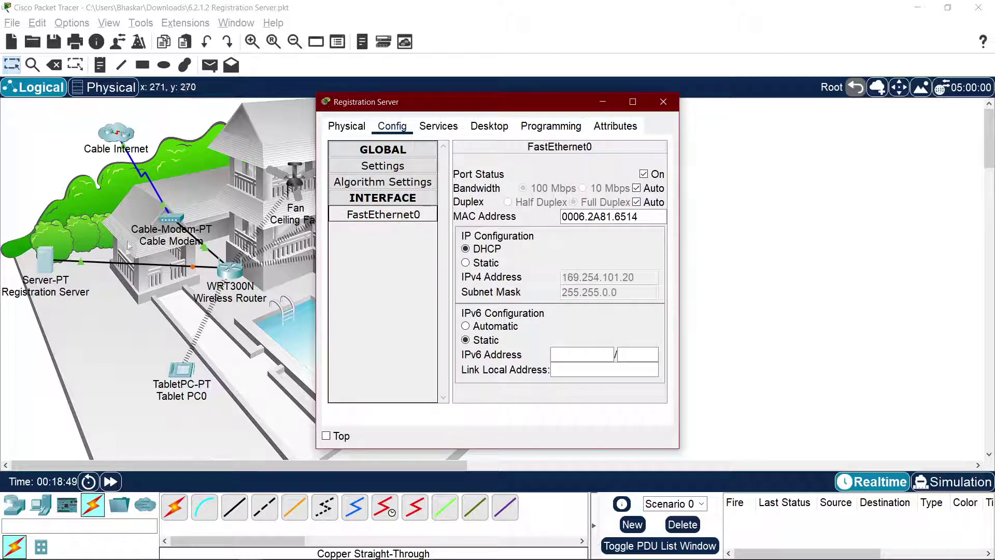
left_click(478, 263)
left_click(480, 249)
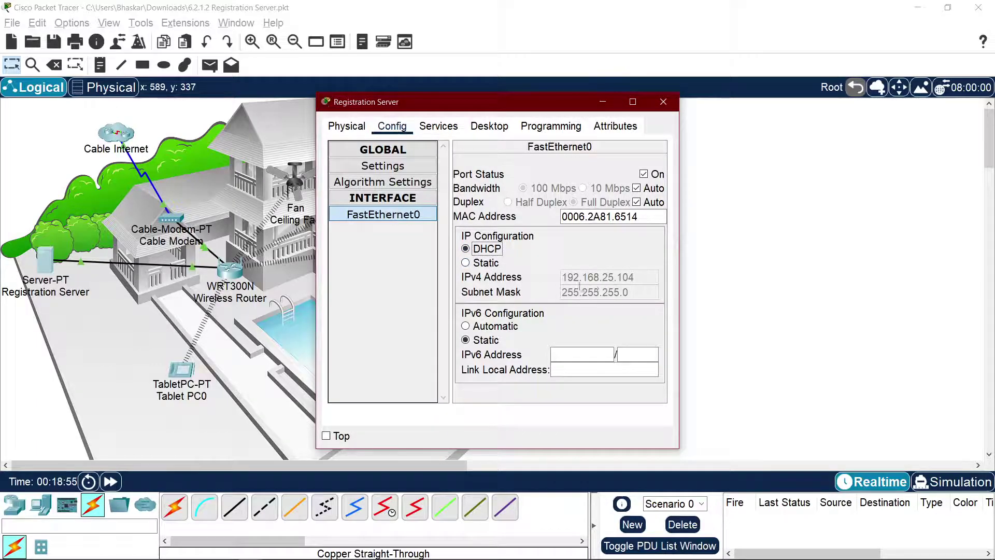
left_click(383, 167)
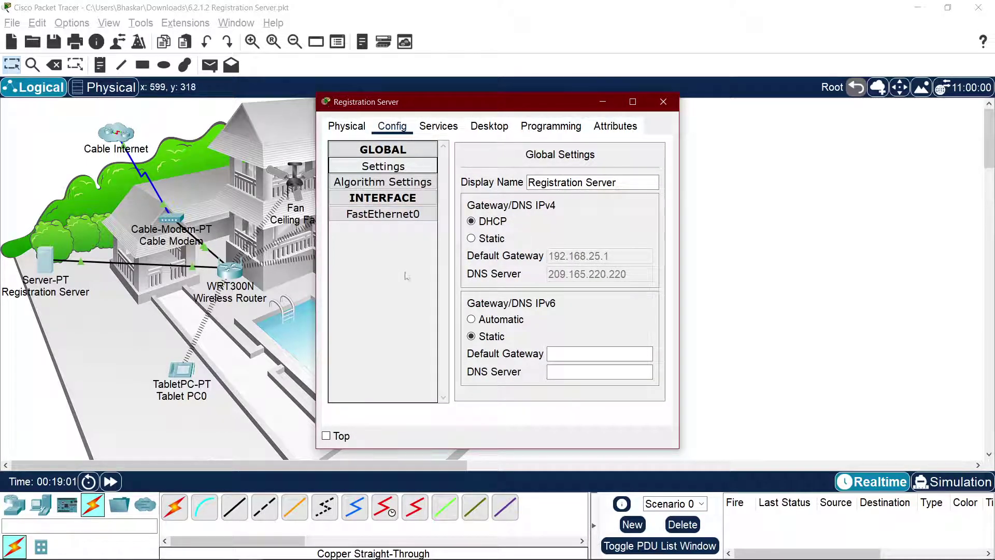
key("alt+Tab")
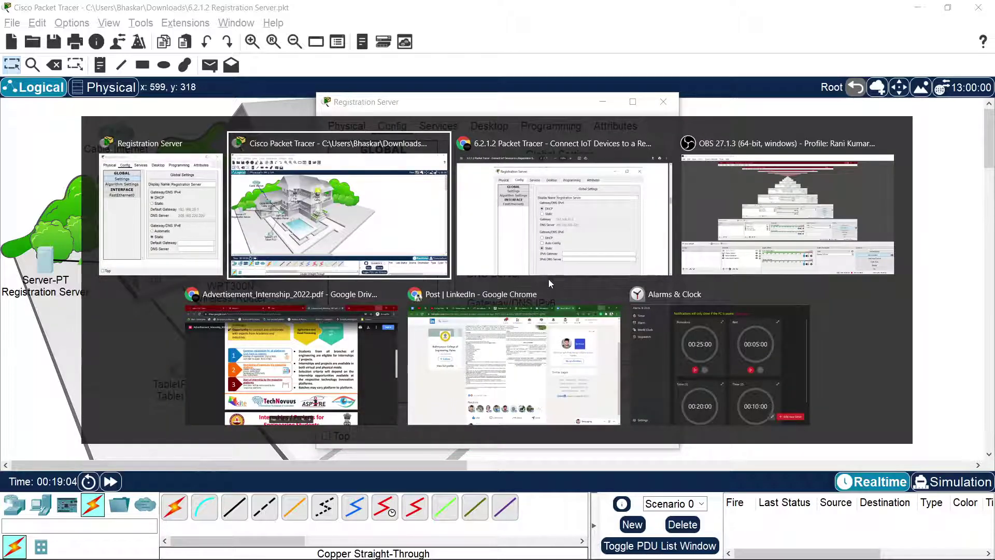
Step: Bring the lab PDF forward and scroll to the page 3 step verifying the server's DHCP address
left_click(548, 279)
scroll(514, 283, "down", 3)
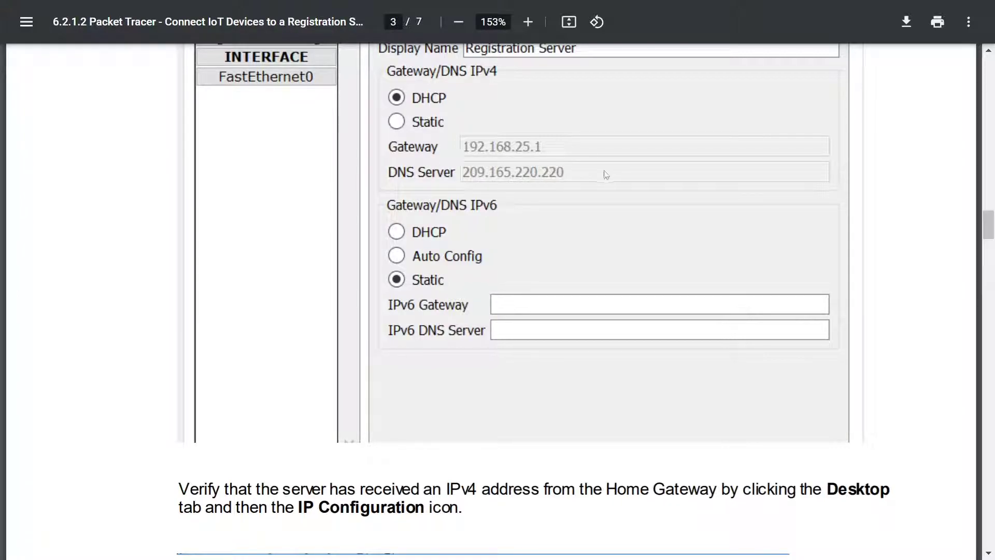
scroll(474, 151, "down", 5)
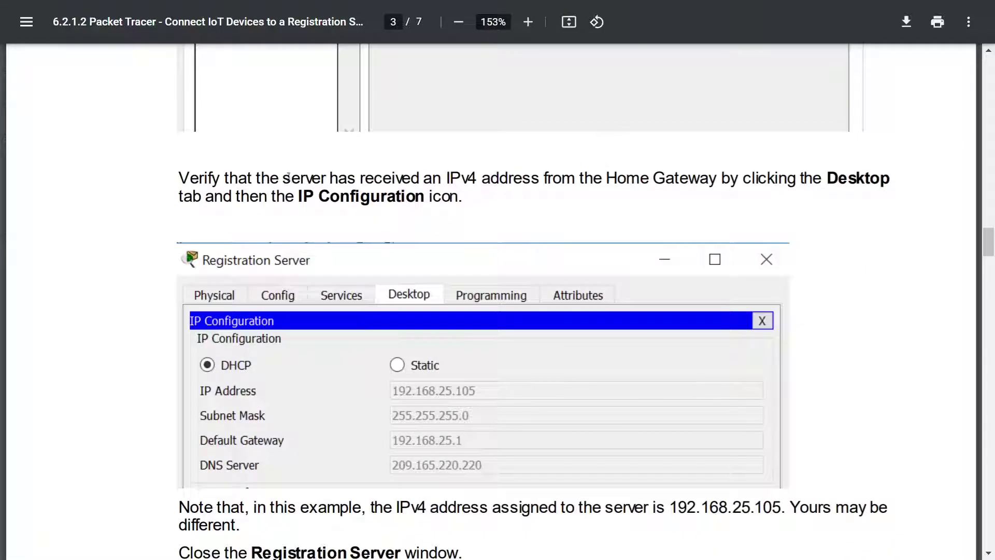
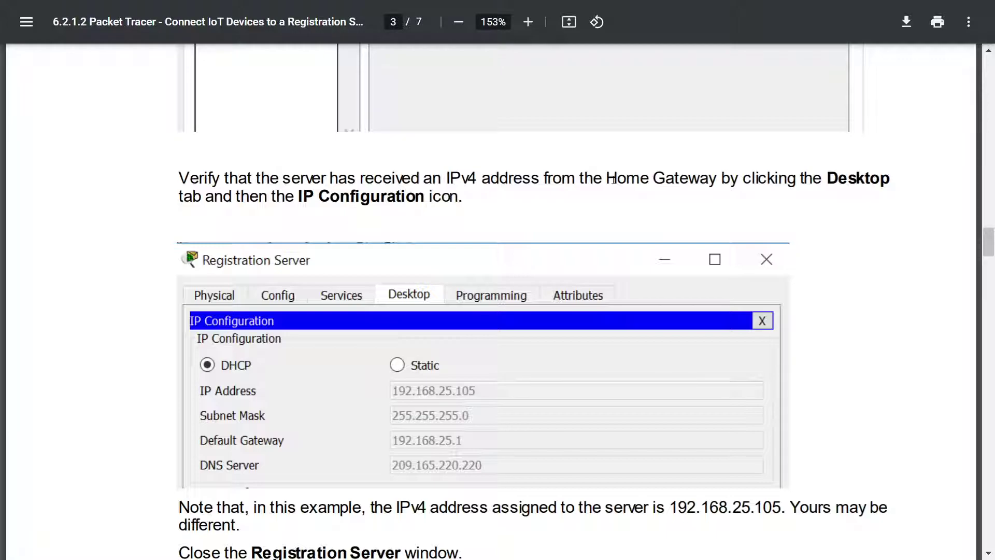
Step: Read the page 3 instruction on verifying the server's Home Gateway address
left_click_drag(608, 177, 702, 175)
left_click(768, 171)
left_click_drag(312, 193, 478, 195)
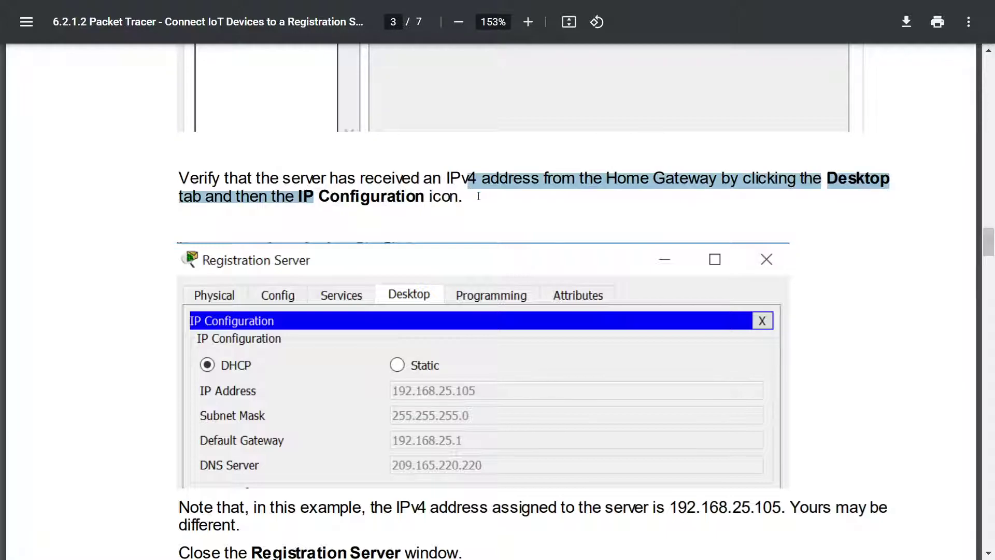
left_click(476, 197)
Step: Check the Registration Server's Desktop IP Configuration, then return to the PDF
key("alt+Tab")
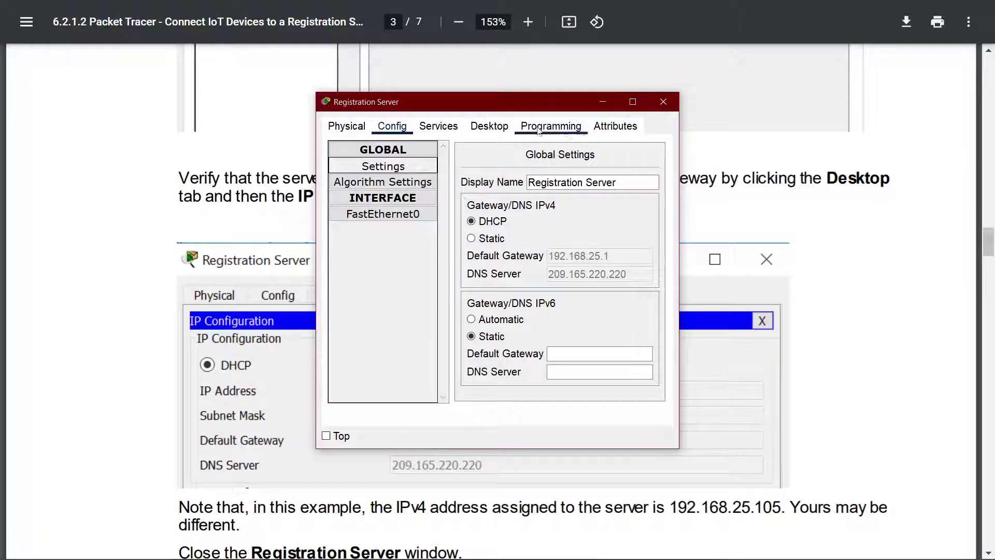
left_click(490, 130)
left_click(373, 184)
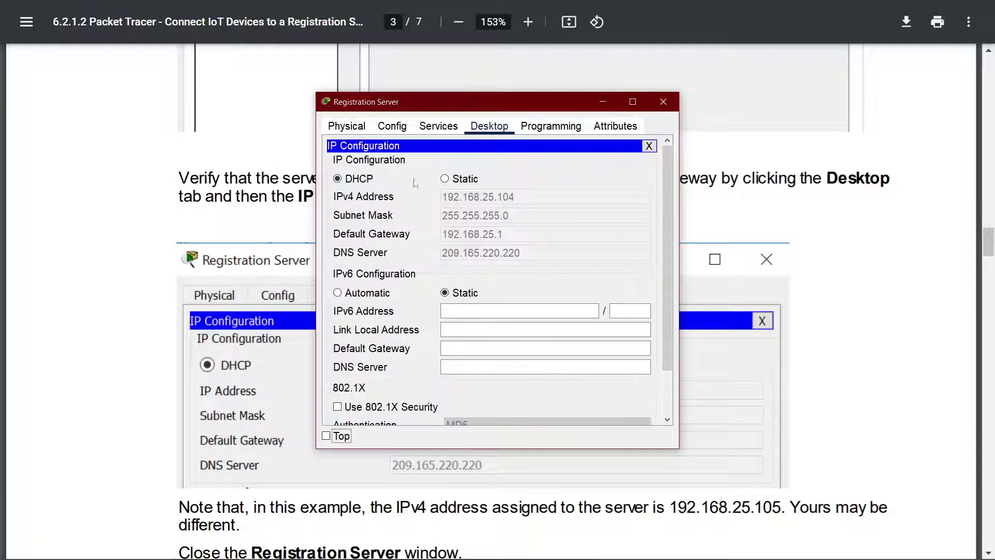
left_click(199, 209)
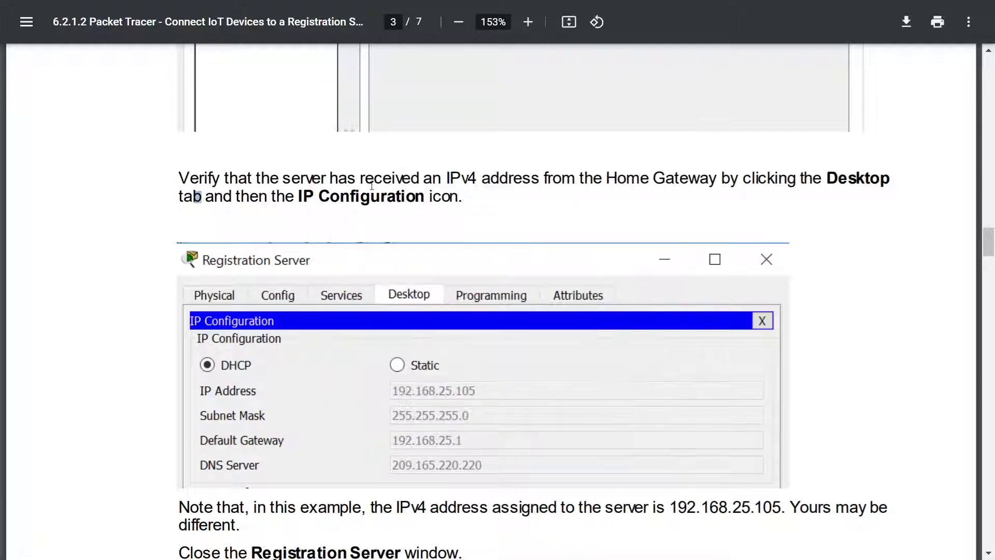
Step: Read the sentence about verifying the server's IPv4 address from the Home Gateway
left_click_drag(447, 182, 665, 181)
left_click(704, 182)
left_click_drag(730, 182, 563, 181)
left_click(526, 182)
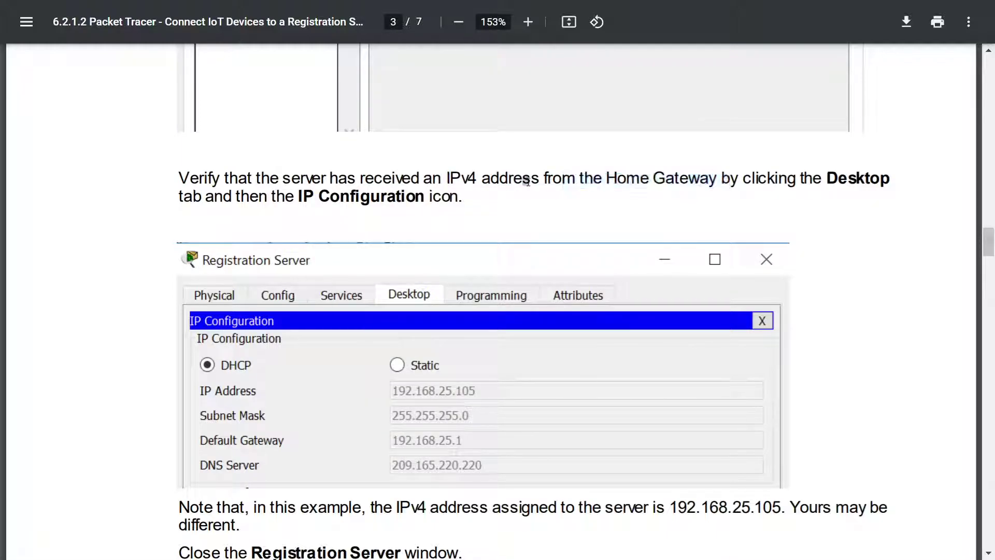
left_click_drag(251, 189, 462, 183)
left_click(481, 204)
scroll(486, 212, "down", 6)
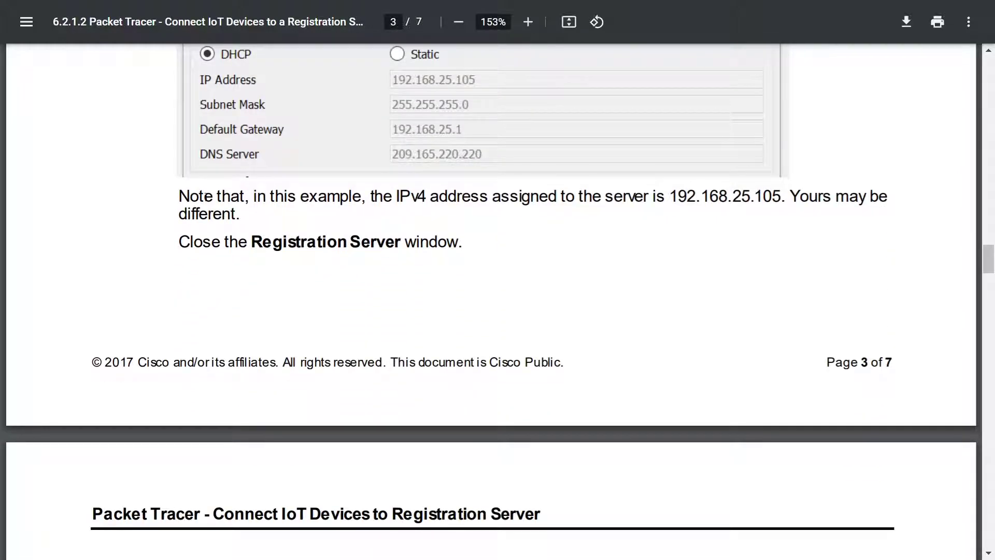
Step: Review the note giving 192.168.25.105 as the example server address
left_click_drag(182, 197, 366, 197)
left_click(392, 195)
left_click_drag(606, 198, 728, 198)
left_click(730, 198)
left_click_drag(801, 199, 638, 185)
scroll(773, 265, "up", 15)
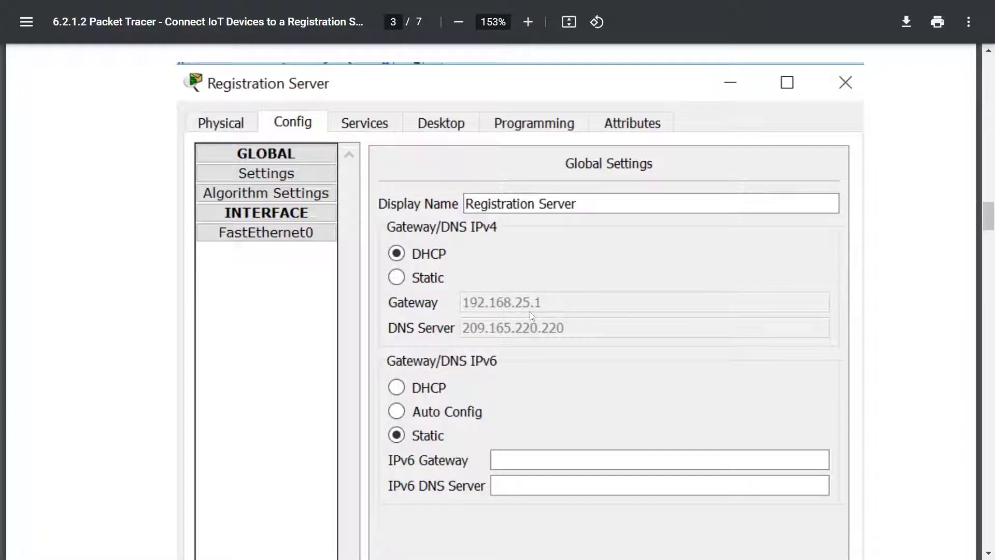
scroll(546, 318, "down", 9)
scroll(778, 231, "down", 6)
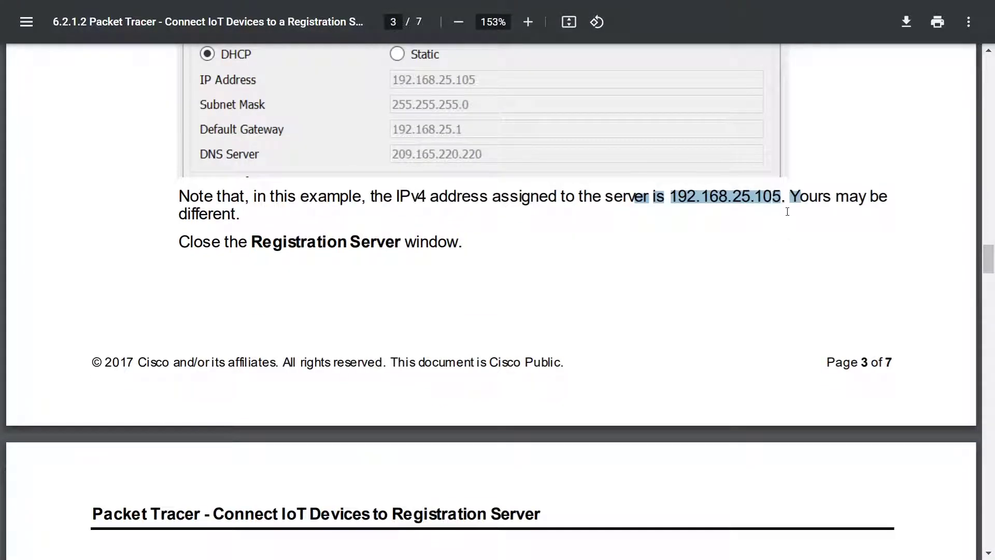
scroll(447, 116, "up", 6)
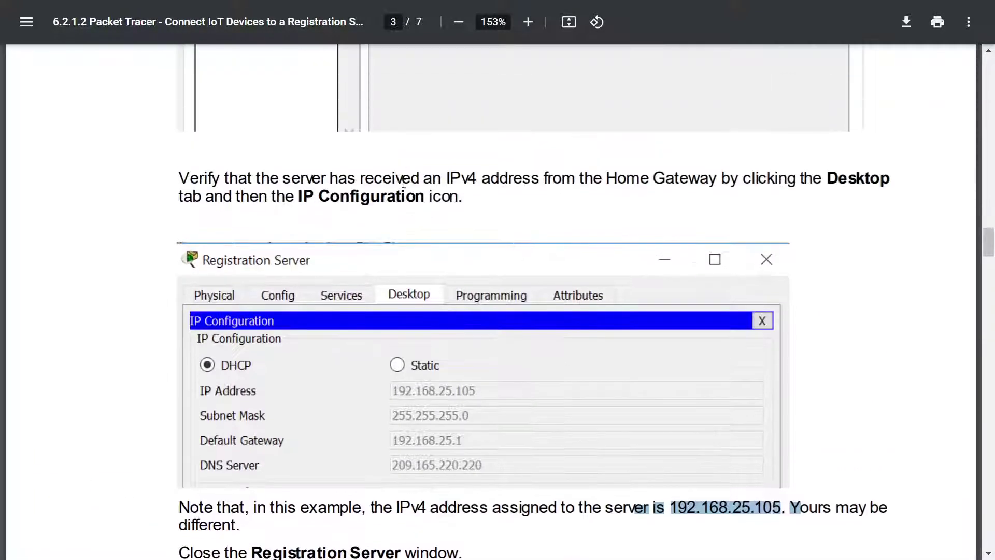
scroll(368, 252, "up", 9)
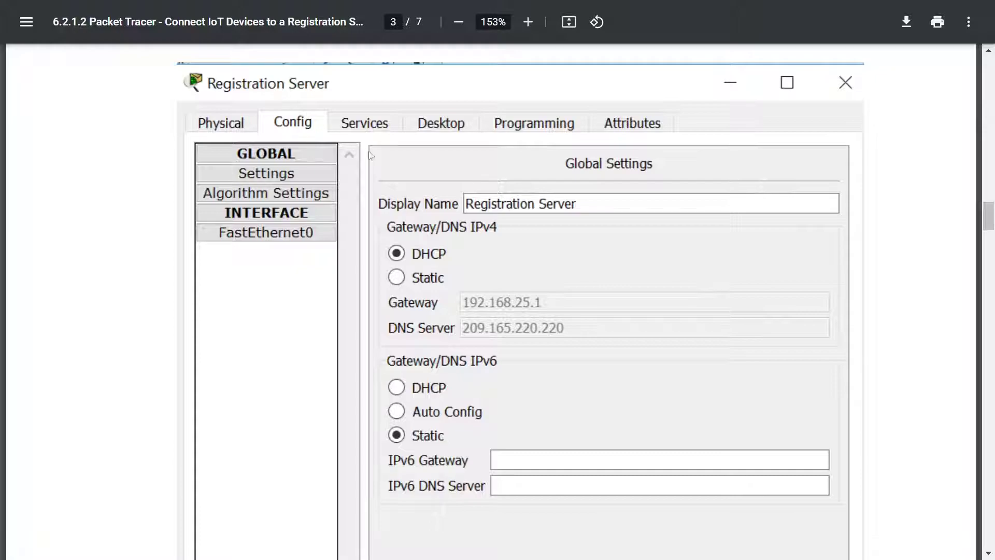
scroll(452, 145, "down", 6)
scroll(452, 146, "up", 3)
scroll(462, 144, "down", 9)
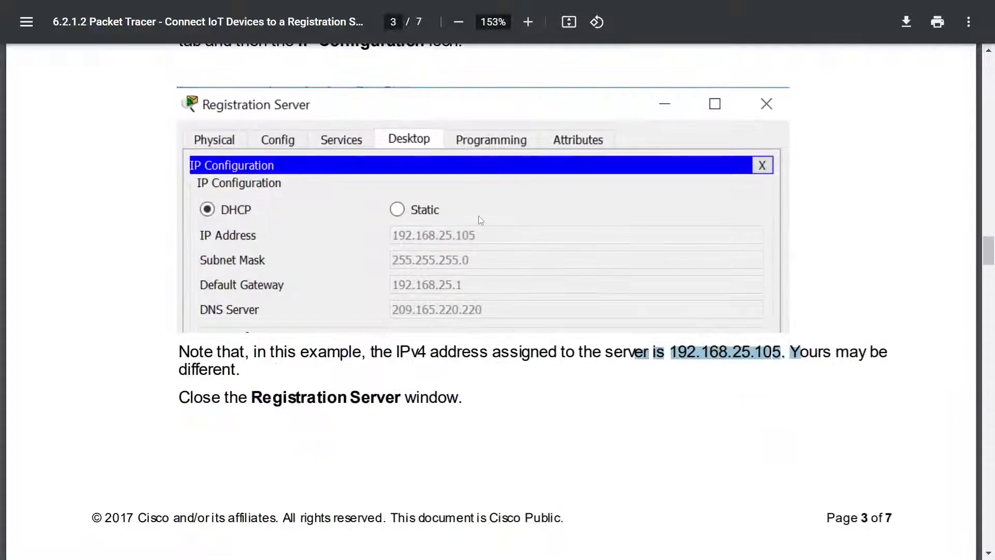
Step: Check the server's global and FastEthernet0 Config settings, then return to the PDF
key("alt+Tab")
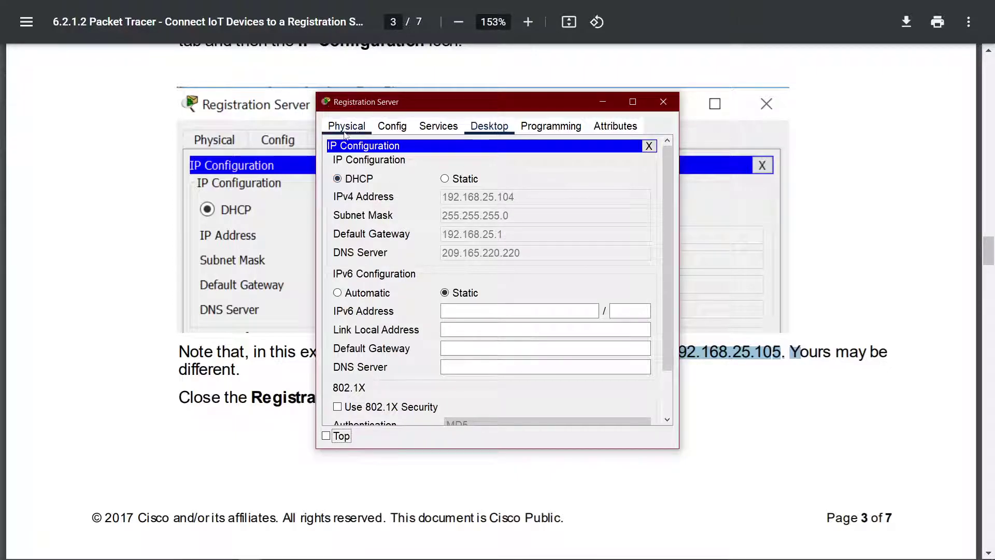
left_click(380, 127)
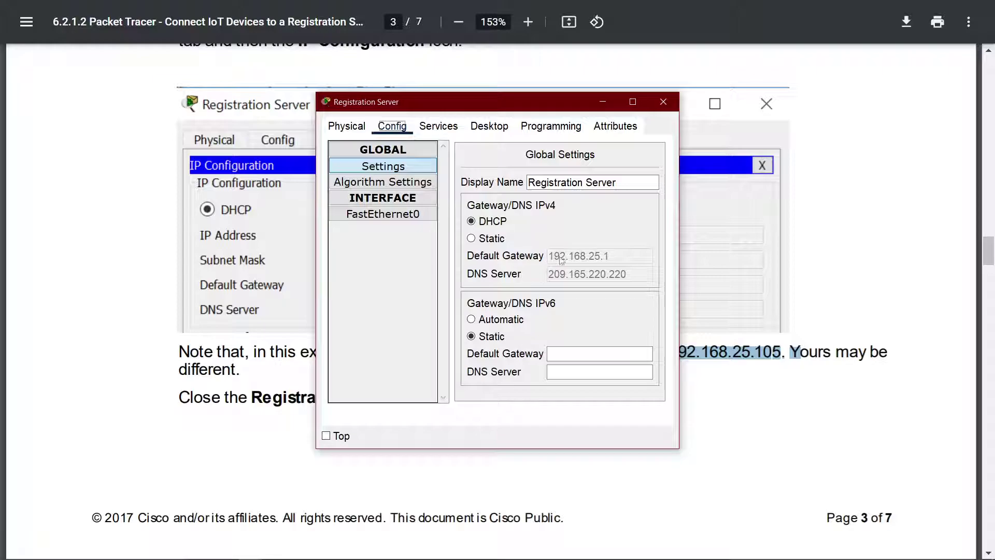
left_click(390, 215)
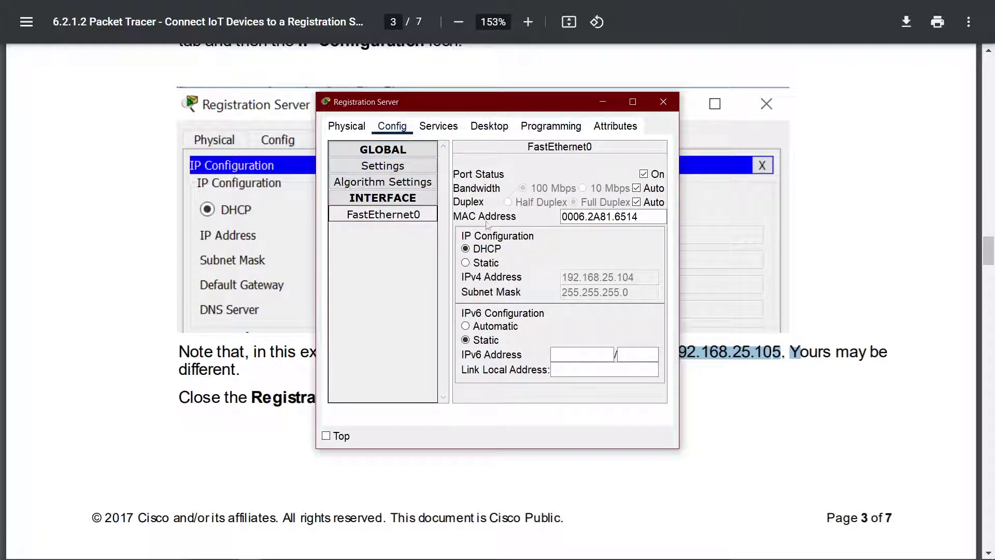
left_click(229, 243)
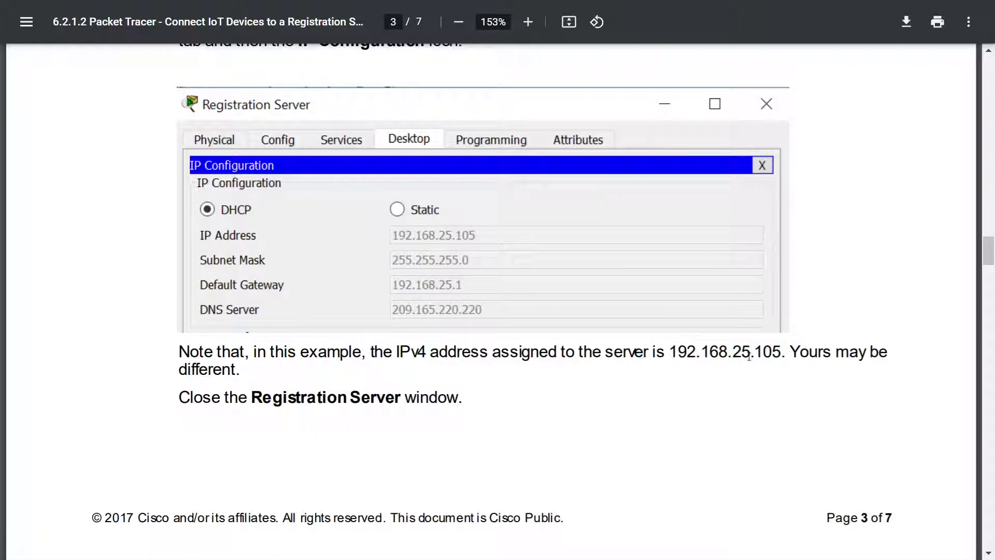
Step: Read the note that addresses may differ and scroll on to page 4
scroll(538, 246, "down", 3)
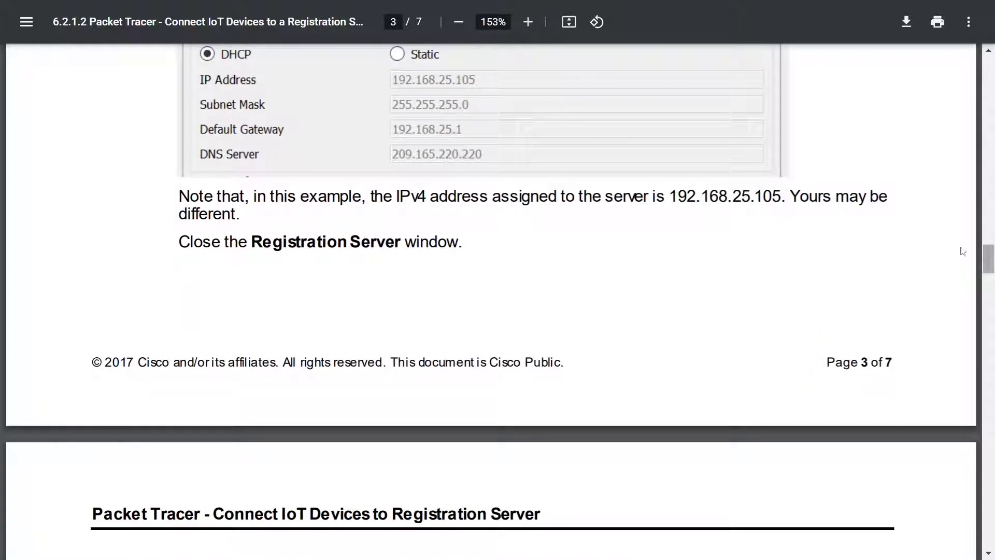
left_click_drag(789, 196, 273, 215)
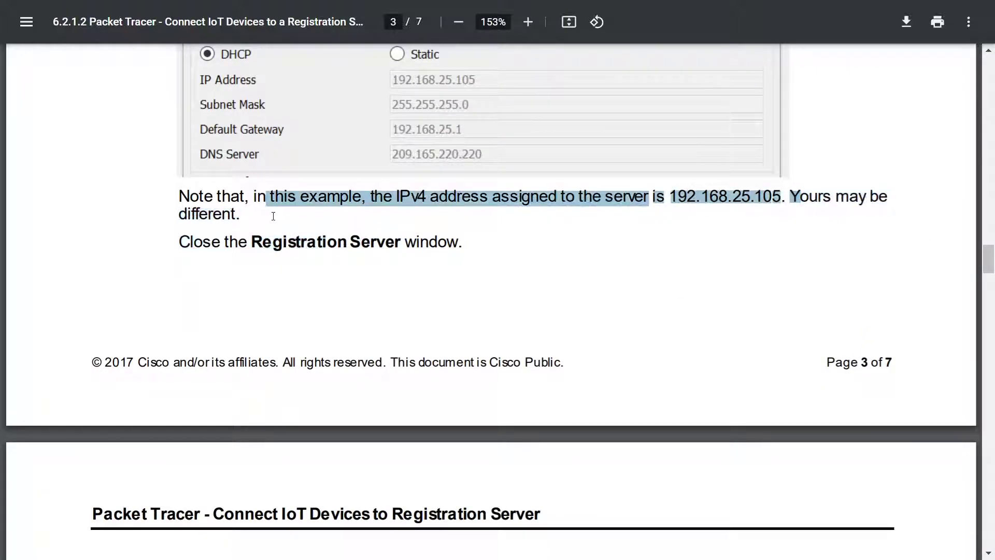
left_click(421, 251)
scroll(410, 247, "down", 3)
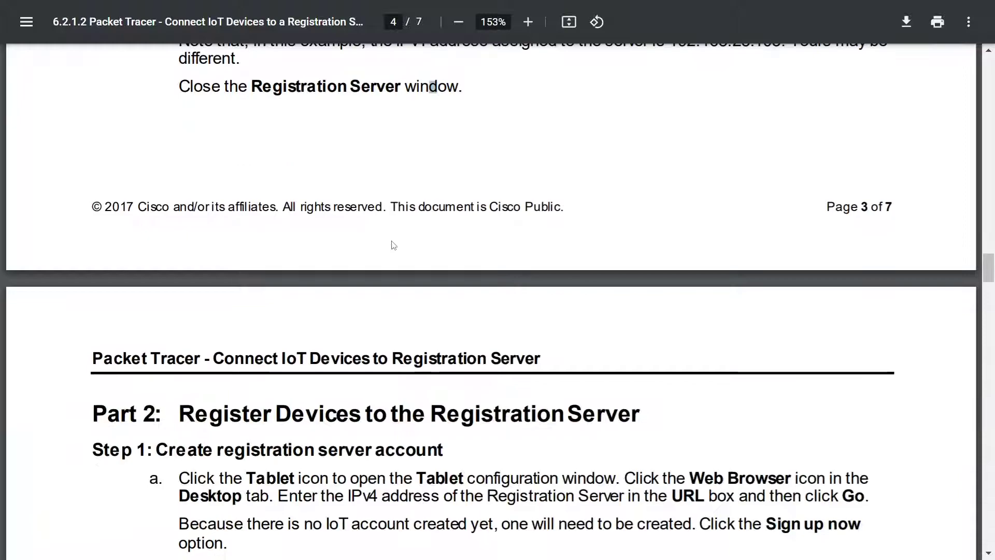
Step: Close the Registration Server window and scroll the PDF down to Part 2
key("alt+Tab")
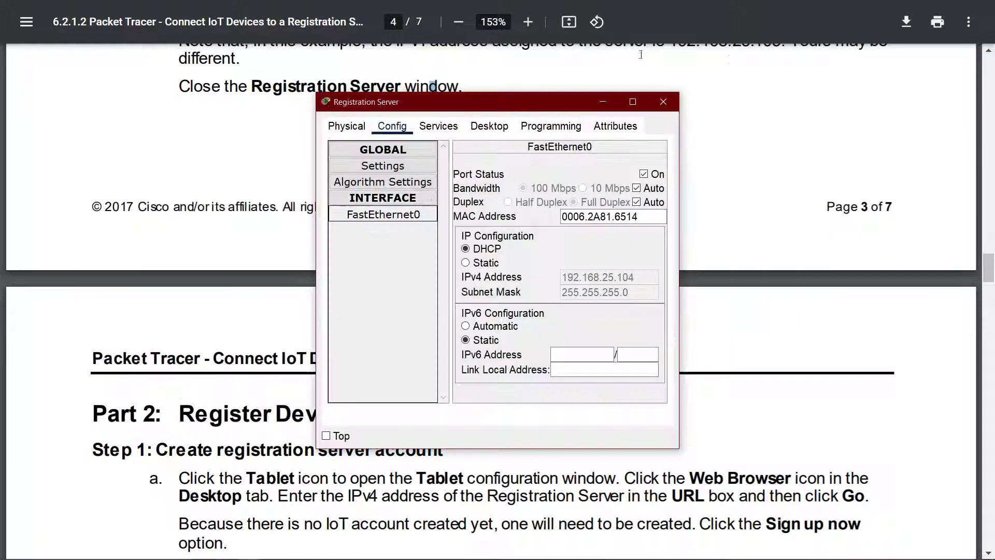
left_click(674, 101)
scroll(559, 127, "down", 6)
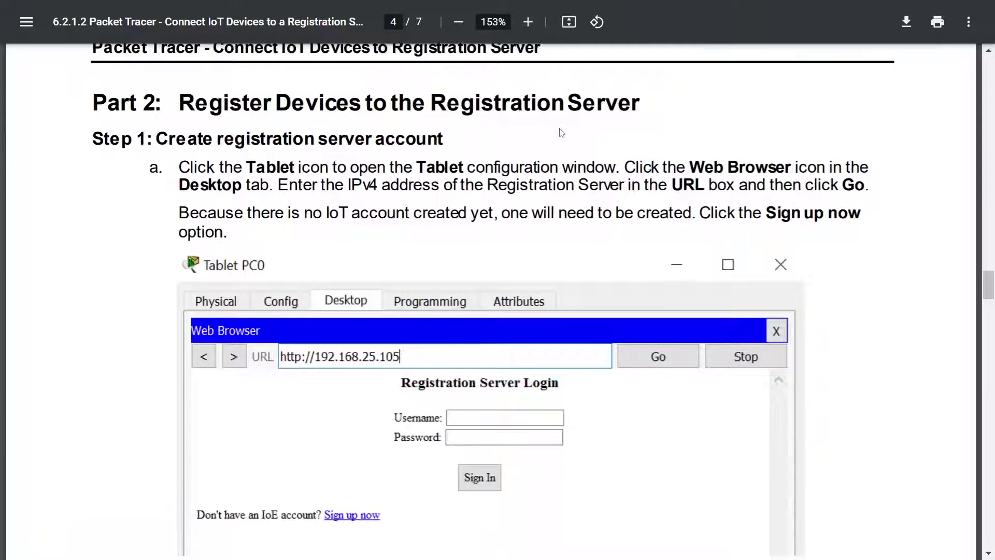
Step: Read the Part 2 and Step 1 headings on creating a registration server account
mouse_move(276, 107)
left_mouse_down()
mouse_move(642, 105)
mouse_move(295, 107)
left_mouse_up()
left_click(641, 105)
left_click_drag(294, 107, 304, 112)
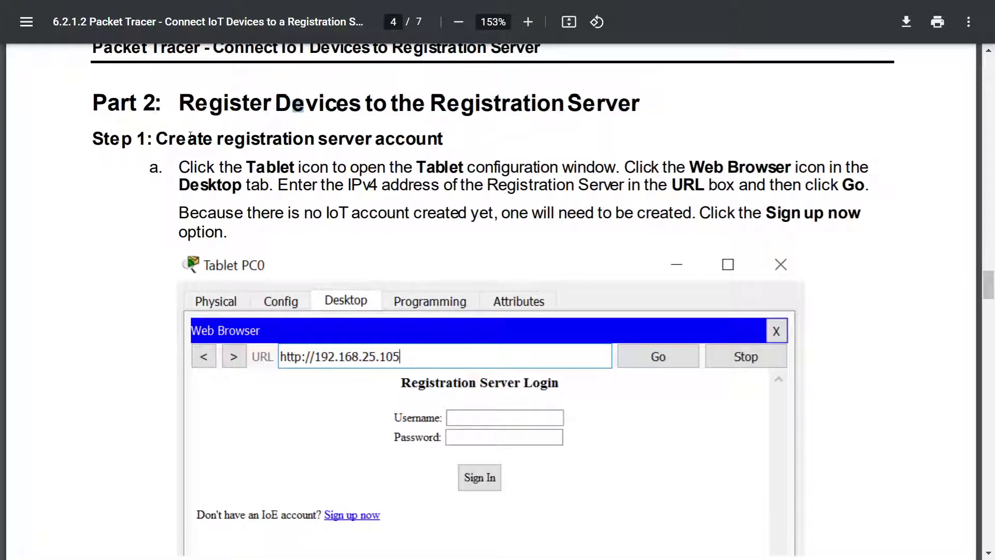
left_click_drag(189, 137, 74, 150)
left_click(453, 140)
left_click(73, 151)
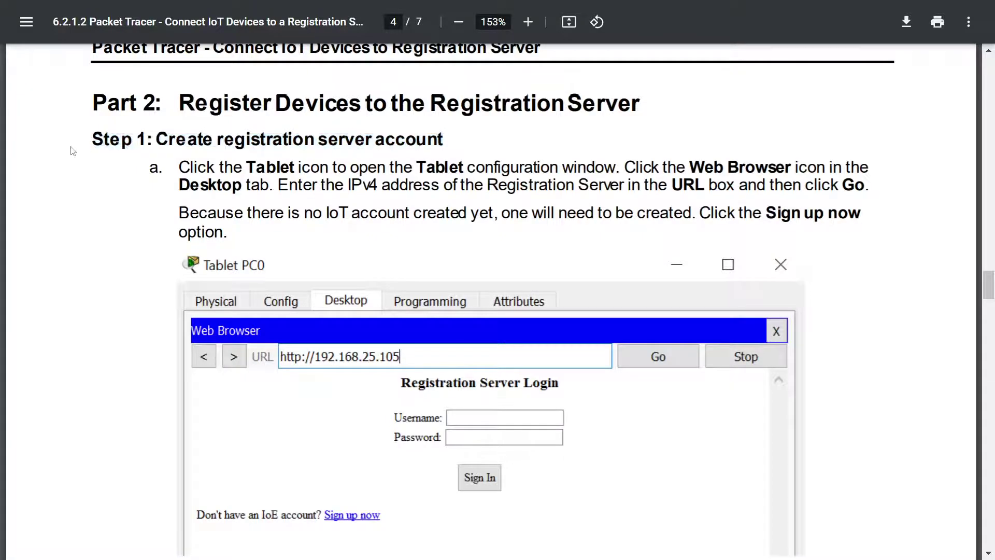
key("alt+Tab")
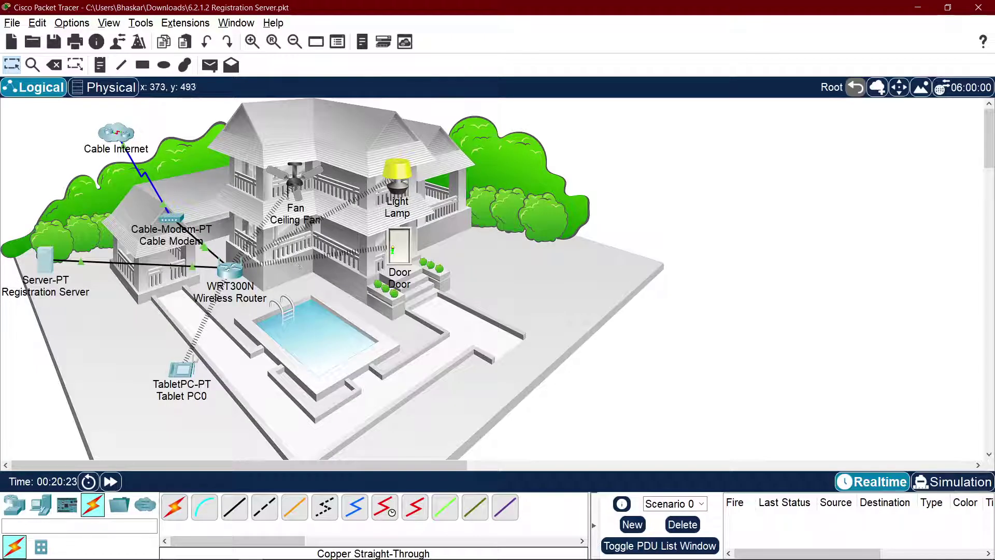
Step: Open Tablet PC0's Web Browser and load 192.168.1.104
left_click(182, 369)
left_click(438, 127)
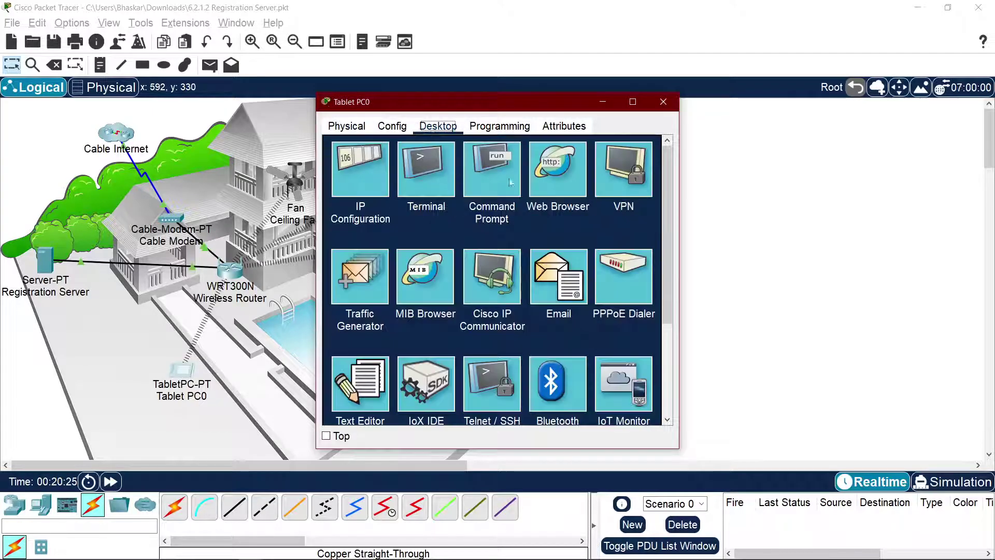
left_click(558, 171)
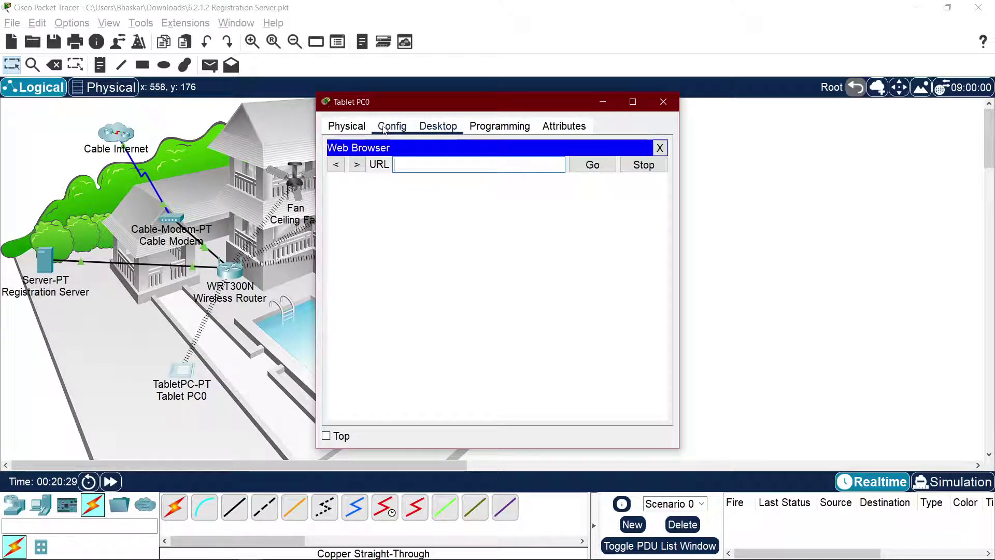
type("192.16")
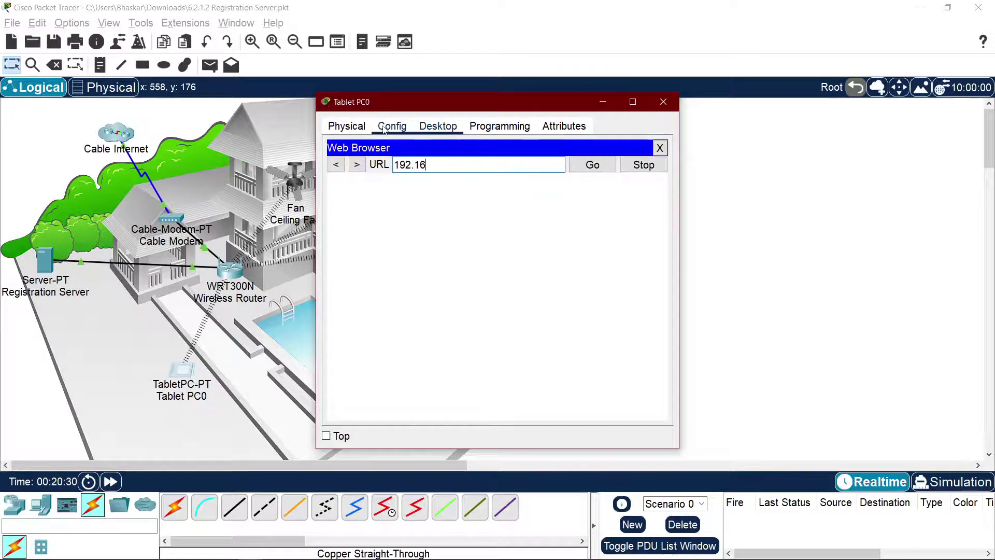
type("8.1.104")
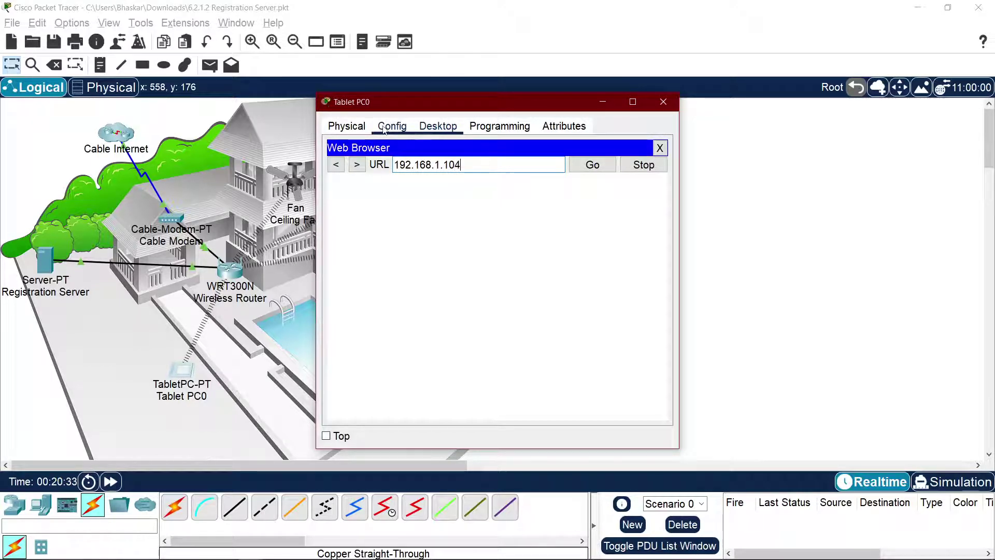
key("Return")
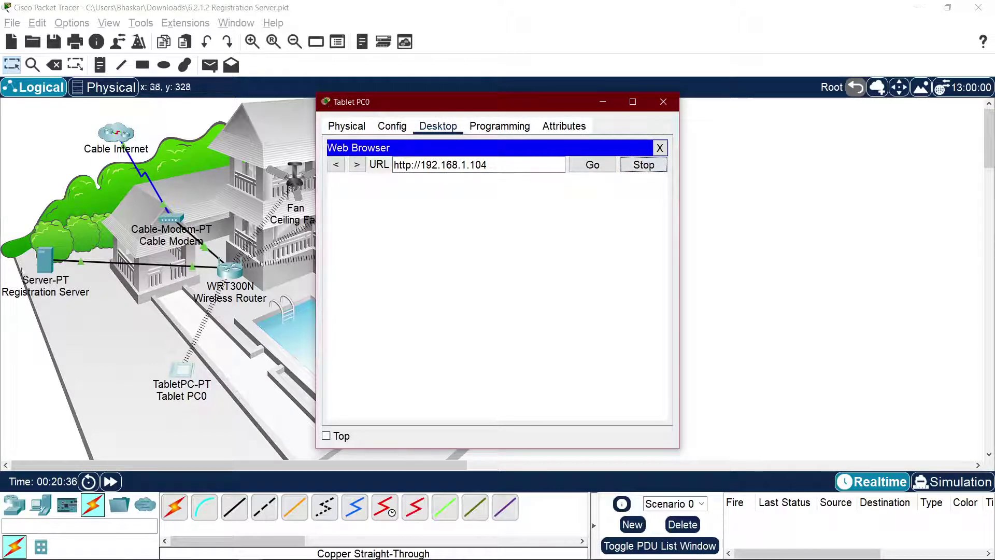
Step: Correct the browser address to the server's 192.168.25.104 and load it
left_click(44, 259)
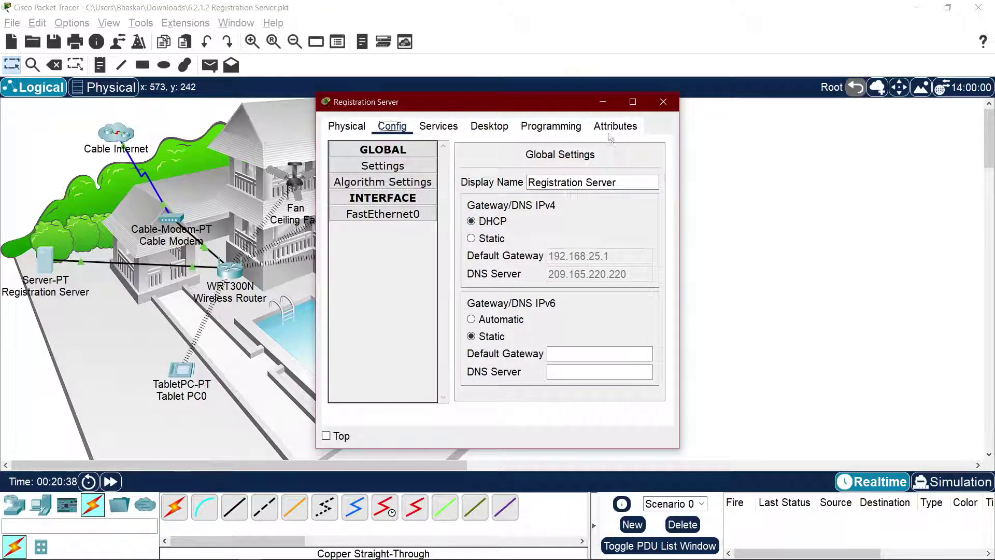
key("alt+Tab")
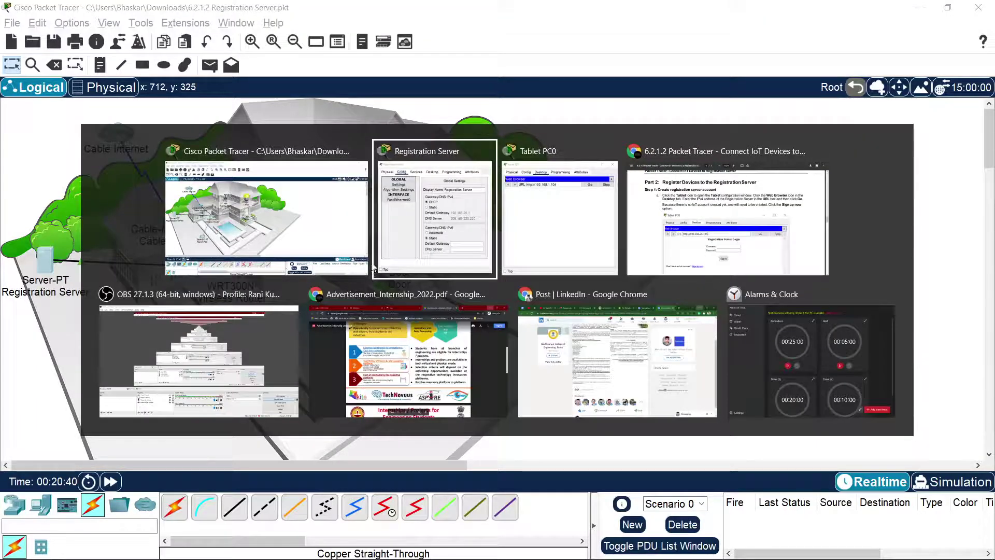
key("alt+Tab")
key("BackSpace")
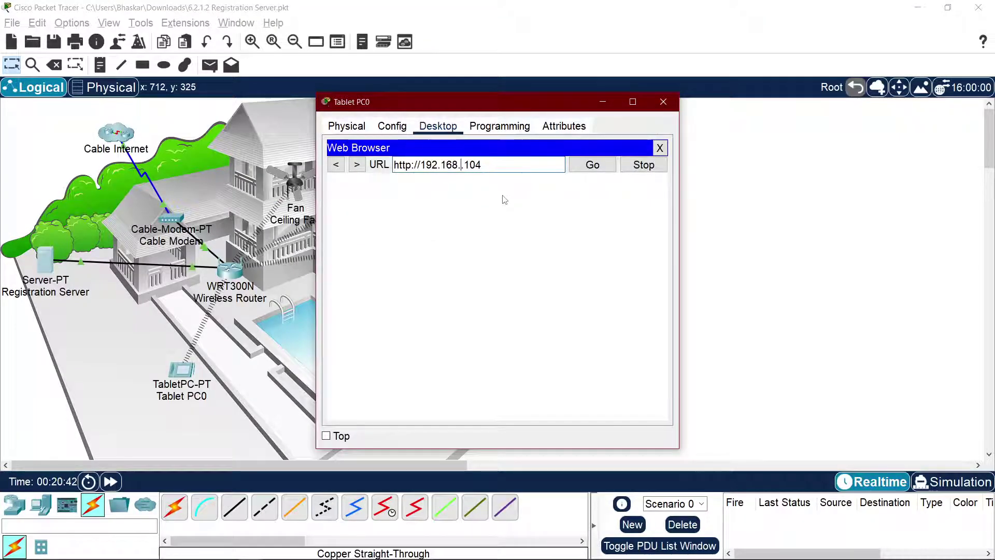
type("25")
key("Return")
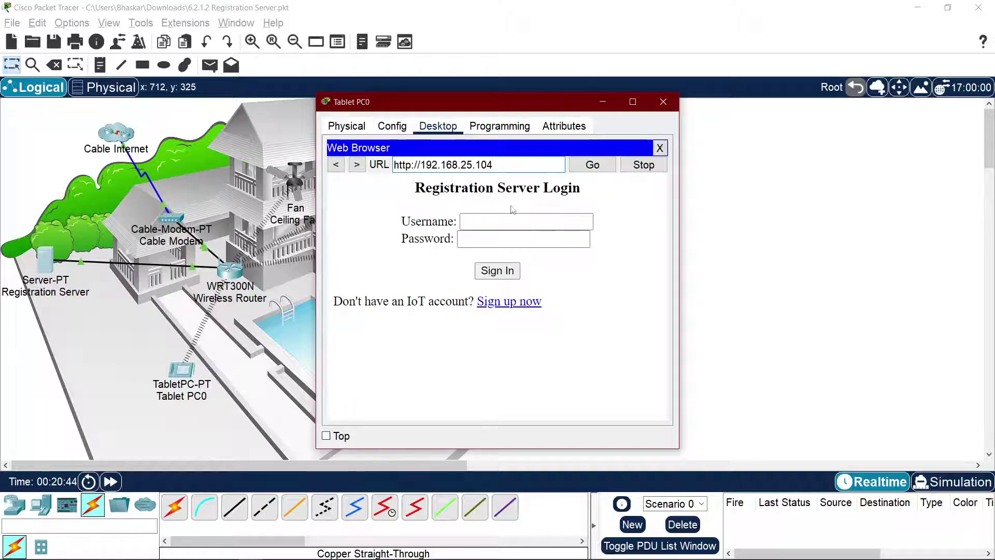
Step: Sign up a new IoT account with username admin and its password
left_click(508, 221)
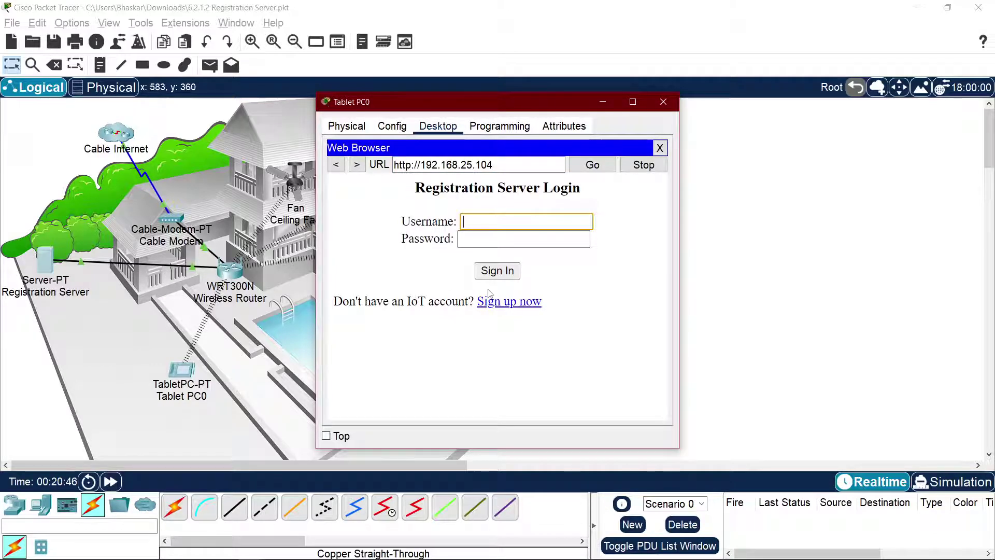
type("a")
left_click(524, 302)
left_click(503, 223)
type("admin")
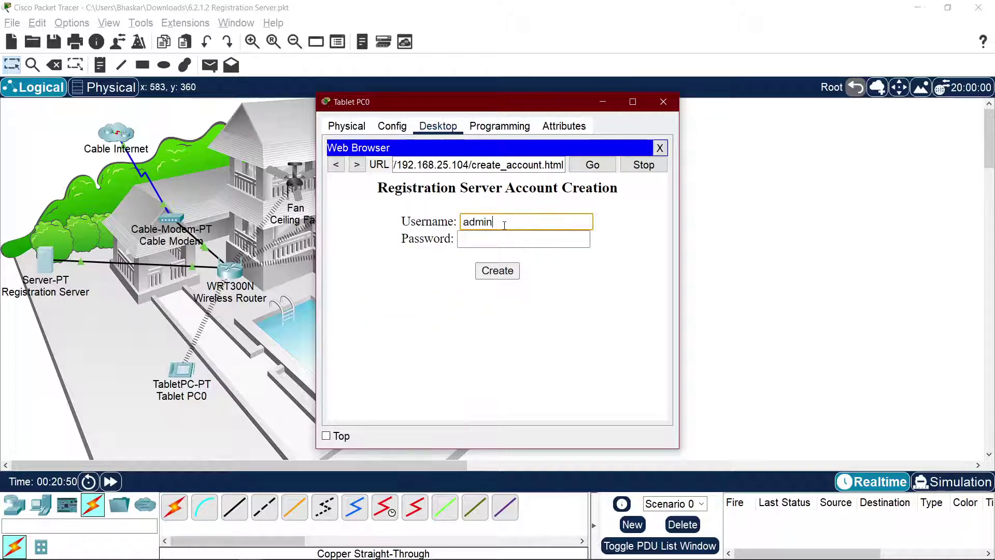
key("Tab")
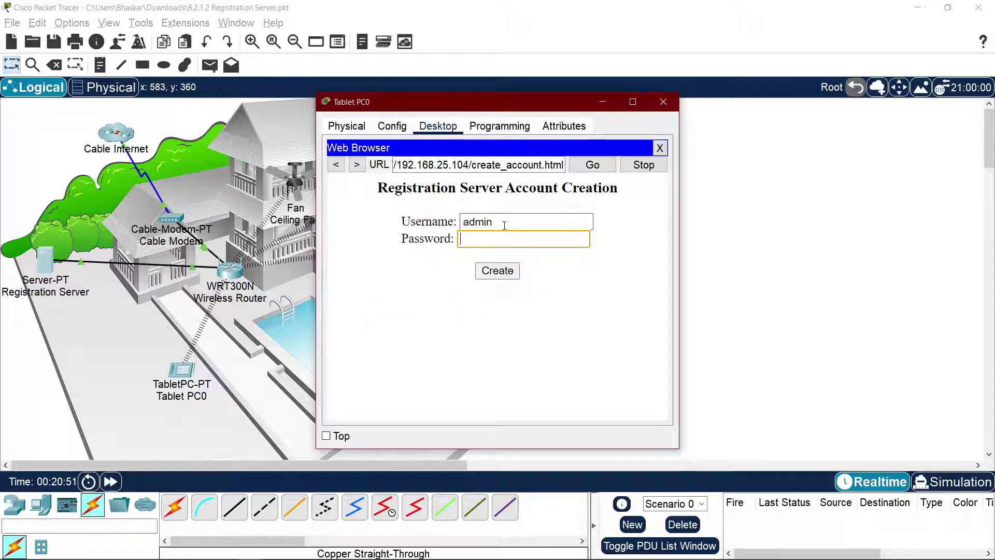
type("admin")
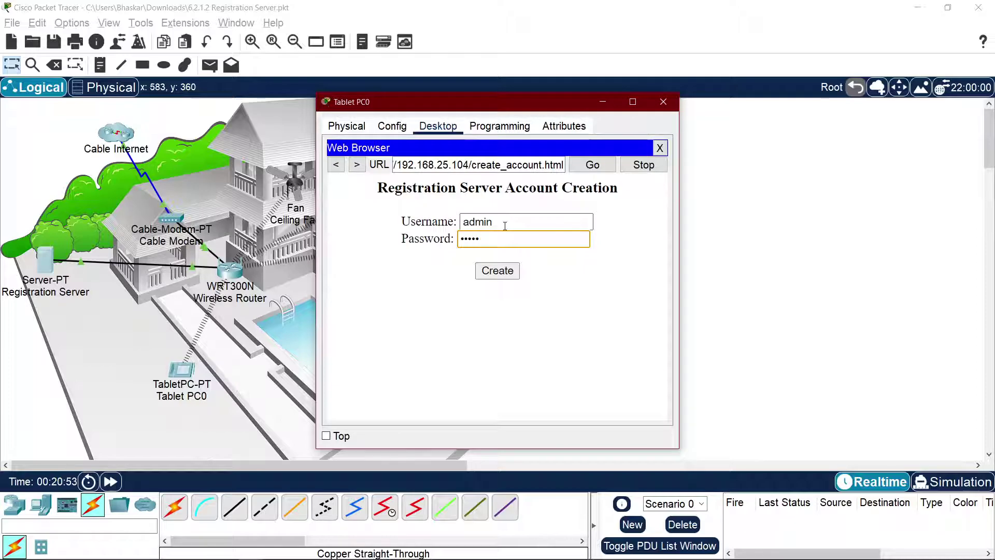
left_click(497, 271)
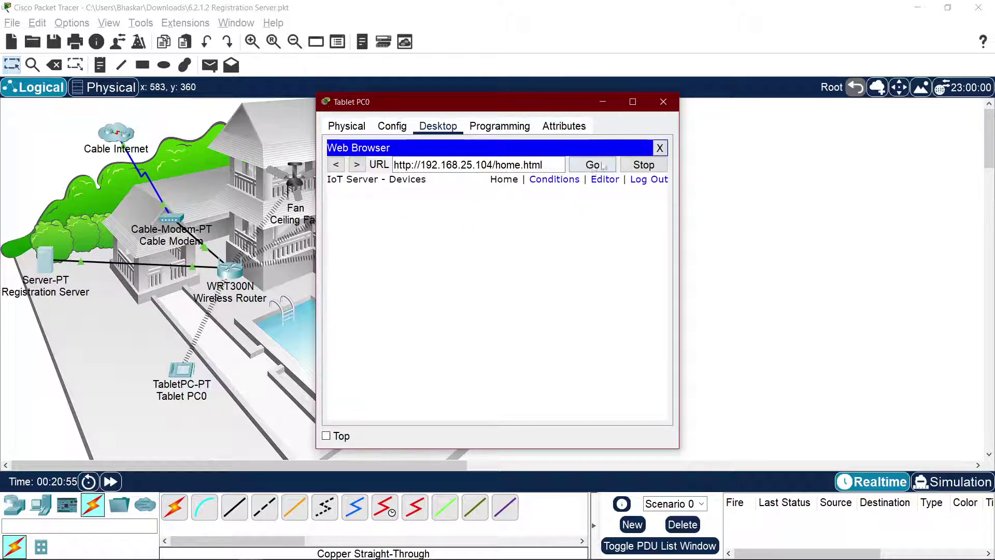
key("alt+Tab")
key("alt+Tab")
key("alt+Tab")
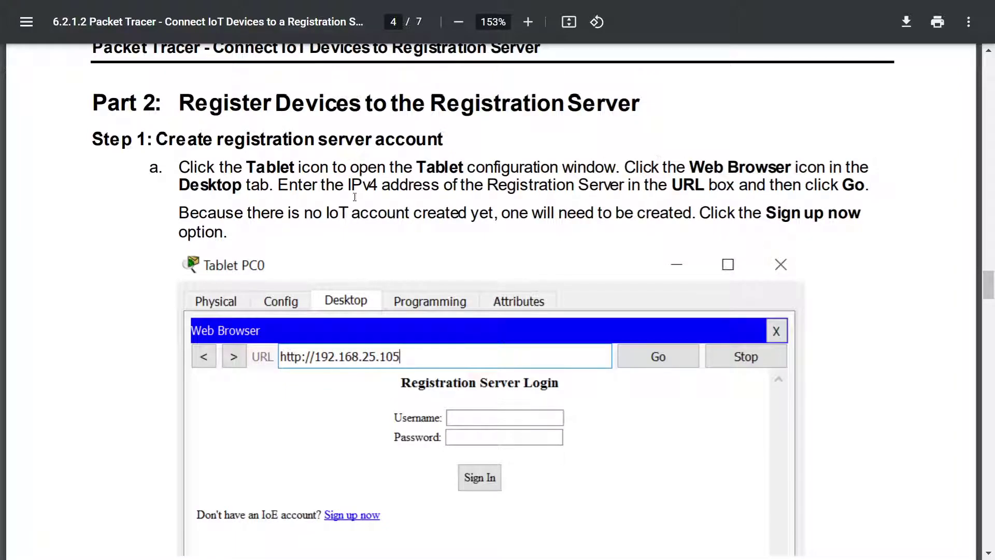
Step: Read the step on entering the server address and scroll further down the PDF
left_click_drag(321, 188, 426, 168)
left_click(490, 207)
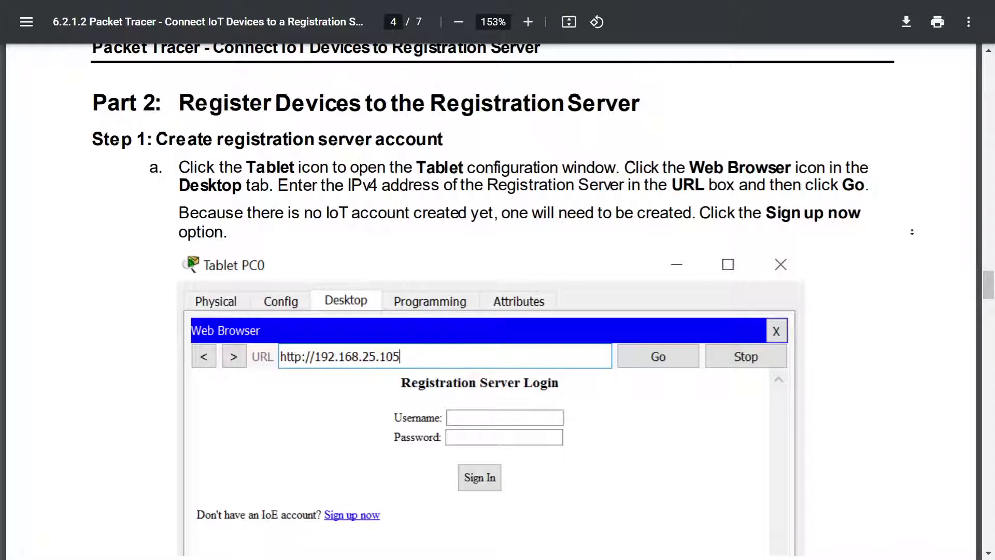
scroll(912, 231, "down", 2)
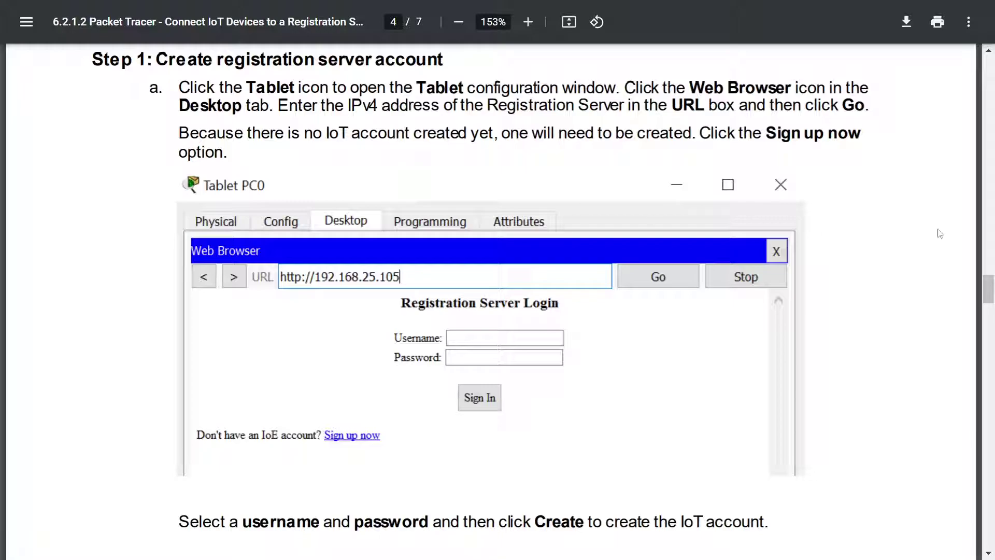
scroll(837, 233, "down", 1)
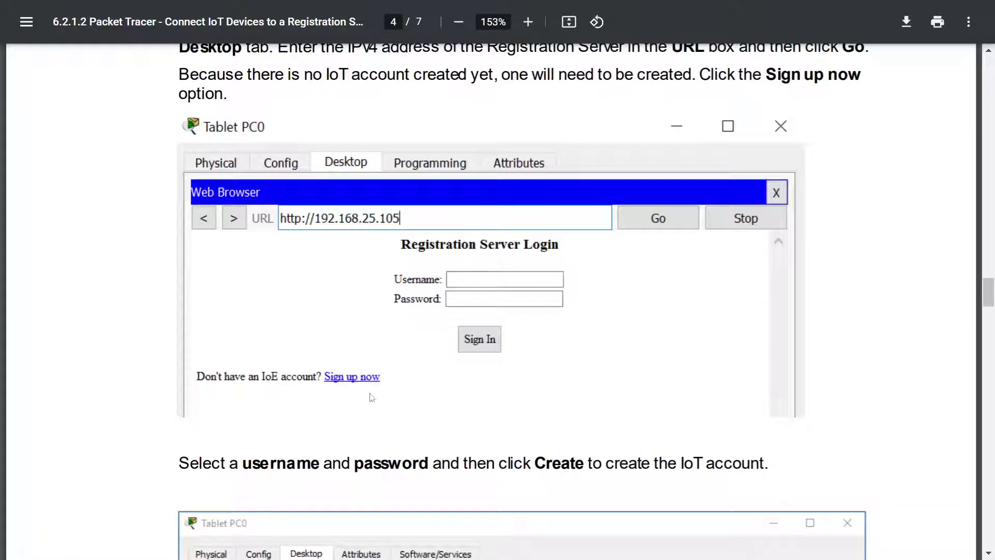
scroll(504, 388, "down", 3)
scroll(441, 363, "down", 3)
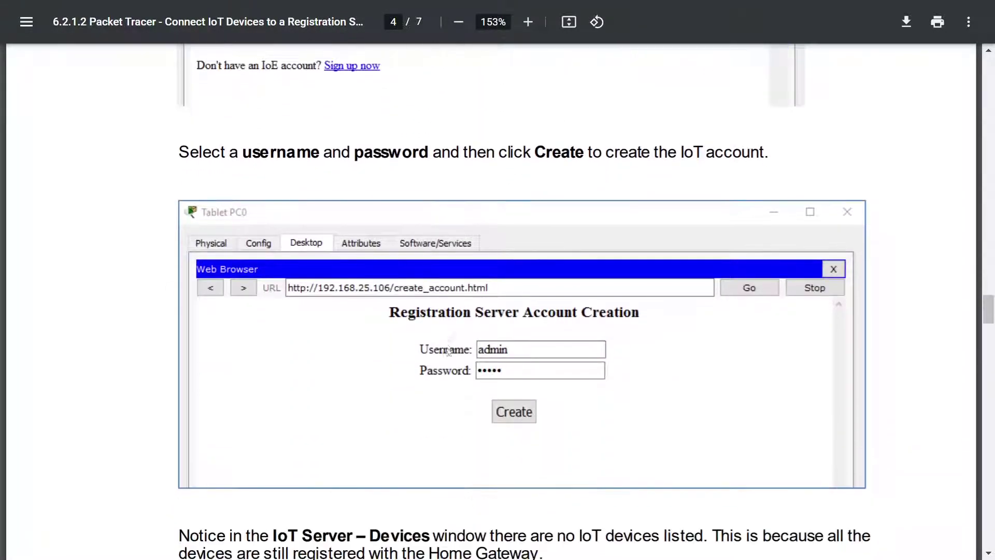
scroll(640, 231, "down", 3)
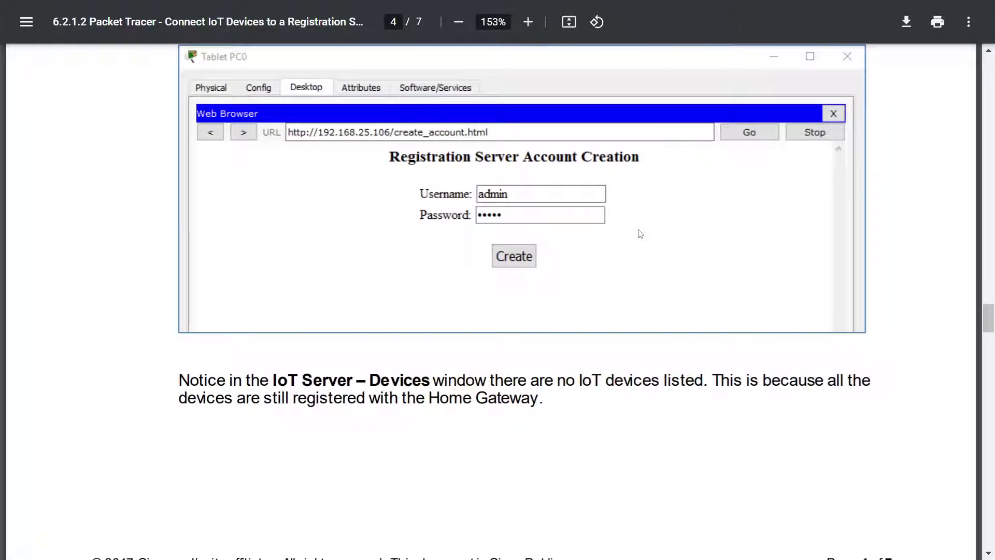
Step: Read the IoT Server – Devices note and the Home Gateway wording on page 5
left_click_drag(263, 384, 727, 386)
left_click(477, 386)
left_click(733, 387)
key("alt+Tab")
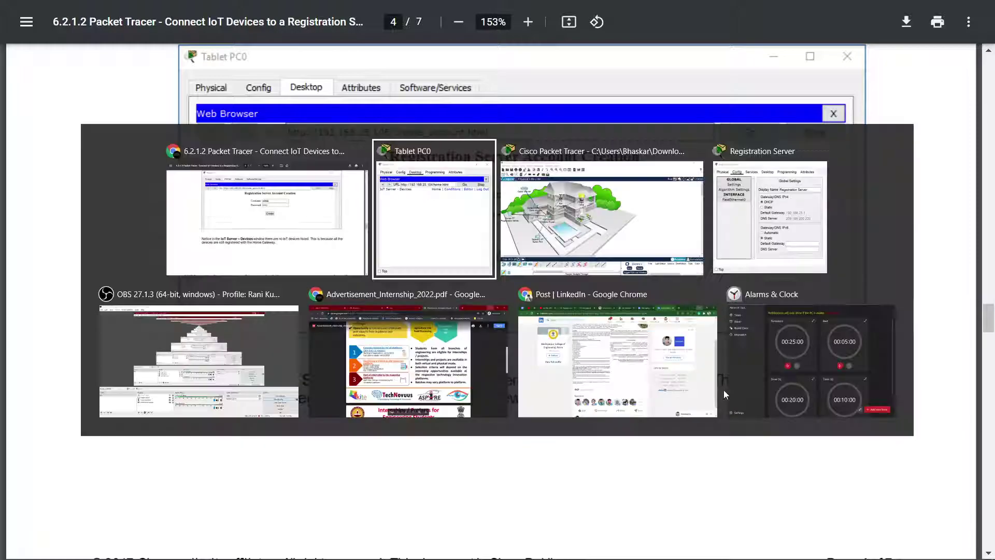
key("alt+Tab")
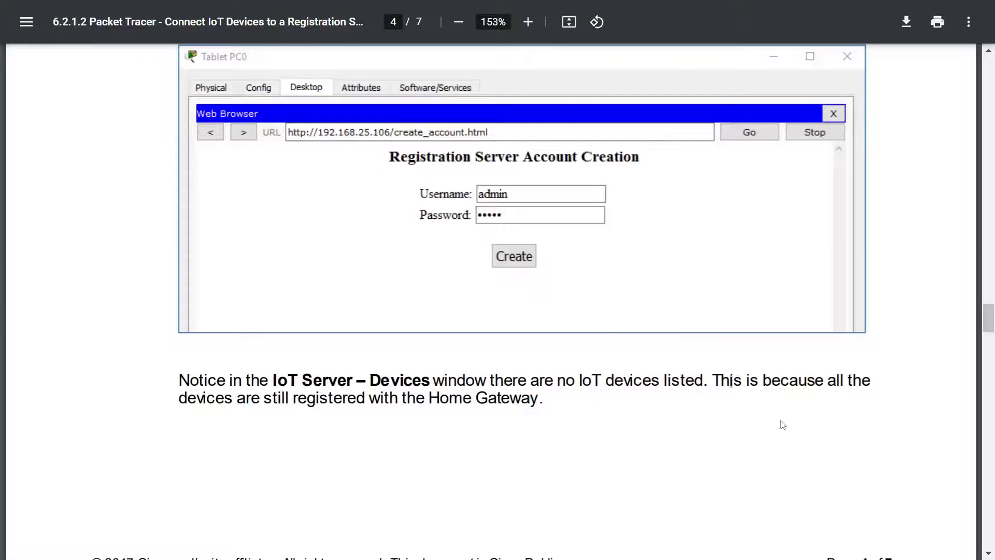
scroll(440, 249, "down", 3)
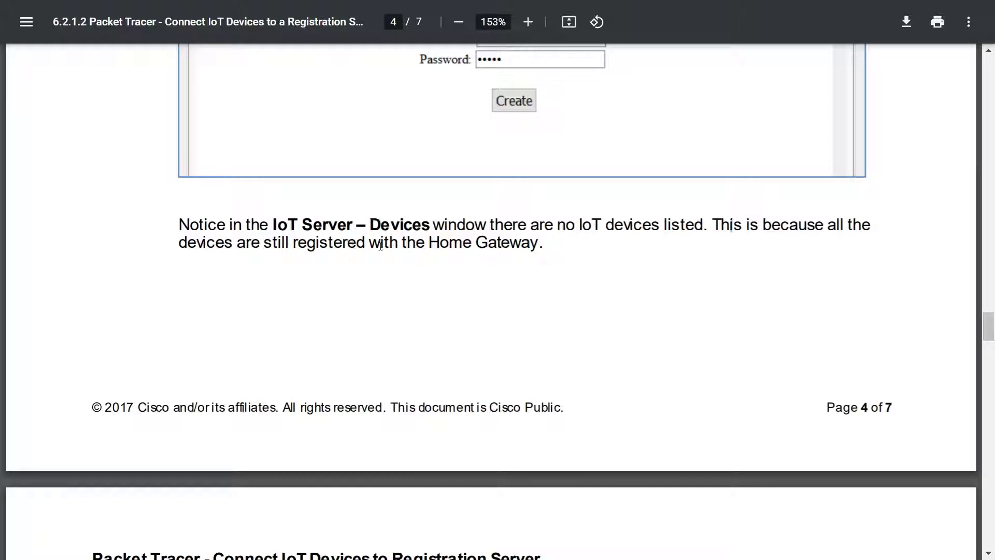
left_click_drag(369, 244, 539, 245)
left_click(551, 246)
Step: Inspect the Ceiling Fan's Physical and Config IoT server settings in Packet Tracer
key("alt+Tab")
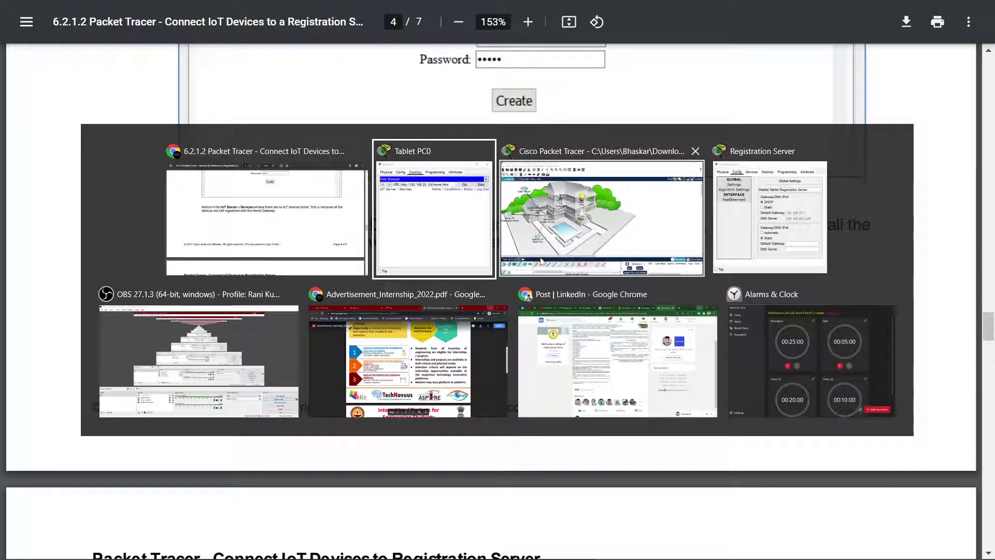
left_click(540, 261)
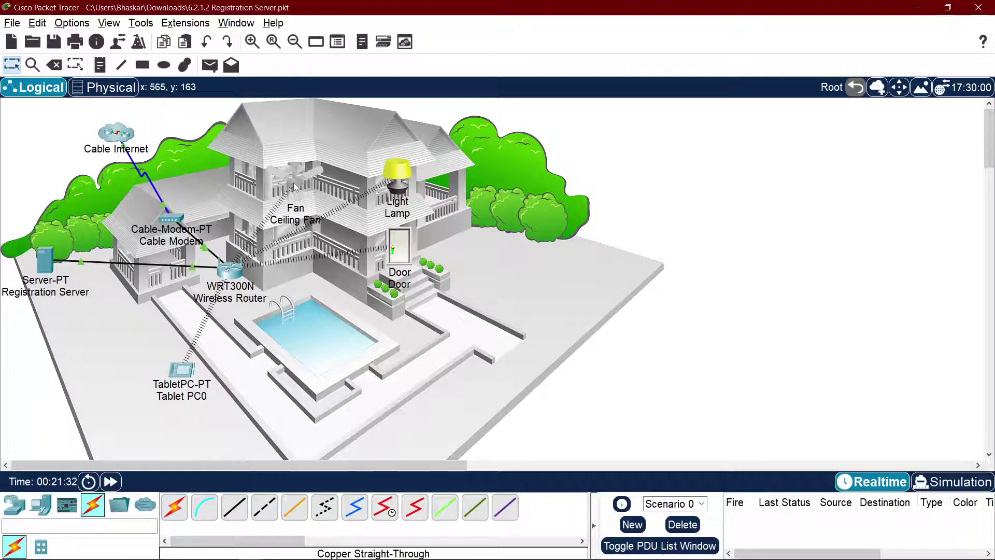
left_click(294, 189)
left_click(421, 126)
left_click(467, 126)
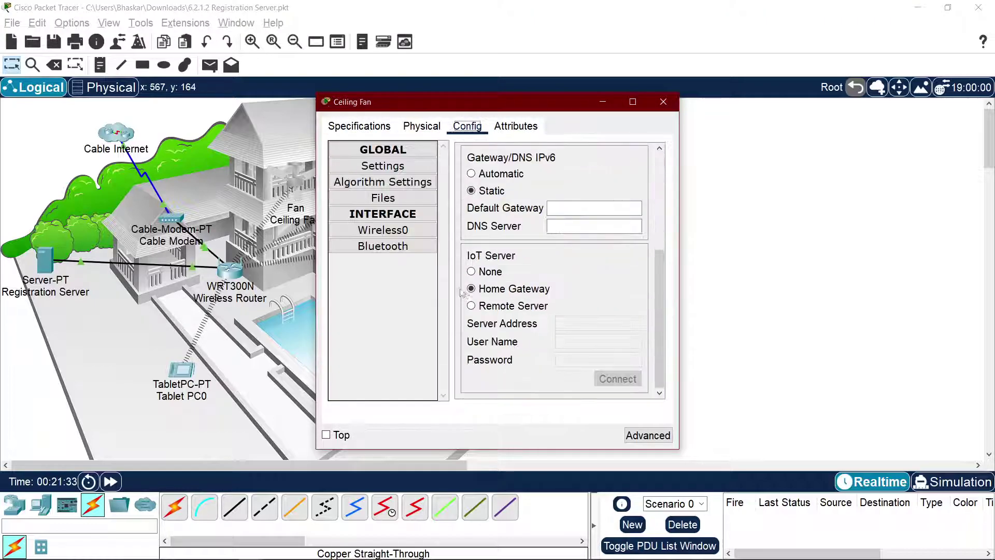
left_click(663, 102)
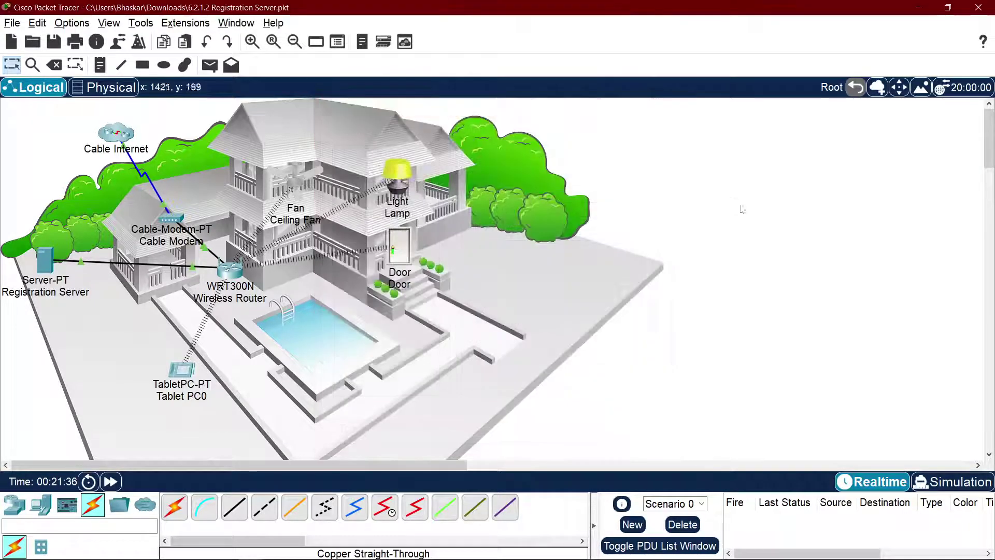
Step: Return to the PDF and read the Step 2 sentence about the Home Gateway
key("alt+Tab")
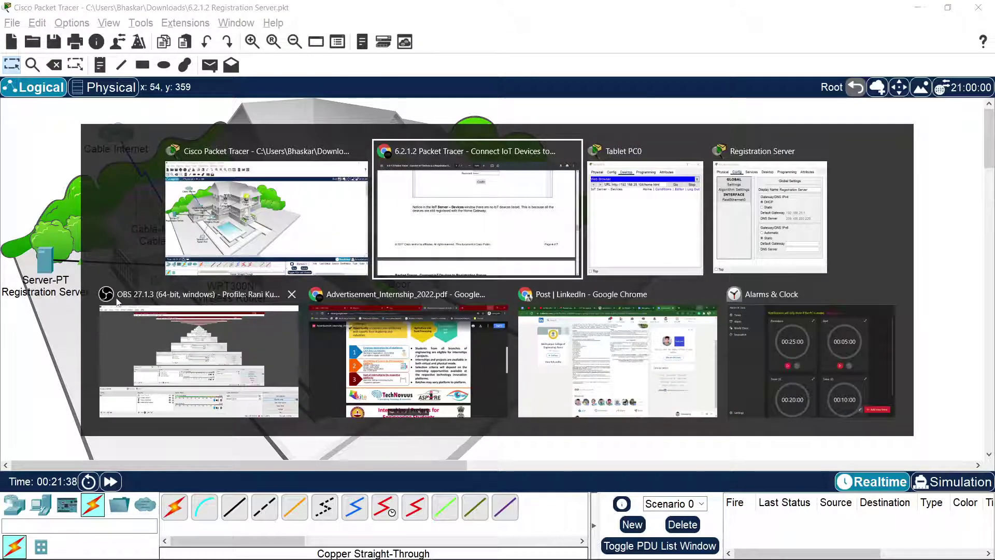
left_click(455, 255)
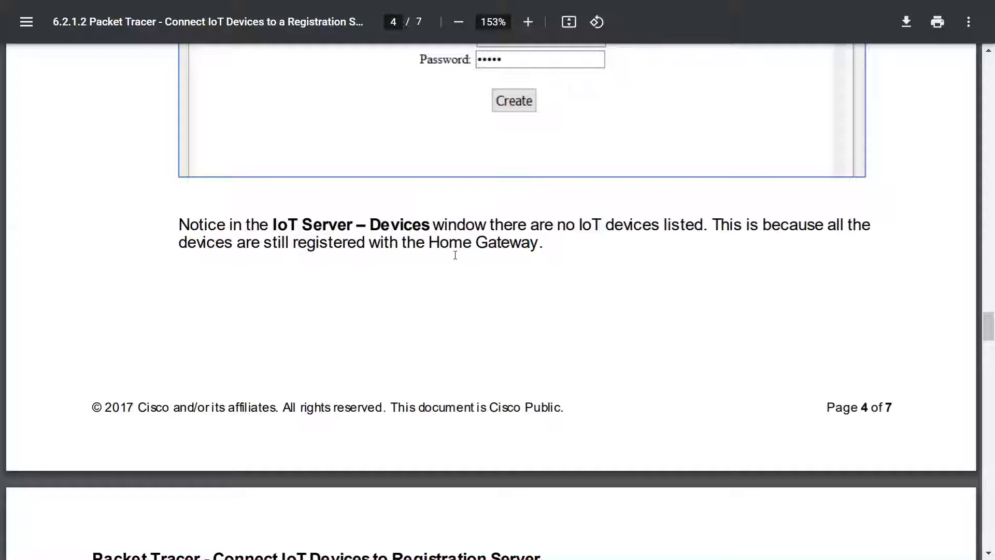
scroll(484, 229, "down", 6)
scroll(491, 235, "up", 9)
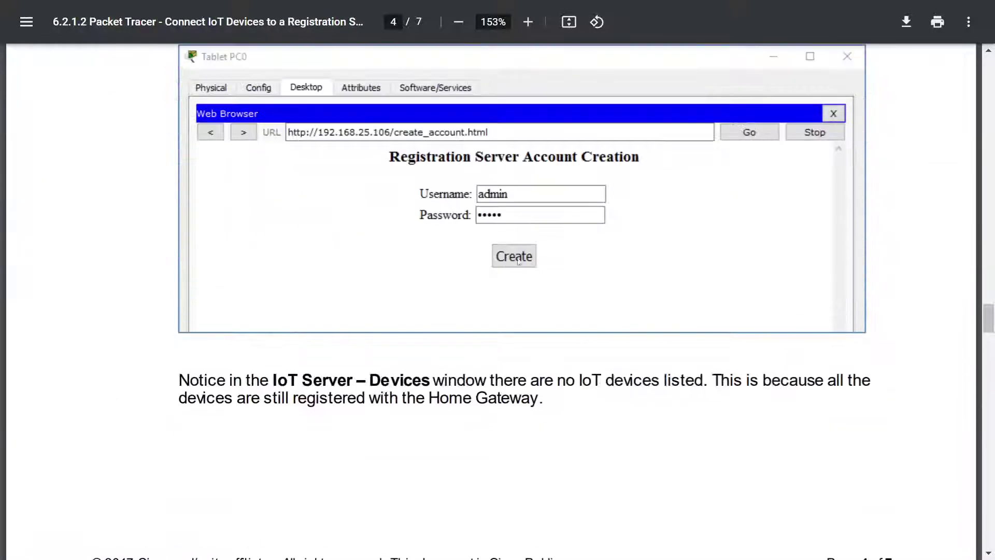
left_click_drag(233, 400, 502, 400)
scroll(488, 363, "down", 15)
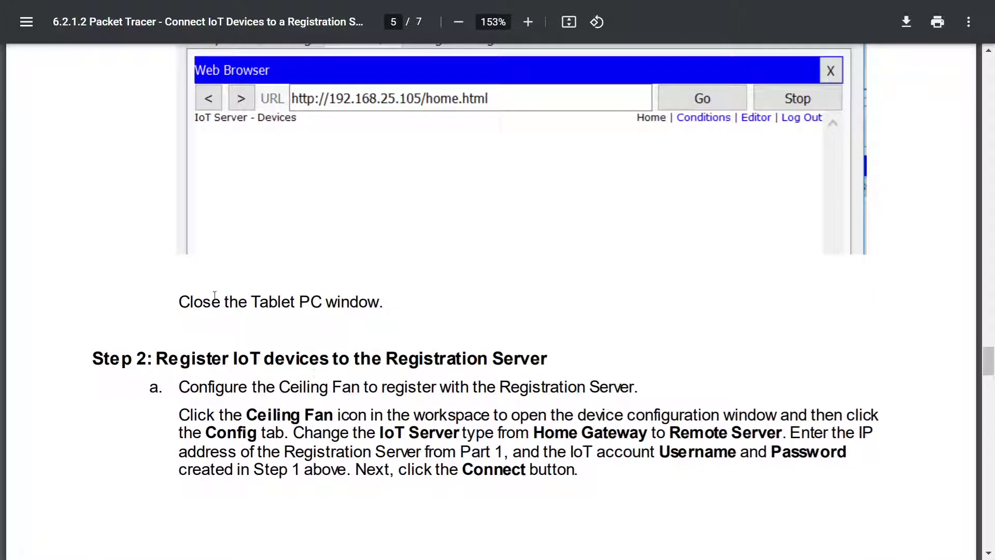
Step: Read the instruction to close the Tablet window, then come back to the PDF
left_click_drag(214, 300, 370, 300)
left_click(374, 300)
key("alt+Tab")
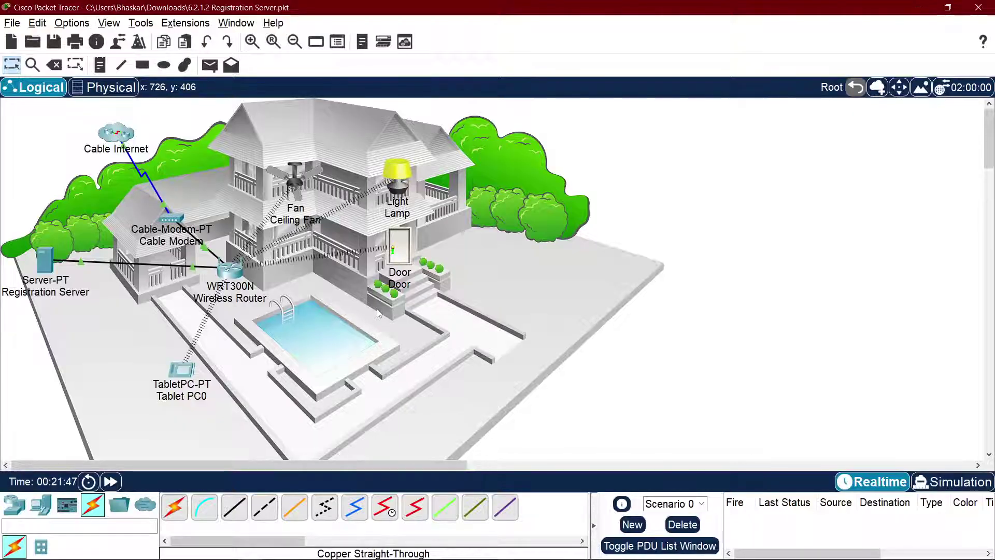
key("alt+Tab")
left_click(757, 214)
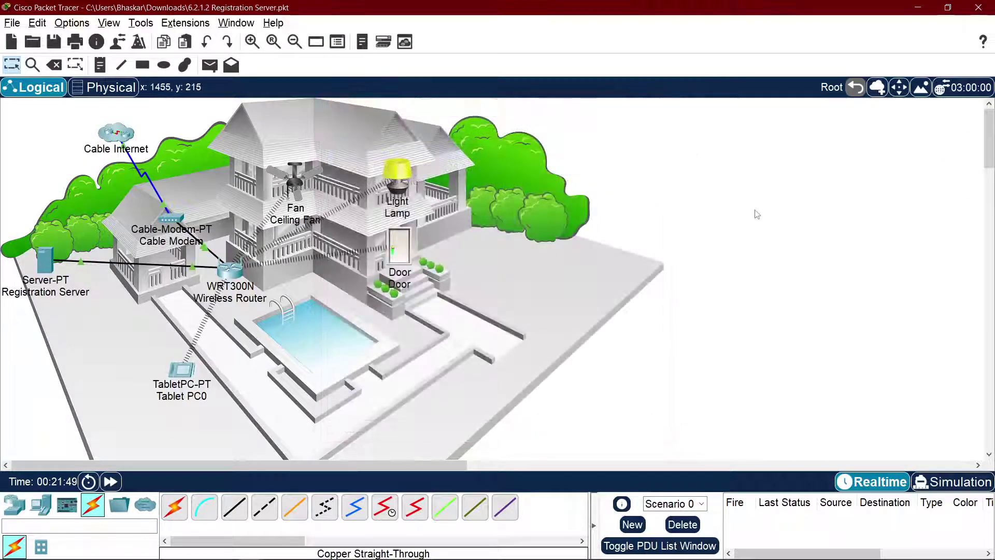
key("alt+Tab")
left_click(490, 230)
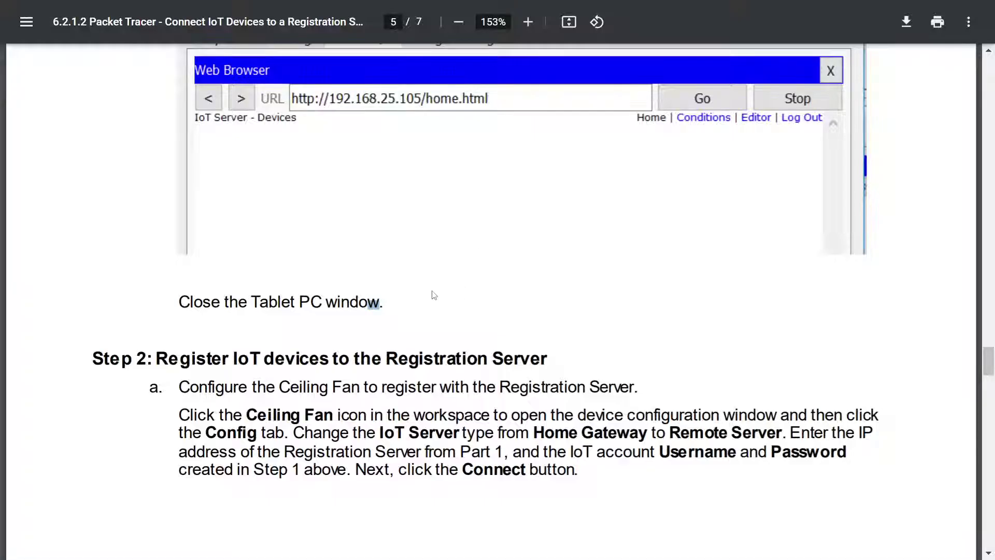
Step: Read Step 2 and scroll to page 6's Ceiling Fan Remote Server example
scroll(434, 296, "down", 3)
left_click_drag(179, 205, 531, 193)
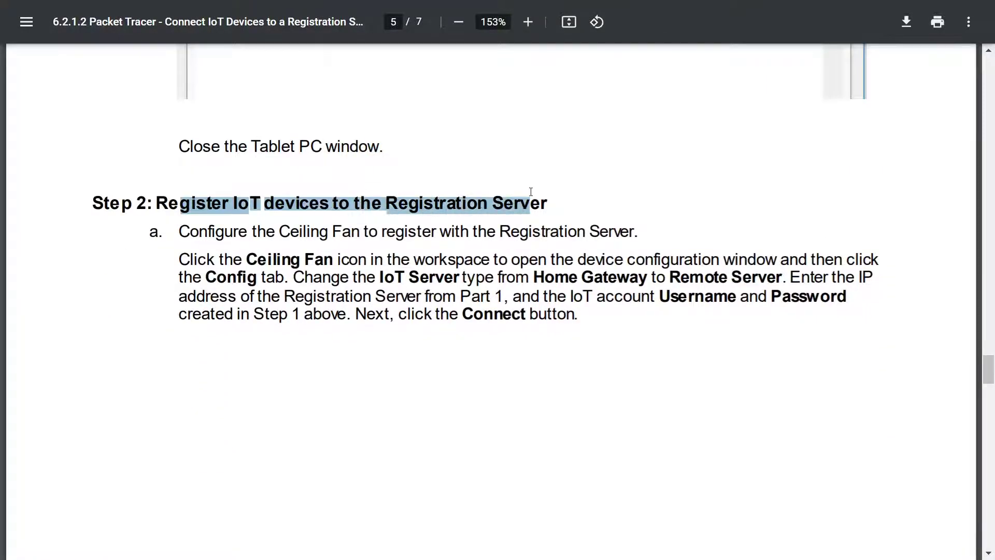
left_click(546, 213)
scroll(543, 213, "down", 3)
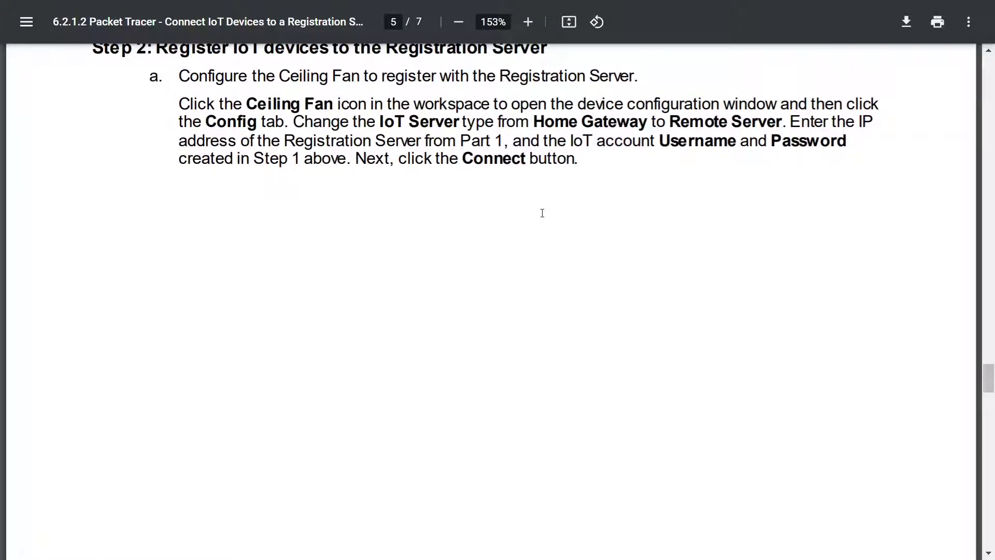
scroll(543, 213, "up", 3)
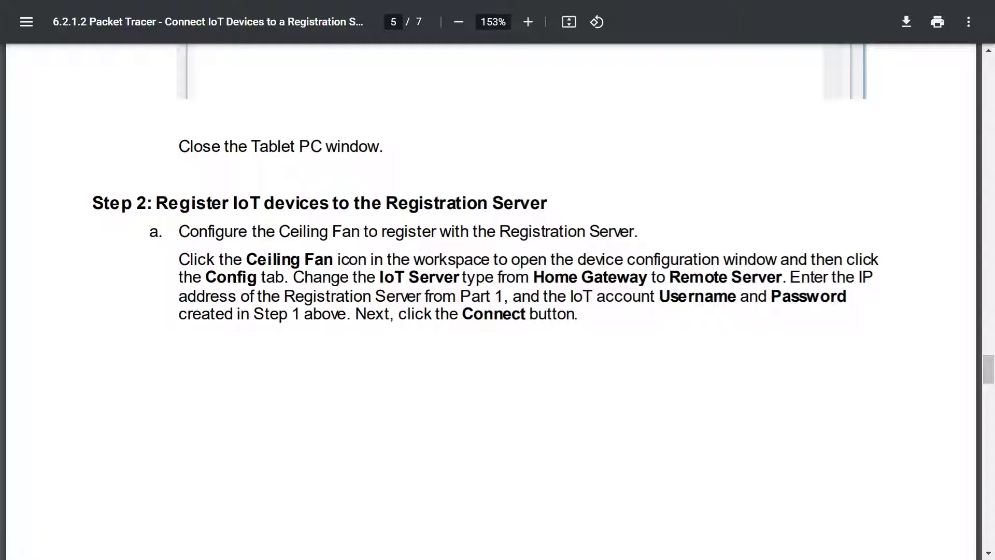
scroll(175, 348, "down", 15)
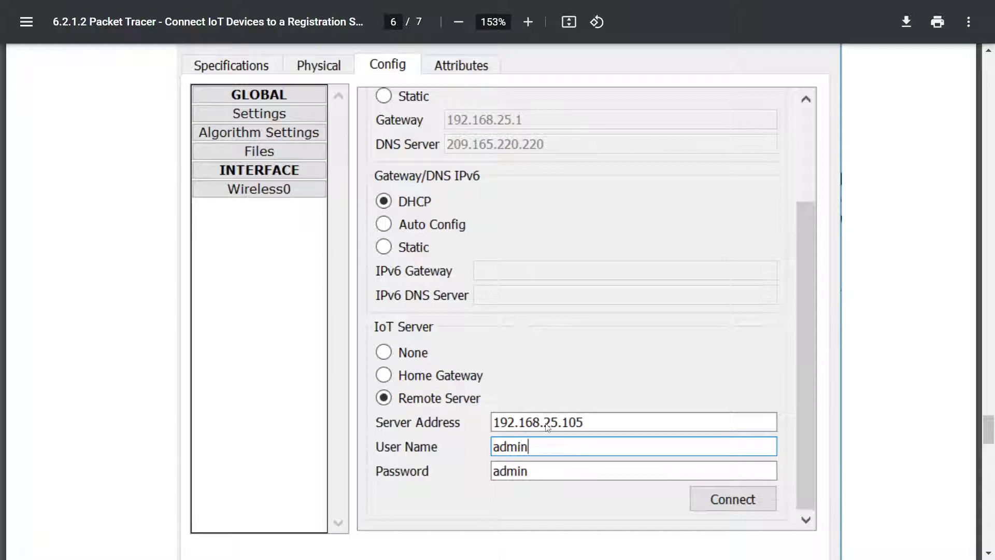
key("alt+Tab")
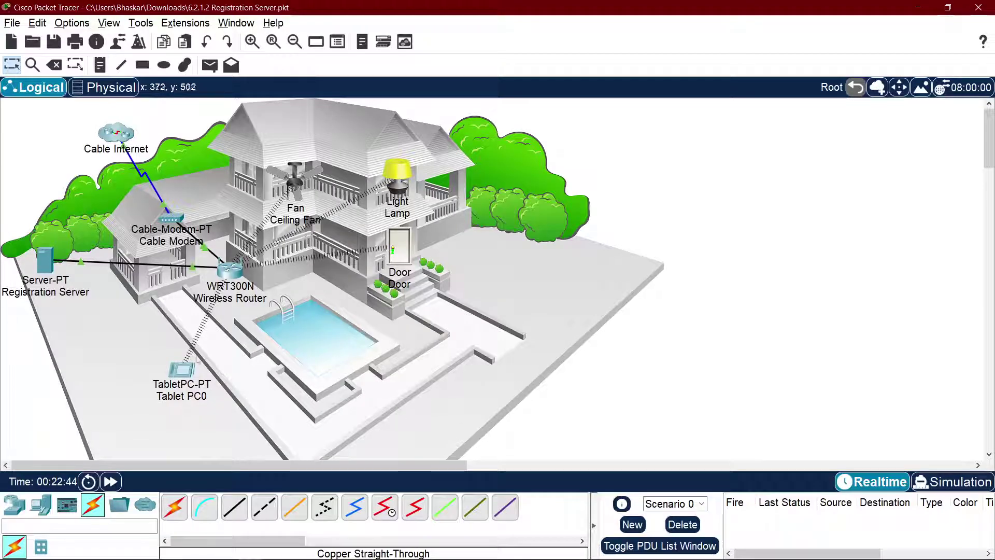
Step: Point the Ceiling Fan at Remote Server 192.168.25.104 with the account login and connect
left_click(293, 183)
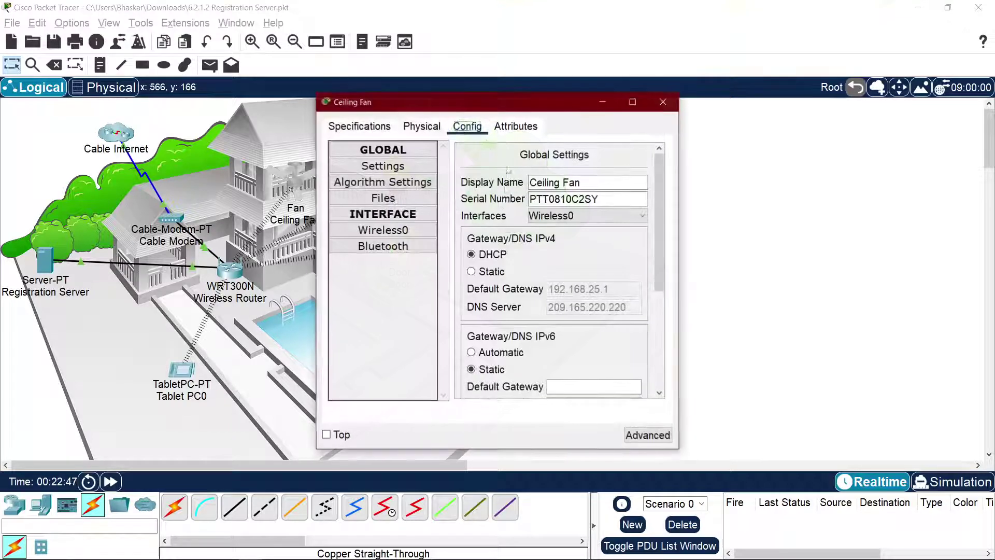
scroll(539, 280, "down", 3)
left_click(510, 306)
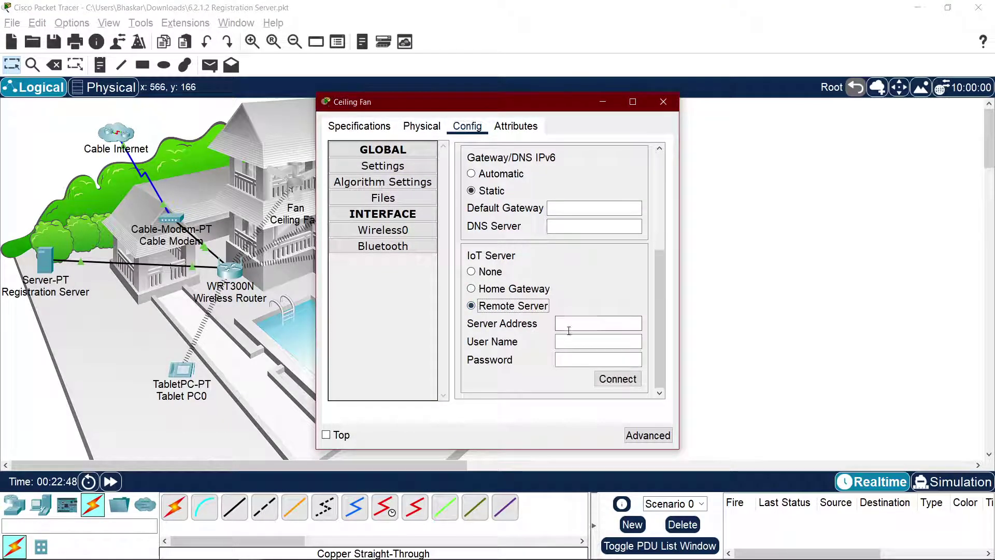
left_click(570, 331)
type("192.")
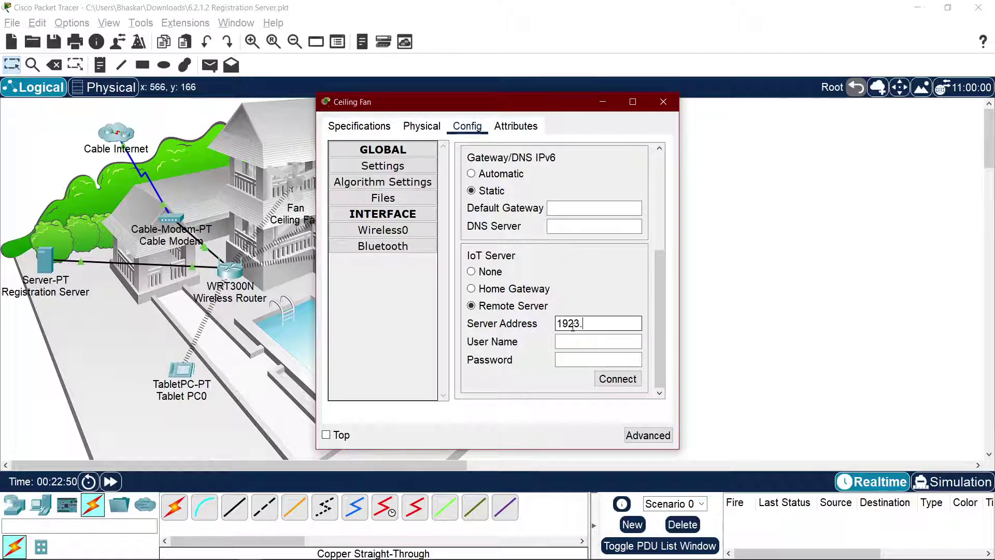
type(".168.2")
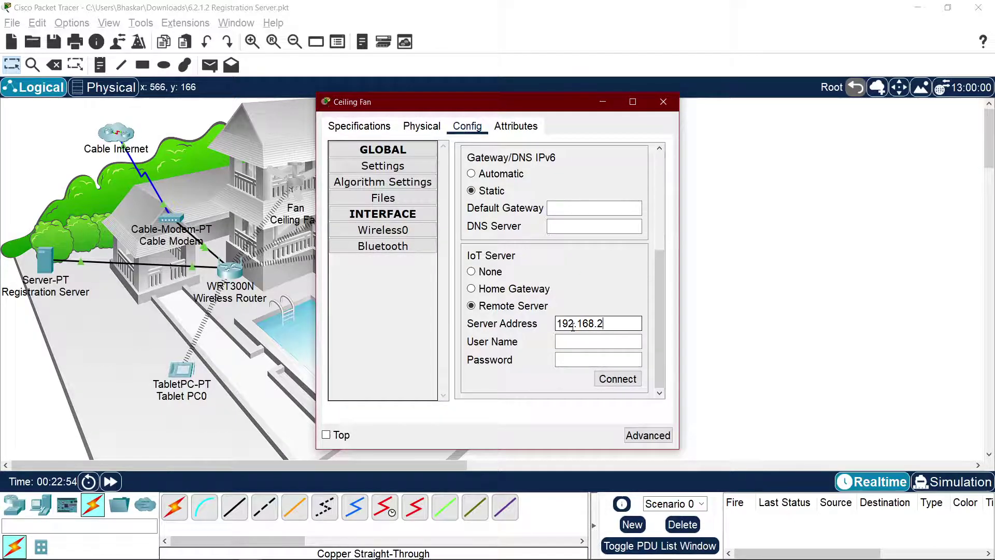
type("5.104")
left_click(594, 345)
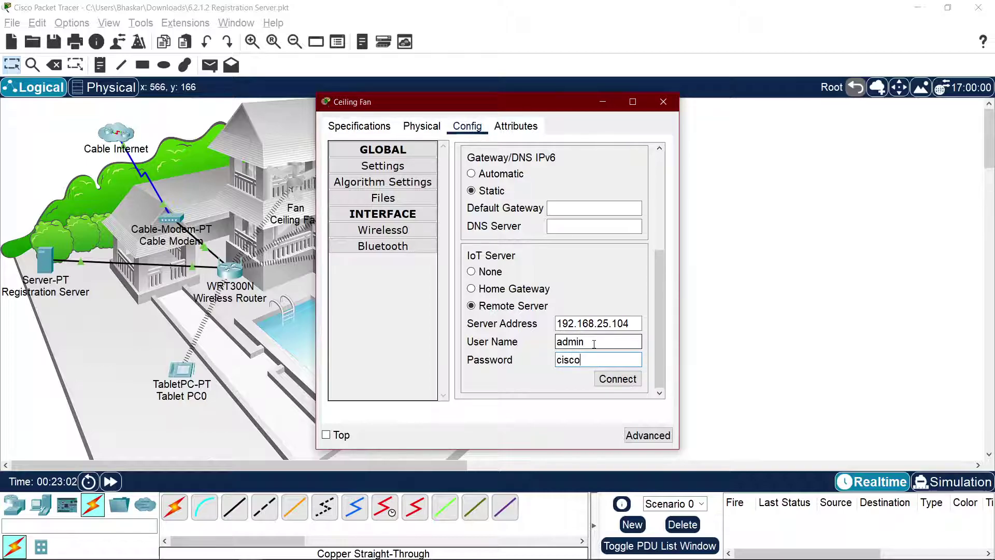
left_click(621, 382)
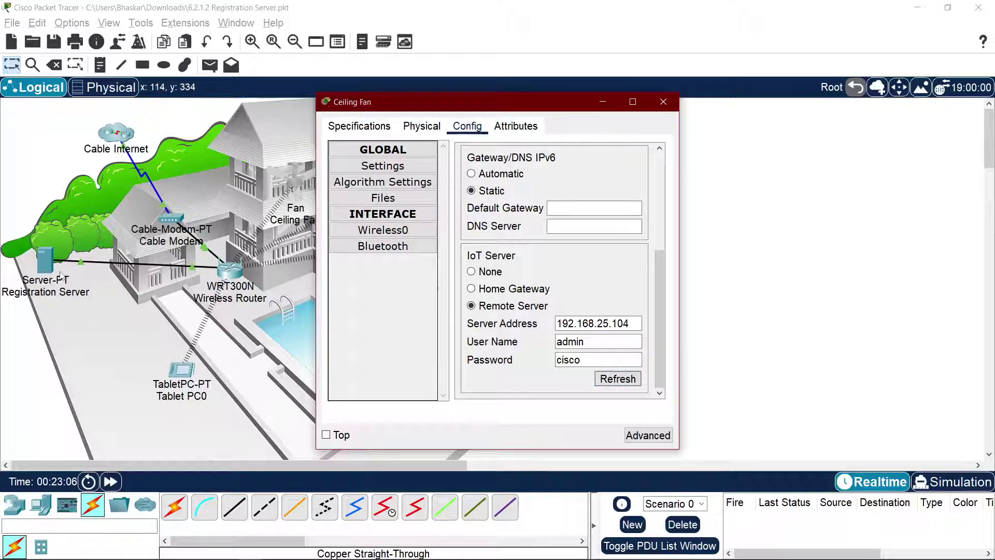
key("alt+Tab")
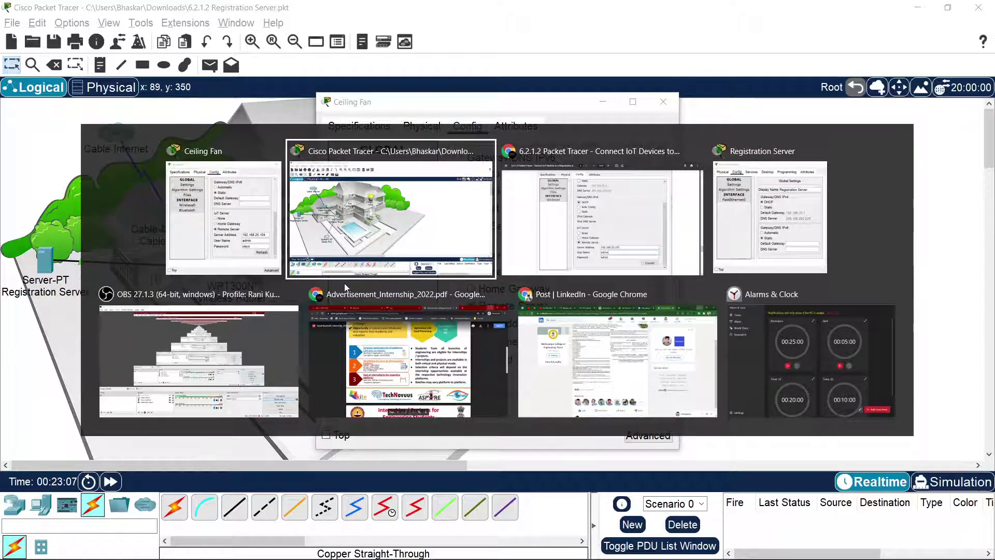
Step: Check step b in the lab PDF for registering the Lamp
key("alt+Tab")
key("alt+Tab")
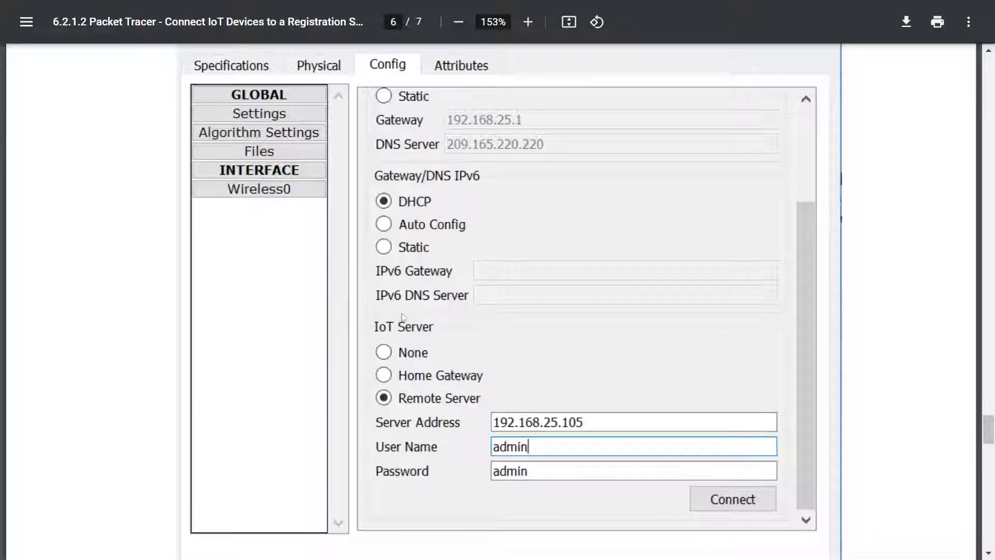
scroll(438, 327, "down", 8)
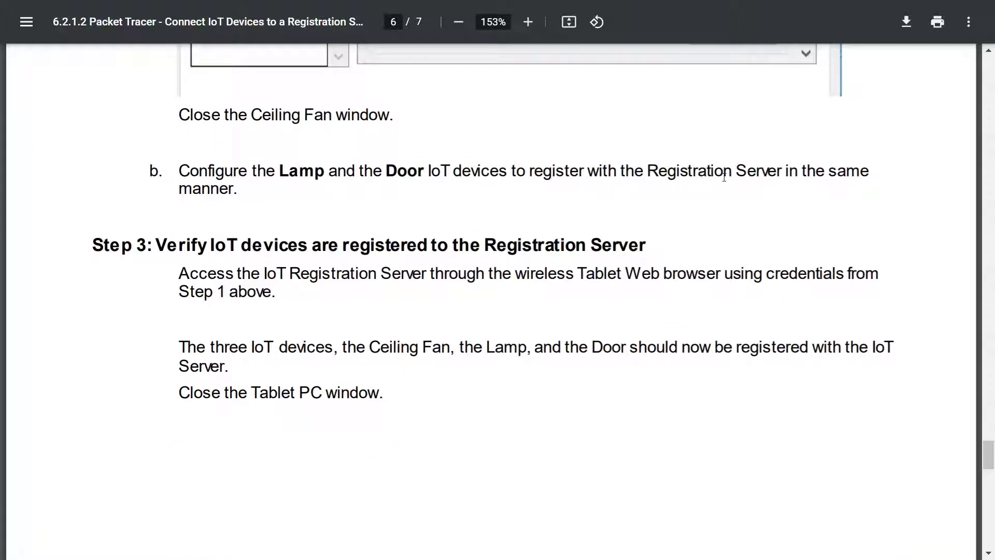
key("alt+Tab")
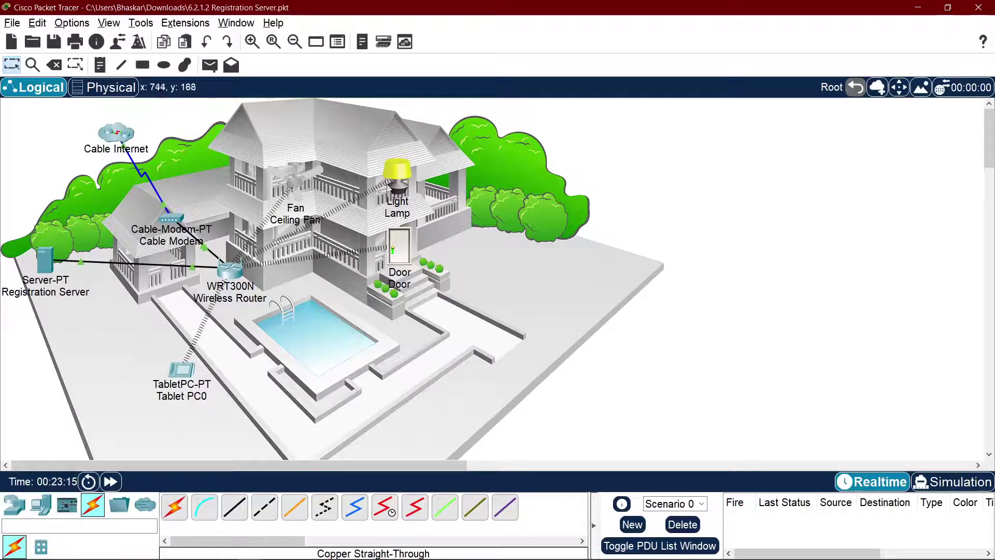
Step: Point the Lamp at Remote Server 192.168.25.104 with the account login and connect
left_click(395, 180)
left_click(467, 128)
scroll(555, 270, "down", 5)
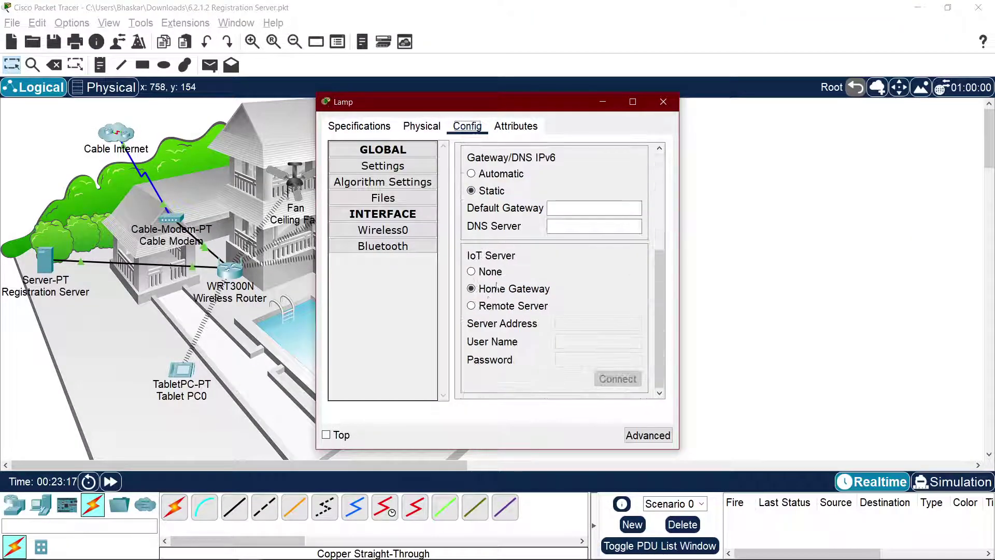
left_click(490, 306)
left_click(589, 328)
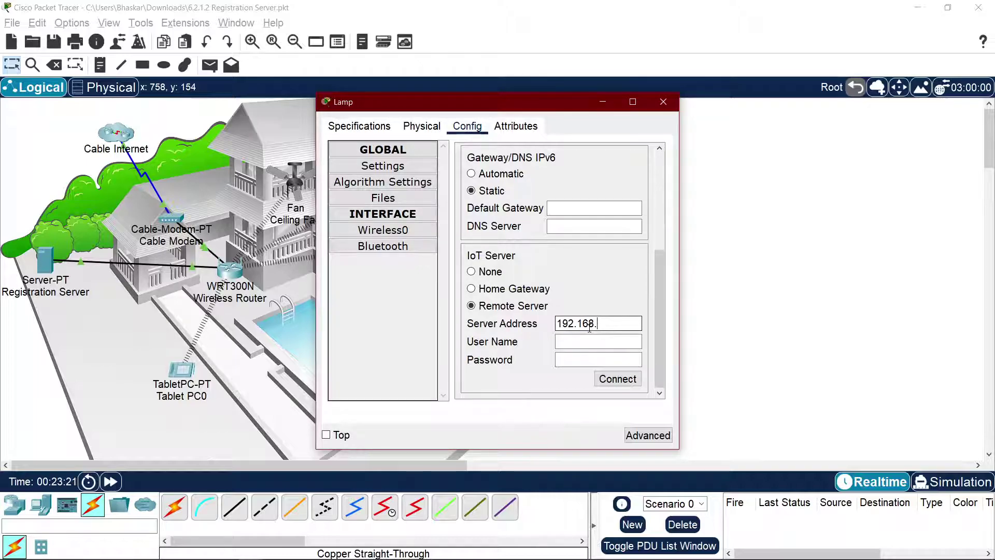
type("192.168.25.104")
left_click(601, 341)
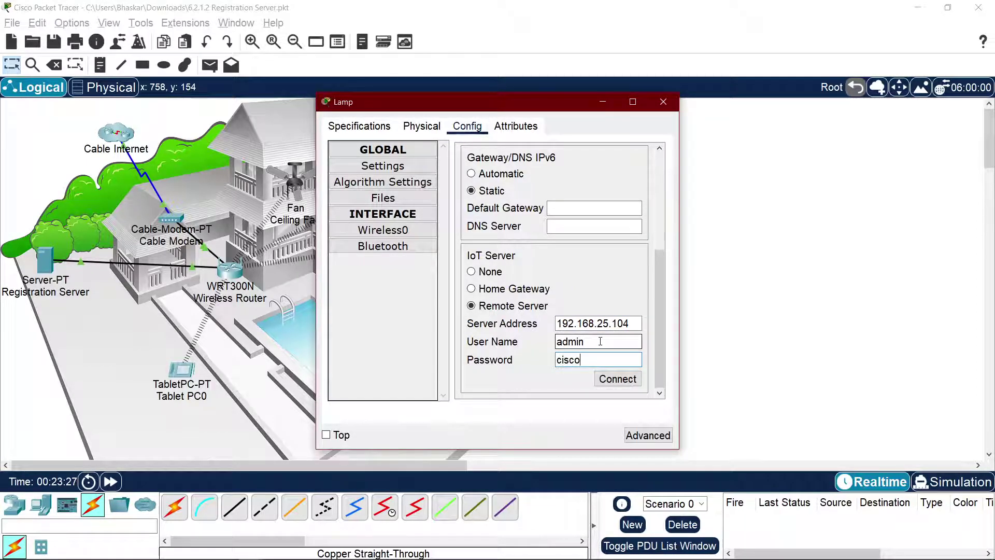
left_click(613, 381)
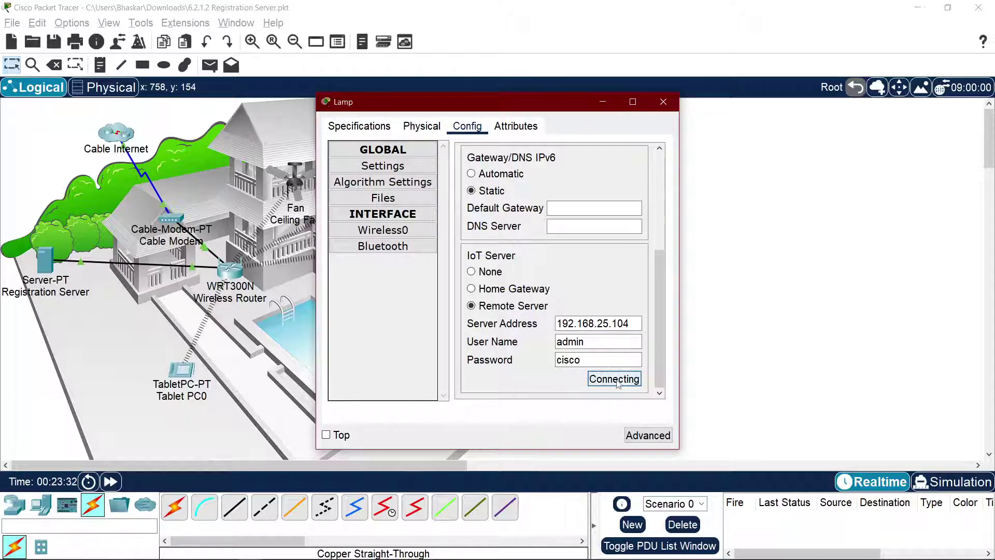
left_click(898, 275)
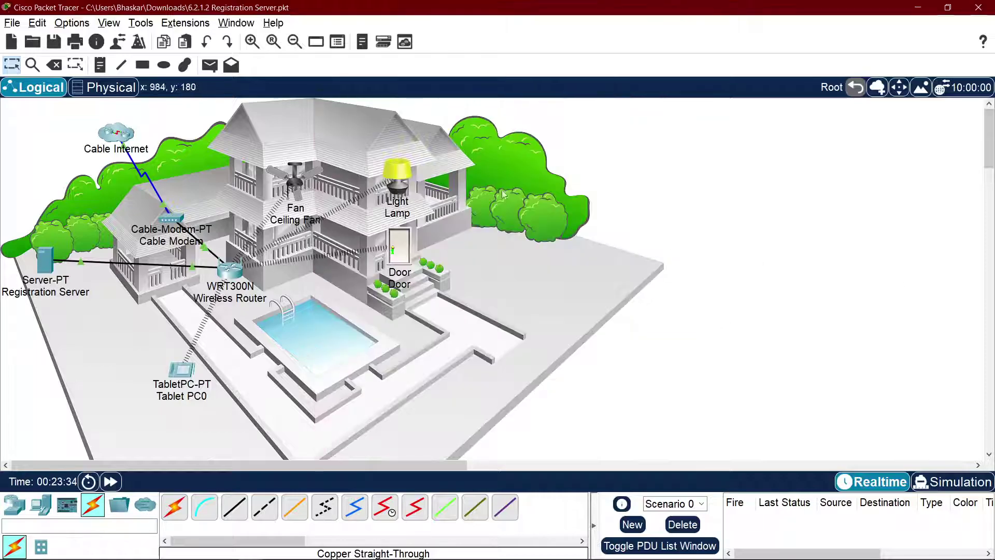
Step: Point the Door at Remote Server 192.168.25.104 with the account login and connect
left_click(399, 249)
left_click(467, 126)
scroll(552, 315, "down", 5)
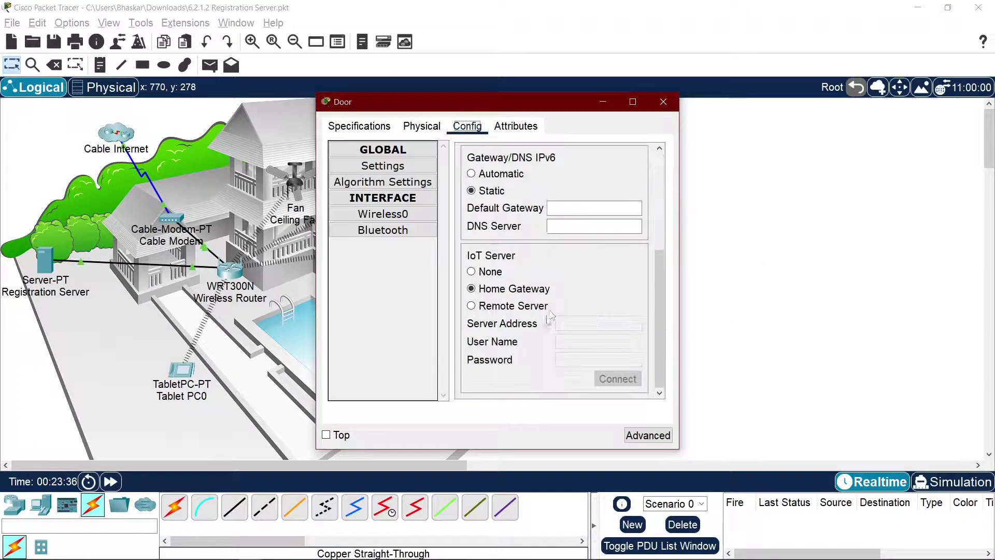
left_click(493, 306)
left_click(582, 326)
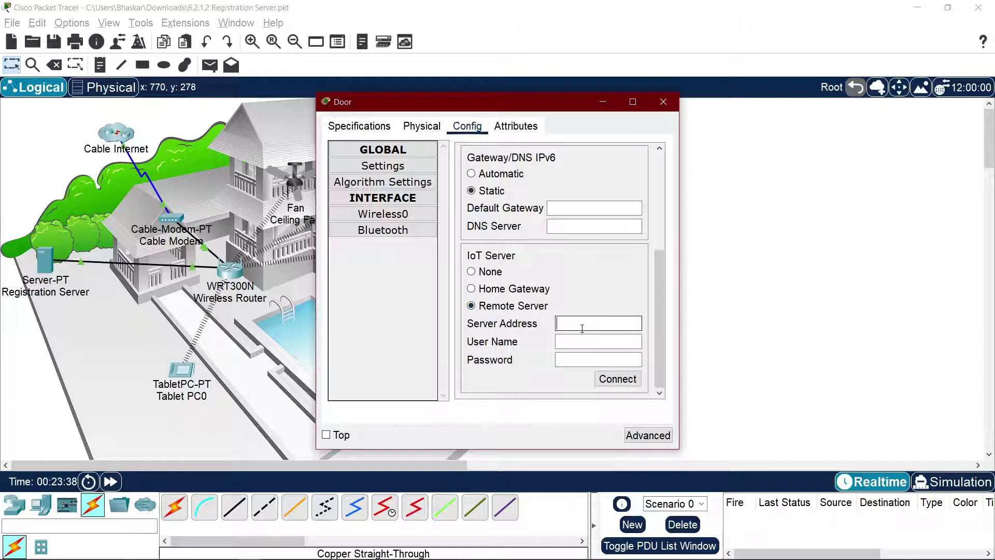
type("19")
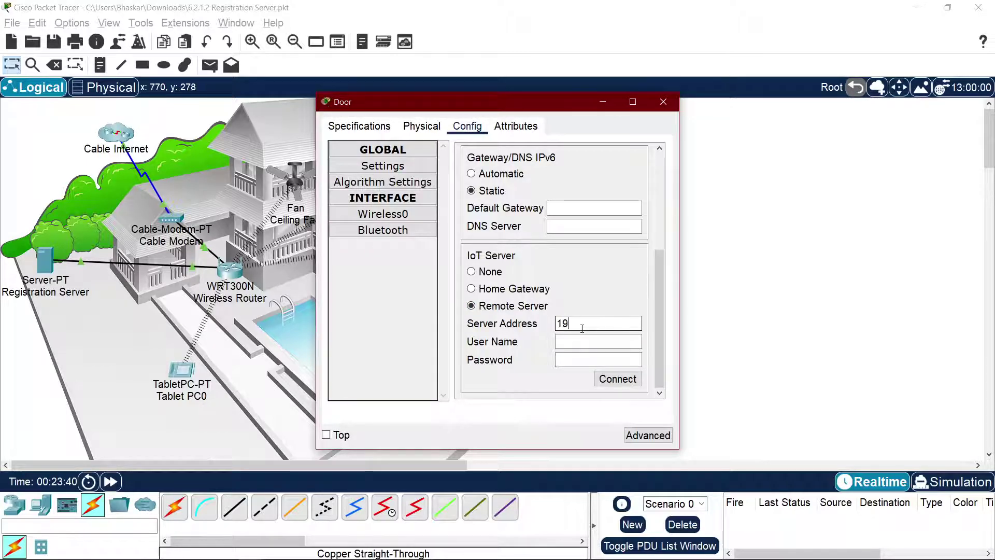
type("2.168.2")
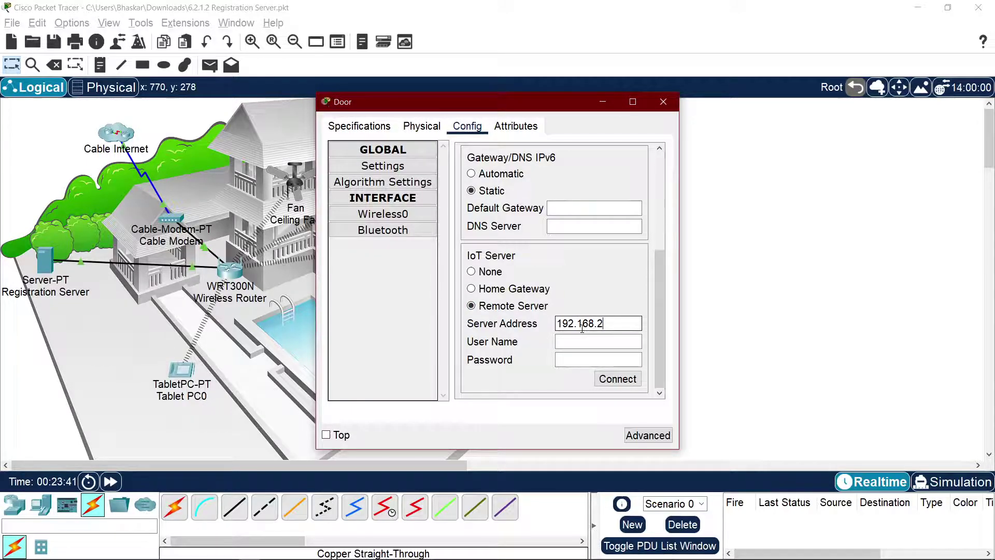
type("5.104")
key("Tab")
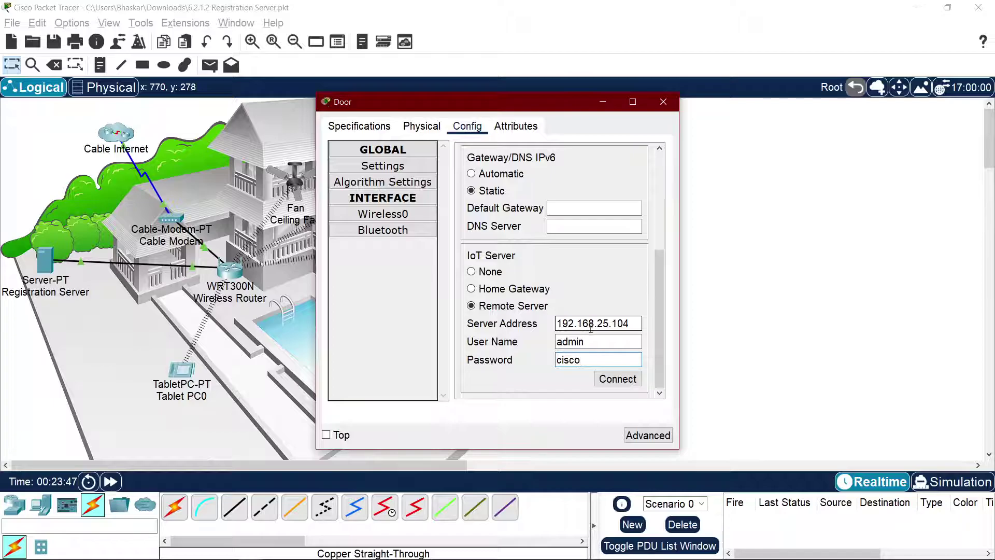
left_click(608, 381)
Step: Confirm the Door's connection, then switch over to the lab instructions PDF
key("alt+Tab")
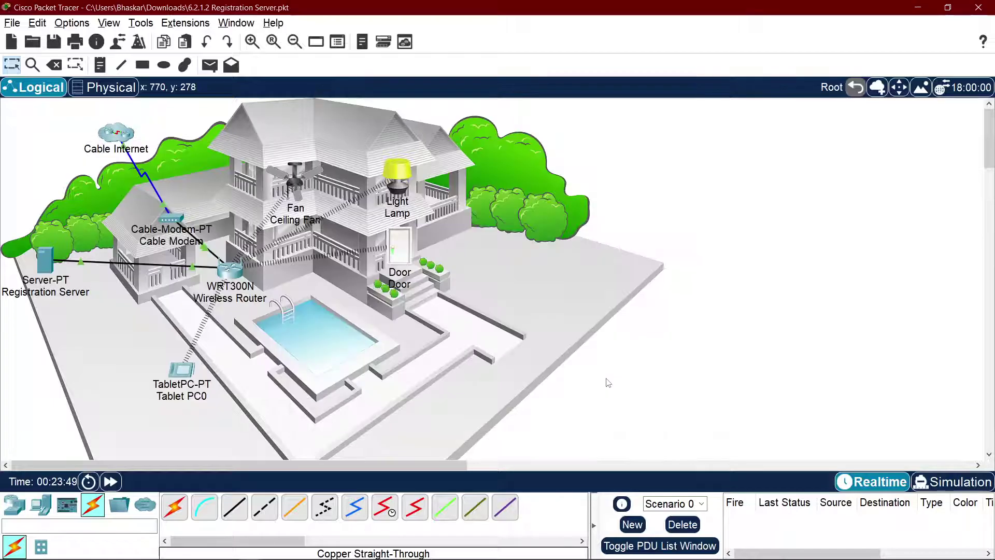
key("alt+Tab")
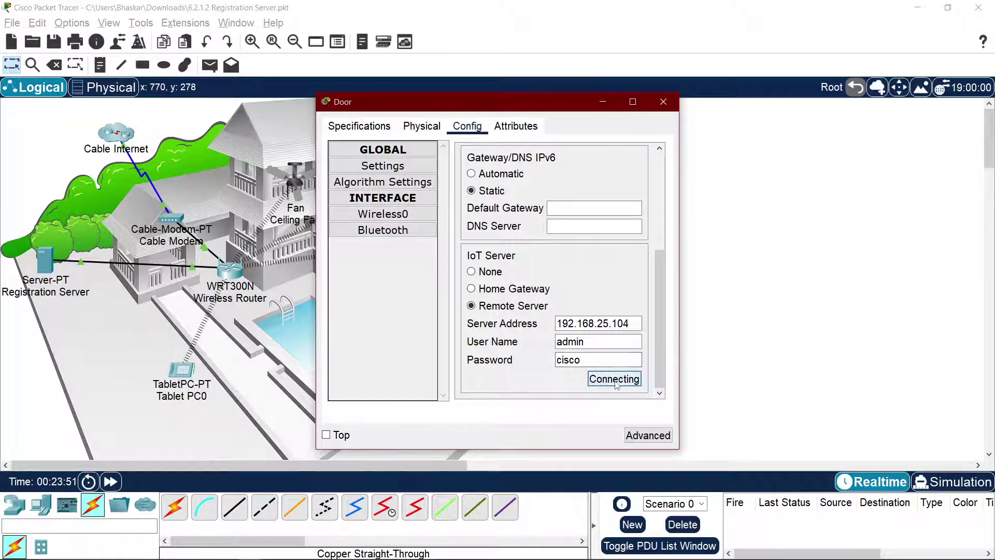
key("alt+Tab")
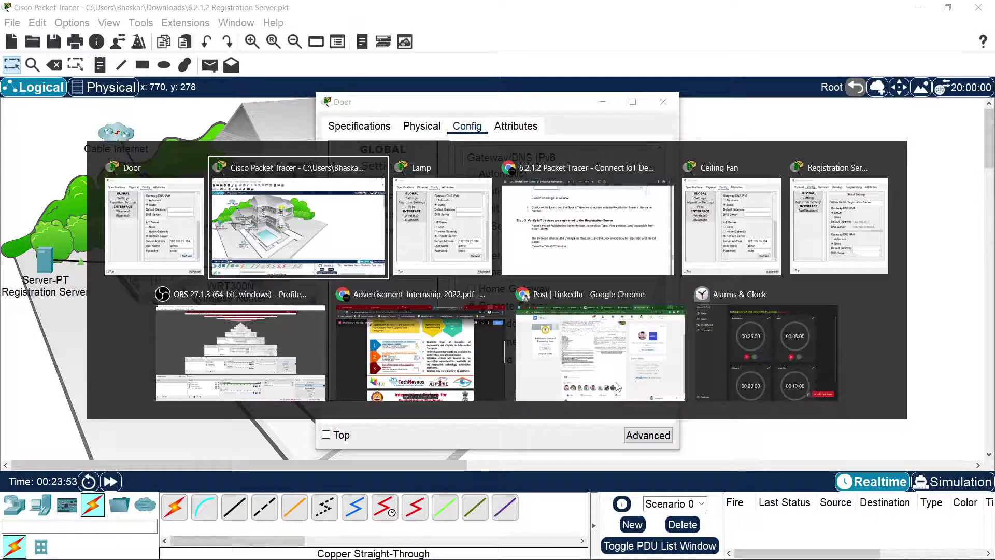
key("alt+Tab")
key("alt+Tab")
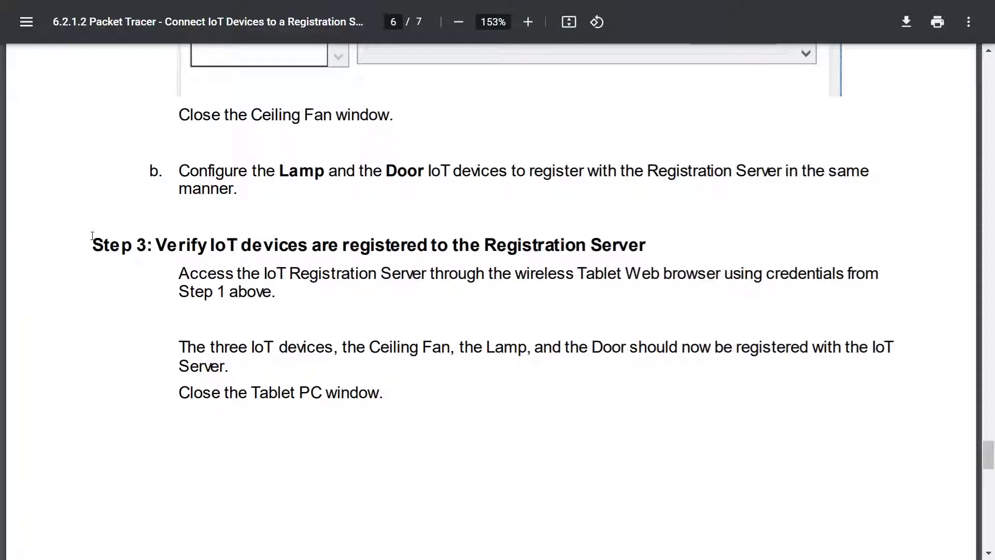
Step: Read Step 3 of the lab PDF, including the line about using the tablet's browser
left_click_drag(110, 244, 448, 249)
left_click(495, 253)
scroll(568, 285, "down", 9)
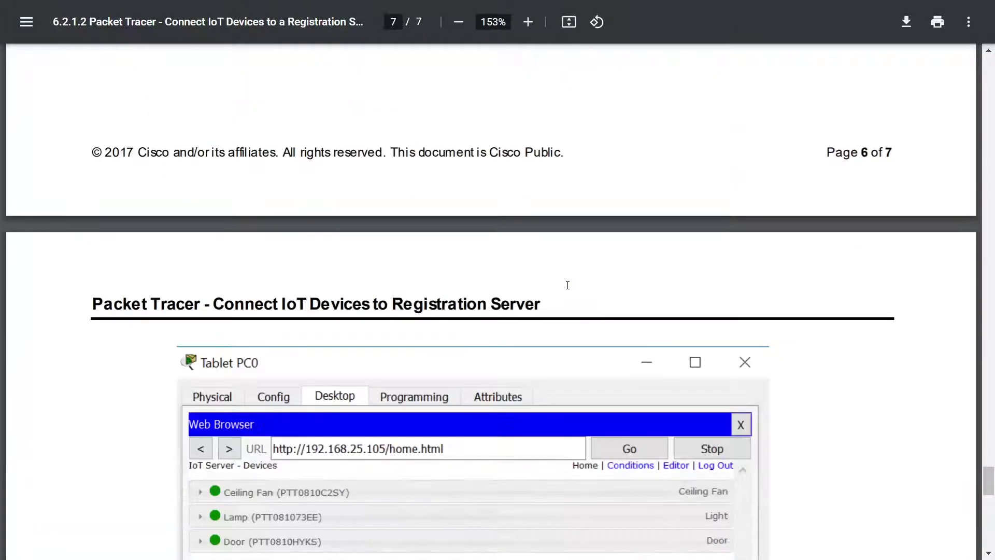
scroll(568, 285, "up", 6)
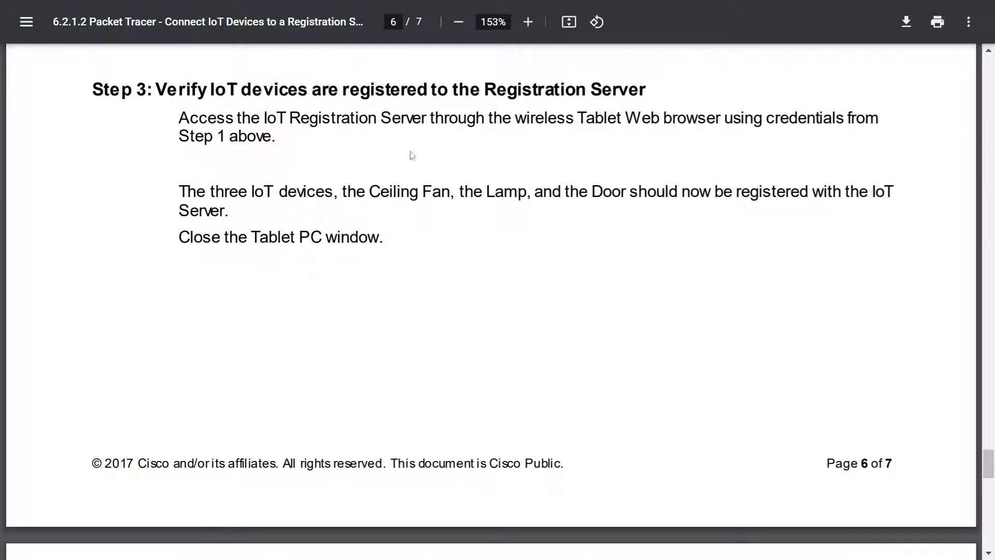
left_click_drag(290, 120, 618, 123)
left_click(641, 129)
Step: Load 192.168.25.104 in Tablet PC0's web browser in Packet Tracer
key("alt+Tab")
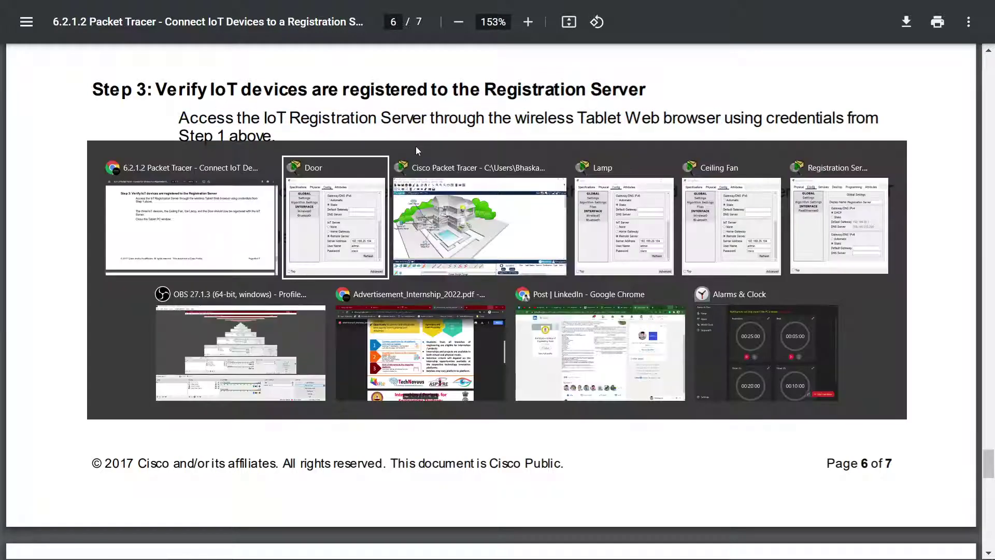
left_click(416, 165)
scroll(179, 158, "down", 4)
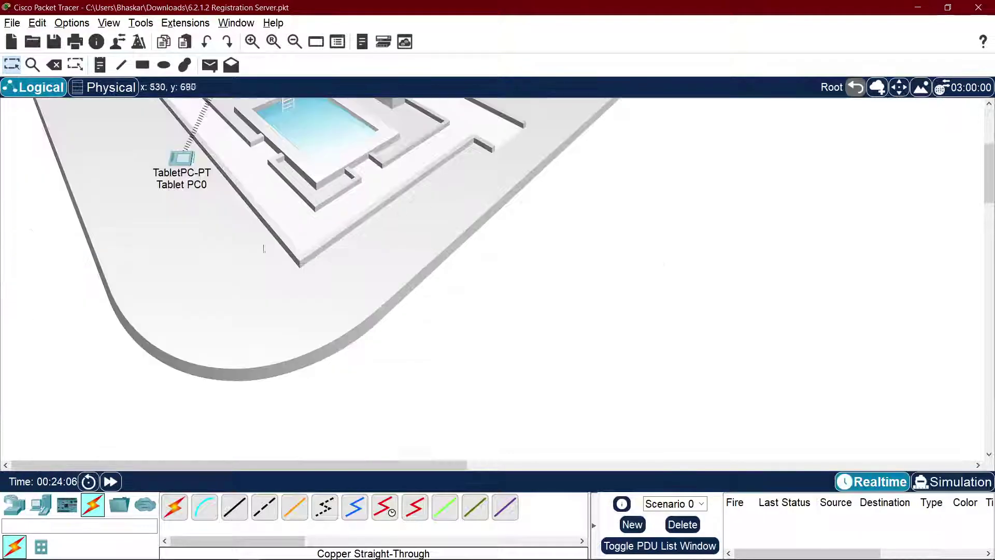
left_click(179, 158)
left_click(539, 176)
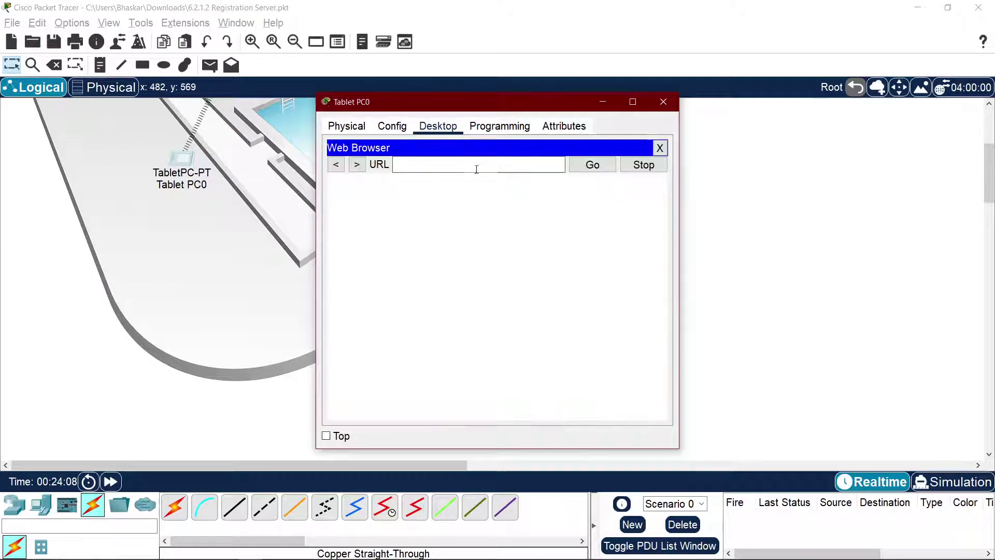
type("192.1")
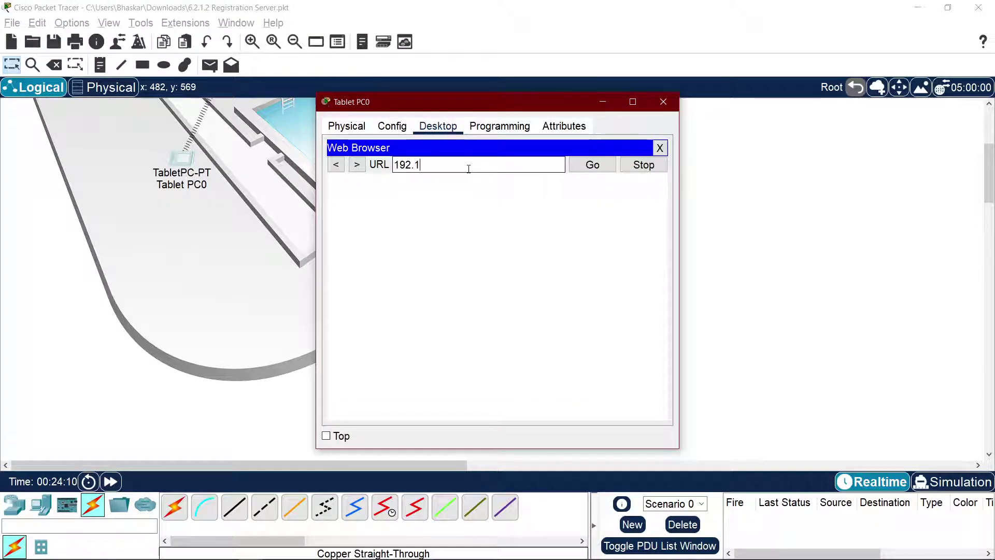
type("68.25.104")
key("Return")
Step: Sign in with the server username and password, re-entering them after the first attempt fails
left_click(520, 215)
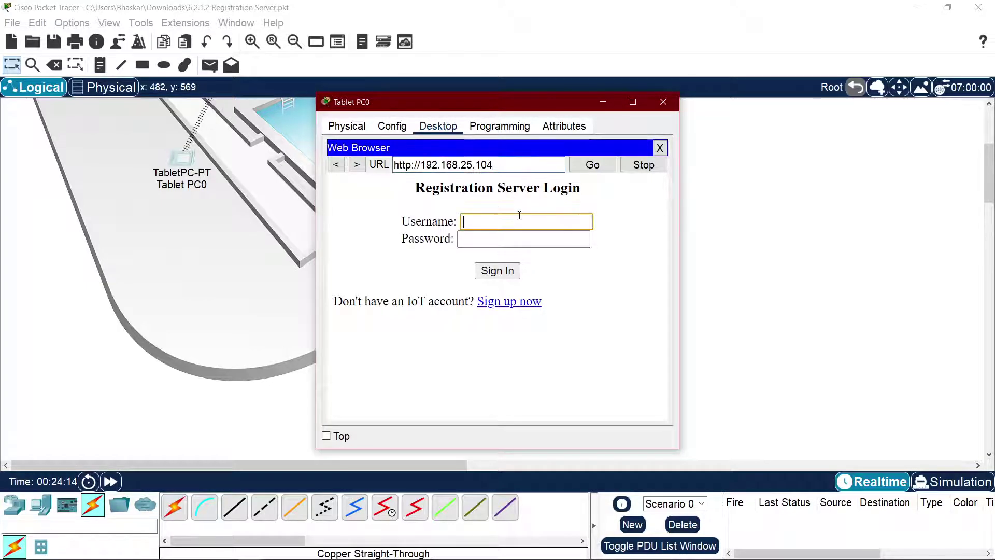
type("admin")
key("Tab")
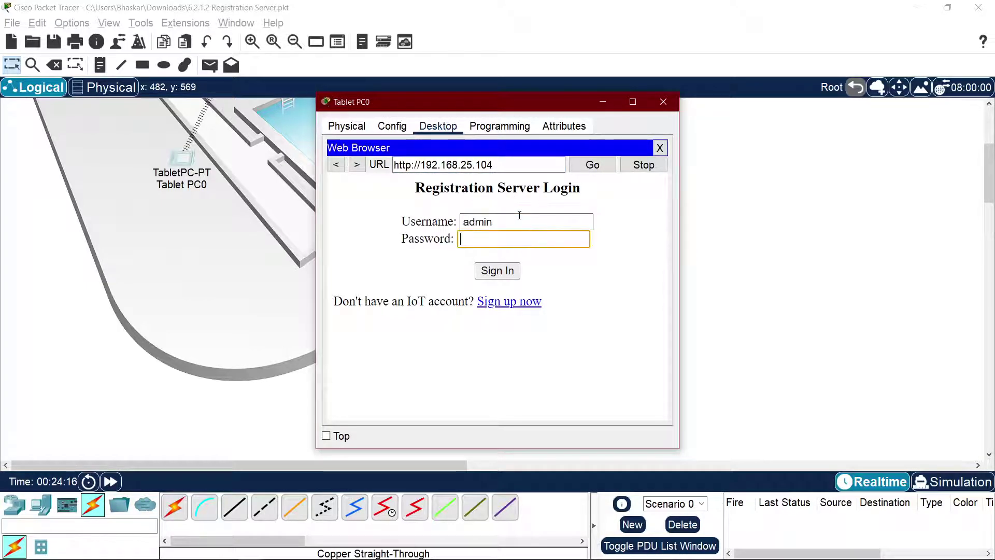
type("••••••")
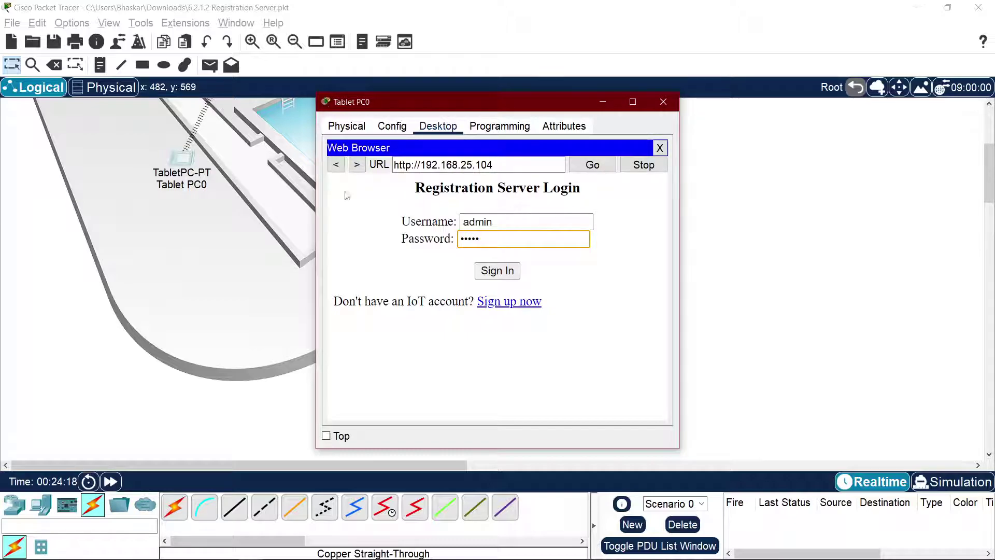
left_click(502, 275)
left_click(498, 241)
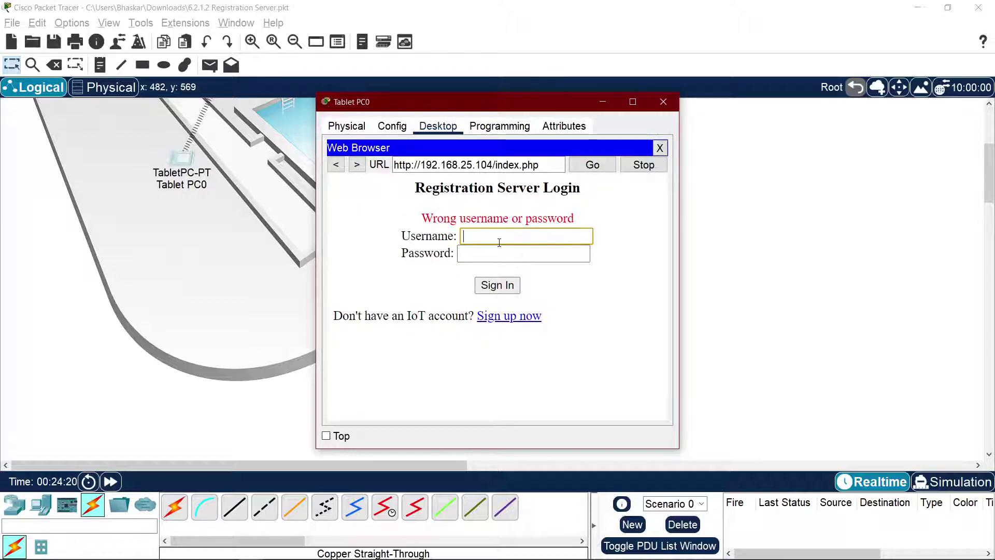
type("admin")
key("Tab")
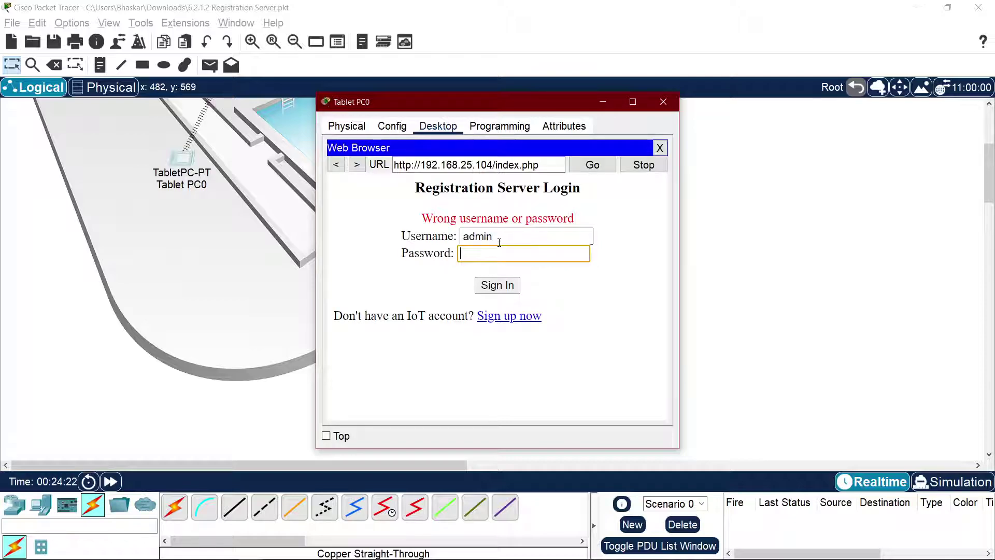
type("••••")
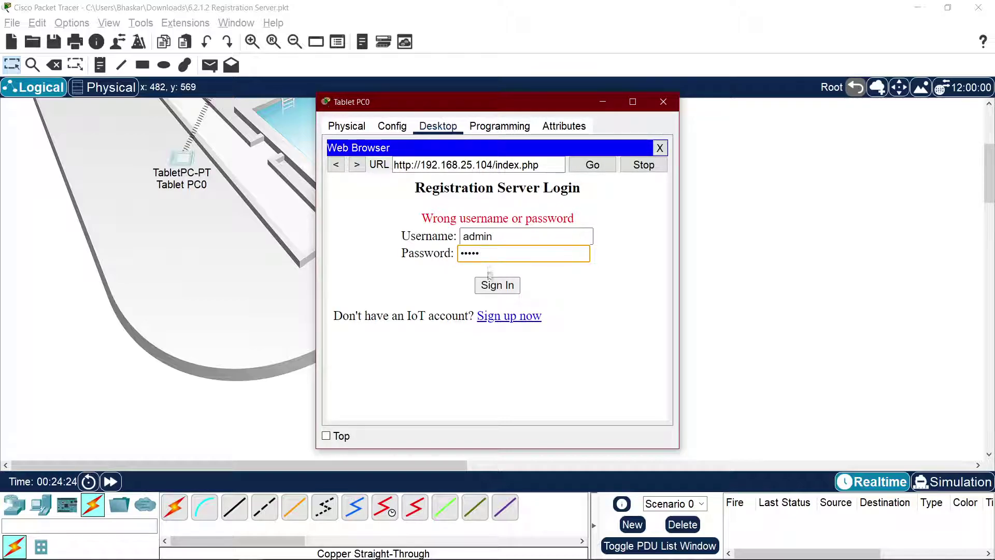
left_click(497, 285)
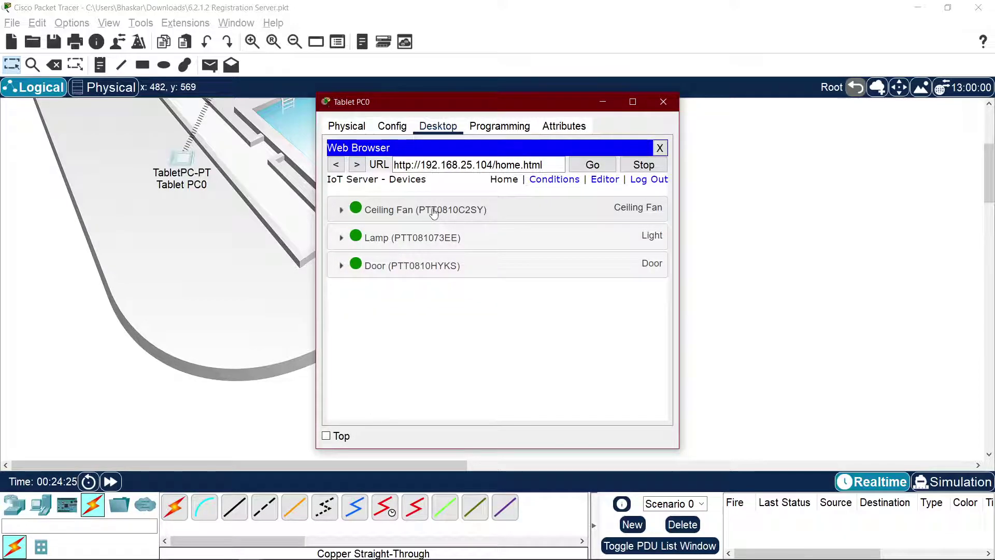
Step: Expand the Ceiling Fan, Lamp and Door rows and move the tablet window aside
scroll(137, 246, "up", 4)
scroll(141, 242, "down", 1)
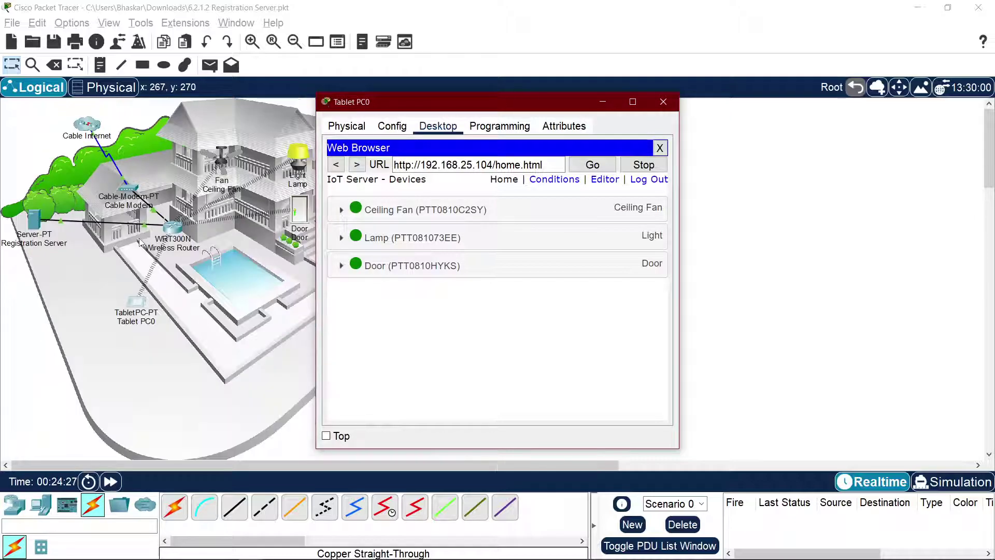
left_click(441, 212)
left_click(439, 277)
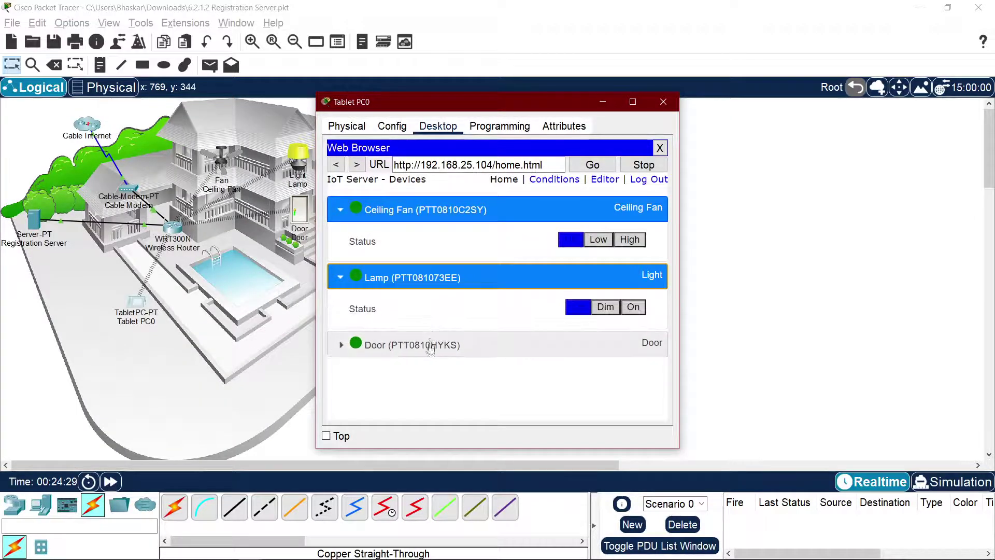
left_click(440, 343)
left_click_drag(488, 108, 665, 98)
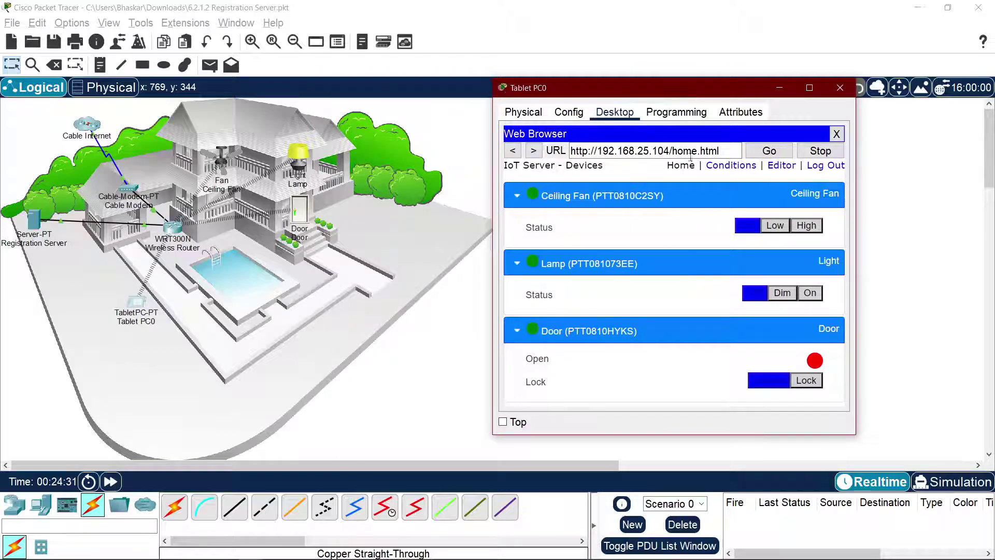
scroll(321, 221, "up", 1)
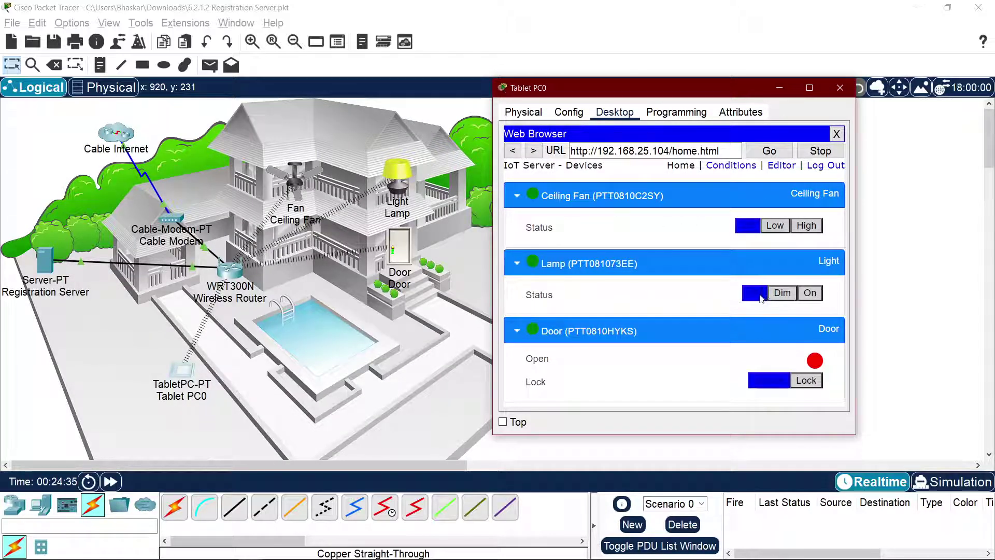
Step: Set the lamp to Dim, On, then Off, and lock then unlock the door
left_click(782, 294)
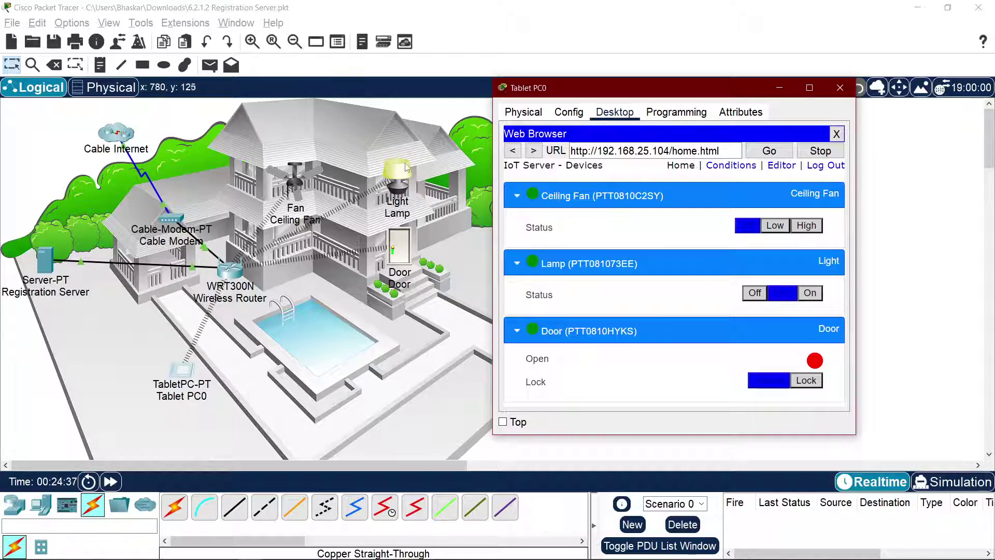
left_click(810, 293)
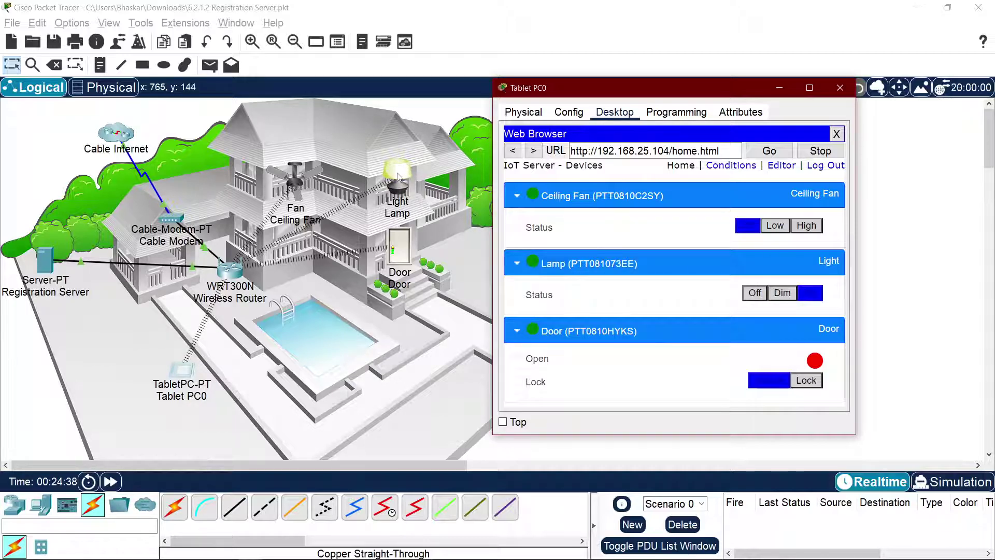
left_click(756, 295)
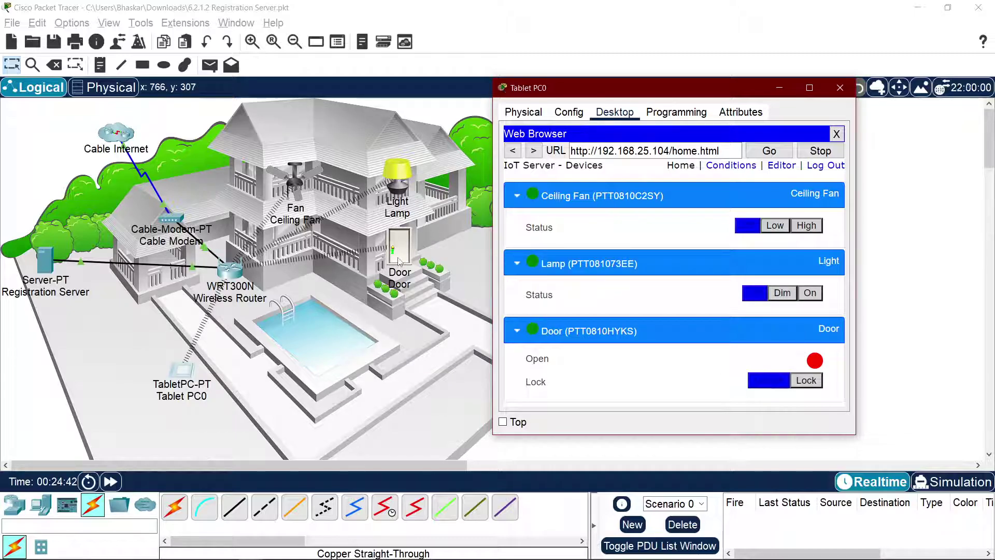
left_click(808, 383)
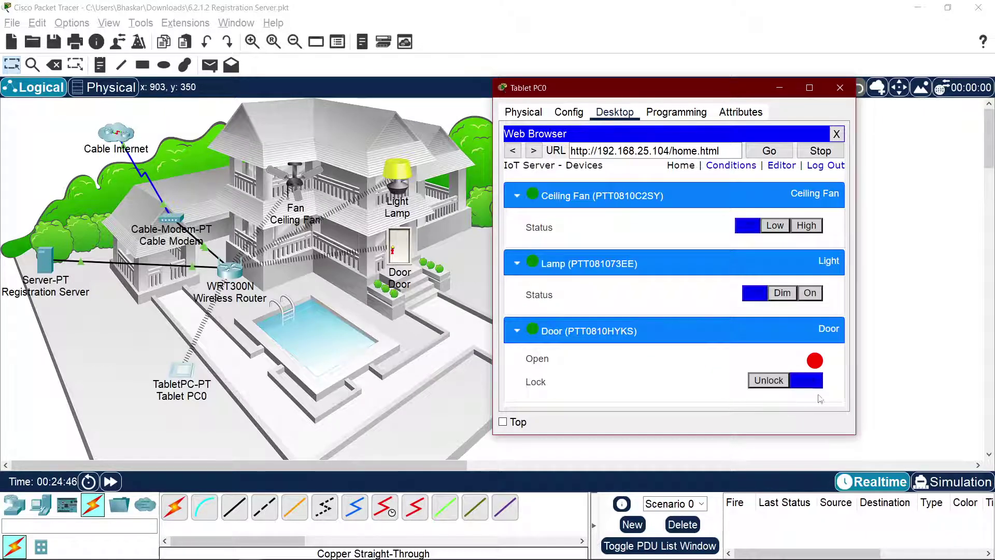
left_click(766, 384)
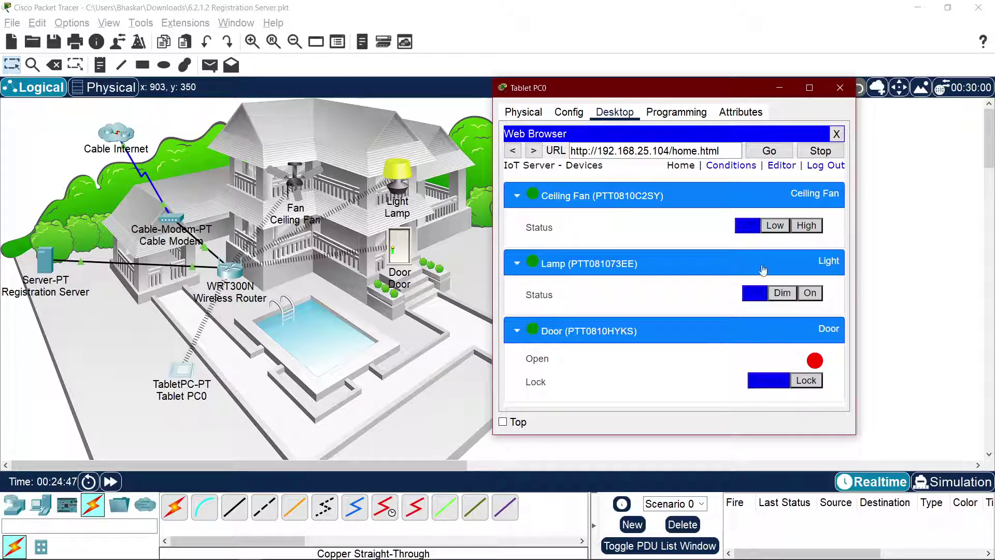
Step: Run the ceiling fan at Low, High, then Off, and collapse all three device rows
left_click(787, 228)
left_click(807, 225)
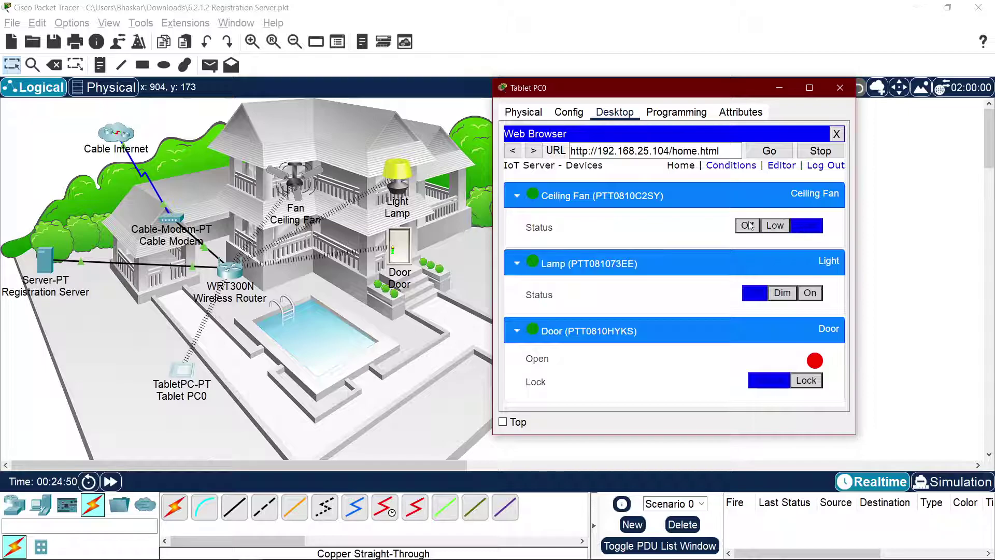
left_click(749, 225)
left_click(518, 196)
left_click(517, 223)
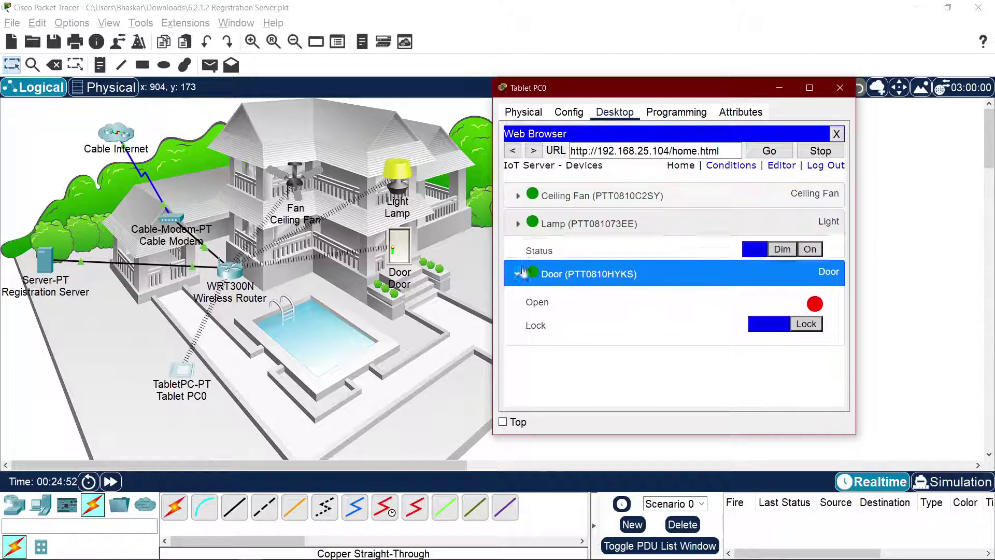
left_click(519, 273)
key("alt+Tab")
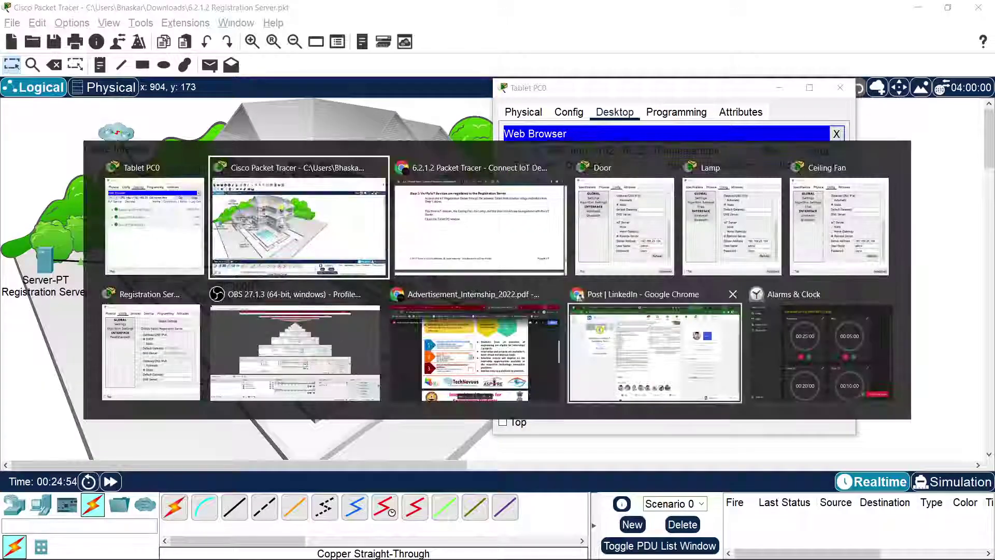
Step: Close the Tablet PC0 window, exit full screen, and close the lab instructions PDF
left_click(539, 254)
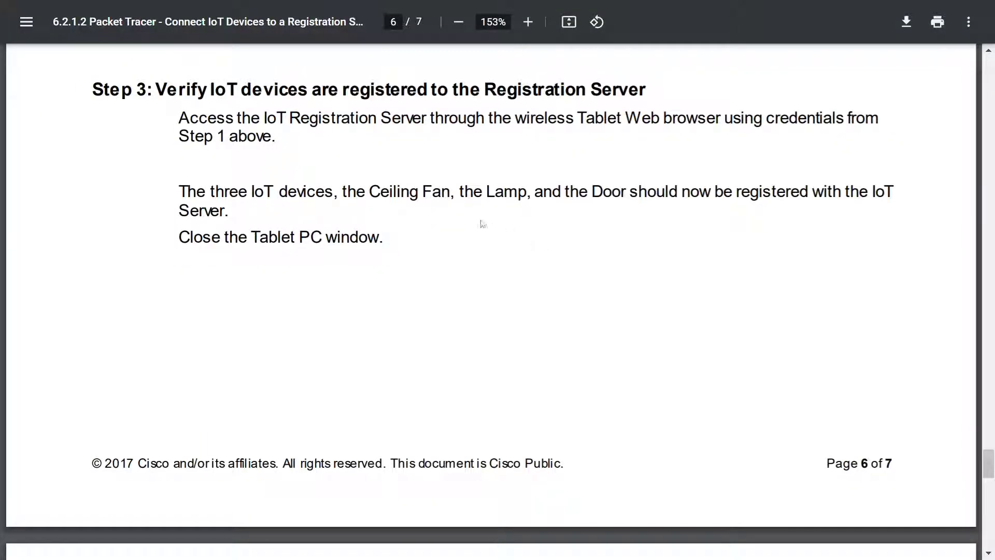
scroll(541, 224, "down", 10)
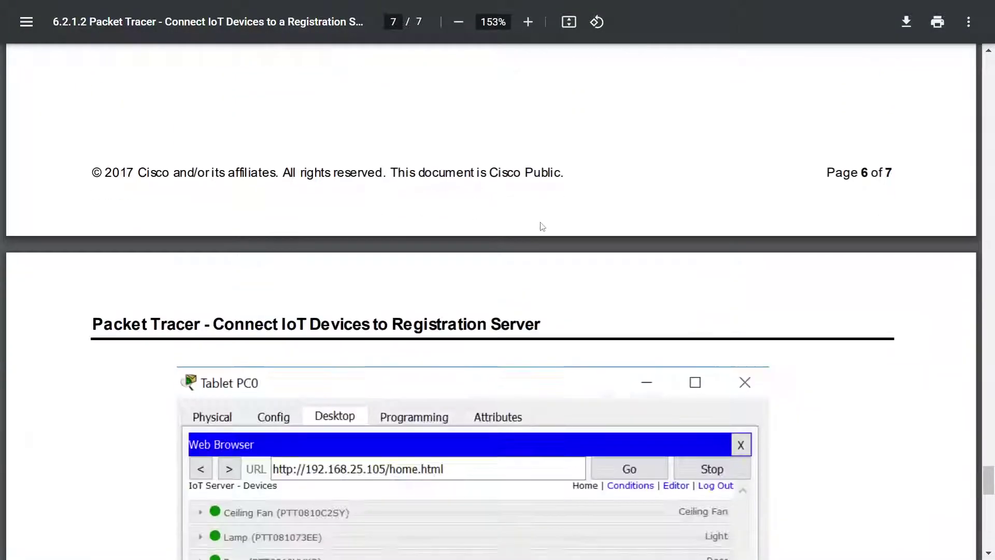
scroll(541, 222, "down", 6)
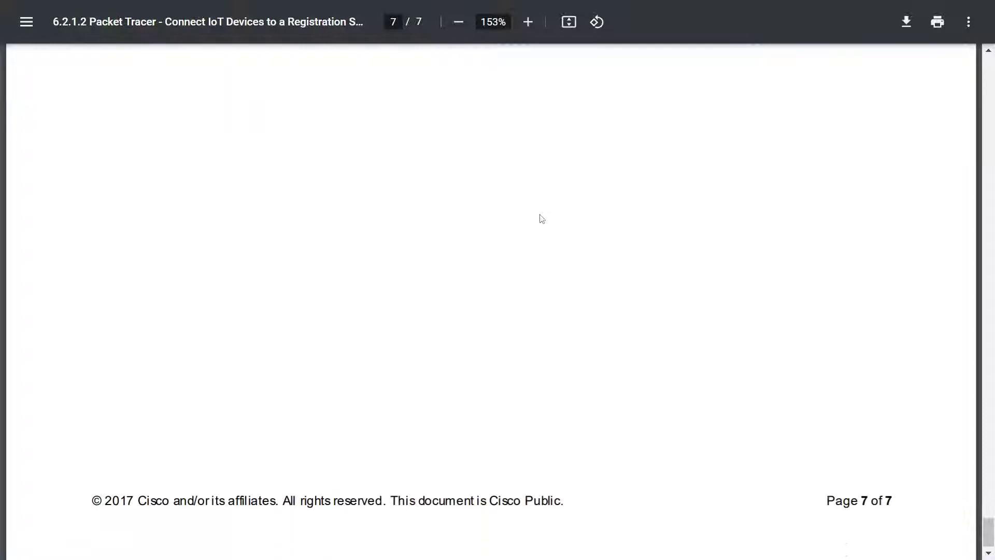
key("alt+Tab")
left_click(336, 218)
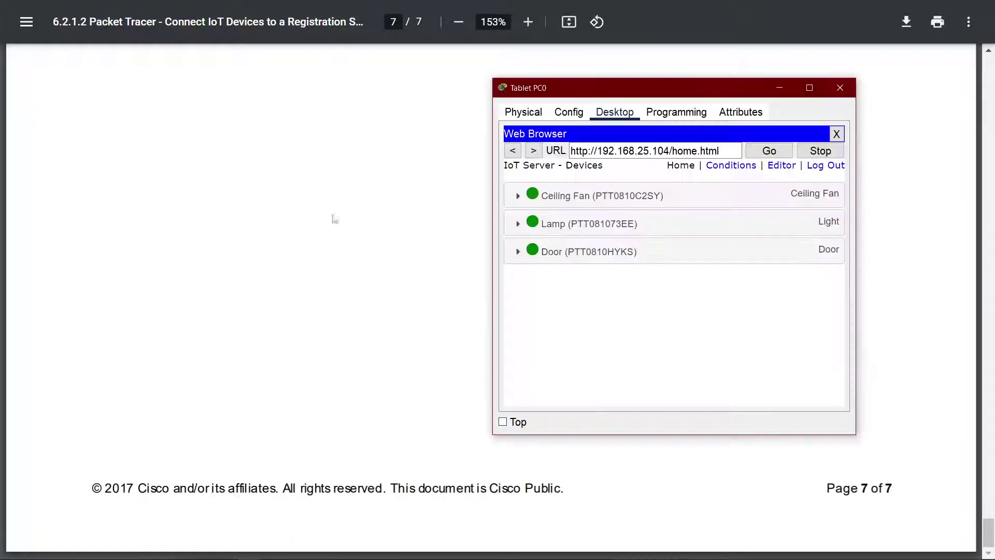
left_click(839, 93)
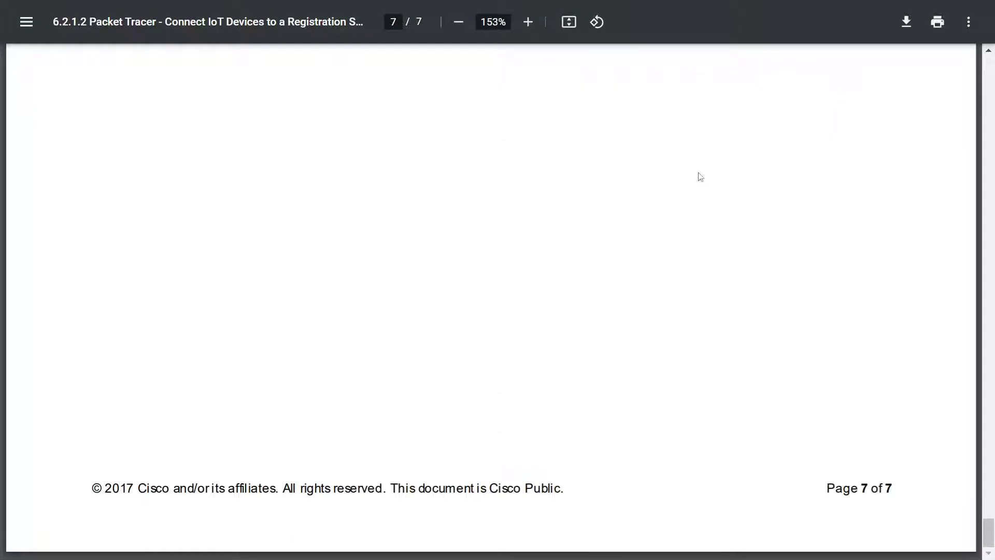
key("F11")
left_click(764, 14)
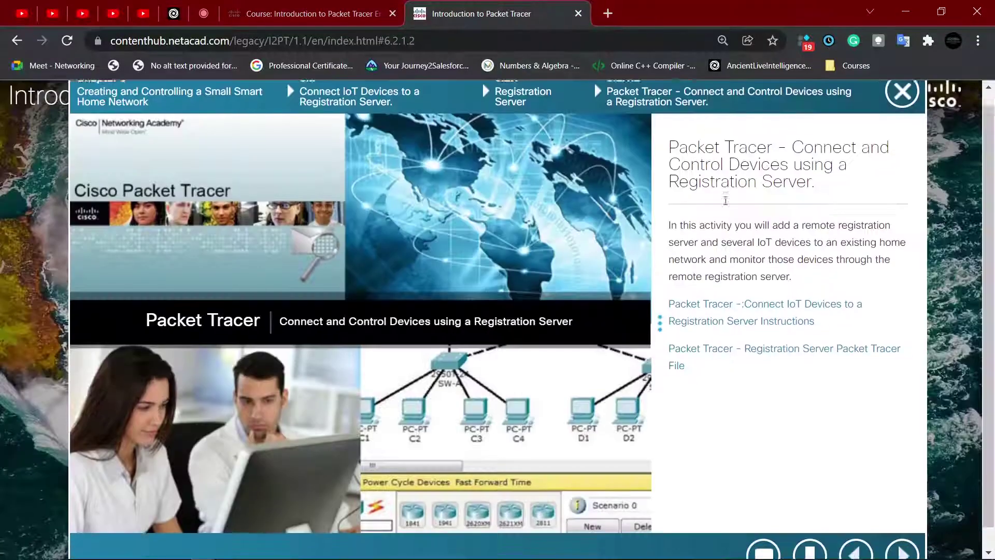
Step: Advance to the Chapter 6 summary page, show it full screen, and widen its text panel
scroll(692, 311, "down", 1)
left_click(903, 542)
key("F11")
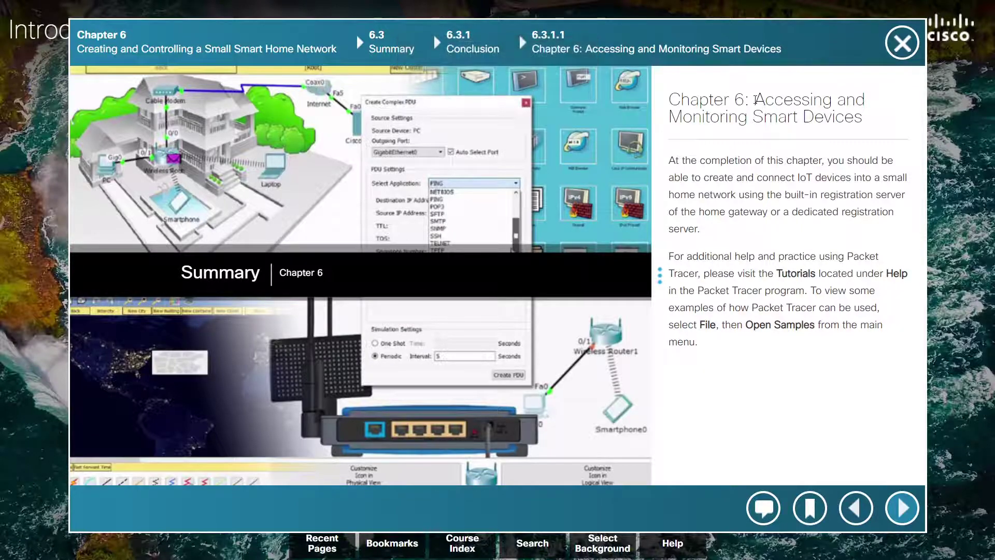
left_click_drag(756, 103, 839, 103)
left_click(845, 133)
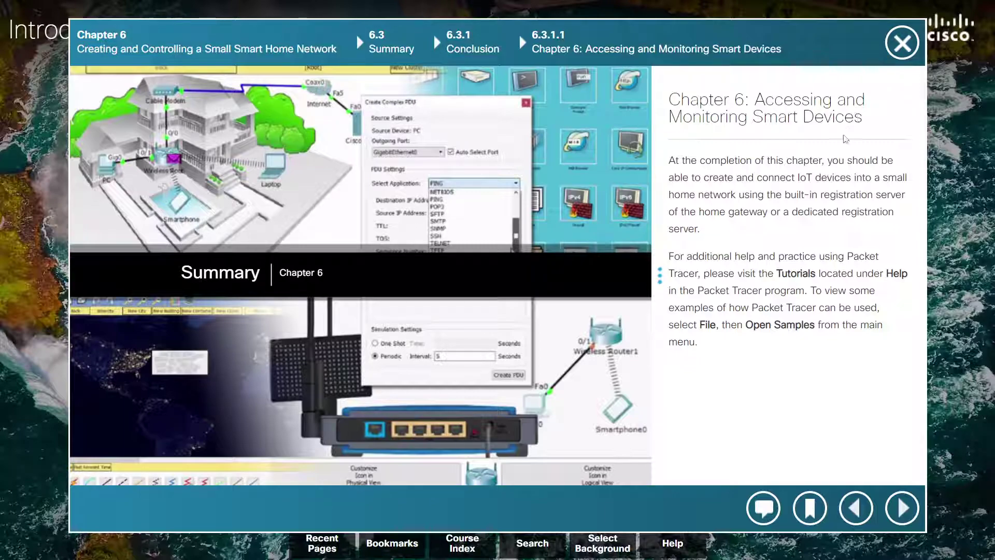
left_click_drag(659, 274, 405, 274)
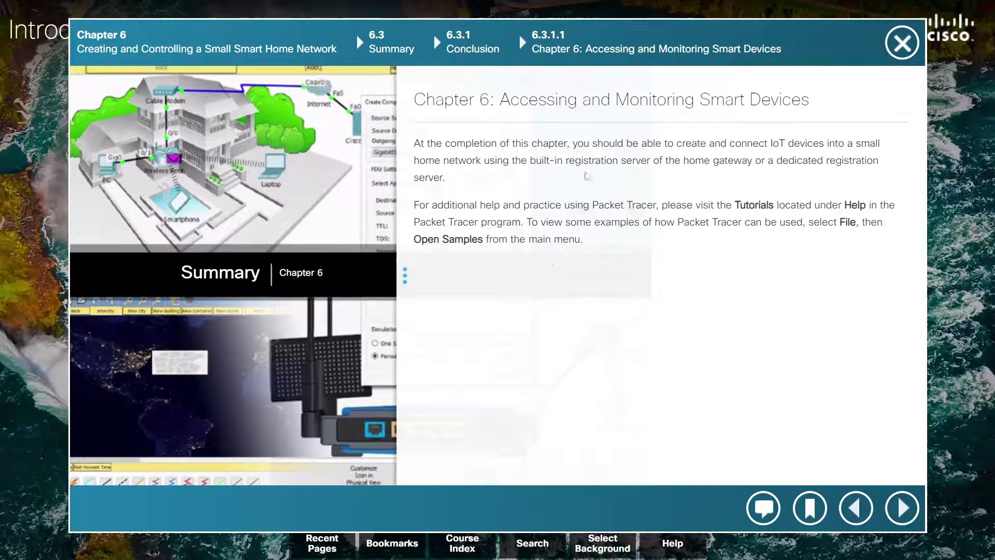
left_click_drag(604, 143, 674, 145)
left_click(775, 159)
left_click(709, 180)
Step: Highlight key phrases: IoT devices, home network, dedicated registration server, and Packet Tracer
mouse_move(760, 145)
left_mouse_down()
mouse_move(829, 146)
mouse_move(747, 146)
left_mouse_up()
left_click(838, 157)
left_click(841, 162)
left_click_drag(419, 161, 661, 162)
left_click(526, 181)
left_click(676, 188)
left_click_drag(484, 157, 447, 161)
left_click(757, 179)
left_click_drag(718, 162, 646, 162)
left_click(819, 179)
left_click_drag(783, 161, 865, 163)
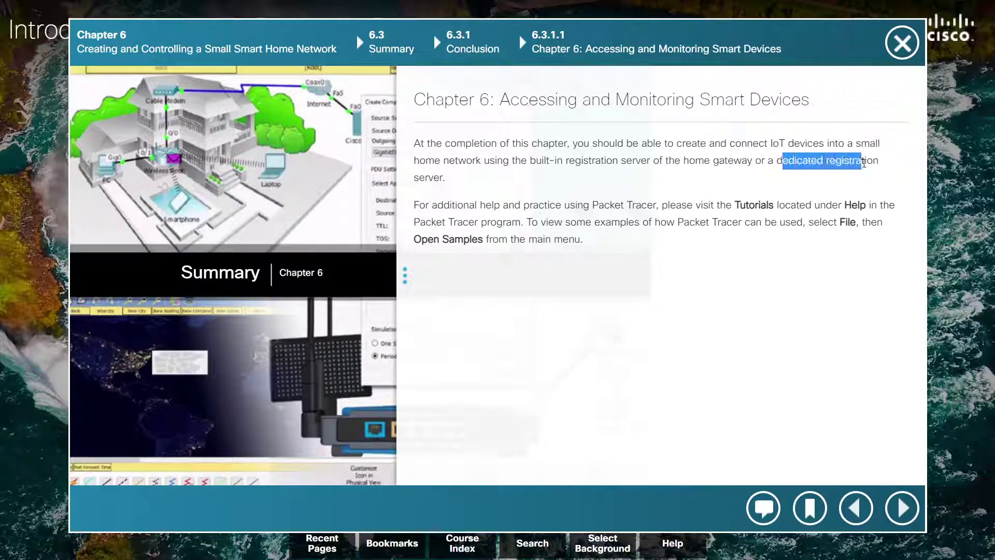
left_click(601, 187)
left_click_drag(446, 178, 449, 160)
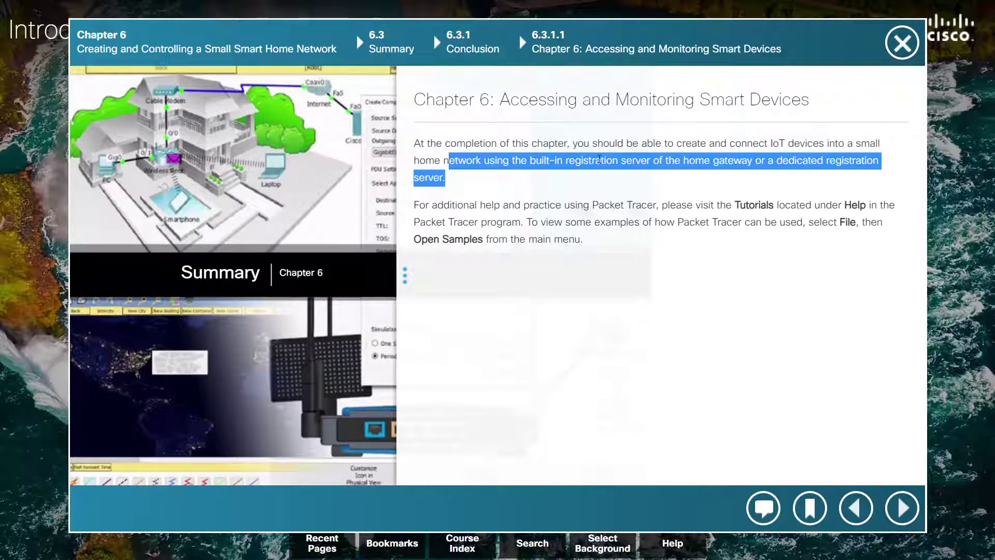
left_click(600, 159)
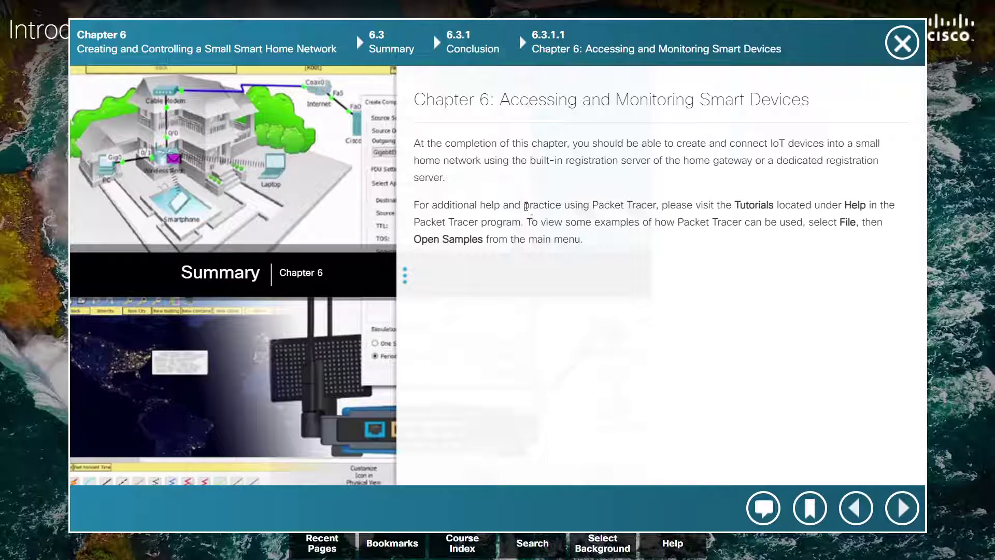
left_click_drag(656, 203, 606, 205)
left_click(750, 205)
key("alt+Tab")
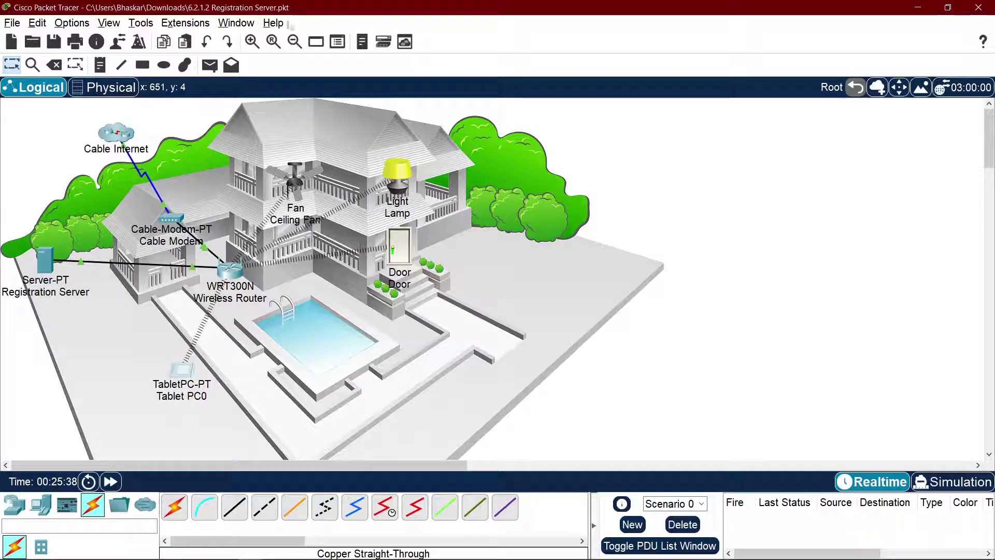
Step: Close Packet Tracer's help options and read the course line 'To view some examples of'
left_click(273, 22)
left_click(800, 269)
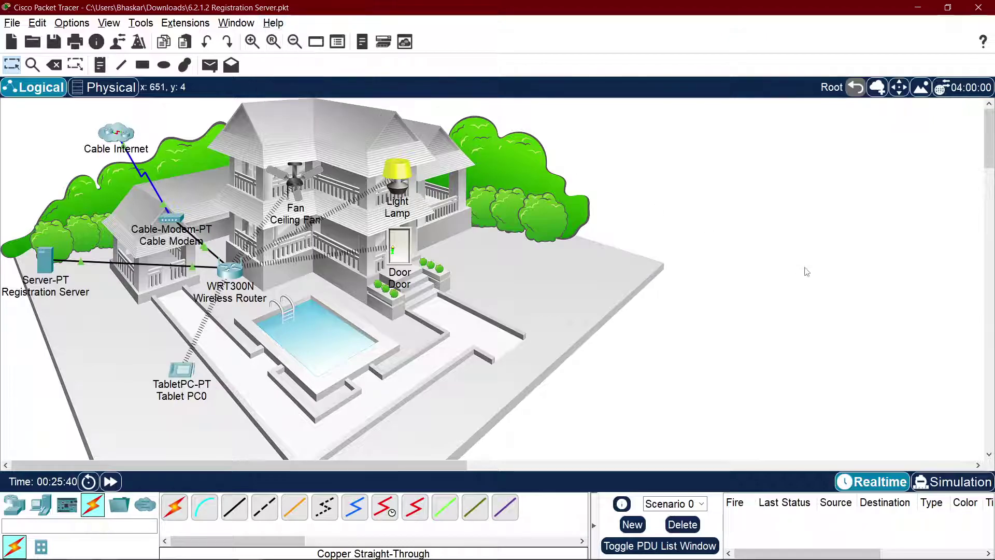
key("alt+Tab")
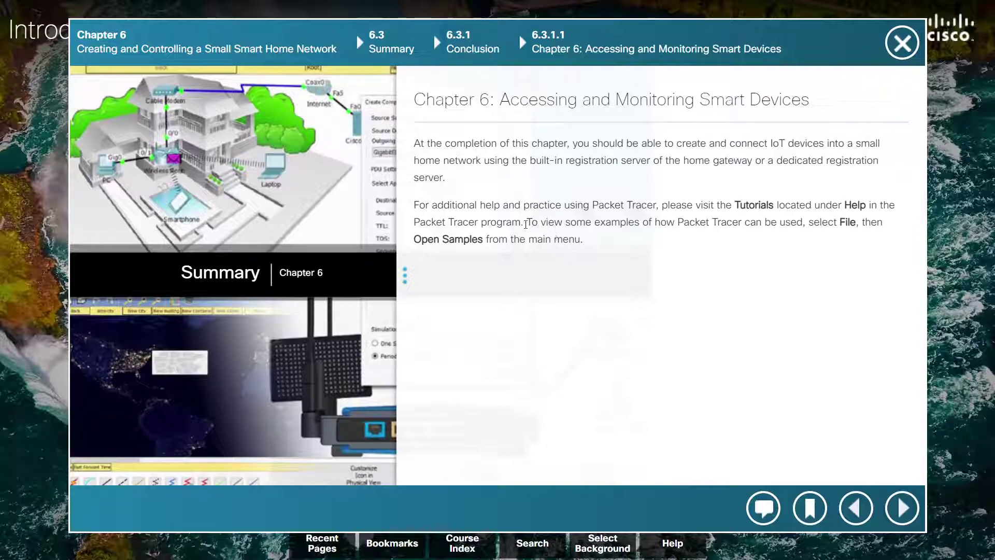
left_click_drag(526, 224, 605, 222)
left_click(680, 236)
left_click(789, 224)
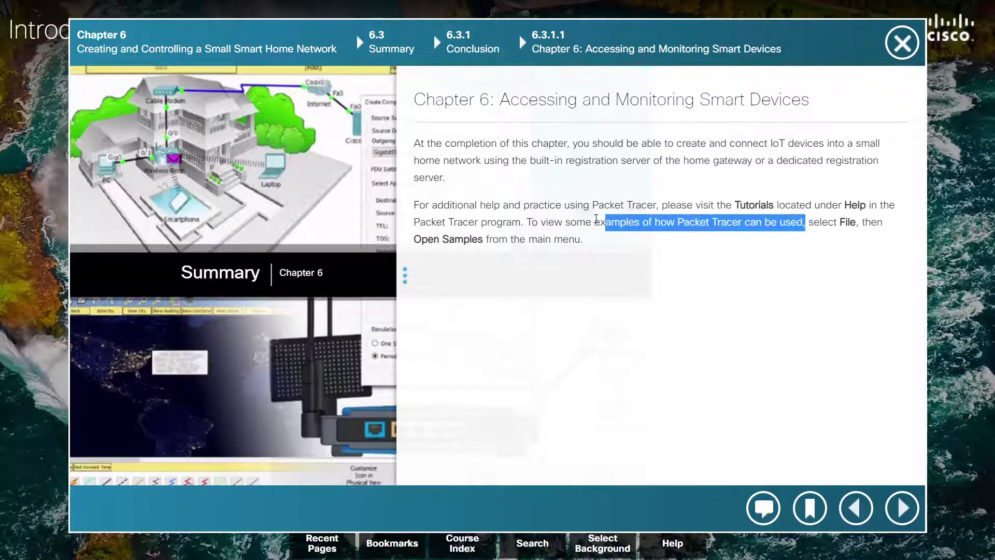
left_click(504, 223)
key("alt+Tab")
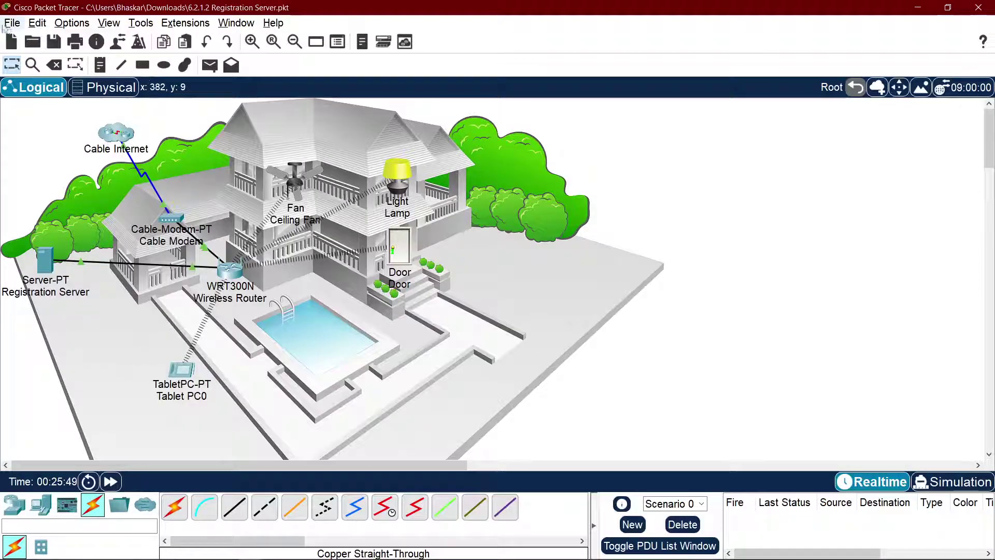
Step: Save the smart home network when prompted while starting File > Open
left_click(12, 23)
left_click(36, 54)
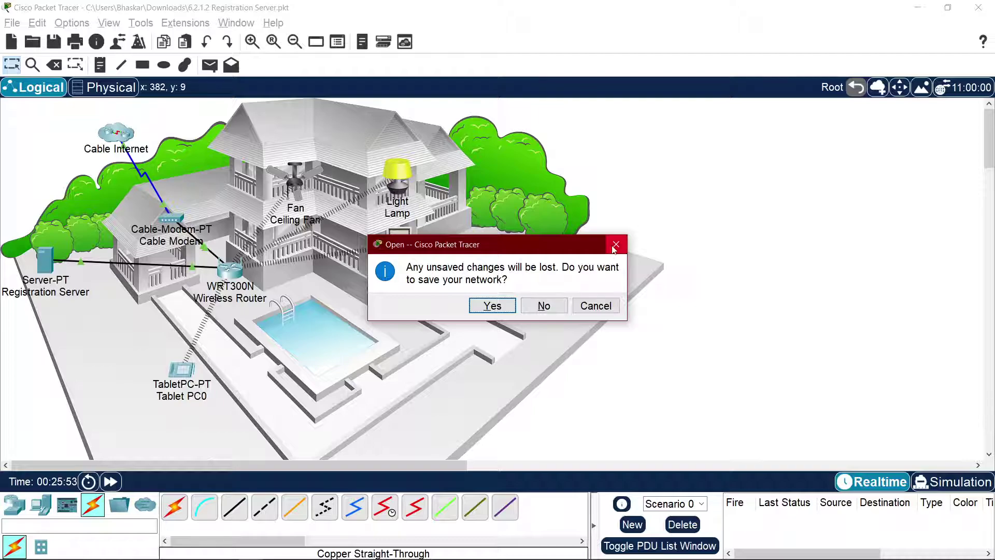
left_click(616, 246)
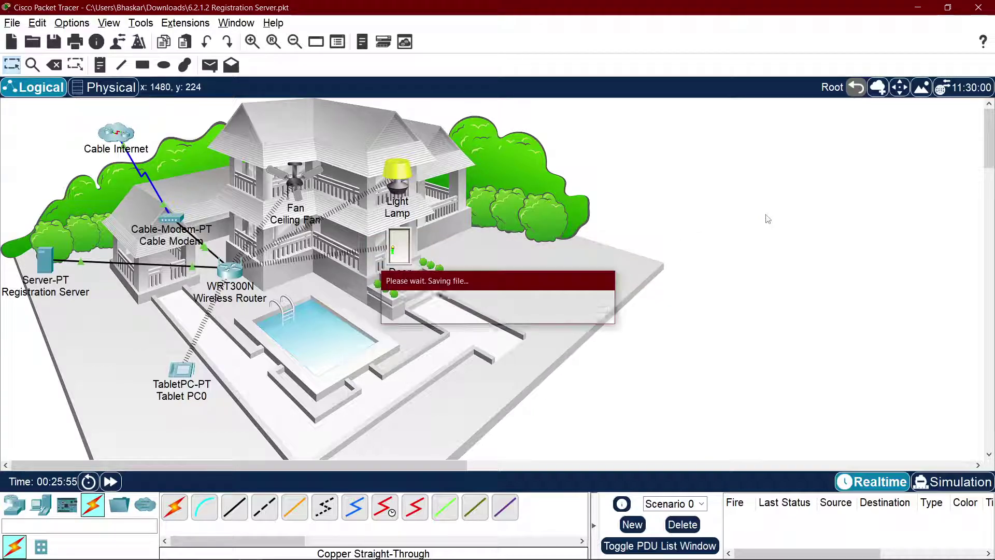
Step: Browse the 03 Cybersecurity sample activities without saving or opening any file
left_click(12, 23)
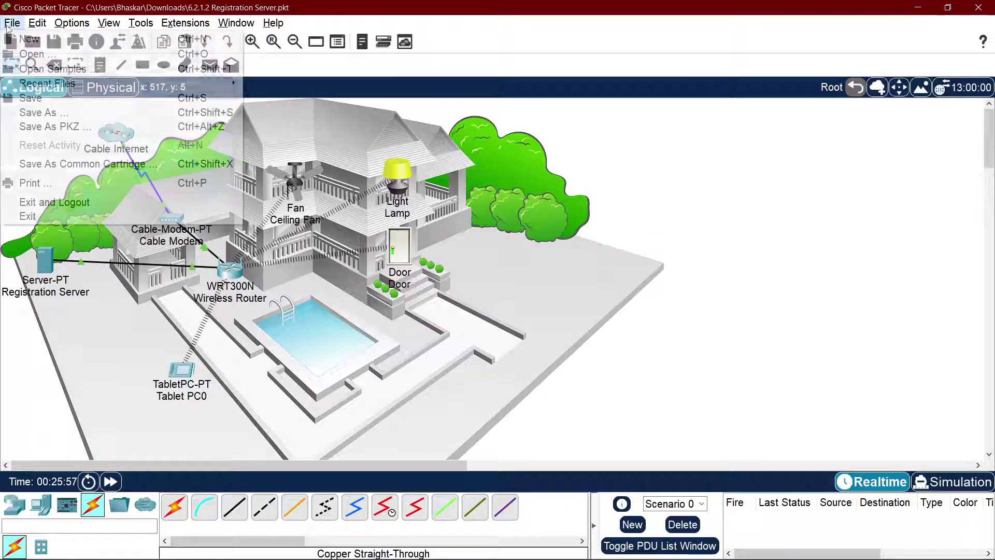
left_click(52, 69)
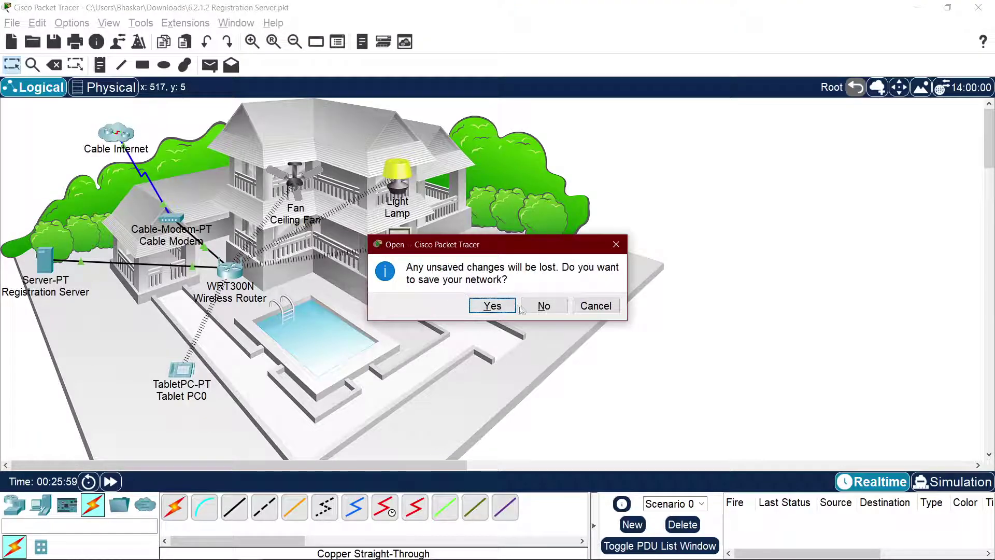
left_click(541, 306)
double_click(178, 138)
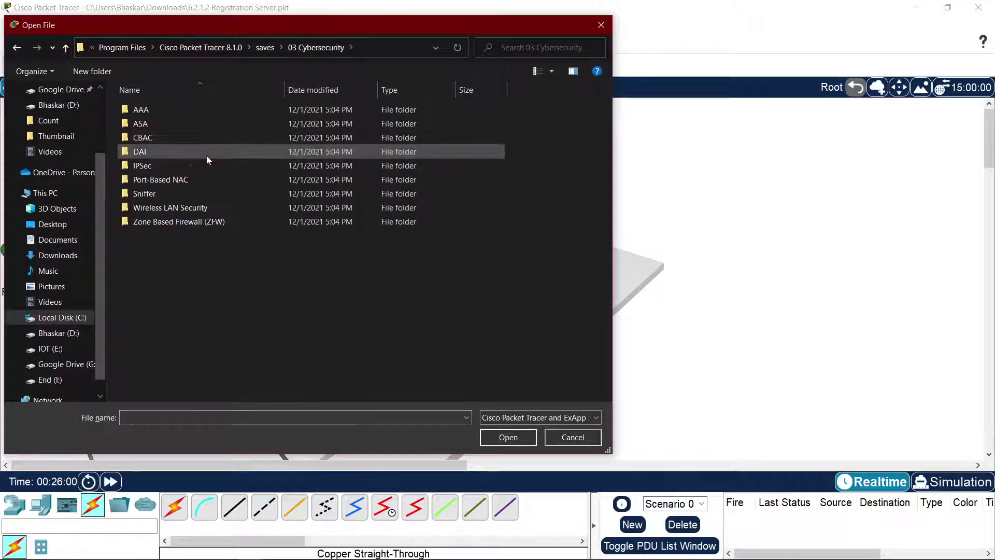
left_click(178, 139)
left_click(601, 24)
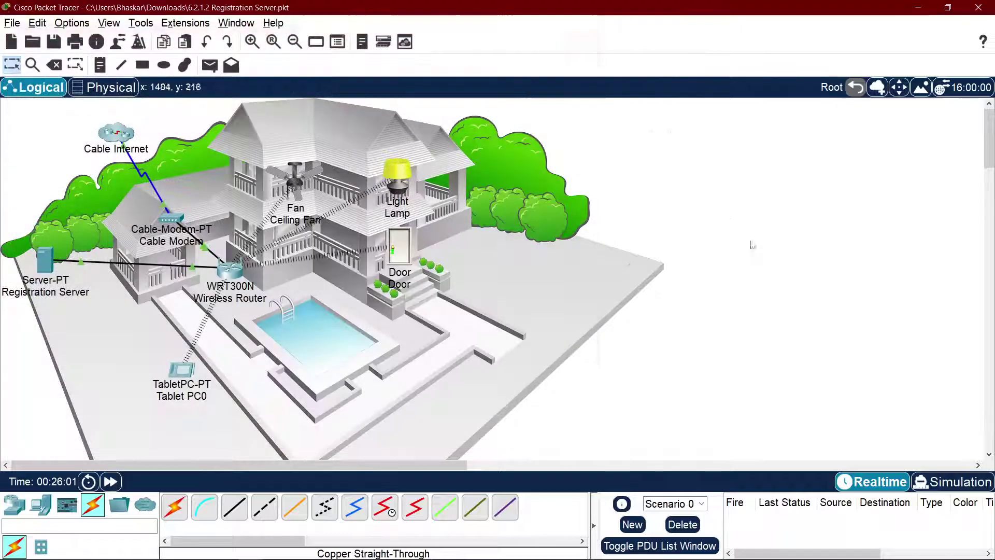
Step: Advance the course to the Chapter 7 opening page
key("alt+Tab")
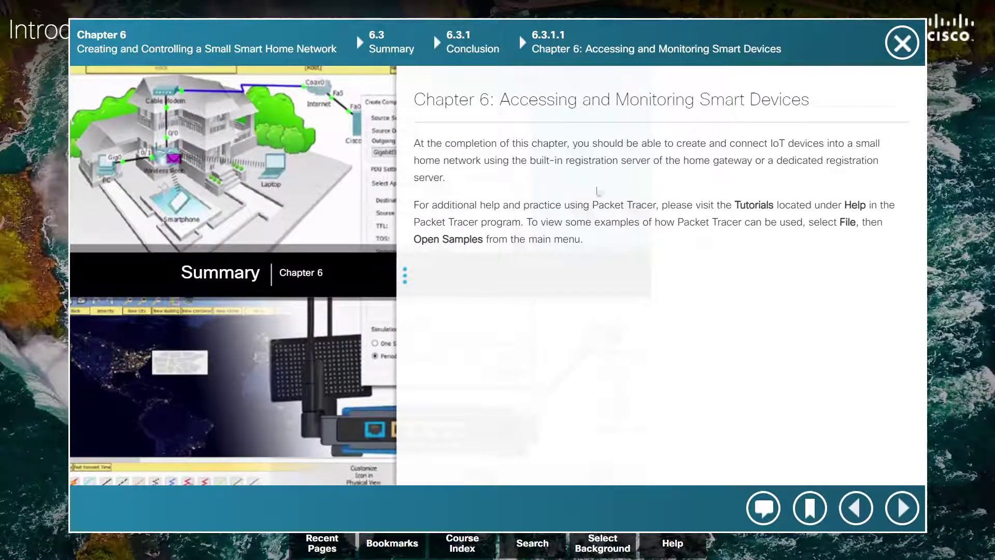
left_click(902, 506)
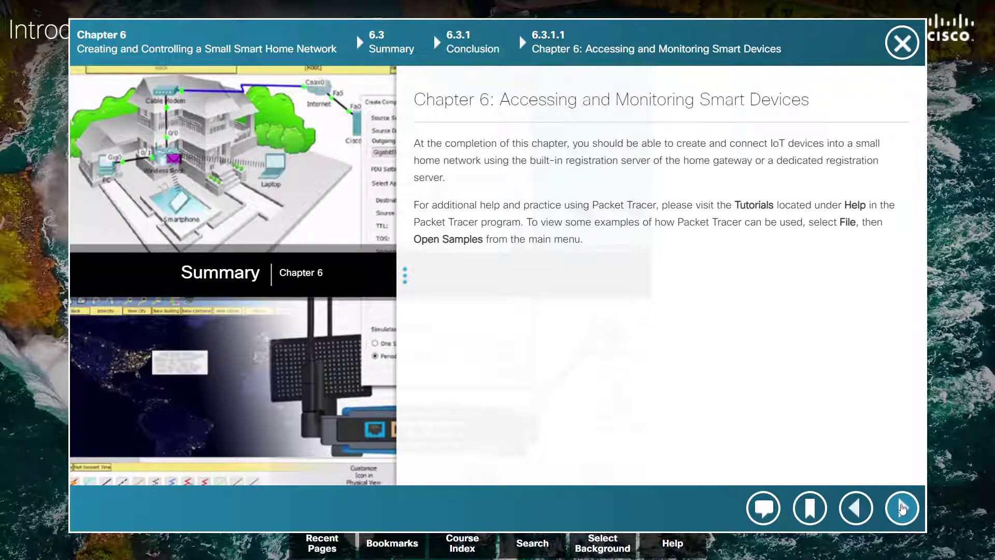
key("alt+Tab")
key("Tab")
key("Tab")
key("Tab")
key("Tab")
key("Tab")
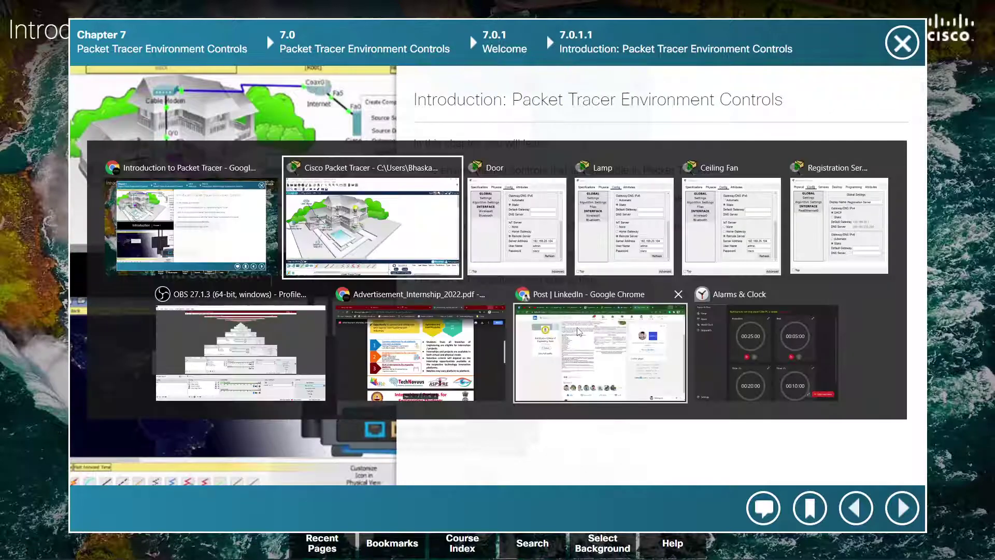